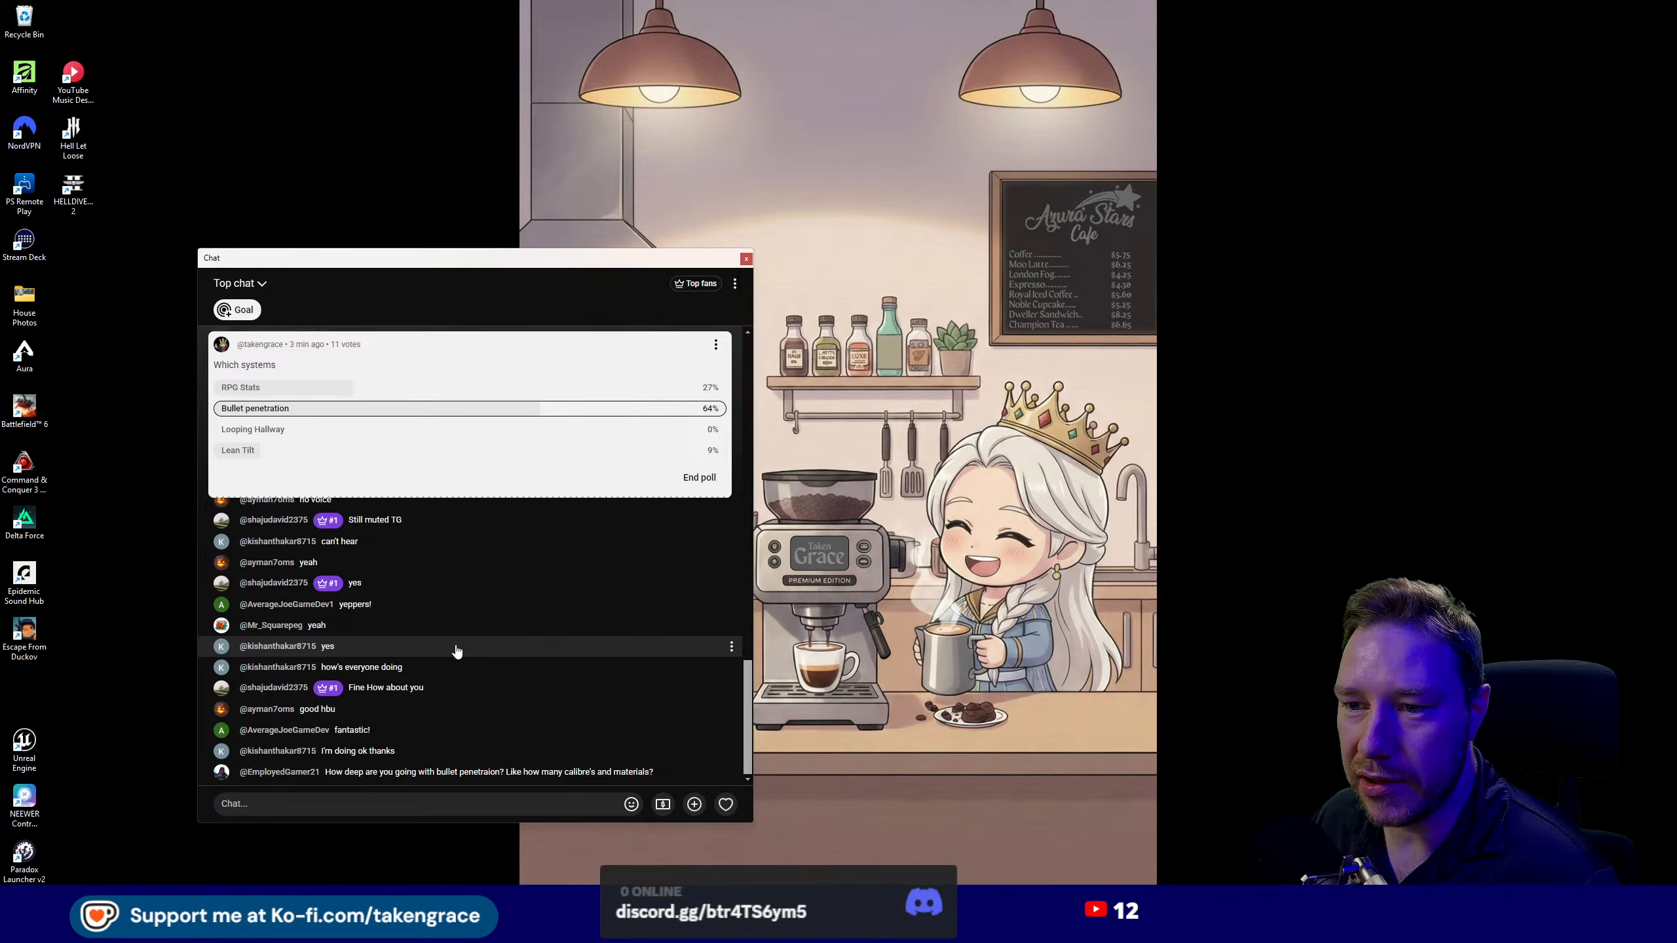
- Read back through the live chat history to its earliest messages and return to the latest ones
{"action": "scroll", "coordinate": [456, 650], "scroll_direction": "up", "scroll_amount": 1}
{"action": "scroll", "coordinate": [456, 651], "scroll_direction": "up", "scroll_amount": 3}
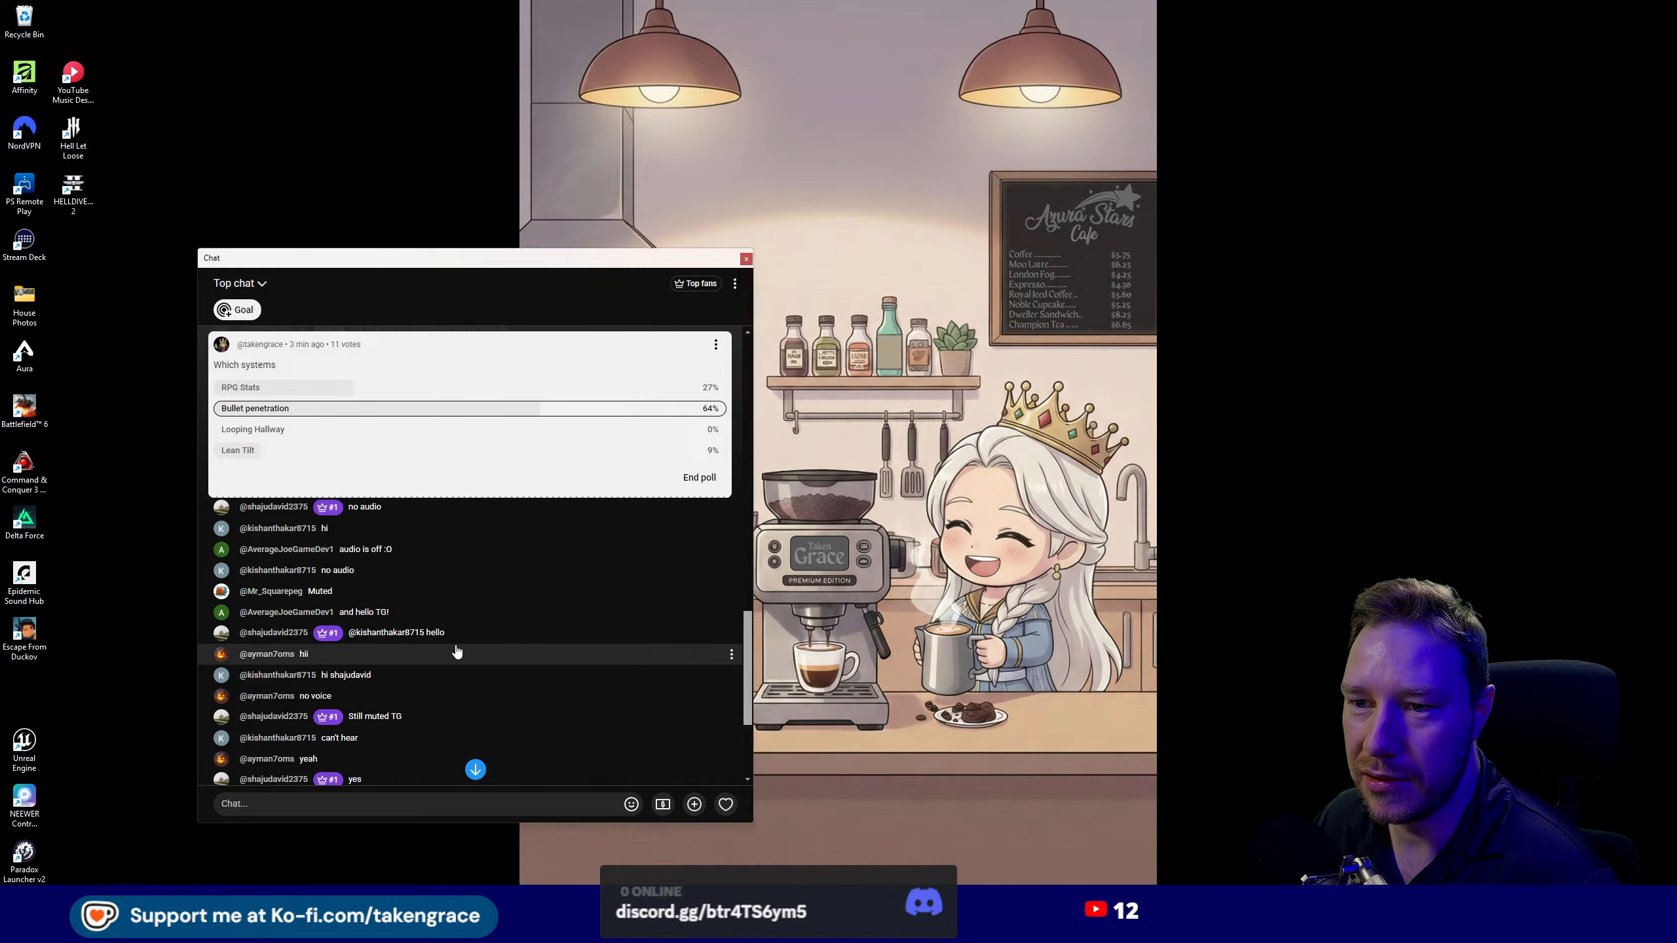
{"action": "scroll", "coordinate": [456, 650], "scroll_direction": "up", "scroll_amount": 5}
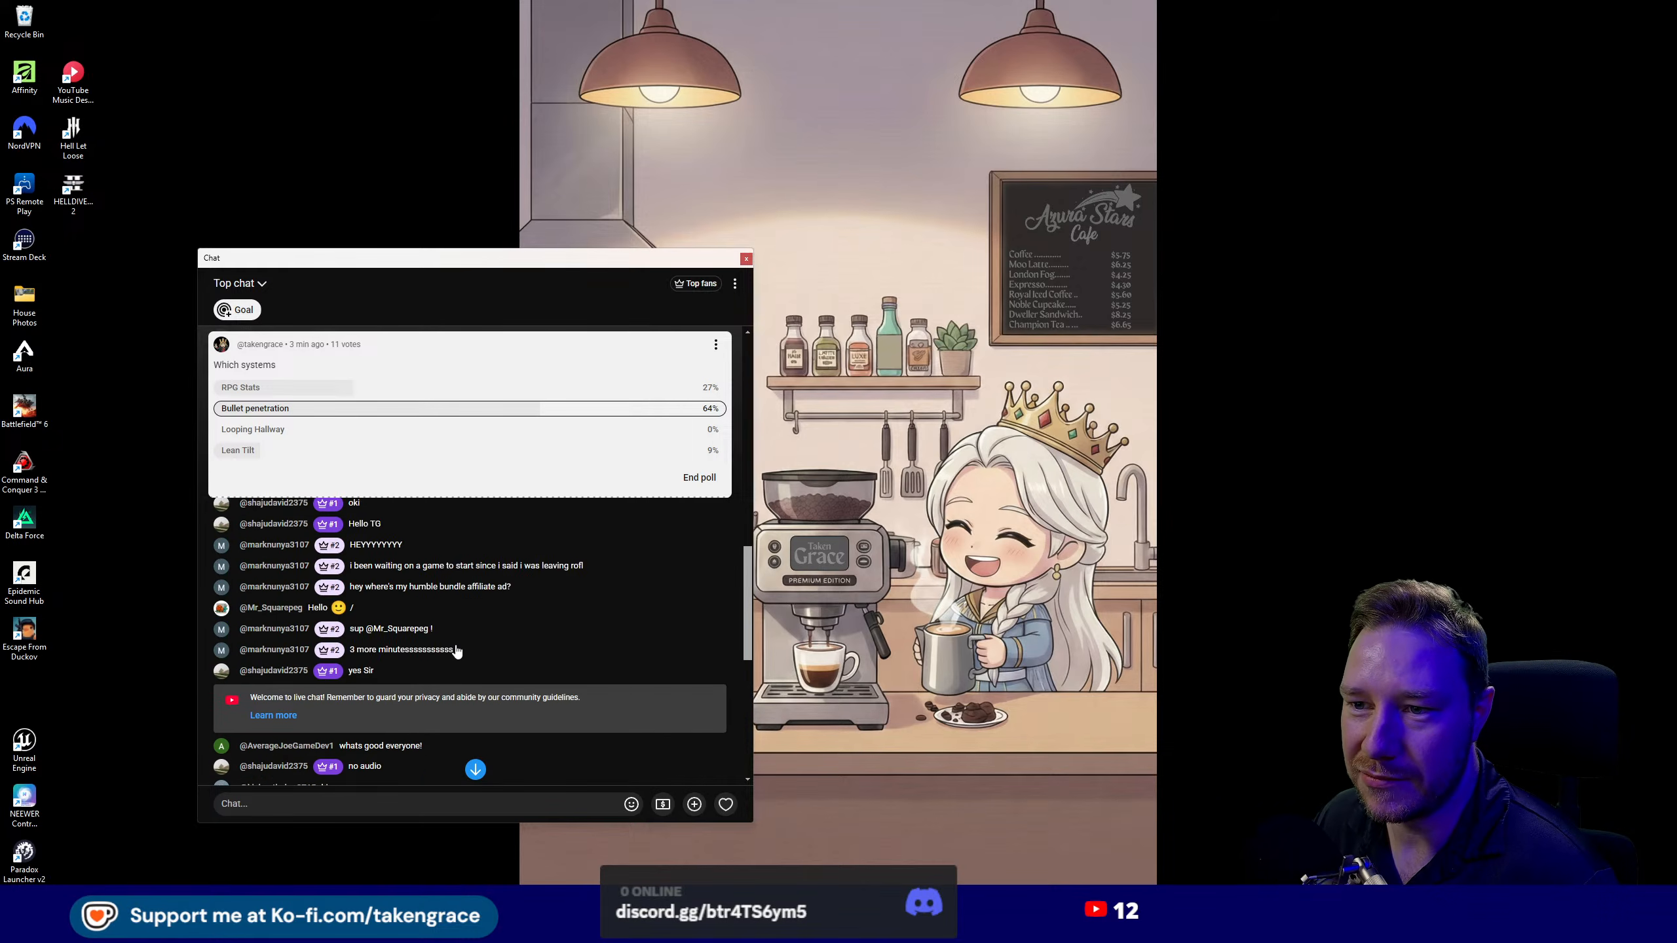
{"action": "scroll", "coordinate": [456, 650], "scroll_direction": "up", "scroll_amount": 6}
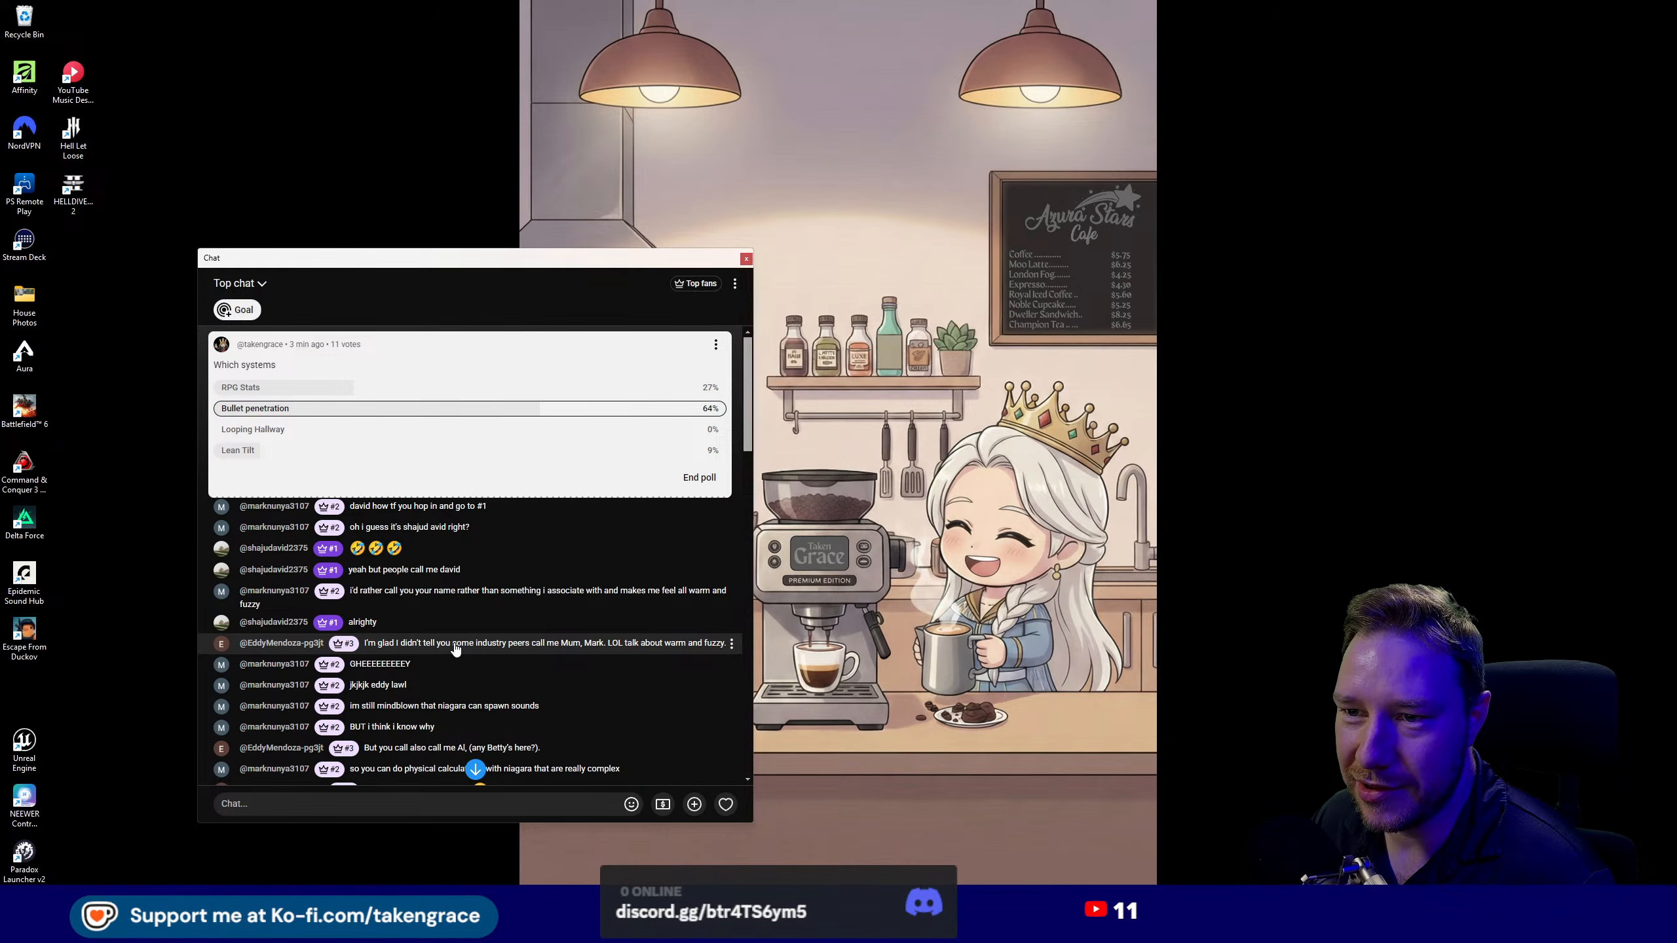
{"action": "scroll", "coordinate": [455, 649], "scroll_direction": "down", "scroll_amount": 10}
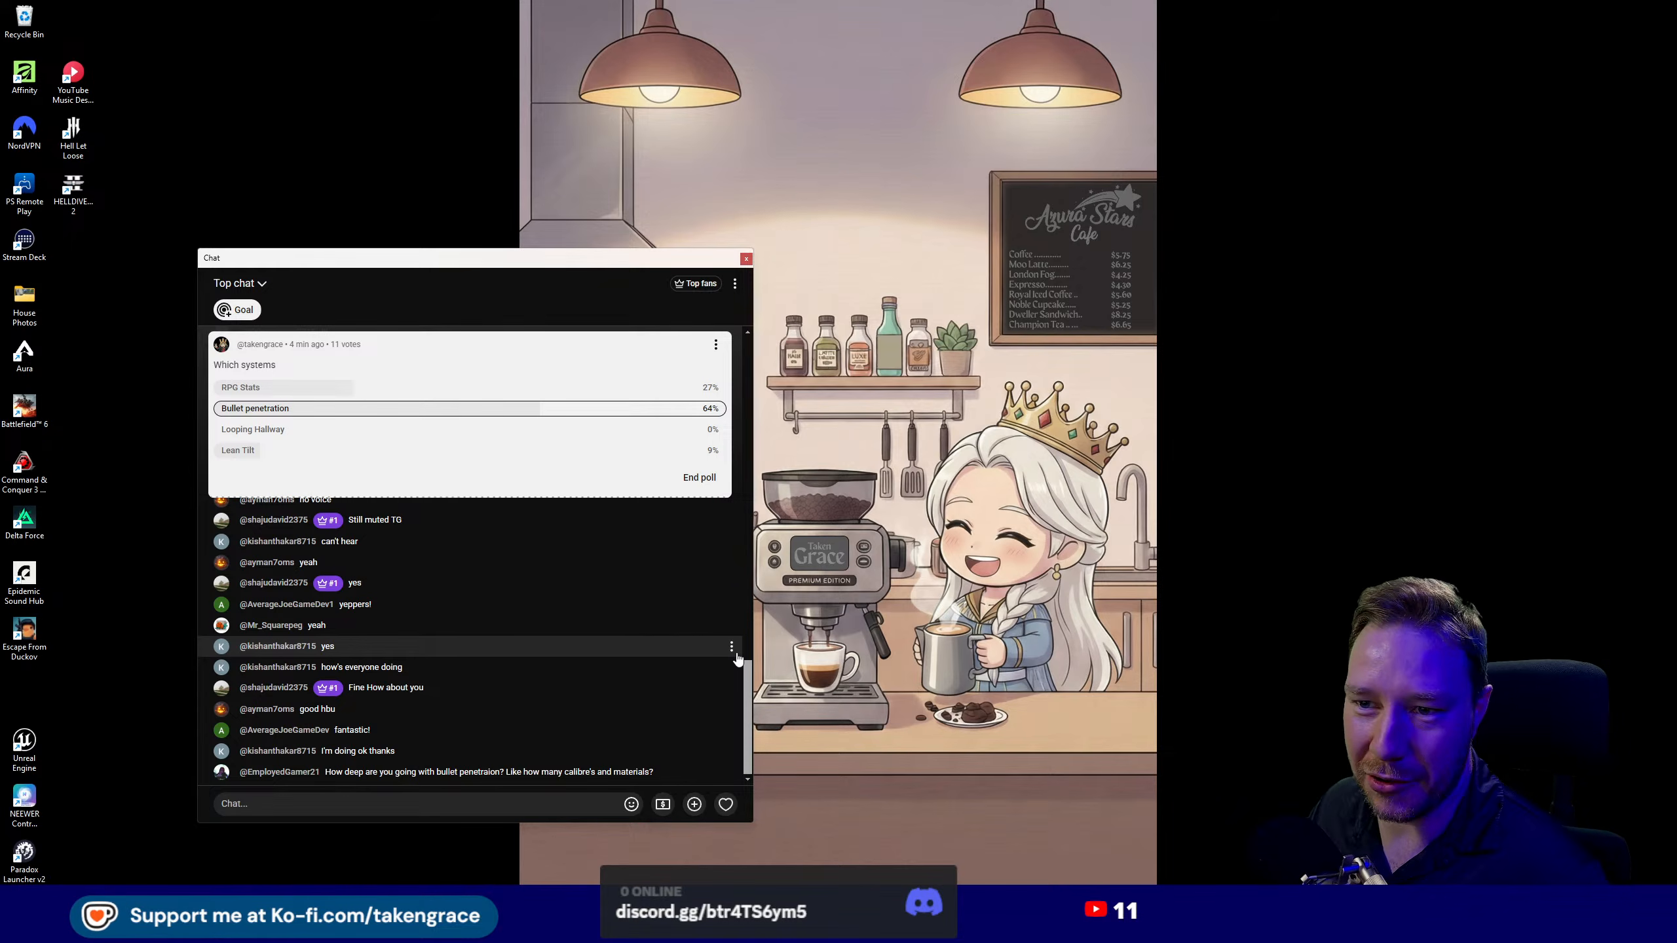
{"action": "scroll", "coordinate": [343, 633], "scroll_direction": "up", "scroll_amount": 10}
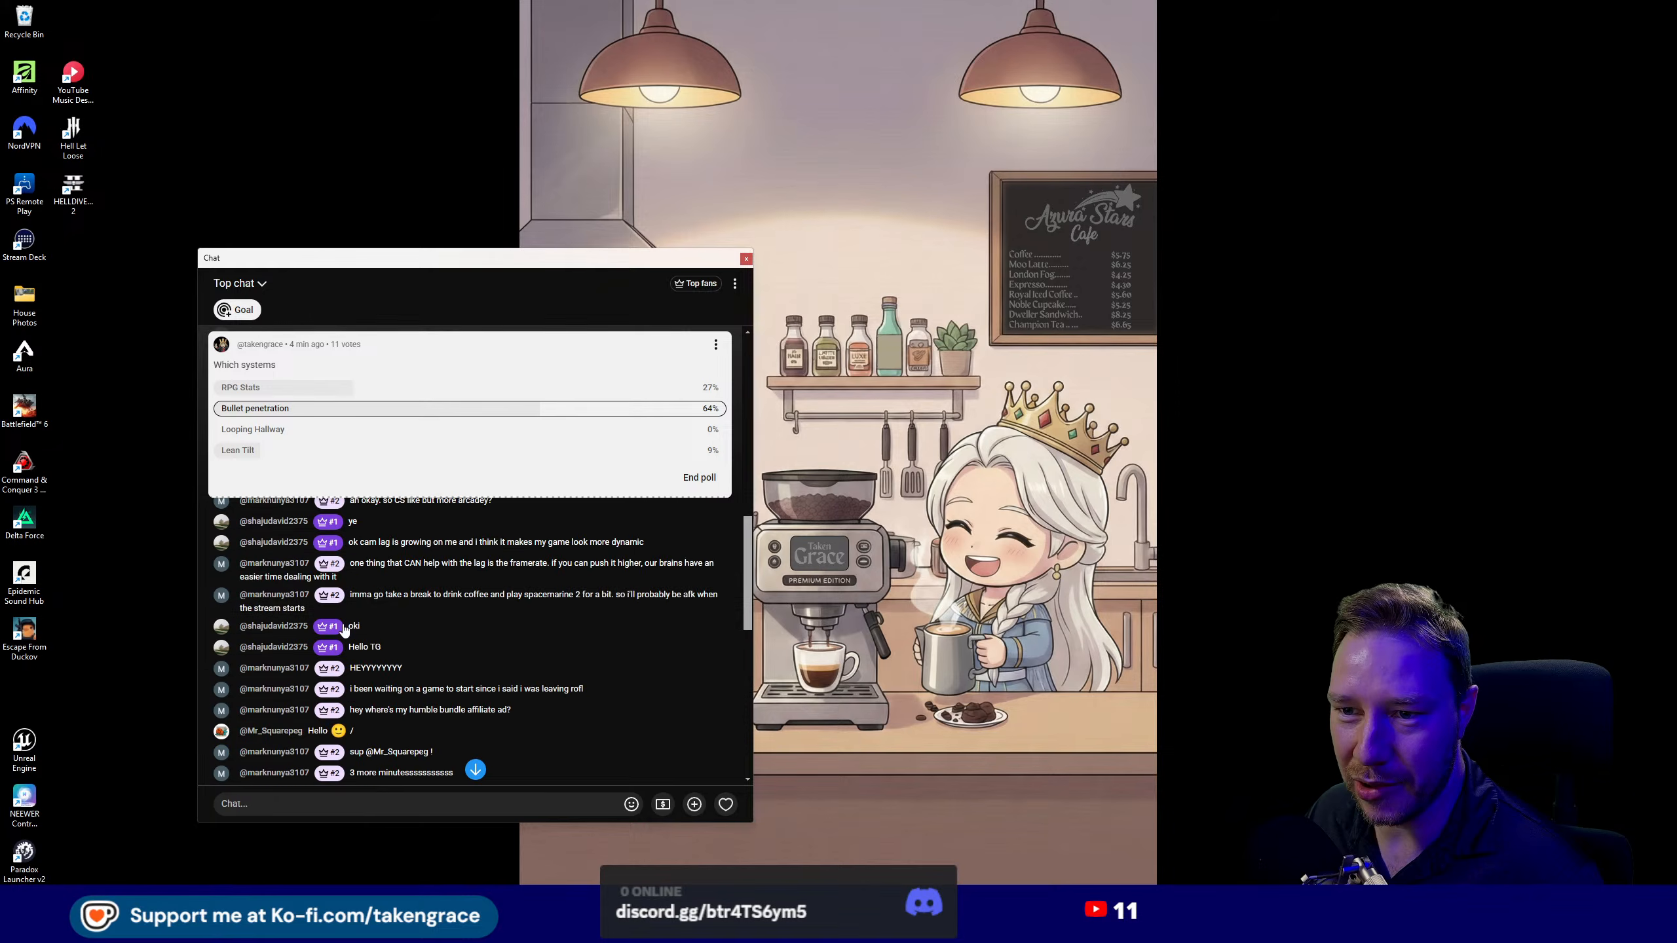
{"action": "scroll", "coordinate": [343, 632], "scroll_direction": "up", "scroll_amount": 10}
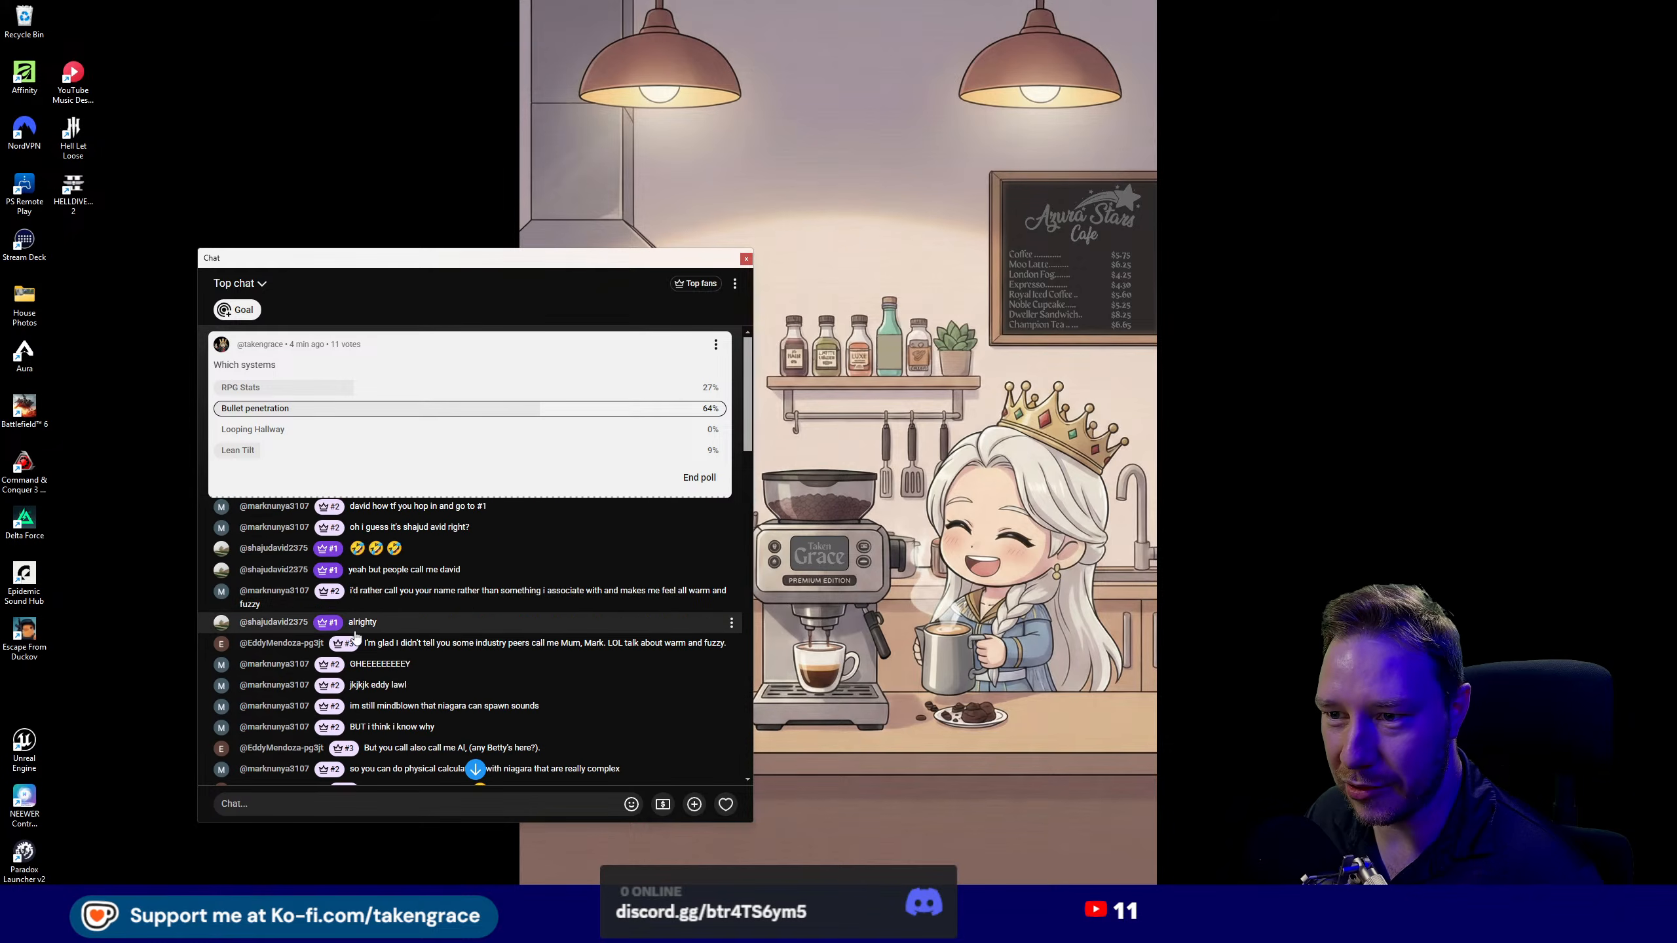
{"action": "scroll", "coordinate": [317, 598], "scroll_direction": "down", "scroll_amount": 1}
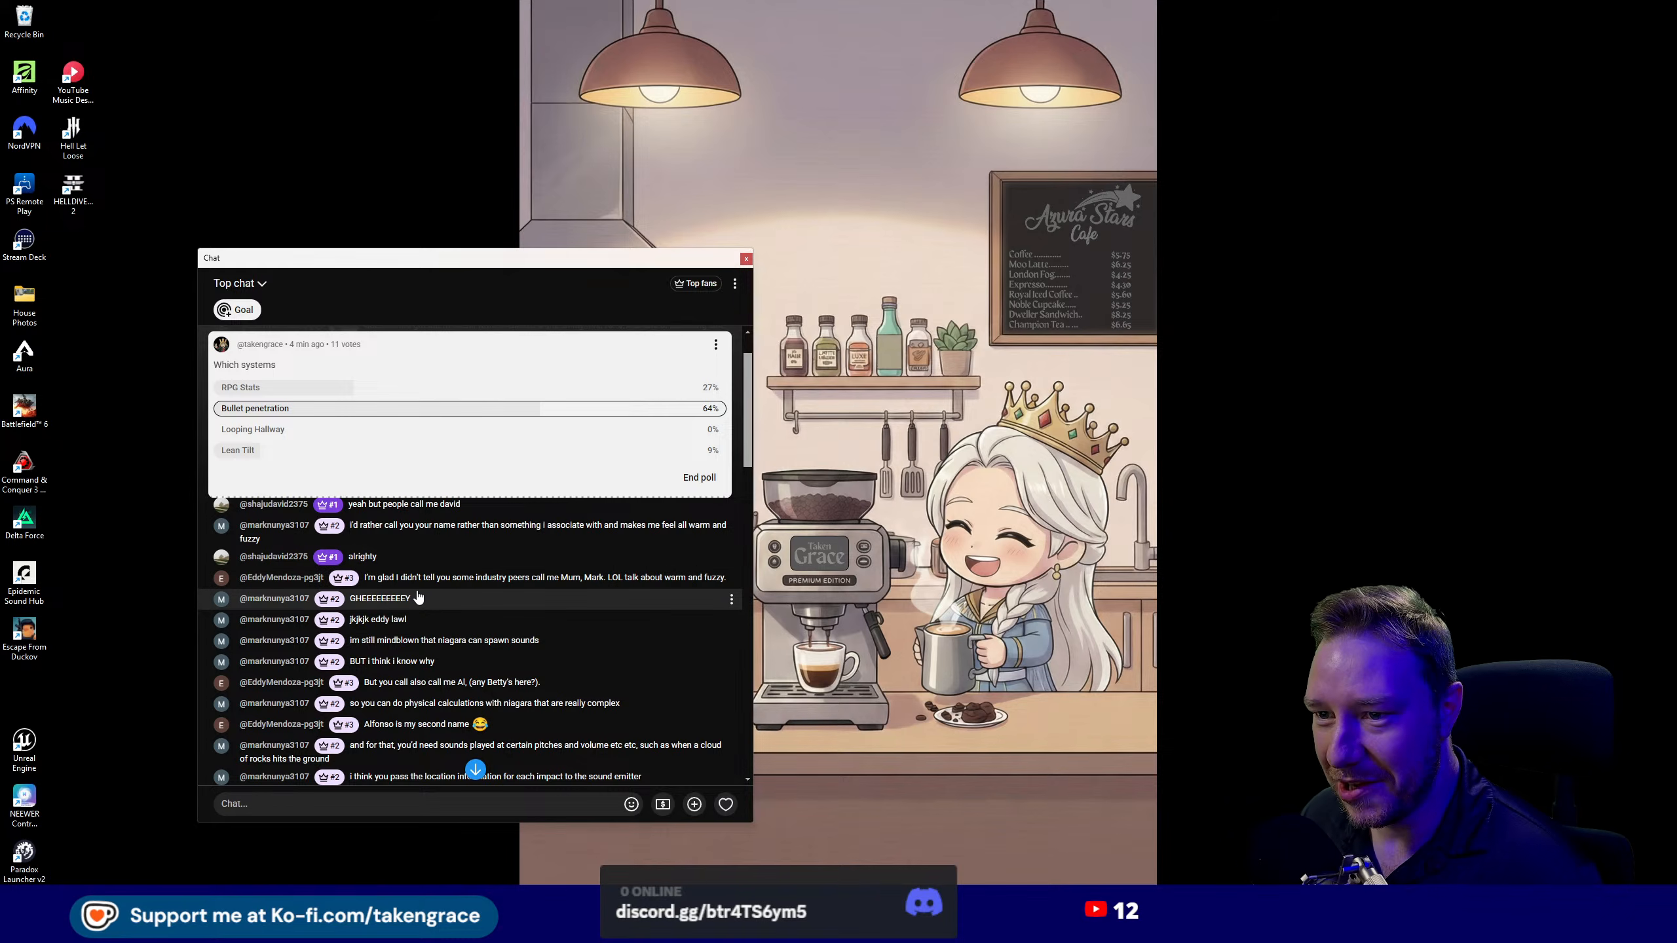
{"action": "scroll", "coordinate": [284, 681], "scroll_direction": "down", "scroll_amount": 1}
{"action": "scroll", "coordinate": [288, 727], "scroll_direction": "down", "scroll_amount": 1}
{"action": "scroll", "coordinate": [289, 739], "scroll_direction": "down", "scroll_amount": 1}
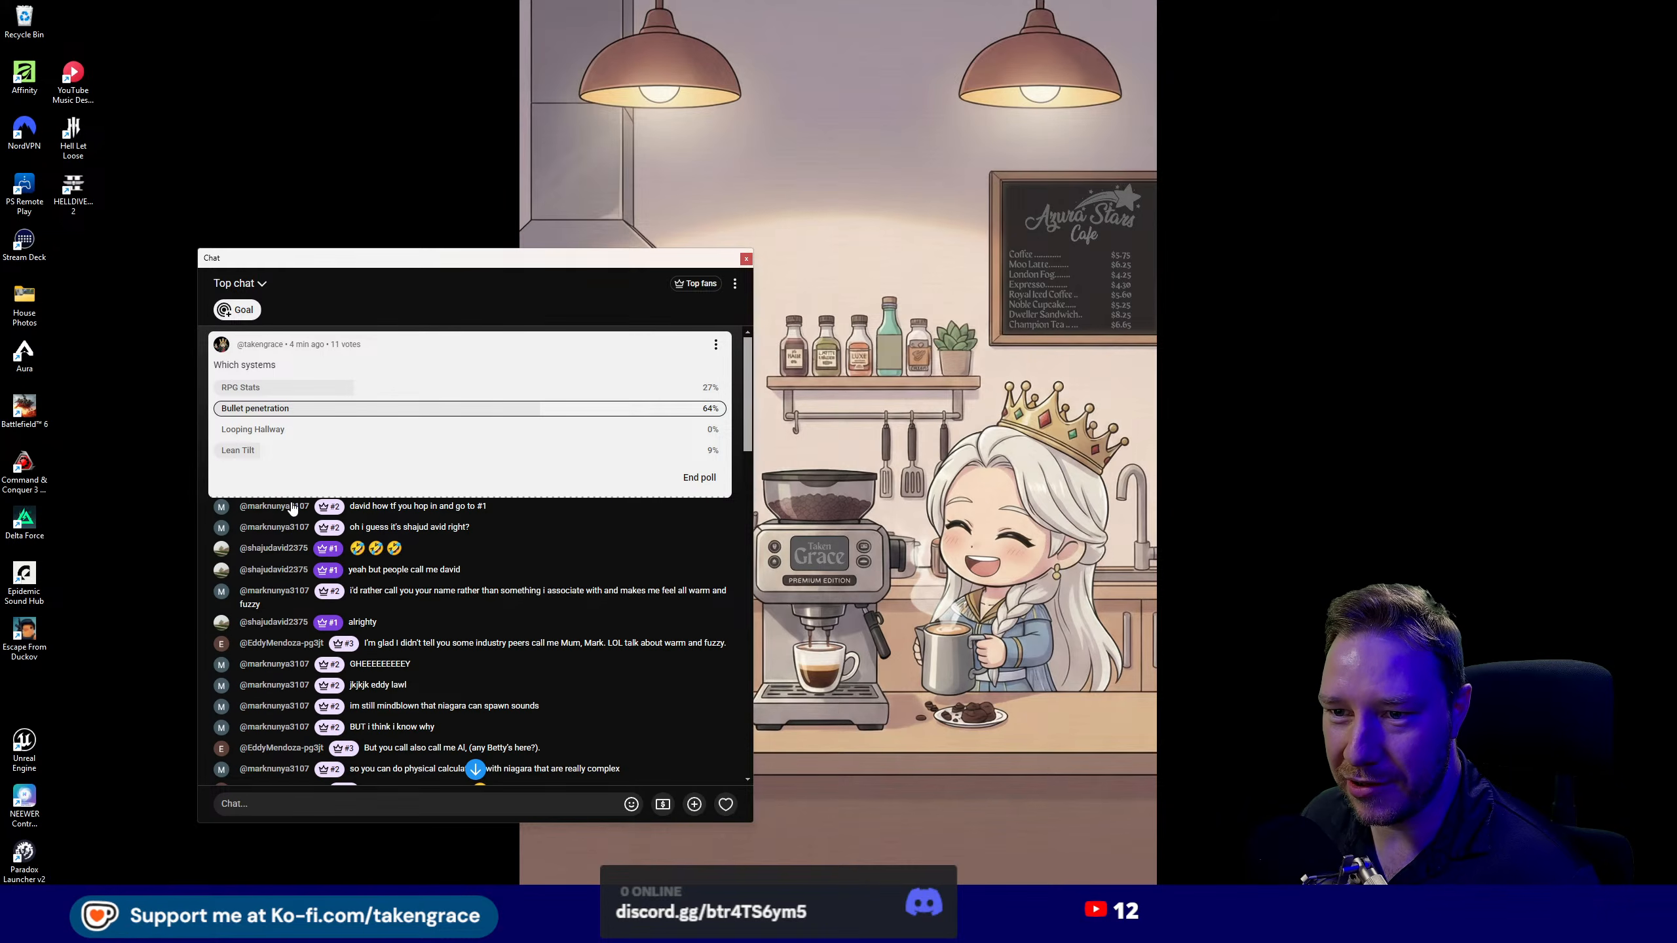
{"action": "scroll", "coordinate": [257, 662], "scroll_direction": "down", "scroll_amount": 4}
{"action": "scroll", "coordinate": [257, 662], "scroll_direction": "down", "scroll_amount": 6}
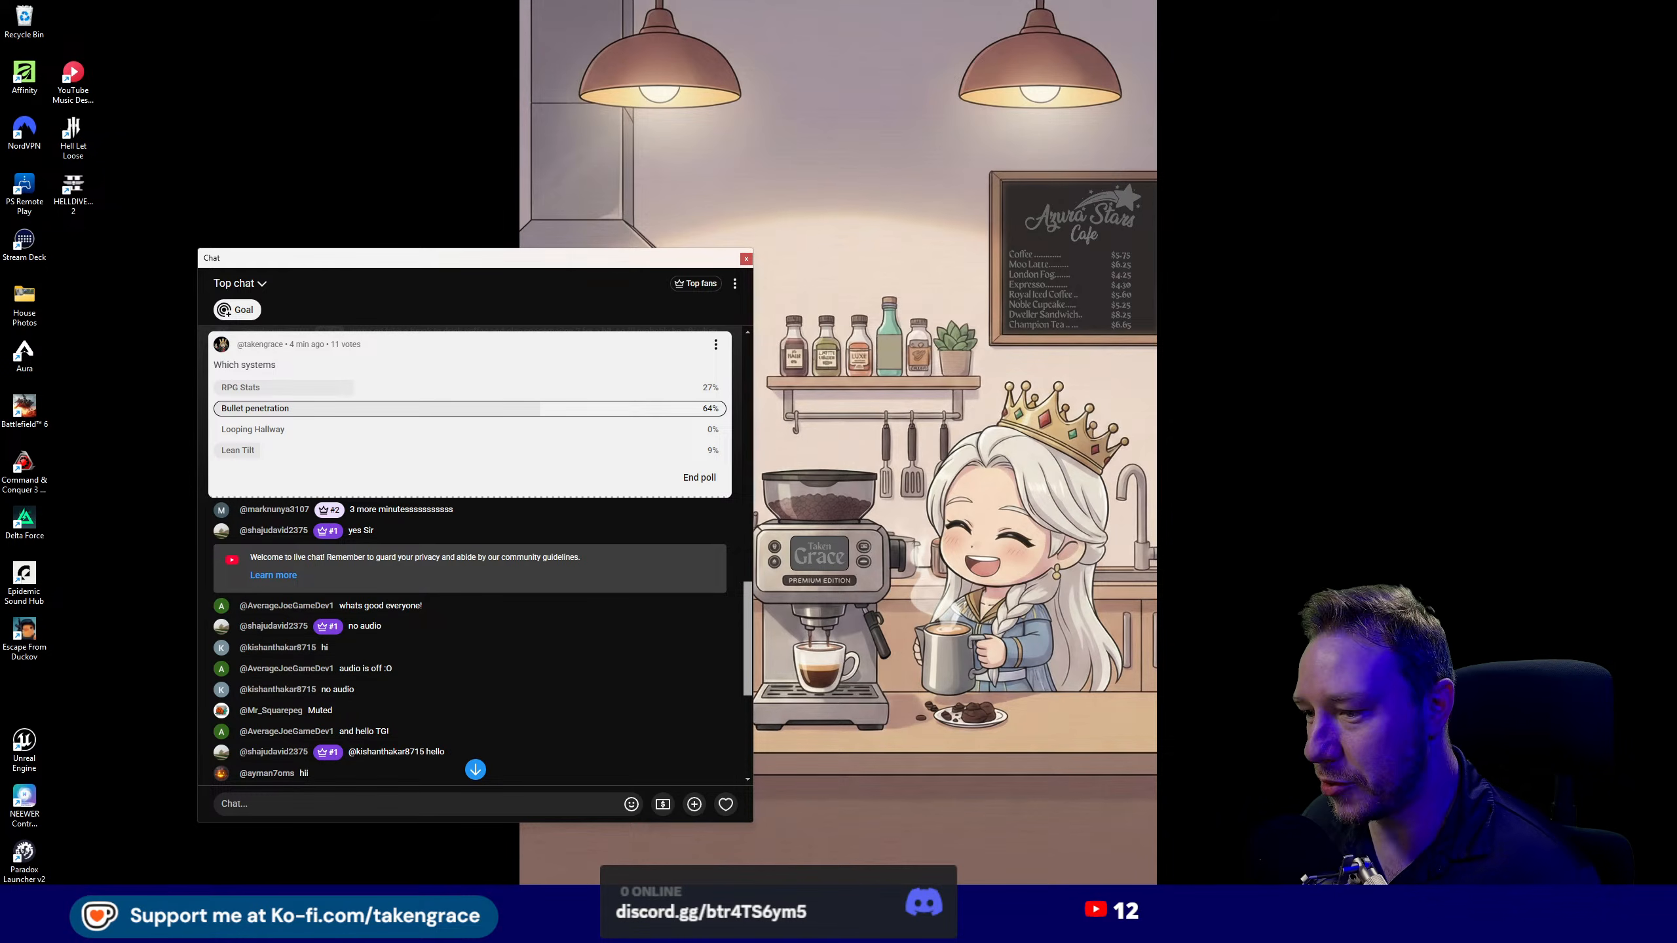
{"action": "scroll", "coordinate": [434, 678], "scroll_direction": "down", "scroll_amount": 10}
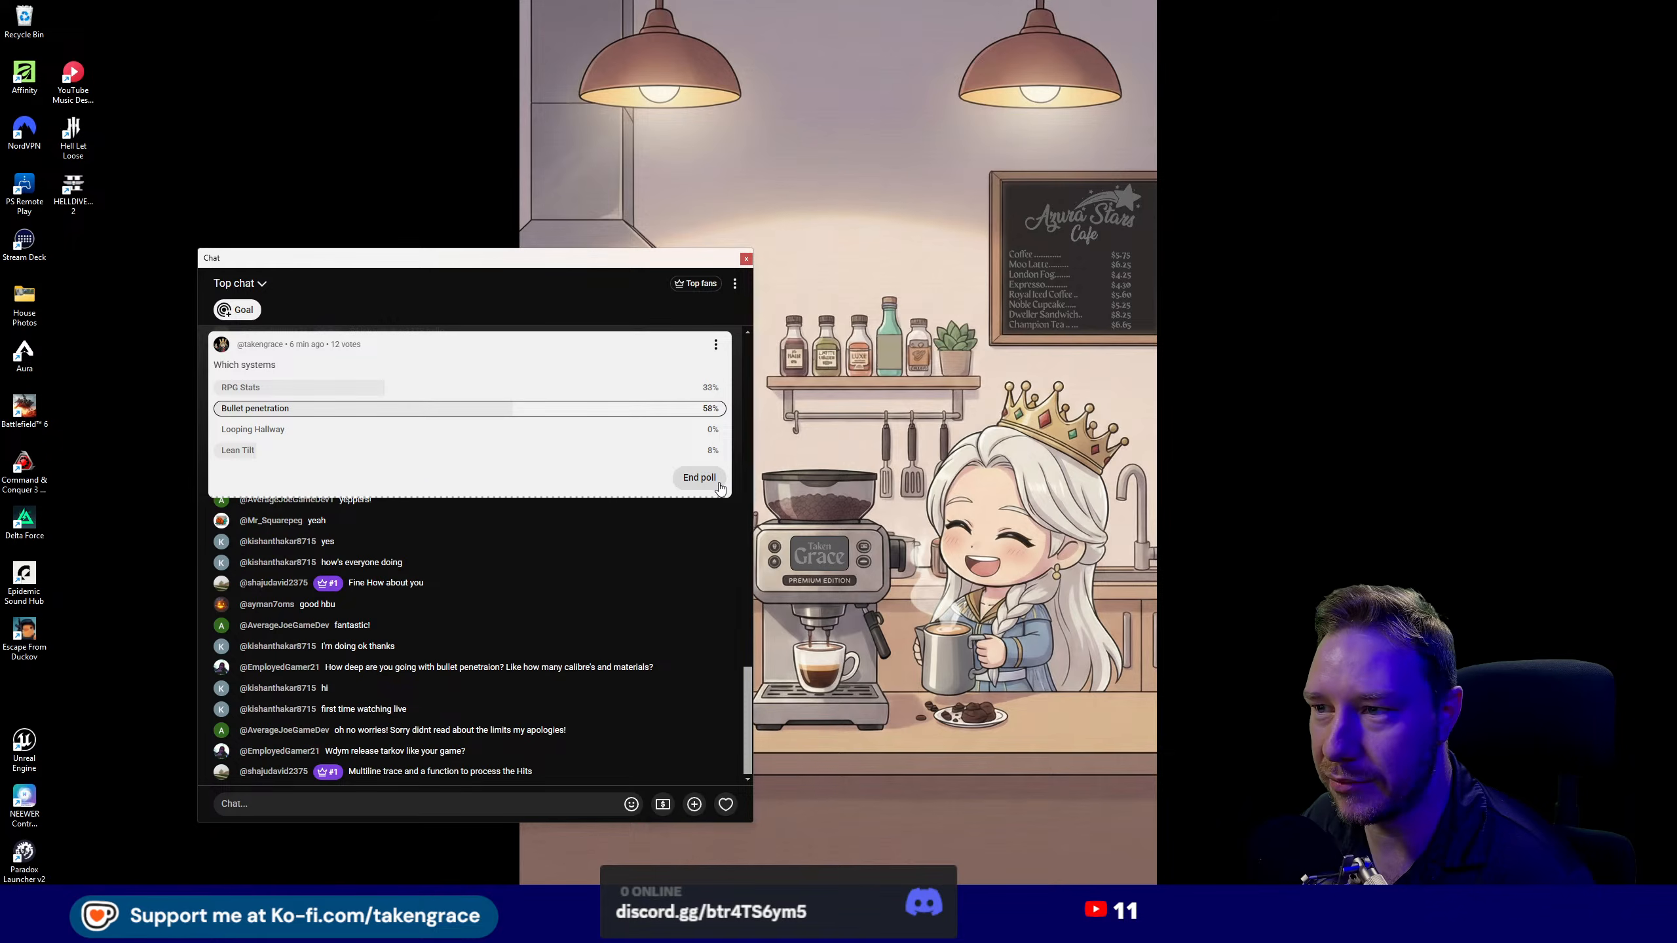
- End the "Which systems" poll and post "Bullet Penetration" in the live chat
{"action": "left_click", "coordinate": [704, 486]}
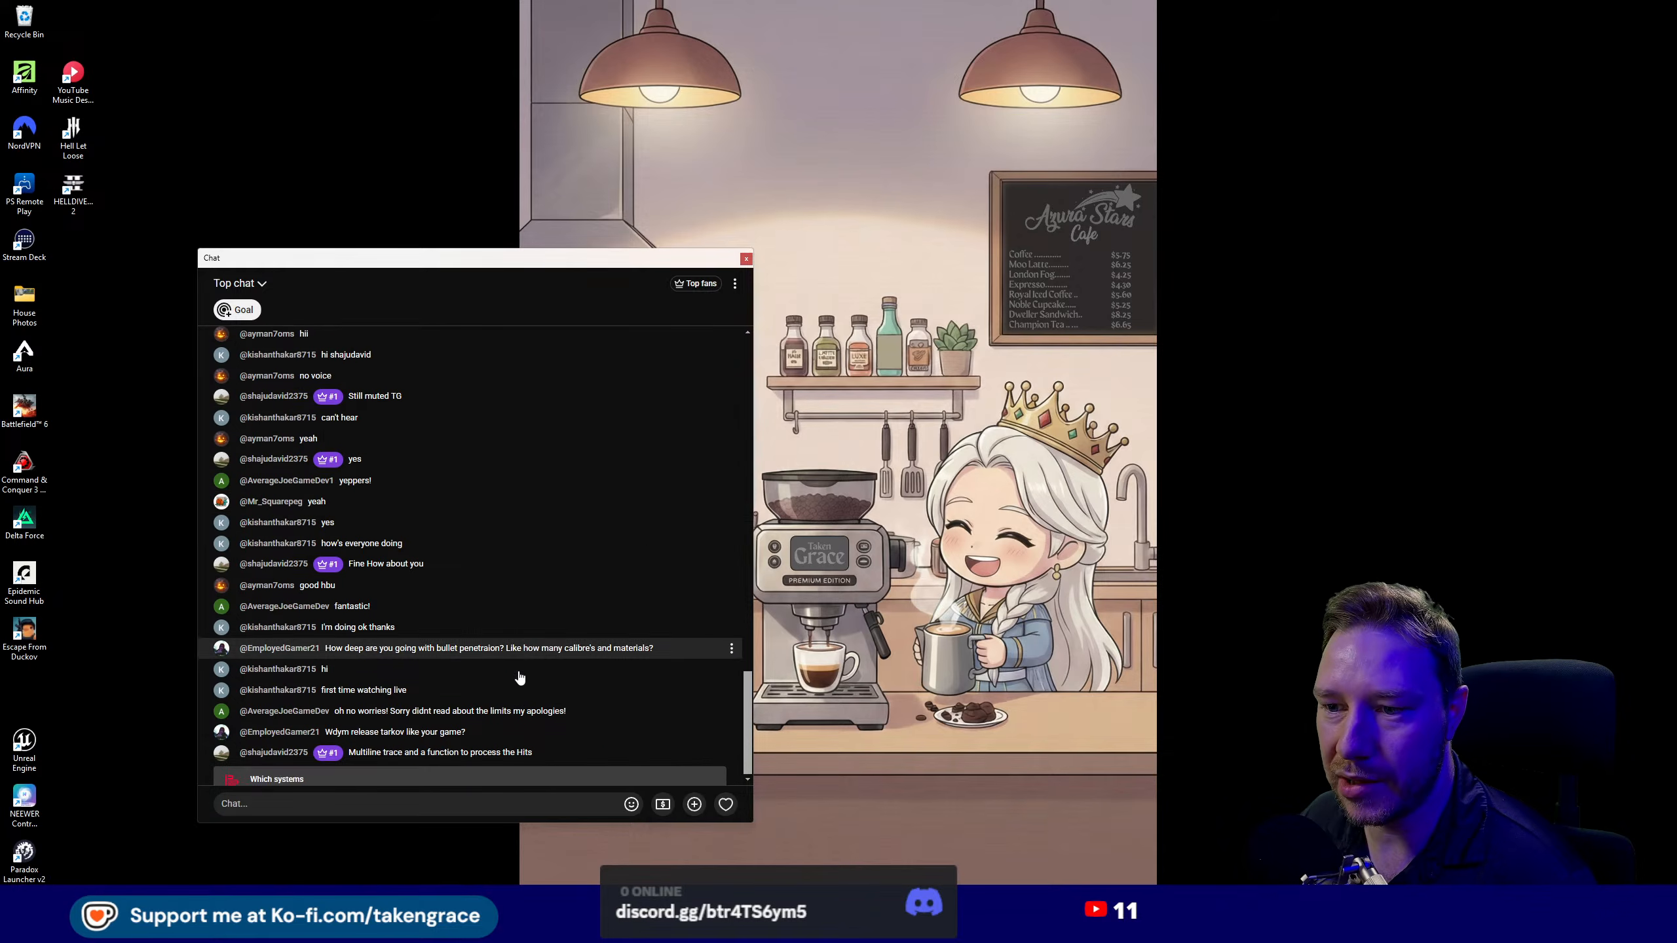
{"action": "type", "text": "Bullet Penetration"}
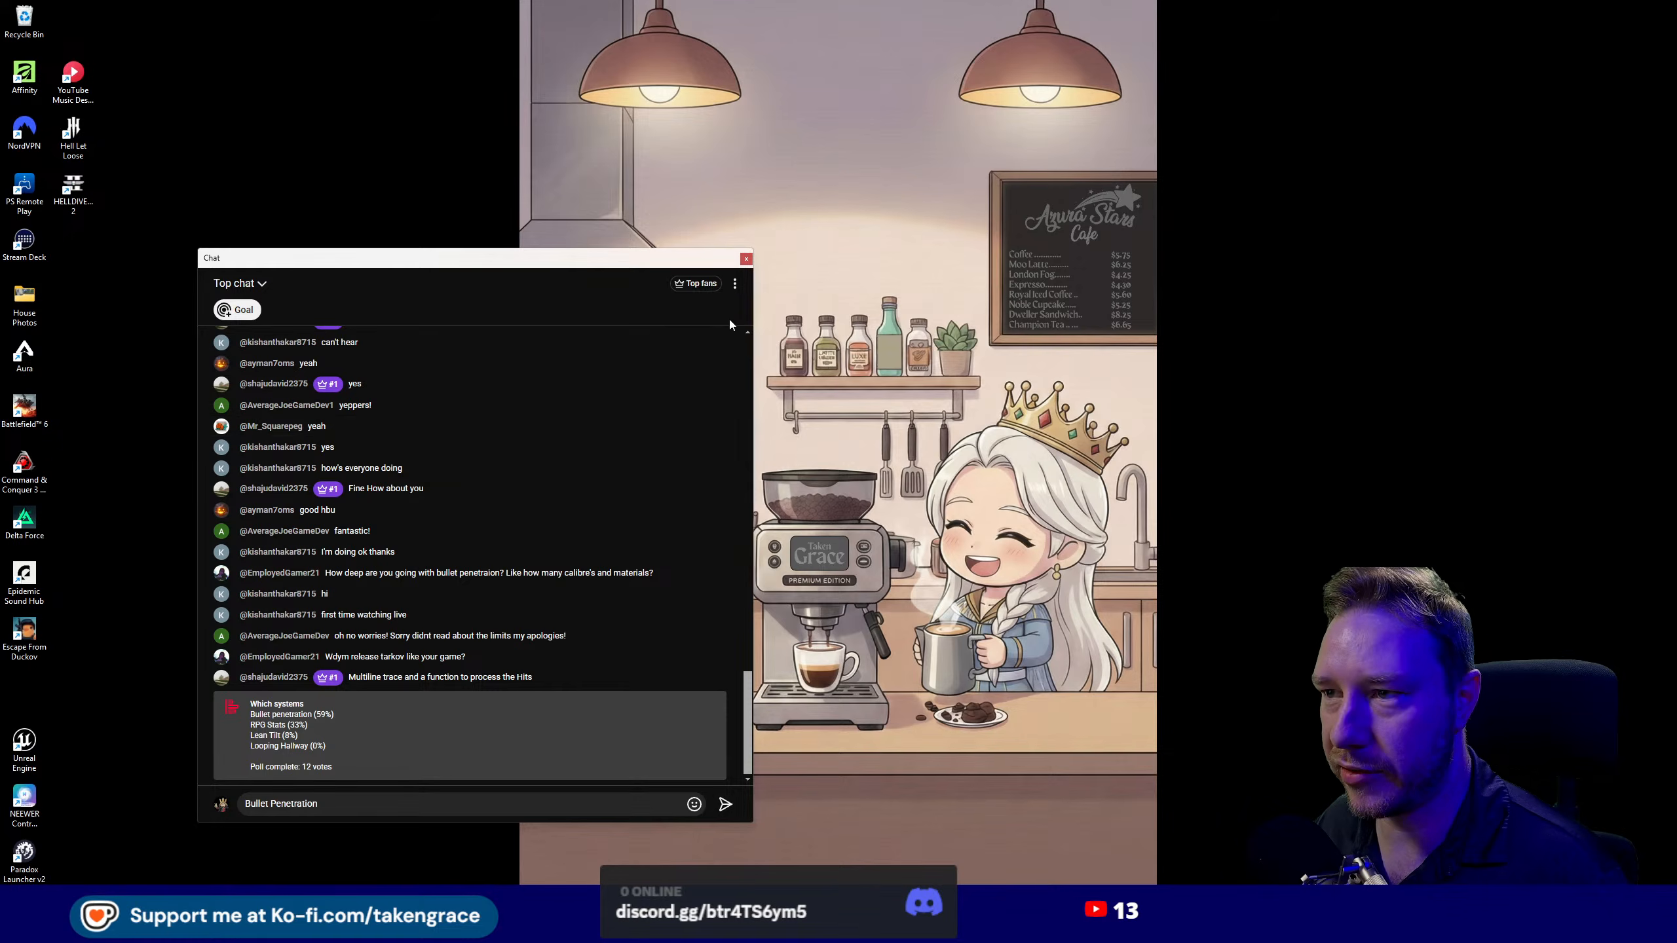
{"action": "key", "text": "Return"}
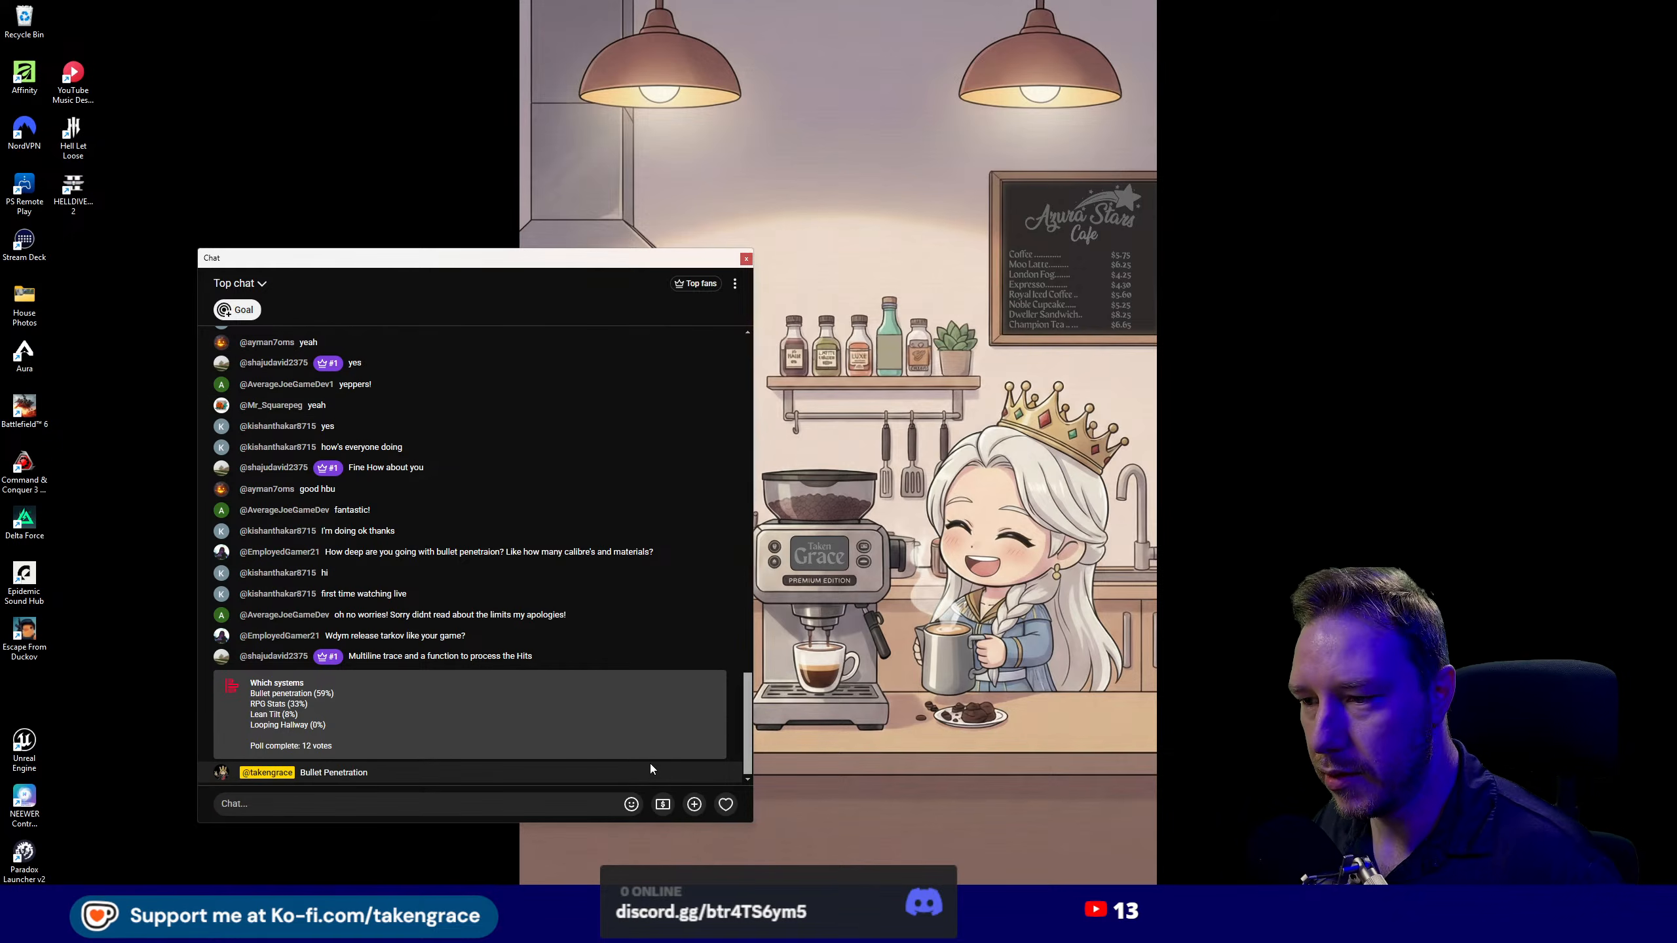
- Pin the "Bullet Penetration" message in the live chat and move the chat window off this screen
{"action": "right_click", "coordinate": [581, 771]}
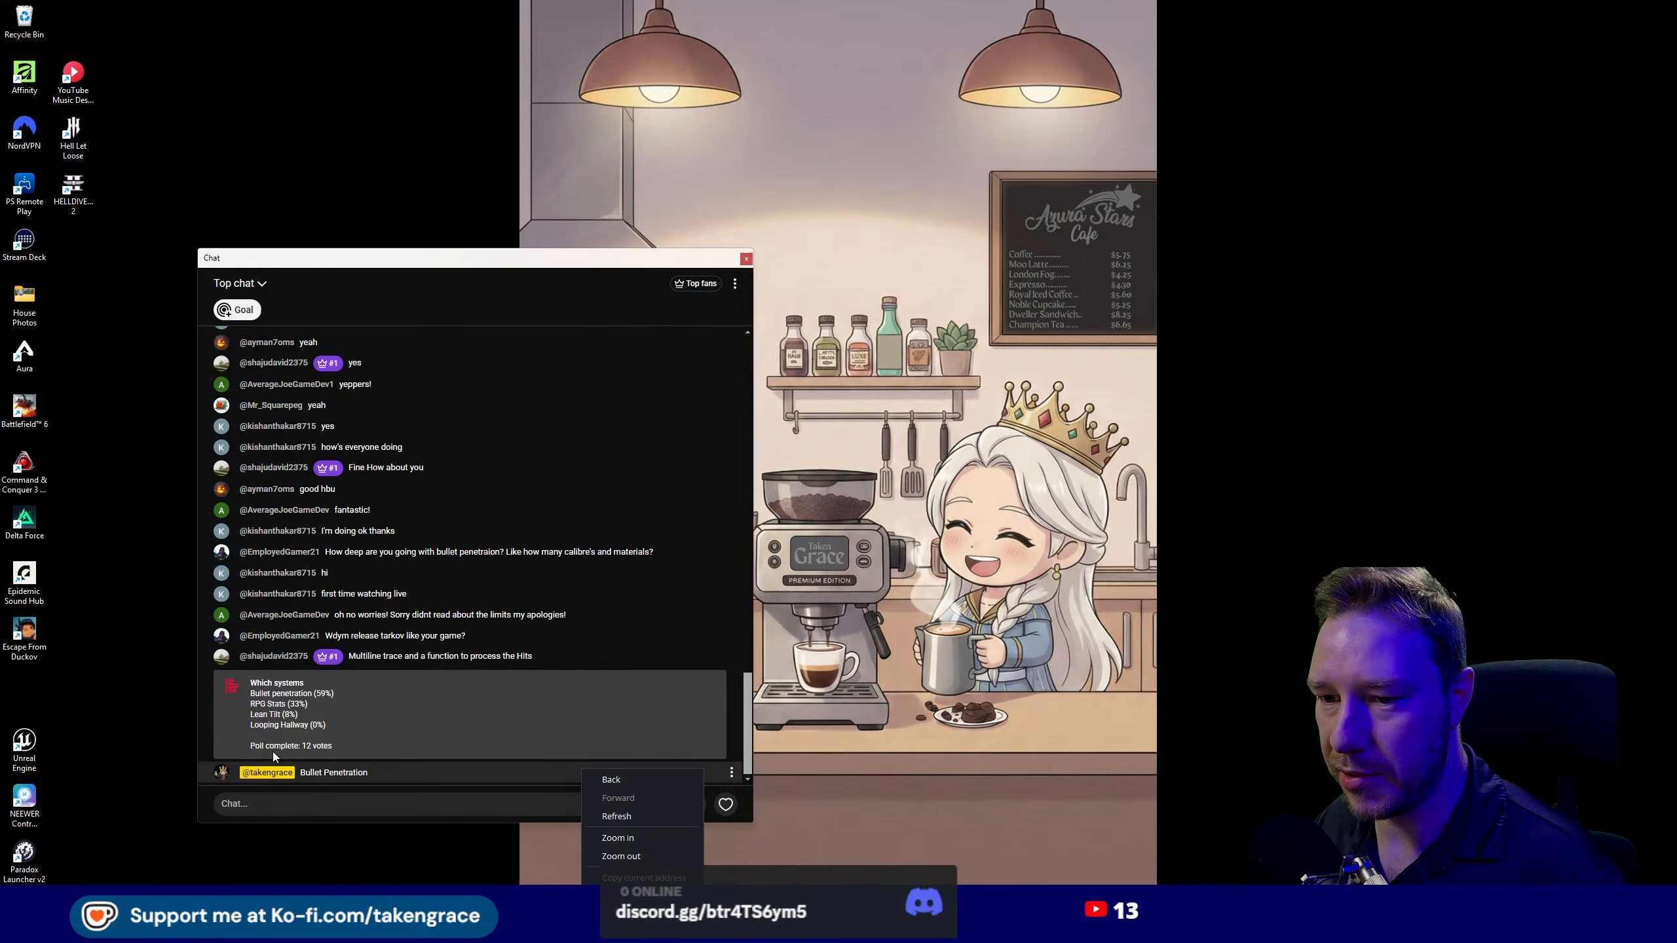
{"action": "right_click", "coordinate": [276, 775]}
{"action": "left_click", "coordinate": [732, 776]}
{"action": "left_click", "coordinate": [732, 775]}
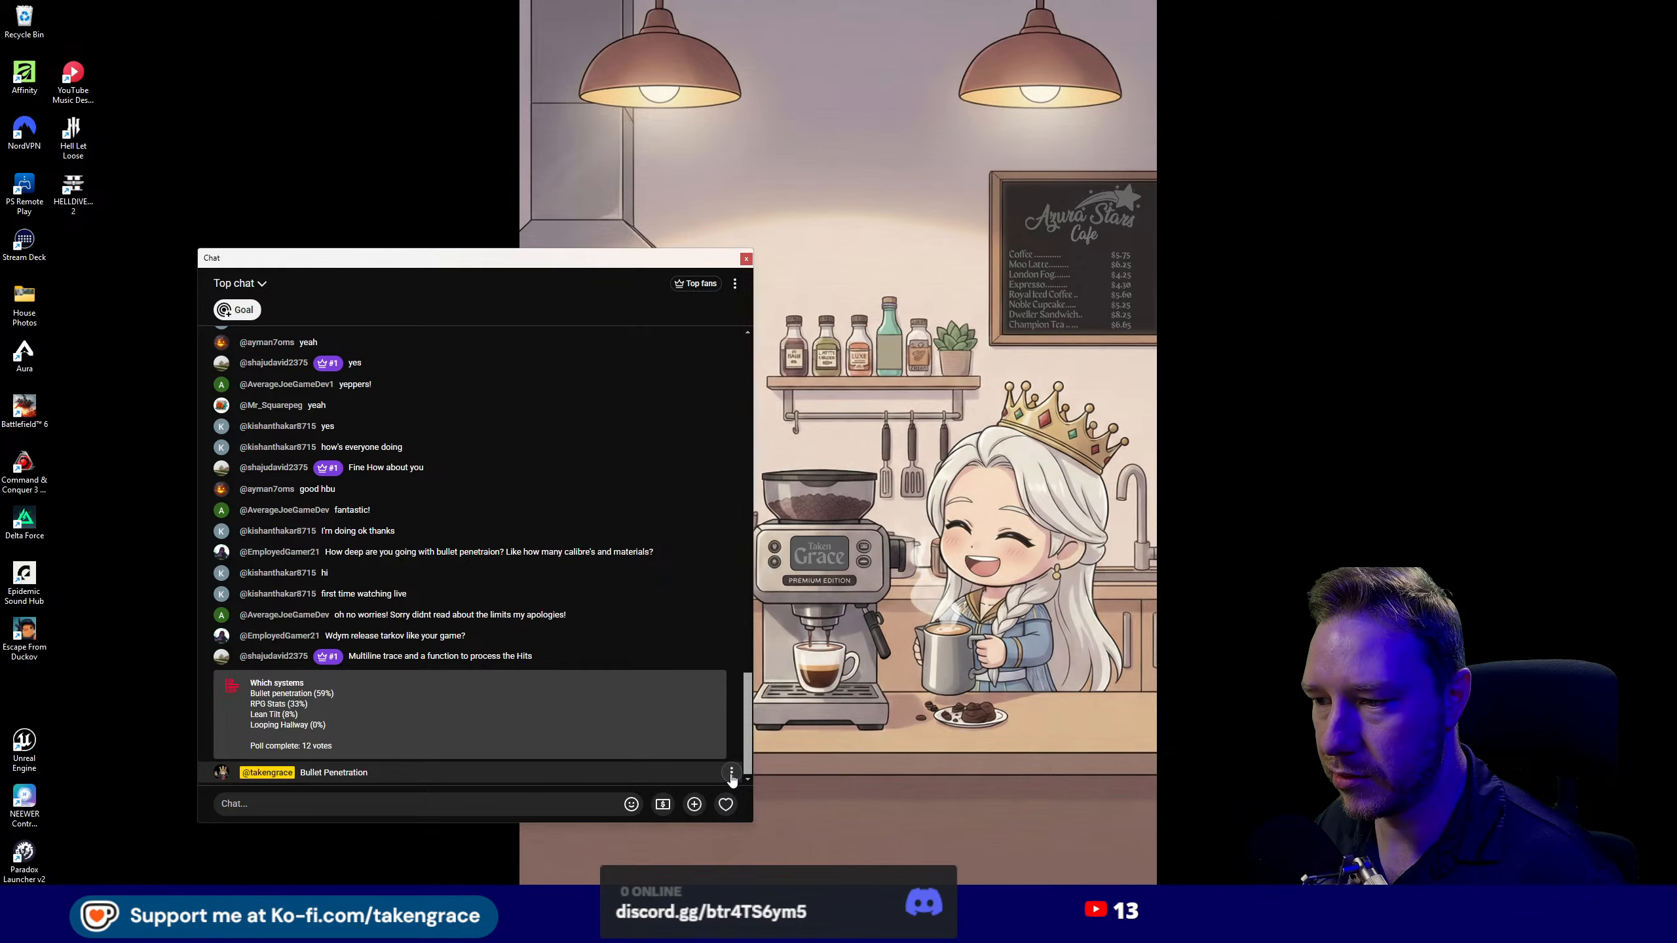
{"action": "left_click", "coordinate": [680, 721]}
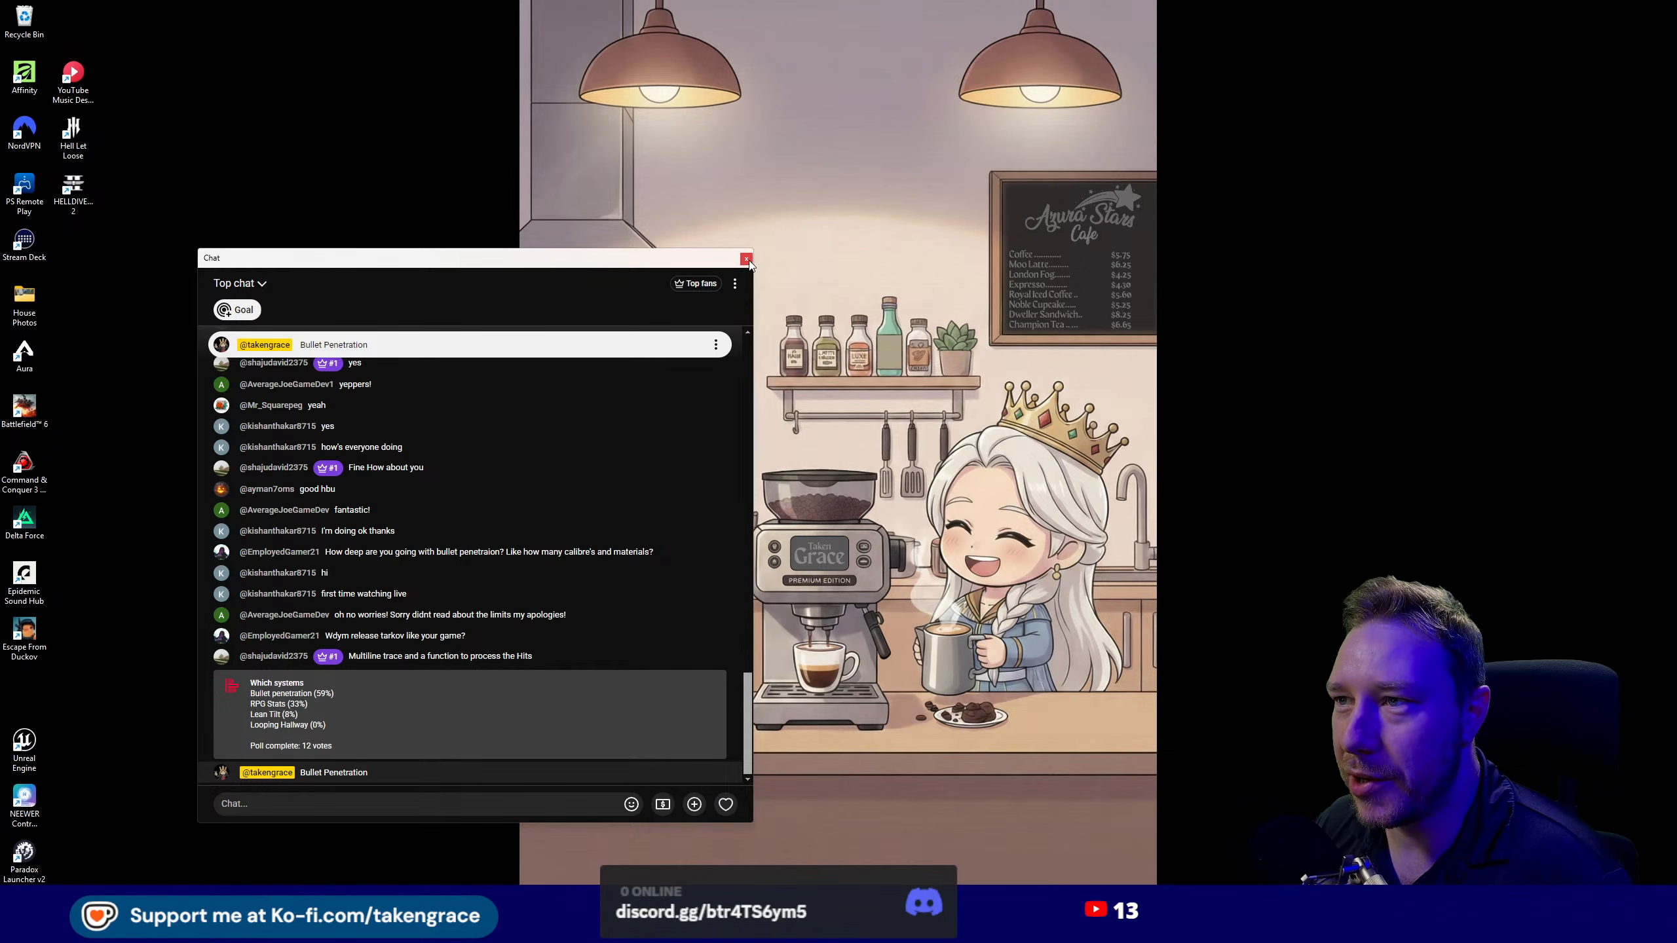
{"action": "left_click_drag", "start_coordinate": [596, 260], "coordinate": [0, 258]}
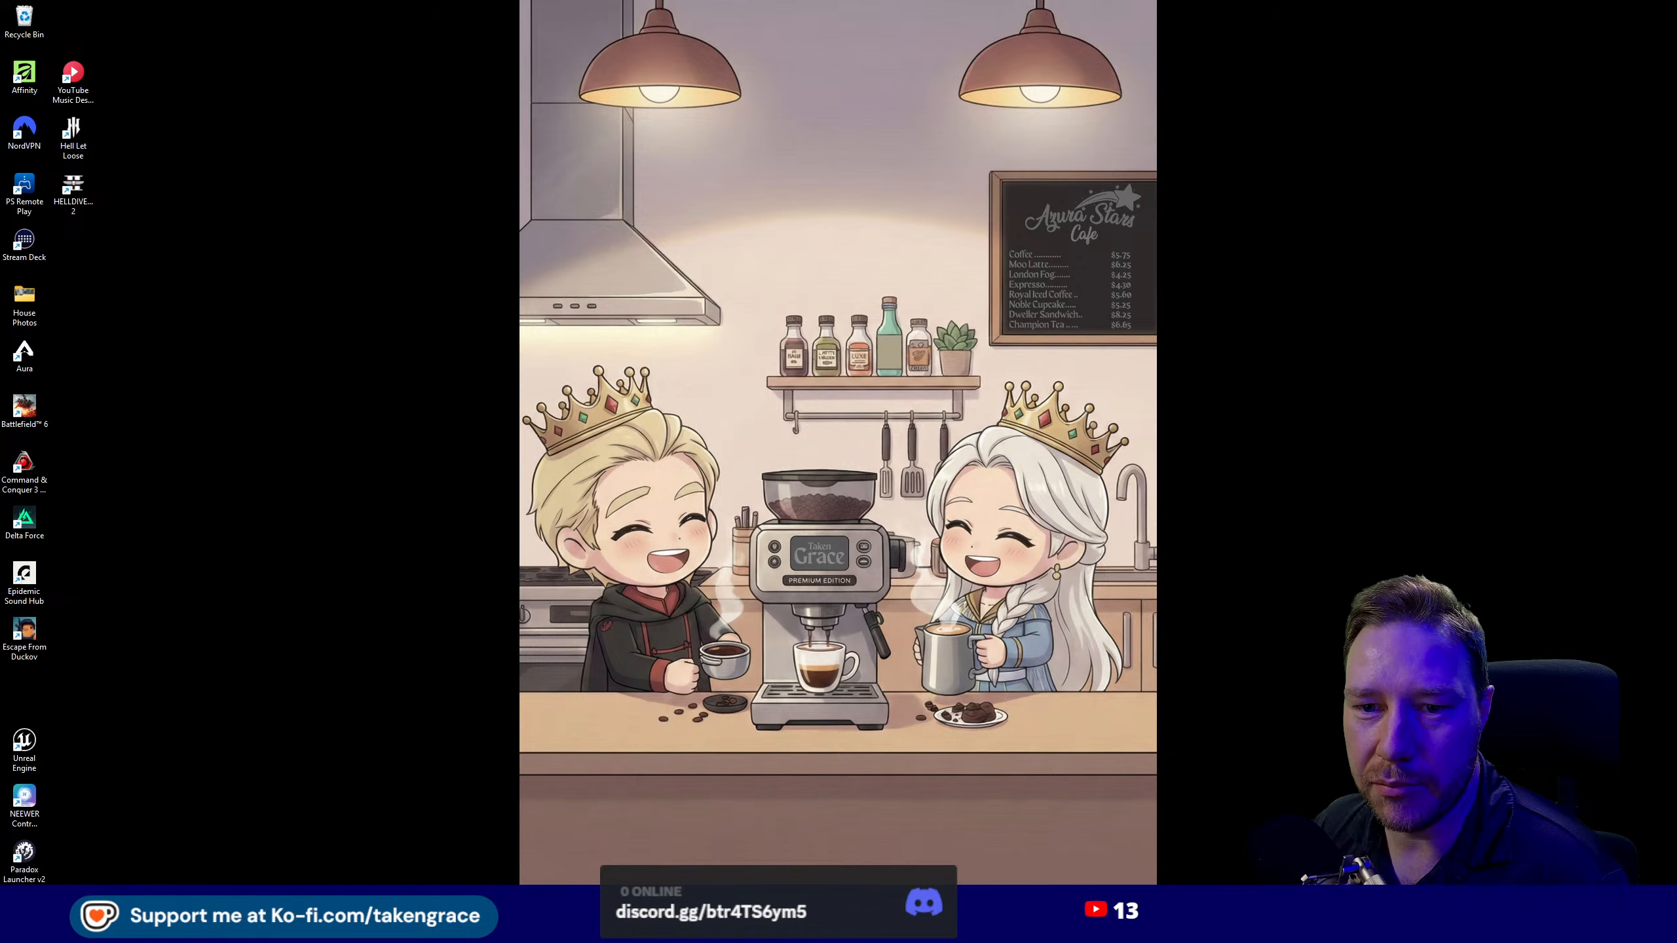
- Create a project named BulletPen in H:\Game Development from the Intro To Unreal template, and close its editor once loaded
{"action": "mouse_move", "coordinate": [1028, 926]}
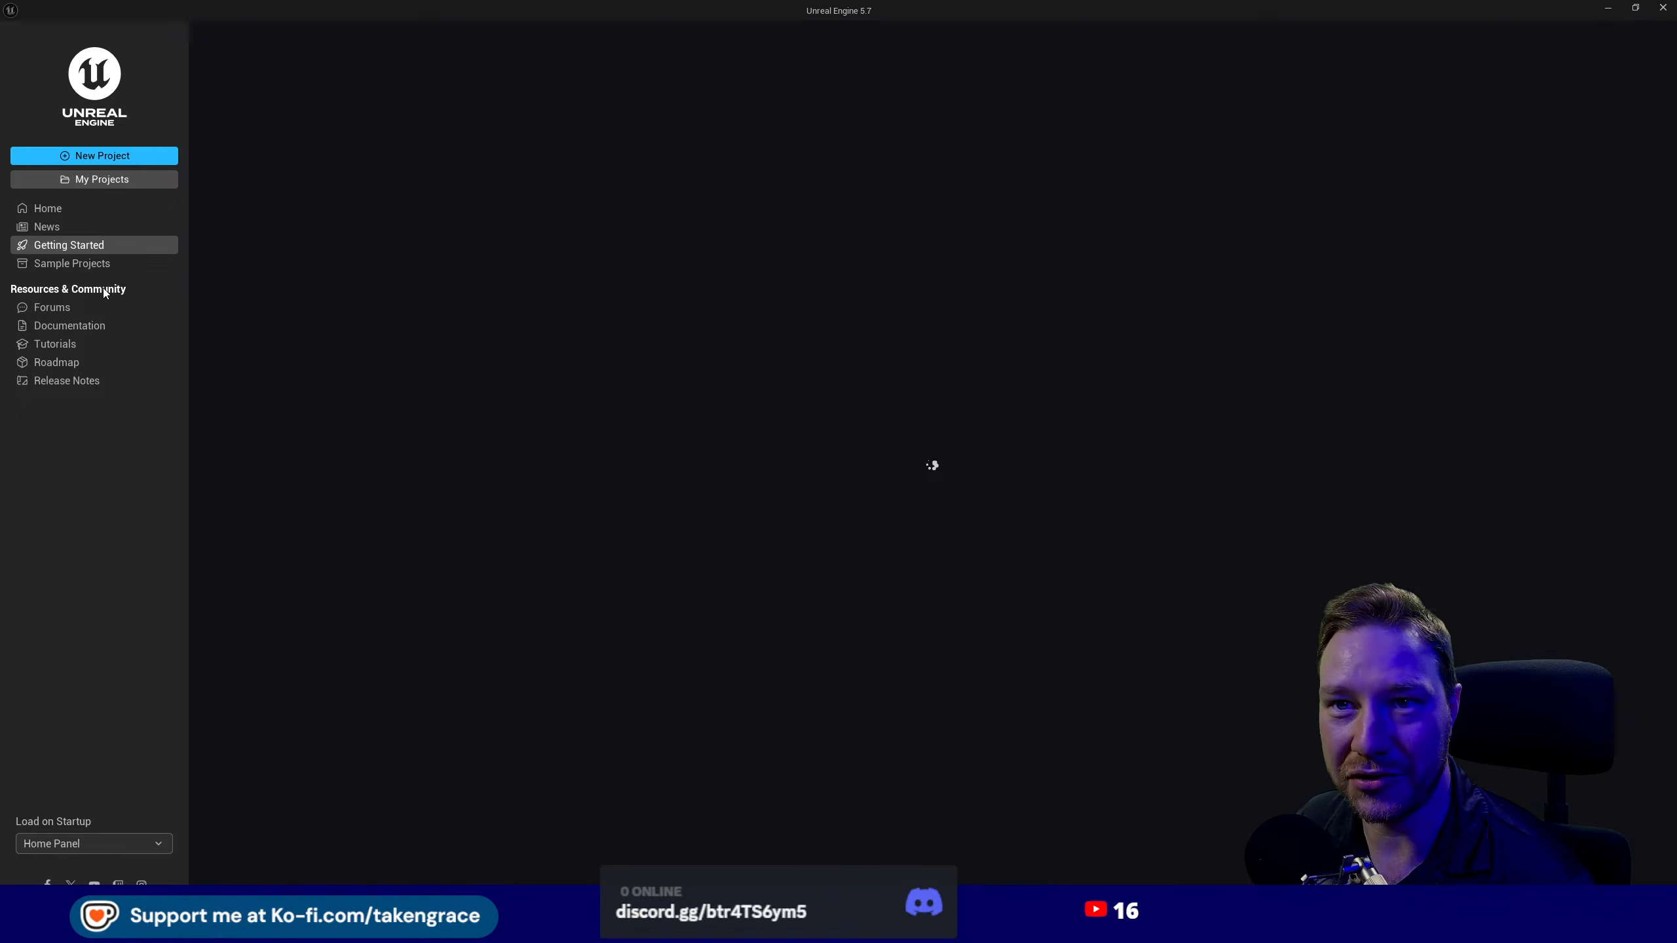
{"action": "left_click", "coordinate": [76, 157]}
{"action": "left_click", "coordinate": [1113, 667]}
{"action": "type", "text": "BulletP"}
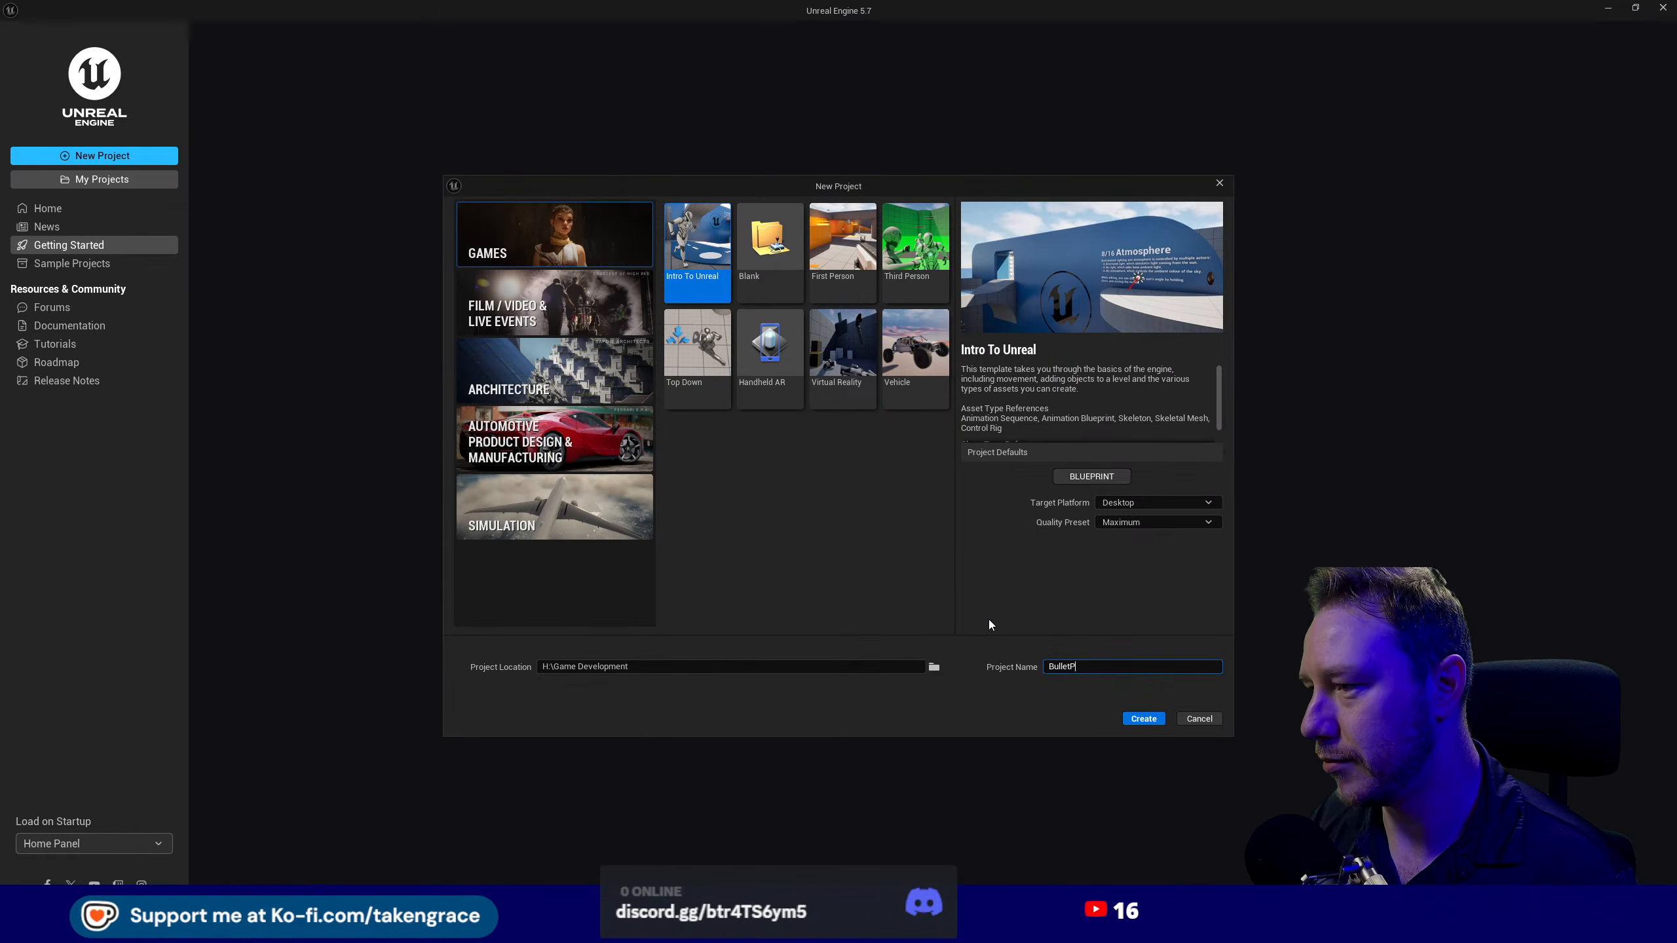
{"action": "type", "text": "en"}
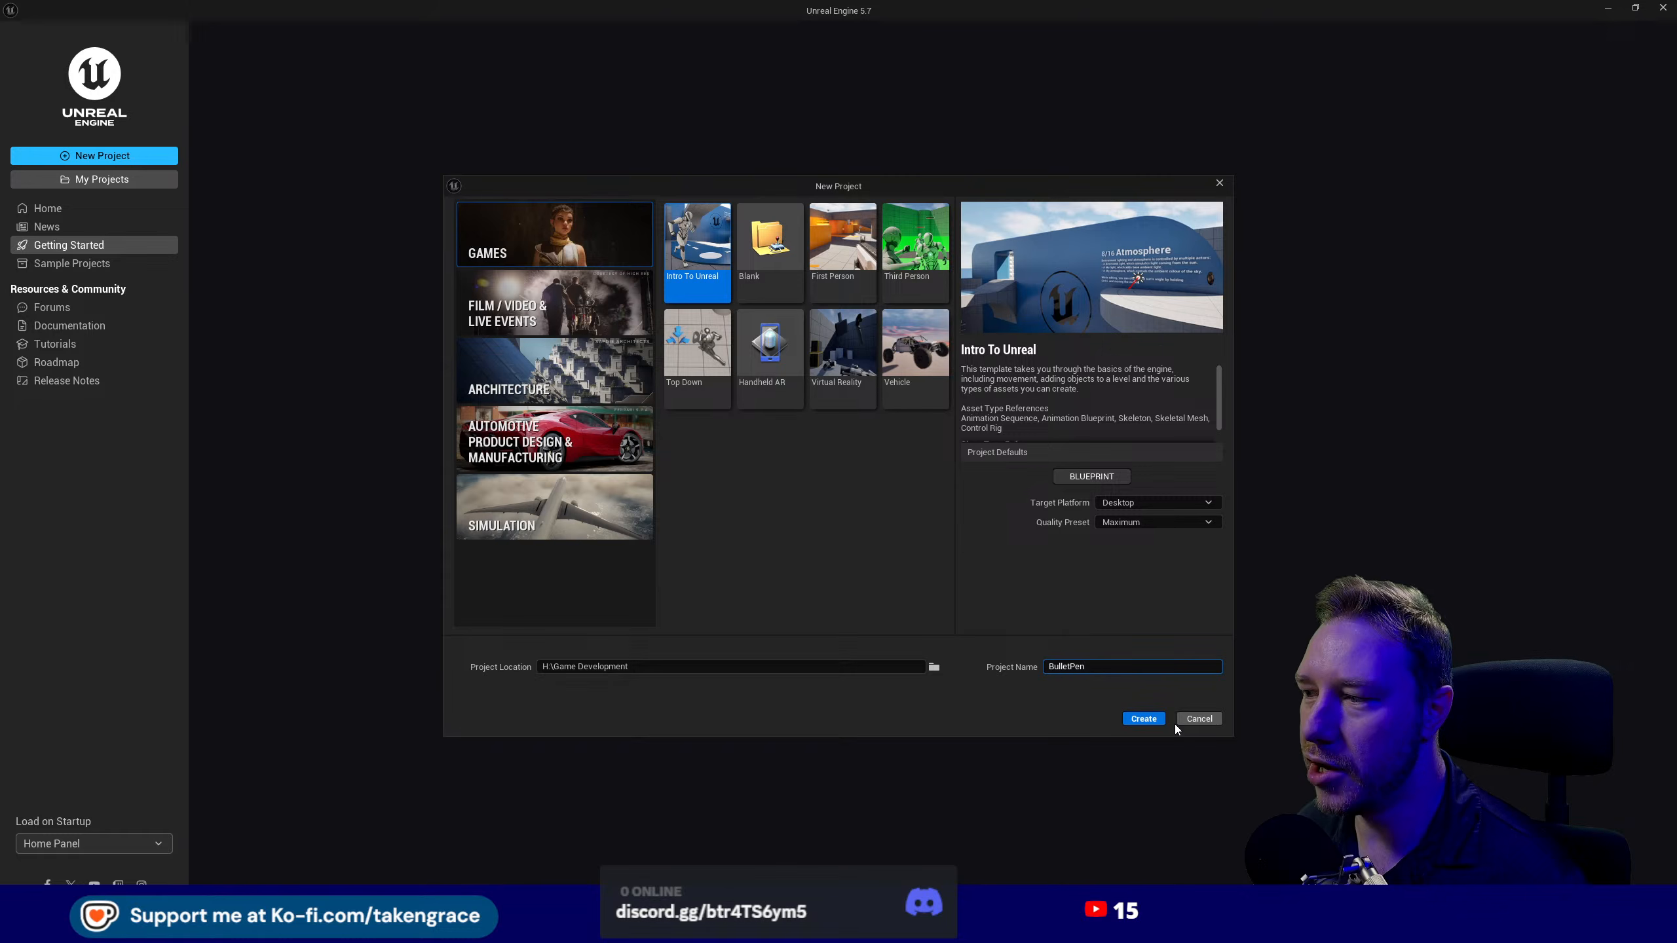
{"action": "left_click", "coordinate": [1136, 723]}
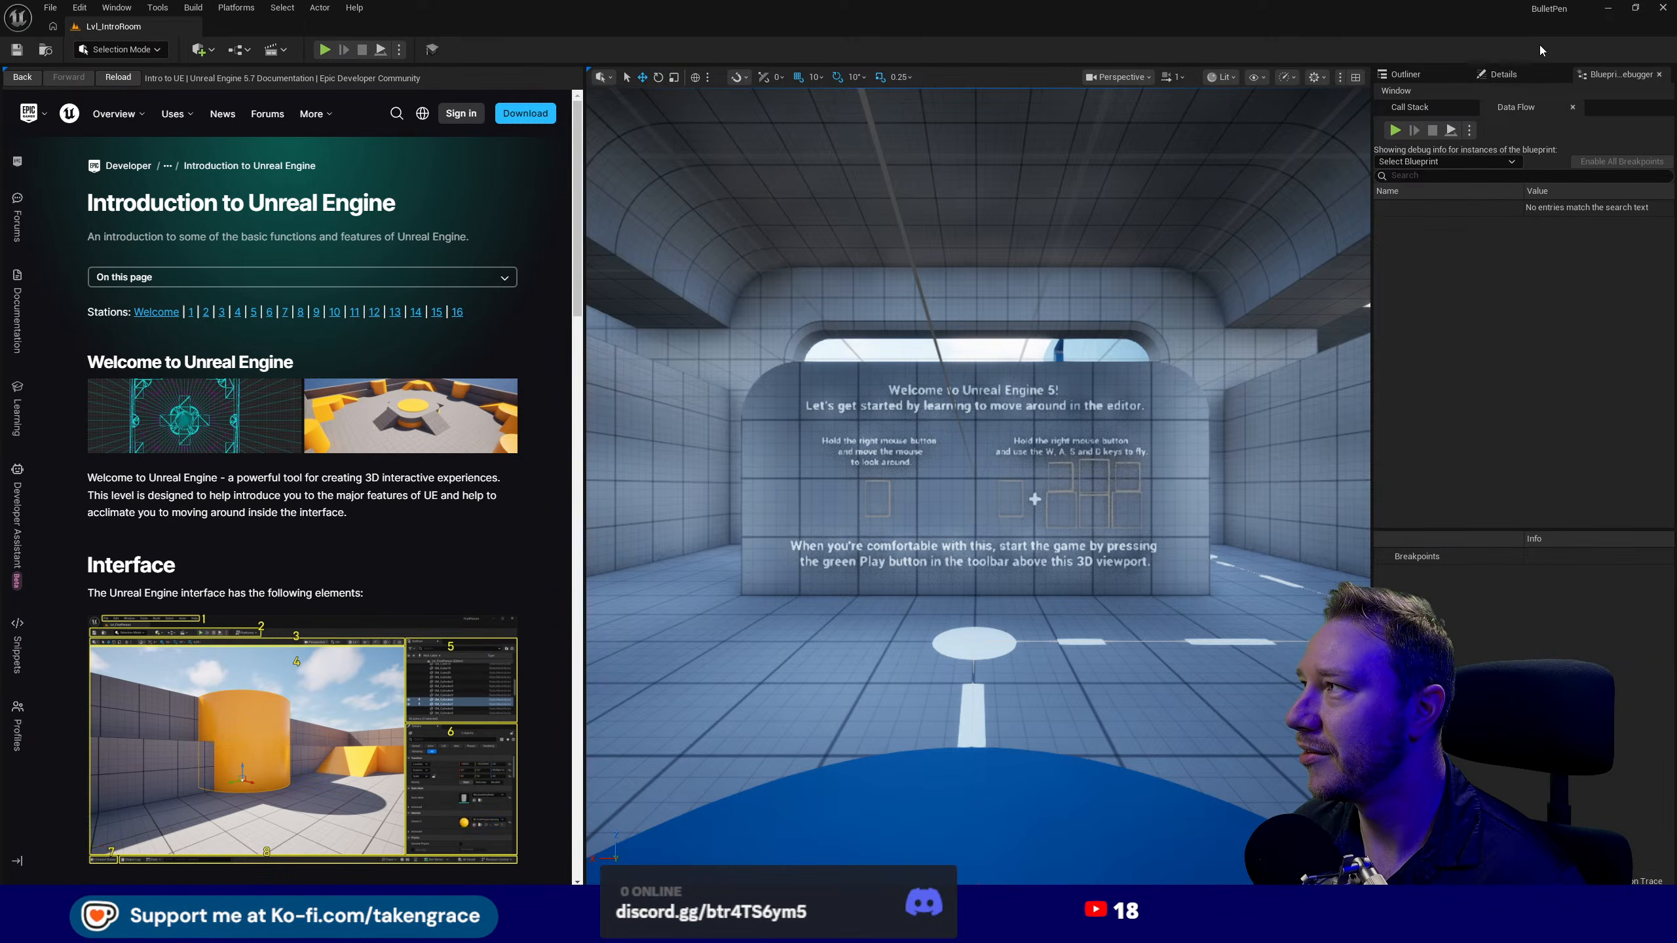
{"action": "mouse_move", "coordinate": [1560, 14]}
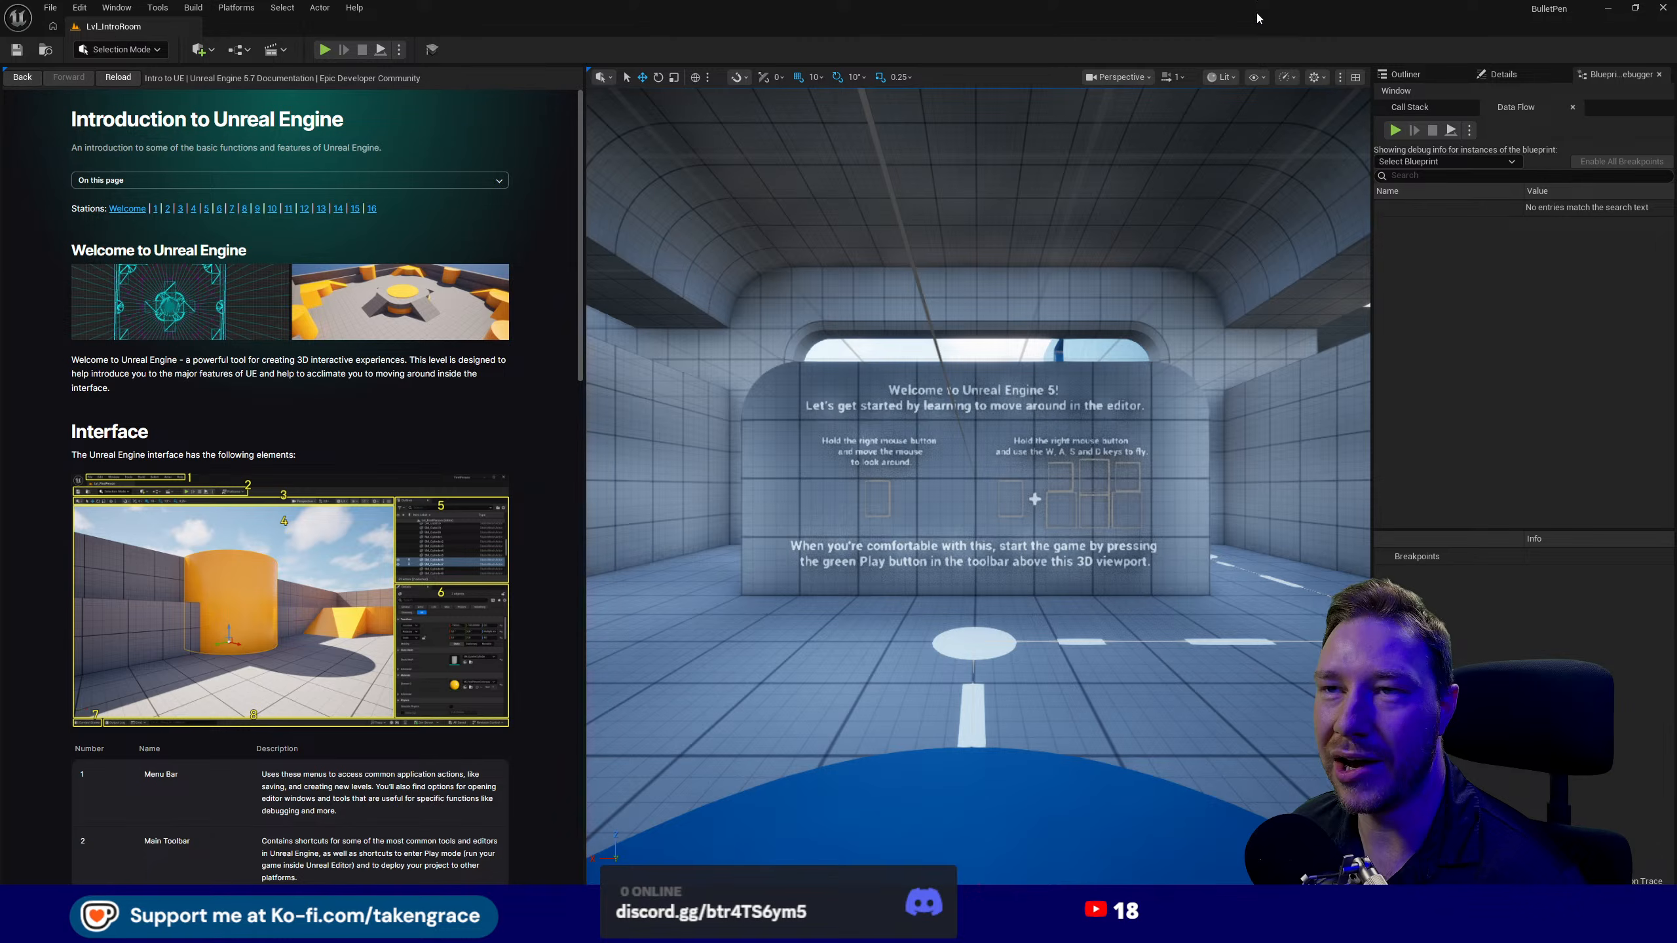
{"action": "left_click", "coordinate": [1662, 8]}
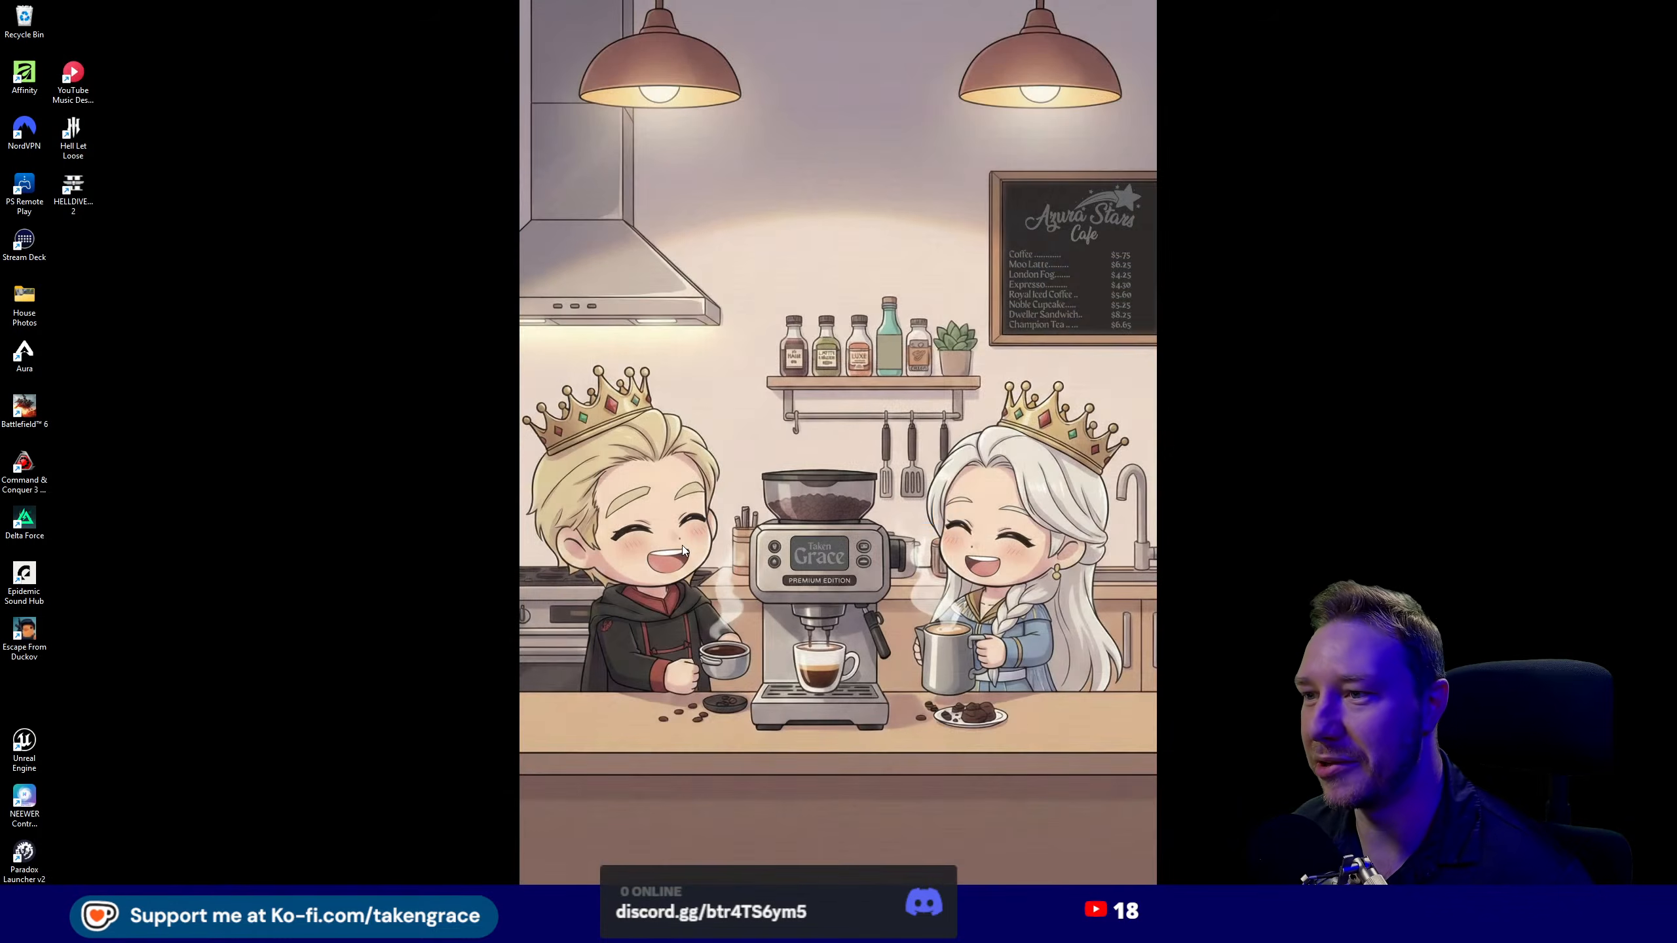
- Switch to File Explorer, select the BulletPen folder in Game Development on the GOD (H:) drive, and close the window
{"action": "key", "text": "super+e"}
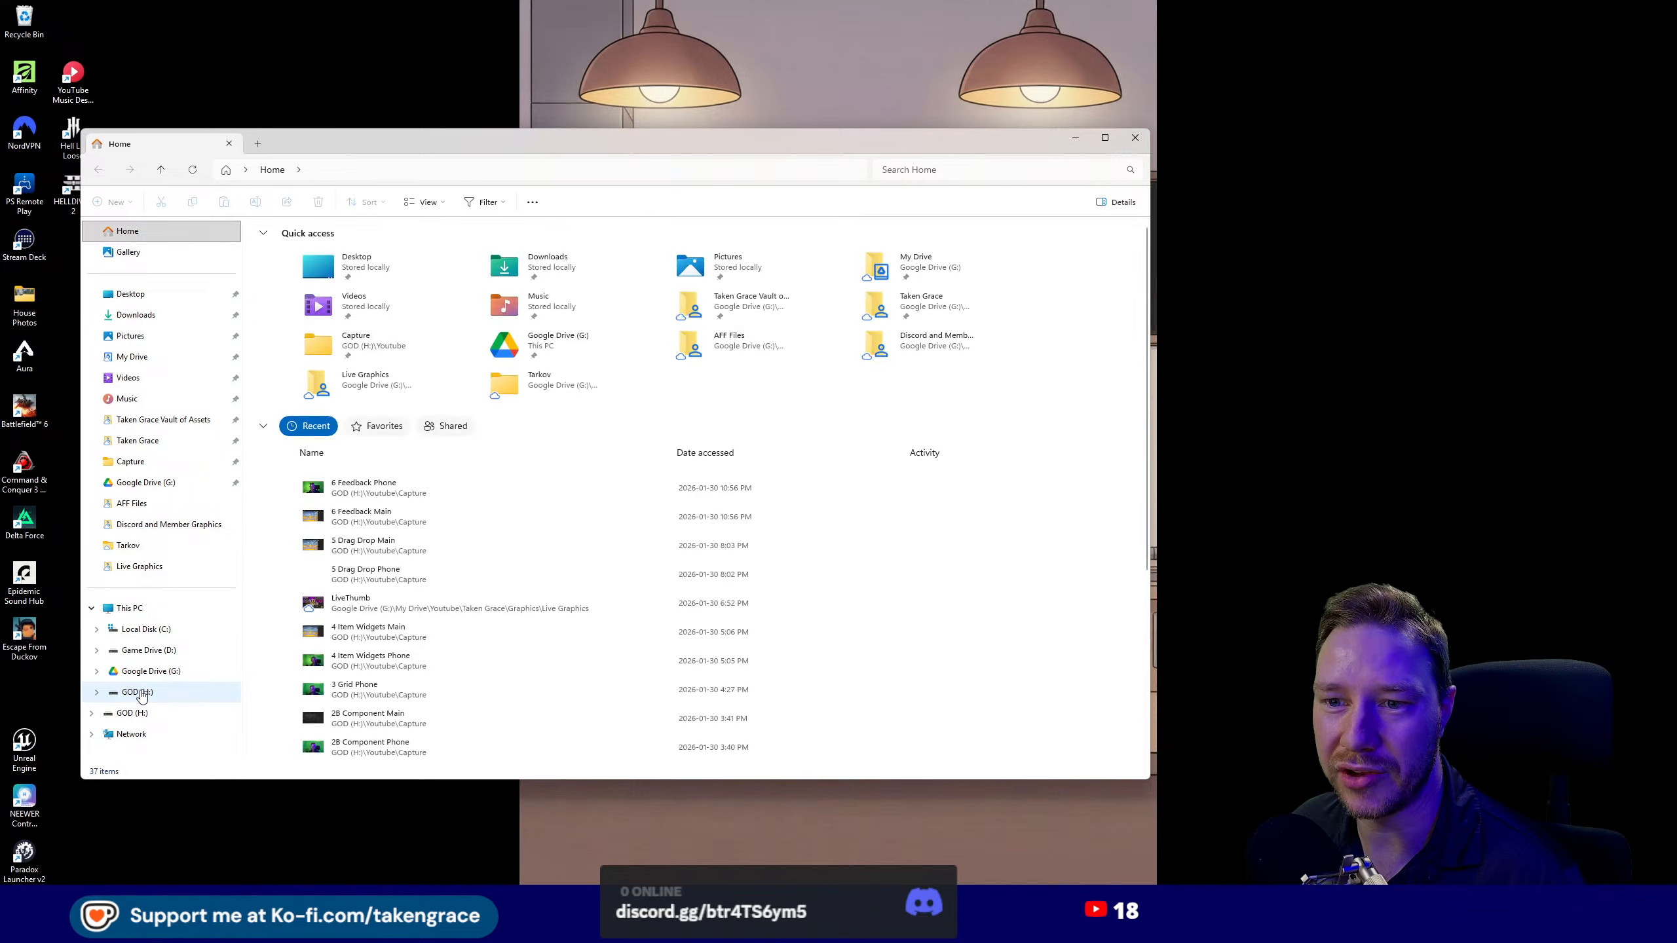
{"action": "left_click", "coordinate": [132, 692]}
{"action": "double_click", "coordinate": [303, 338]}
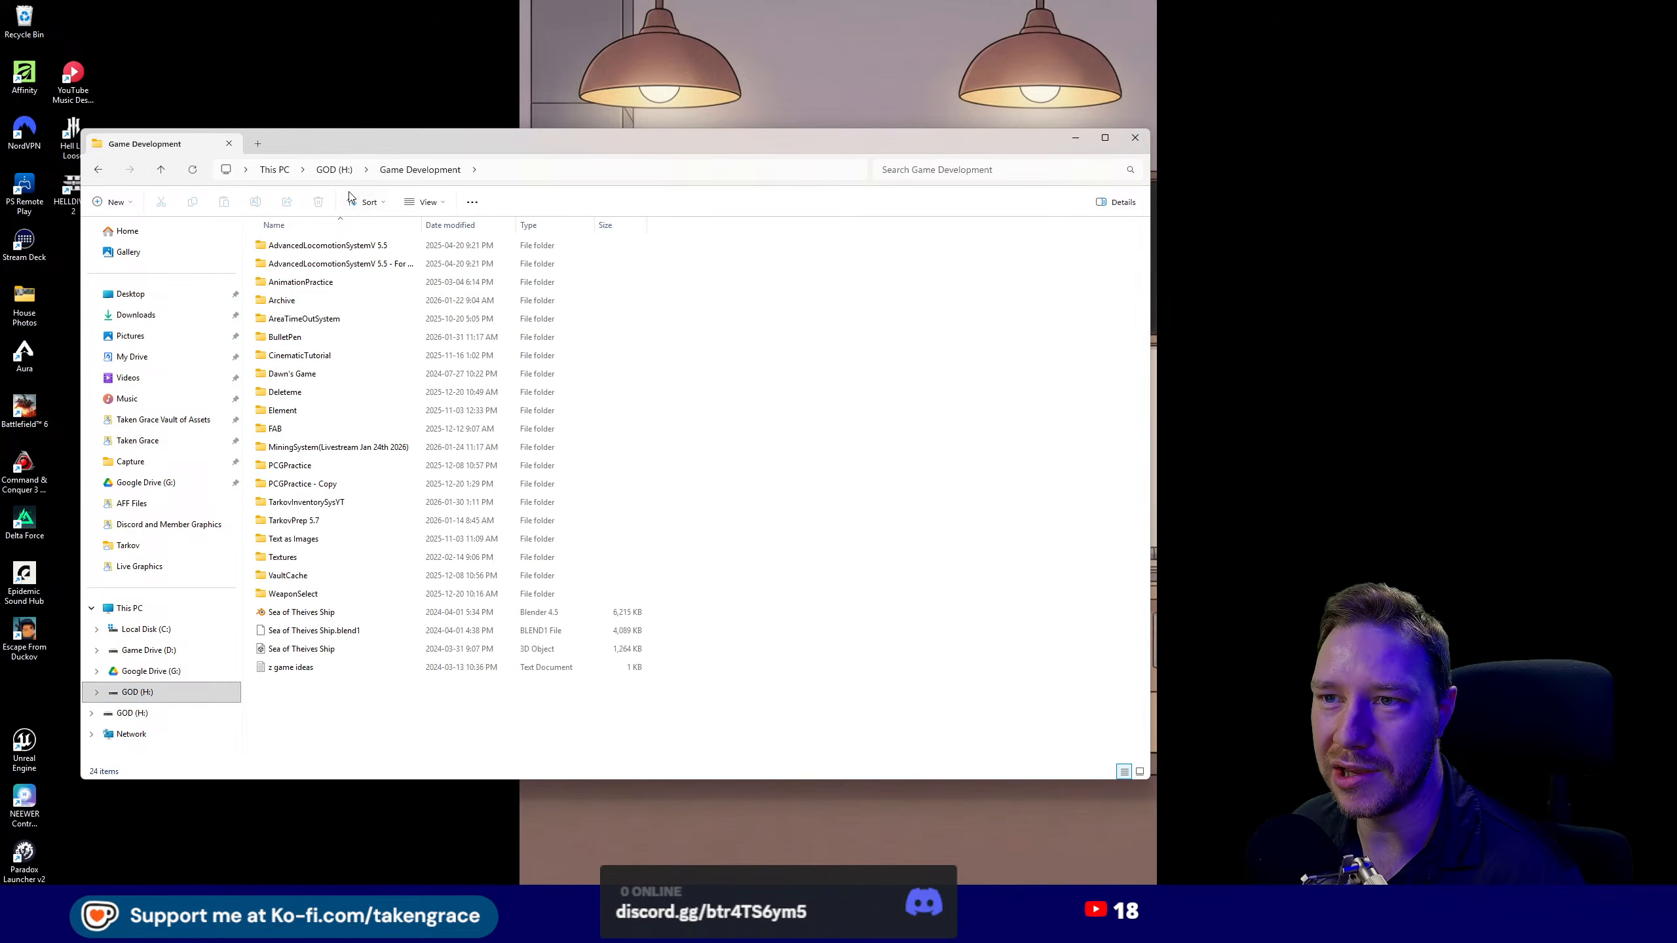
{"action": "left_click", "coordinate": [301, 339]}
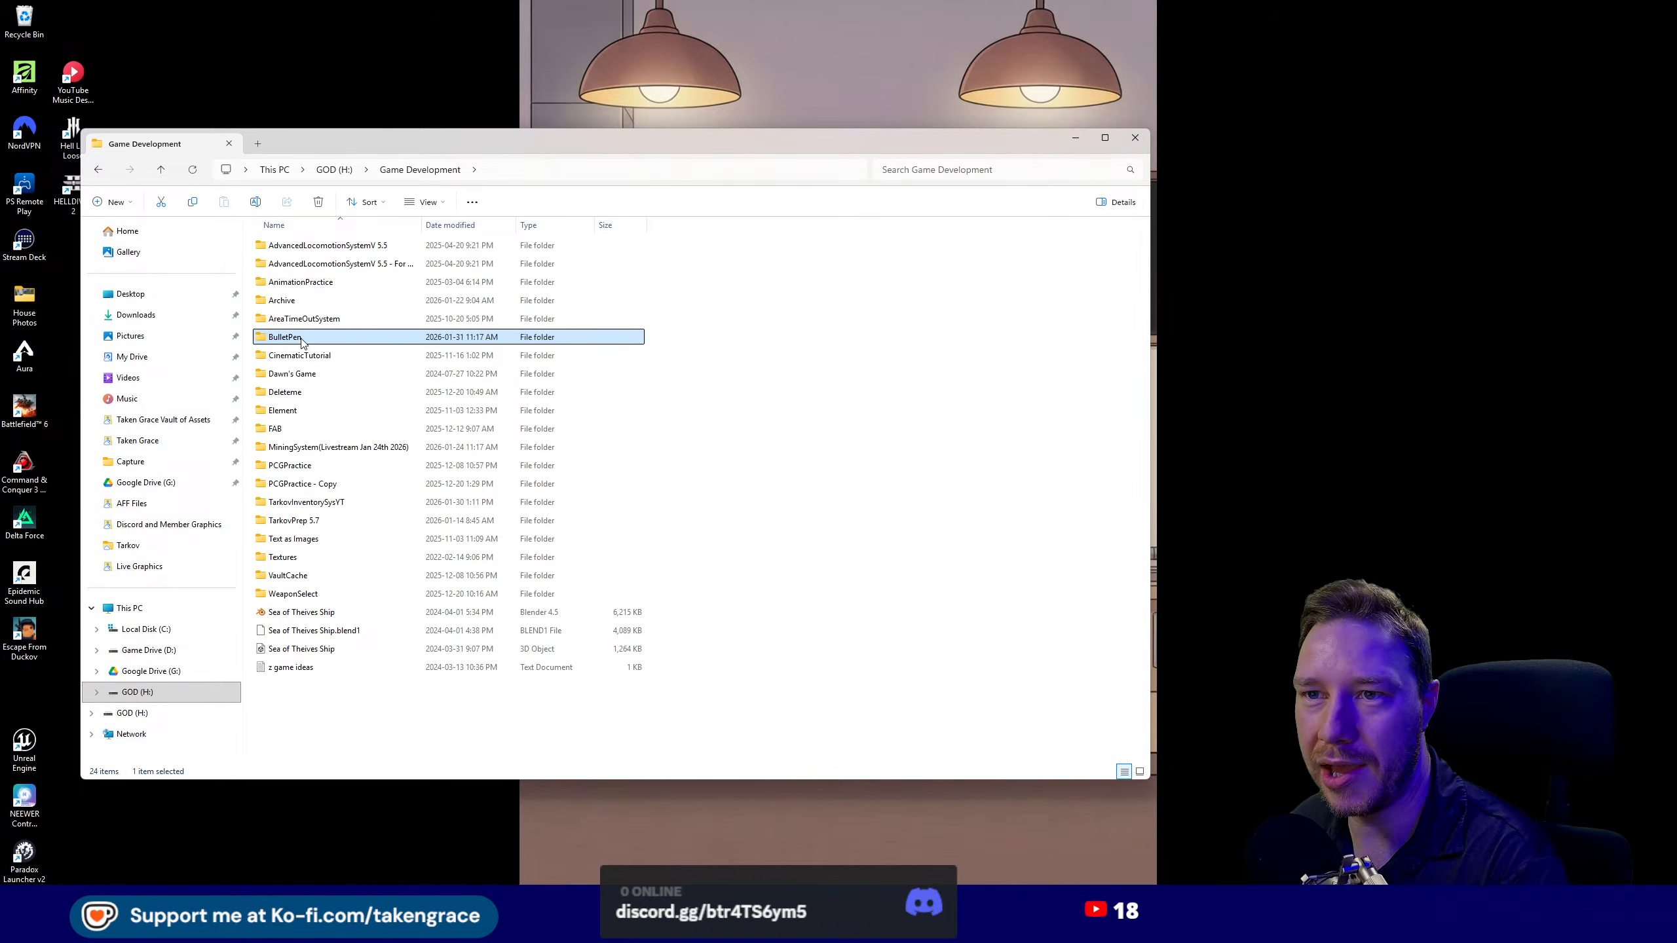
{"action": "left_click", "coordinate": [1135, 138]}
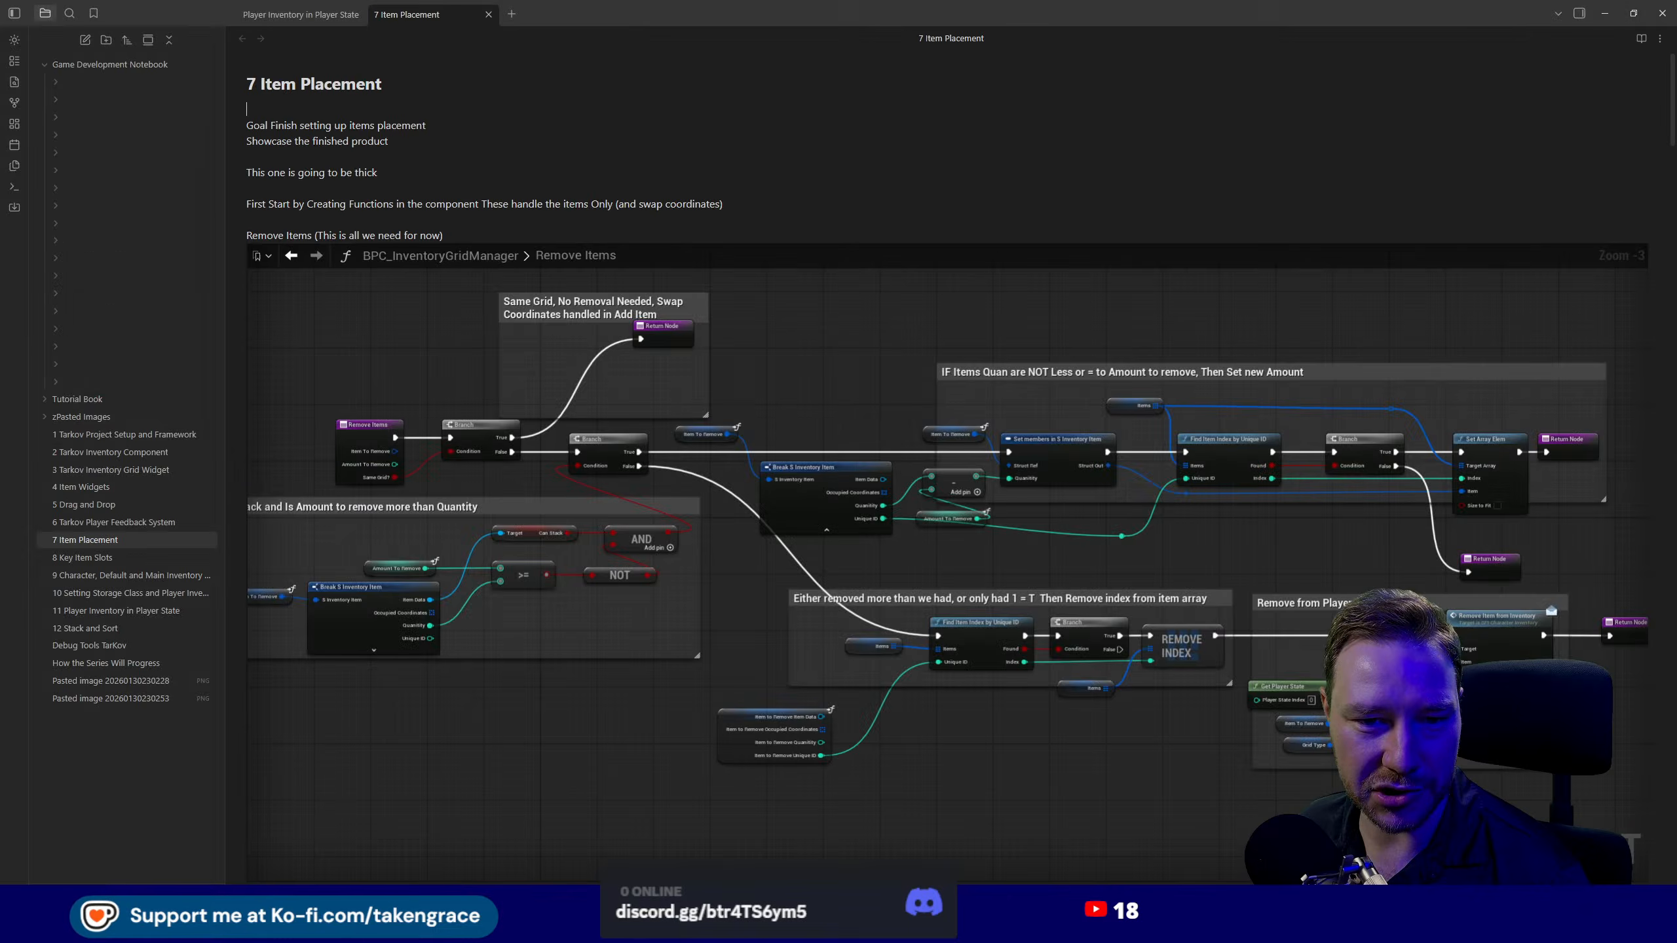
- Look through the Blueprint graph images in the "7 Item Placement" note and close the notebook
{"action": "scroll", "coordinate": [388, 174], "scroll_direction": "down", "scroll_amount": 10}
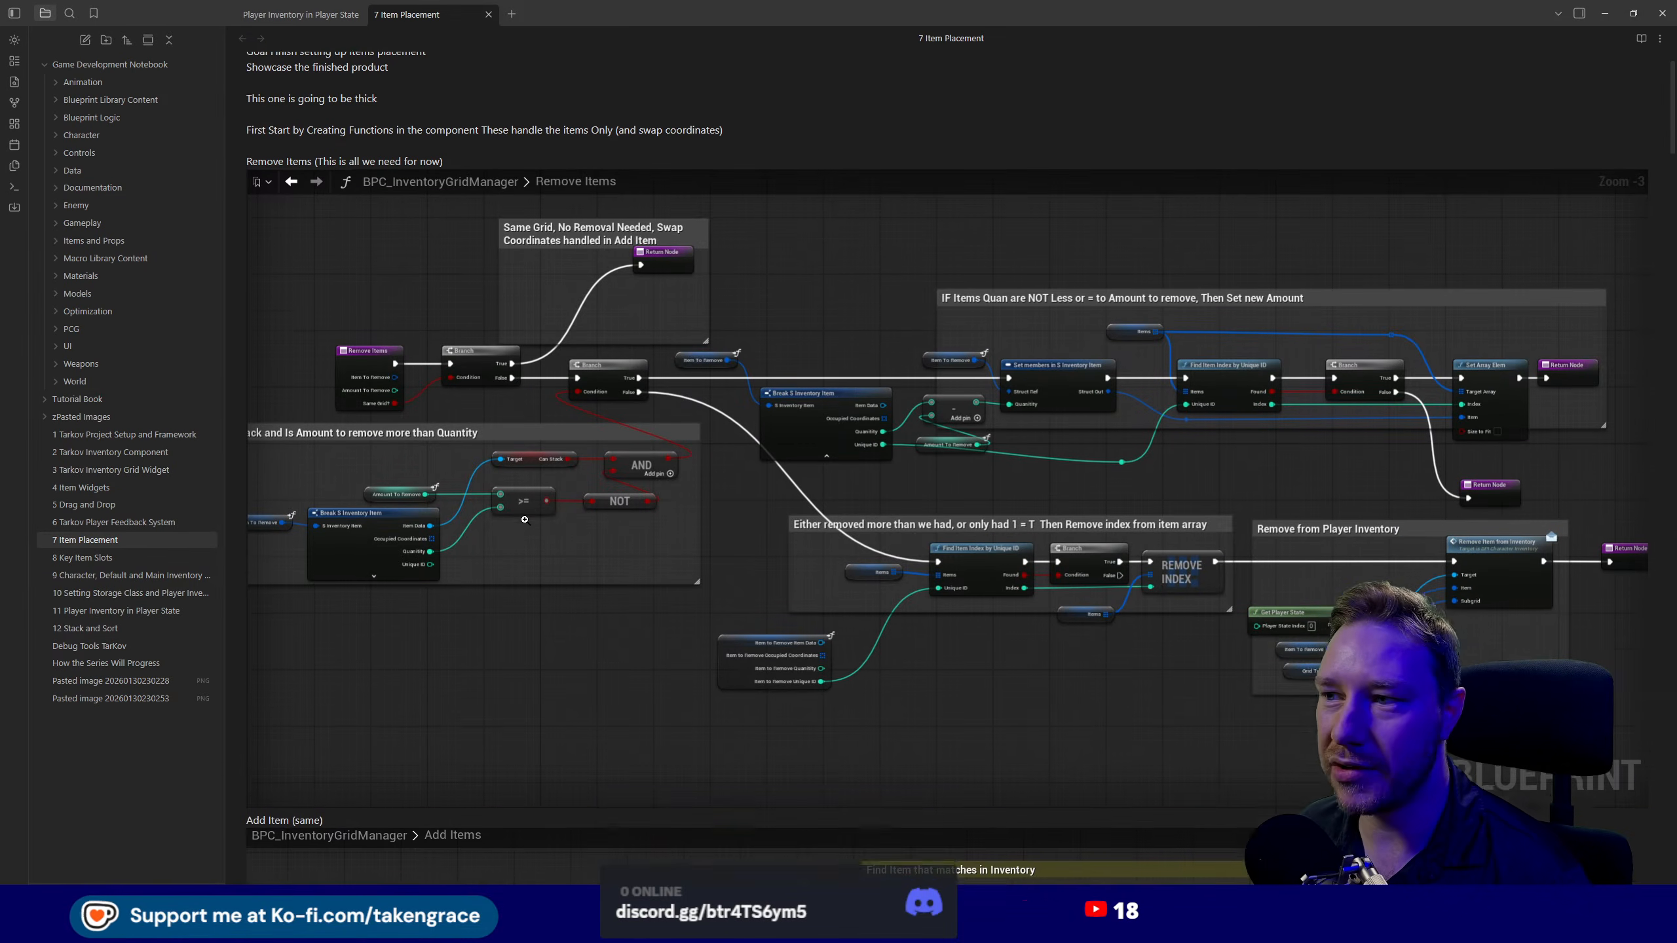
{"action": "scroll", "coordinate": [689, 569], "scroll_direction": "down", "scroll_amount": 20}
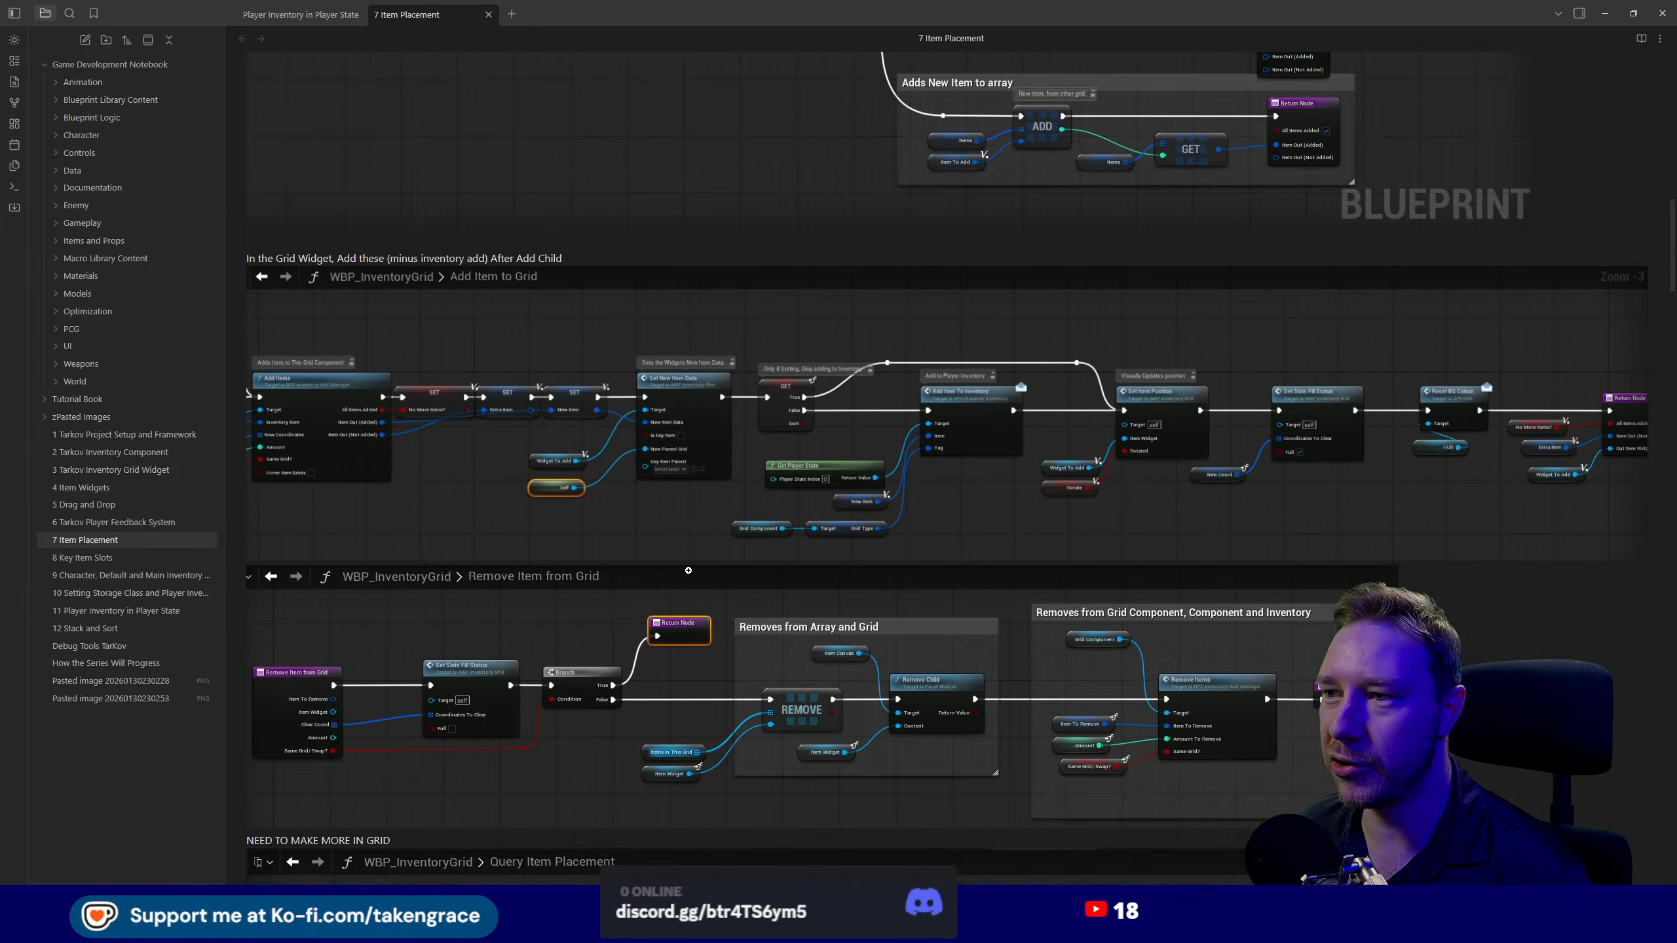
{"action": "scroll", "coordinate": [690, 574], "scroll_direction": "down", "scroll_amount": 20}
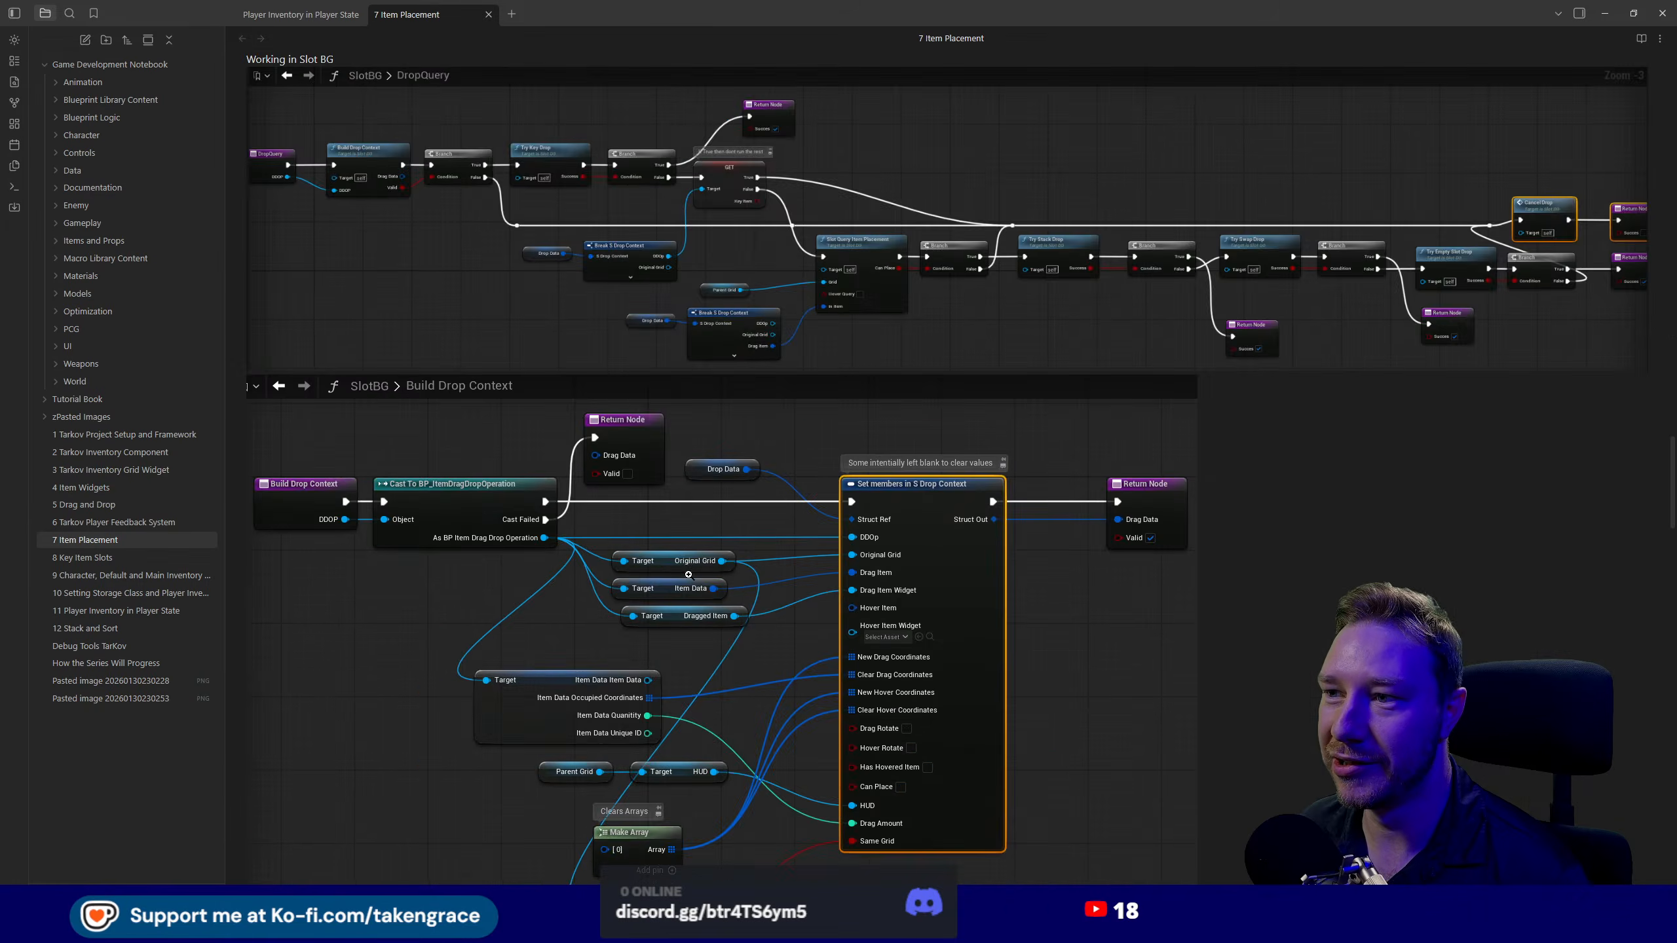
{"action": "scroll", "coordinate": [688, 576], "scroll_direction": "down", "scroll_amount": 20}
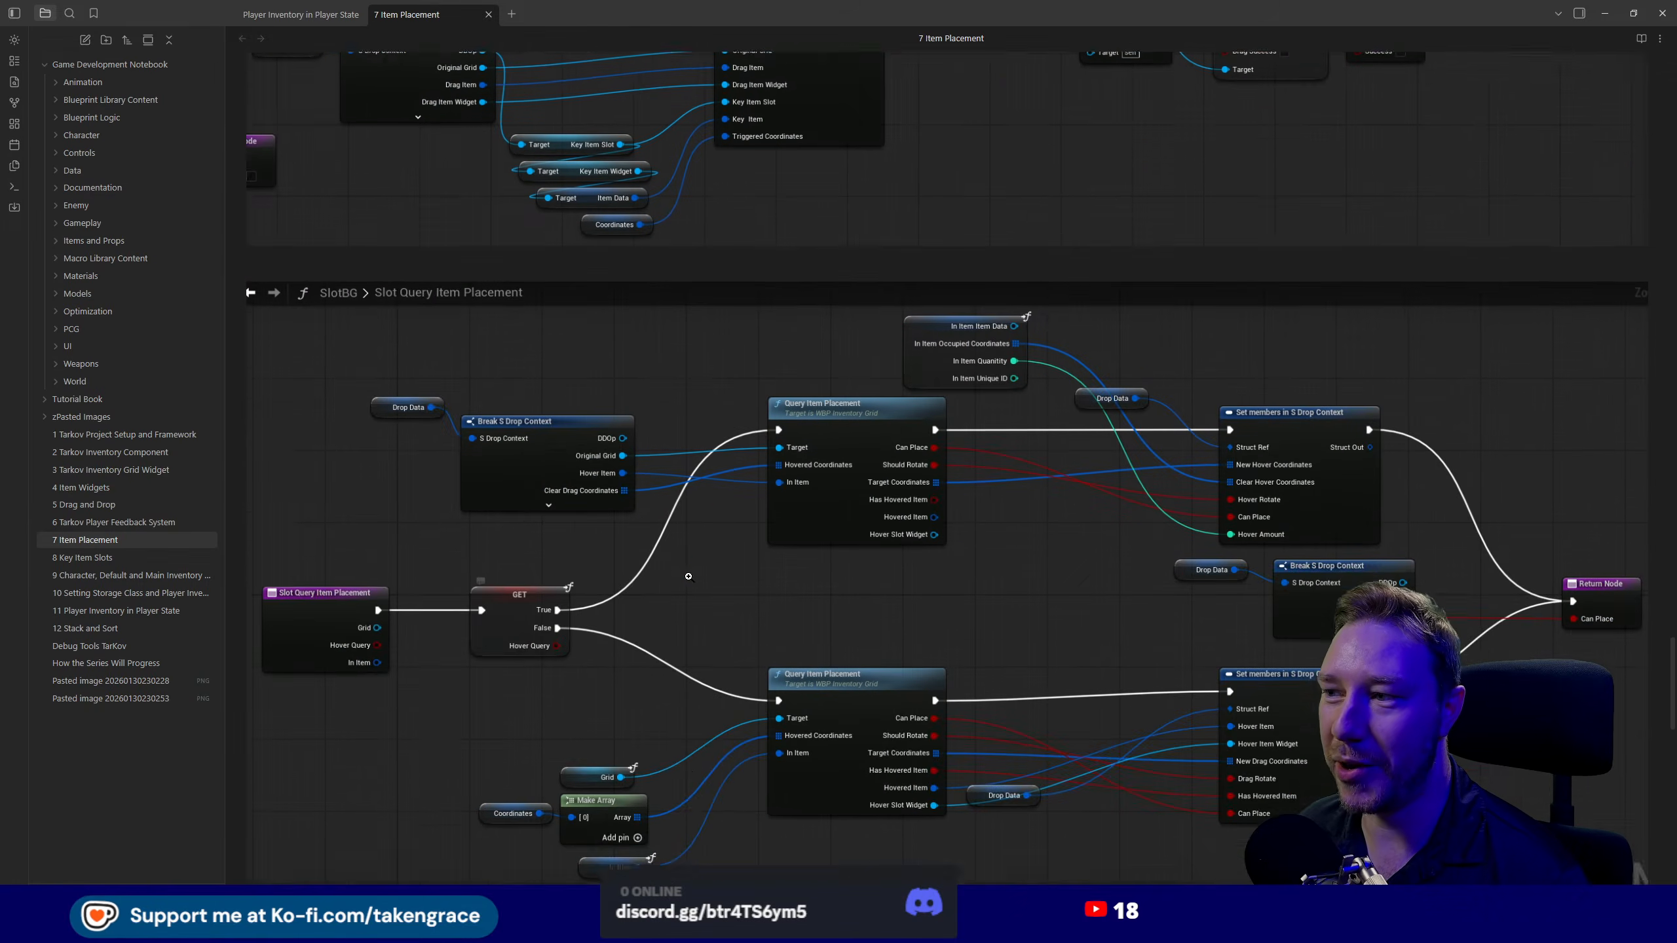
{"action": "scroll", "coordinate": [691, 579], "scroll_direction": "up", "scroll_amount": 10}
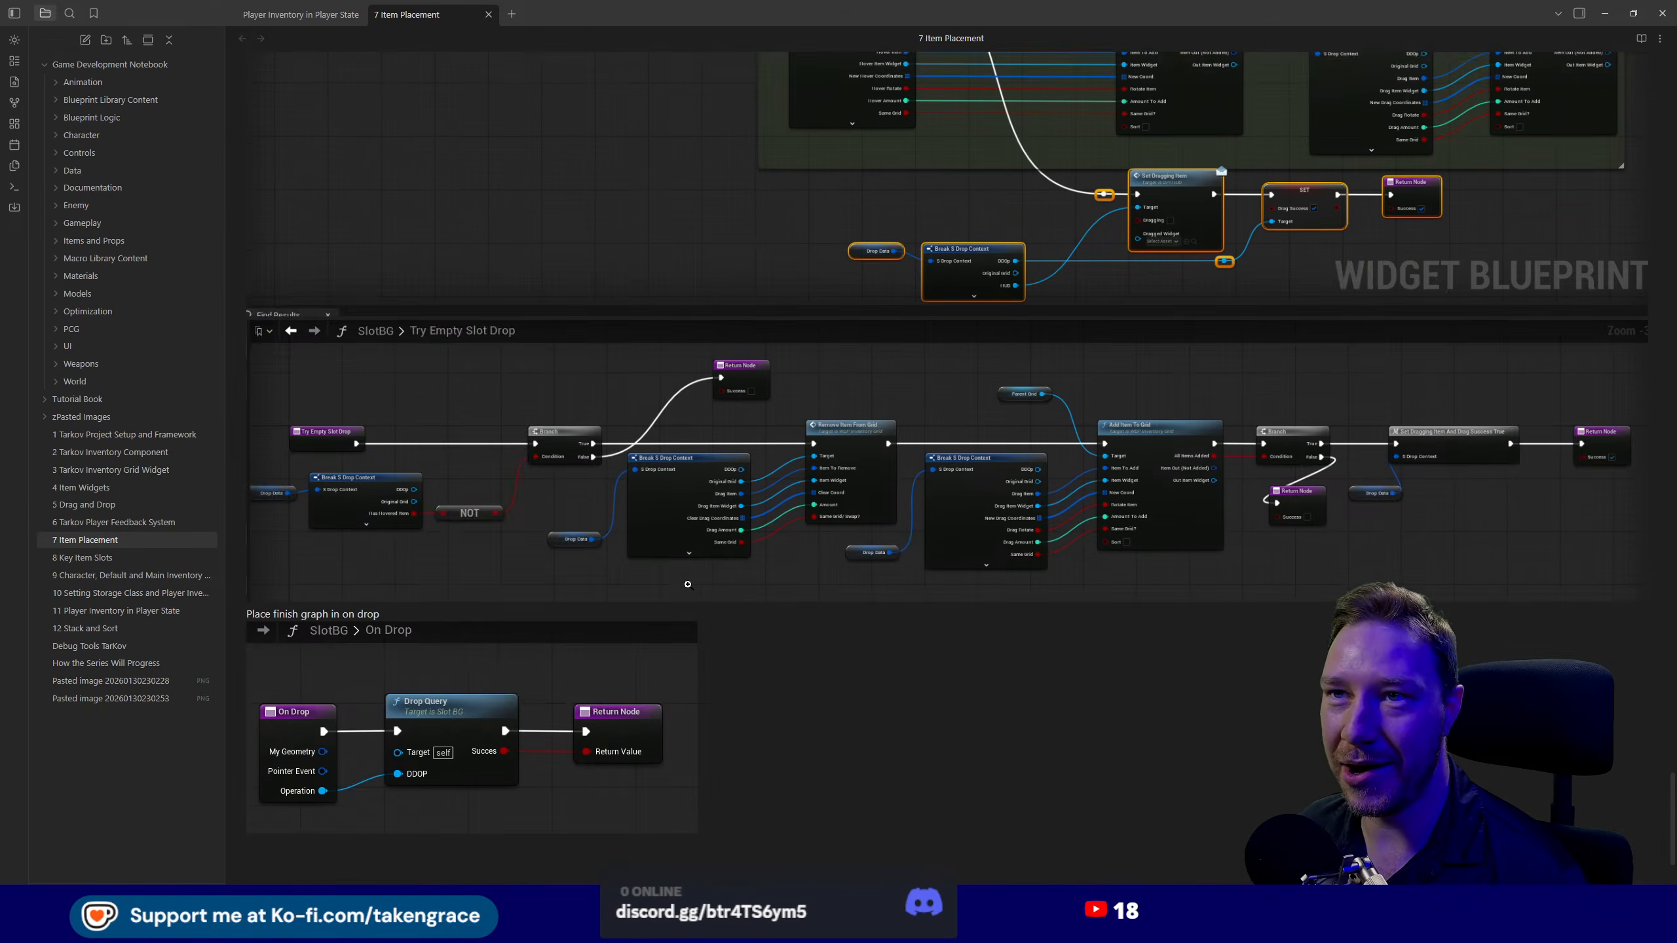
{"action": "left_click", "coordinate": [1664, 13]}
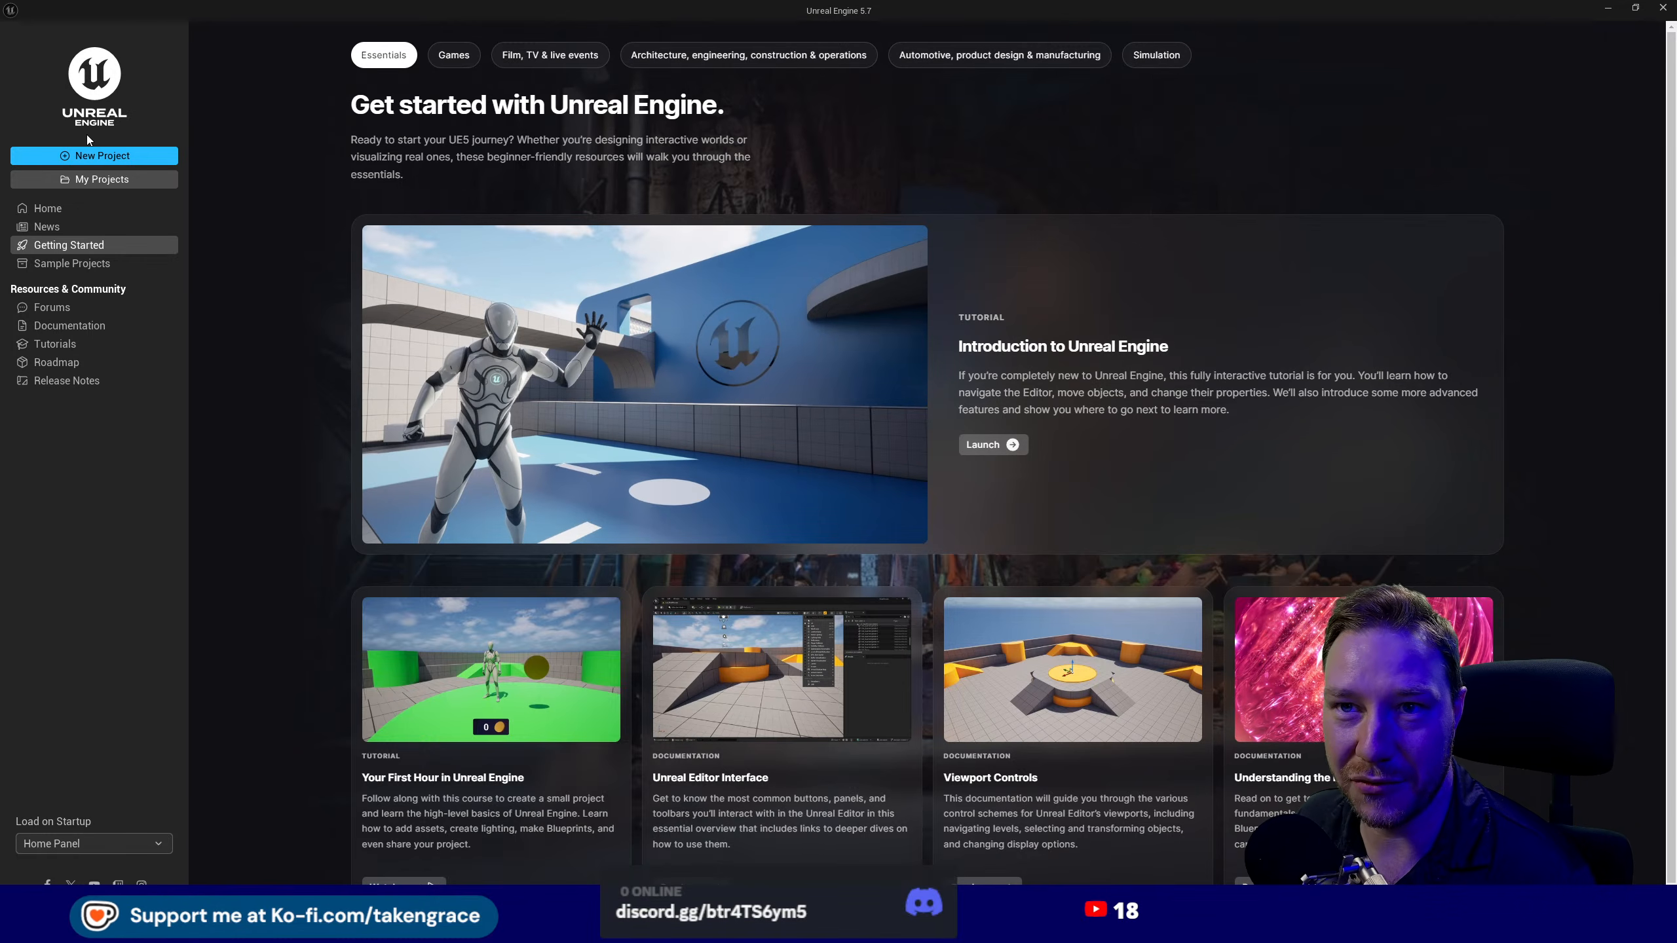
- Create a Blueprint project named BulletPen in H:\Game Development from the First Person template
{"action": "left_click", "coordinate": [89, 156]}
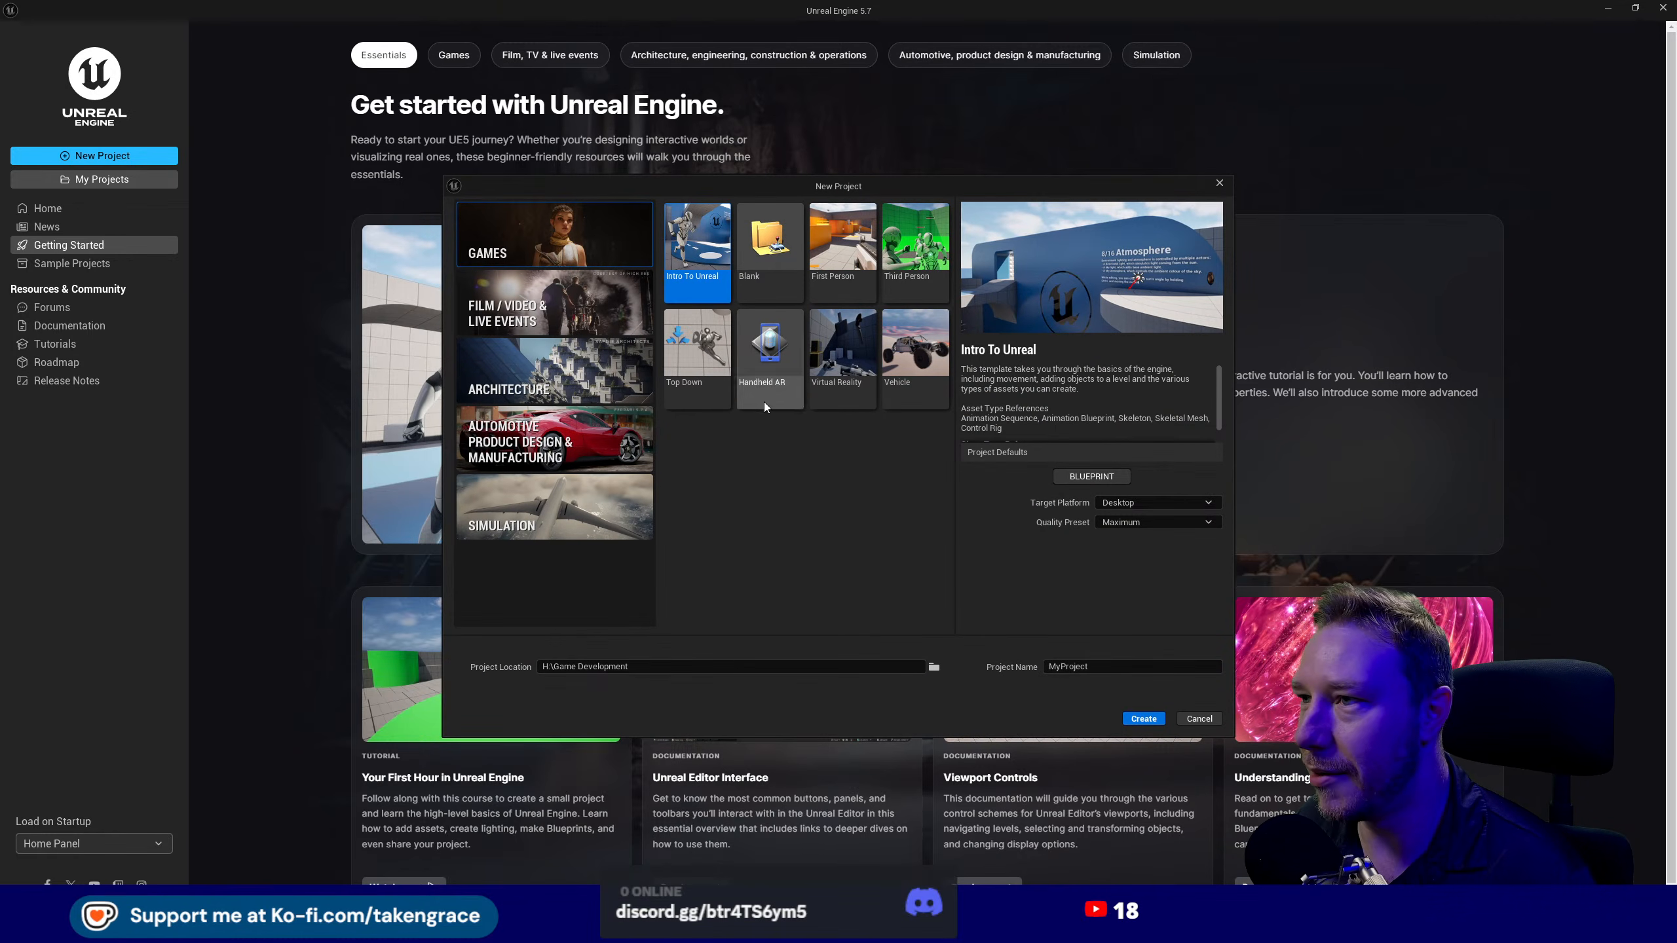
{"action": "left_click", "coordinate": [843, 283]}
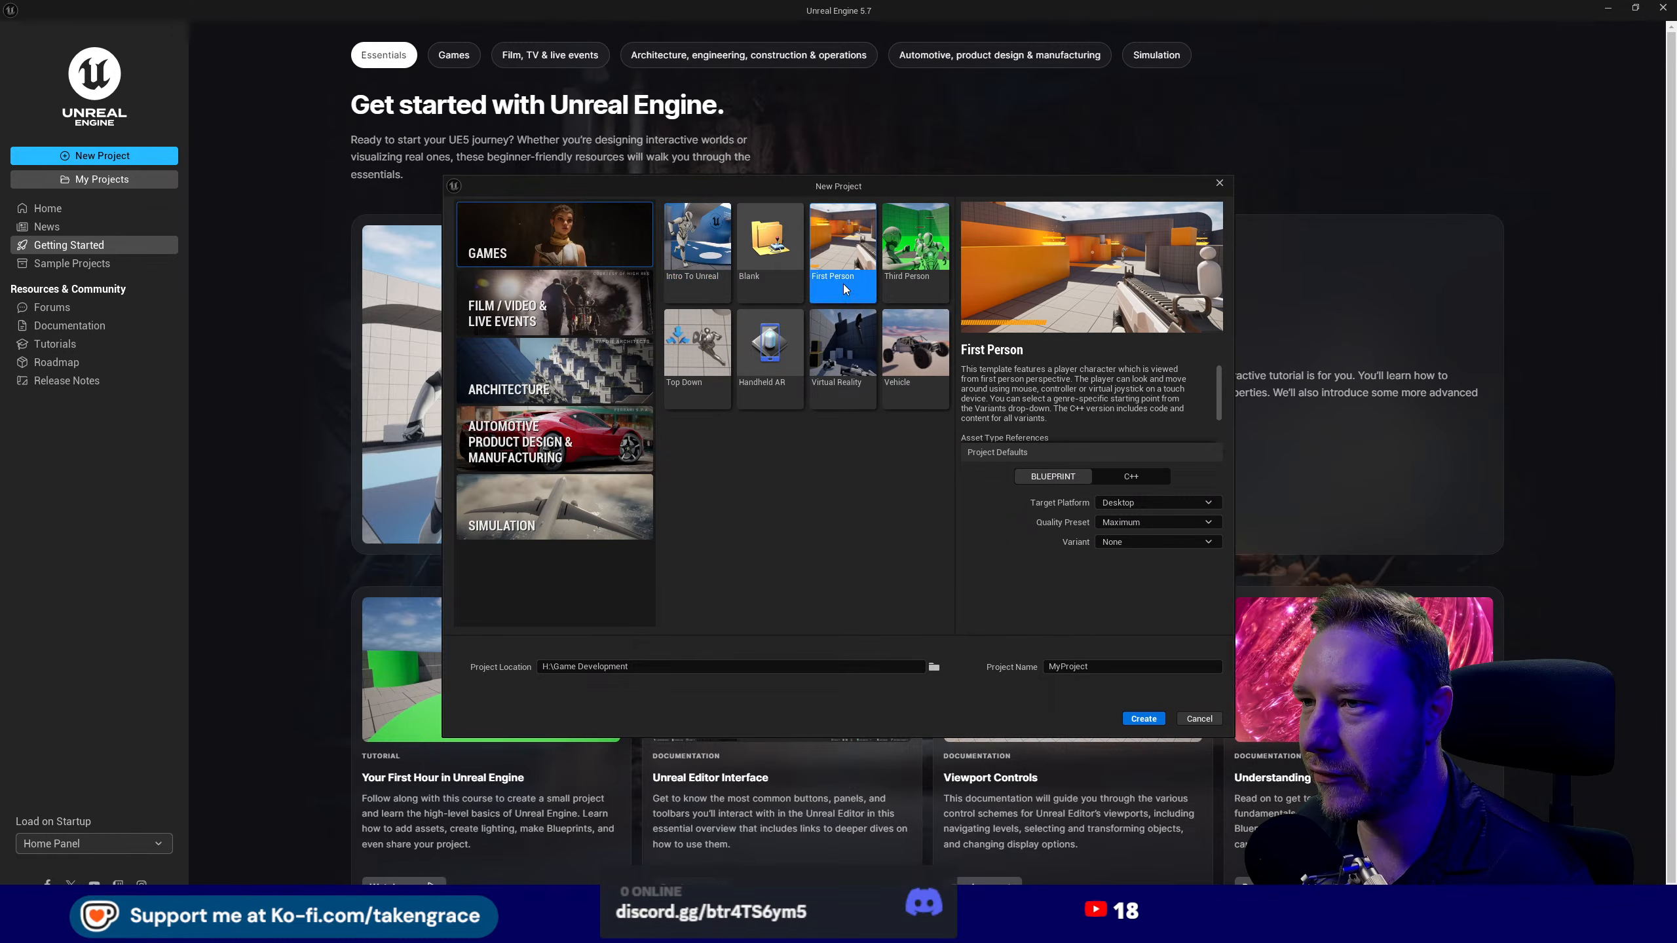
{"action": "left_click", "coordinate": [1106, 664]}
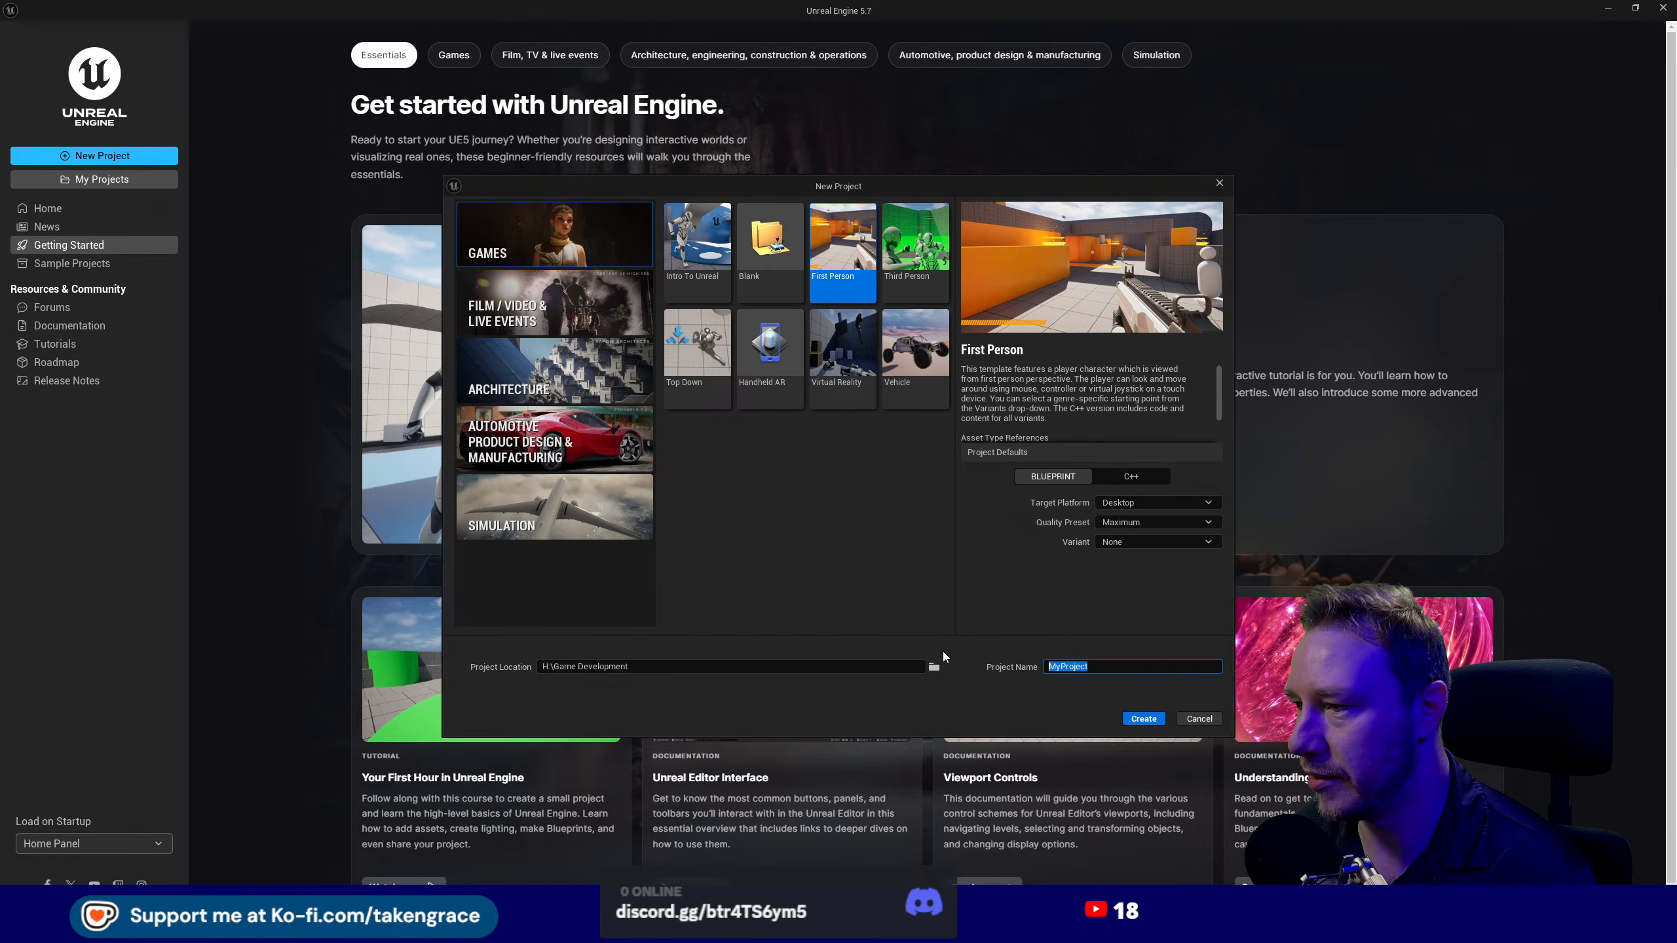
{"action": "type", "text": "Nullet"}
{"action": "key", "text": "BackSpace"}
{"action": "key", "text": "BackSpace"}
{"action": "key", "text": "BackSpace"}
{"action": "key", "text": "BackSpace"}
{"action": "key", "text": "BackSpace"}
{"action": "key", "text": "BackSpace"}
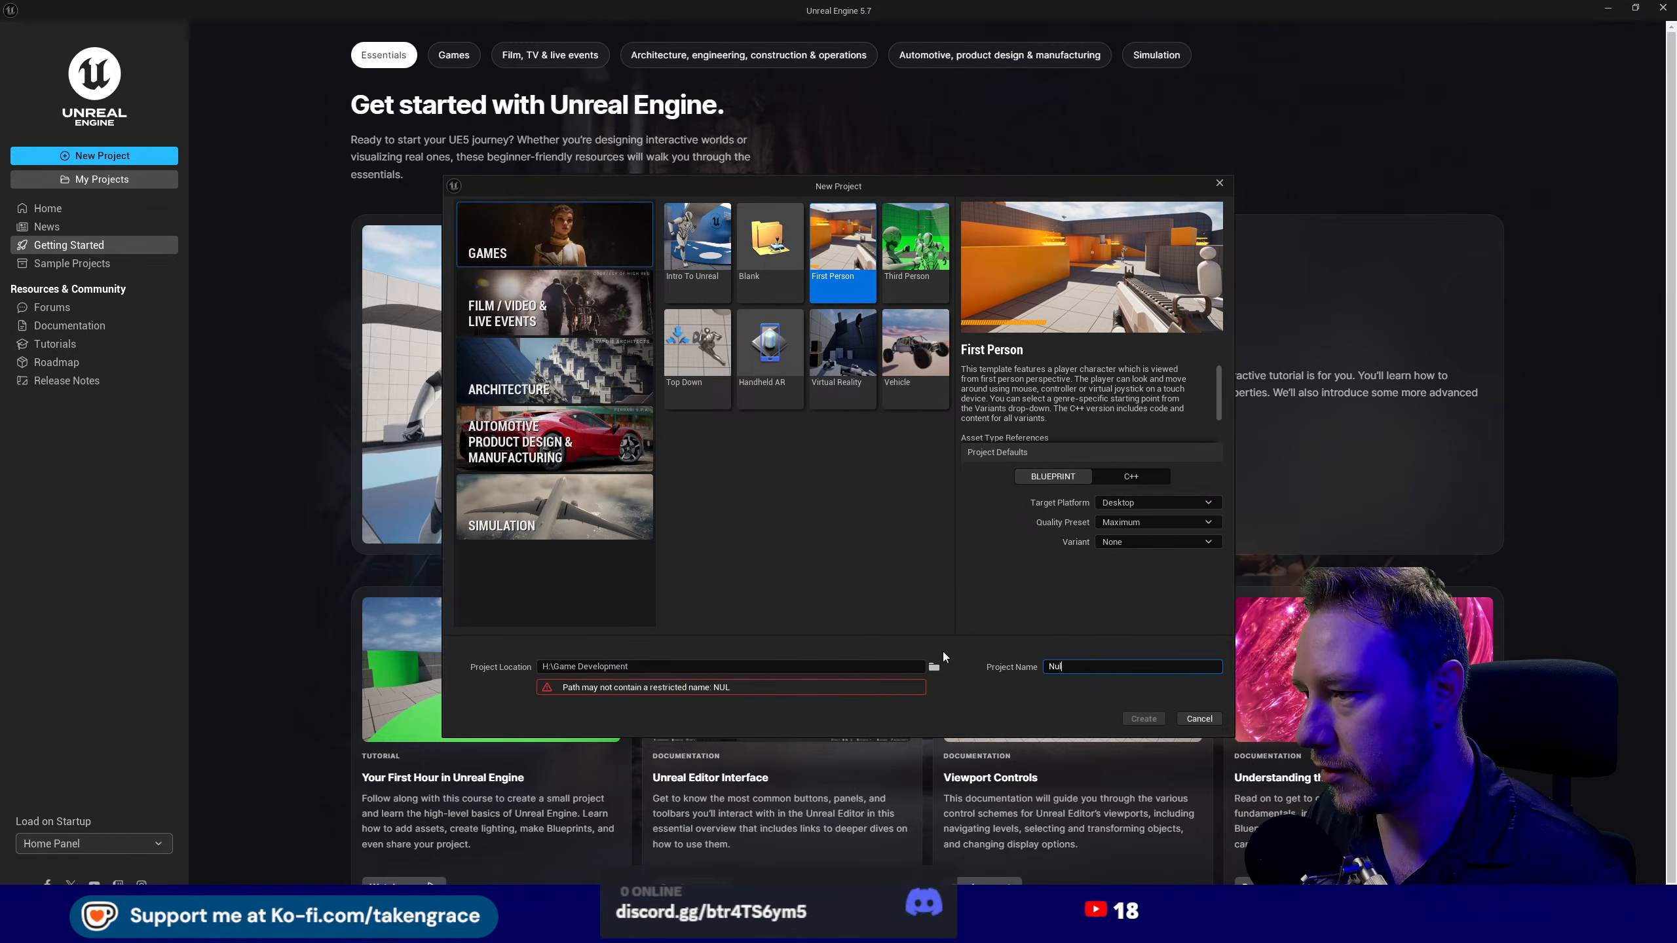
{"action": "type", "text": "Bull"}
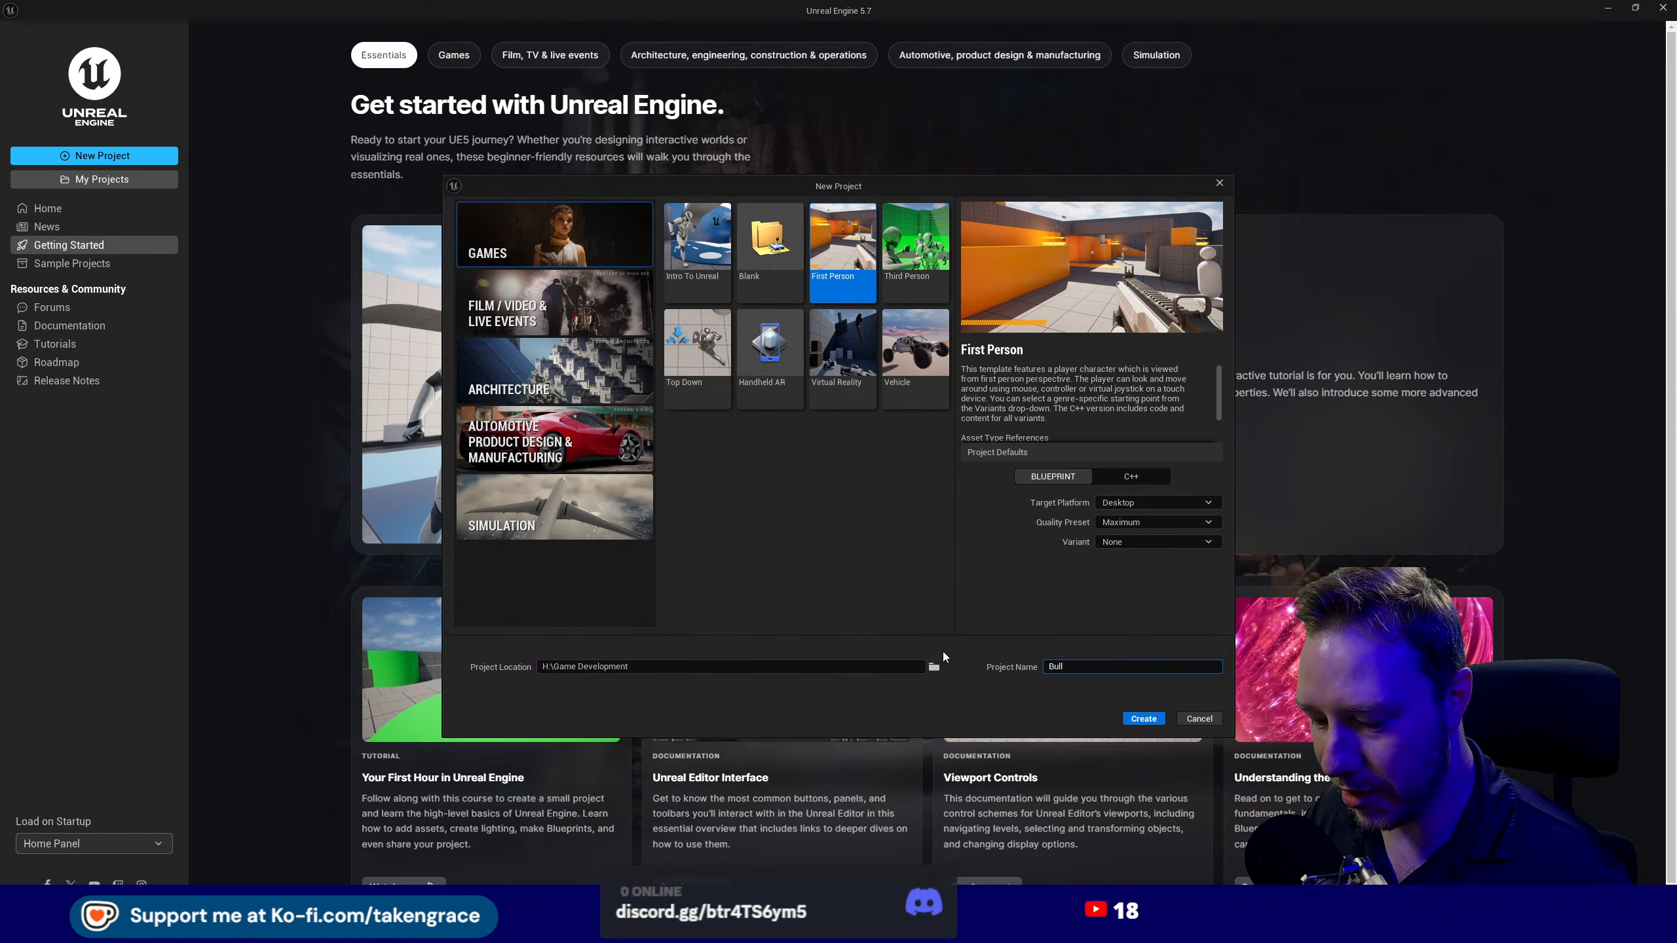
{"action": "type", "text": "etPen"}
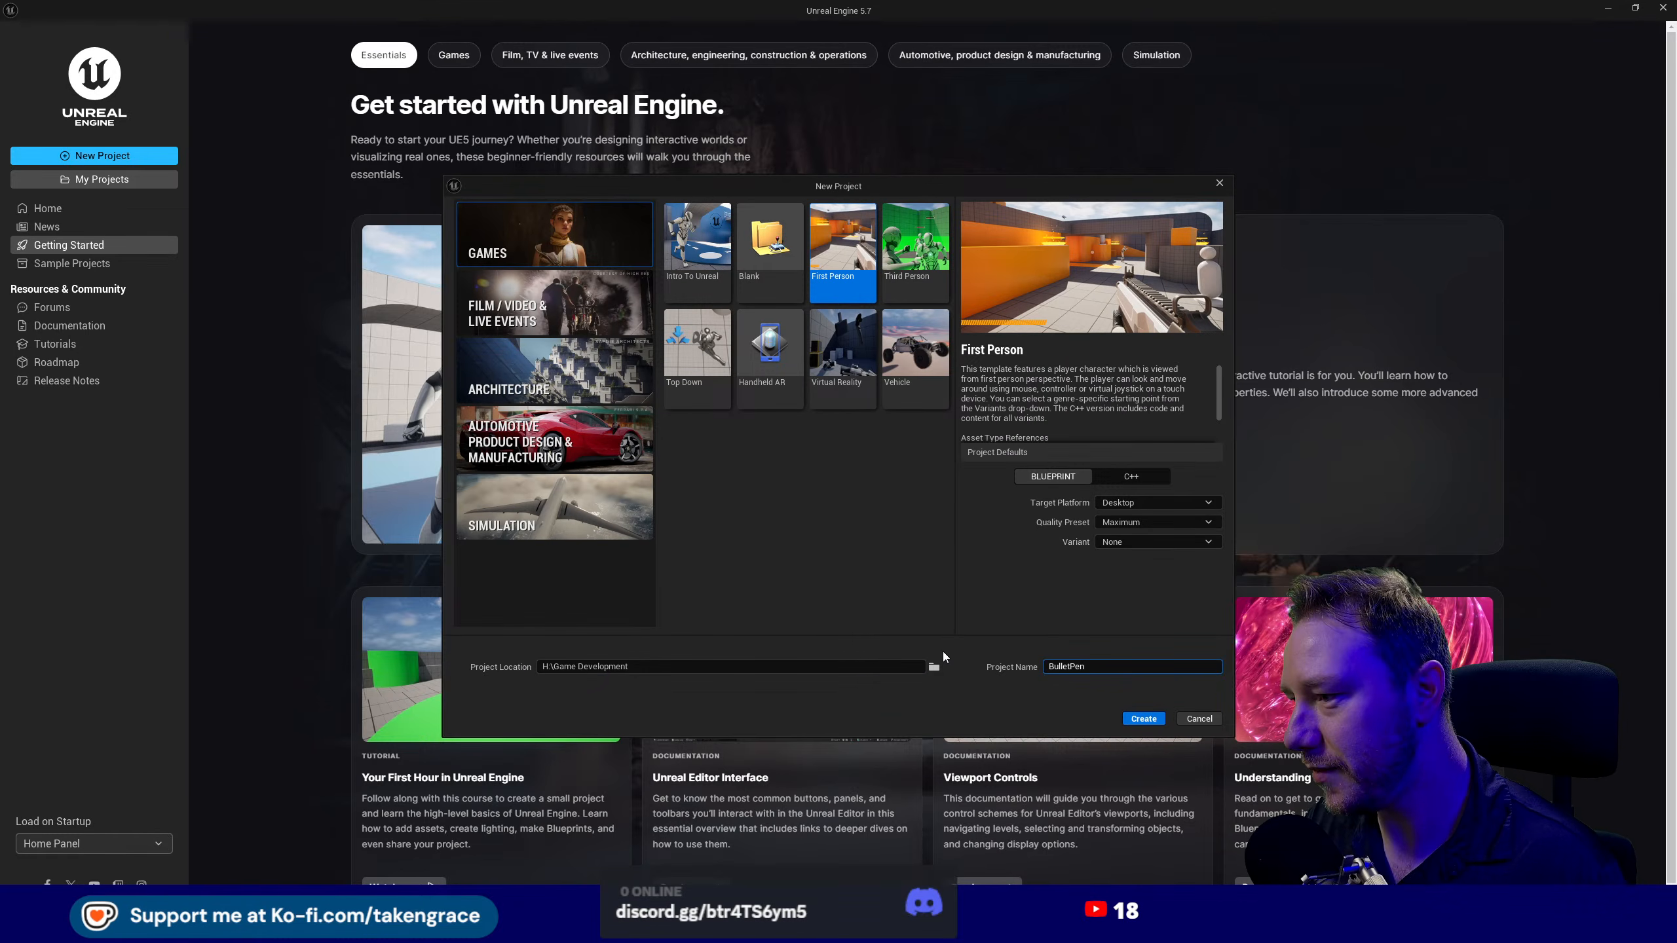
{"action": "left_click", "coordinate": [1144, 718]}
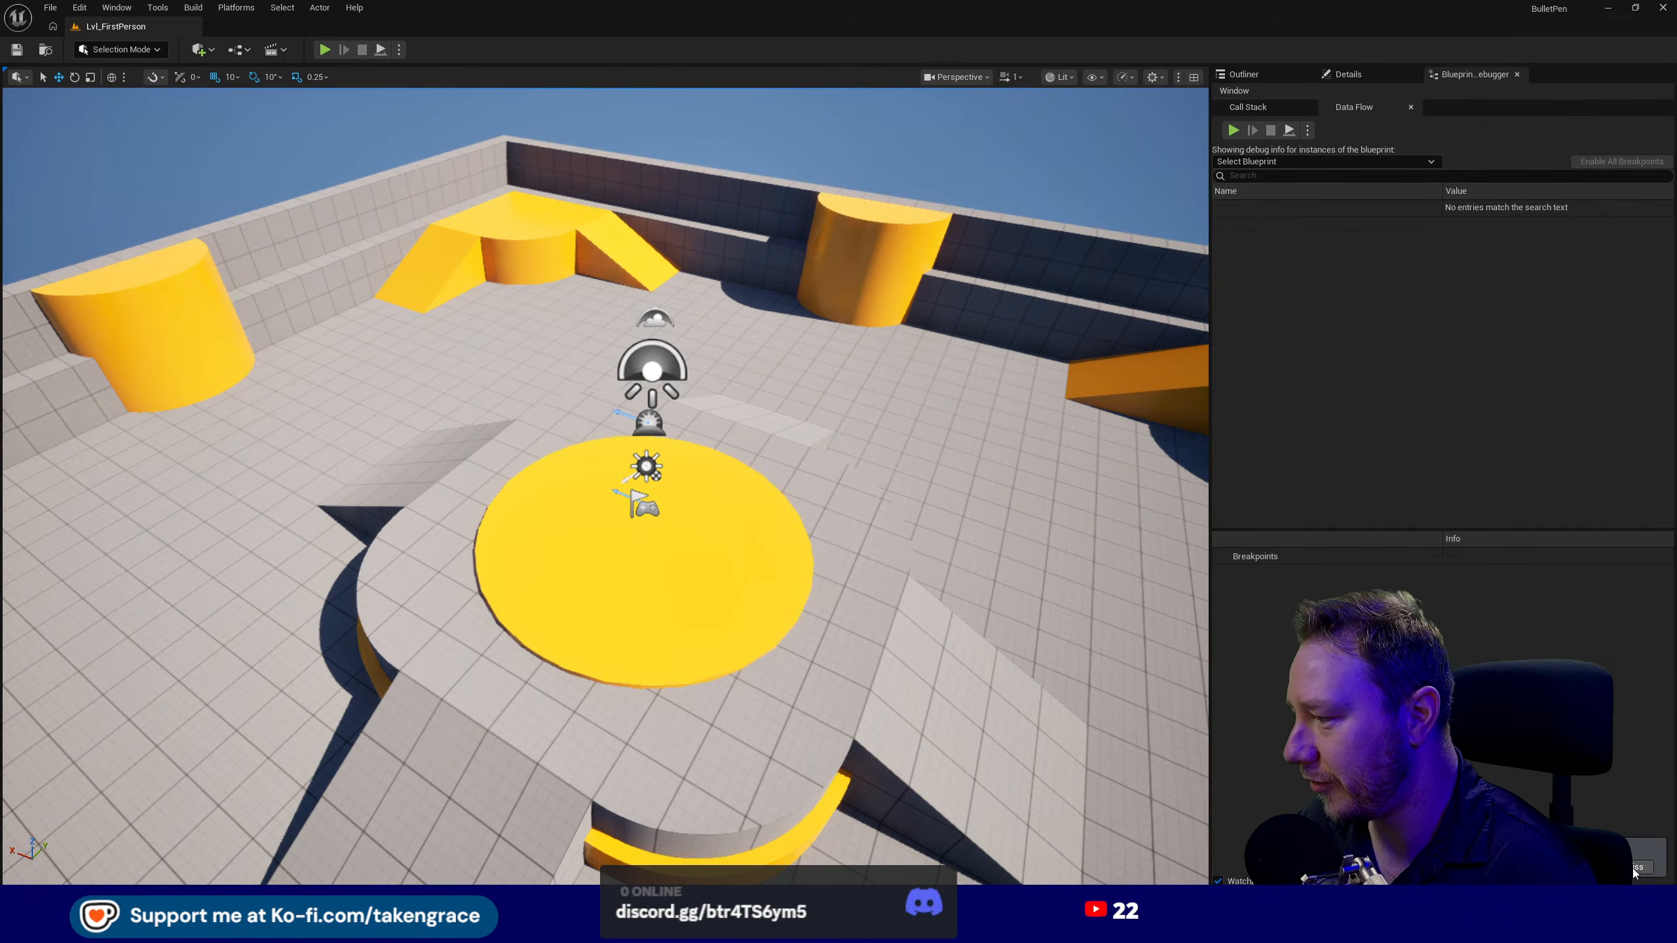
- Dismiss the editor notification and look around the first-person arena's ramps, cylinders and walls in the viewport
{"action": "left_click", "coordinate": [1636, 872]}
{"action": "right_click_drag", "start_coordinate": [825, 501], "coordinate": [761, 391]}
{"action": "key", "text": "w"}
{"action": "key", "text": "s"}
{"action": "key", "text": "a"}
{"action": "key", "text": "w"}
{"action": "key", "text": "e"}
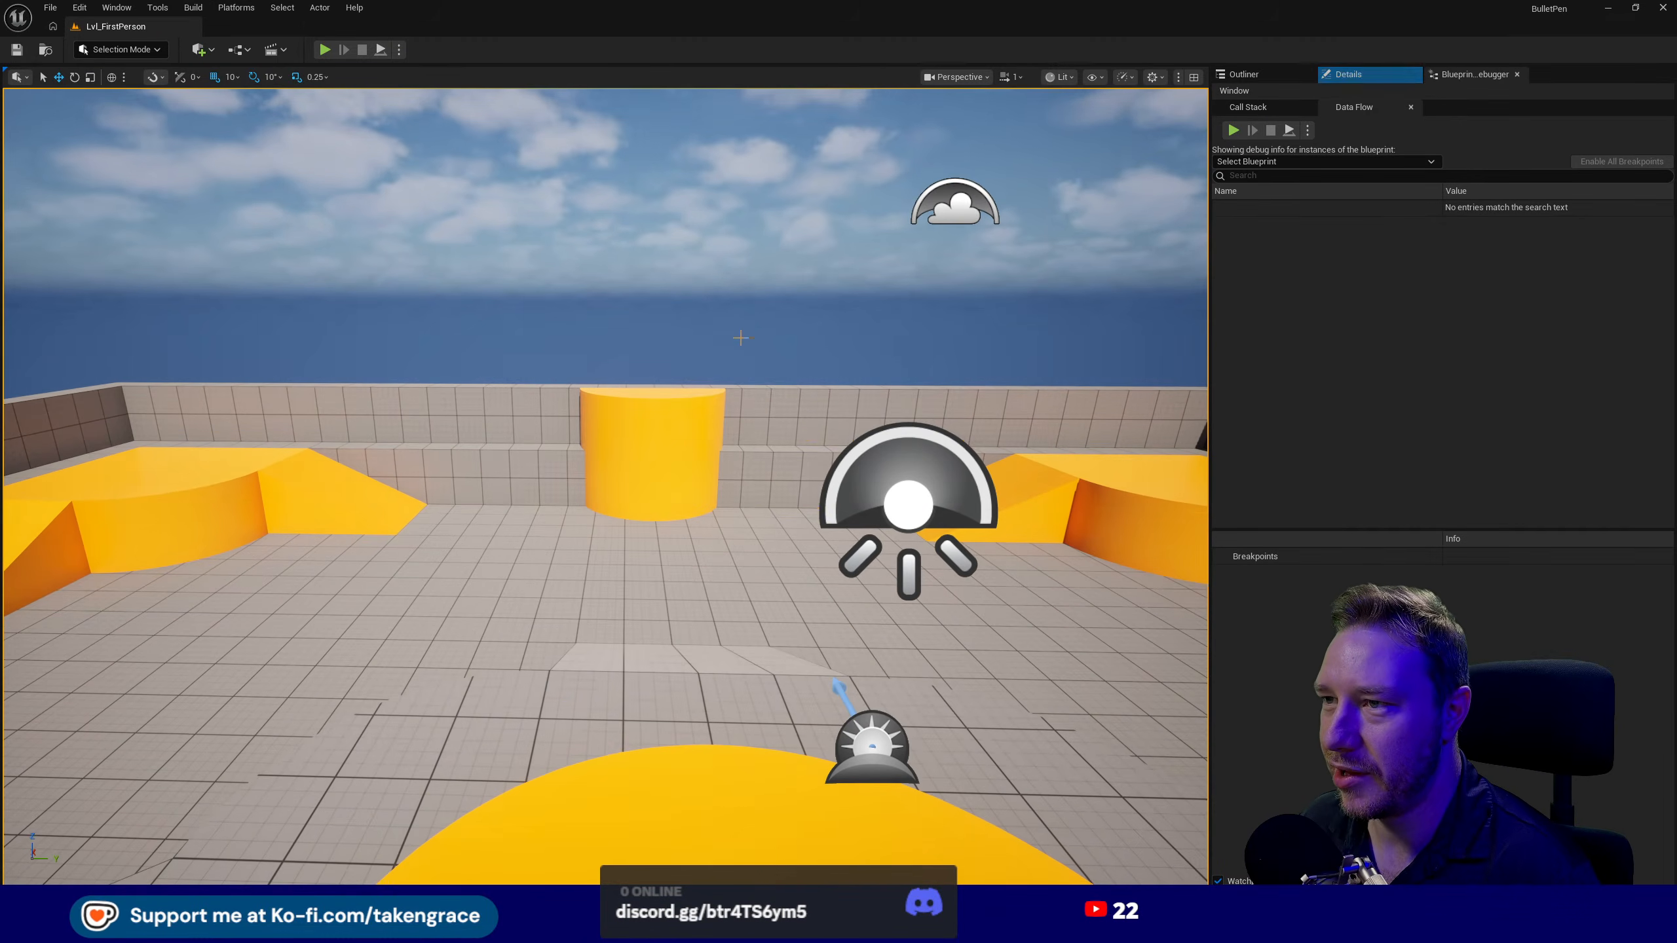
{"action": "key", "text": "q"}
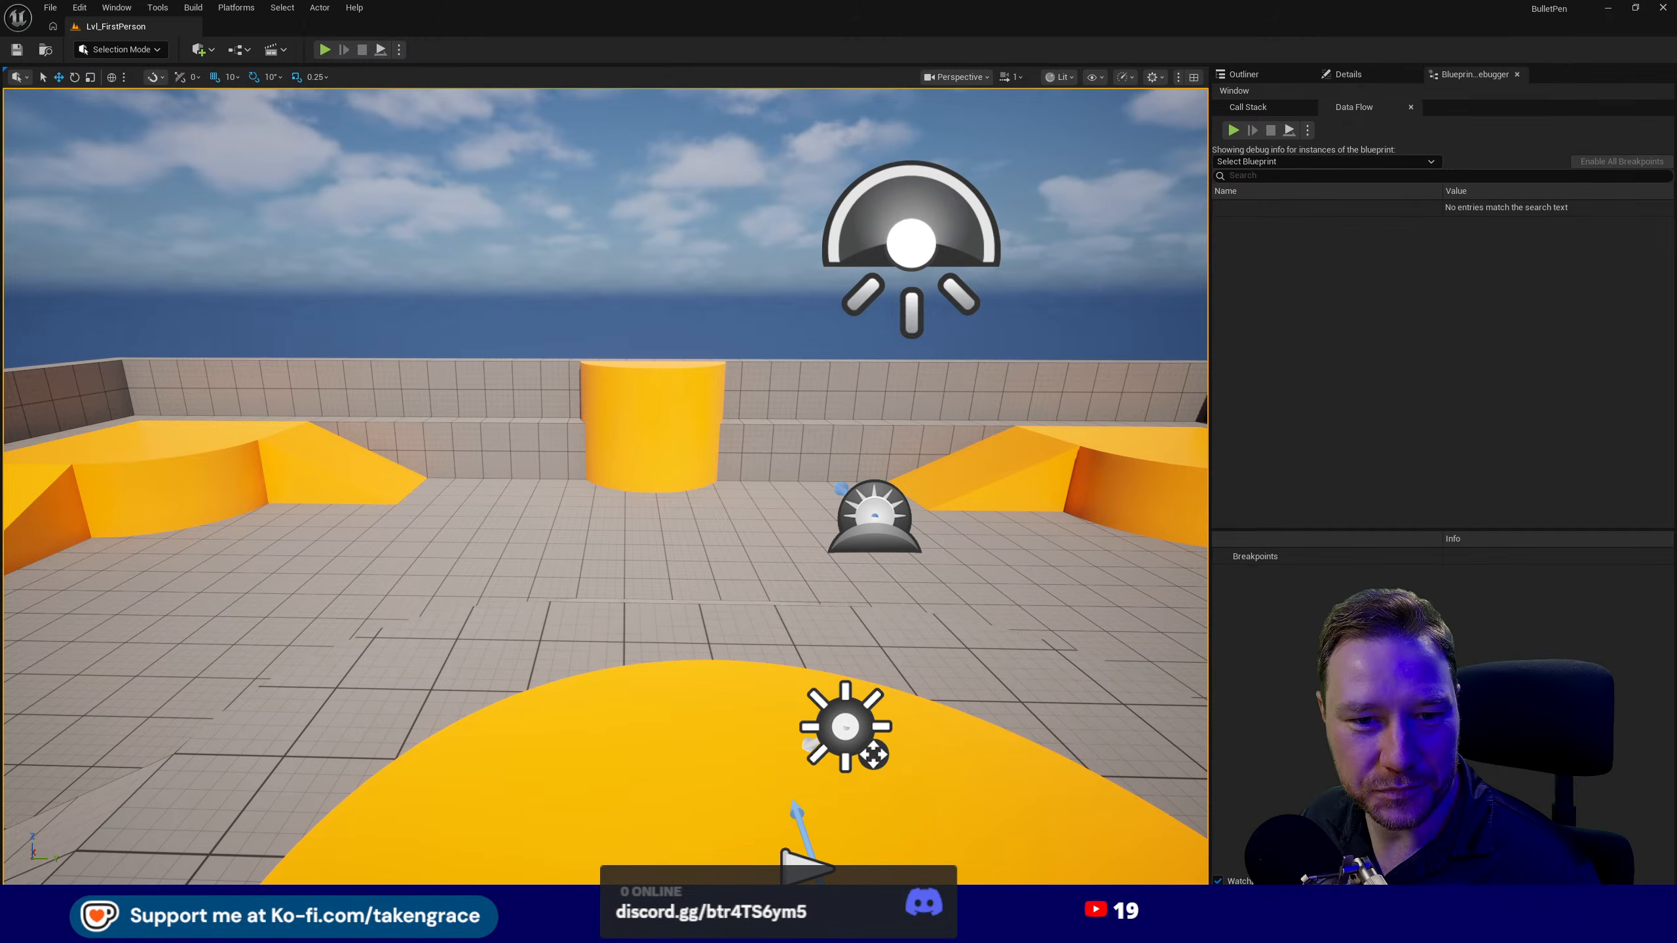
{"action": "right_click_drag", "start_coordinate": [406, 583], "coordinate": [533, 585]}
{"action": "key", "text": "w"}
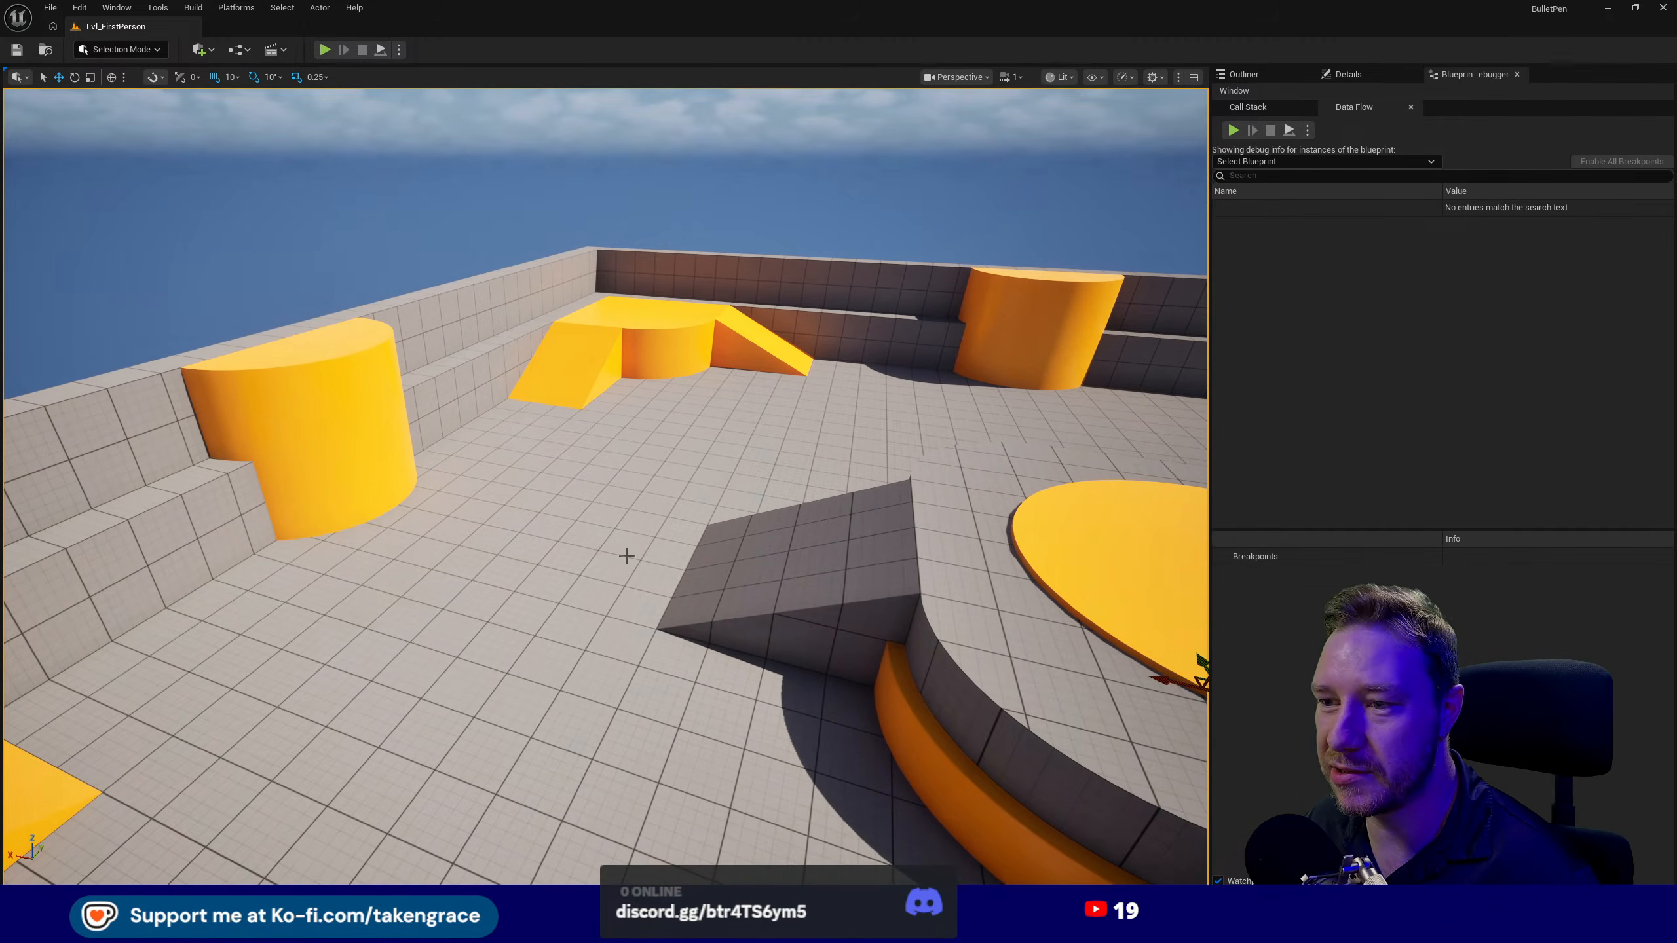
- Create a folder named Materials in the project's Content folder
{"action": "key", "text": "ctrl+space"}
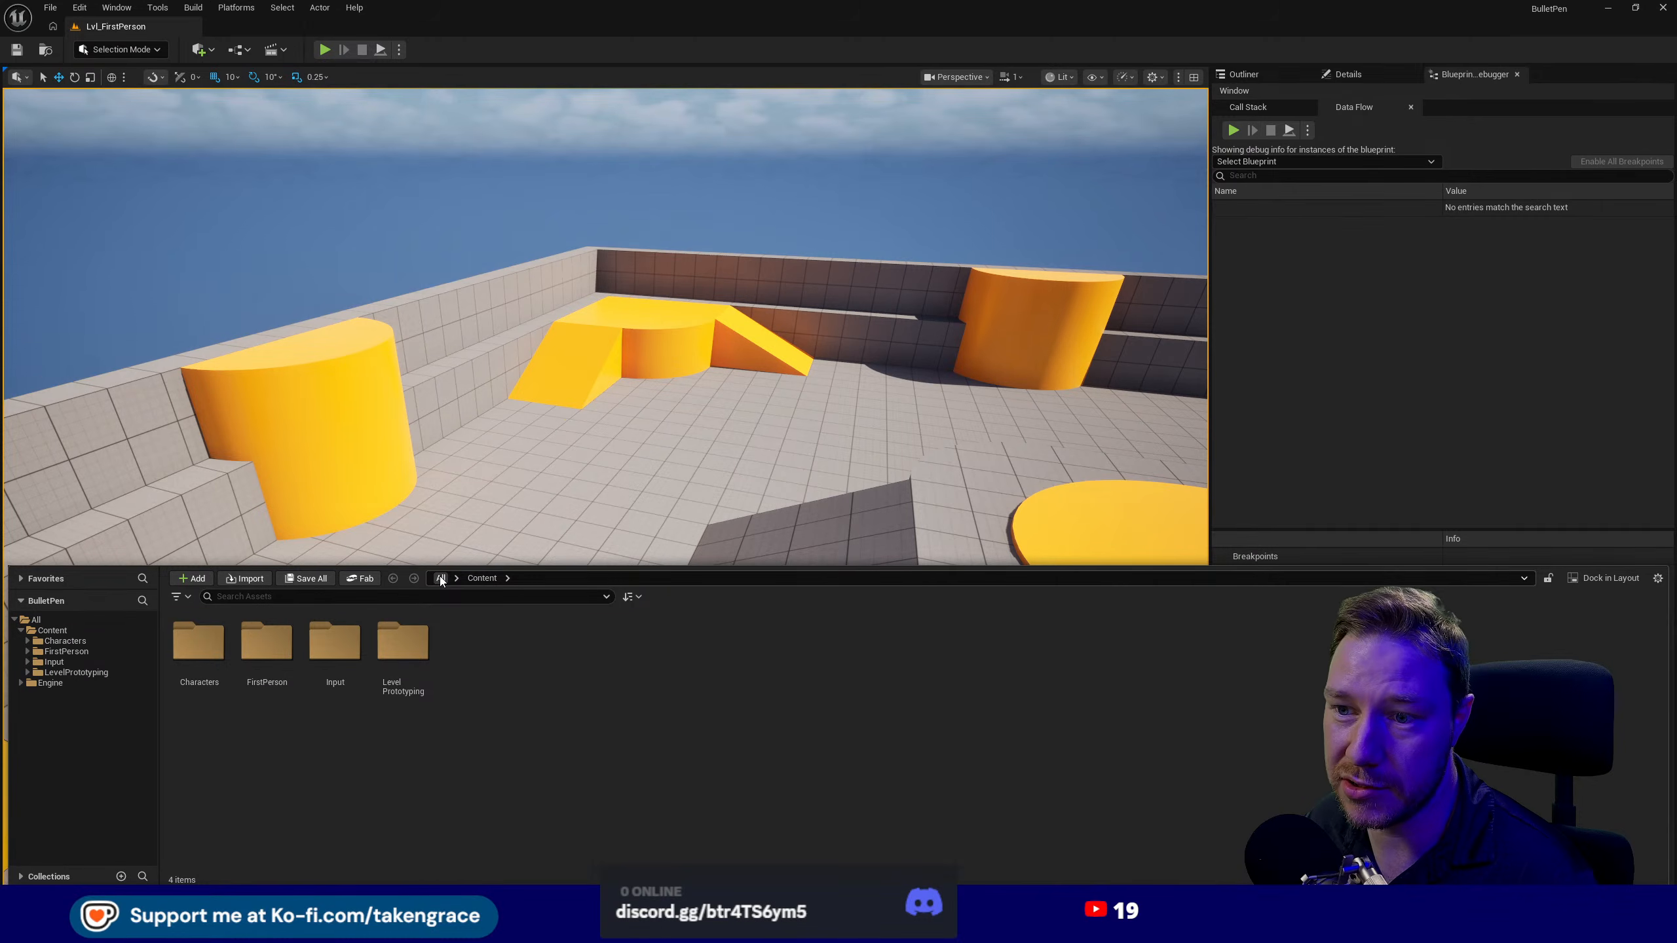
{"action": "right_click", "coordinate": [410, 744]}
{"action": "mouse_move", "coordinate": [485, 530]}
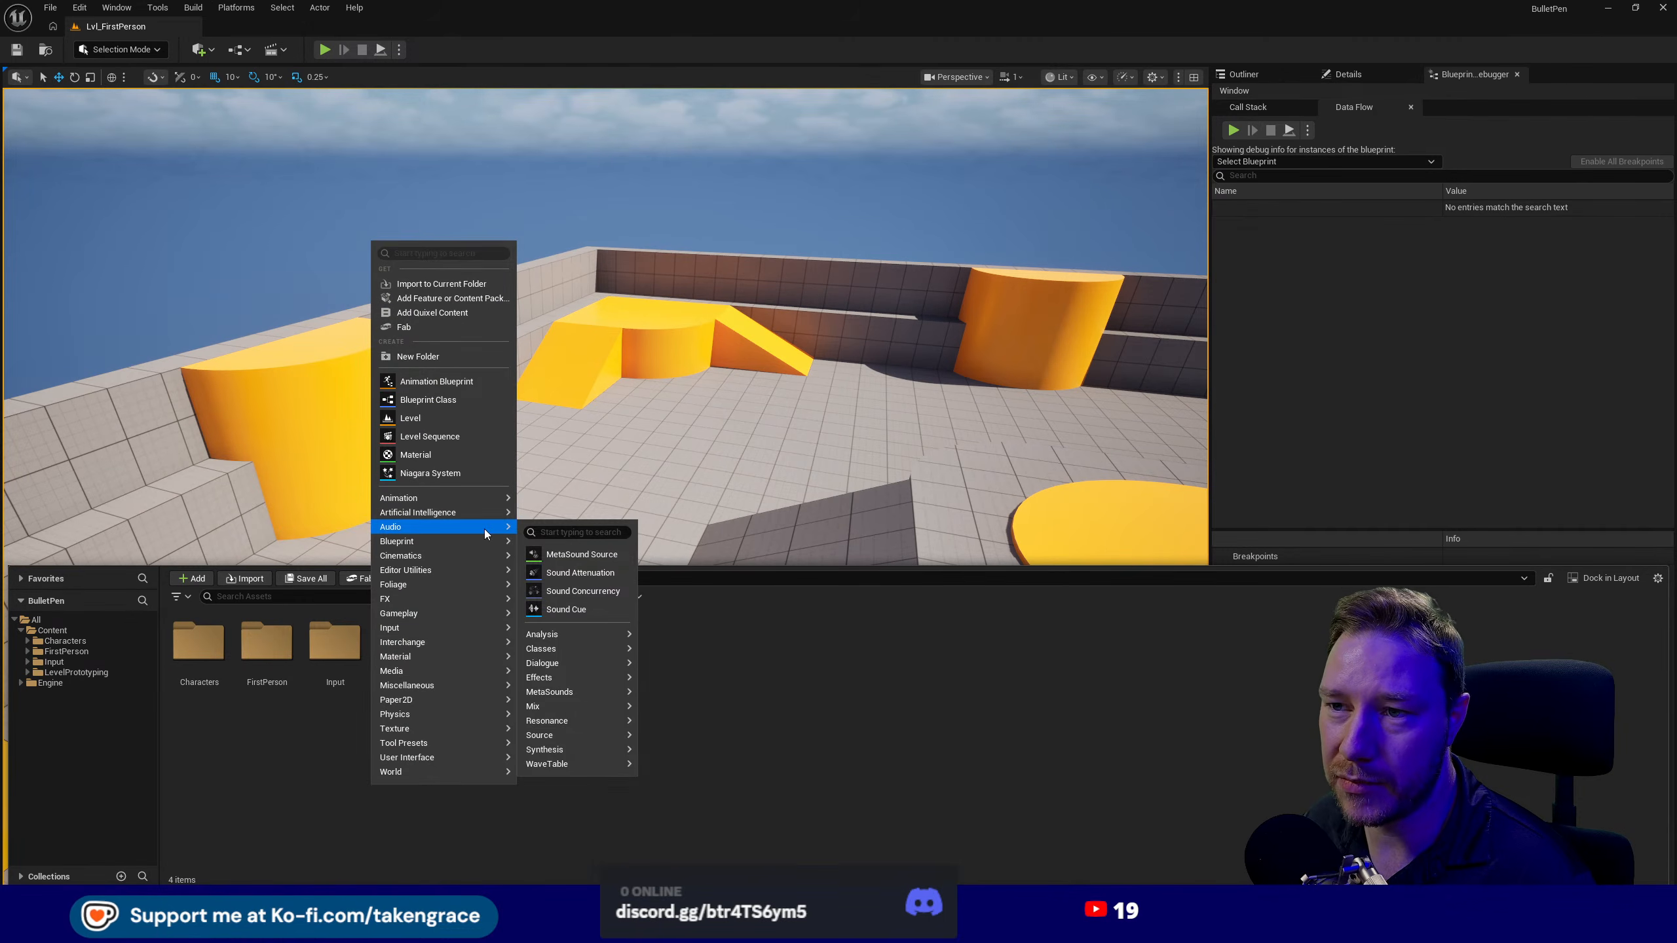
{"action": "left_click", "coordinate": [418, 357]}
{"action": "type", "text": "Materials"}
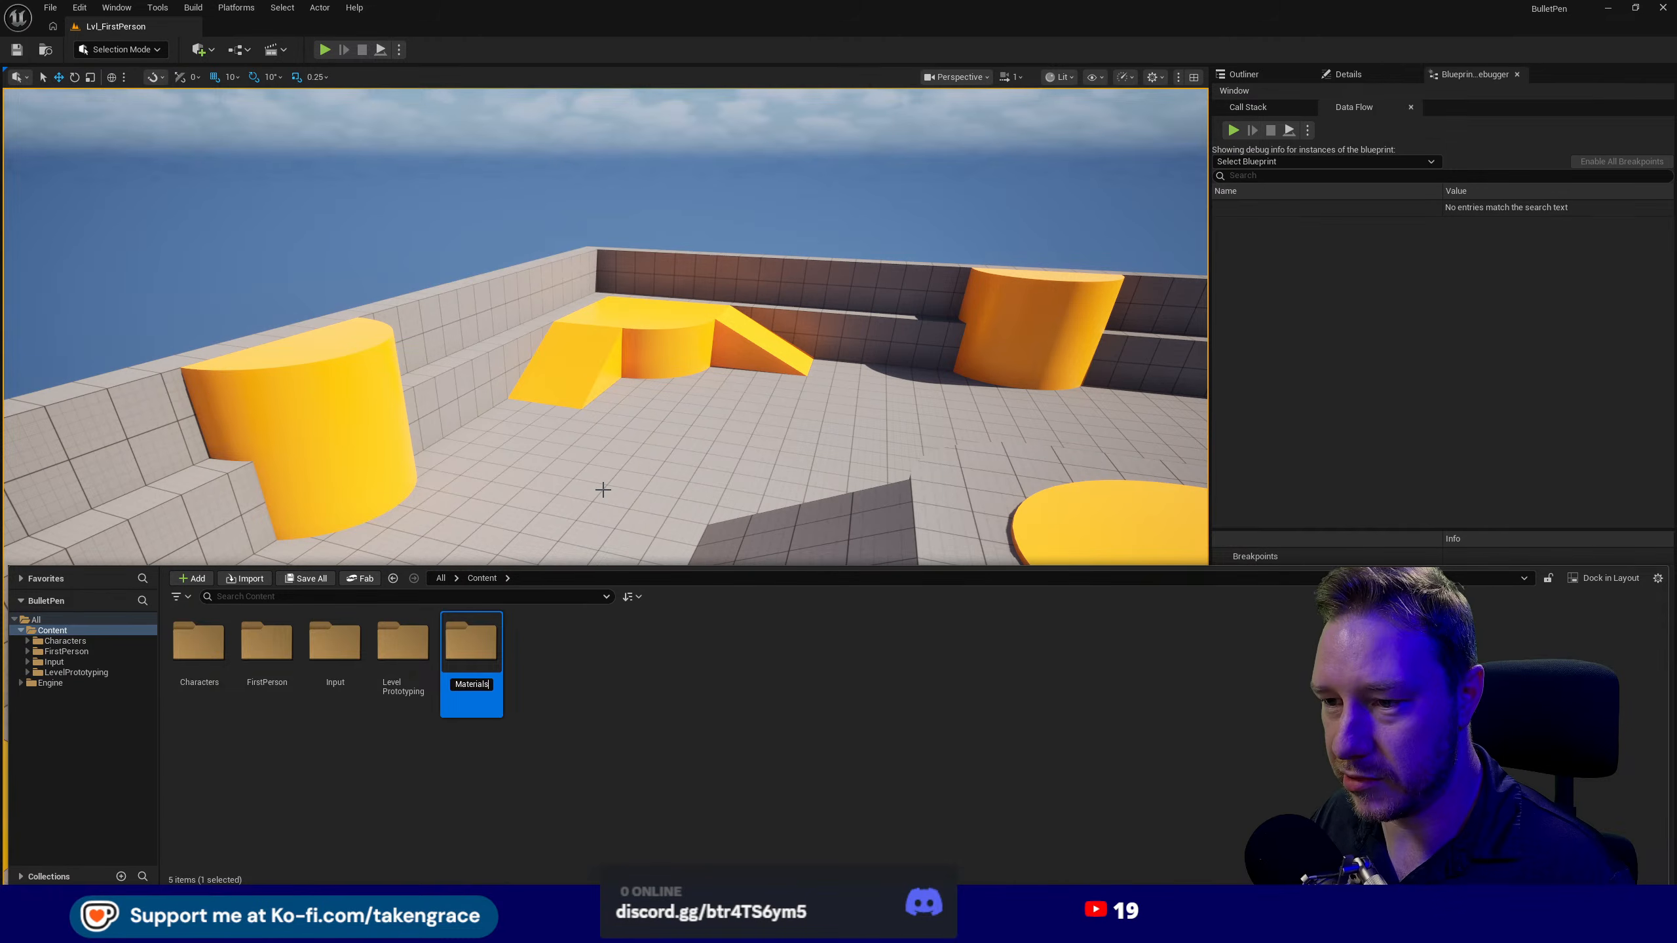
{"action": "key", "text": "Return"}
- Create a Physical Material of the PhysicalMaterial class inside the Materials folder and name it PA_Wood
{"action": "double_click", "coordinate": [471, 640]}
{"action": "right_click", "coordinate": [497, 705]}
{"action": "mouse_move", "coordinate": [558, 562]}
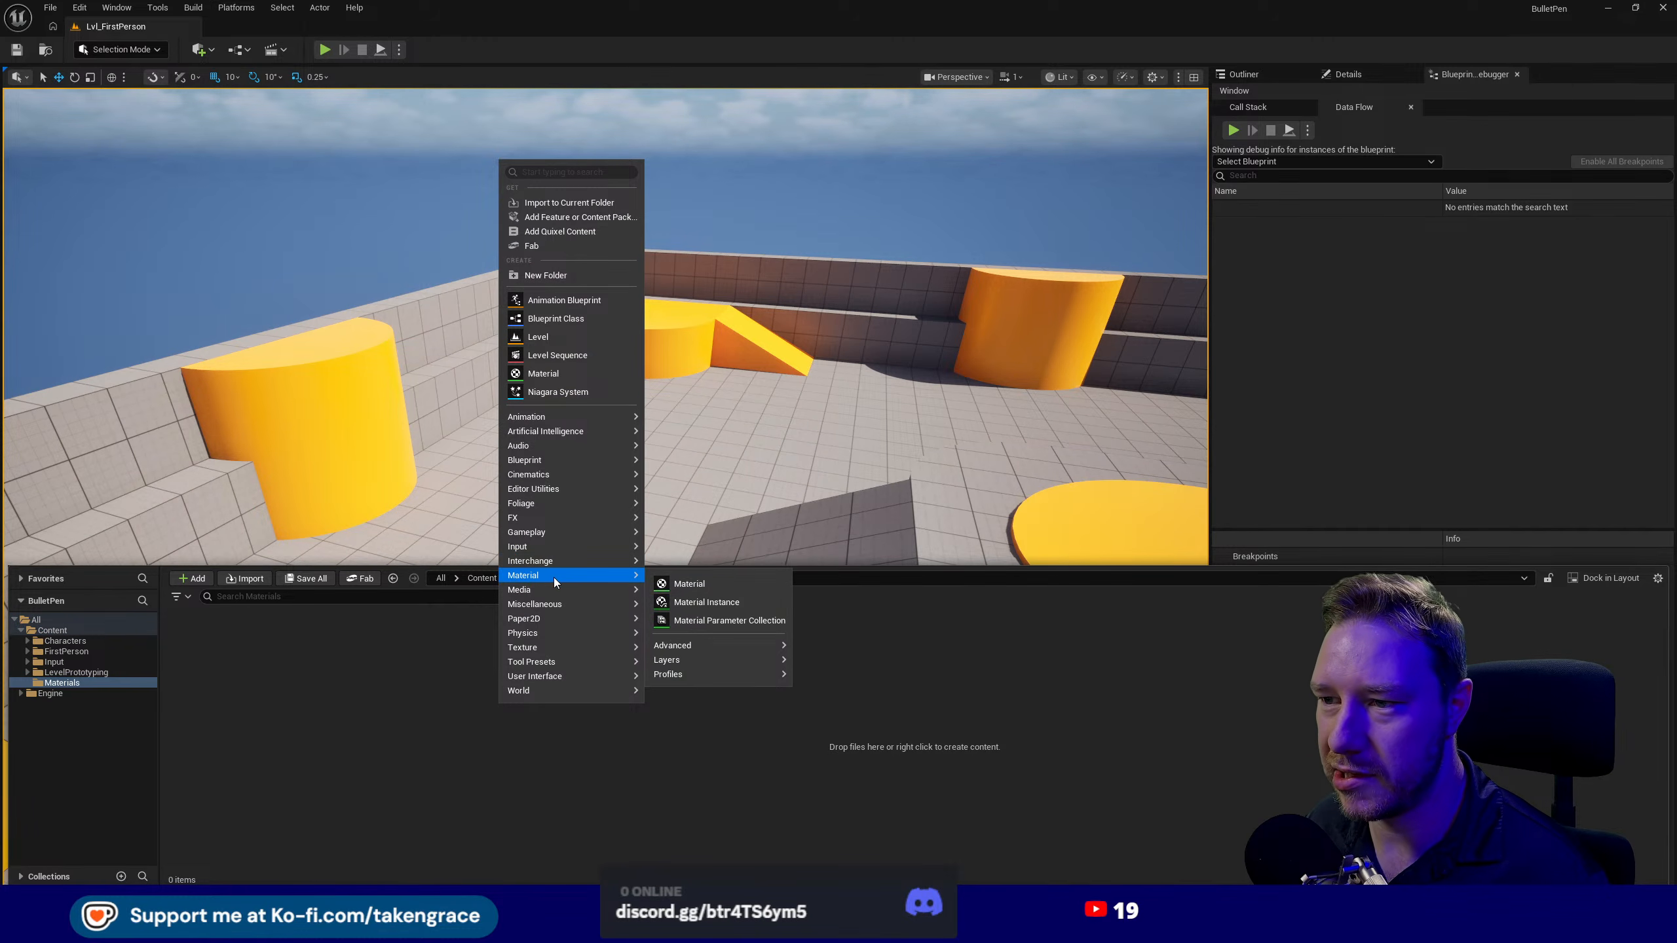
{"action": "mouse_move", "coordinate": [552, 604]}
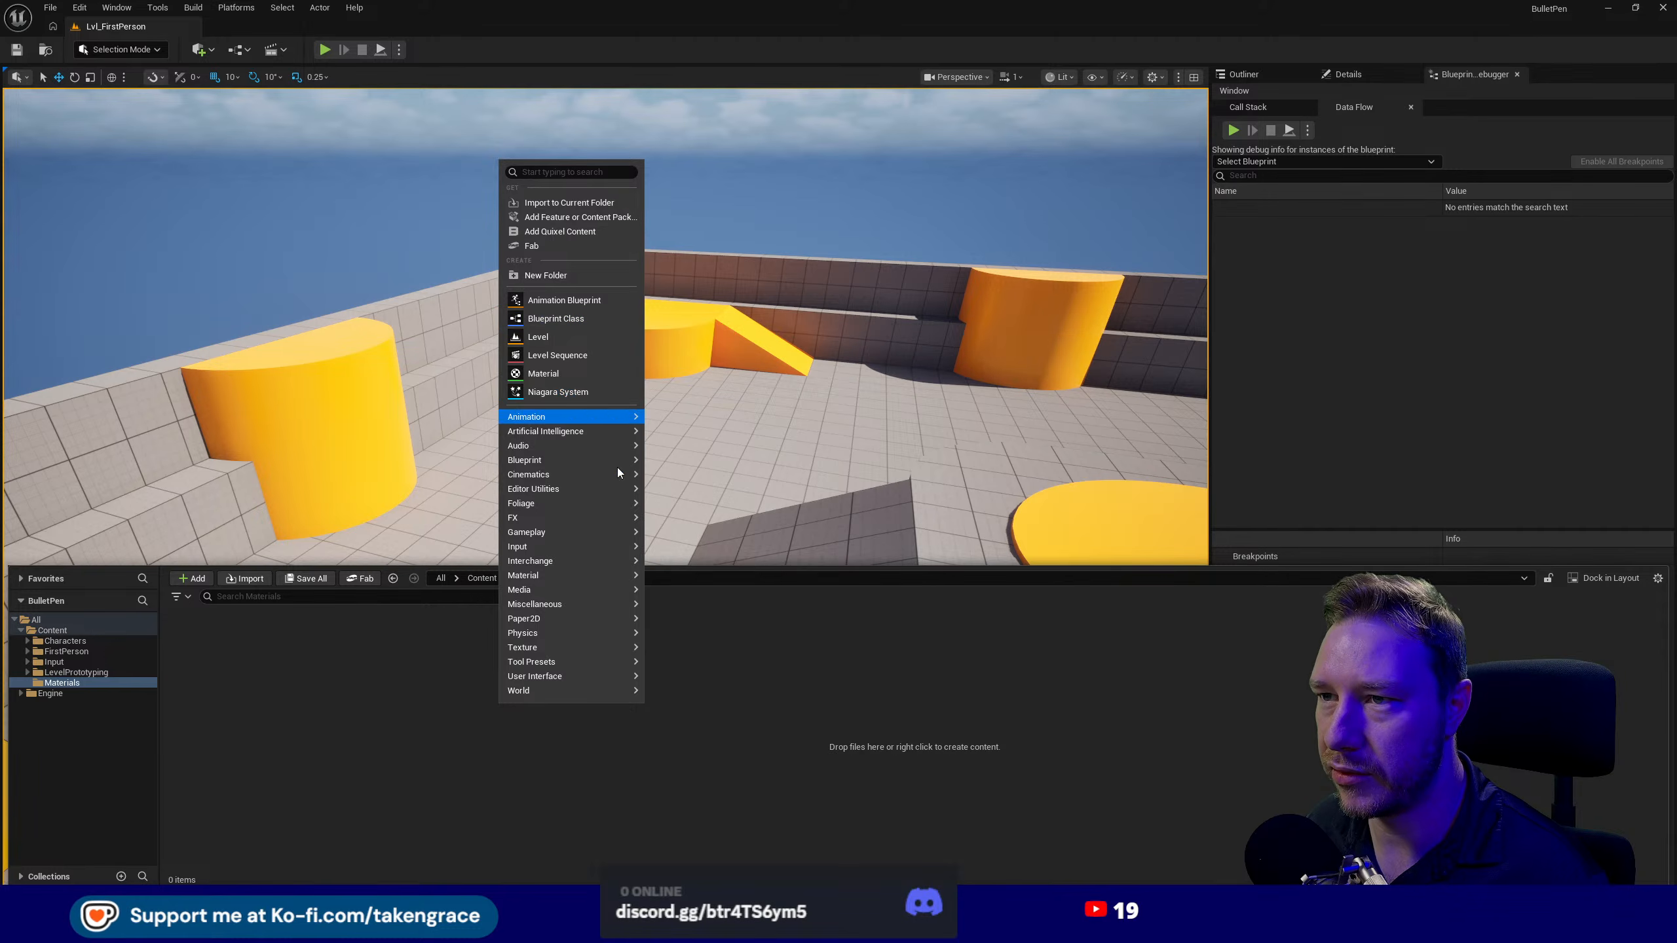
{"action": "mouse_move", "coordinate": [616, 464]}
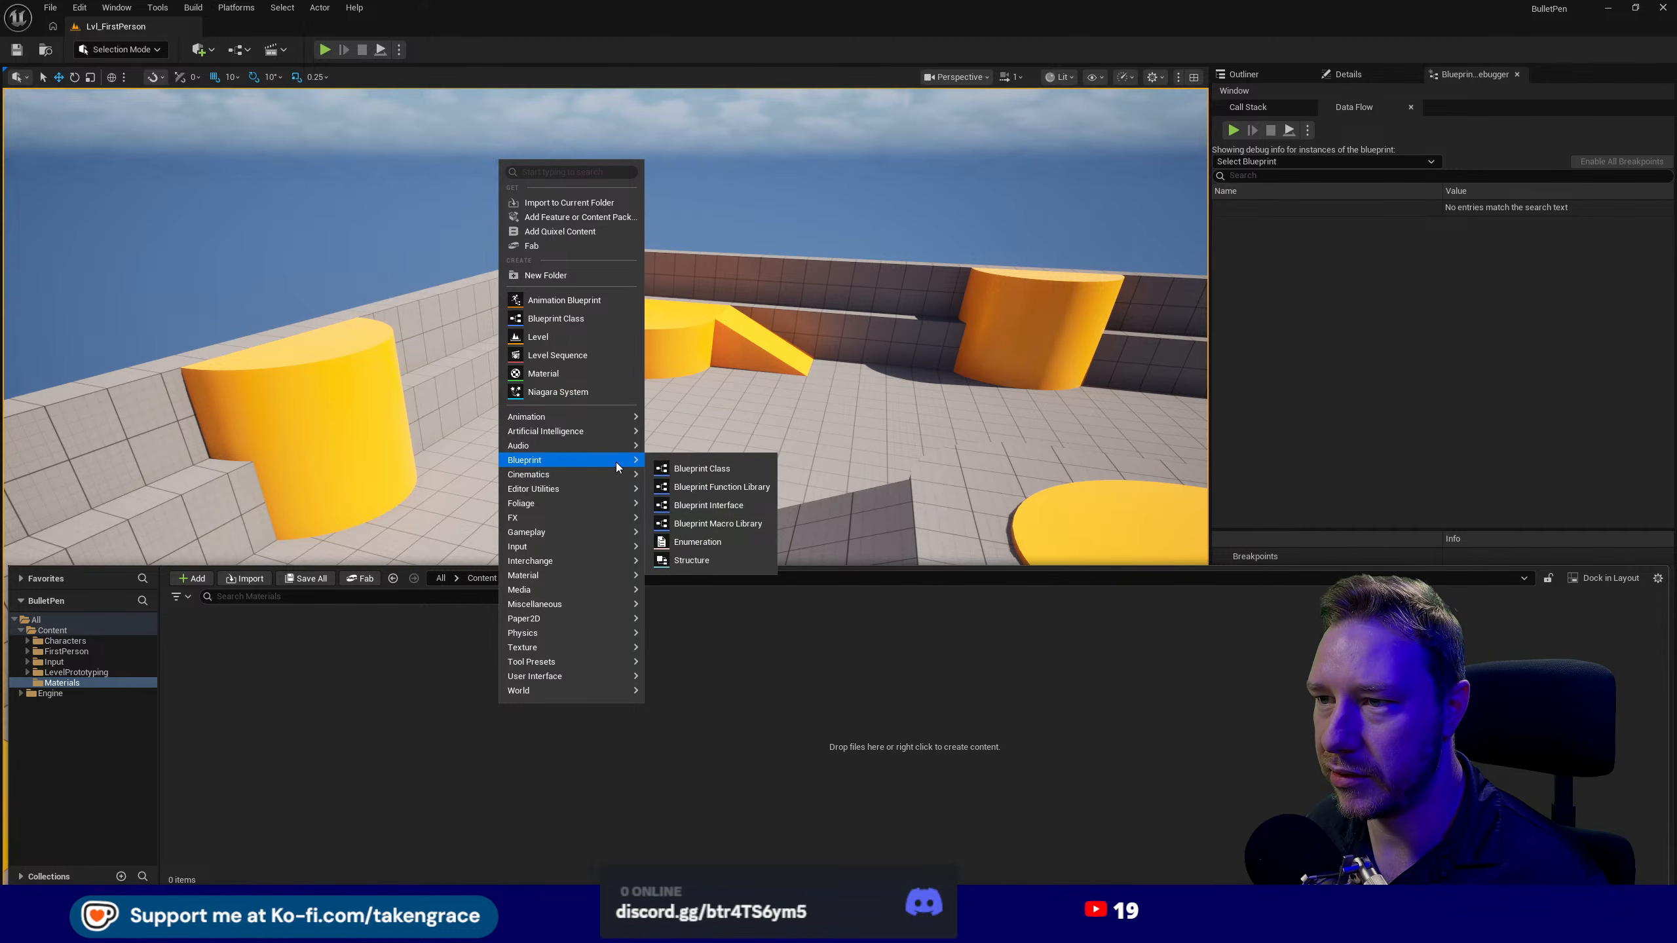
{"action": "mouse_move", "coordinate": [613, 415]}
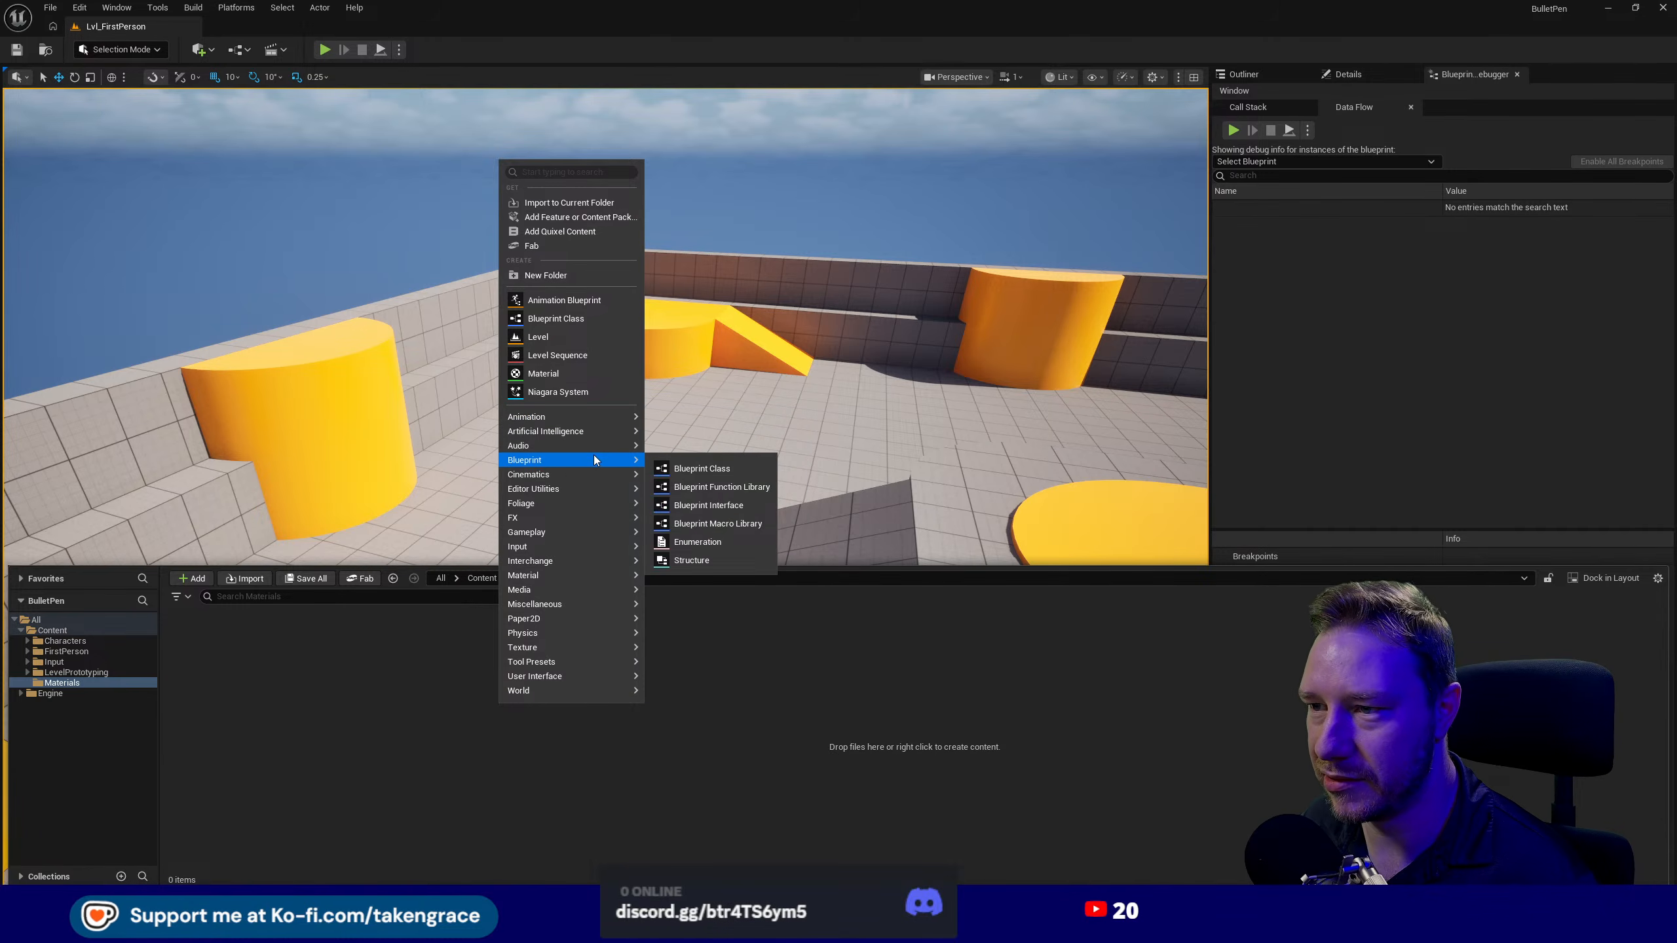
{"action": "mouse_move", "coordinate": [582, 494]}
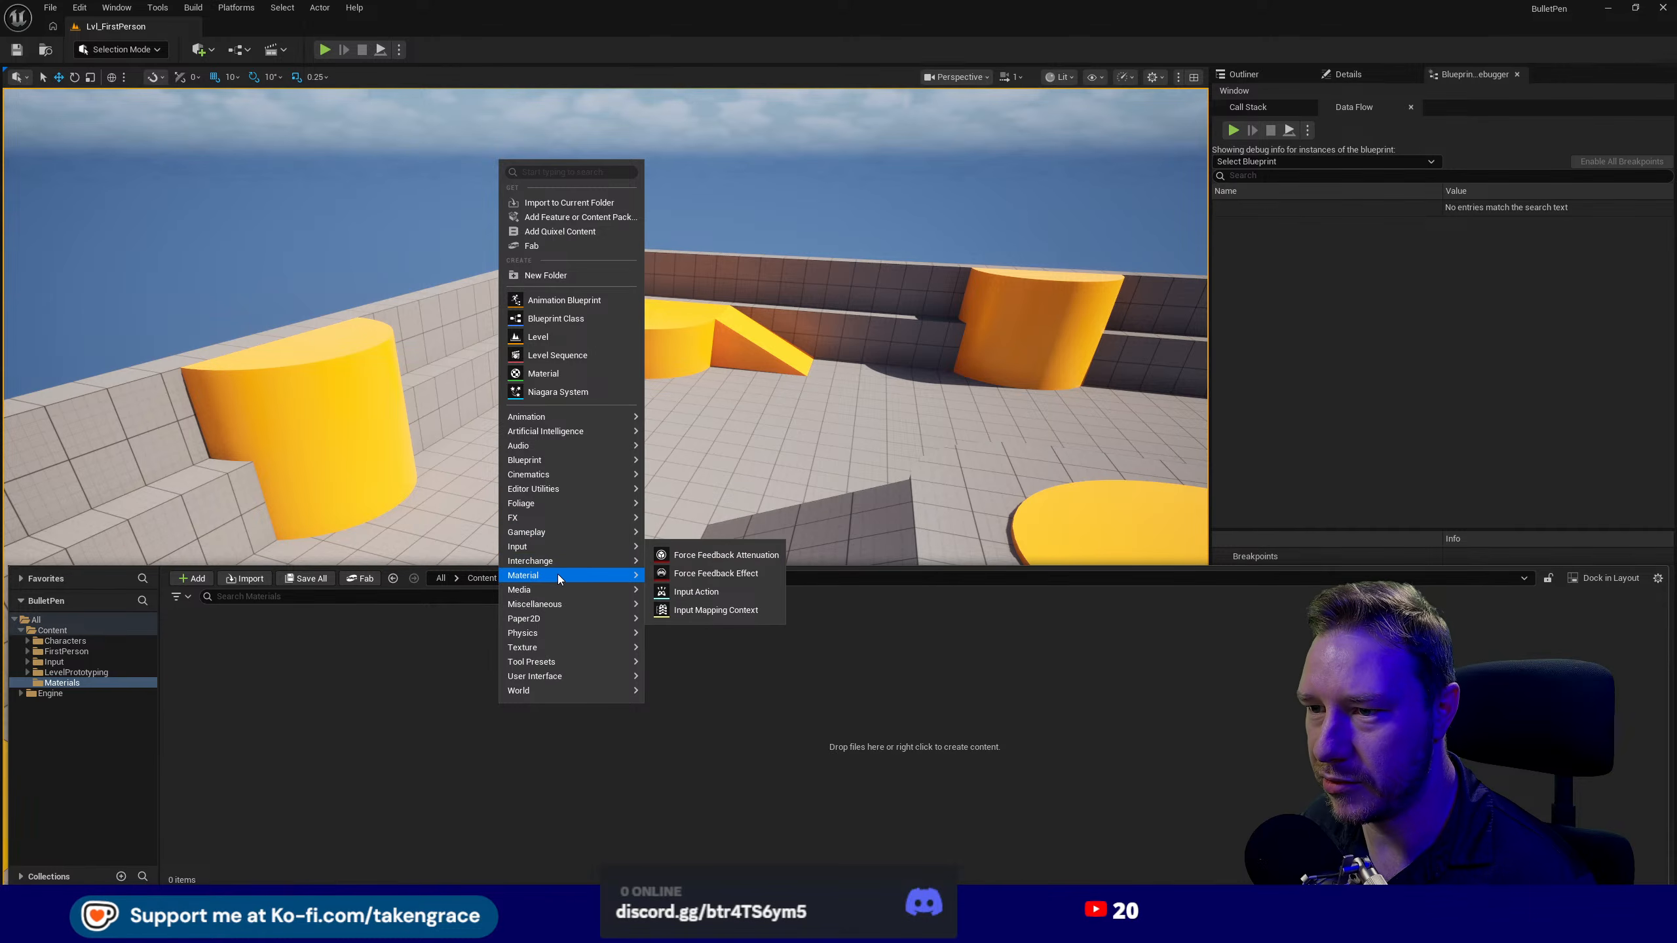
{"action": "mouse_move", "coordinate": [558, 574]}
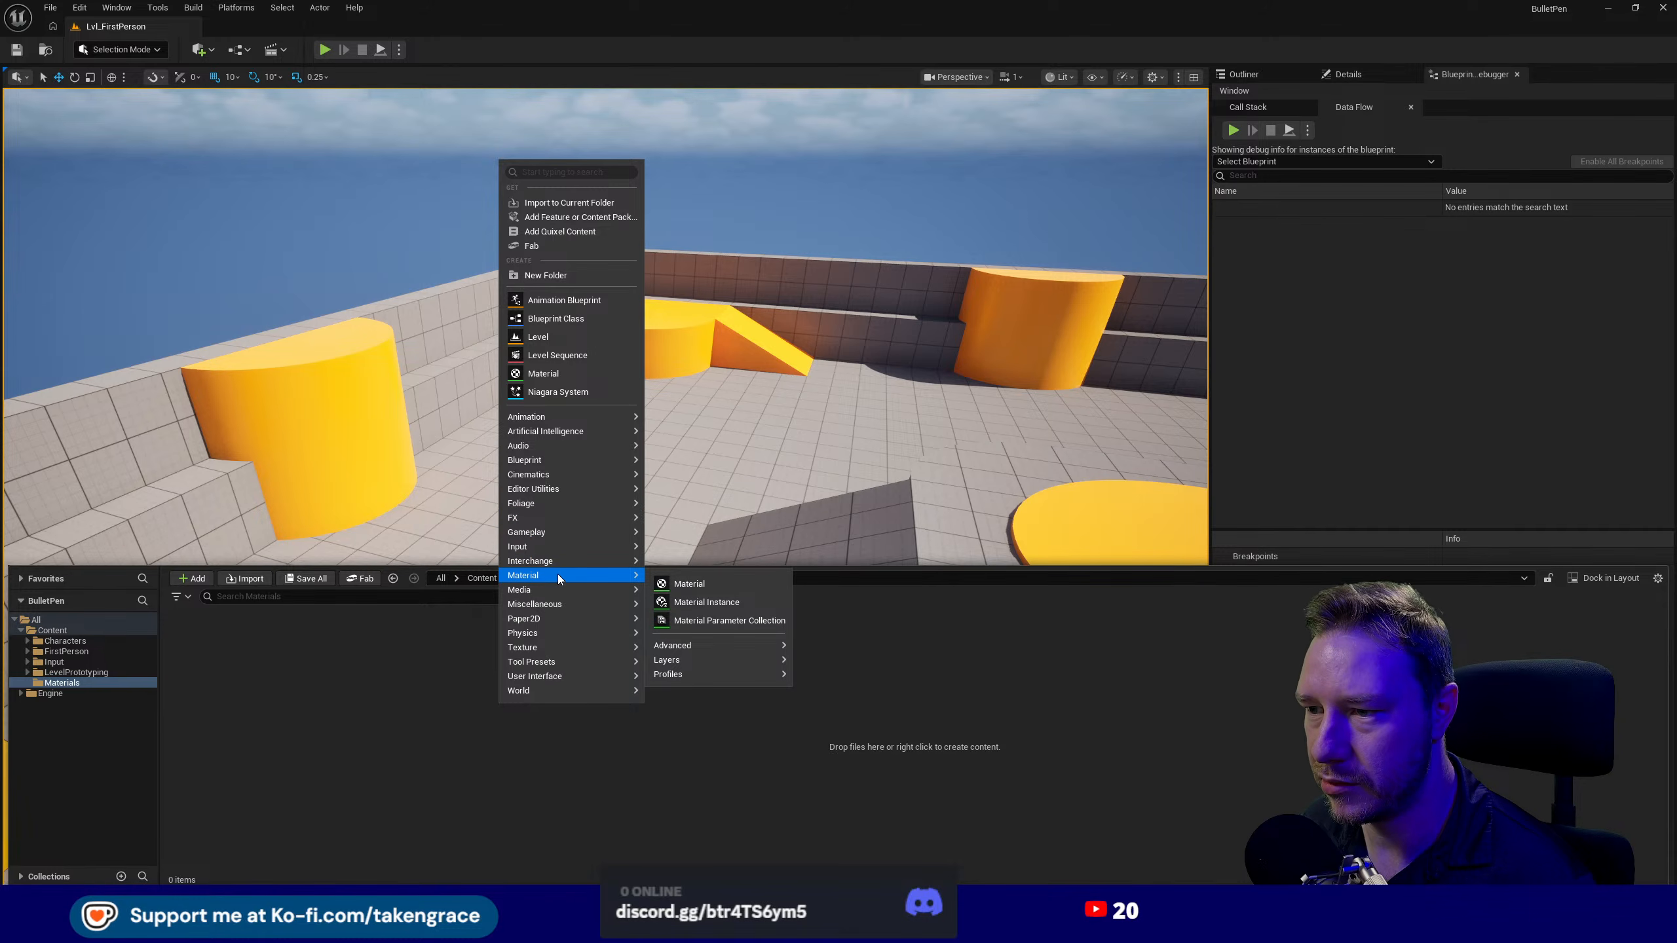
{"action": "mouse_move", "coordinate": [567, 647]}
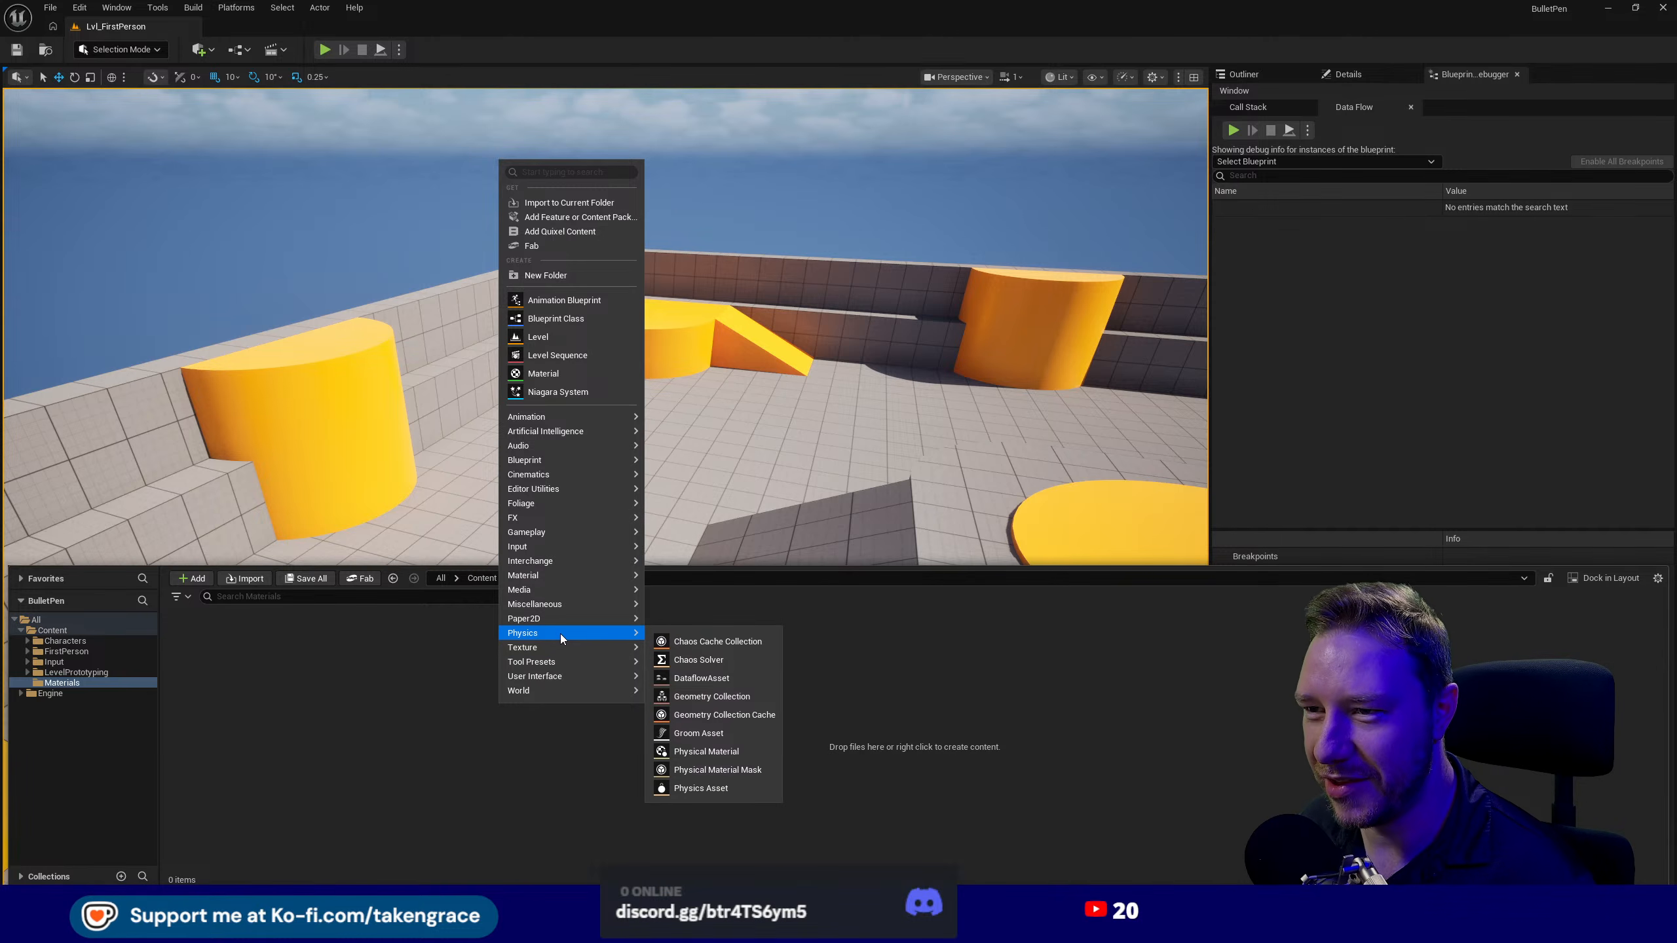
{"action": "left_click", "coordinate": [597, 171]}
{"action": "type", "text": "phy"}
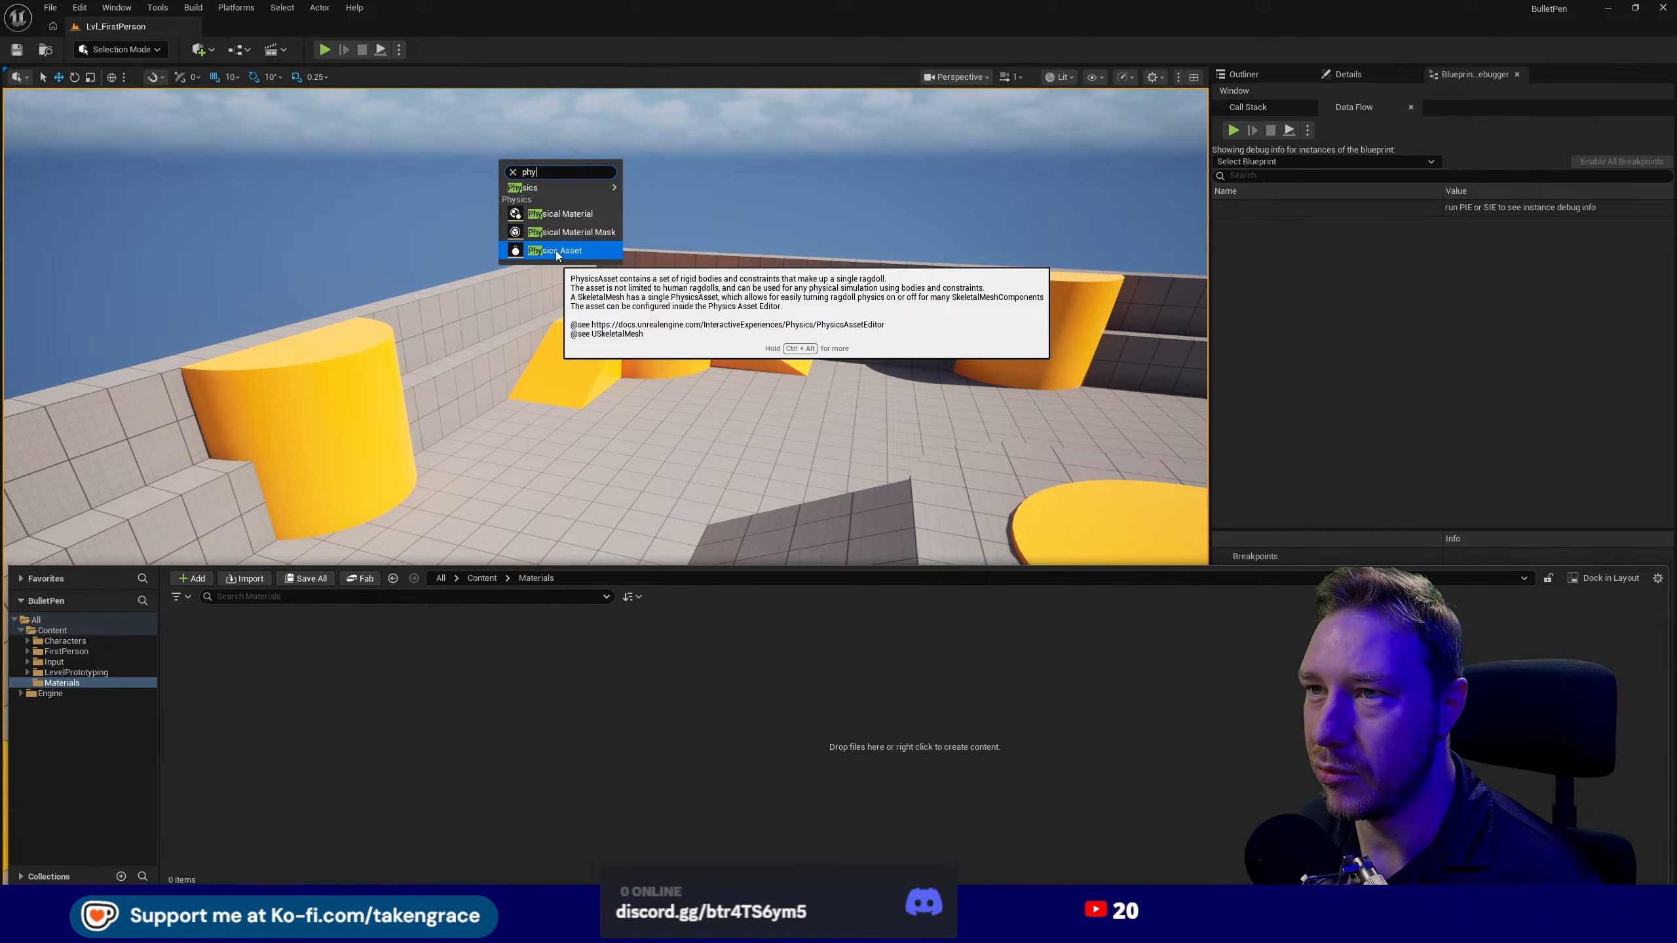
{"action": "left_click", "coordinate": [563, 217]}
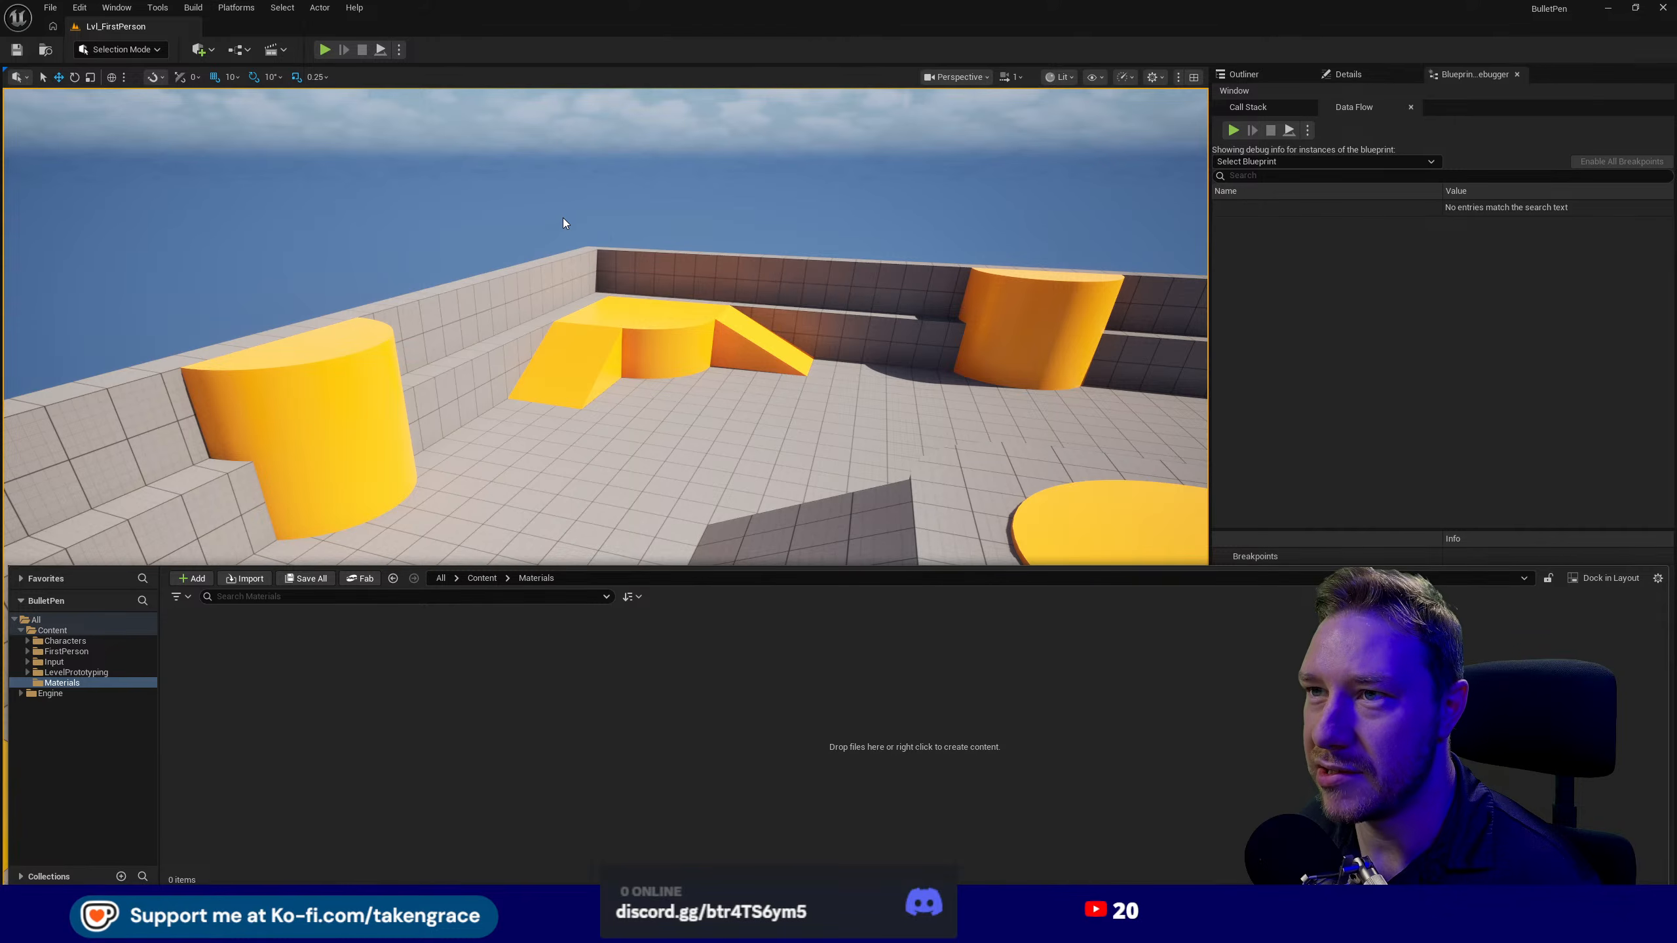
{"action": "left_click", "coordinate": [704, 371]}
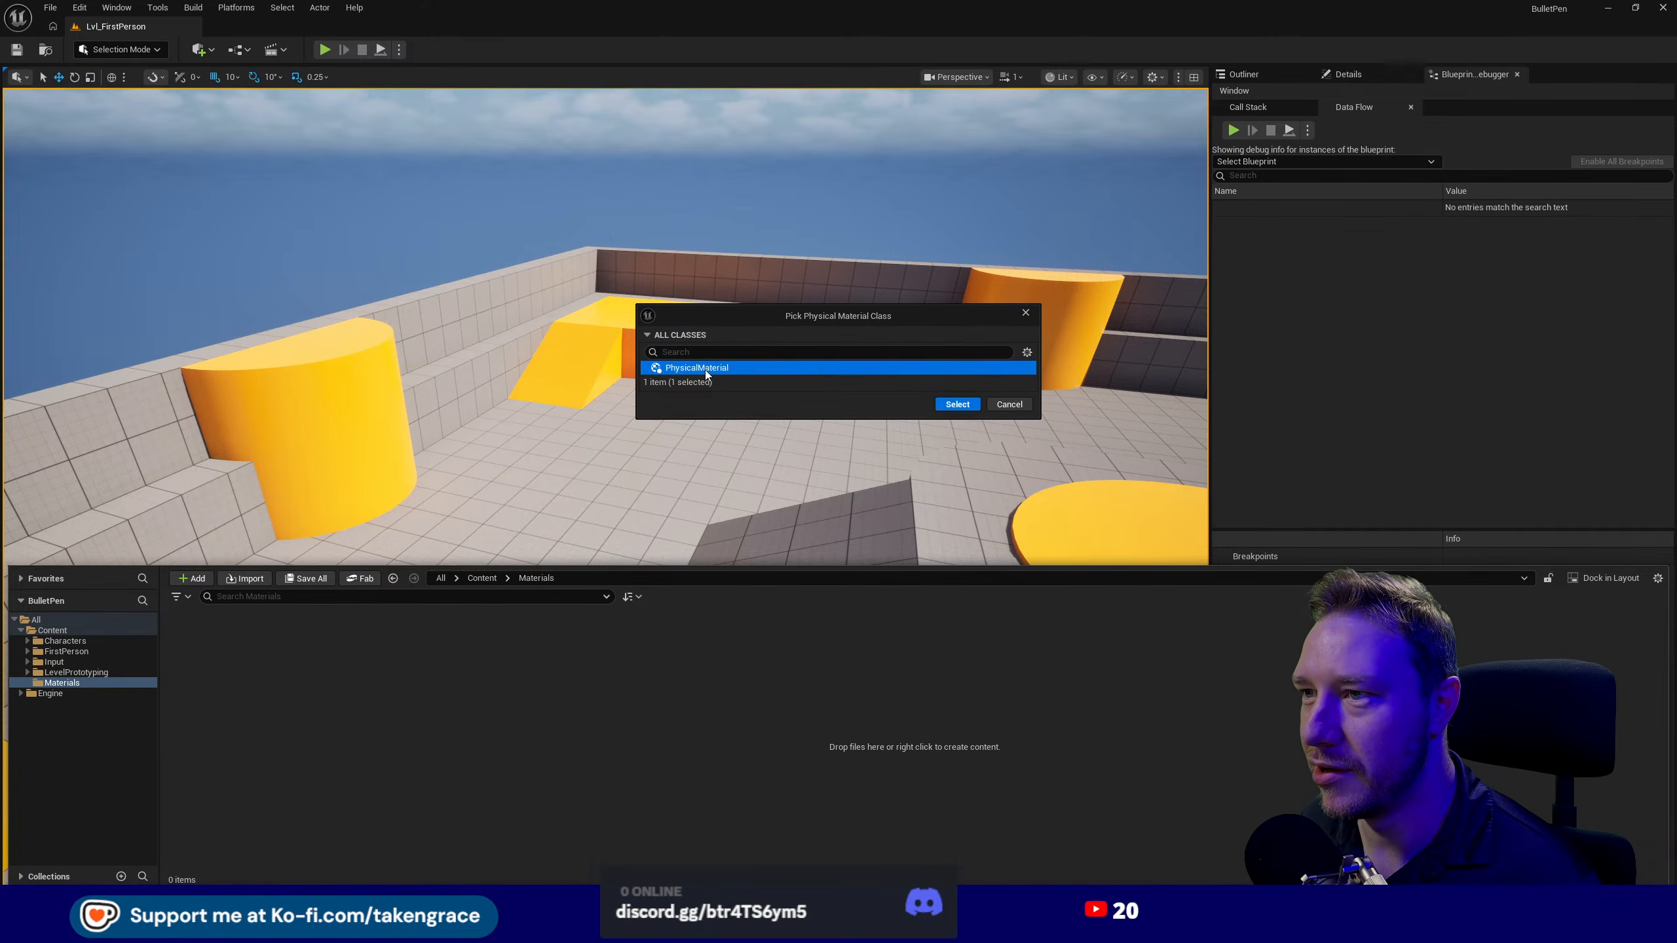
{"action": "left_click", "coordinate": [957, 405]}
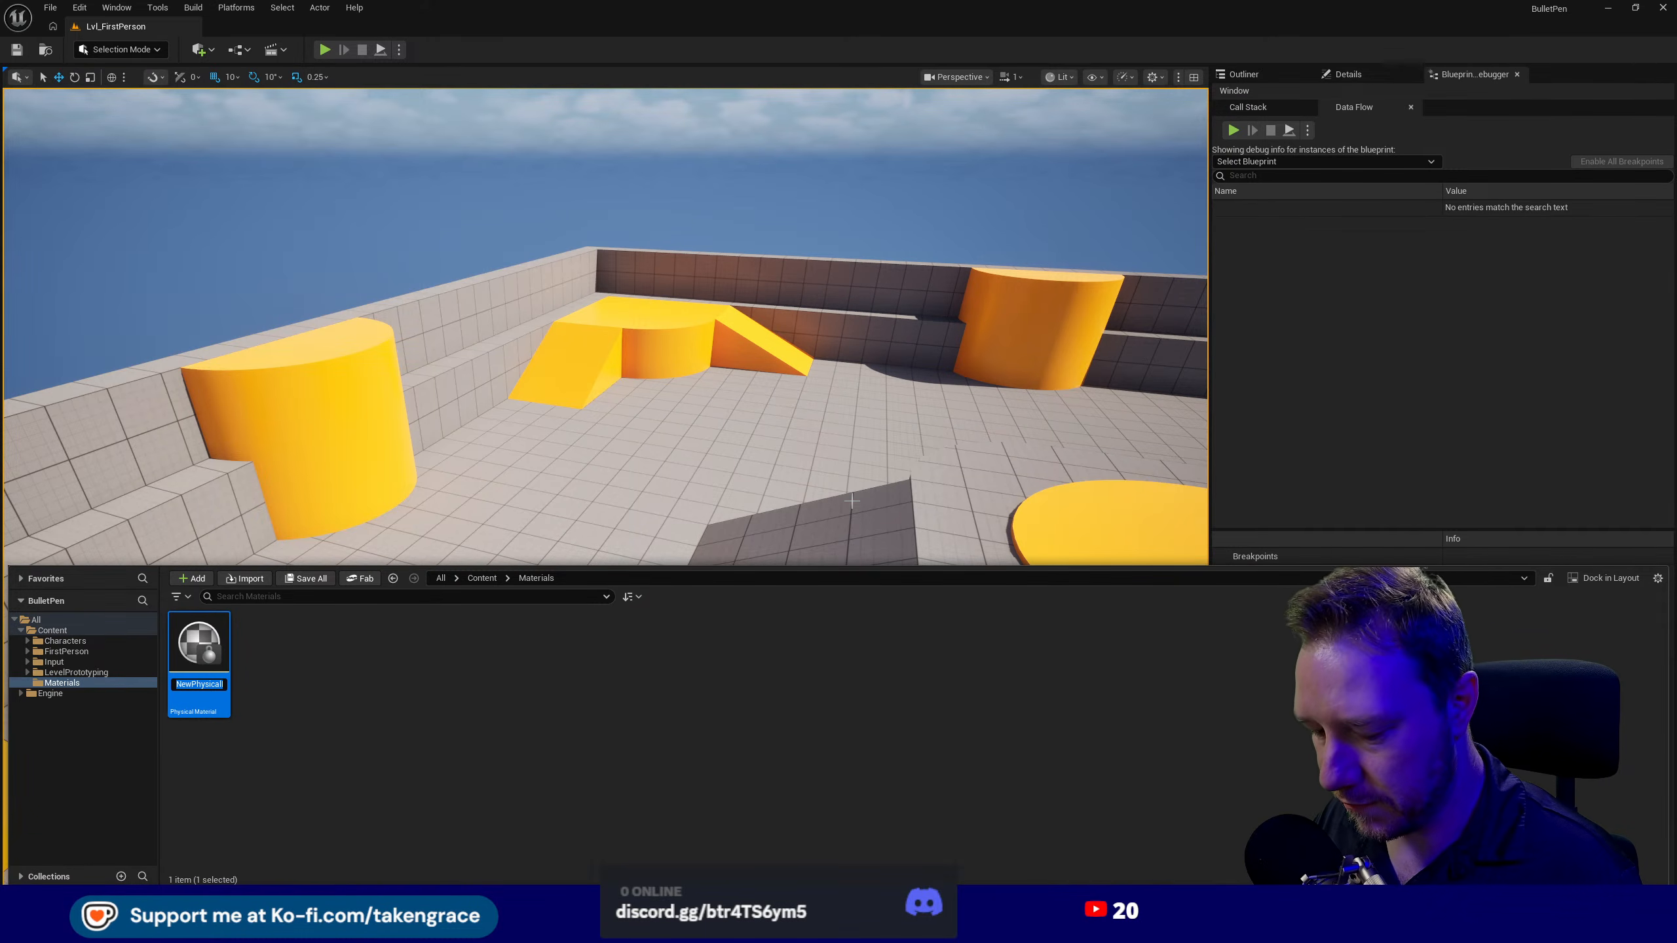
{"action": "type", "text": "PA_W"}
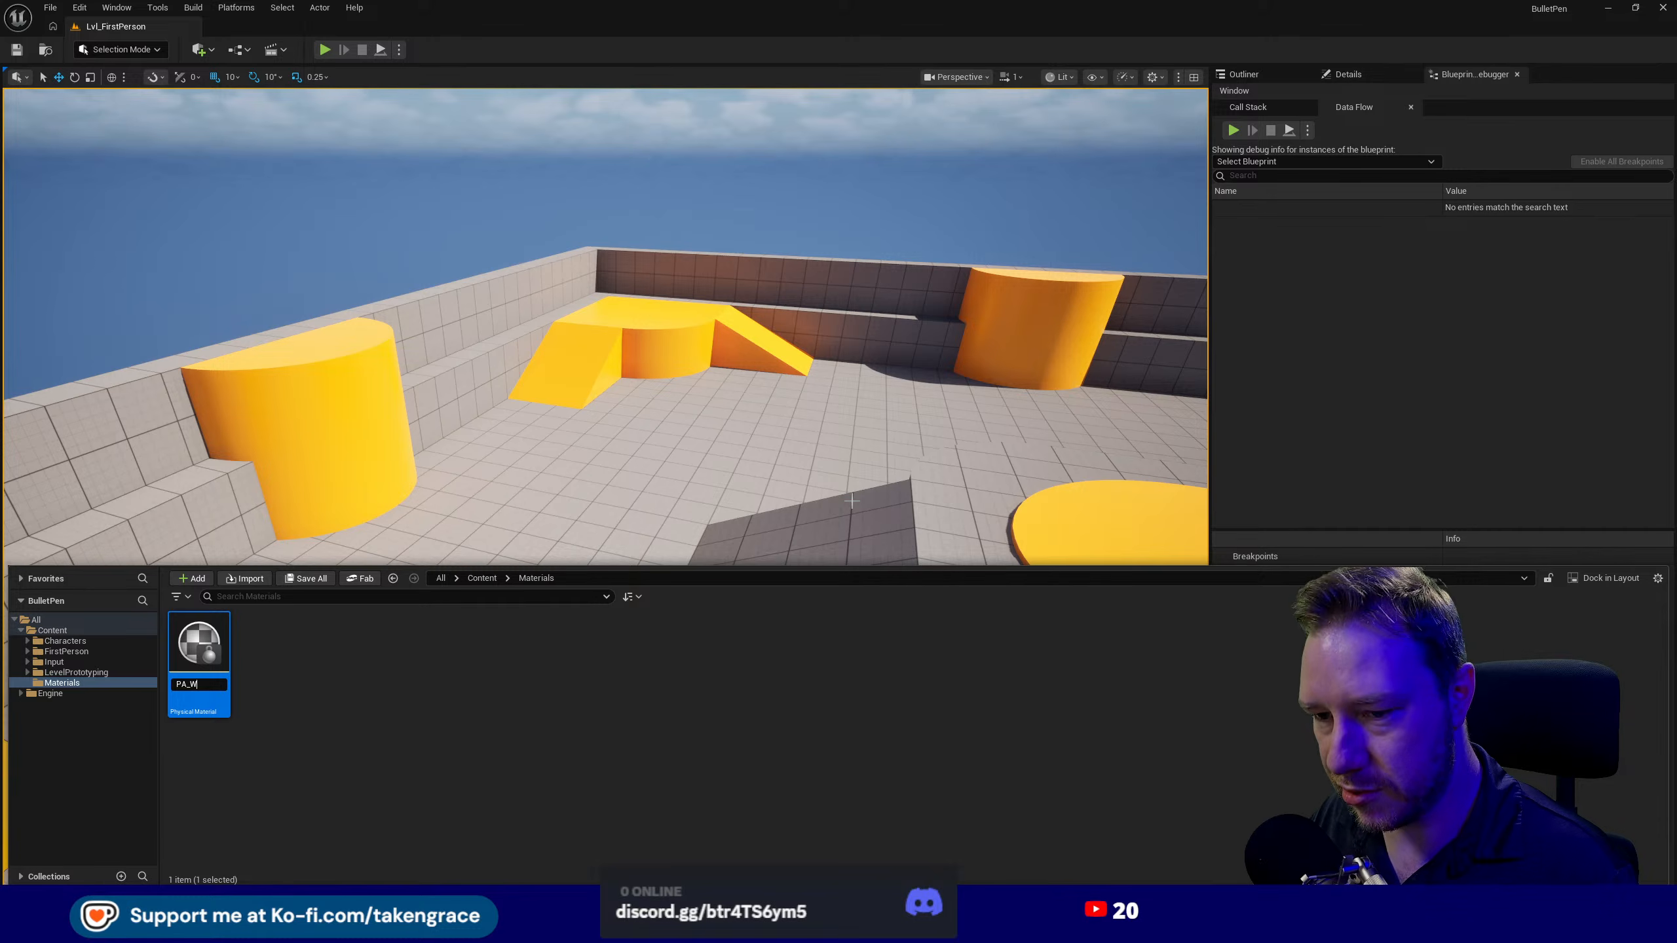
{"action": "type", "text": "ood"}
{"action": "key", "text": "Return"}
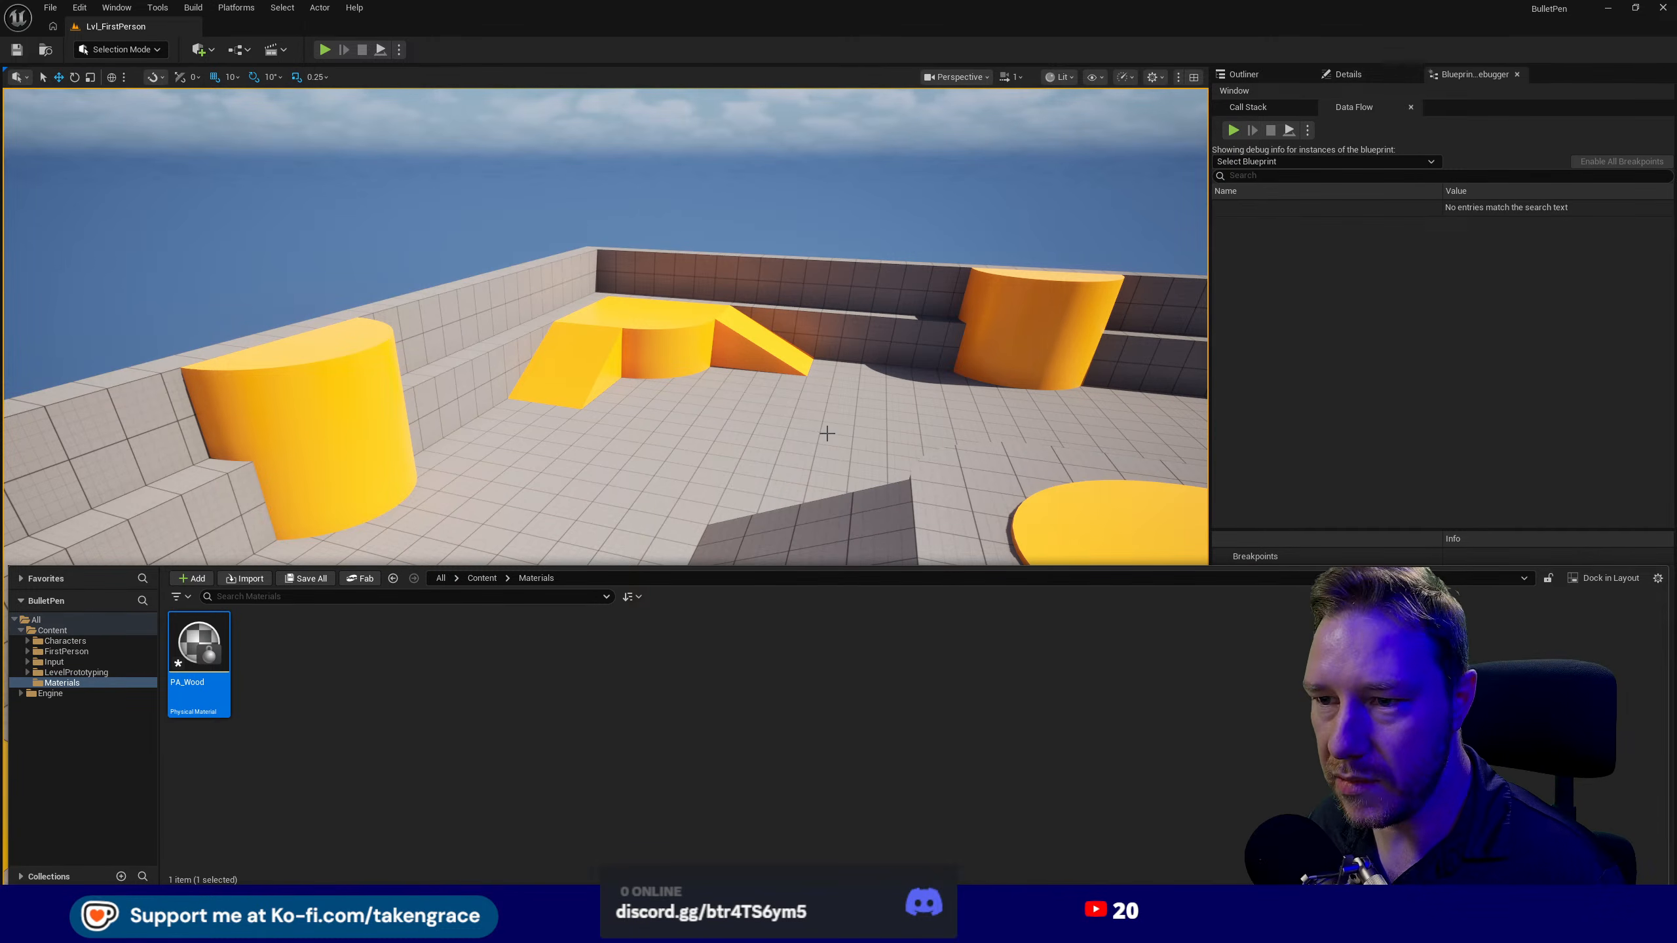
- Duplicate the PA_Wood physical material and name the copy PA_Metal
{"action": "key", "text": "ctrl+d"}
{"action": "type", "text": "PA"}
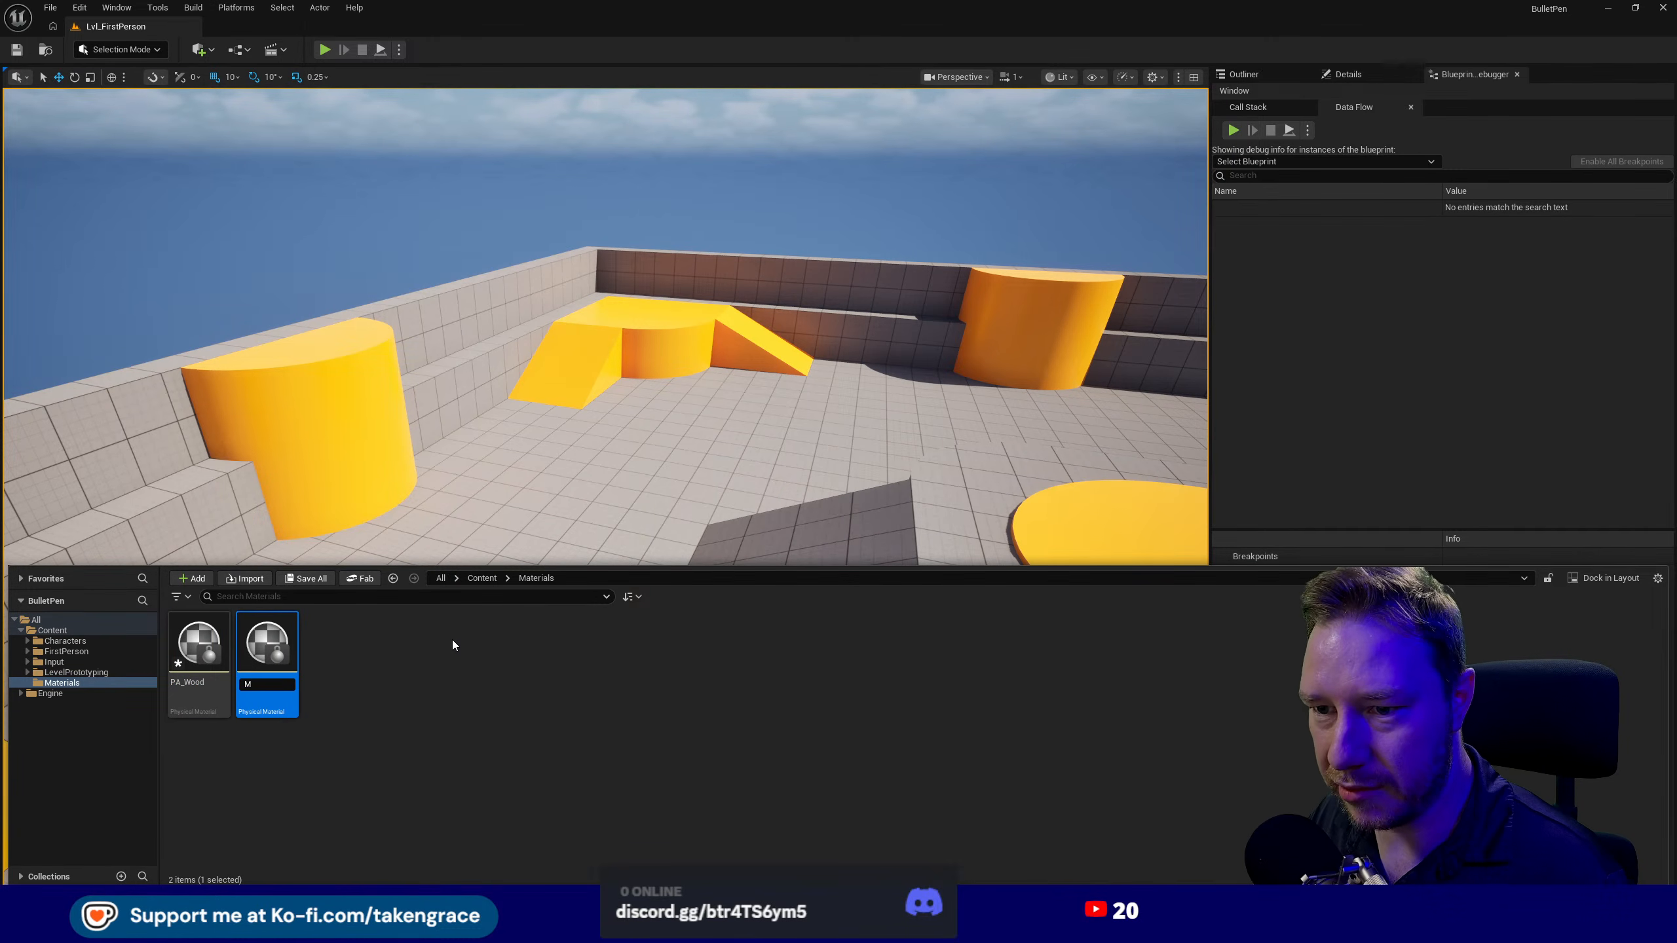
{"action": "type", "text": "_Metal"}
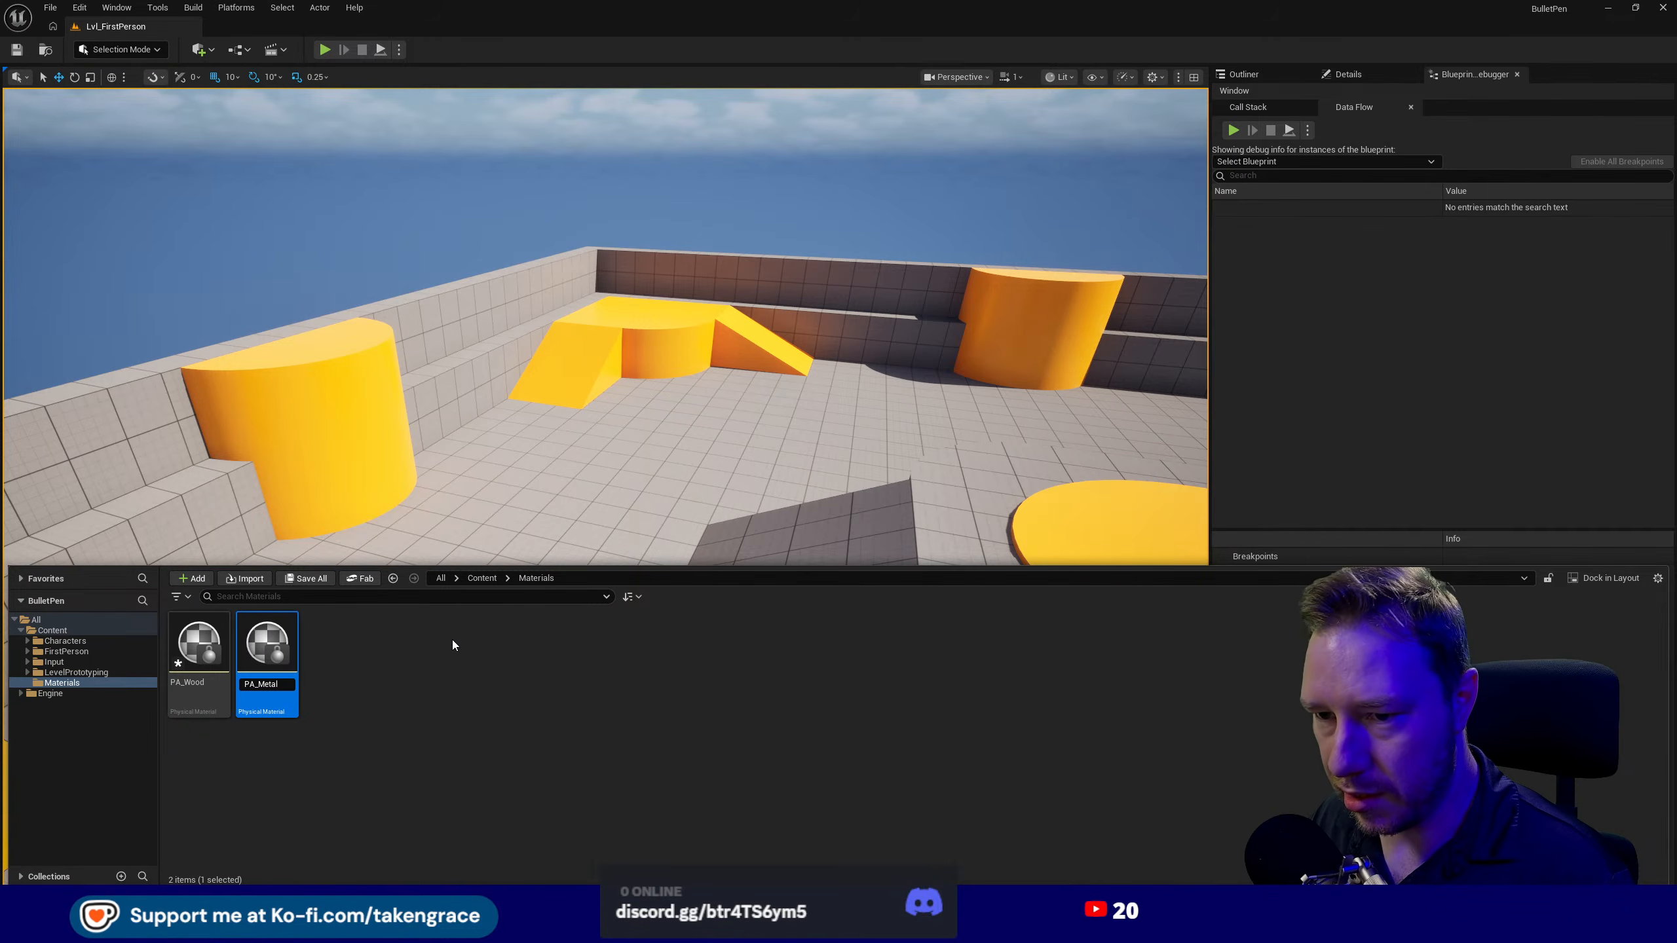
{"action": "key", "text": "Return"}
- Duplicate the PA_Metal physical material and name the copy PA_Concreate
{"action": "key", "text": "ctrl+d"}
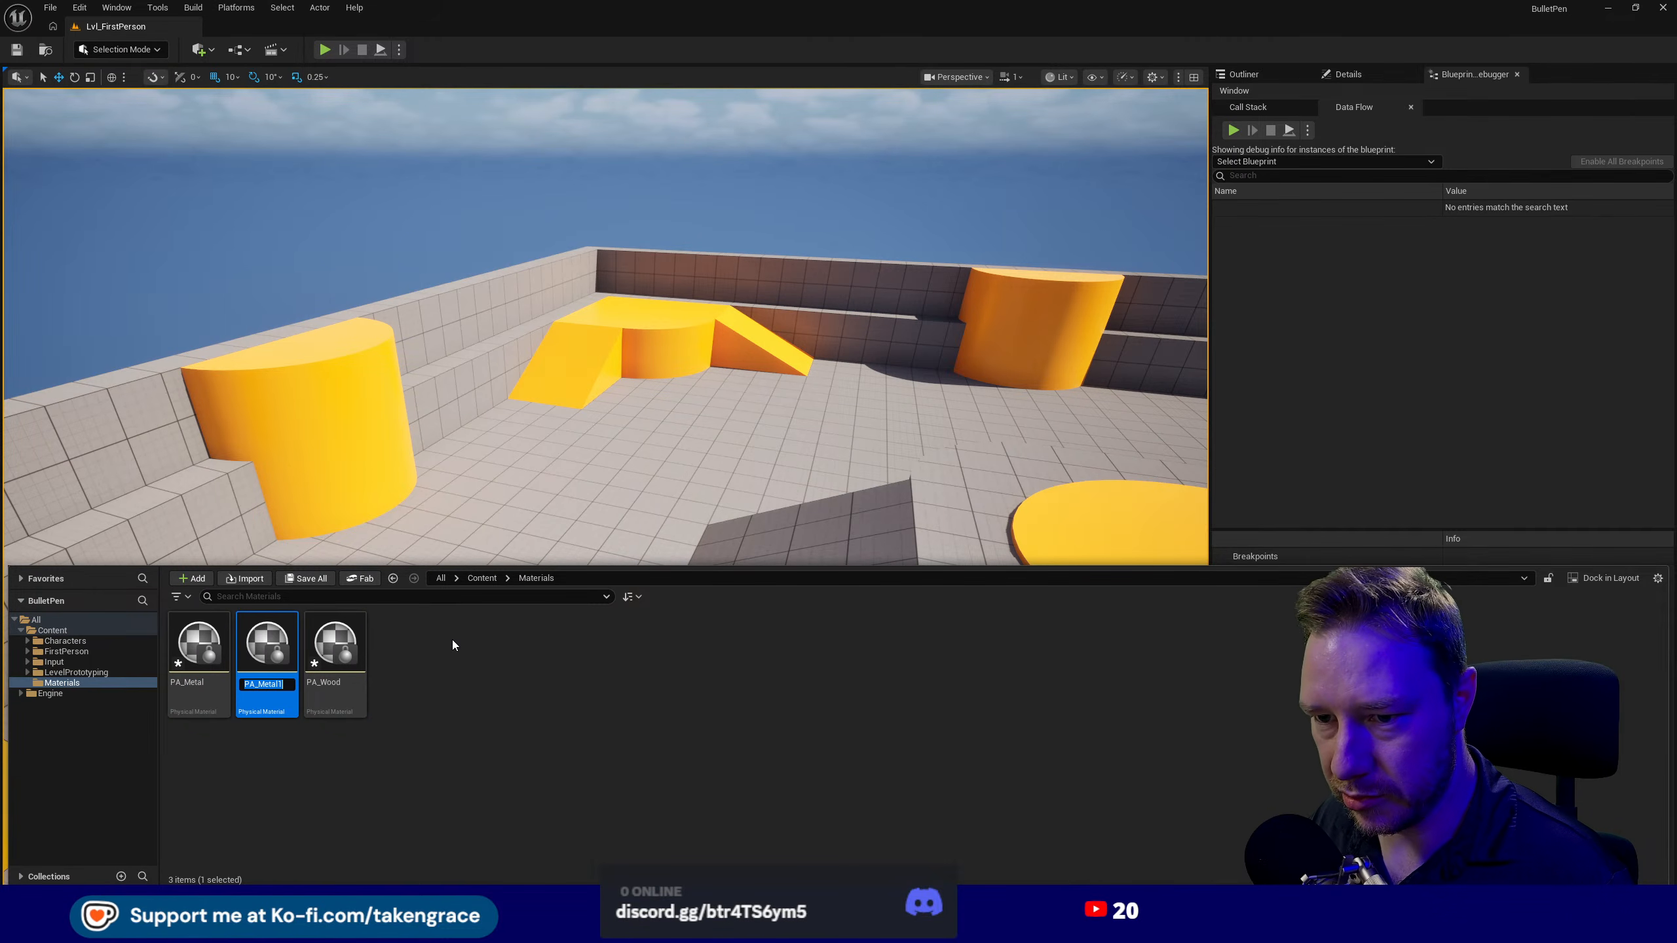
{"action": "type", "text": "PA"}
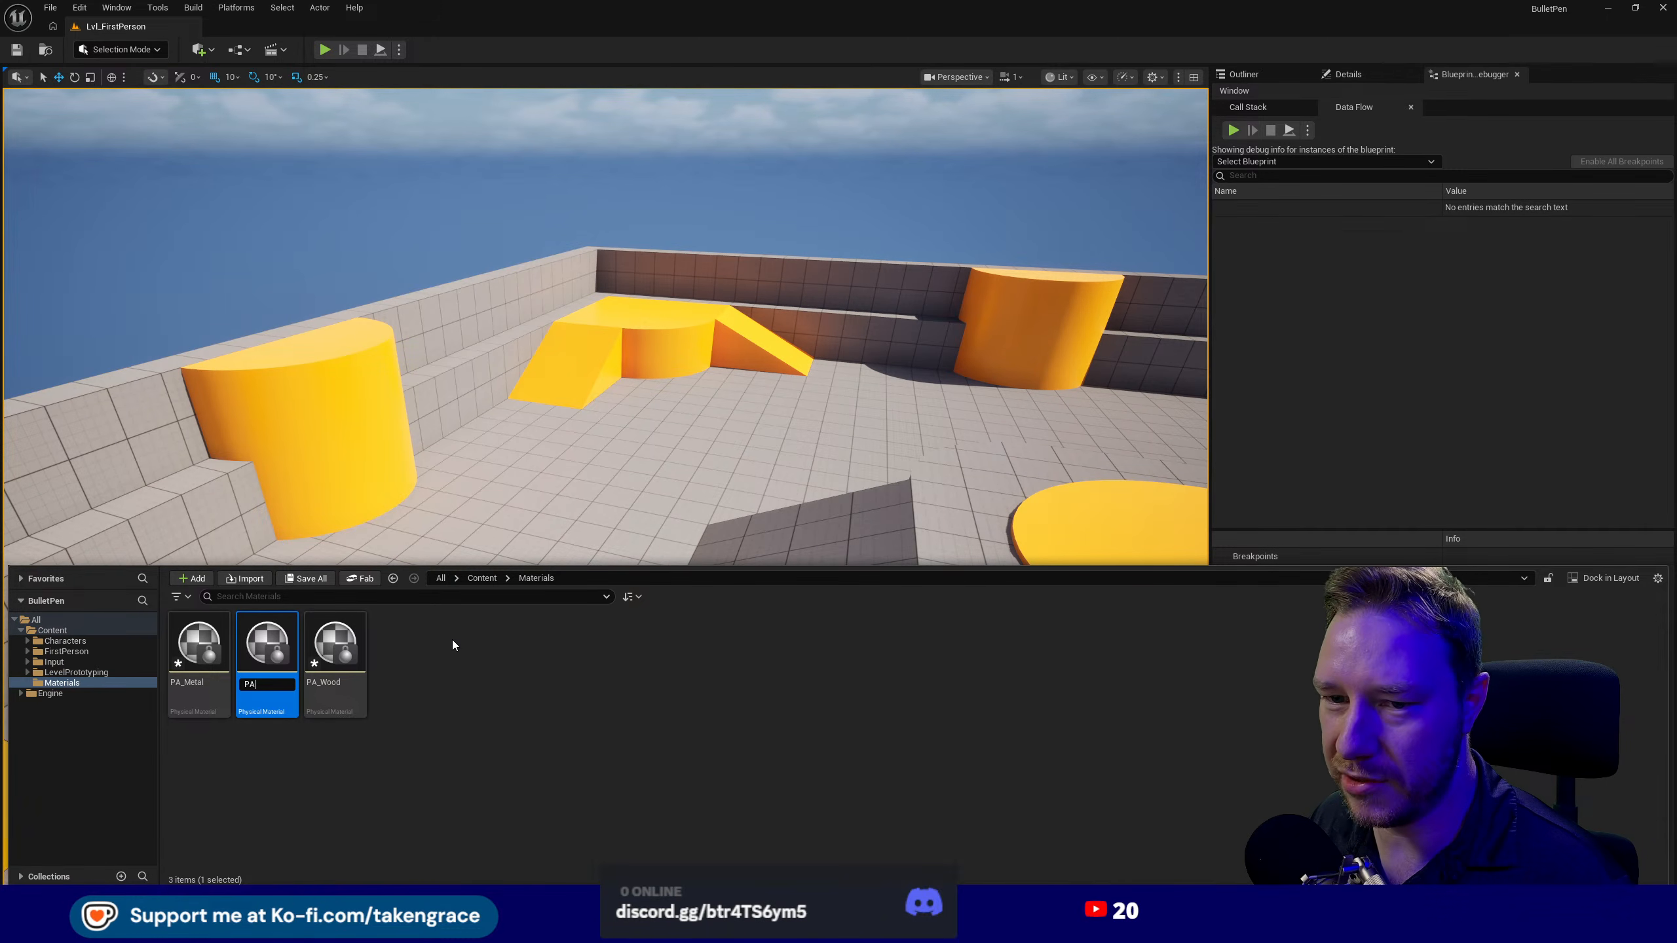
{"action": "type", "text": "Co"}
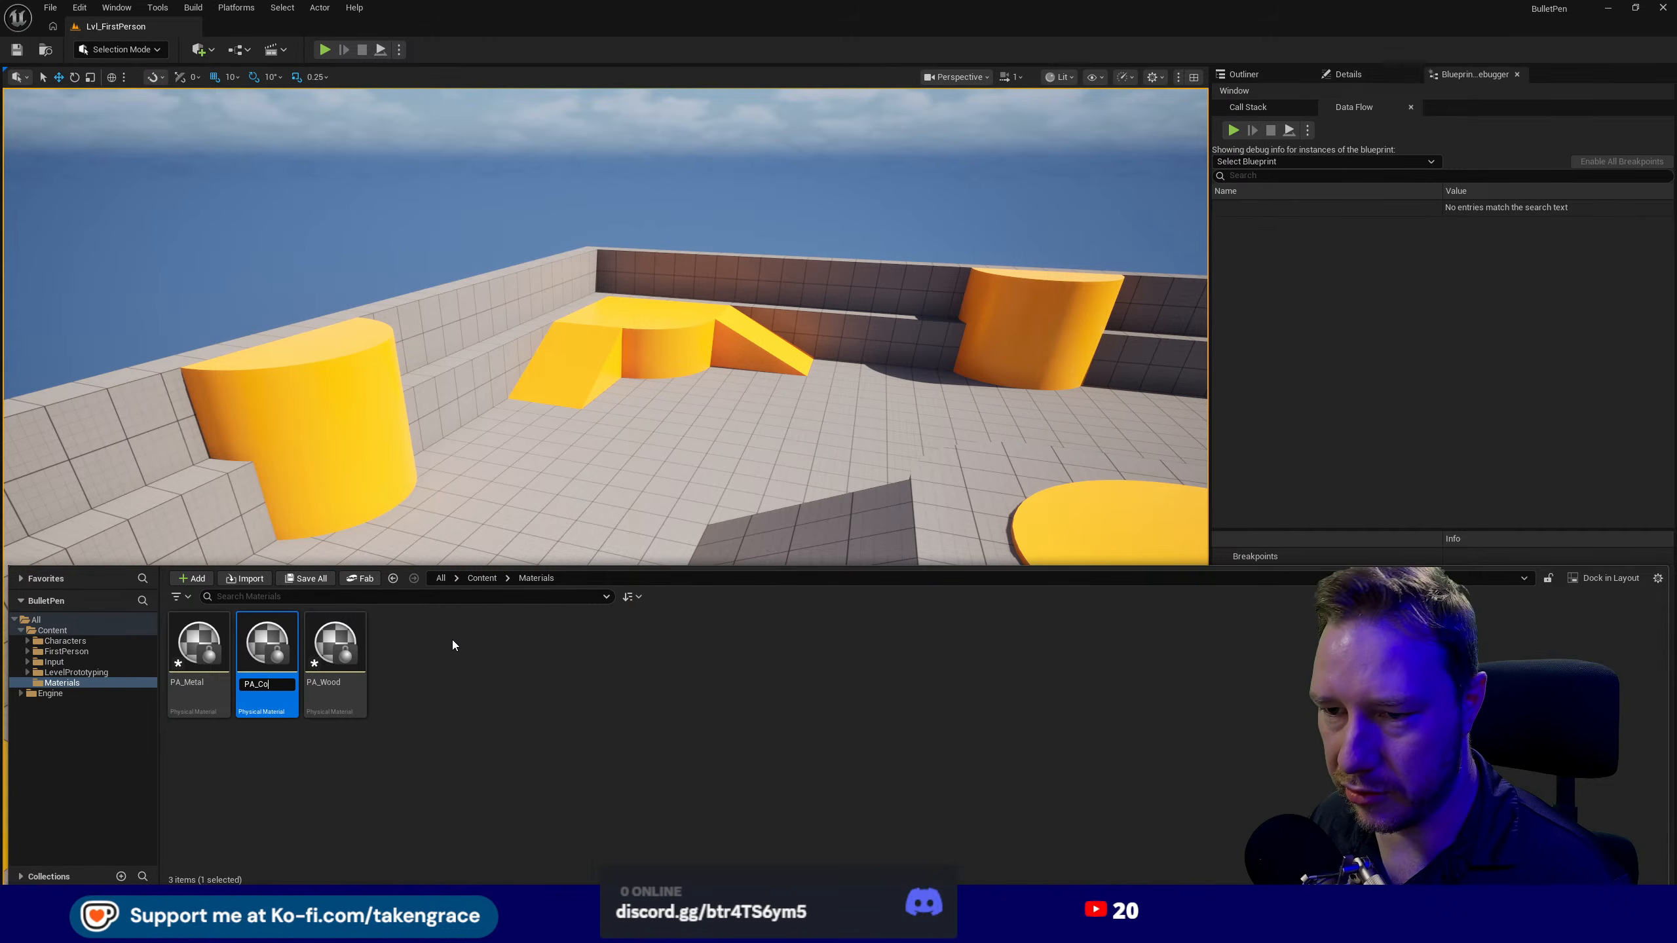
{"action": "type", "text": "ncreate"}
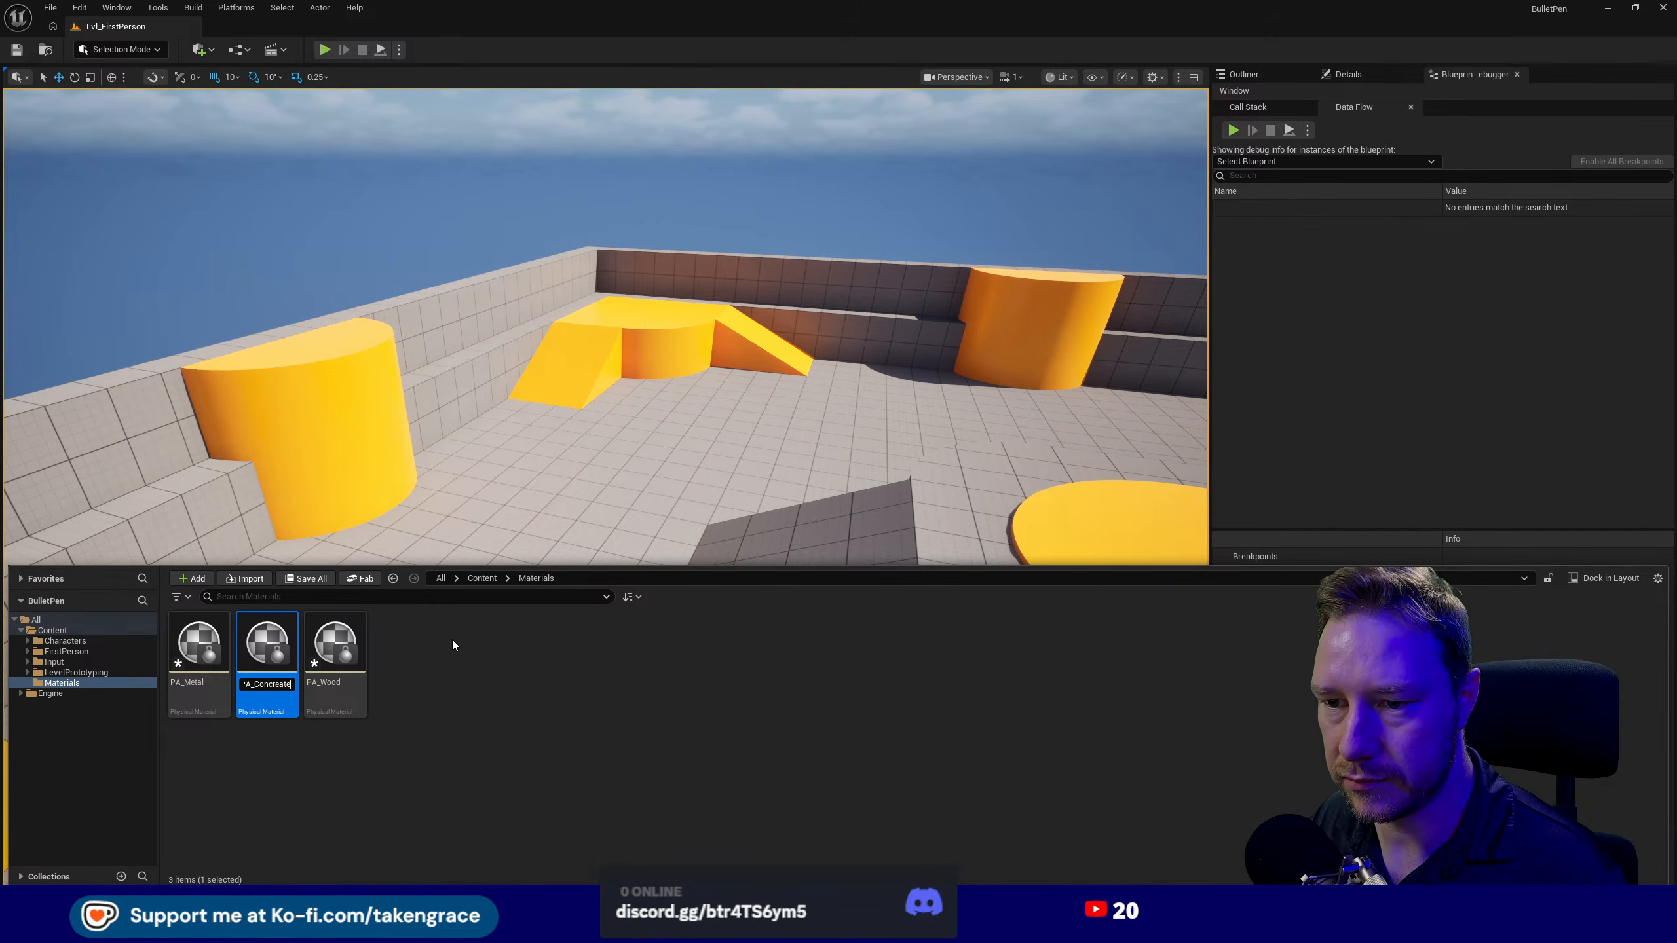
{"action": "key", "text": "Return"}
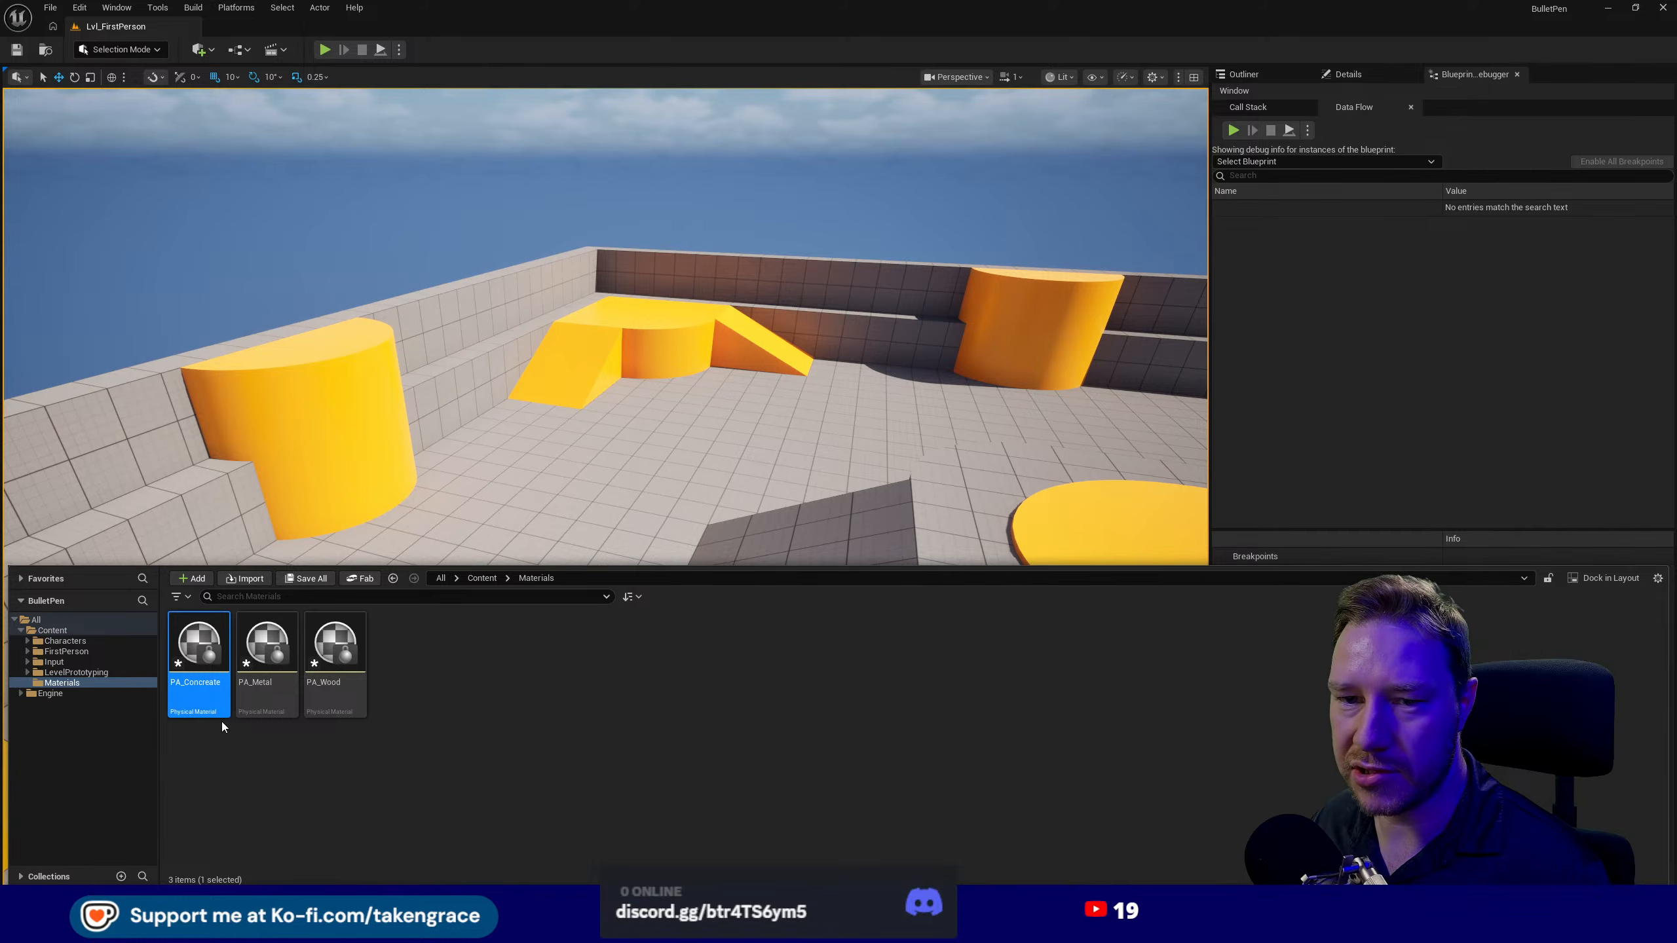
- Open the PA_Concreate physical material and expand its Strength properties
{"action": "key", "text": "ctrl+space"}
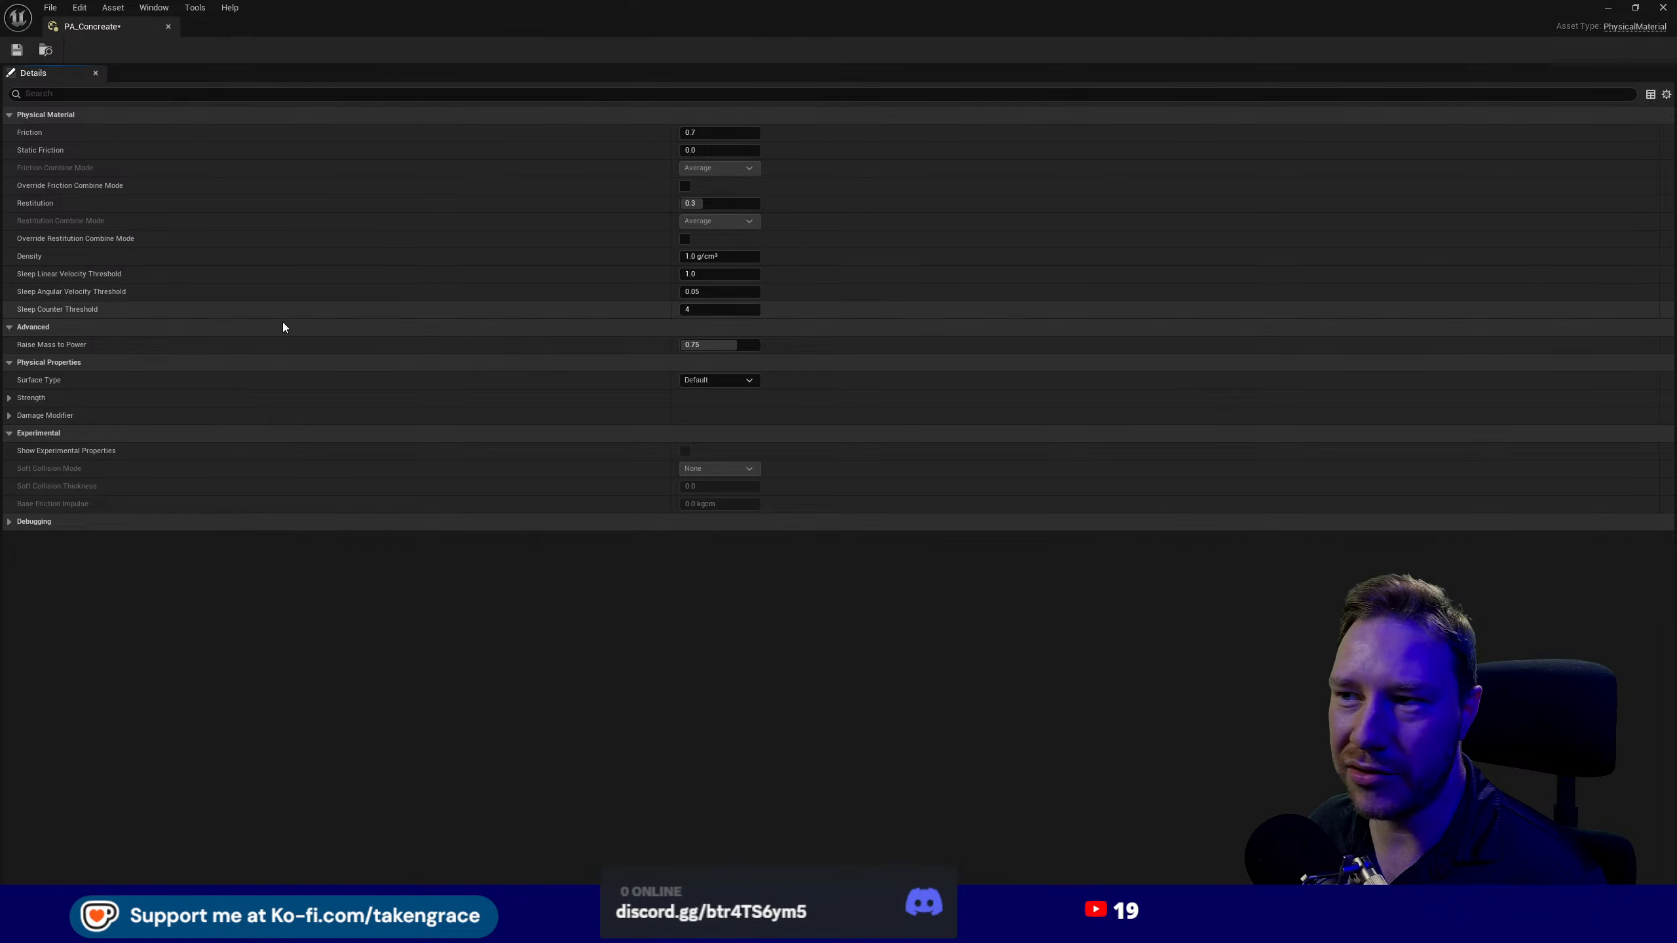
{"action": "left_click", "coordinate": [10, 399]}
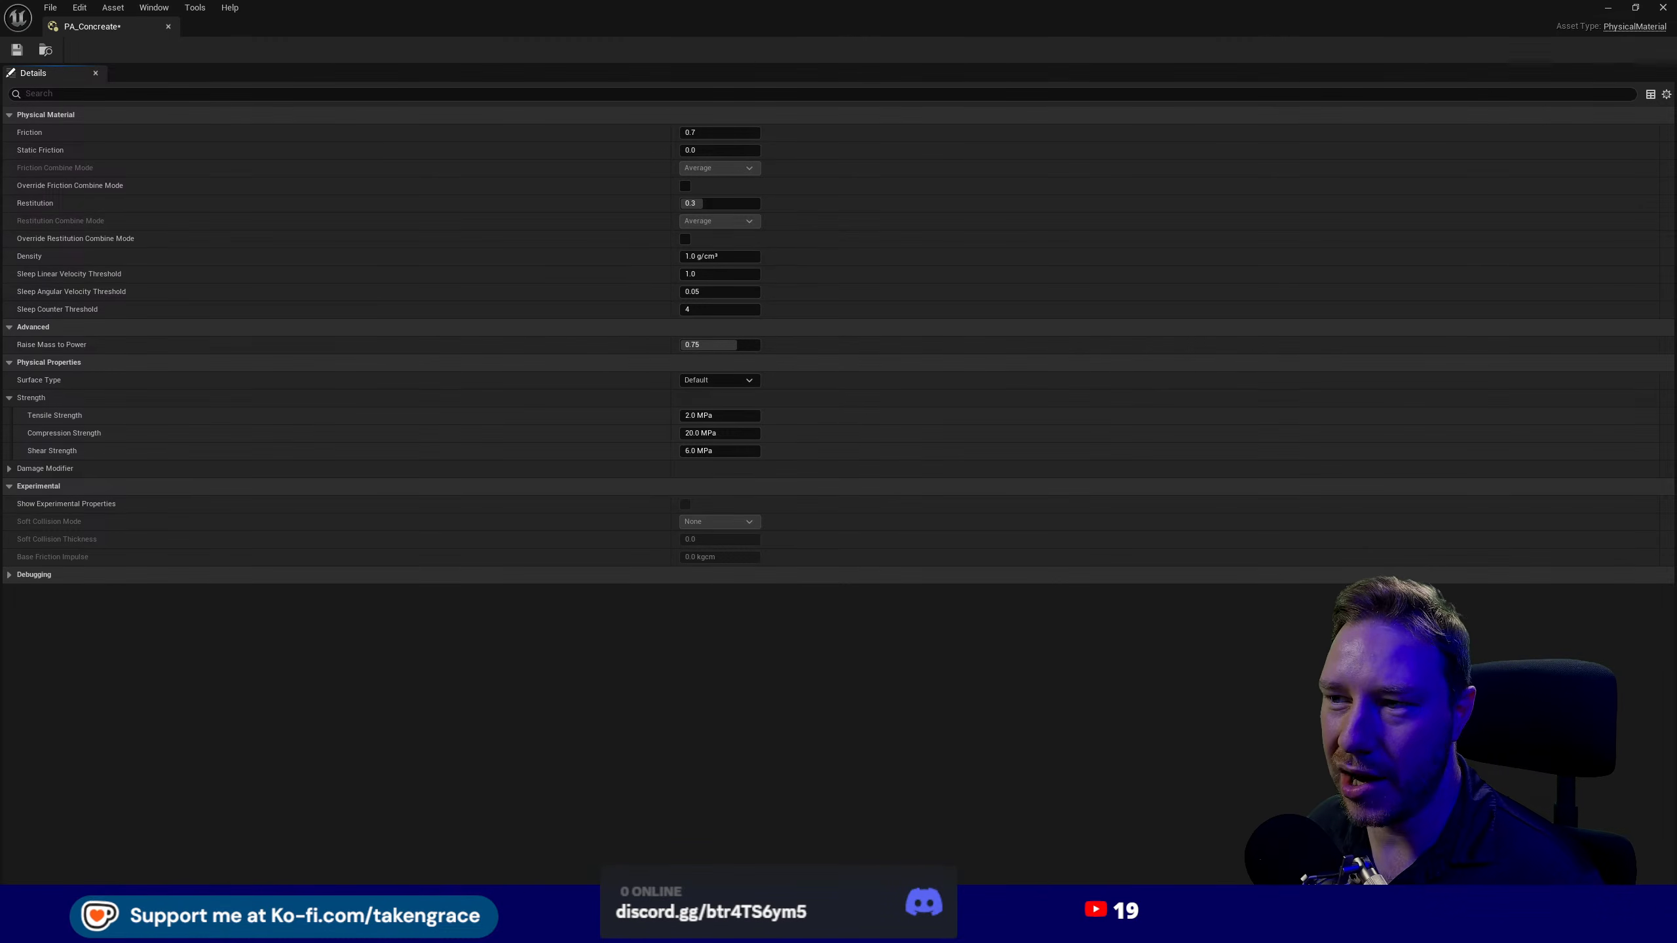
- Expand the Damage Modifier properties, set the Damage Threshold Multiplier to 0.5, and close the PA_Concreate asset
{"action": "left_click", "coordinate": [10, 470]}
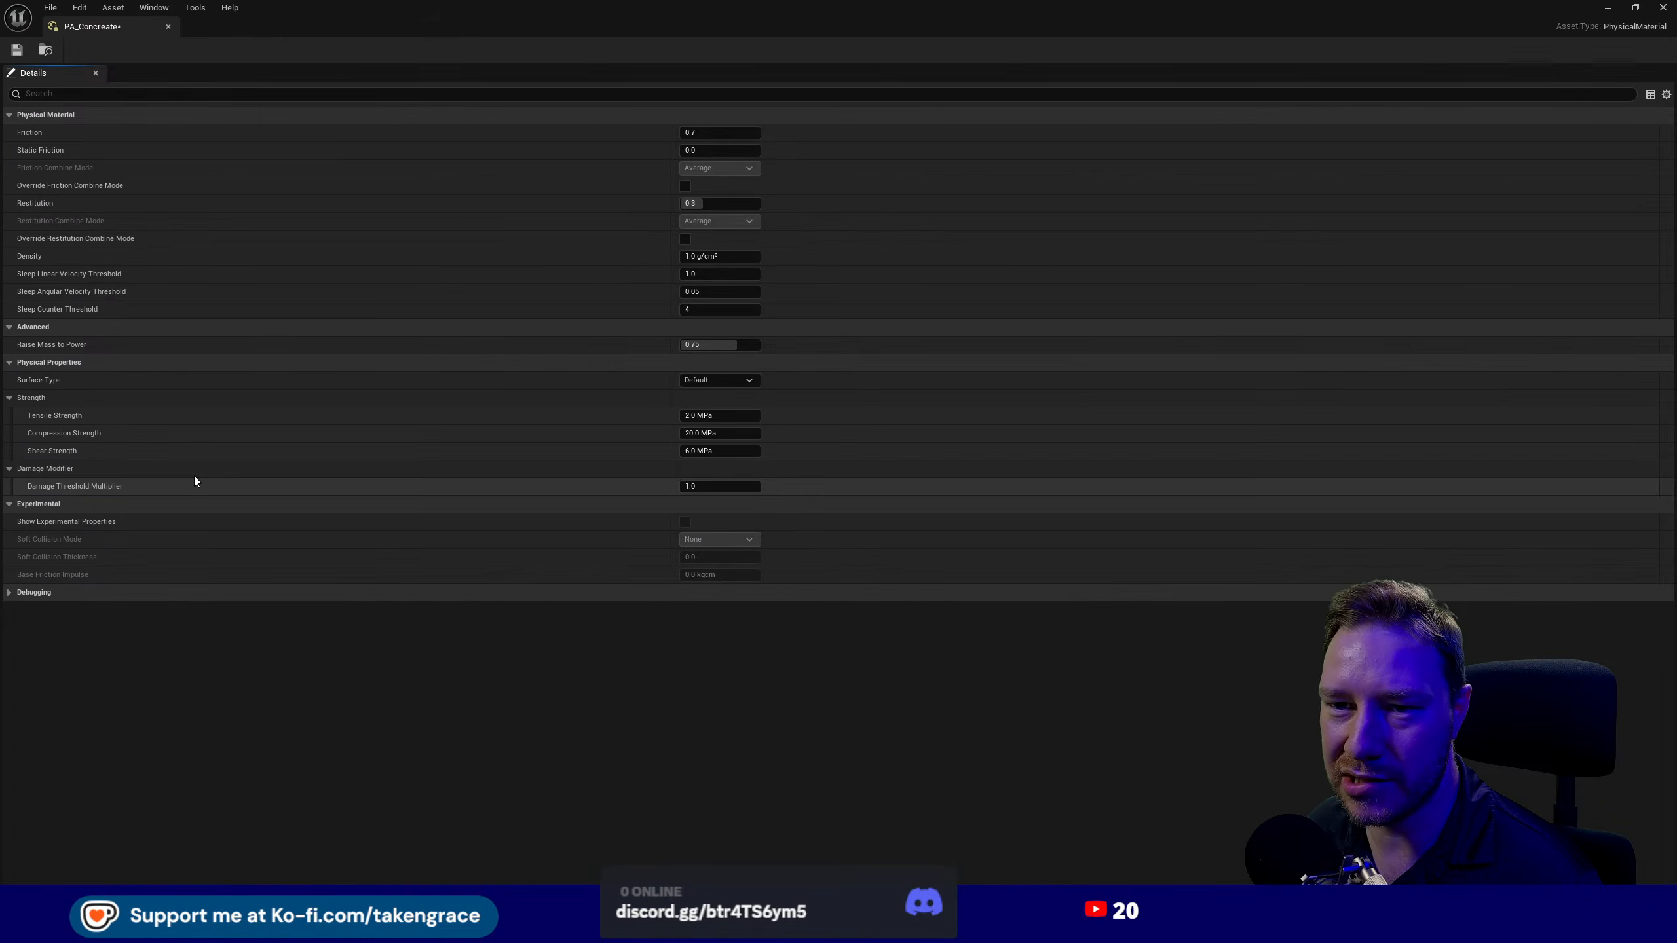
{"action": "left_click", "coordinate": [20, 470]}
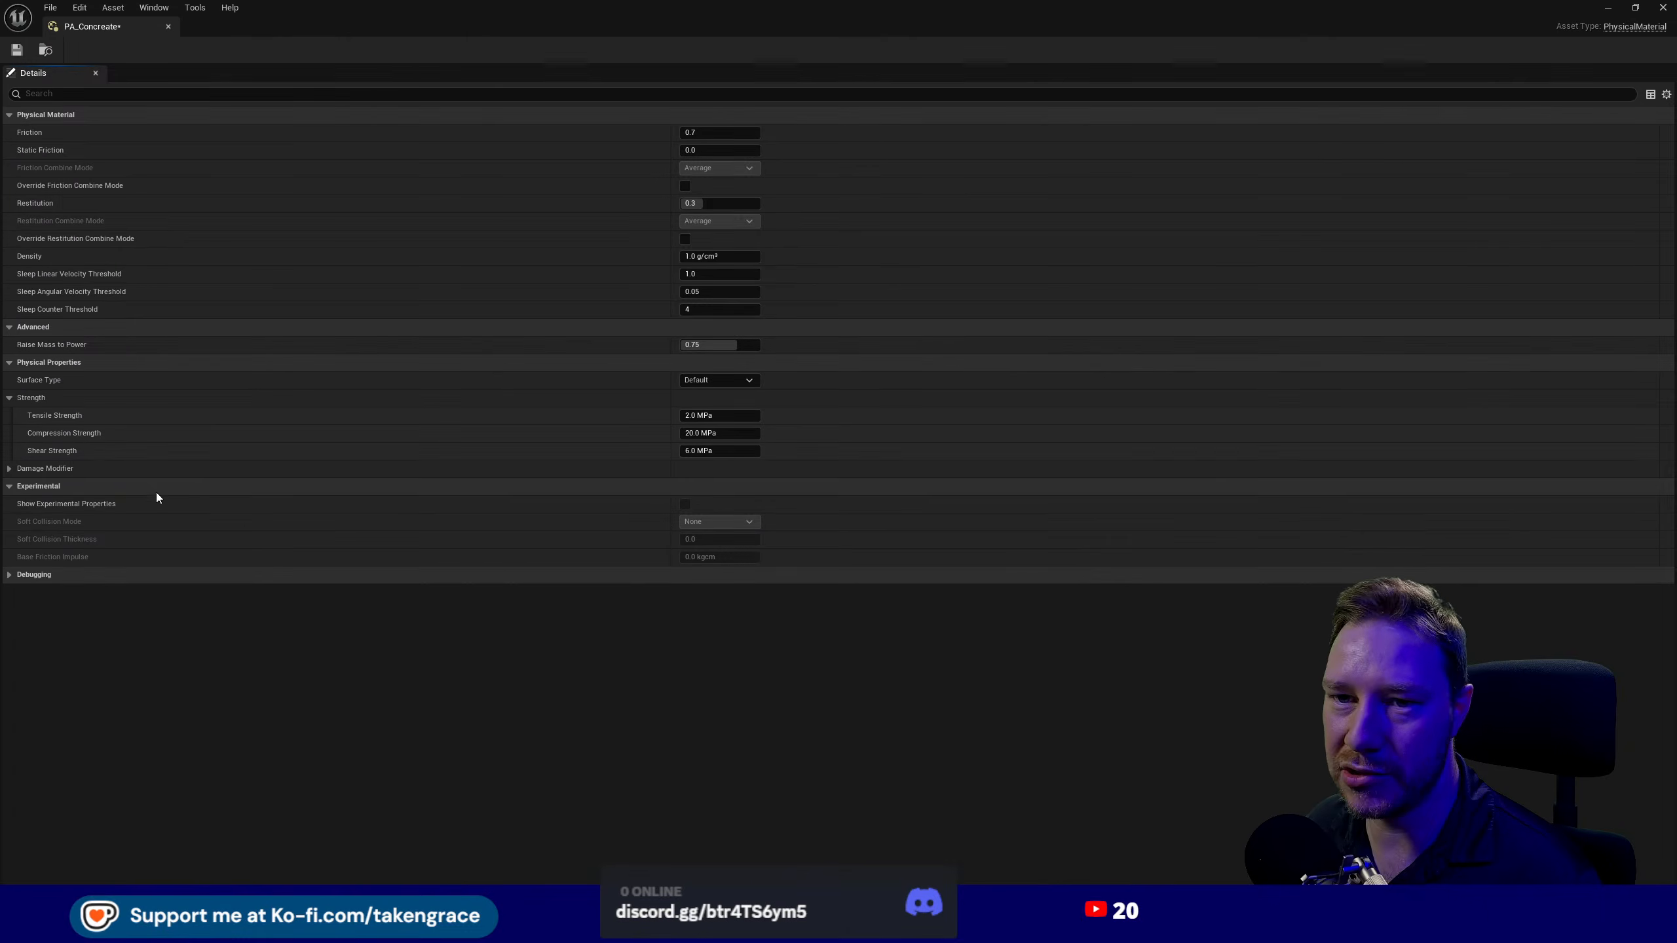
{"action": "left_click", "coordinate": [13, 469]}
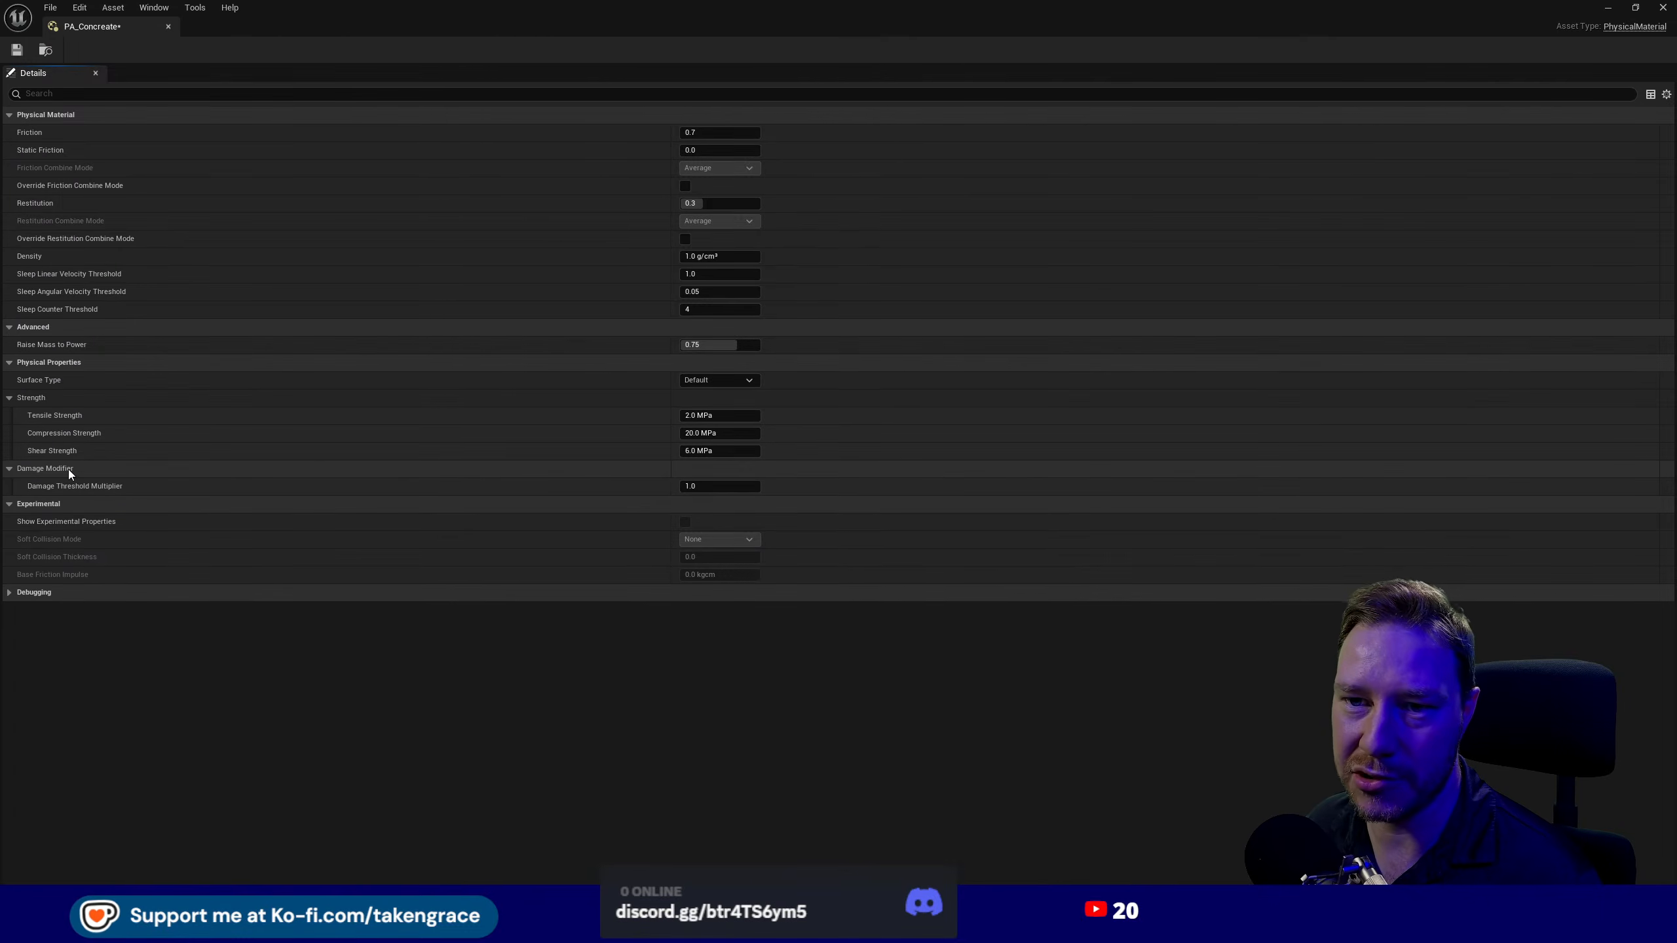
{"action": "left_click", "coordinate": [699, 483]}
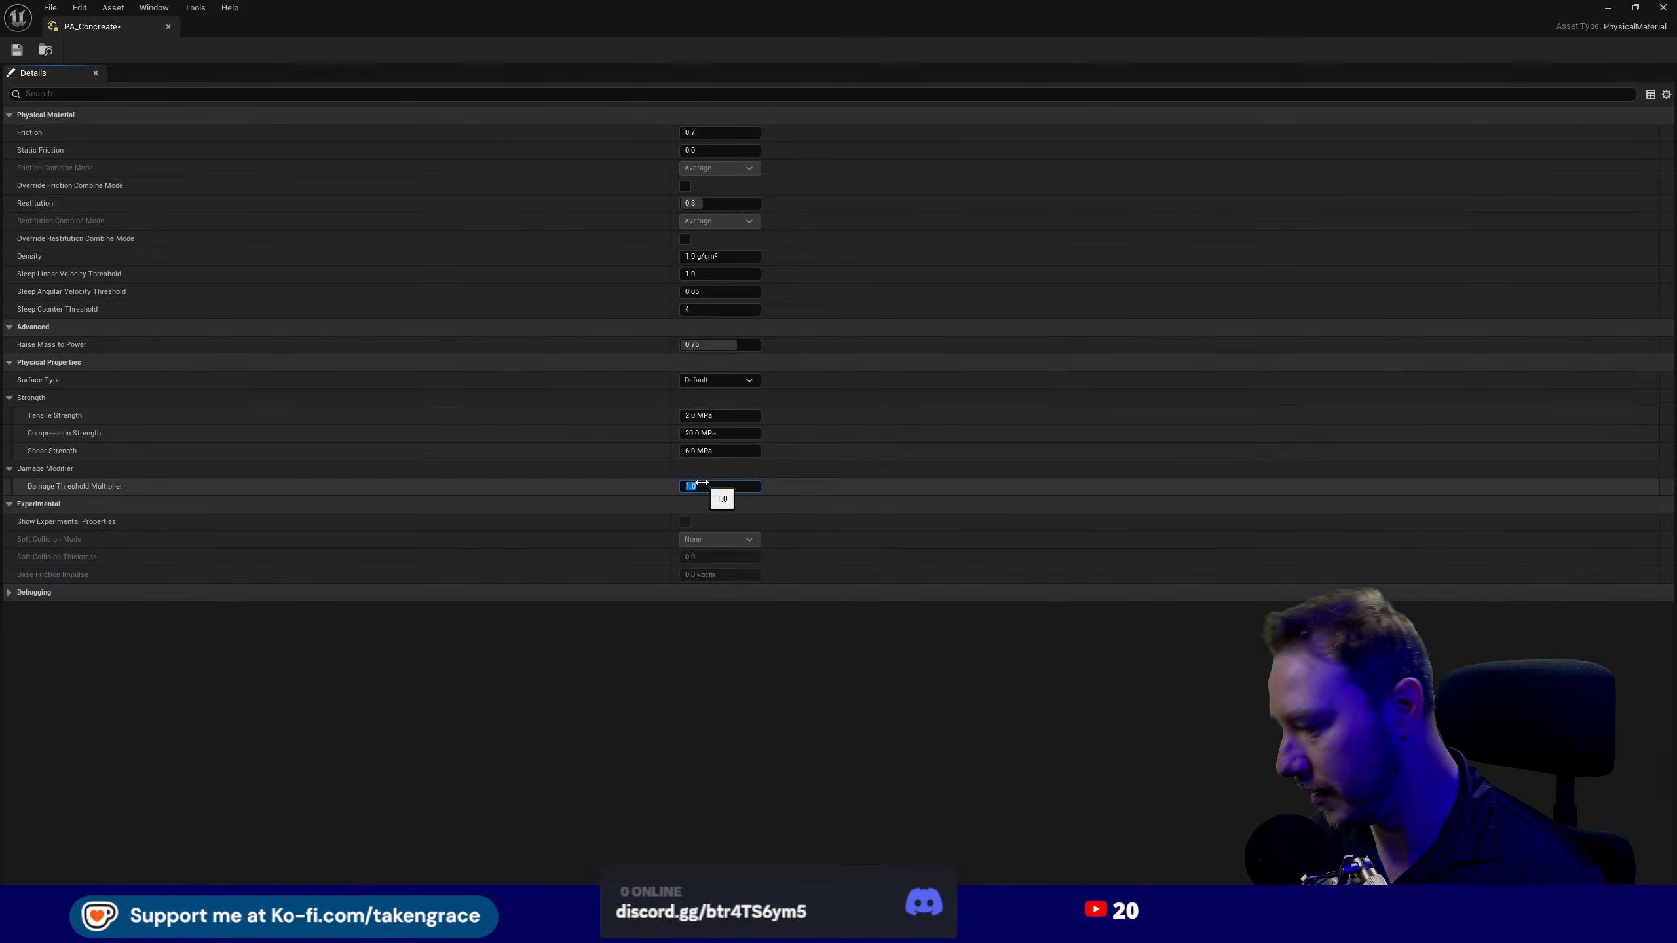
{"action": "type", "text": "0.5"}
{"action": "key", "text": "Return"}
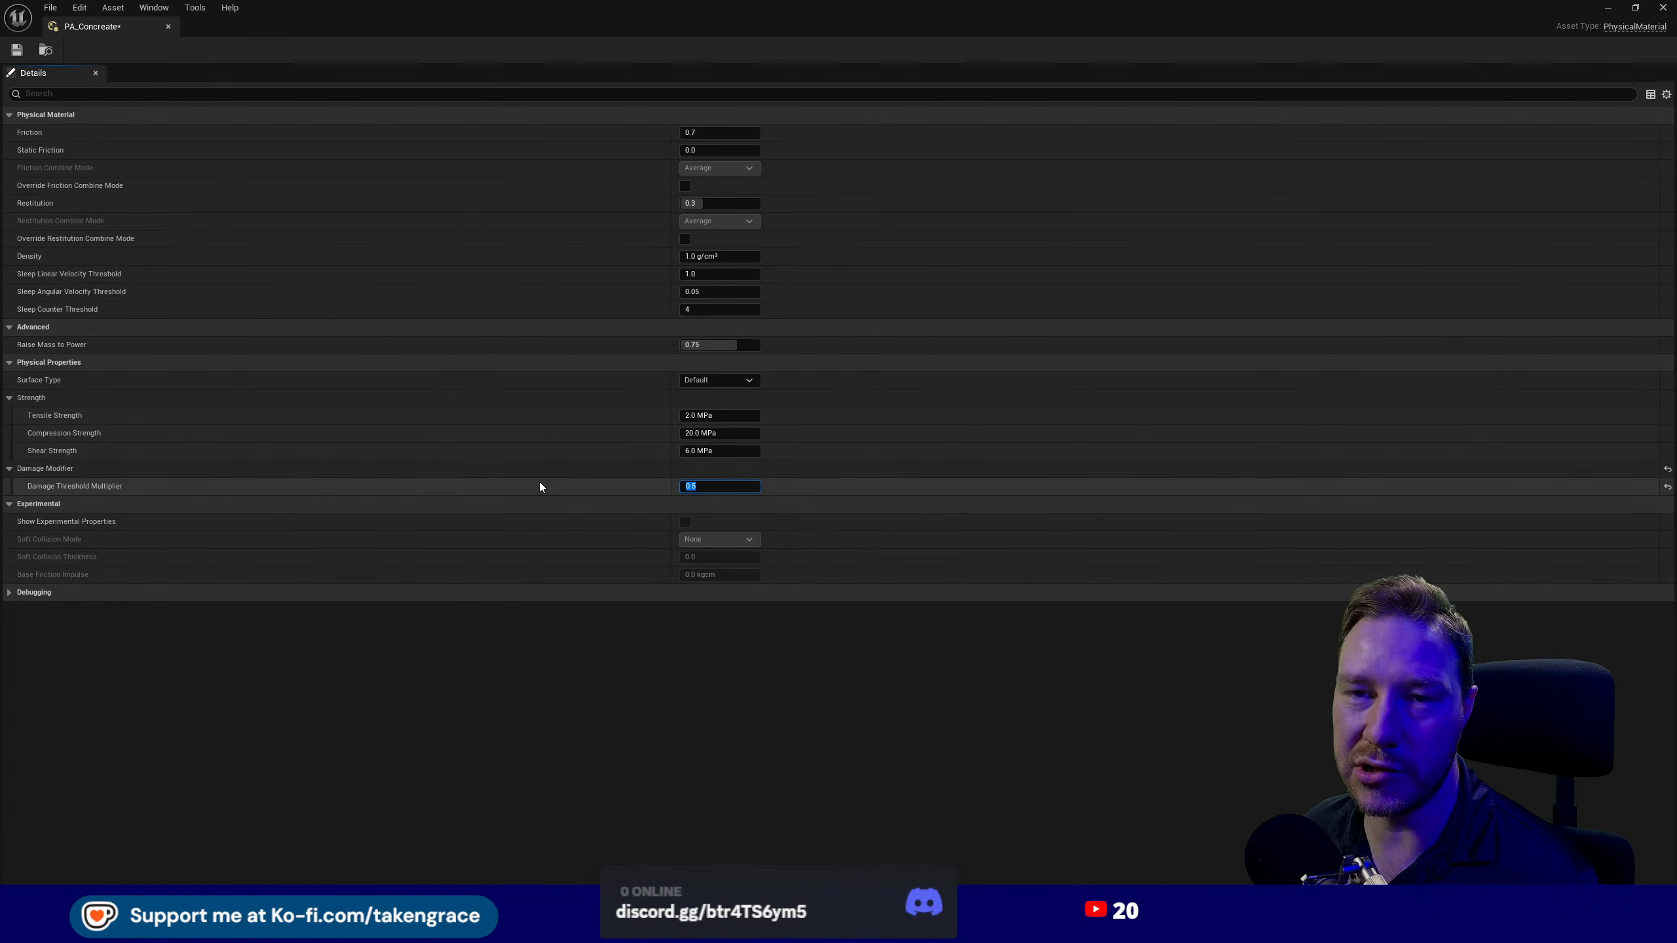
{"action": "key", "text": "BackSpace"}
{"action": "left_click", "coordinate": [508, 490]}
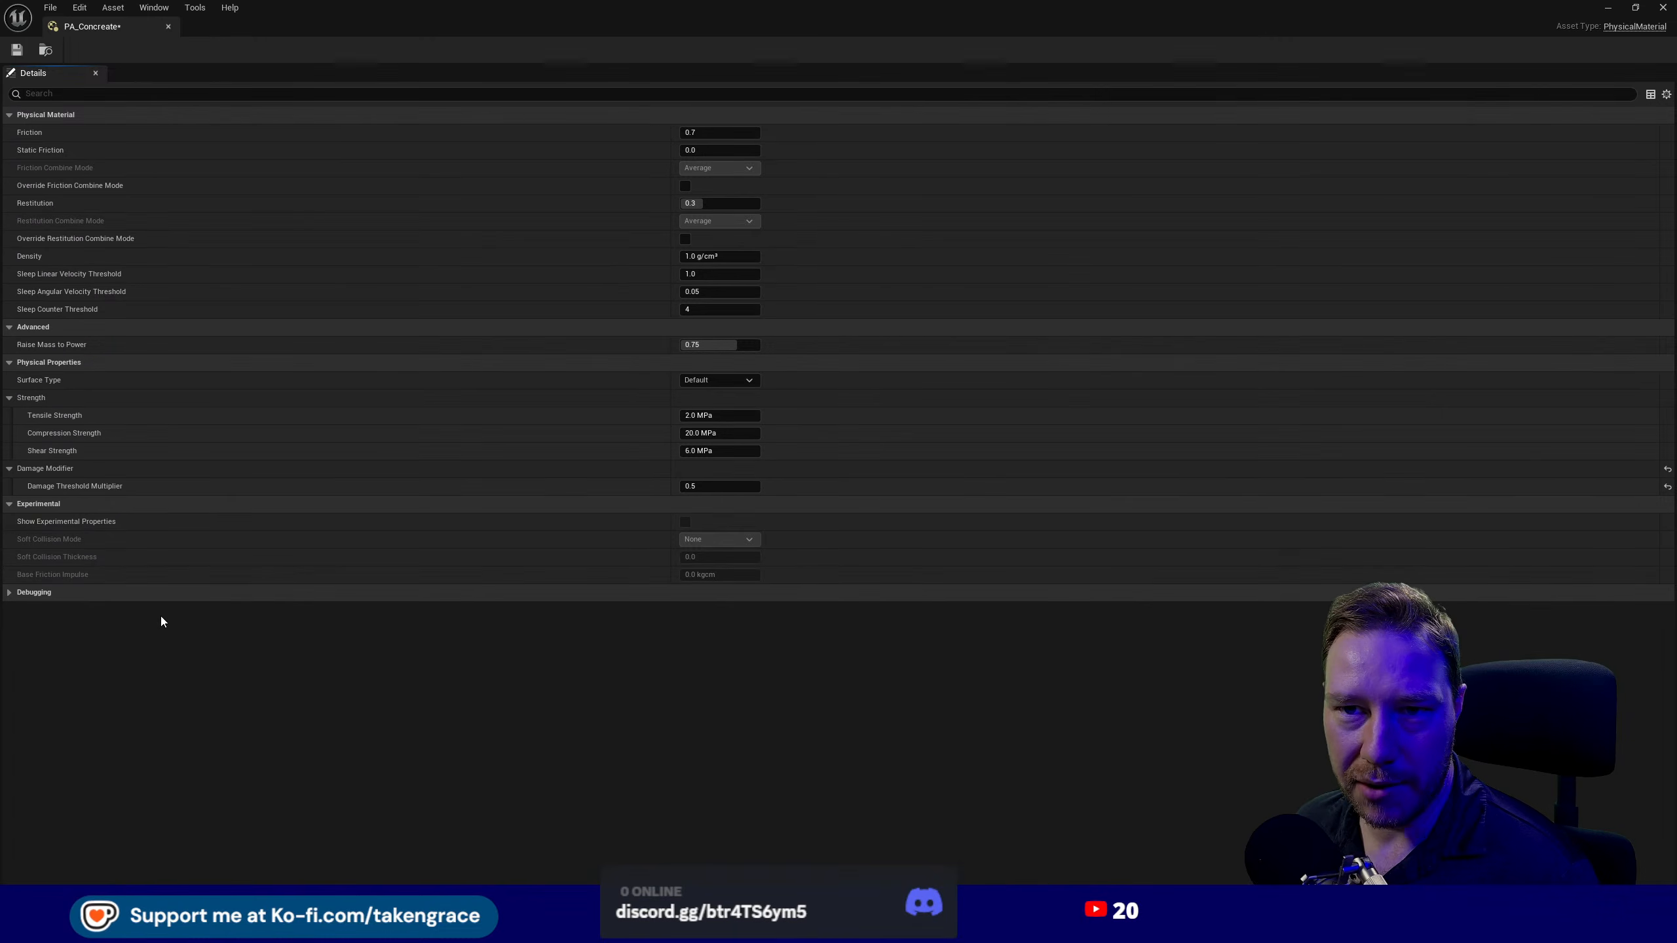
{"action": "right_click", "coordinate": [205, 517]}
{"action": "left_click", "coordinate": [173, 615]}
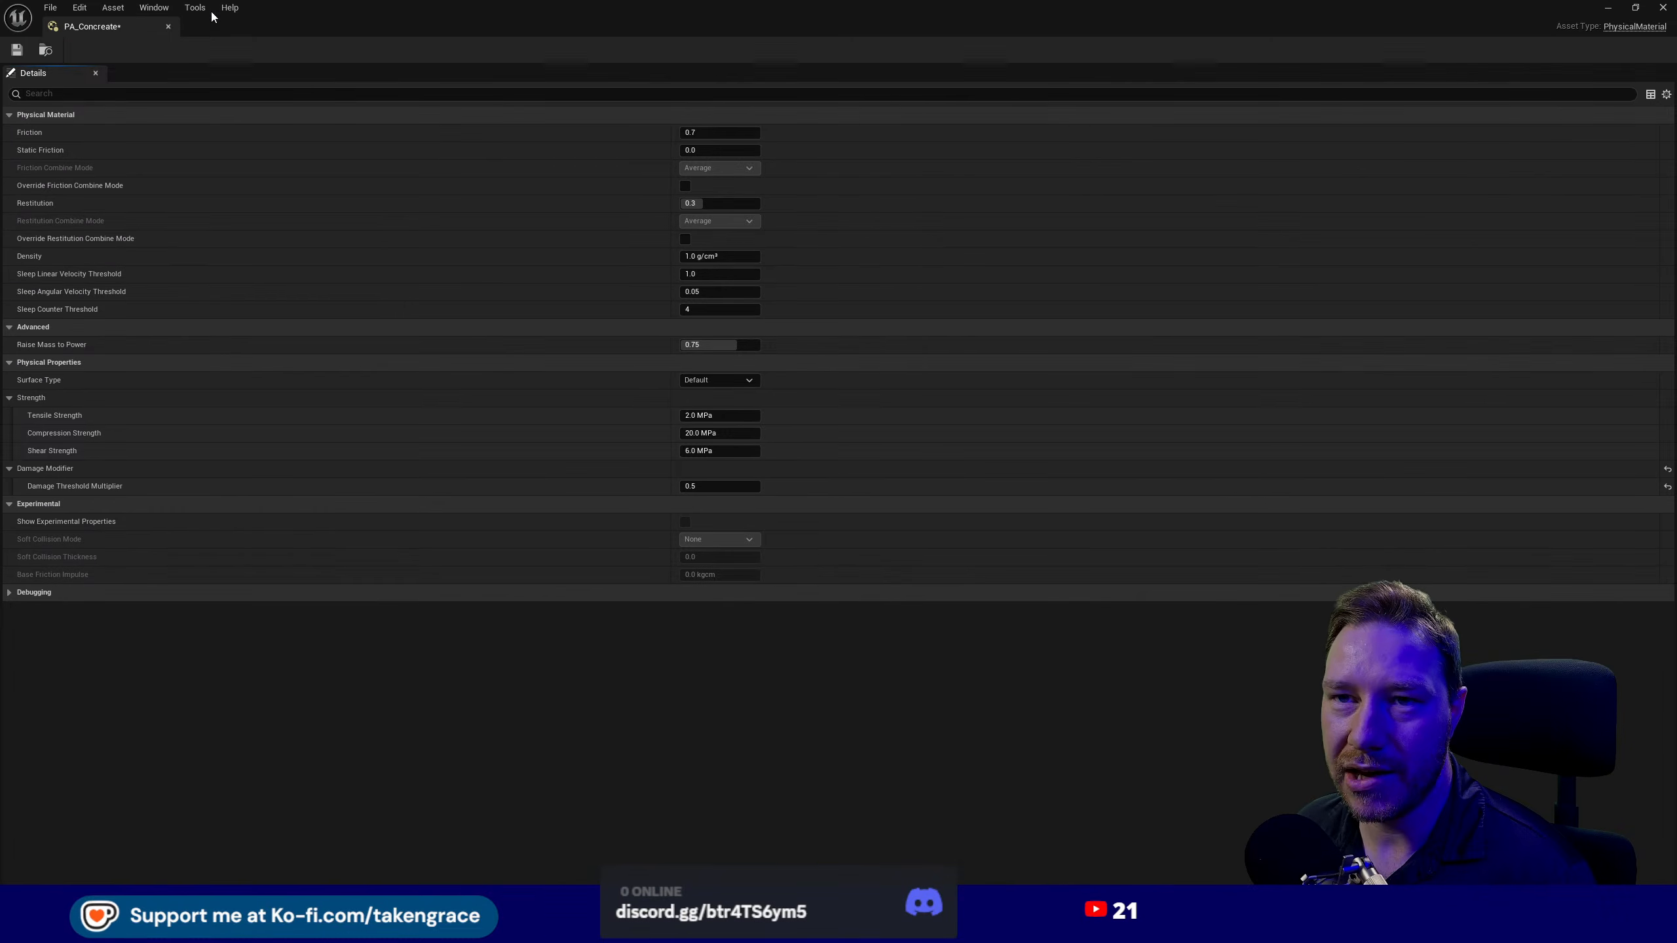
{"action": "left_click", "coordinate": [167, 26]}
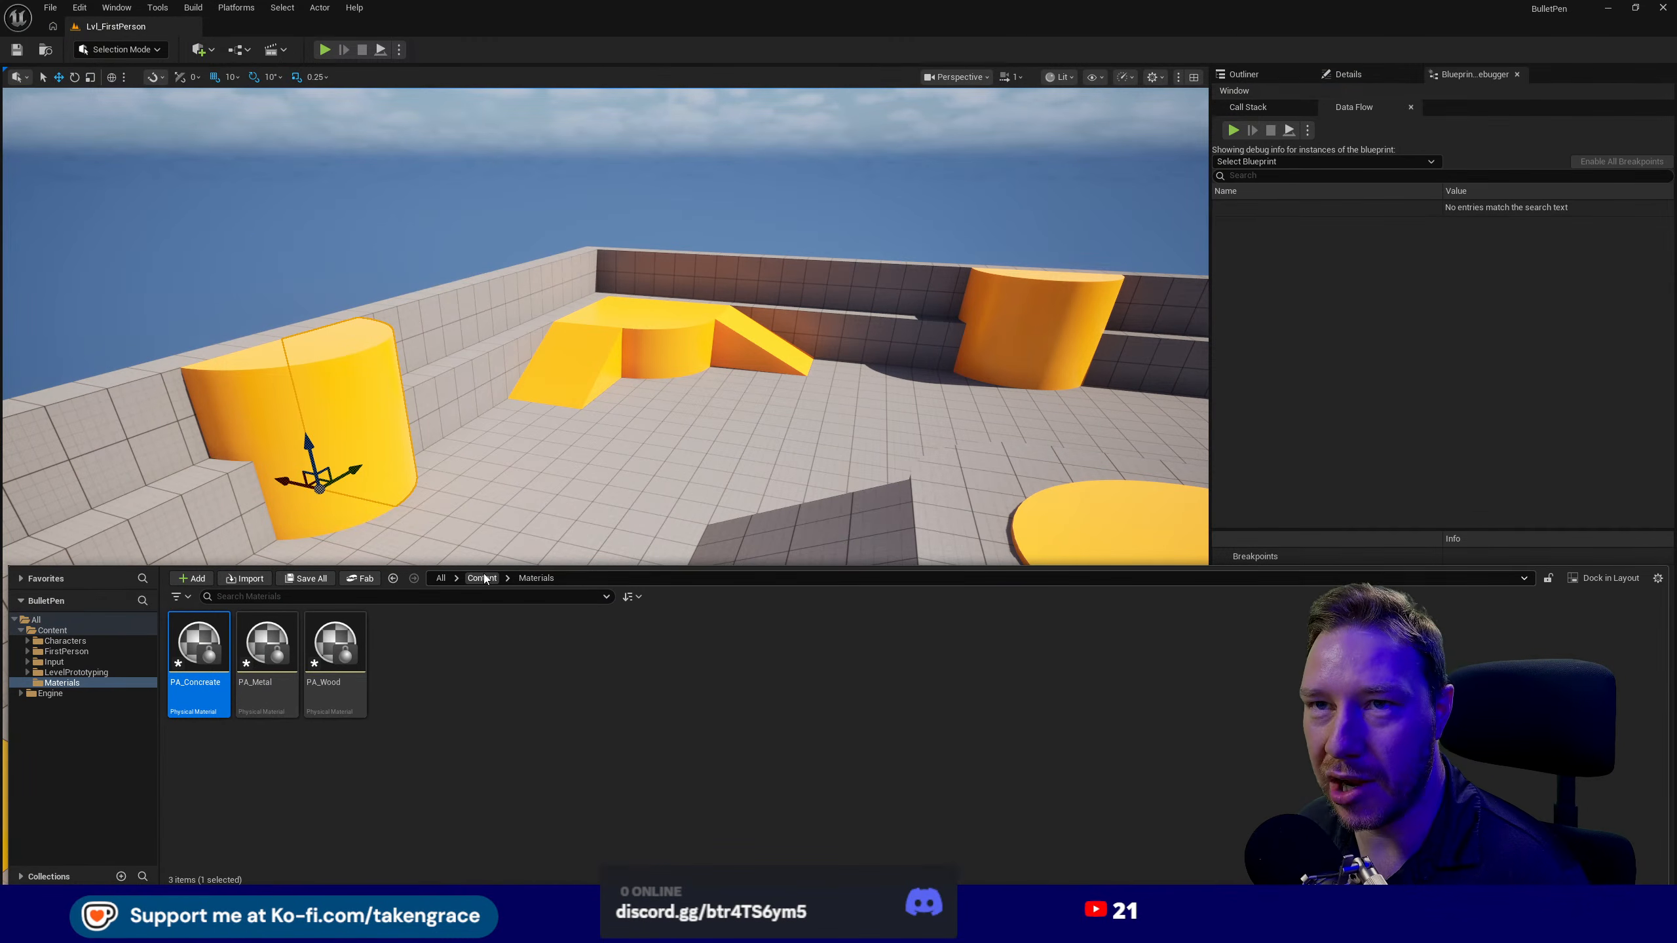
- Open the Project Settings and search them for "physic"
{"action": "left_click", "coordinate": [80, 7]}
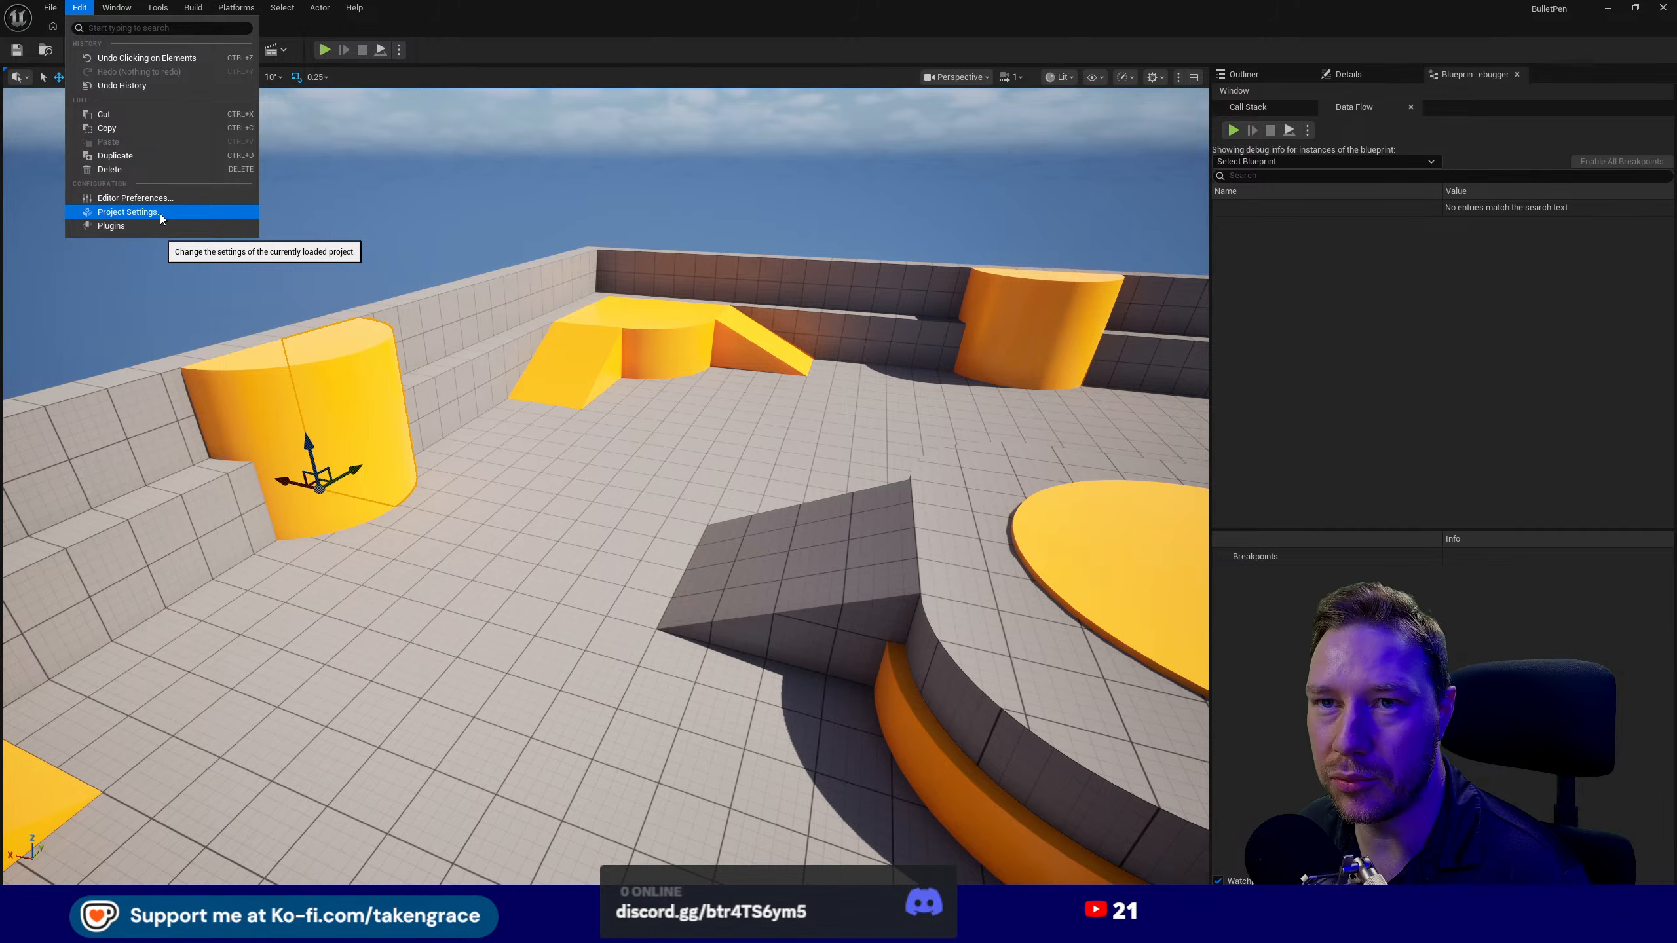
{"action": "left_click", "coordinate": [160, 213]}
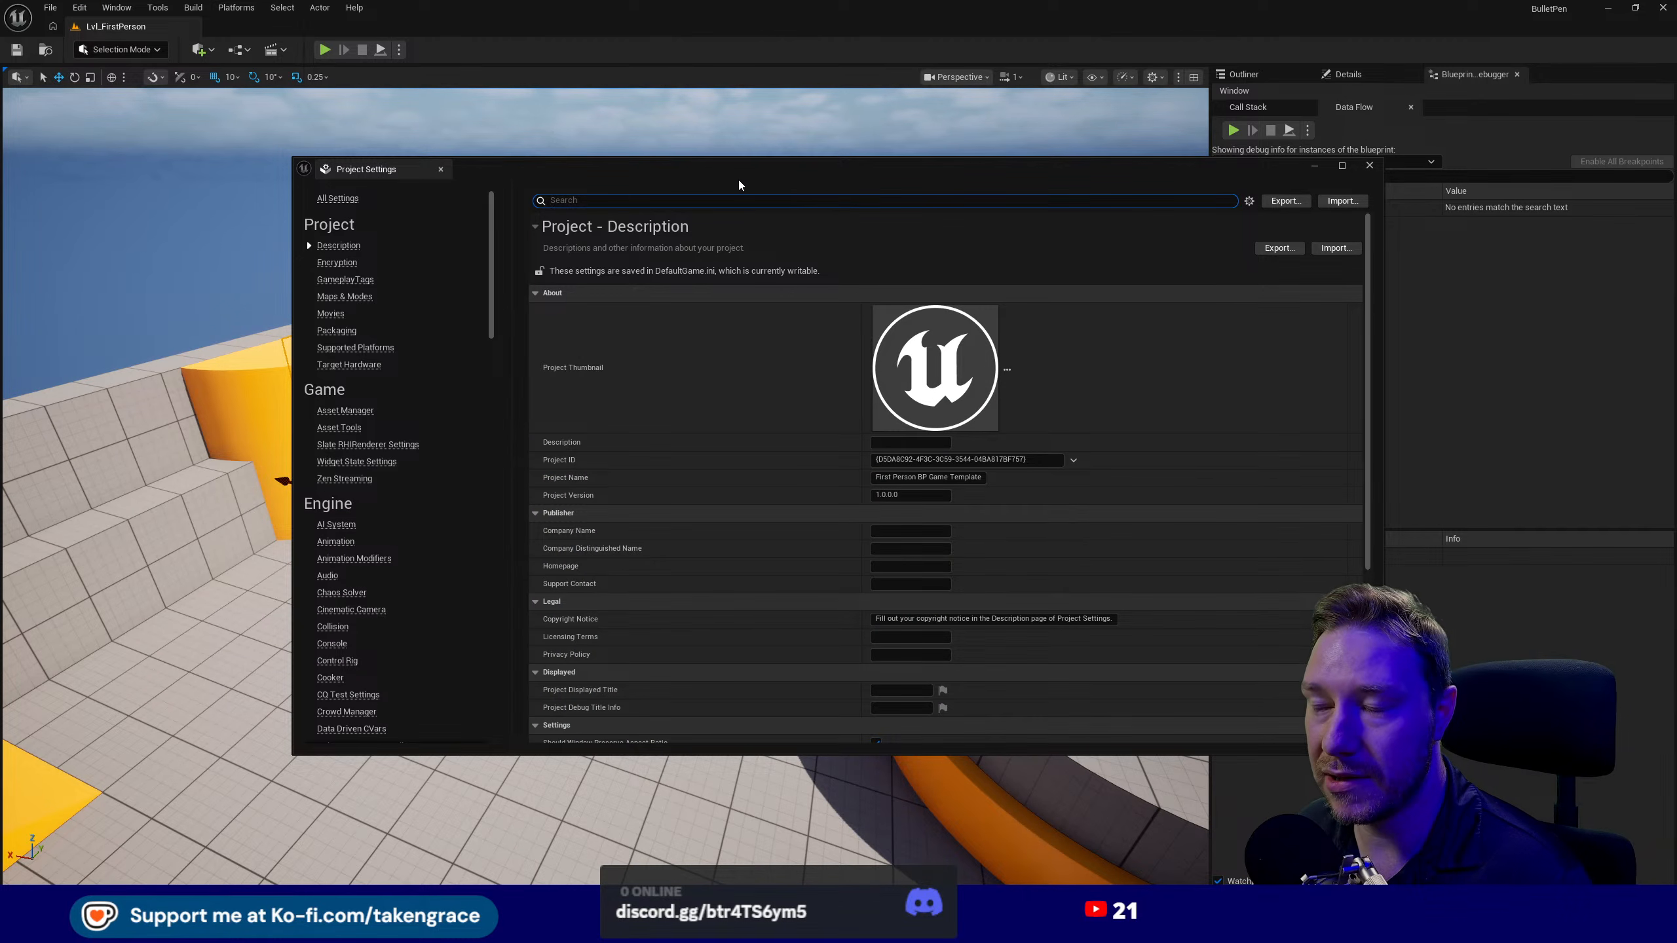
{"action": "type", "text": "physic"}
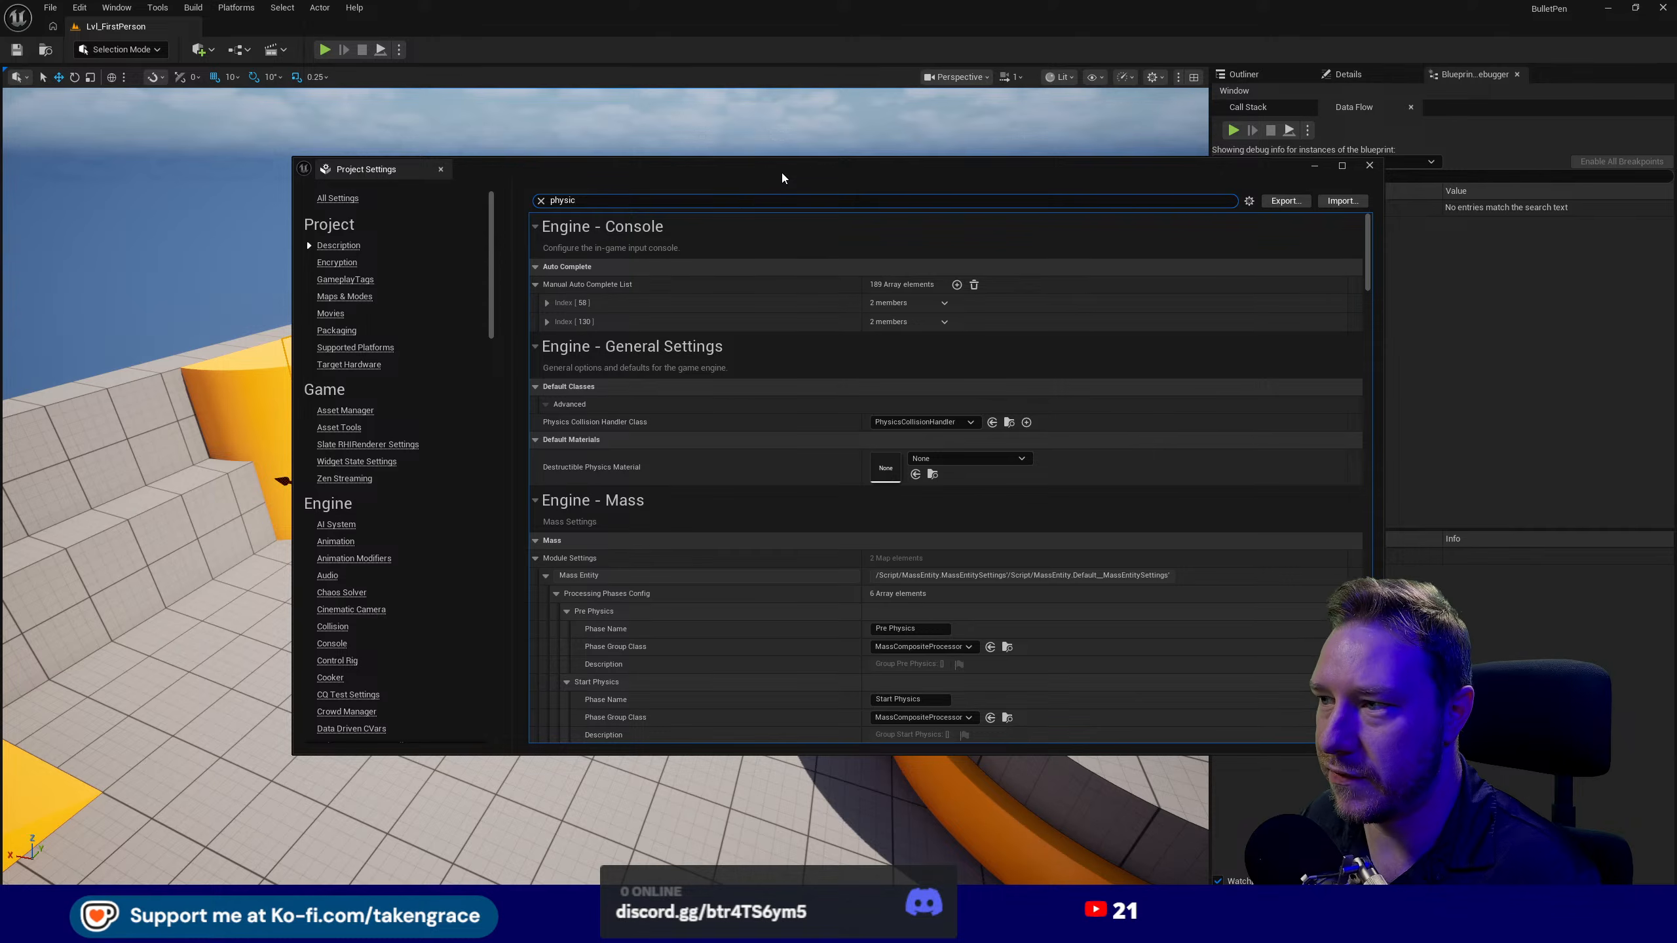
- Search the project settings for "materials" and collapse the Fab Megascans, General Settings, Interchange, Landscape and Rendering sections while looking for surface options
{"action": "key", "text": "ctrl+a"}
{"action": "type", "text": "materi"}
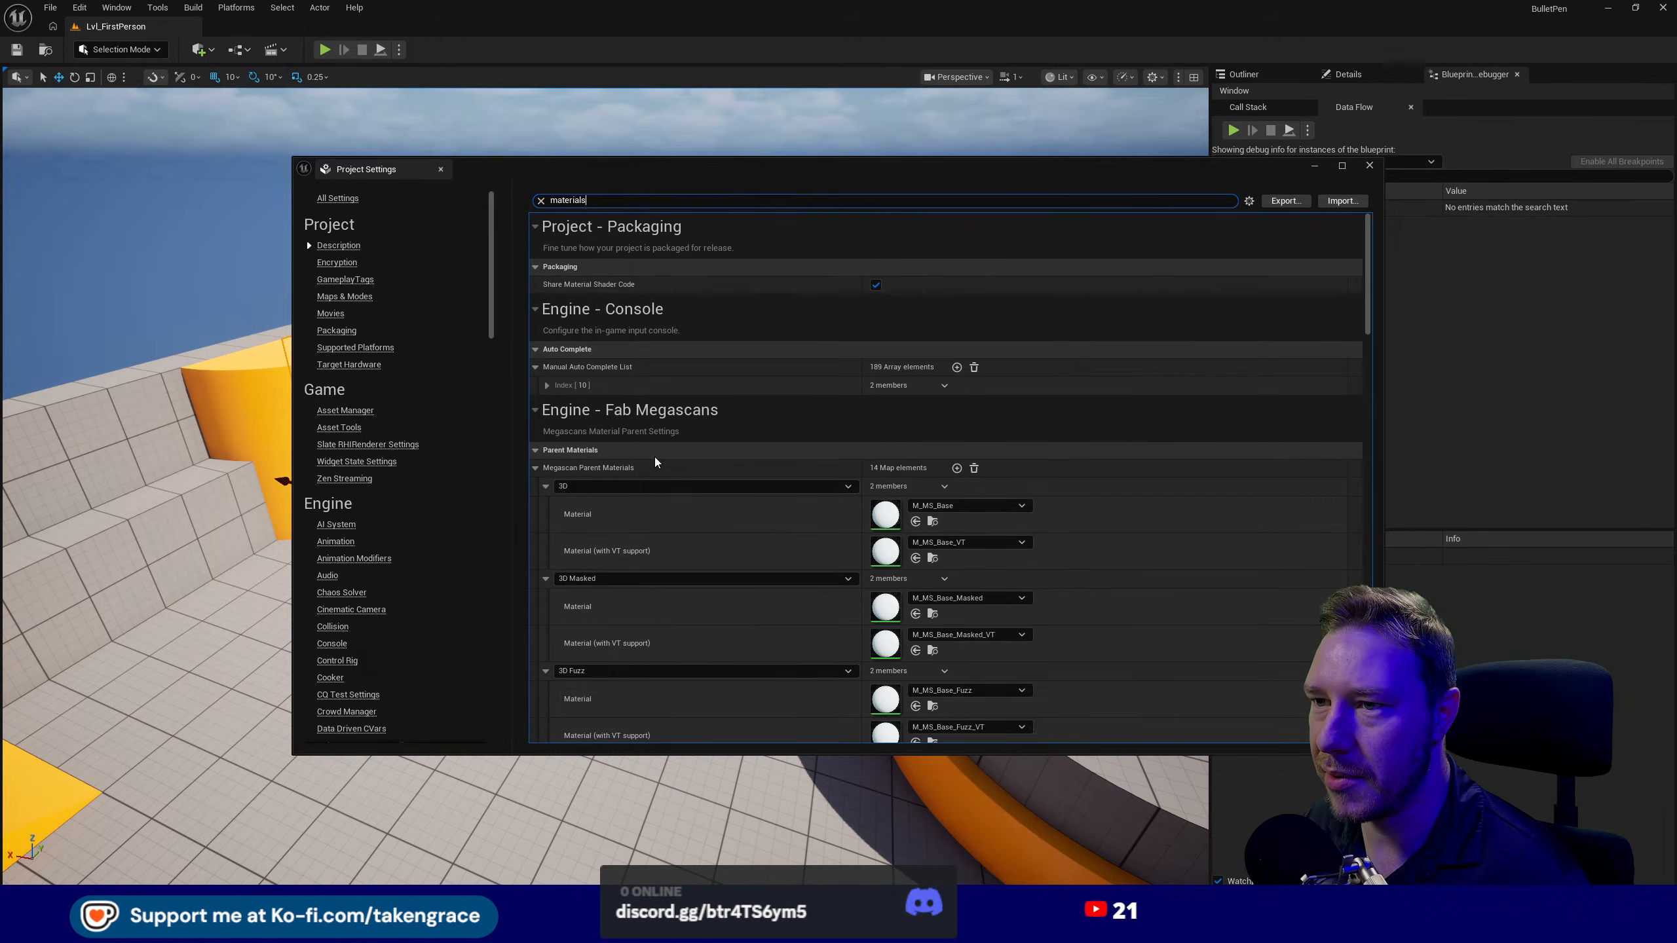
{"action": "scroll", "coordinate": [551, 368], "scroll_direction": "down", "scroll_amount": 2}
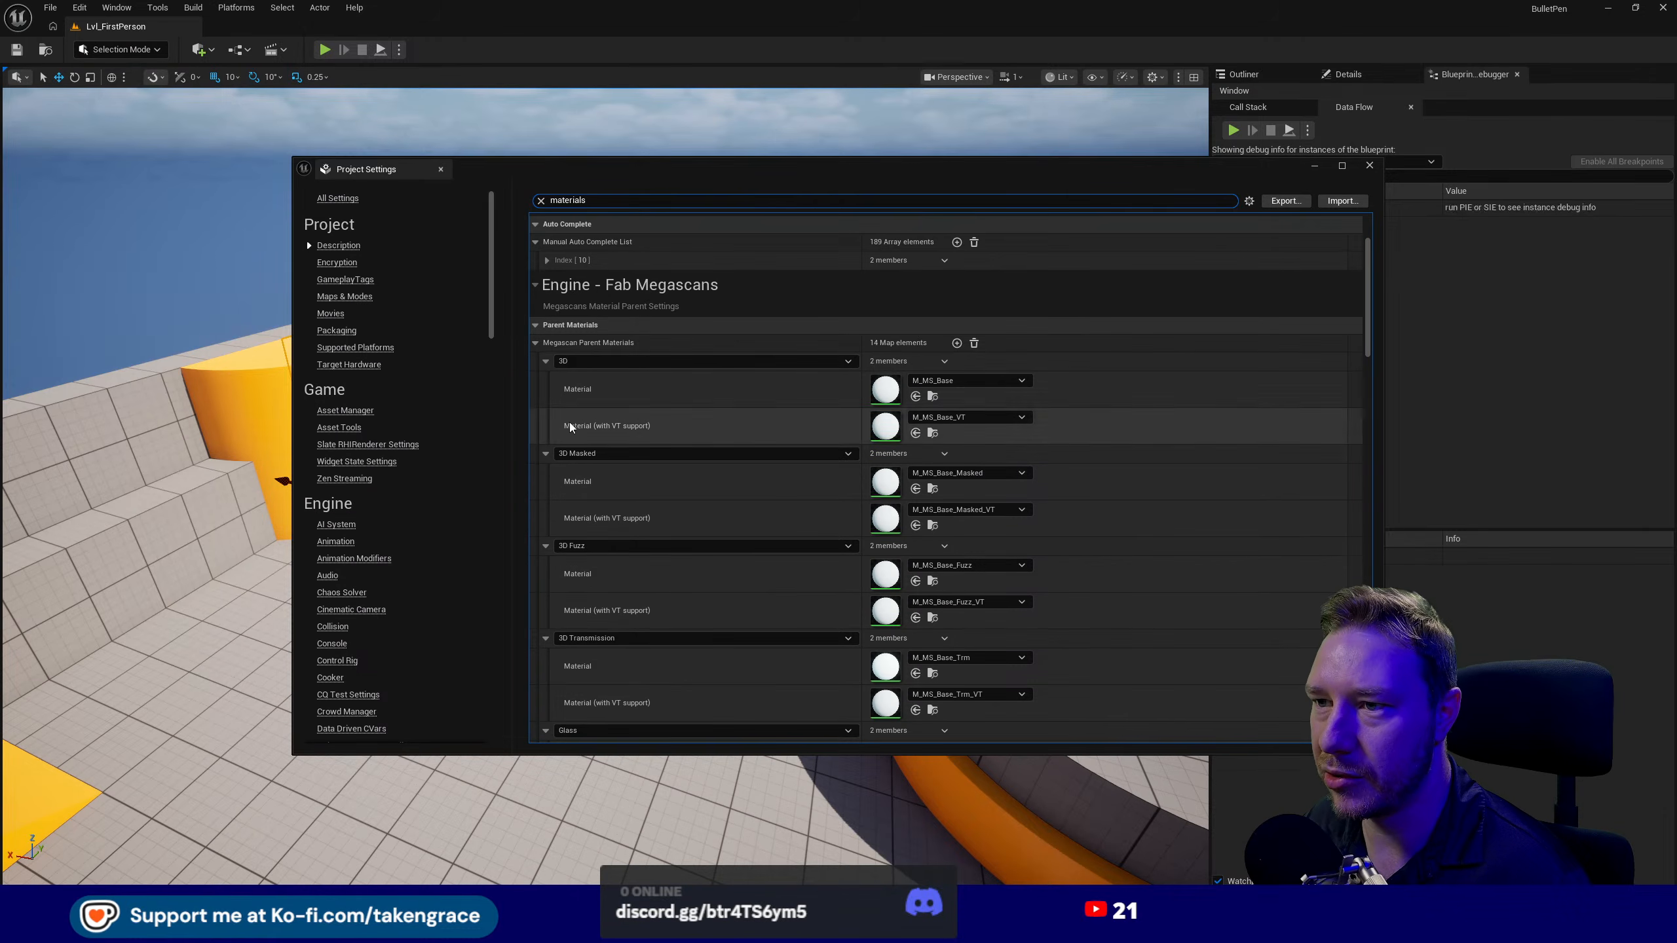
{"action": "left_click", "coordinate": [536, 286]}
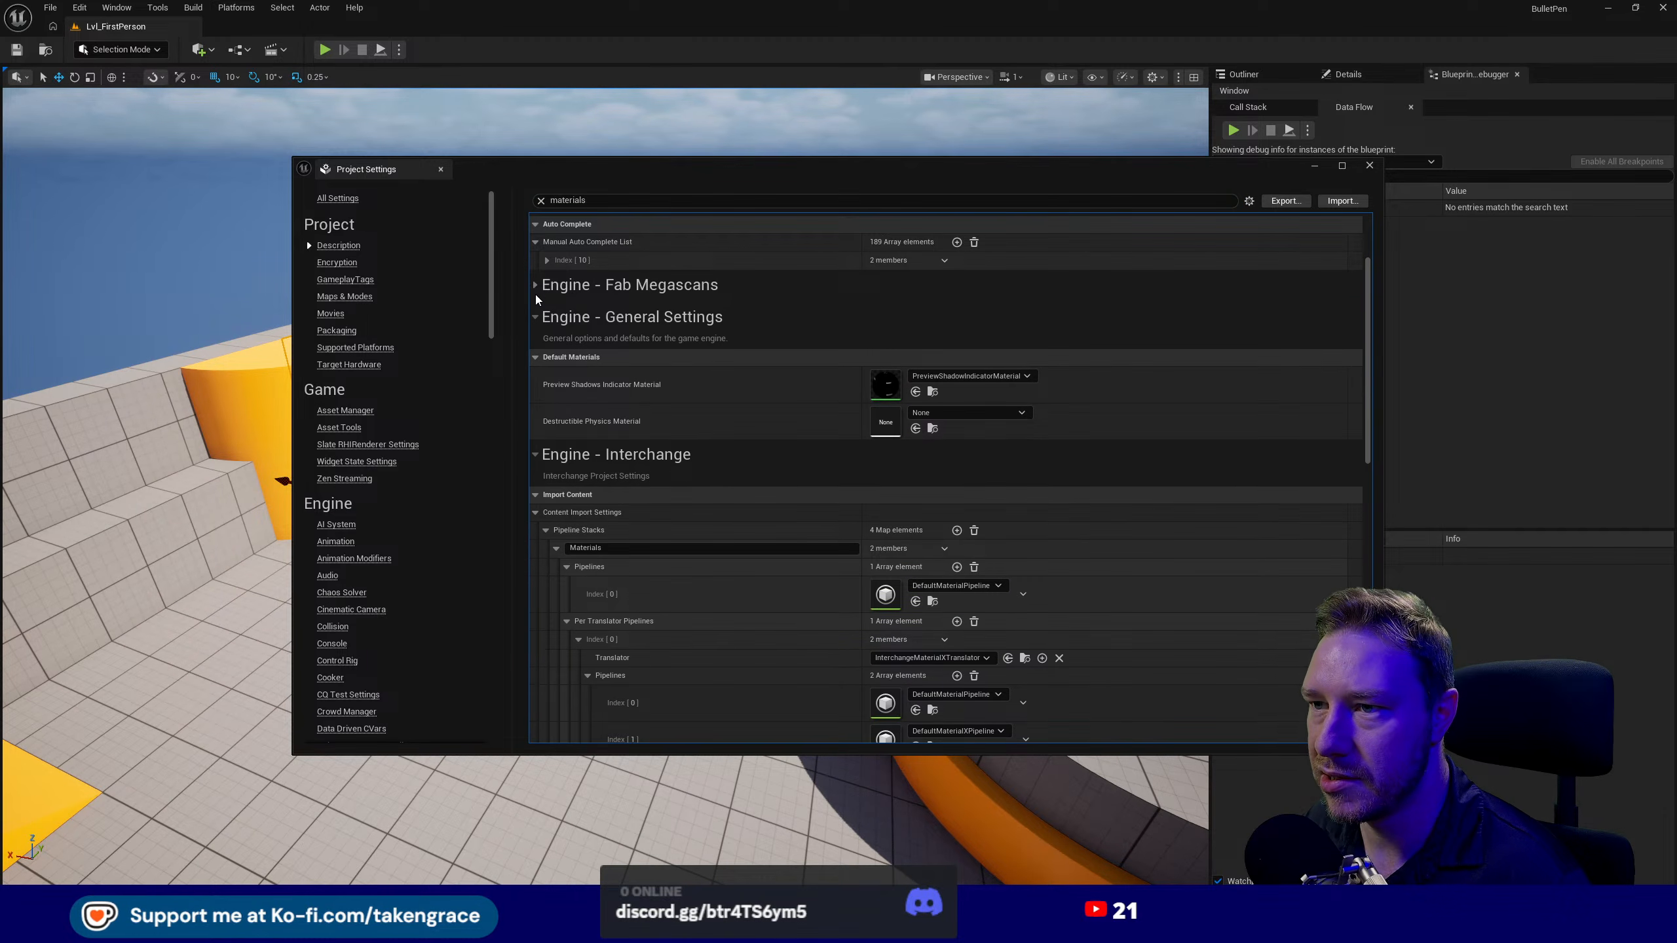
{"action": "left_click", "coordinate": [534, 318]}
{"action": "left_click", "coordinate": [535, 350]}
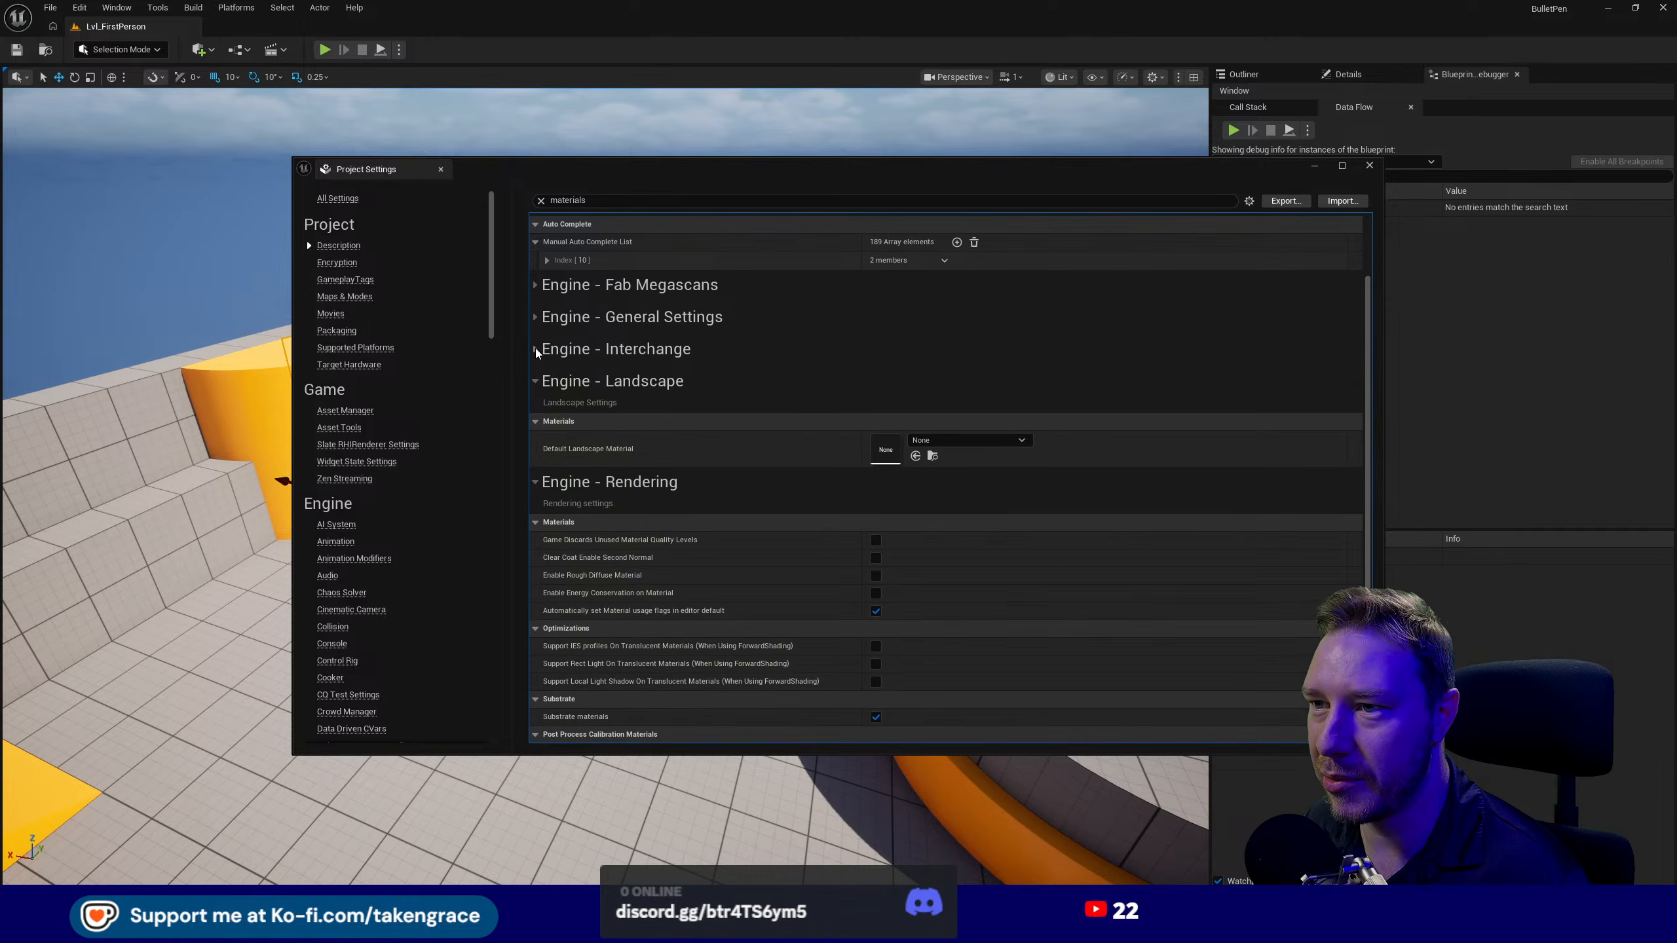
{"action": "left_click", "coordinate": [535, 381]}
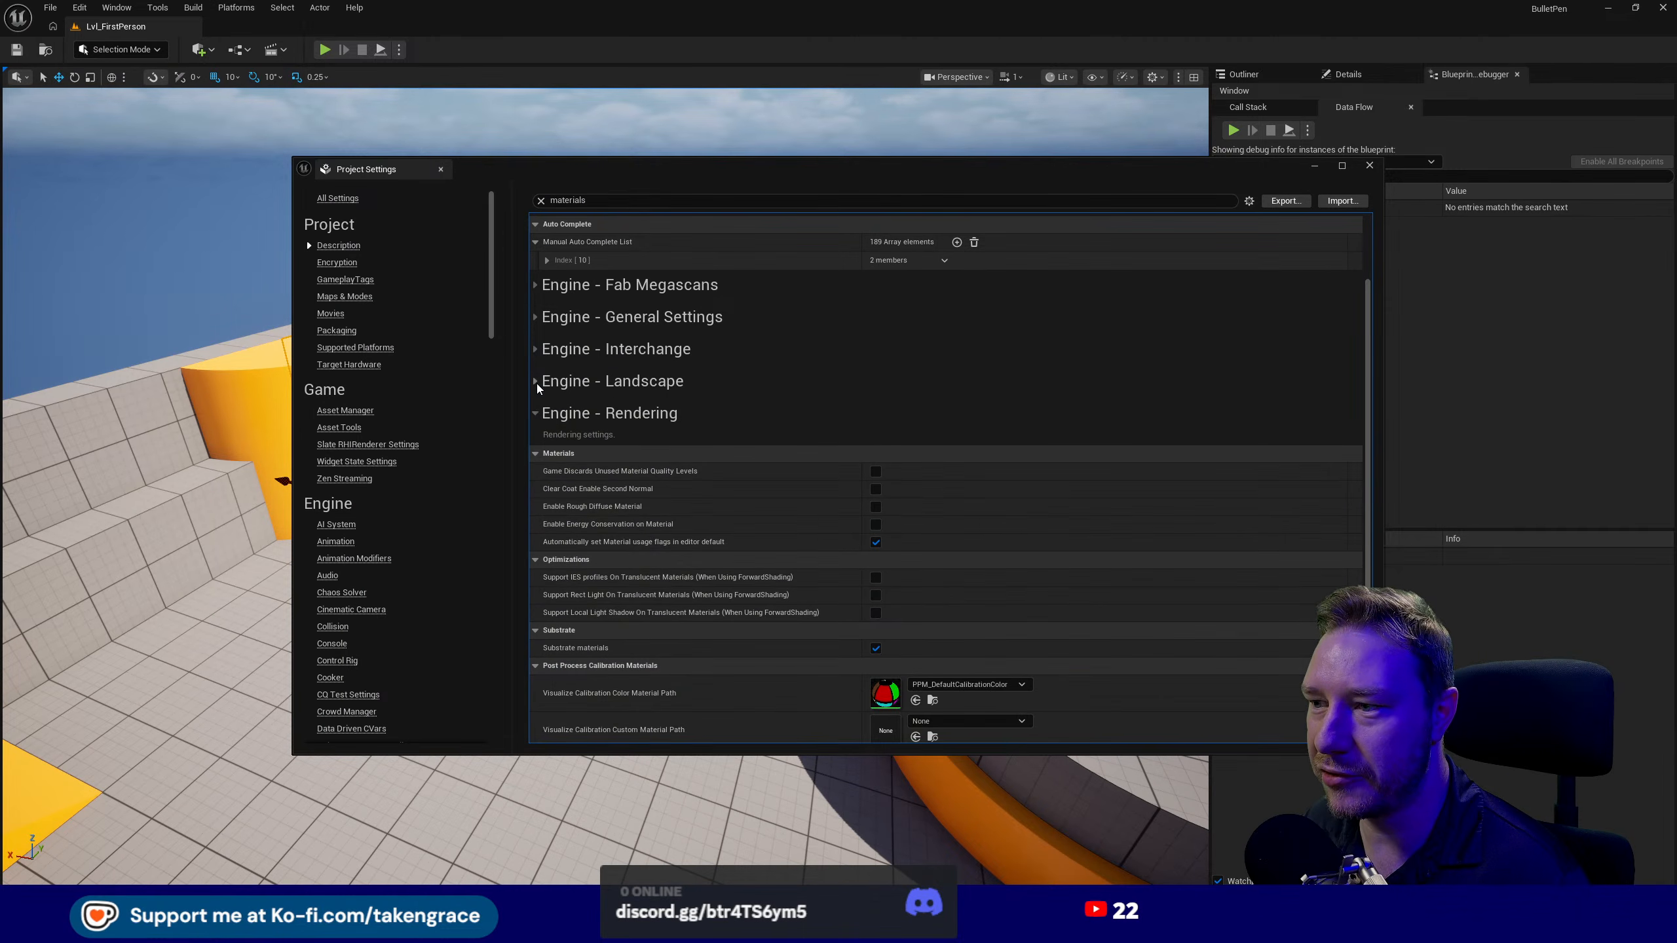
{"action": "left_click", "coordinate": [535, 413]}
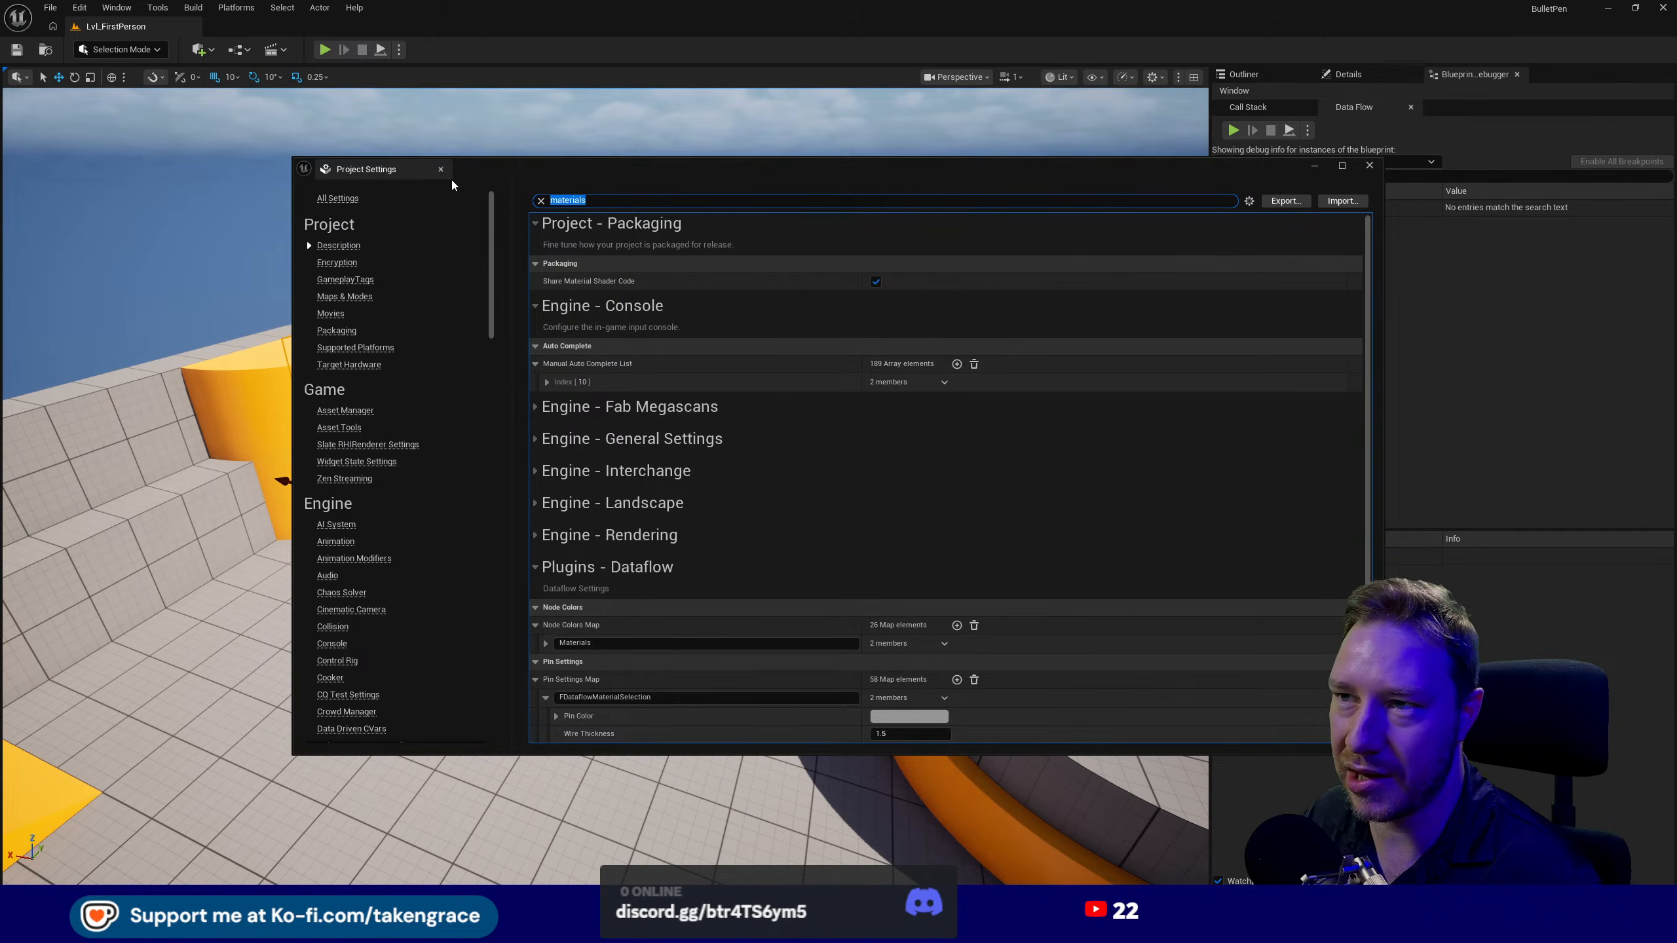
- Search the project settings for "surface type"
{"action": "key", "text": "ctrl+a"}
{"action": "key", "text": "BackSpace"}
{"action": "type", "text": "surface"}
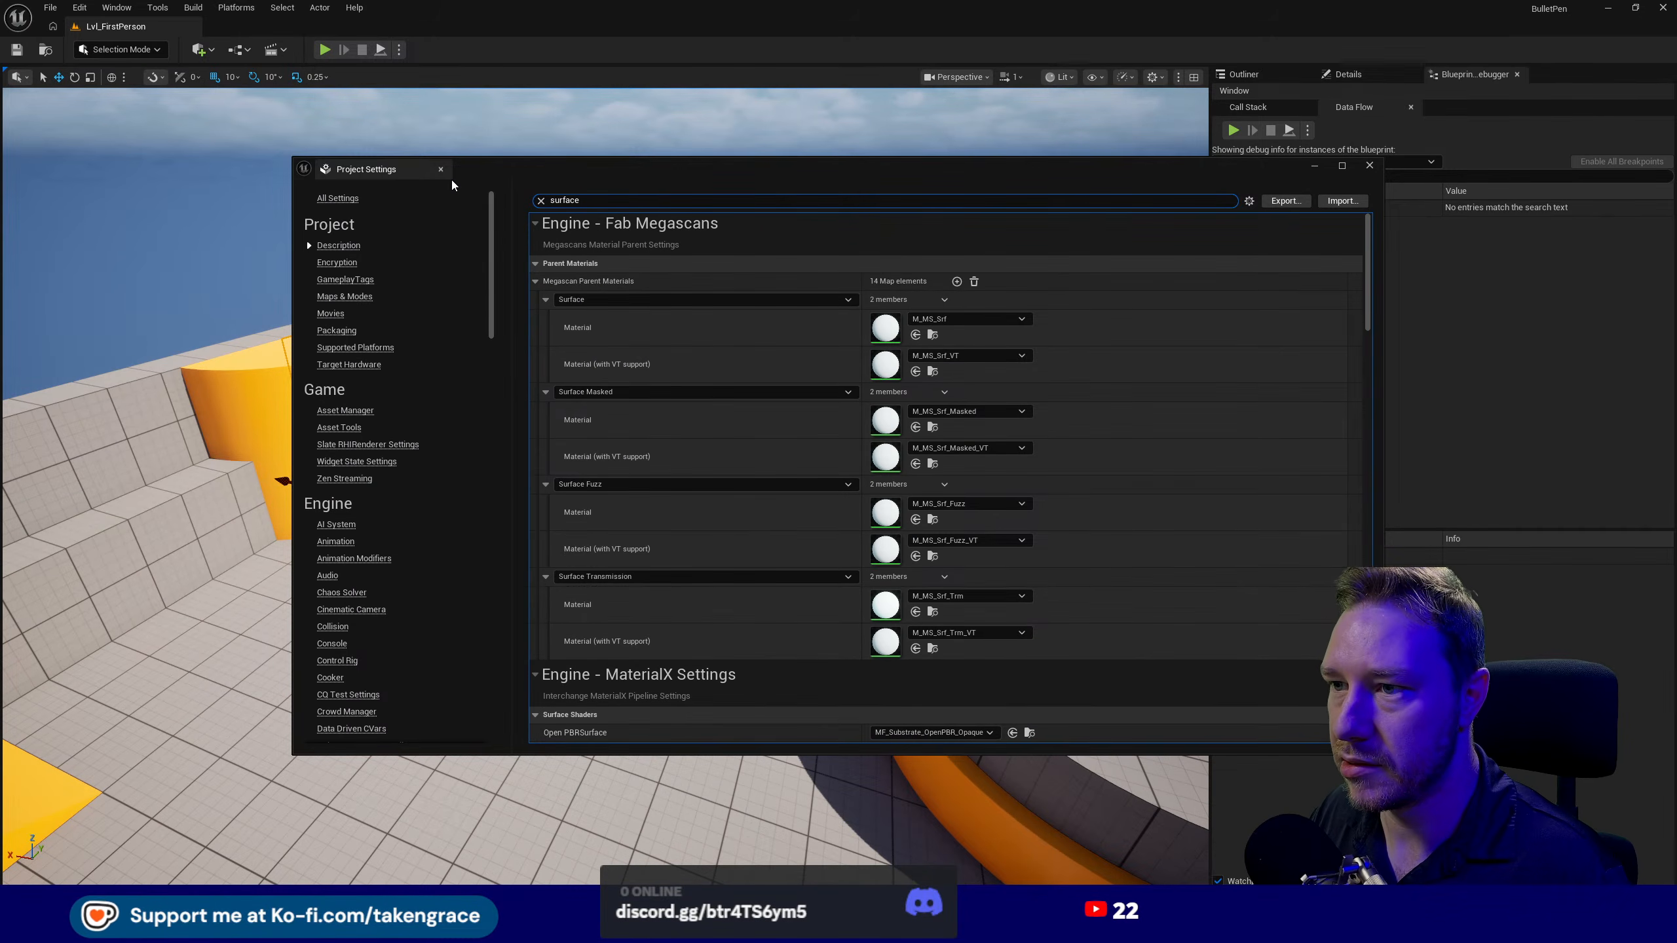
{"action": "type", "text": " ty"}
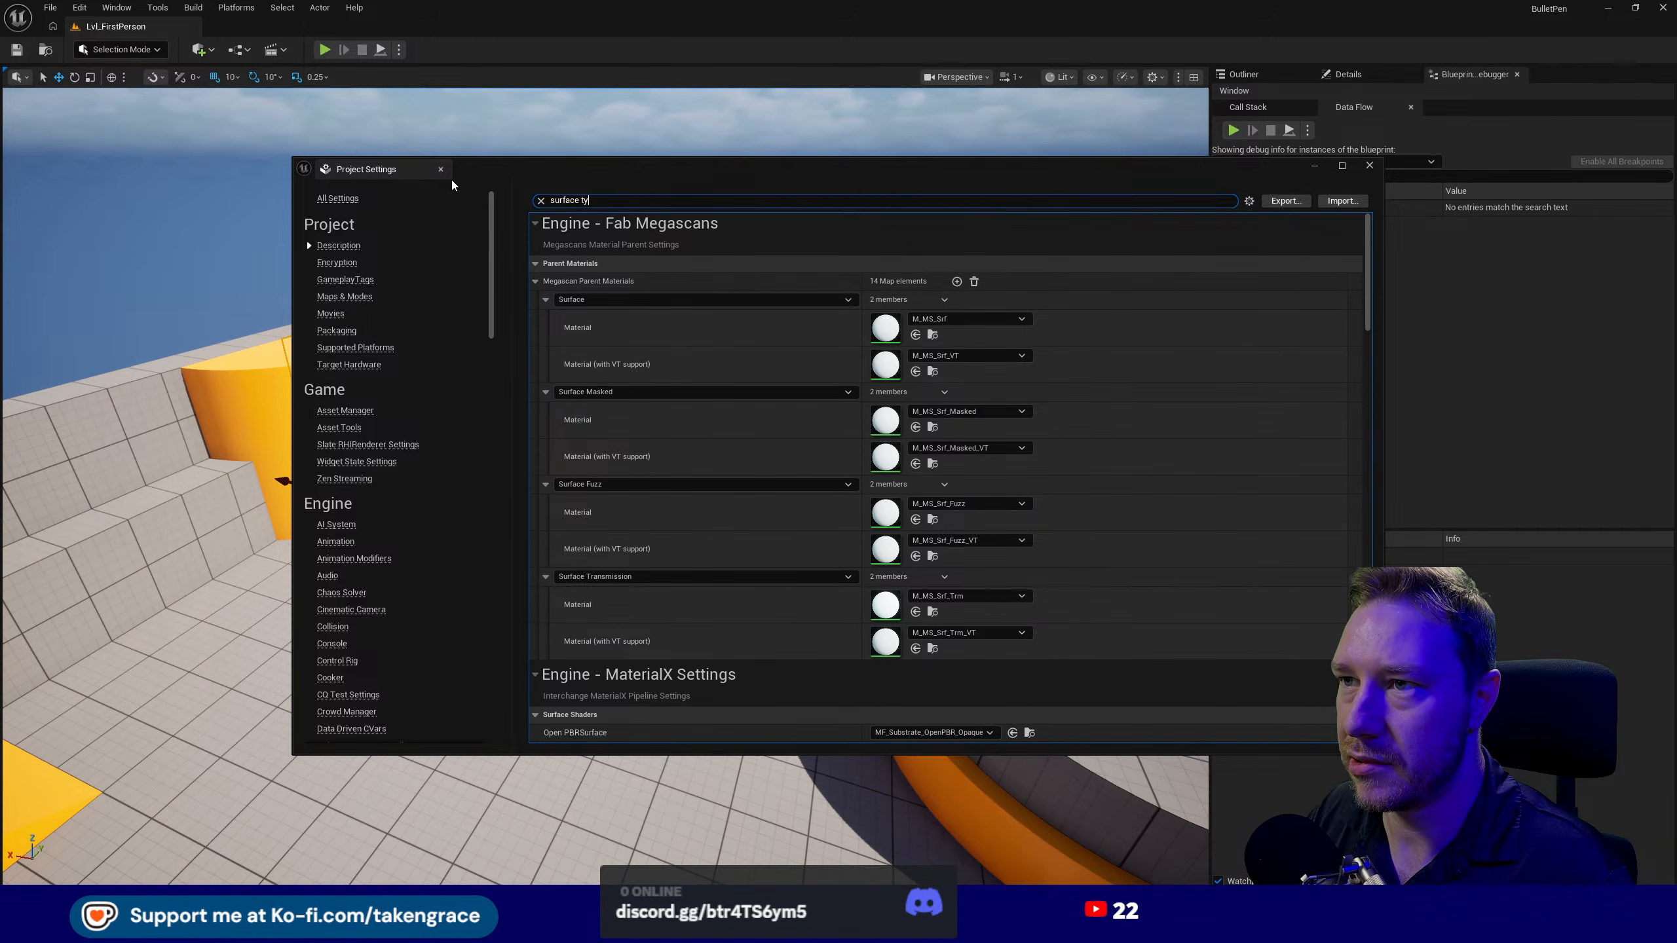
{"action": "type", "text": "pe"}
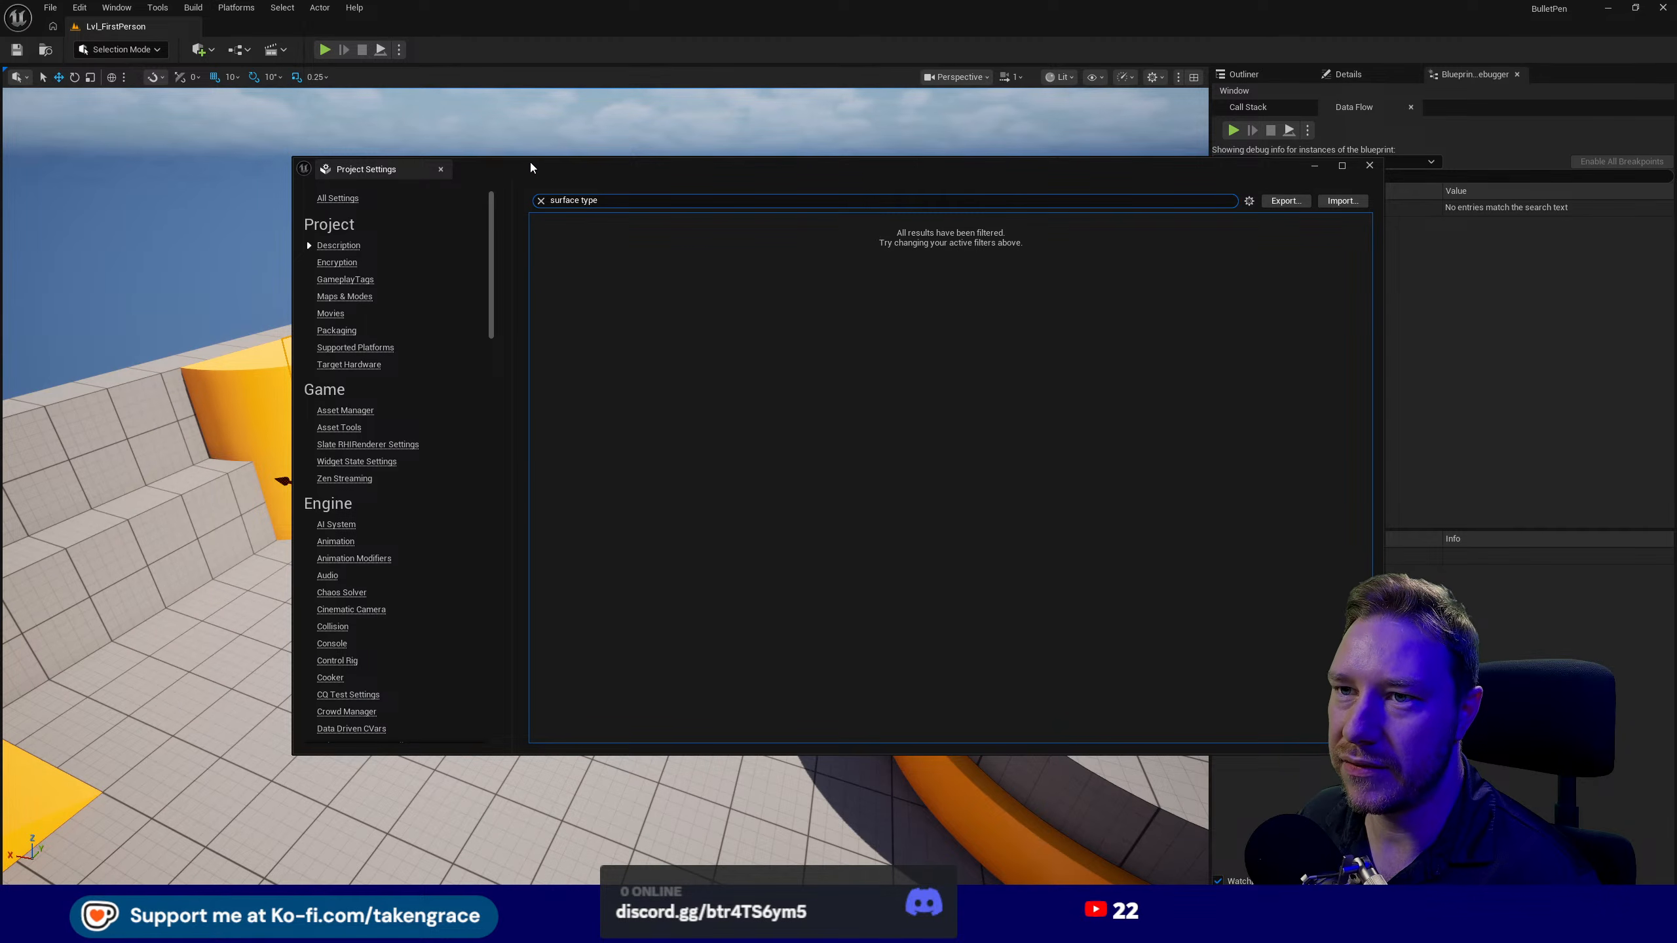
- Show all project settings and search across them for "surface t"
{"action": "left_click", "coordinate": [338, 199]}
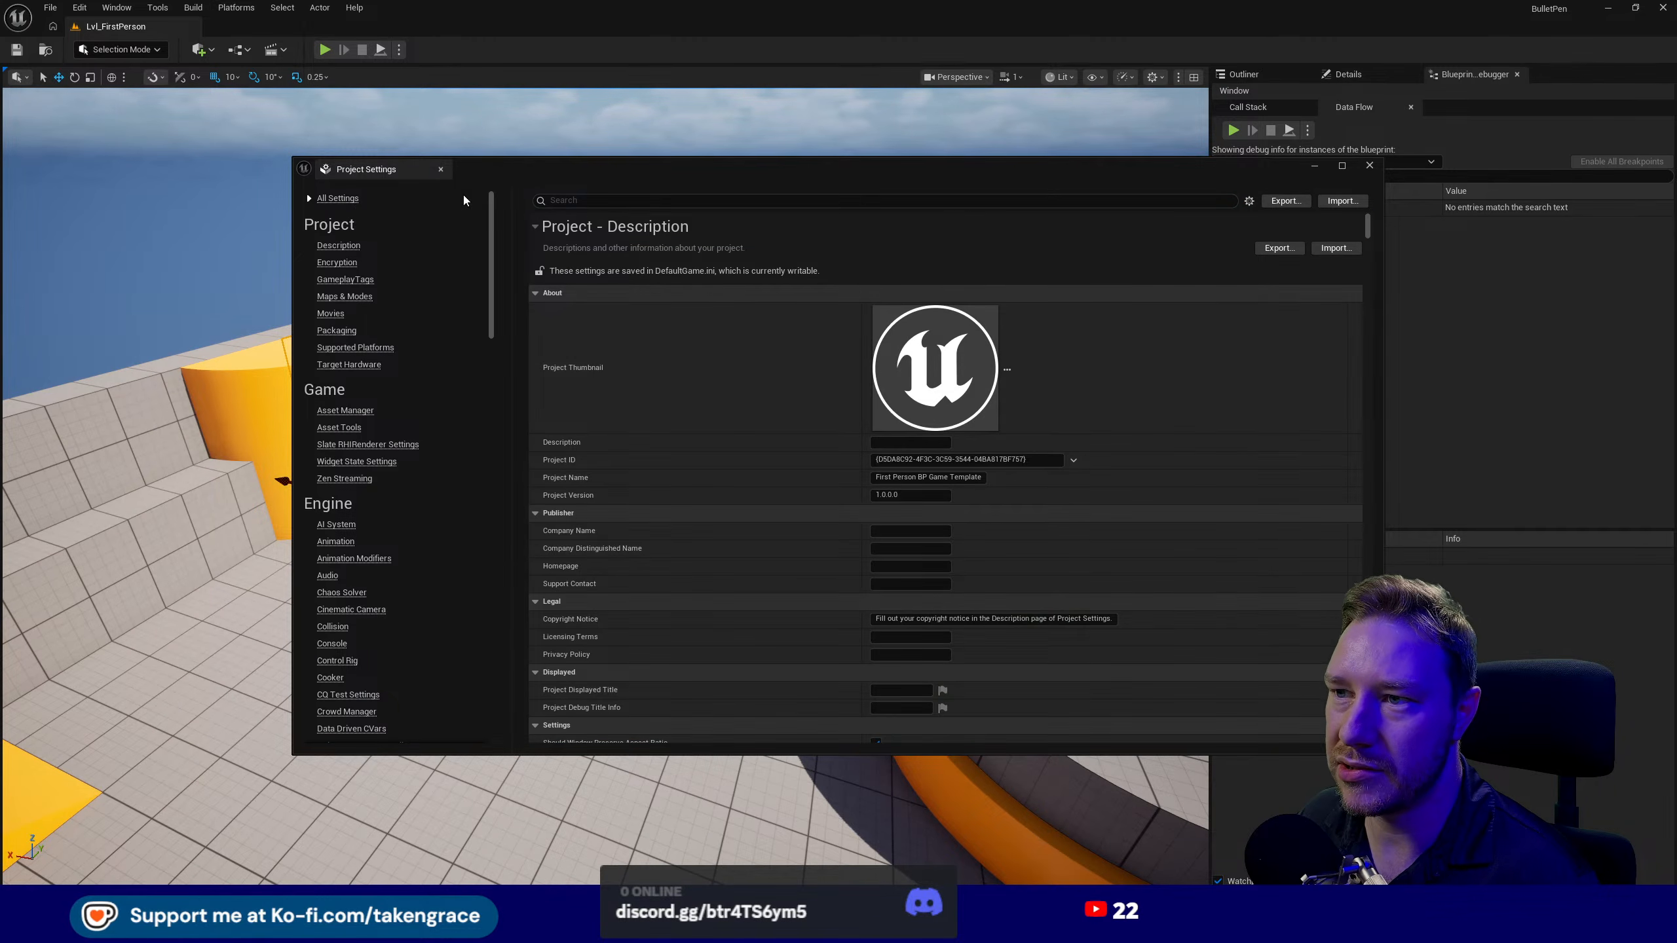
{"action": "left_click", "coordinate": [601, 202]}
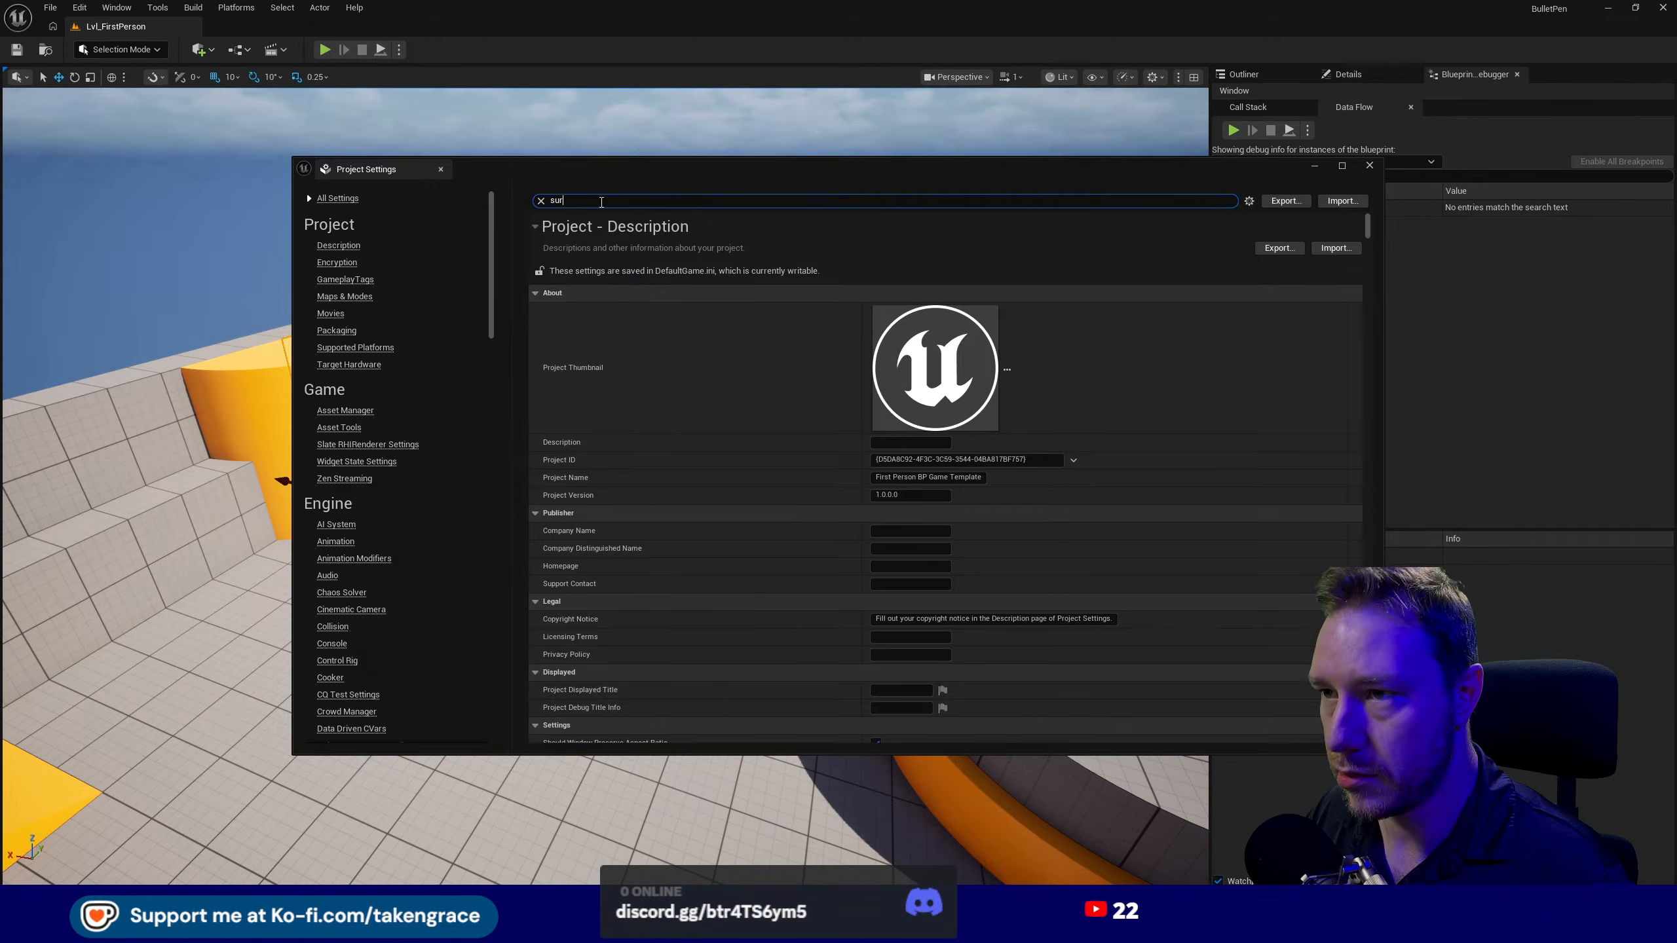
{"action": "type", "text": "surff"}
{"action": "key", "text": "BackSpace"}
{"action": "type", "text": "ce"}
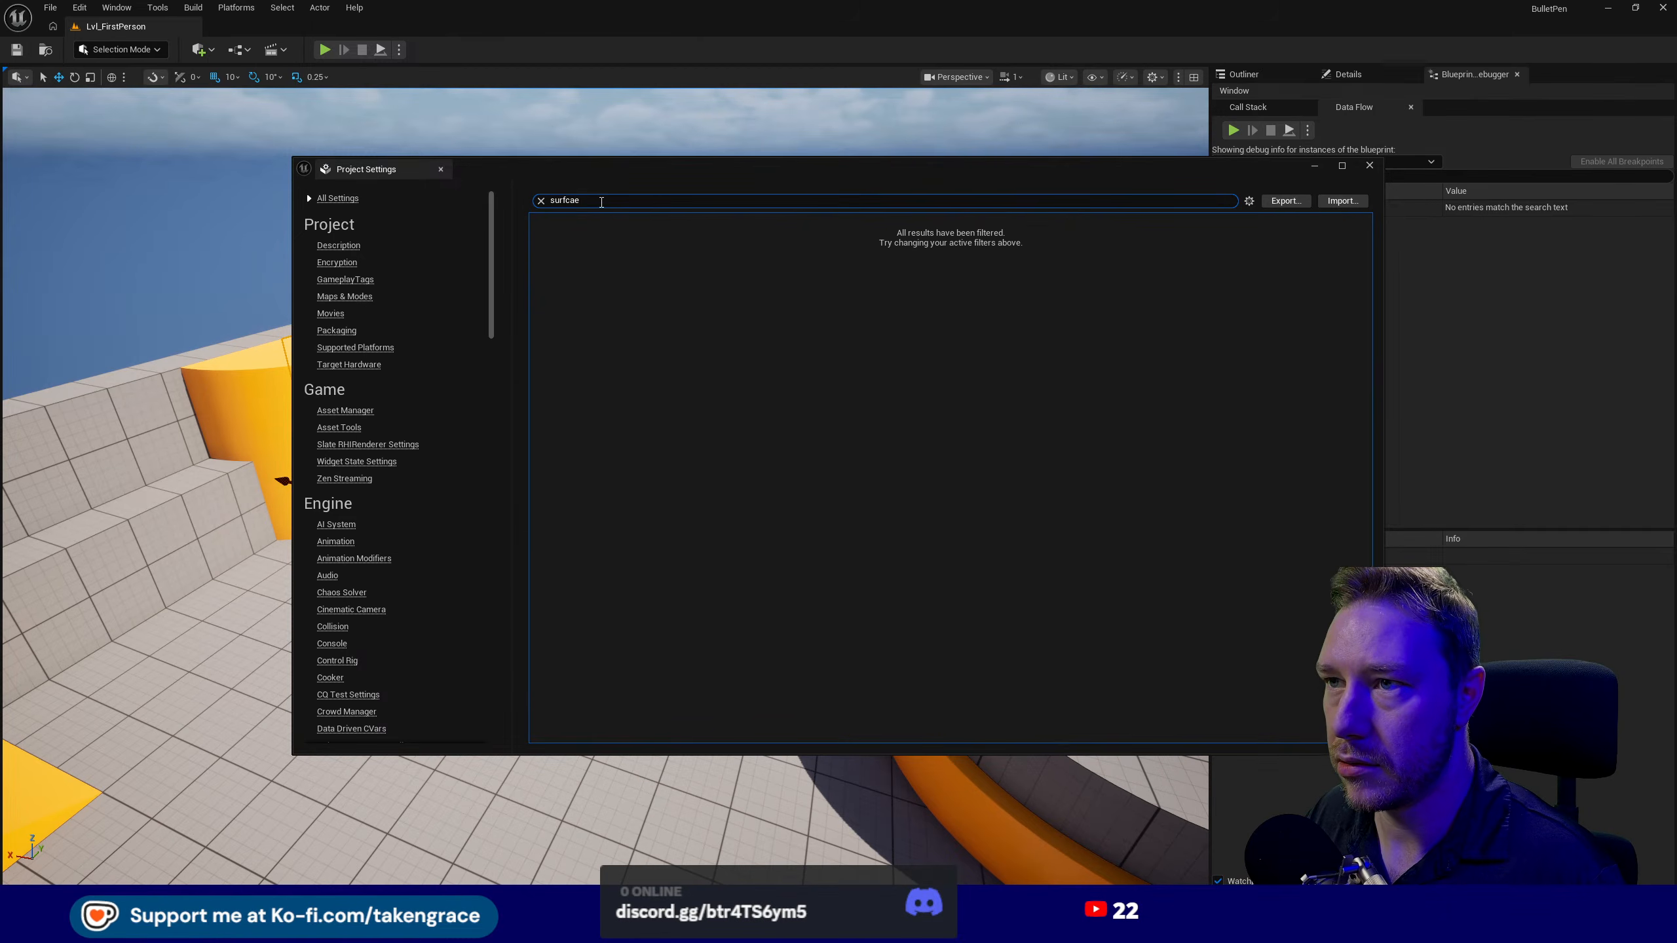
{"action": "type", "text": " t"}
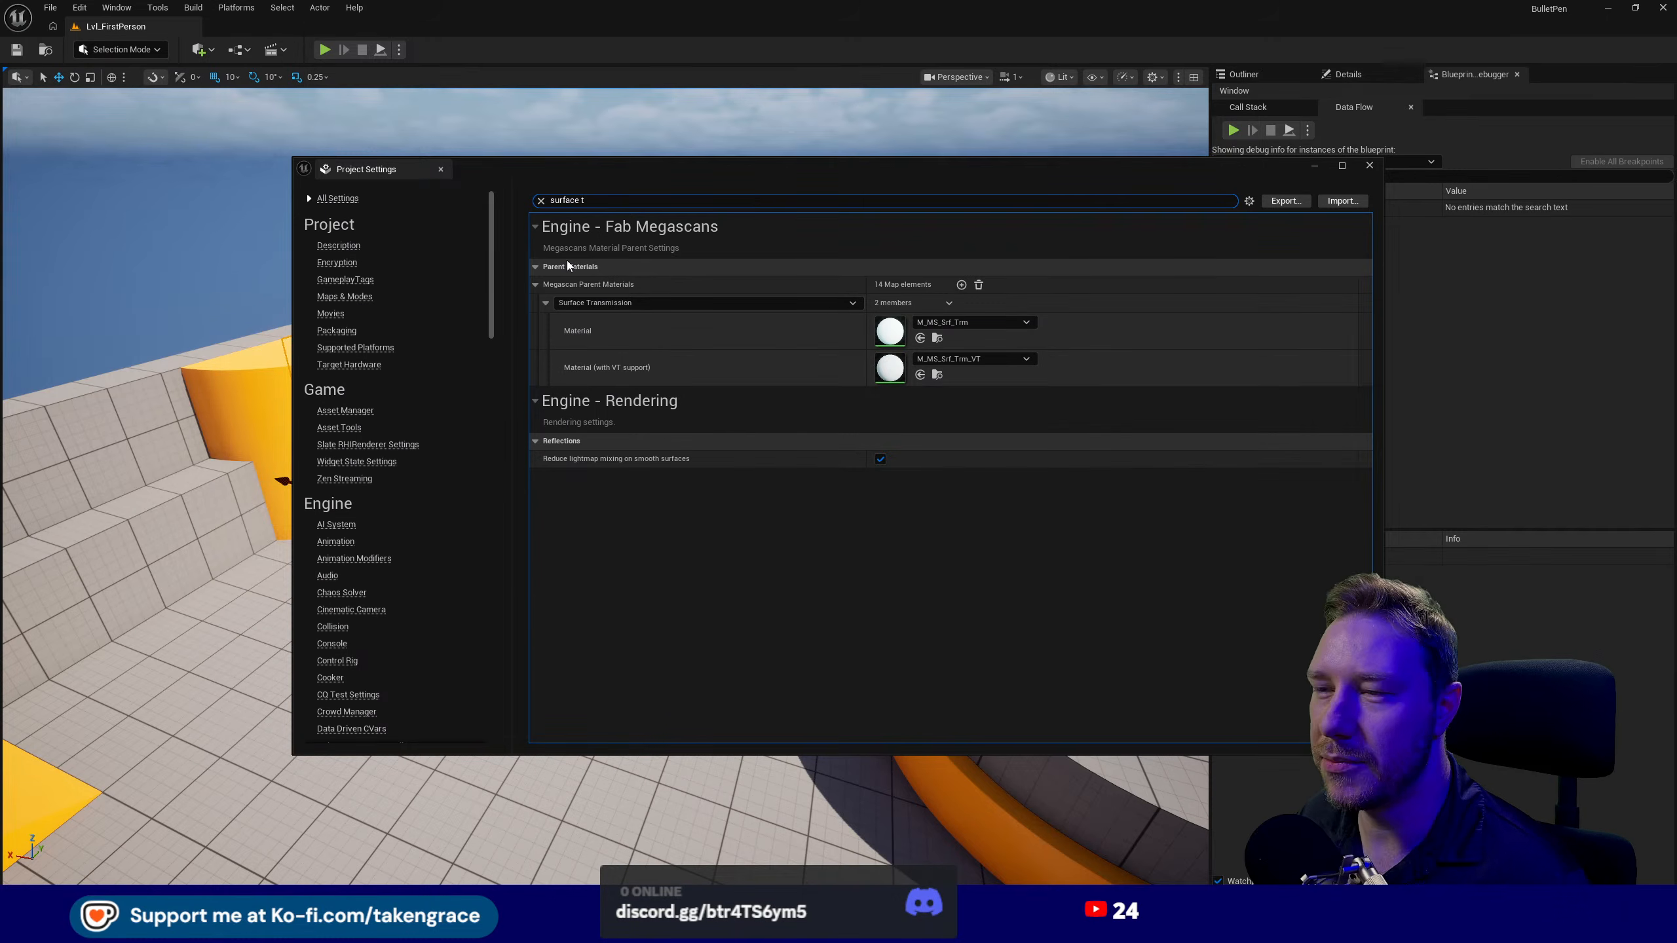
- Open the Physics category in the Engine group of the project settings
{"action": "scroll", "coordinate": [442, 360], "scroll_direction": "down", "scroll_amount": 3}
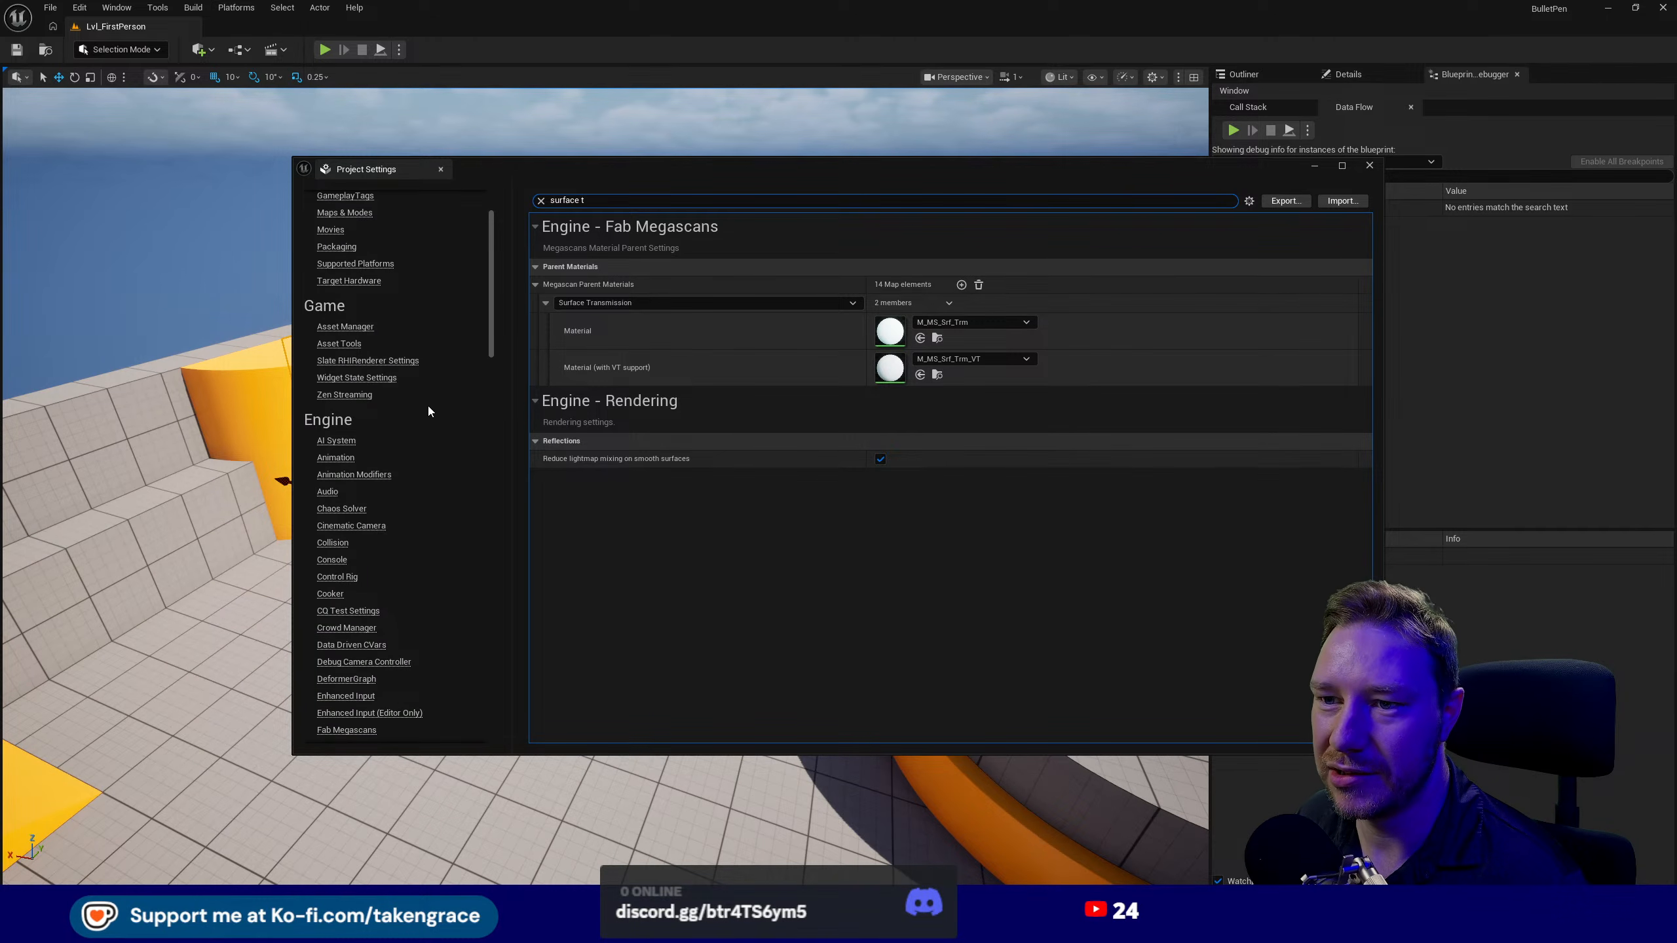
{"action": "scroll", "coordinate": [427, 411], "scroll_direction": "down", "scroll_amount": 3}
{"action": "scroll", "coordinate": [427, 406], "scroll_direction": "up", "scroll_amount": 3}
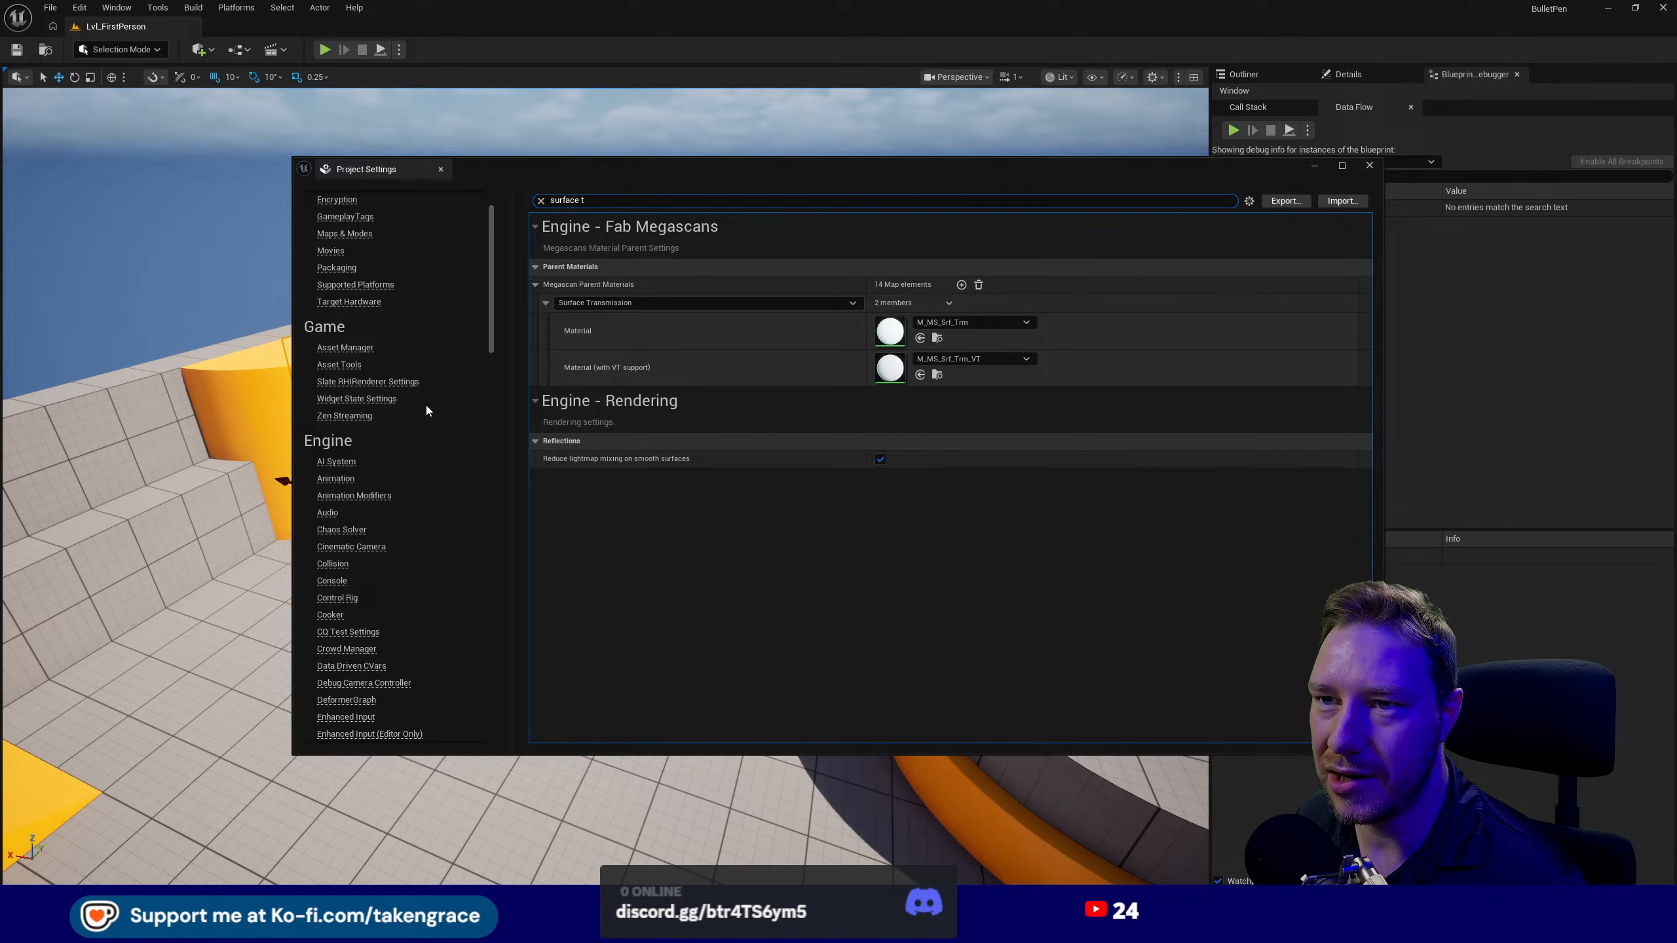
{"action": "scroll", "coordinate": [426, 404], "scroll_direction": "up", "scroll_amount": 3}
{"action": "scroll", "coordinate": [425, 405], "scroll_direction": "down", "scroll_amount": 5}
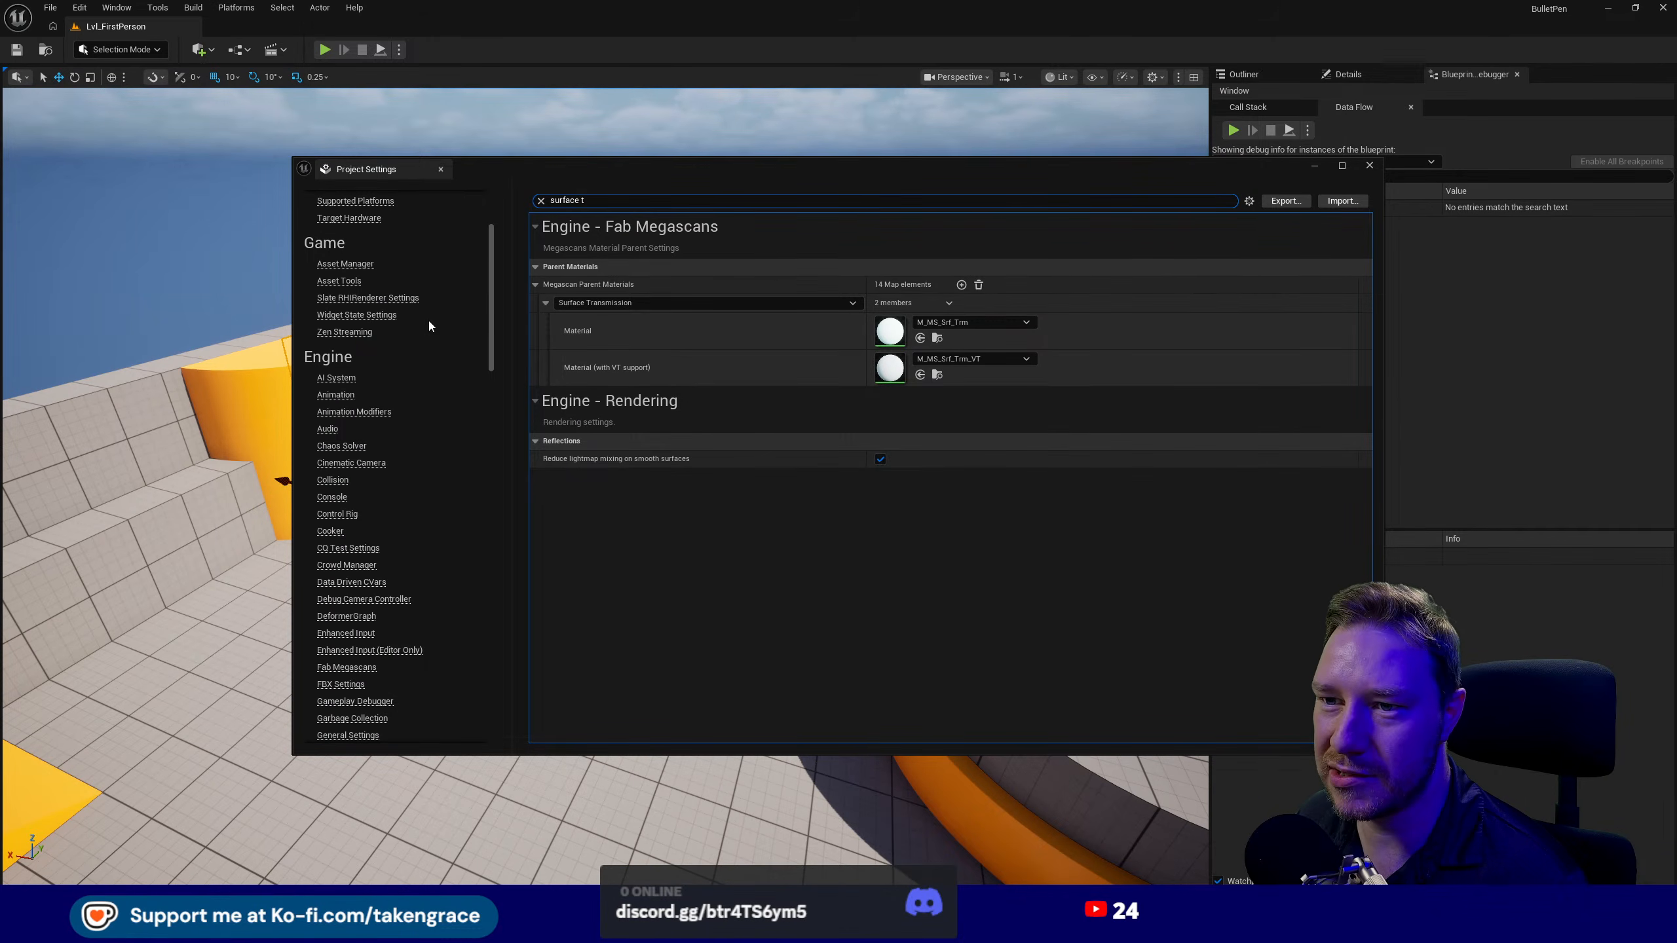
{"action": "scroll", "coordinate": [315, 518], "scroll_direction": "down", "scroll_amount": 5}
{"action": "scroll", "coordinate": [327, 514], "scroll_direction": "down", "scroll_amount": 2}
{"action": "scroll", "coordinate": [398, 665], "scroll_direction": "down", "scroll_amount": 3}
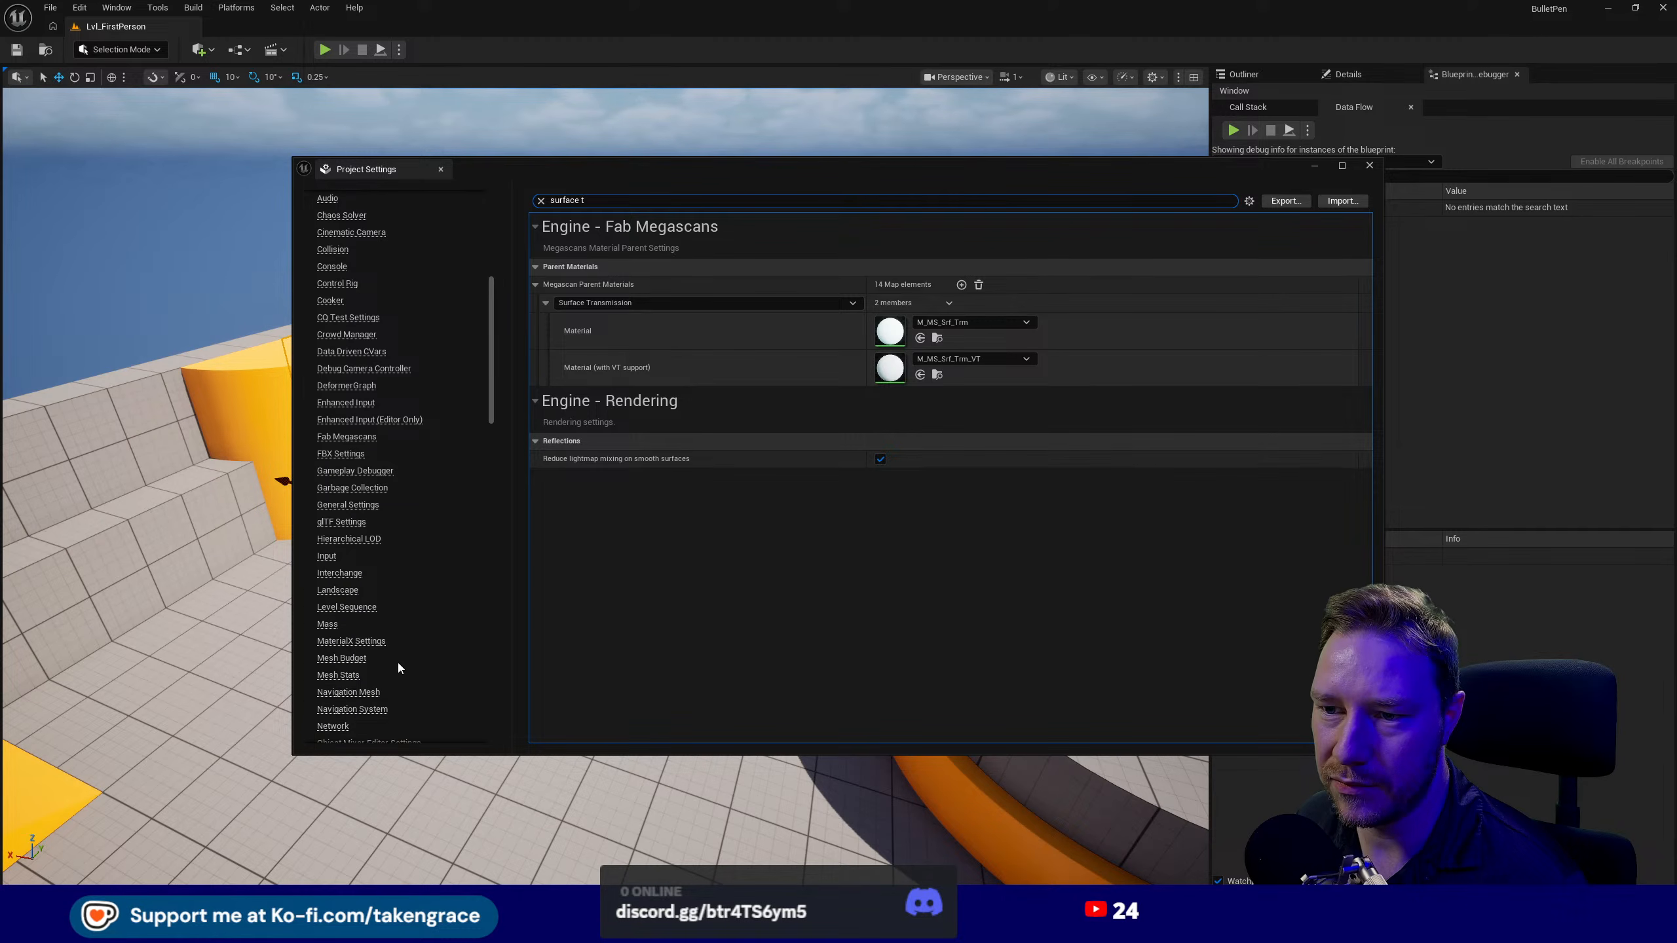
{"action": "scroll", "coordinate": [355, 630], "scroll_direction": "down", "scroll_amount": 2}
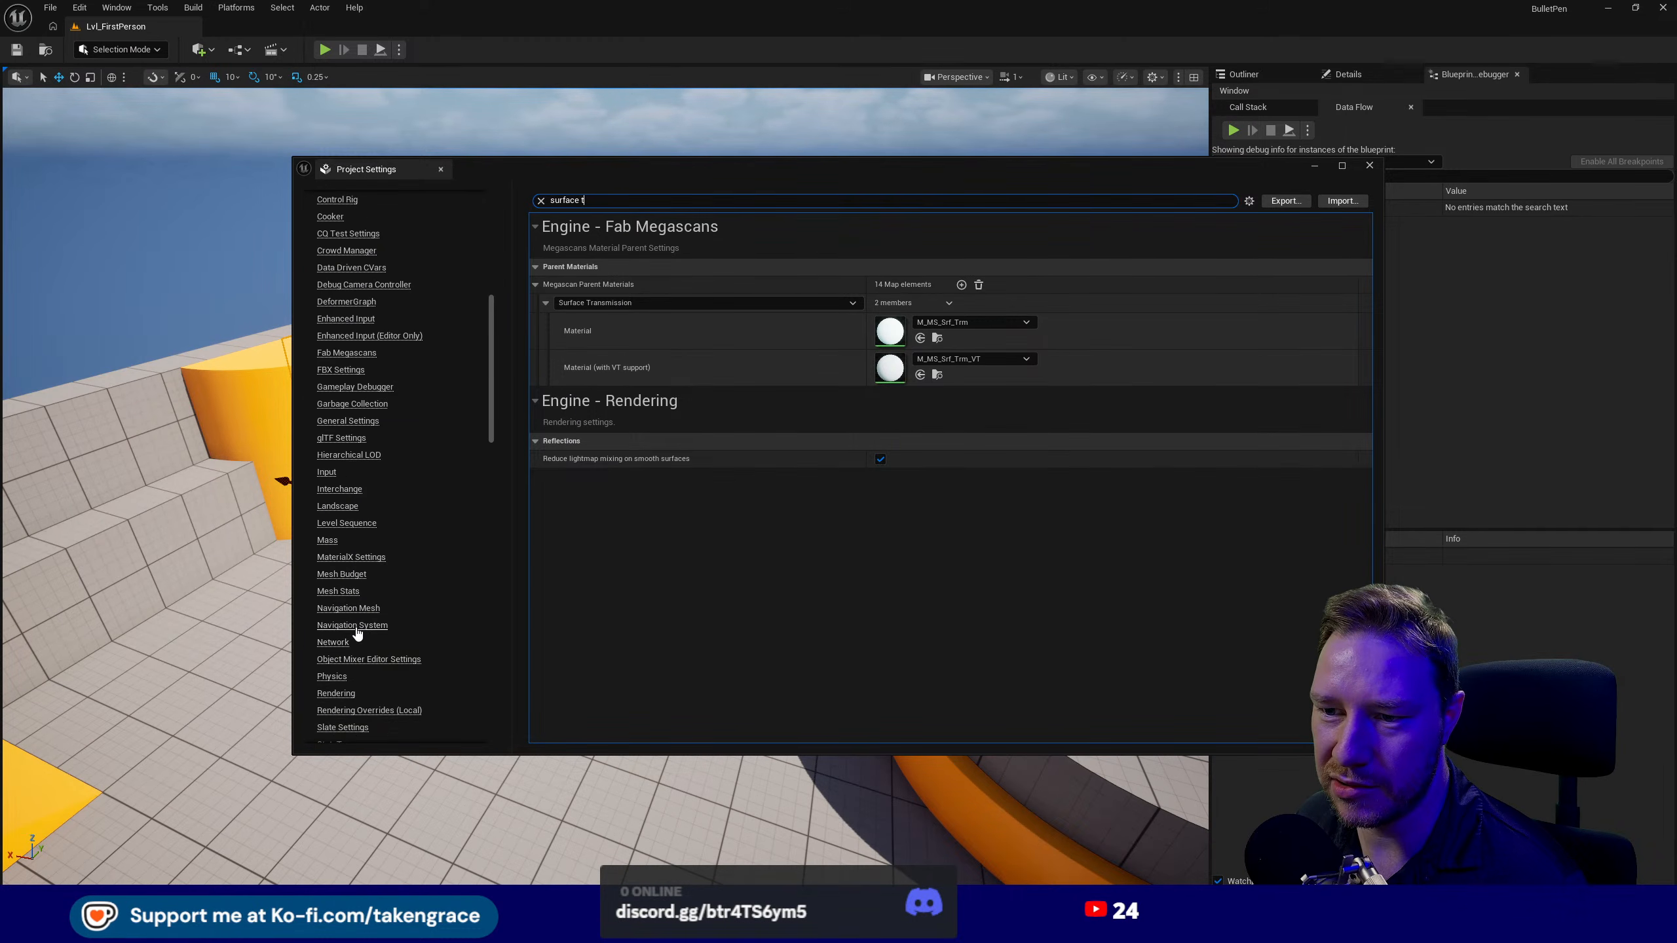
{"action": "left_click", "coordinate": [330, 679]}
- Name SurfaceType1 "Metal" in the Physical Surface section
{"action": "scroll", "coordinate": [714, 660], "scroll_direction": "down", "scroll_amount": 4}
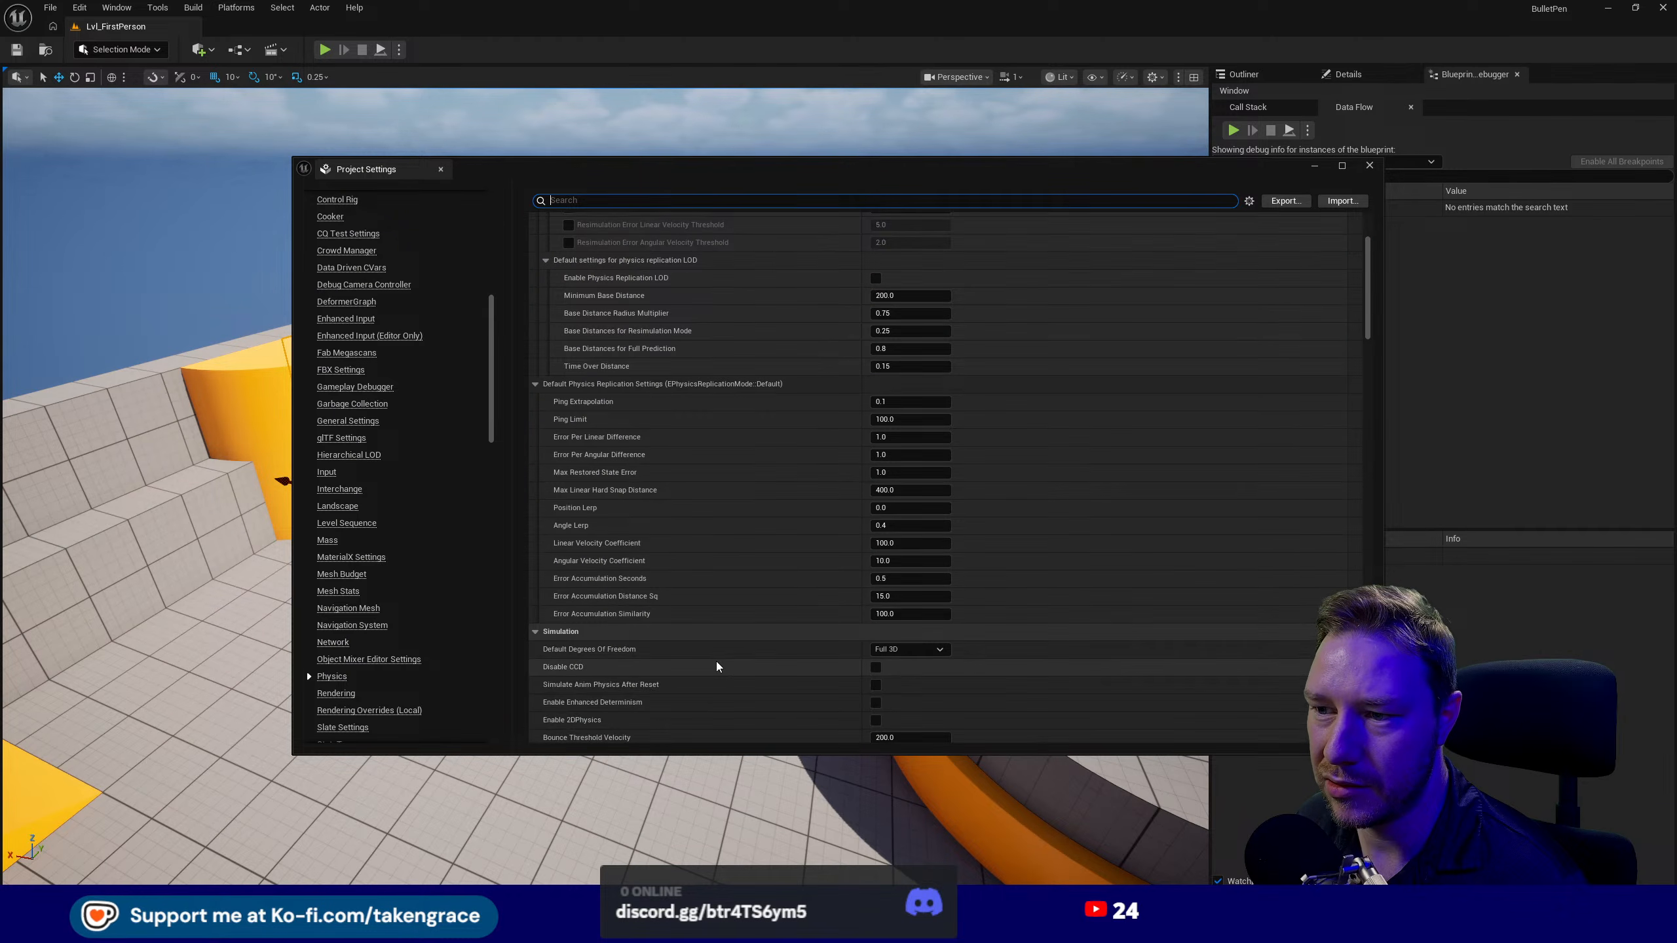
{"action": "scroll", "coordinate": [718, 666], "scroll_direction": "down", "scroll_amount": 12}
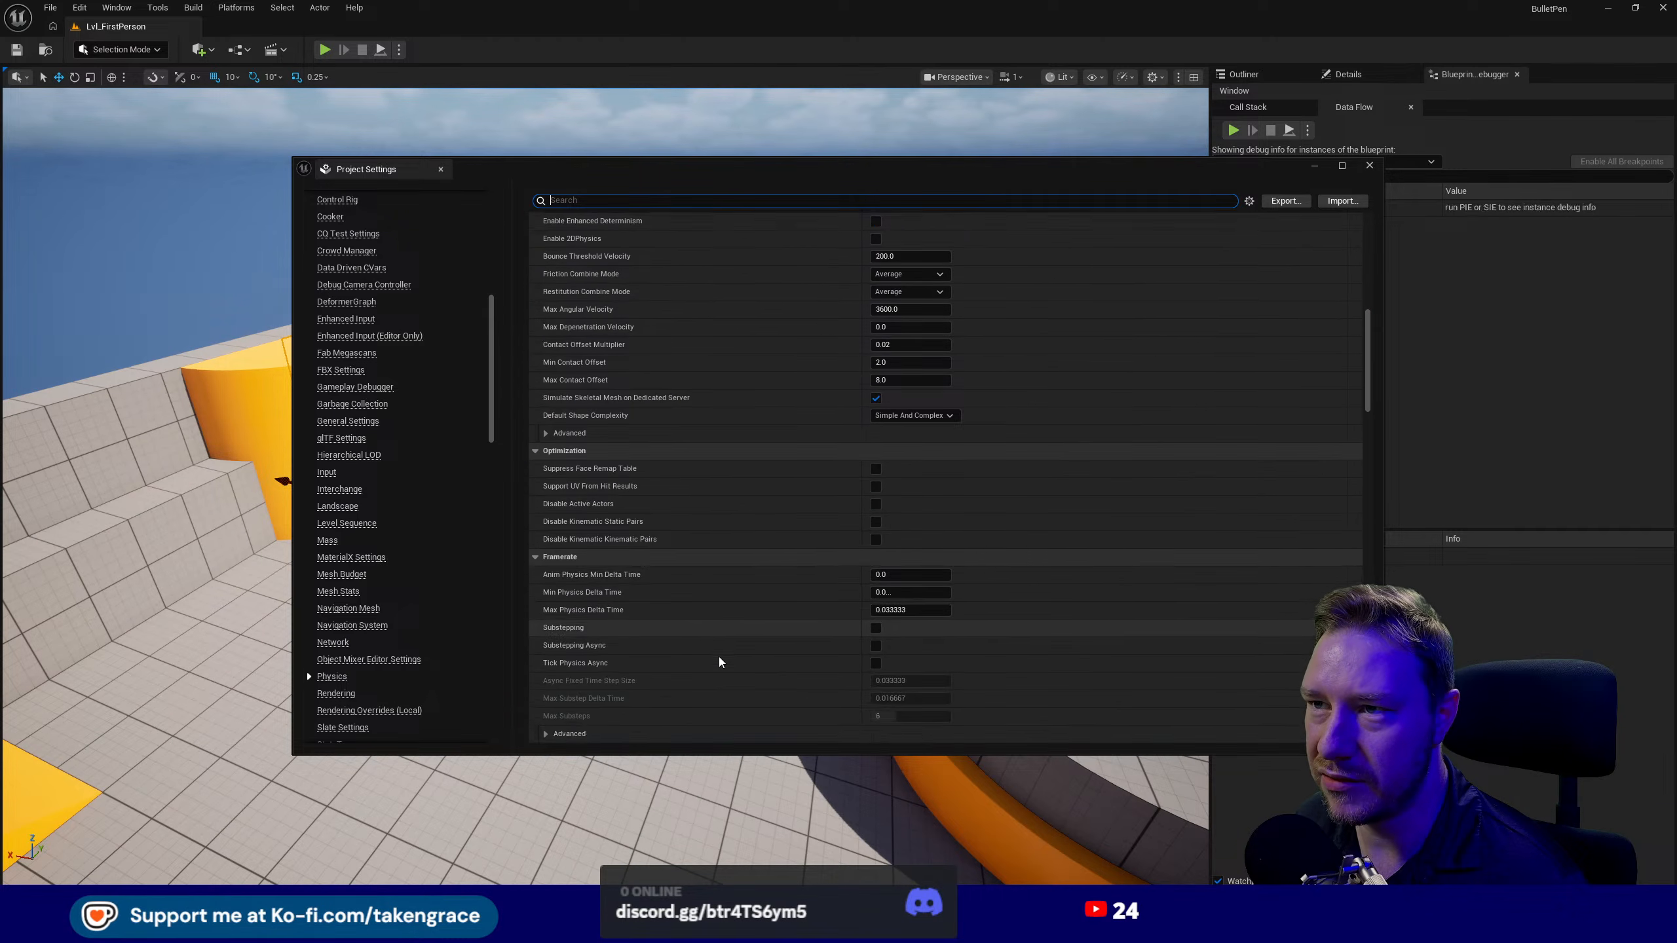
{"action": "scroll", "coordinate": [720, 662], "scroll_direction": "down", "scroll_amount": 6}
{"action": "scroll", "coordinate": [719, 662], "scroll_direction": "down", "scroll_amount": 12}
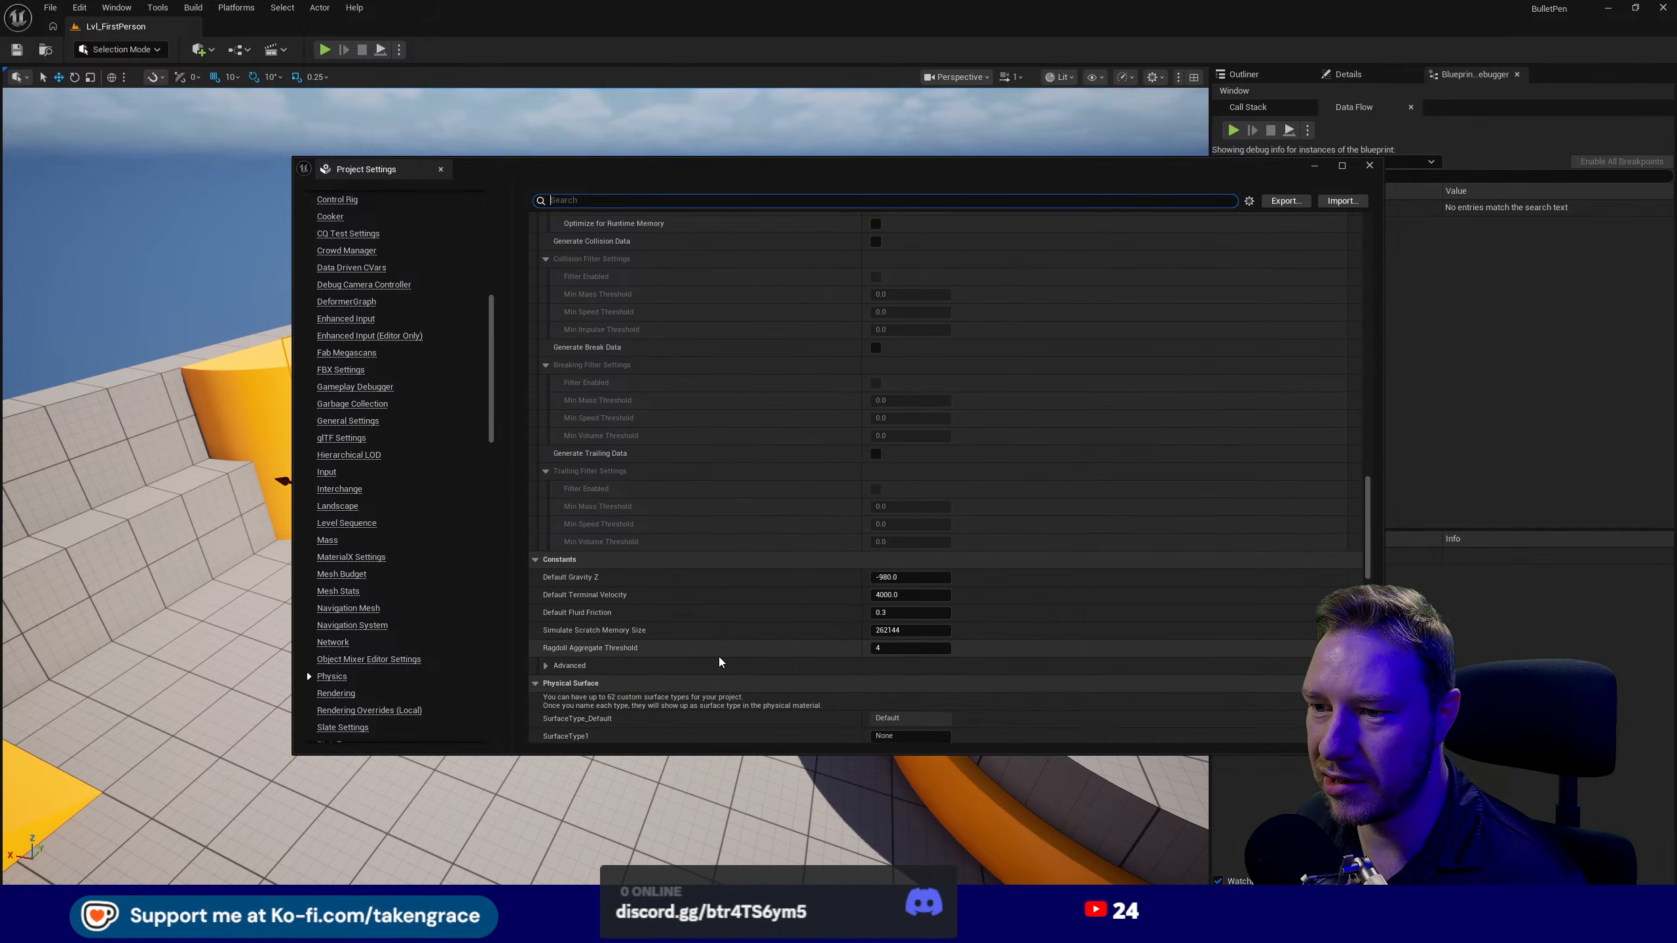
{"action": "scroll", "coordinate": [721, 661], "scroll_direction": "down", "scroll_amount": 4}
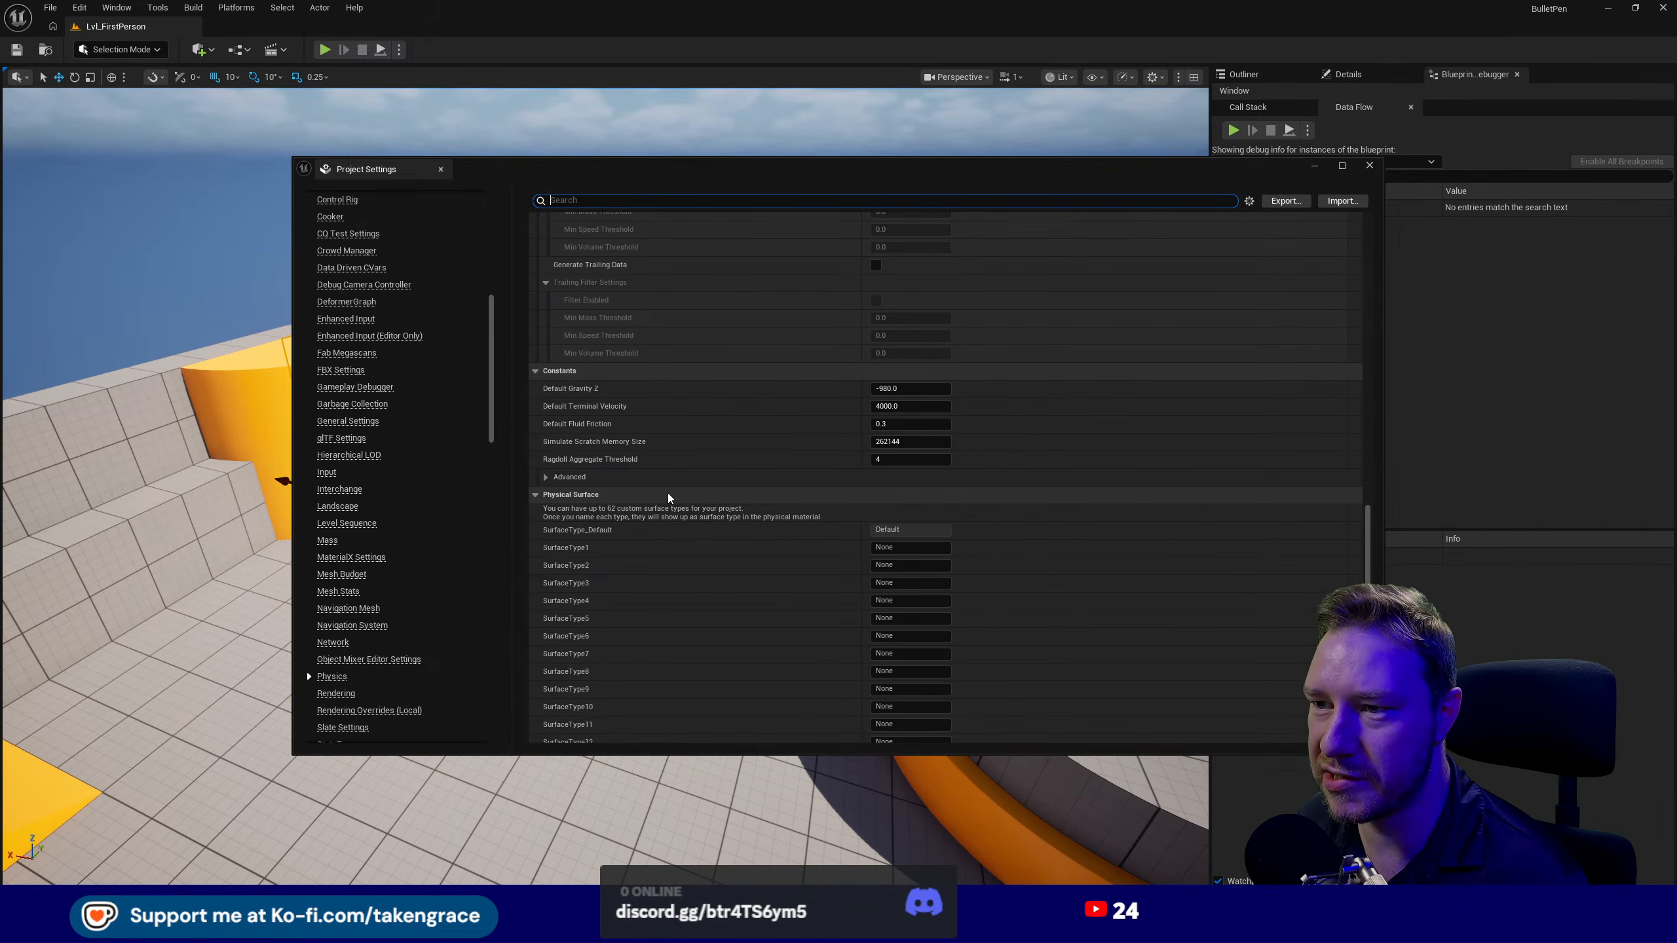
{"action": "scroll", "coordinate": [647, 502], "scroll_direction": "down", "scroll_amount": 2}
{"action": "left_click", "coordinate": [911, 484]}
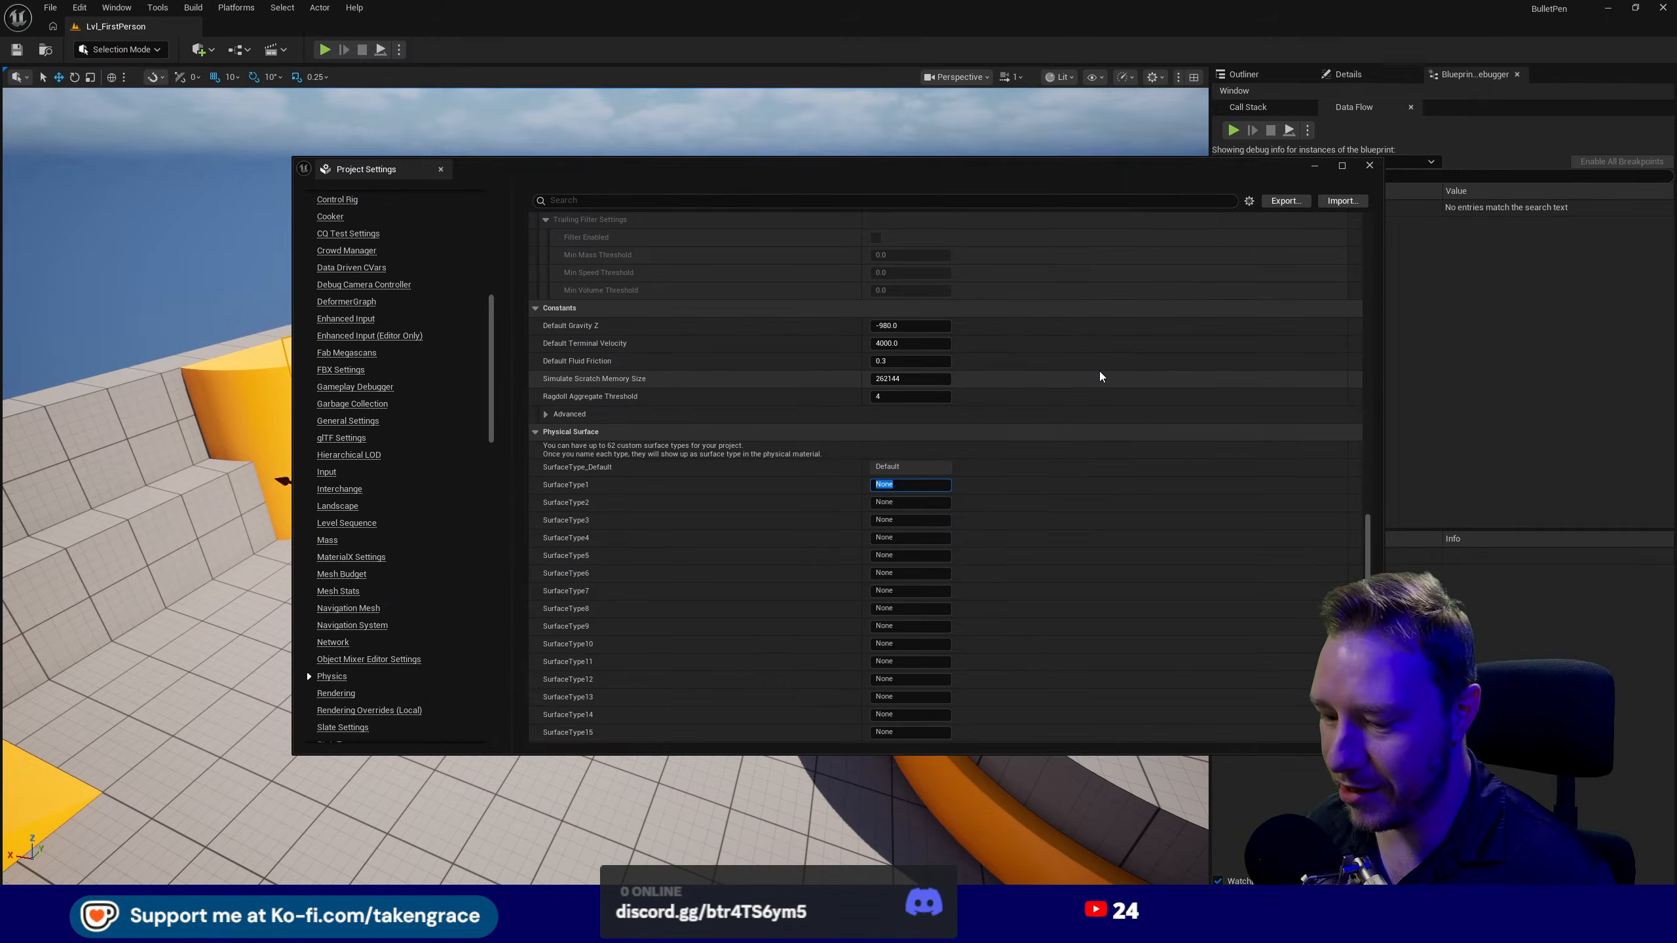
{"action": "type", "text": "Metal"}
{"action": "key", "text": "Tab"}
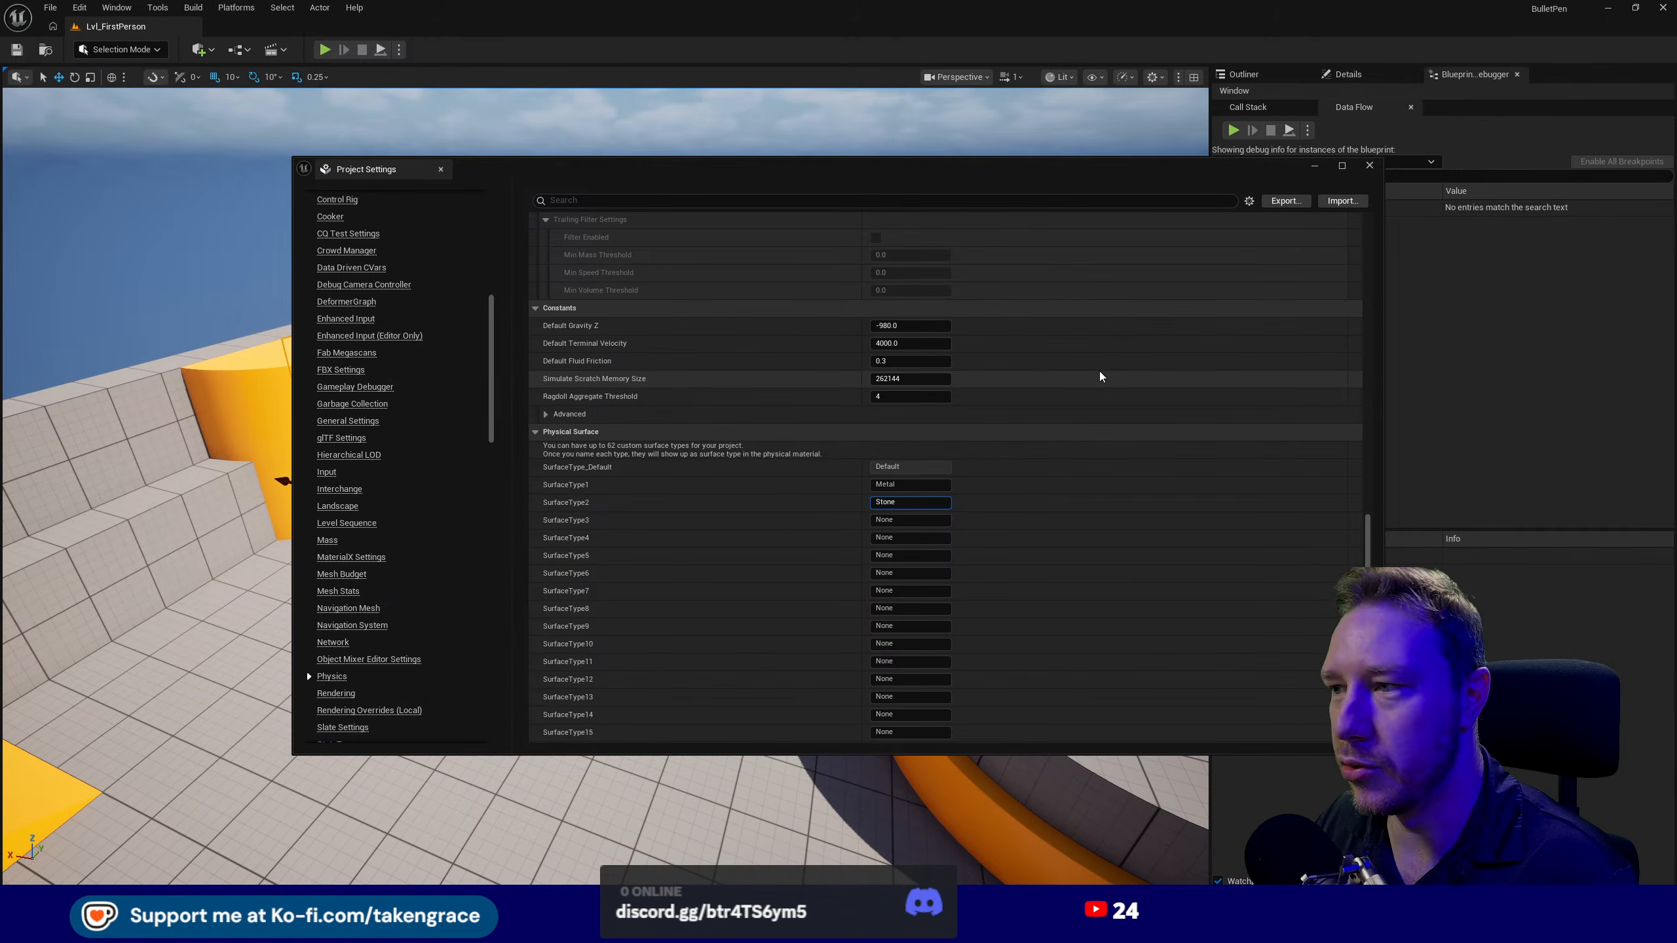
- Name SurfaceType2 "Stone" and SurfaceType3 "Wood" in the Physical Surface section, and close the project settings
{"action": "key", "text": "Return"}
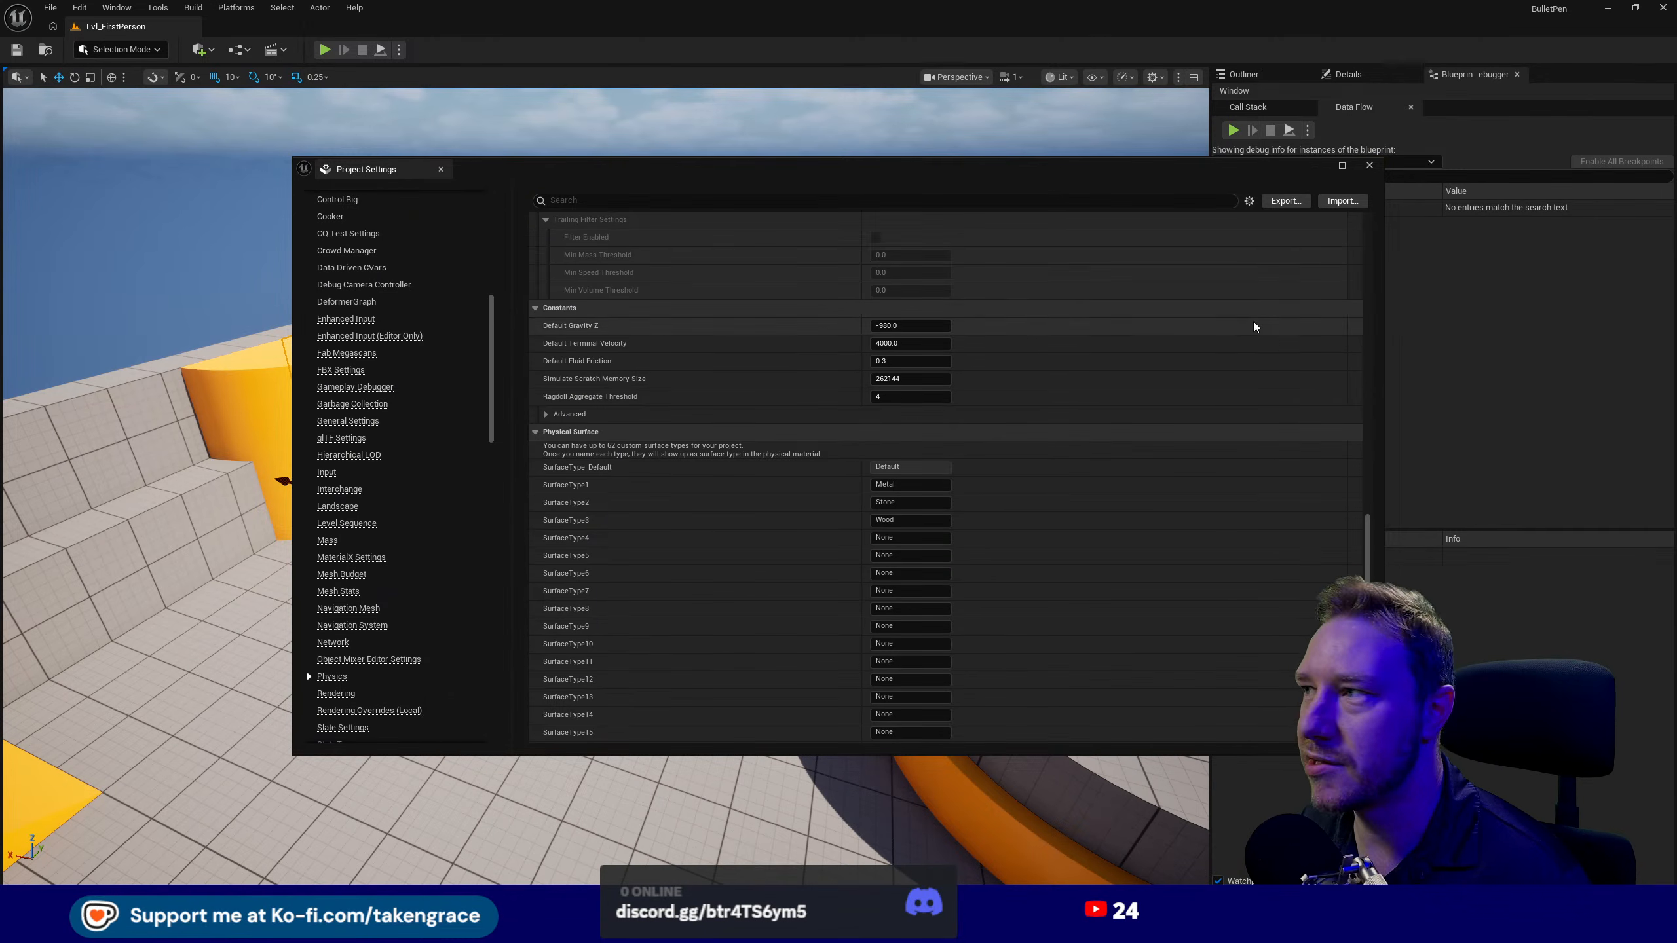
{"action": "scroll", "coordinate": [806, 523], "scroll_direction": "down", "scroll_amount": 1}
{"action": "scroll", "coordinate": [806, 524], "scroll_direction": "down", "scroll_amount": 4}
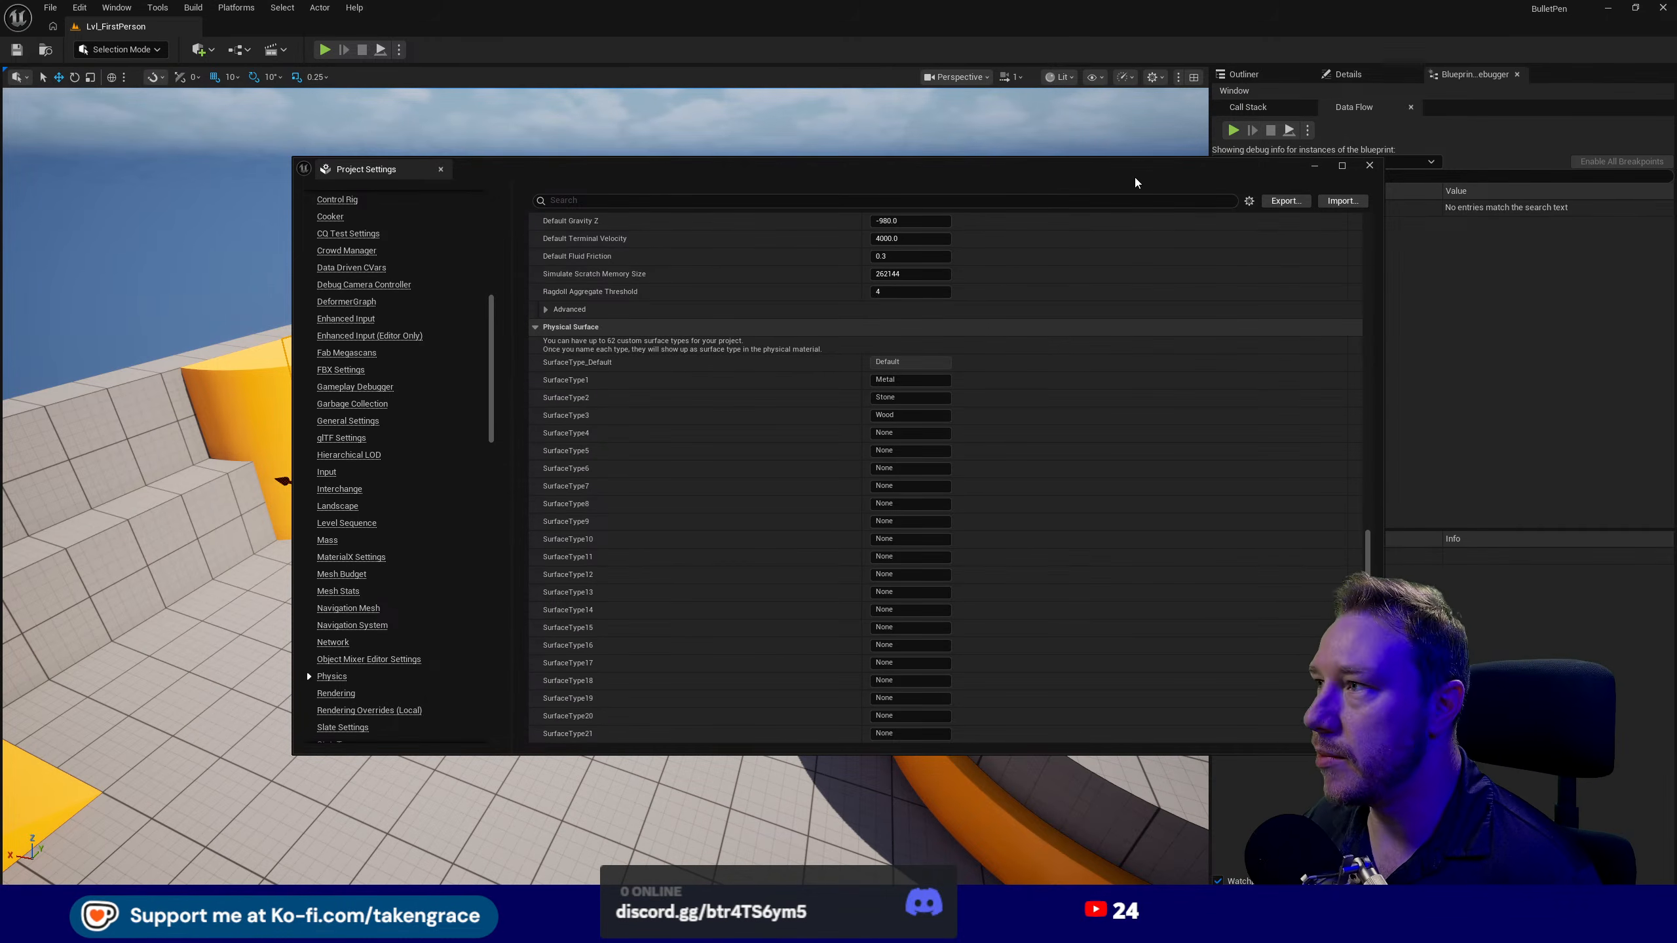
{"action": "left_click", "coordinate": [1368, 165]}
- Browse from the Materials folder to the project's top-level Content folder
{"action": "key", "text": "ctrl+space"}
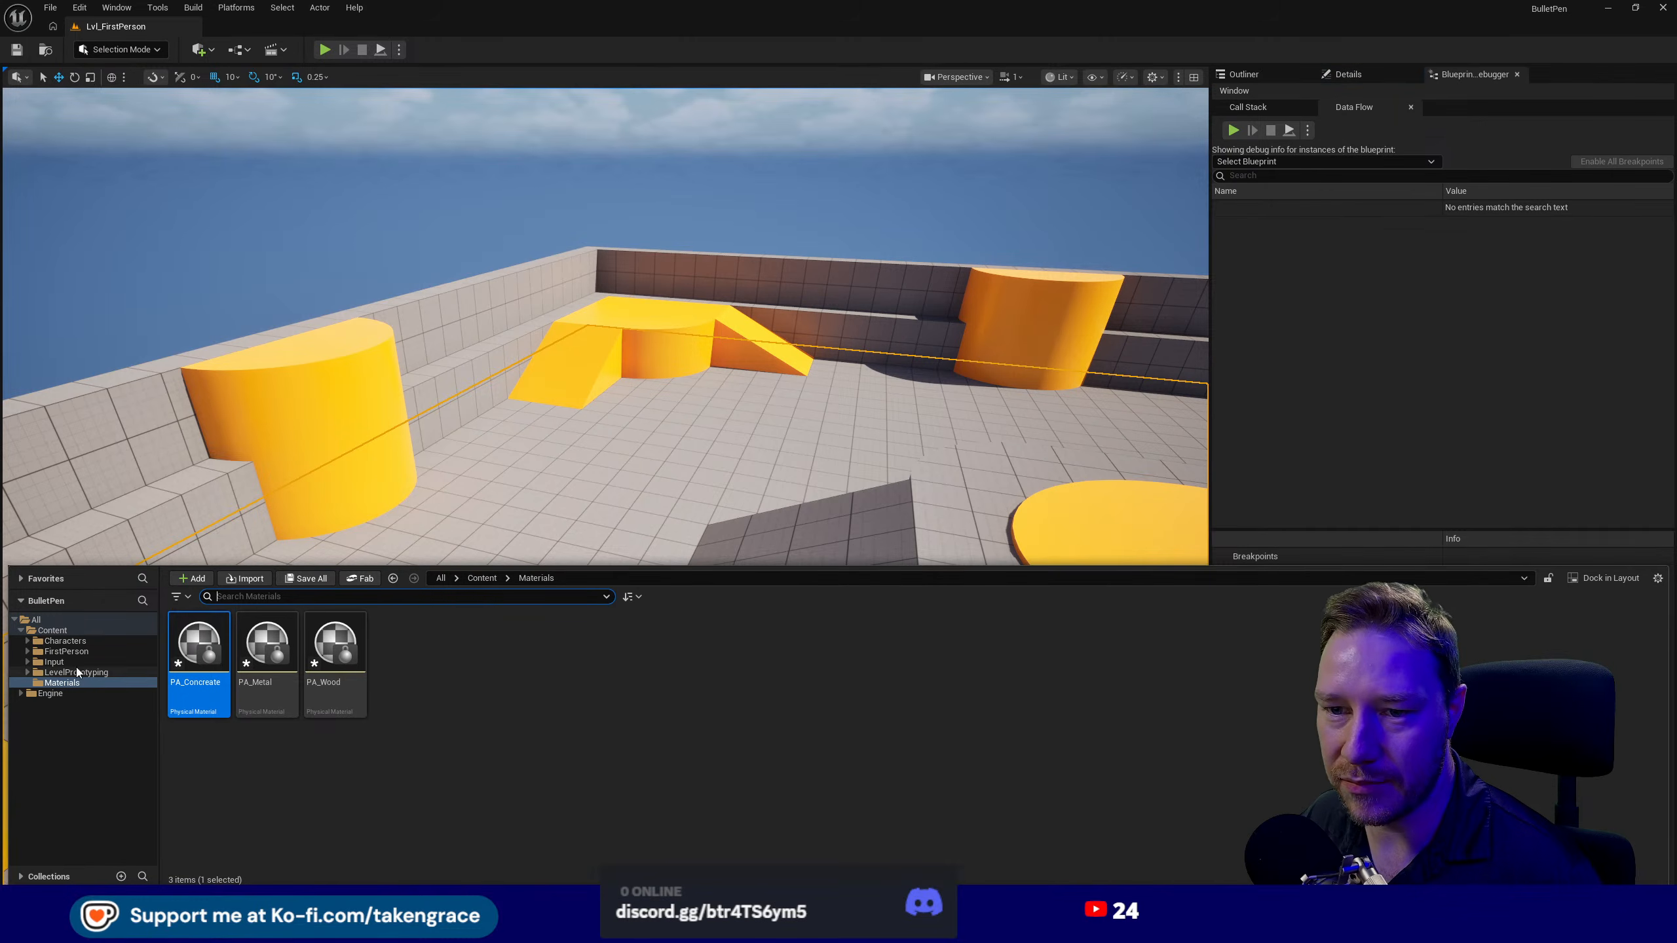
{"action": "left_click", "coordinate": [488, 578]}
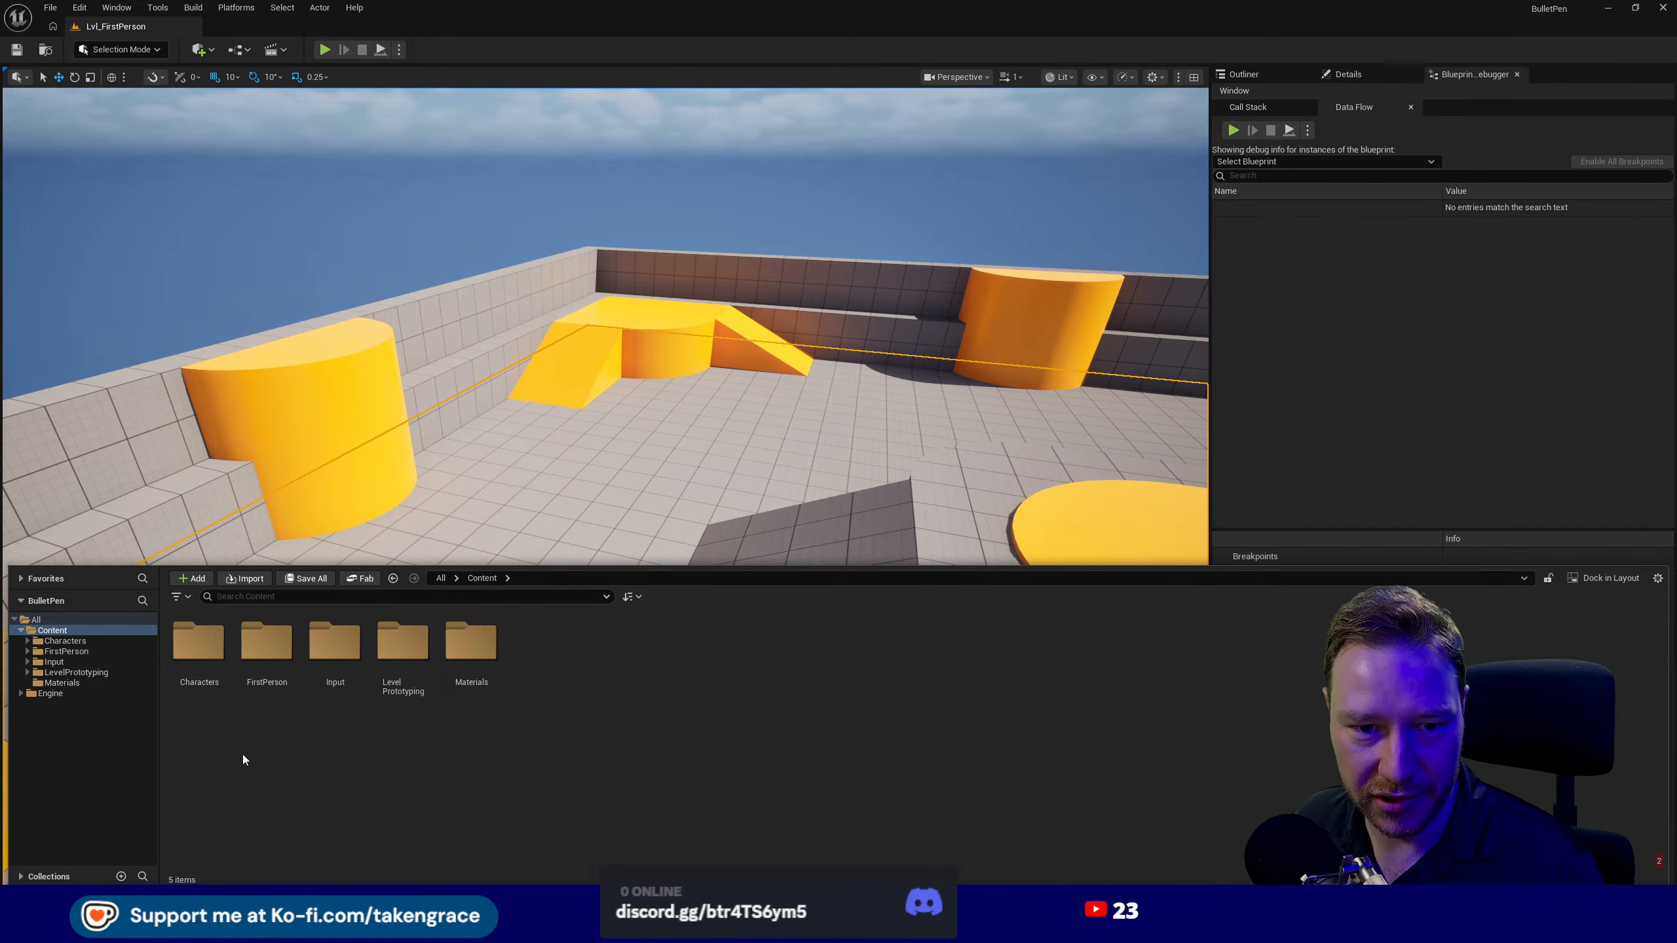
{"action": "left_click", "coordinate": [256, 697]}
{"action": "left_click", "coordinate": [271, 760]}
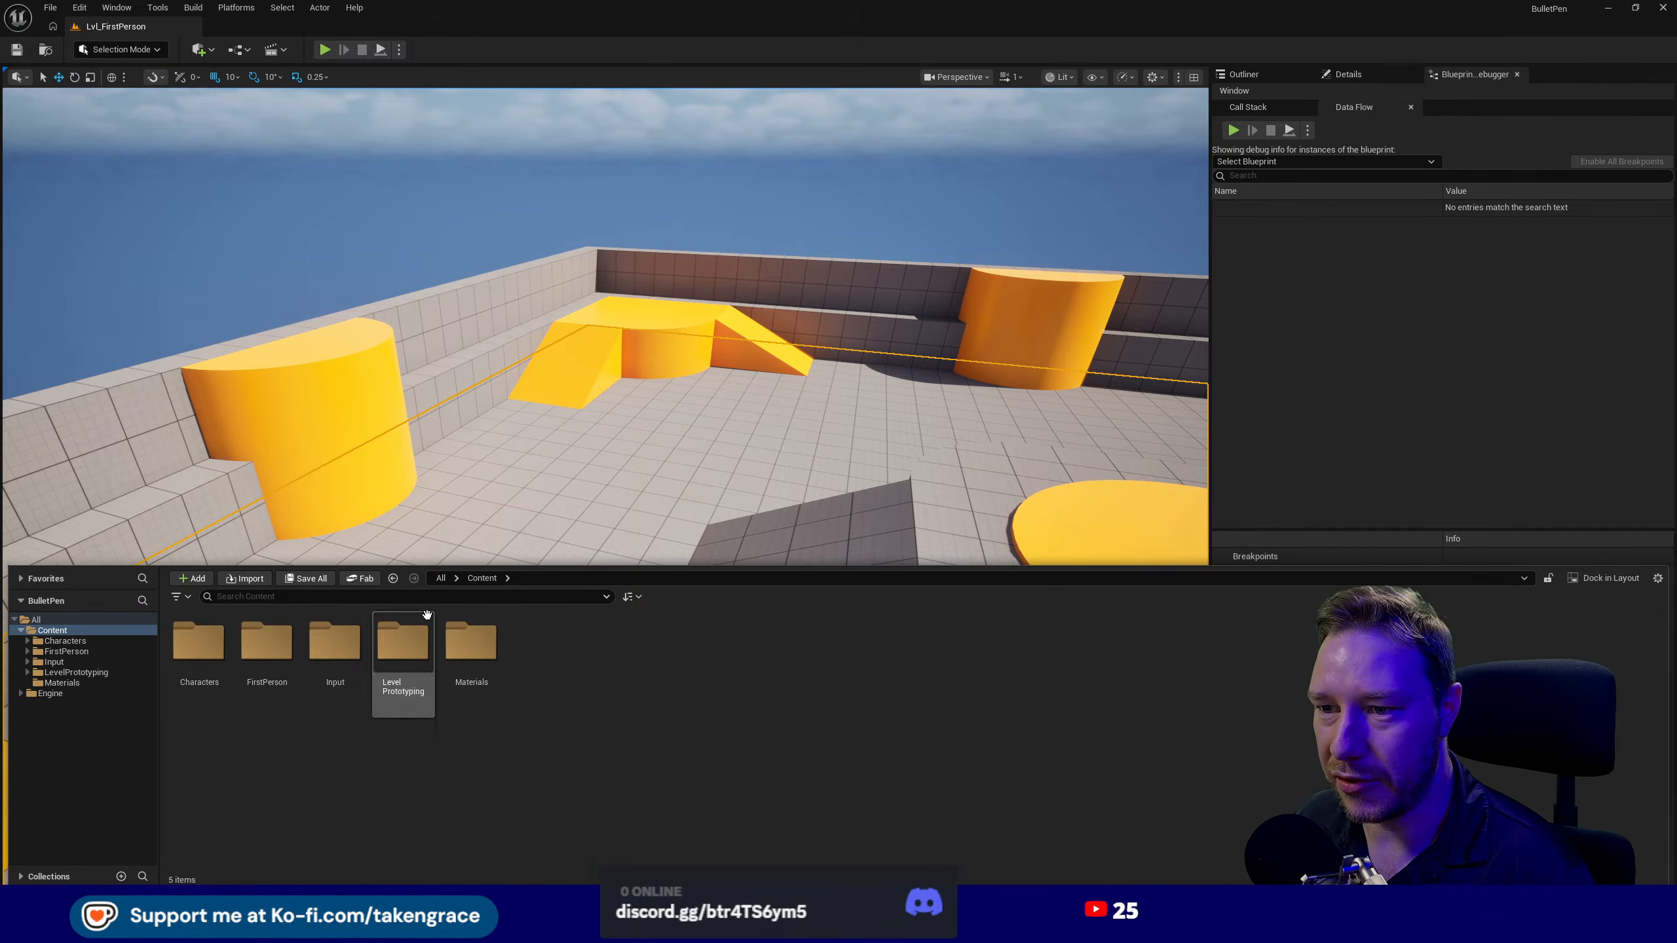
{"action": "mouse_move", "coordinate": [726, 512]}
{"action": "right_mouse_down"}
{"action": "mouse_move", "coordinate": [726, 456]}
{"action": "mouse_move", "coordinate": [912, 495]}
{"action": "mouse_move", "coordinate": [726, 505]}
{"action": "right_mouse_up"}
{"action": "key", "text": "w"}
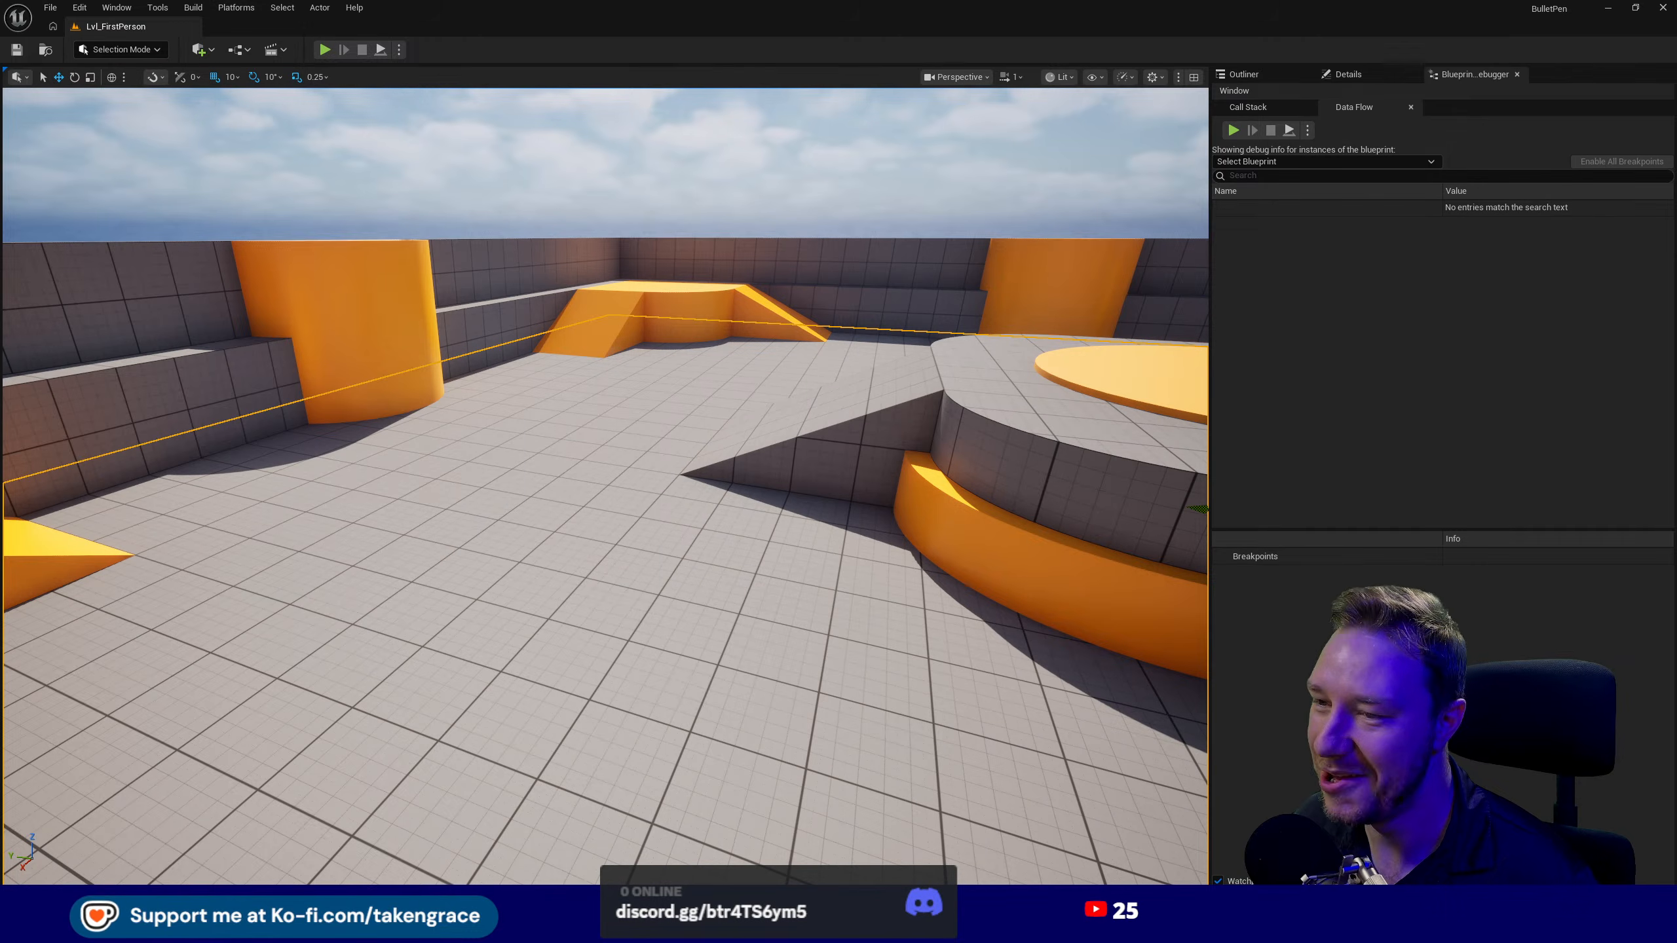
{"action": "right_click_drag", "start_coordinate": [705, 707], "coordinate": [763, 687]}
{"action": "key", "text": "w"}
{"action": "key", "text": "s"}
- Create a folder named "Actor" in the top-level Content folder and open it
{"action": "key", "text": "ctrl+space"}
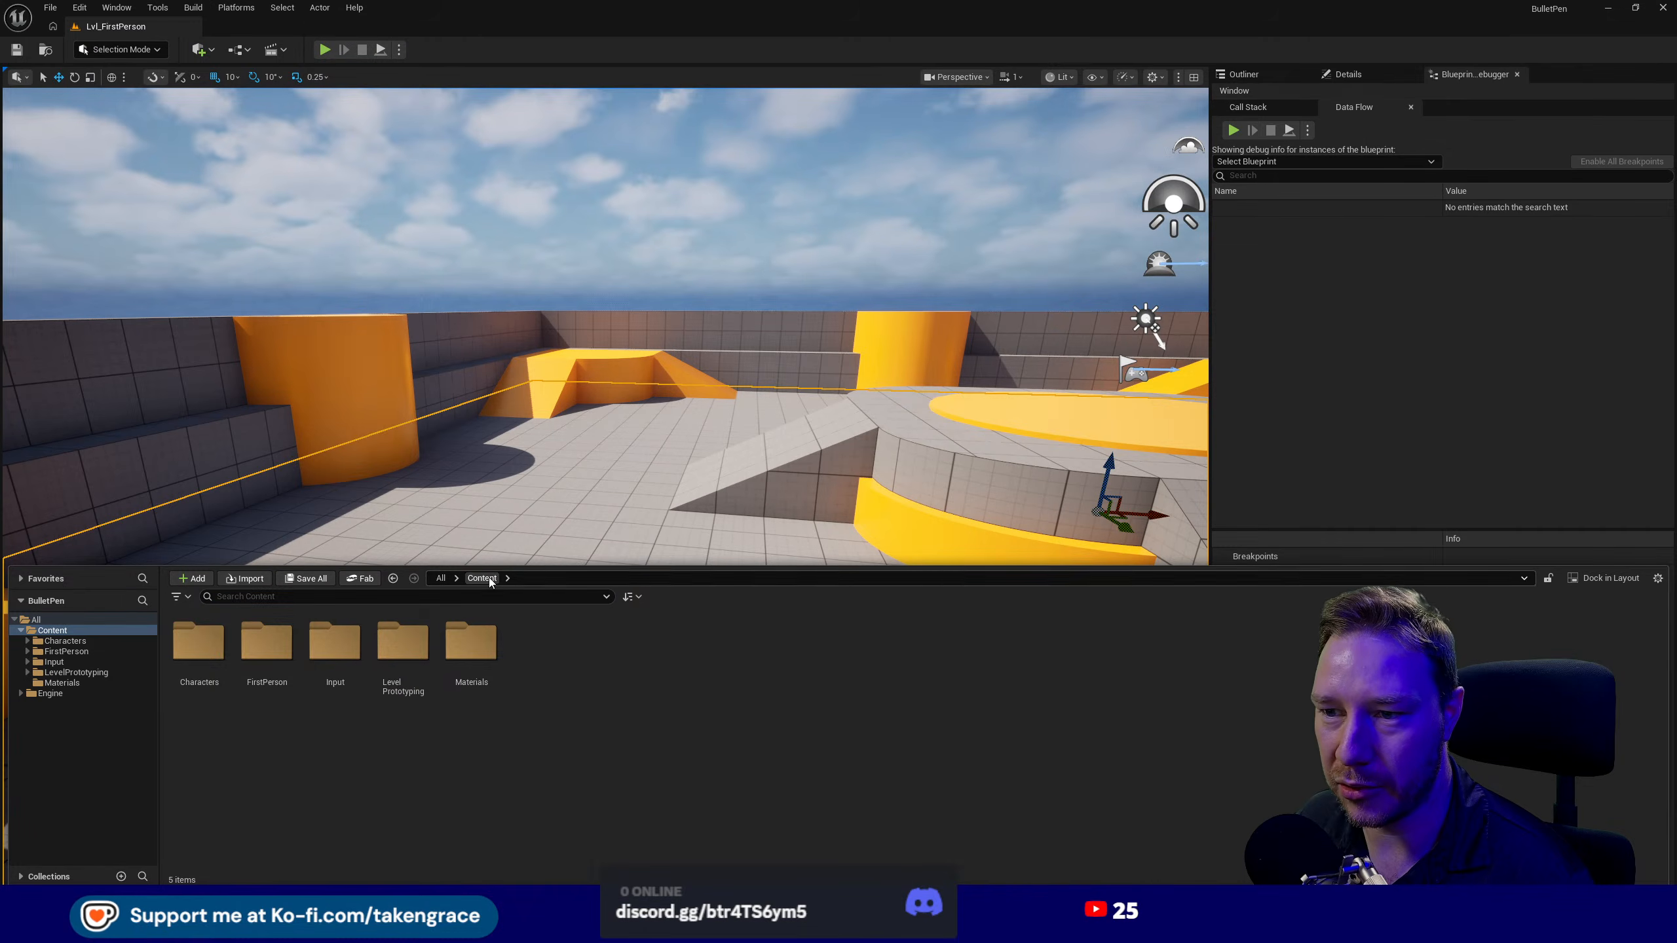
{"action": "right_click", "coordinate": [325, 744]}
{"action": "left_click", "coordinate": [370, 307]}
{"action": "type", "text": "Actor"}
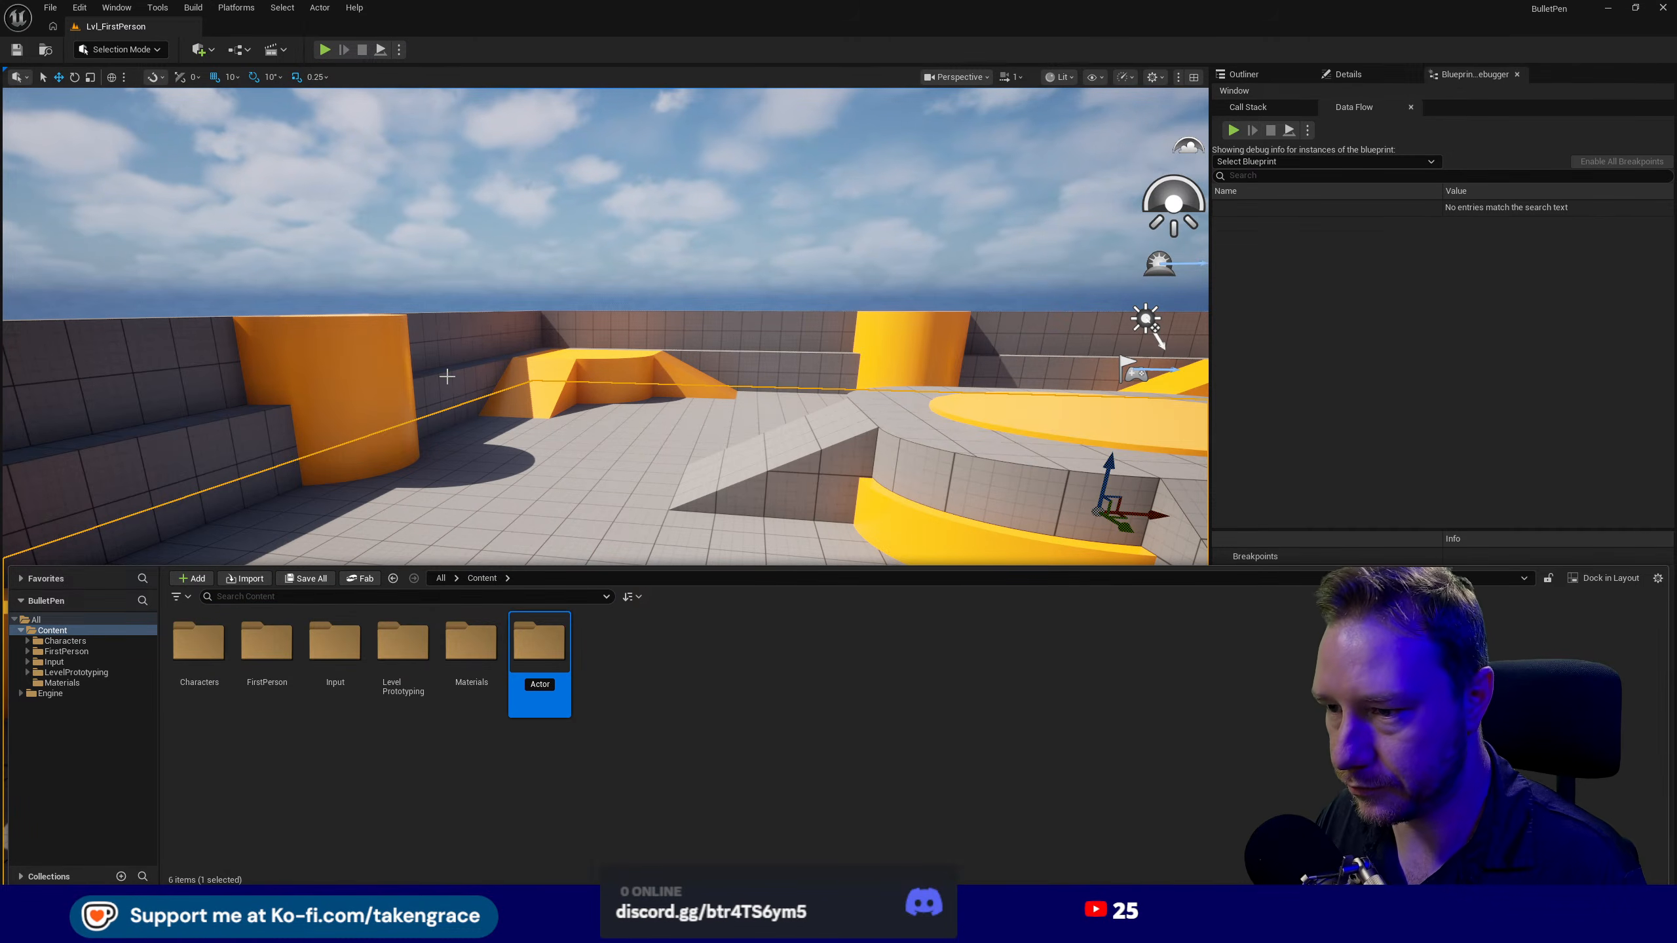
{"action": "key", "text": "Return"}
{"action": "key", "text": "Return"}
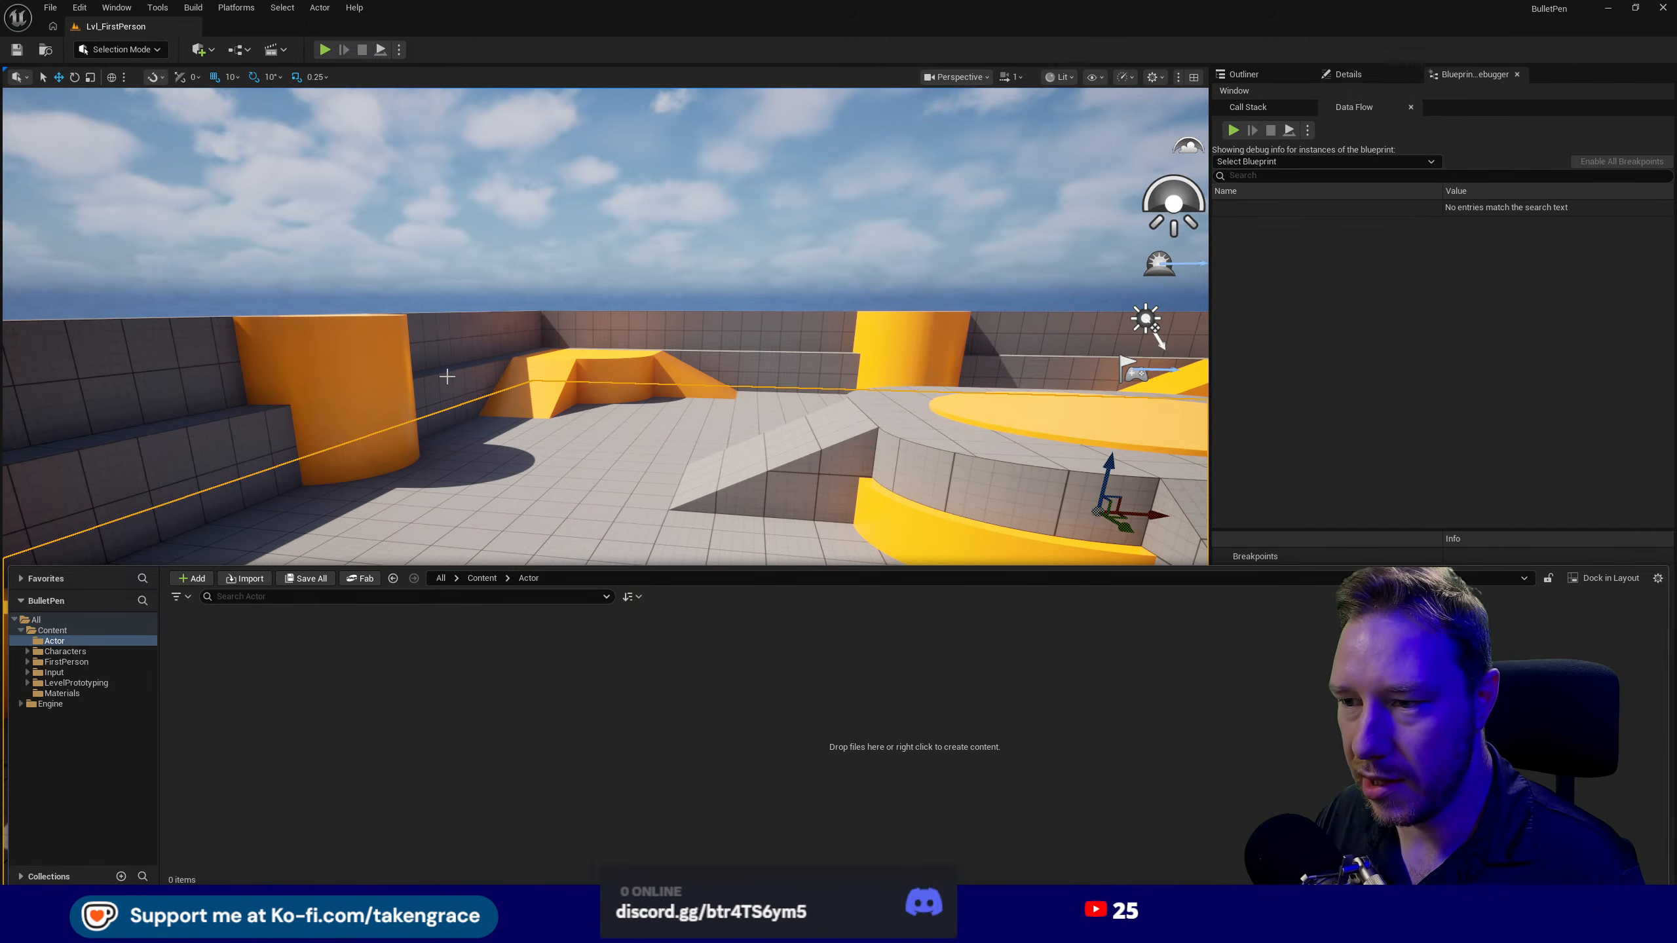
- Create a Blueprint Class with Actor as its parent, name it "BP_WallBase" and open it for editing
{"action": "right_click", "coordinate": [215, 673]}
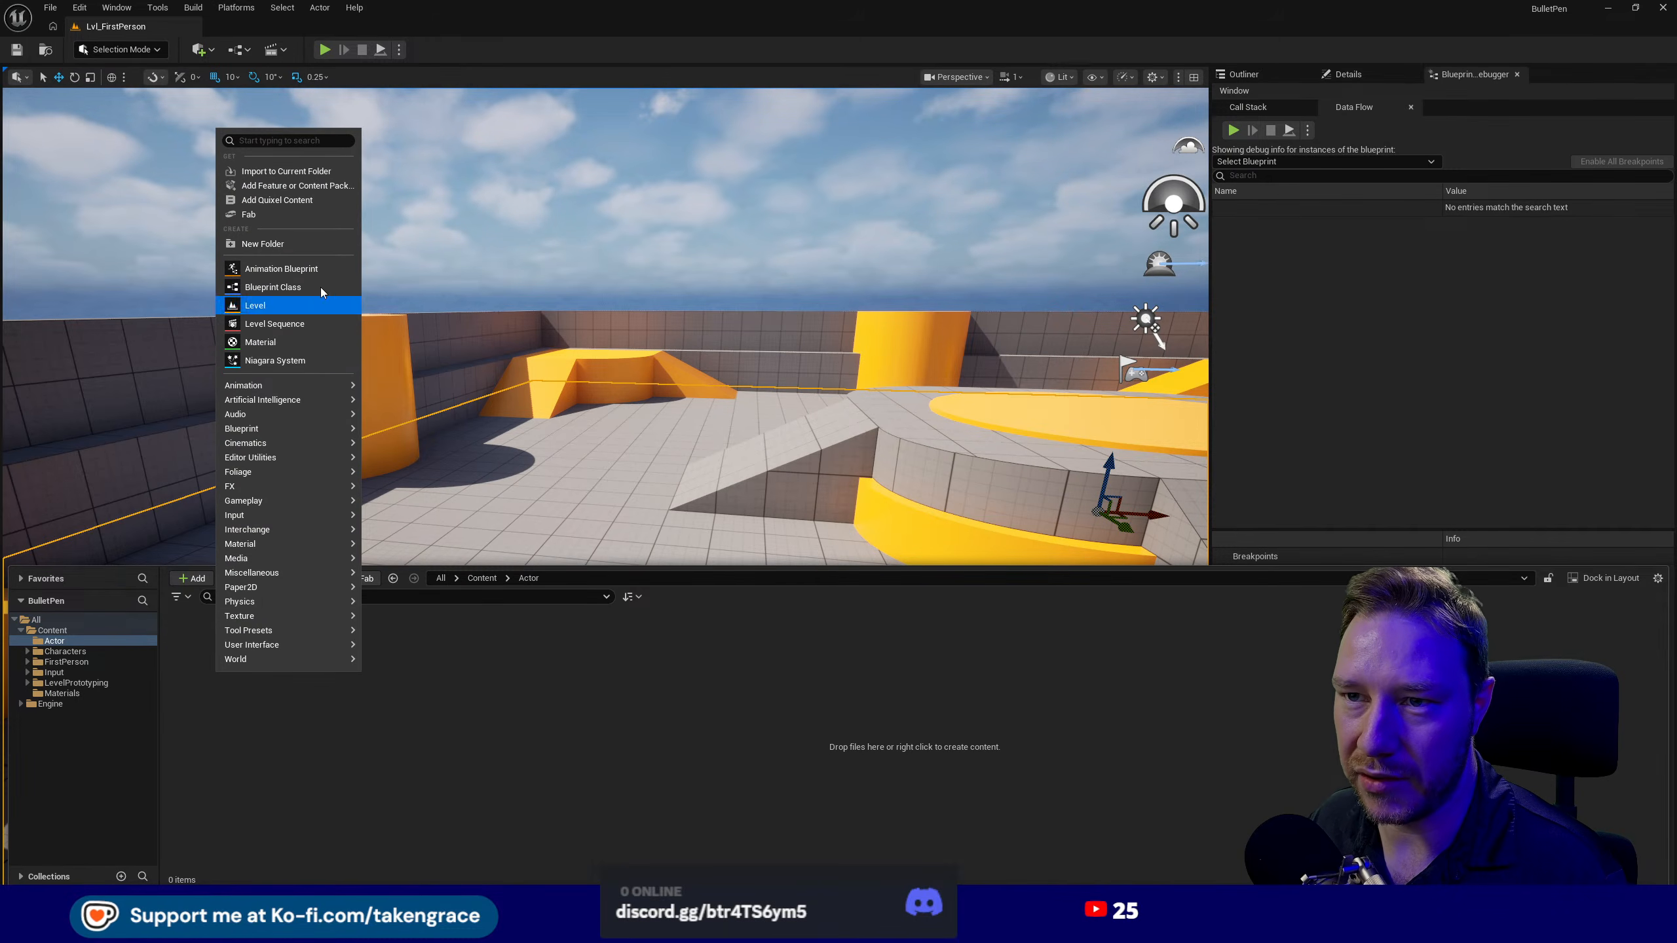
{"action": "left_click", "coordinate": [301, 286]}
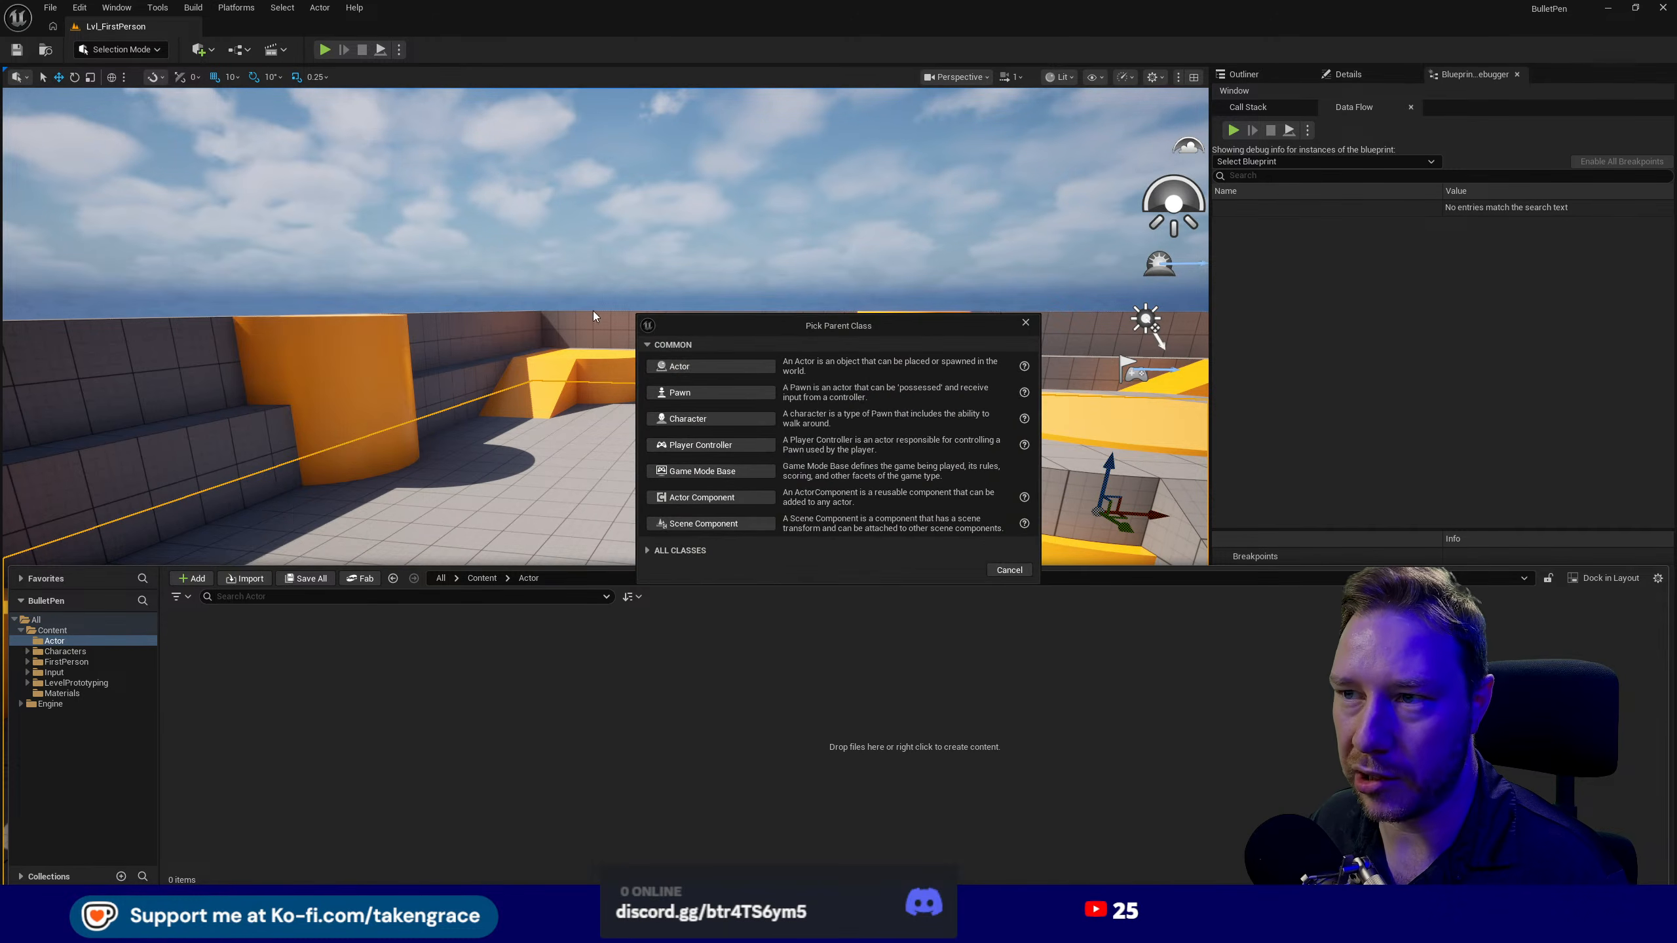
{"action": "left_click", "coordinate": [662, 362]}
{"action": "type", "text": "BP_W"}
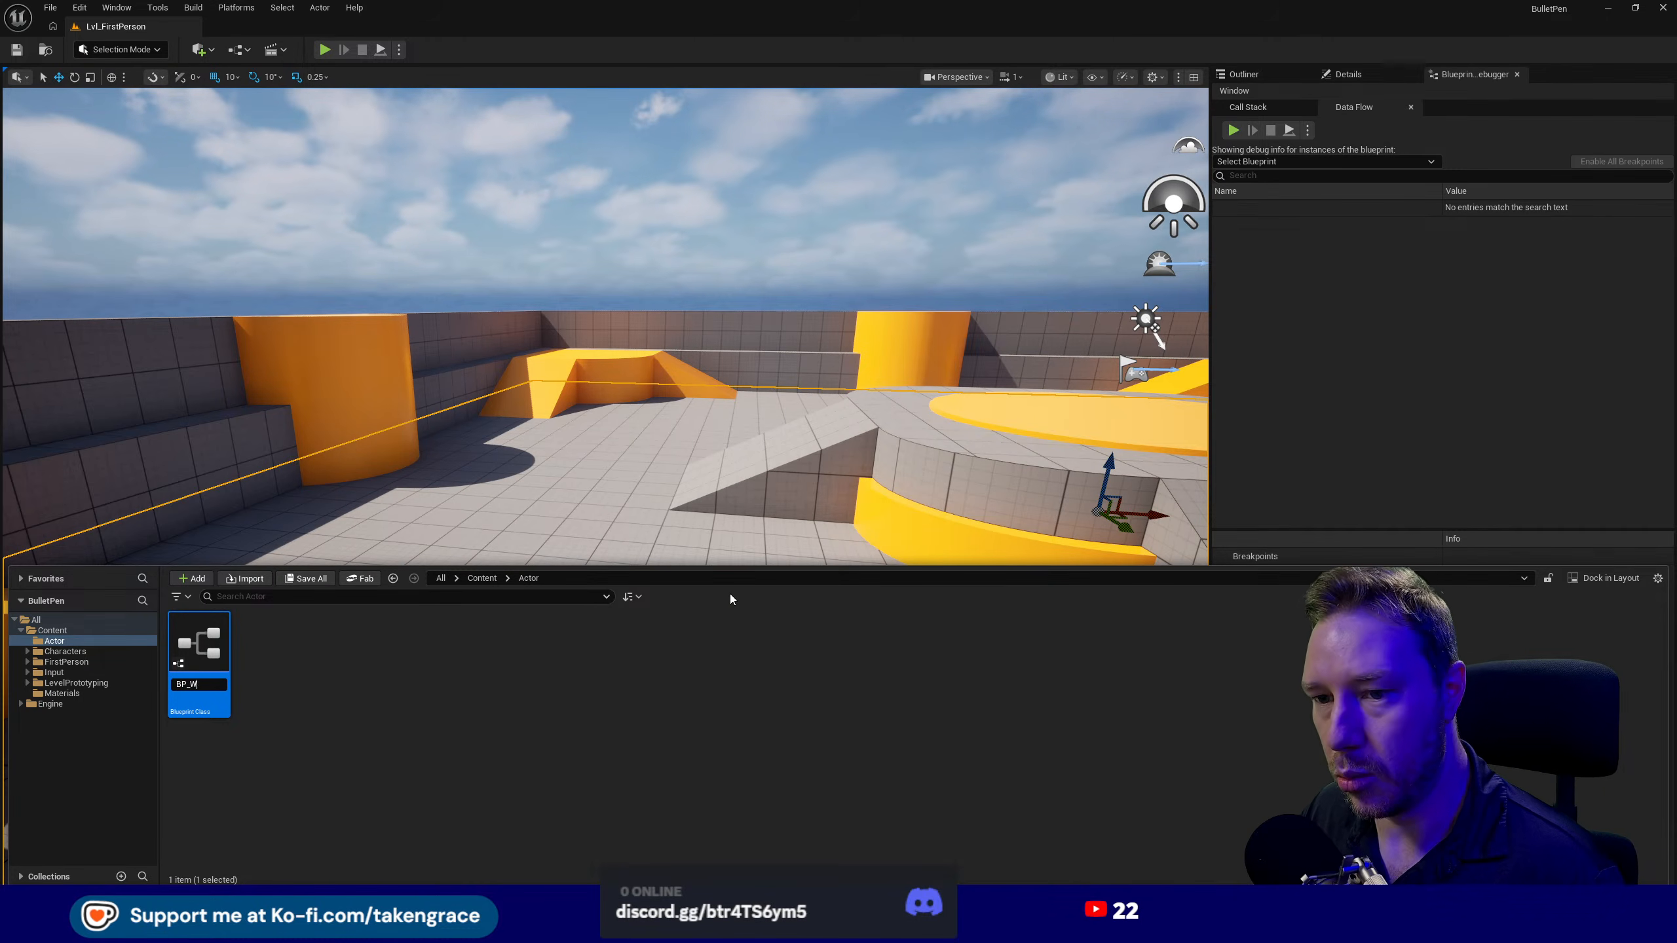
{"action": "type", "text": "allBass"}
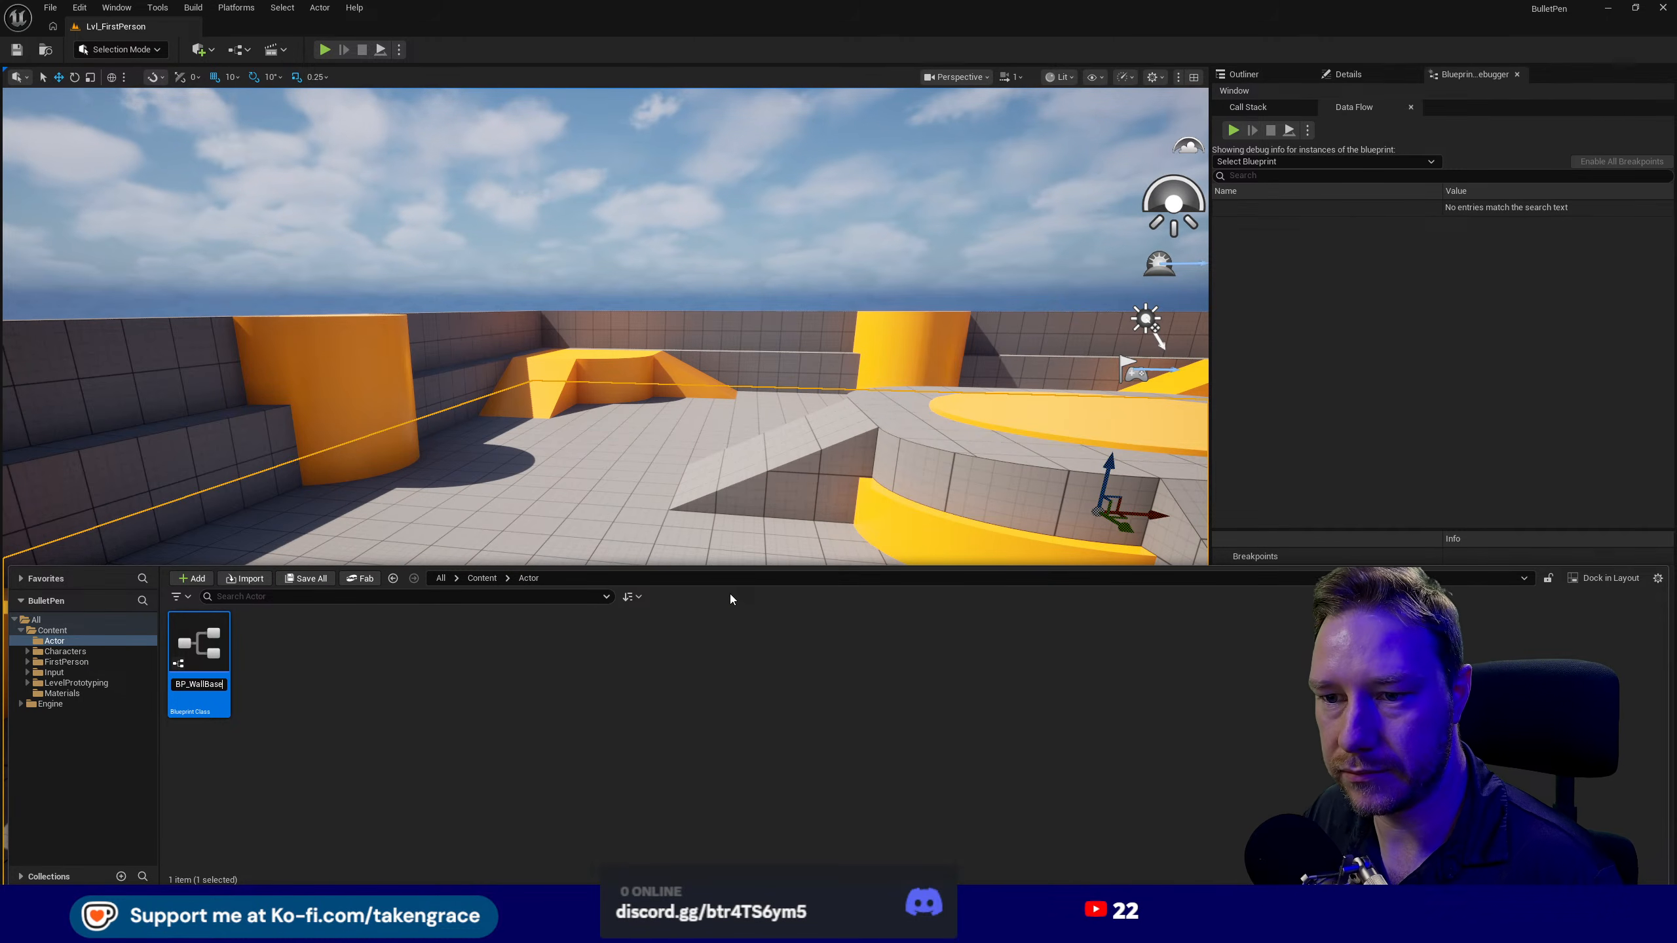
{"action": "key", "text": "Return"}
{"action": "key", "text": "Return"}
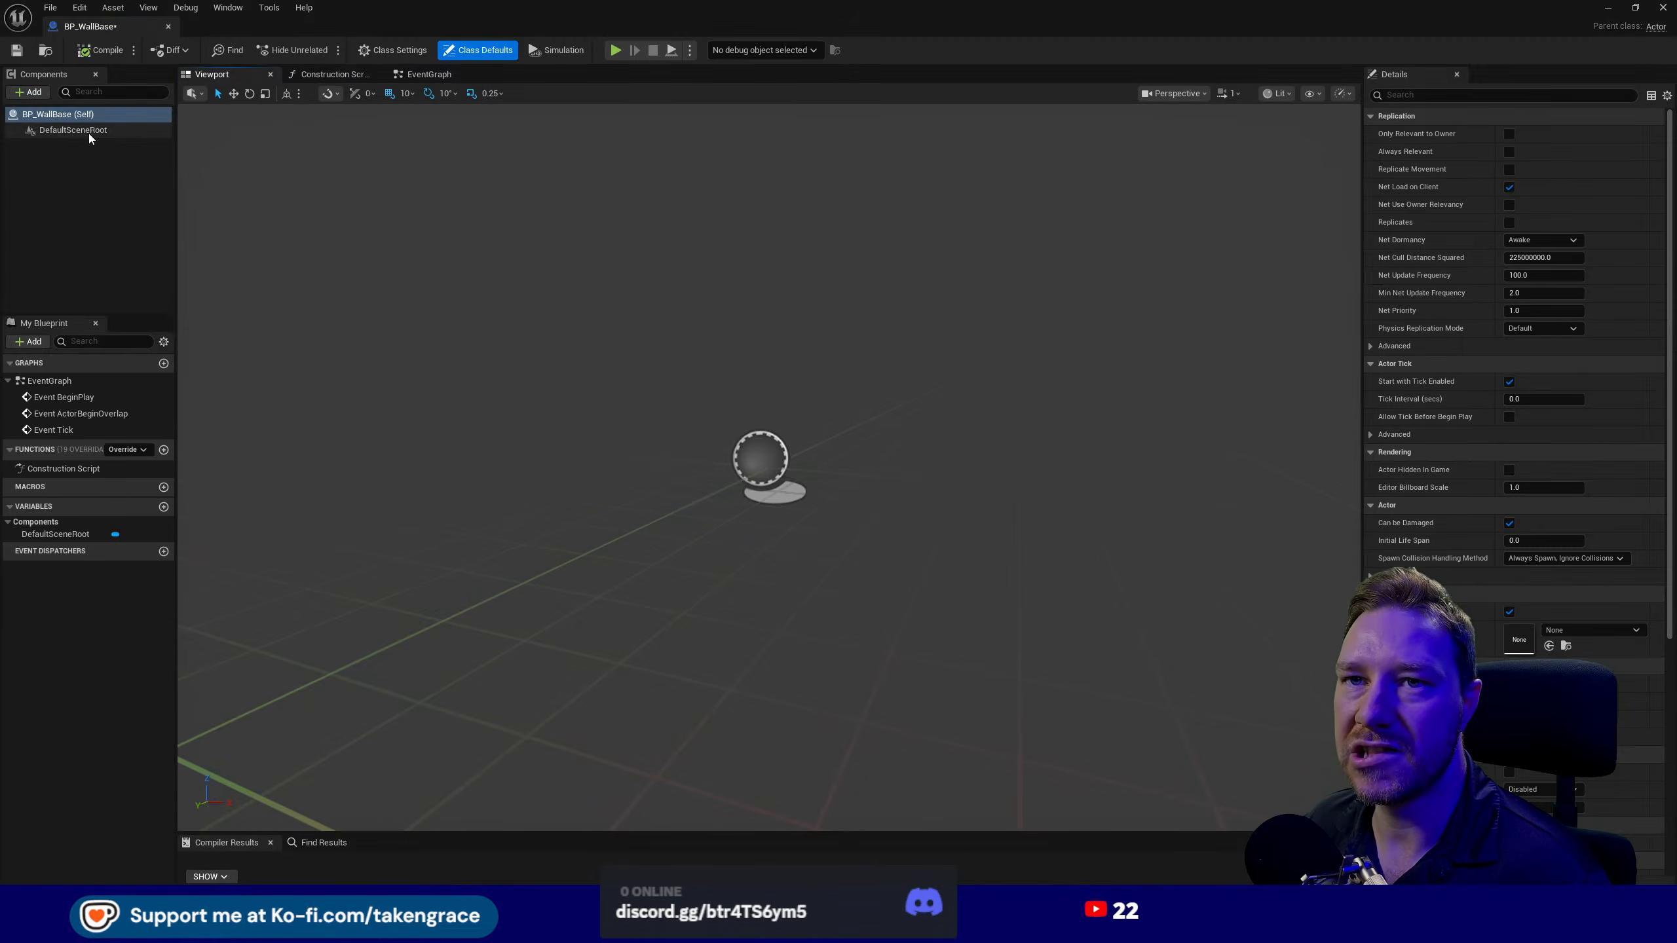
- Add a Static Mesh component named "Wall" under the DefaultSceneRoot of BP_WallBase
{"action": "left_click", "coordinate": [31, 92]}
{"action": "type", "text": "static"}
{"action": "left_click", "coordinate": [55, 246]}
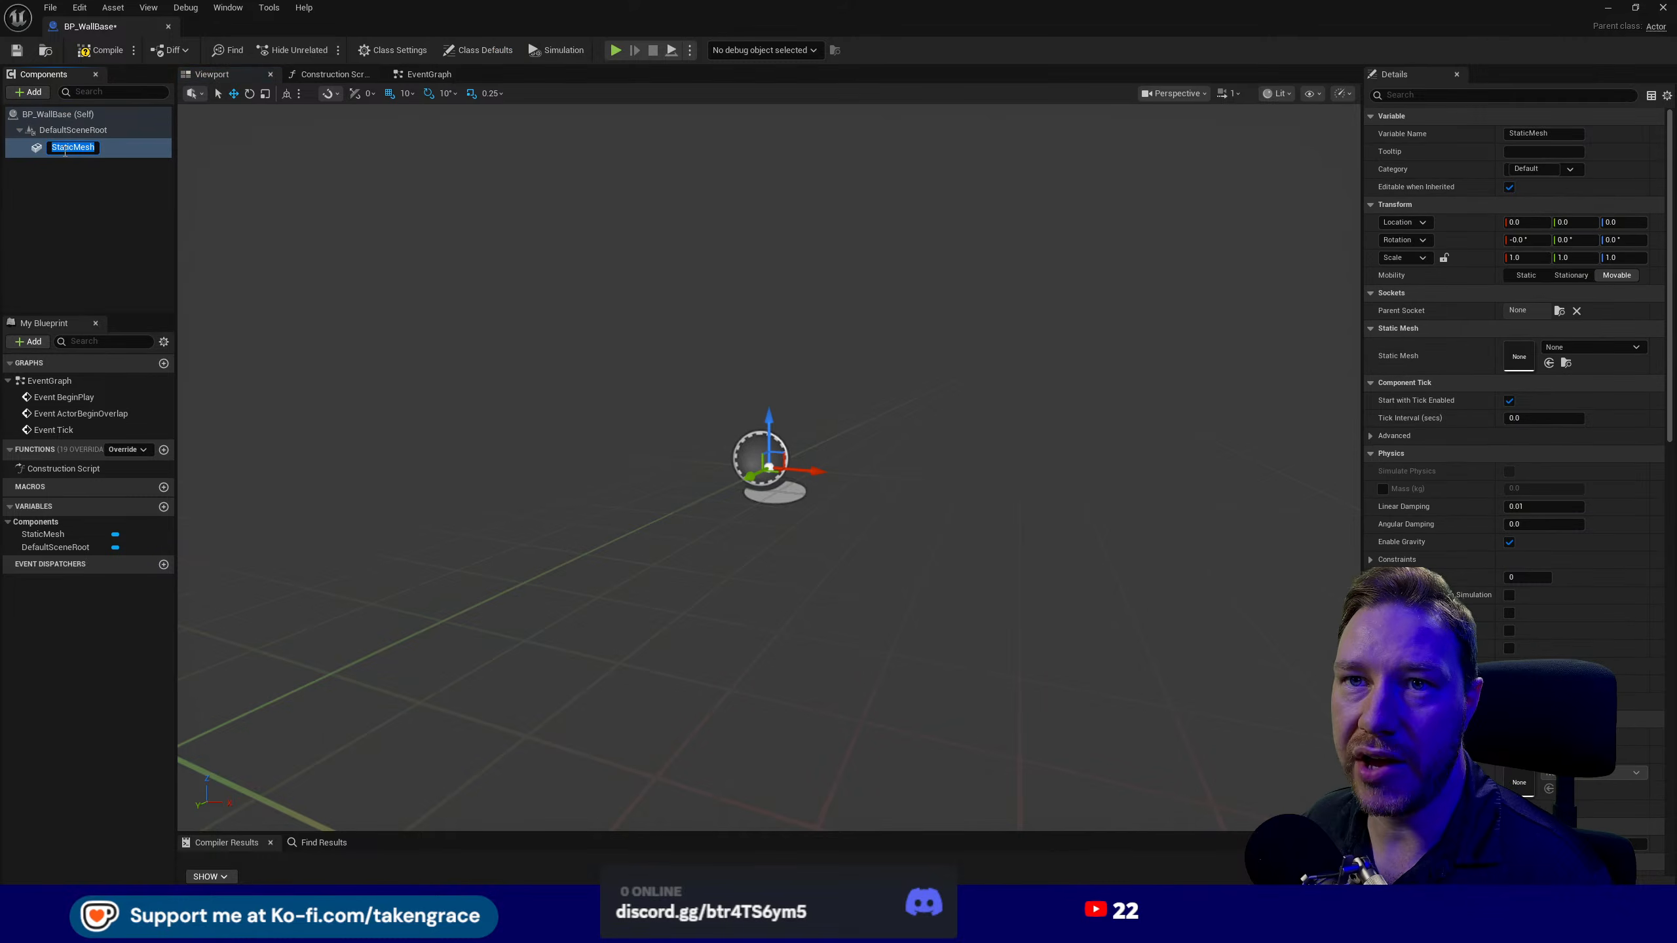
{"action": "type", "text": "Wall"}
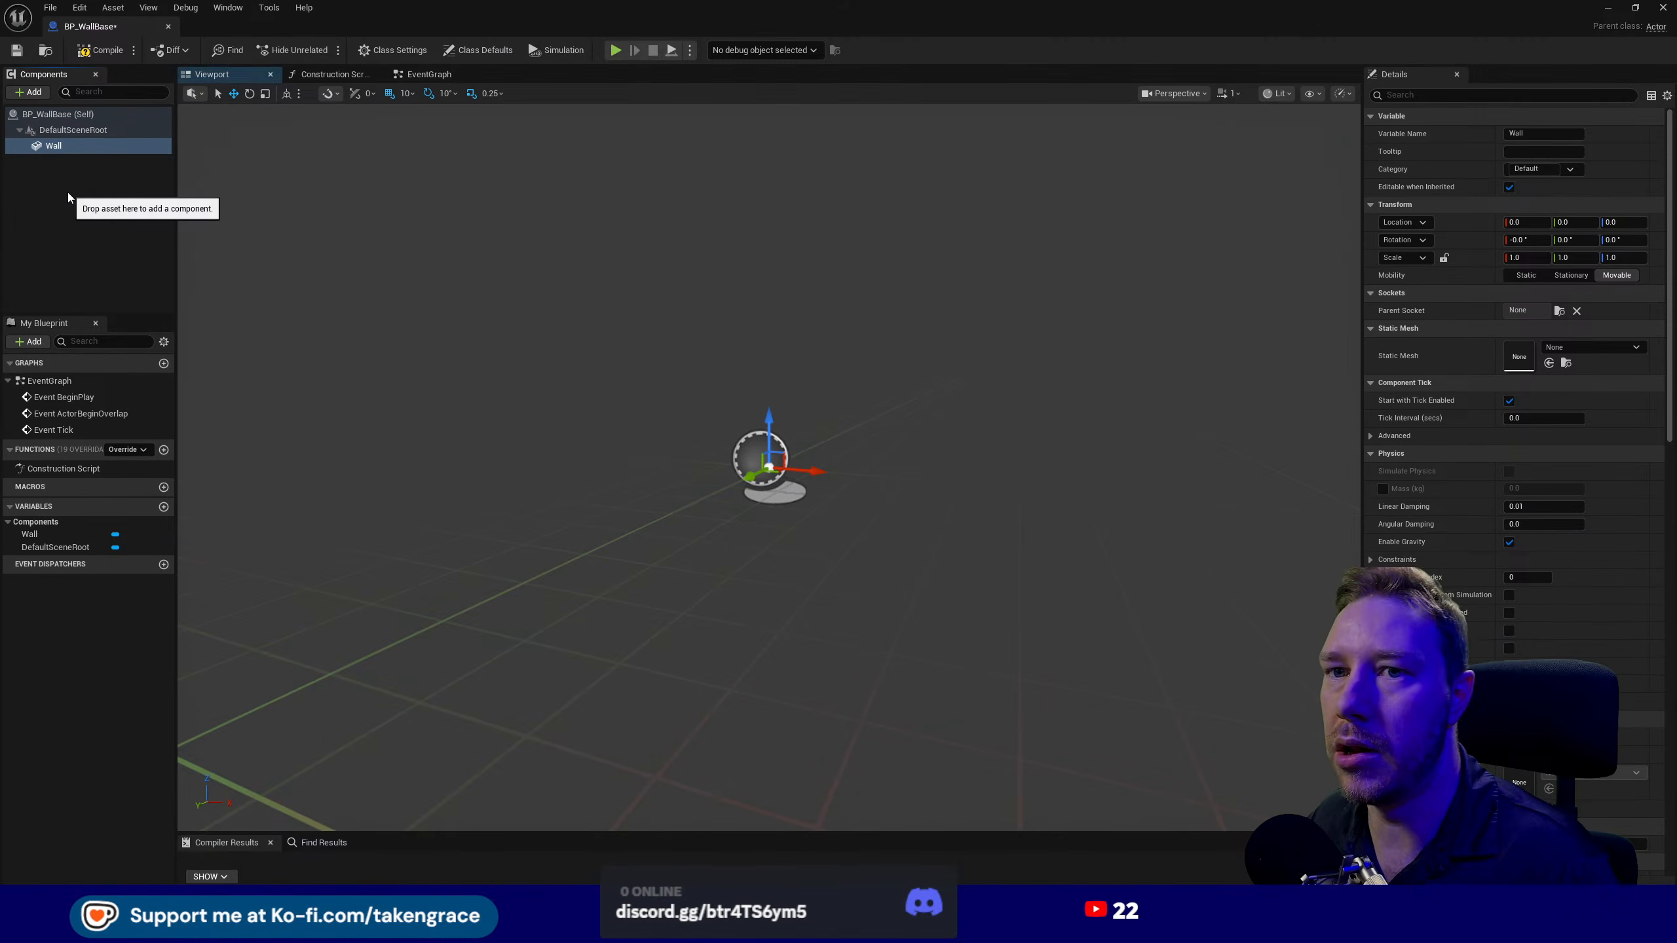
{"action": "key", "text": "Return"}
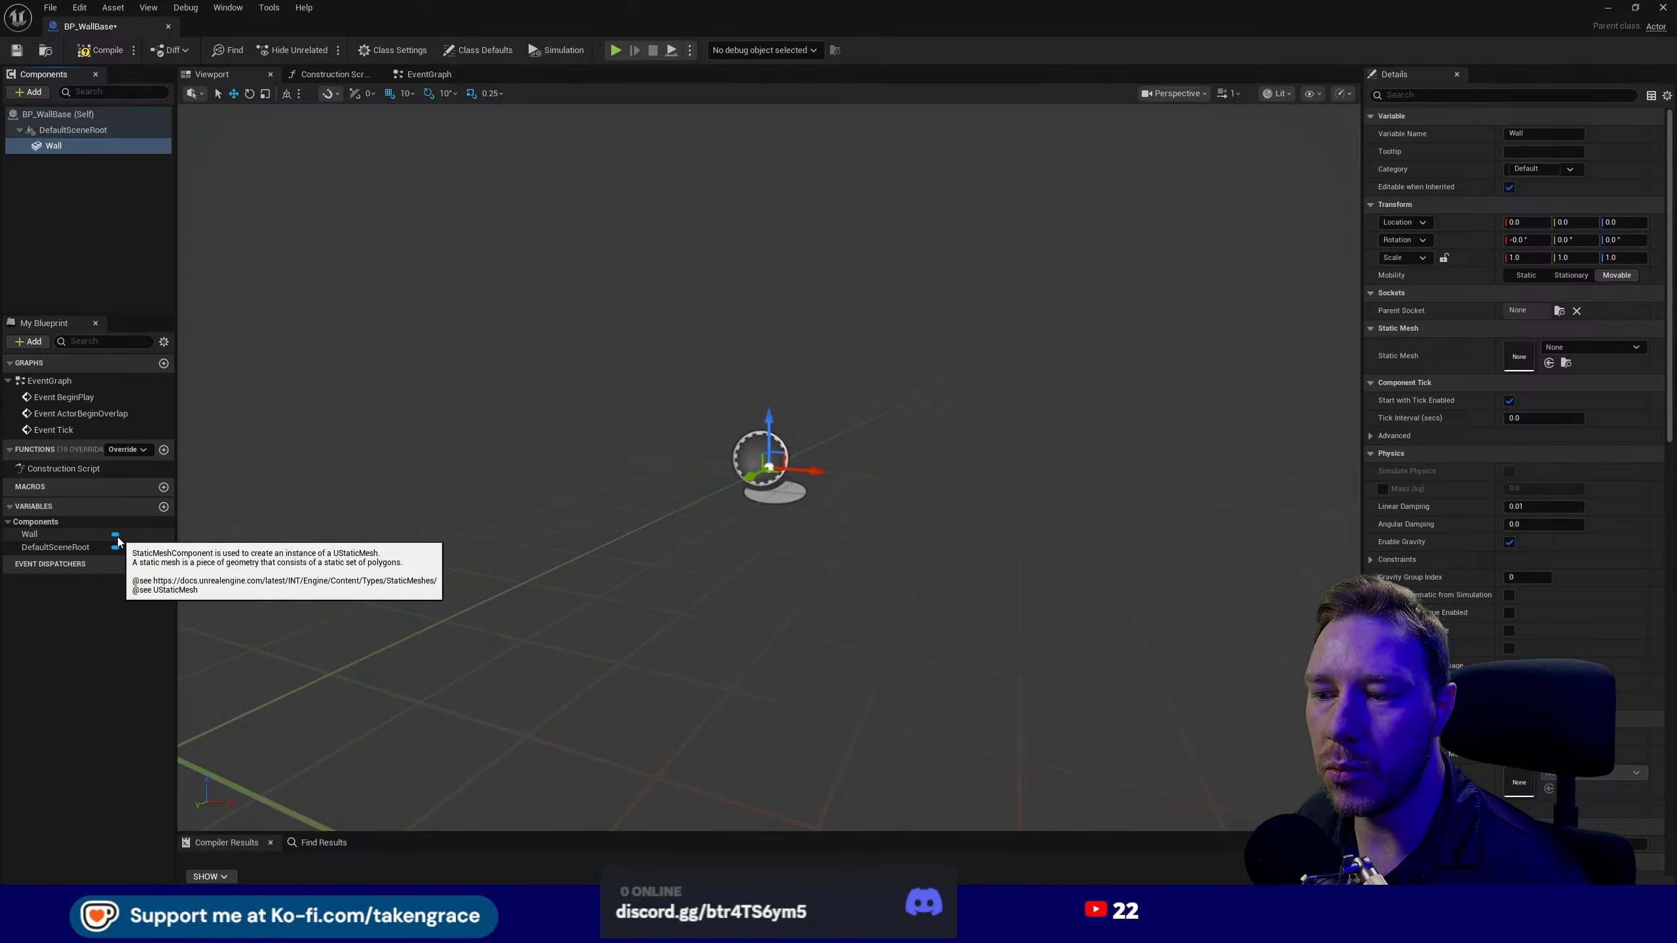
- Examine the Phys Material Override choices in the Wall component's Collision settings
{"action": "scroll", "coordinate": [1544, 620], "scroll_direction": "down", "scroll_amount": 5}
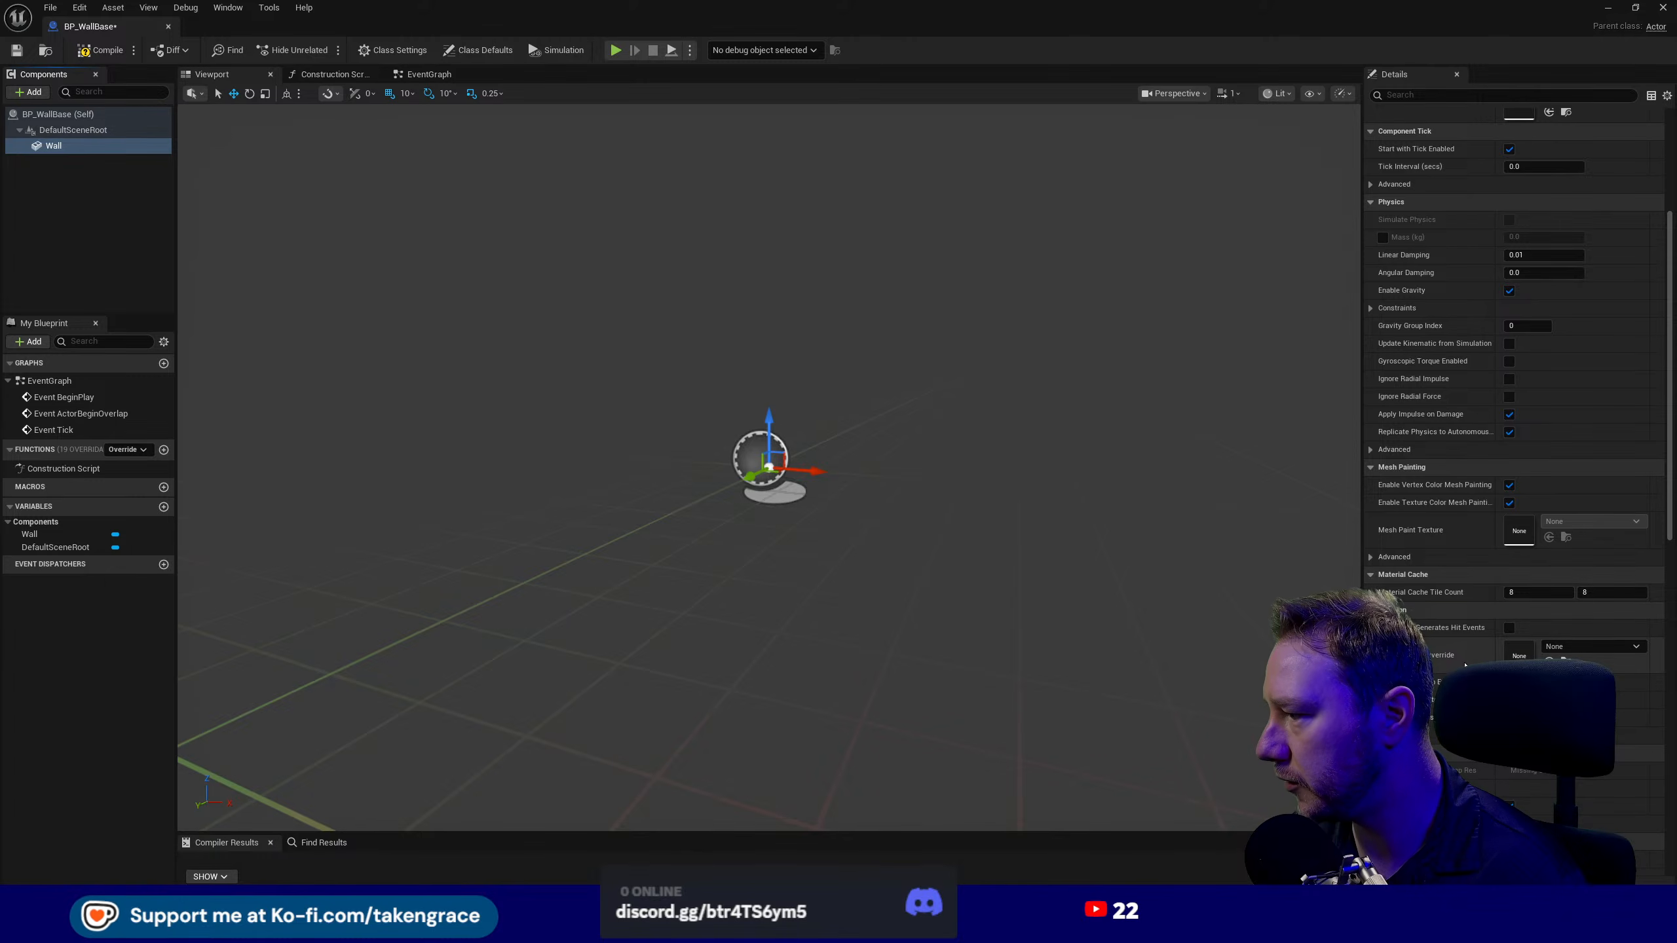
{"action": "scroll", "coordinate": [1465, 664], "scroll_direction": "down", "scroll_amount": 6}
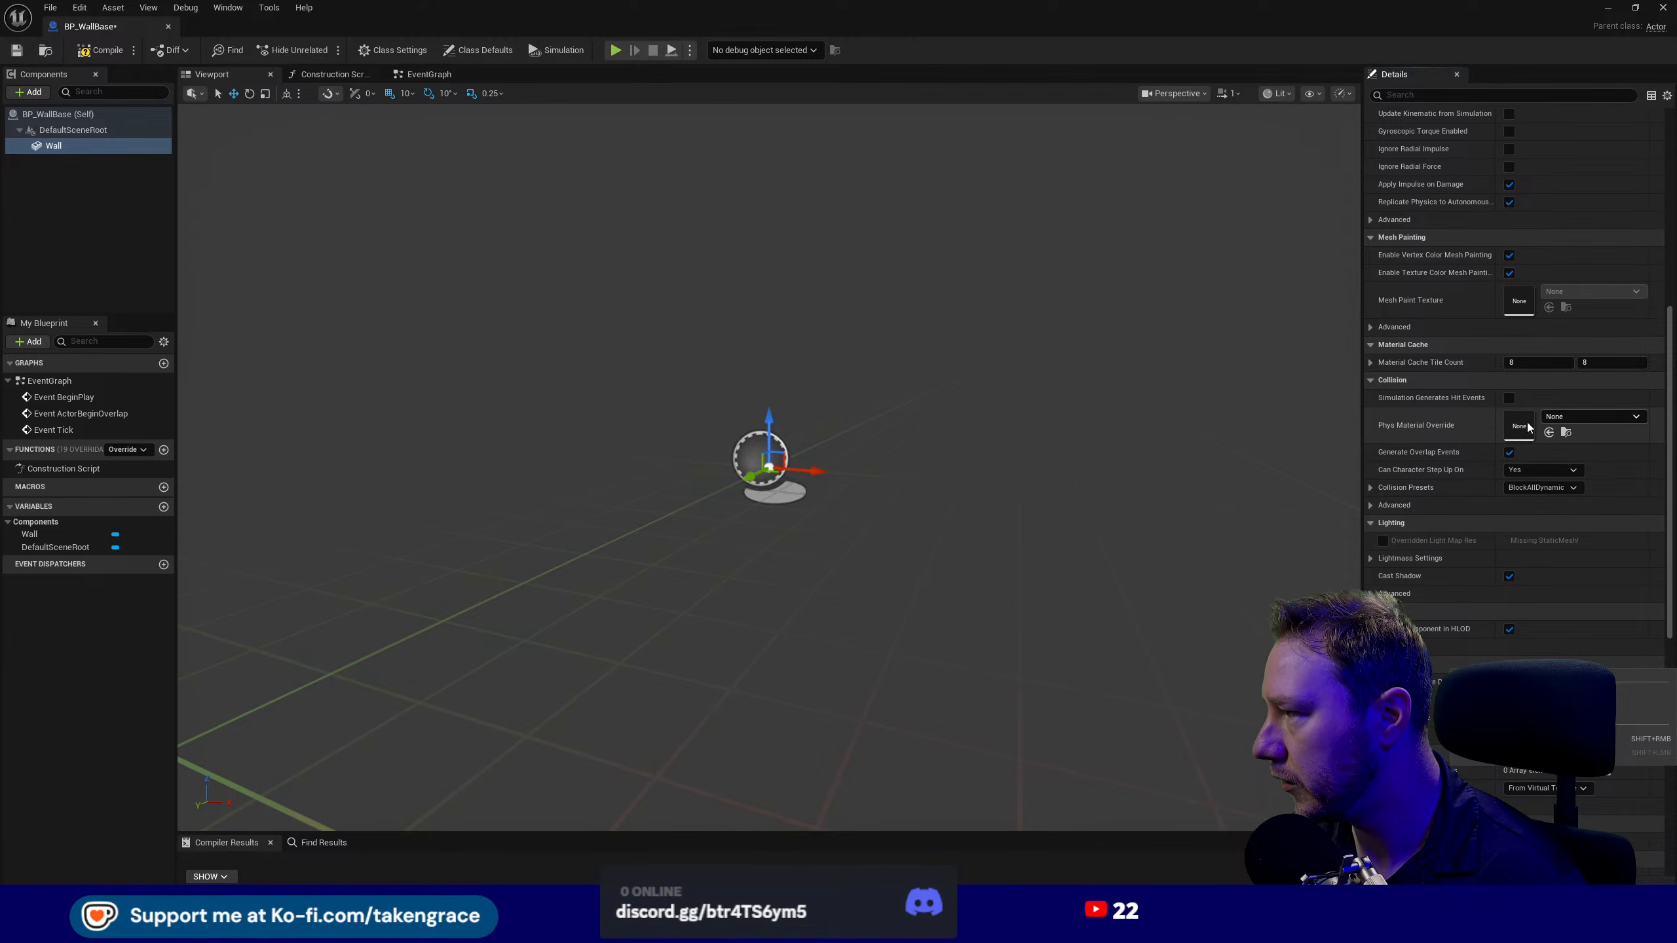
{"action": "left_click", "coordinate": [1581, 417]}
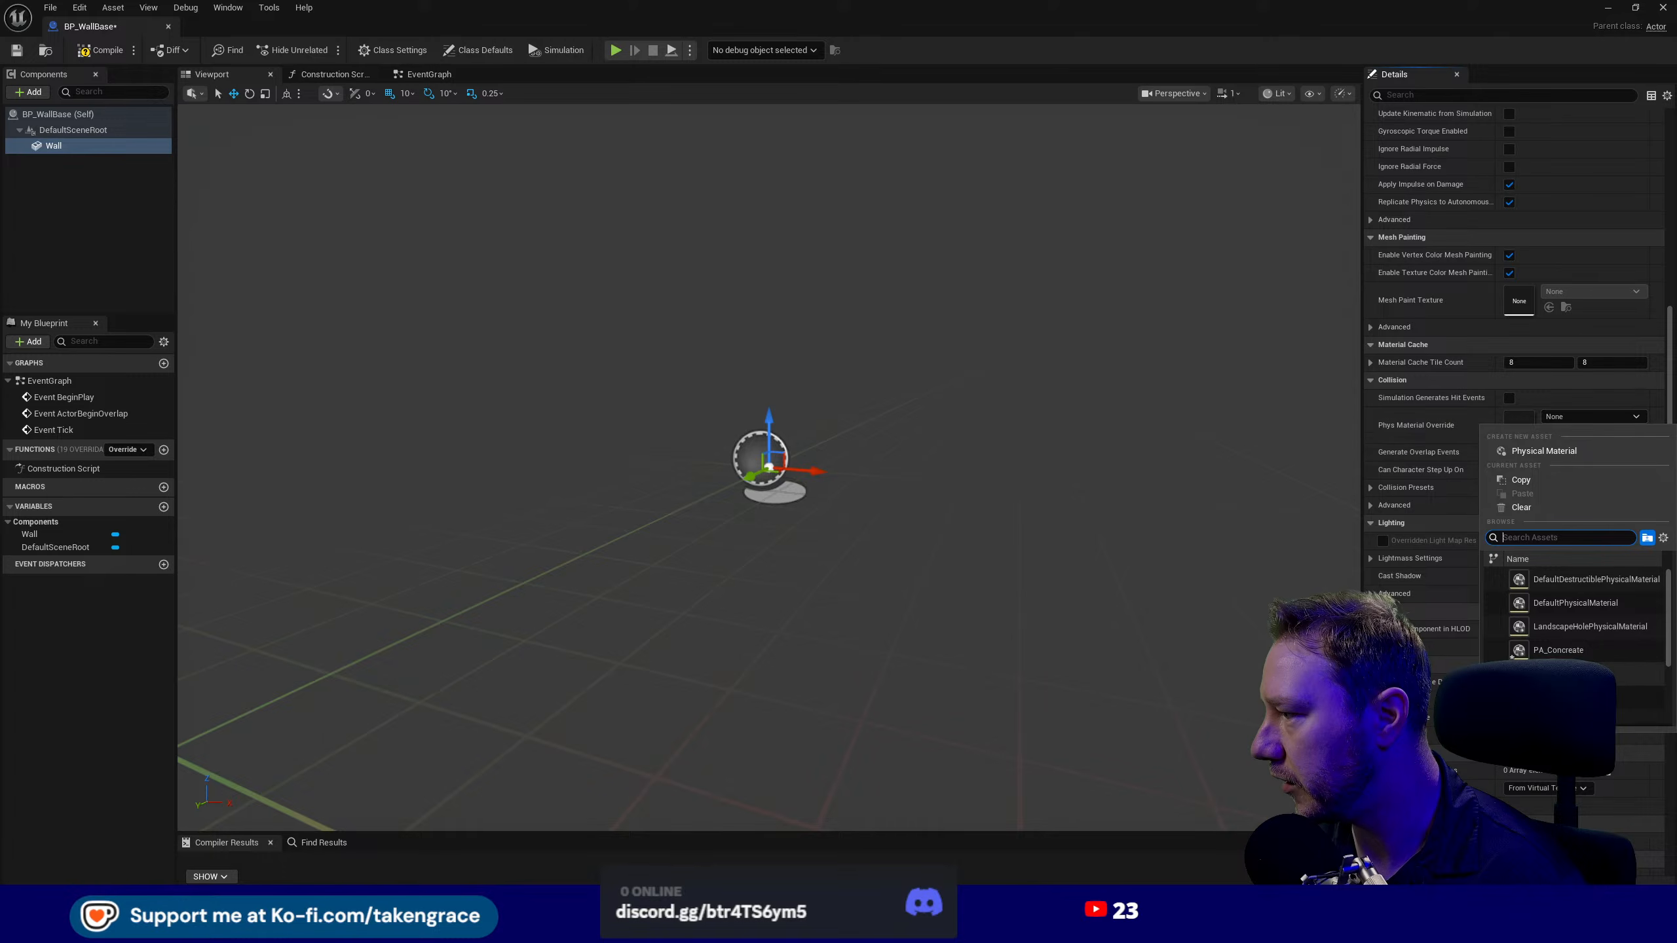
{"action": "left_click", "coordinate": [1452, 409]}
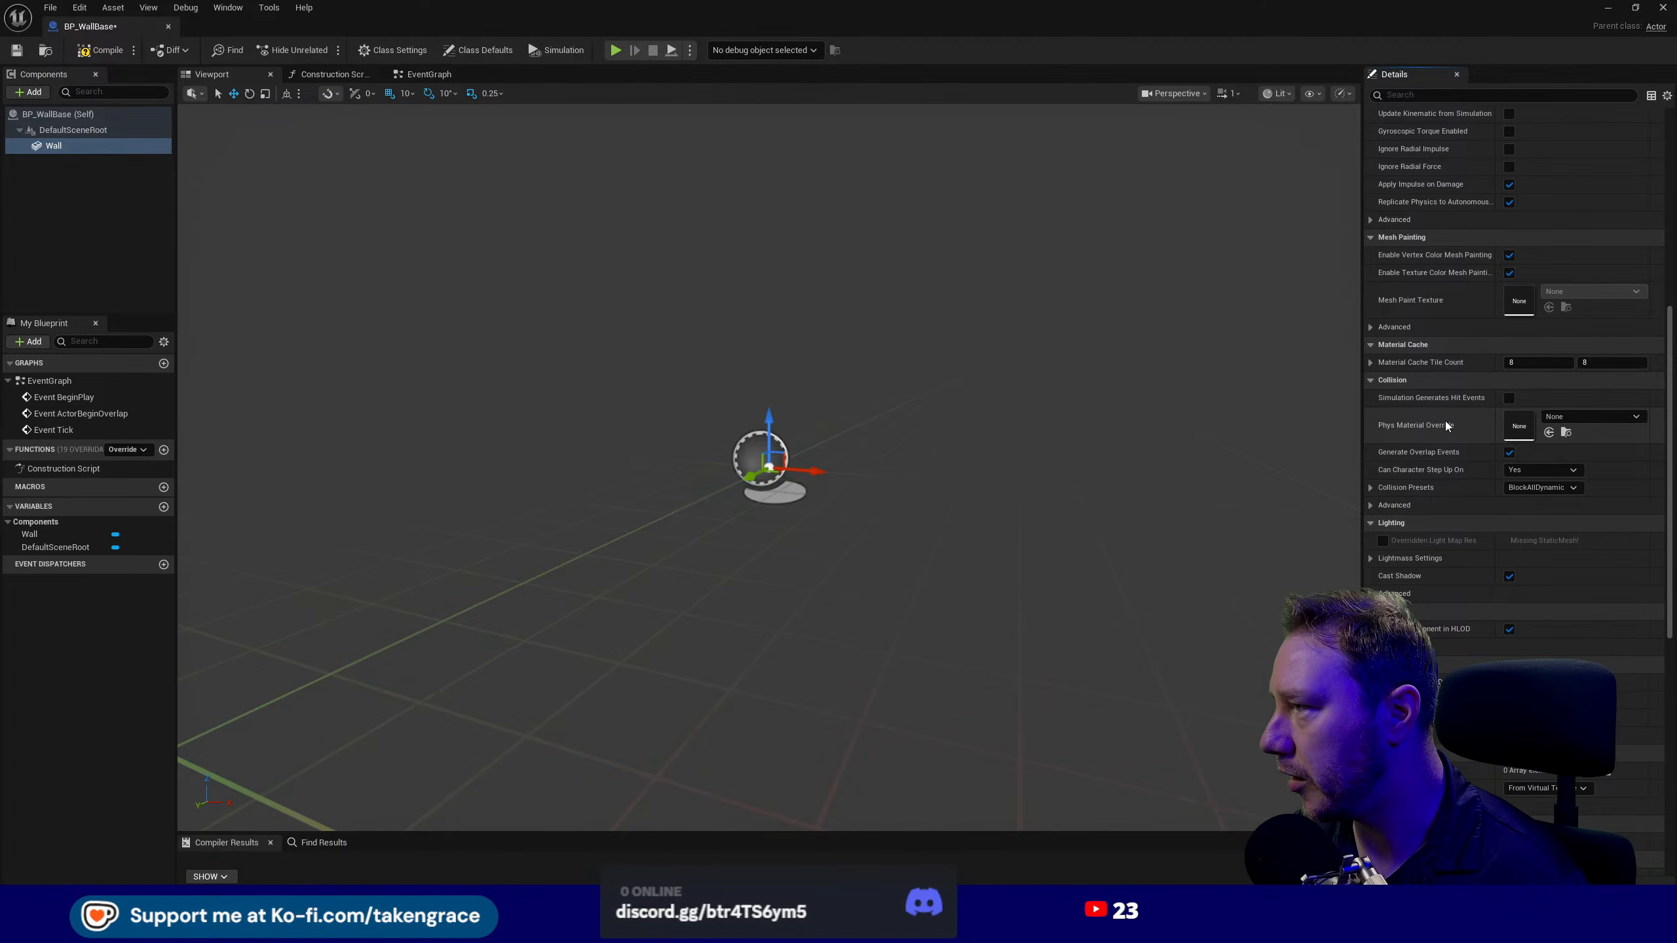
{"action": "scroll", "coordinate": [1508, 595], "scroll_direction": "up", "scroll_amount": 1}
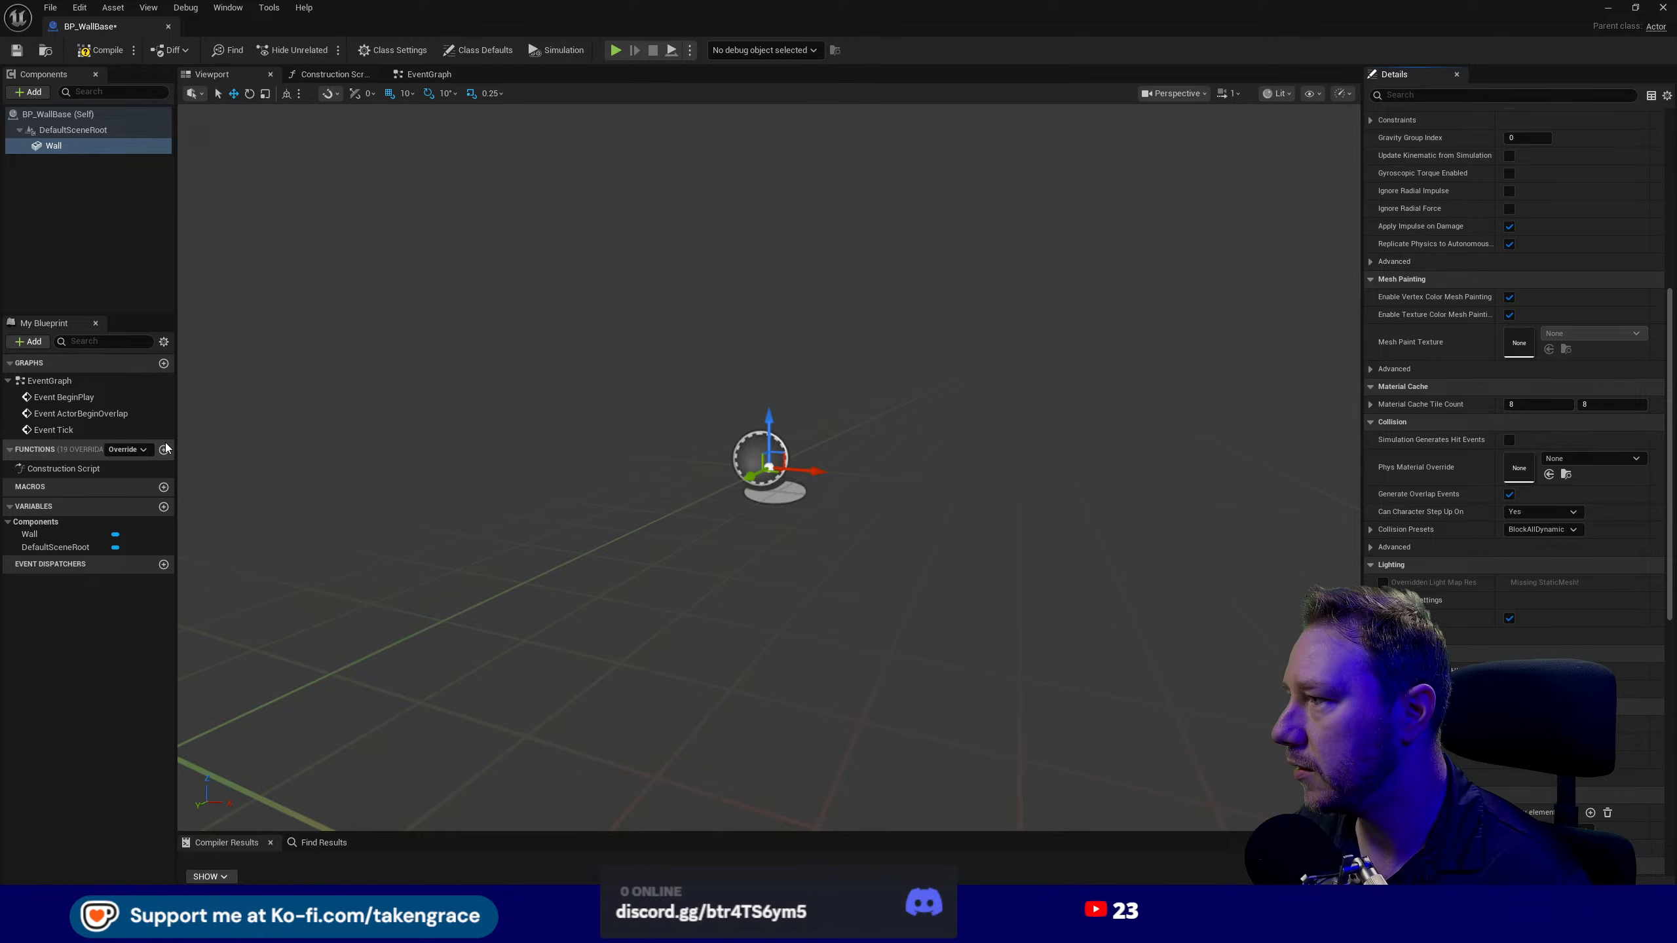
- Add a variable named "Physics Materal" to BP_WallBase
{"action": "left_click", "coordinate": [164, 507]}
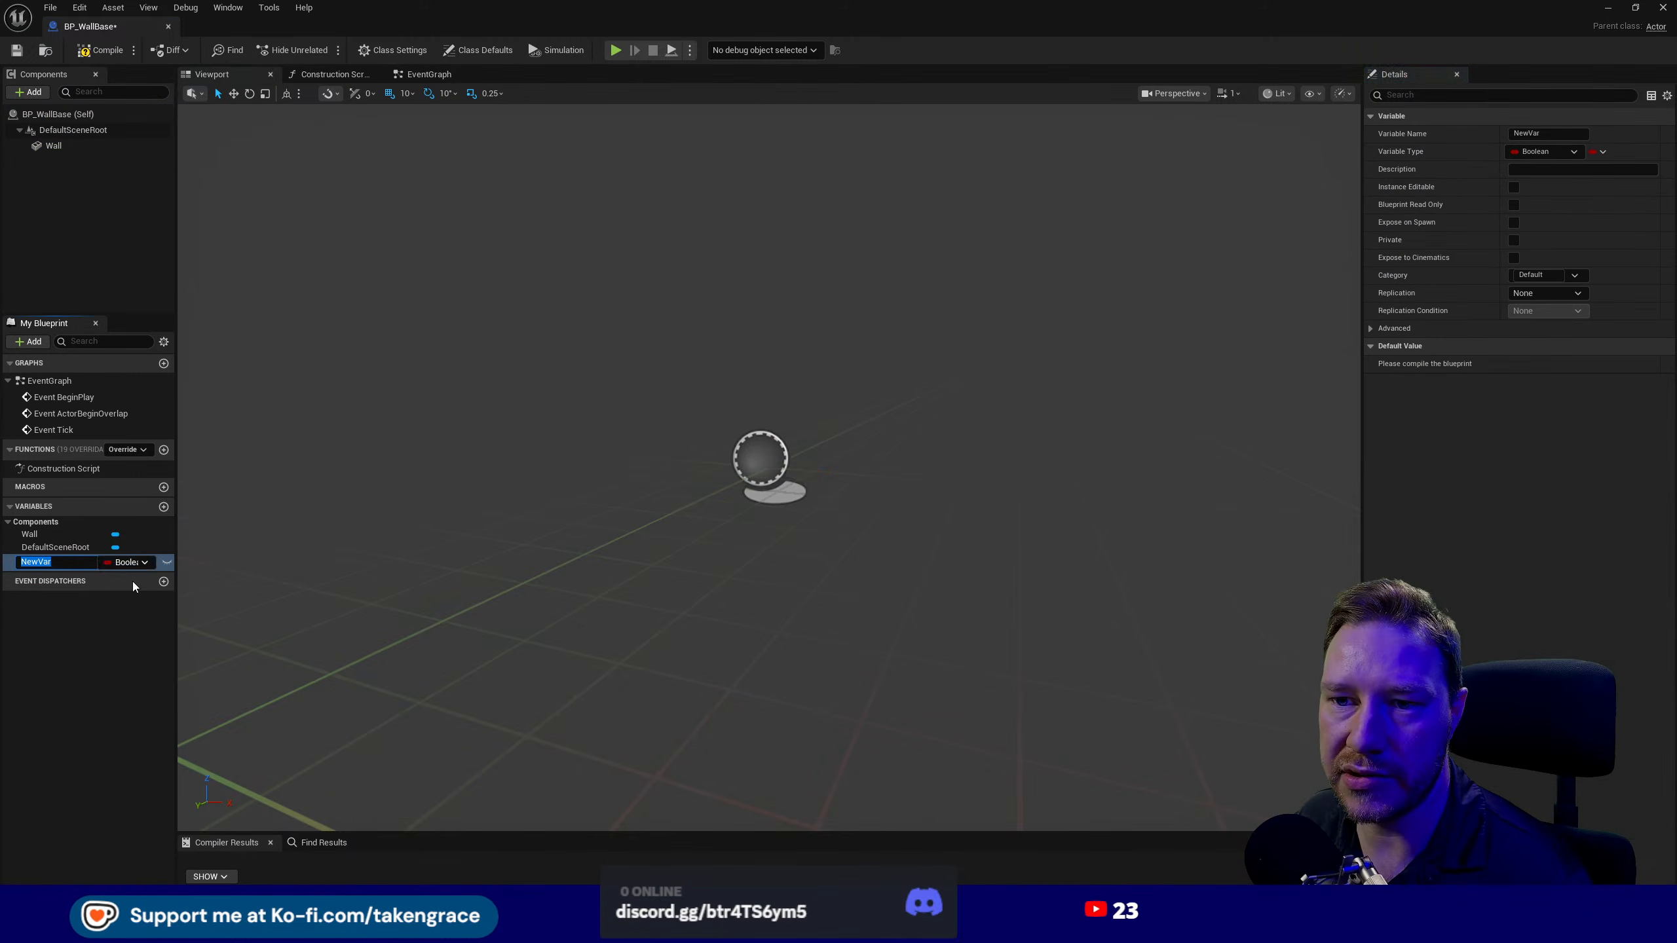
{"action": "type", "text": "P"}
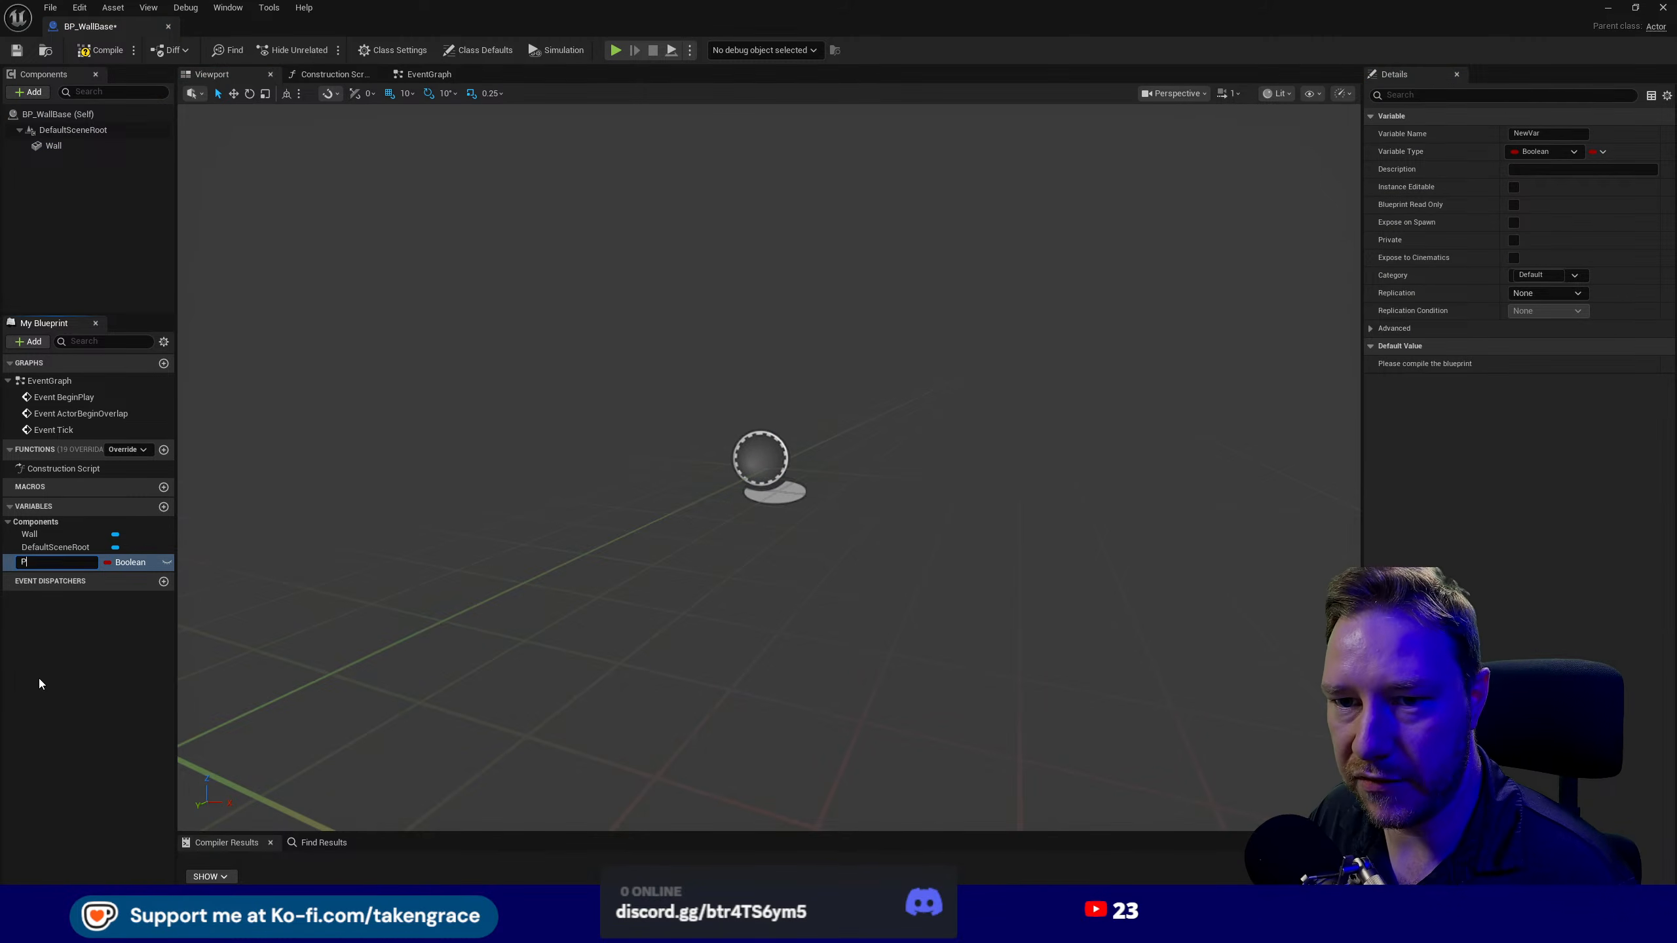
{"action": "type", "text": "hysics Material"}
{"action": "key", "text": "Return"}
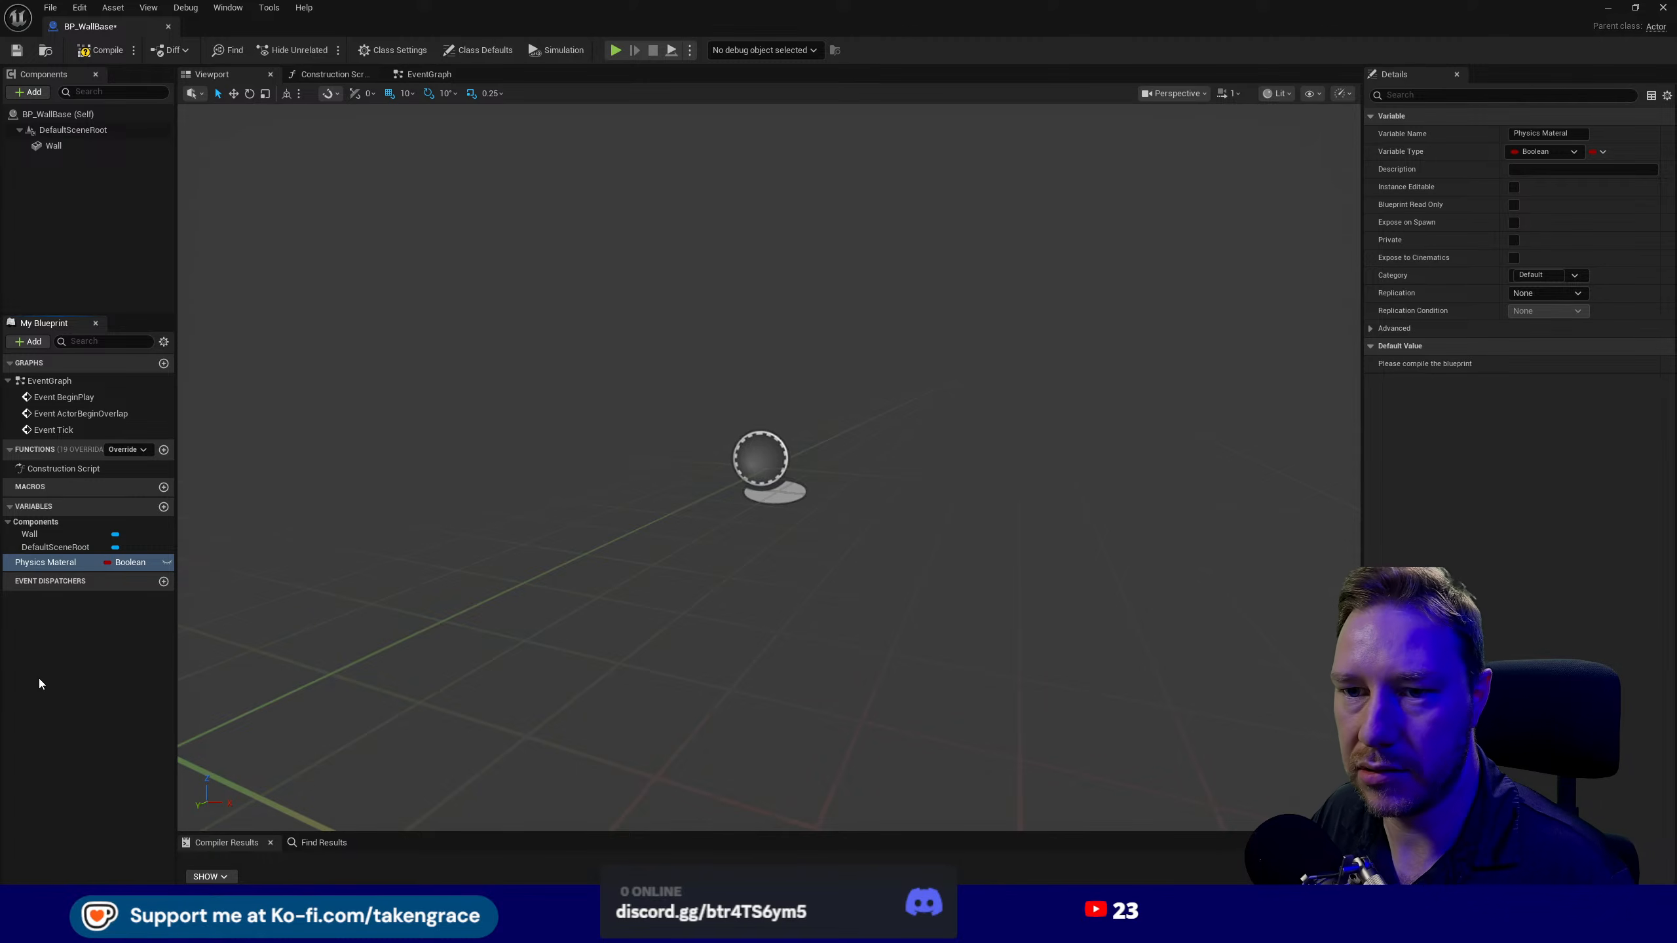
- Set the new variable's type to a Physics Asset object reference
{"action": "left_click", "coordinate": [130, 562]}
{"action": "type", "text": "p"}
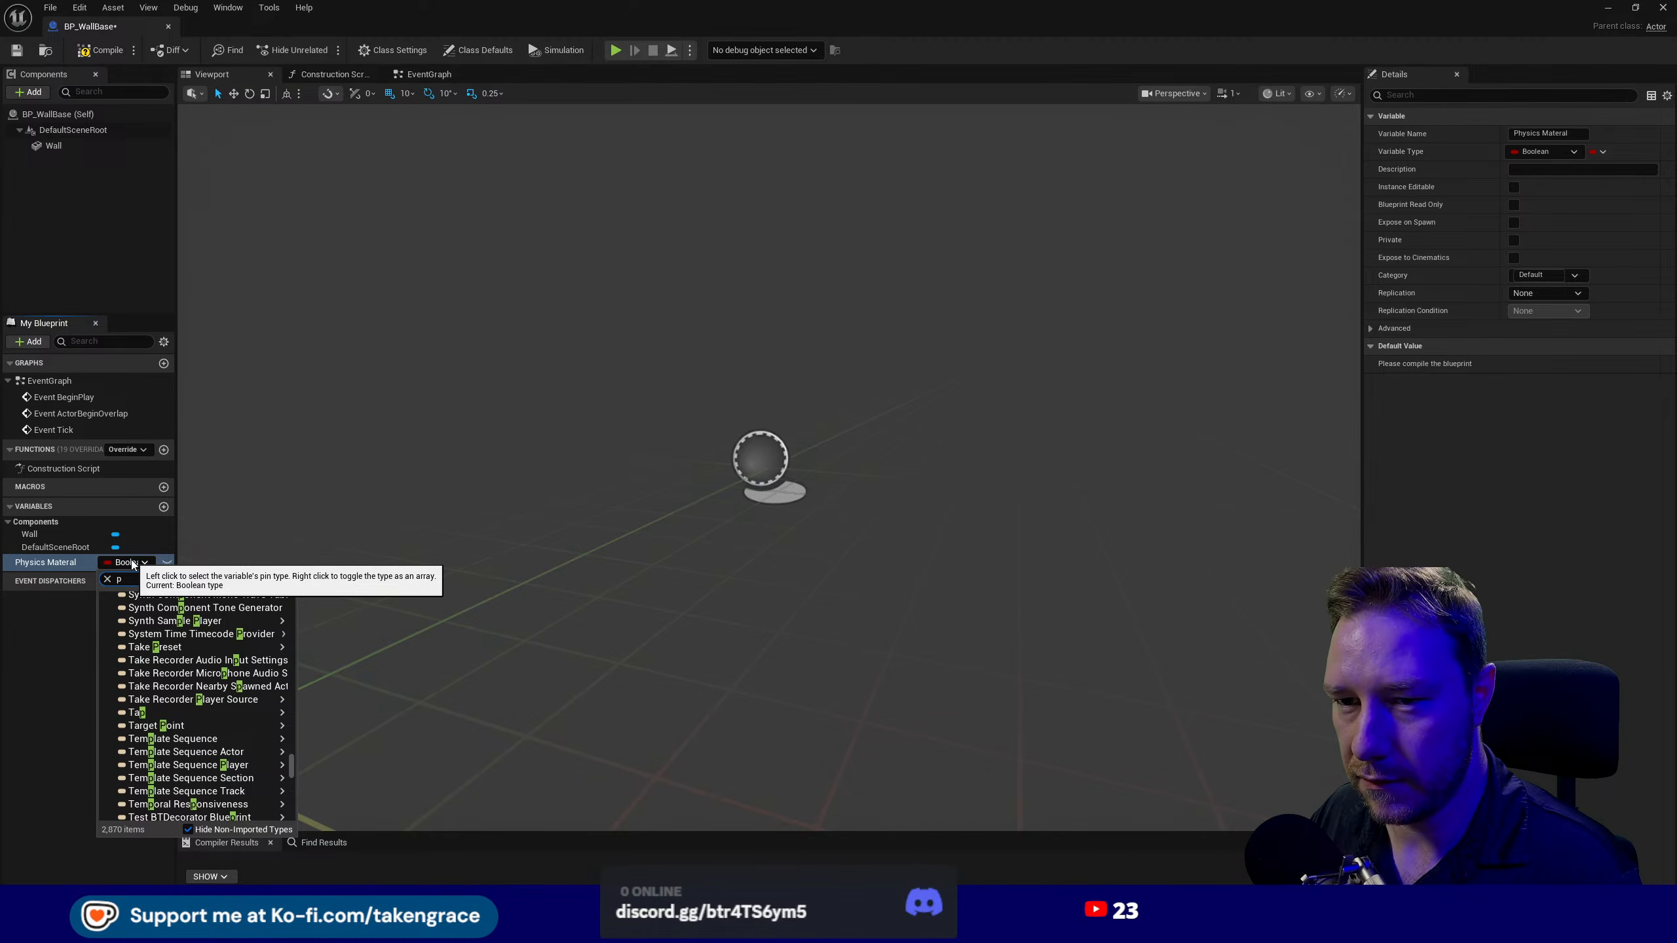
{"action": "type", "text": "shy"}
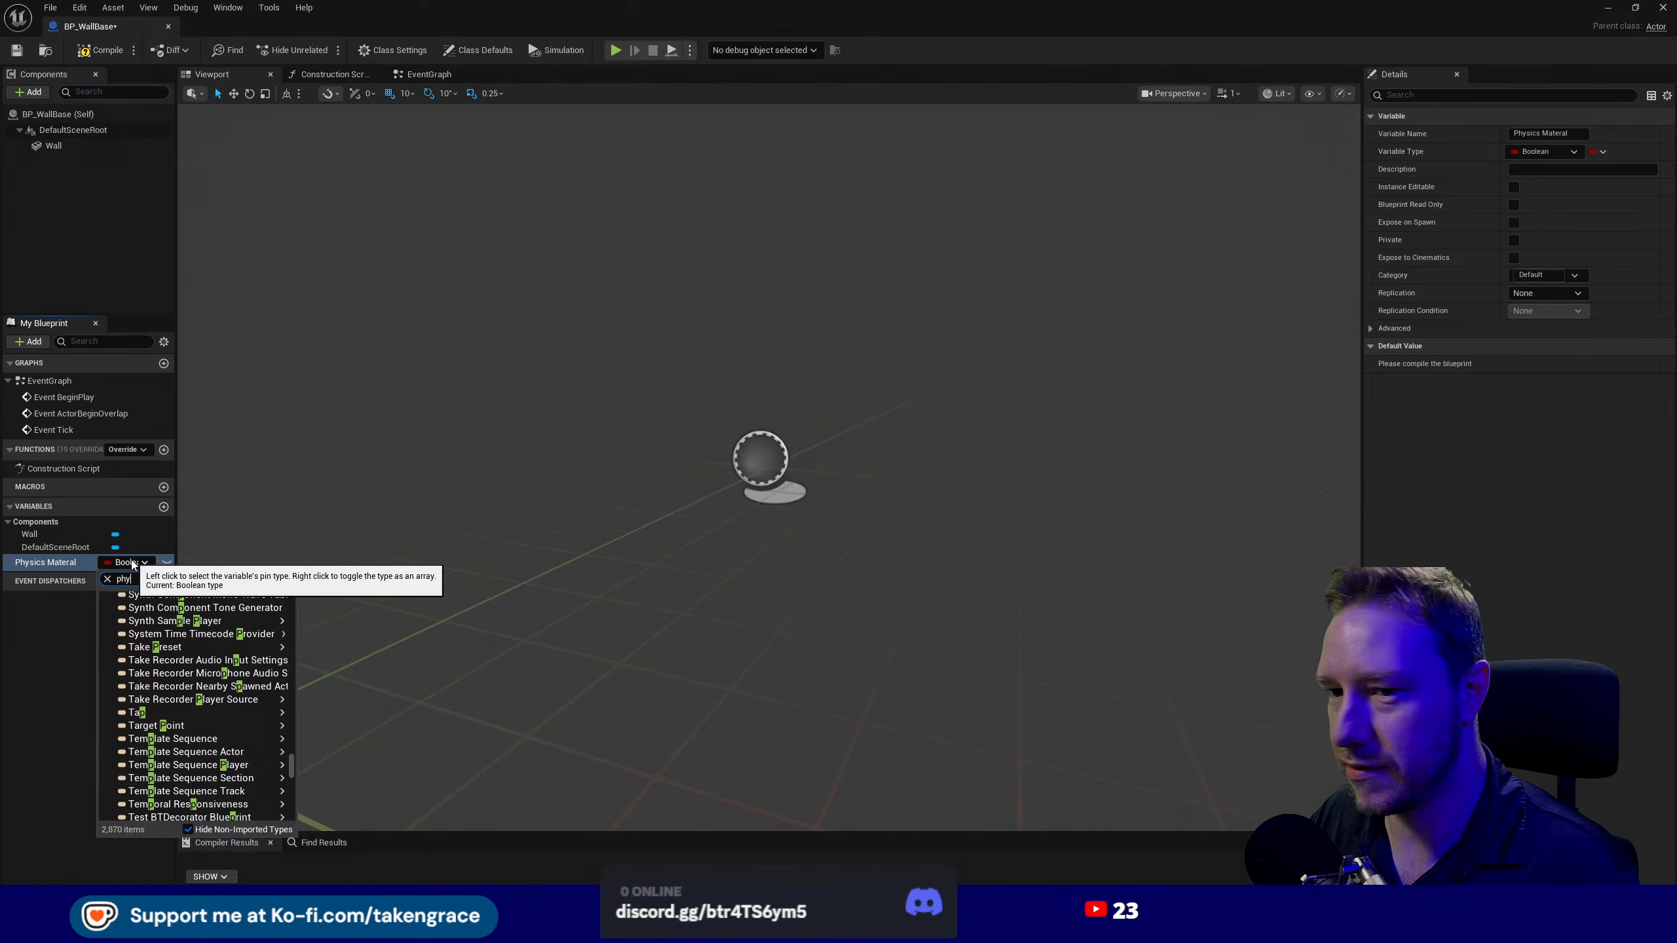
{"action": "type", "text": "sics"}
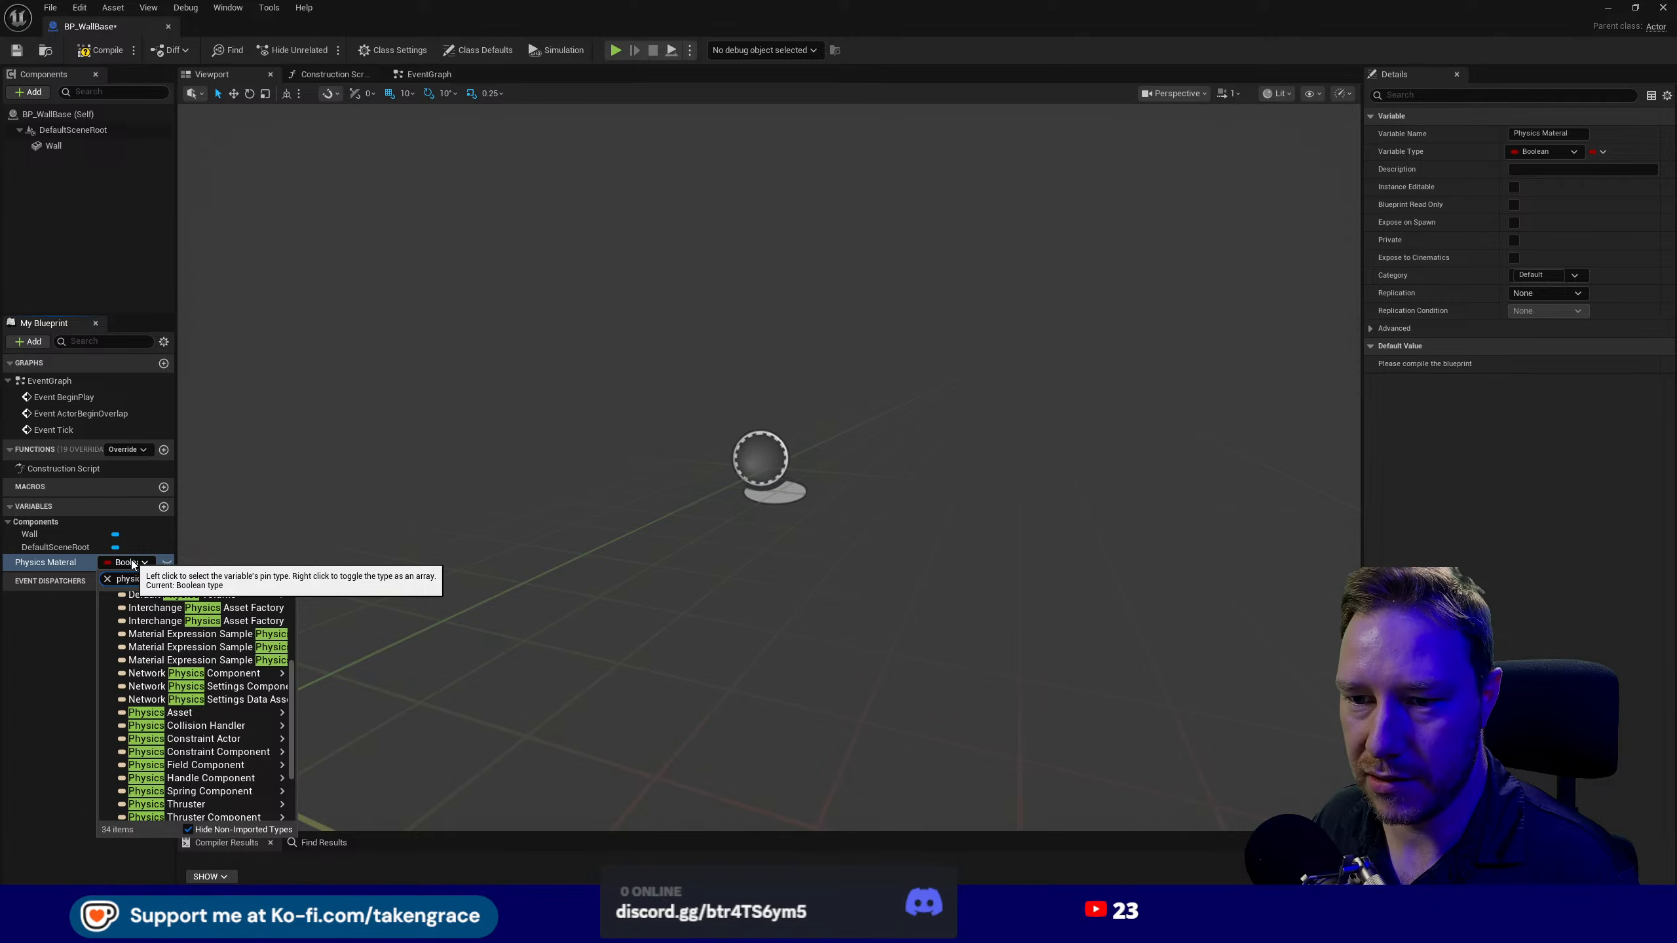
{"action": "mouse_move", "coordinate": [277, 712]}
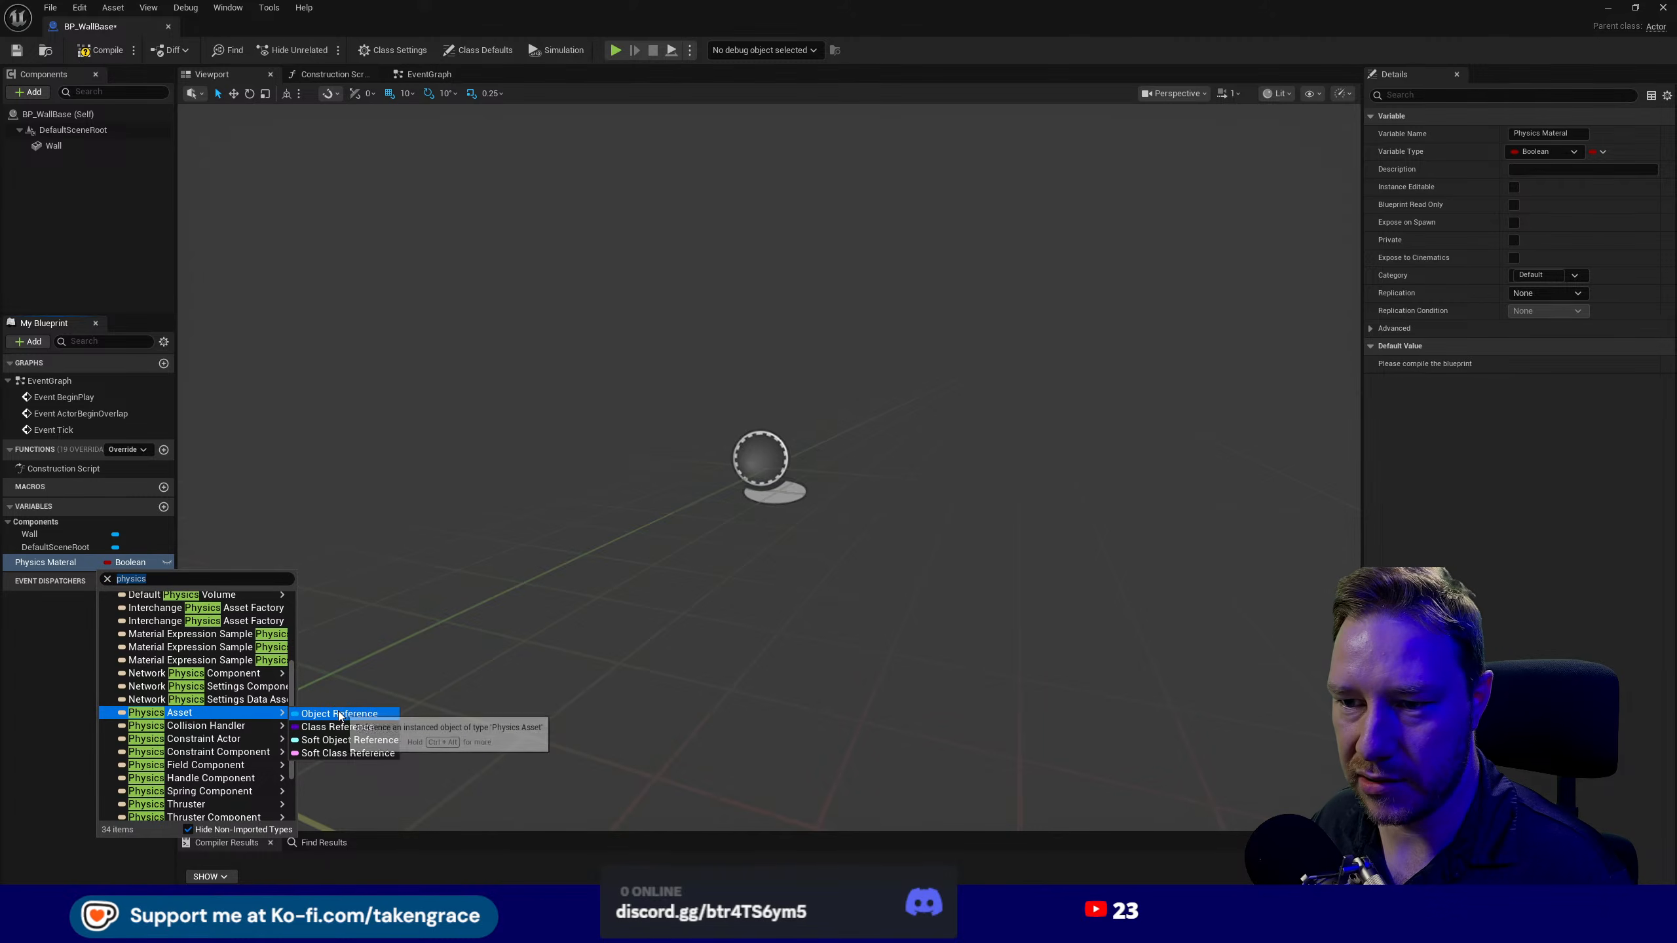
{"action": "left_click", "coordinate": [339, 713]}
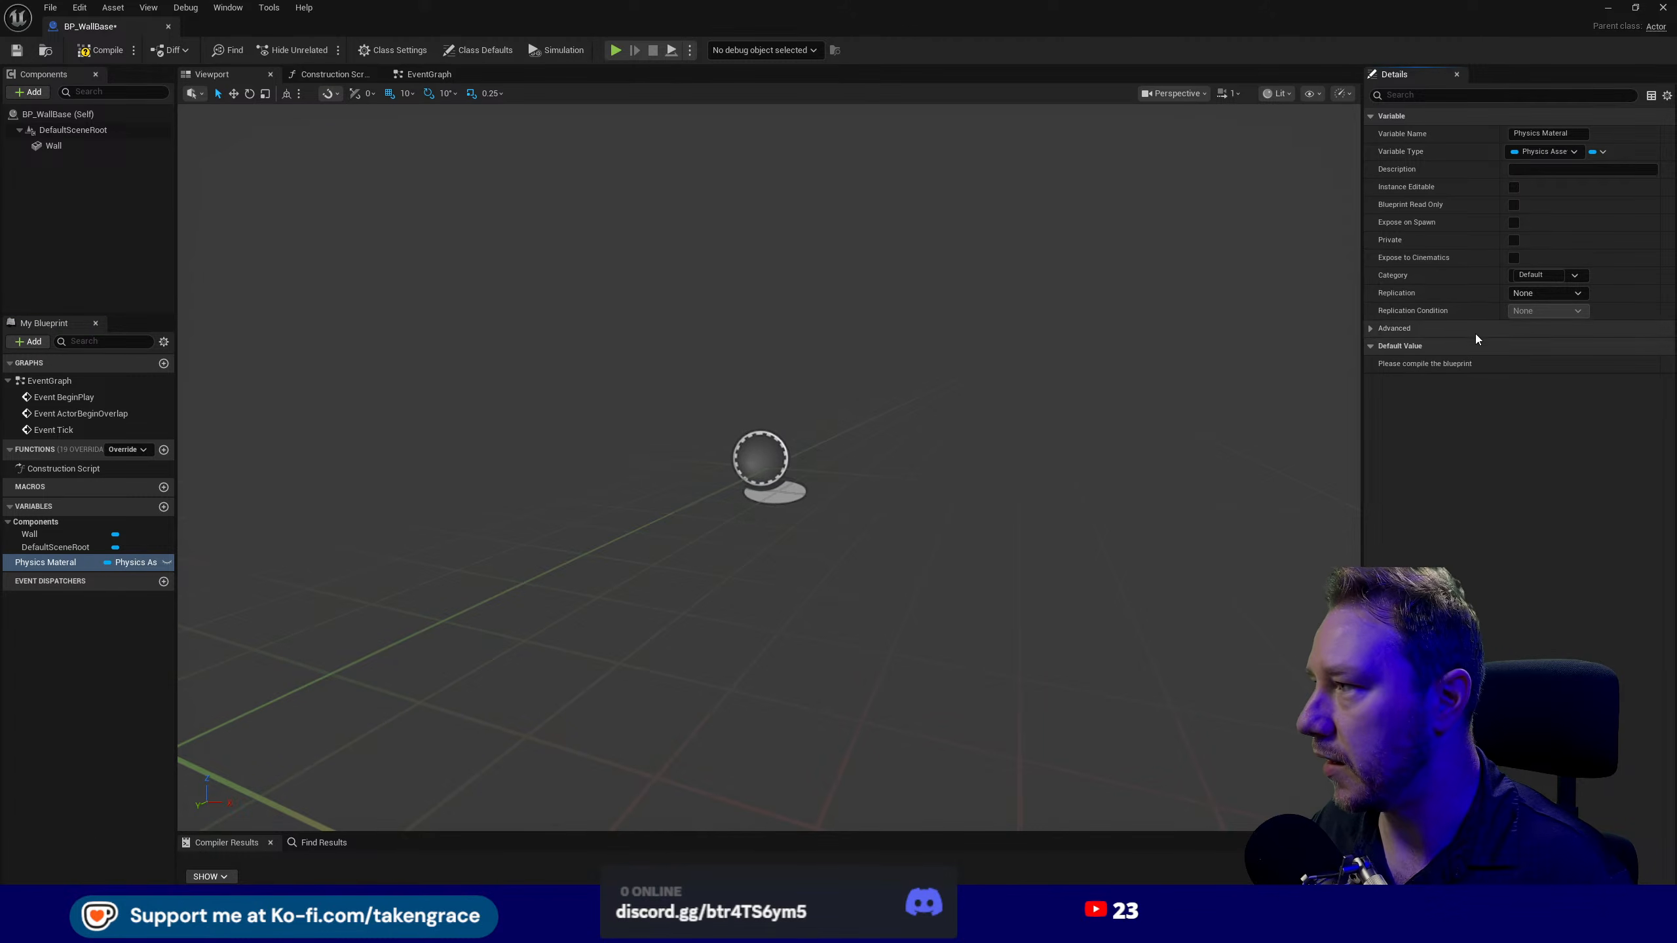
- Make the physics material variable instance editable and compile the blueprint
{"action": "left_click", "coordinate": [102, 51]}
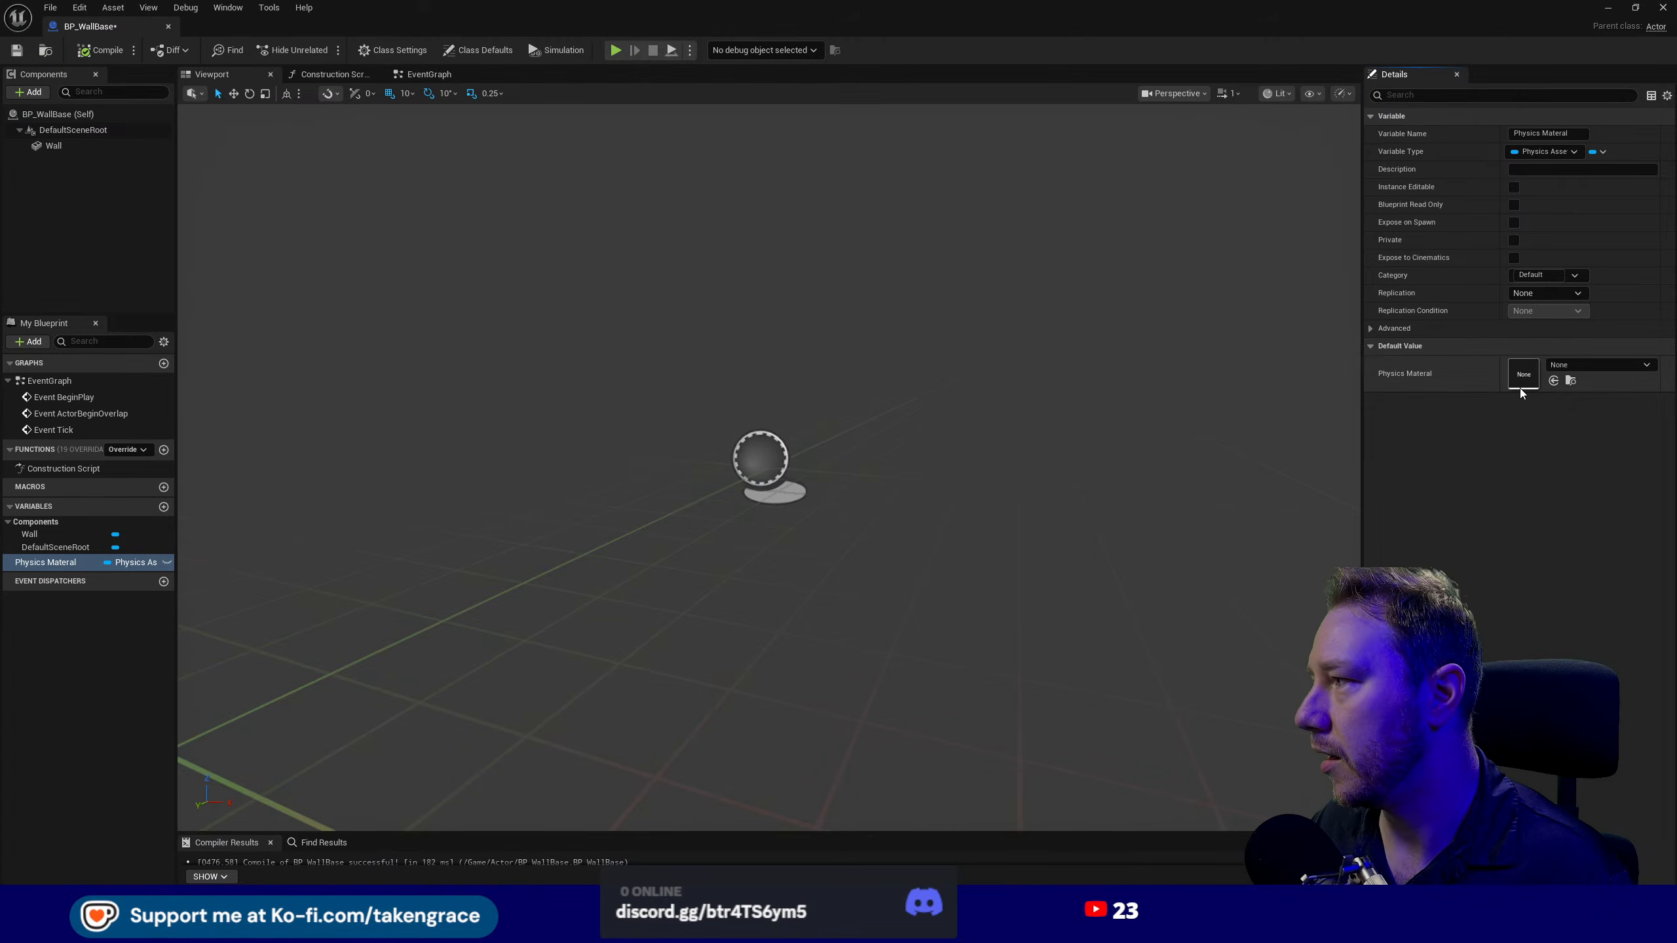
{"action": "left_click", "coordinate": [166, 563]}
{"action": "left_click", "coordinate": [102, 51]}
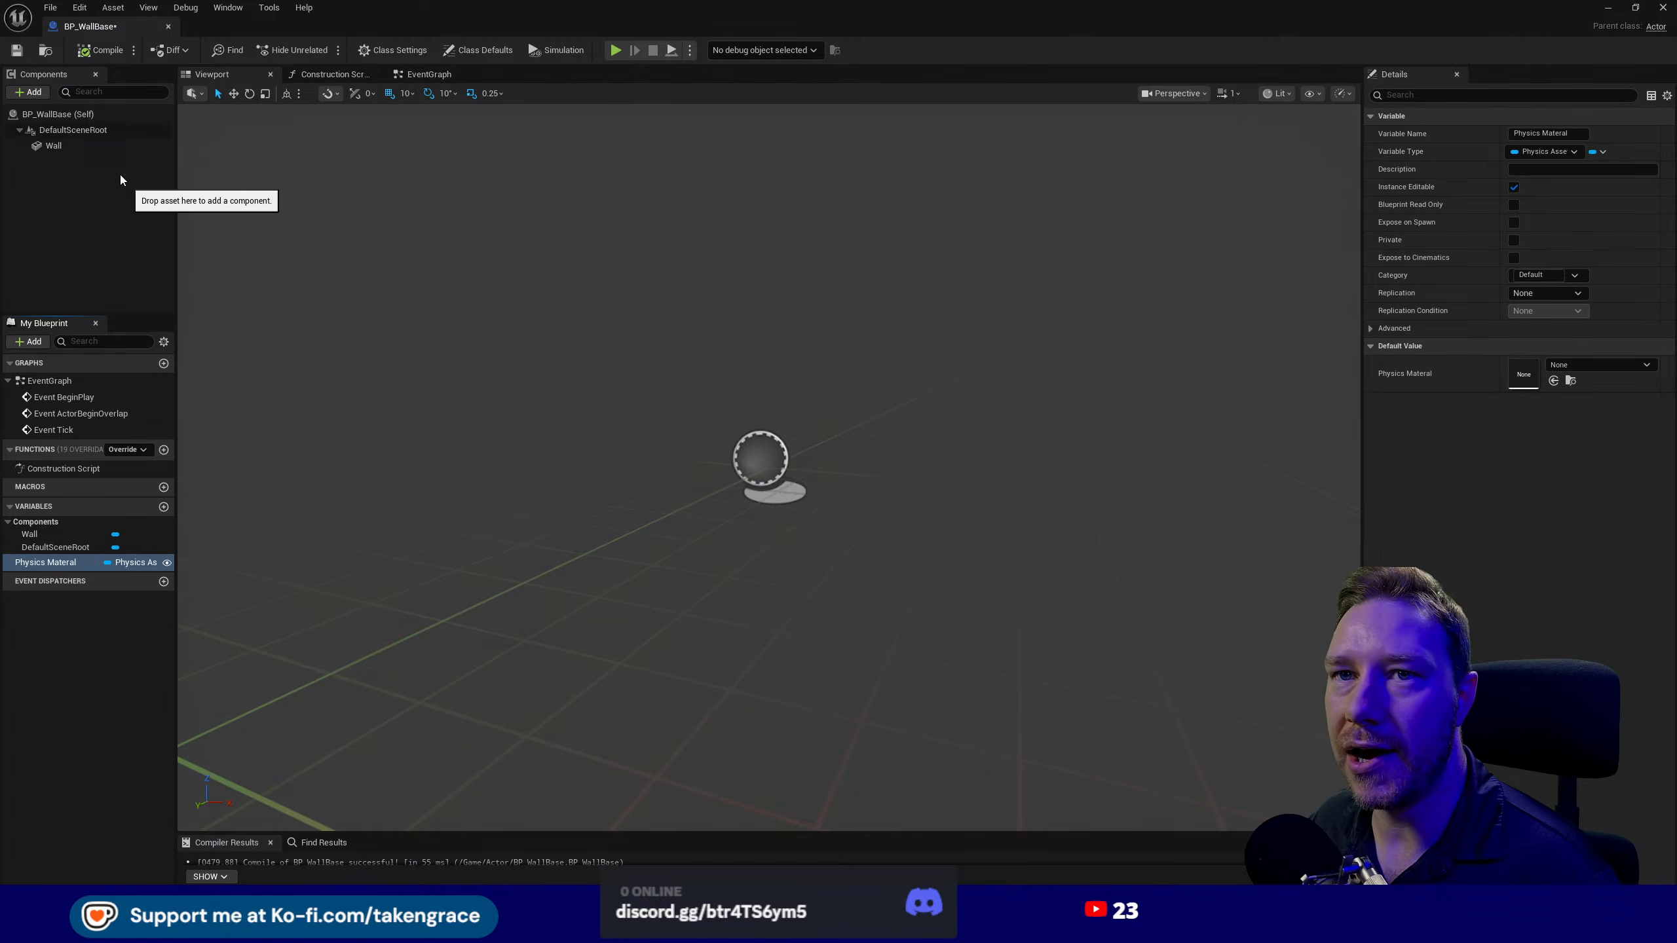
- Assign the engine's Cube1 mesh as the Wall component's static mesh
{"action": "left_click", "coordinate": [55, 148]}
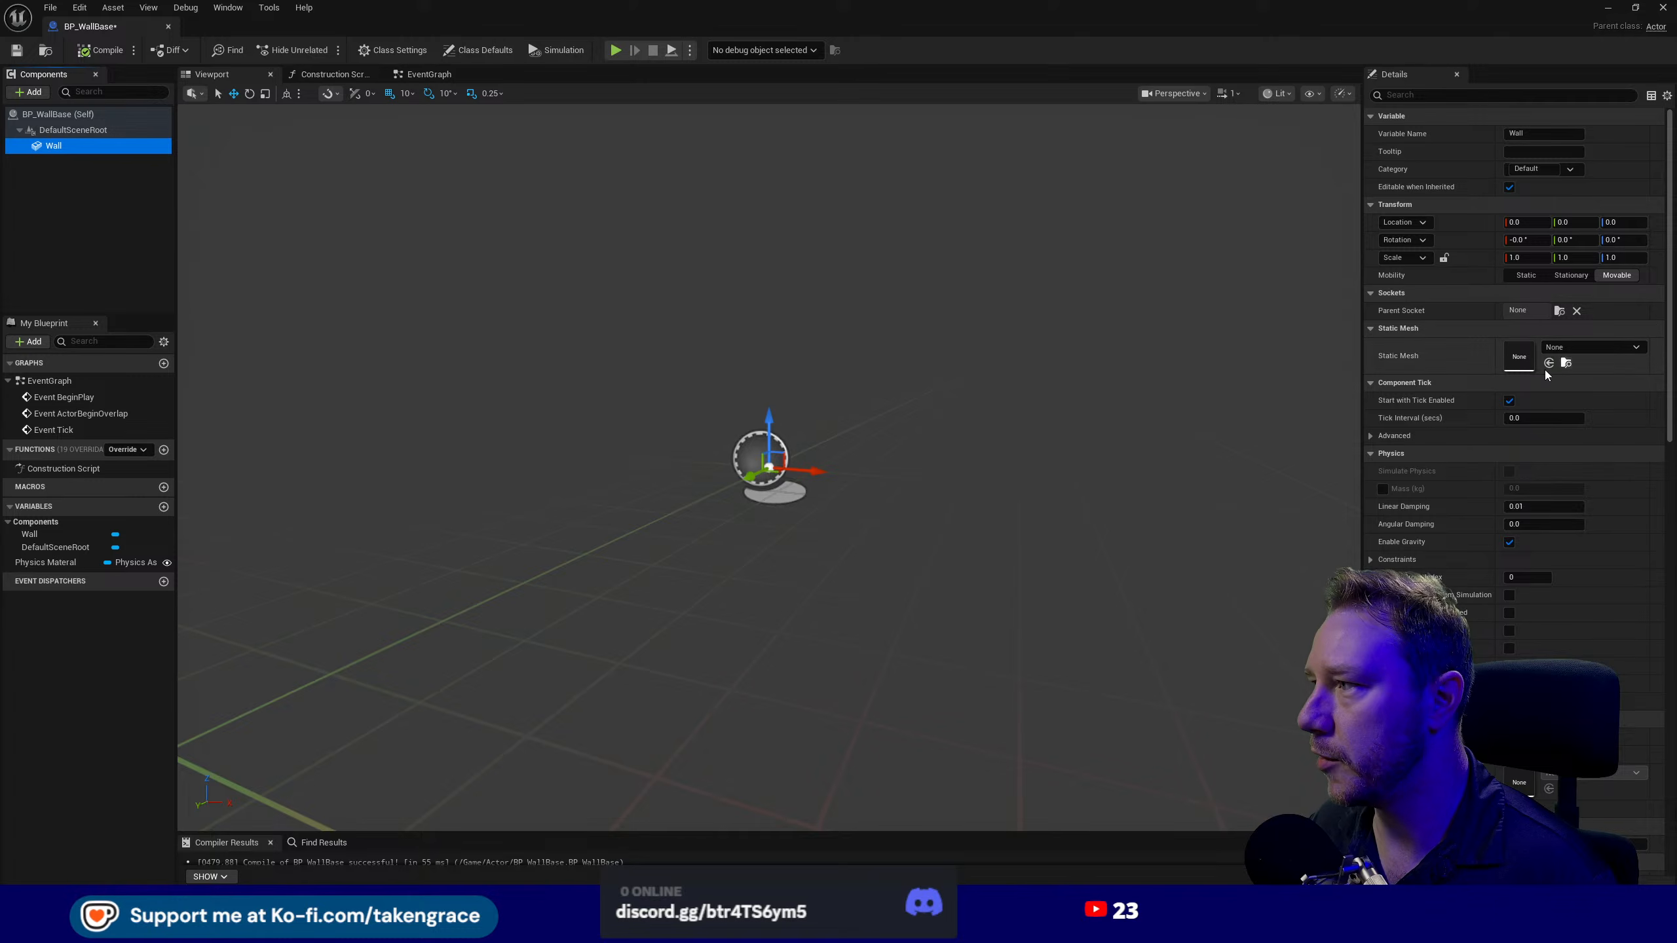
{"action": "left_click", "coordinate": [454, 78]}
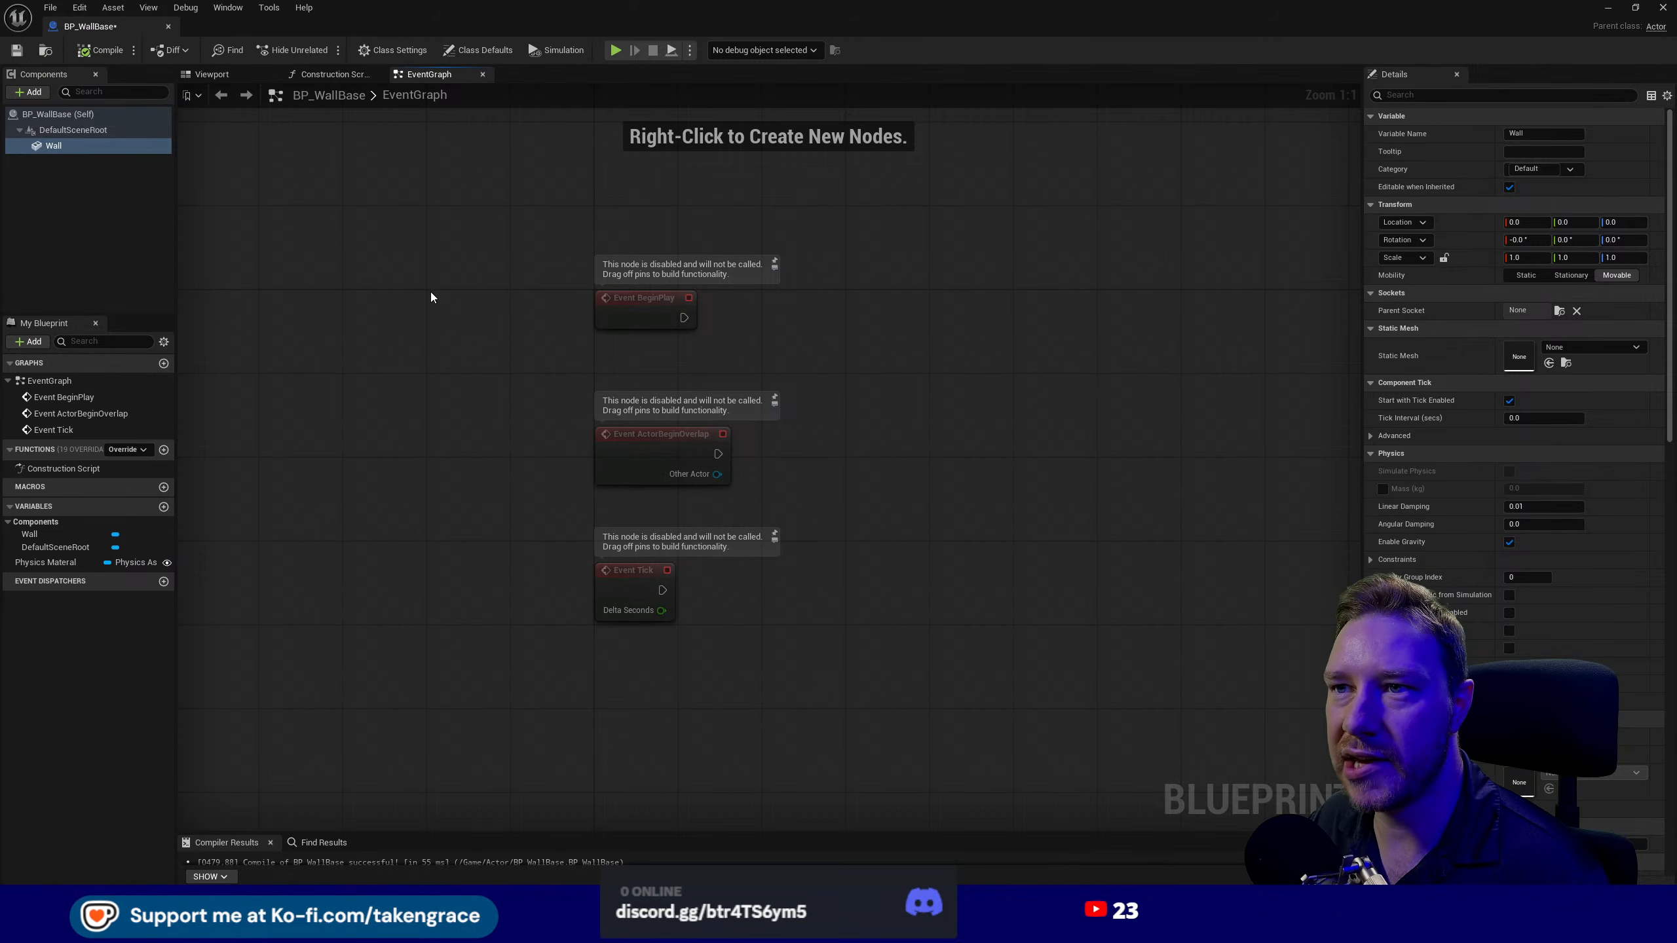
{"action": "key", "text": "ctrl+space"}
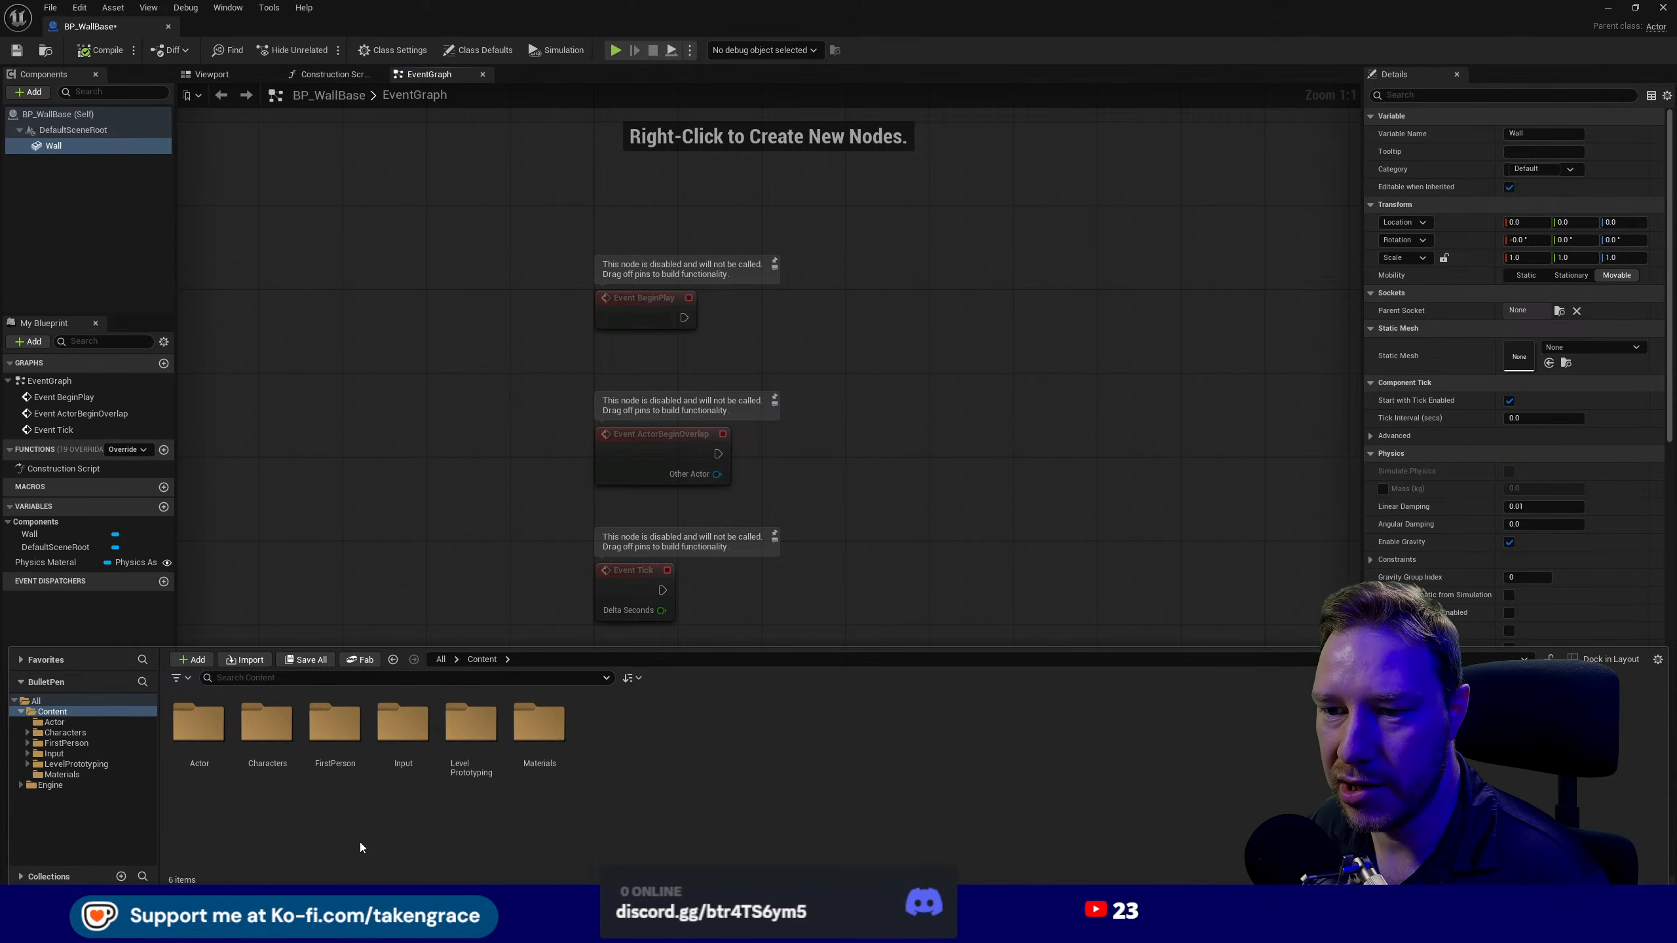
{"action": "left_click", "coordinate": [87, 210]}
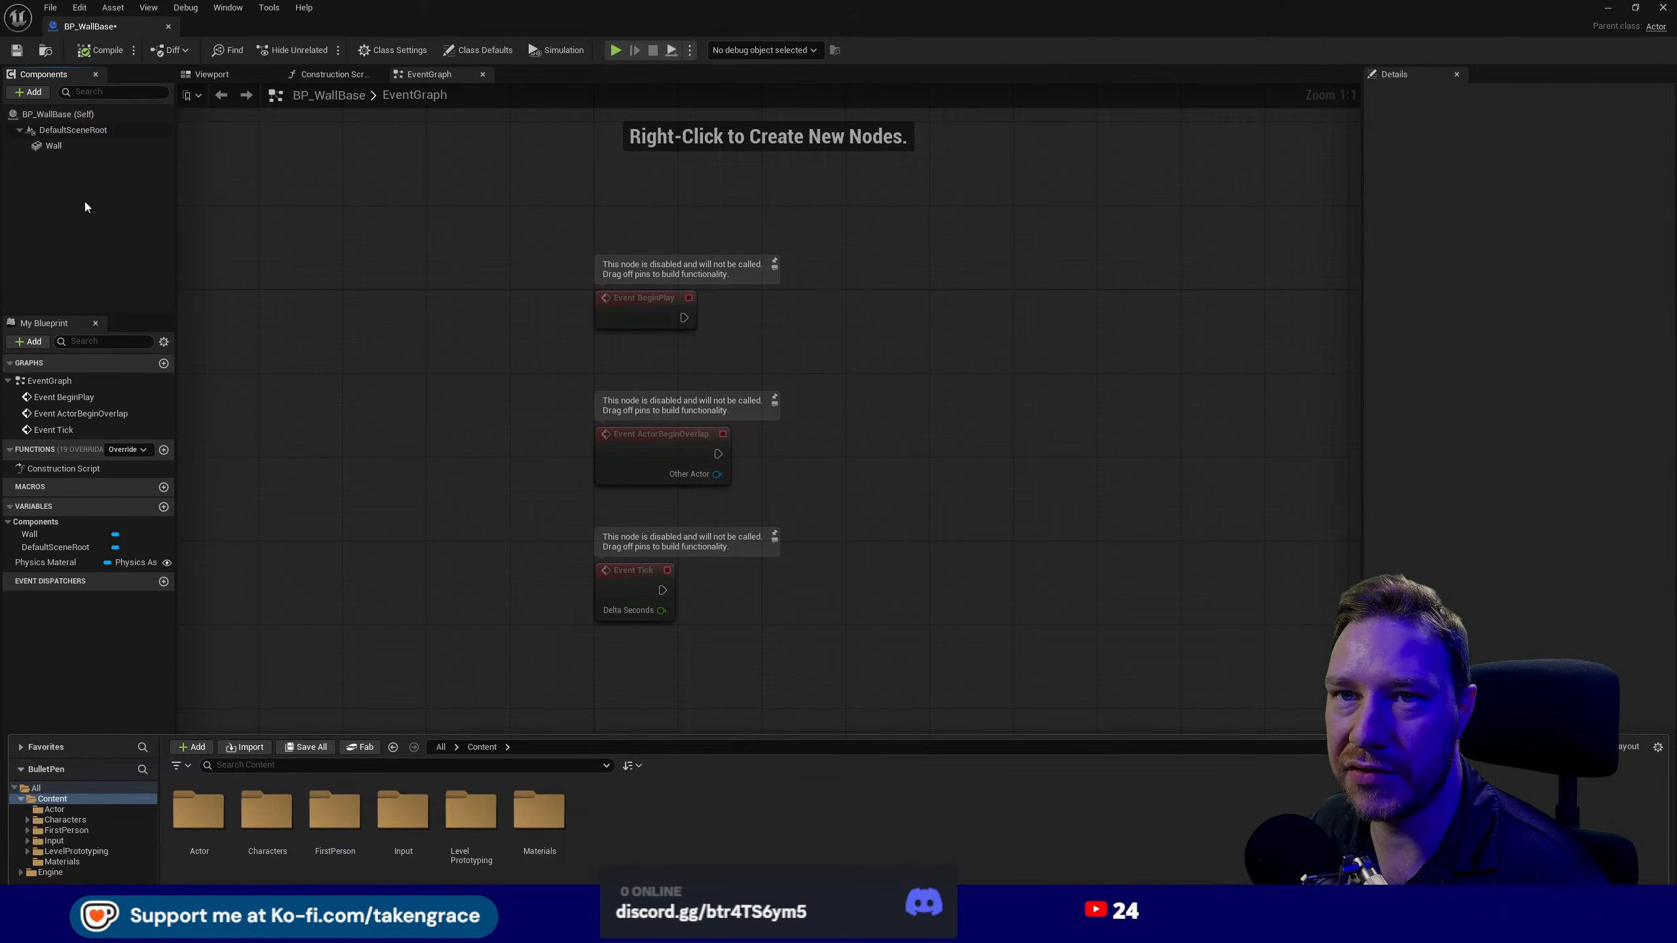
{"action": "left_click", "coordinate": [54, 146]}
{"action": "left_click", "coordinate": [1595, 350]}
{"action": "type", "text": "cube"}
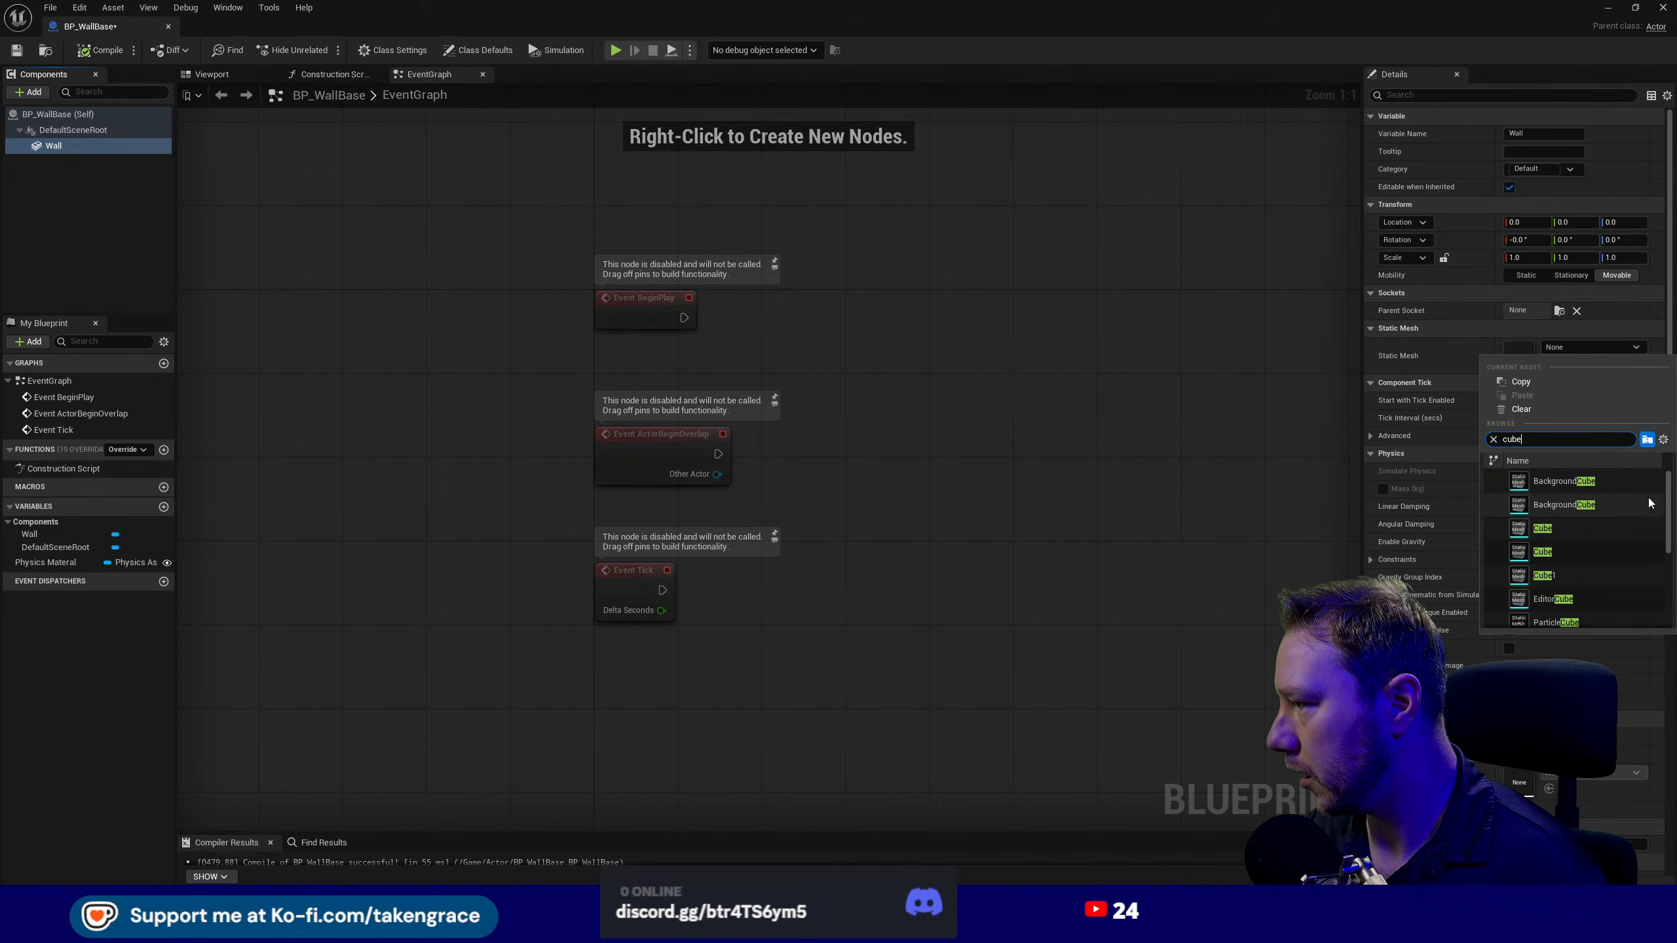
{"action": "scroll", "coordinate": [1611, 536], "scroll_direction": "down", "scroll_amount": 2}
{"action": "left_click", "coordinate": [1577, 514]}
{"action": "left_click", "coordinate": [212, 74]}
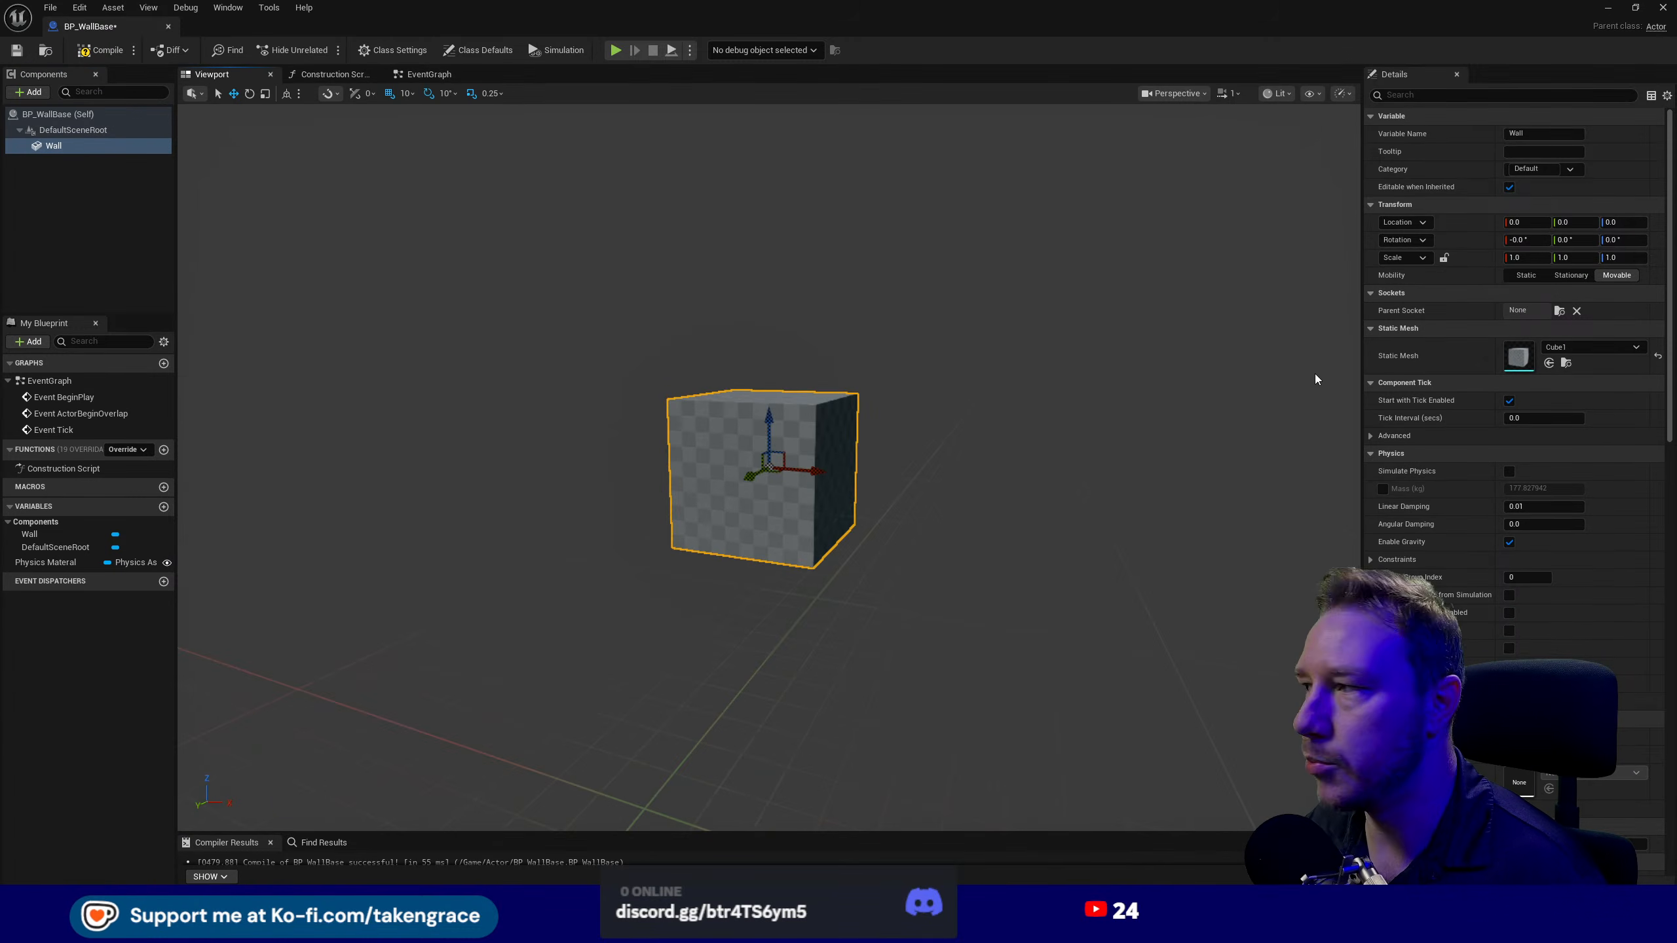
- Open the Cube1 mesh asset and examine its material, LOD and collision settings
{"action": "left_click", "coordinate": [1565, 363]}
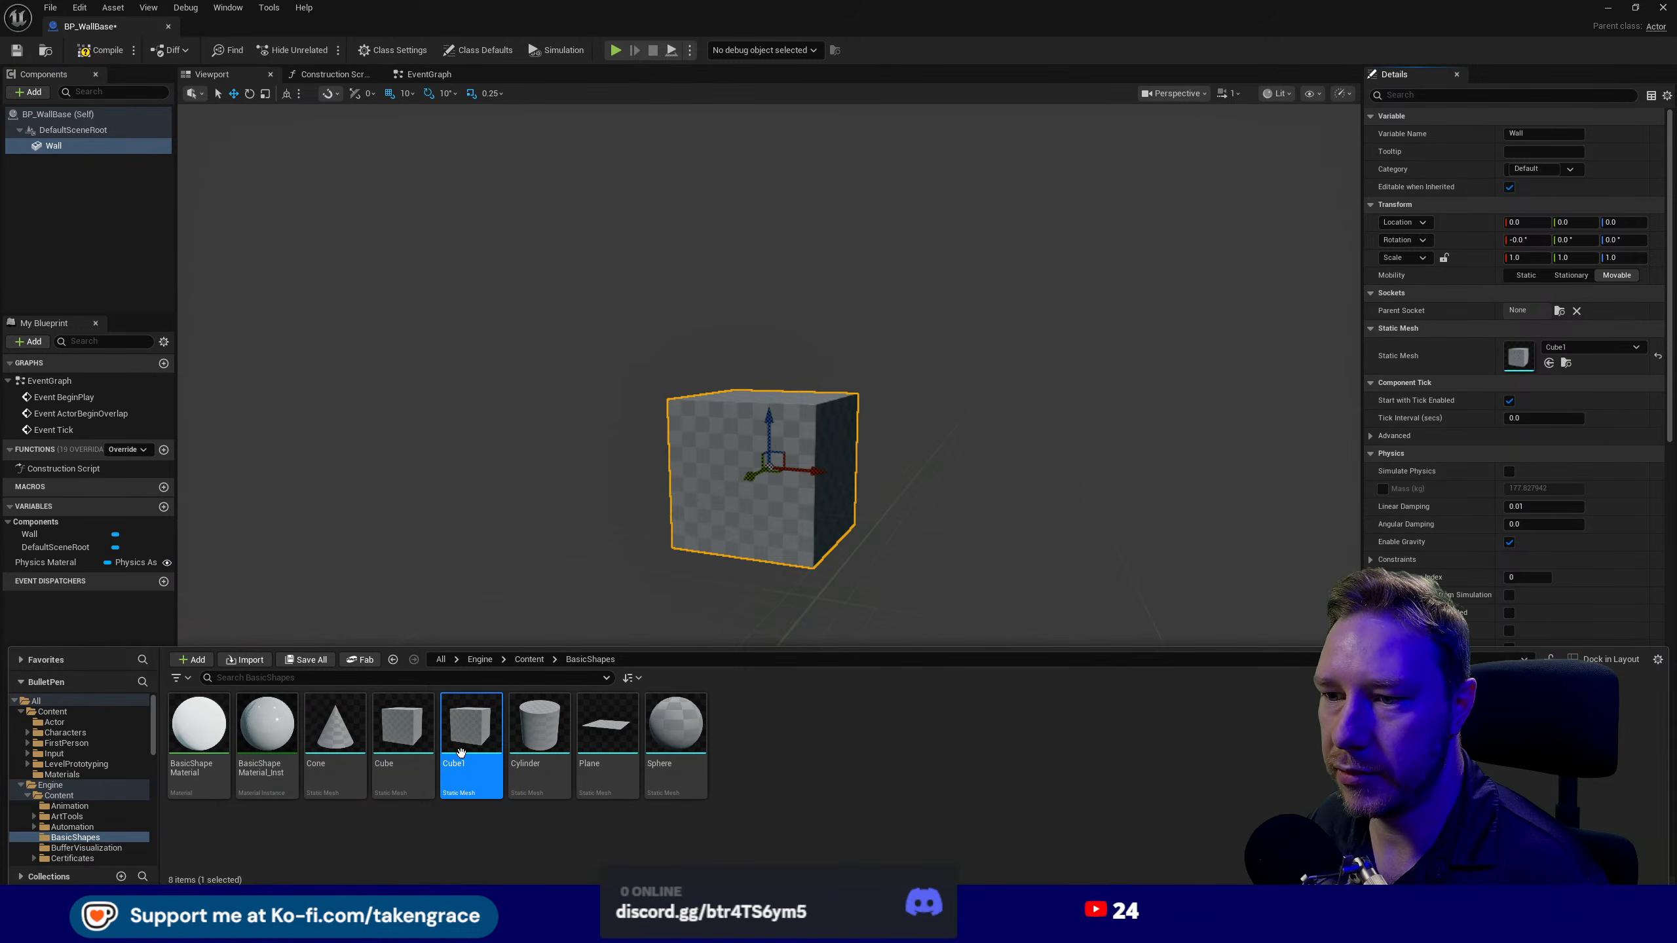
{"action": "double_click", "coordinate": [474, 722]}
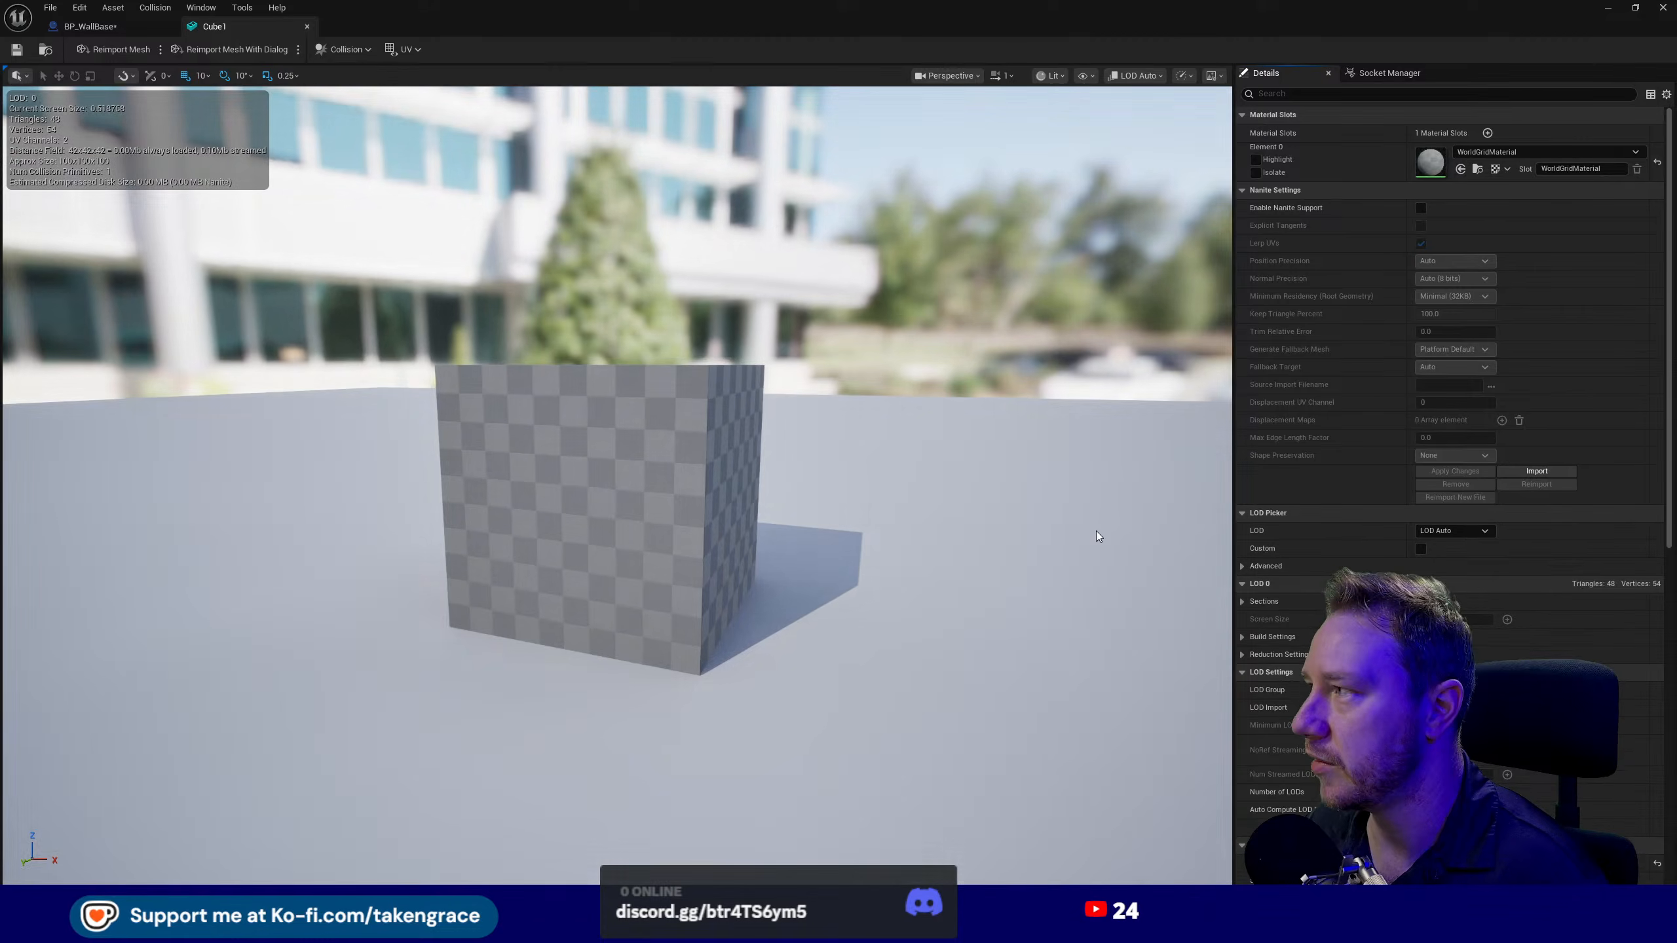
{"action": "scroll", "coordinate": [1459, 429], "scroll_direction": "down", "scroll_amount": 1}
{"action": "scroll", "coordinate": [1448, 444], "scroll_direction": "up", "scroll_amount": 1}
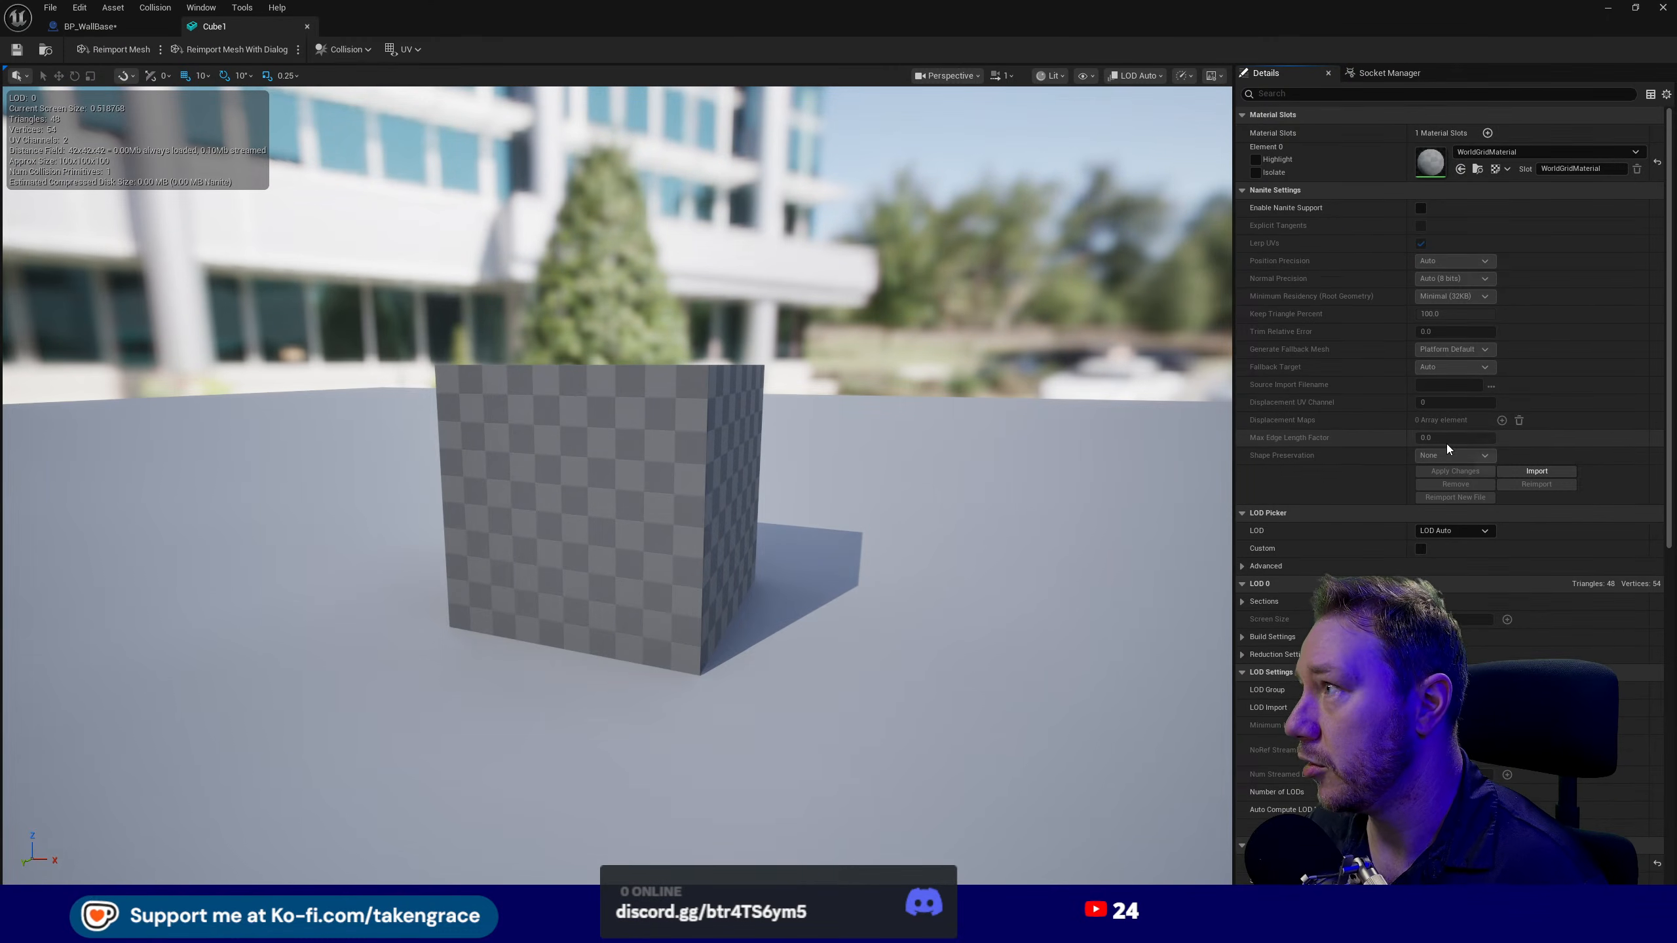
{"action": "scroll", "coordinate": [1307, 388], "scroll_direction": "down", "scroll_amount": 9}
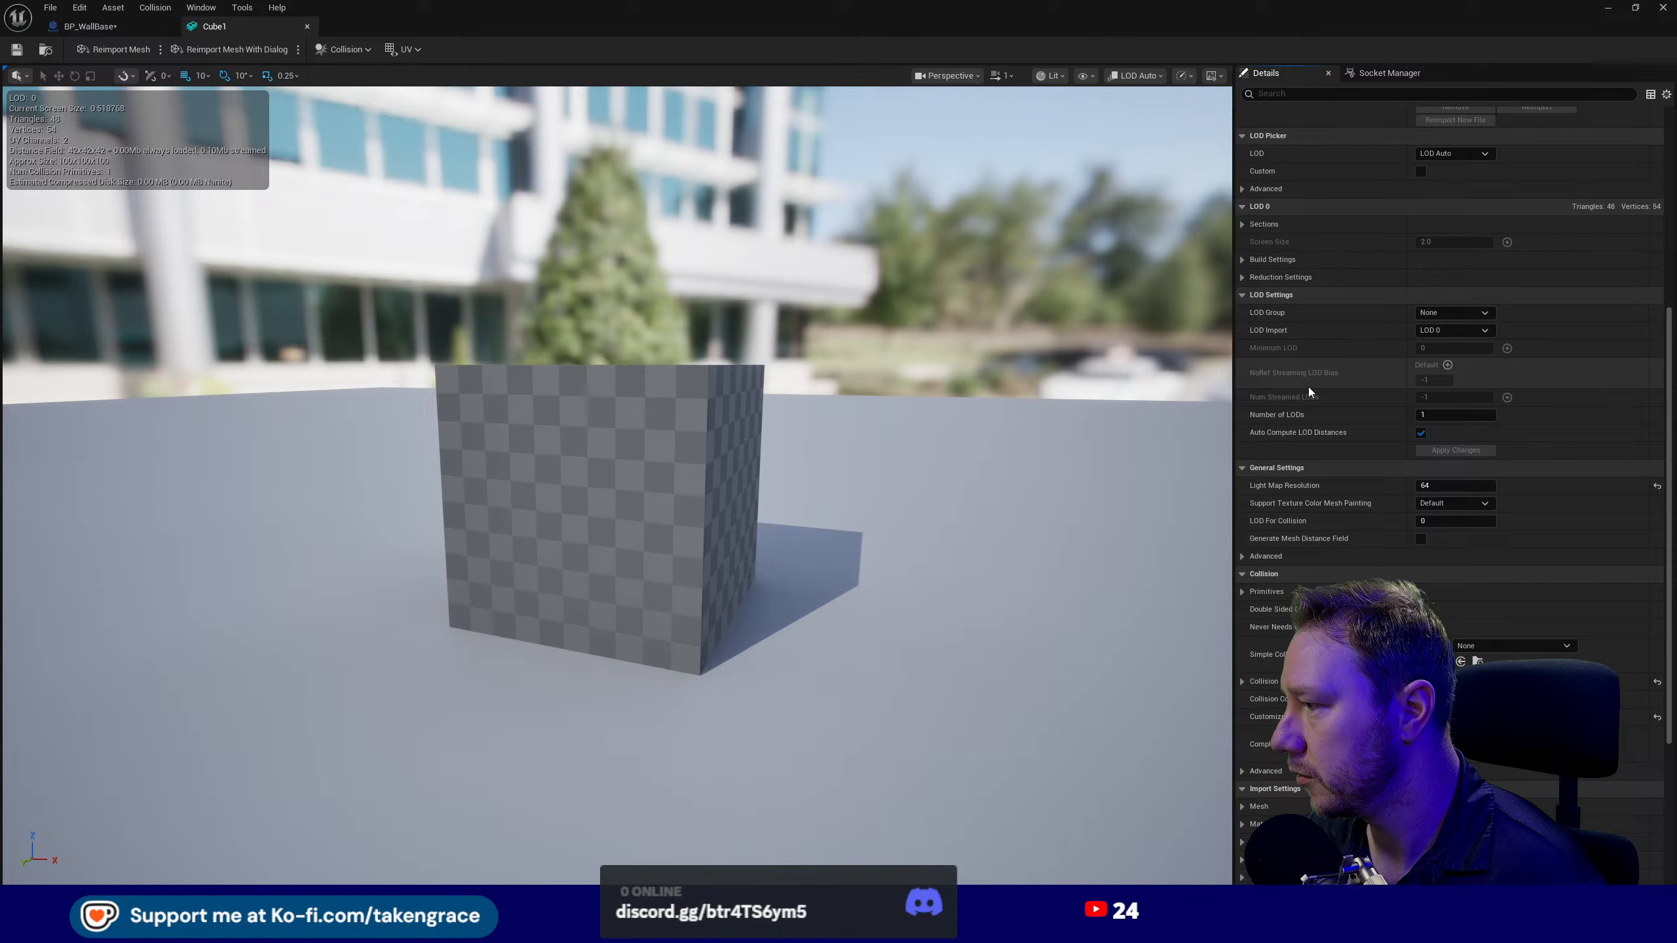
{"action": "scroll", "coordinate": [1308, 385], "scroll_direction": "down", "scroll_amount": 5}
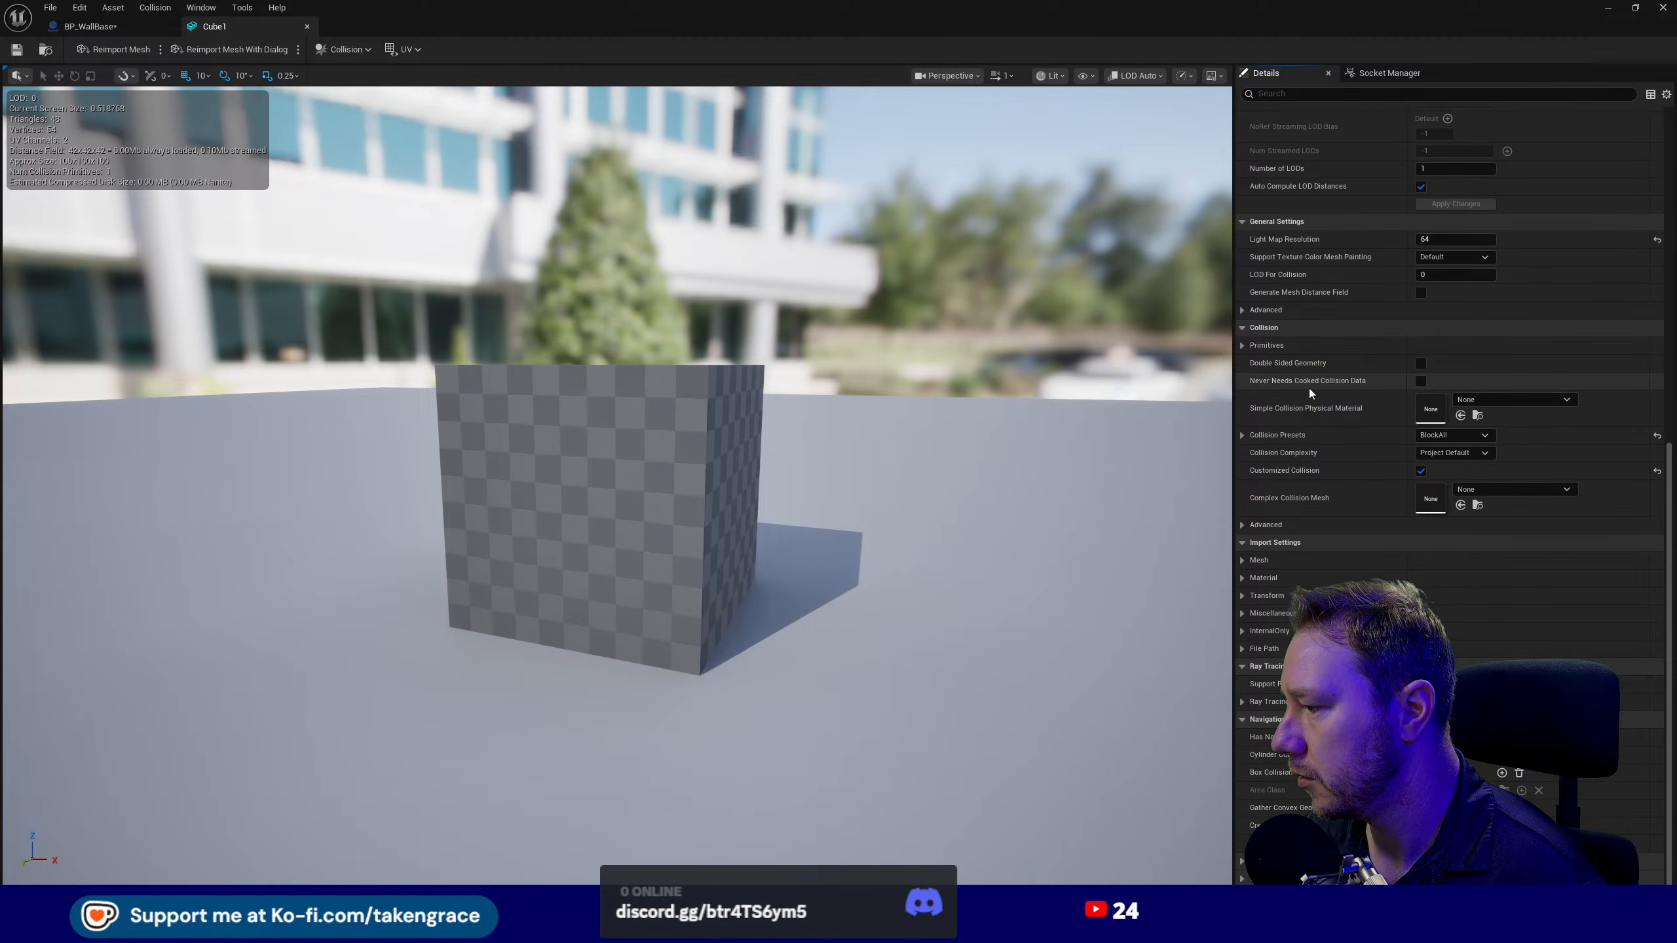
{"action": "scroll", "coordinate": [1309, 388], "scroll_direction": "up", "scroll_amount": 1}
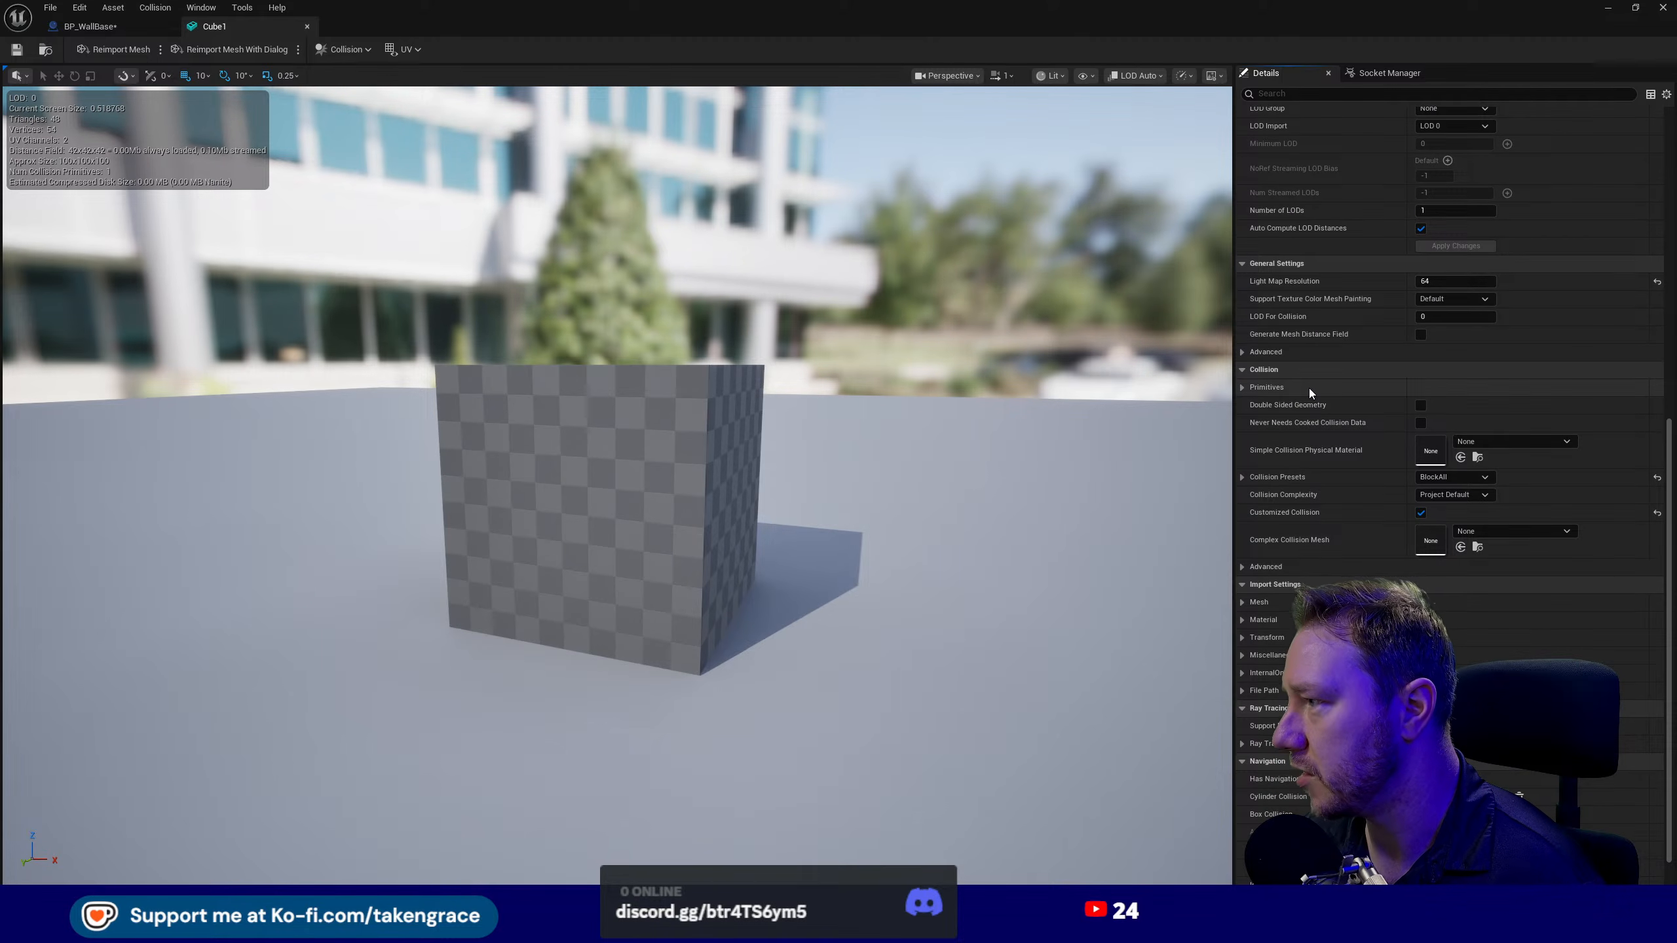
{"action": "scroll", "coordinate": [1309, 388], "scroll_direction": "up", "scroll_amount": 4}
{"action": "scroll", "coordinate": [1309, 388], "scroll_direction": "up", "scroll_amount": 10}
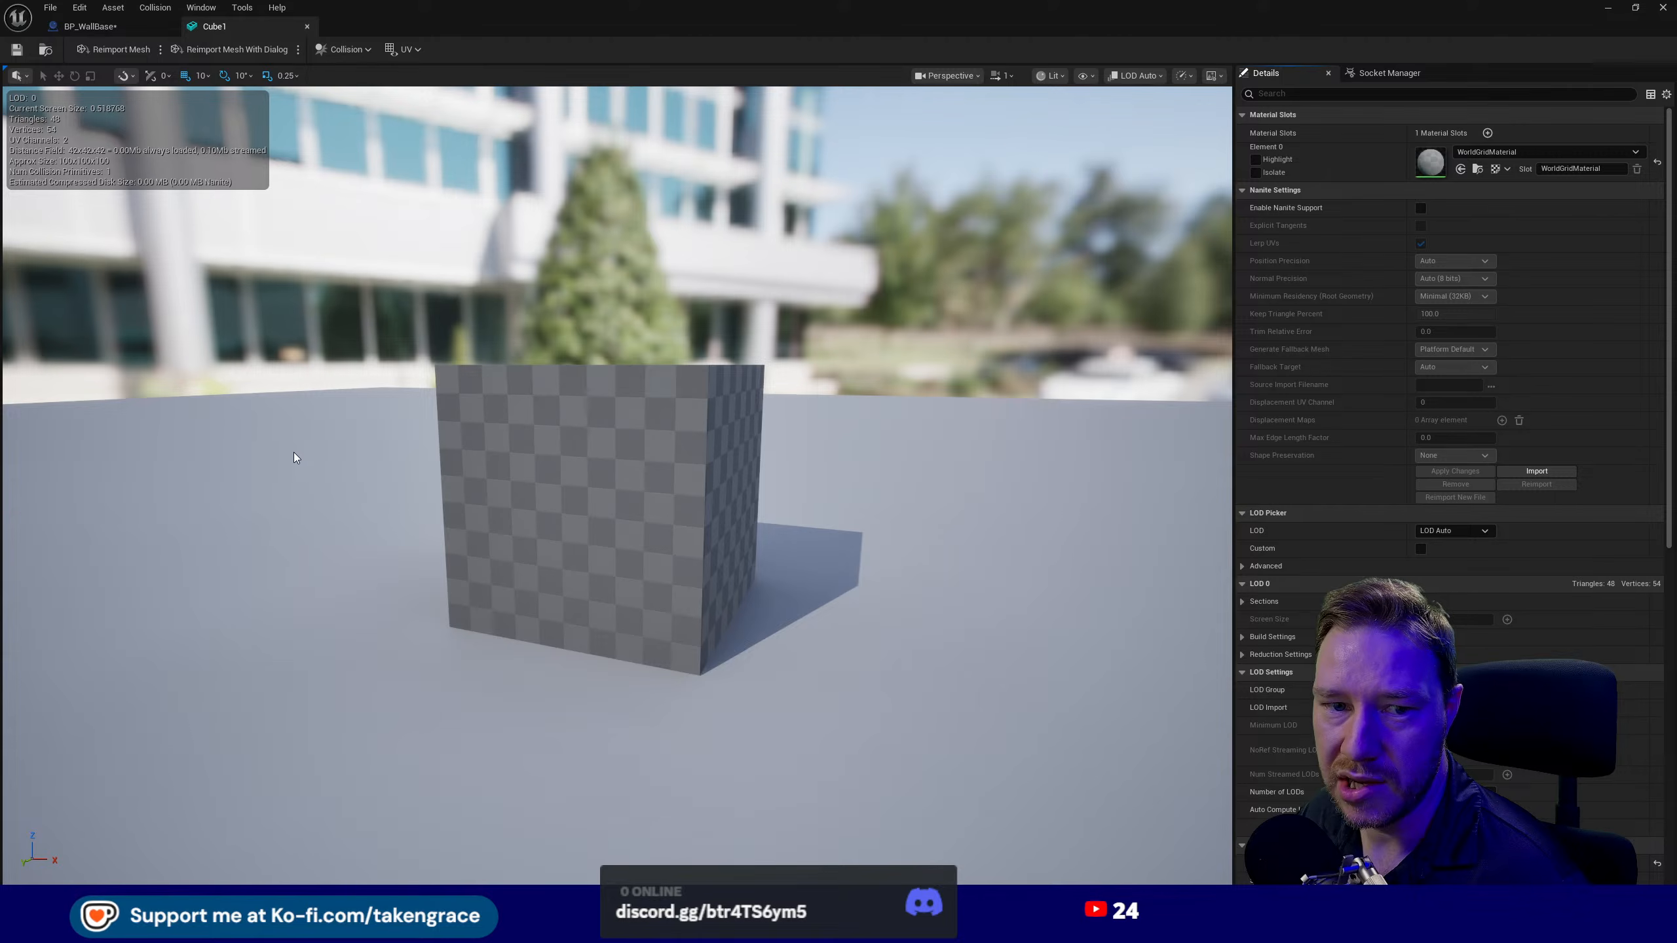
- Inspect the cube in the mesh preview and close the Cube1 asset
{"action": "left_click", "coordinate": [682, 482]}
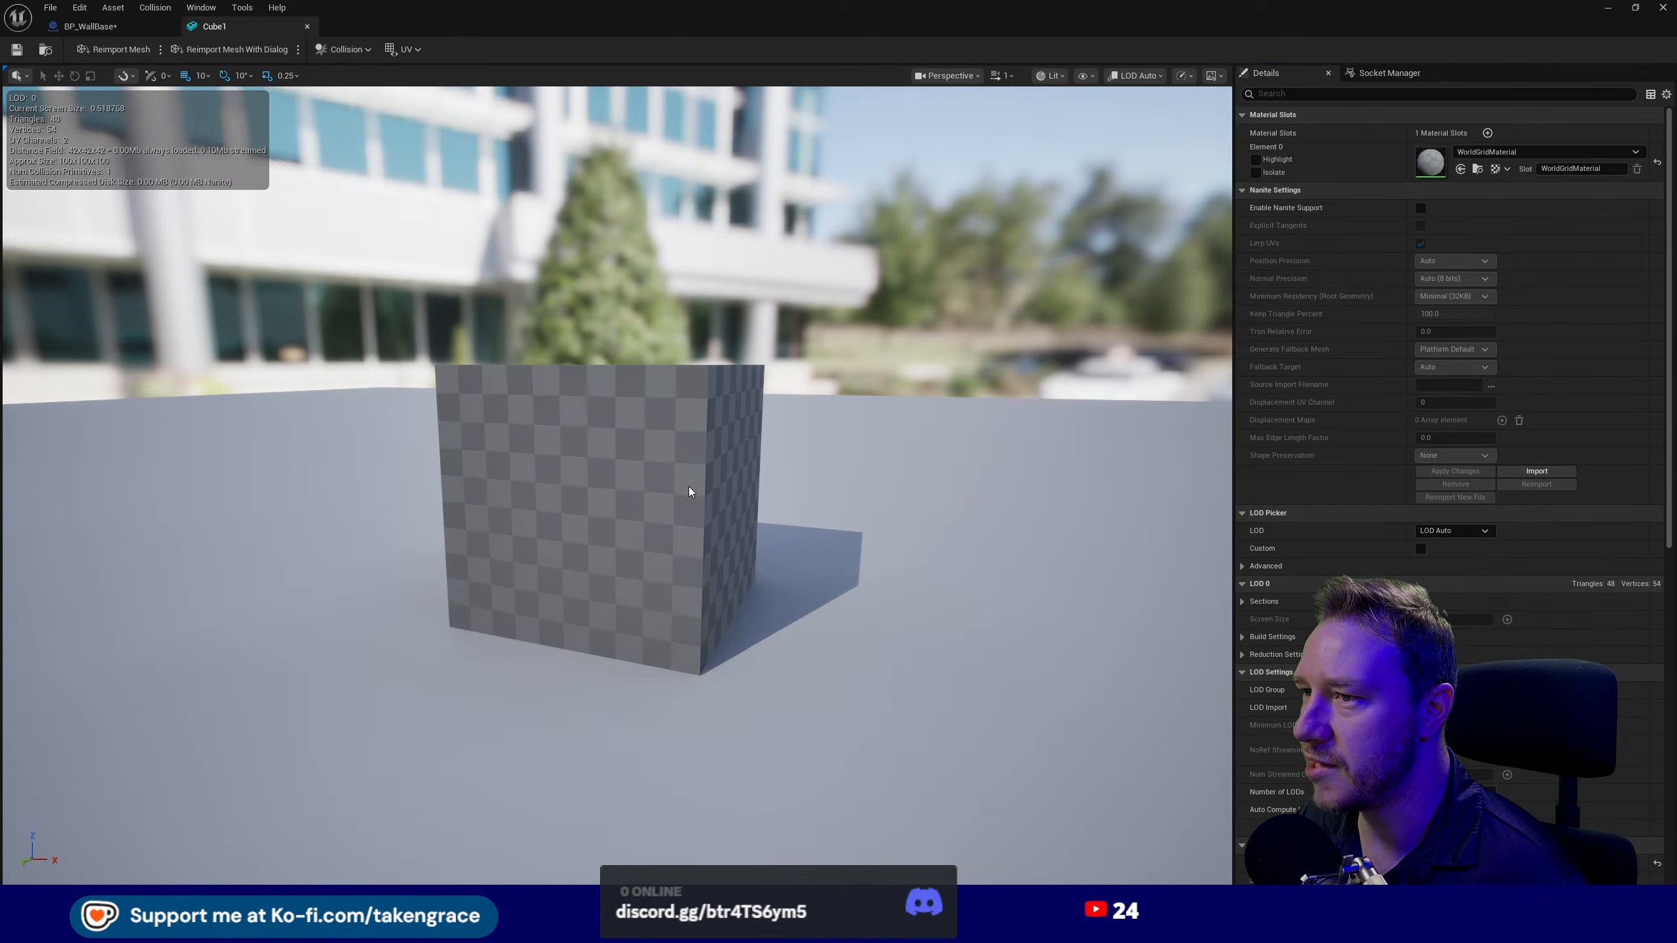
{"action": "scroll", "coordinate": [863, 538], "scroll_direction": "up", "scroll_amount": 3}
{"action": "scroll", "coordinate": [862, 538], "scroll_direction": "down", "scroll_amount": 6}
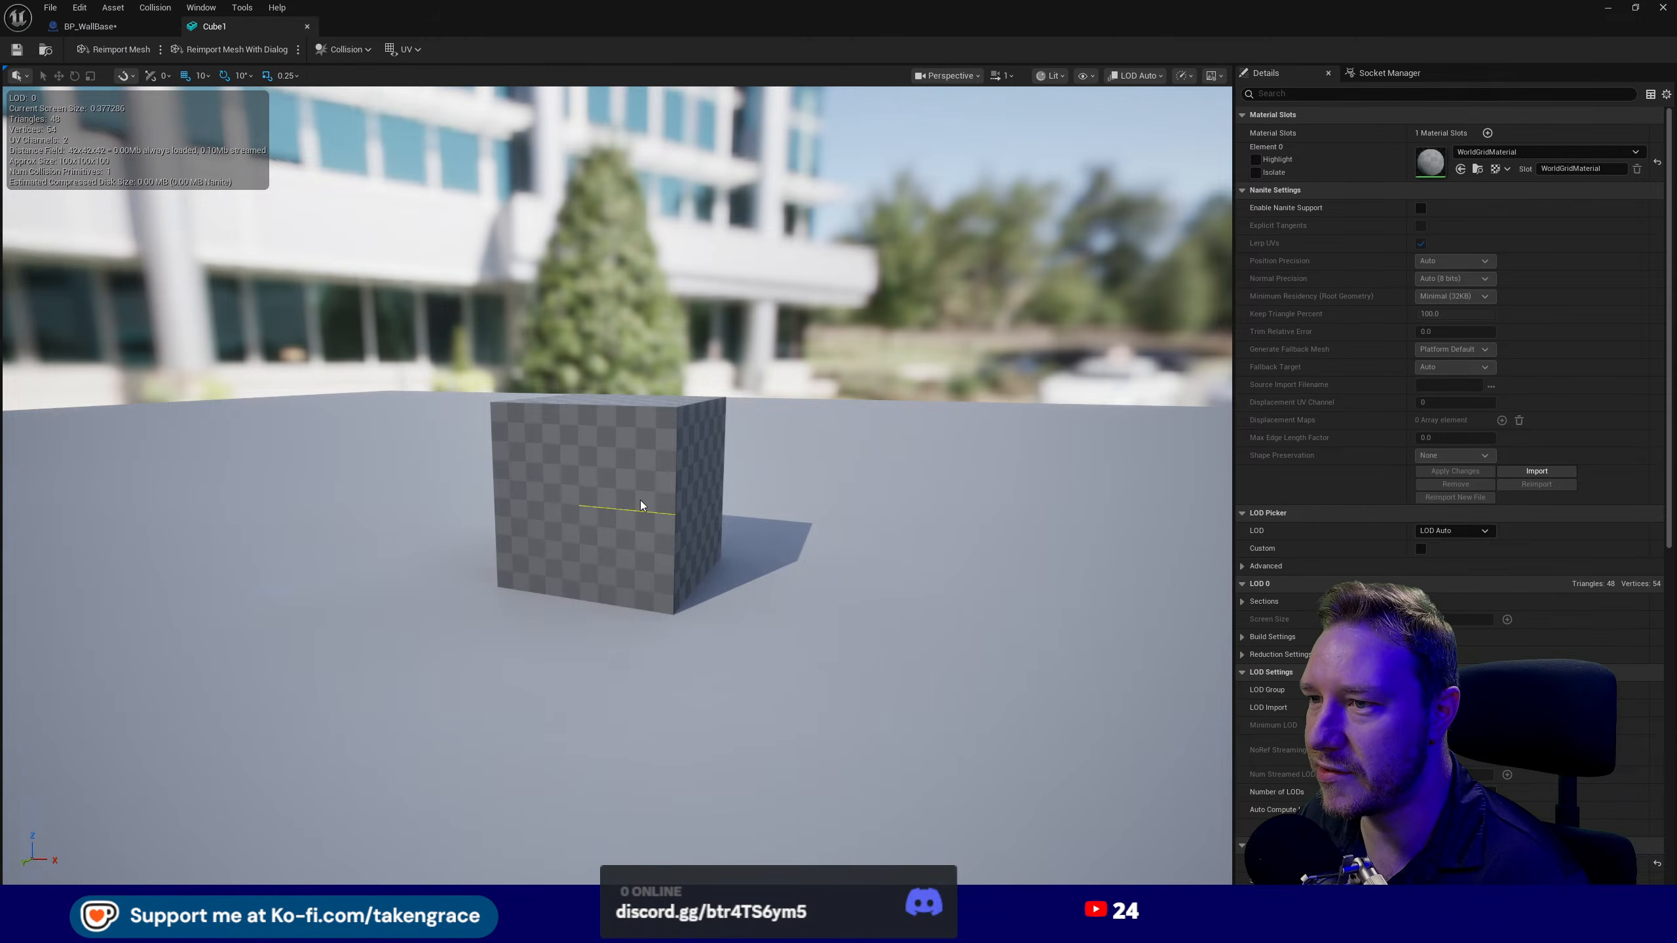
{"action": "scroll", "coordinate": [422, 298], "scroll_direction": "down", "scroll_amount": 4}
{"action": "scroll", "coordinate": [777, 427], "scroll_direction": "up", "scroll_amount": 4}
{"action": "mouse_move", "coordinate": [776, 430]}
{"action": "middle_mouse_down"}
{"action": "mouse_move", "coordinate": [779, 298]}
{"action": "mouse_move", "coordinate": [784, 419]}
{"action": "middle_mouse_up"}
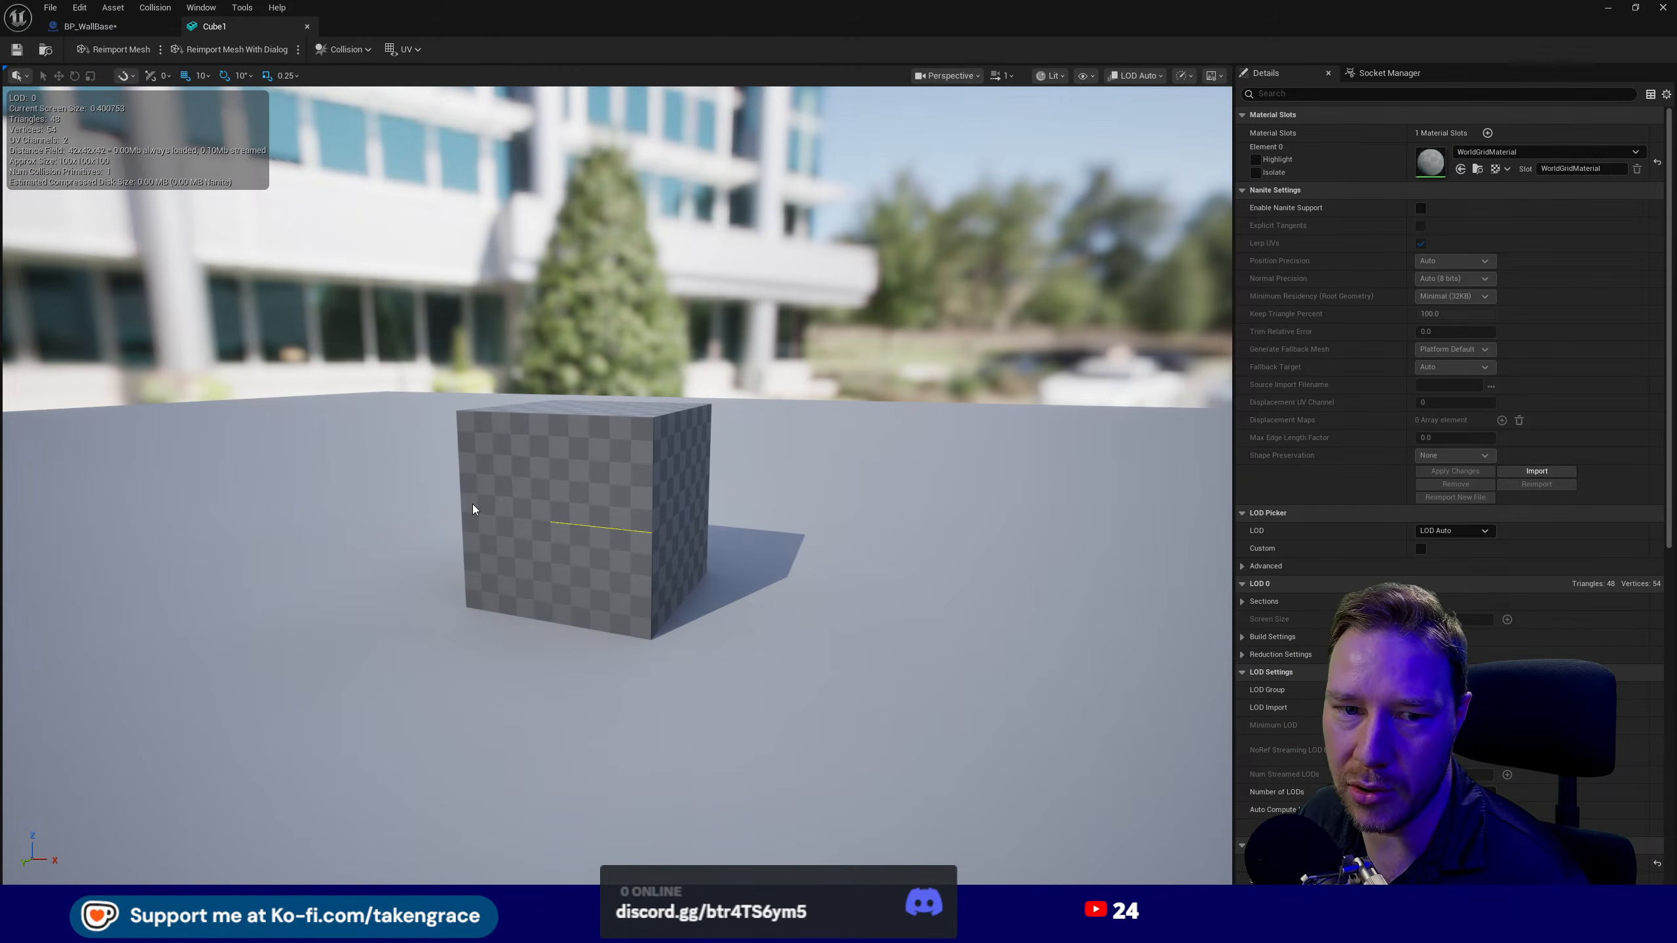
{"action": "left_click", "coordinate": [586, 475]}
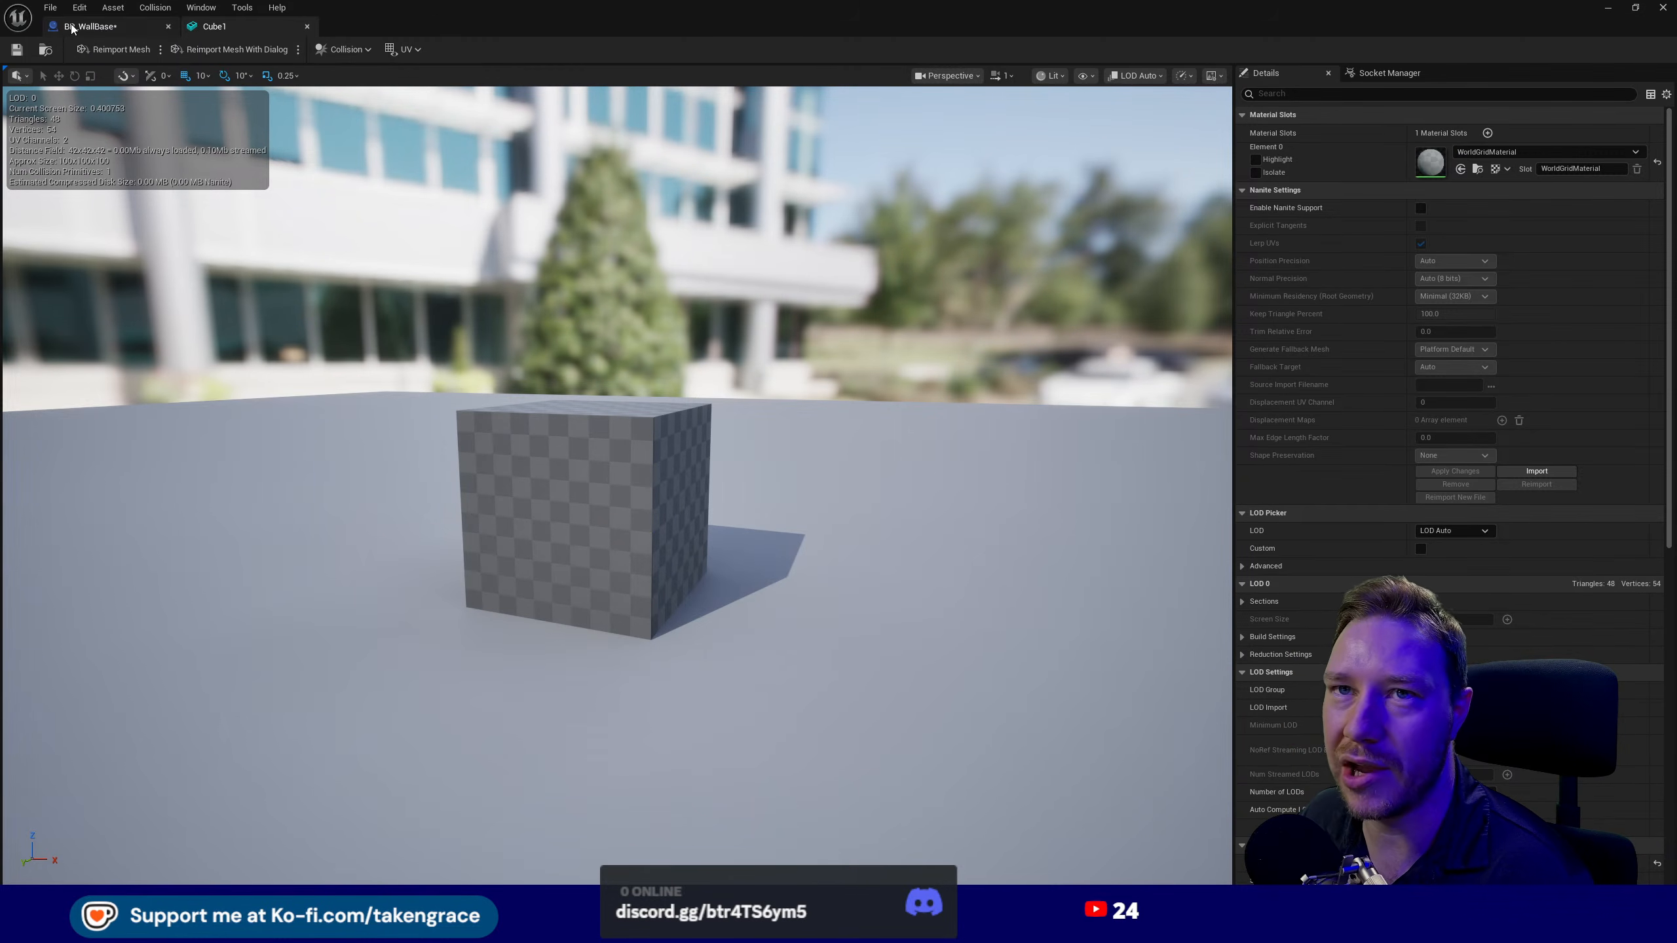
{"action": "left_click", "coordinate": [307, 26]}
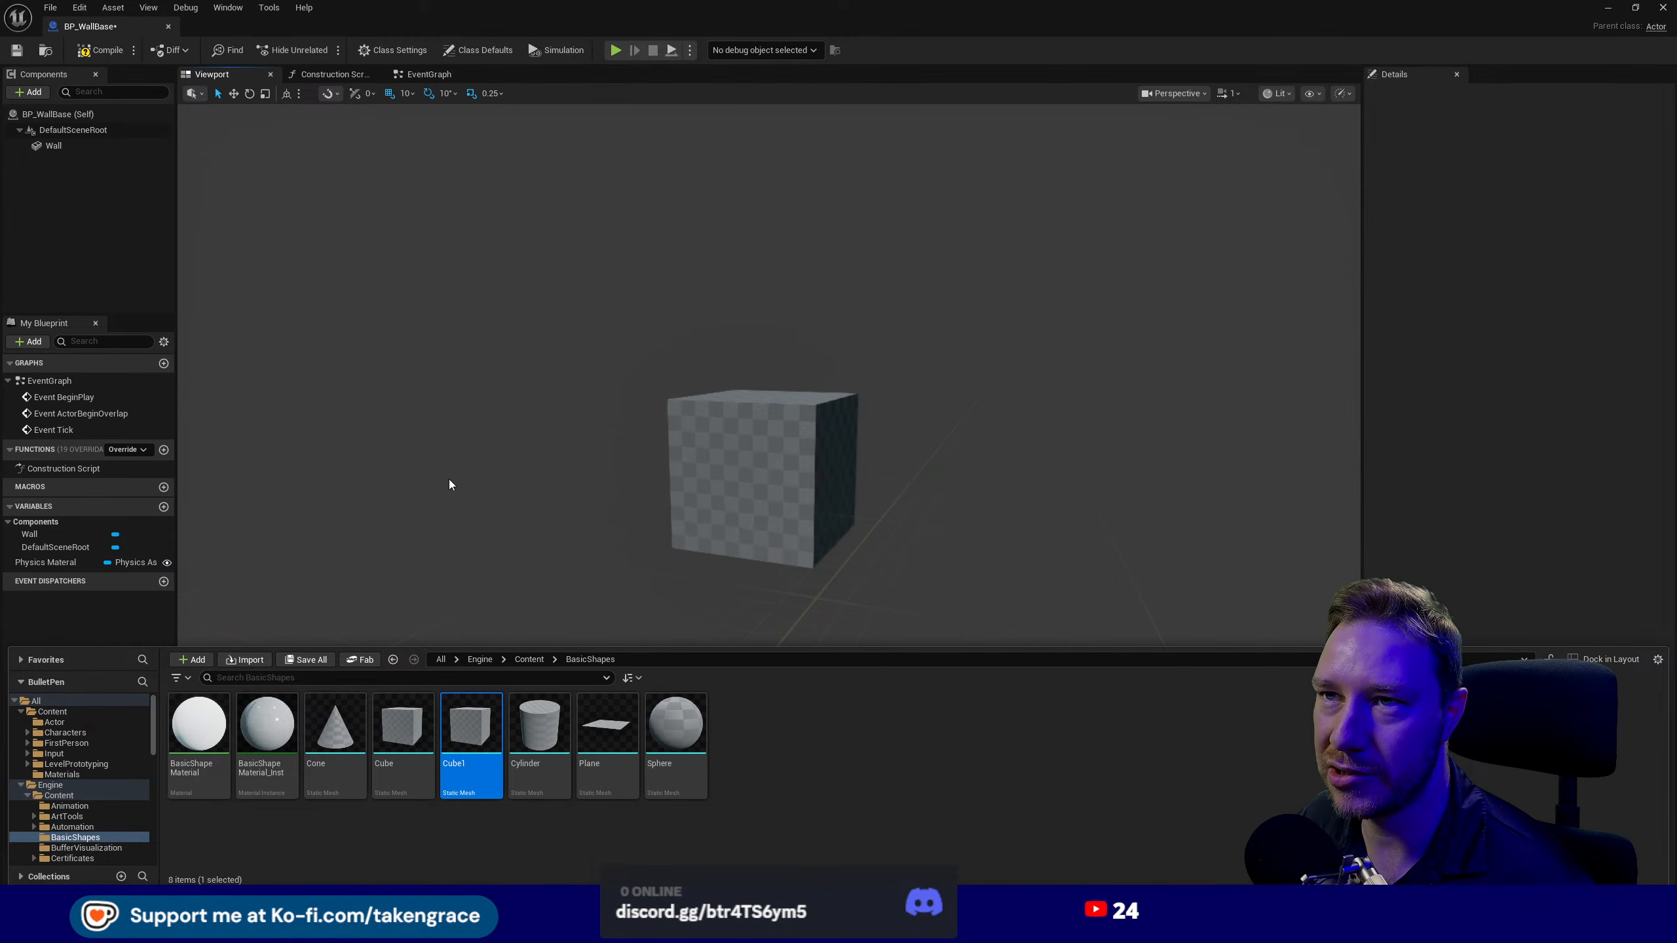
- Reopen Cube1 from the Wall component and look through the choices for its material slot
{"action": "left_click", "coordinate": [757, 441]}
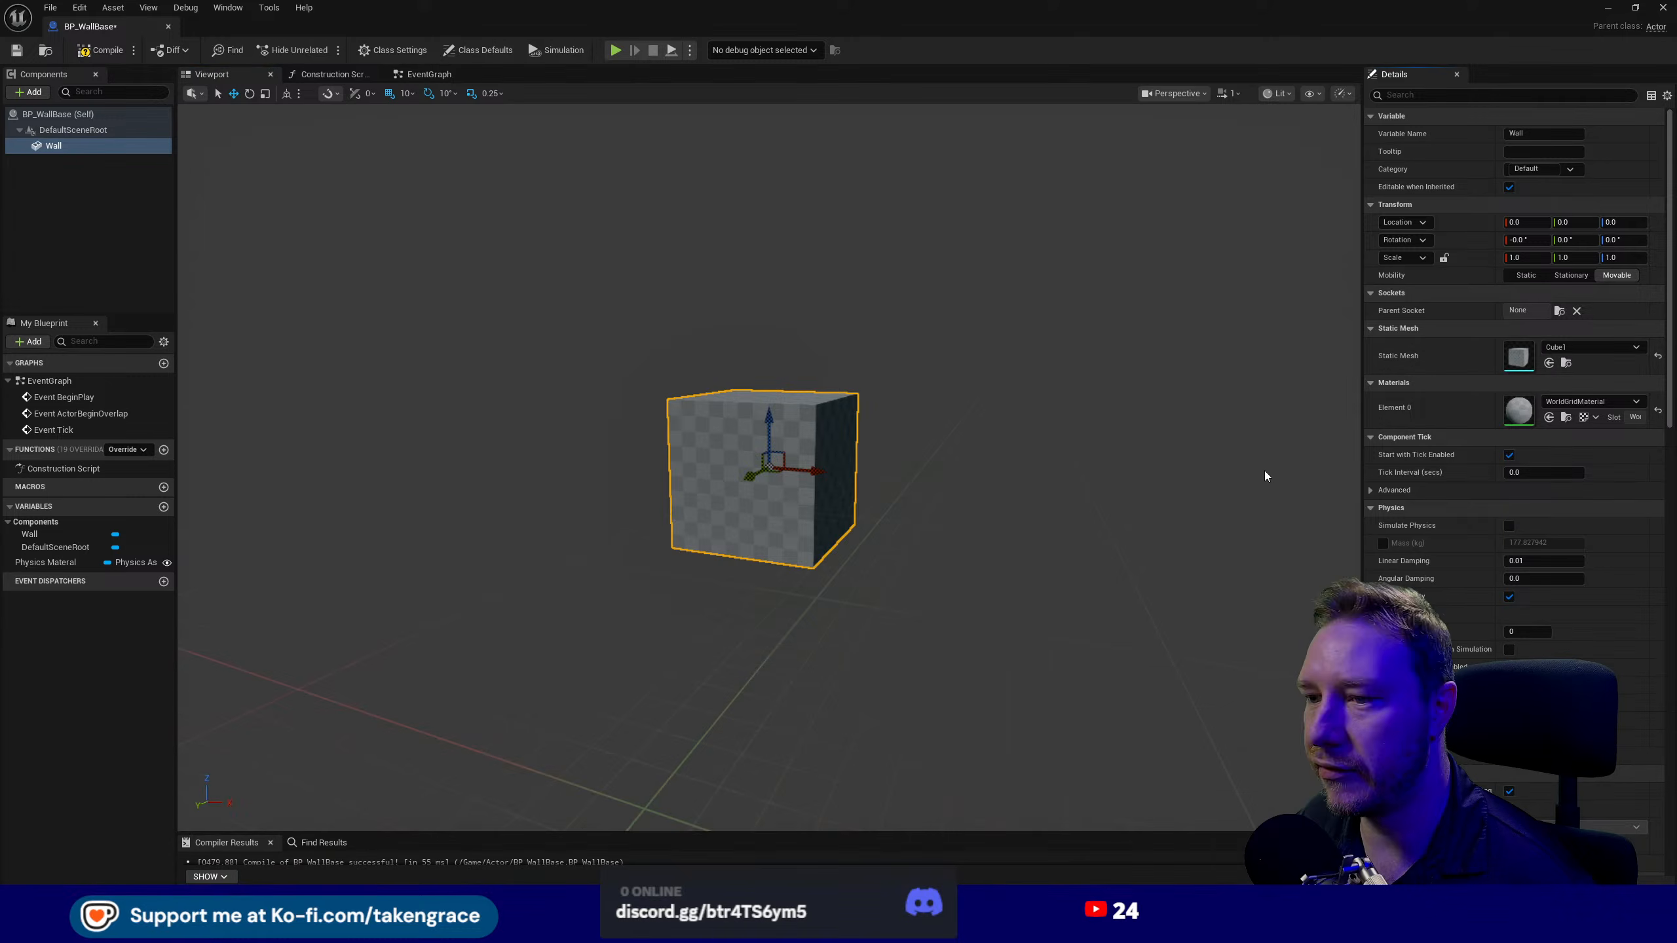
{"action": "left_click", "coordinate": [1566, 364]}
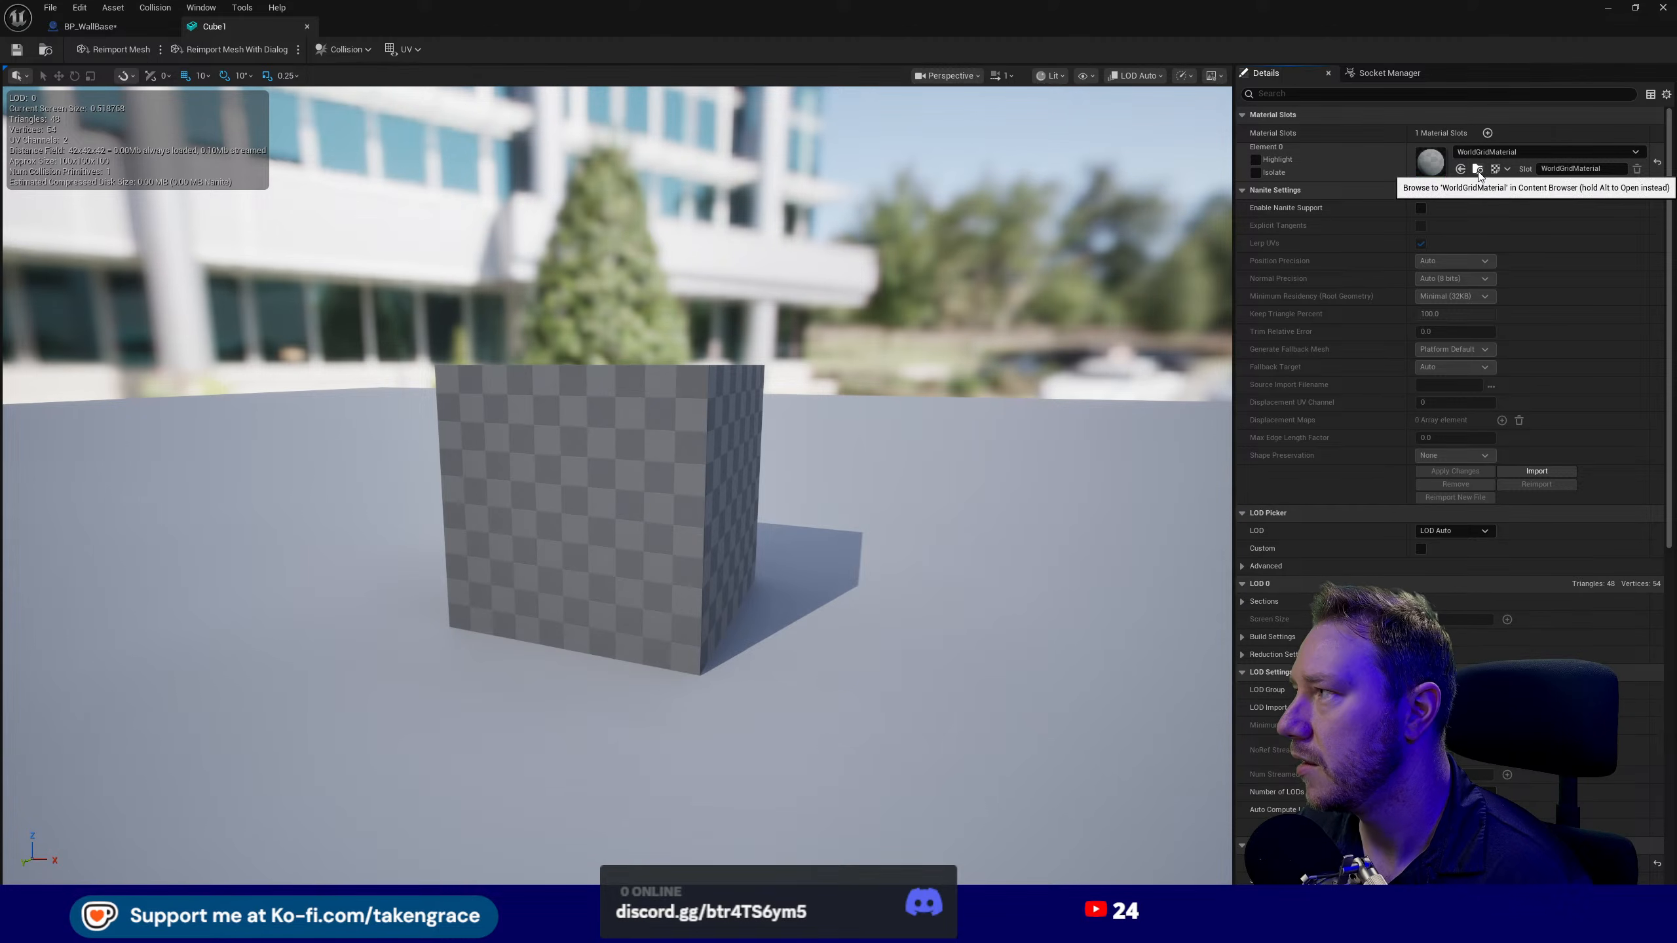
{"action": "left_click", "coordinate": [1482, 152]}
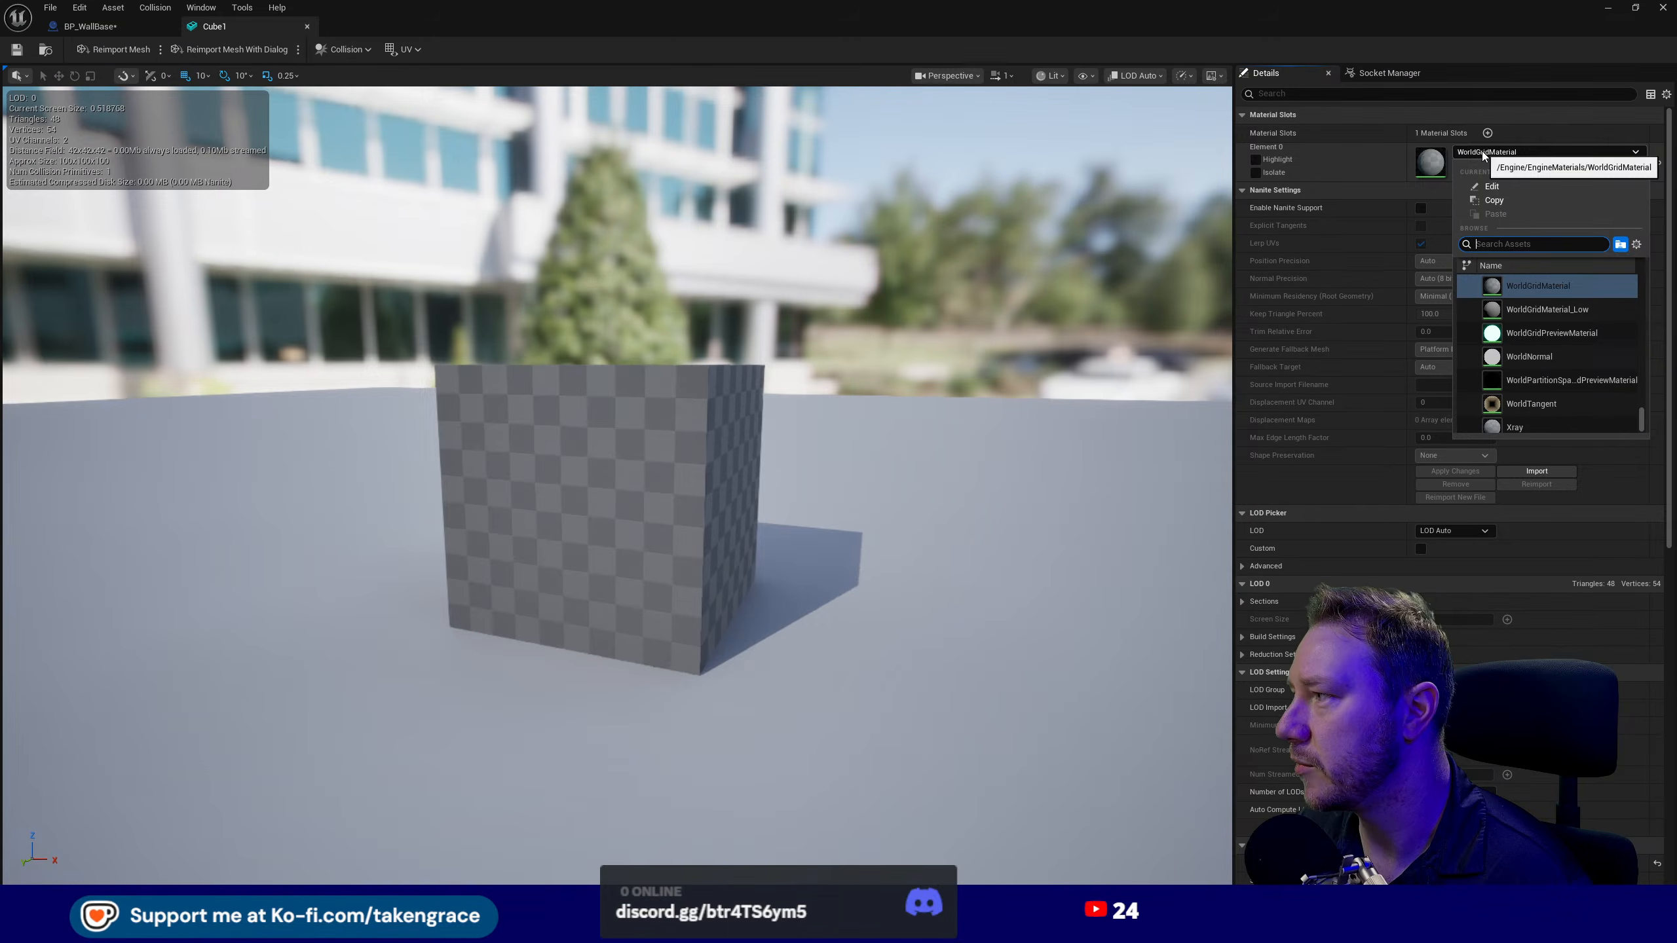
{"action": "left_click", "coordinate": [841, 482]}
- Open the project's own Materials folder under Content
{"action": "key", "text": "ctrl+space"}
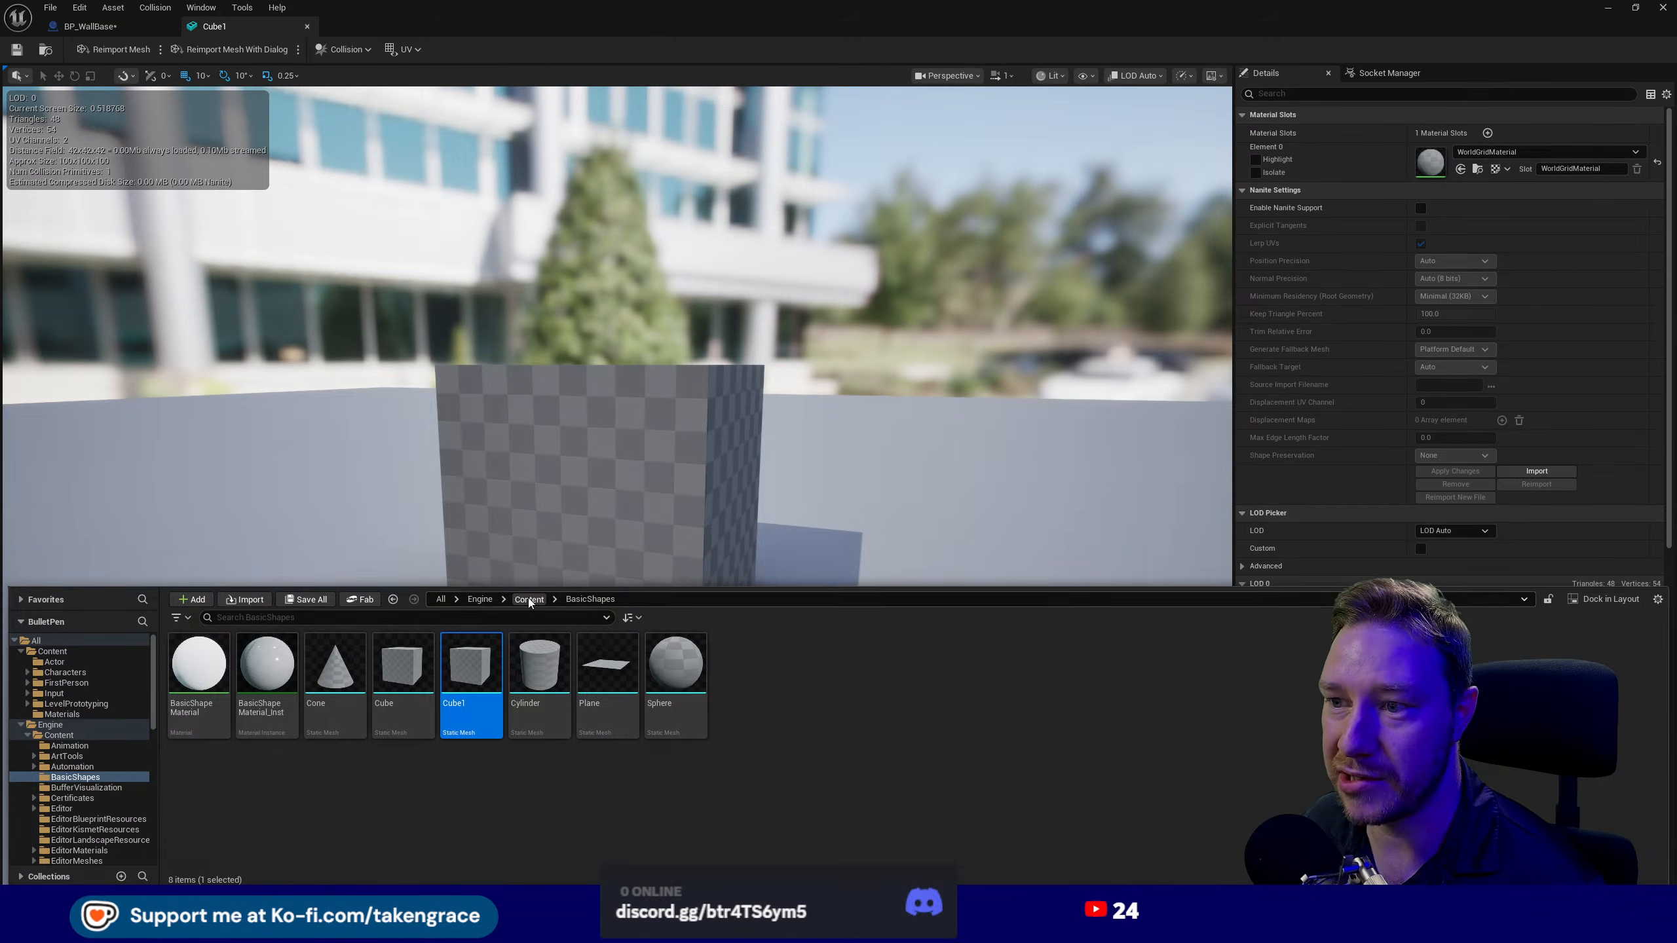
{"action": "left_click", "coordinate": [528, 599]}
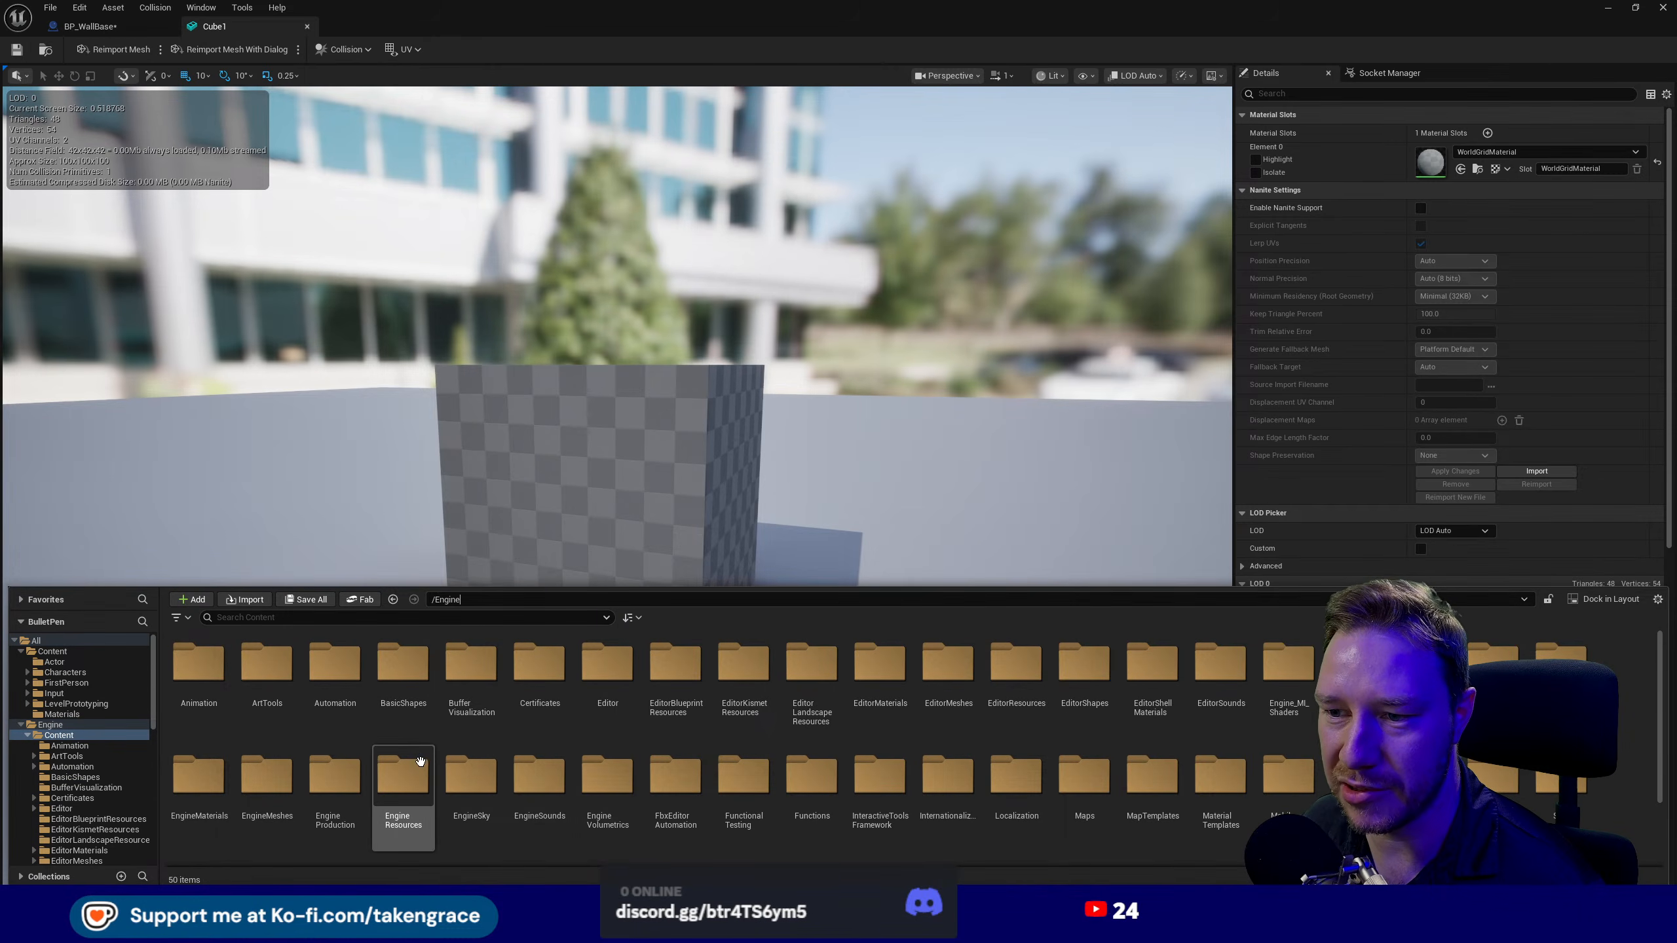
{"action": "key", "text": "Return"}
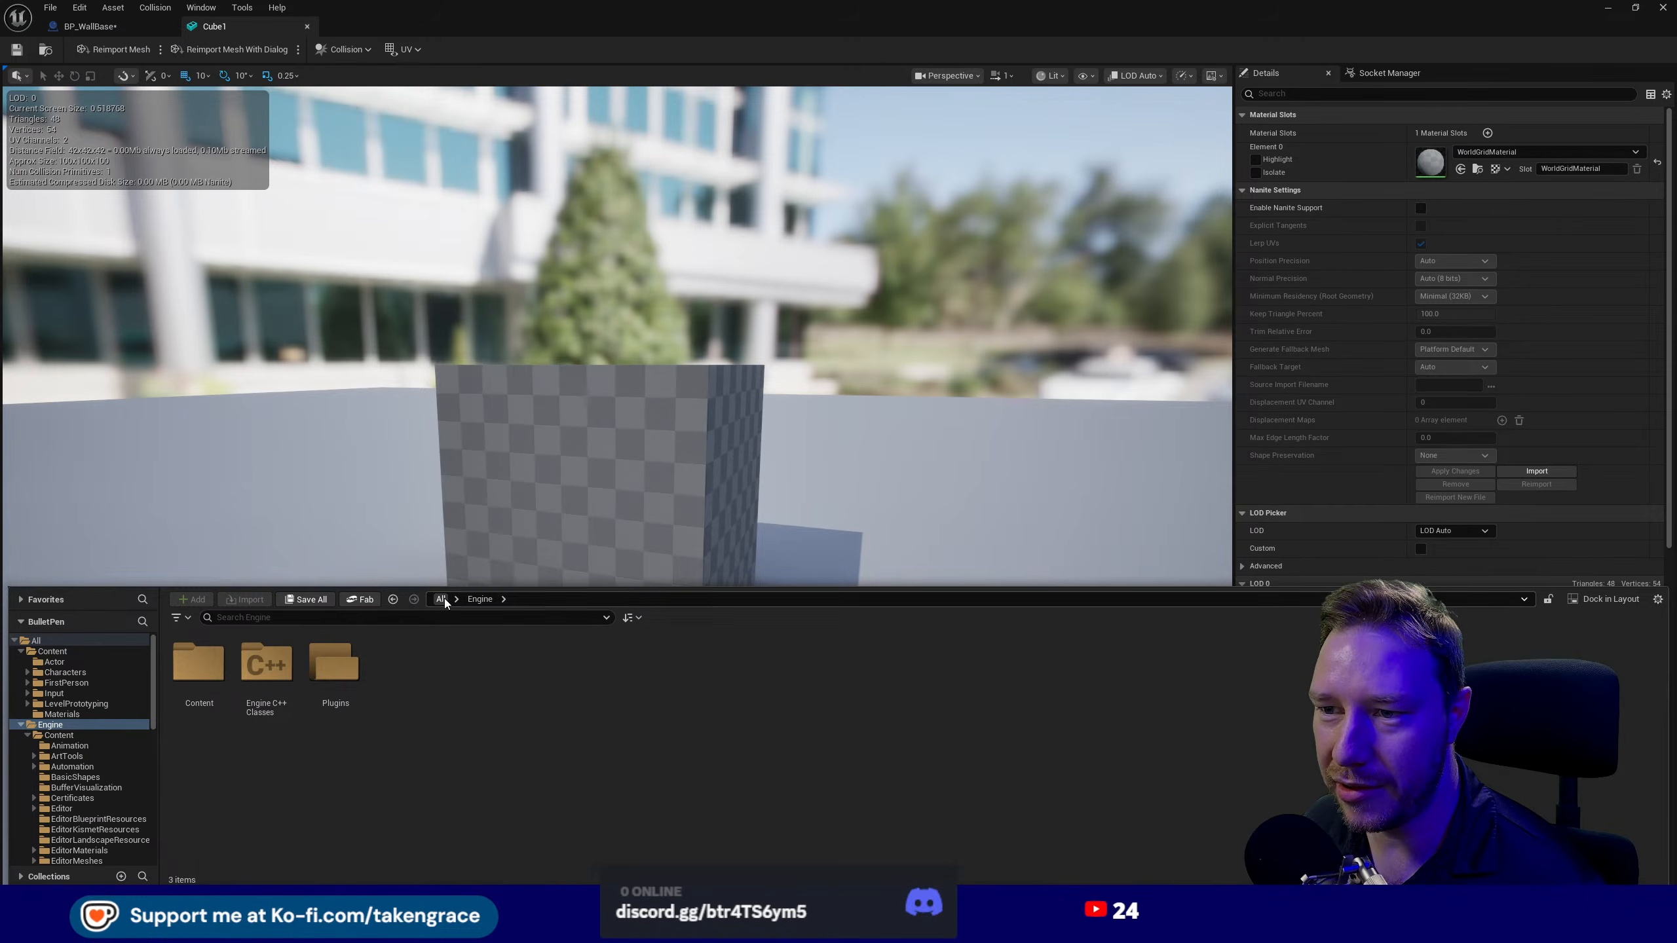
{"action": "left_click", "coordinate": [442, 600]}
{"action": "double_click", "coordinate": [198, 662]}
{"action": "right_click", "coordinate": [417, 778]}
{"action": "left_click", "coordinate": [687, 714]}
{"action": "double_click", "coordinate": [539, 662]}
- Create a new material named M_Stone in the Materials folder
{"action": "right_click", "coordinate": [303, 789]}
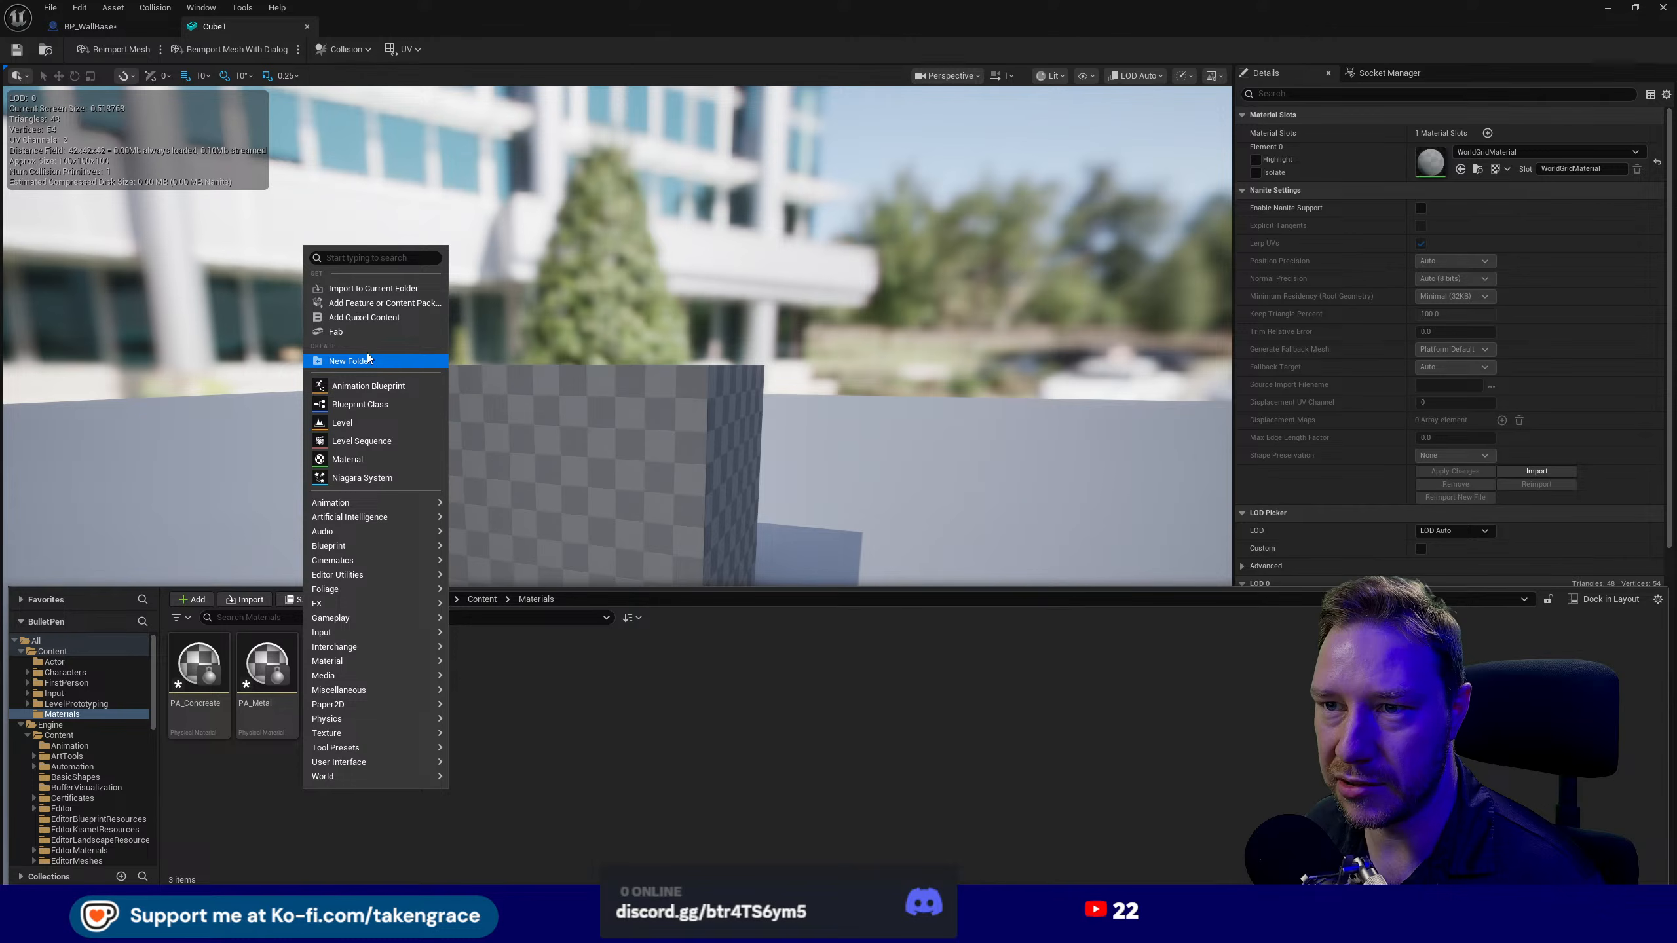
{"action": "left_click", "coordinate": [367, 461]}
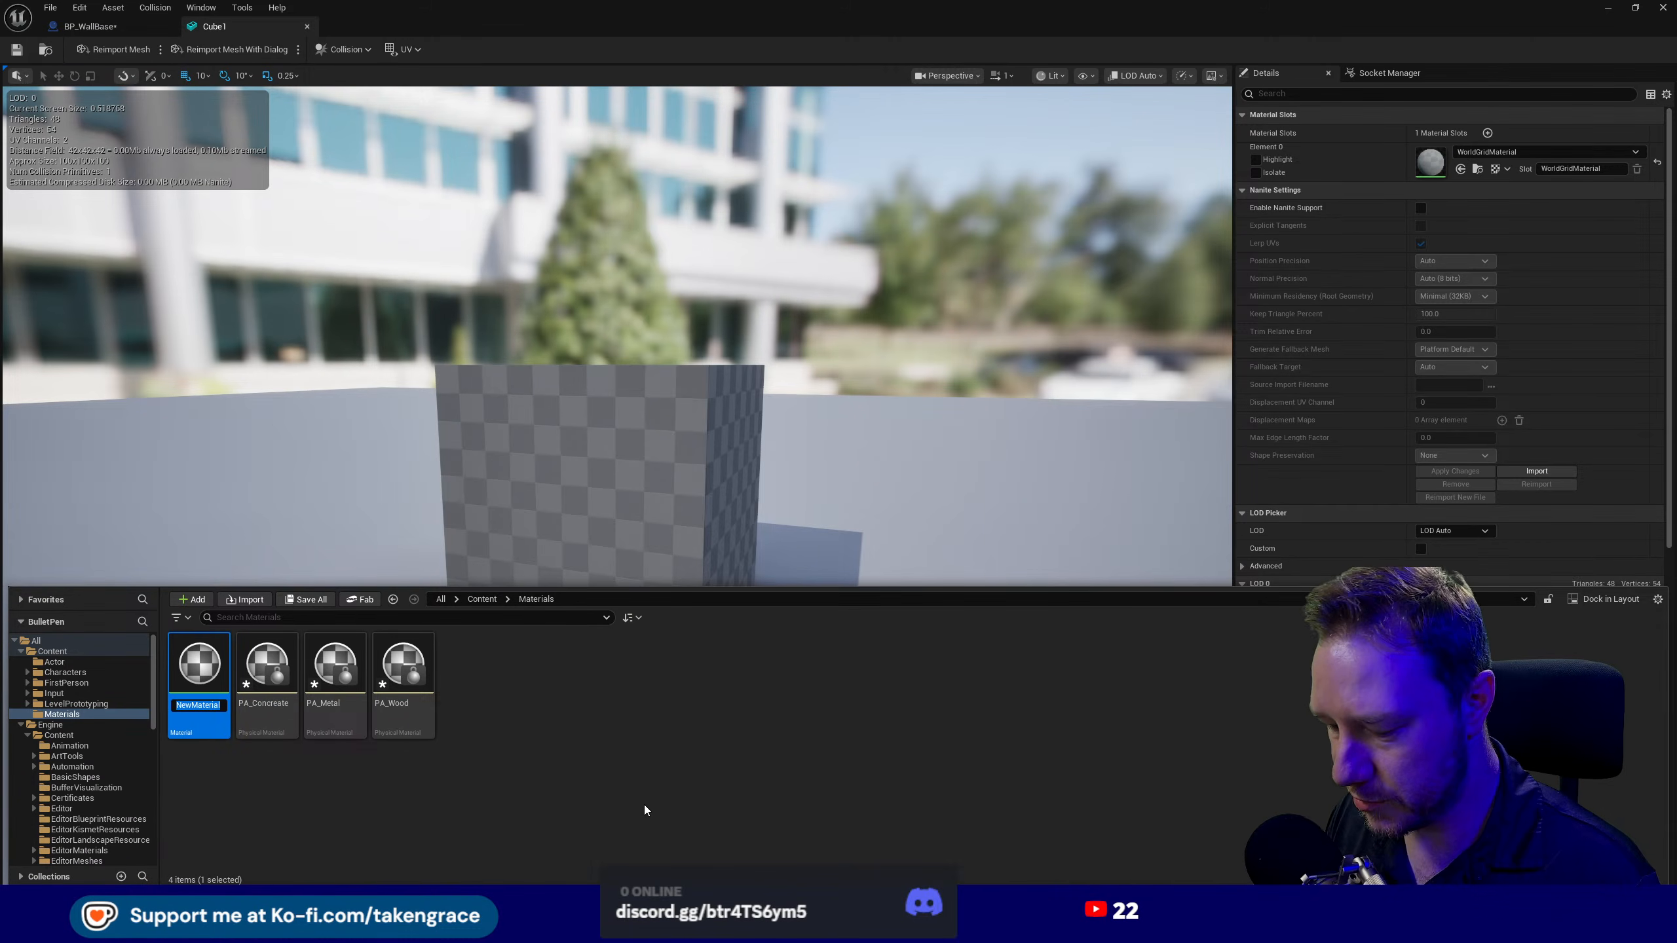
{"action": "type", "text": "M_"}
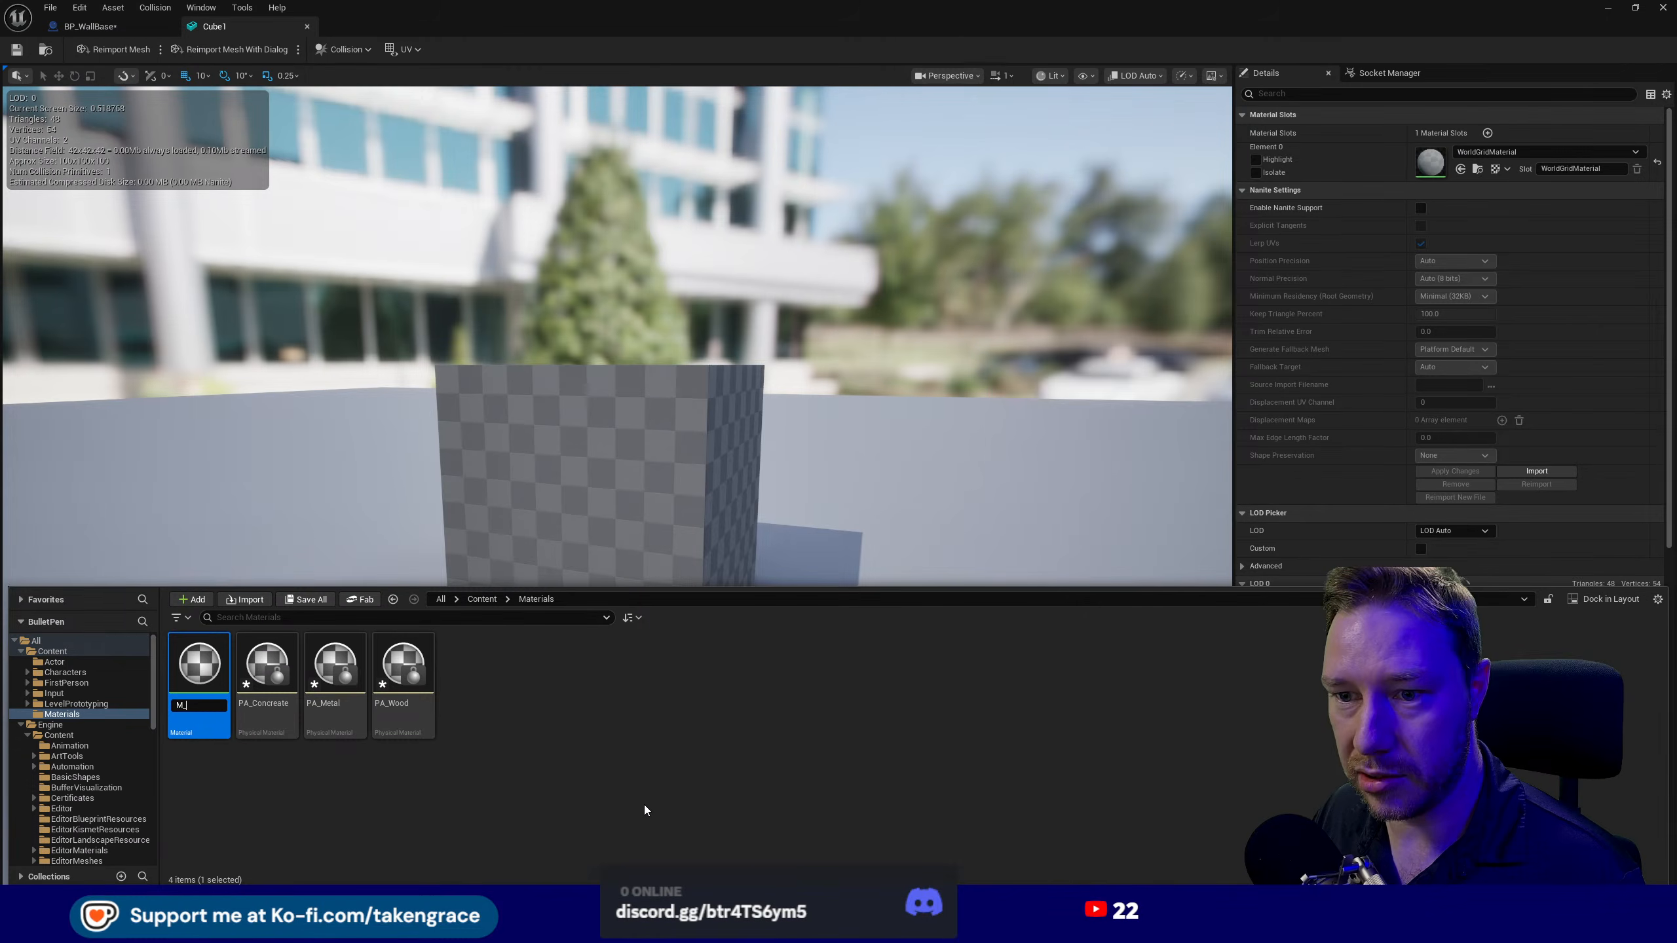
{"action": "type", "text": "Stone"}
{"action": "key", "text": "Return"}
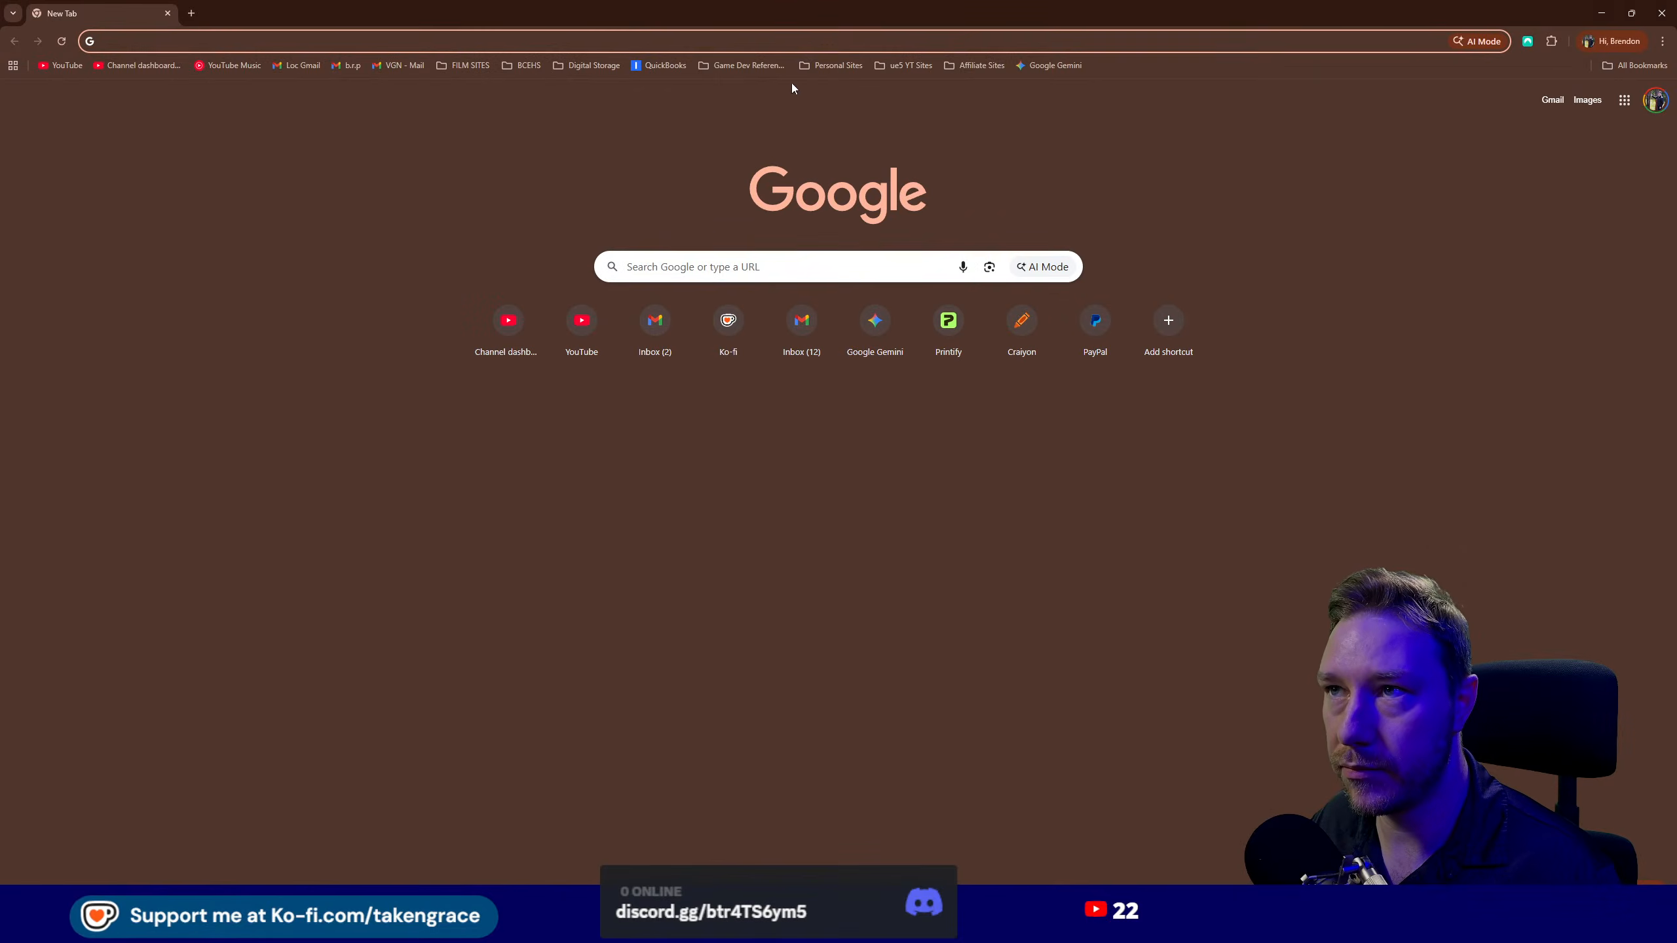
- Switch to the web browser and open Poly Haven's textures page from the saved bookmarks
{"action": "left_click_drag", "start_coordinate": [766, 11], "coordinate": [423, 1]}
{"action": "type", "text": "2"}
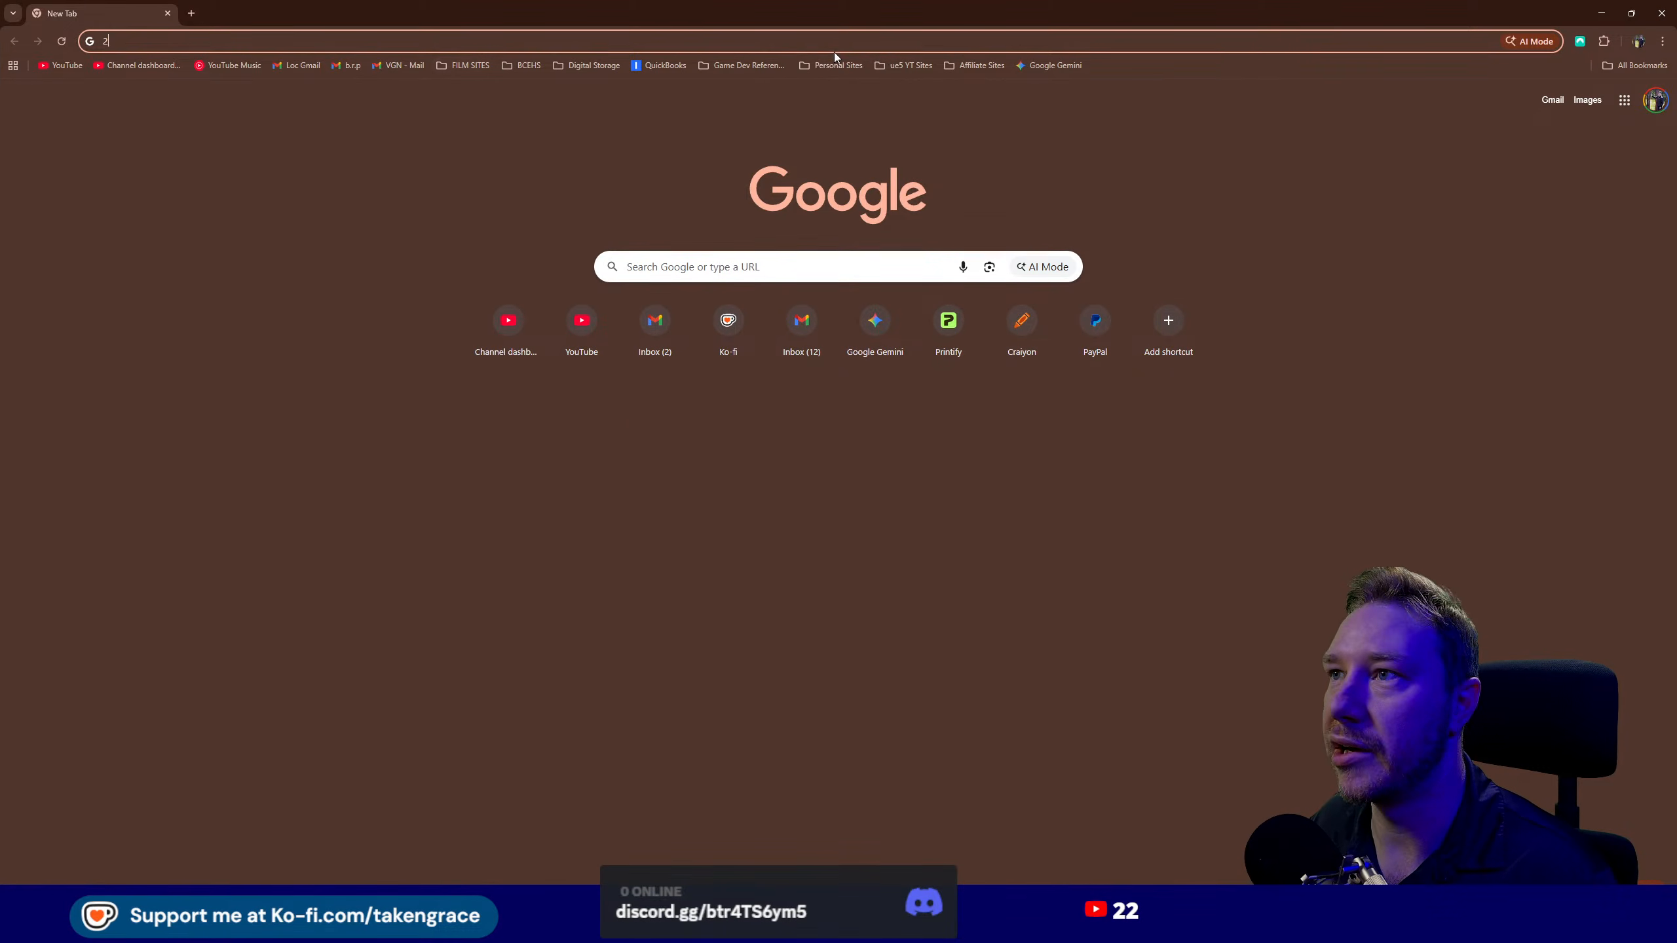
{"action": "left_click", "coordinate": [841, 71]}
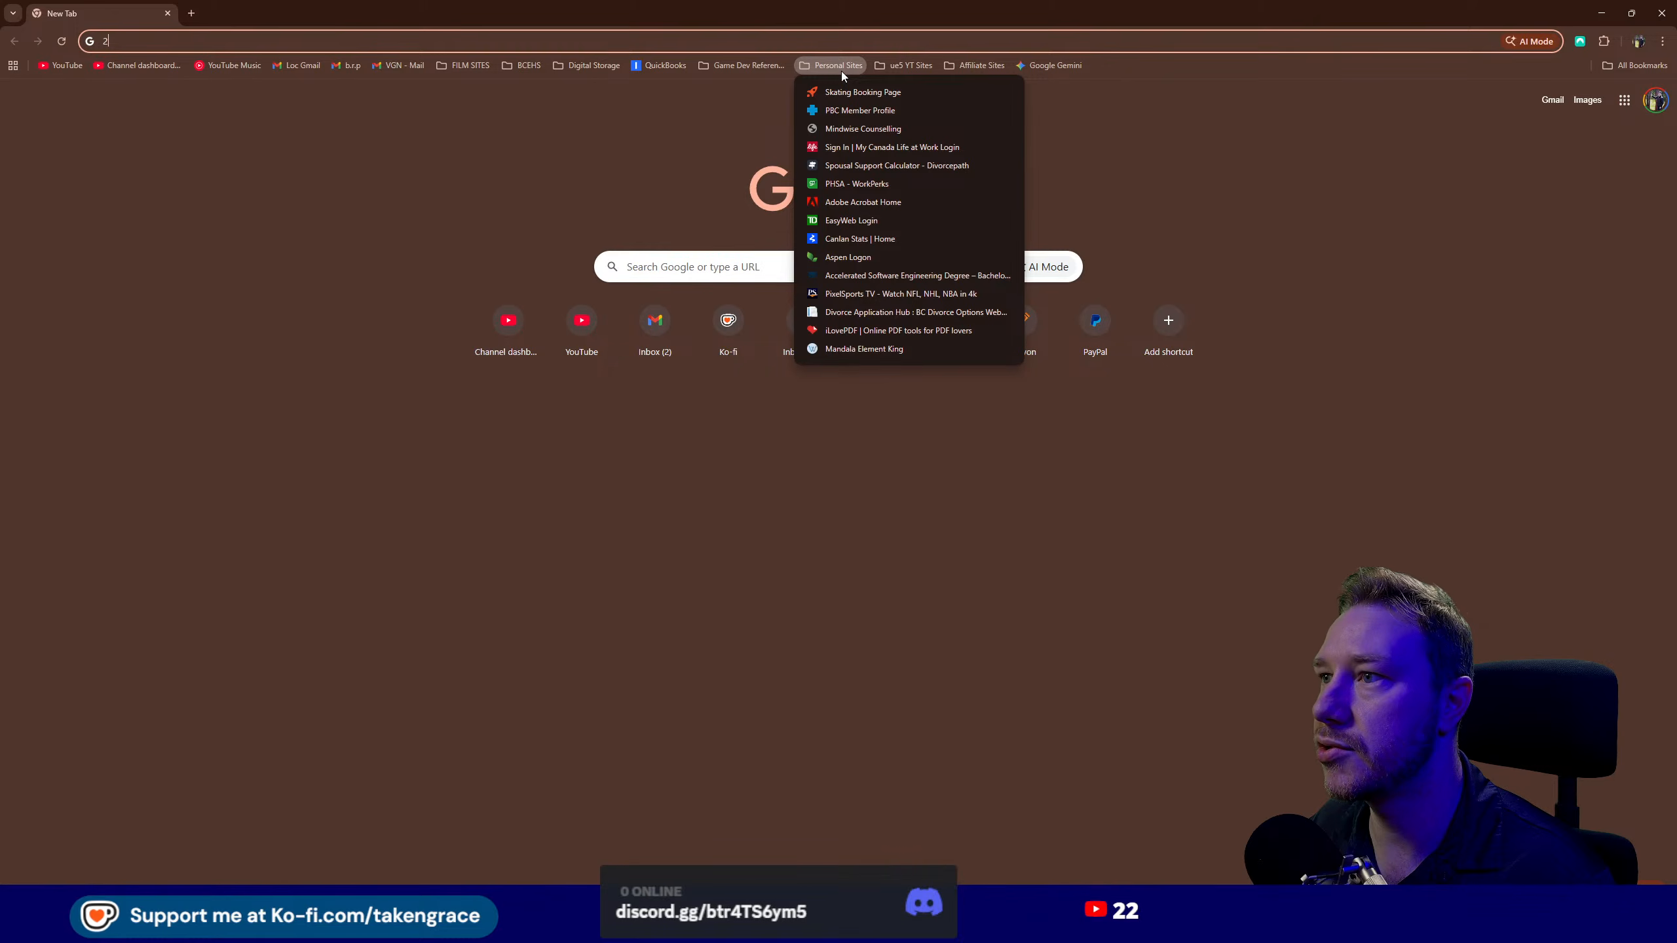
{"action": "mouse_move", "coordinate": [886, 67]}
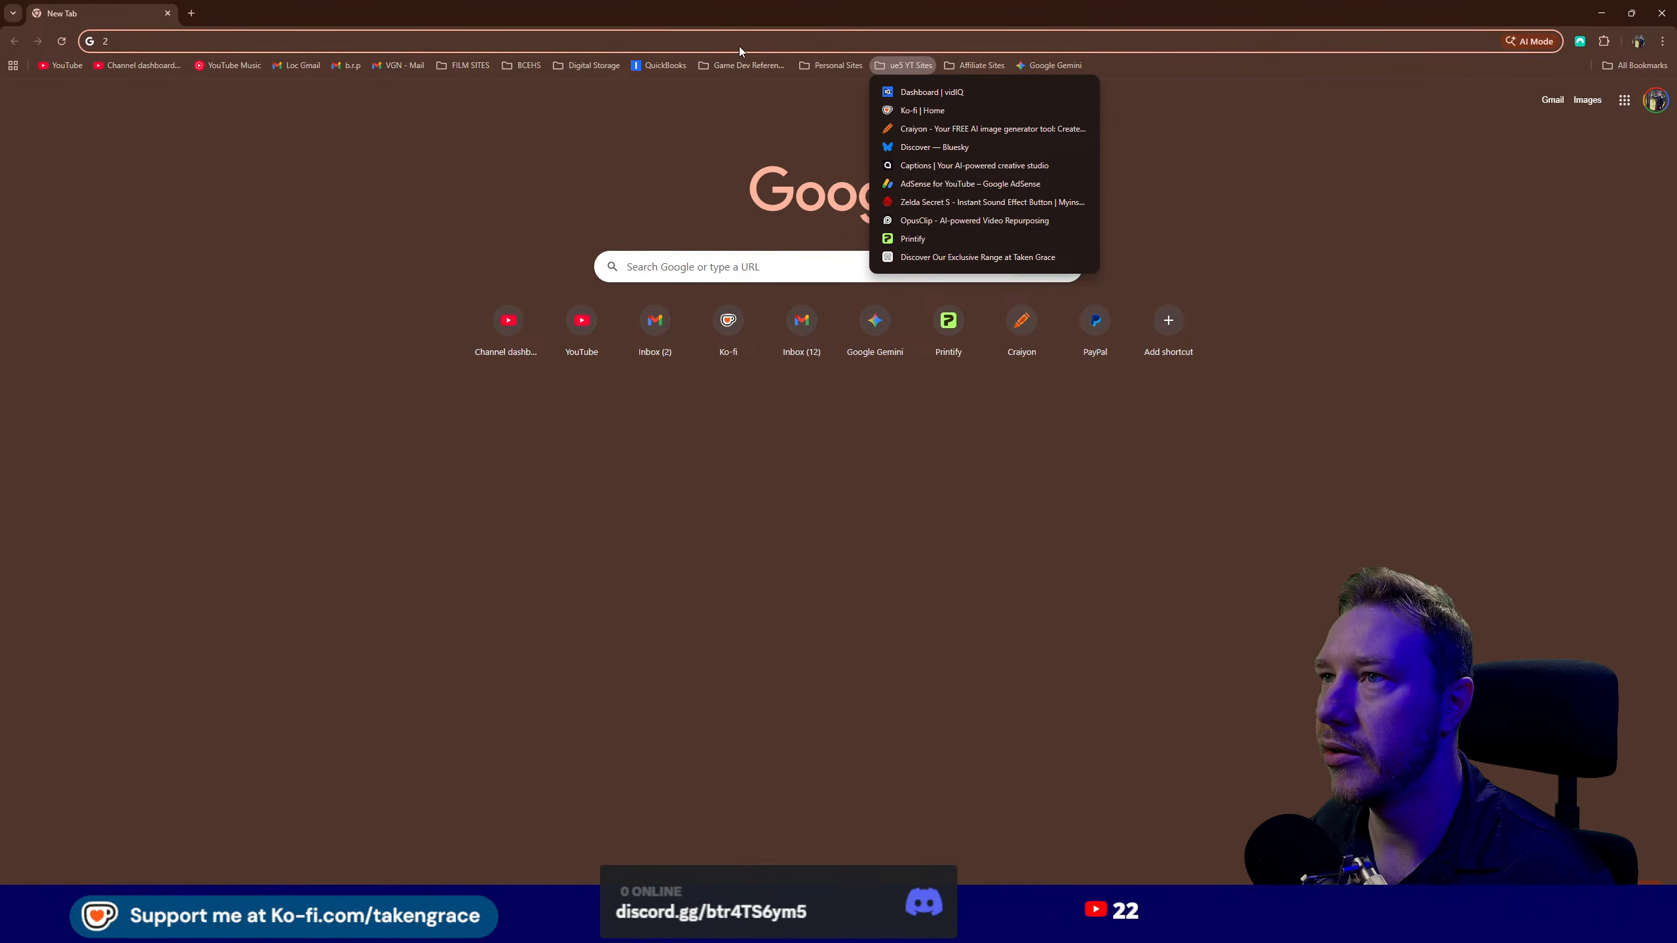
{"action": "mouse_move", "coordinate": [745, 68]}
{"action": "left_click", "coordinate": [752, 107]}
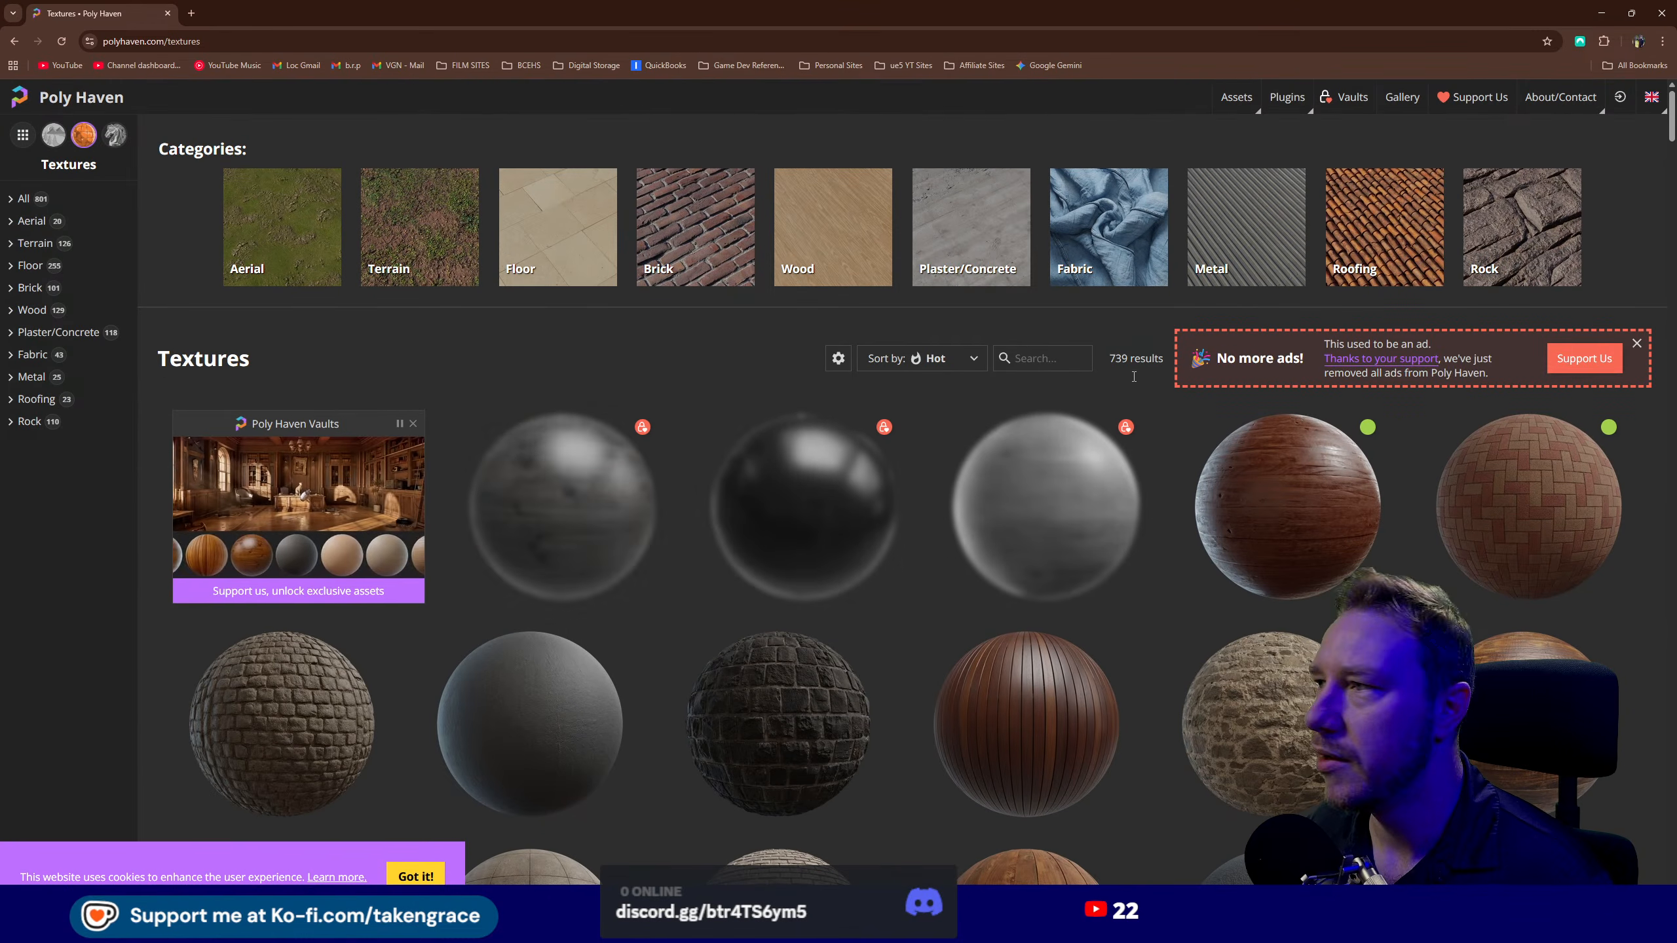
- Look through Poly Haven's texture gallery for a suitable wood surface for the wall materials
{"action": "scroll", "coordinate": [1084, 467], "scroll_direction": "down", "scroll_amount": 2}
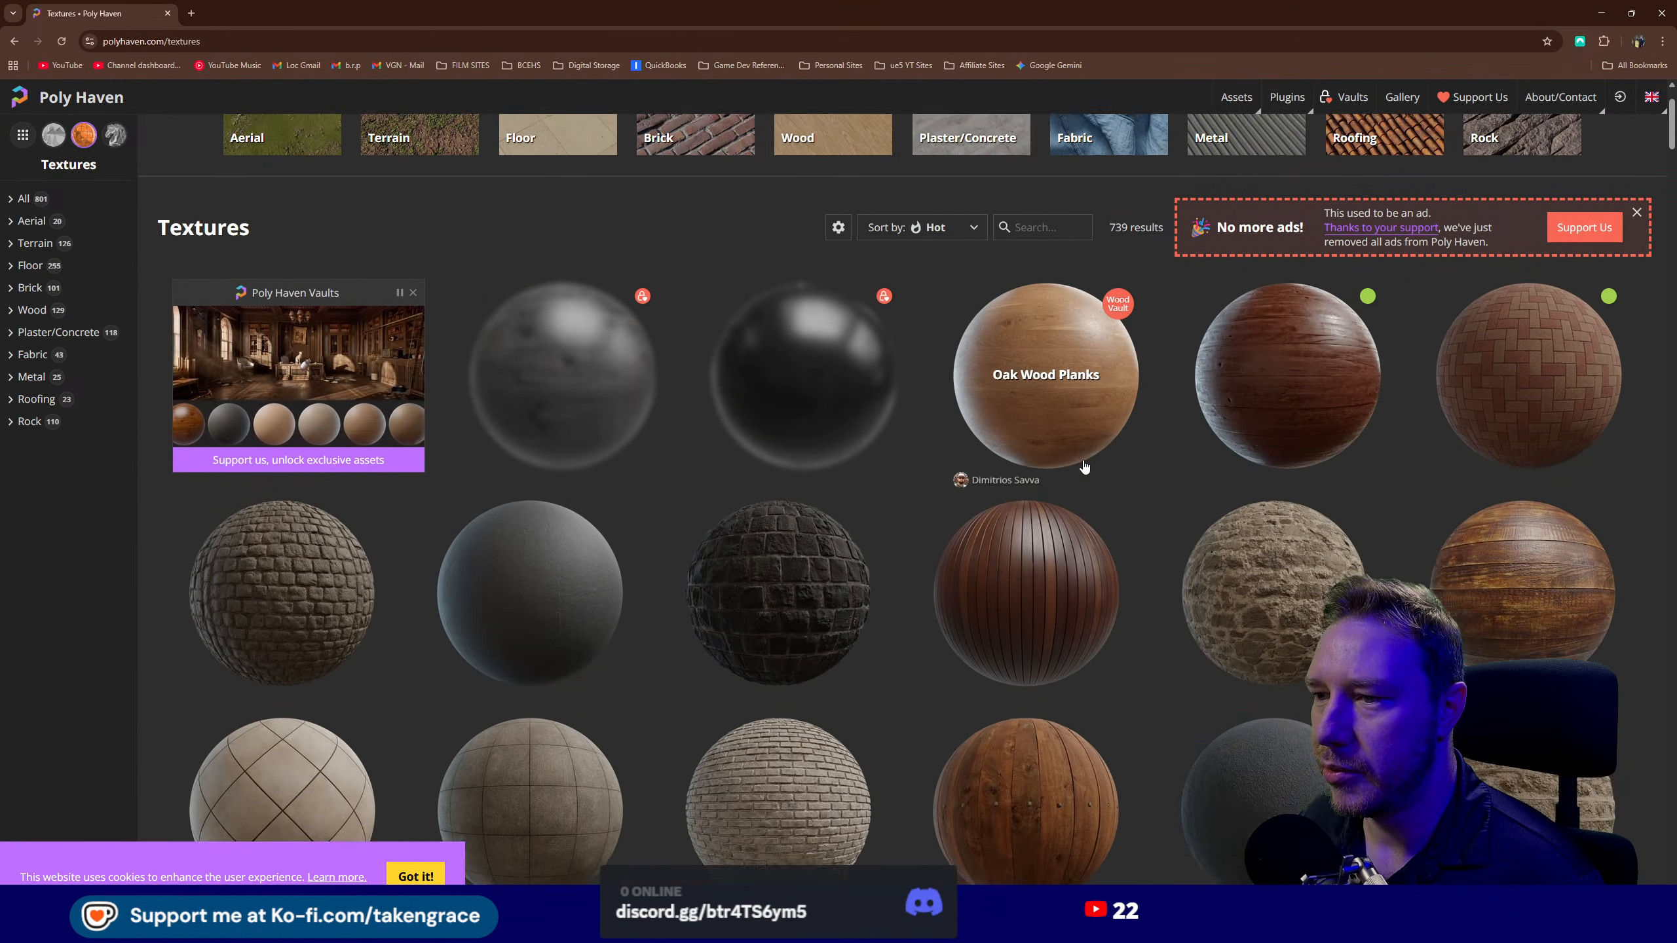
{"action": "scroll", "coordinate": [1083, 466], "scroll_direction": "down", "scroll_amount": 4}
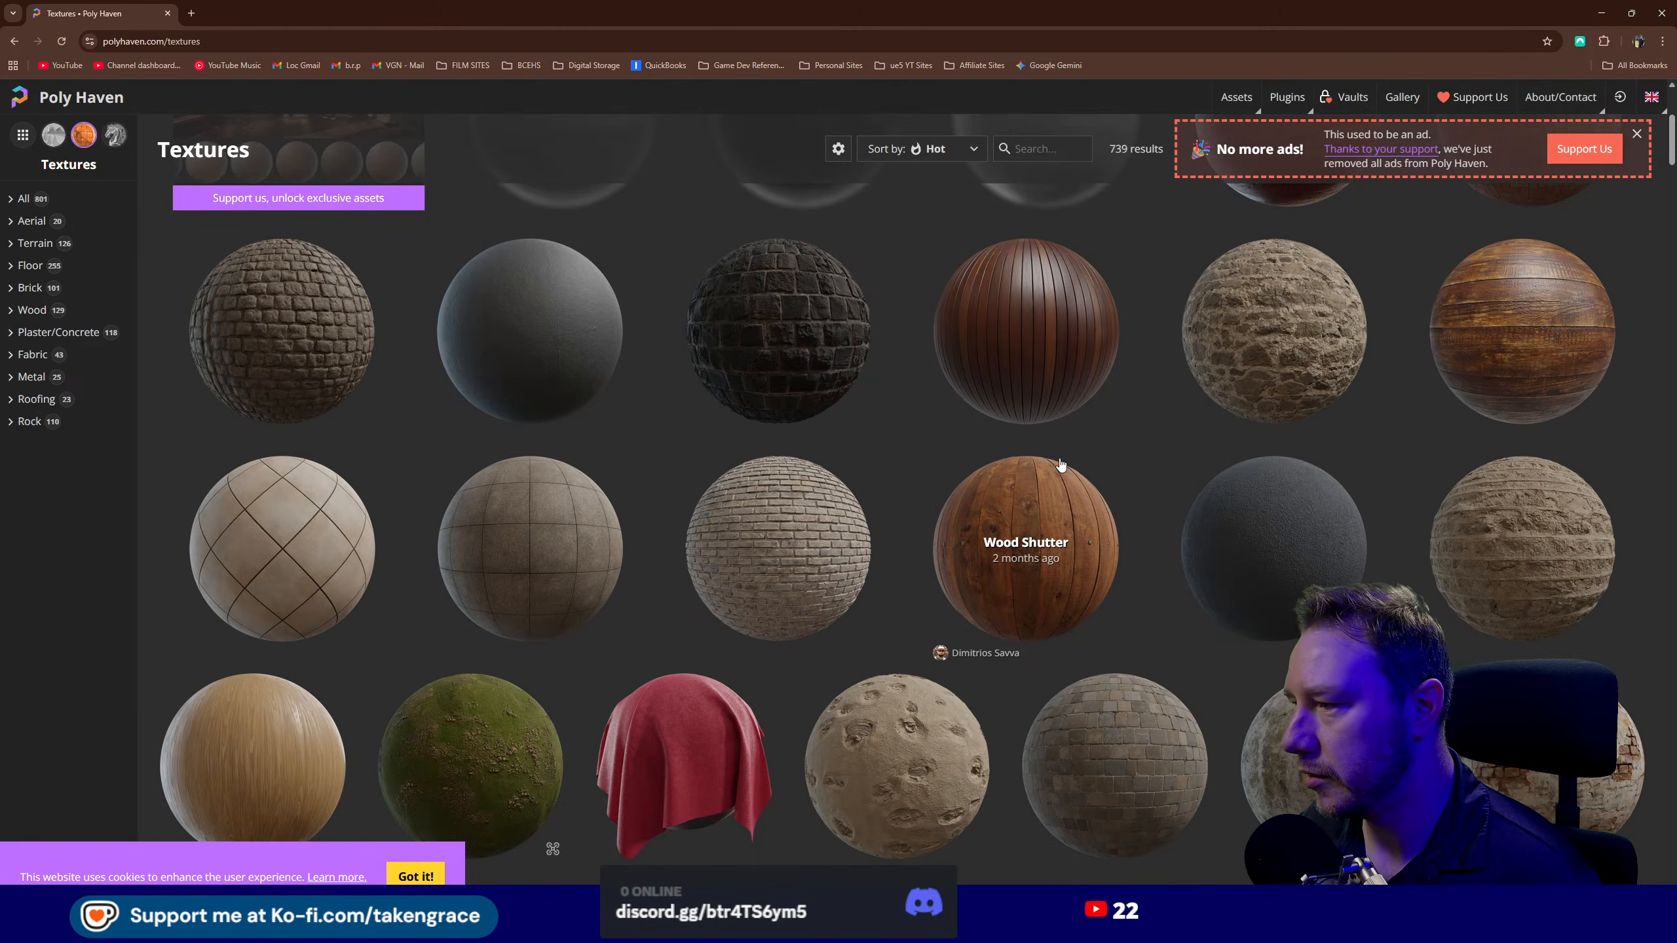
{"action": "scroll", "coordinate": [1062, 466], "scroll_direction": "down", "scroll_amount": 4}
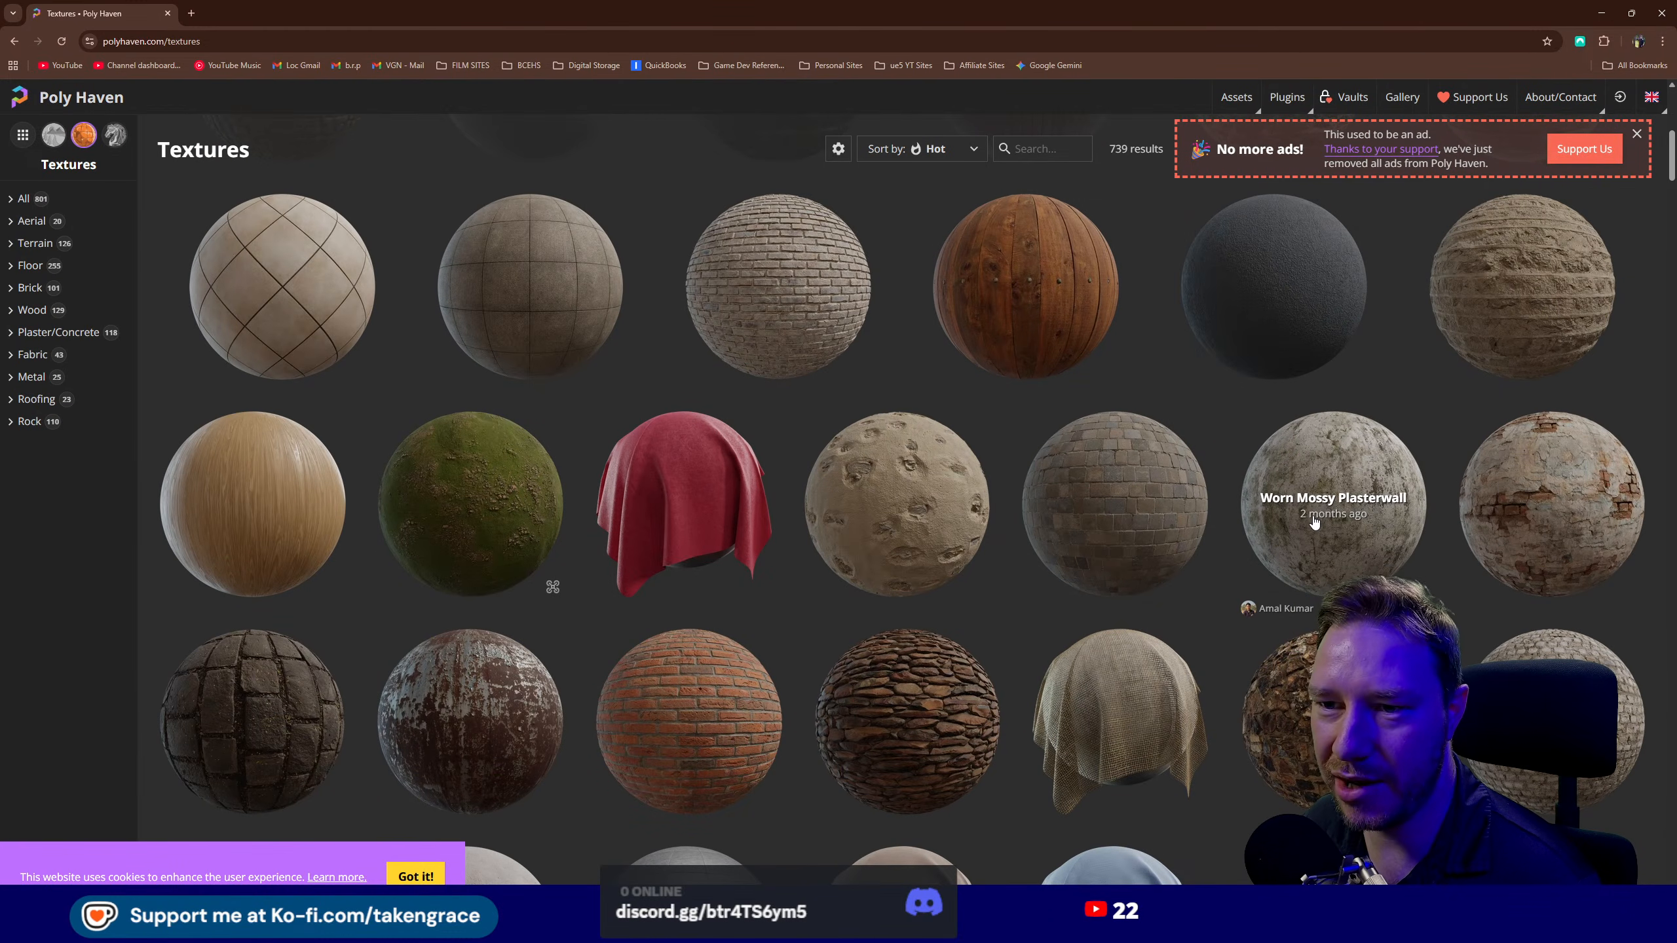
{"action": "scroll", "coordinate": [1314, 522], "scroll_direction": "down", "scroll_amount": 12}
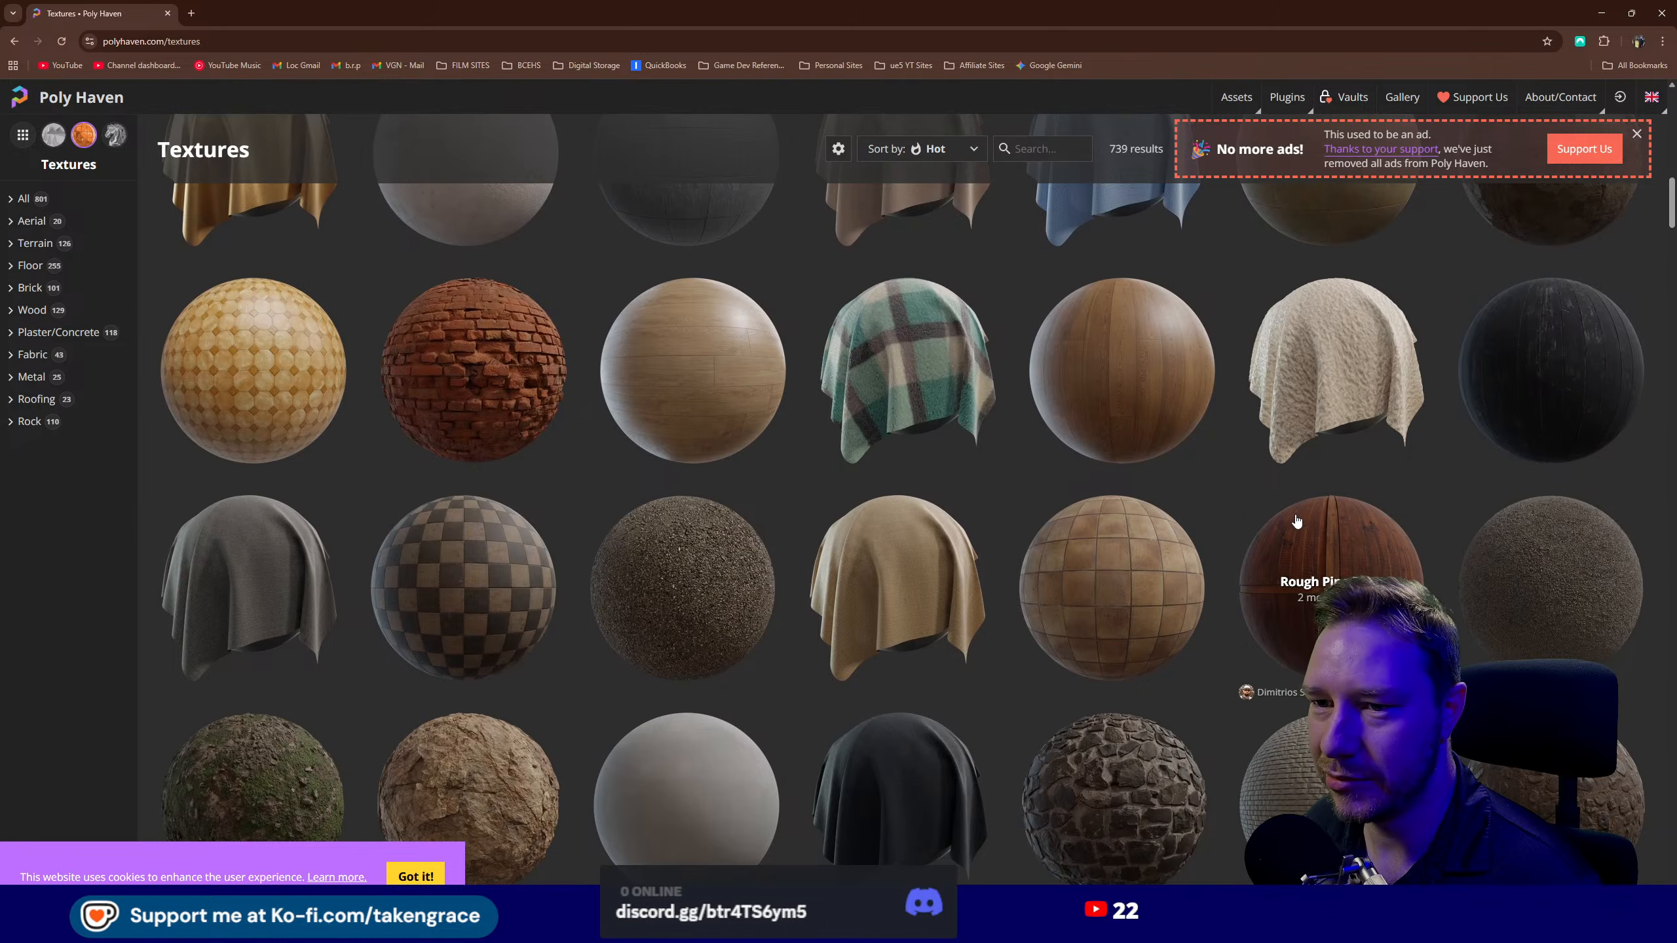
{"action": "scroll", "coordinate": [1298, 522], "scroll_direction": "down", "scroll_amount": 5}
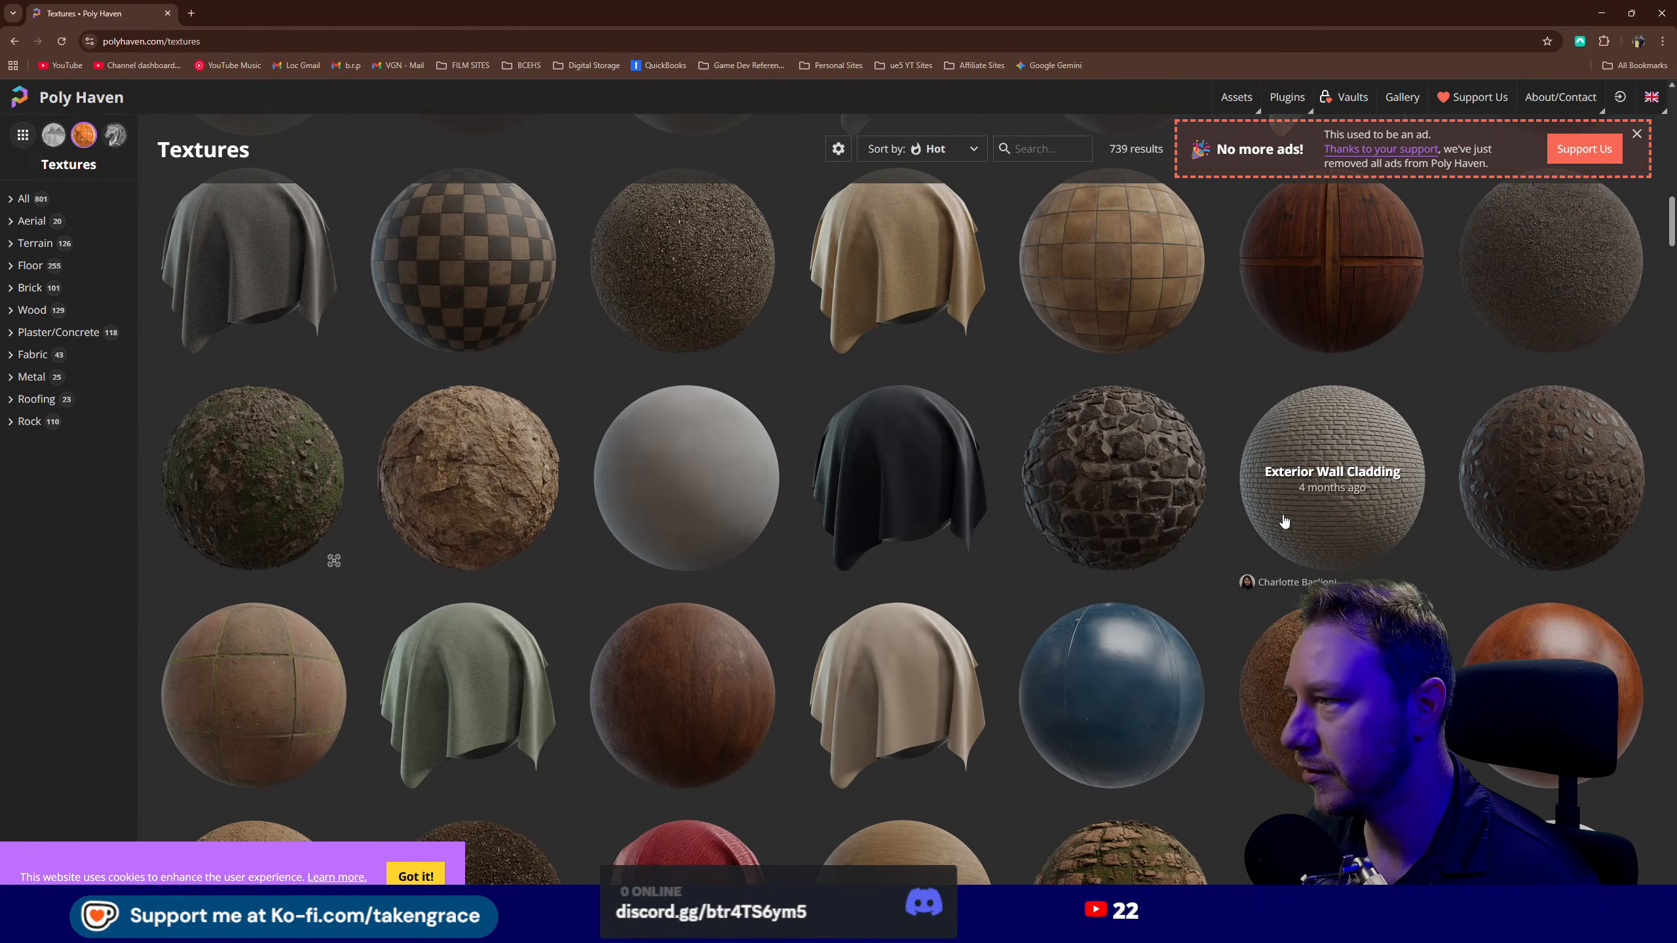
{"action": "scroll", "coordinate": [1283, 522], "scroll_direction": "down", "scroll_amount": 10}
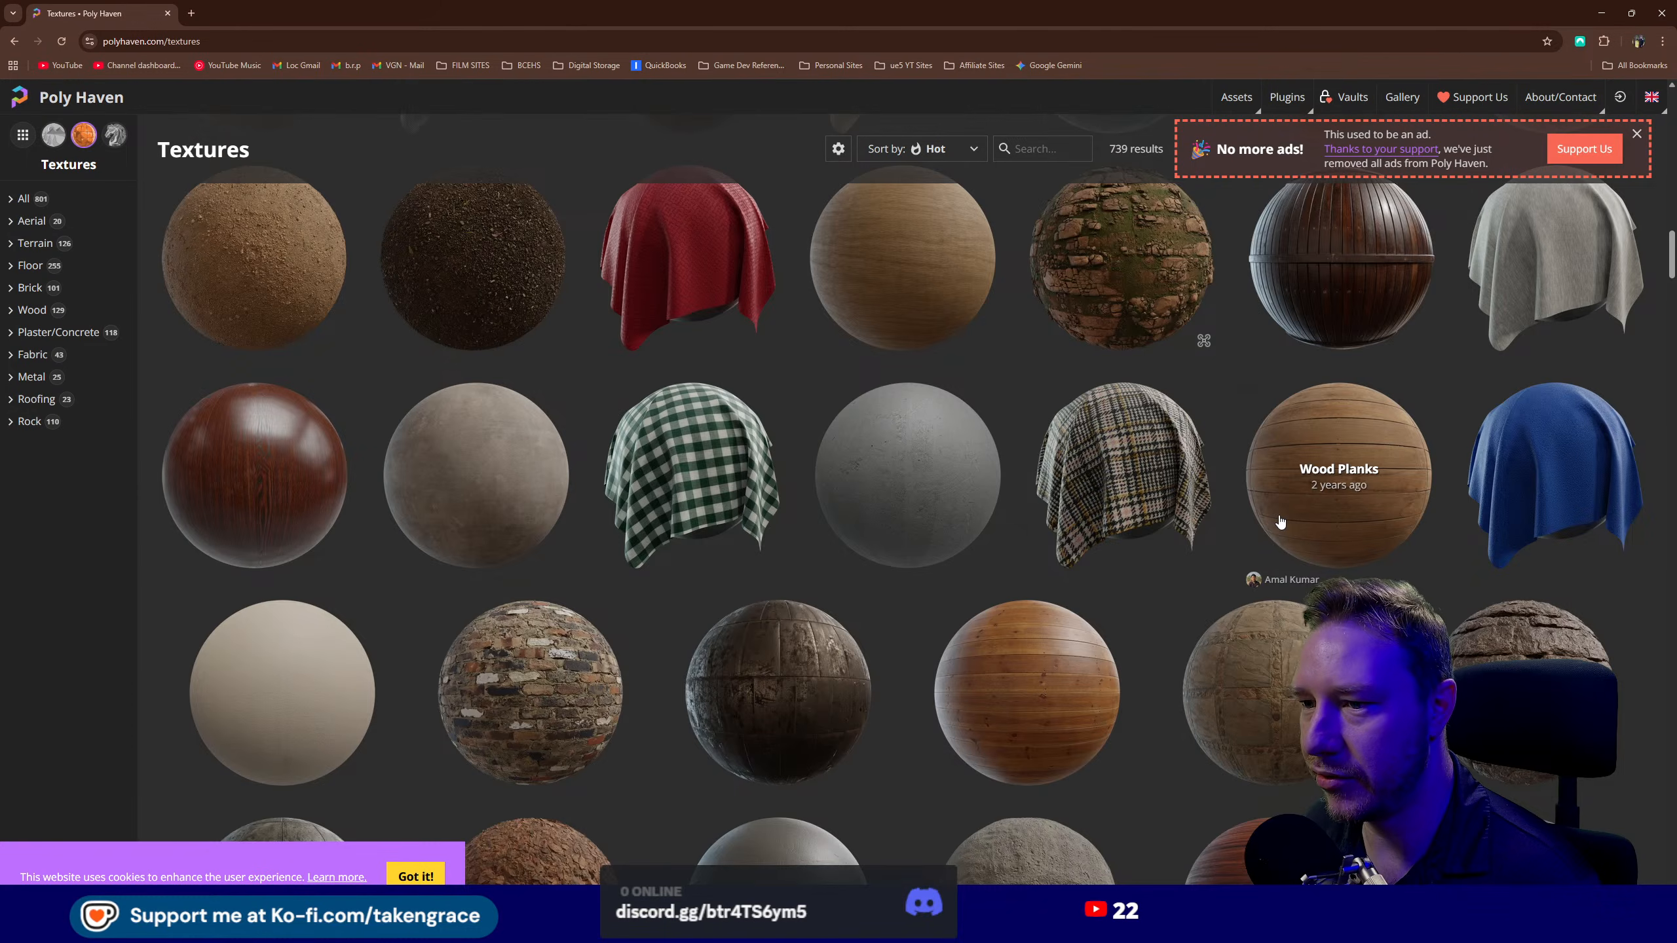
{"action": "scroll", "coordinate": [1281, 522], "scroll_direction": "down", "scroll_amount": 6}
{"action": "scroll", "coordinate": [1278, 515], "scroll_direction": "down", "scroll_amount": 2}
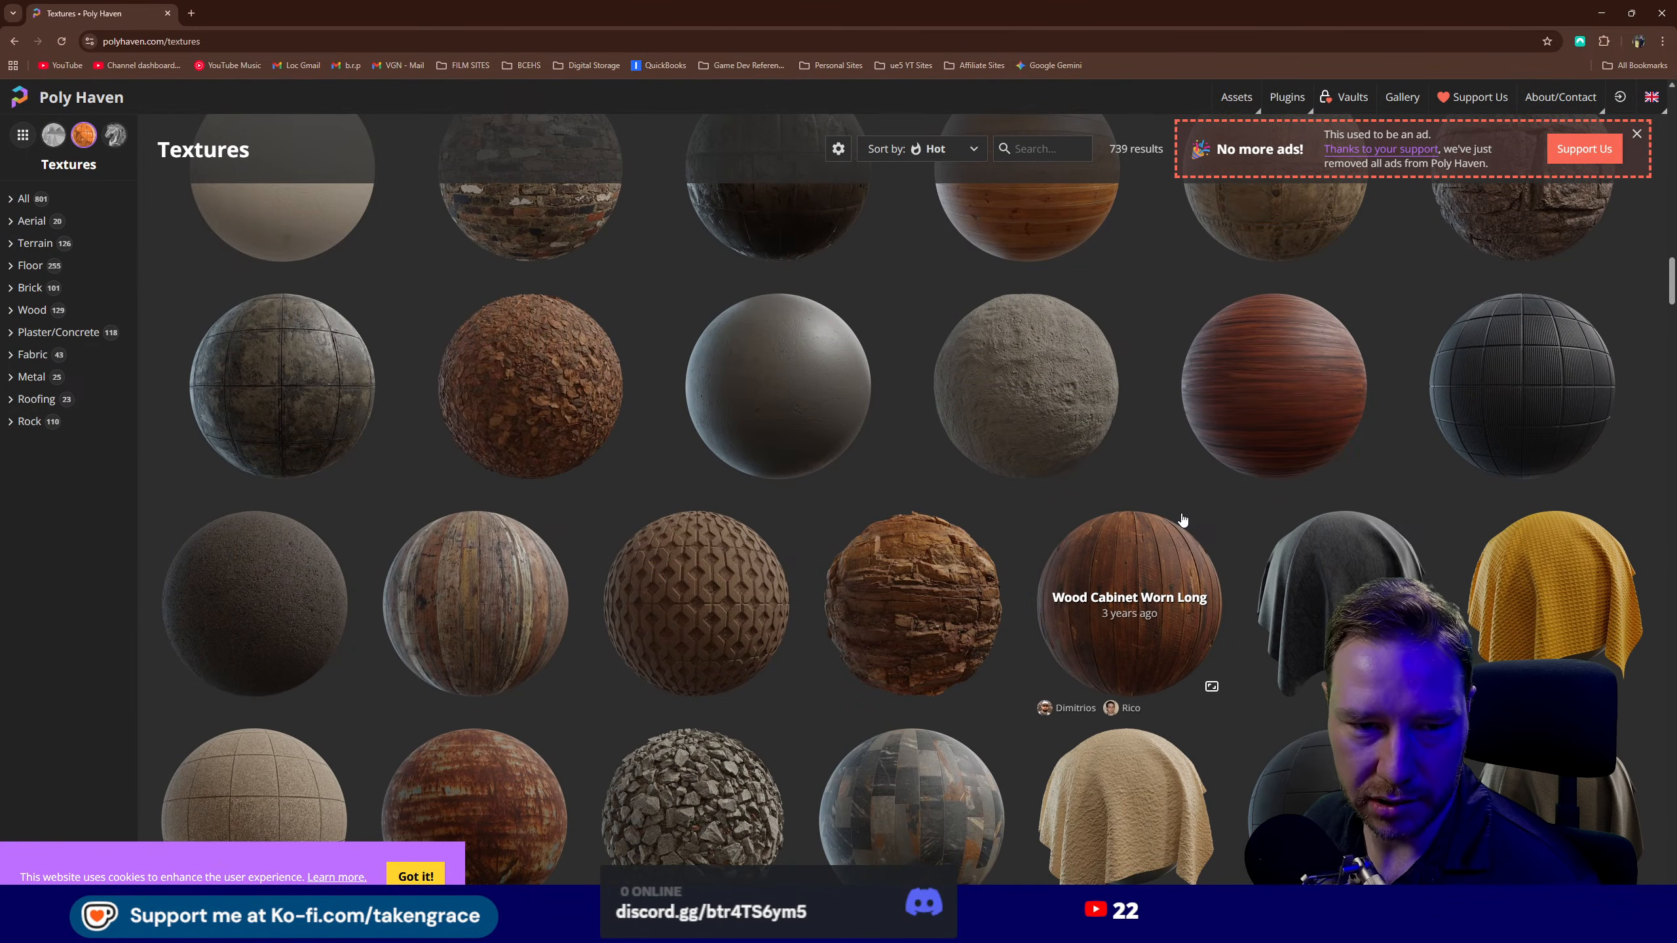
{"action": "scroll", "coordinate": [1136, 512], "scroll_direction": "down", "scroll_amount": 1}
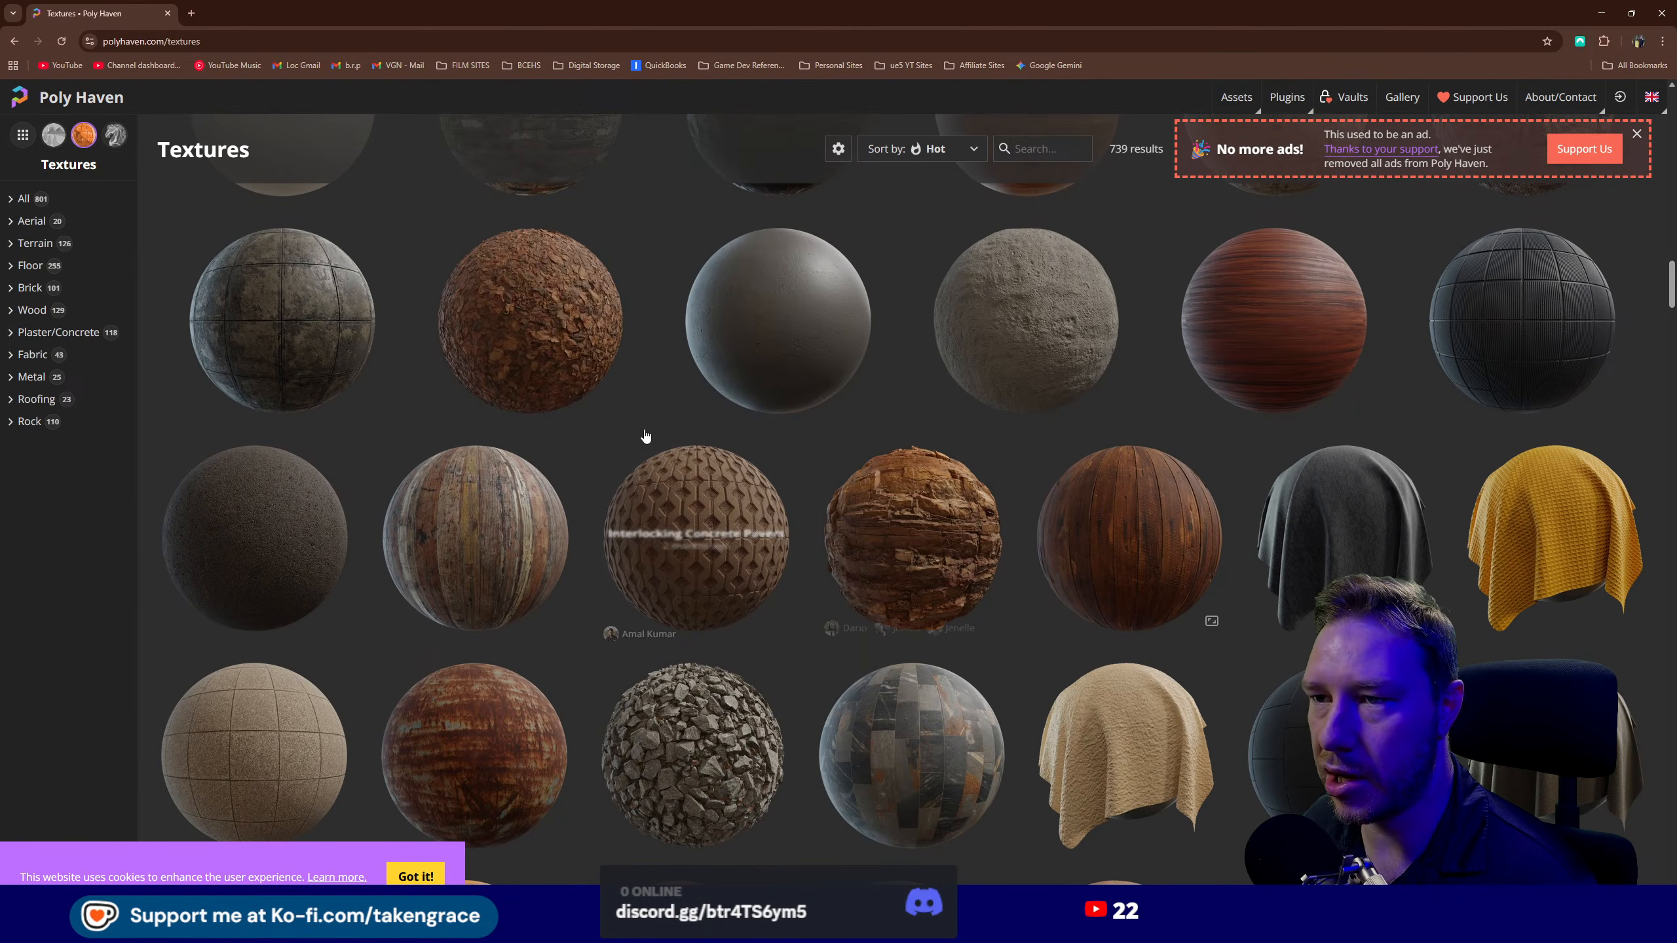
{"action": "scroll", "coordinate": [521, 410], "scroll_direction": "down", "scroll_amount": 3}
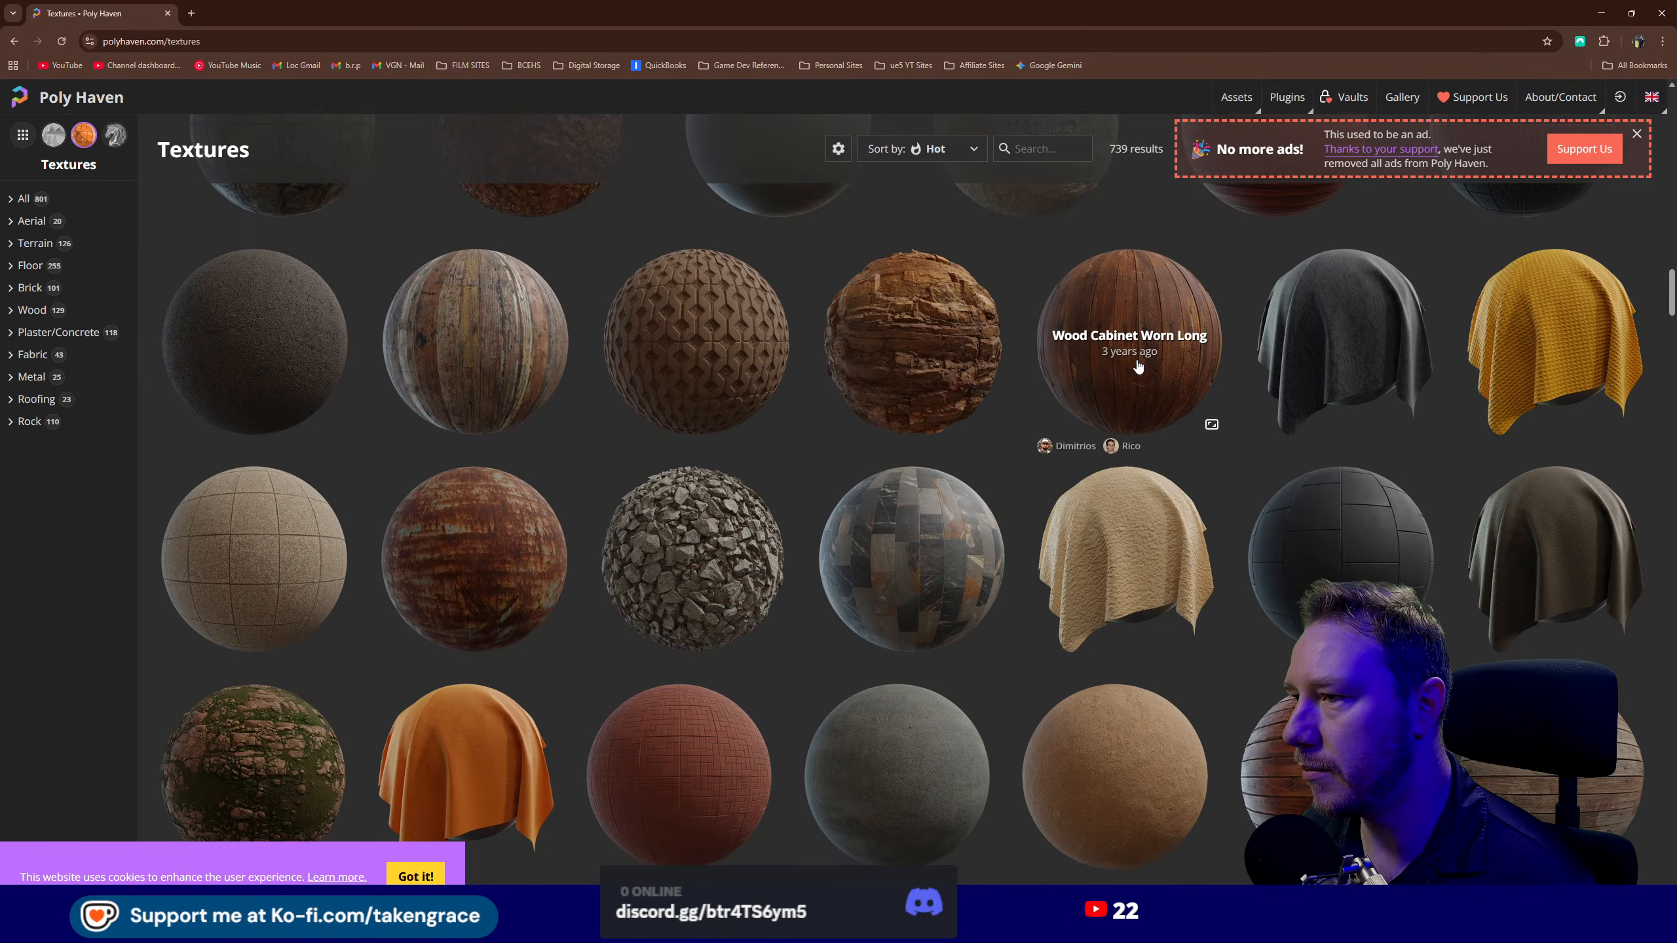
{"action": "scroll", "coordinate": [1030, 422], "scroll_direction": "up", "scroll_amount": 5}
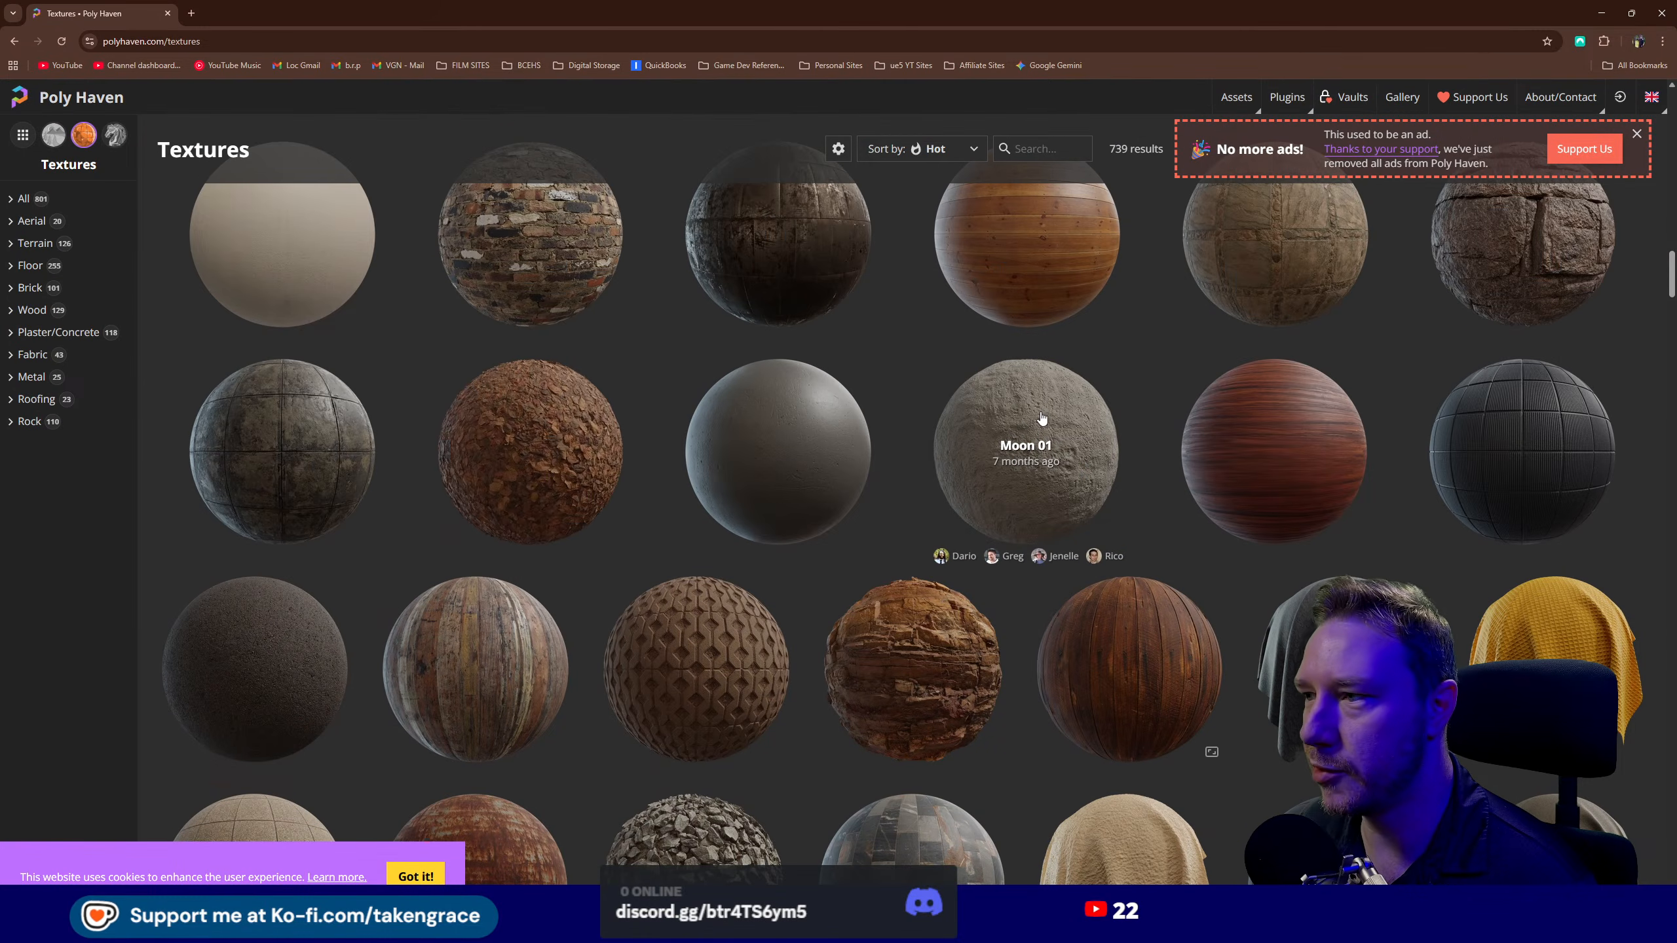
- Open the Wood Cabinet Worn Long texture, choose 1K resolution and start its download
{"action": "left_click", "coordinate": [1115, 632]}
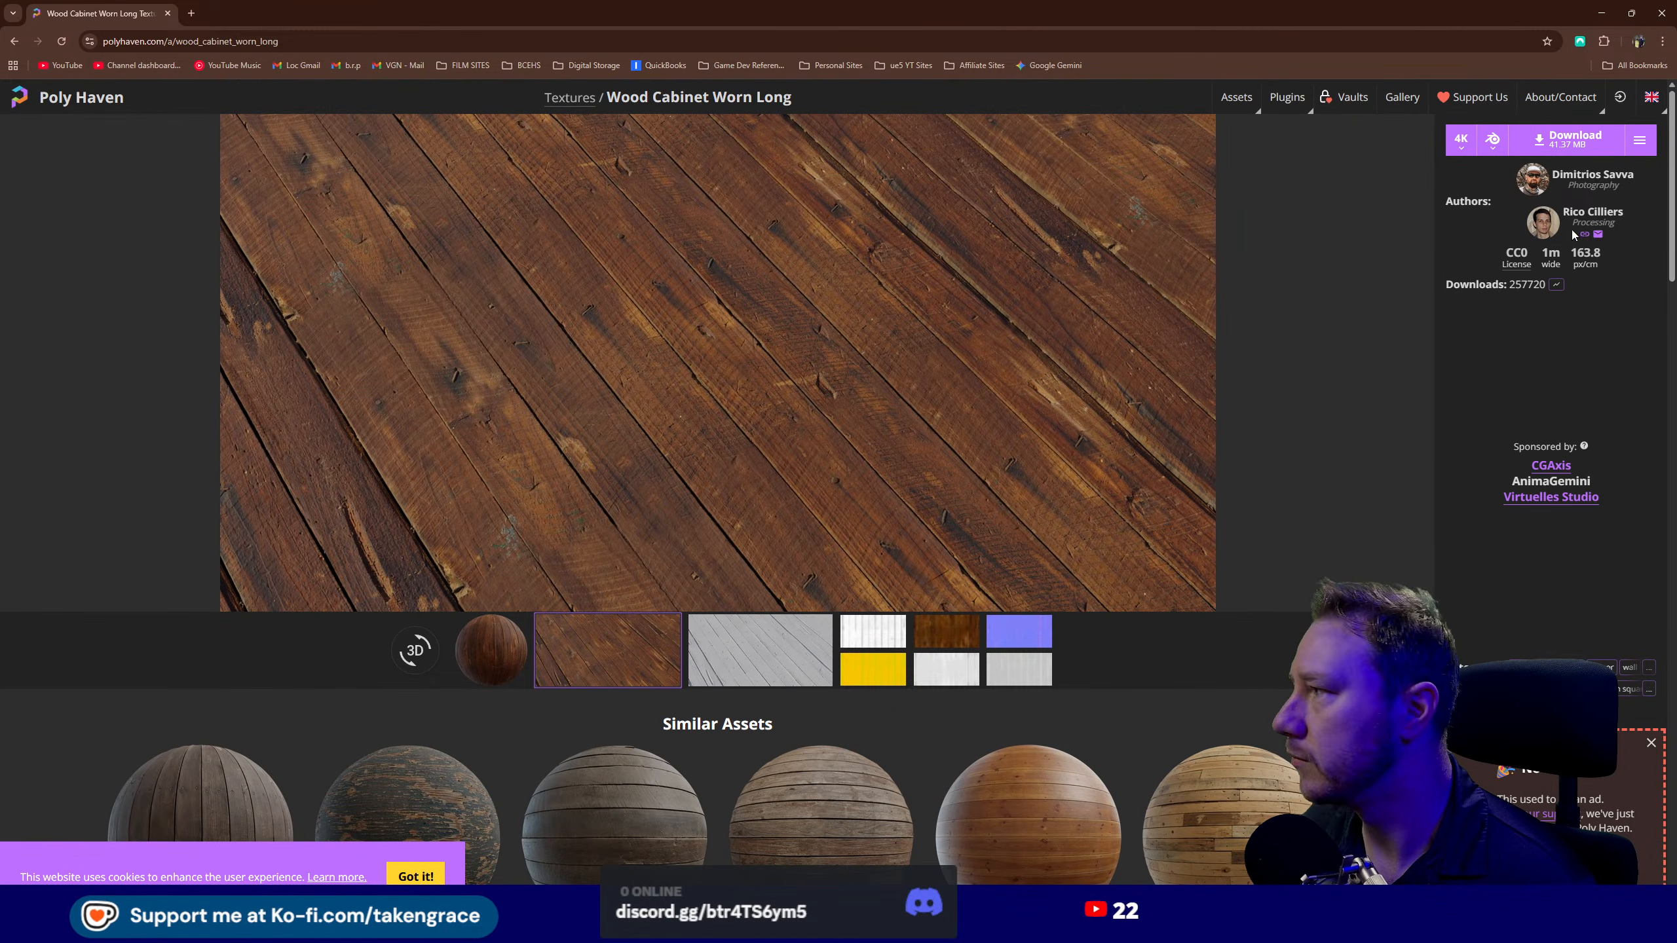
{"action": "left_click", "coordinate": [1461, 140]}
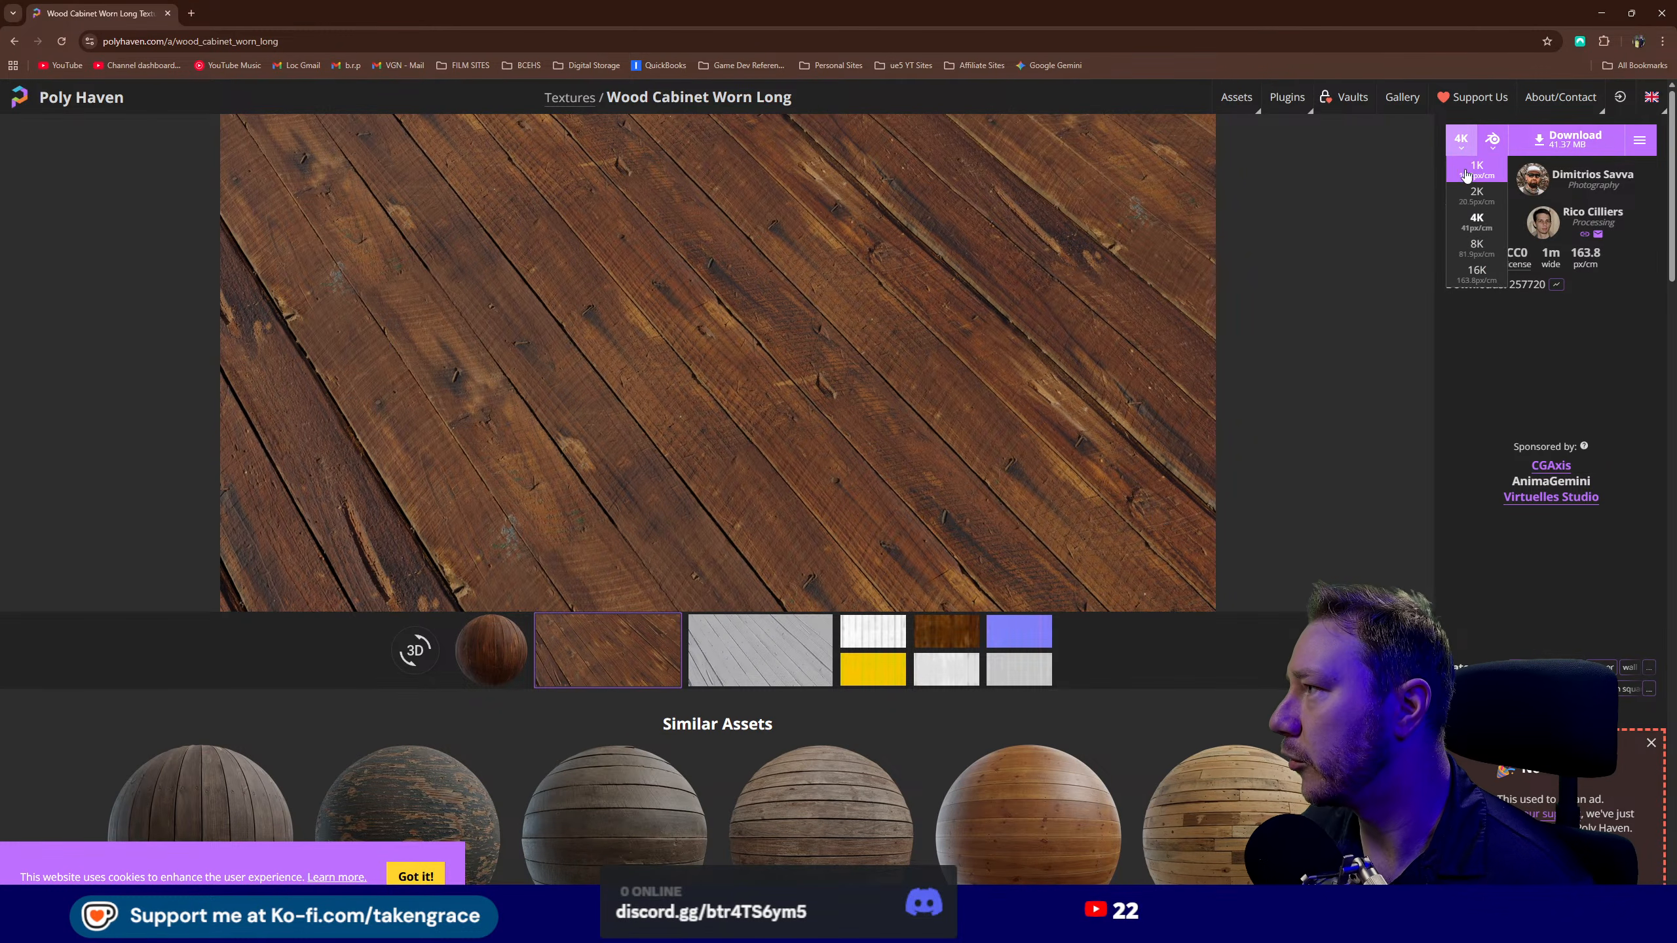
{"action": "left_click", "coordinate": [1476, 169]}
{"action": "left_click", "coordinate": [1568, 140]}
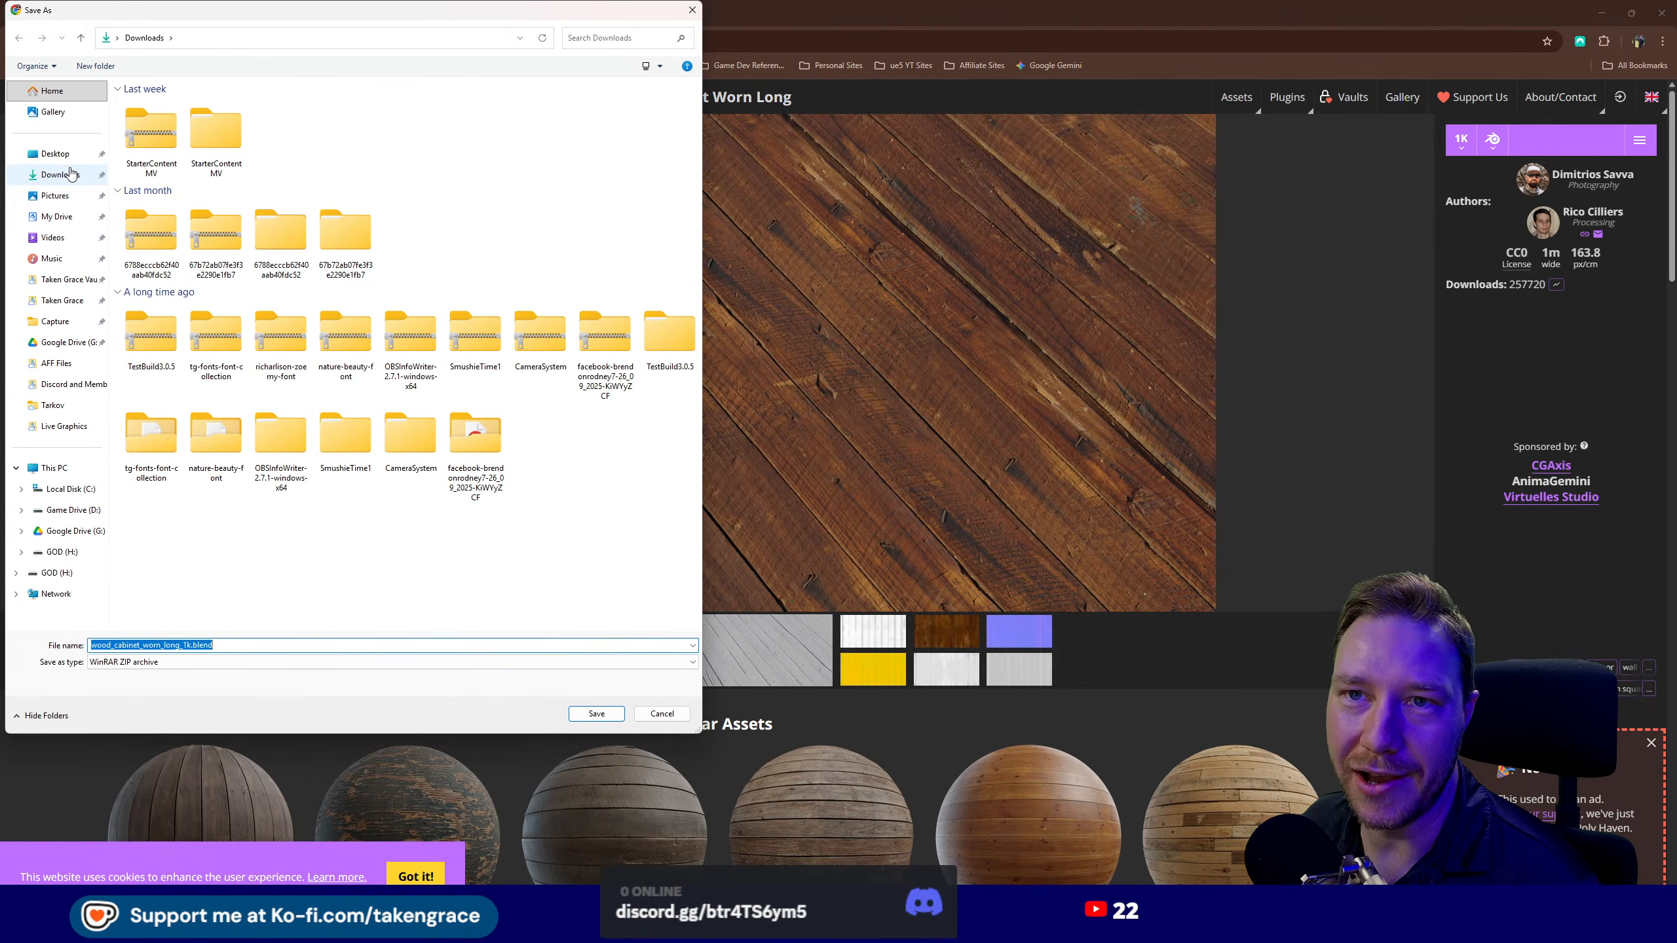
- Save wood_cabinet_worn_long_1k.blend into the Stock/Textures/Wood folder on drive H: and close the web page
{"action": "left_click", "coordinate": [60, 551]}
{"action": "double_click", "coordinate": [159, 290]}
{"action": "double_click", "coordinate": [149, 179]}
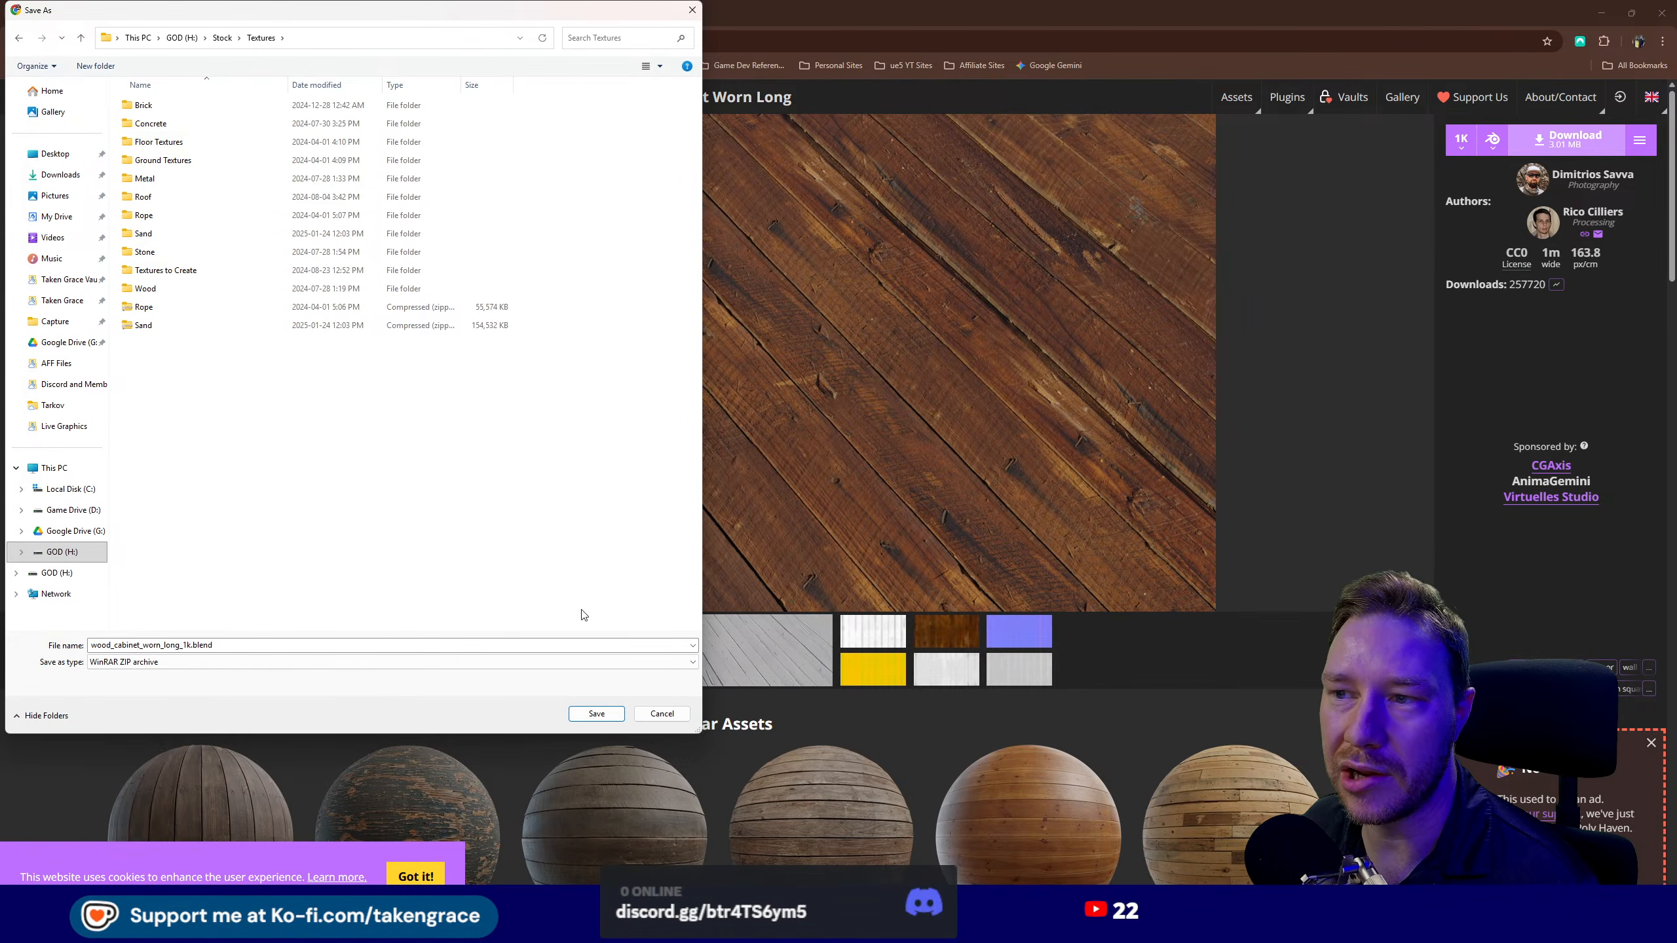
{"action": "double_click", "coordinate": [161, 289]}
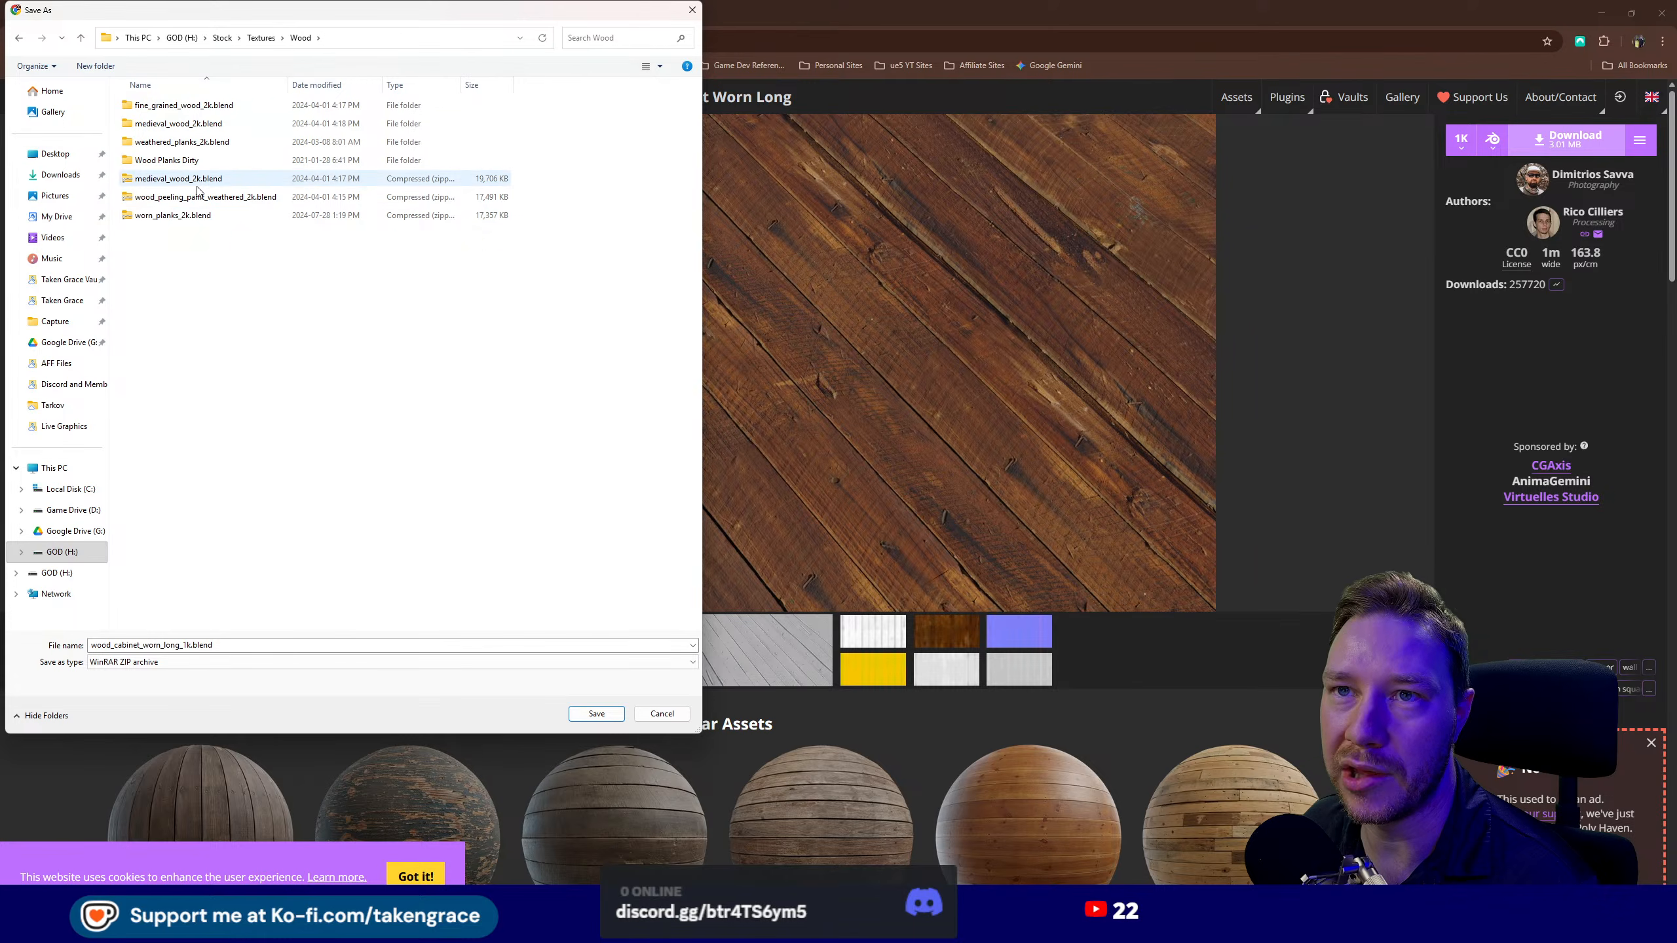
{"action": "left_click", "coordinate": [612, 714]}
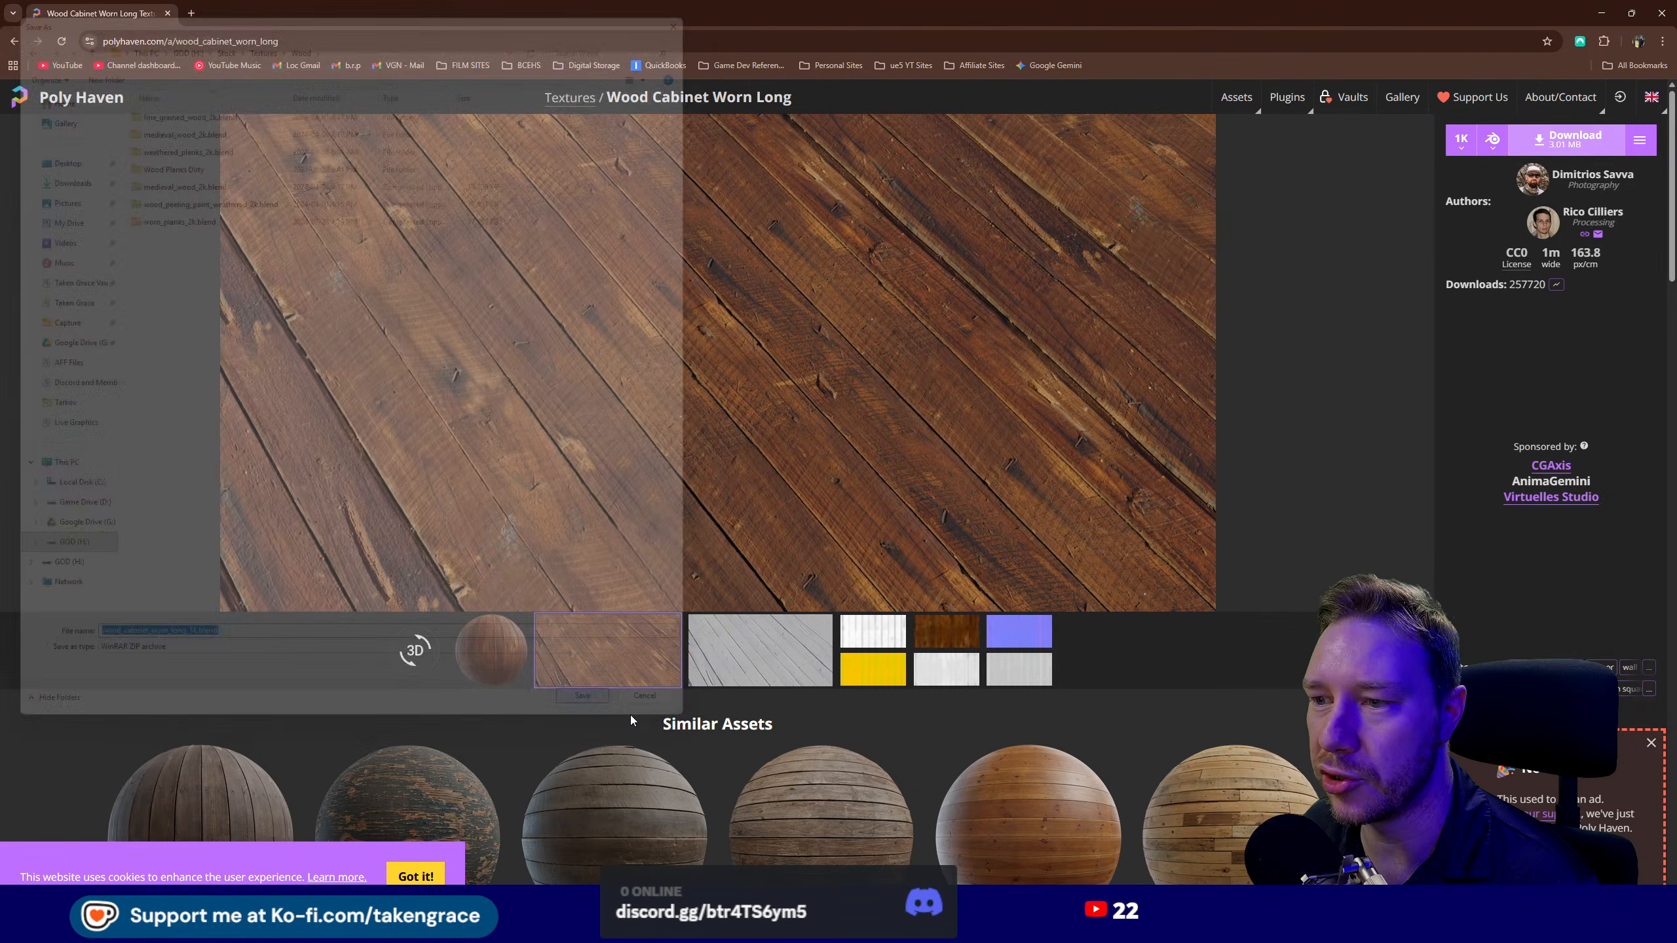
{"action": "scroll", "coordinate": [1117, 718], "scroll_direction": "down", "scroll_amount": 8}
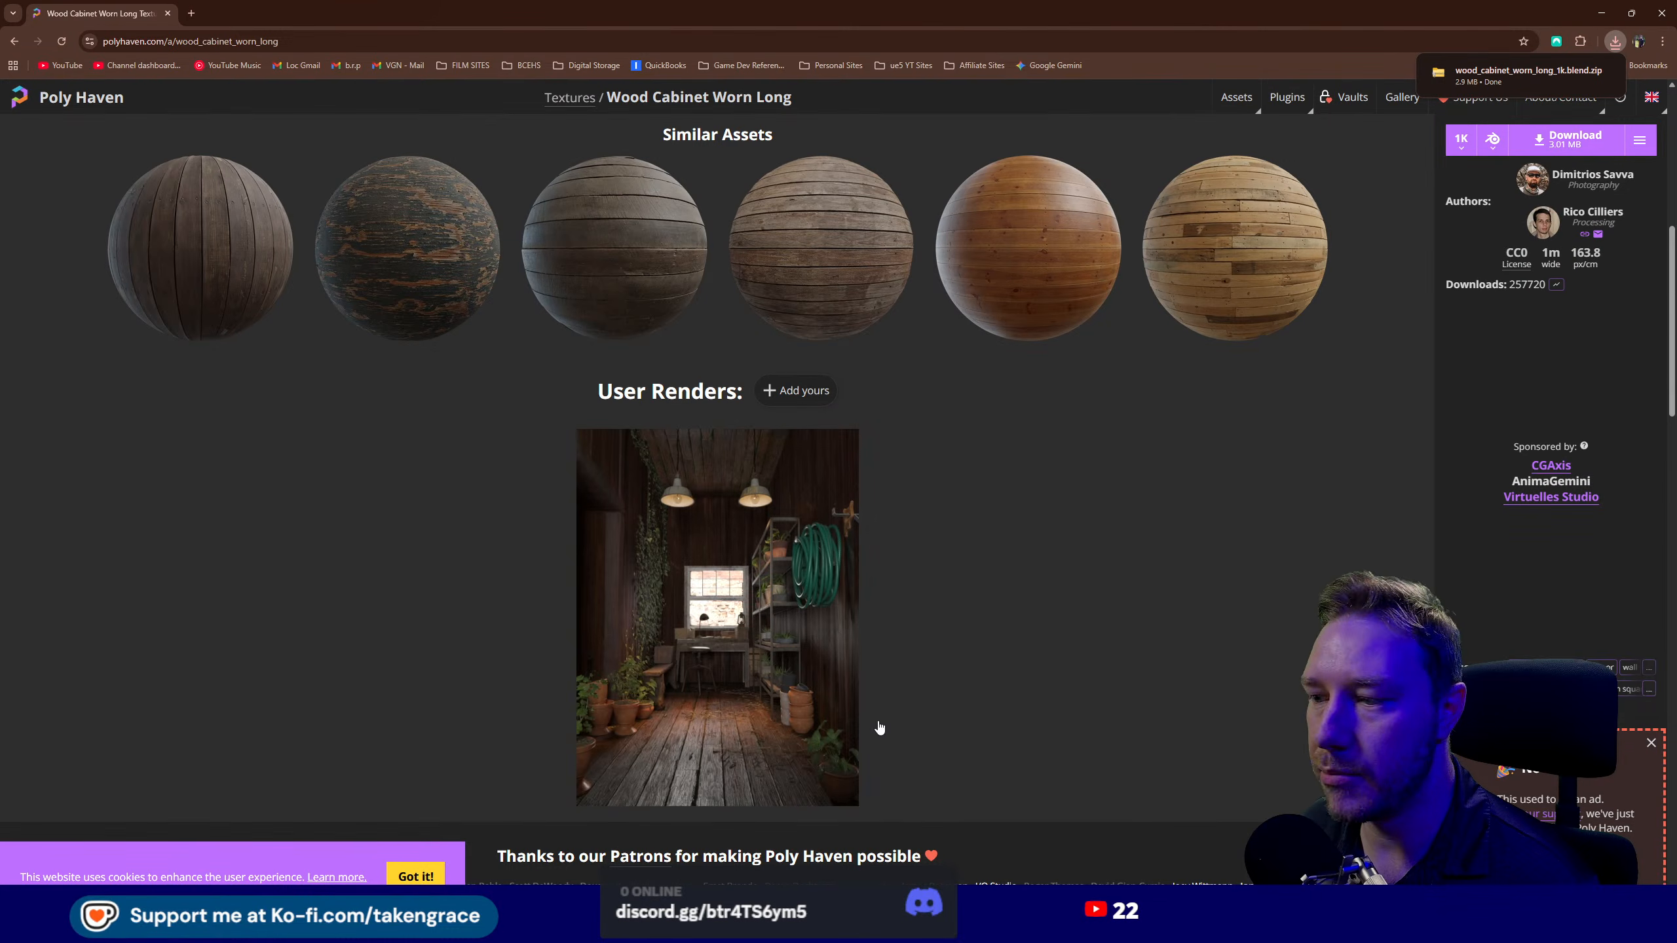
{"action": "left_click", "coordinate": [168, 13]}
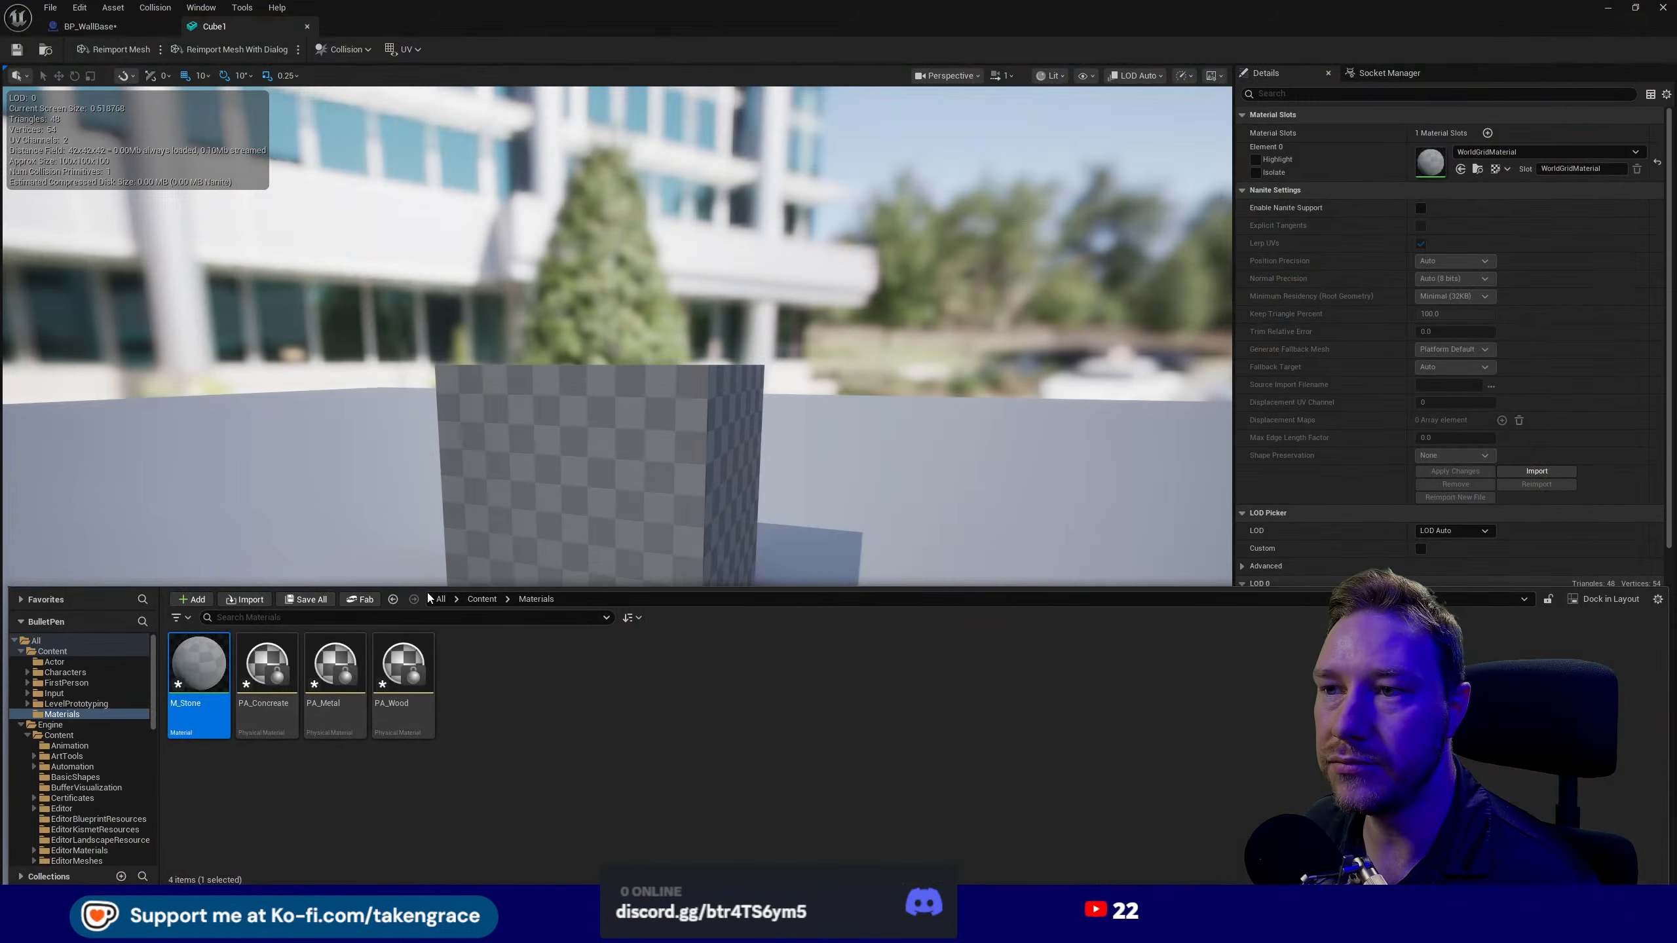
- In File Explorer, open the Stock/Textures/Concrete folder on drive H: and pick the rock_face_03_2k.blend folder
{"action": "key", "text": "super+e"}
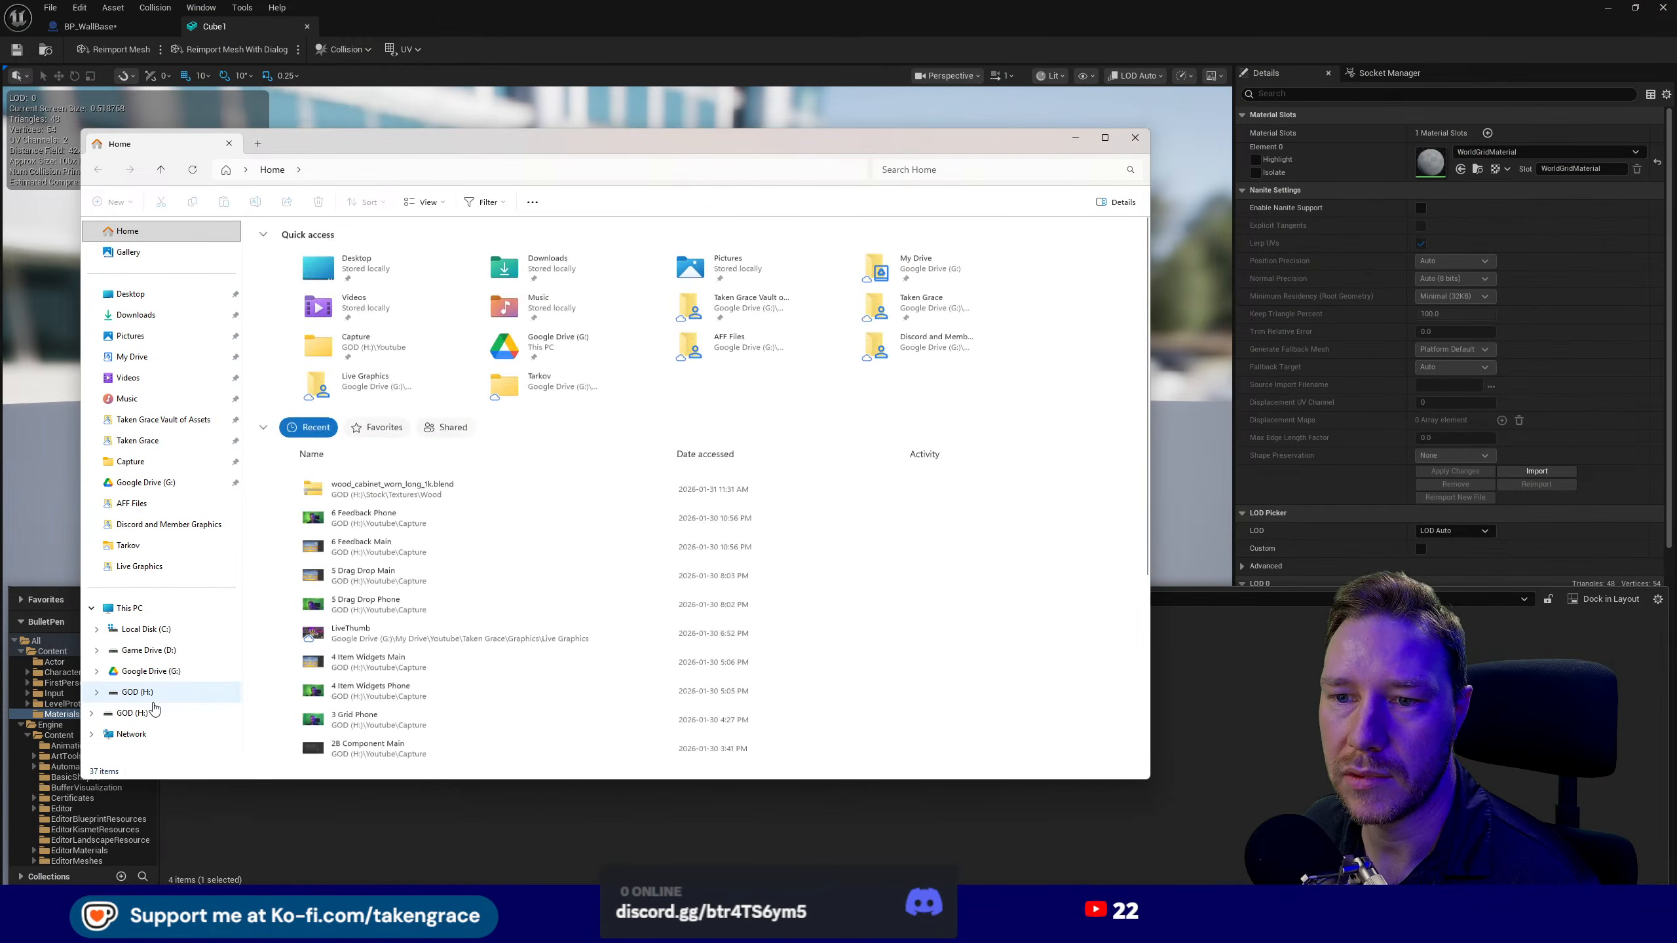
{"action": "left_click", "coordinate": [138, 692]}
{"action": "double_click", "coordinate": [278, 429]}
{"action": "double_click", "coordinate": [295, 320]}
{"action": "double_click", "coordinate": [285, 263]}
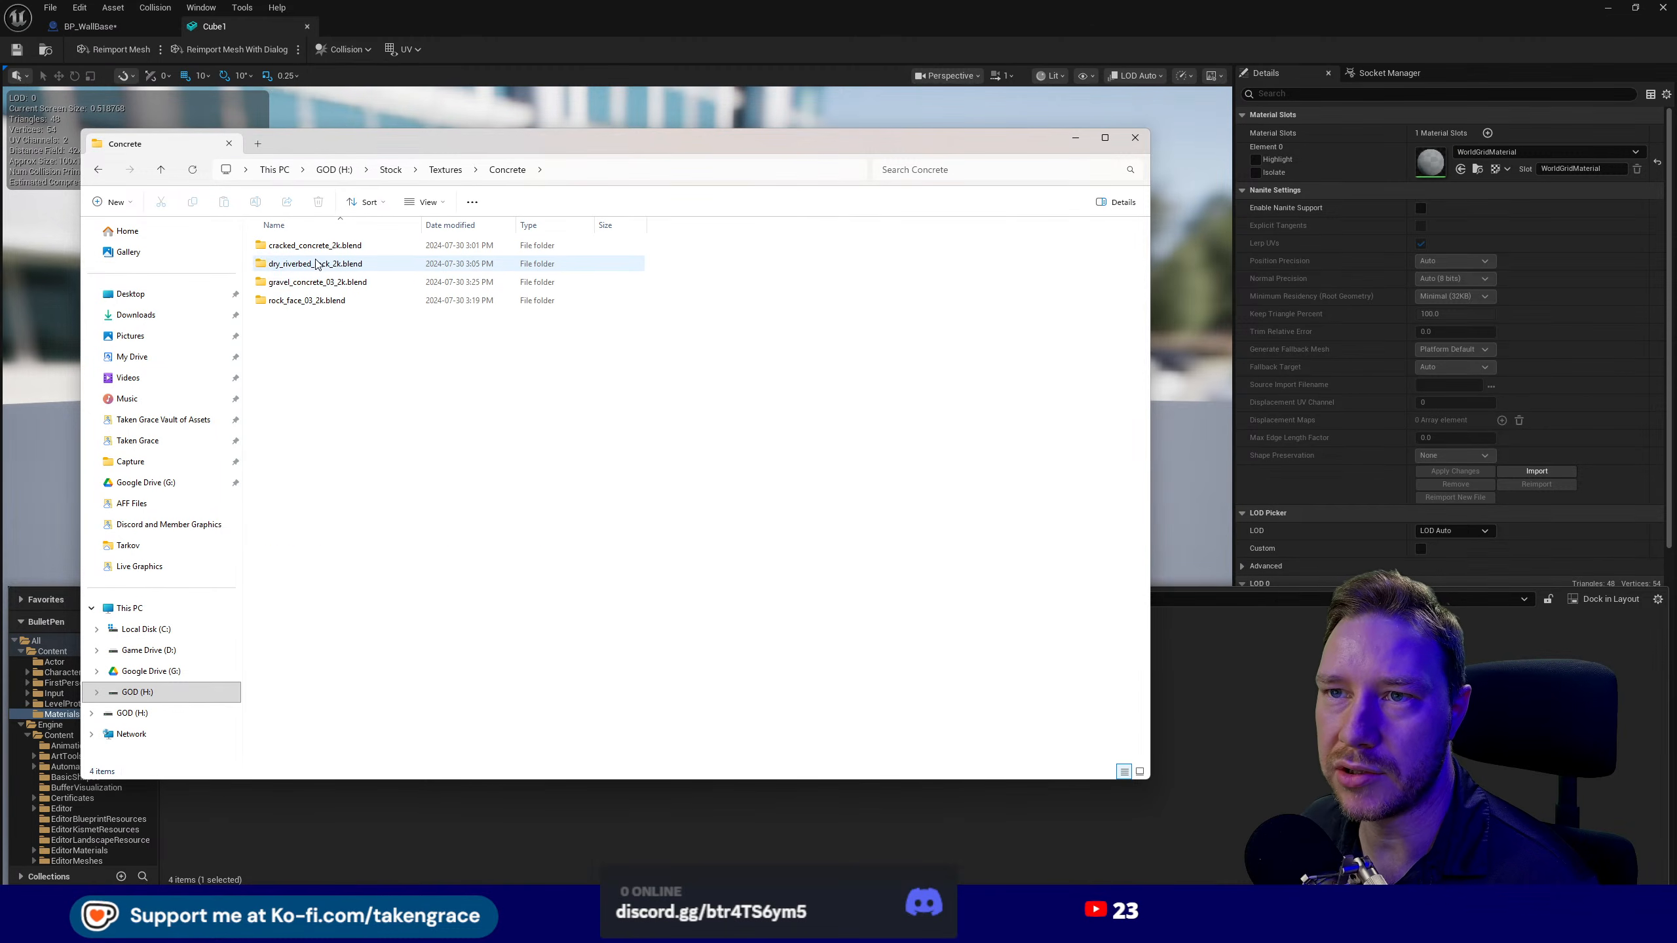
{"action": "left_click", "coordinate": [323, 306]}
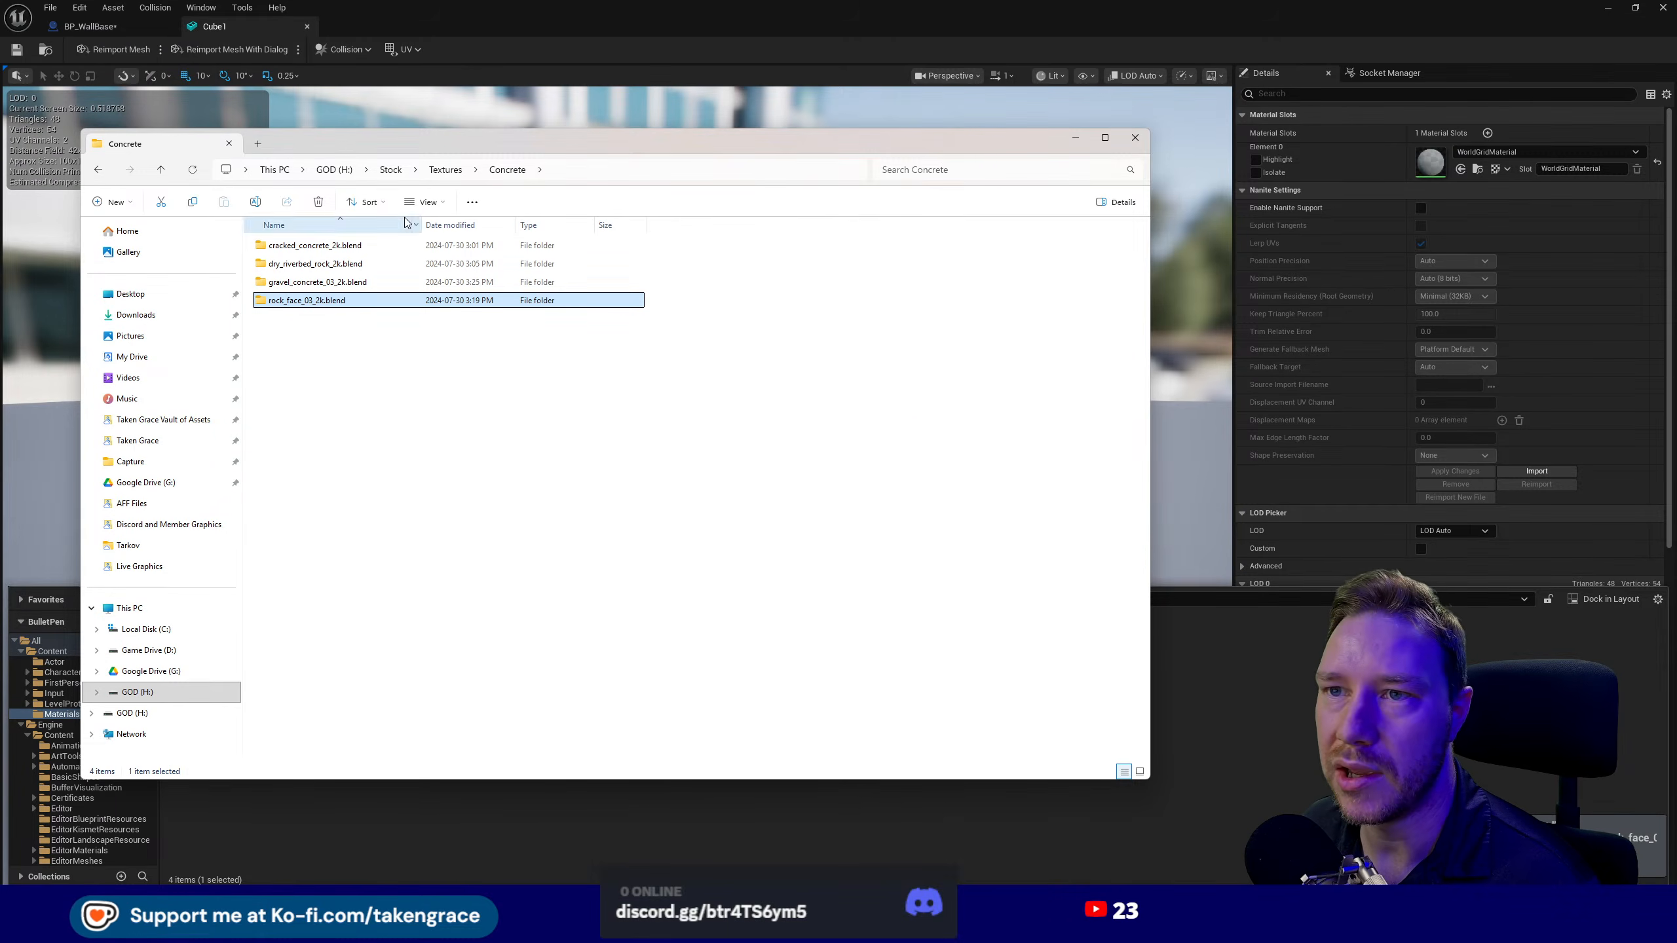
- Go back to Textures and open the MetalSteelBrushed001 folder inside Metal
{"action": "left_click", "coordinate": [446, 170]}
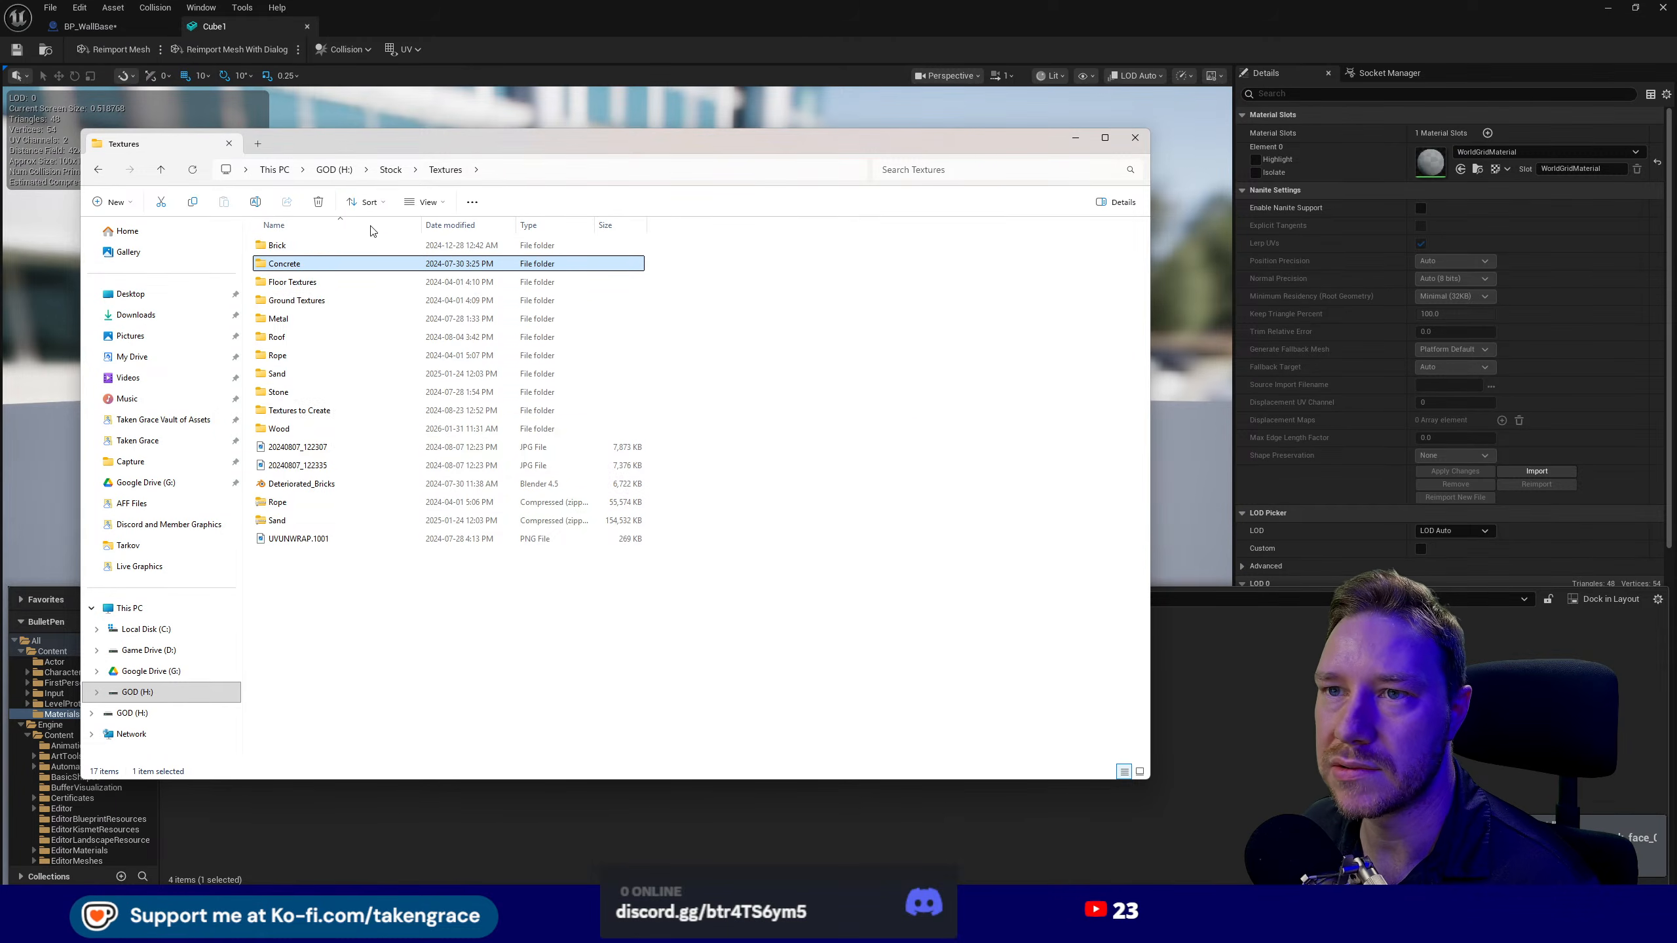
{"action": "double_click", "coordinate": [295, 320]}
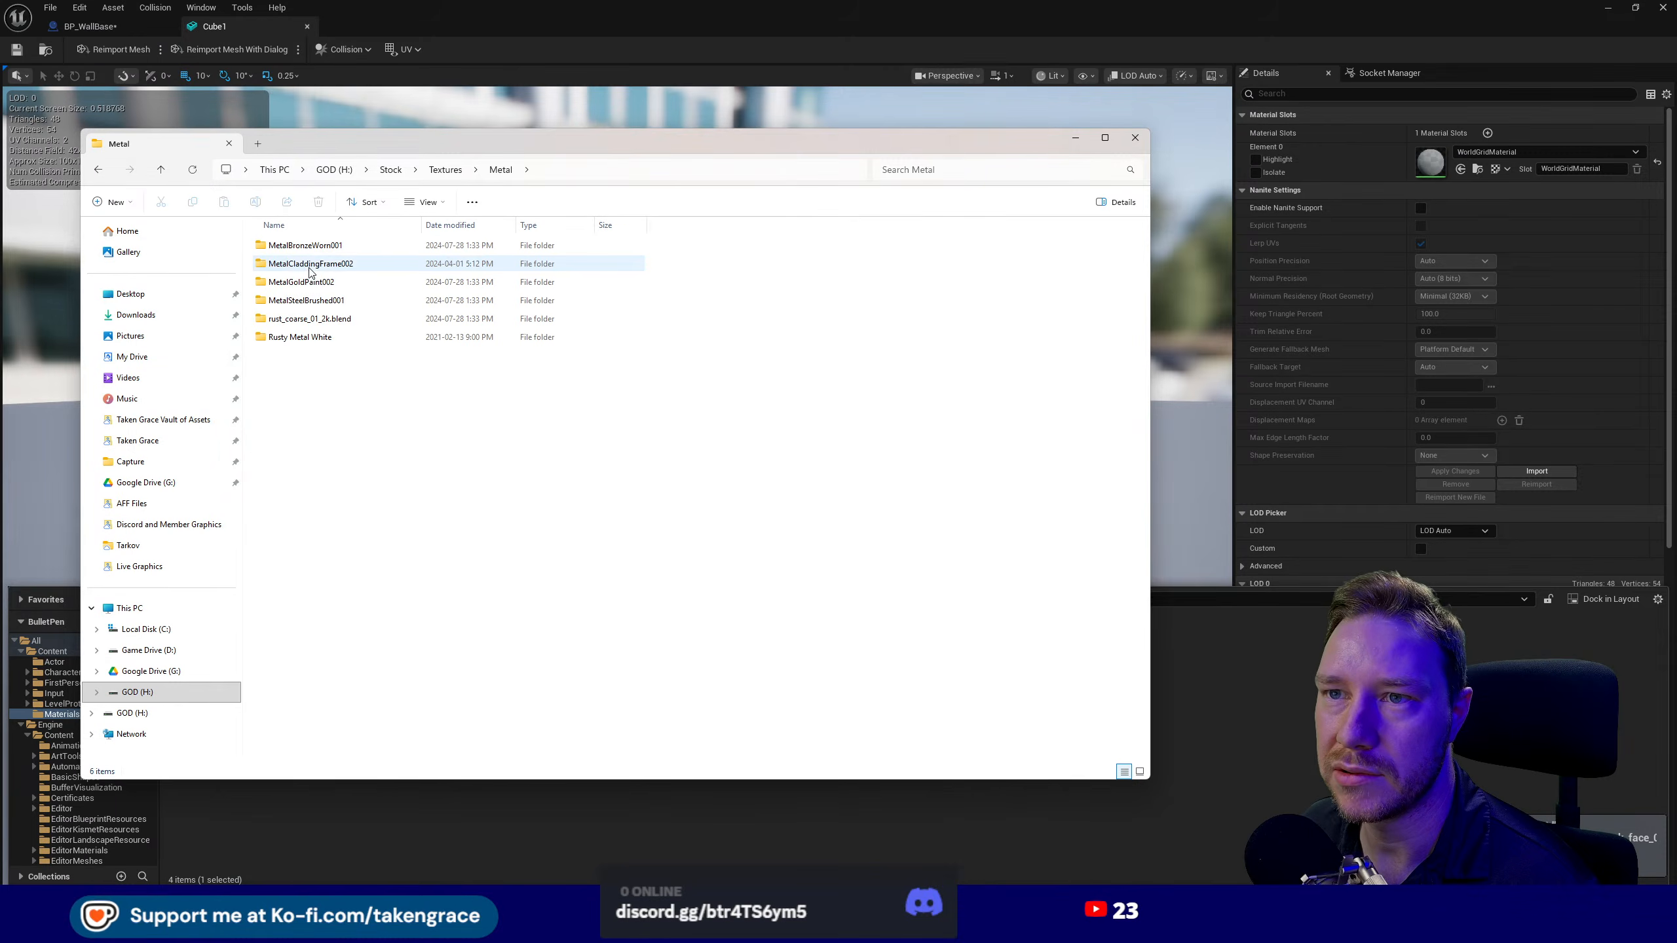
{"action": "left_click", "coordinate": [311, 301]}
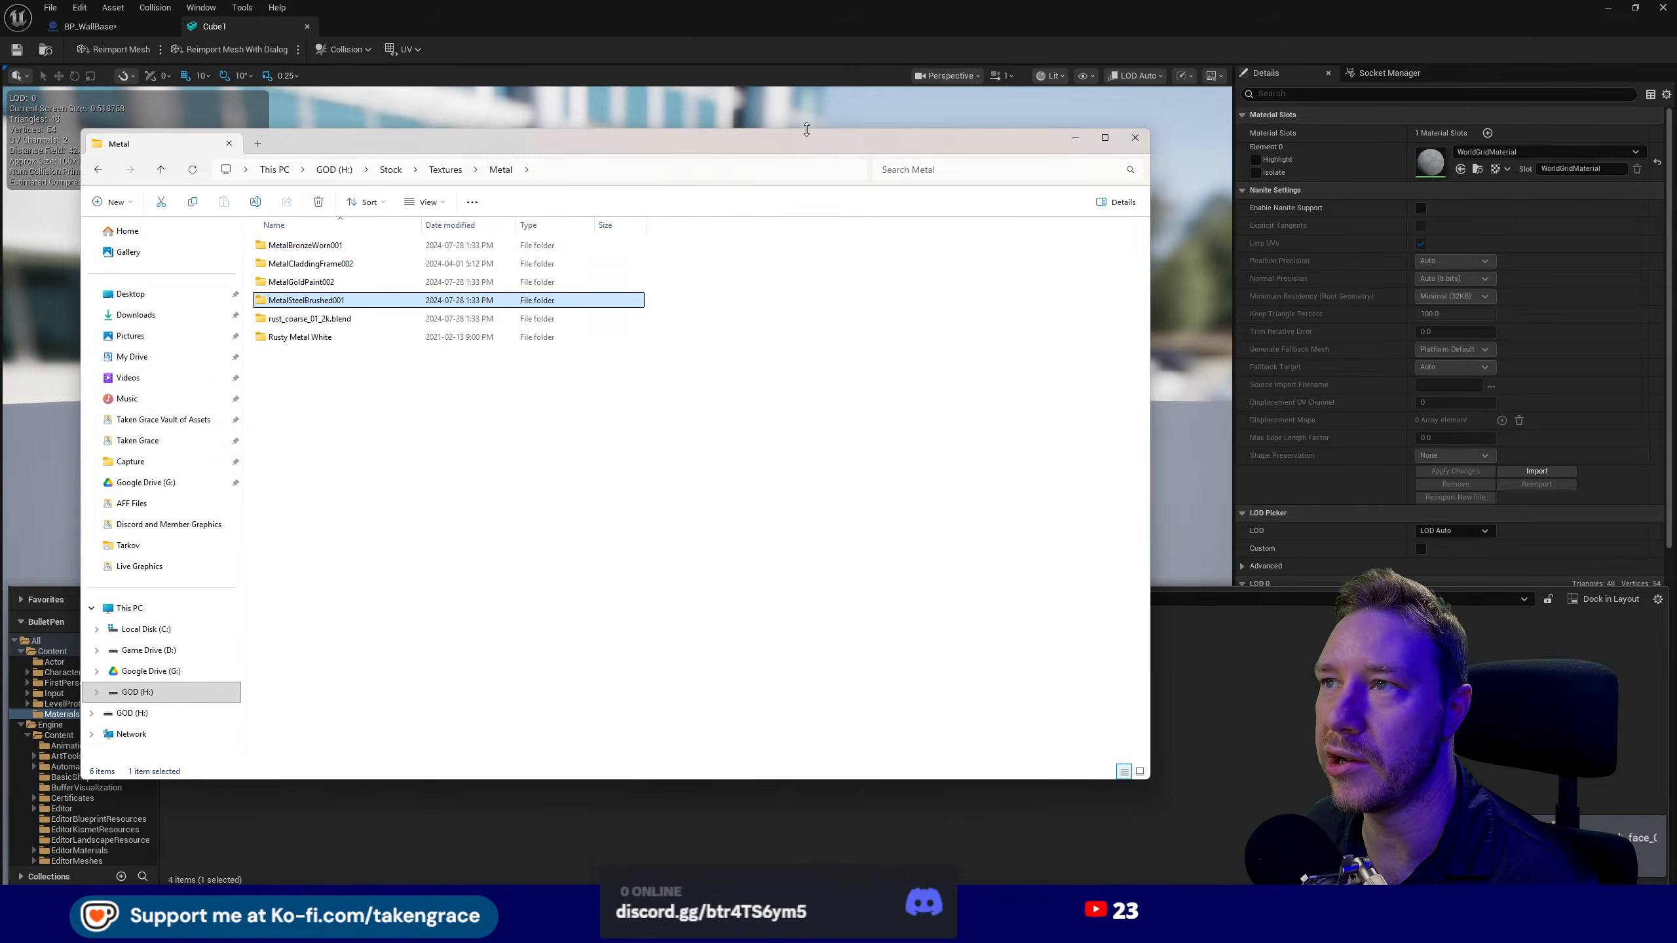
{"action": "double_click", "coordinate": [343, 301]}
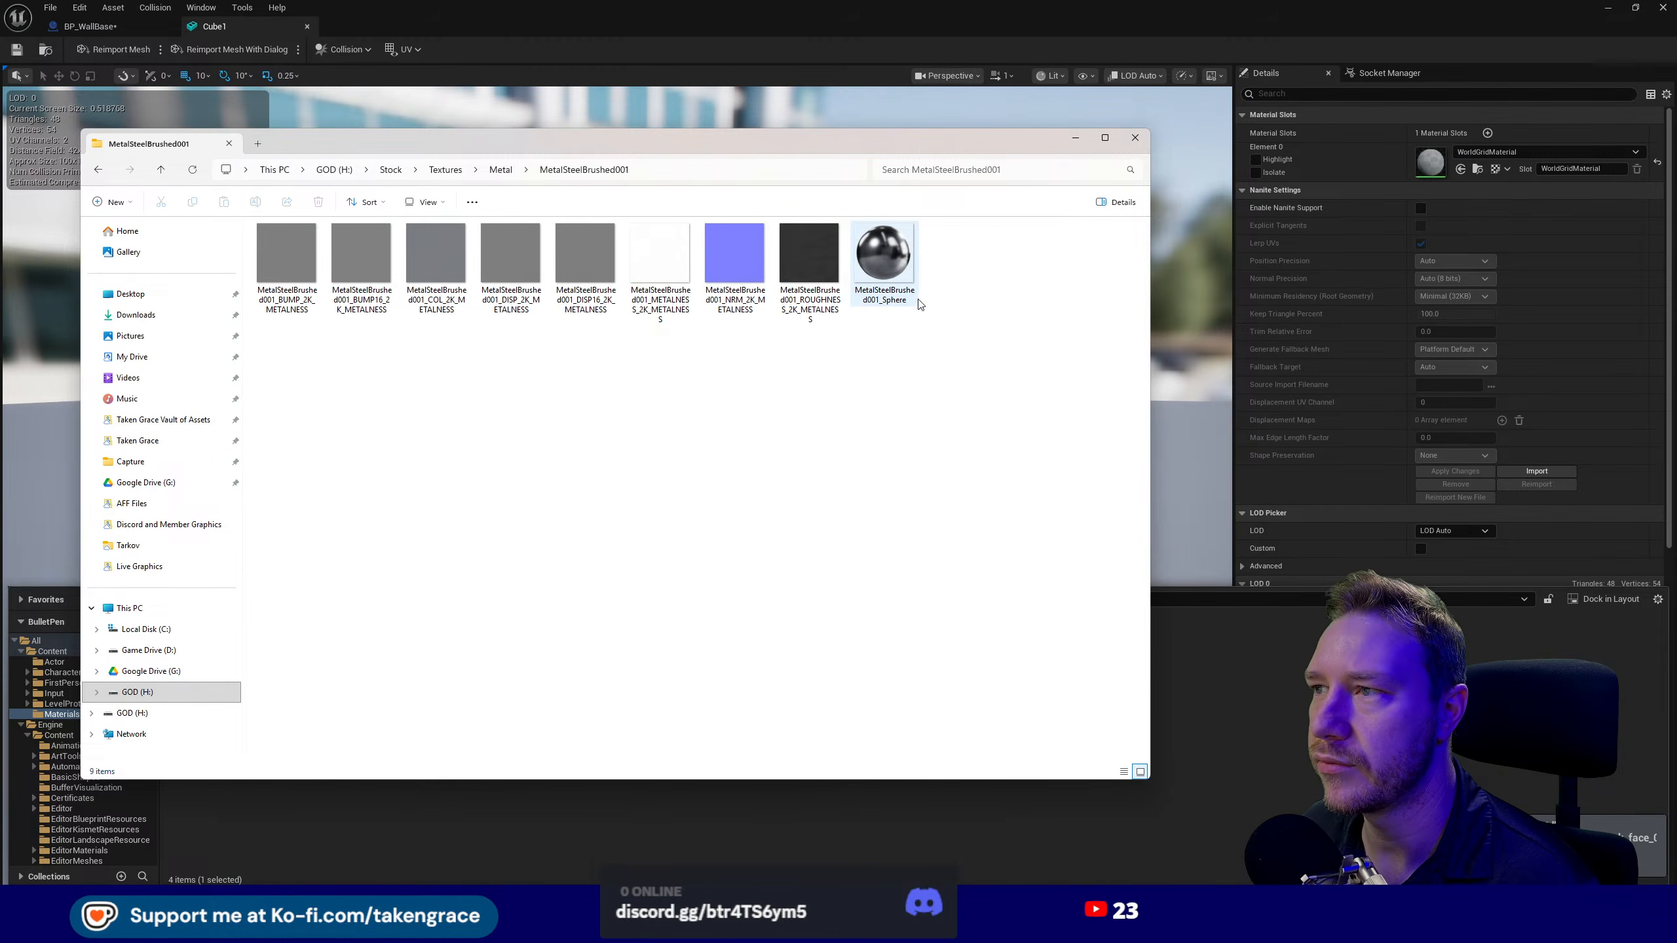
- Try to bring the eight MetalSteelBrushed001 maps, all except the sphere preview, over to the Unreal project
{"action": "left_click", "coordinate": [807, 305]}
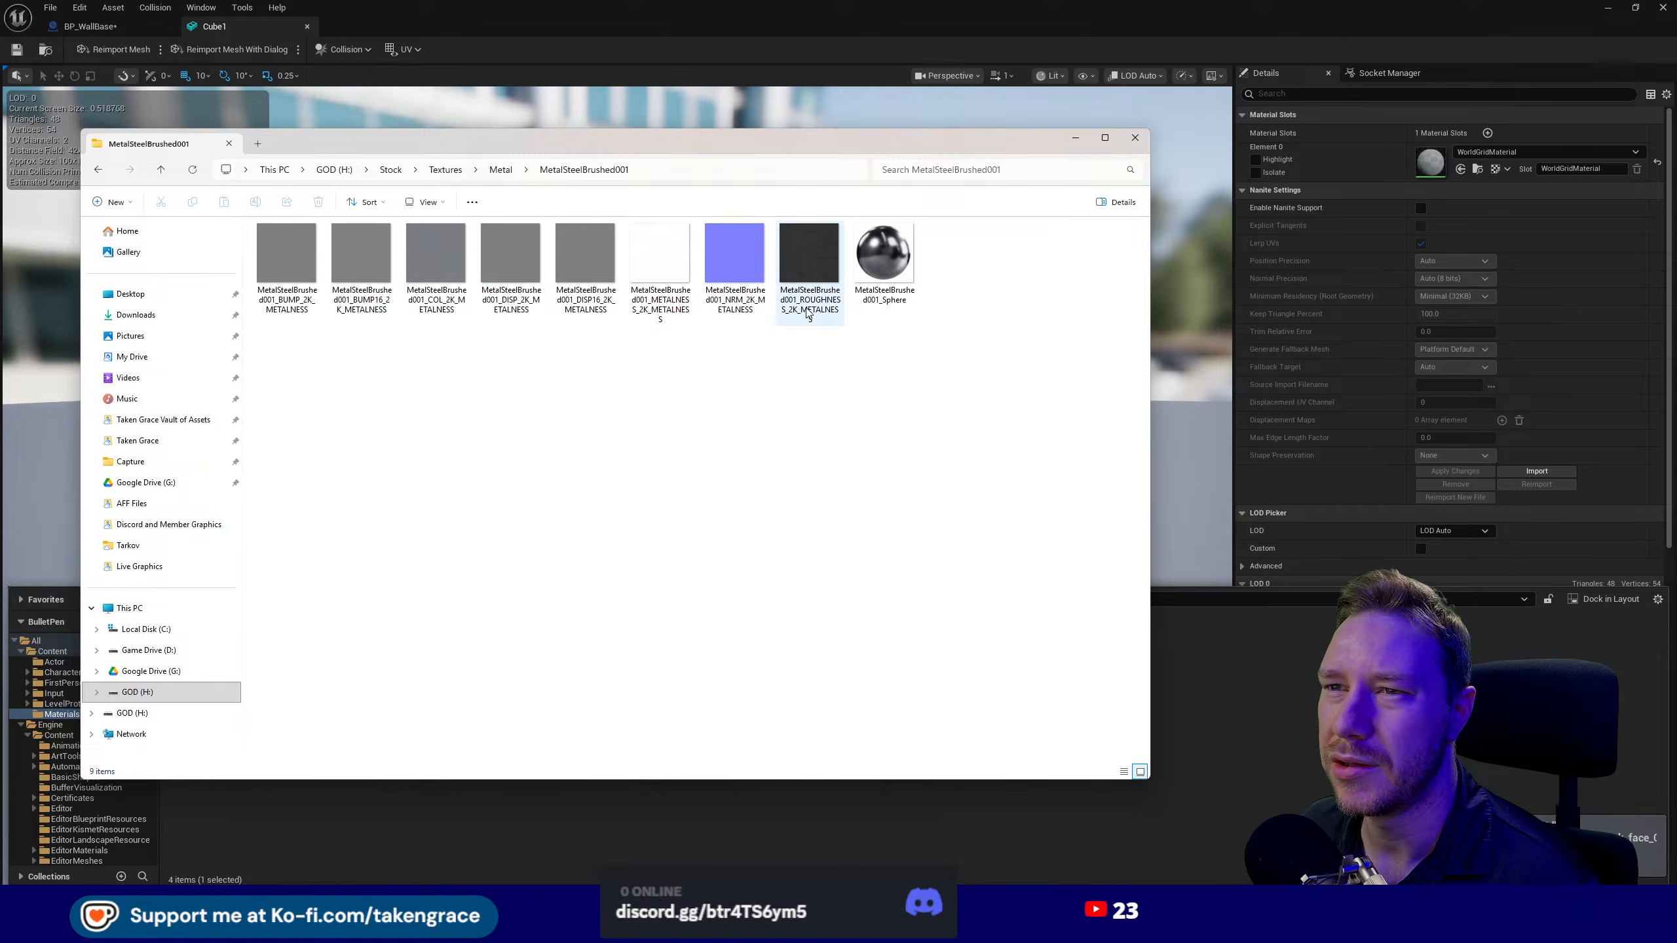
{"action": "left_click", "coordinate": [290, 291], "text": "shift"}
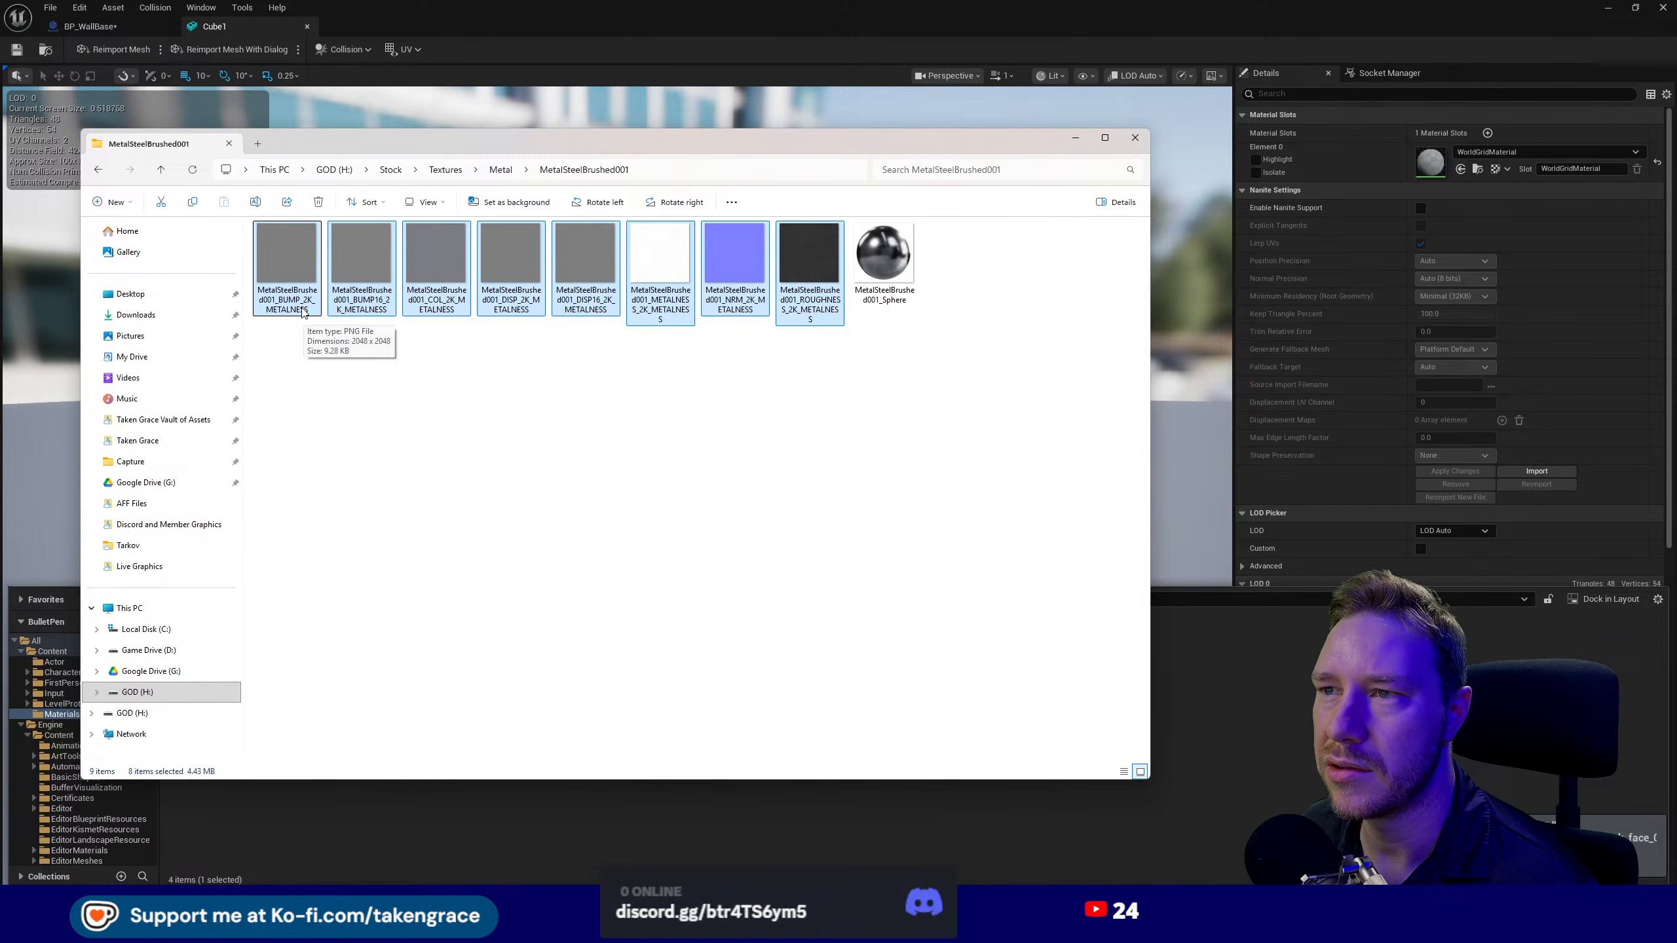
{"action": "left_click_drag", "start_coordinate": [609, 417], "coordinate": [660, 925]}
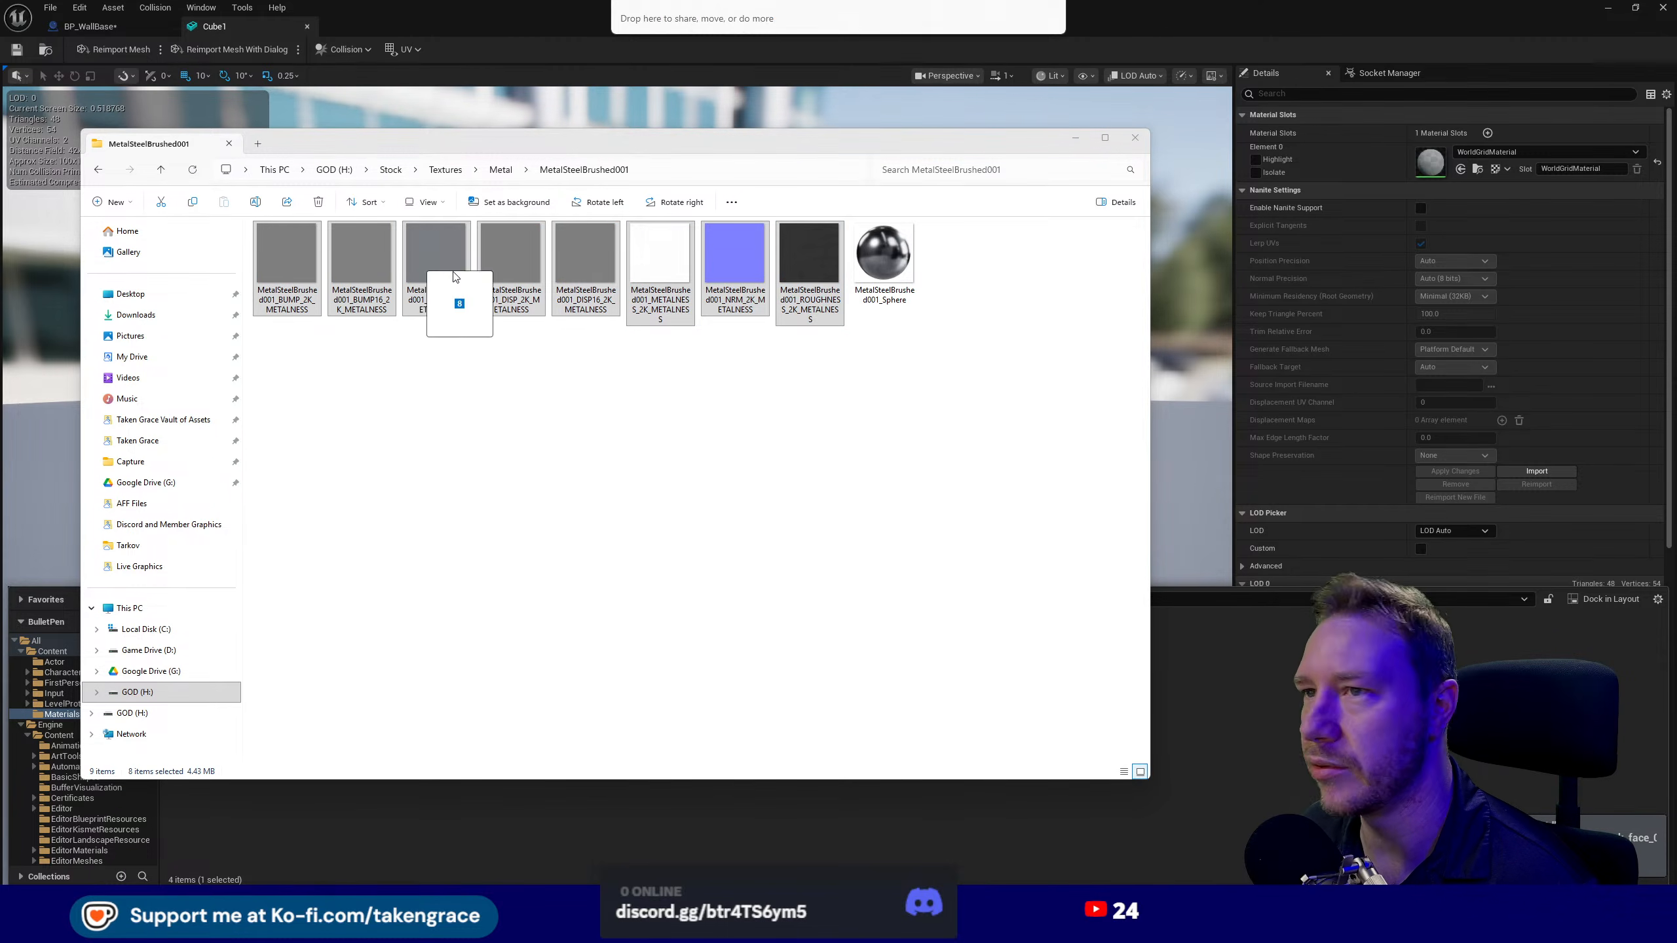
{"action": "left_click_drag", "start_coordinate": [1299, 754], "coordinate": [1033, 637]}
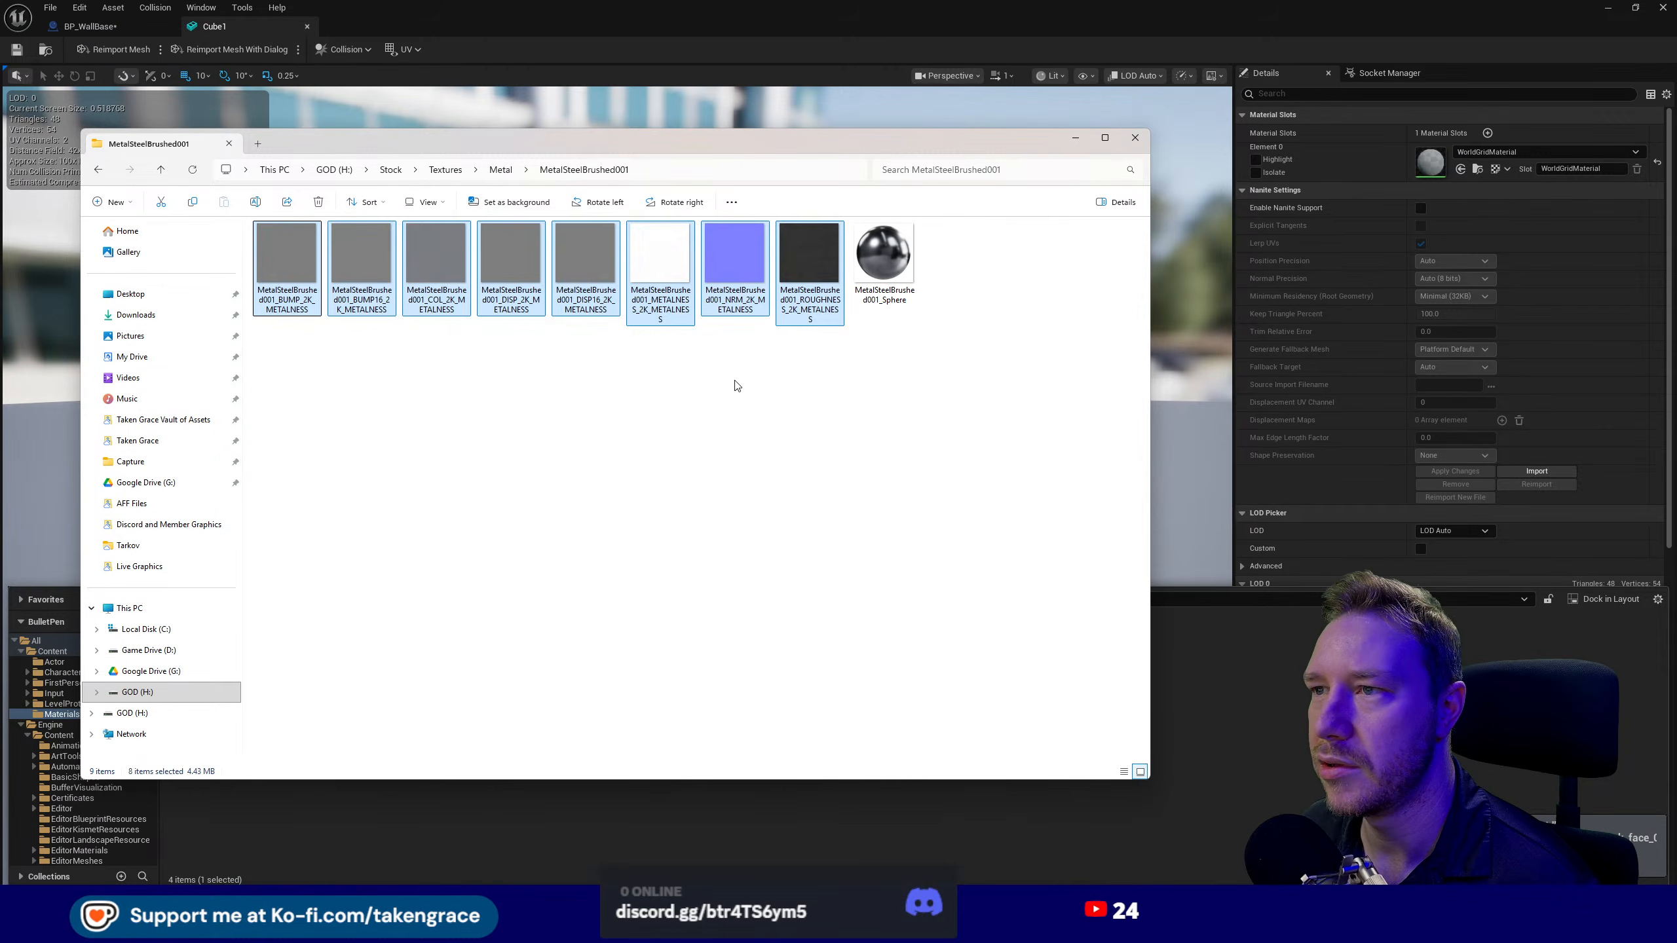
{"action": "left_click", "coordinate": [793, 350]}
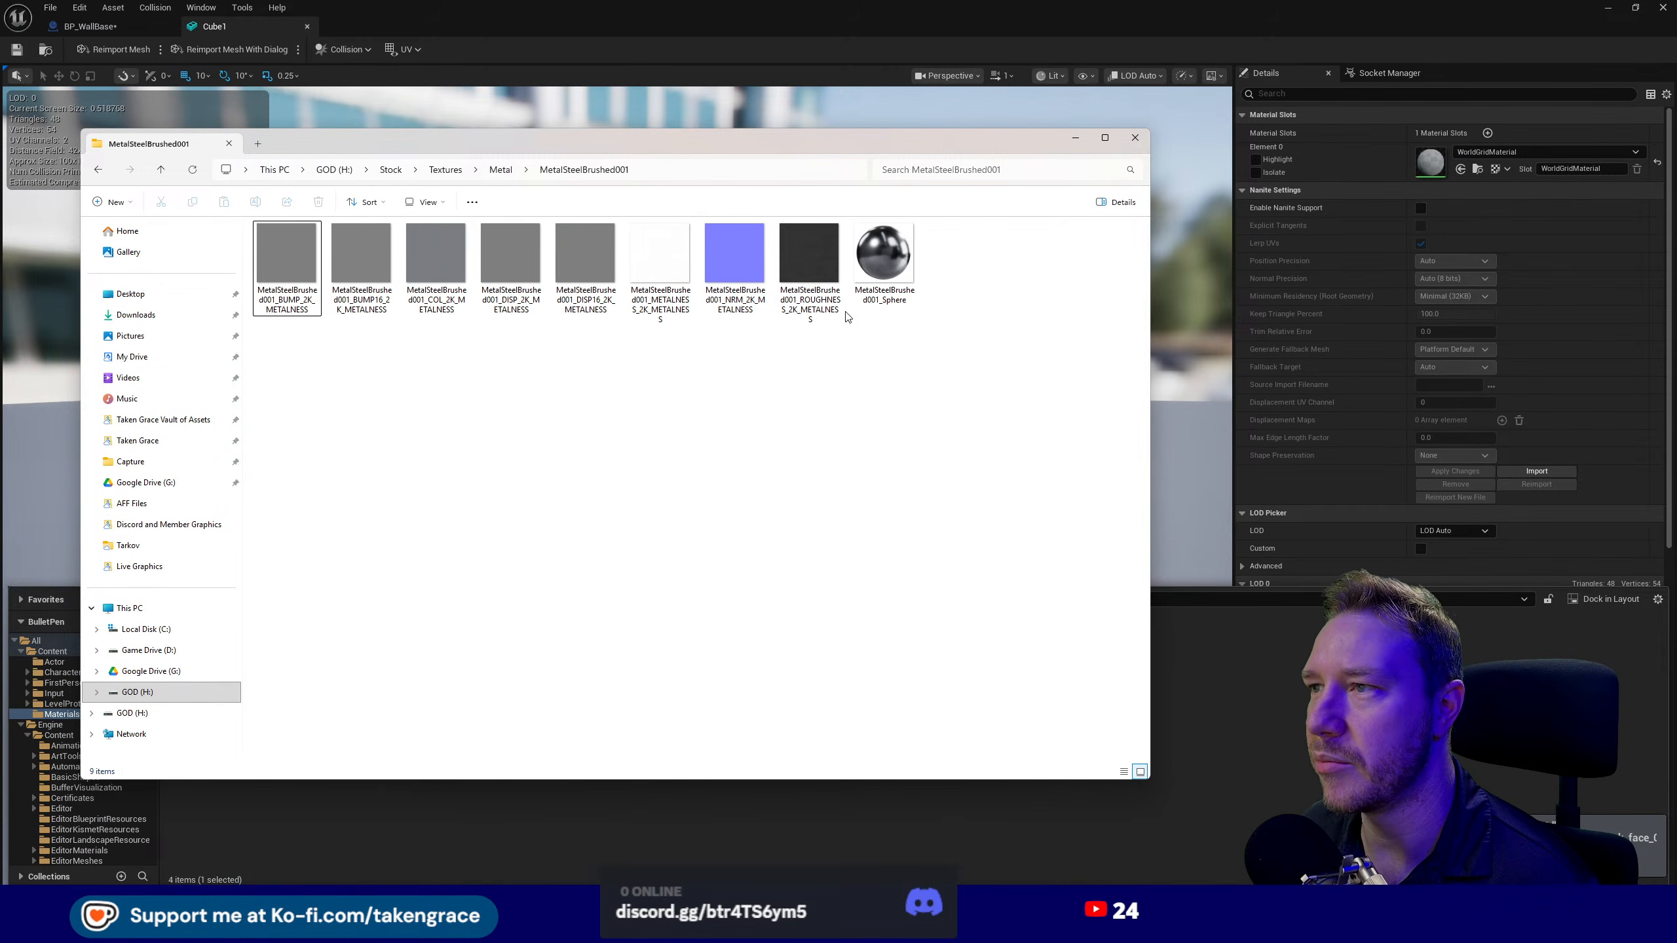
- Change the MetalSteelBrushed001 folder from thumbnails to a detailed file list
{"action": "scroll", "coordinate": [731, 364], "scroll_direction": "down", "scroll_amount": 4, "text": "ctrl"}
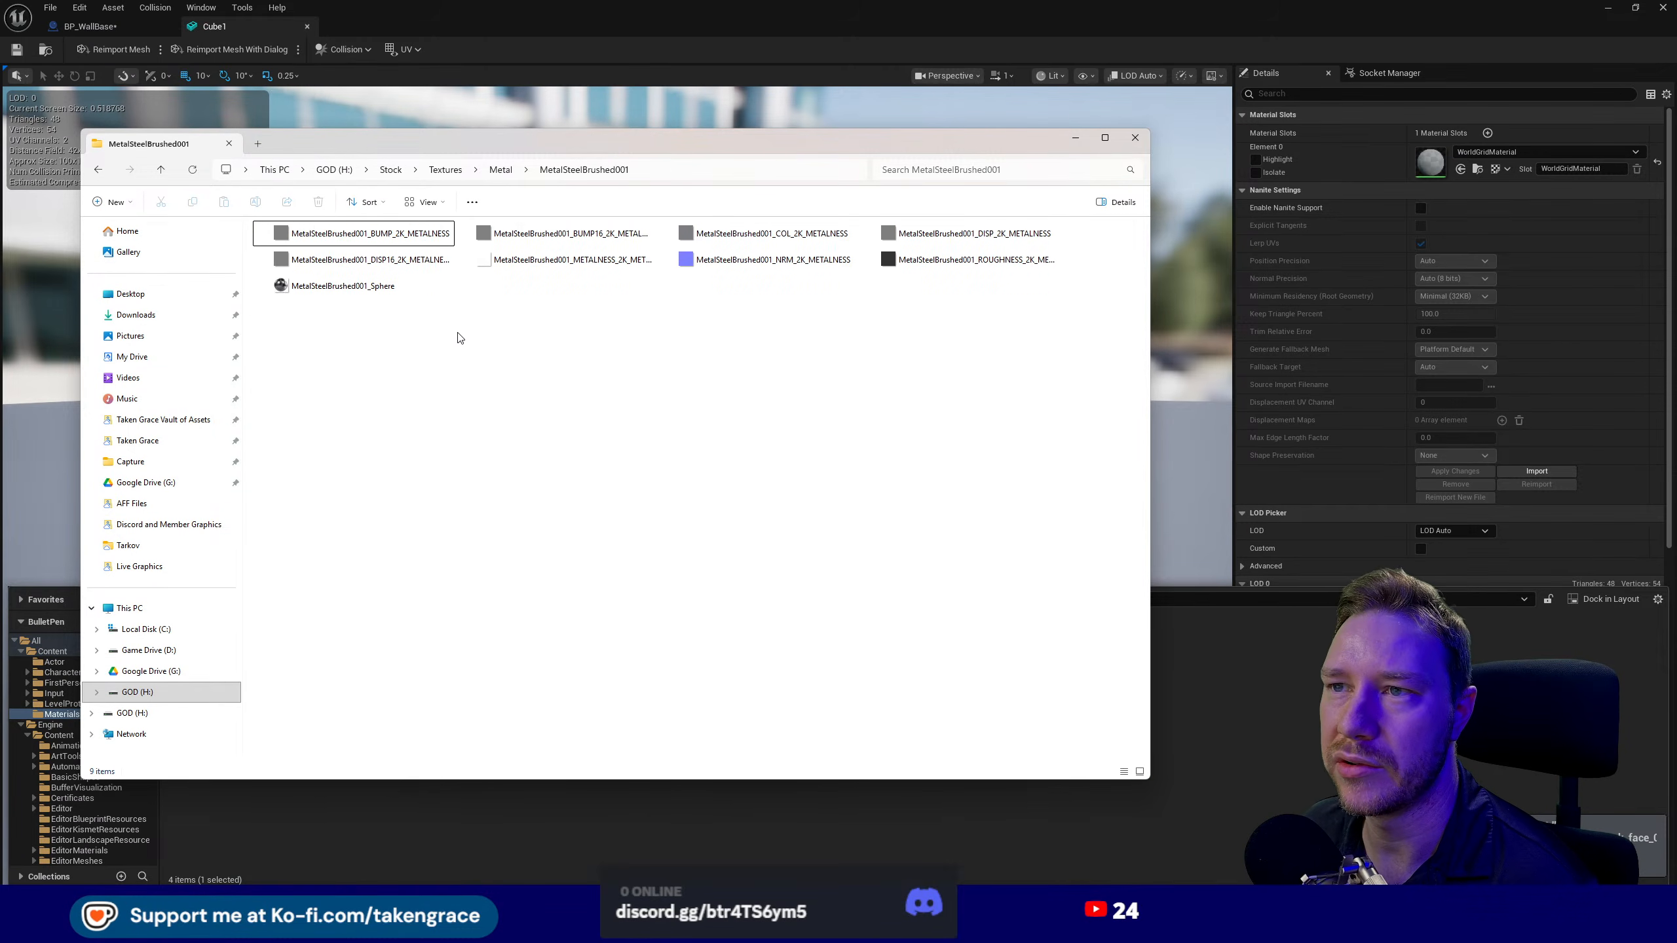
{"action": "scroll", "coordinate": [457, 317], "scroll_direction": "down", "scroll_amount": 2, "text": "ctrl"}
{"action": "scroll", "coordinate": [456, 314], "scroll_direction": "up", "scroll_amount": 1, "text": "ctrl"}
{"action": "scroll", "coordinate": [454, 311], "scroll_direction": "down", "scroll_amount": 1, "text": "ctrl"}
{"action": "scroll", "coordinate": [454, 311], "scroll_direction": "up", "scroll_amount": 1, "text": "ctrl"}
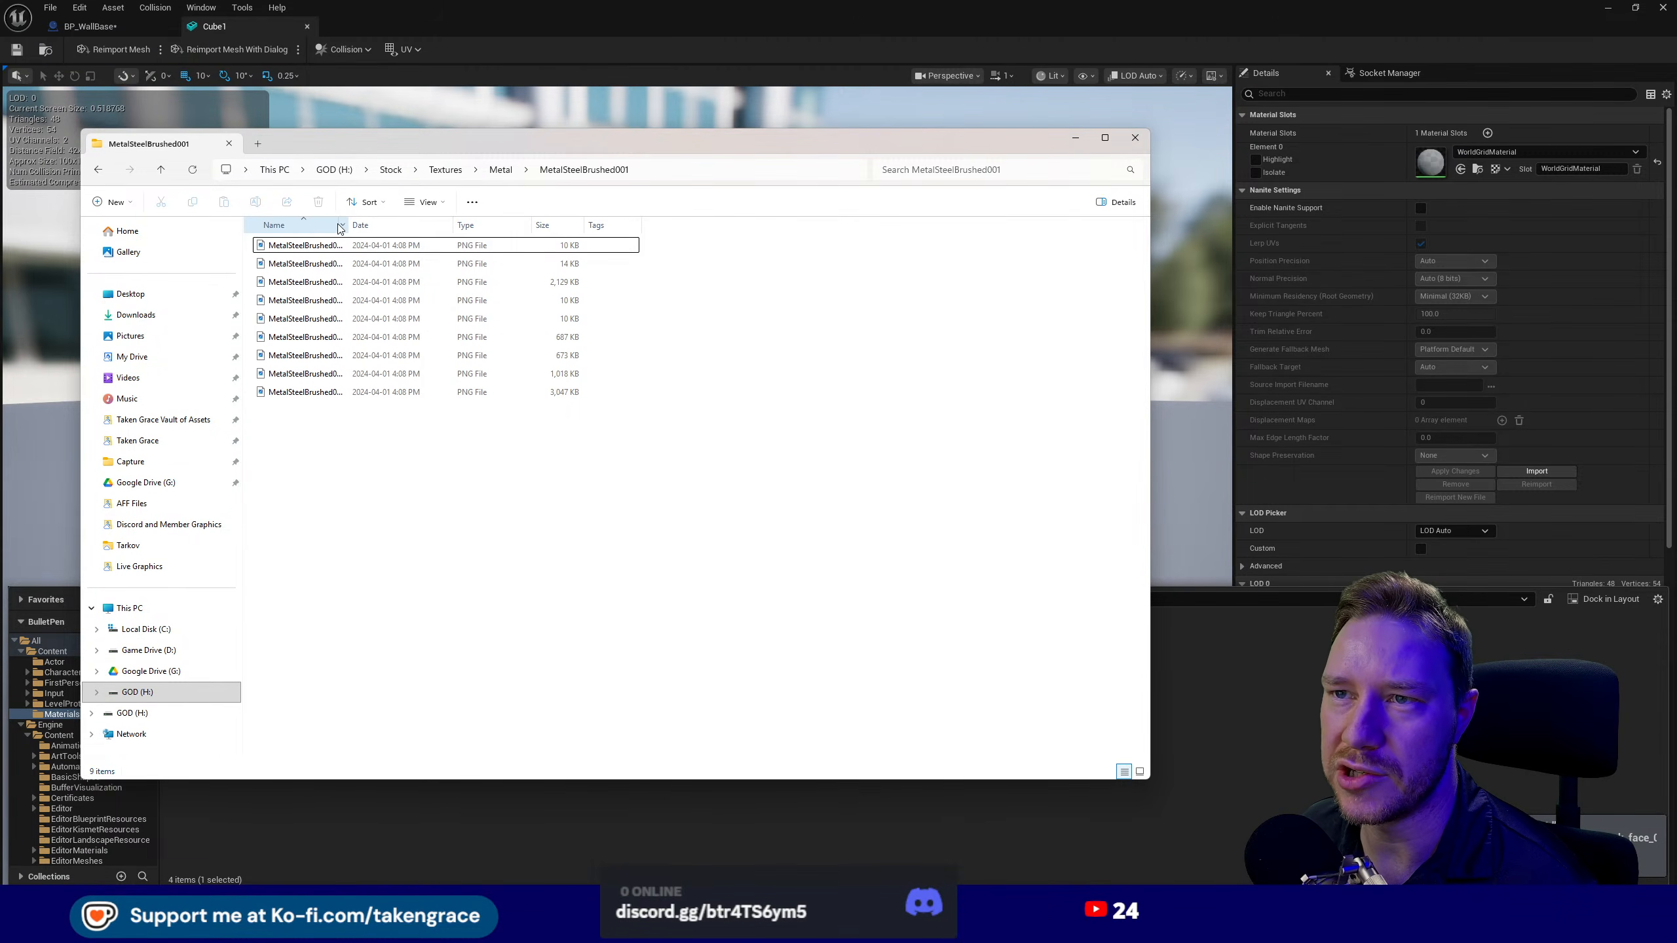
- Try to bring all nine MetalSteelBrushed001 files over to the Unreal project, and close the File Explorer window
{"action": "left_click", "coordinate": [320, 375]}
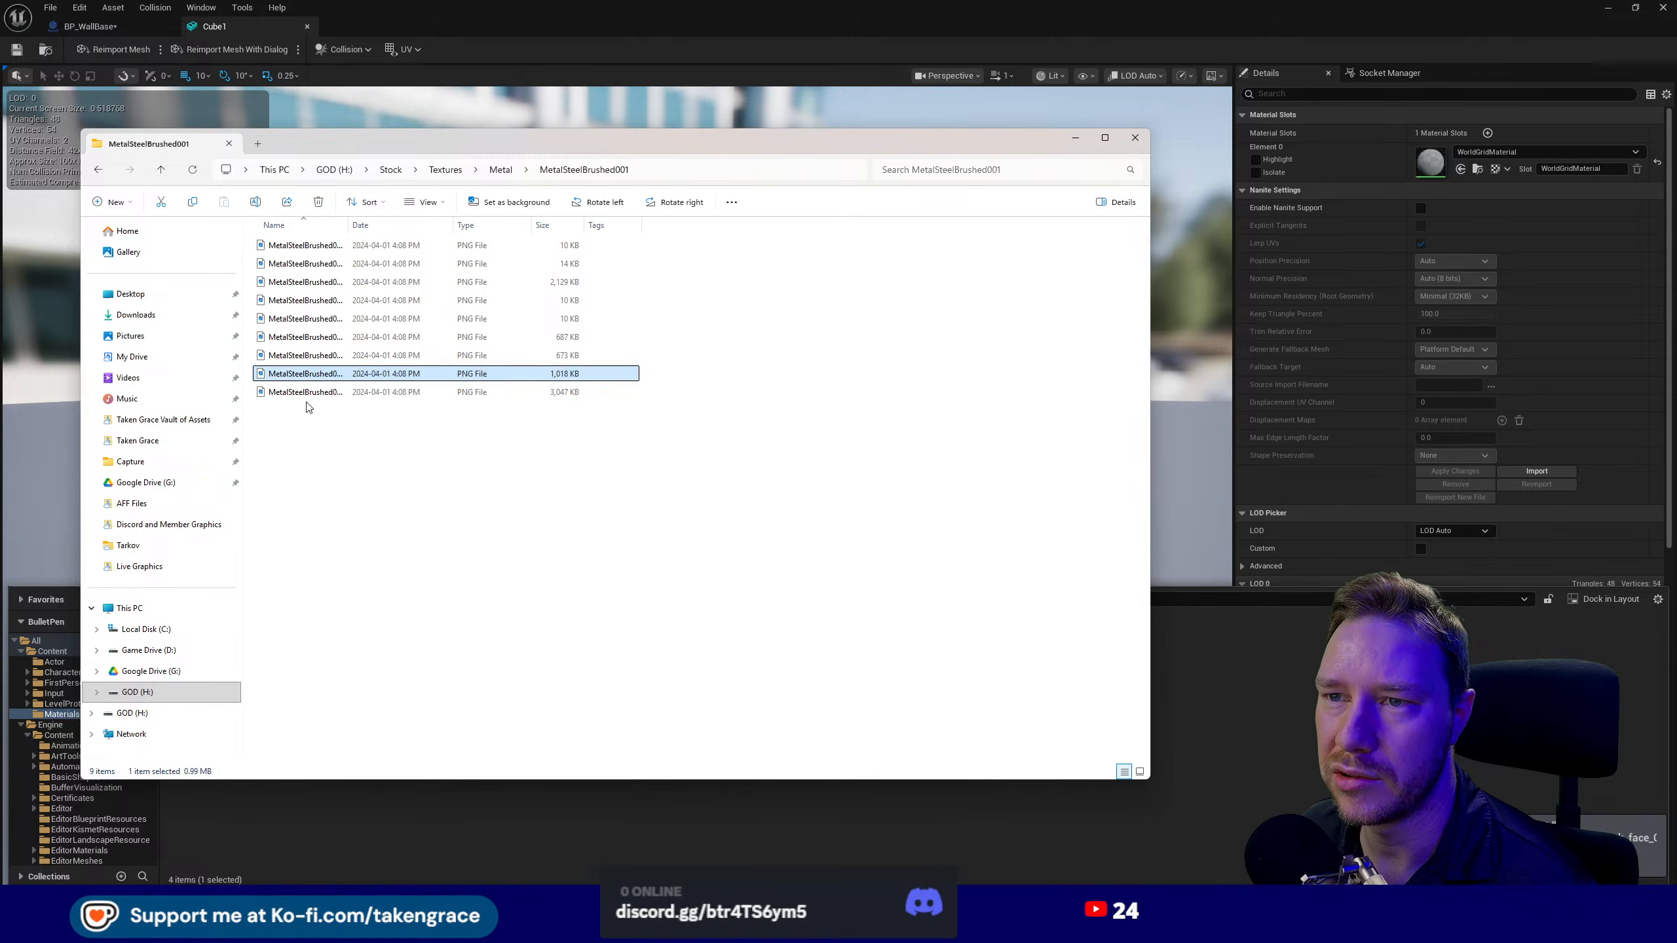
{"action": "left_click", "coordinate": [304, 245]}
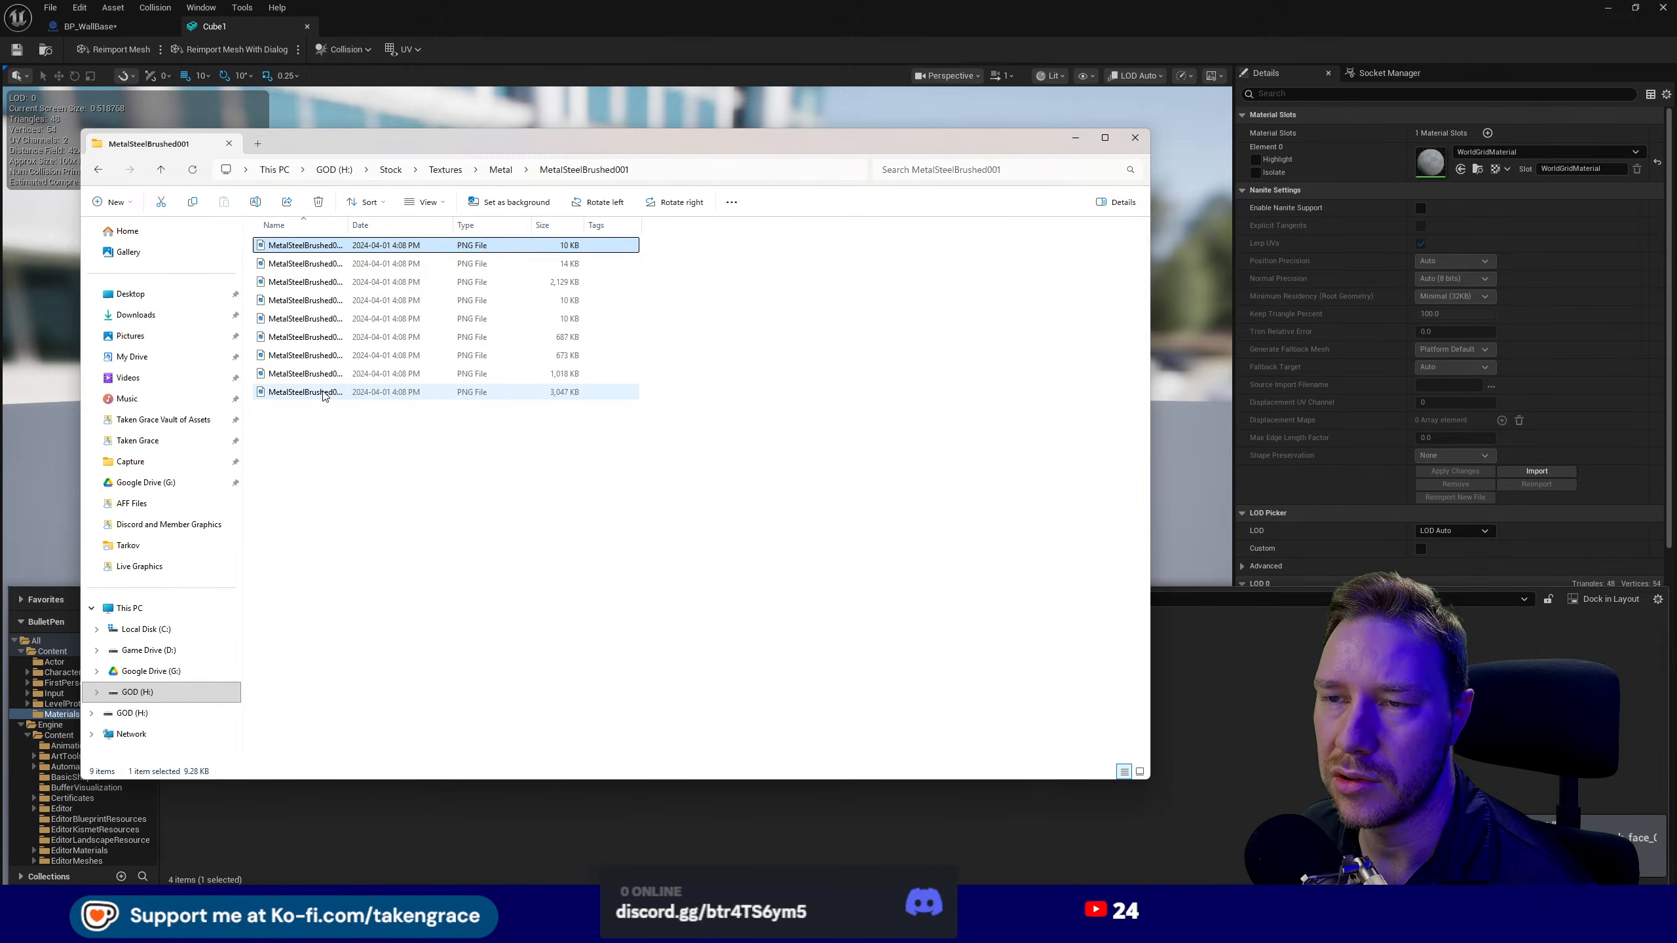
{"action": "left_click", "coordinate": [323, 391], "text": "shift"}
{"action": "left_click_drag", "start_coordinate": [296, 310], "coordinate": [397, 461]}
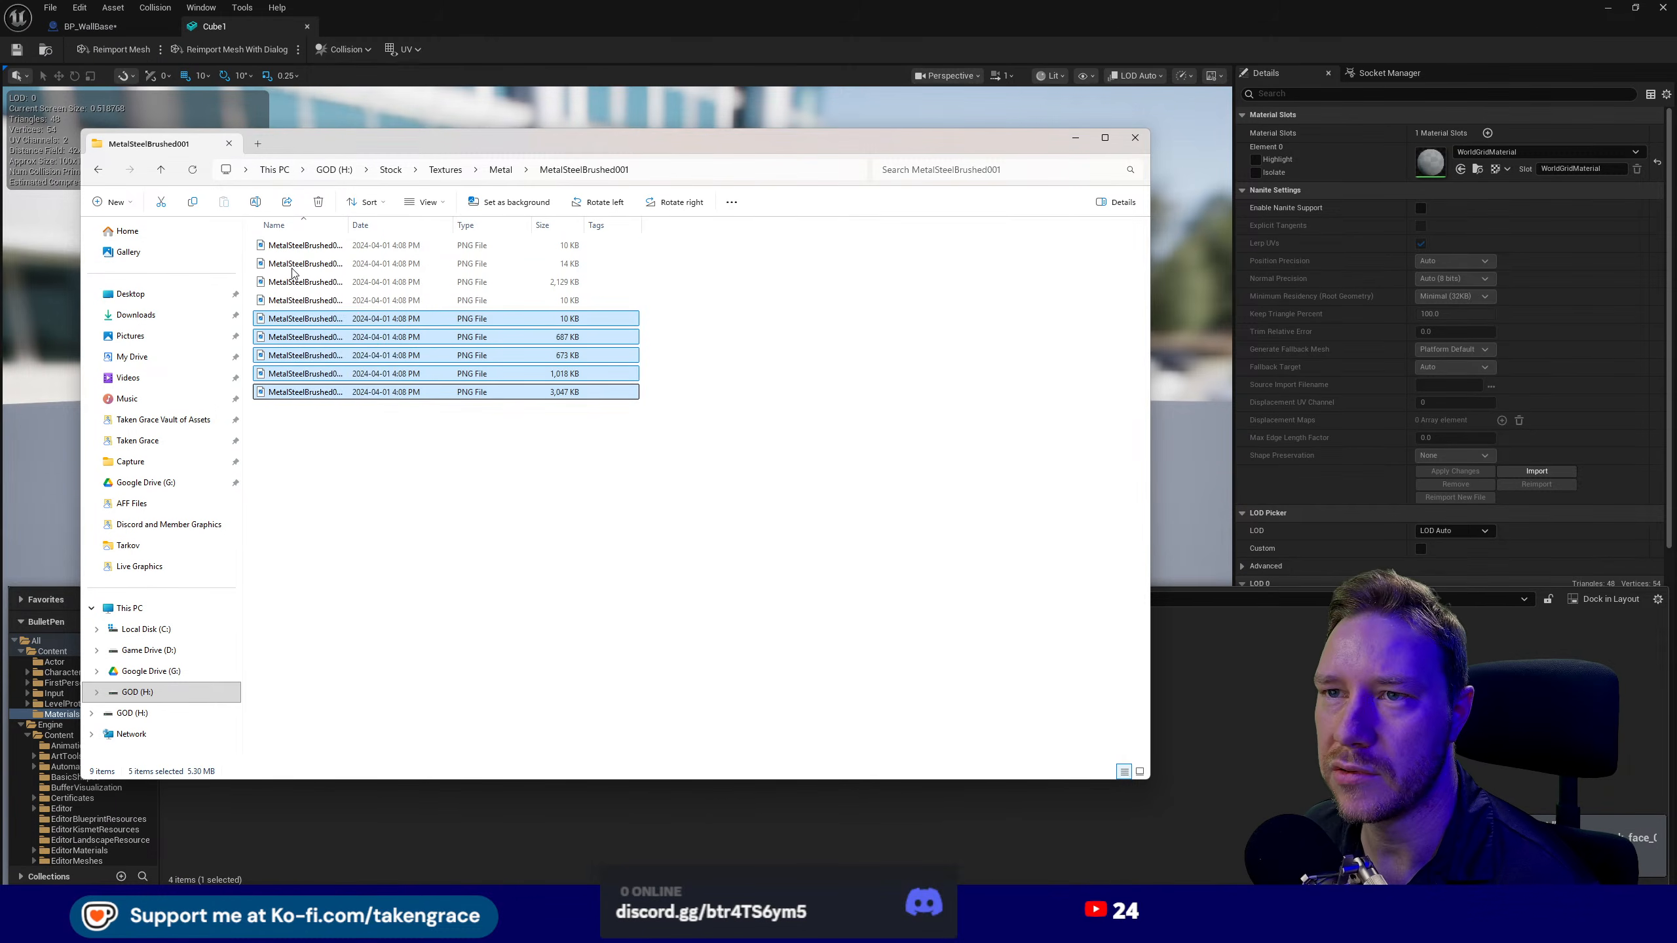
{"action": "left_click", "coordinate": [298, 249]}
{"action": "left_click", "coordinate": [312, 393], "text": "shift"}
{"action": "left_click_drag", "start_coordinate": [310, 282], "coordinate": [693, 40]}
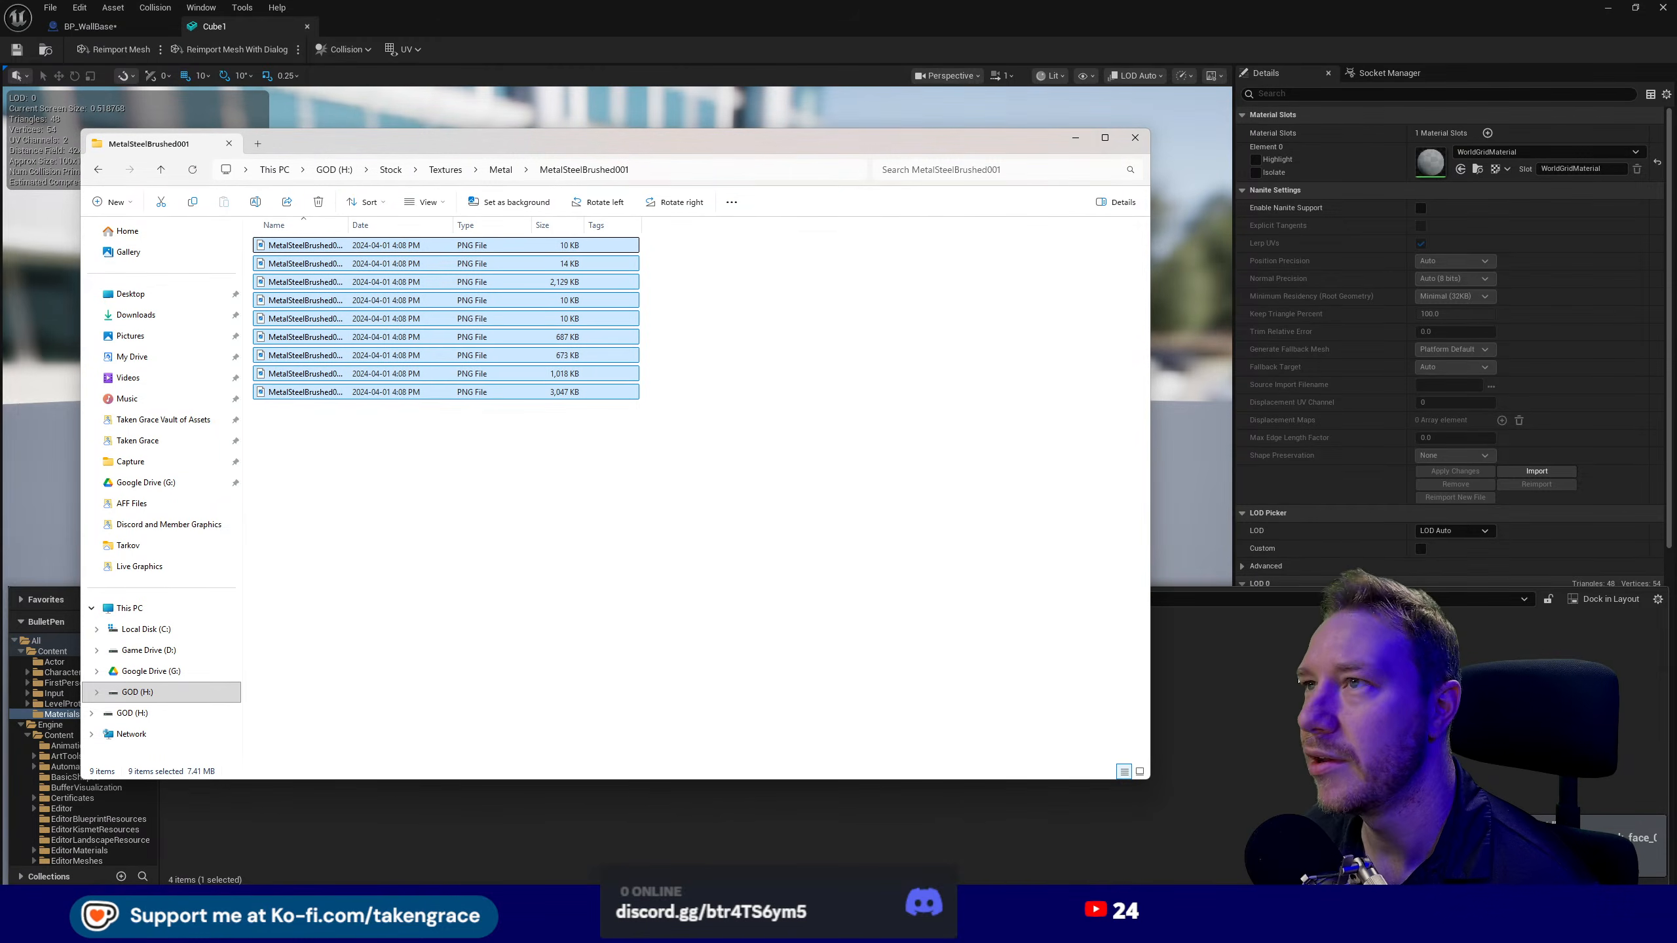
{"action": "left_click", "coordinate": [1137, 137]}
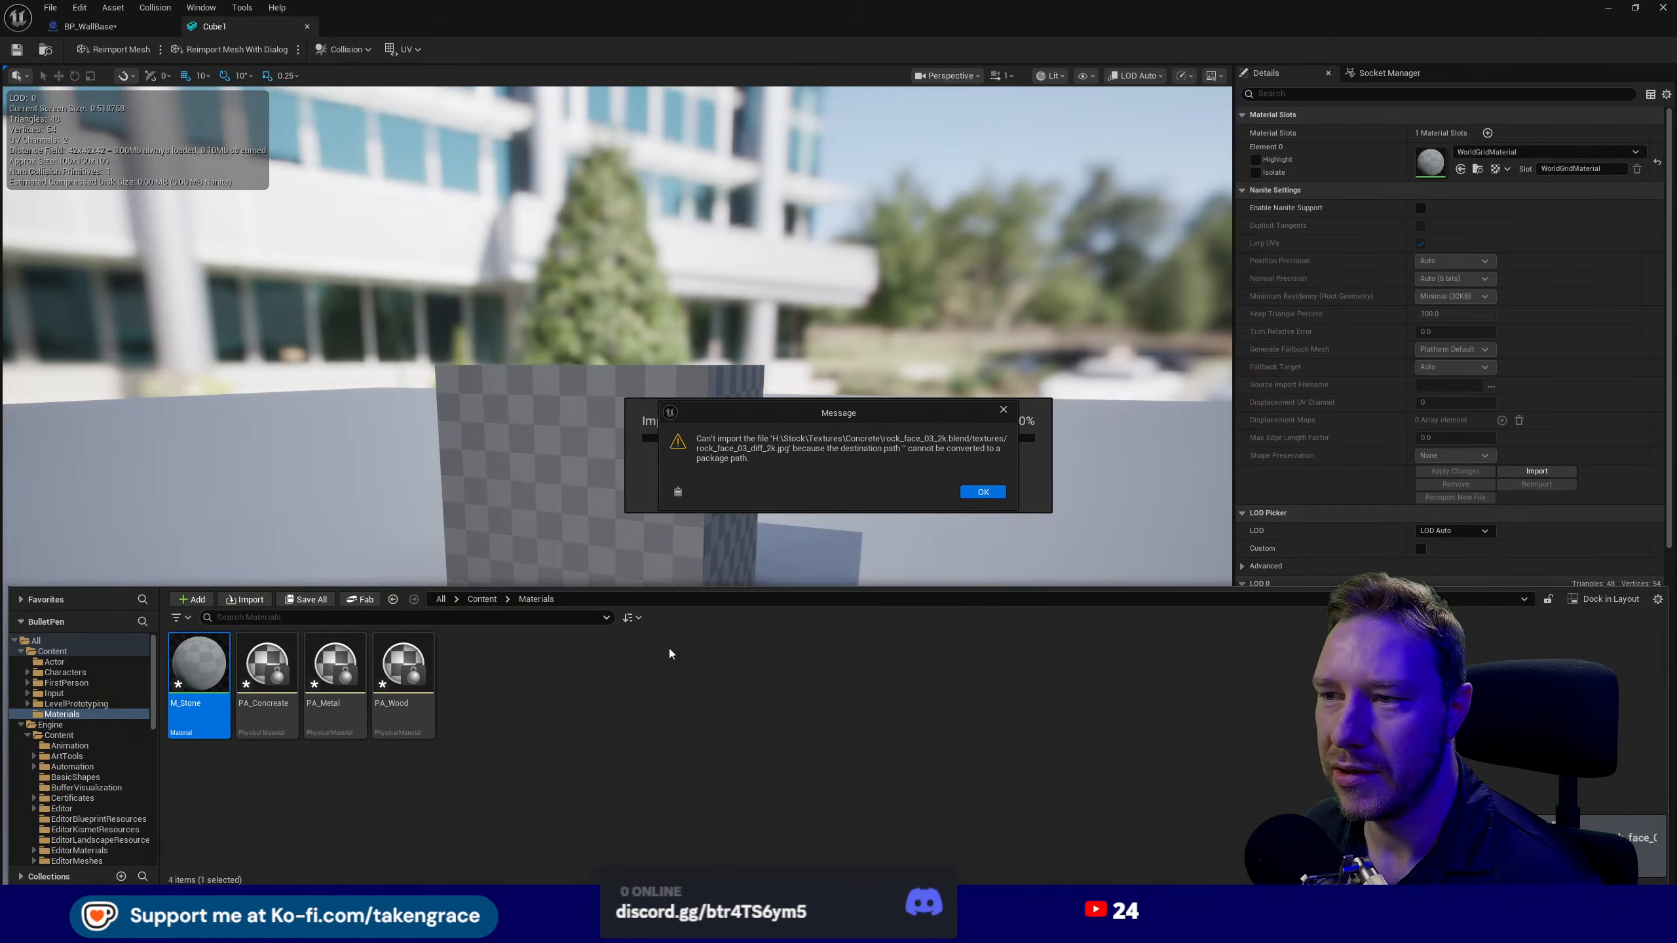
- Dismiss the rock_face_03 import messages and return to the project's Materials folder with nothing selected
{"action": "left_click", "coordinate": [985, 493]}
{"action": "left_click", "coordinate": [980, 492]}
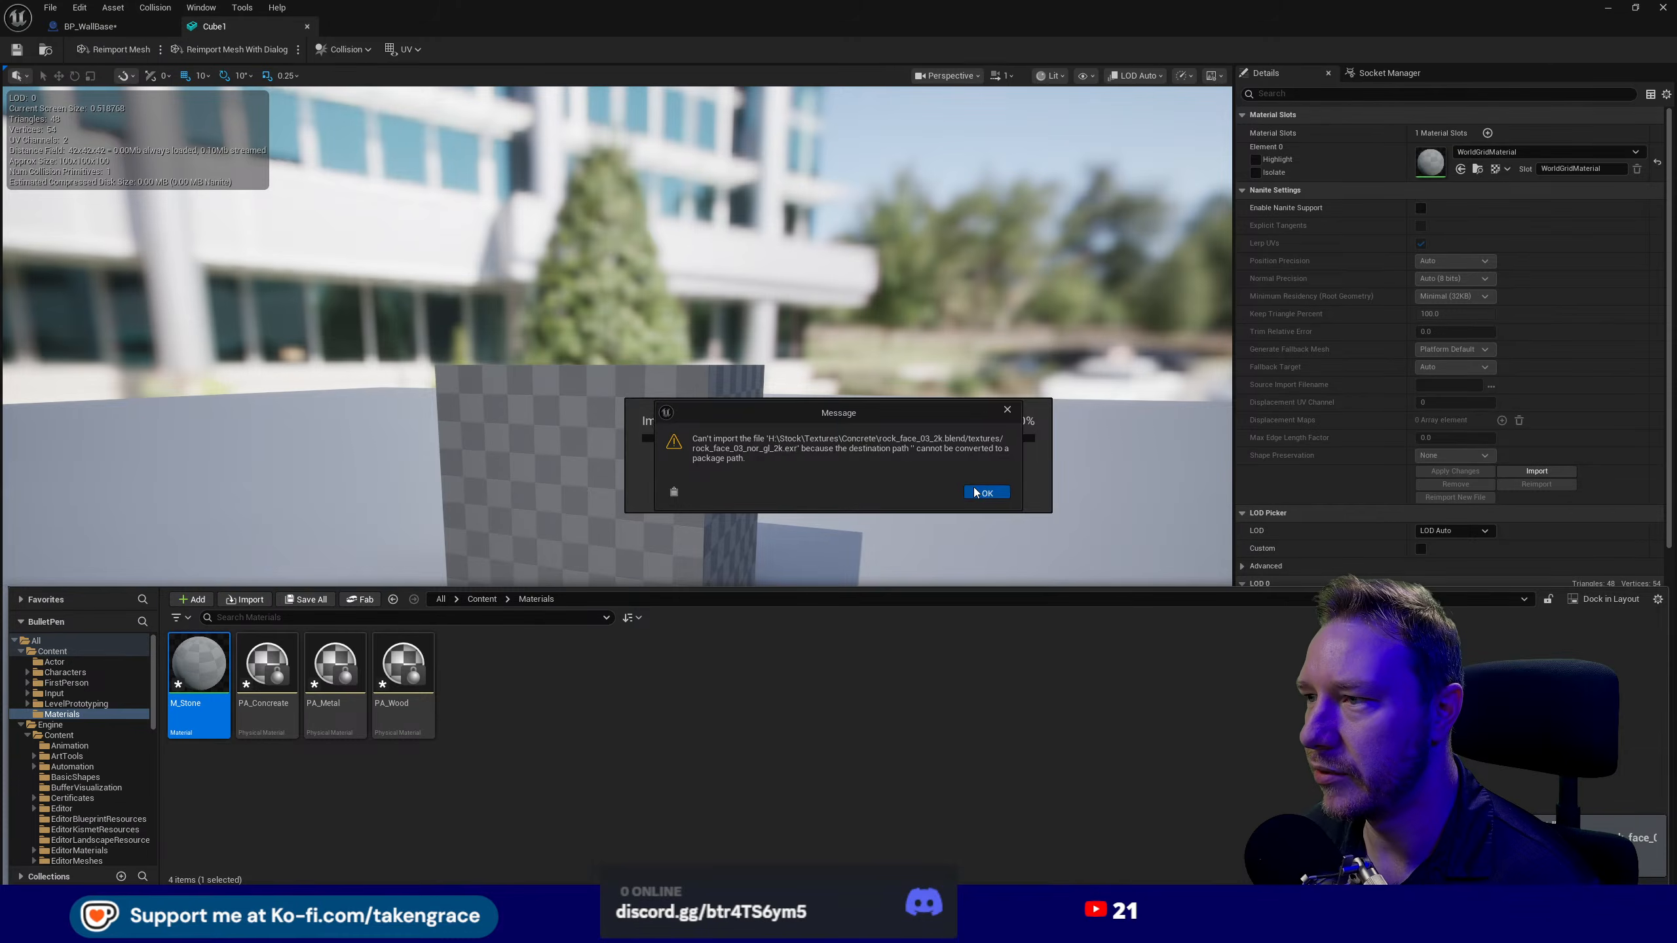
{"action": "left_click", "coordinate": [979, 493]}
{"action": "key", "text": "ctrl+space"}
{"action": "left_click", "coordinate": [739, 758]}
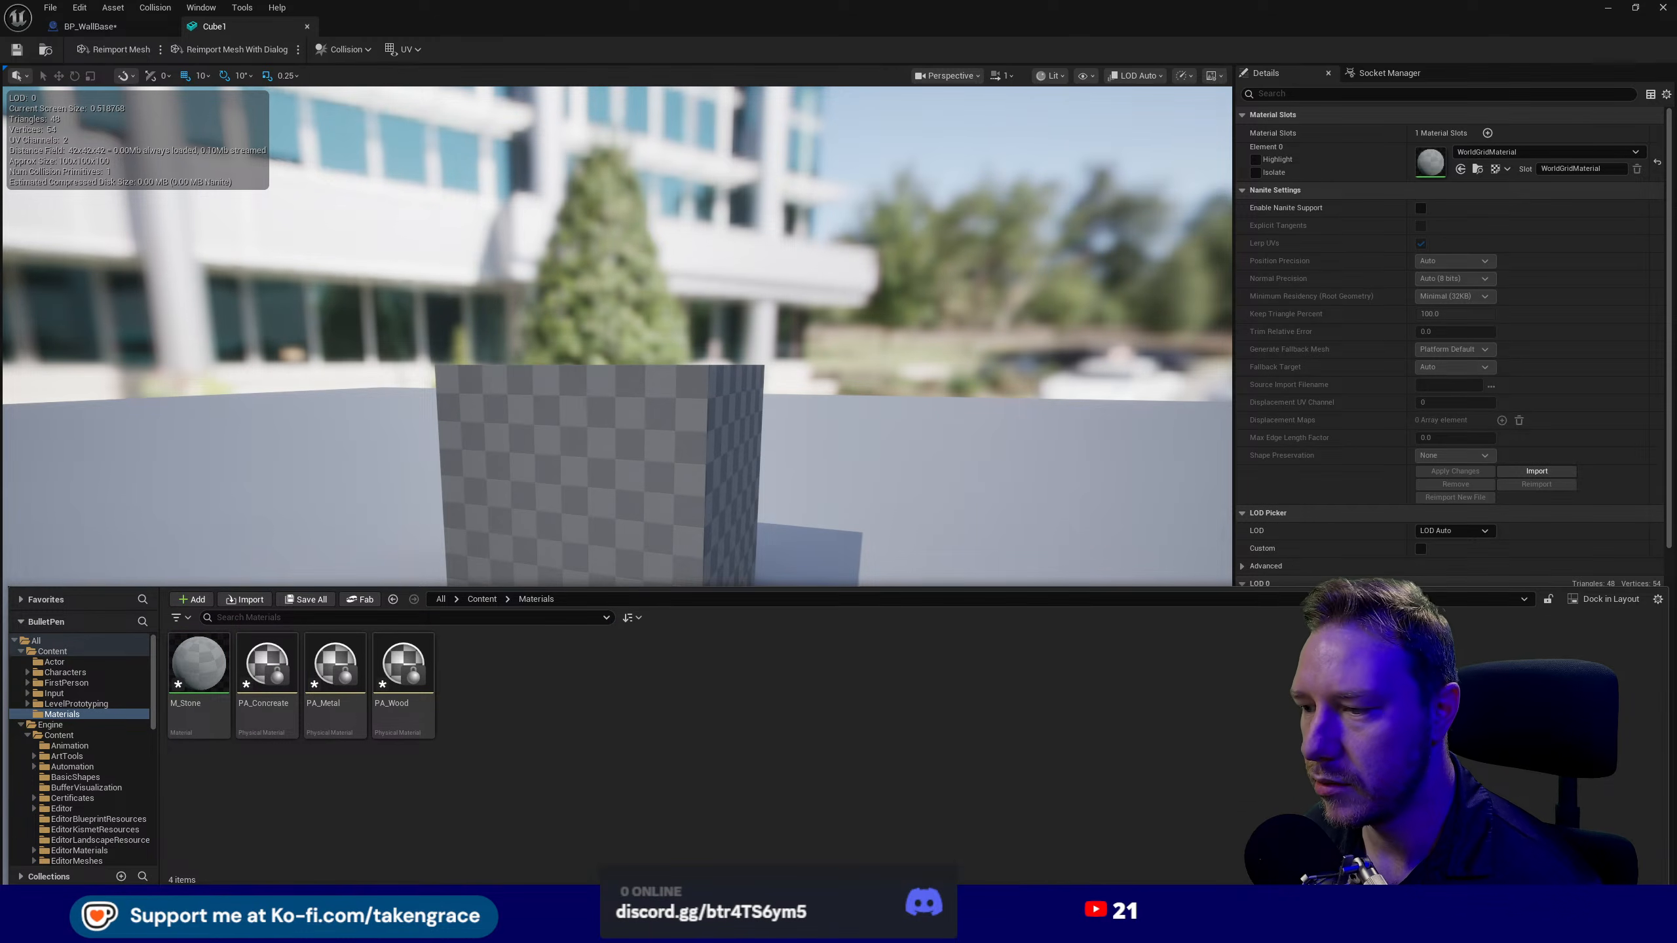
- In a new File Explorer window, open the Stock/Textures/Metal/MetalSteelBrushed001 folder on drive H:
{"action": "key", "text": "super+e"}
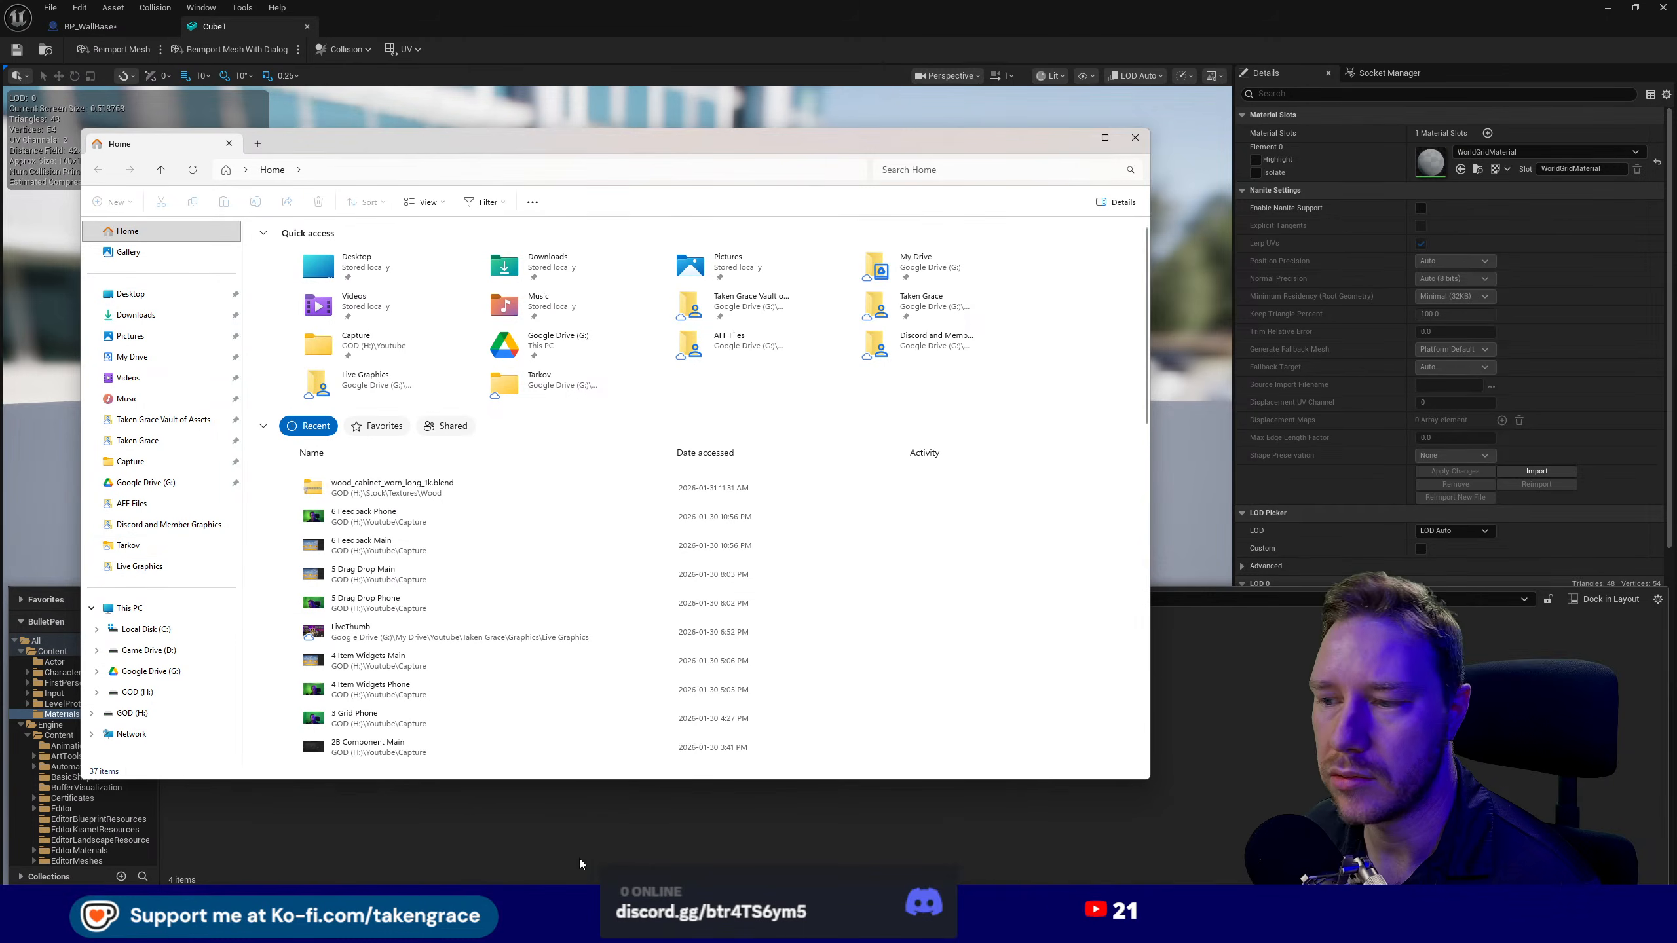
{"action": "left_click", "coordinate": [137, 692]}
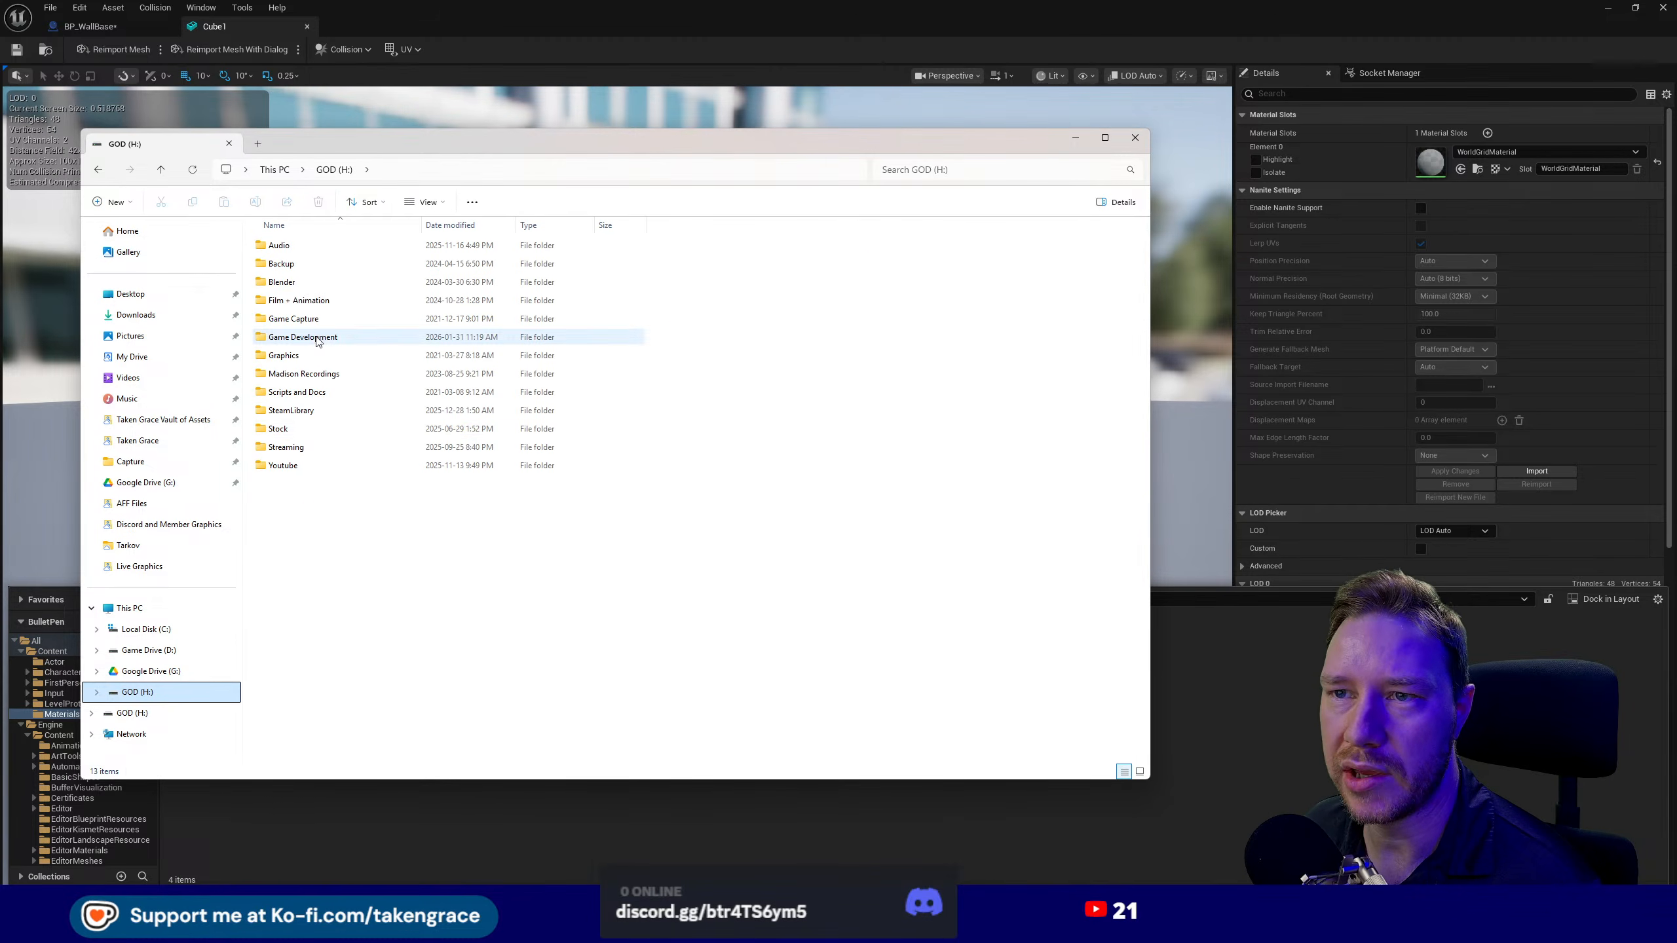
{"action": "double_click", "coordinate": [290, 428]}
{"action": "double_click", "coordinate": [290, 318]}
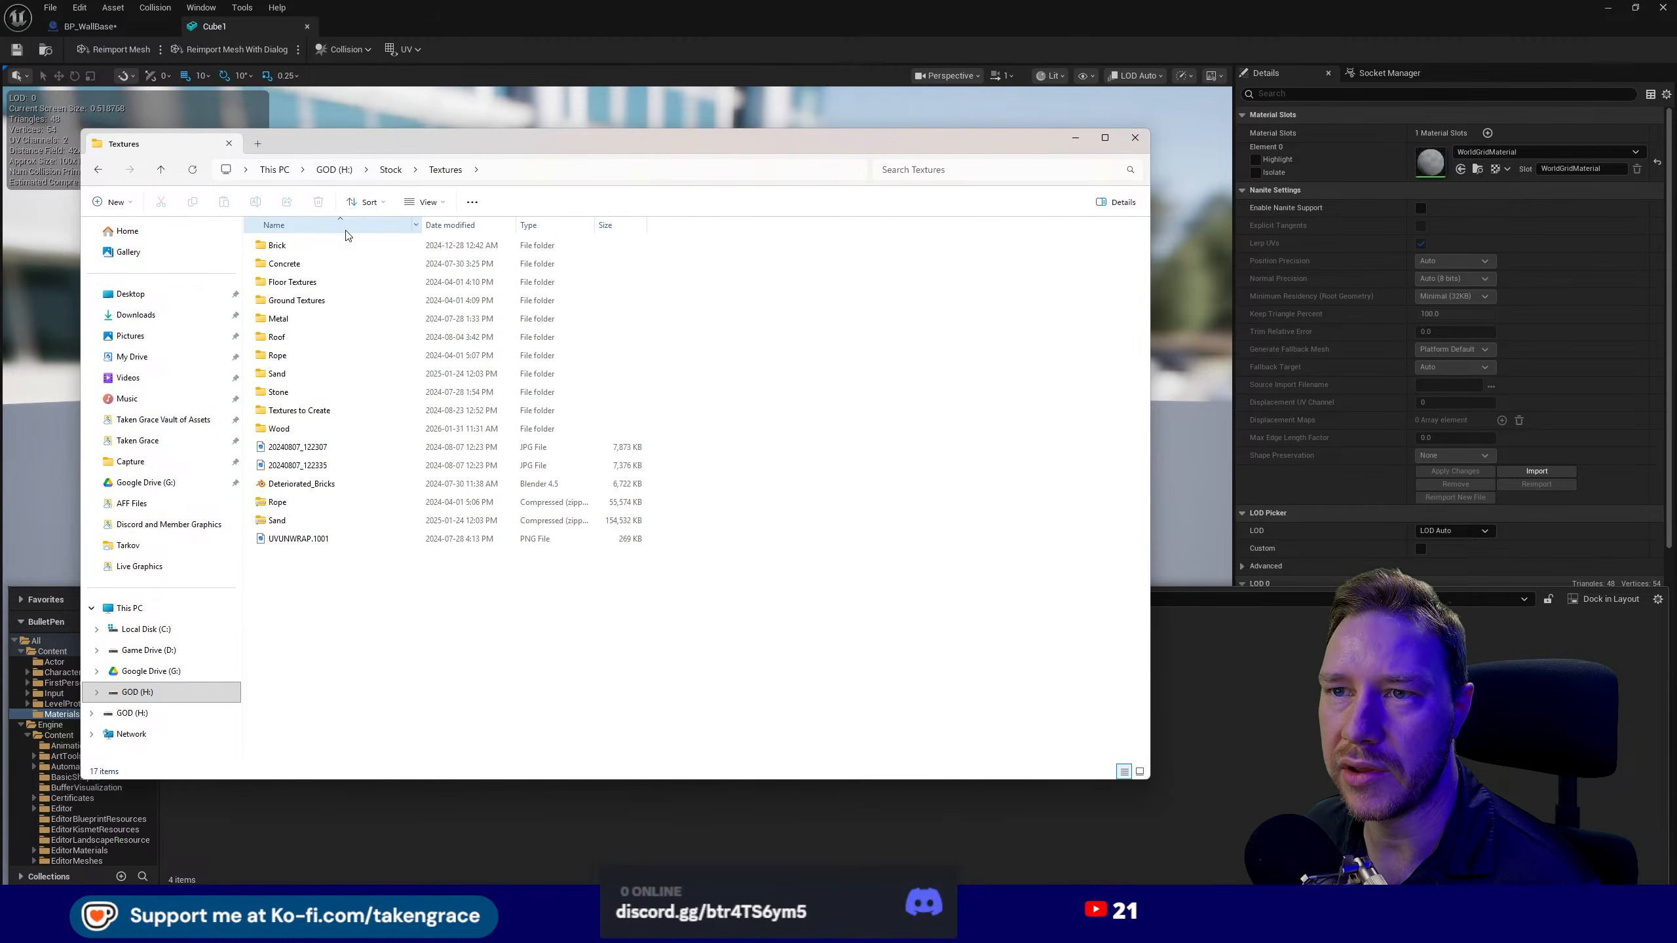
{"action": "double_click", "coordinate": [290, 318]}
{"action": "double_click", "coordinate": [297, 300]}
- Import all nine MetalSteelBrushed001 PNG files into the project's Materials folder
{"action": "left_click", "coordinate": [297, 248]}
{"action": "left_click", "coordinate": [289, 391], "text": "shift"}
{"action": "left_click_drag", "start_coordinate": [289, 392], "coordinate": [1217, 693]}
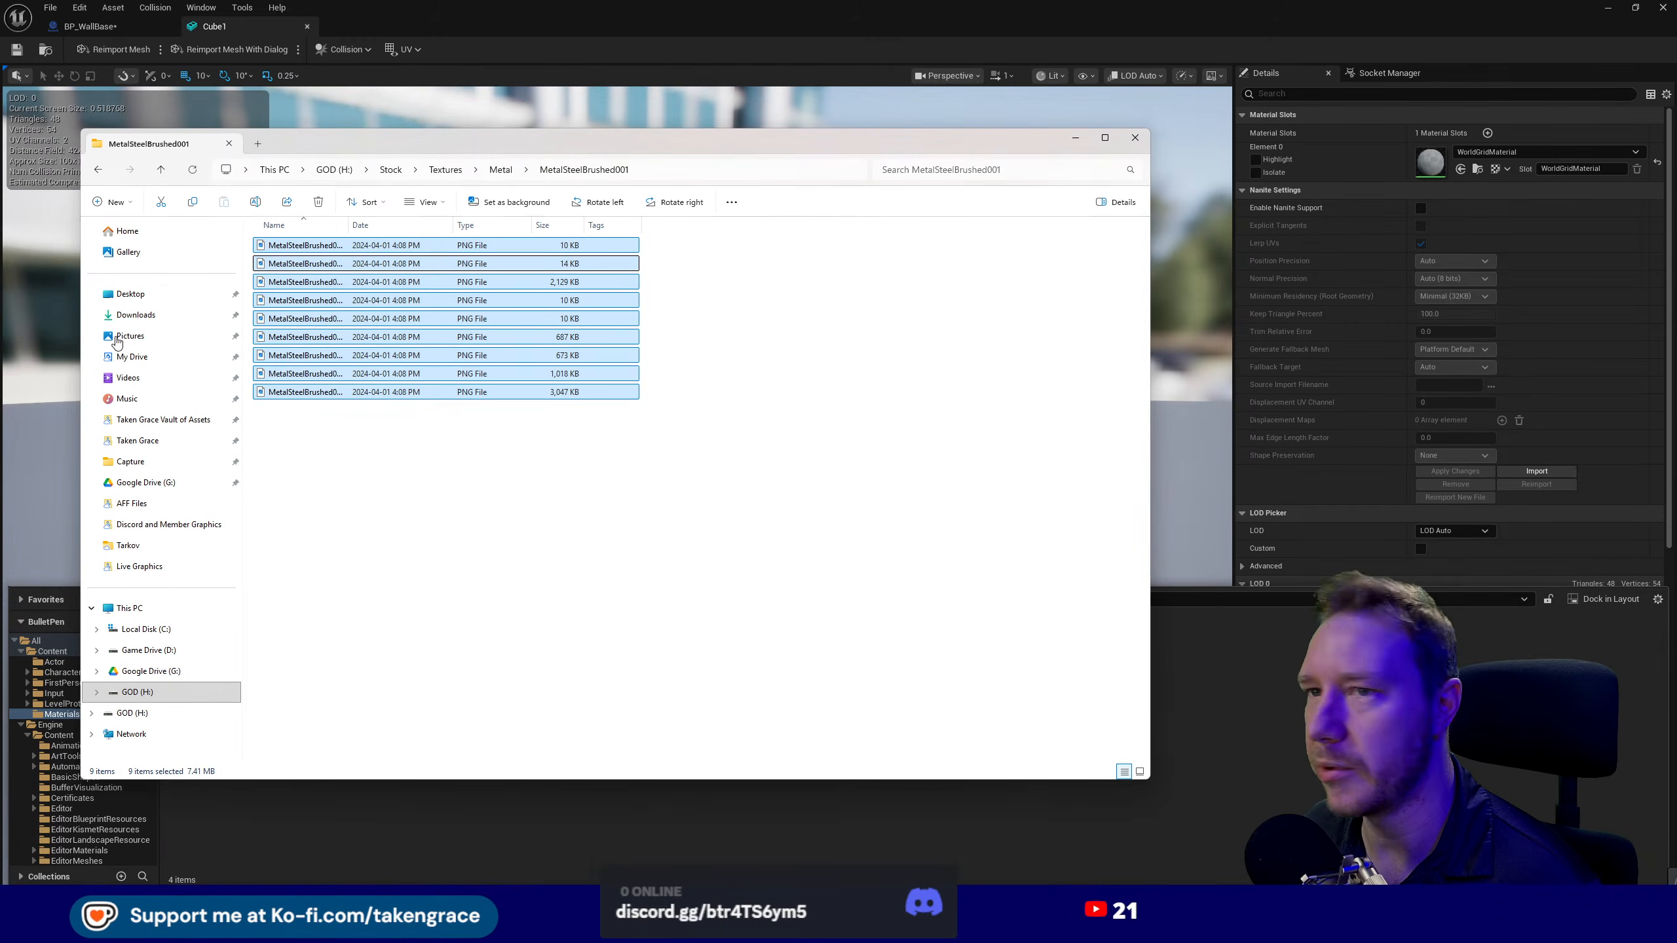
- From Textures/Concrete/rock_face_03_2k.blend/textures, import the four rock_face_03 maps into the project's Materials folder
{"action": "left_click", "coordinate": [500, 170]}
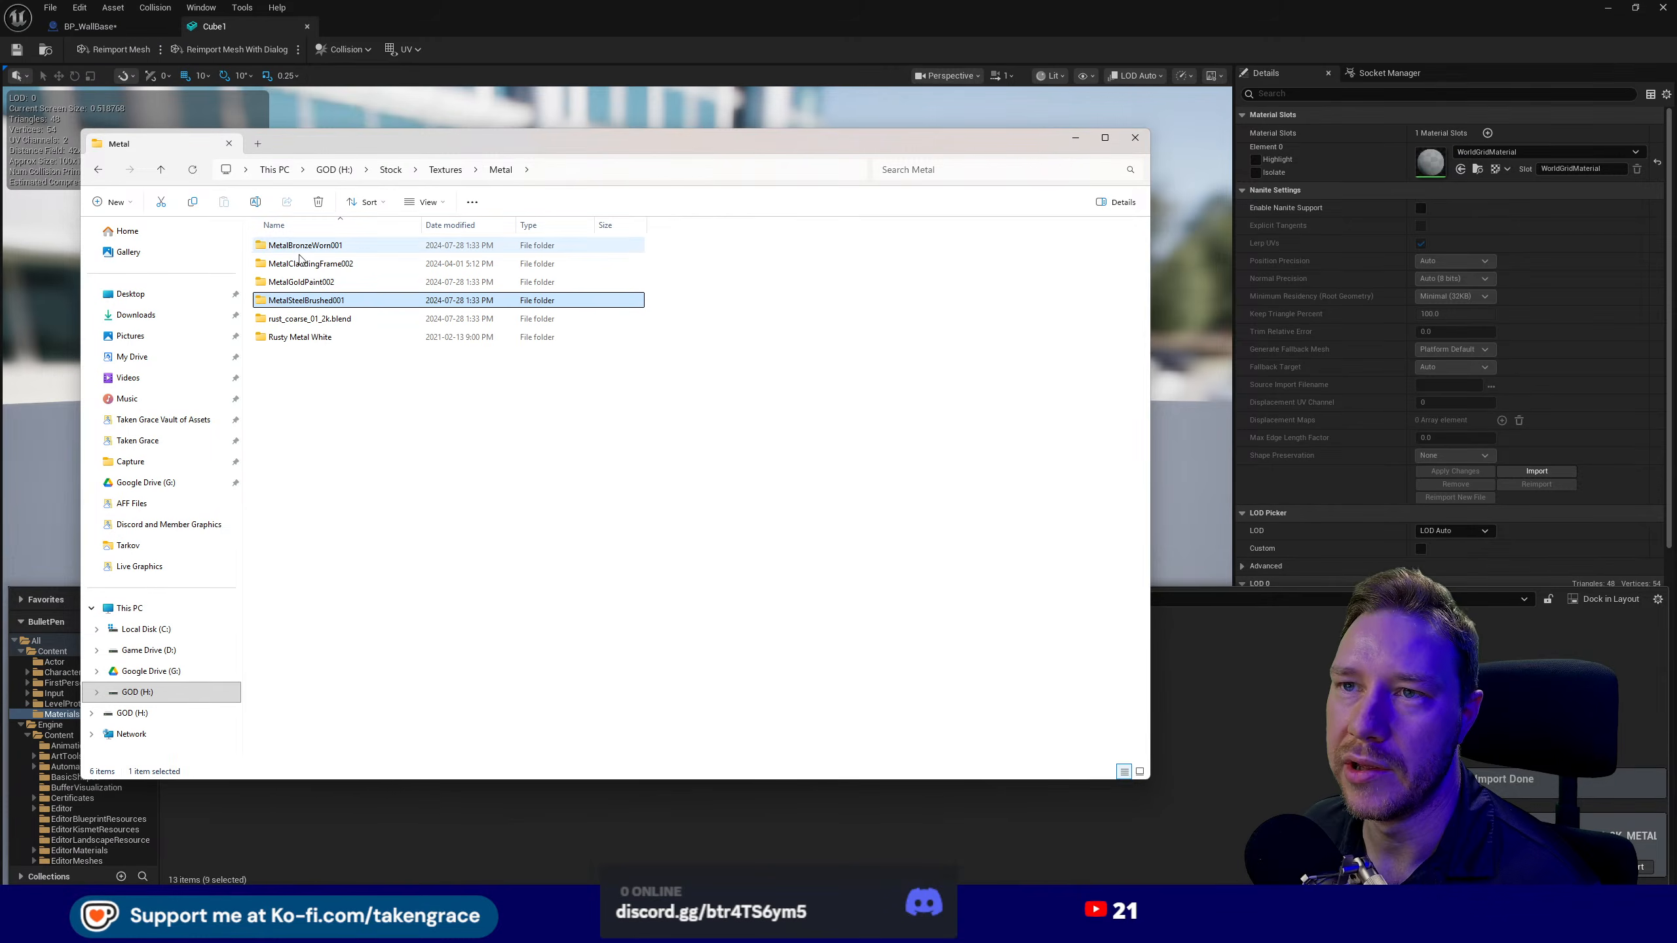
{"action": "left_click", "coordinate": [444, 170]}
{"action": "double_click", "coordinate": [318, 264]}
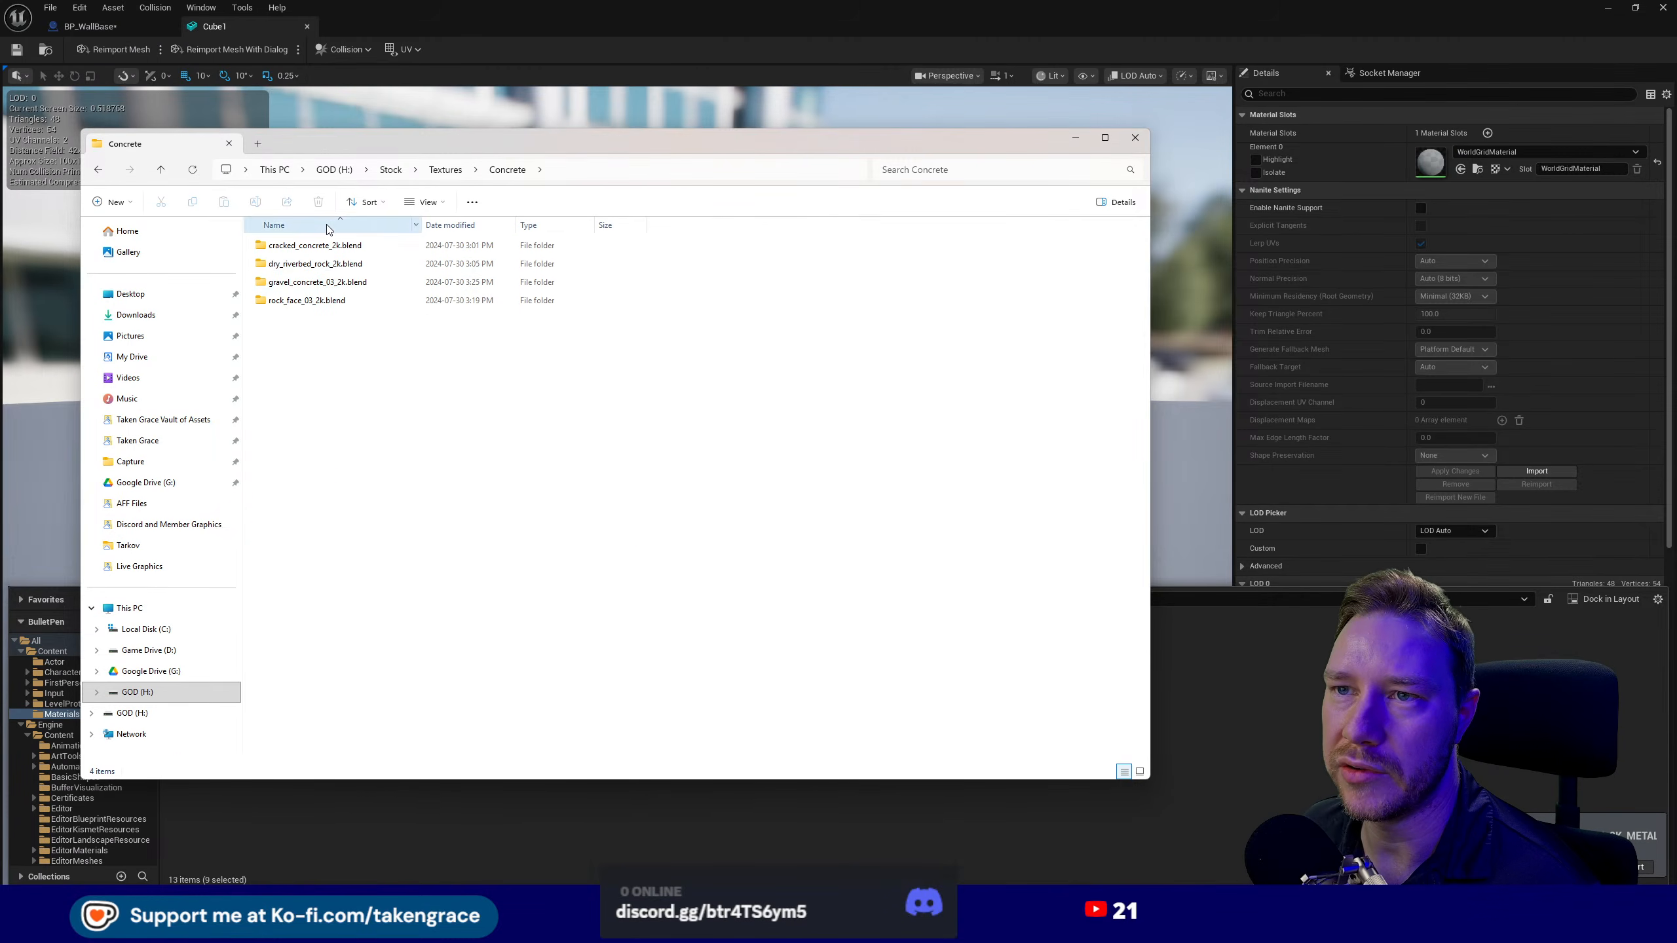
{"action": "double_click", "coordinate": [322, 300]}
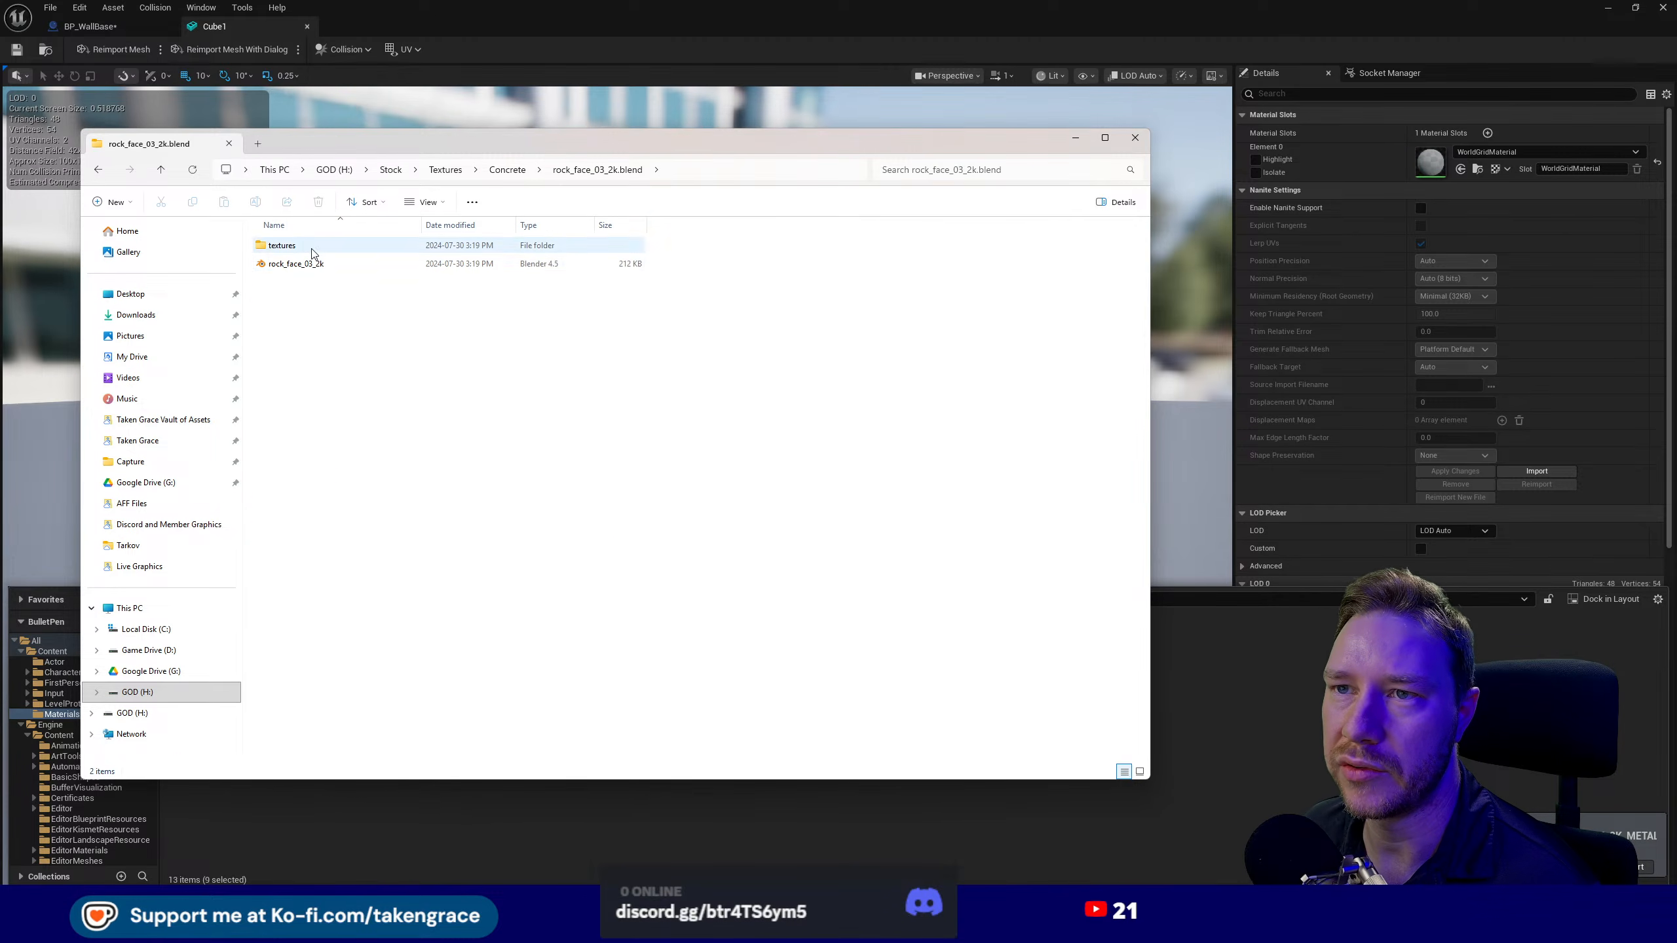
{"action": "double_click", "coordinate": [314, 254]}
{"action": "left_click", "coordinate": [289, 272]}
{"action": "left_click", "coordinate": [511, 255], "text": "shift"}
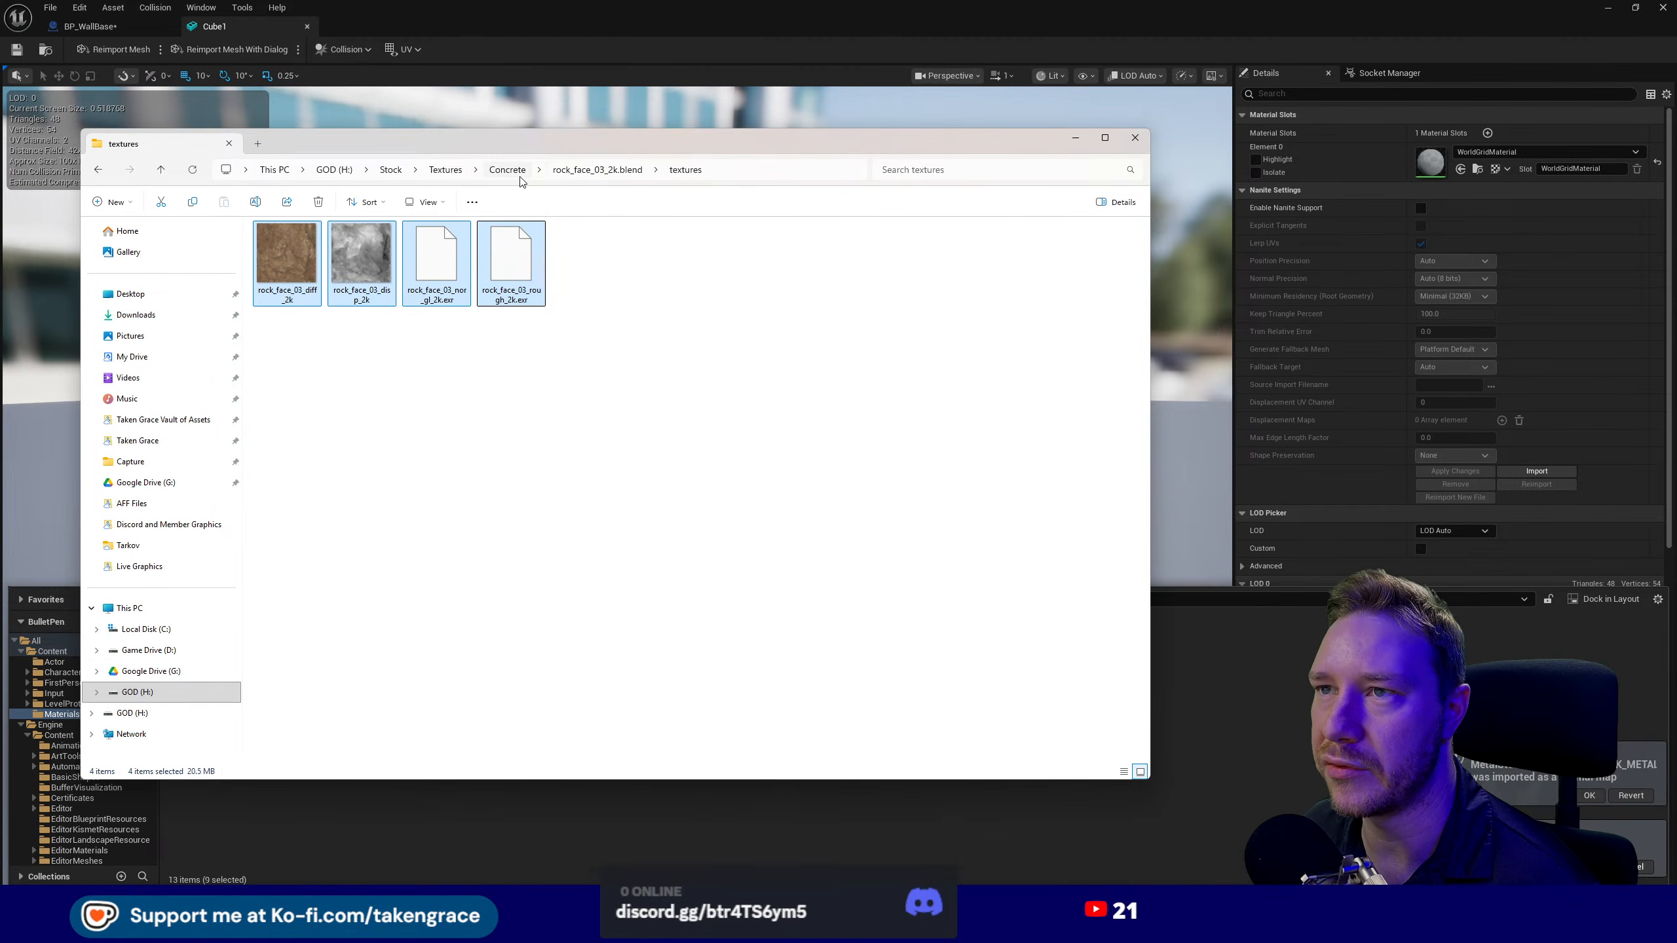
- Go back to Textures, open the Wood folder and extract the wood_cabinet_worn_long_1k.blend archive there
{"action": "left_click", "coordinate": [597, 170]}
{"action": "left_click", "coordinate": [492, 170]}
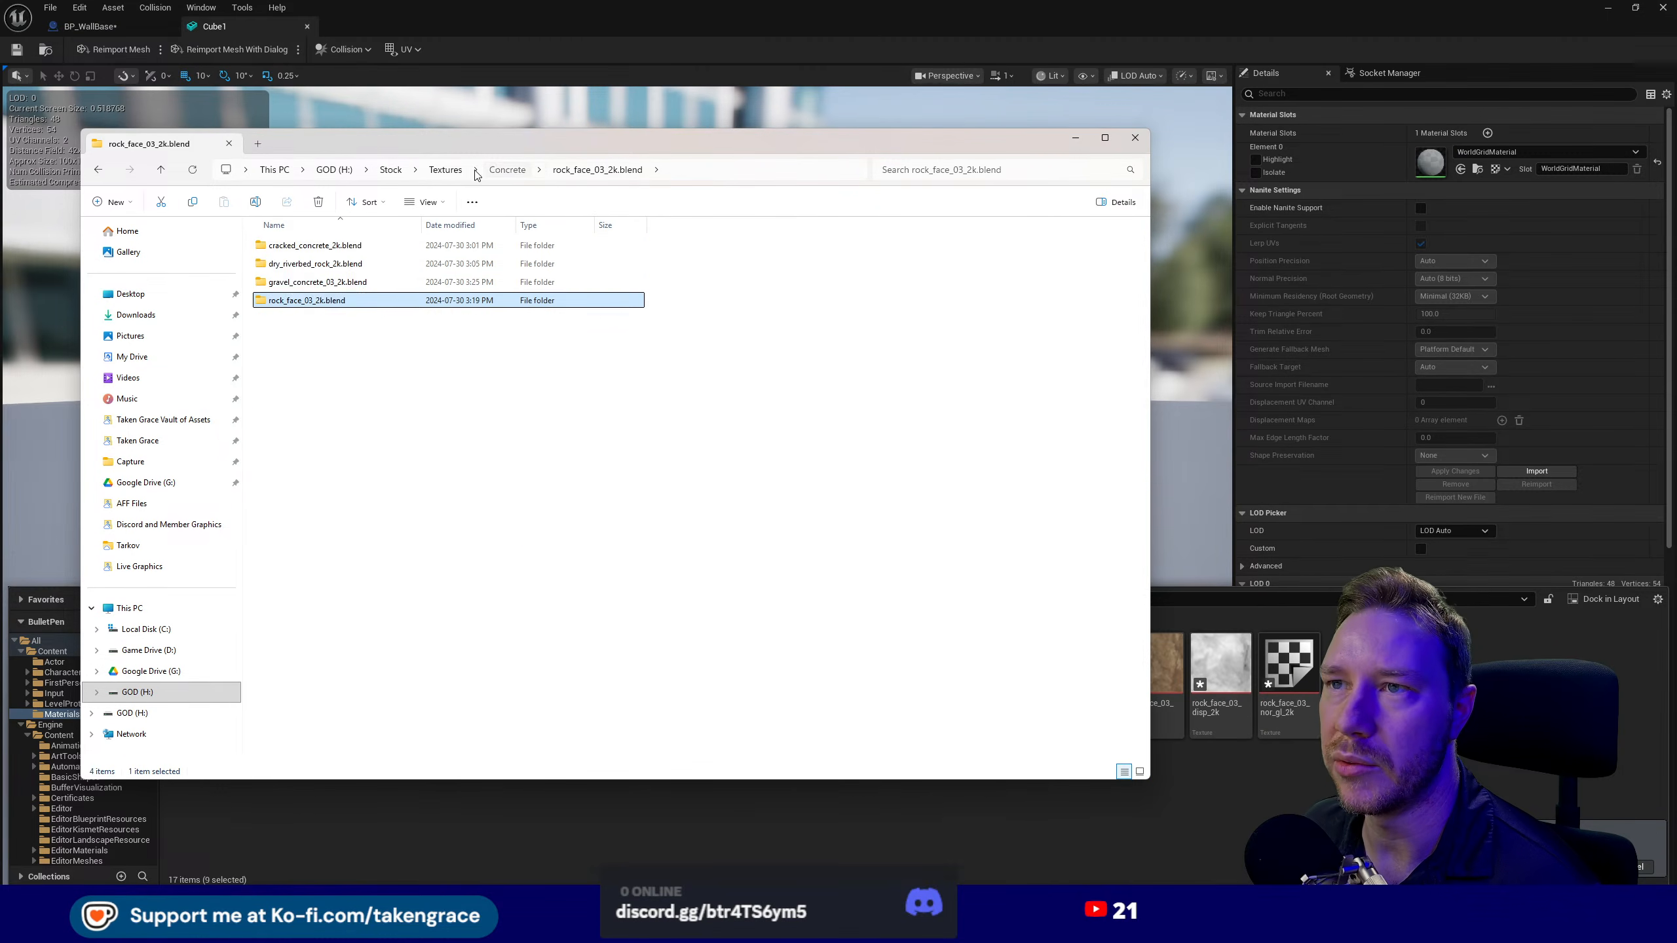
{"action": "left_click", "coordinate": [446, 170]}
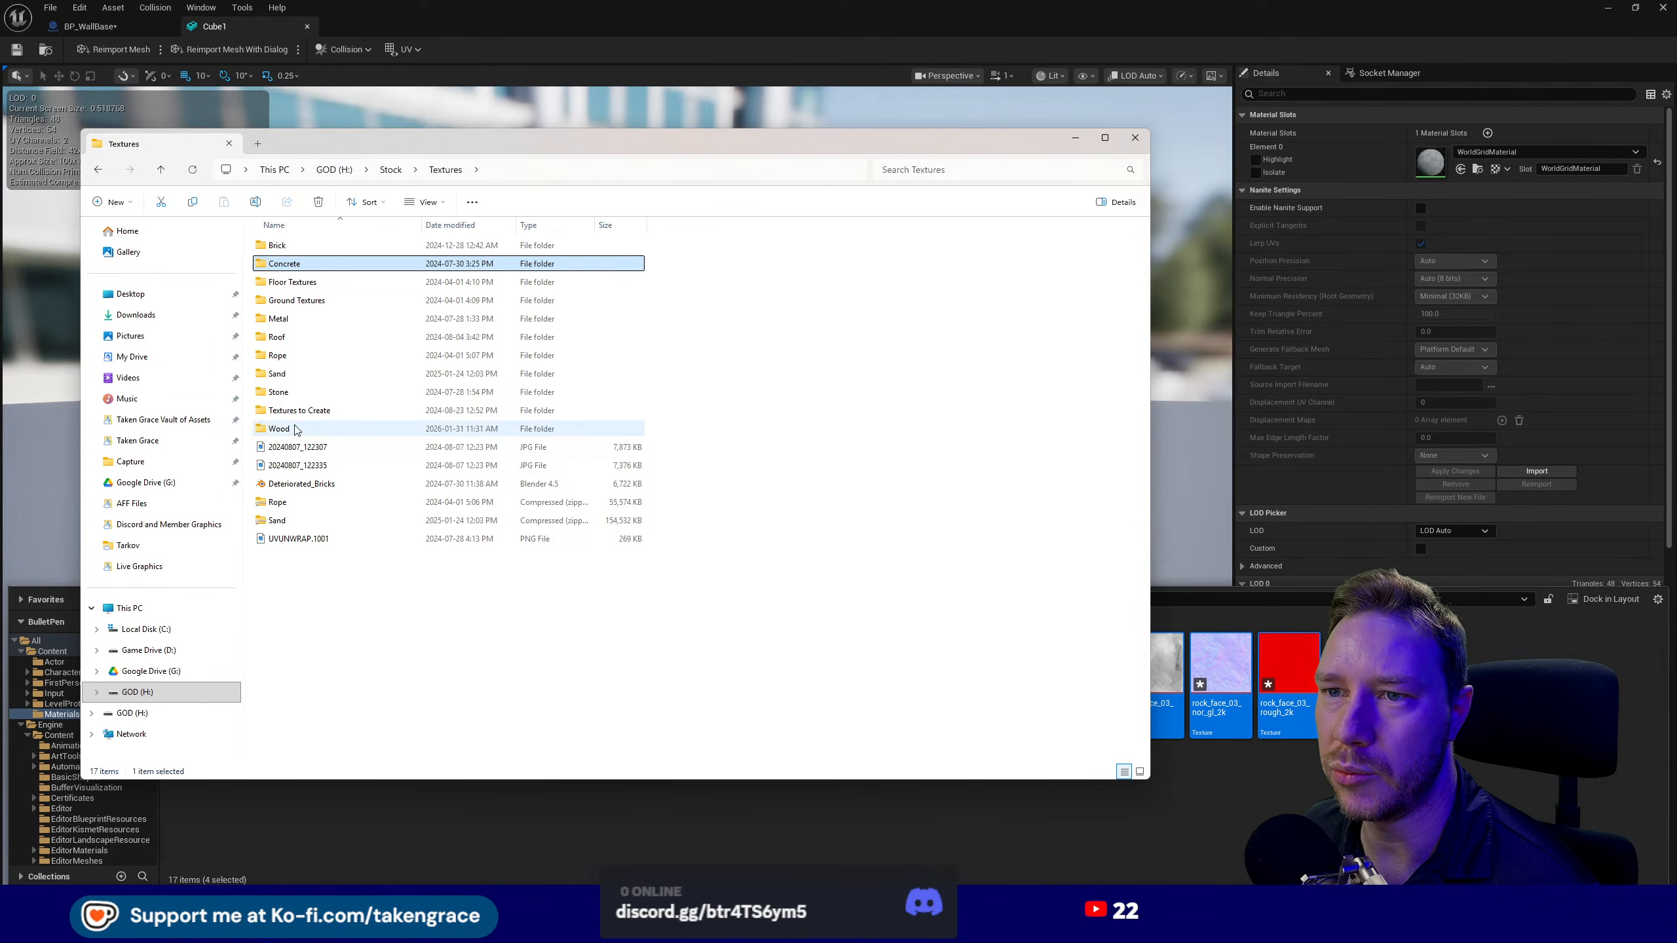
{"action": "double_click", "coordinate": [283, 429]}
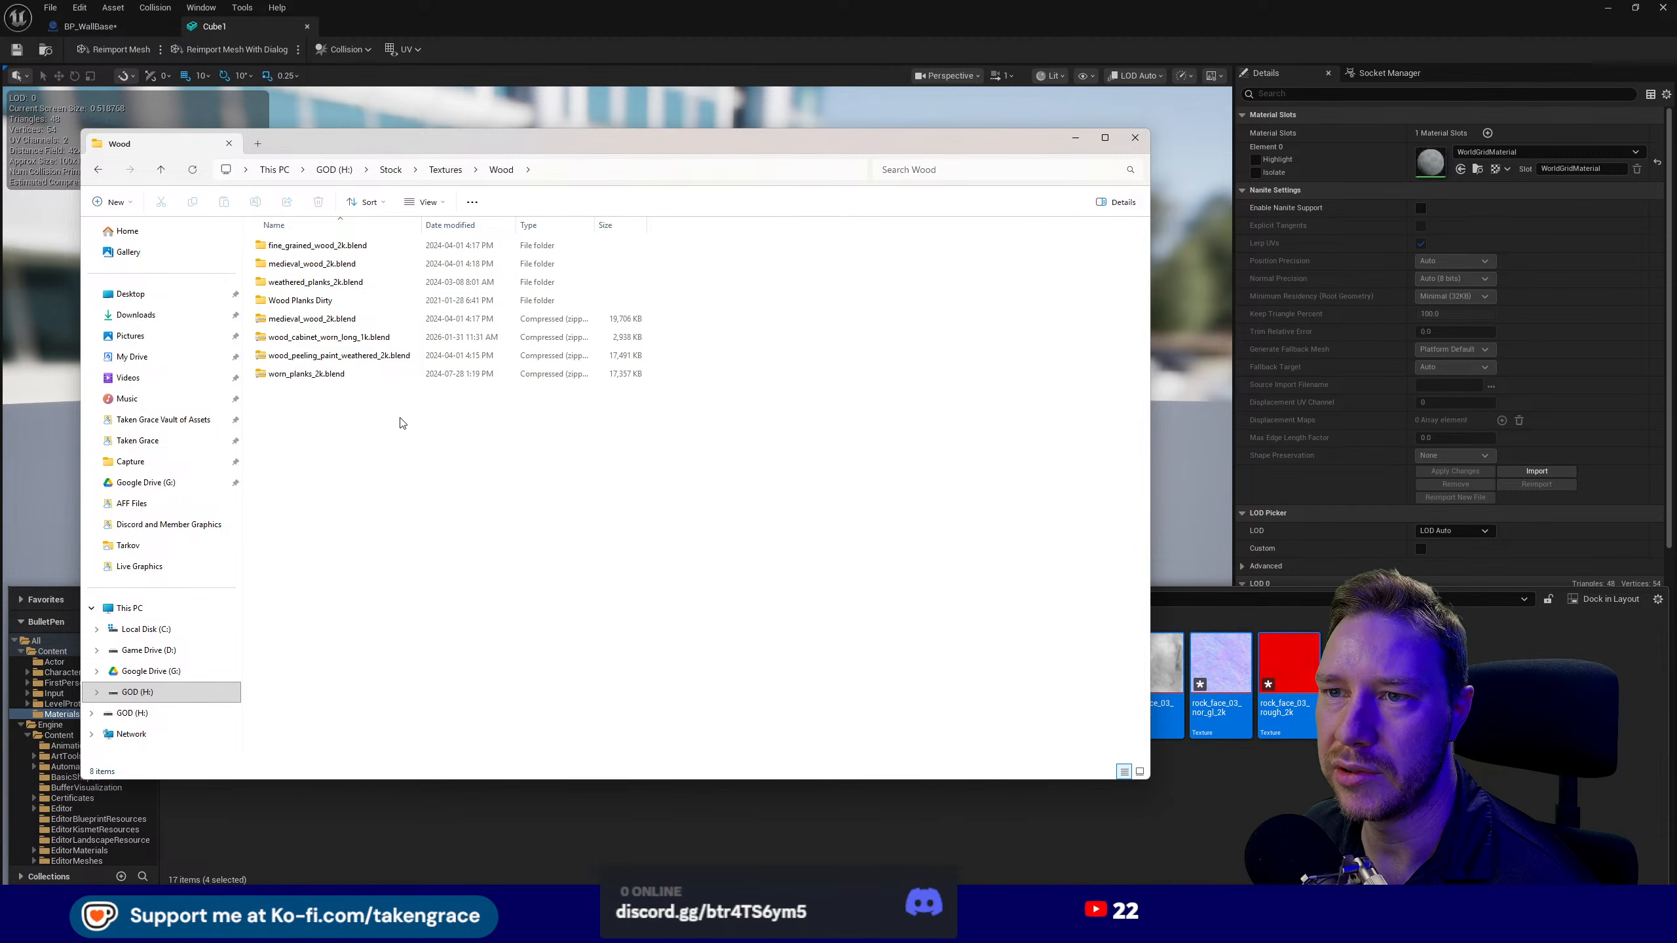
{"action": "right_click", "coordinate": [332, 337]}
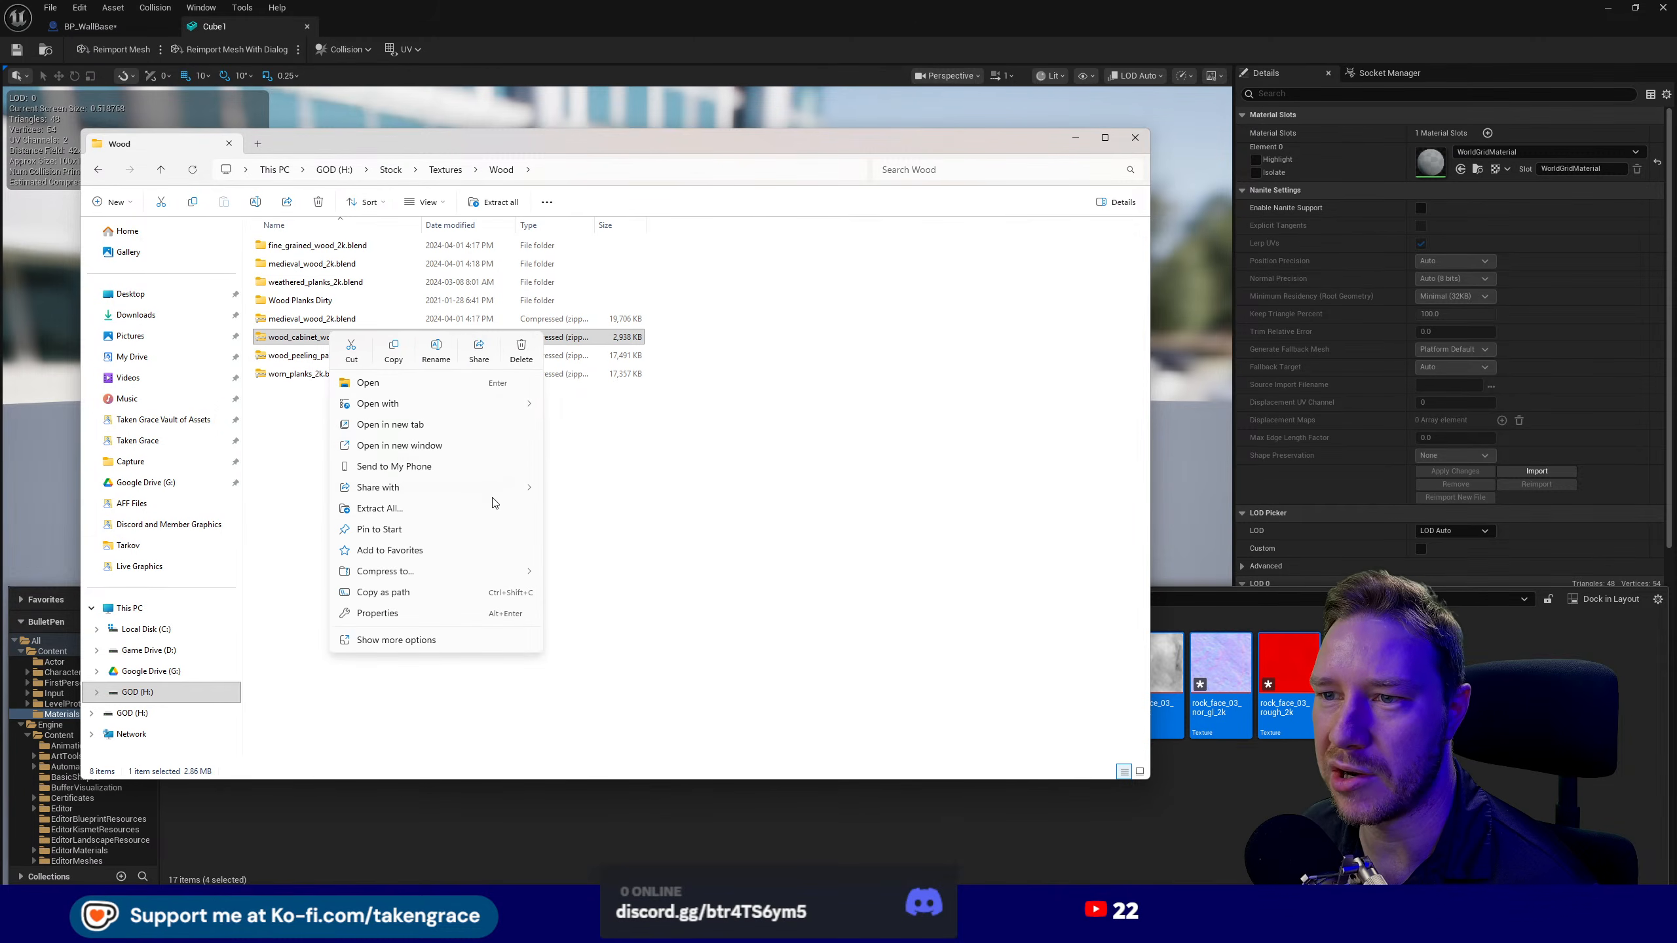
{"action": "left_click", "coordinate": [397, 508]}
{"action": "key", "text": "Return"}
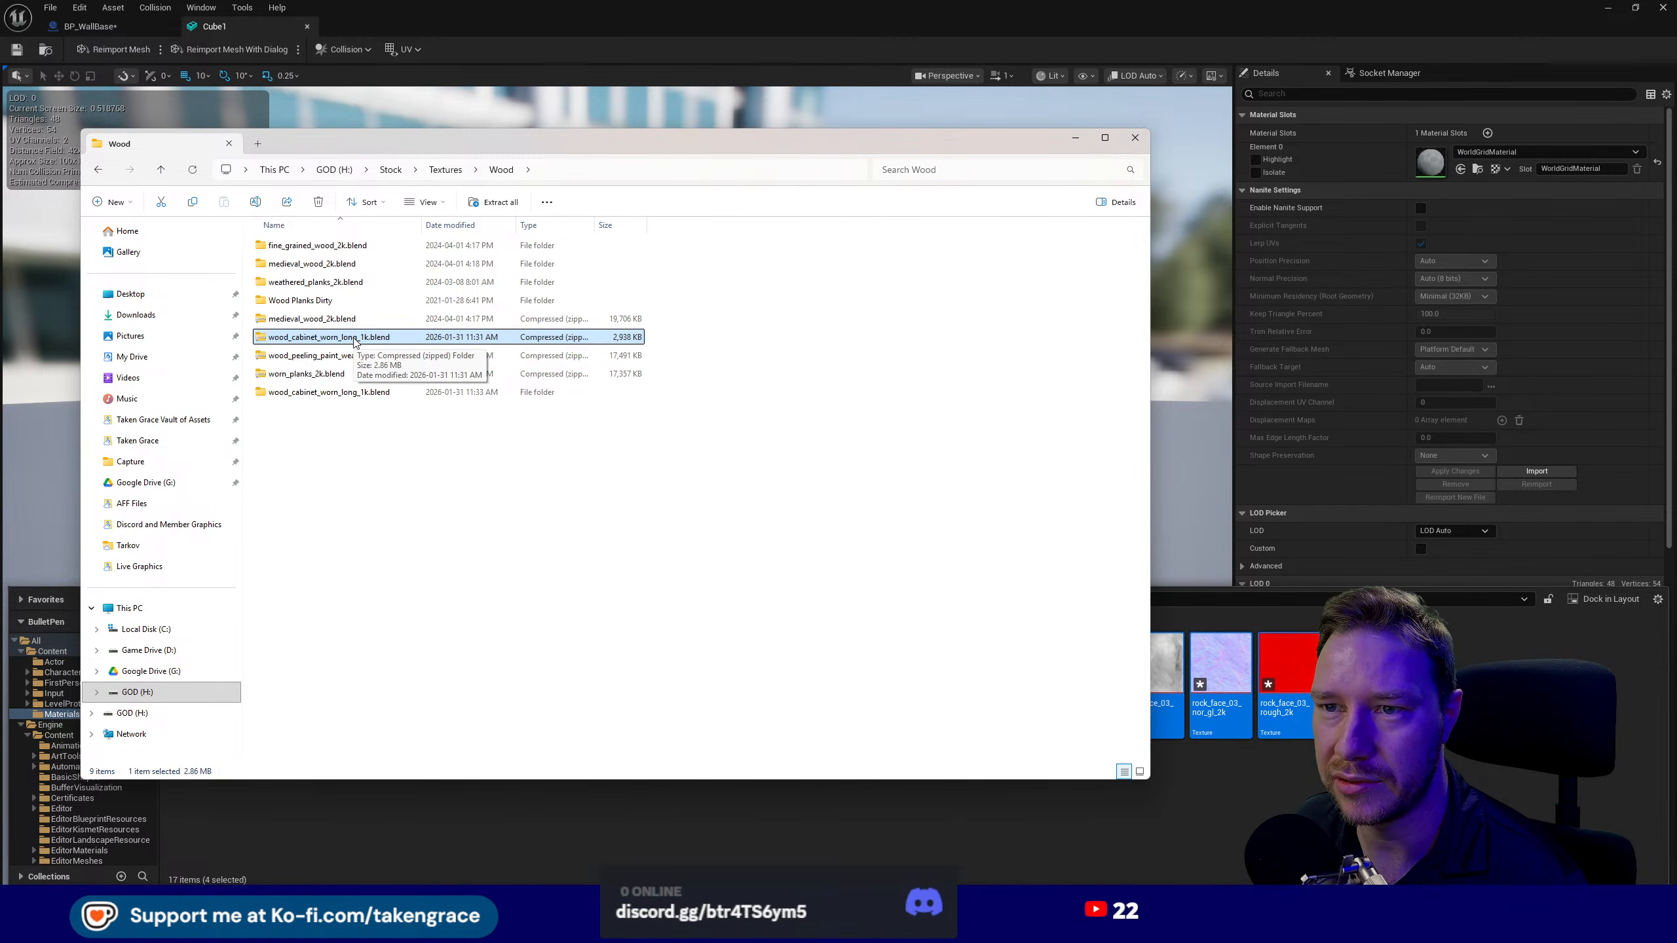
- Import the four maps from the extracted wood_cabinet_worn_long_1k.blend/textures folder into the project's Materials folder and minimise File Explorer
{"action": "left_click", "coordinate": [331, 395]}
{"action": "double_click", "coordinate": [331, 394]}
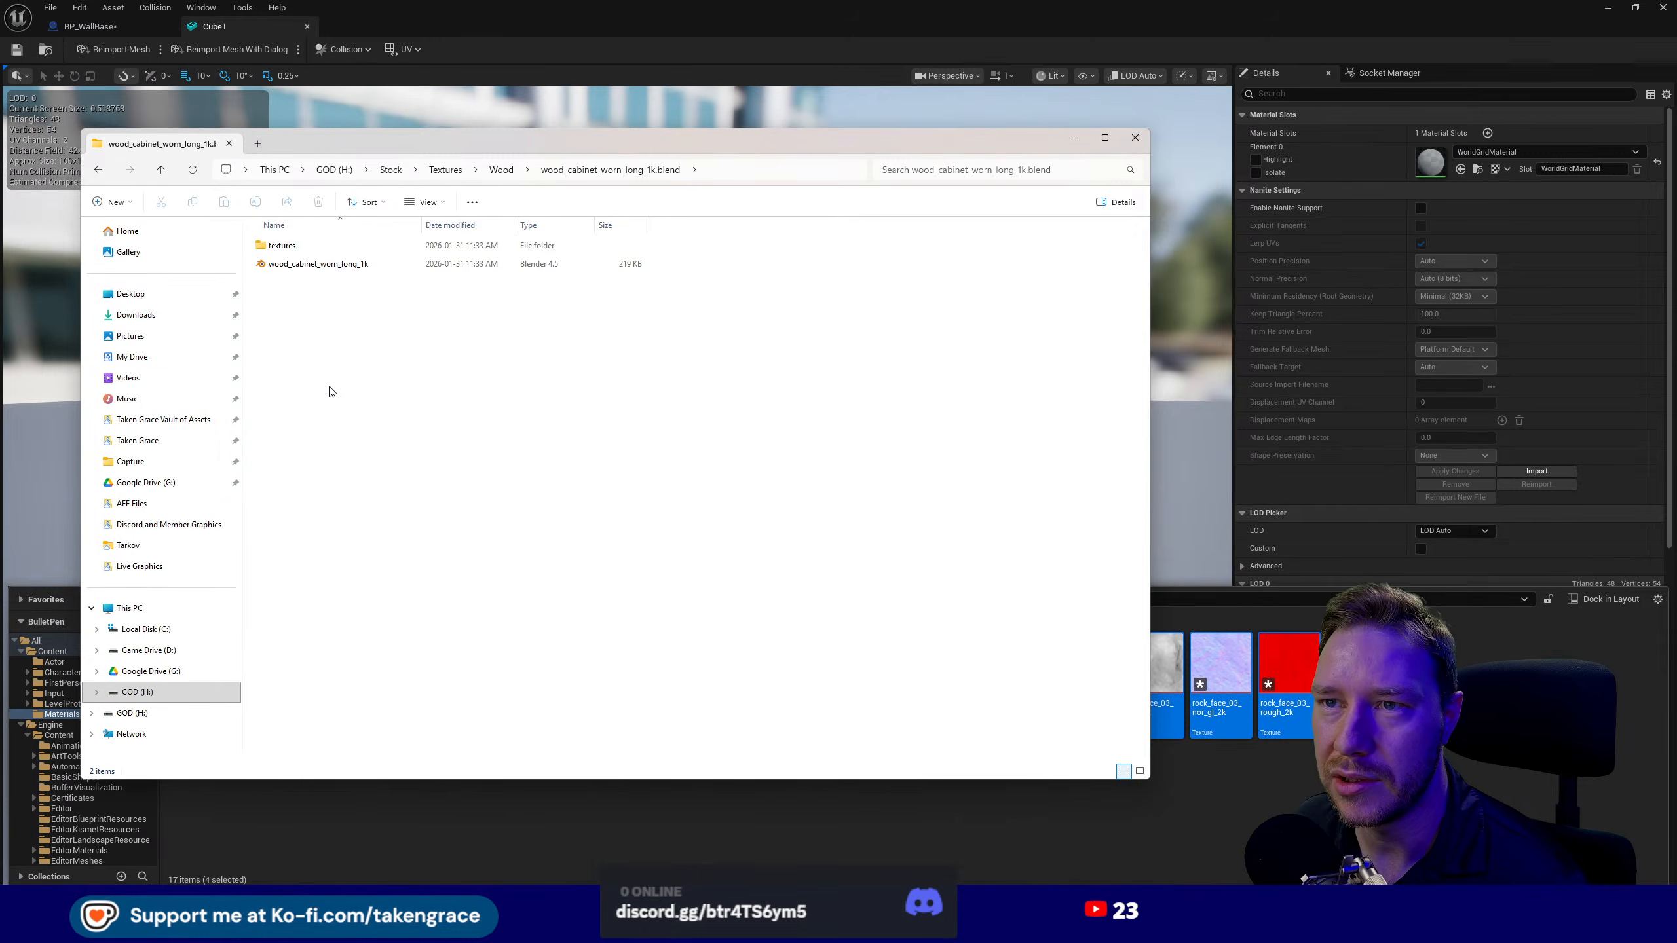
{"action": "double_click", "coordinate": [330, 248]}
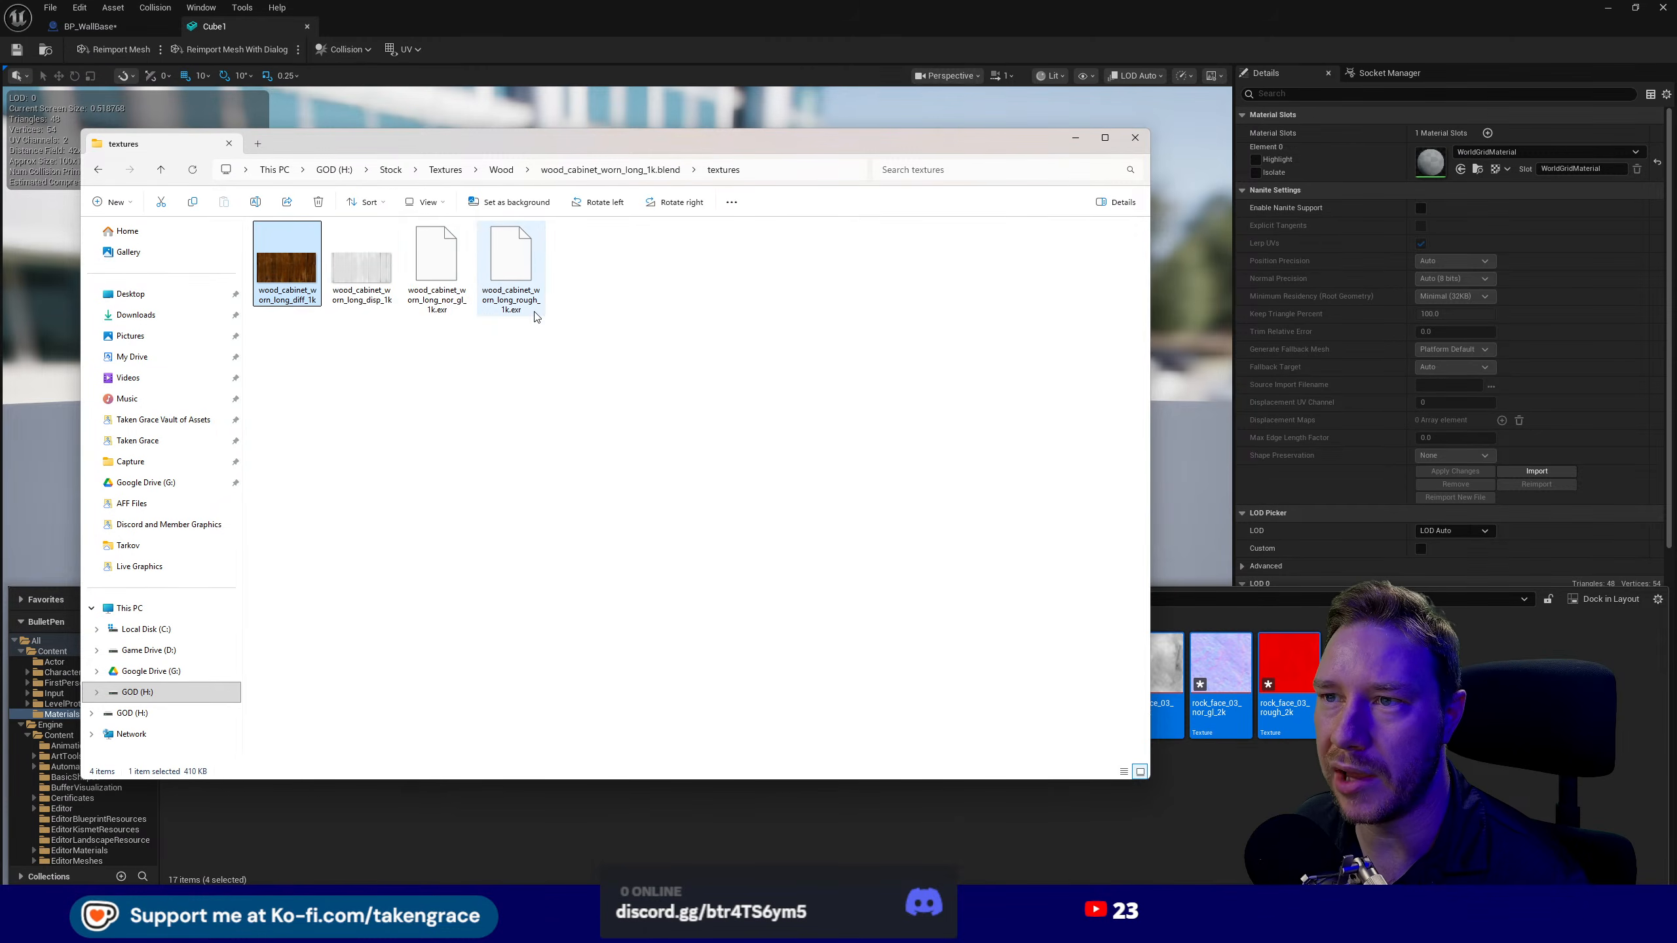
{"action": "left_click", "coordinate": [520, 272], "text": "shift"}
{"action": "left_click_drag", "start_coordinate": [289, 272], "coordinate": [318, 308]}
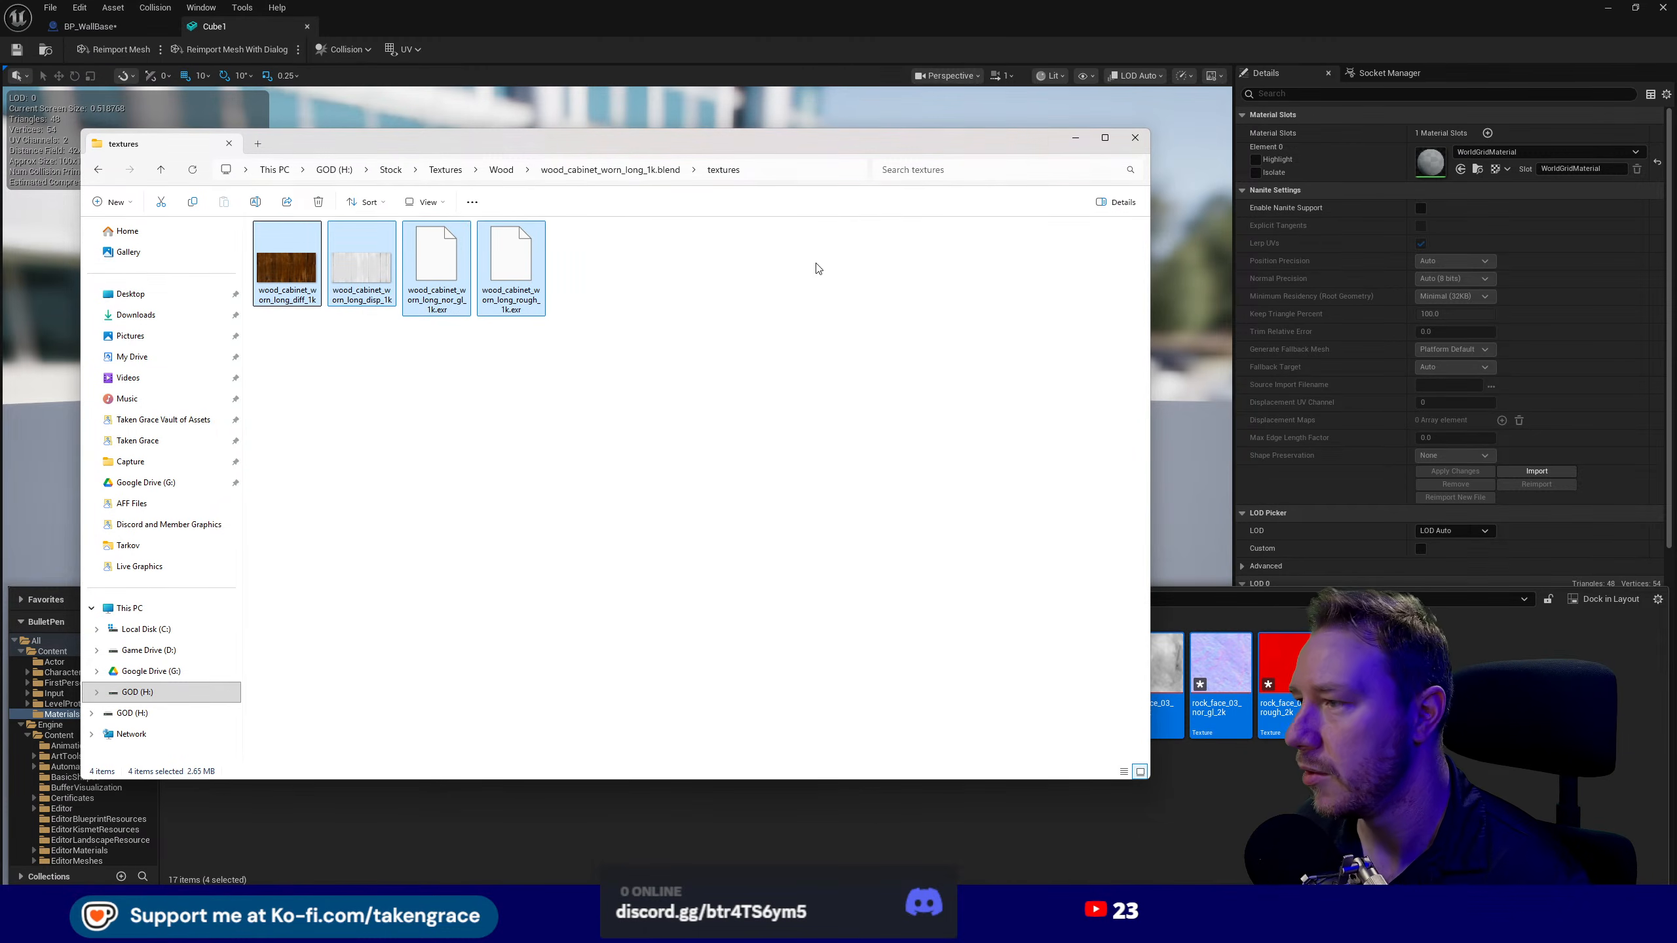
{"action": "left_click", "coordinate": [1083, 143]}
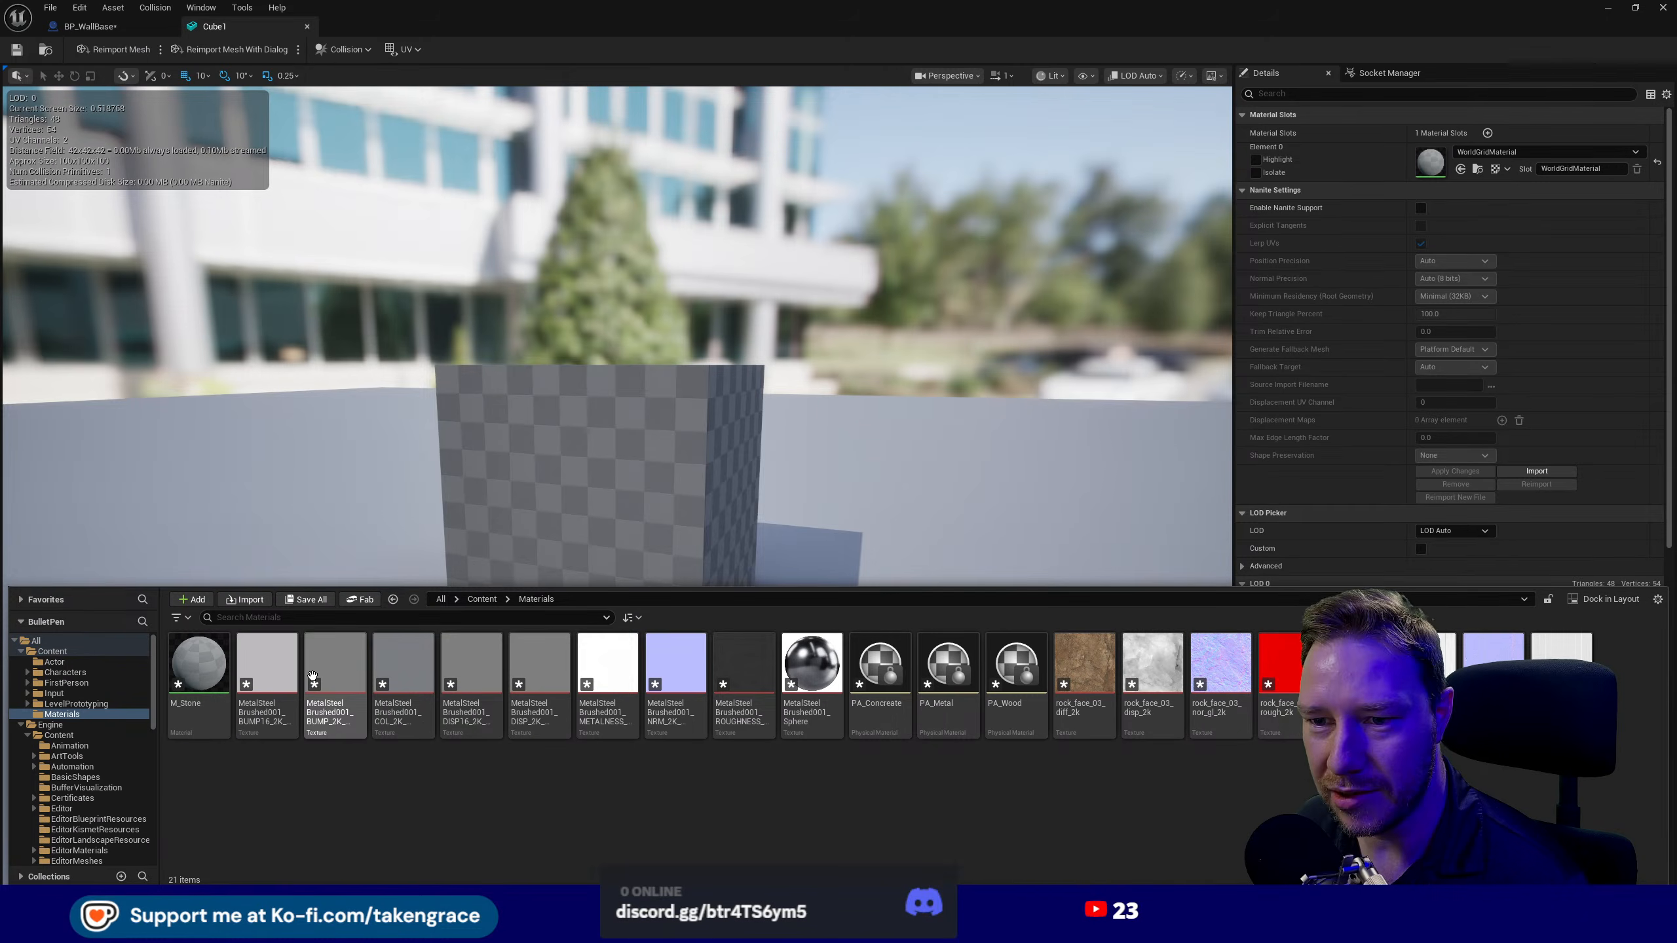
- Open the M_Stone material for editing, leaving free graph space beside its output node
{"action": "left_click", "coordinate": [204, 661]}
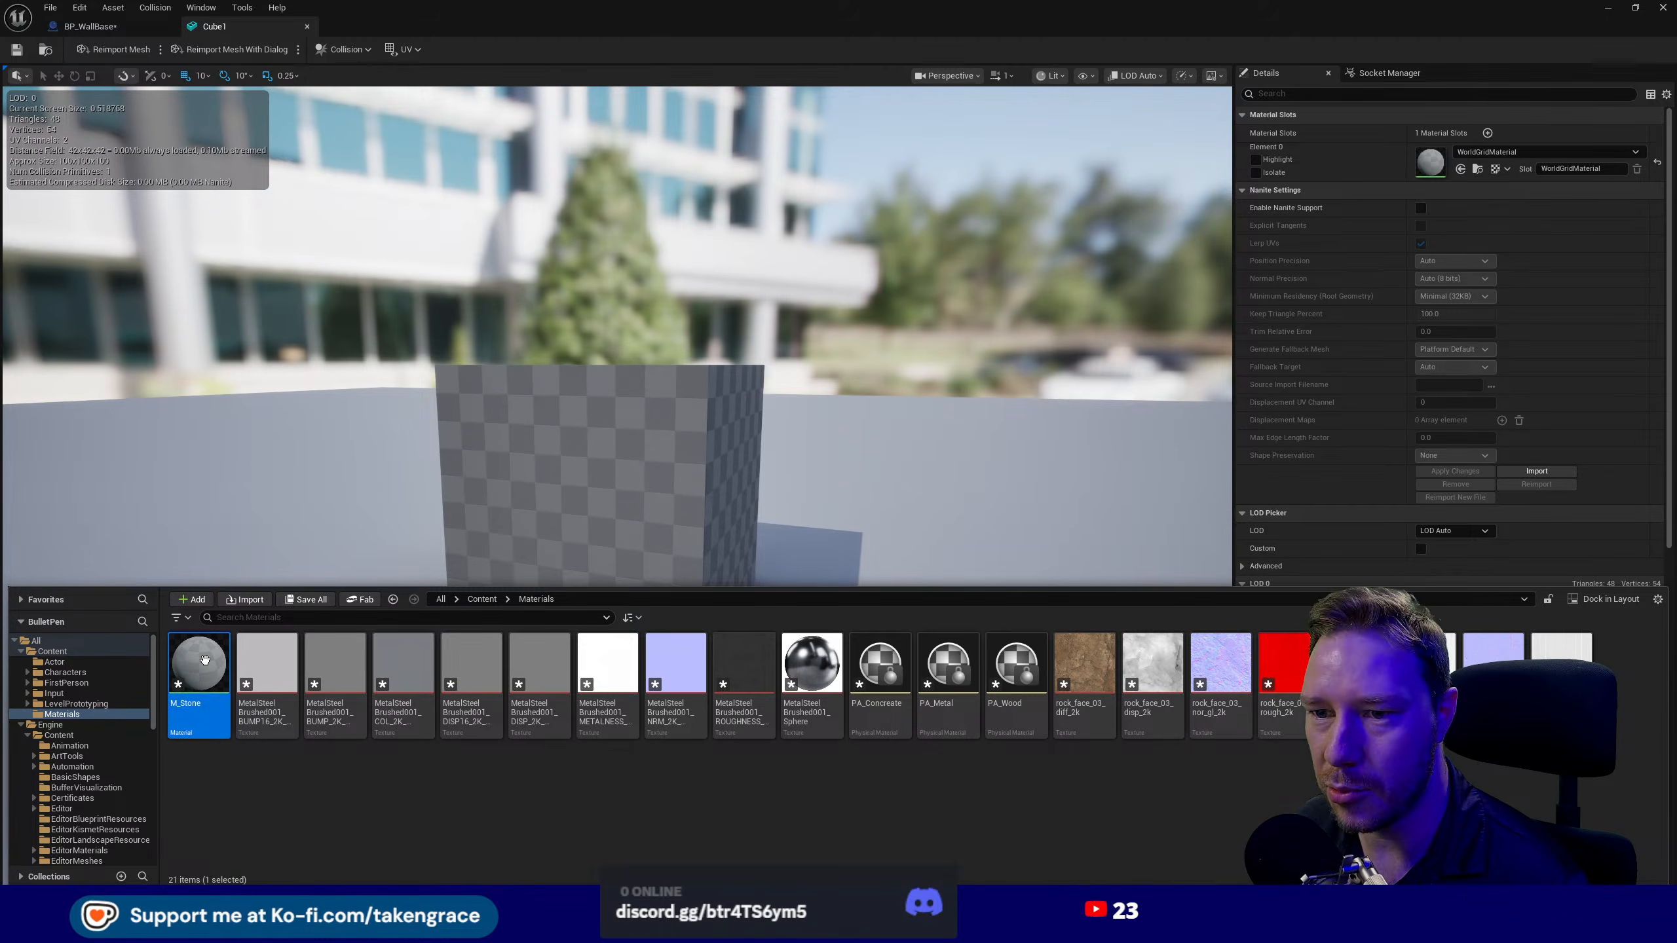
{"action": "double_click", "coordinate": [228, 639]}
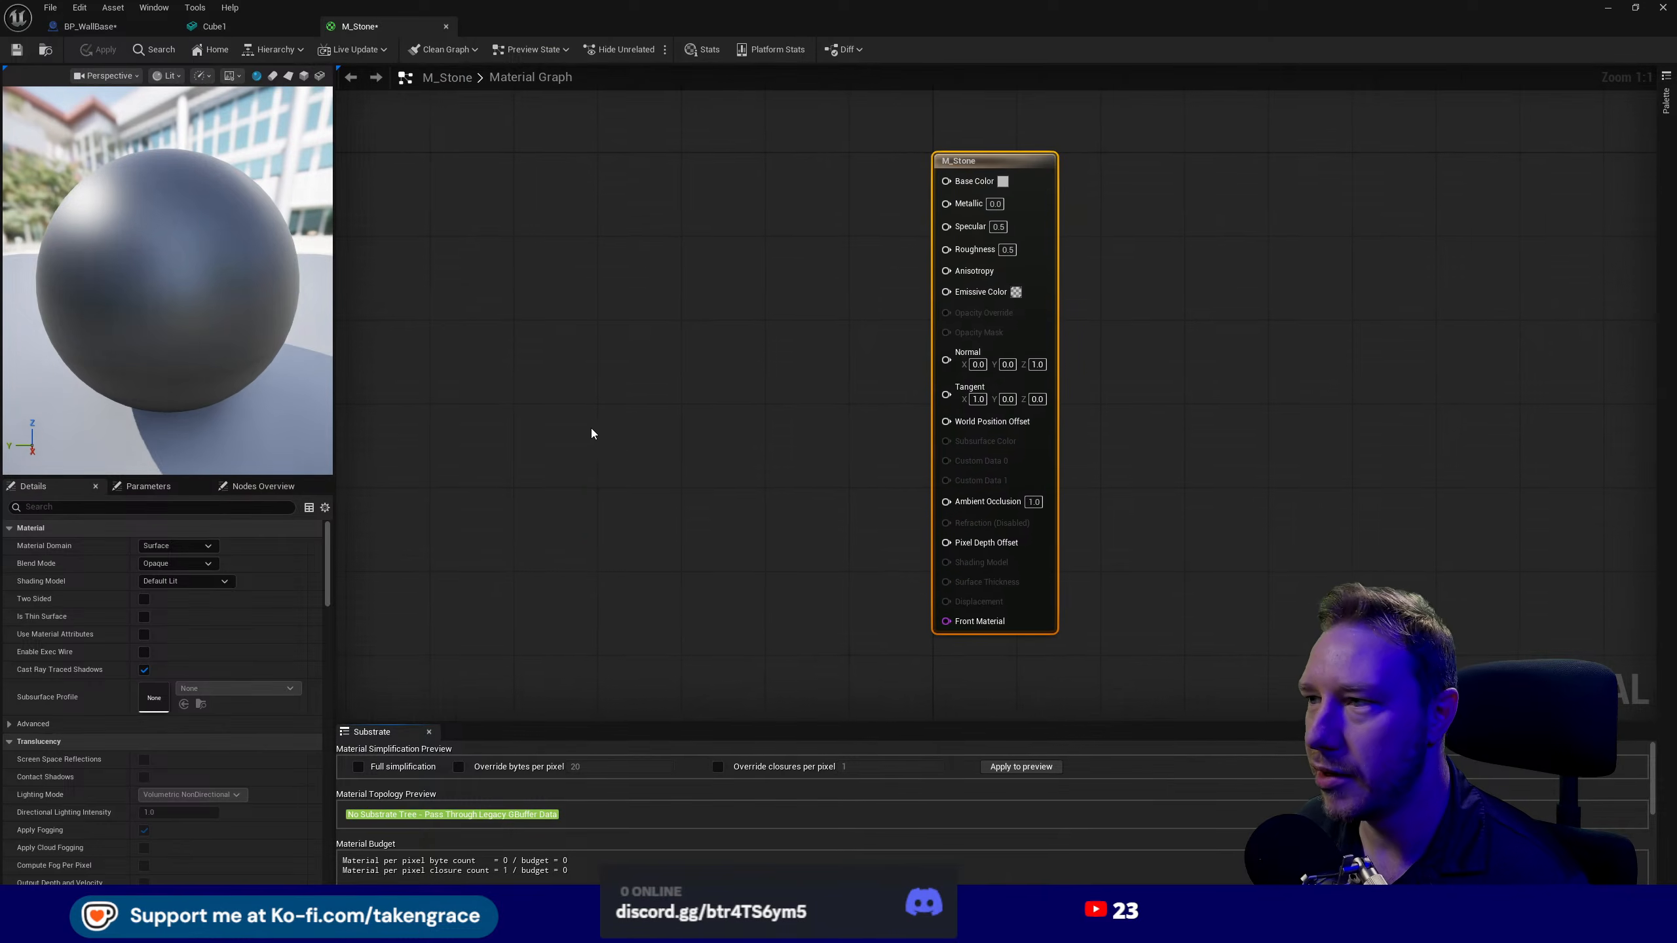
{"action": "scroll", "coordinate": [1037, 436], "scroll_direction": "down", "scroll_amount": 2}
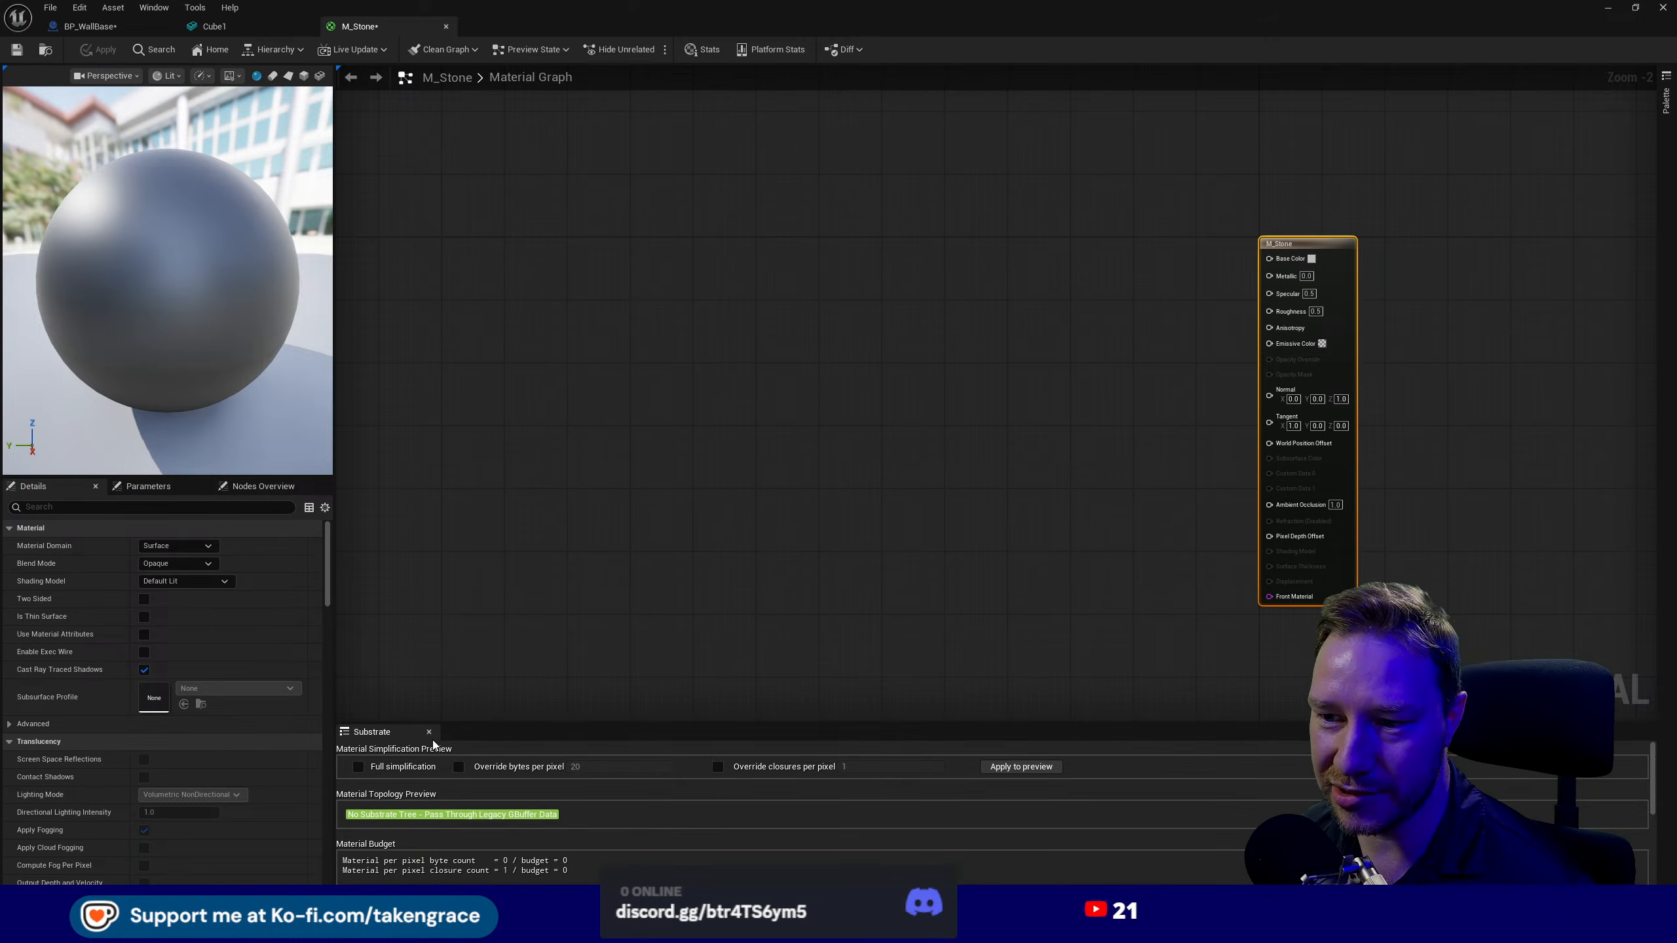
{"action": "right_click_drag", "start_coordinate": [767, 525], "coordinate": [794, 498]}
- Add the four rock_face_03 textures (diff, disp, nor_gl and rough) to the M_Stone graph as texture samples
{"action": "key", "text": "ctrl+space"}
{"action": "left_click", "coordinate": [764, 783]}
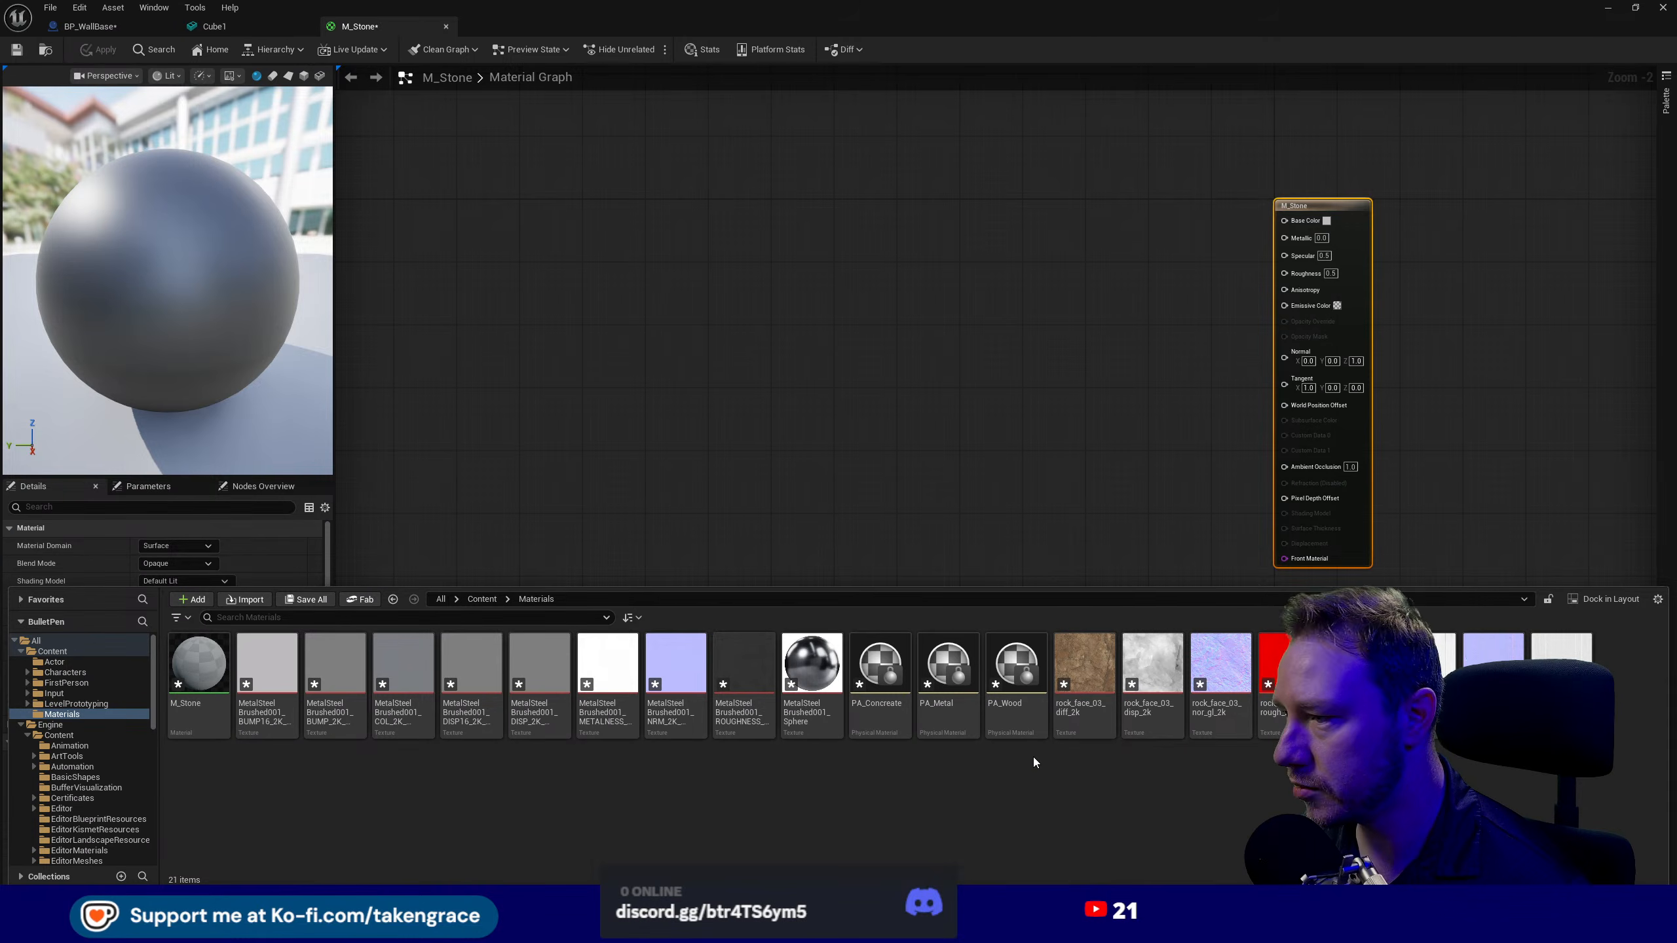
{"action": "left_click", "coordinate": [1083, 700]}
{"action": "left_click", "coordinate": [1268, 702], "text": "shift"}
{"action": "left_click_drag", "start_coordinate": [1269, 702], "coordinate": [985, 271]}
- Spread the four overlapping texture samples apart, with the diffuse sample uppermost and the roughness sample lowest
{"action": "left_click_drag", "start_coordinate": [1060, 365], "coordinate": [1028, 546]}
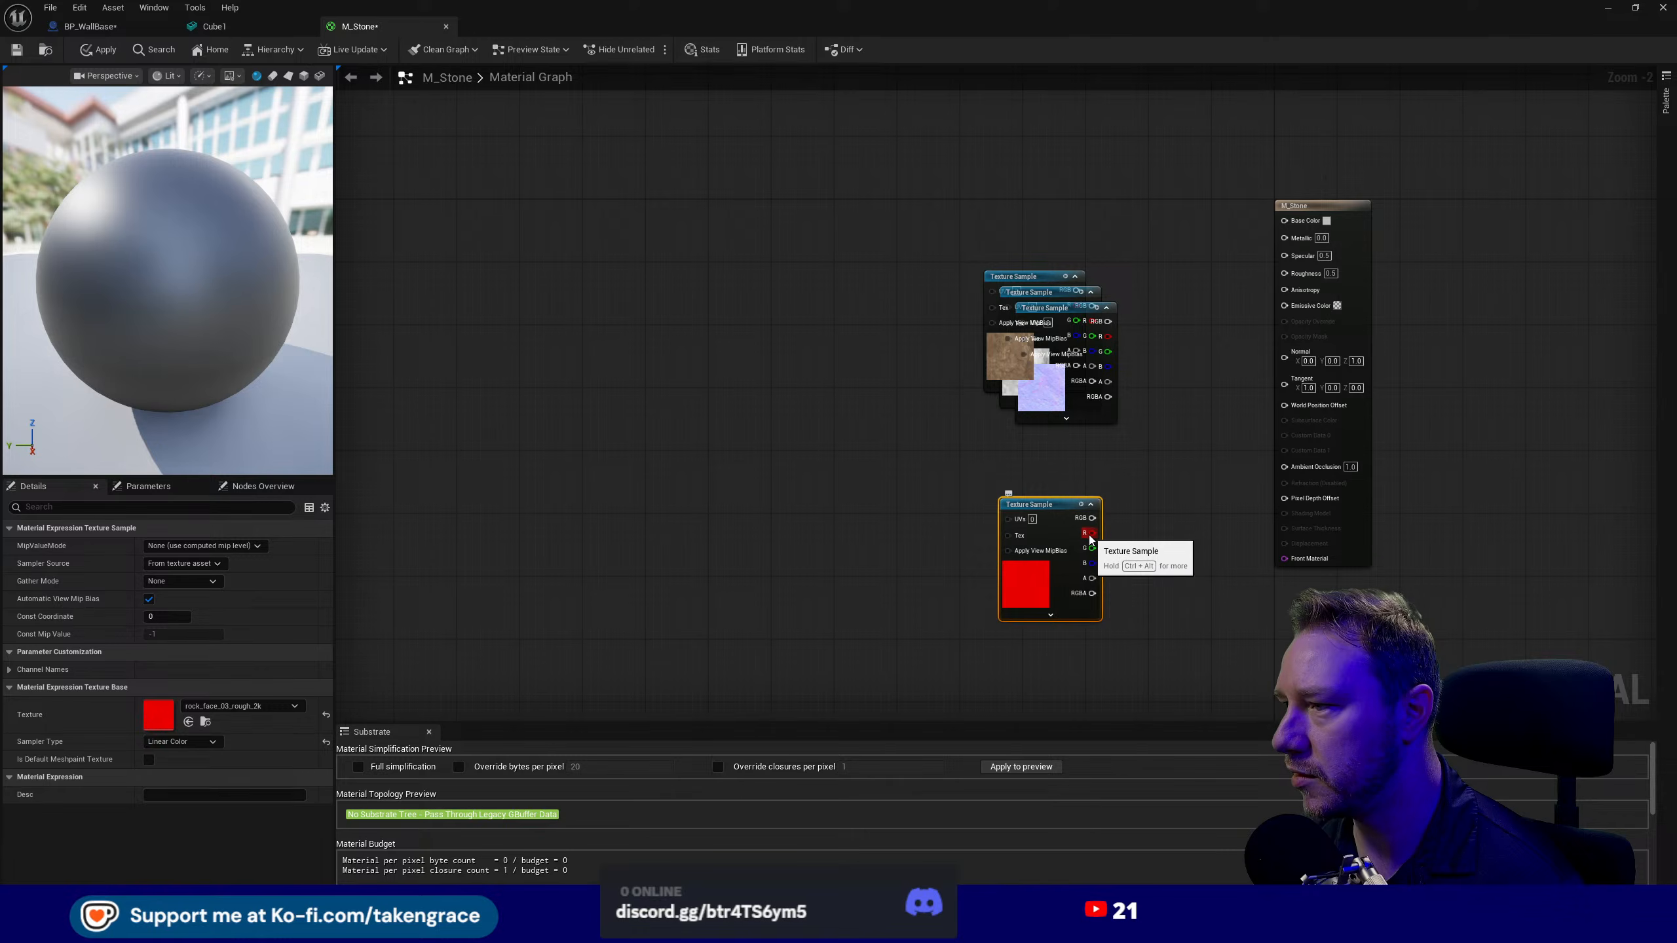
{"action": "left_click_drag", "start_coordinate": [1078, 308], "coordinate": [1140, 410]}
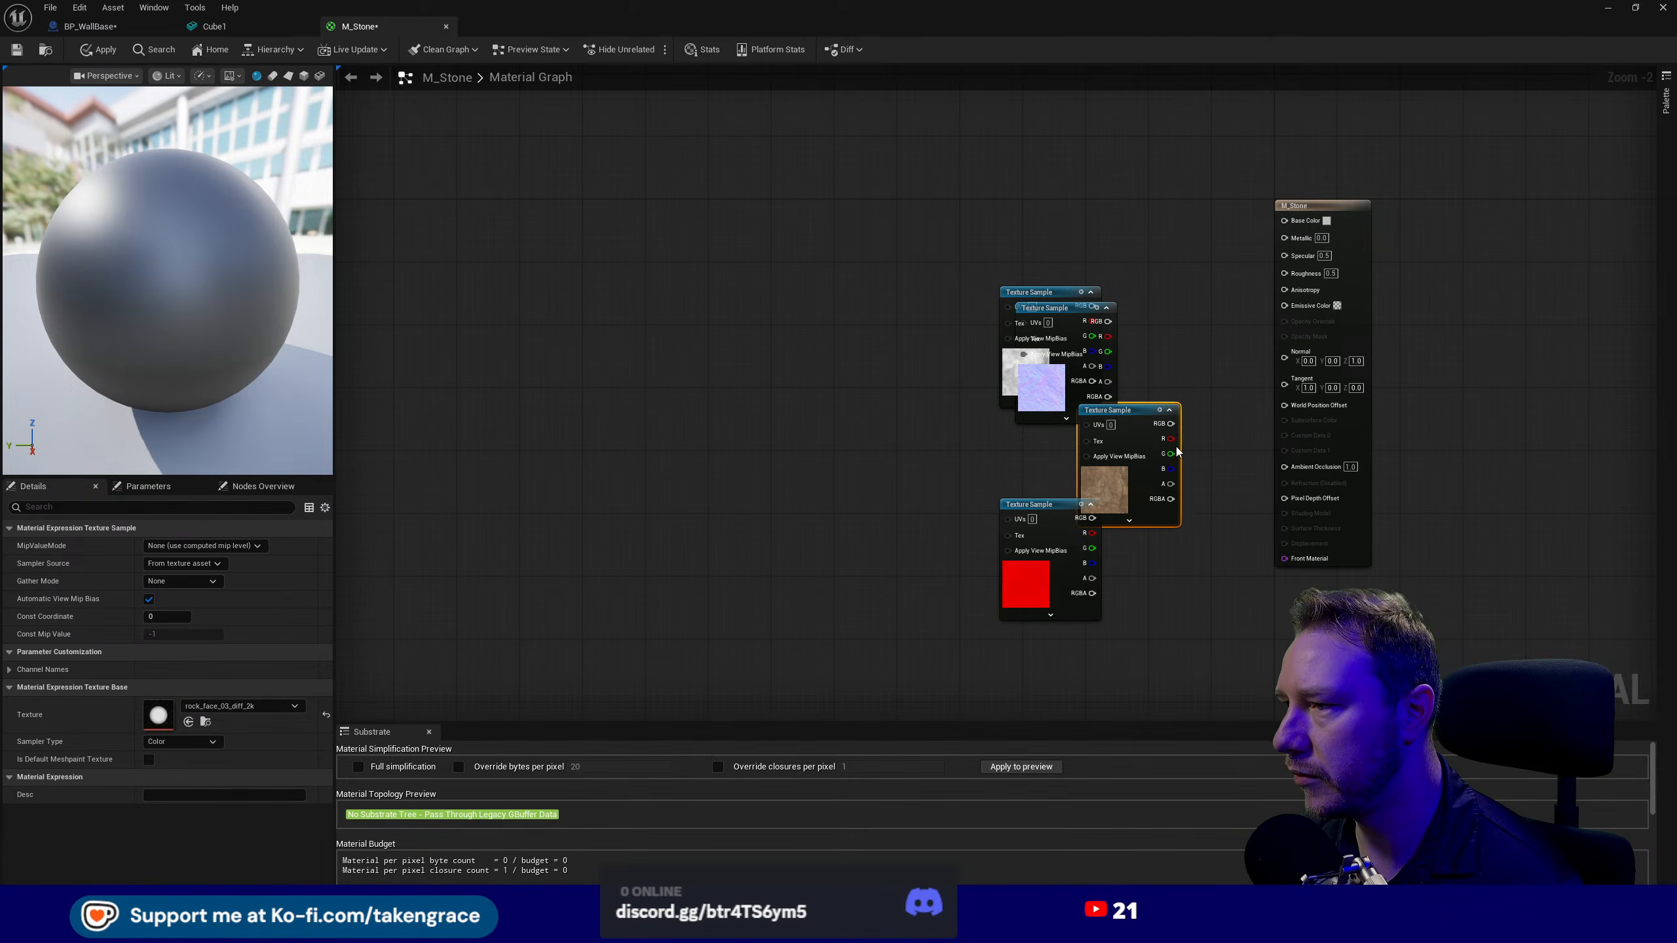
{"action": "left_click_drag", "start_coordinate": [1050, 508], "coordinate": [1049, 612]}
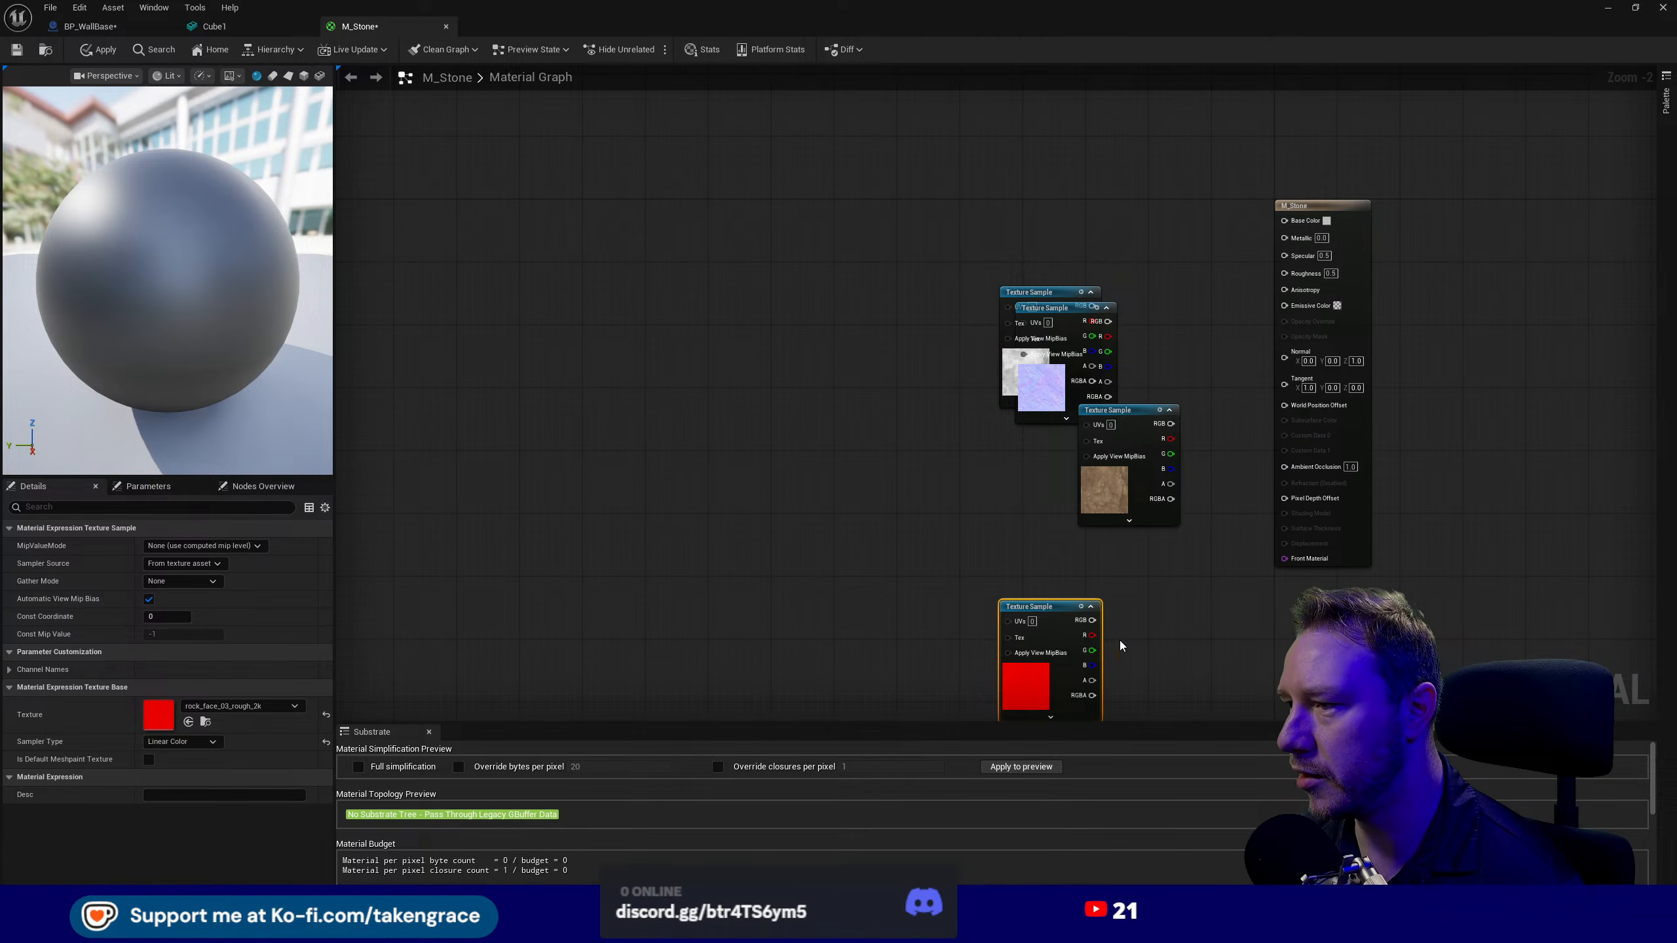
{"action": "left_click_drag", "start_coordinate": [1134, 409], "coordinate": [1048, 474]}
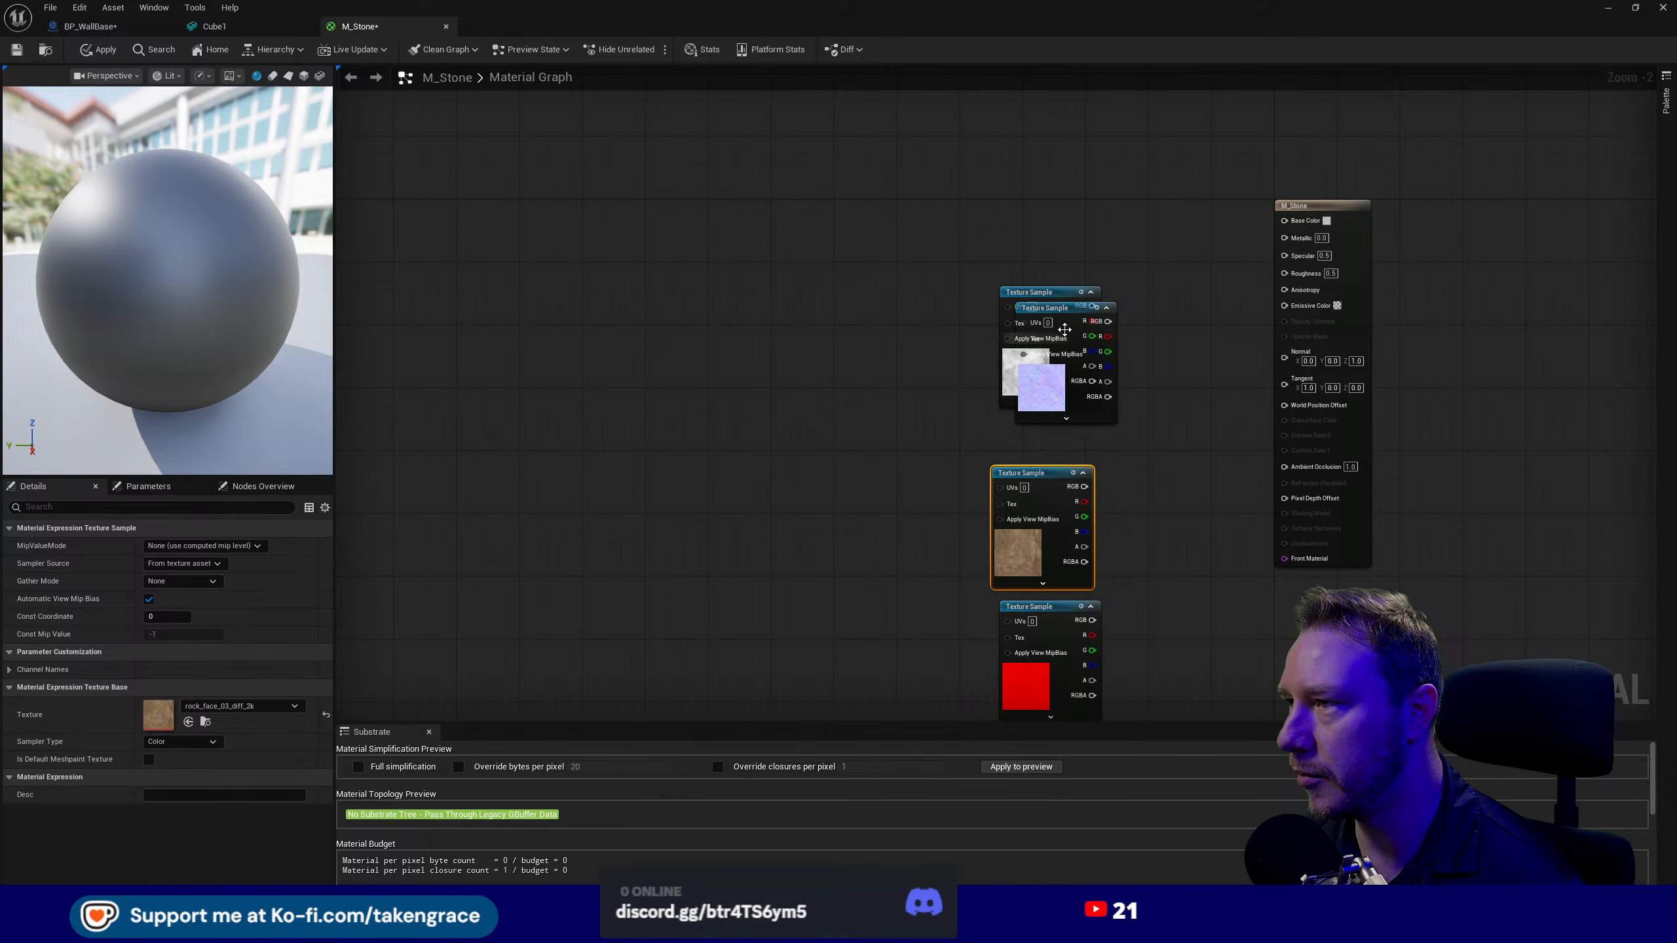
{"action": "left_click_drag", "start_coordinate": [1057, 307], "coordinate": [1144, 378]}
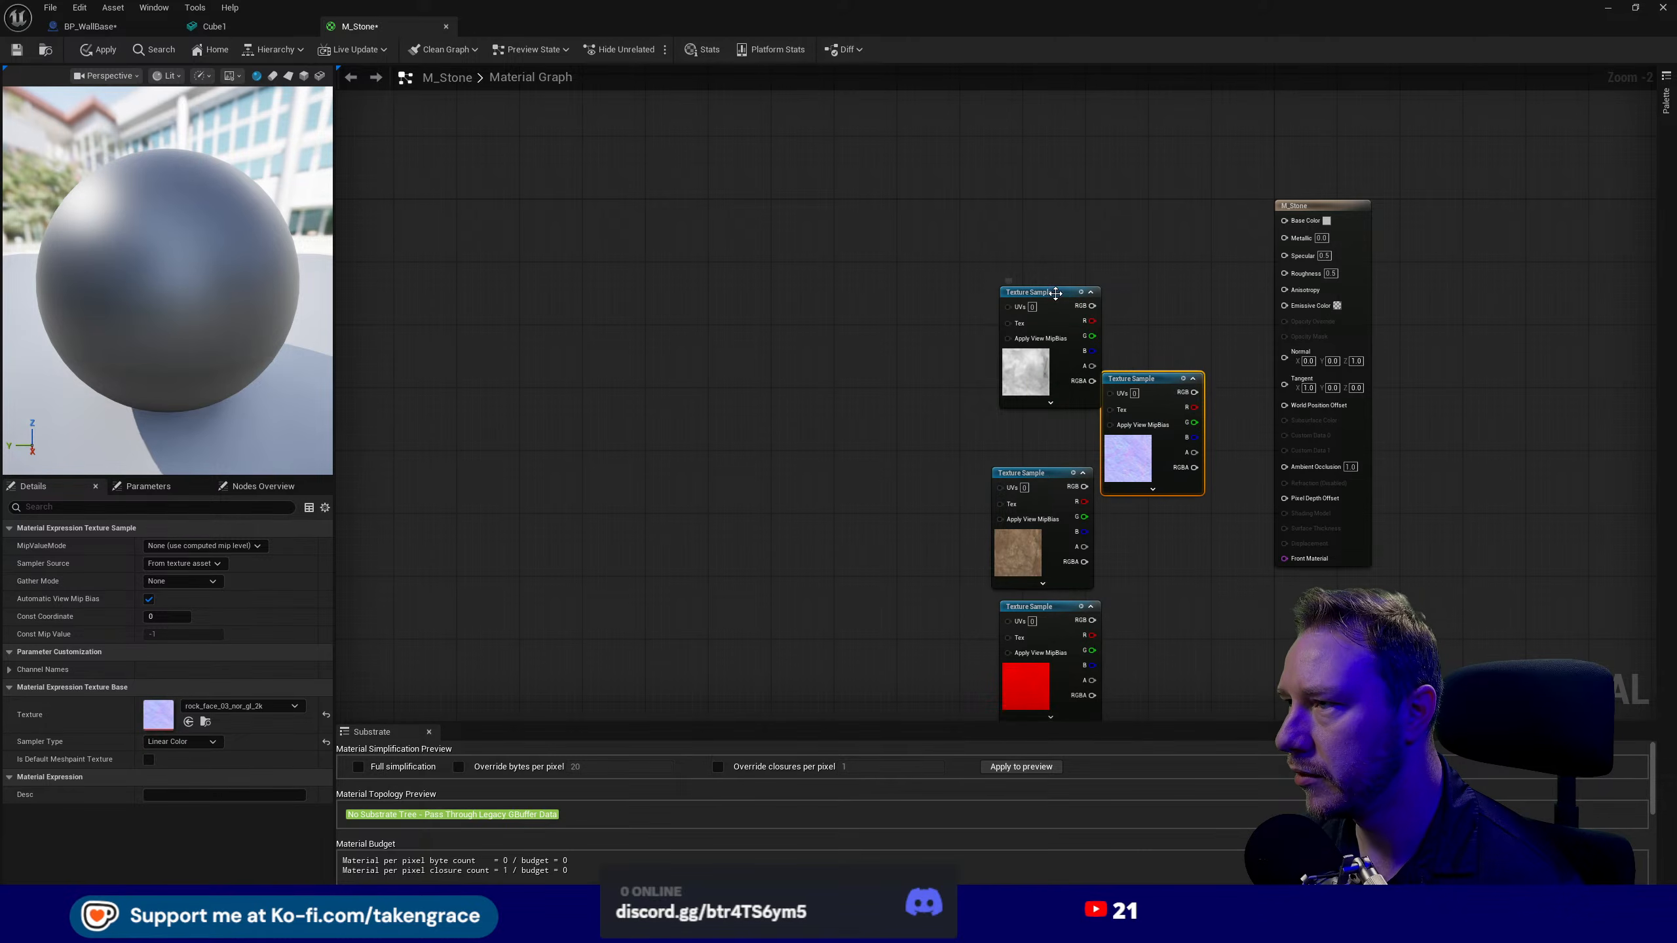
{"action": "left_click_drag", "start_coordinate": [1058, 293], "coordinate": [813, 340]}
{"action": "left_click_drag", "start_coordinate": [1035, 476], "coordinate": [1023, 189]}
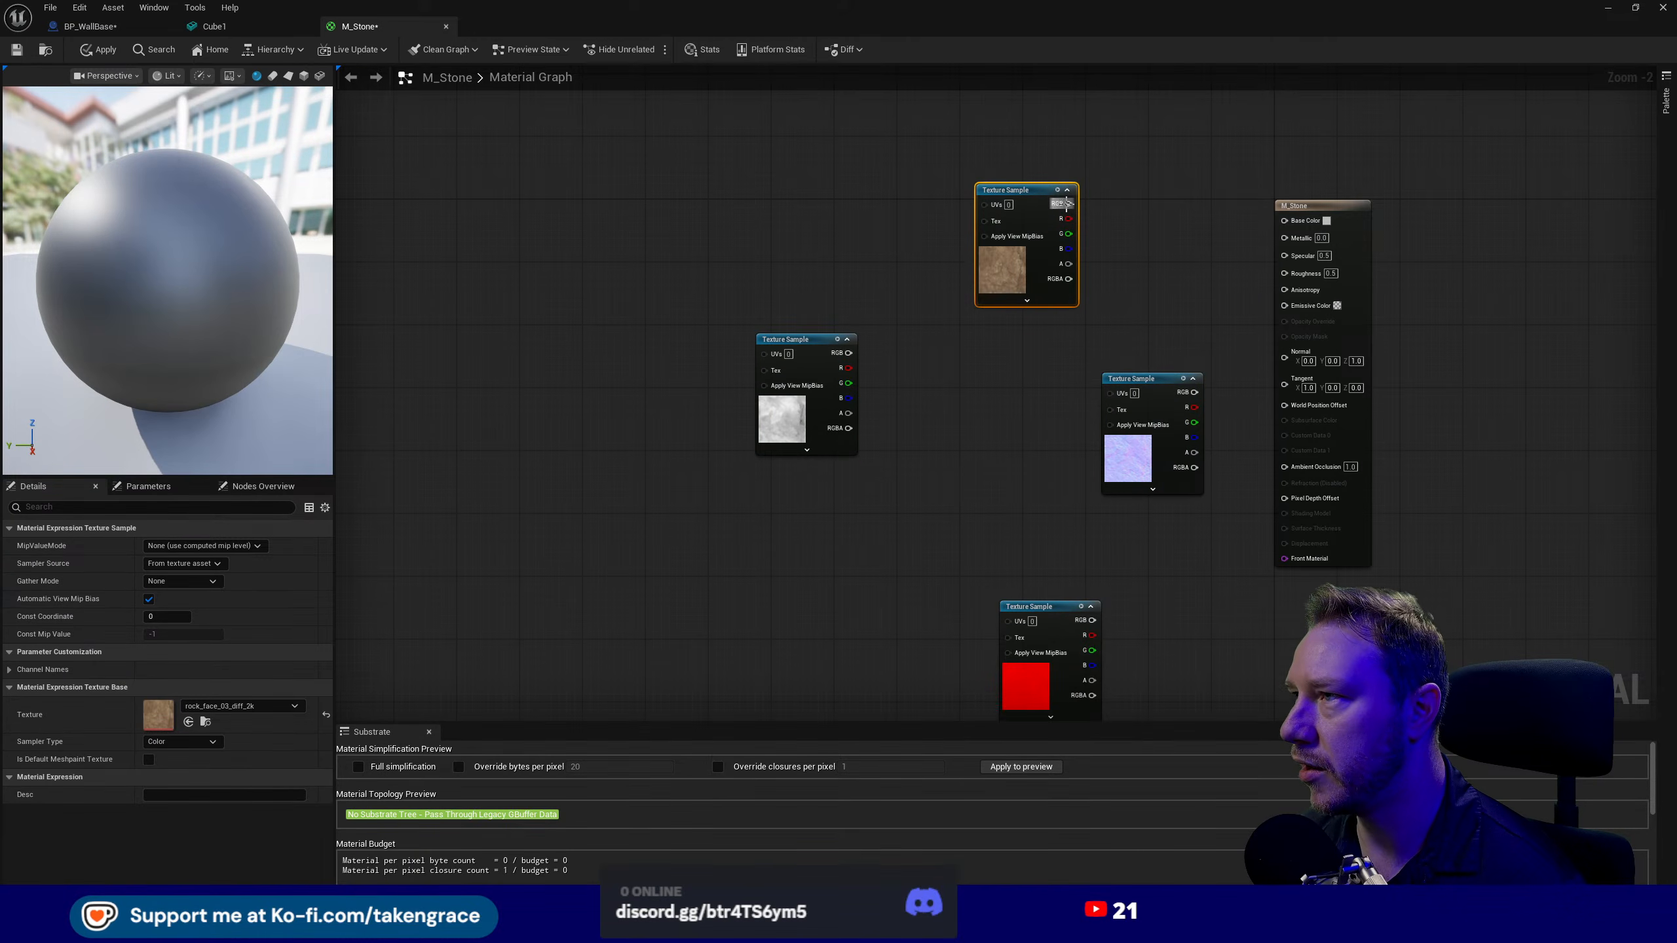
- Connect the diffuse sample's RGBA output to Base Color and line up the displacement and normal samples below it
{"action": "left_click_drag", "start_coordinate": [1285, 239], "coordinate": [1285, 220]}
{"action": "left_click_drag", "start_coordinate": [792, 339], "coordinate": [918, 355]}
{"action": "left_click_drag", "start_coordinate": [1174, 385], "coordinate": [1057, 453]}
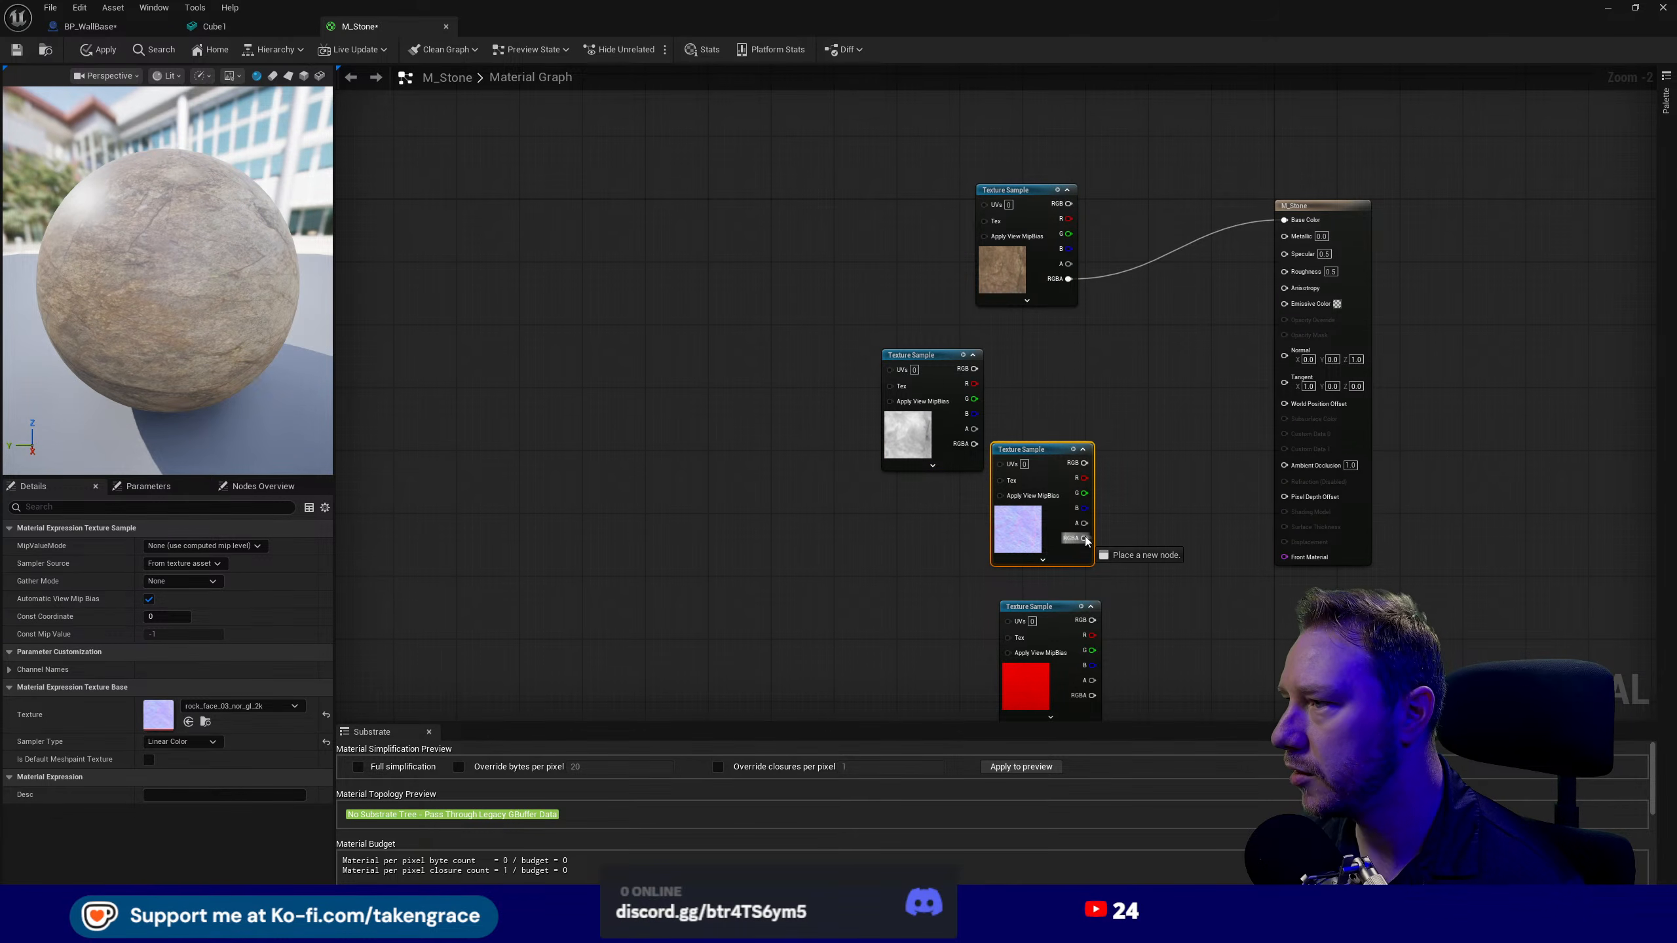
- Connect the normal texture sample's RGBA output to the material's Normal input and nudge that sample slightly downward
{"action": "left_click_drag", "start_coordinate": [1086, 540], "coordinate": [1284, 351]}
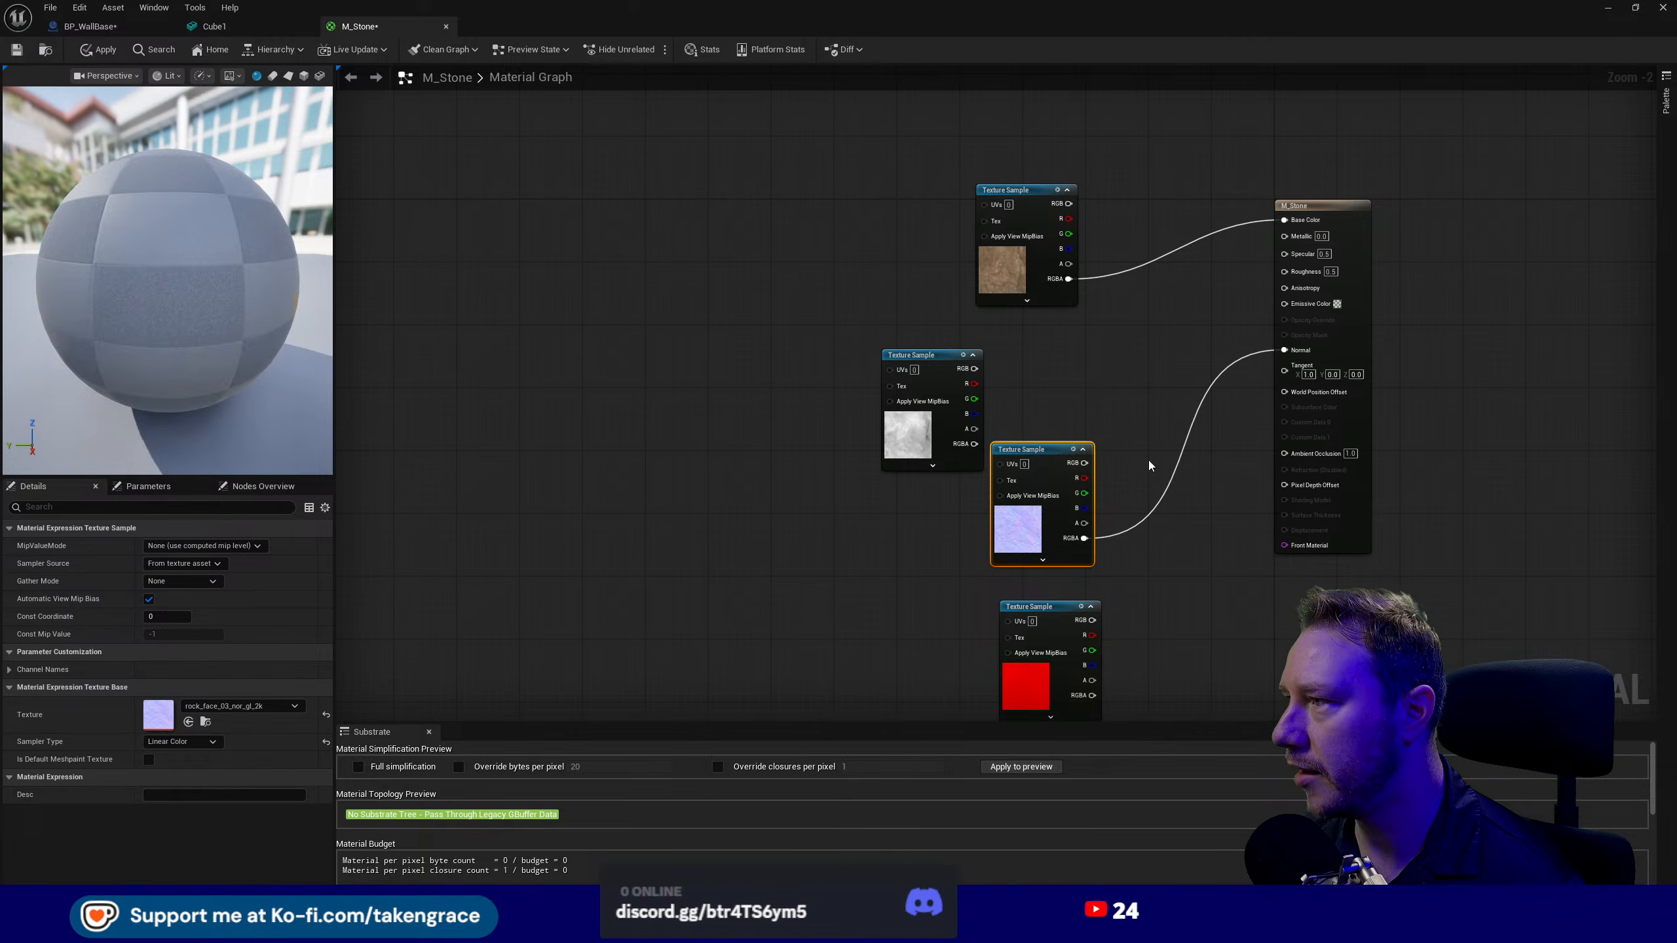
{"action": "key", "text": "Down"}
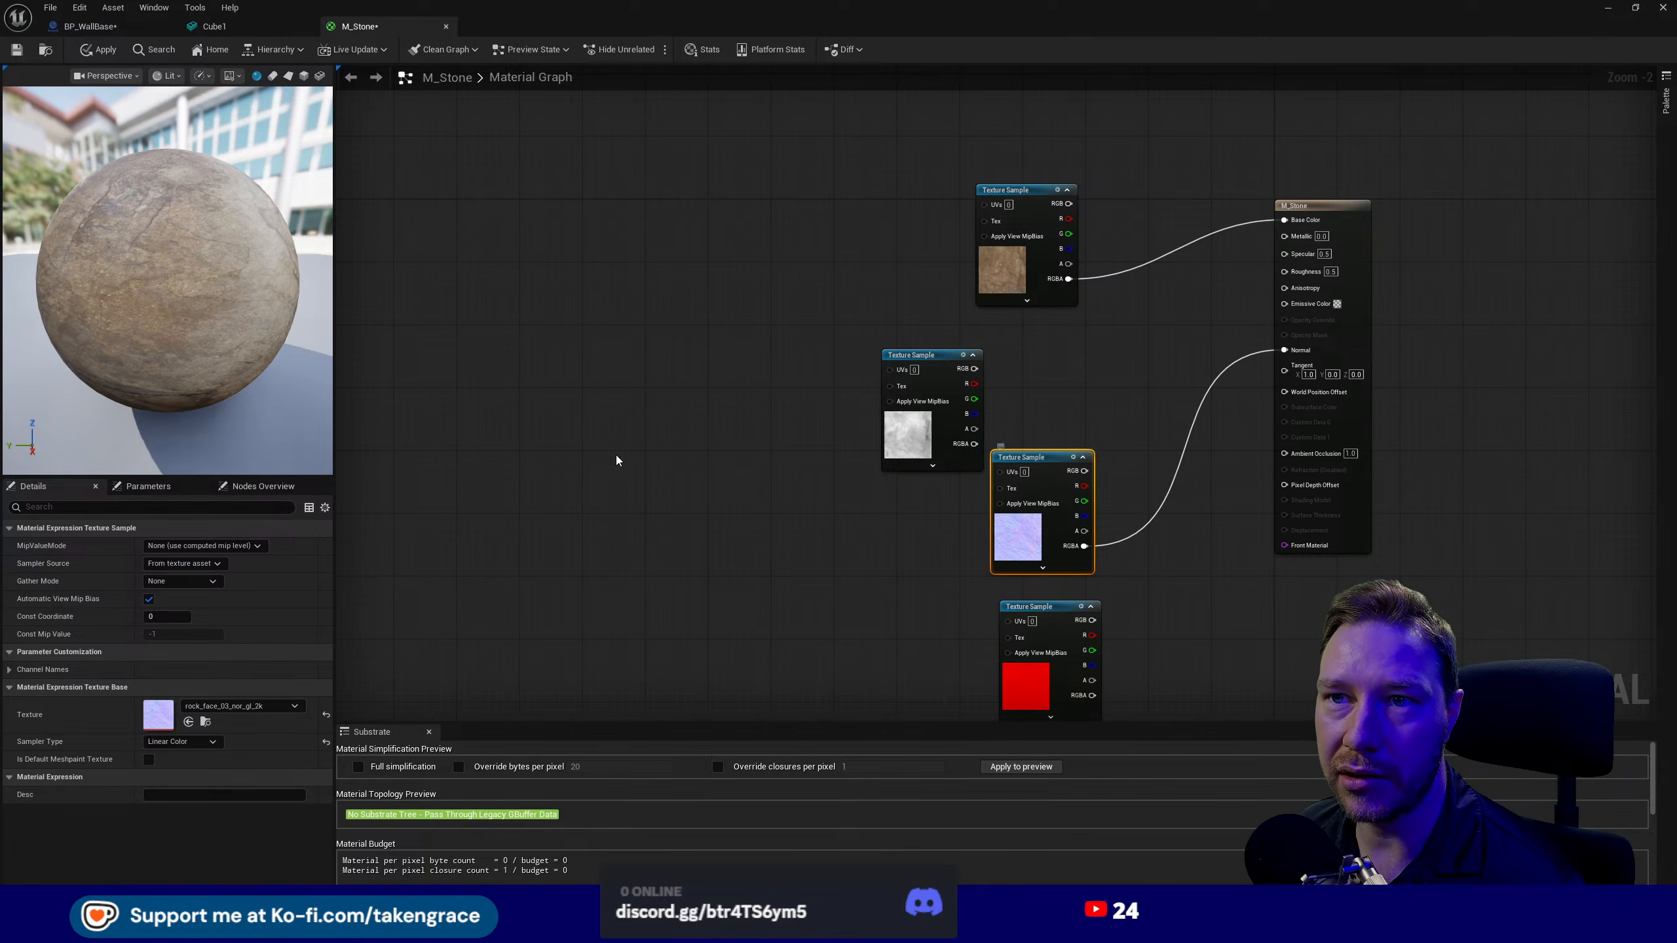
{"action": "mouse_move", "coordinate": [208, 317]}
{"action": "left_mouse_down"}
{"action": "mouse_move", "coordinate": [125, 333]}
{"action": "mouse_move", "coordinate": [155, 390]}
{"action": "mouse_move", "coordinate": [204, 317]}
{"action": "left_mouse_up"}
- Place the displacement sample between the diffuse and normal samples and connect its RGBA output to Roughness
{"action": "left_click_drag", "start_coordinate": [940, 375], "coordinate": [1052, 344]}
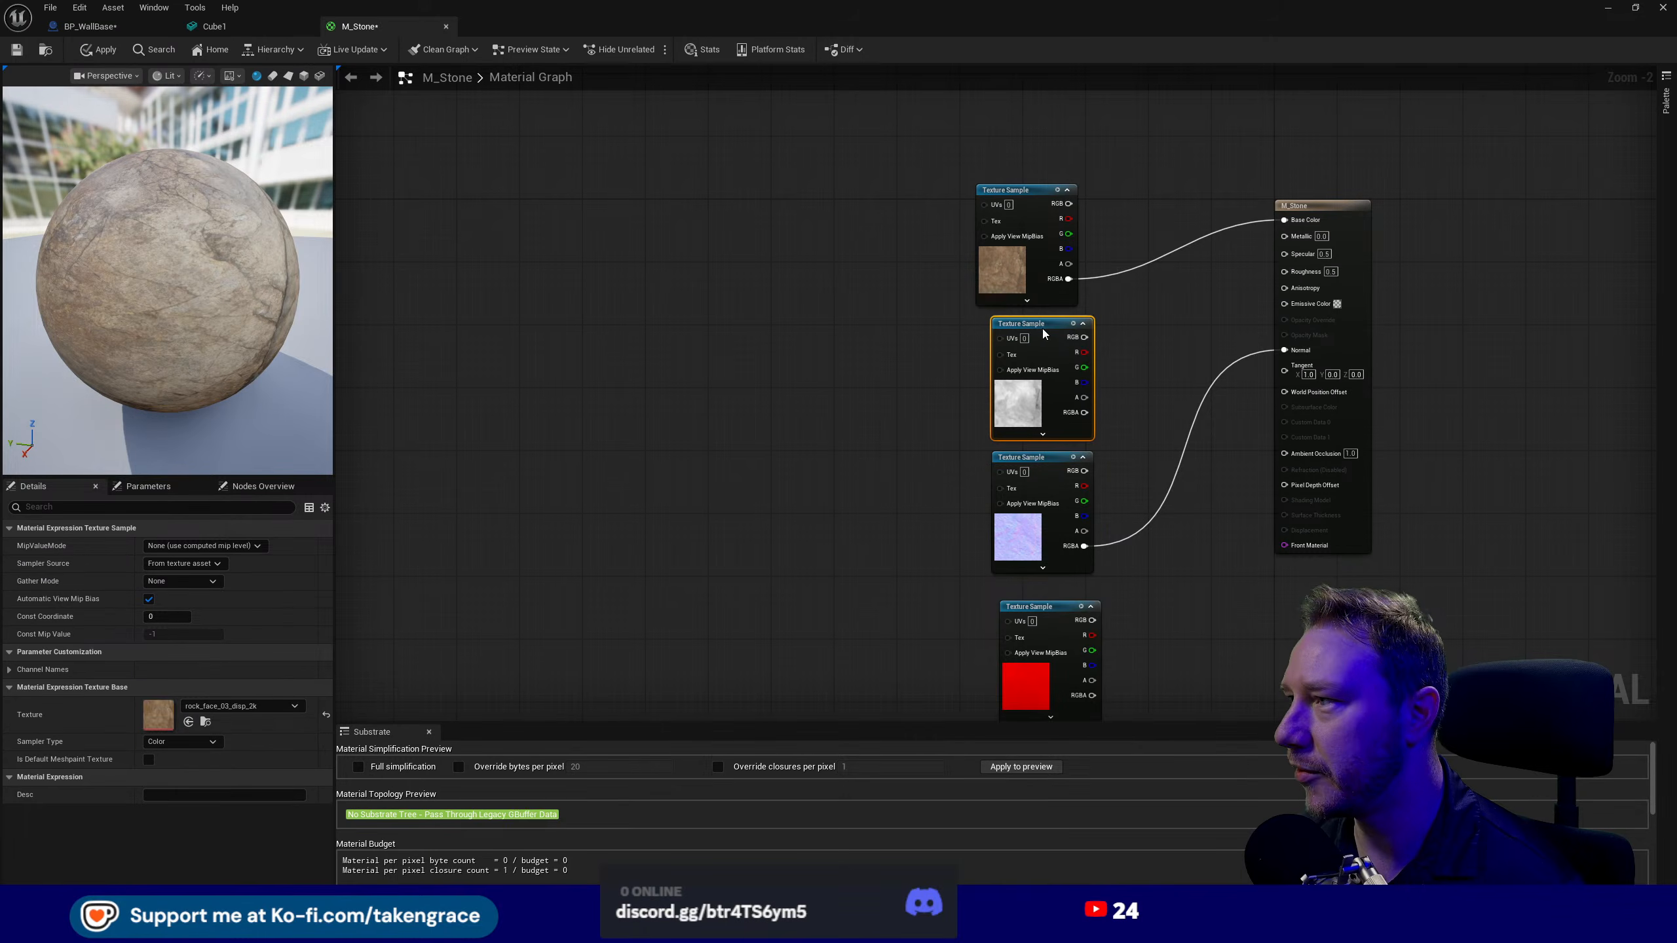
{"action": "left_click_drag", "start_coordinate": [1084, 412], "coordinate": [1295, 278]}
{"action": "left_click_drag", "start_coordinate": [236, 341], "coordinate": [172, 380]}
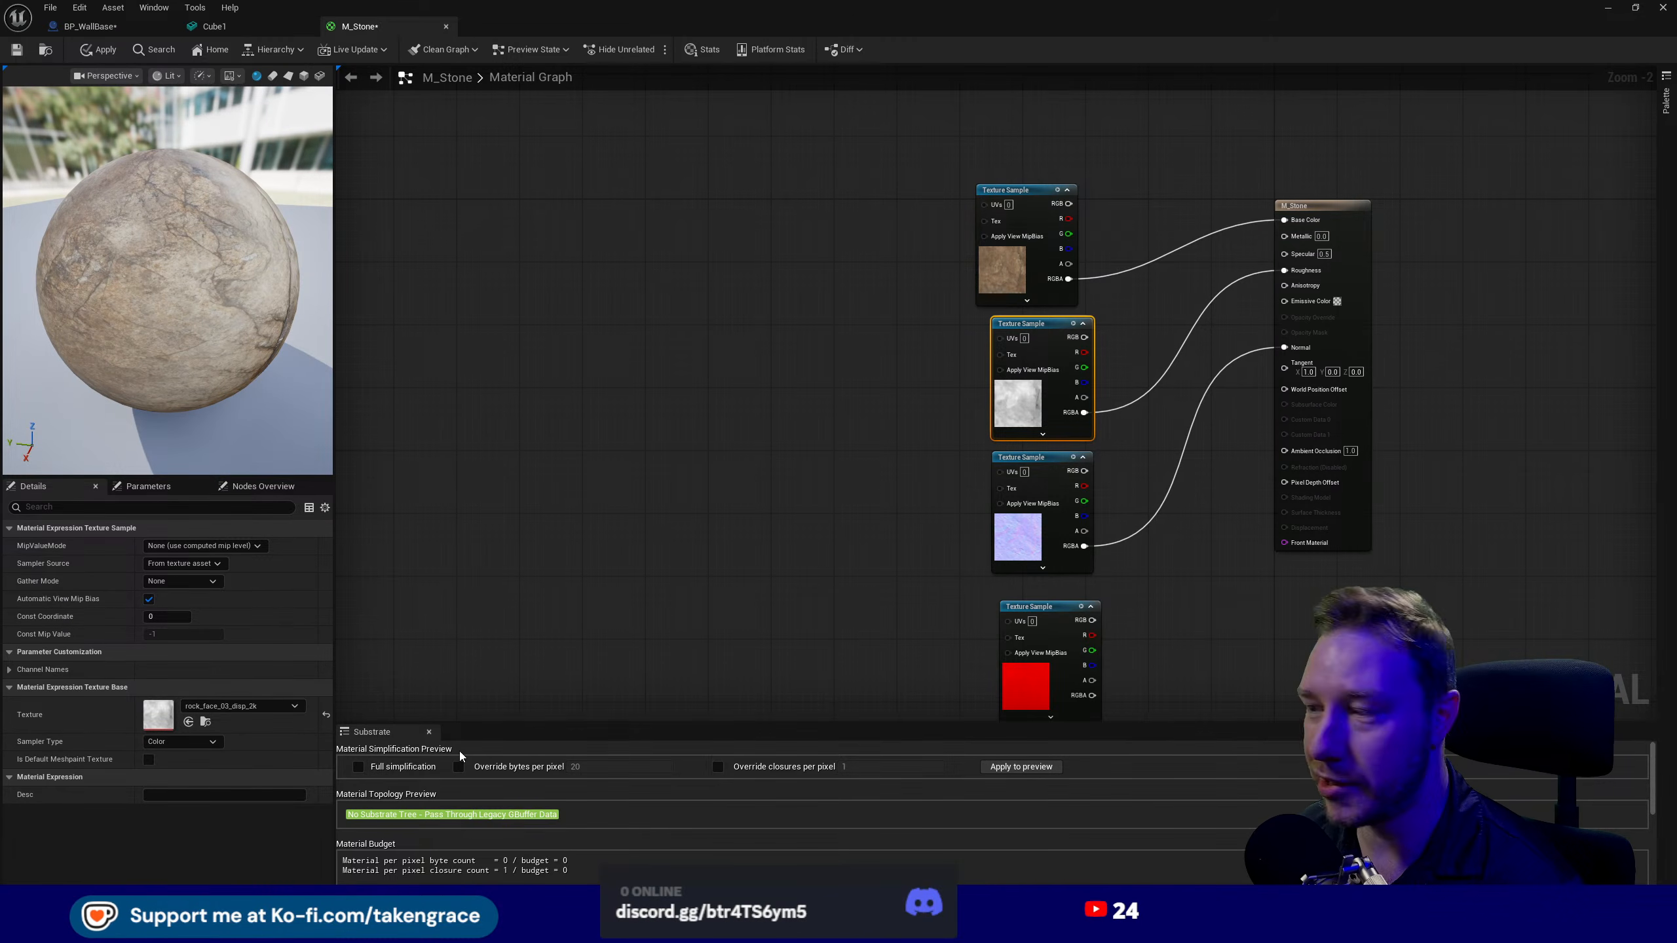
- Align the rock_face_03 roughness texture sample directly beneath the normal sample
{"action": "right_click_drag", "start_coordinate": [877, 646], "coordinate": [710, 543]}
{"action": "left_click", "coordinate": [908, 532]}
{"action": "left_click_drag", "start_coordinate": [908, 532], "coordinate": [908, 524]}
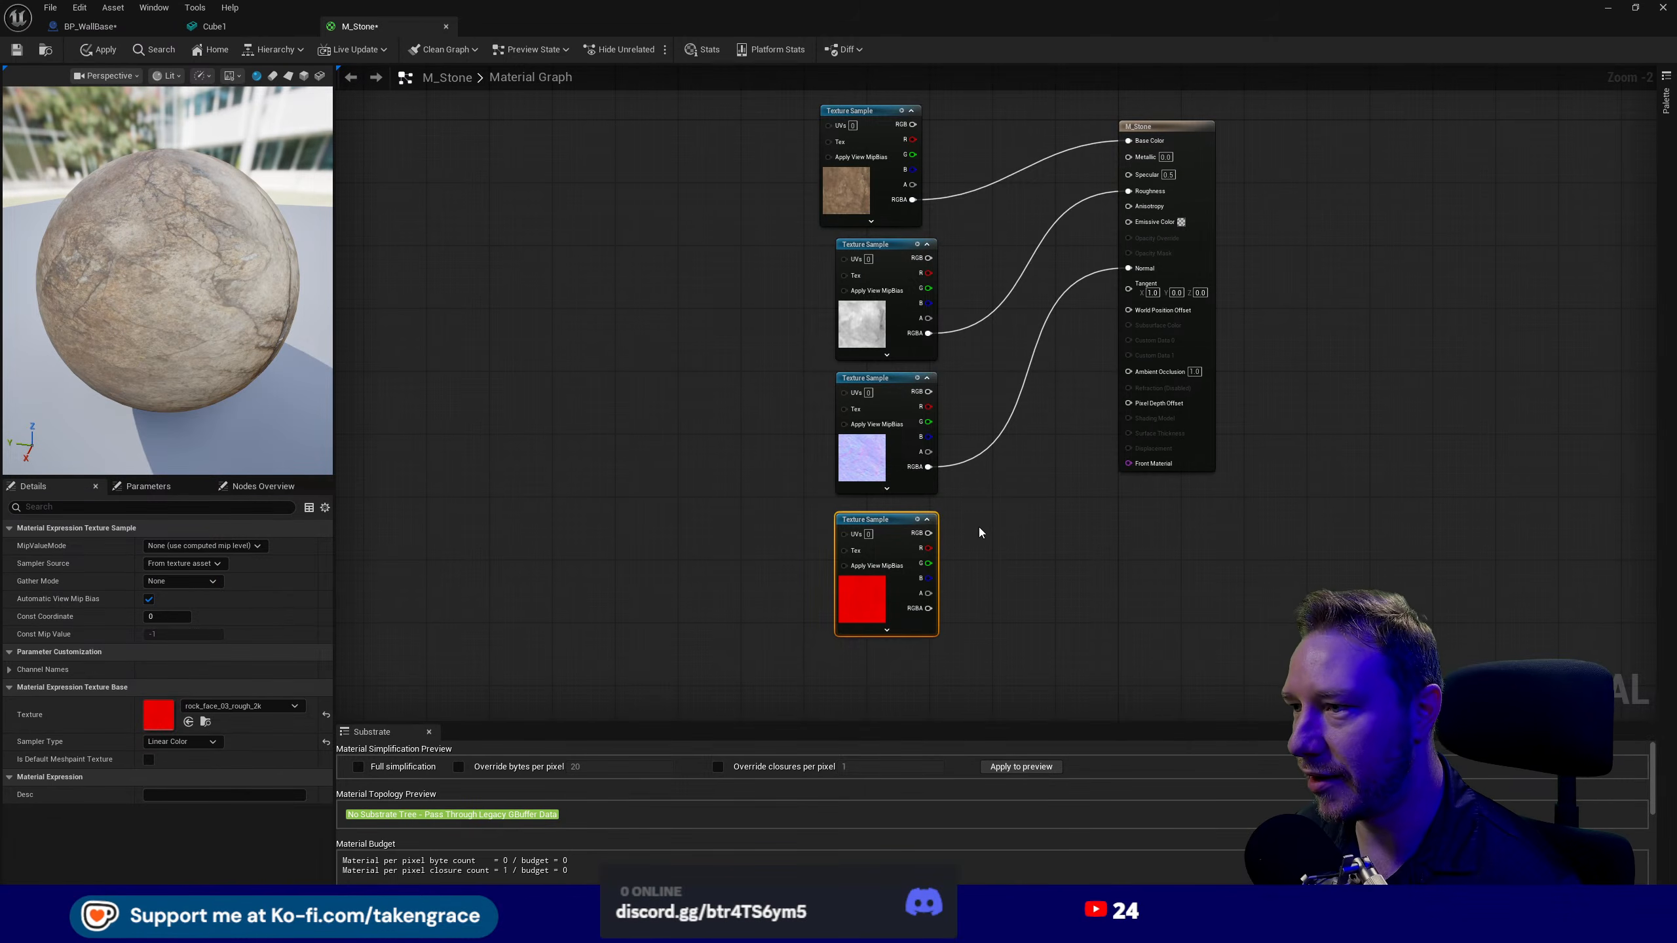
{"action": "mouse_move", "coordinate": [923, 614]}
{"action": "left_mouse_down"}
{"action": "mouse_move", "coordinate": [1054, 511]}
{"action": "mouse_move", "coordinate": [912, 629]}
{"action": "left_mouse_up"}
{"action": "left_click", "coordinate": [760, 536]}
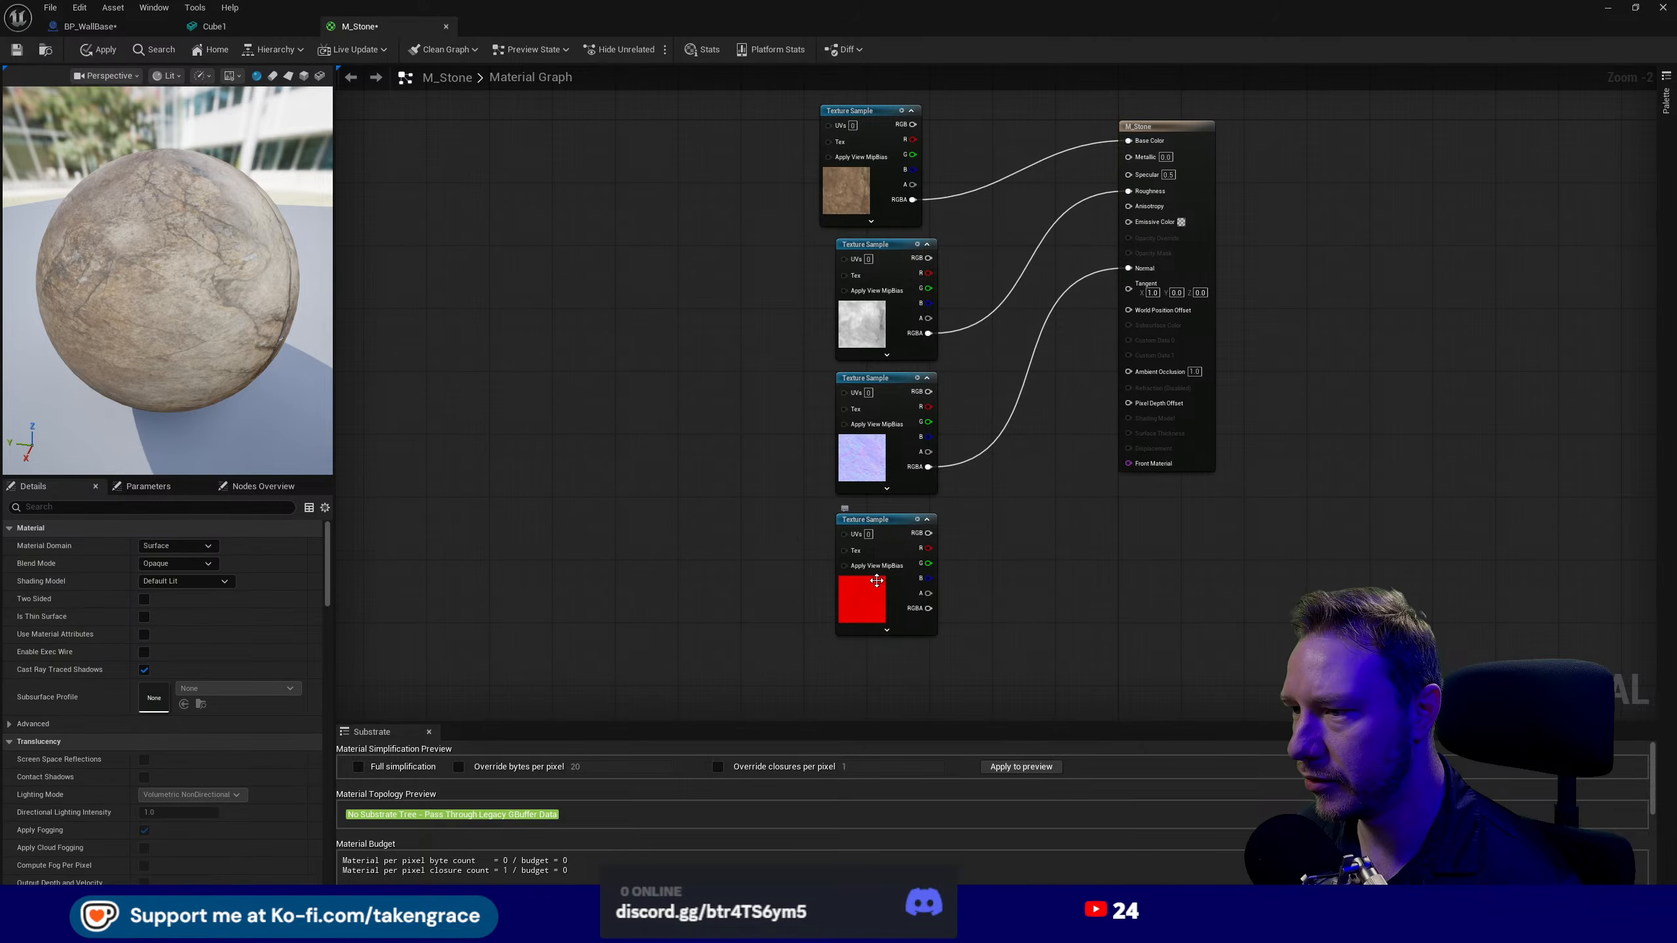
- Open the rock_face_03_rough_2k texture, examine its compression options and individual colour channels, and close it
{"action": "key", "text": "ctrl+space"}
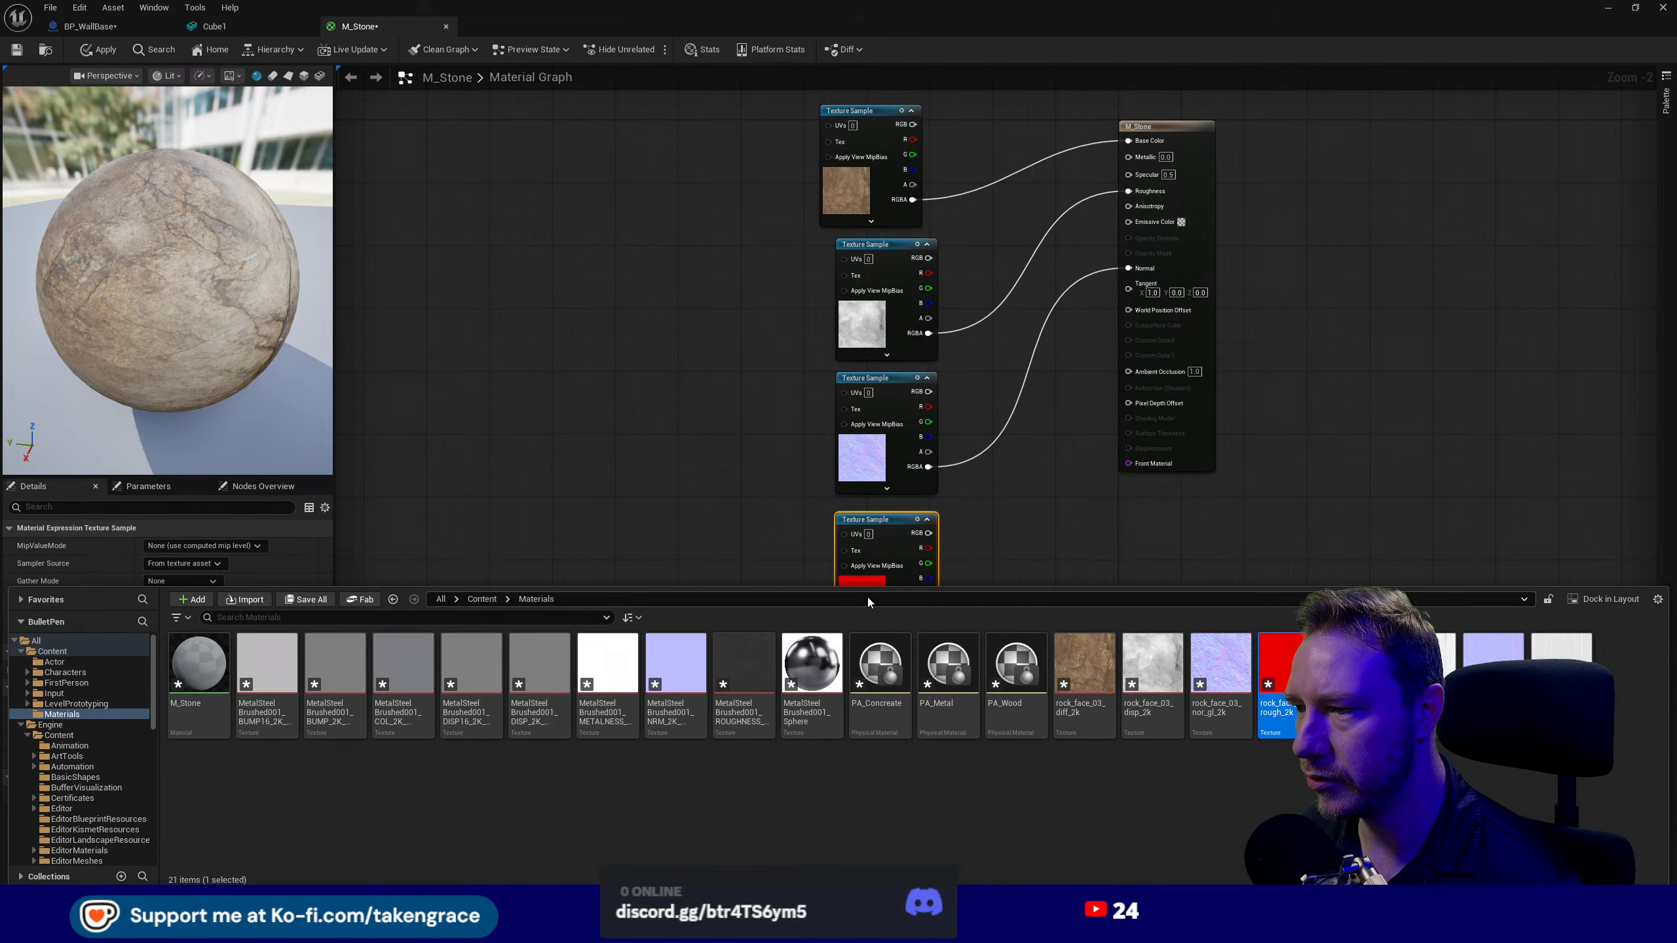
{"action": "double_click", "coordinate": [1274, 658]}
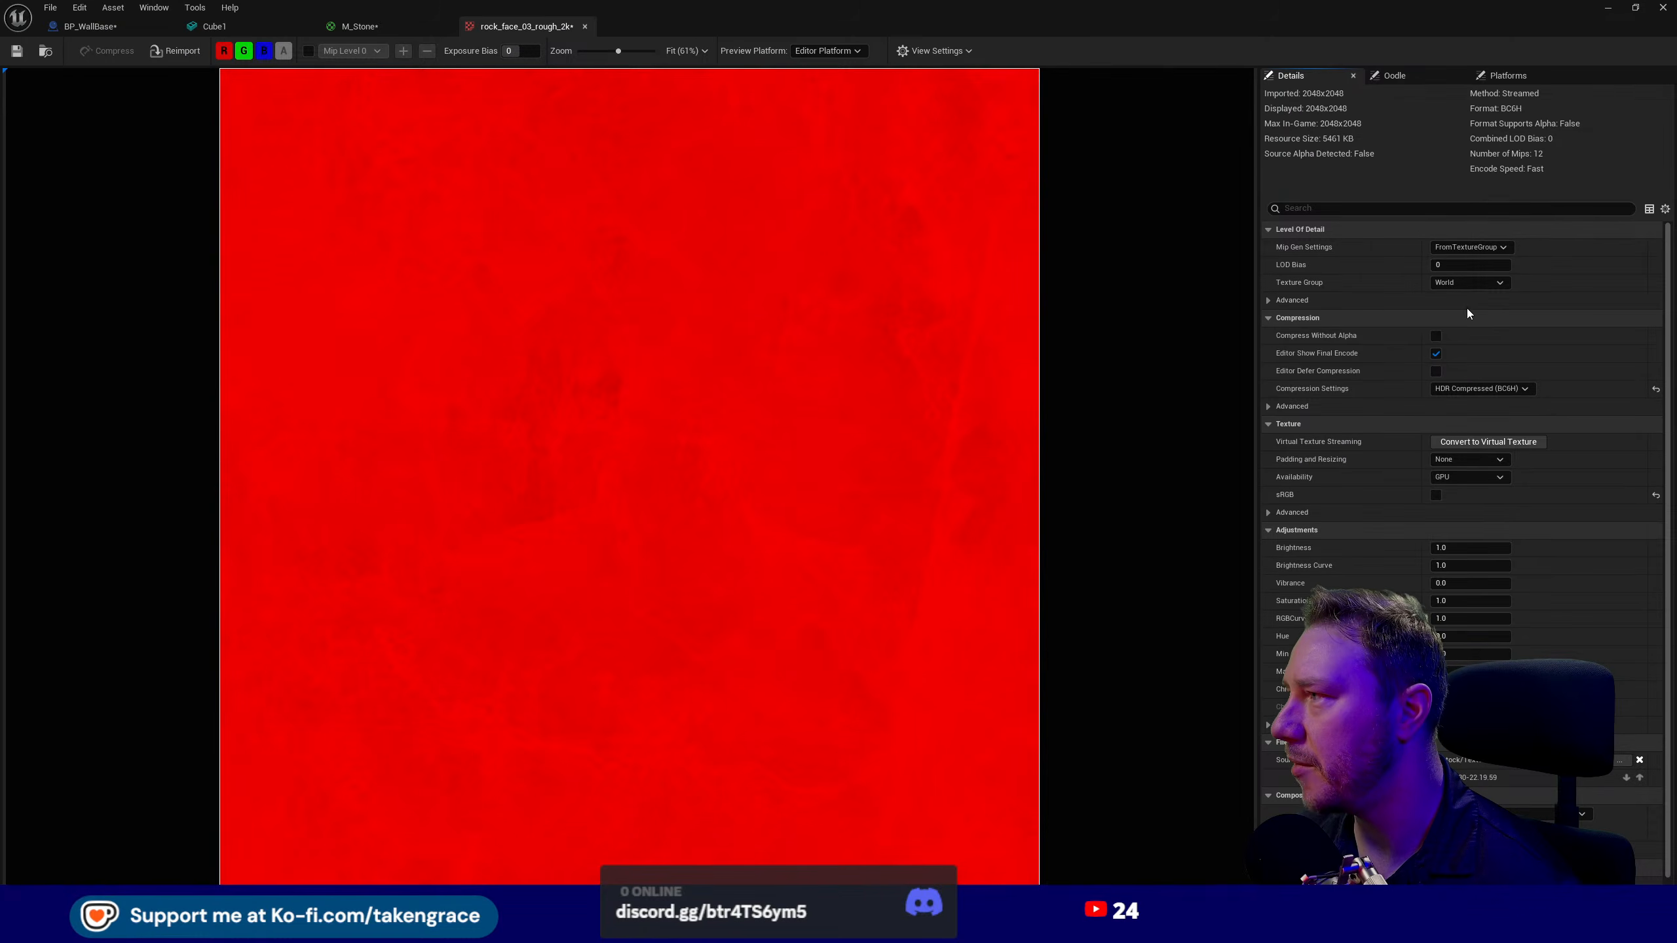
{"action": "left_click", "coordinate": [1498, 391]}
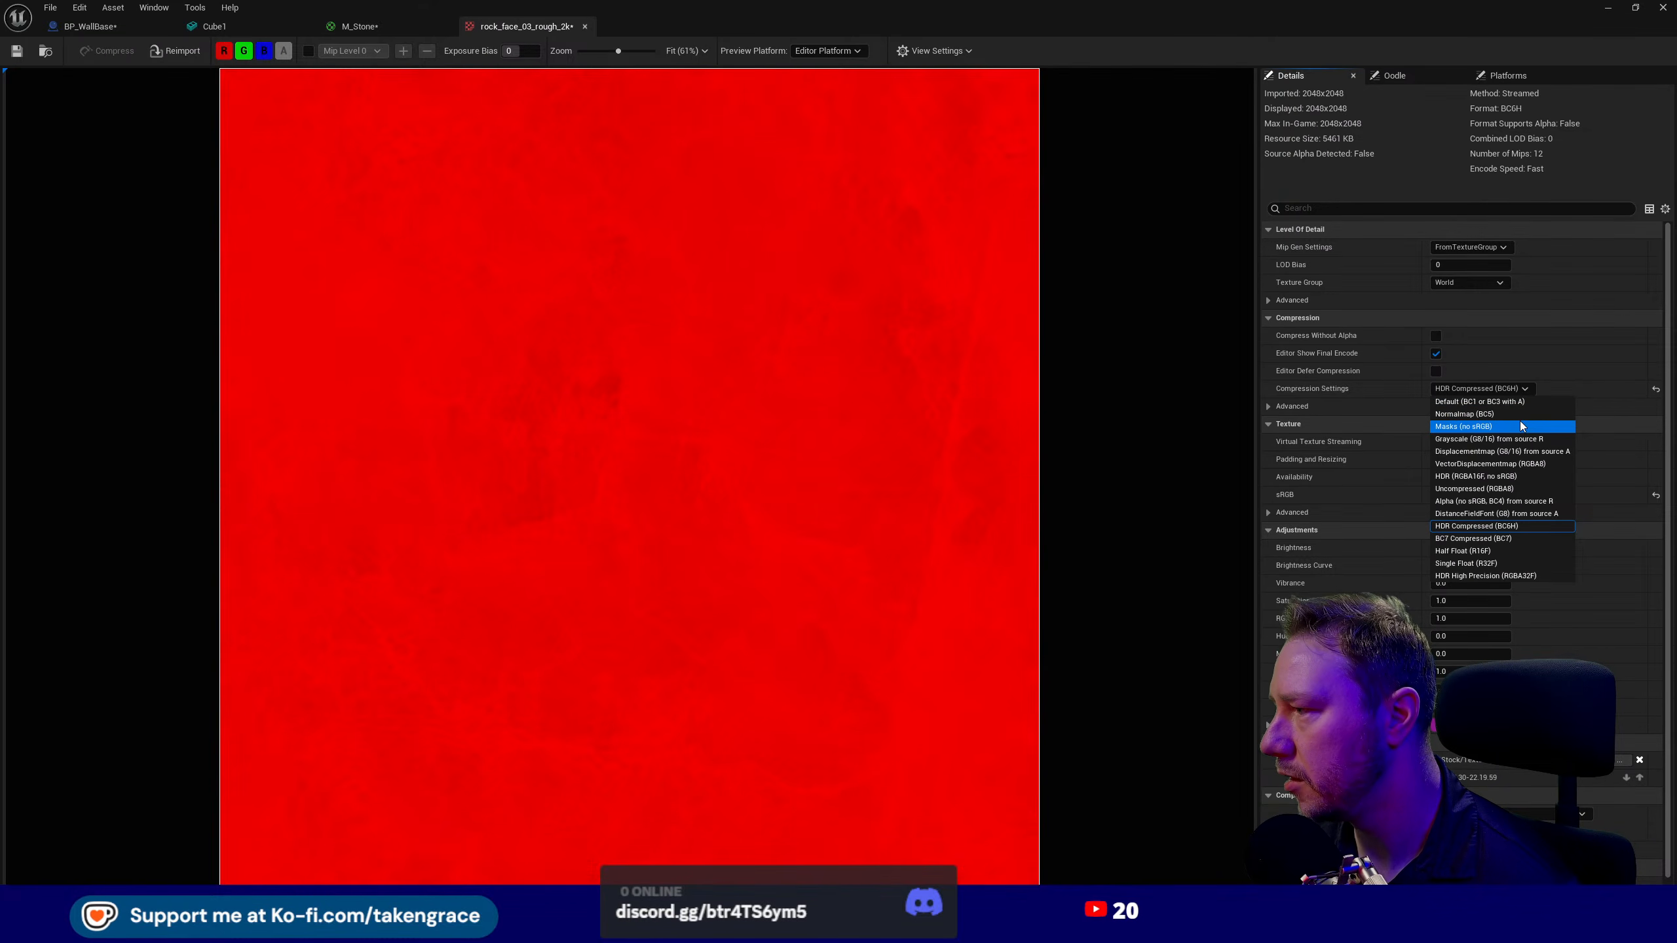
{"action": "left_click", "coordinate": [251, 57]}
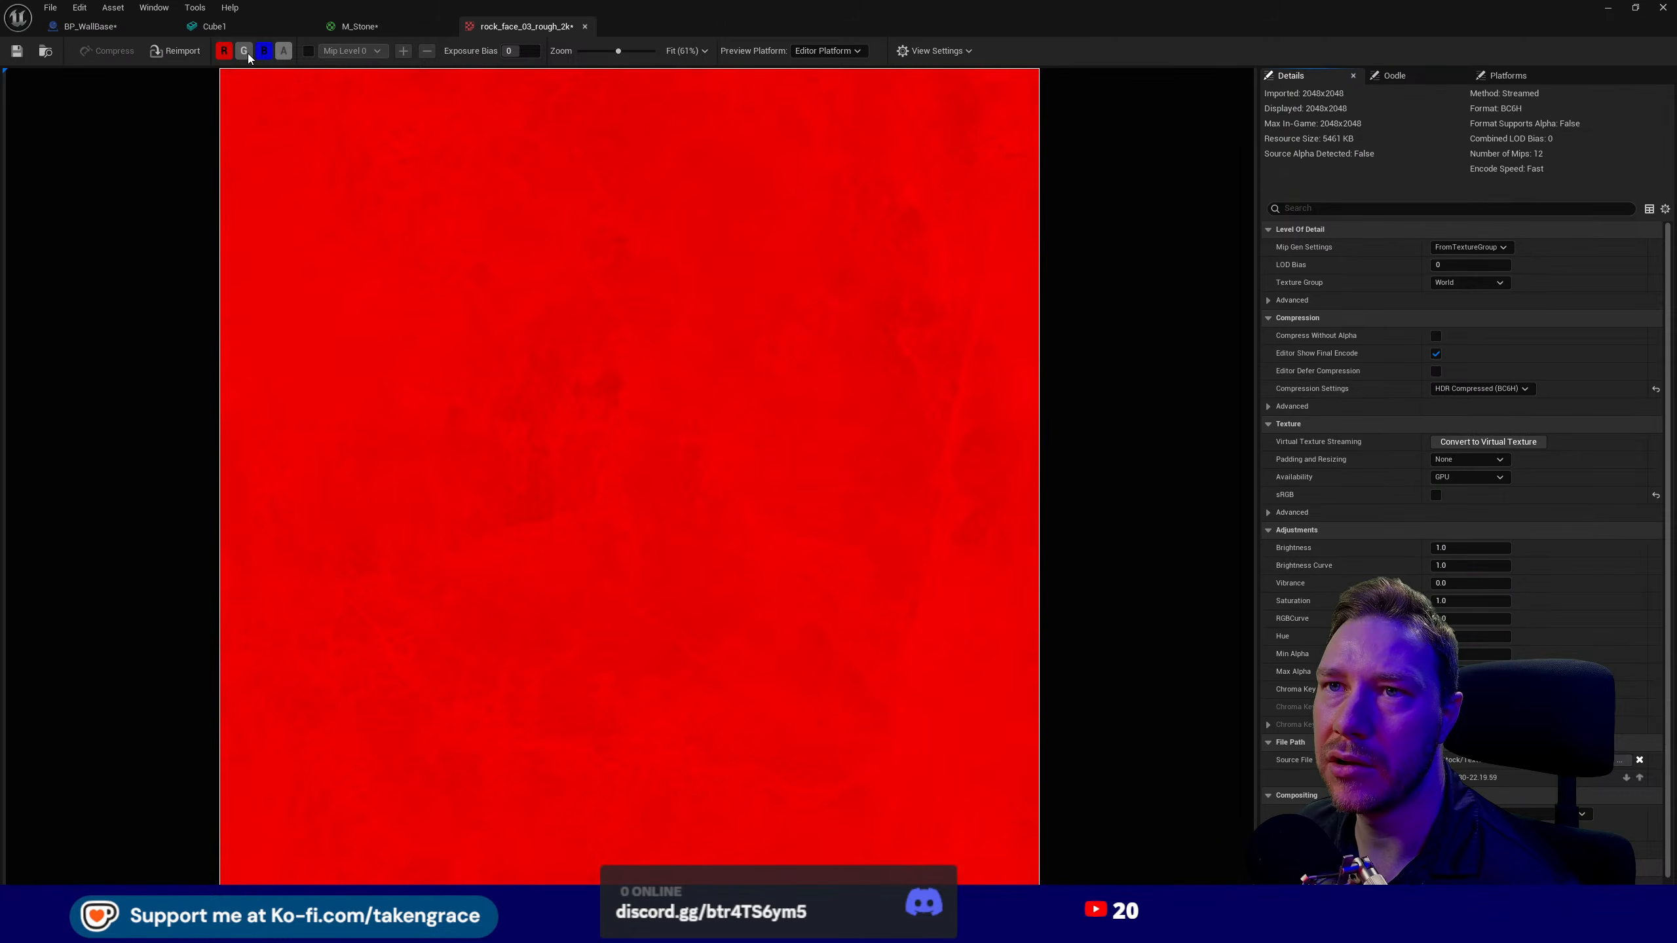
{"action": "left_click", "coordinate": [258, 59]}
{"action": "left_click", "coordinate": [224, 51]}
{"action": "left_click", "coordinate": [244, 52]}
{"action": "left_click", "coordinate": [244, 52]}
{"action": "left_click", "coordinate": [264, 52]}
{"action": "left_click", "coordinate": [224, 51]}
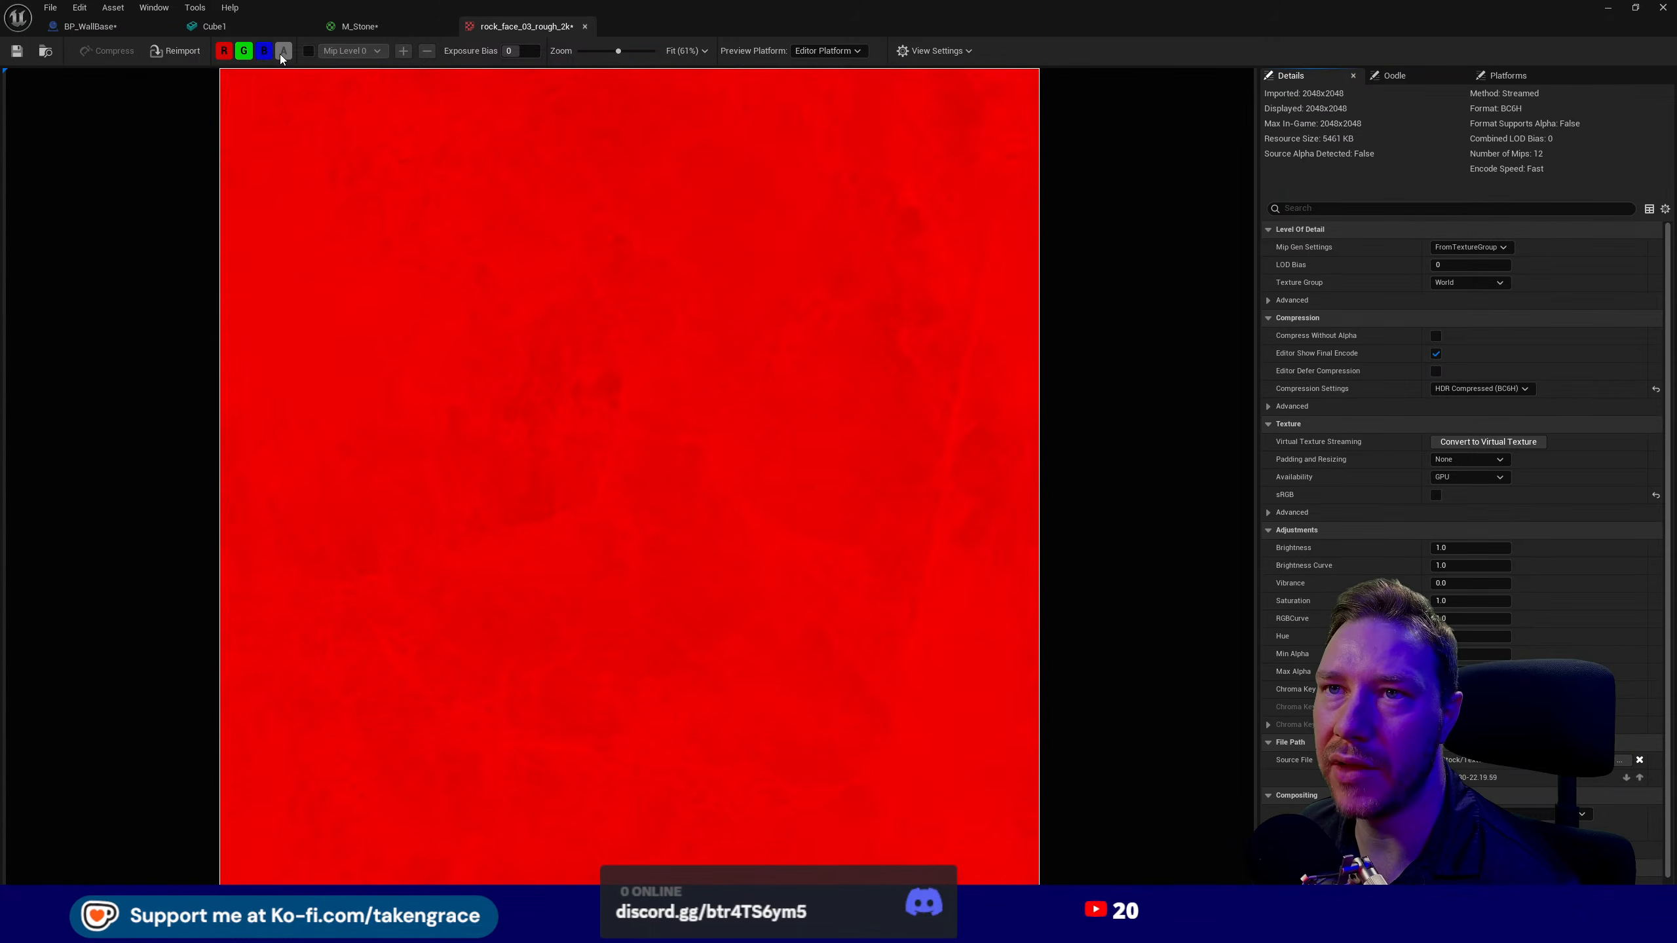
{"action": "left_click", "coordinate": [586, 27]}
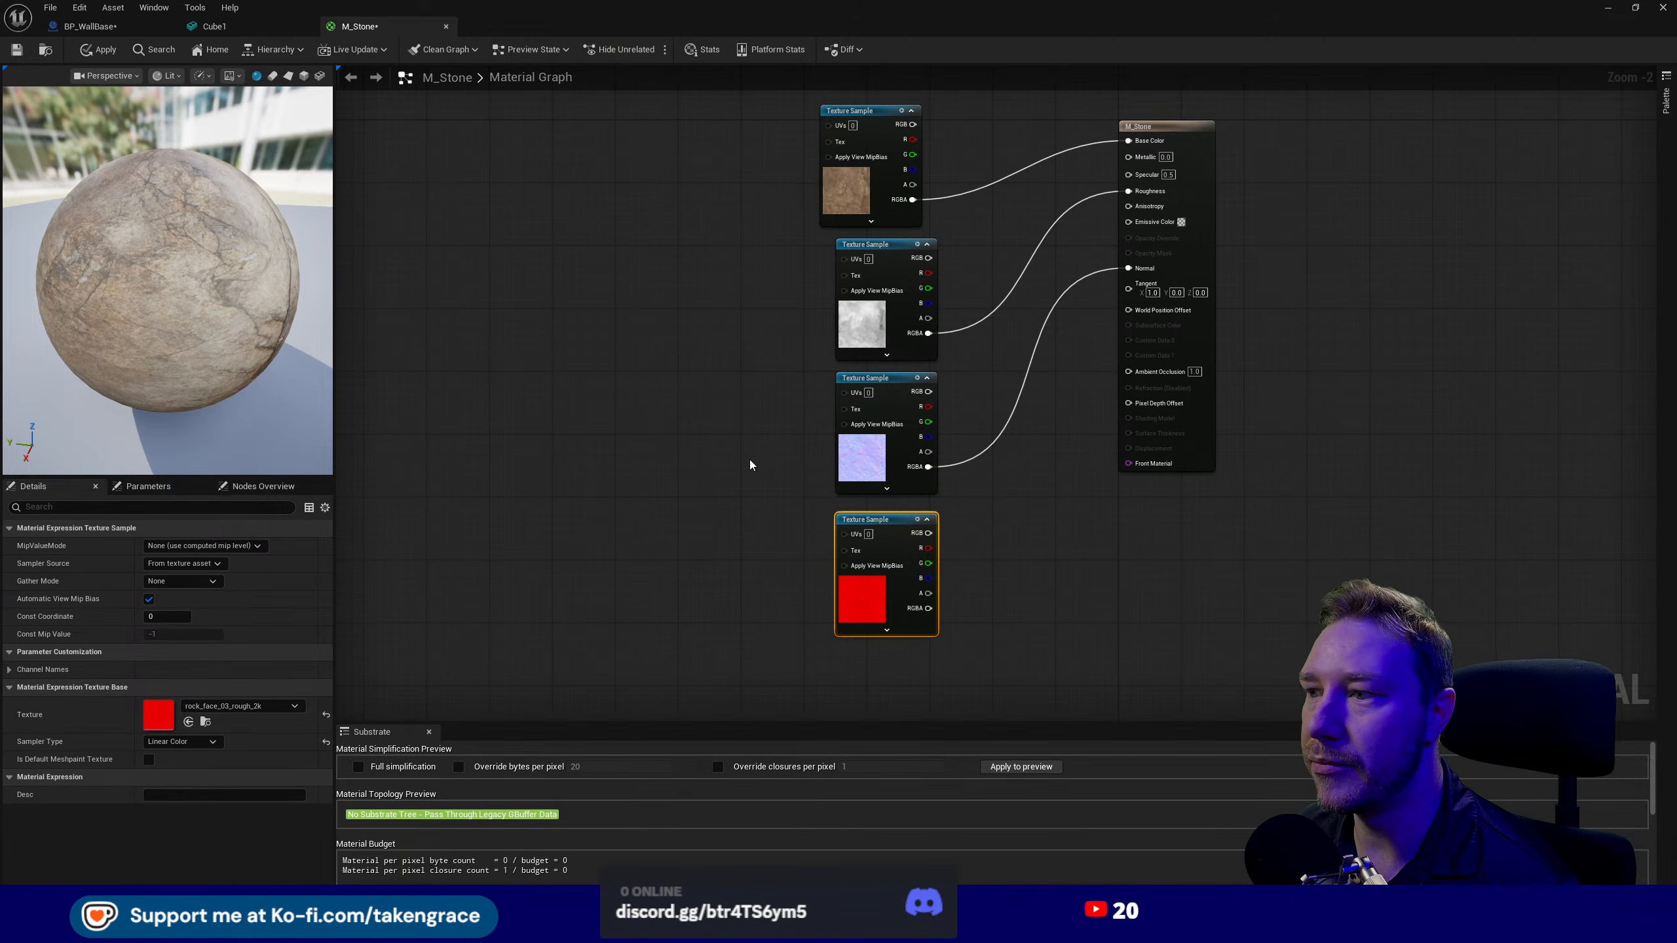
- Connect the roughness sample's RGBA output to Roughness and move the displacement sample out of the column
{"action": "left_click_drag", "start_coordinate": [933, 609], "coordinate": [1128, 191]}
{"action": "left_click_drag", "start_coordinate": [866, 321], "coordinate": [598, 391]}
{"action": "key", "text": "ctrl+space"}
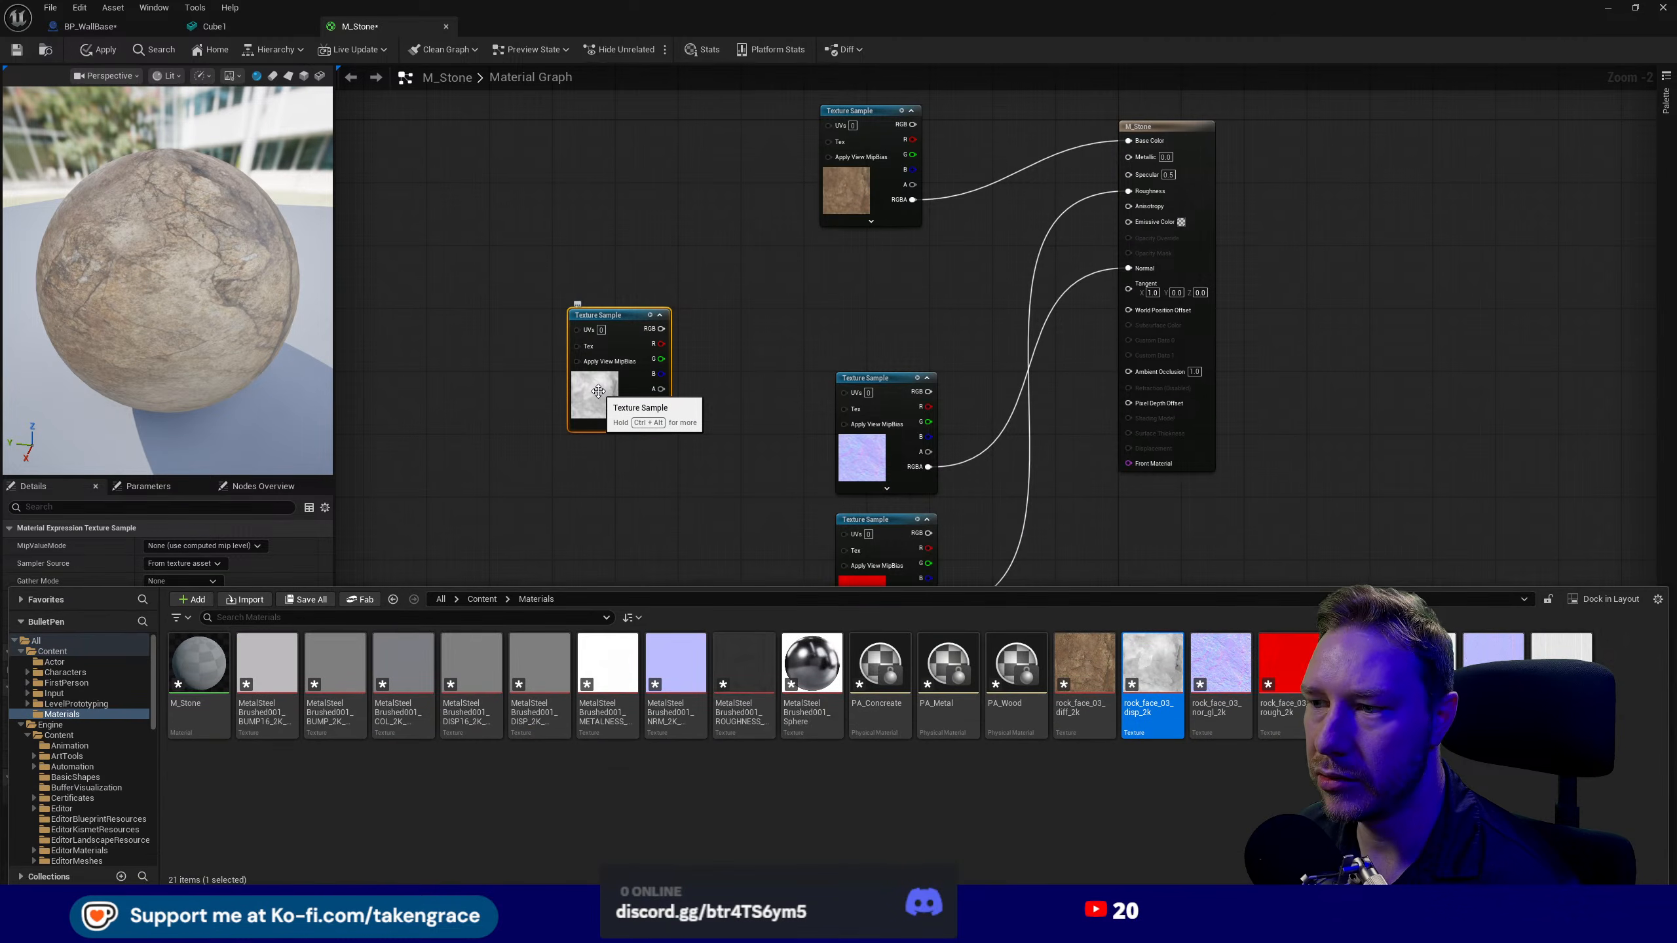
{"action": "left_click", "coordinate": [684, 318]}
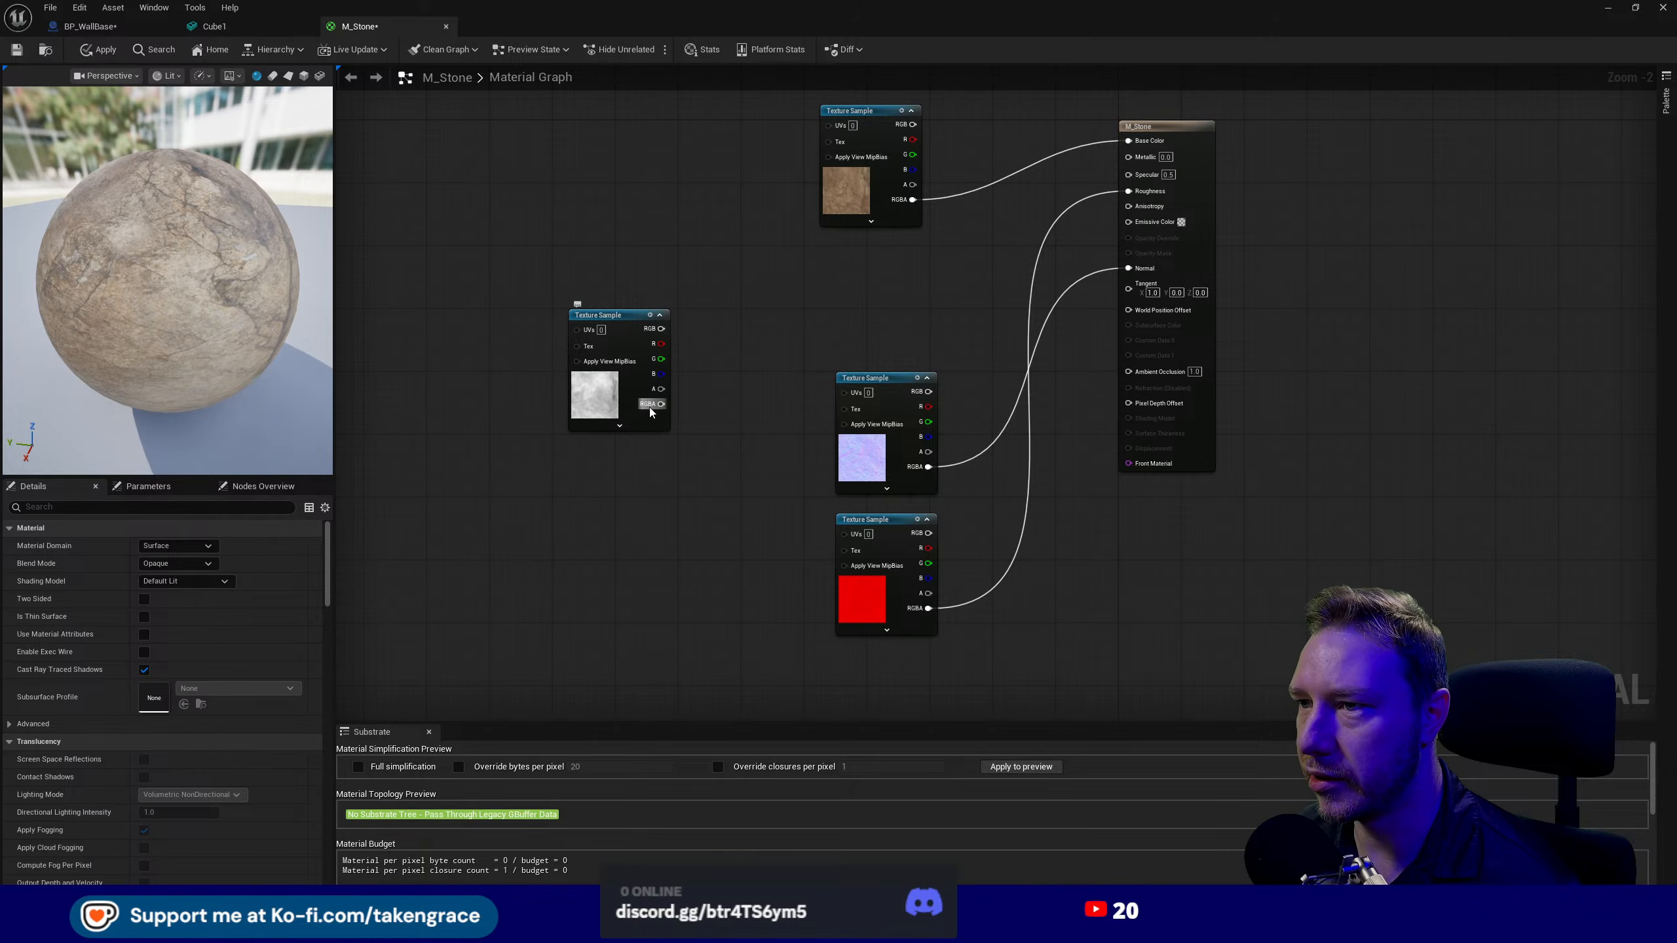
{"action": "left_click_drag", "start_coordinate": [651, 407], "coordinate": [652, 410]}
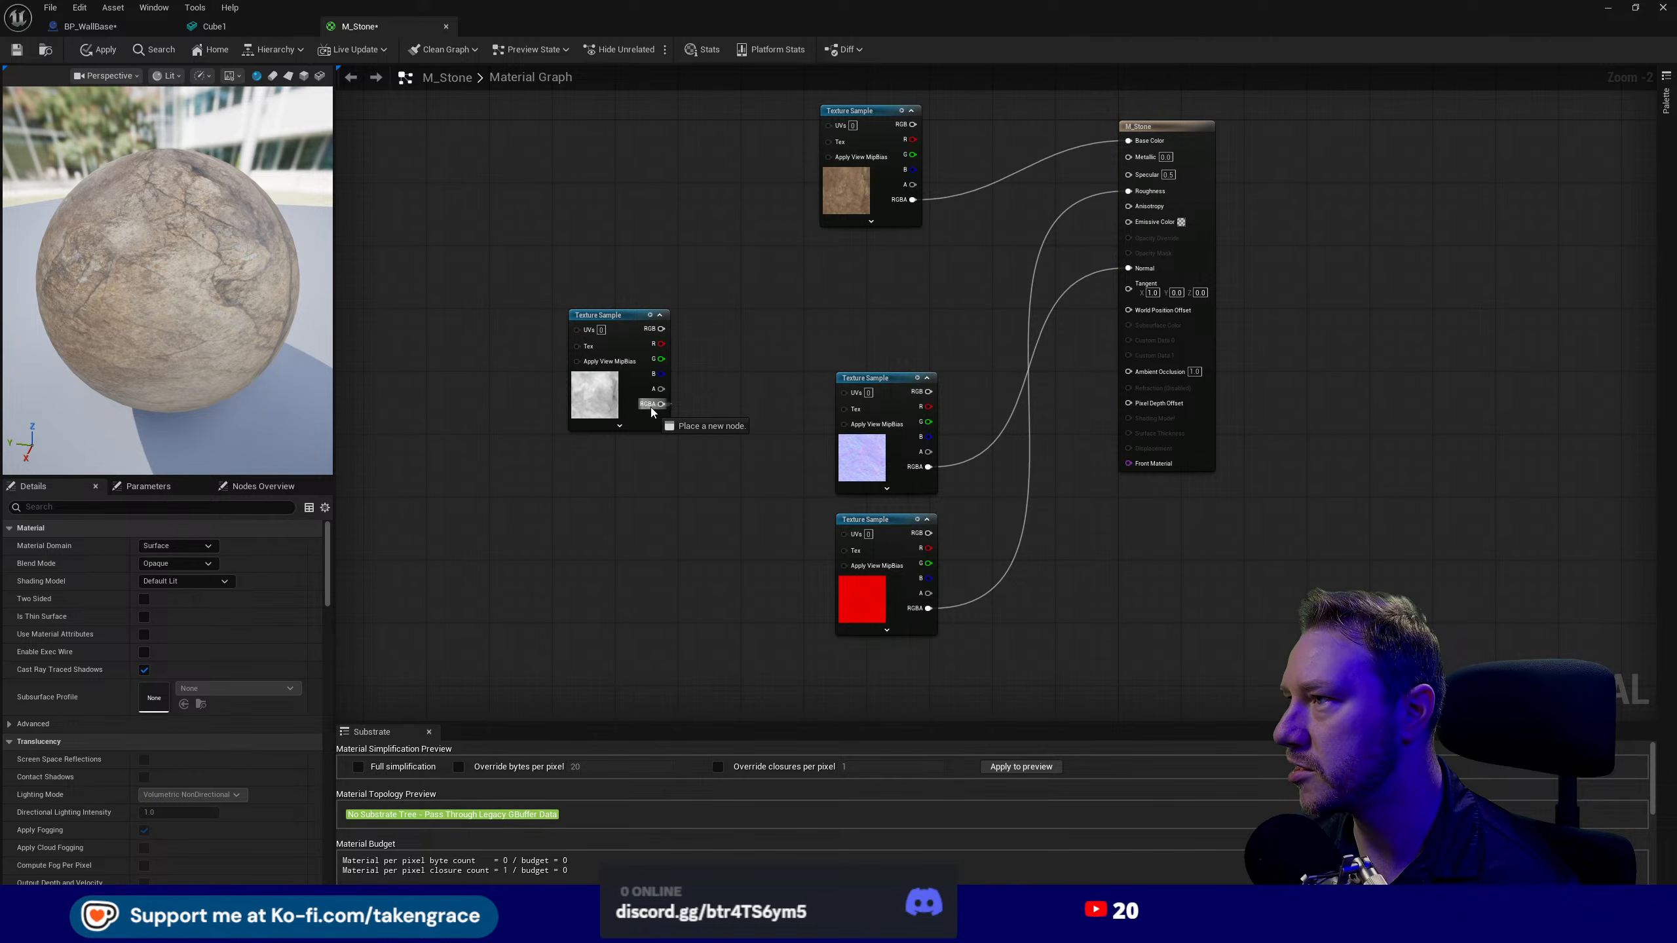
{"action": "left_click_drag", "start_coordinate": [650, 406], "coordinate": [845, 304]}
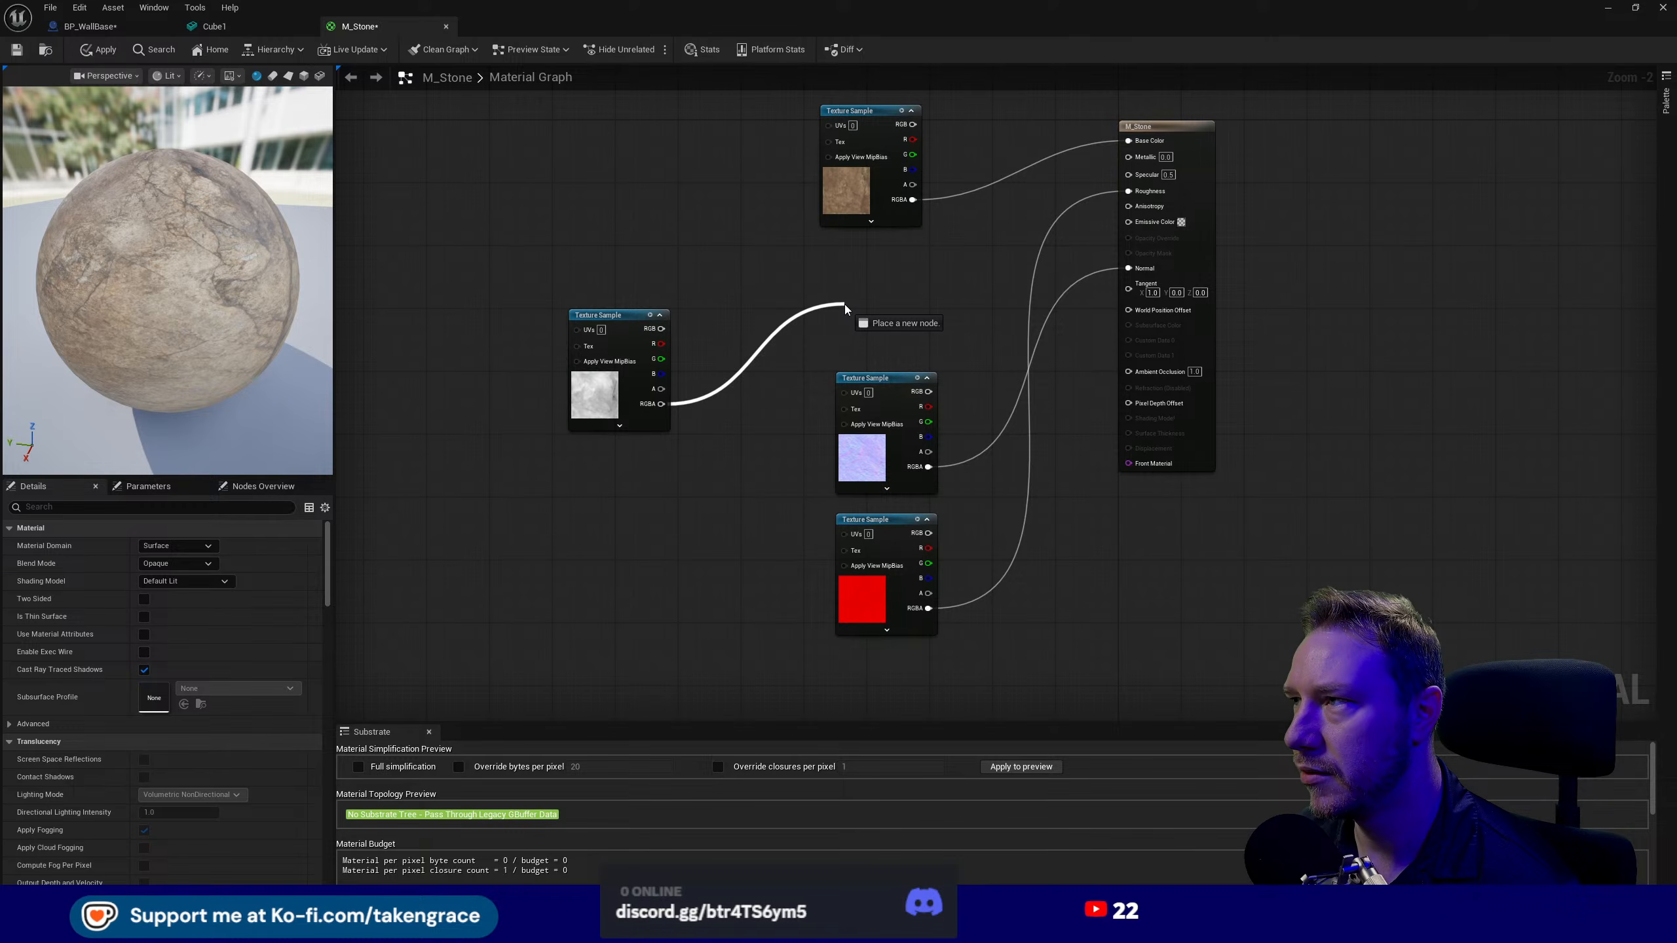
{"action": "left_click_drag", "start_coordinate": [843, 304], "coordinate": [662, 404]}
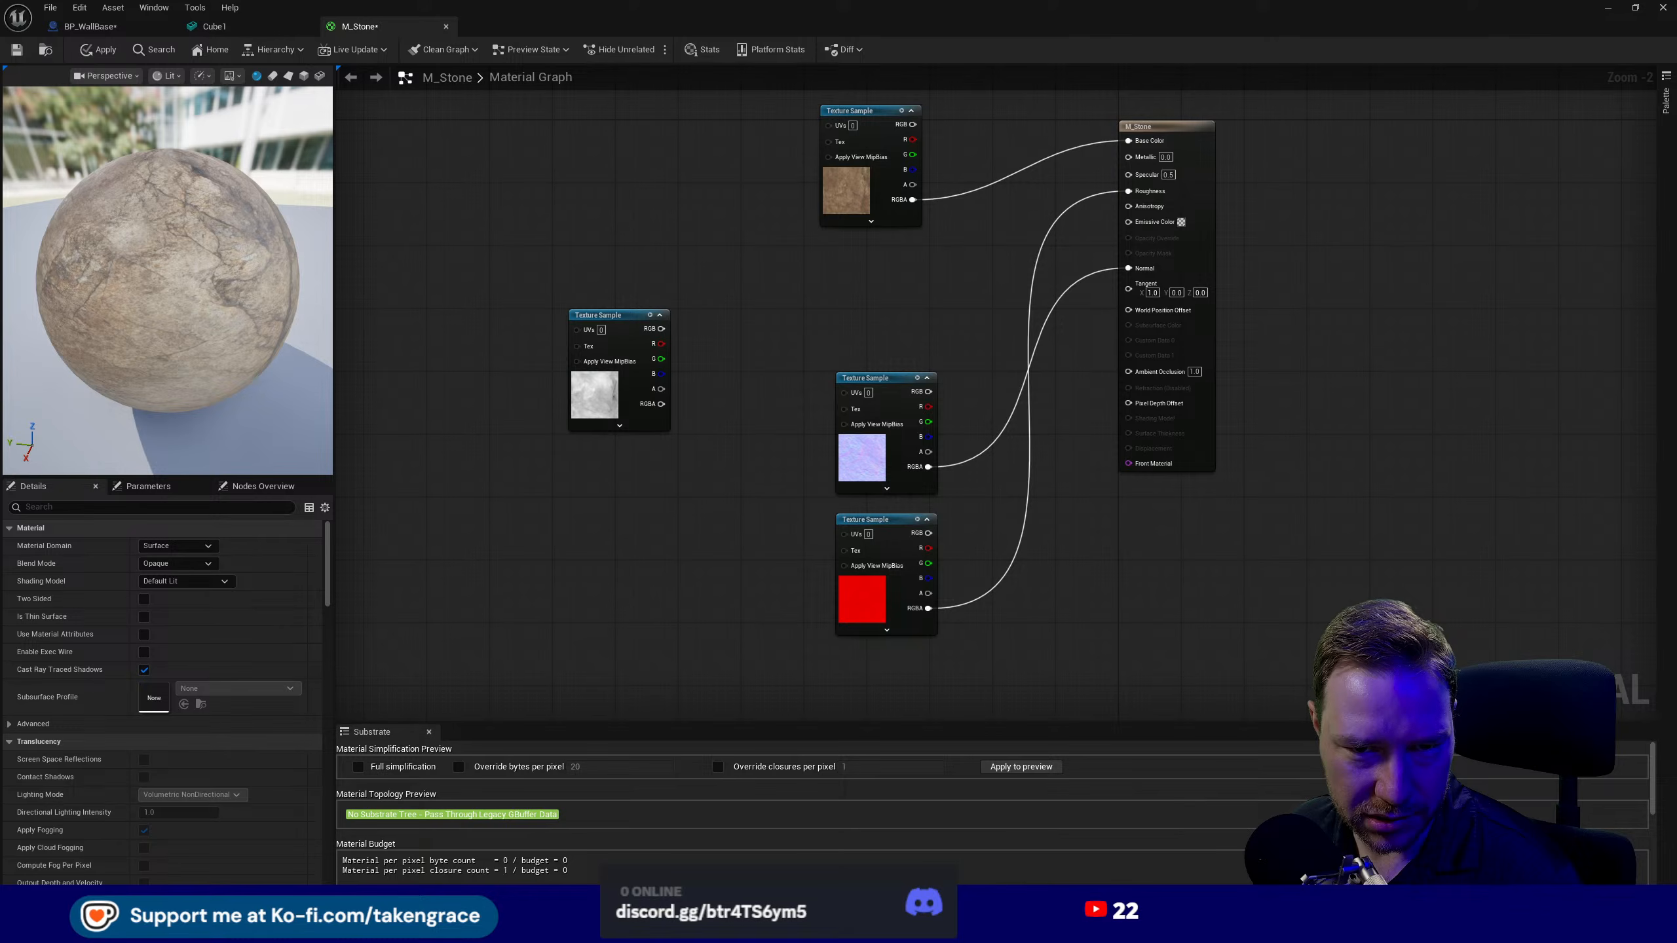
{"action": "right_click_drag", "start_coordinate": [613, 598], "coordinate": [487, 639]}
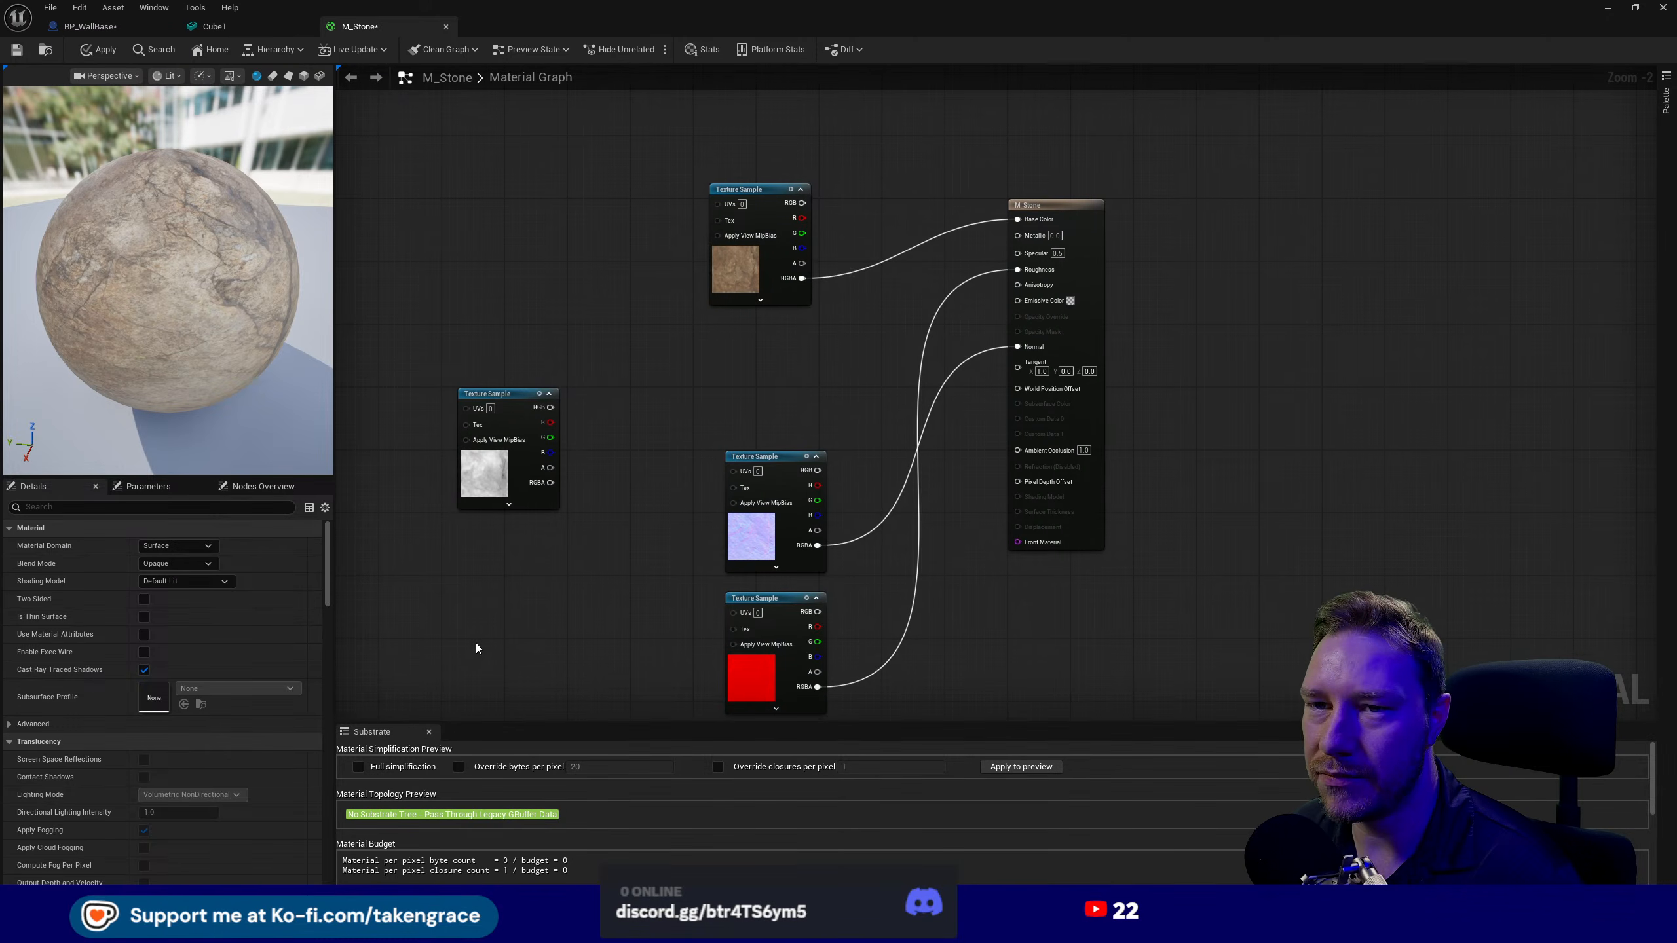
{"action": "left_click_drag", "start_coordinate": [541, 396], "coordinate": [676, 341]}
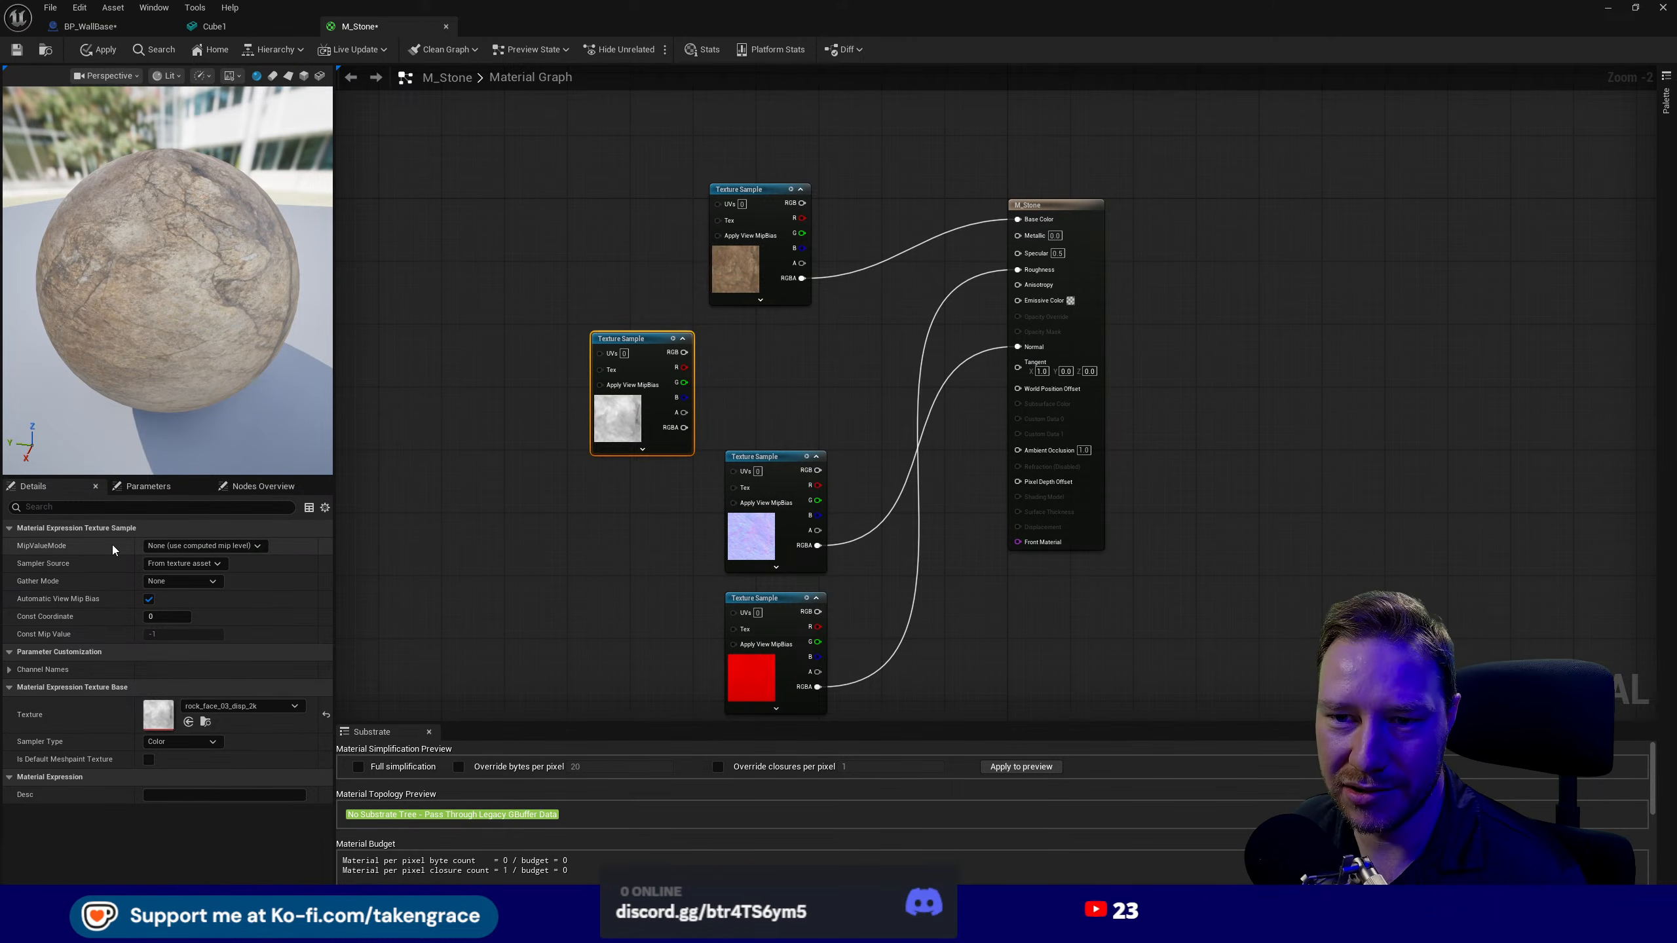
- Assign PA_Concrete as the Phys Material of the M_Stone material
{"action": "left_click", "coordinate": [1031, 203]}
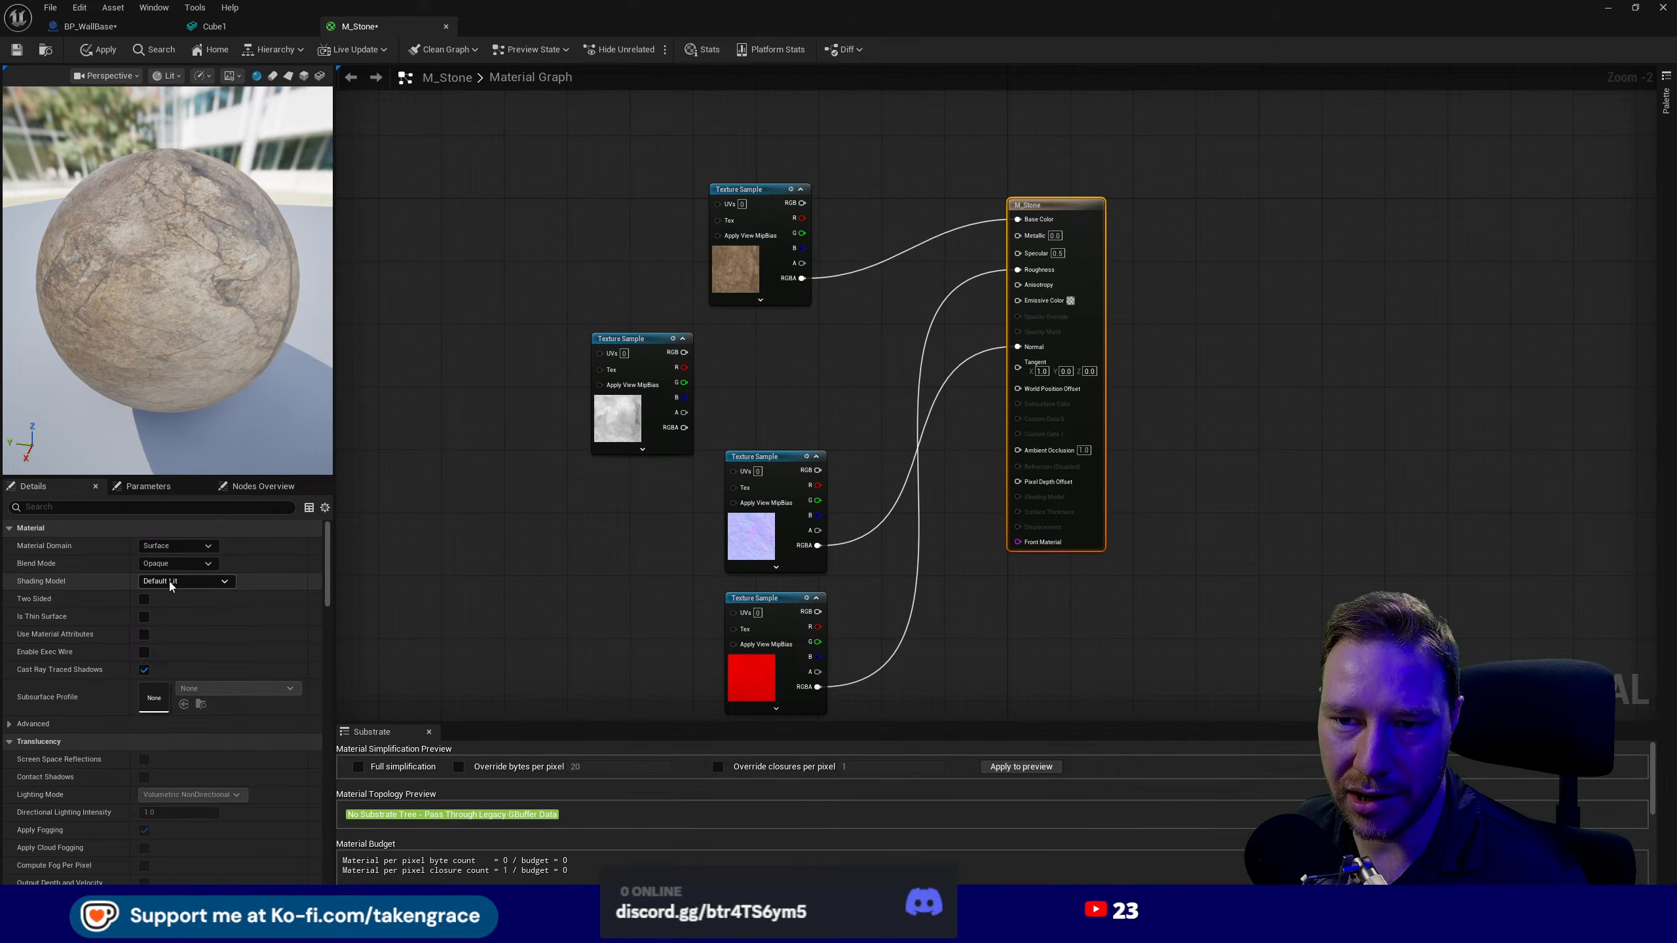
{"action": "left_click", "coordinate": [204, 545]}
{"action": "left_click", "coordinate": [196, 560]}
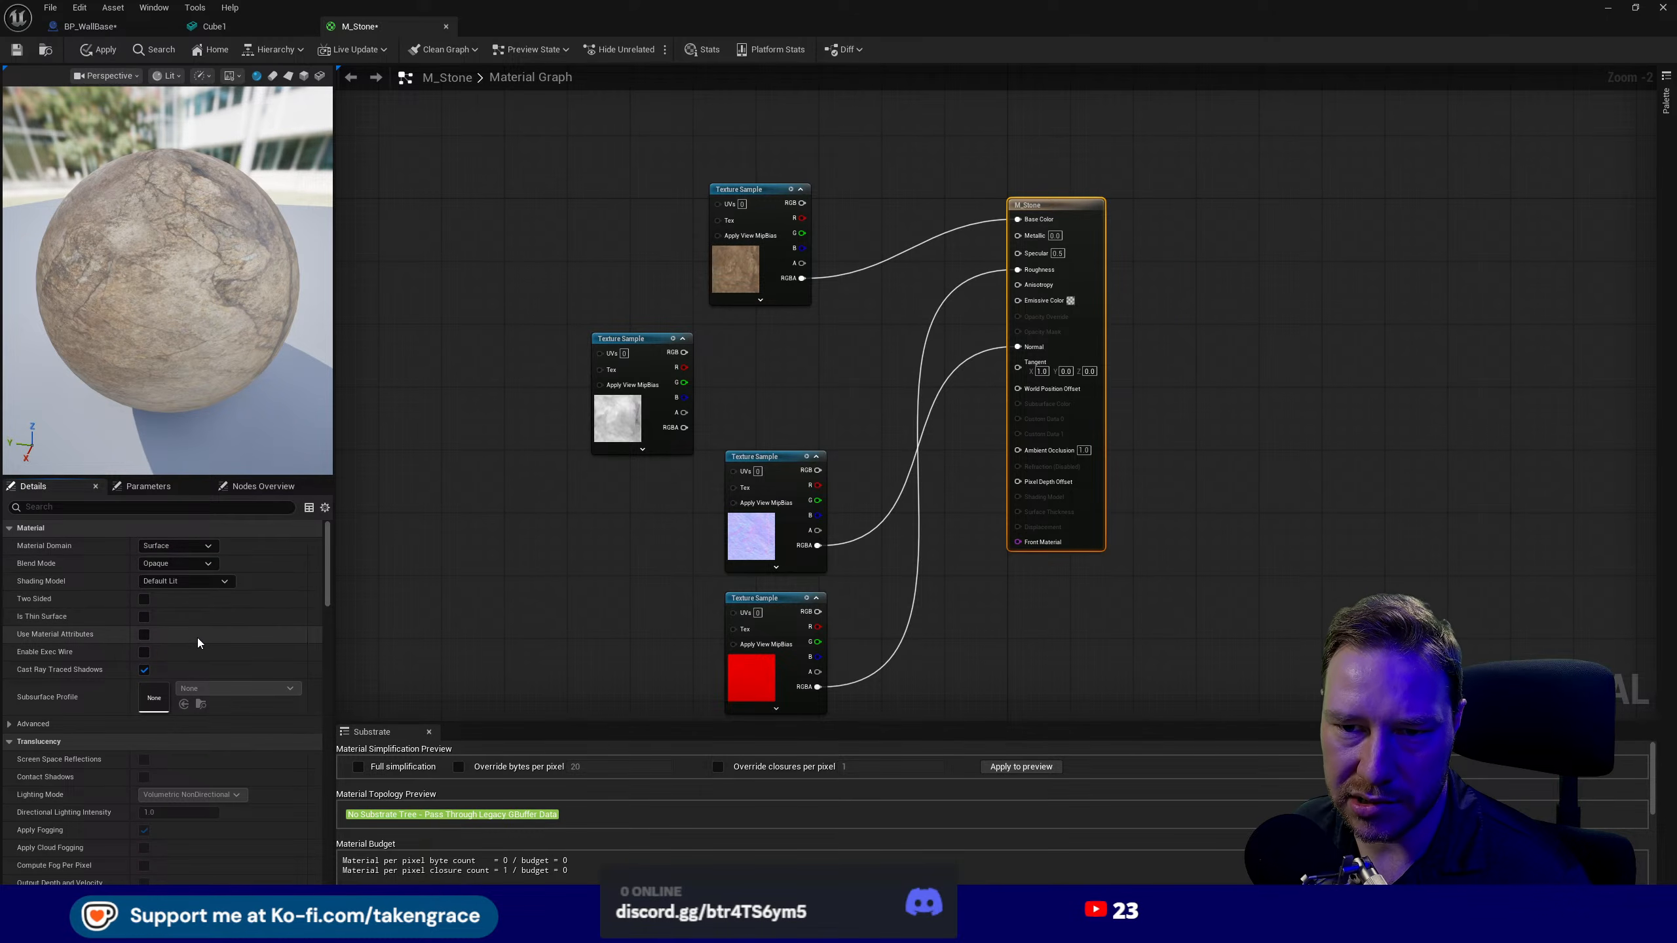
{"action": "scroll", "coordinate": [201, 642], "scroll_direction": "down", "scroll_amount": 3}
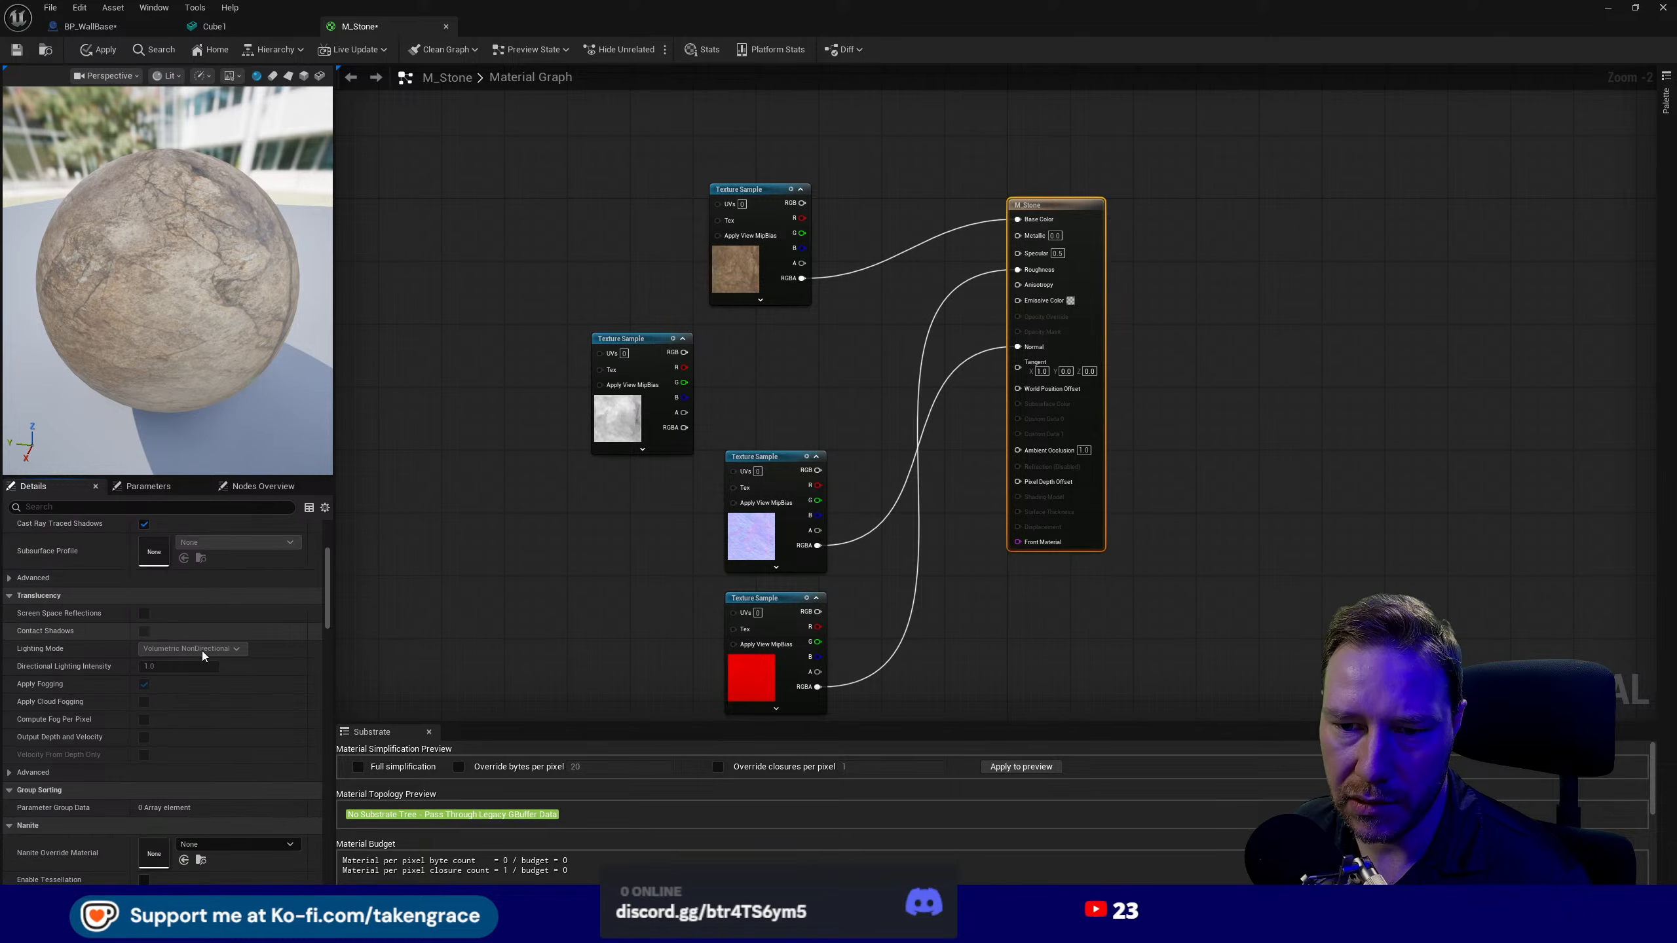
{"action": "scroll", "coordinate": [201, 650], "scroll_direction": "down", "scroll_amount": 5}
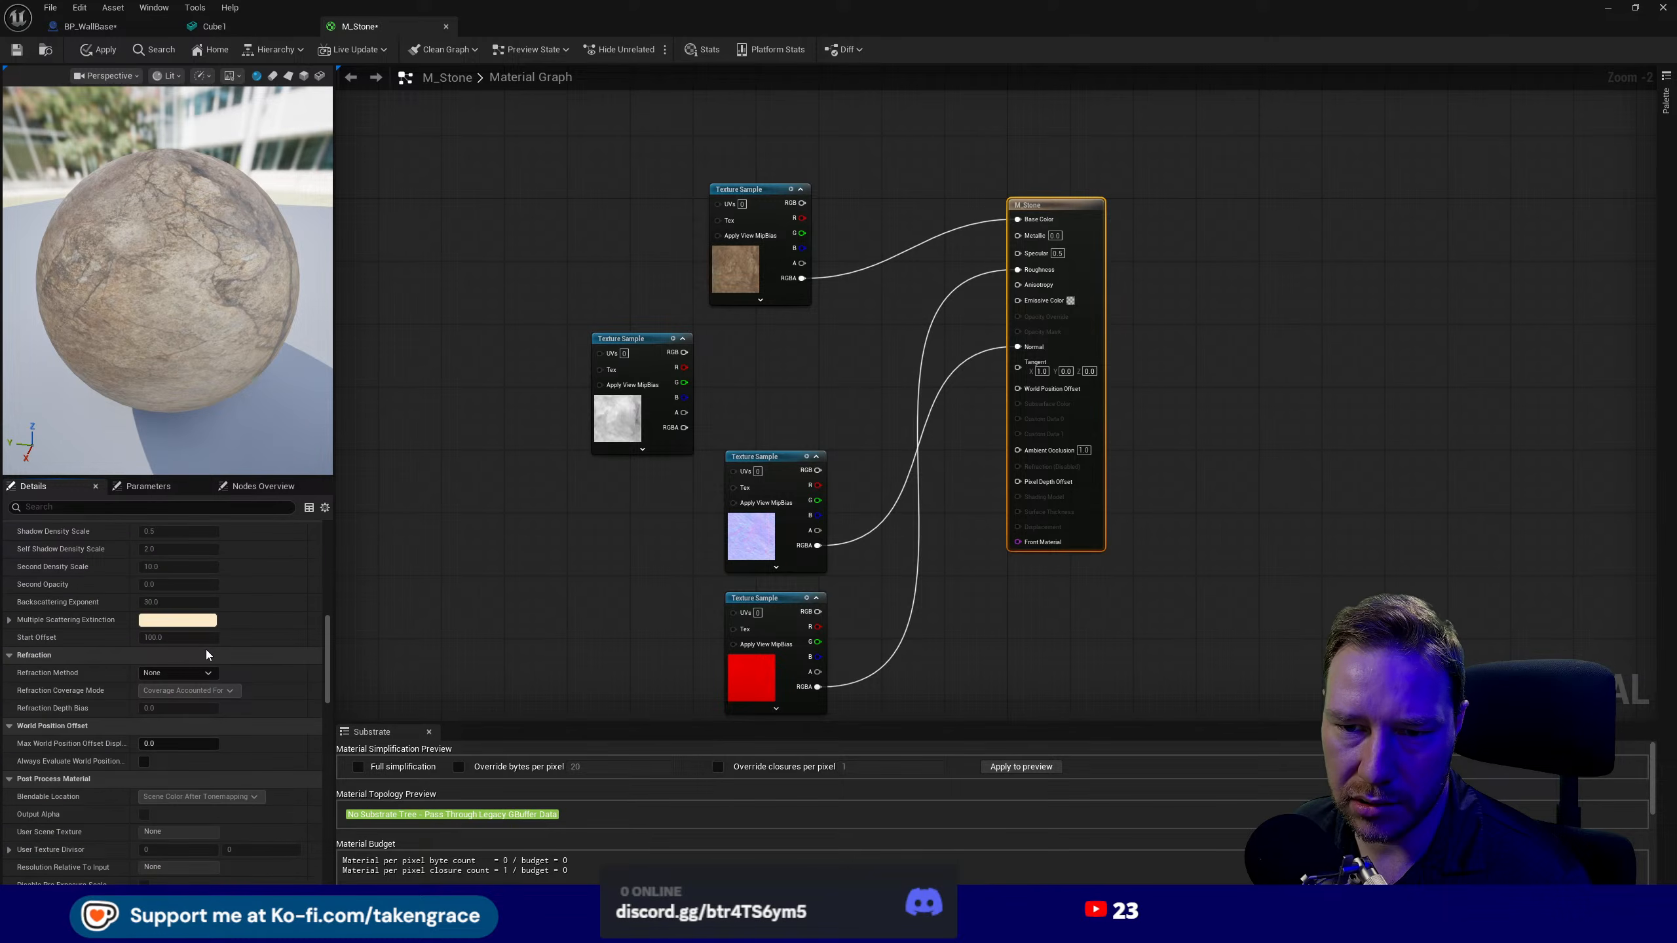
{"action": "scroll", "coordinate": [206, 655], "scroll_direction": "down", "scroll_amount": 3}
{"action": "scroll", "coordinate": [206, 654], "scroll_direction": "down", "scroll_amount": 4}
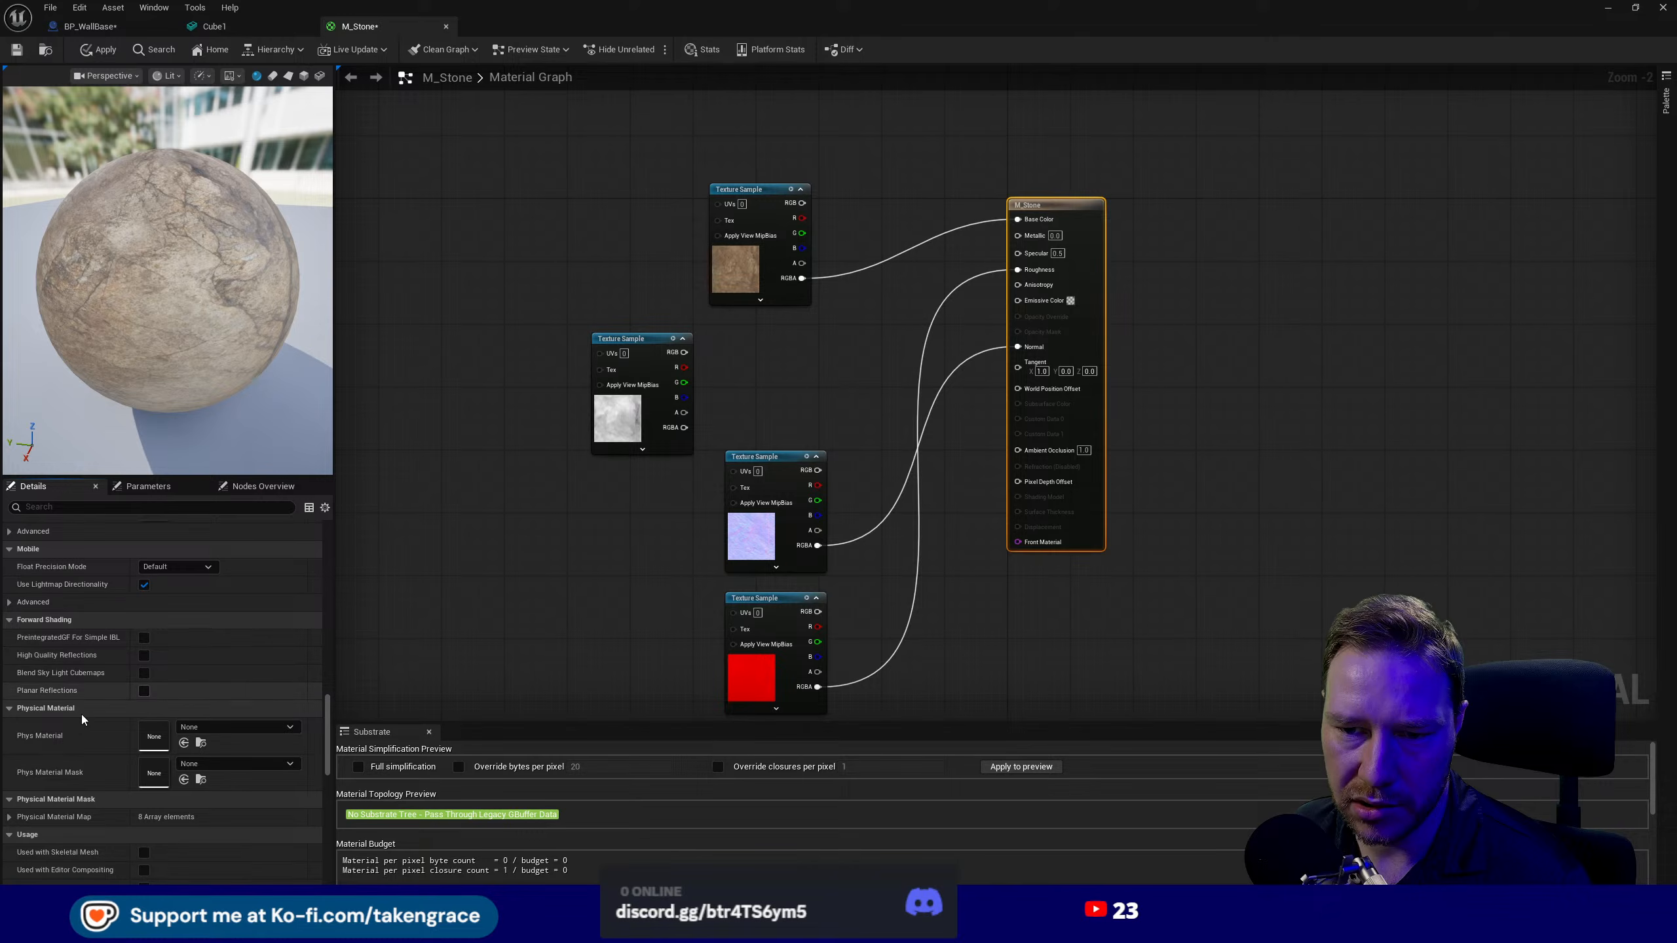
{"action": "left_click", "coordinate": [253, 732]}
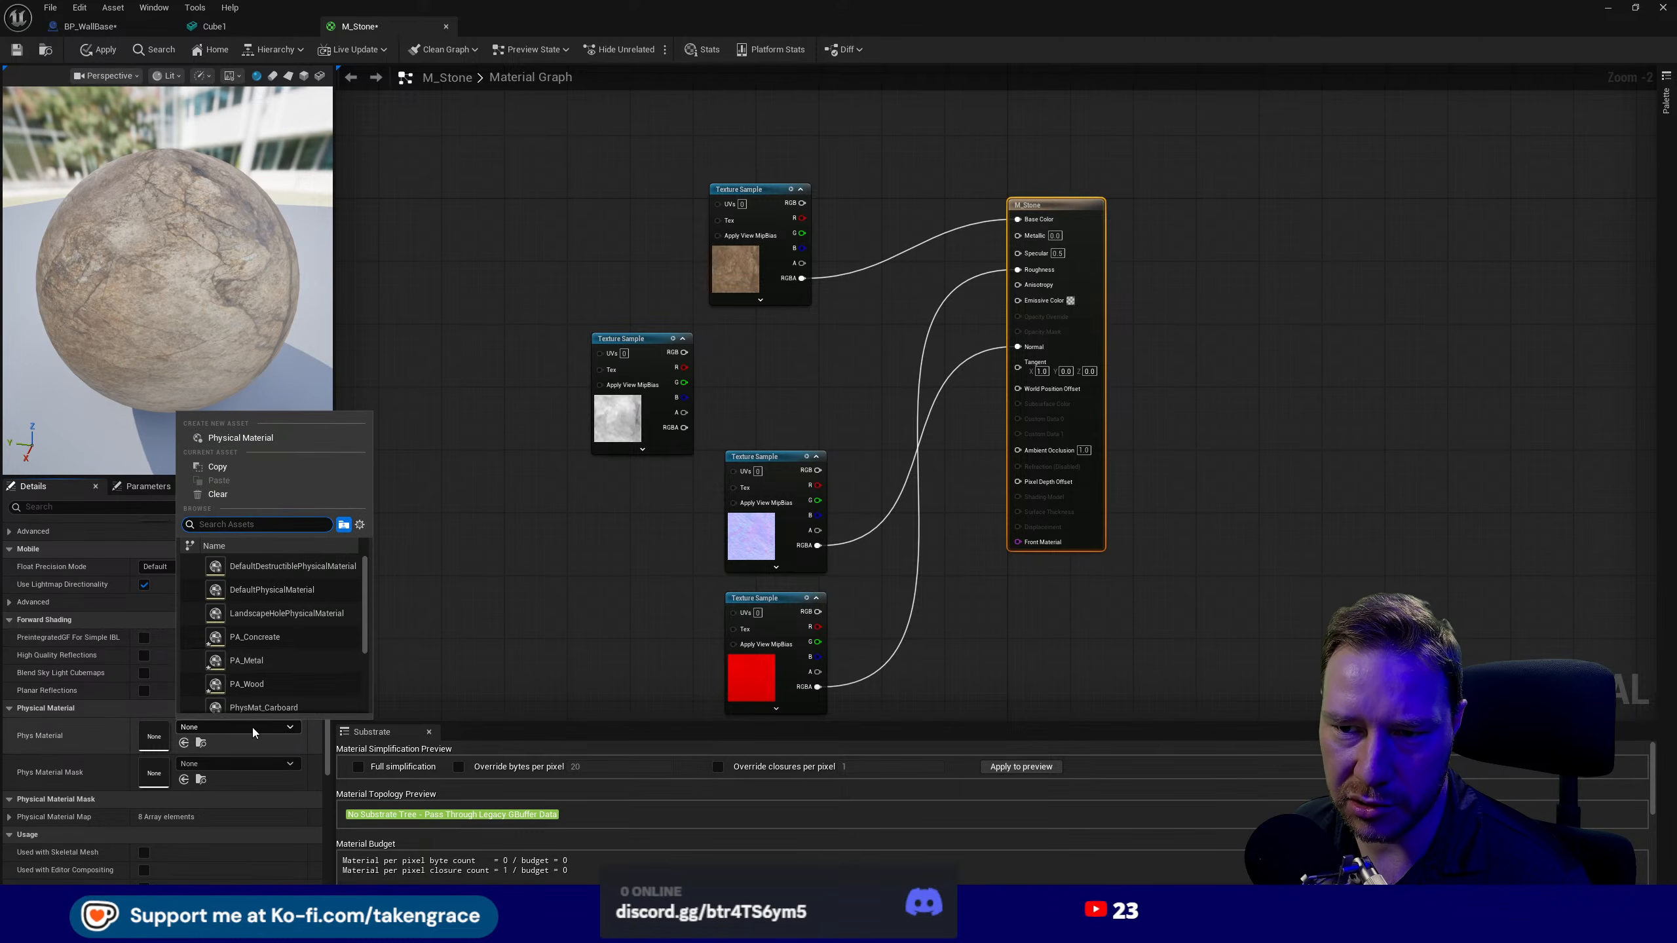
{"action": "left_click", "coordinate": [279, 646]}
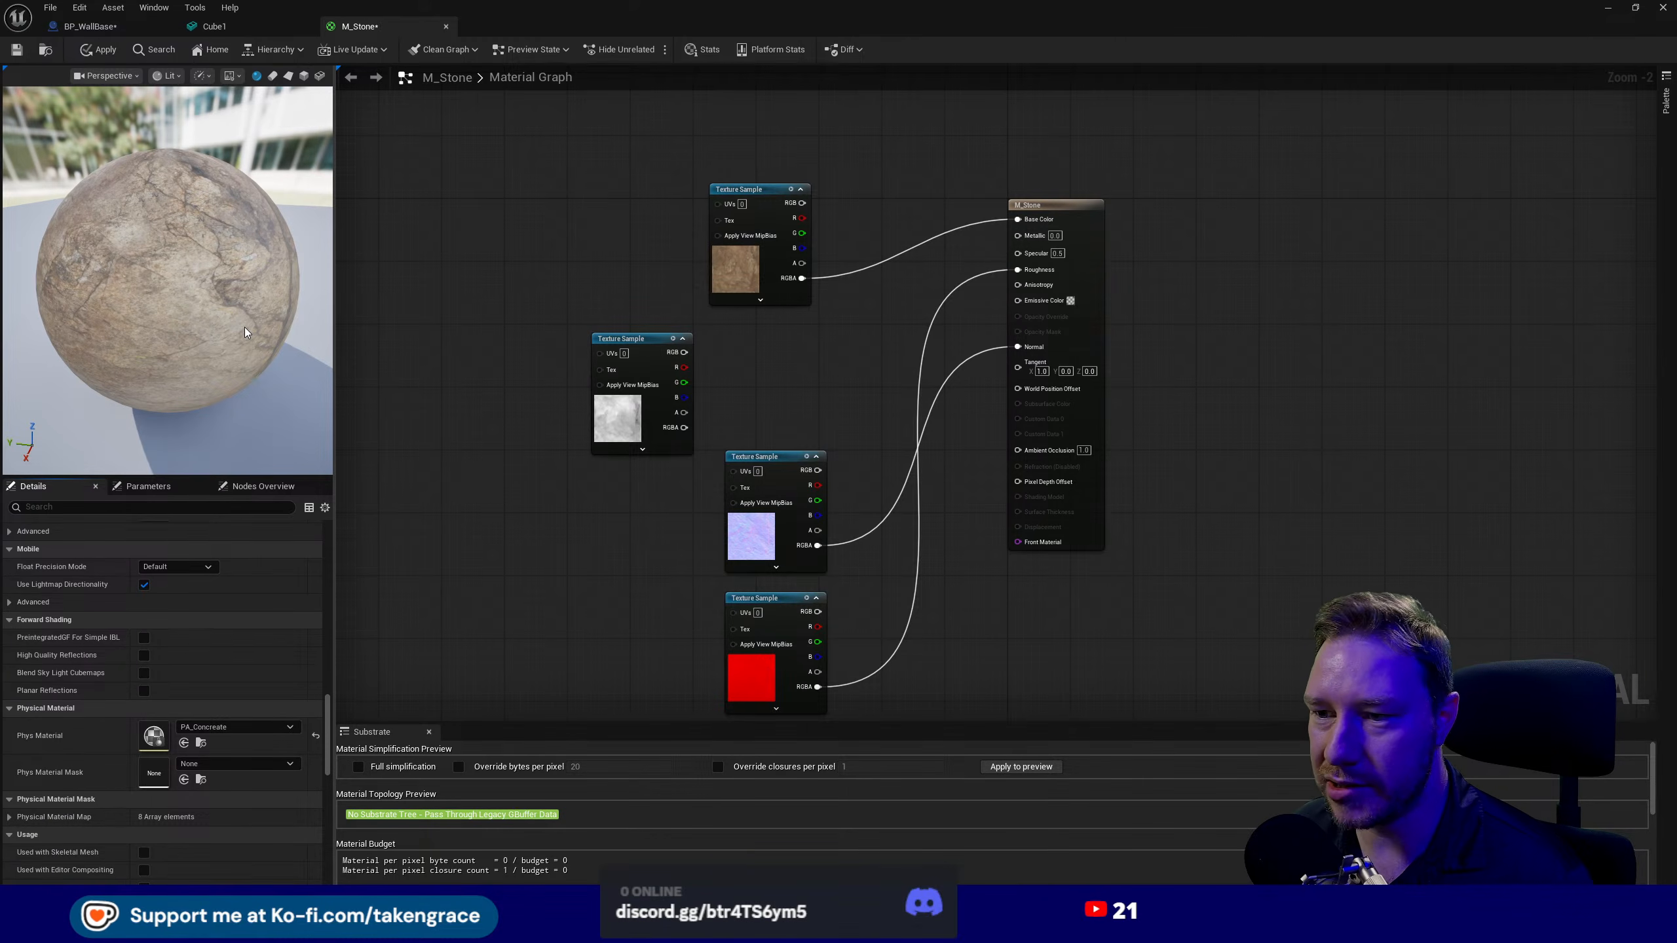
- Delete the unconnected displacement texture sample from the M_Stone graph
{"action": "left_click_drag", "start_coordinate": [677, 340], "coordinate": [793, 325]}
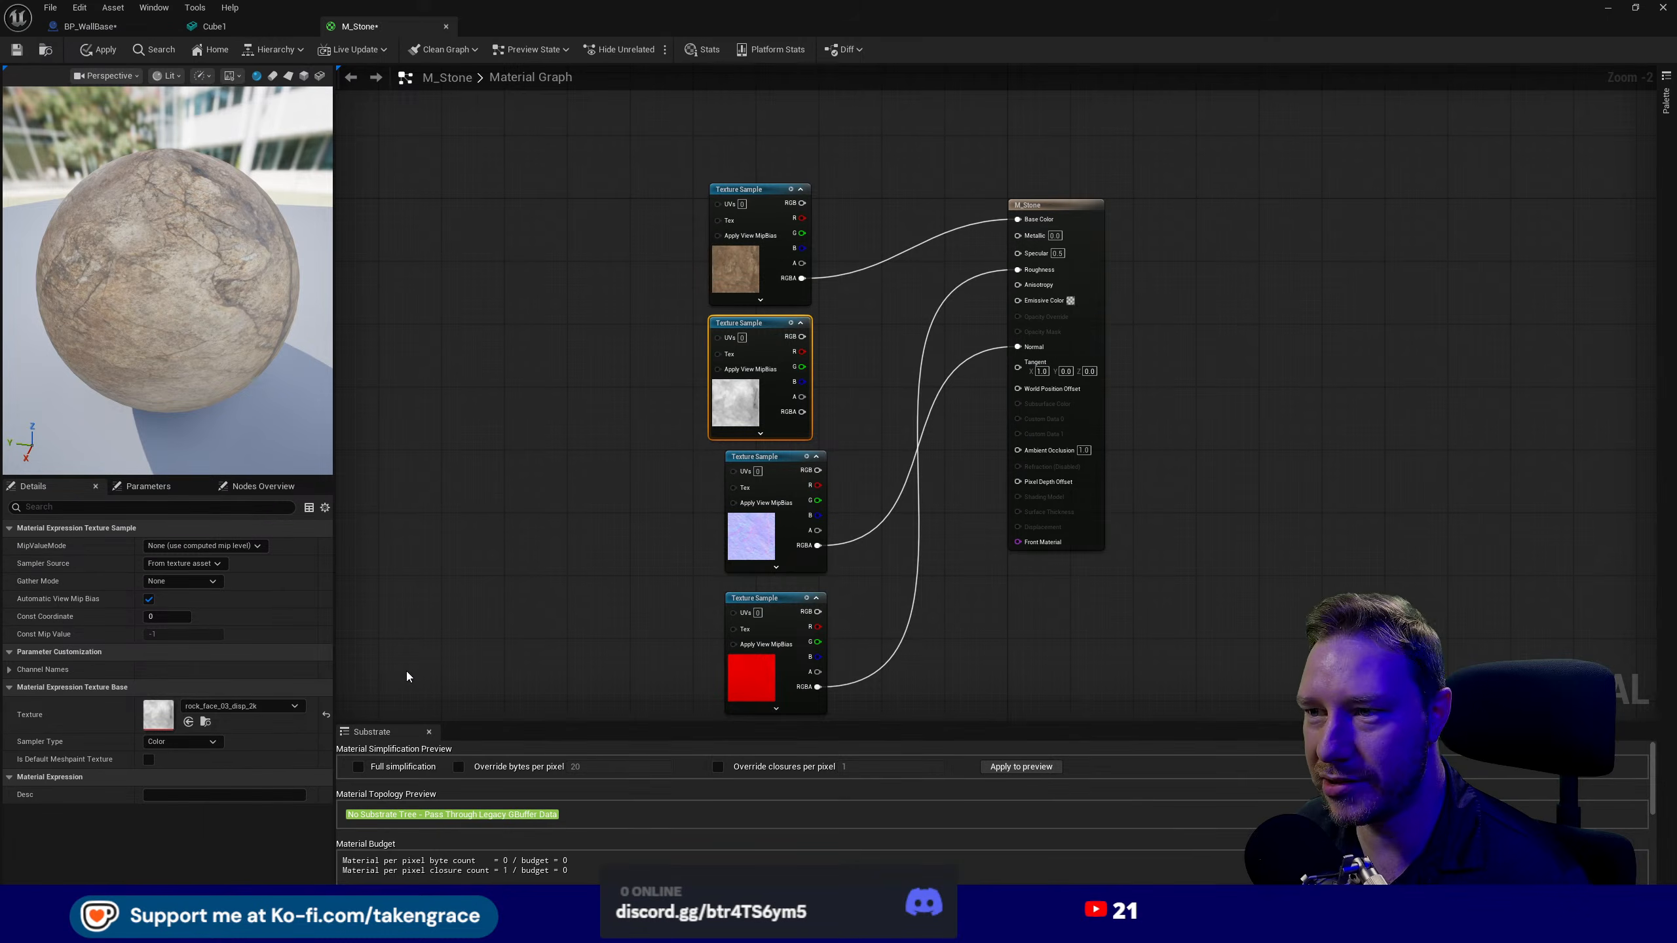
{"action": "left_click_drag", "start_coordinate": [748, 321], "coordinate": [583, 345]}
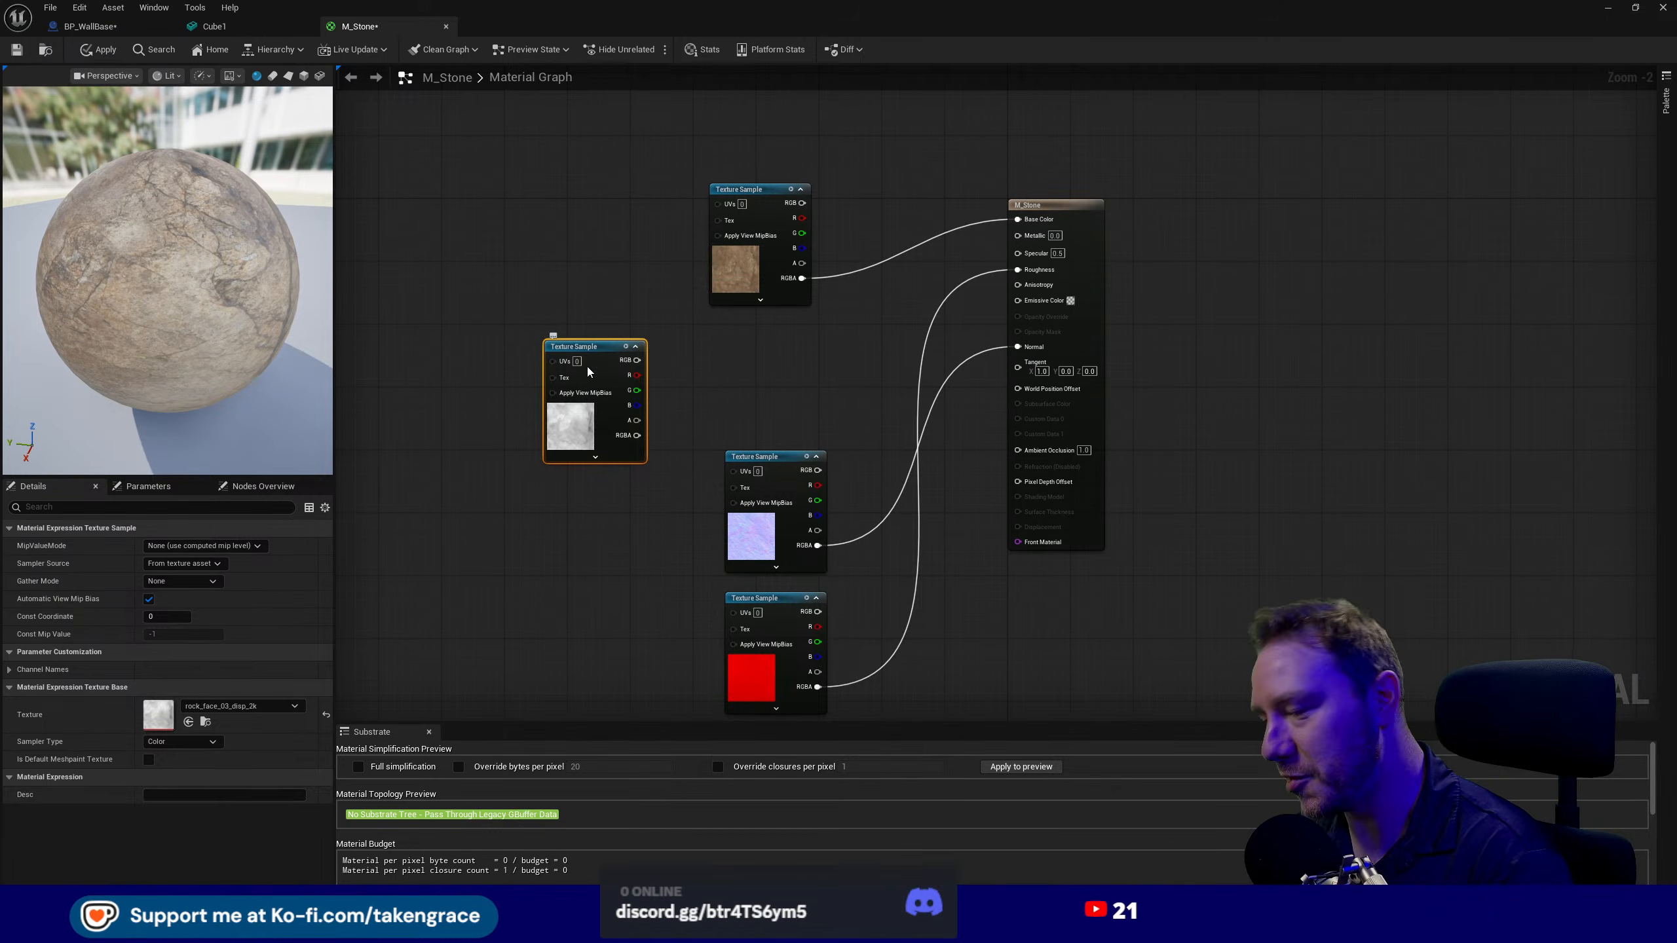
{"action": "key", "text": "Delete"}
- Rearrange the remaining samples in a column, with roughness between the diffuse sample above and the normal sample below
{"action": "left_click_drag", "start_coordinate": [768, 461], "coordinate": [759, 343]}
{"action": "left_click_drag", "start_coordinate": [768, 599], "coordinate": [579, 264]}
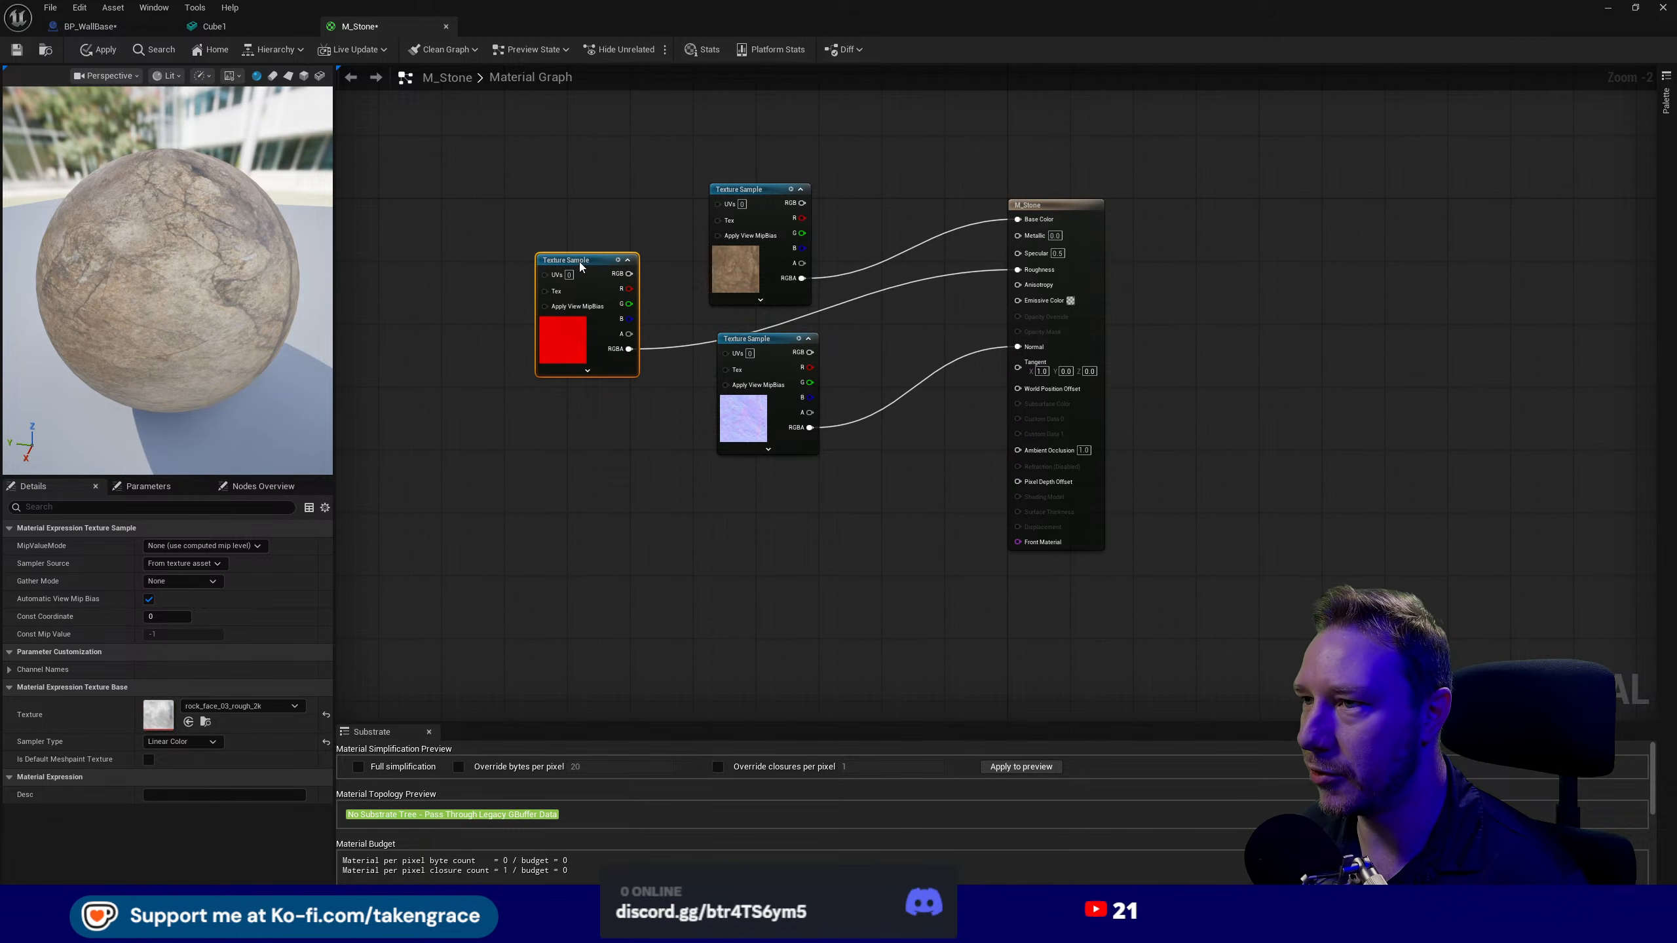
{"action": "left_click_drag", "start_coordinate": [779, 403], "coordinate": [763, 584]}
{"action": "left_click_drag", "start_coordinate": [618, 324], "coordinate": [792, 435]}
{"action": "left_click", "coordinate": [756, 193]}
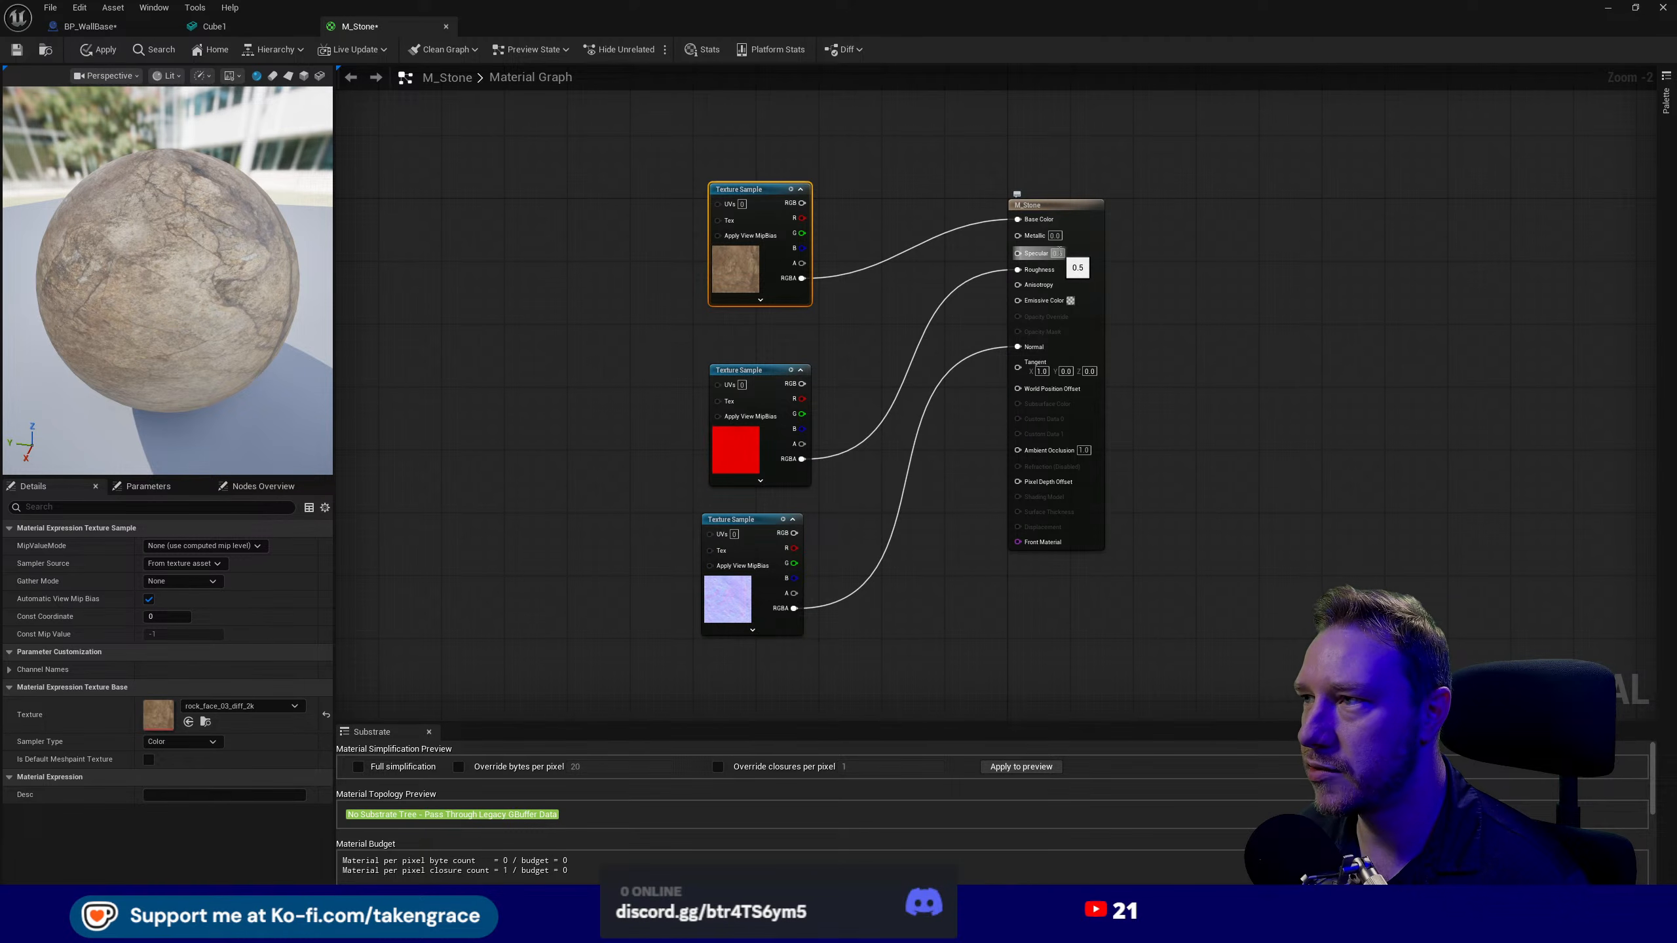
- Check the stone surface on the preview sphere, save the M_Stone material and close its editor
{"action": "mouse_move", "coordinate": [1043, 253]}
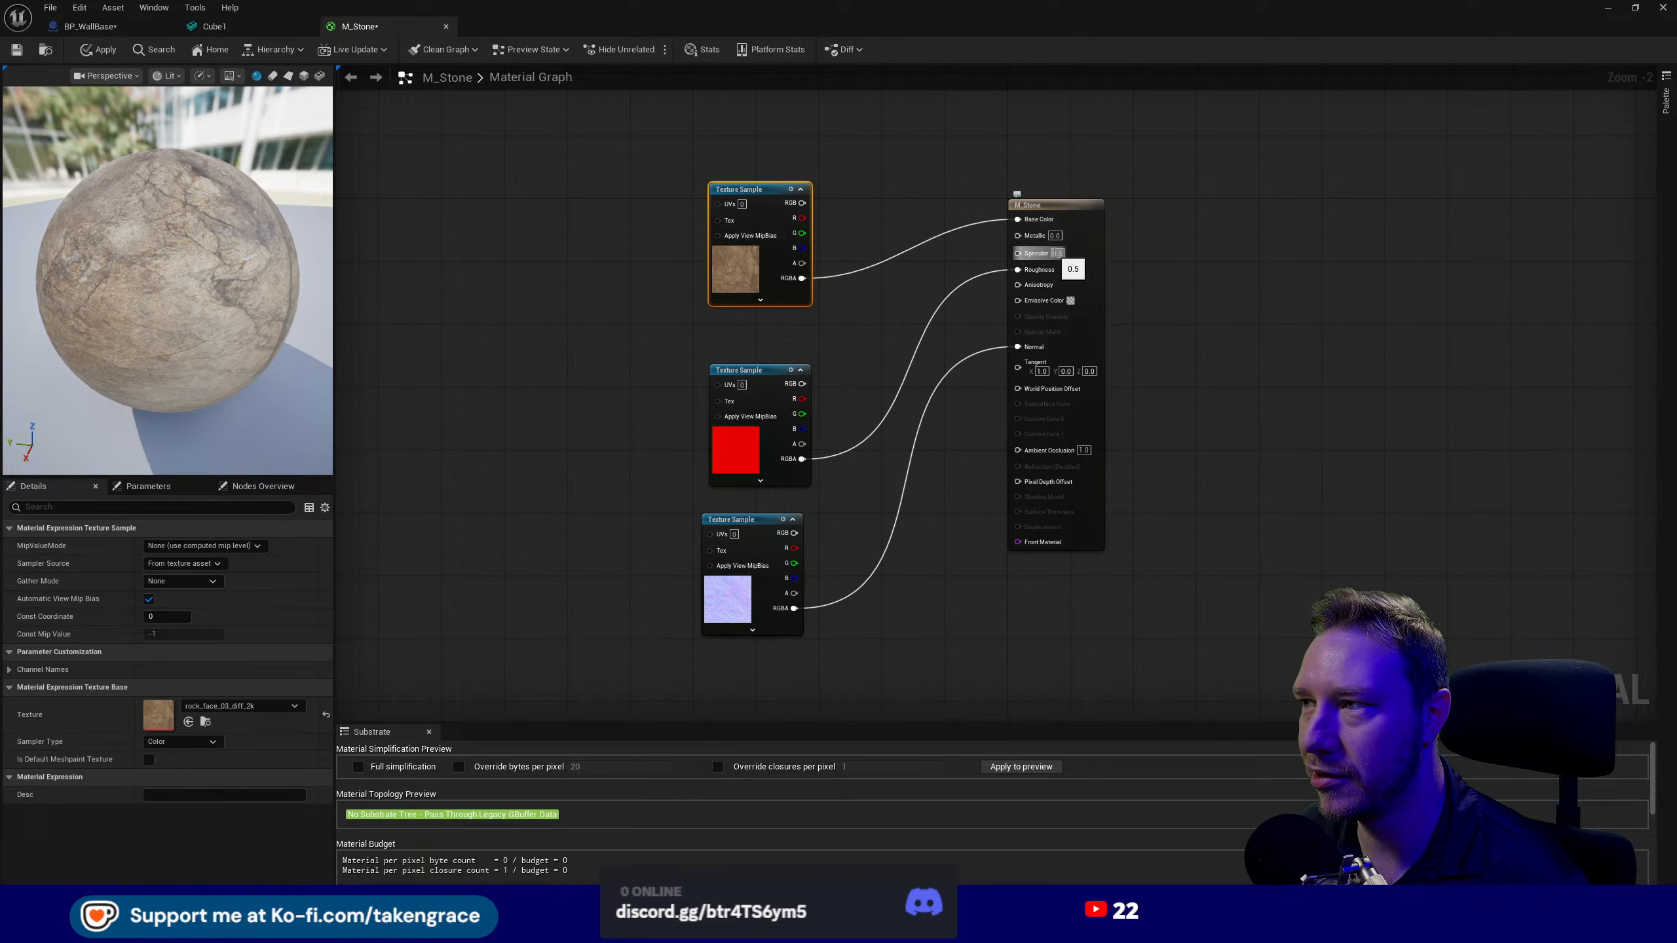
{"action": "left_click_drag", "start_coordinate": [212, 285], "coordinate": [251, 294]}
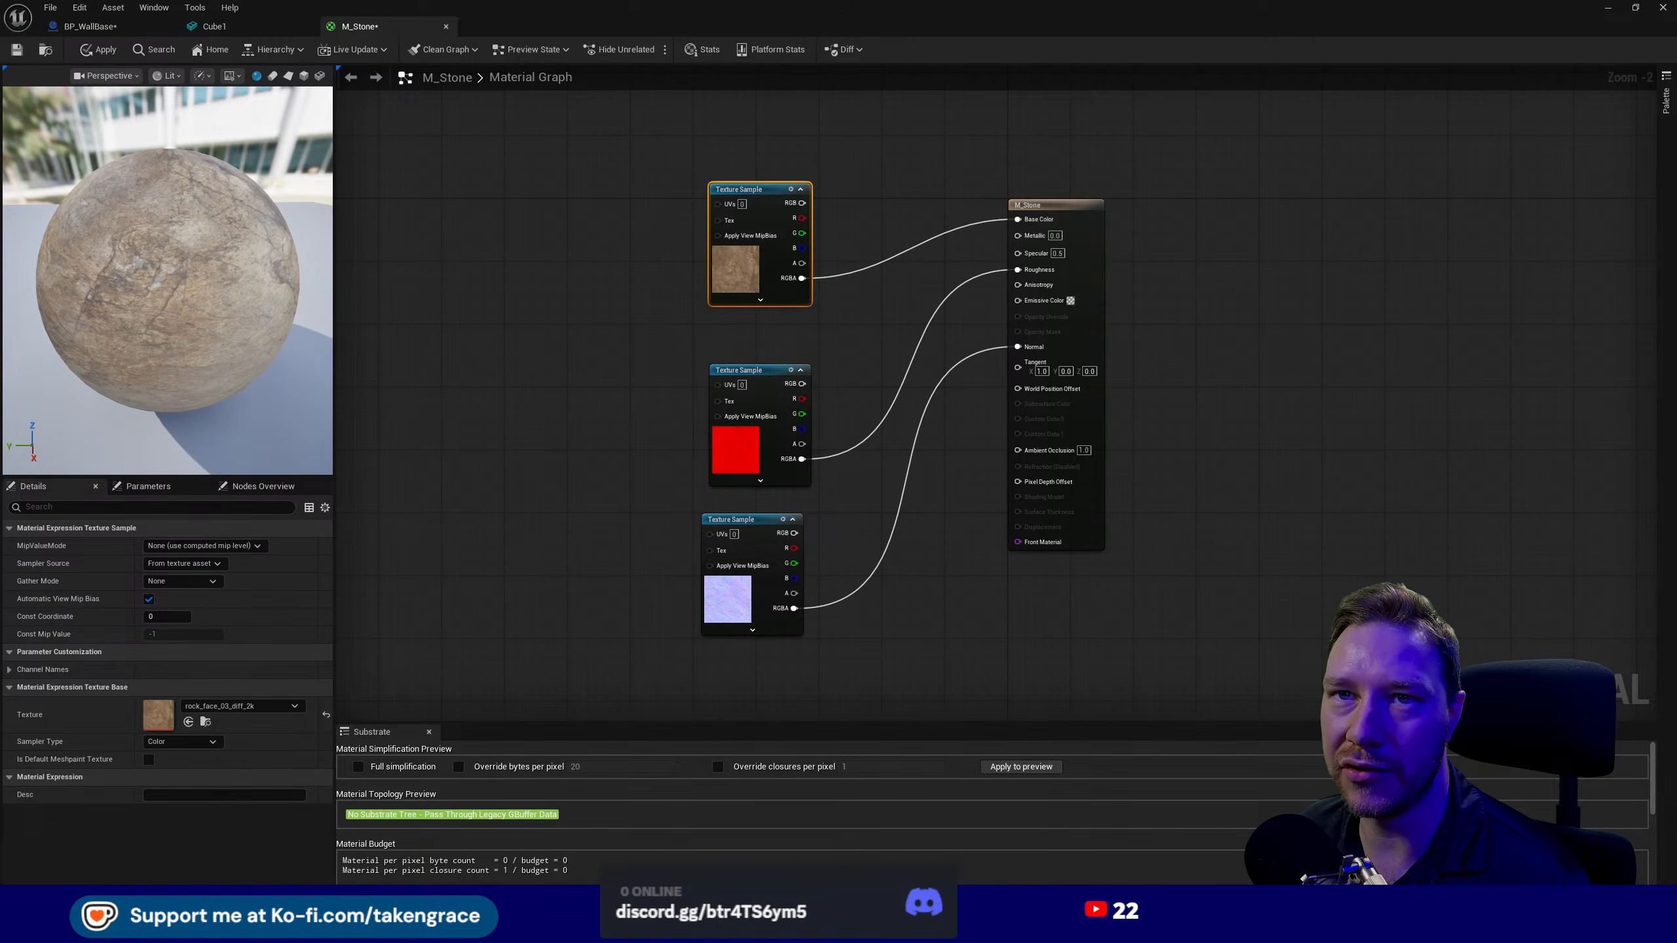
{"action": "left_click", "coordinate": [16, 50]}
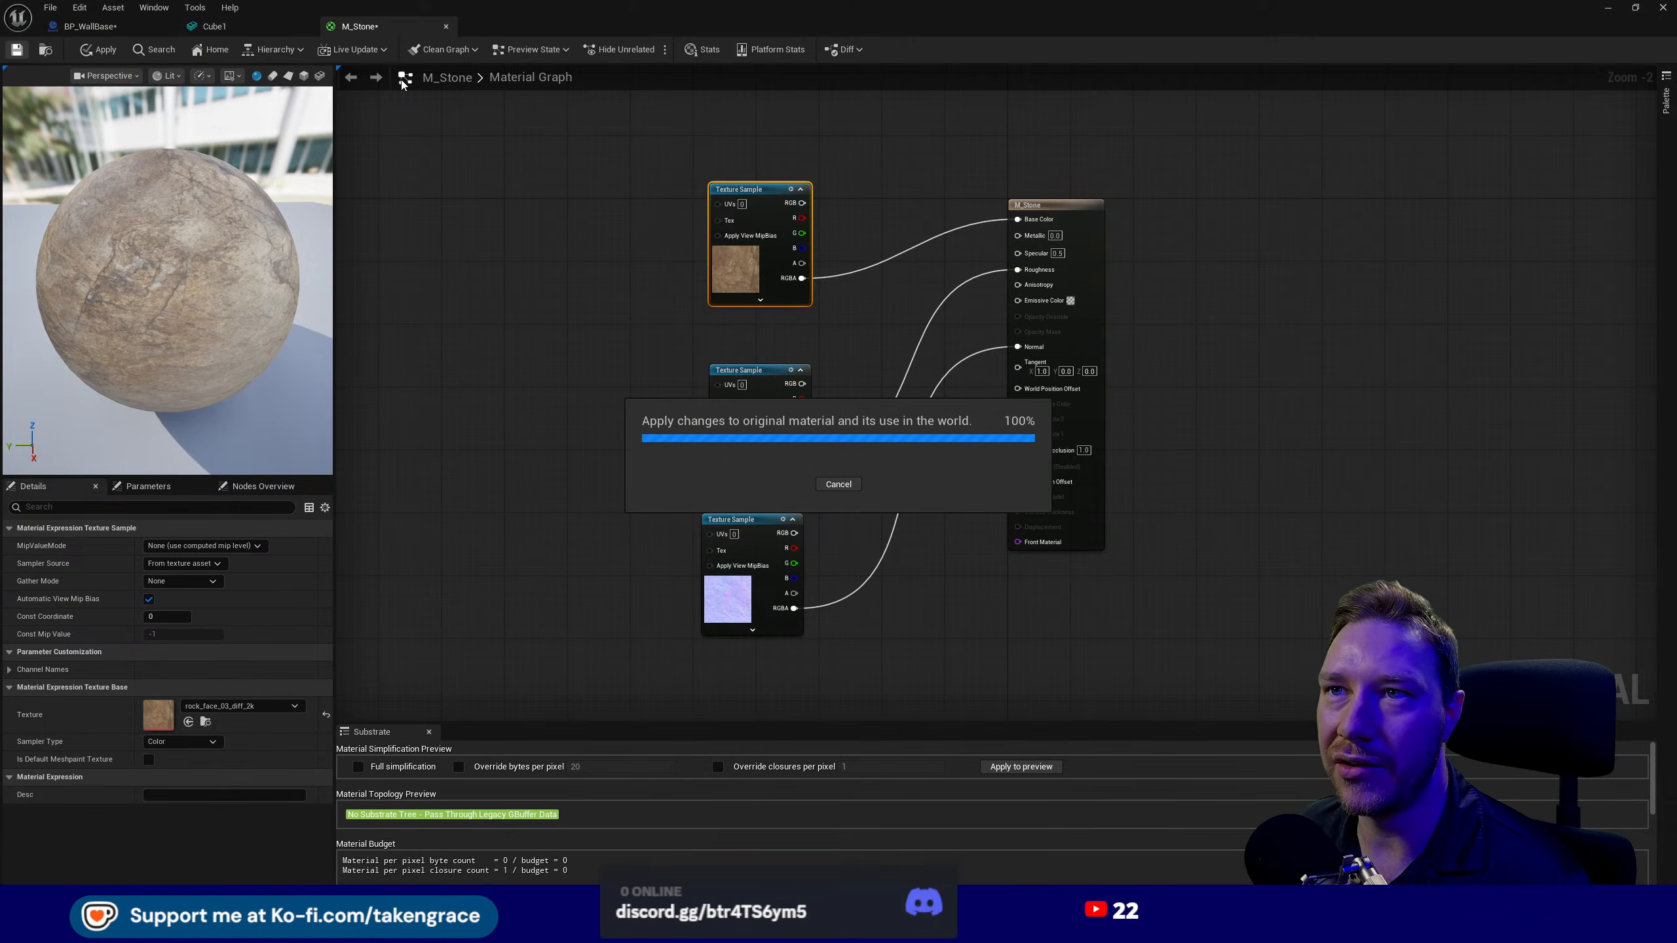
{"action": "left_click", "coordinate": [446, 26]}
- Create a new folder named Stone inside the Materials content folder
{"action": "left_click_drag", "start_coordinate": [696, 490], "coordinate": [711, 495]}
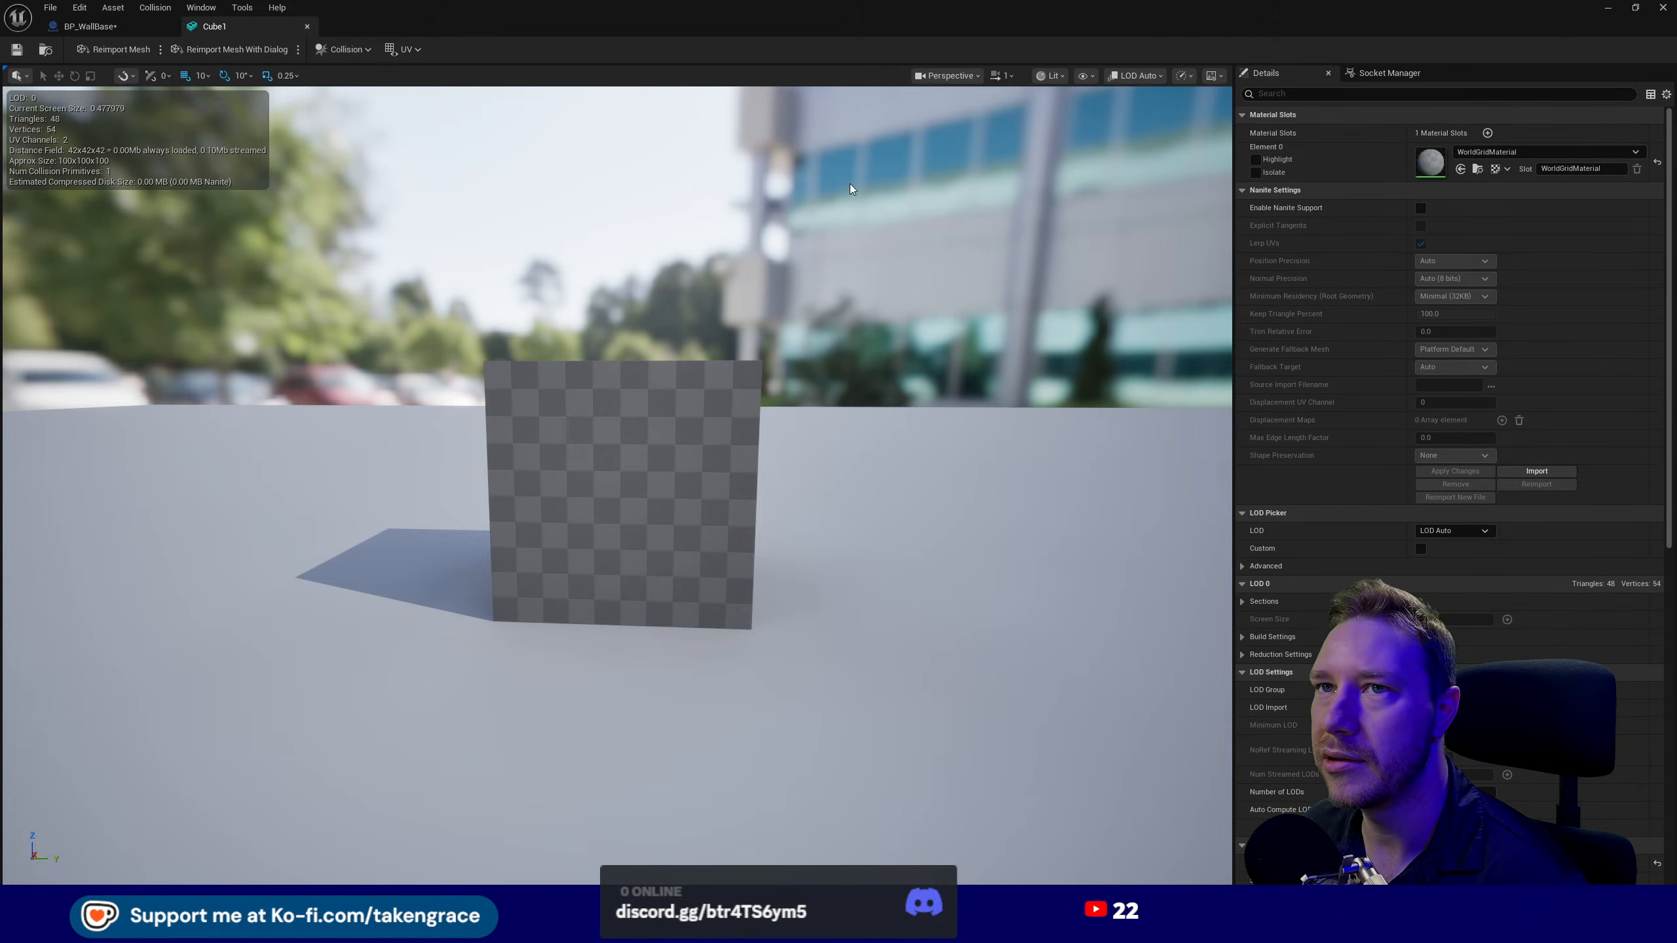
{"action": "key", "text": "ctrl+space"}
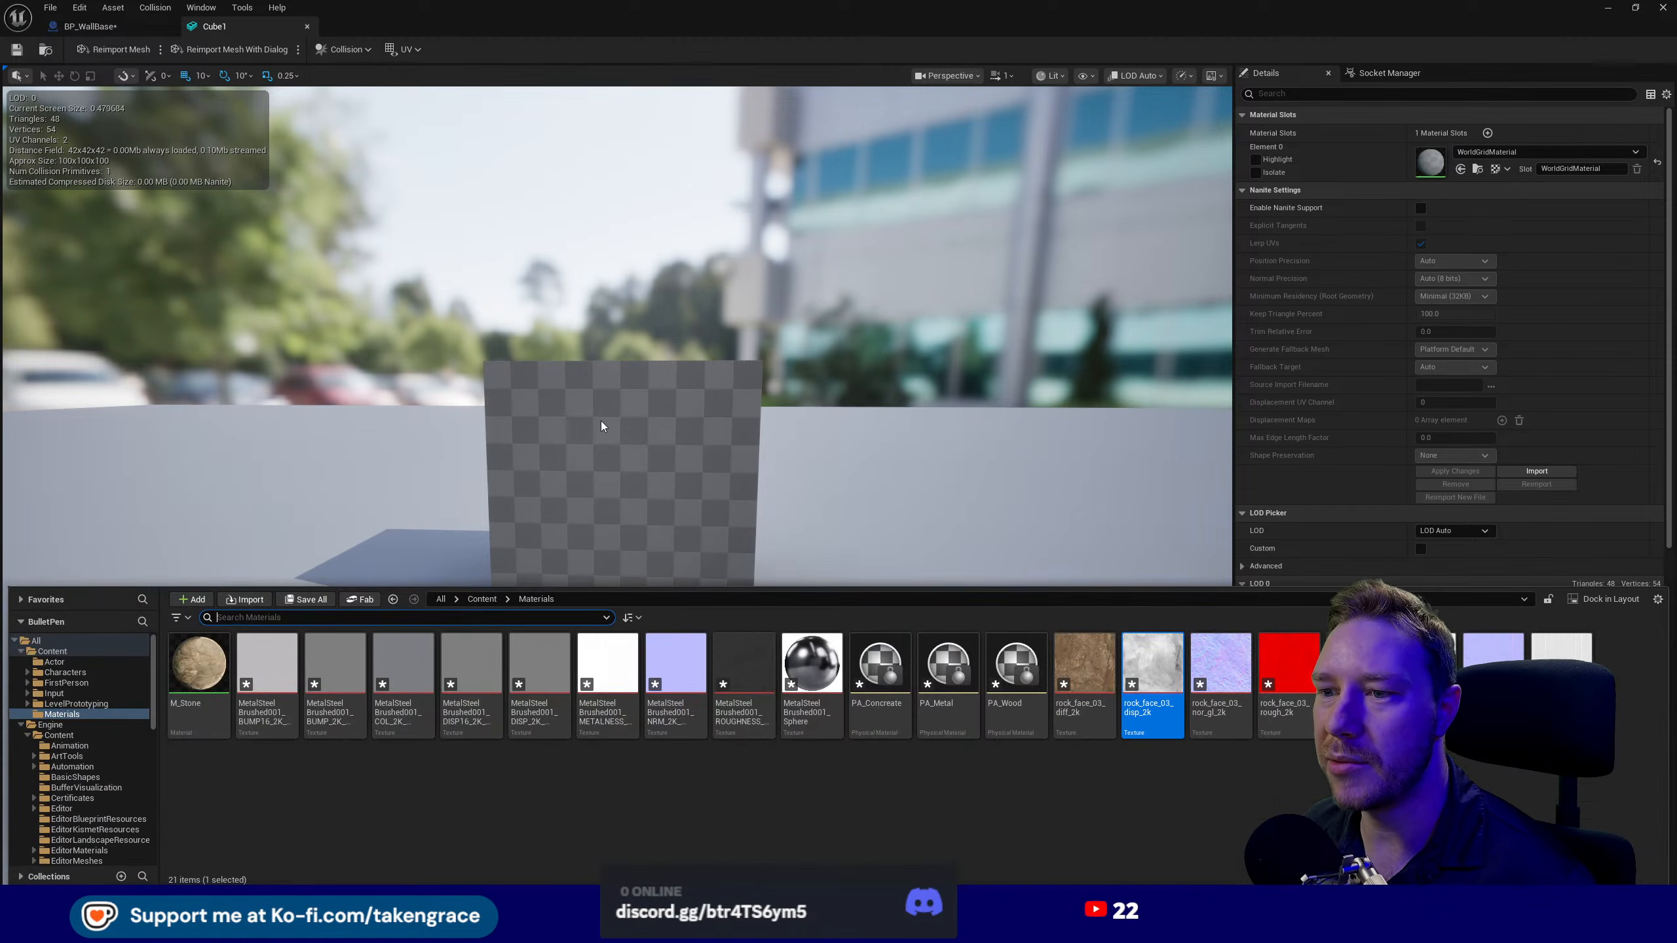
{"action": "right_click", "coordinate": [400, 795]}
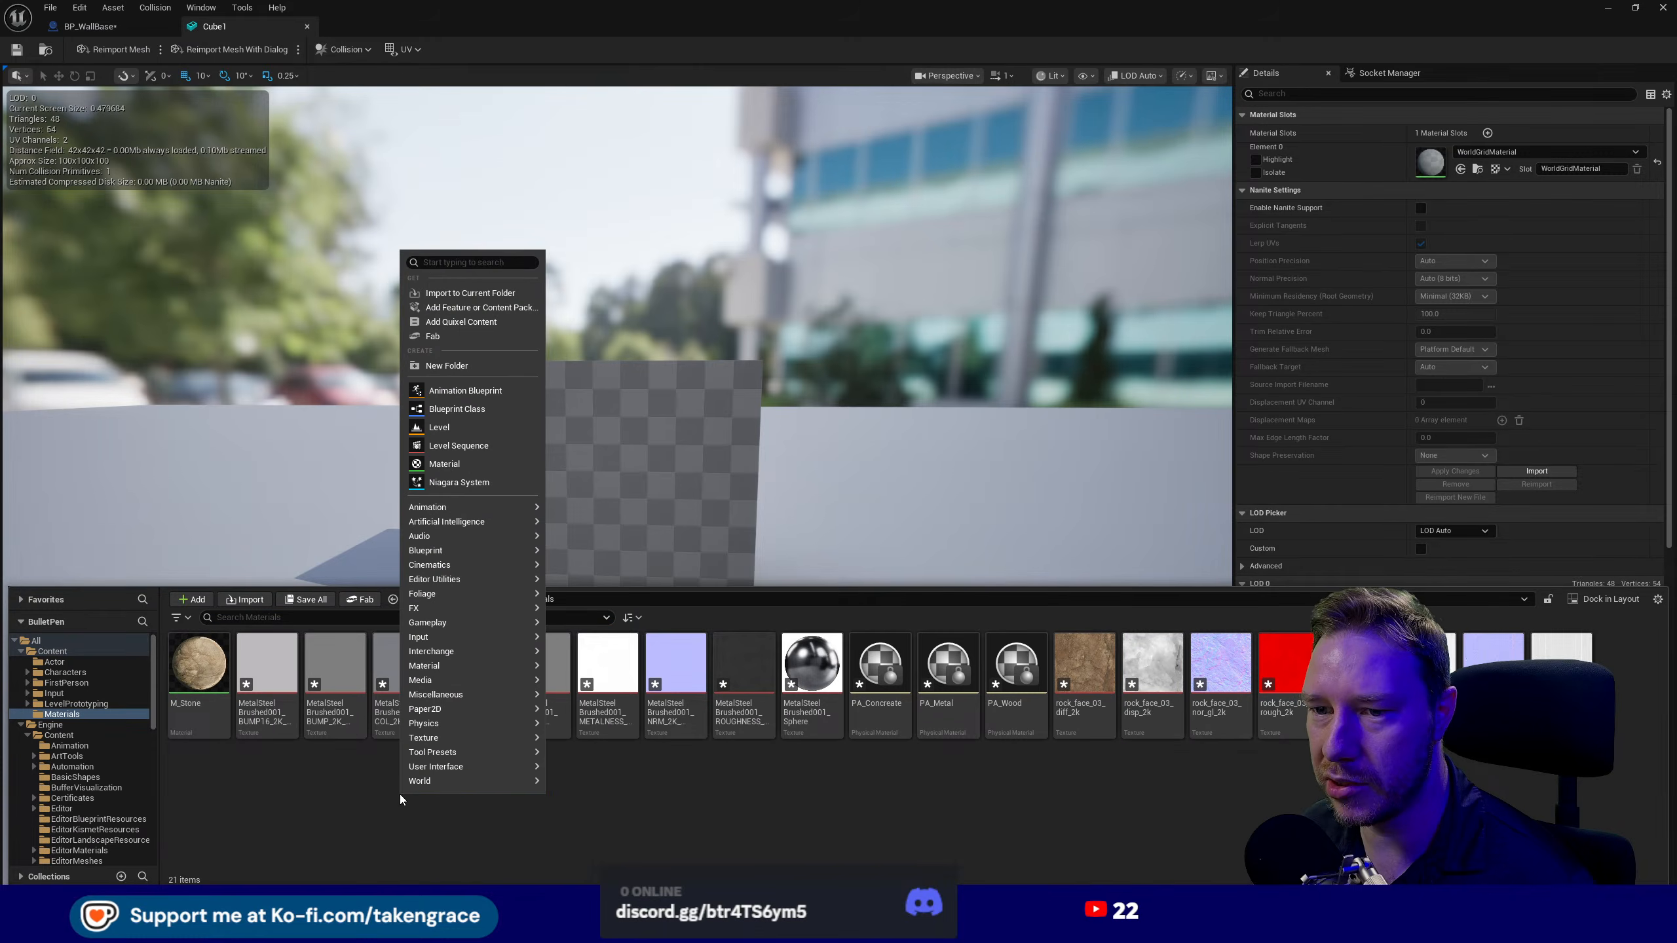
{"action": "left_click", "coordinate": [476, 366]}
{"action": "type", "text": "Stone"}
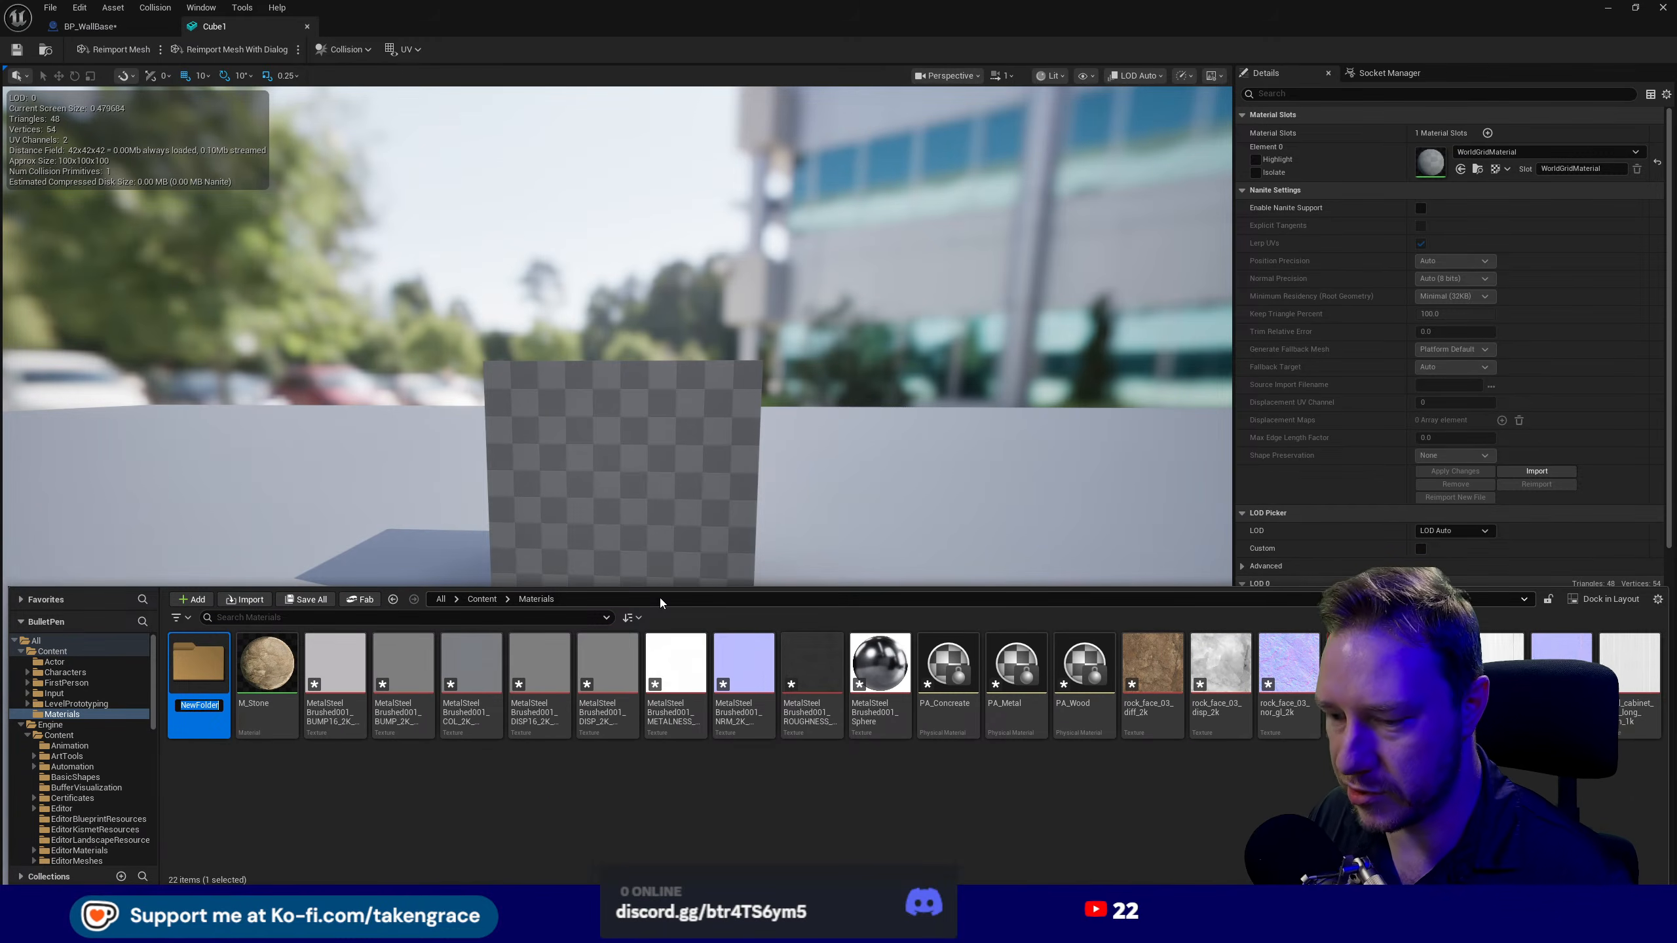
{"action": "key", "text": "Return"}
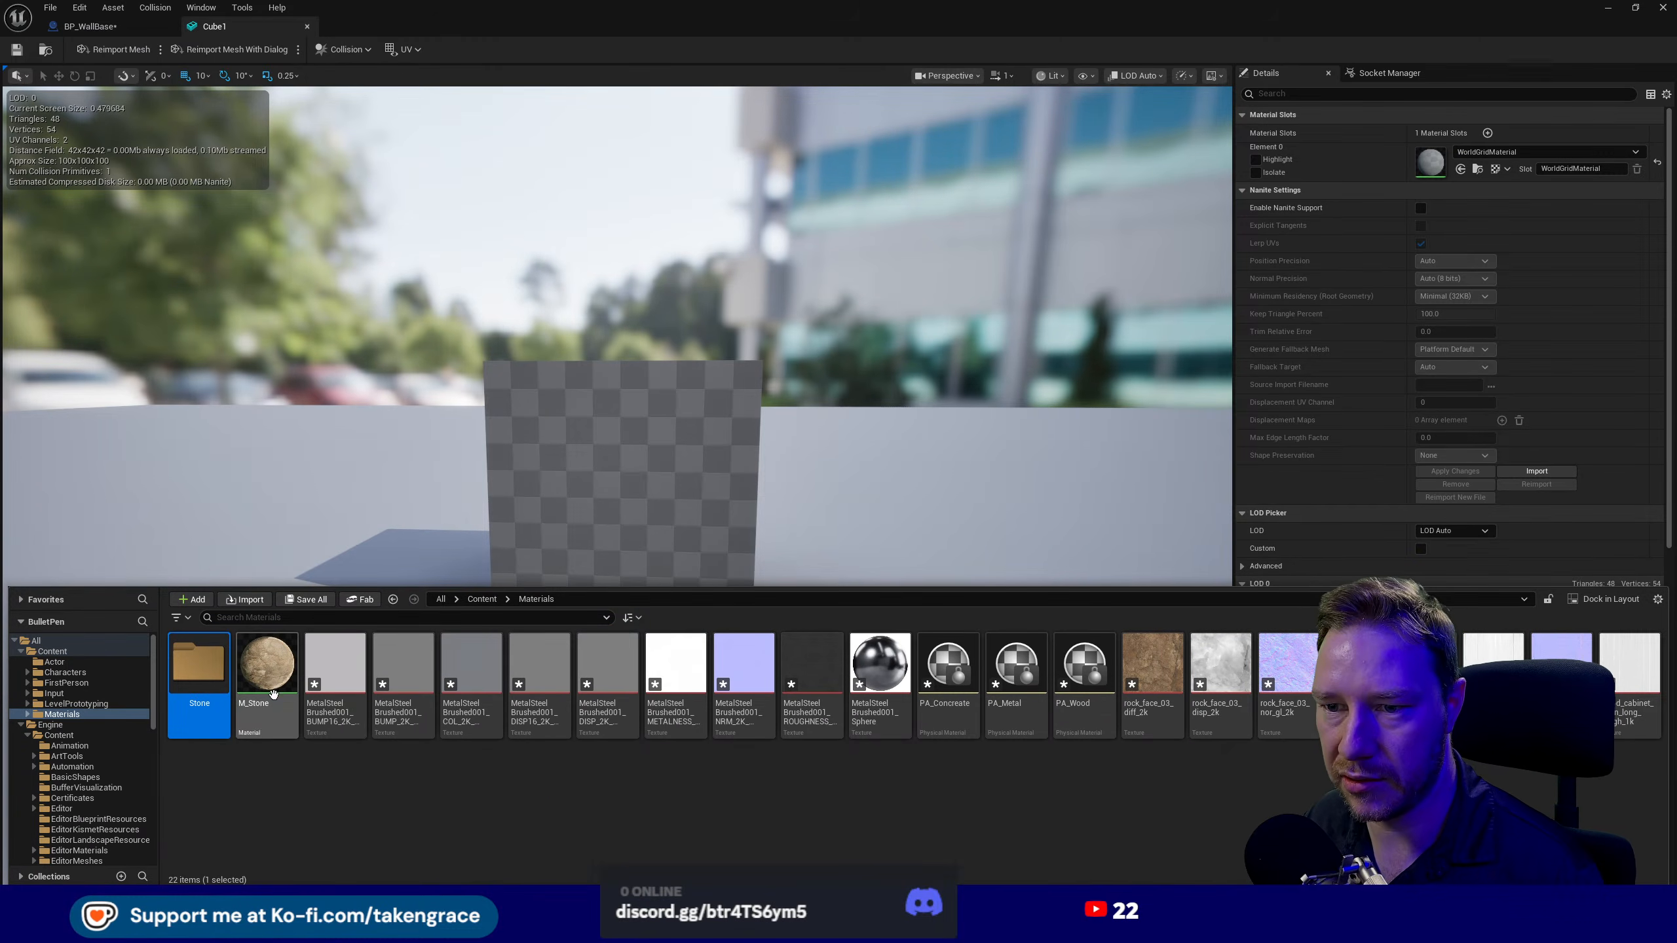
- Move the four rock_face_03 textures from Materials into the Stone folder
{"action": "left_click", "coordinate": [1165, 724]}
{"action": "left_click", "coordinate": [1354, 720], "text": "shift"}
{"action": "left_click_drag", "start_coordinate": [1191, 715], "coordinate": [198, 664]}
{"action": "left_click", "coordinate": [238, 698]}
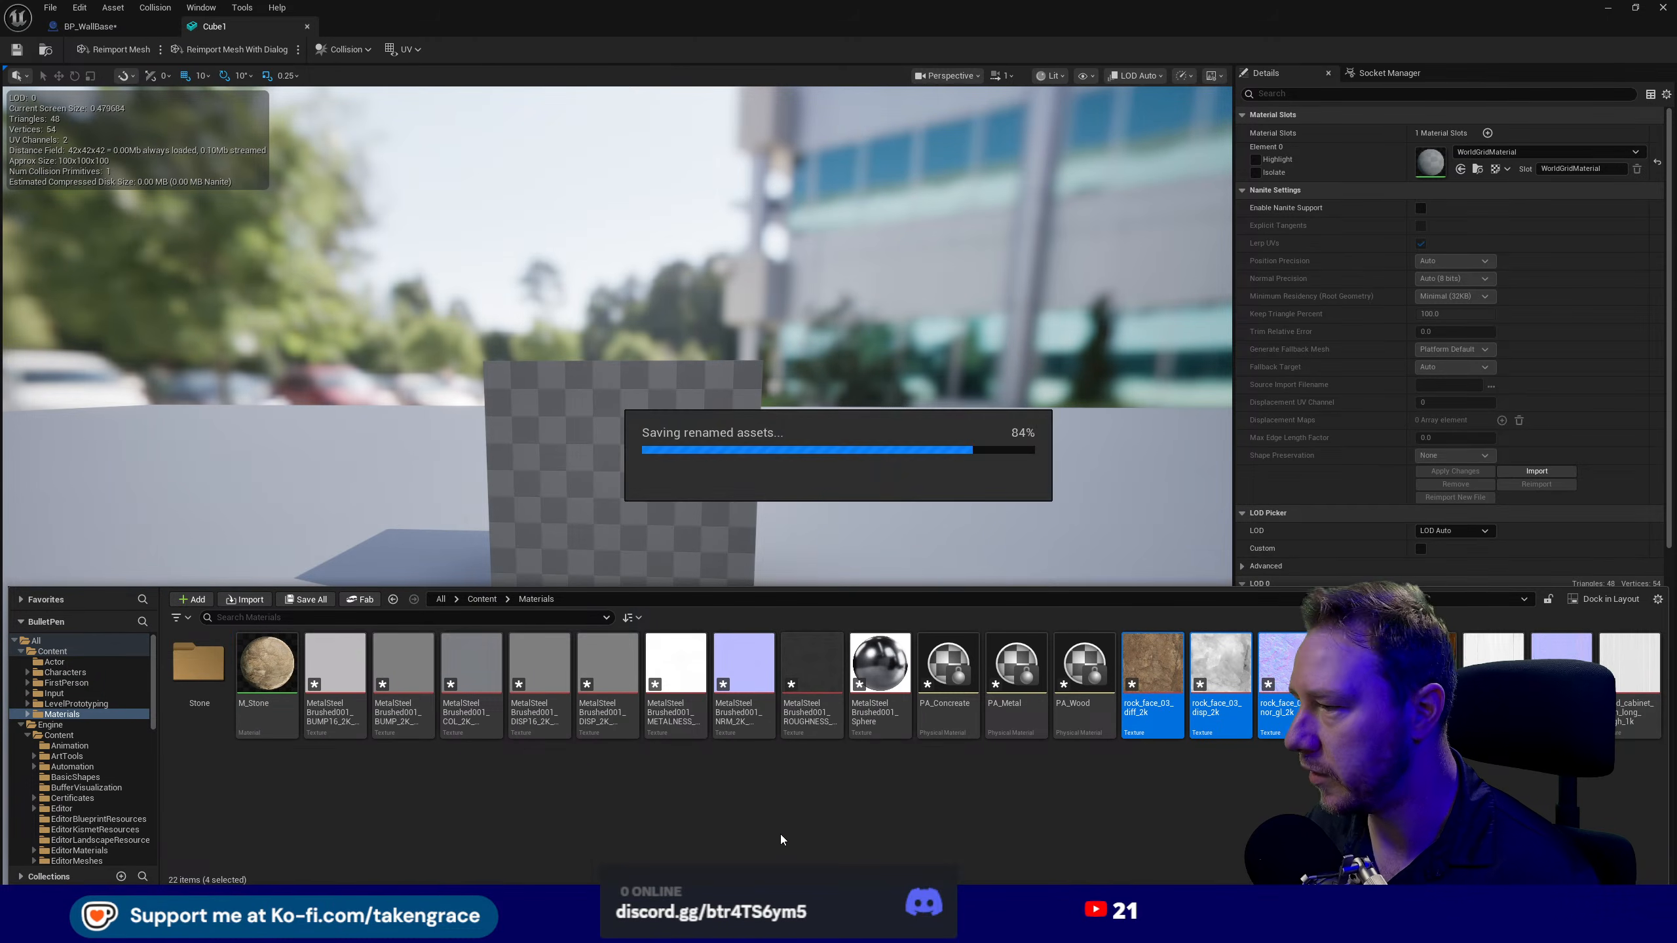
- Create a new material named M_Wood in the Materials folder and open it for editing
{"action": "right_click", "coordinate": [557, 799]}
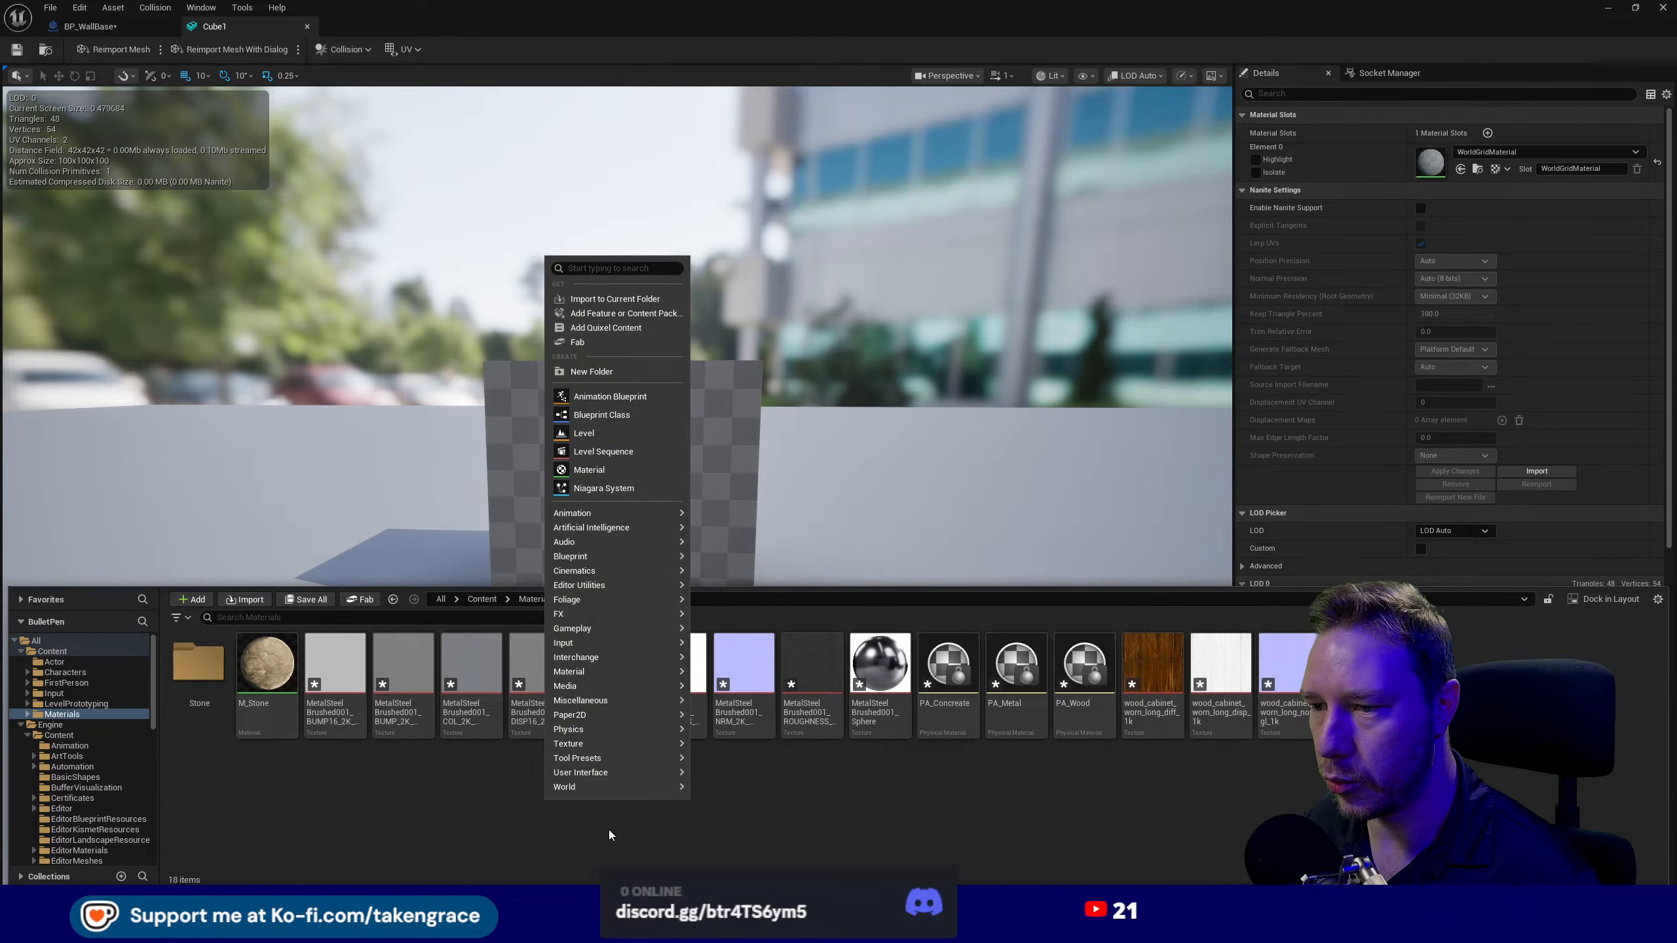
{"action": "left_click", "coordinate": [589, 469]}
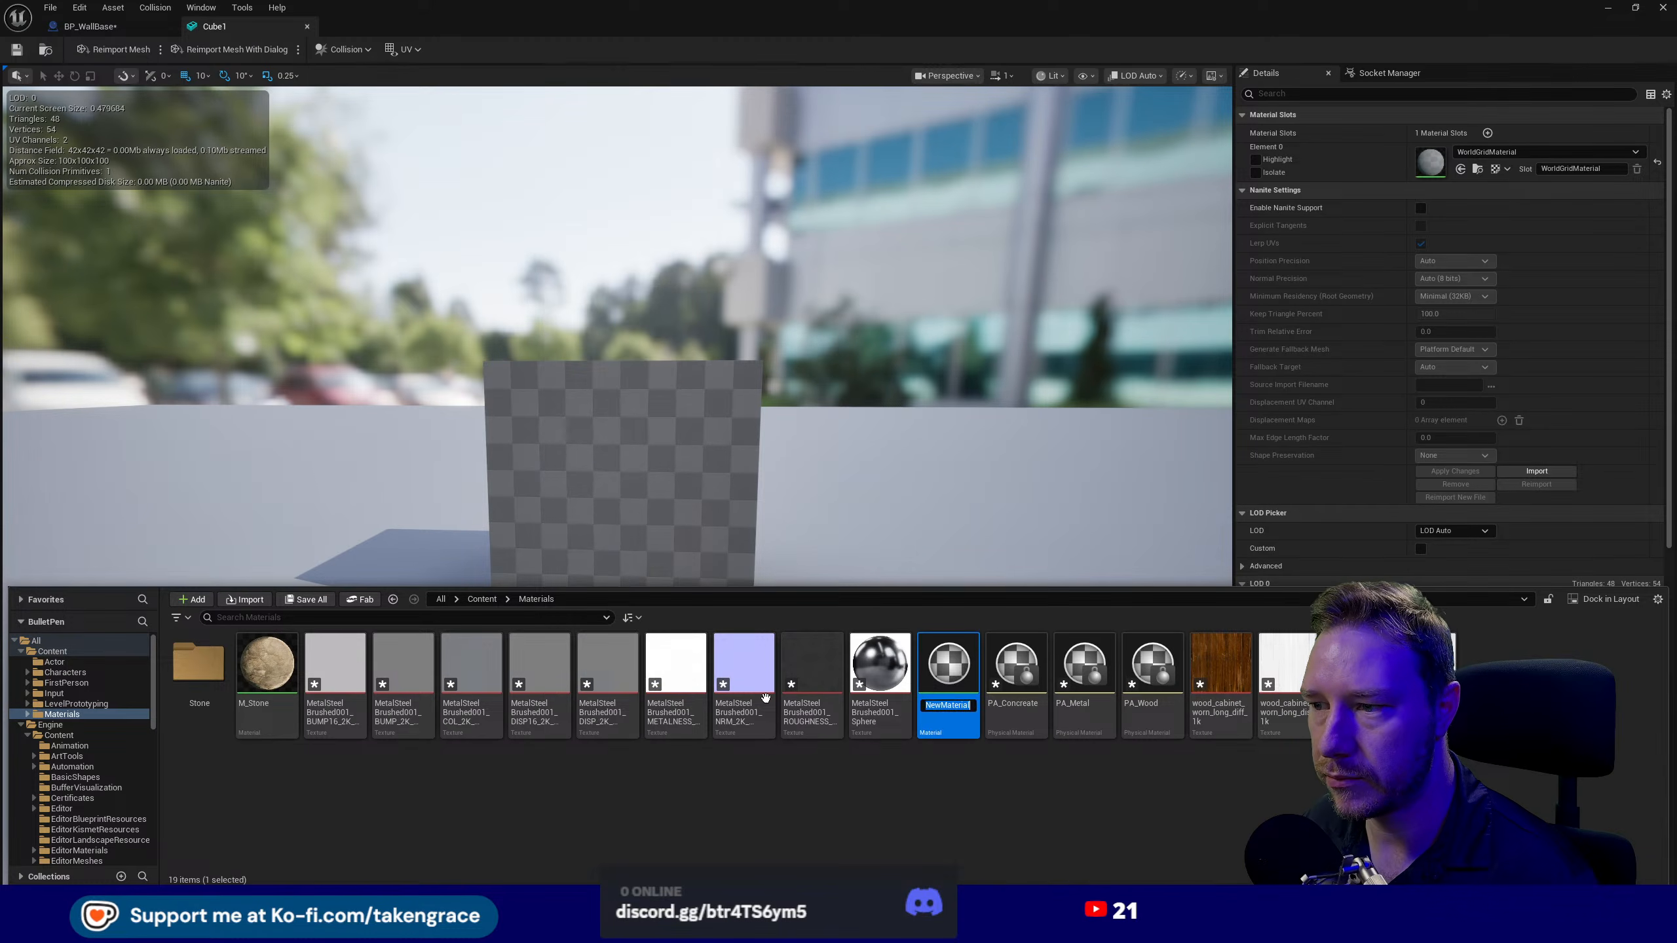
{"action": "type", "text": "M_Wood"}
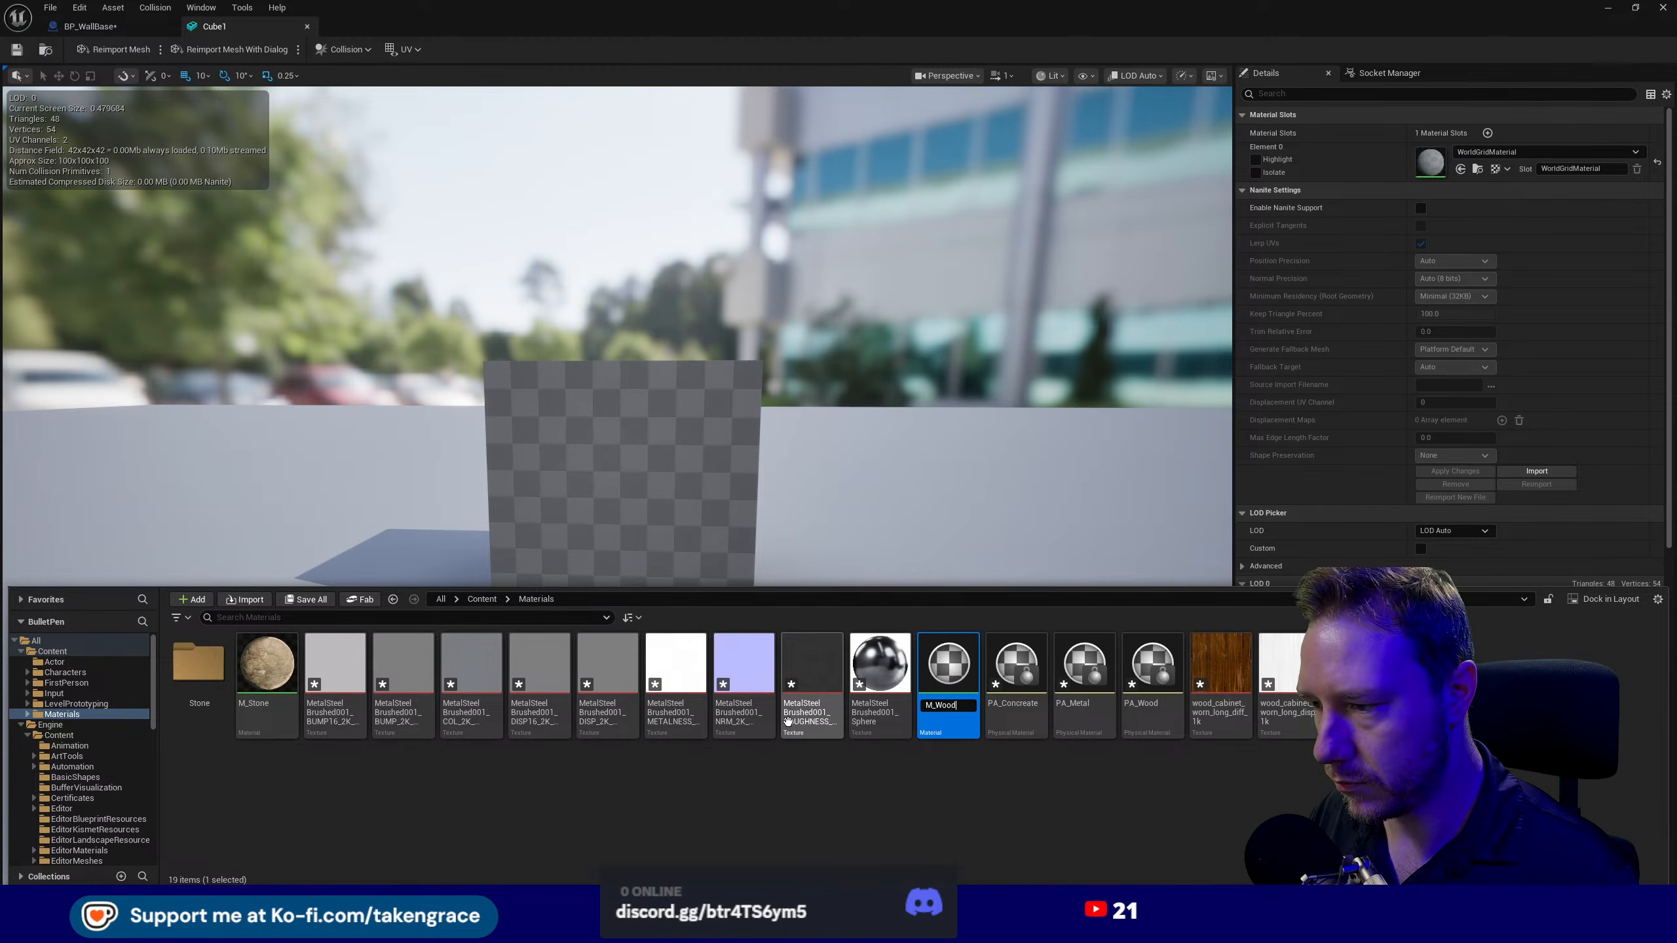
{"action": "key", "text": "Return"}
{"action": "double_click", "coordinate": [353, 674]}
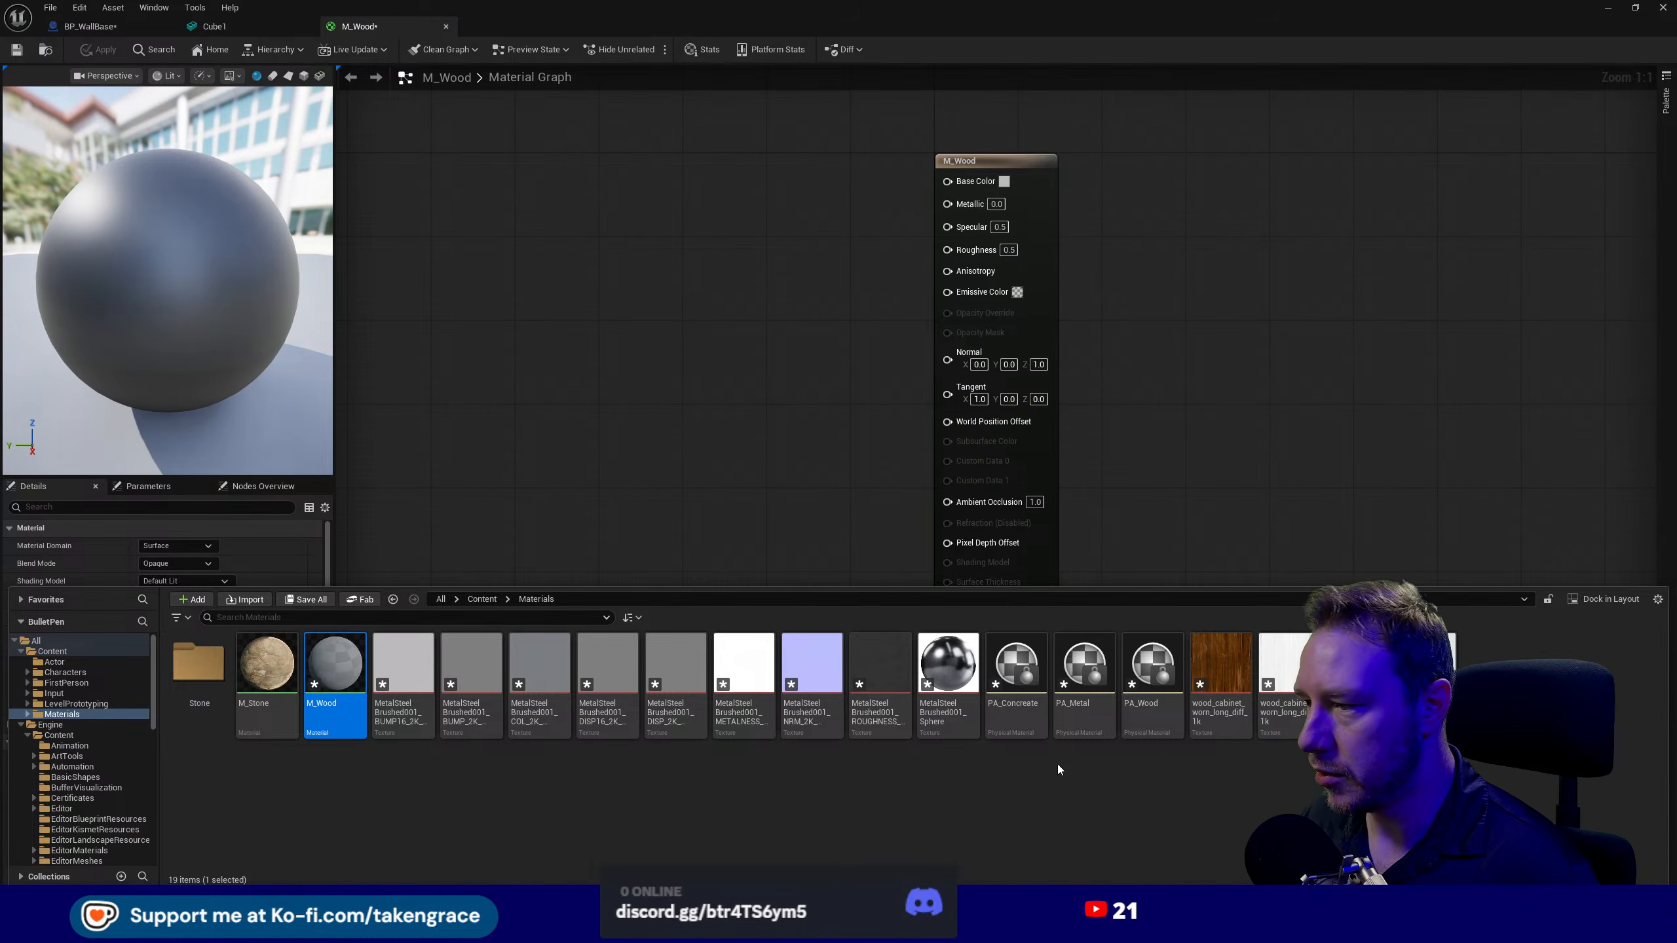
- Add the wood_cabinet_worn_long diffuse, normal and roughness textures to the M_Wood graph as texture samples
{"action": "left_click", "coordinate": [1221, 680]}
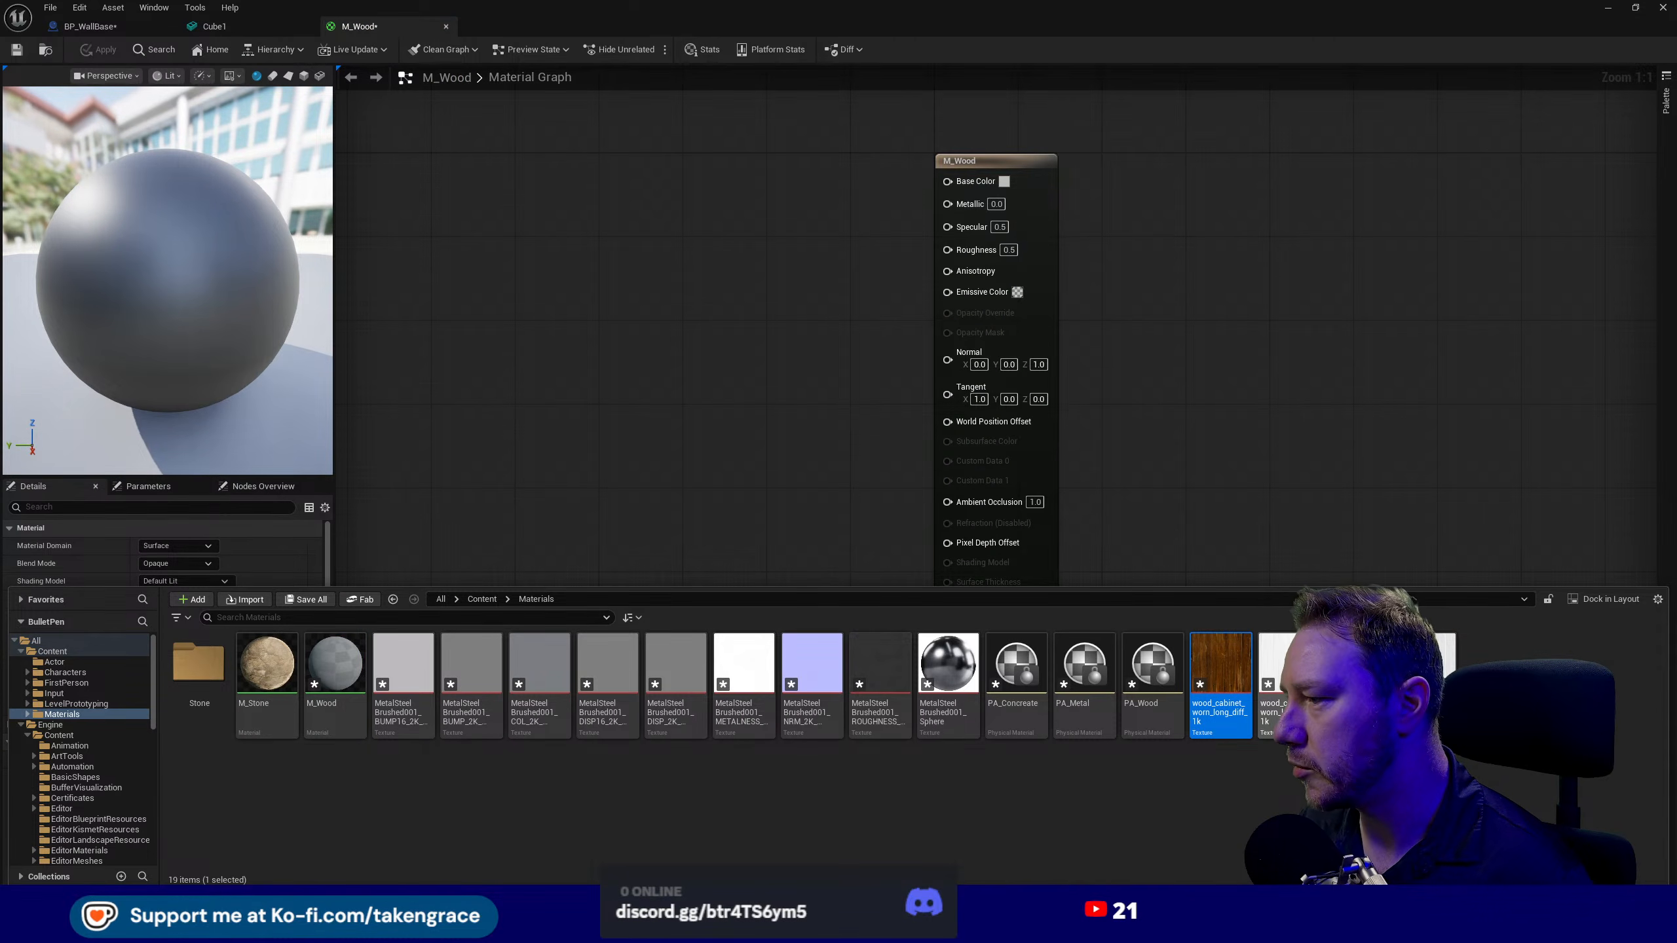
{"action": "left_click", "coordinate": [1357, 691], "text": "ctrl"}
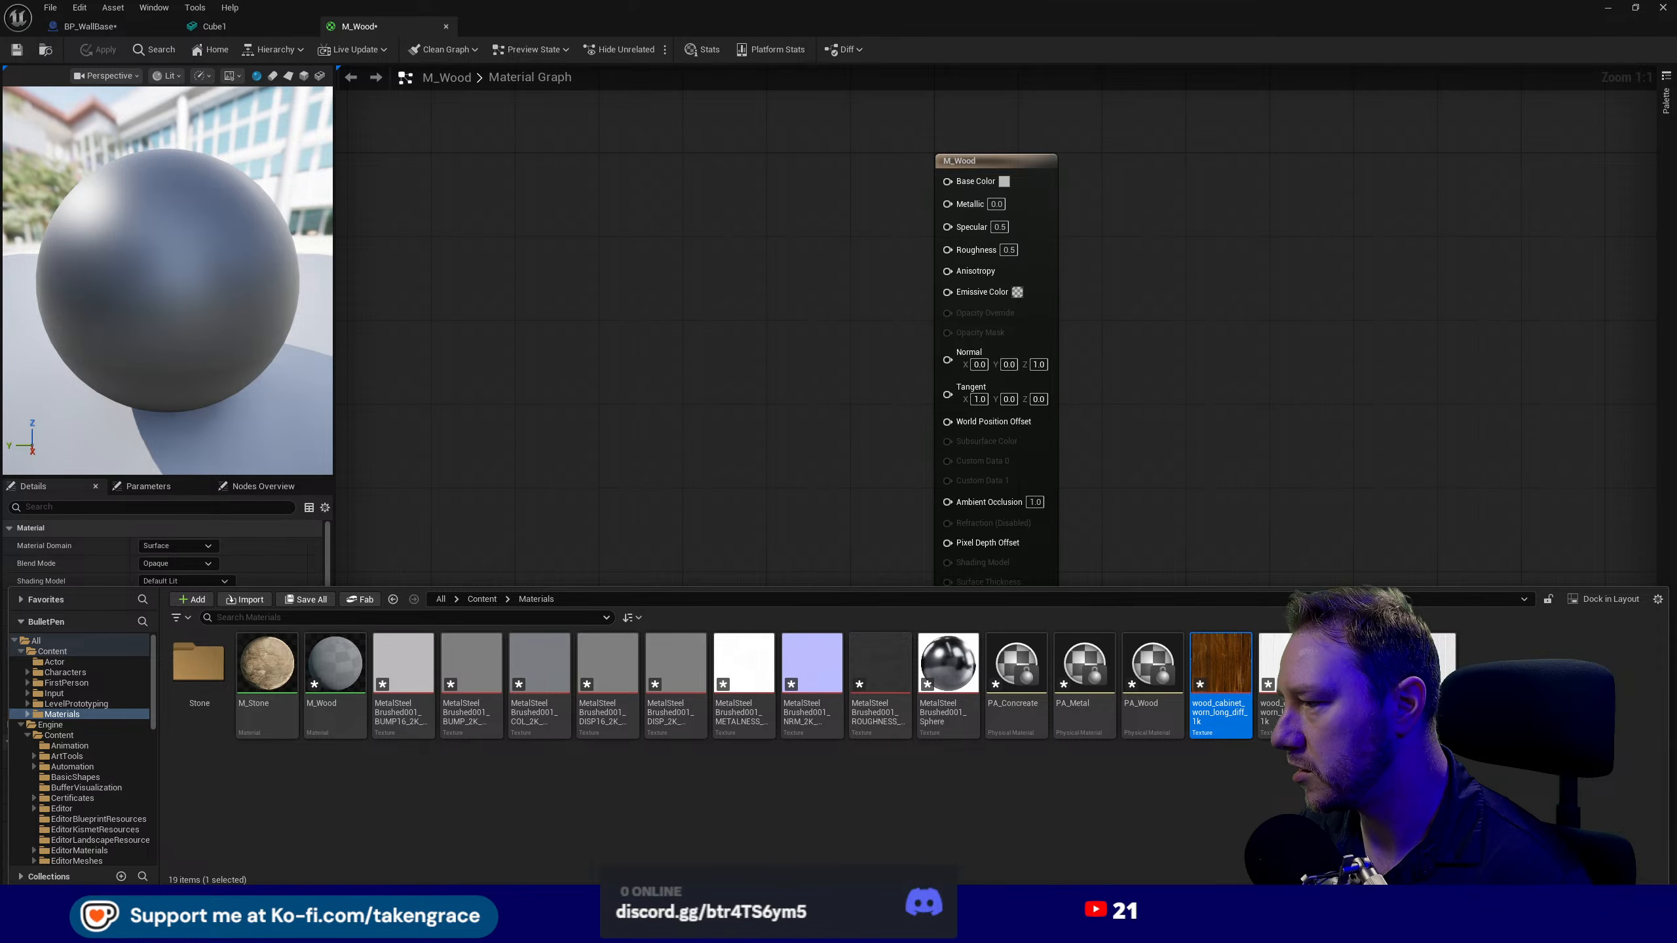
{"action": "left_click_drag", "start_coordinate": [1426, 680], "coordinate": [763, 154]}
- Connect the RGBA outputs of the wood diffuse, normal and roughness samples to Base Color, Normal and Roughness respectively
{"action": "left_click_drag", "start_coordinate": [828, 267], "coordinate": [948, 180]}
{"action": "left_click_drag", "start_coordinate": [792, 188], "coordinate": [781, 147]}
{"action": "right_click_drag", "start_coordinate": [782, 146], "coordinate": [893, 116]}
{"action": "left_click_drag", "start_coordinate": [885, 328], "coordinate": [838, 254]}
{"action": "left_click_drag", "start_coordinate": [897, 372], "coordinate": [1060, 320]}
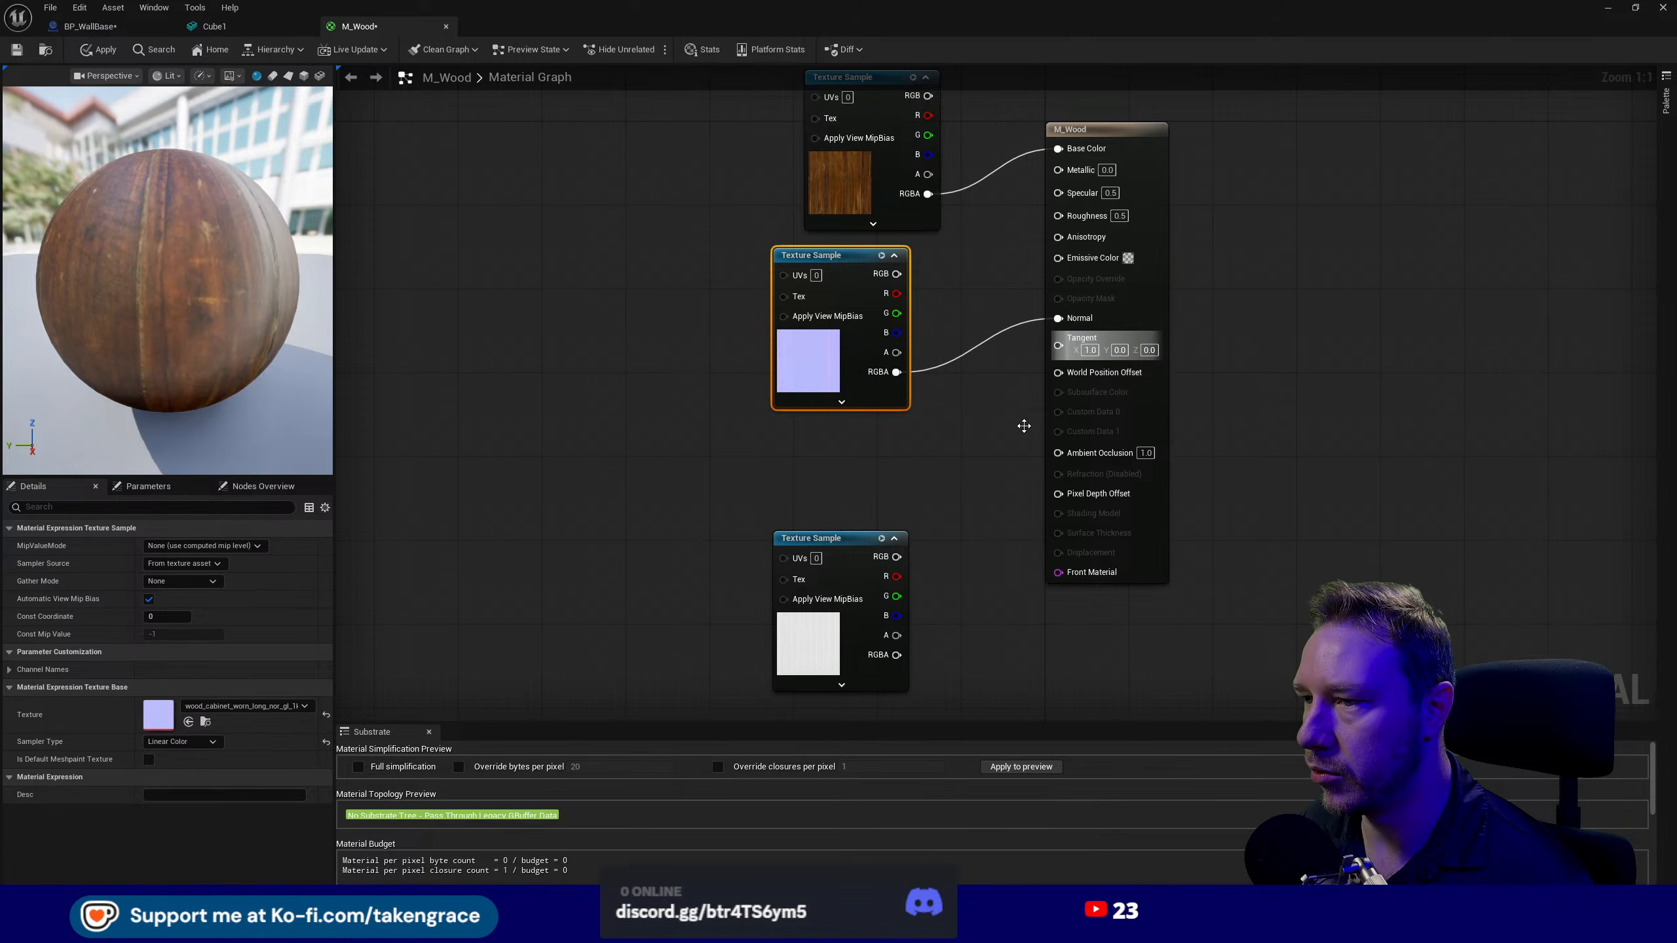
{"action": "key", "text": "ctrl+space"}
{"action": "left_click", "coordinate": [962, 454]}
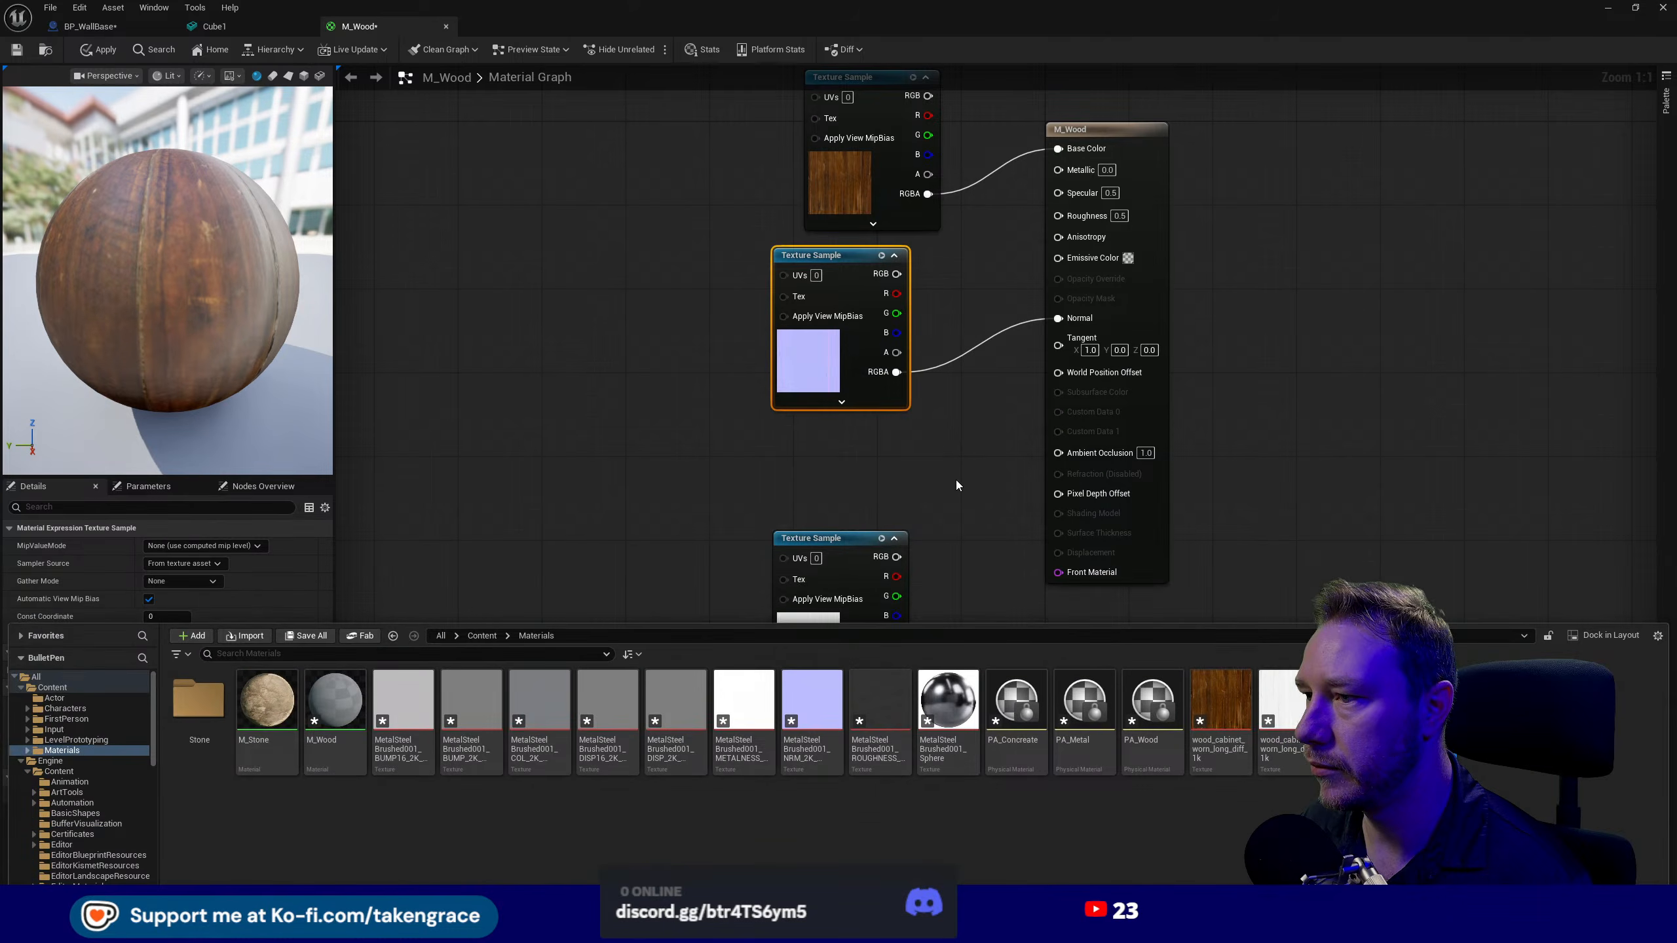
{"action": "left_click_drag", "start_coordinate": [896, 655], "coordinate": [1088, 217]}
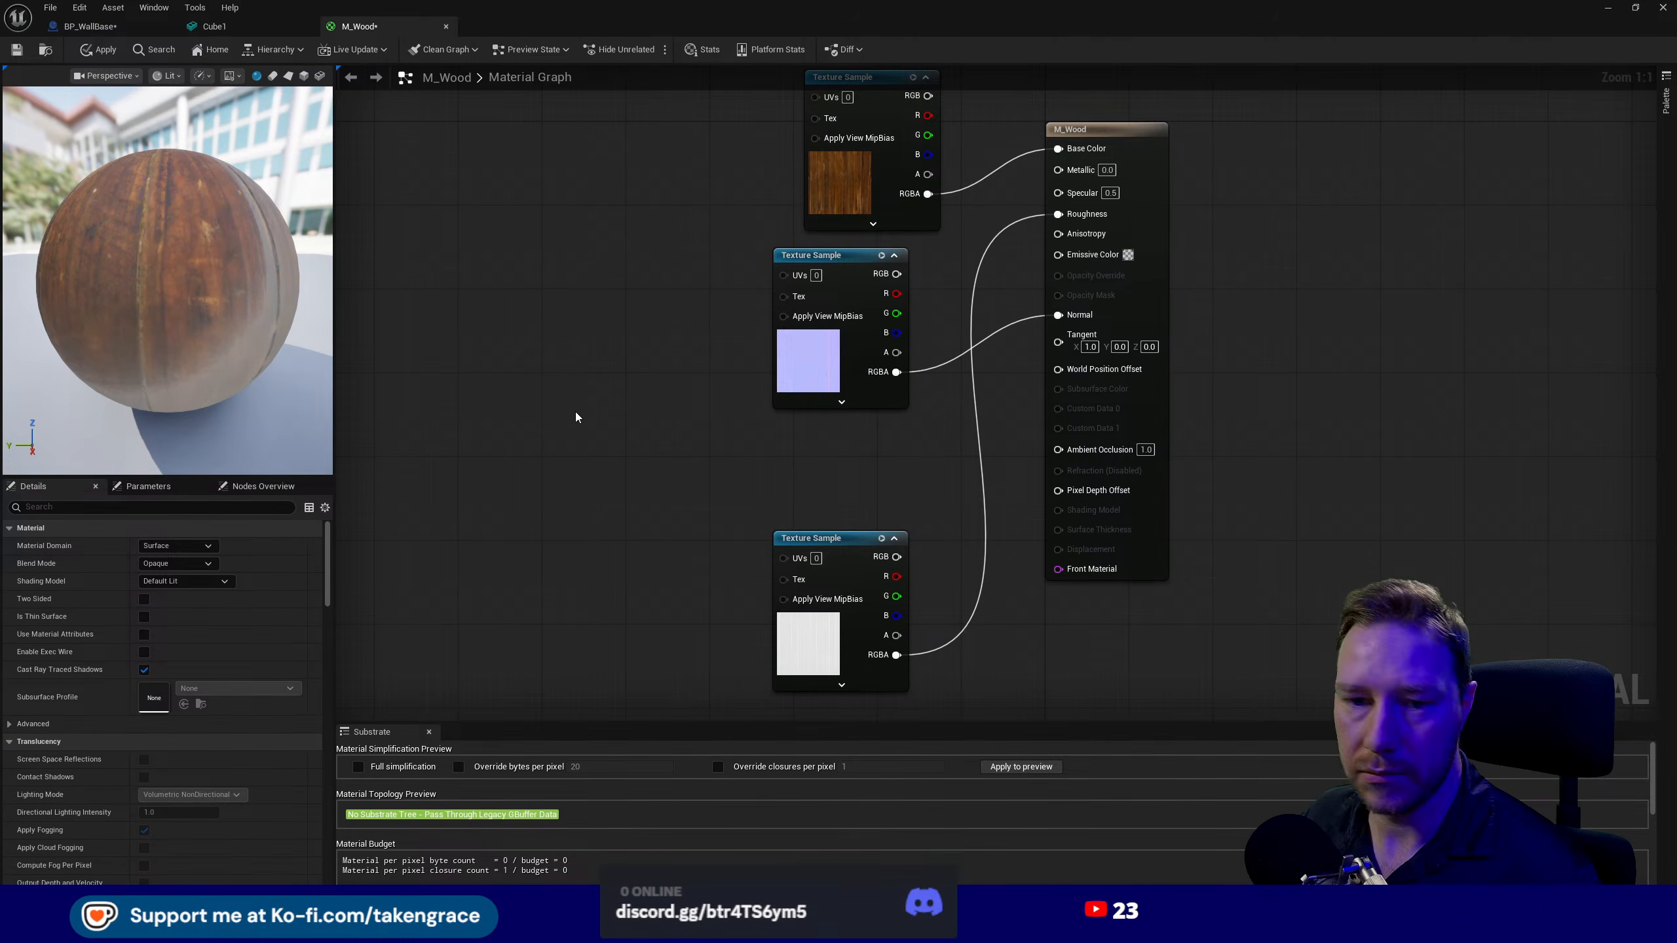
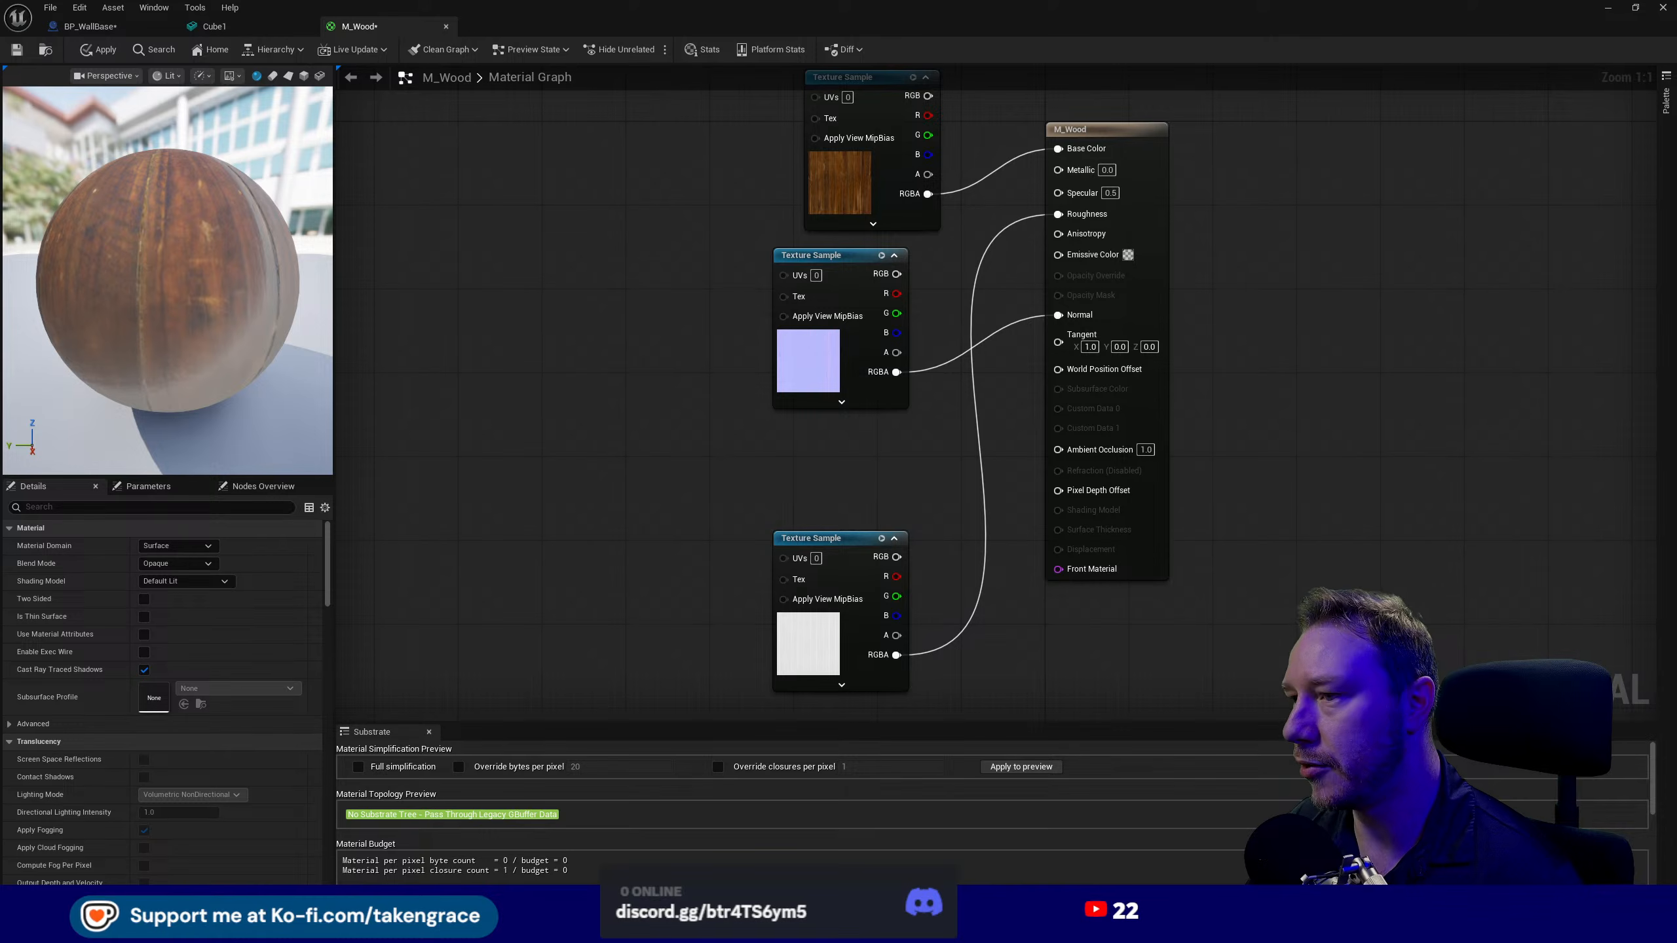
- Rearrange the wood texture samples in a column, with roughness between diffuse above and normal below
{"action": "left_click_drag", "start_coordinate": [853, 547], "coordinate": [620, 188]}
{"action": "left_click_drag", "start_coordinate": [830, 253], "coordinate": [809, 525]}
{"action": "left_click_drag", "start_coordinate": [602, 188], "coordinate": [865, 261]}
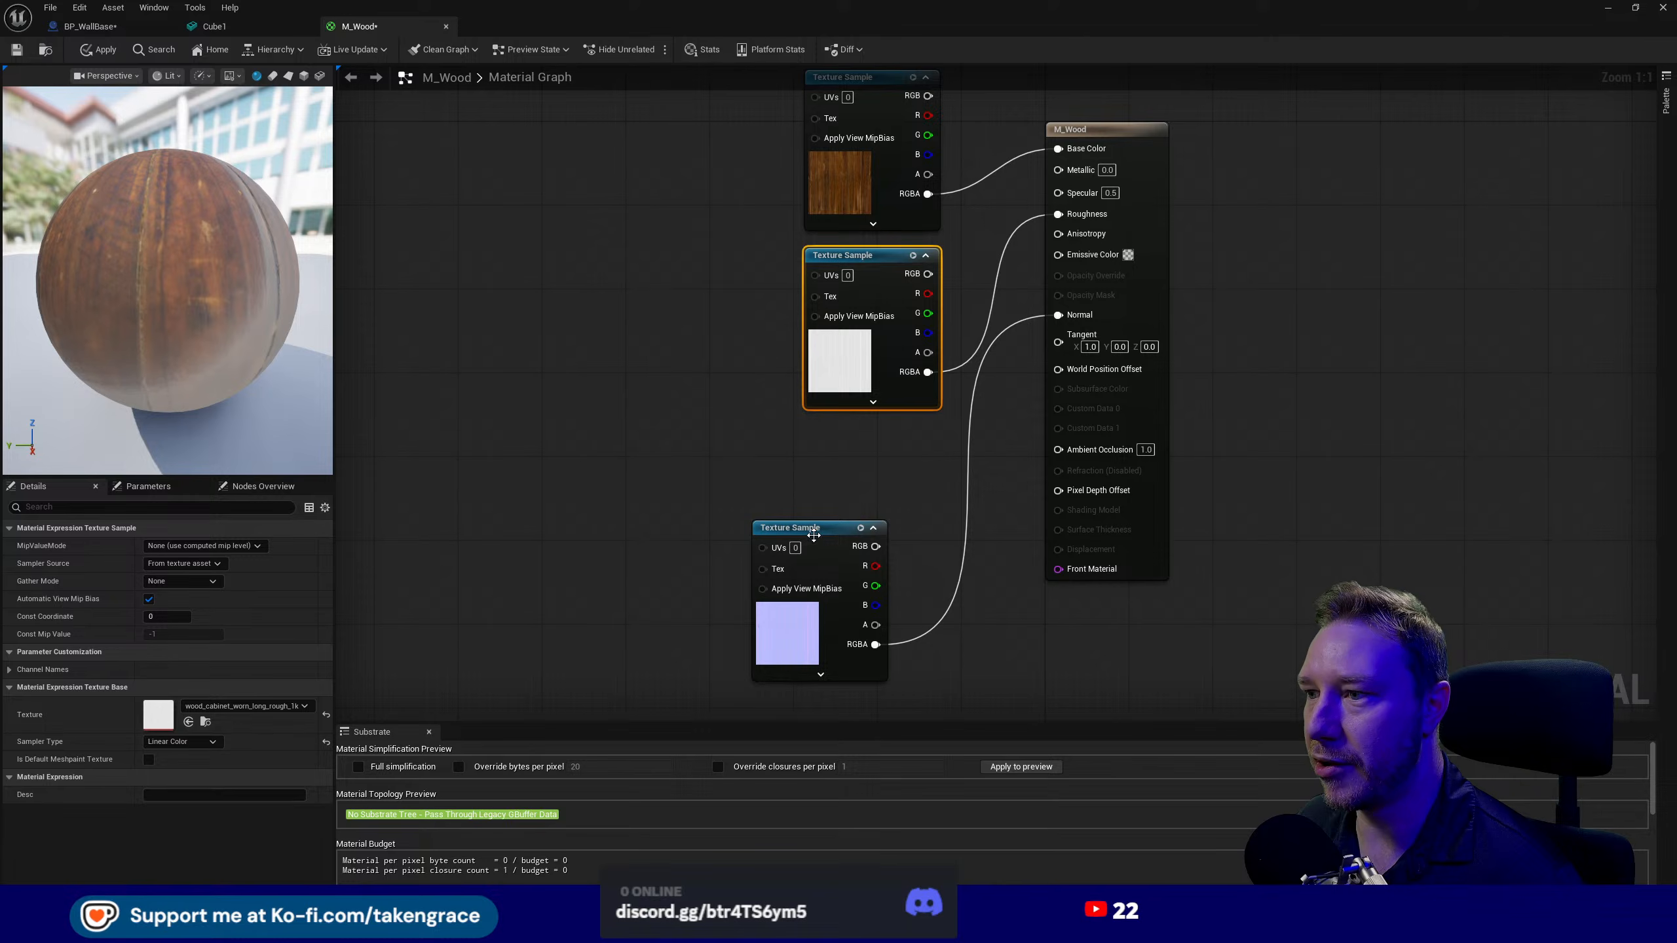
{"action": "left_click_drag", "start_coordinate": [816, 529], "coordinate": [869, 445]}
{"action": "left_click", "coordinate": [478, 390]}
- Try a Specular value of 0 on M_Wood and inspect the wood surface on the preview sphere
{"action": "mouse_move", "coordinate": [200, 302]}
{"action": "left_mouse_down"}
{"action": "mouse_move", "coordinate": [215, 298]}
{"action": "mouse_move", "coordinate": [211, 231]}
{"action": "mouse_move", "coordinate": [199, 302]}
{"action": "left_mouse_up"}
{"action": "left_click", "coordinate": [1113, 196]}
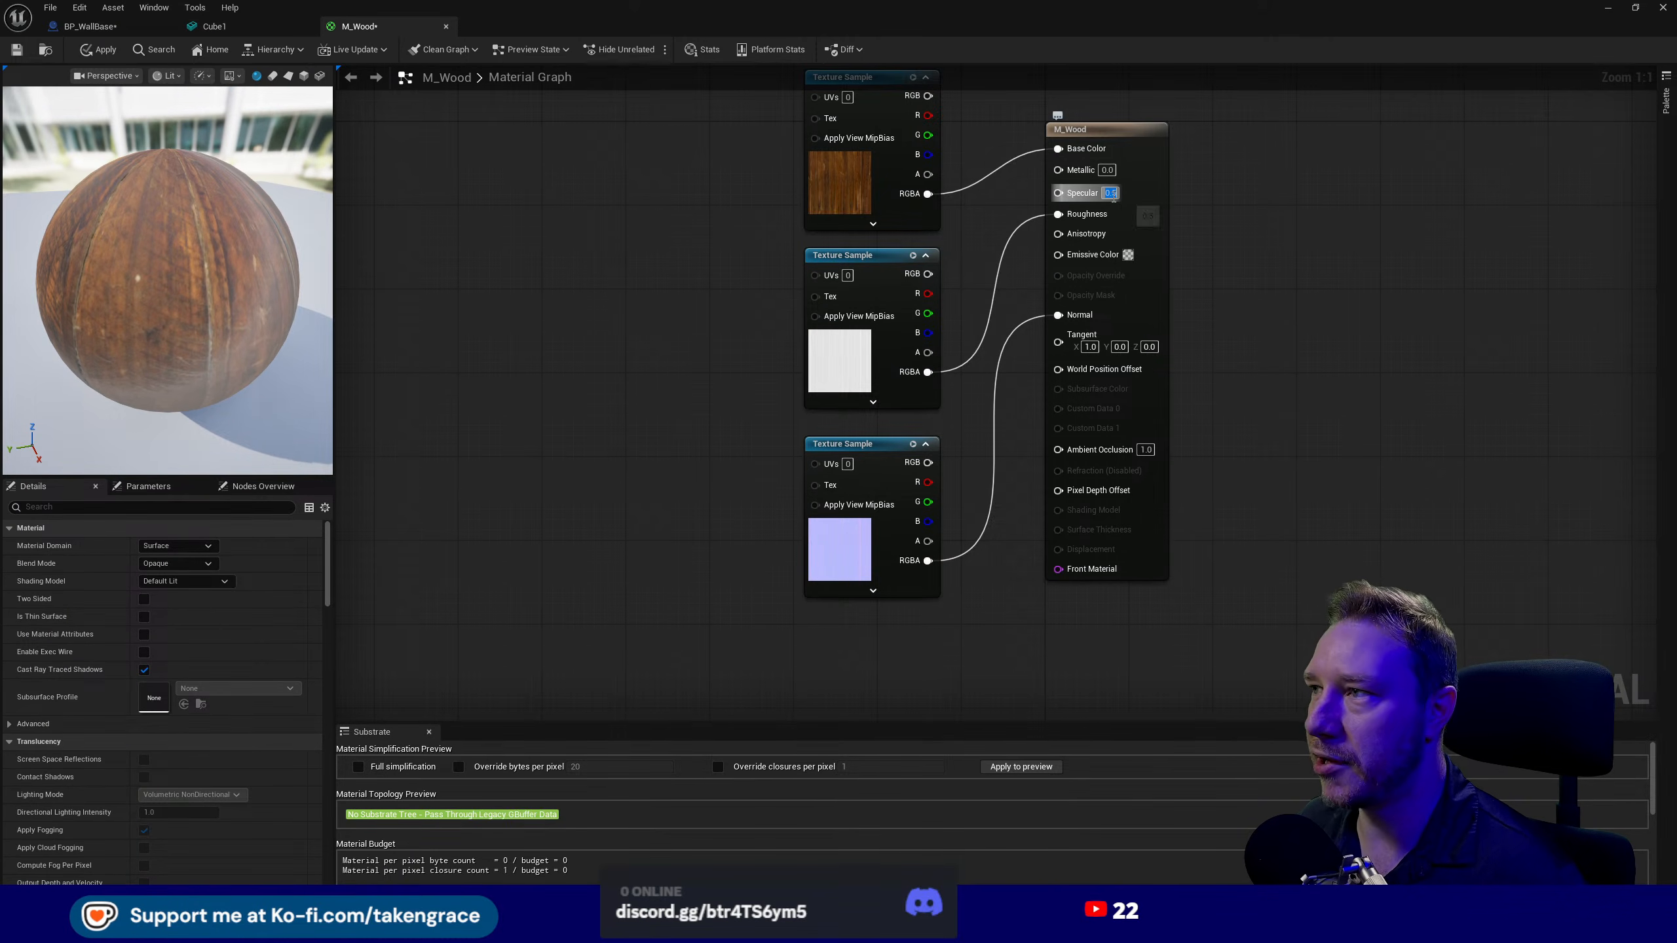
{"action": "type", "text": "0"}
{"action": "key", "text": "Return"}
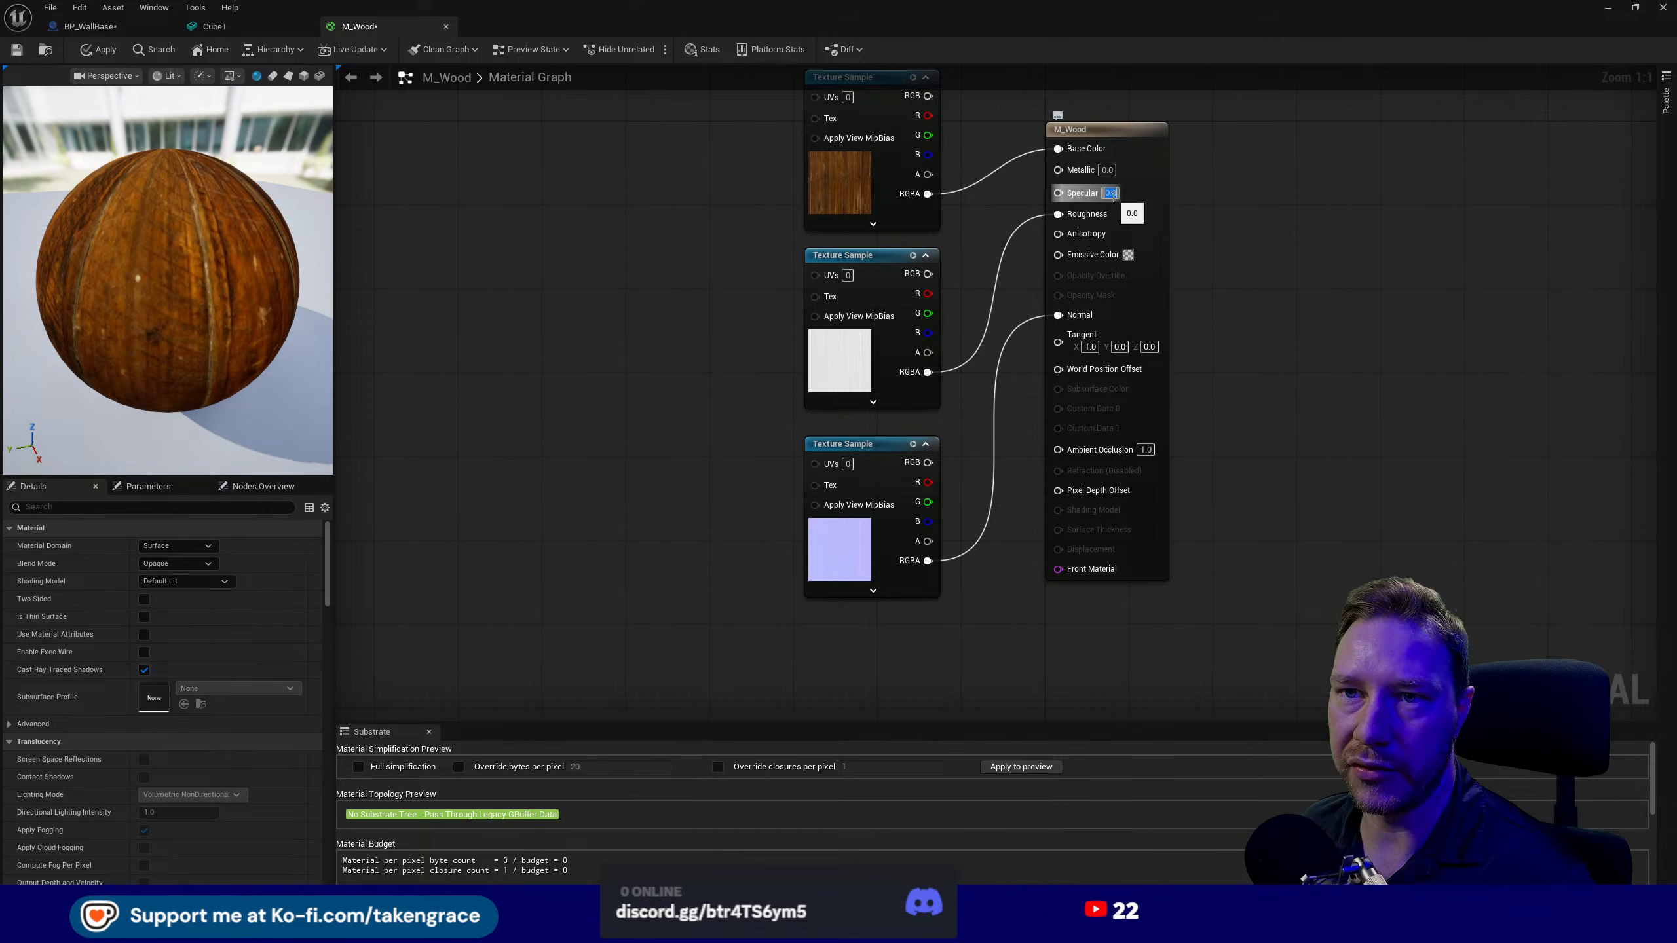
{"action": "left_click_drag", "start_coordinate": [224, 284], "coordinate": [16, 304]}
- Set M_Wood's Specular value to 0.1 and check the result on the preview sphere
{"action": "left_click", "coordinate": [1112, 193]}
{"action": "type", "text": "0.1"}
{"action": "key", "text": "Return"}
{"action": "left_click_drag", "start_coordinate": [245, 278], "coordinate": [213, 297]}
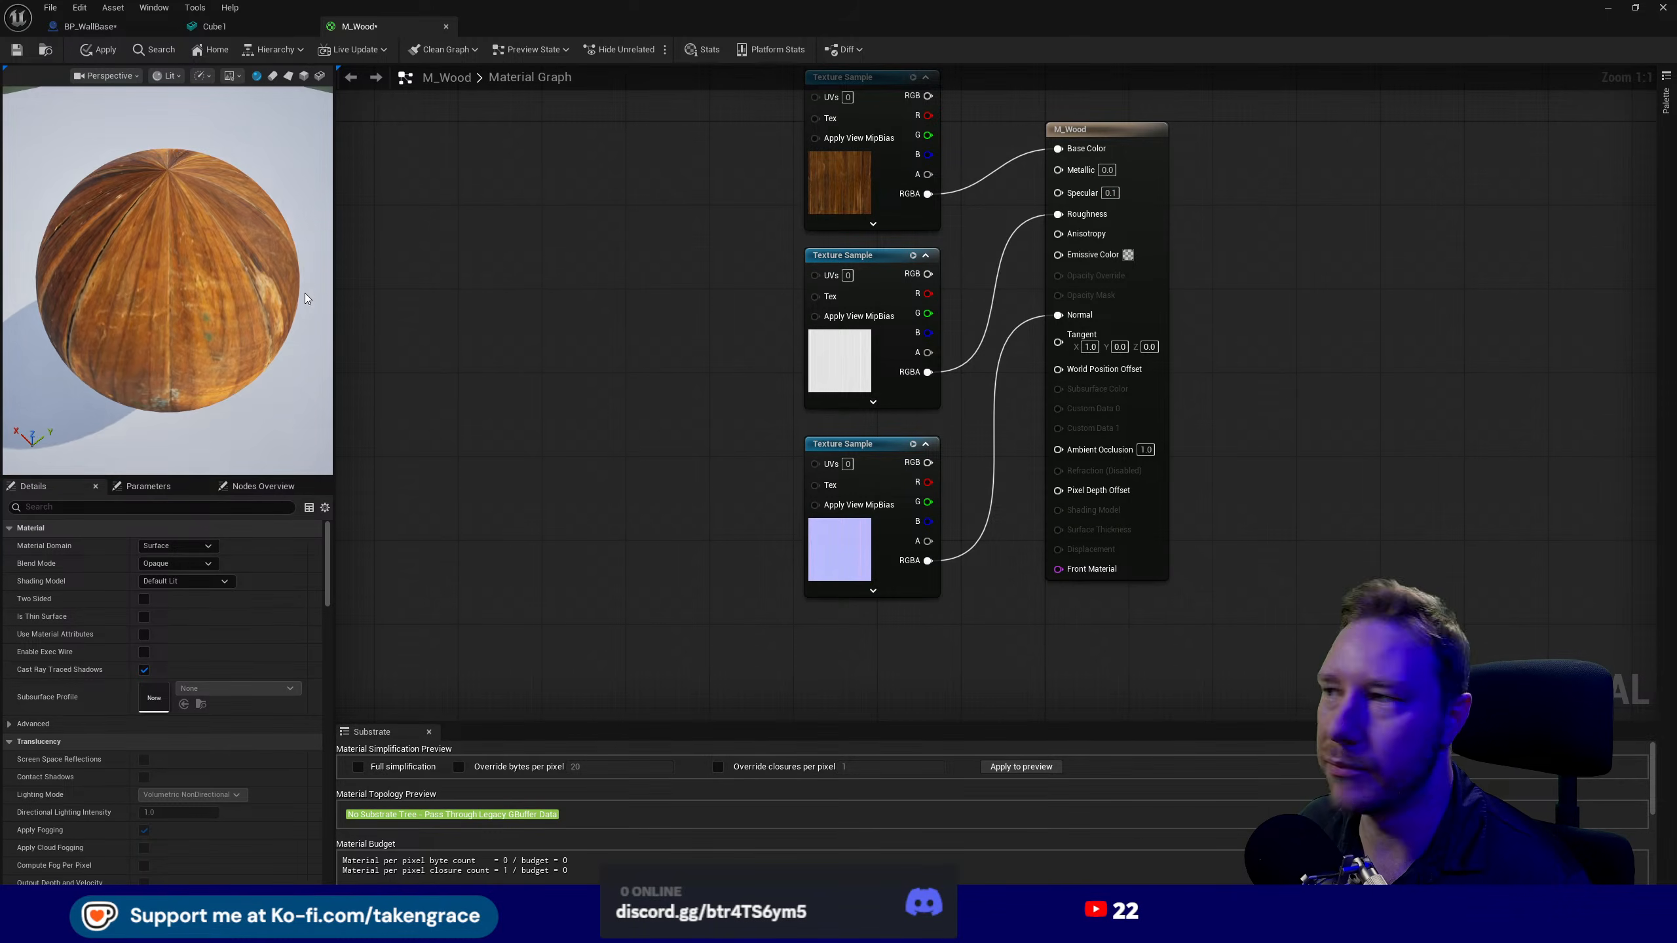
- Assign PA_Wood as the Phys Material of M_Wood, apply the changes and close the material editor
{"action": "scroll", "coordinate": [128, 711], "scroll_direction": "down", "scroll_amount": 5}
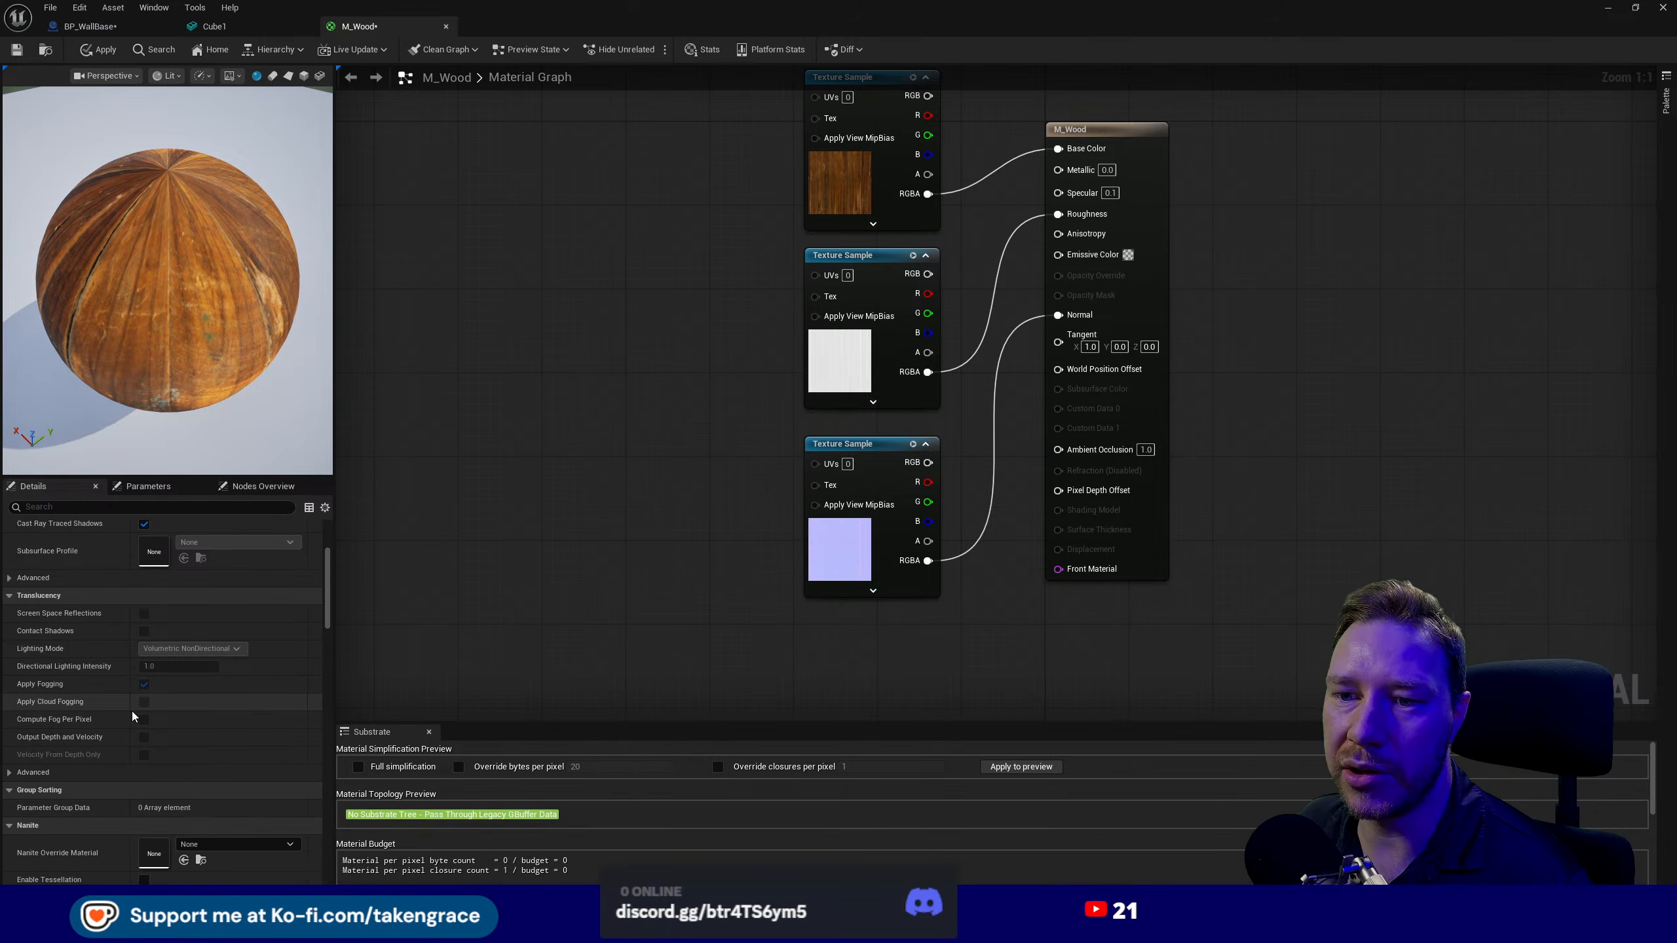
{"action": "scroll", "coordinate": [135, 708], "scroll_direction": "down", "scroll_amount": 15}
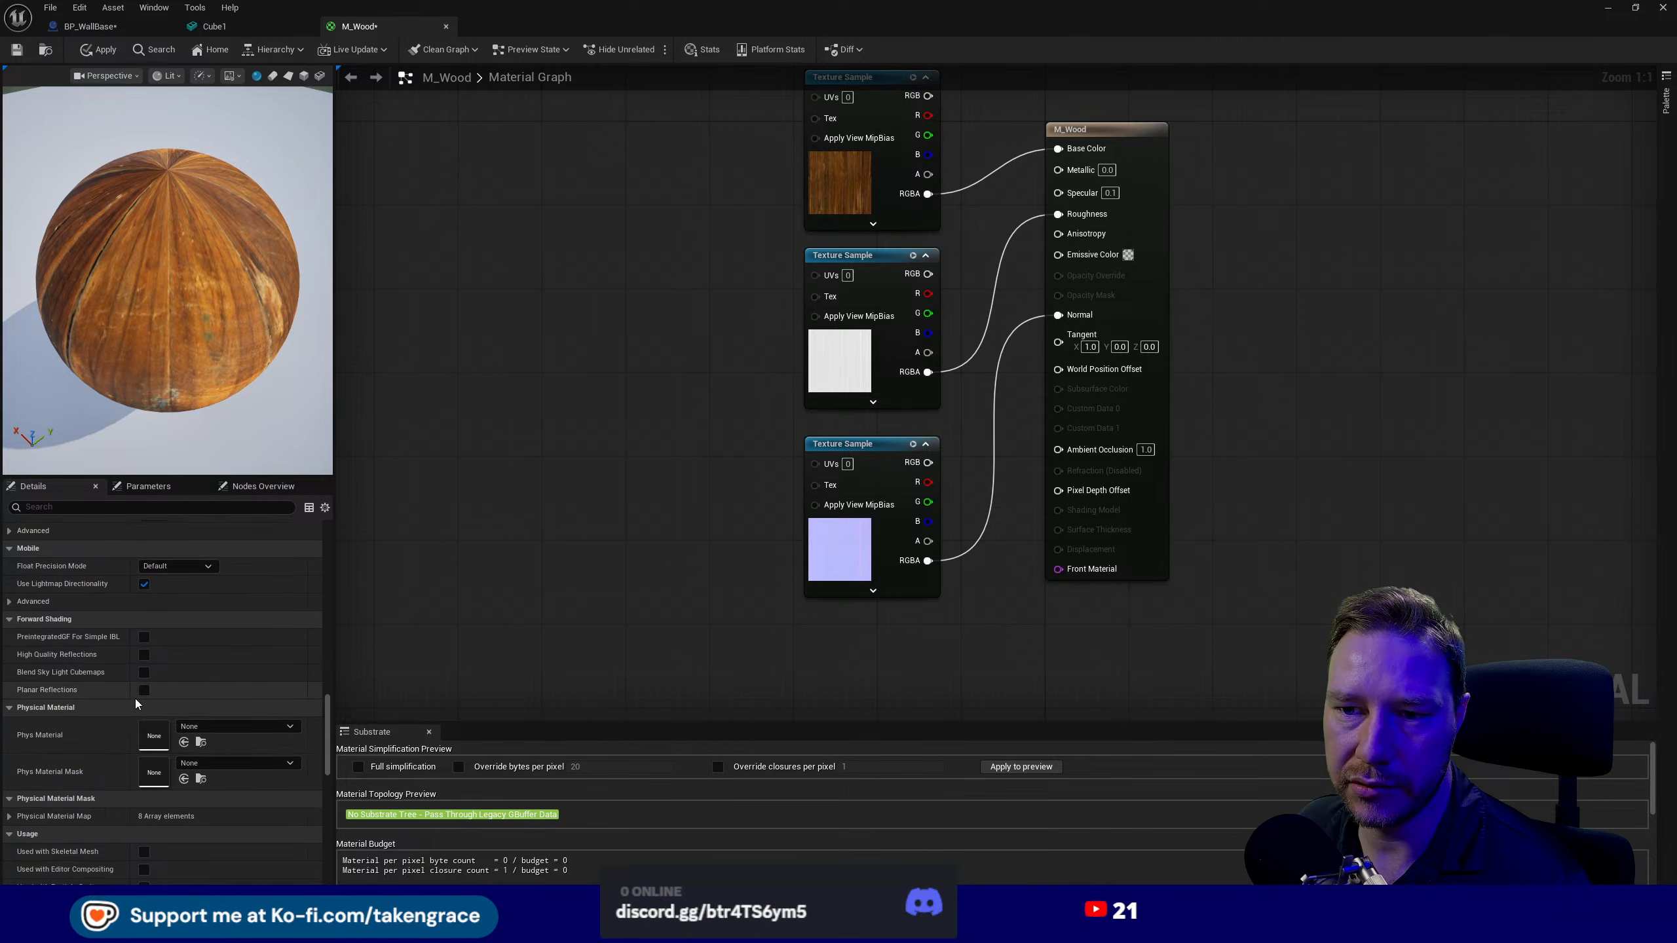
{"action": "left_click", "coordinate": [268, 726]}
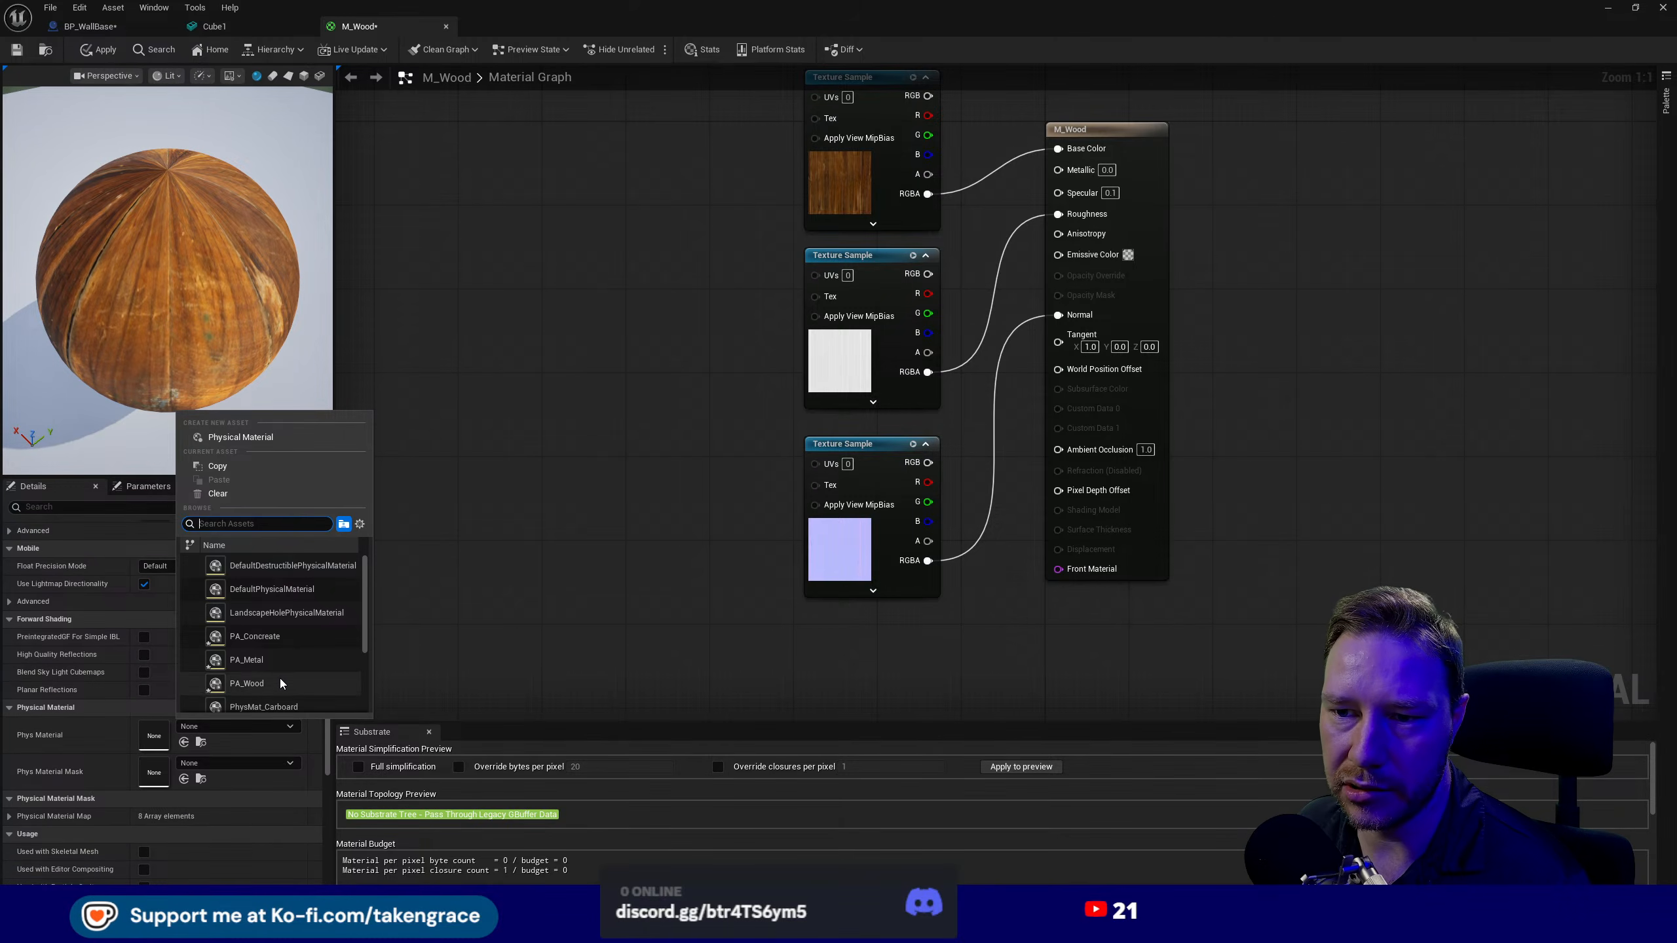
{"action": "left_click", "coordinate": [247, 683]}
{"action": "left_click", "coordinate": [102, 49]}
{"action": "left_click", "coordinate": [445, 27]}
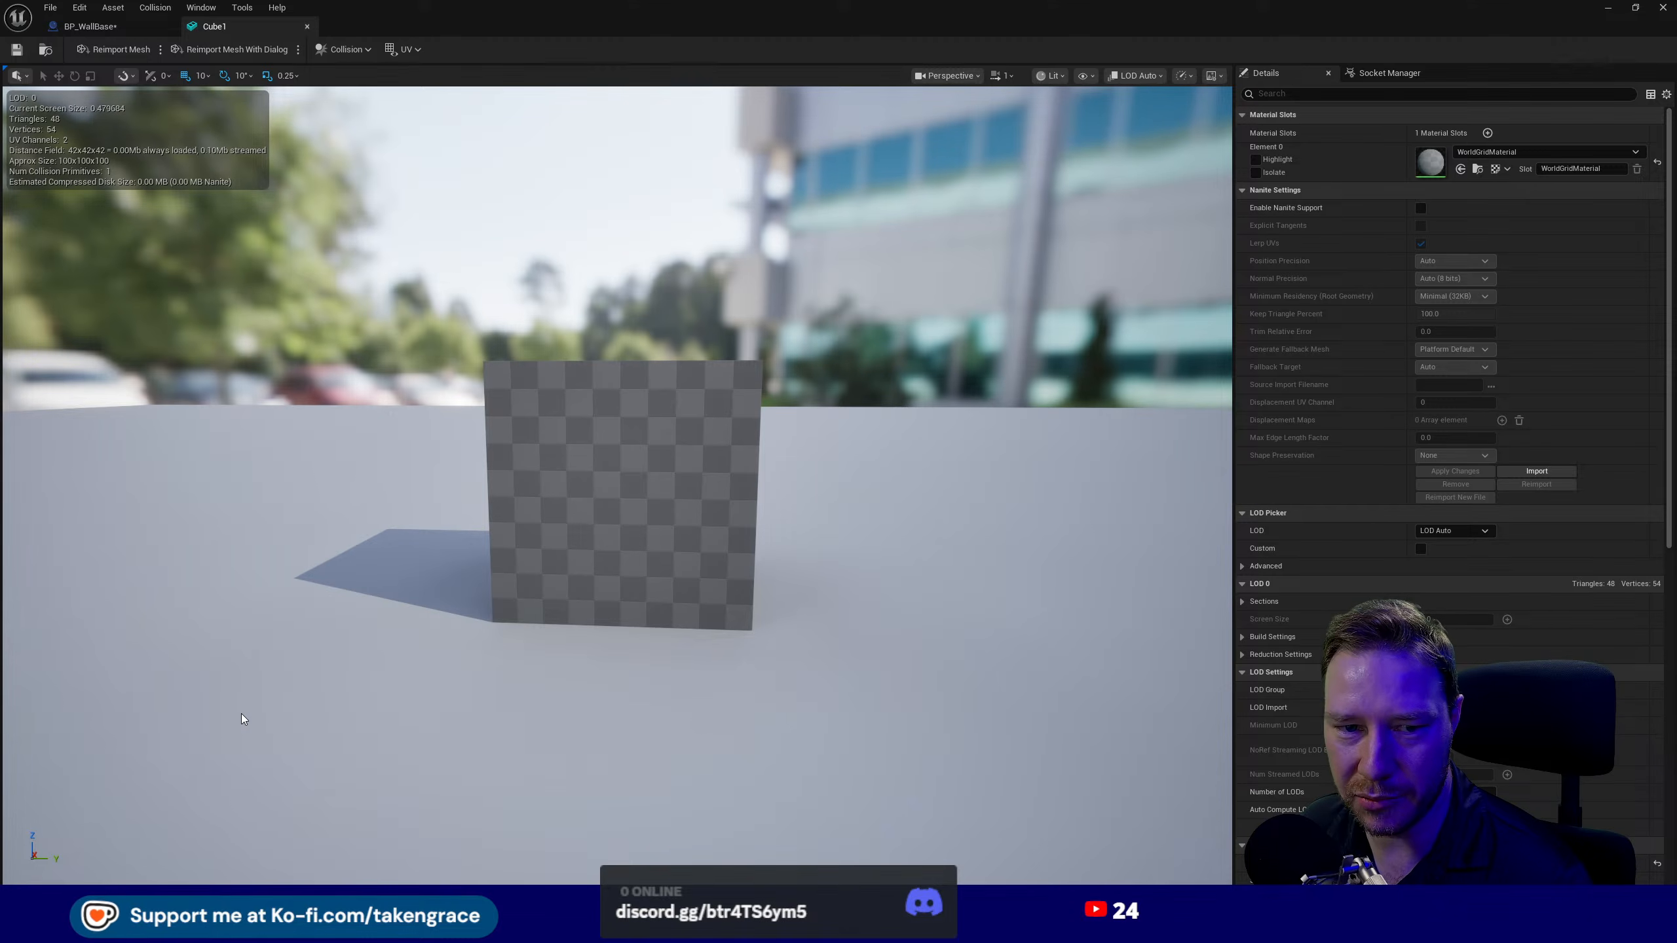
- Examine the Cube1 mesh and its checker pattern from several angles and distances
{"action": "right_click_drag", "start_coordinate": [690, 588], "coordinate": [766, 637]}
{"action": "key", "text": "e"}
{"action": "key", "text": "q"}
{"action": "key", "text": "a"}
{"action": "key", "text": "q"}
{"action": "key", "text": "d"}
{"action": "right_click_drag", "start_coordinate": [871, 638], "coordinate": [914, 606]}
{"action": "key", "text": "a"}
{"action": "key", "text": "e"}
{"action": "key", "text": "d"}
{"action": "scroll", "coordinate": [915, 606], "scroll_direction": "up", "scroll_amount": 8}
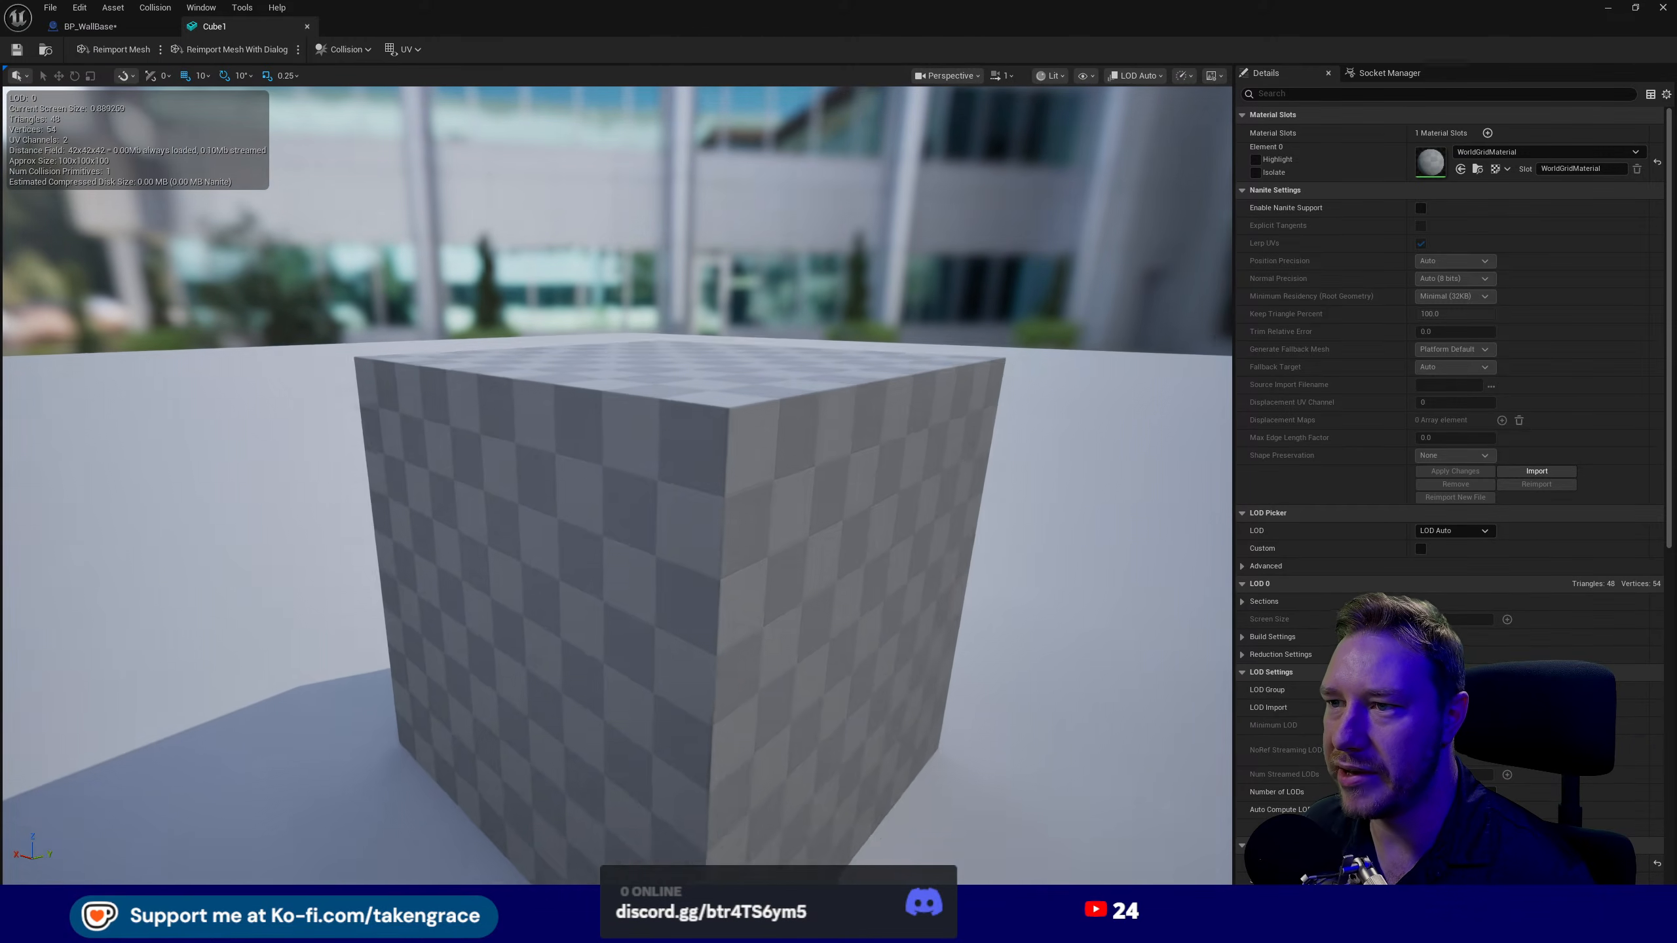
{"action": "scroll", "coordinate": [893, 654], "scroll_direction": "down", "scroll_amount": 5}
{"action": "scroll", "coordinate": [893, 654], "scroll_direction": "down", "scroll_amount": 2}
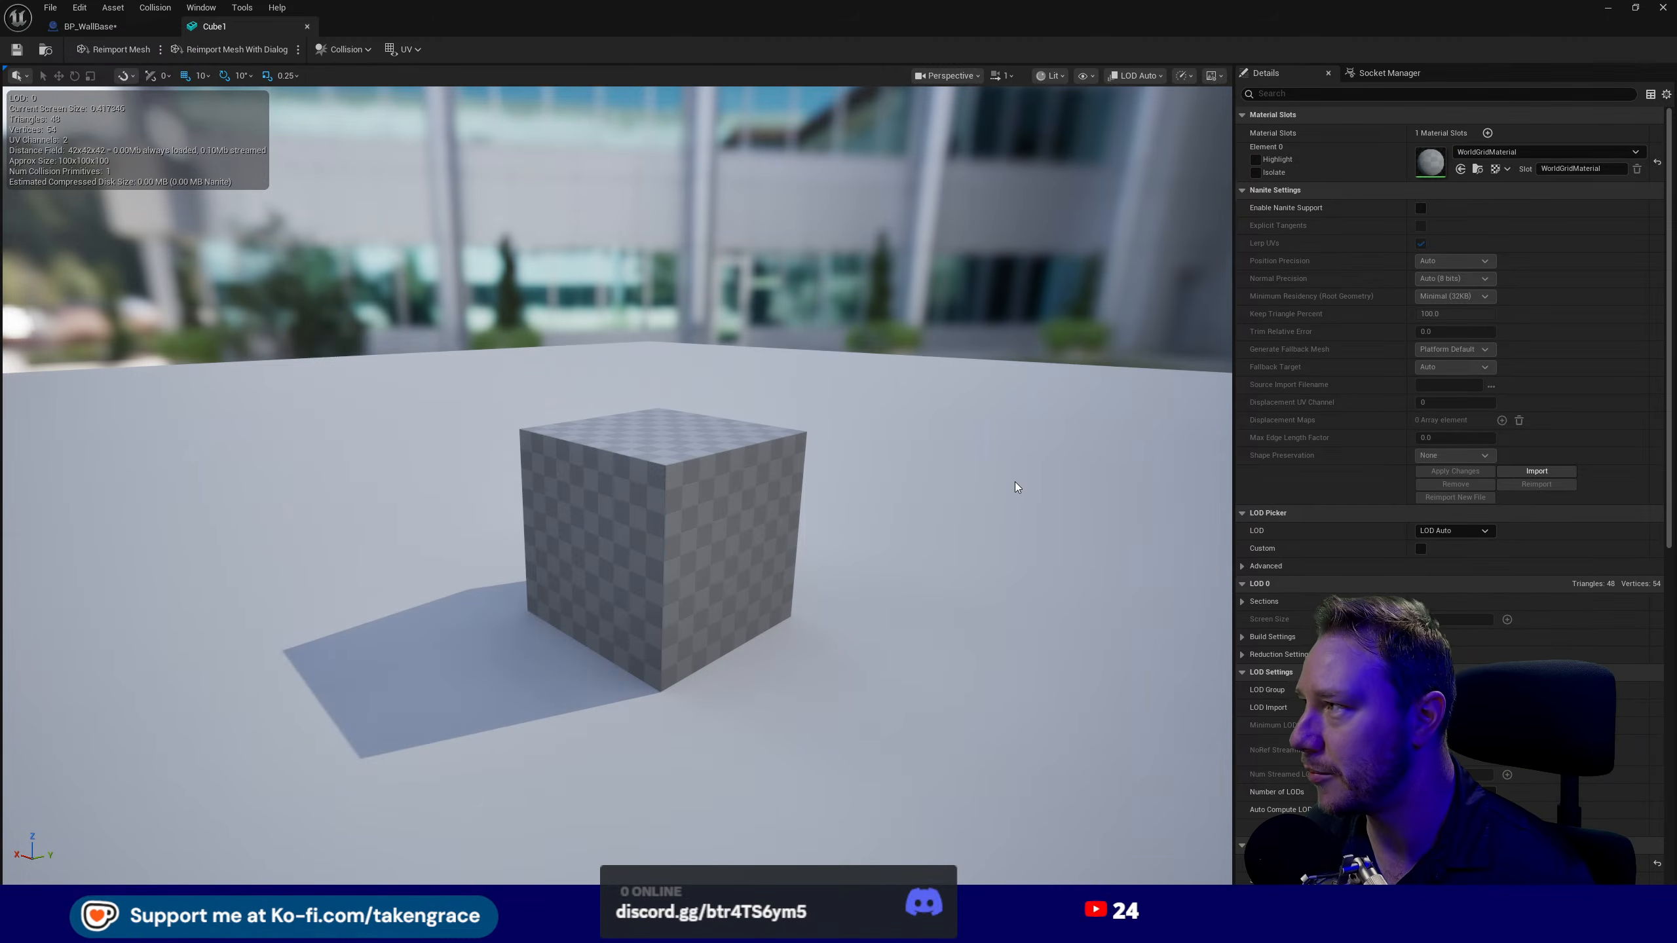
- Create a new folder named Wood inside the Materials content folder
{"action": "key", "text": "ctrl+space"}
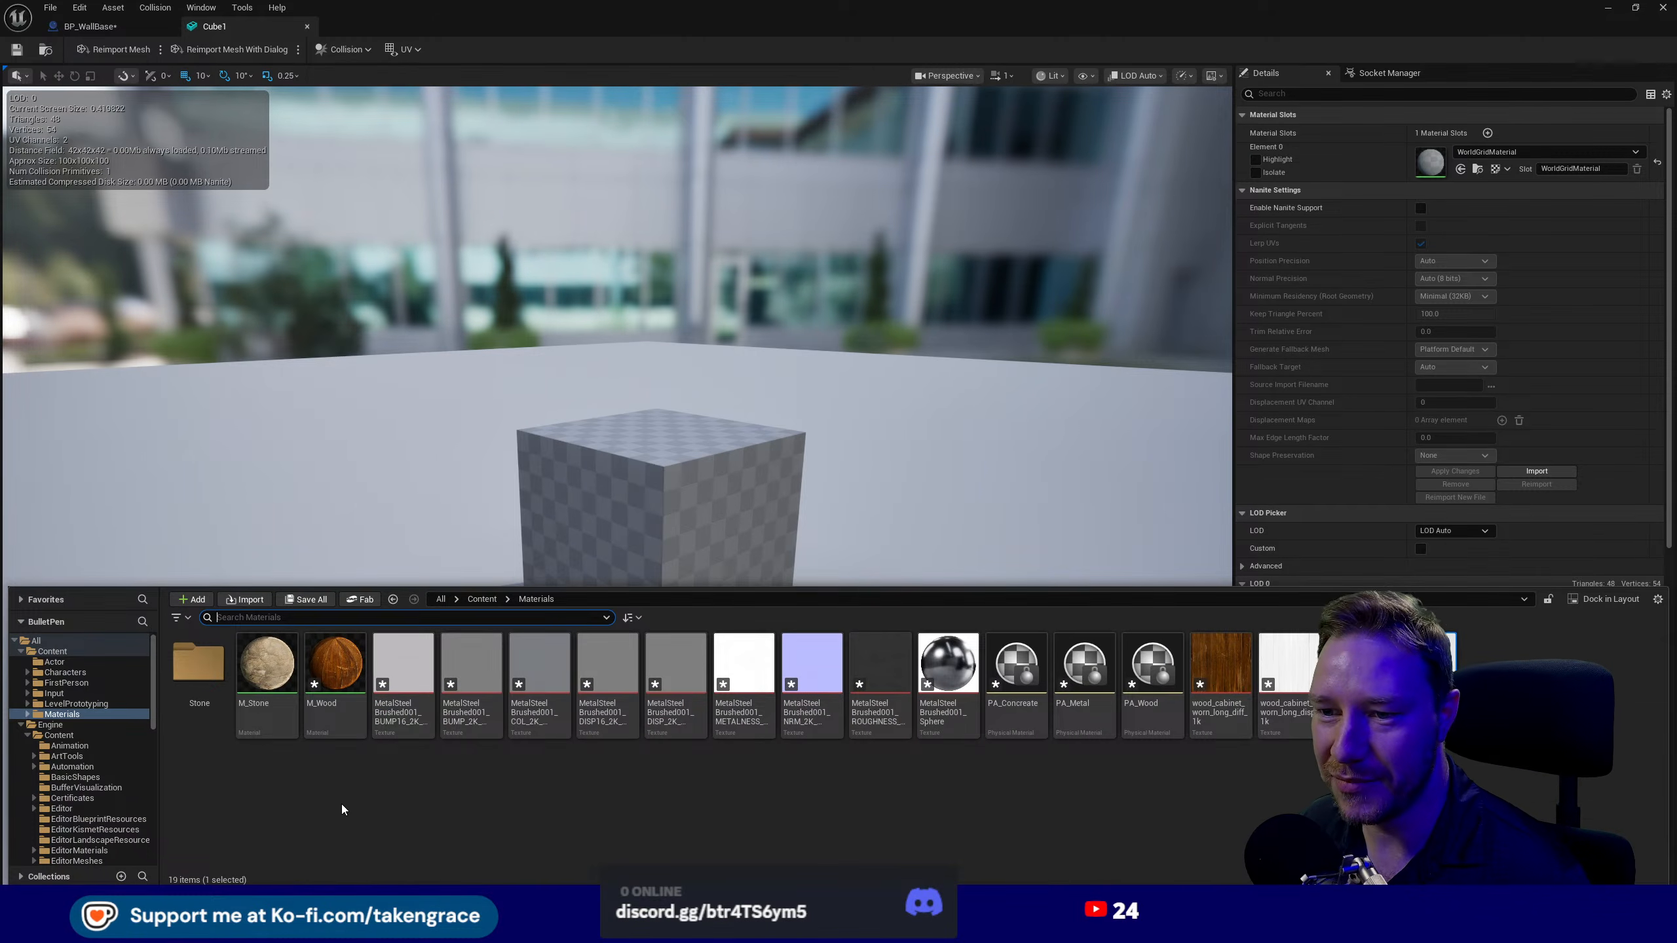
{"action": "left_click", "coordinate": [1221, 680]}
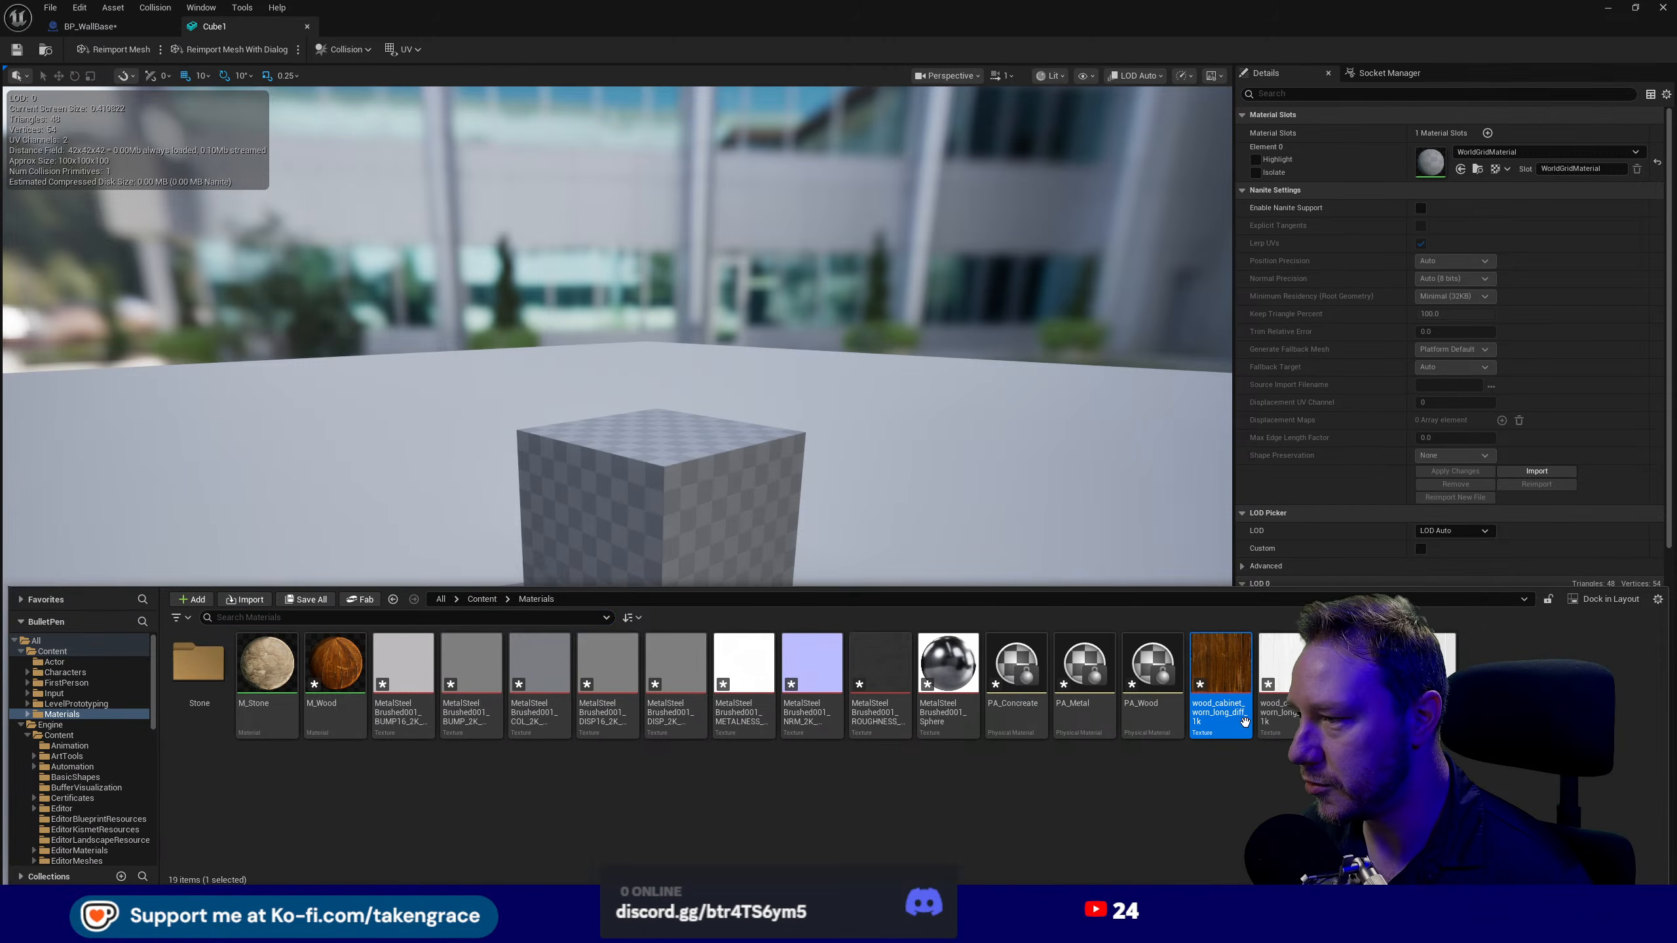
{"action": "right_click", "coordinate": [1223, 757]}
{"action": "left_click", "coordinate": [1287, 332]}
{"action": "type", "text": "Wood"}
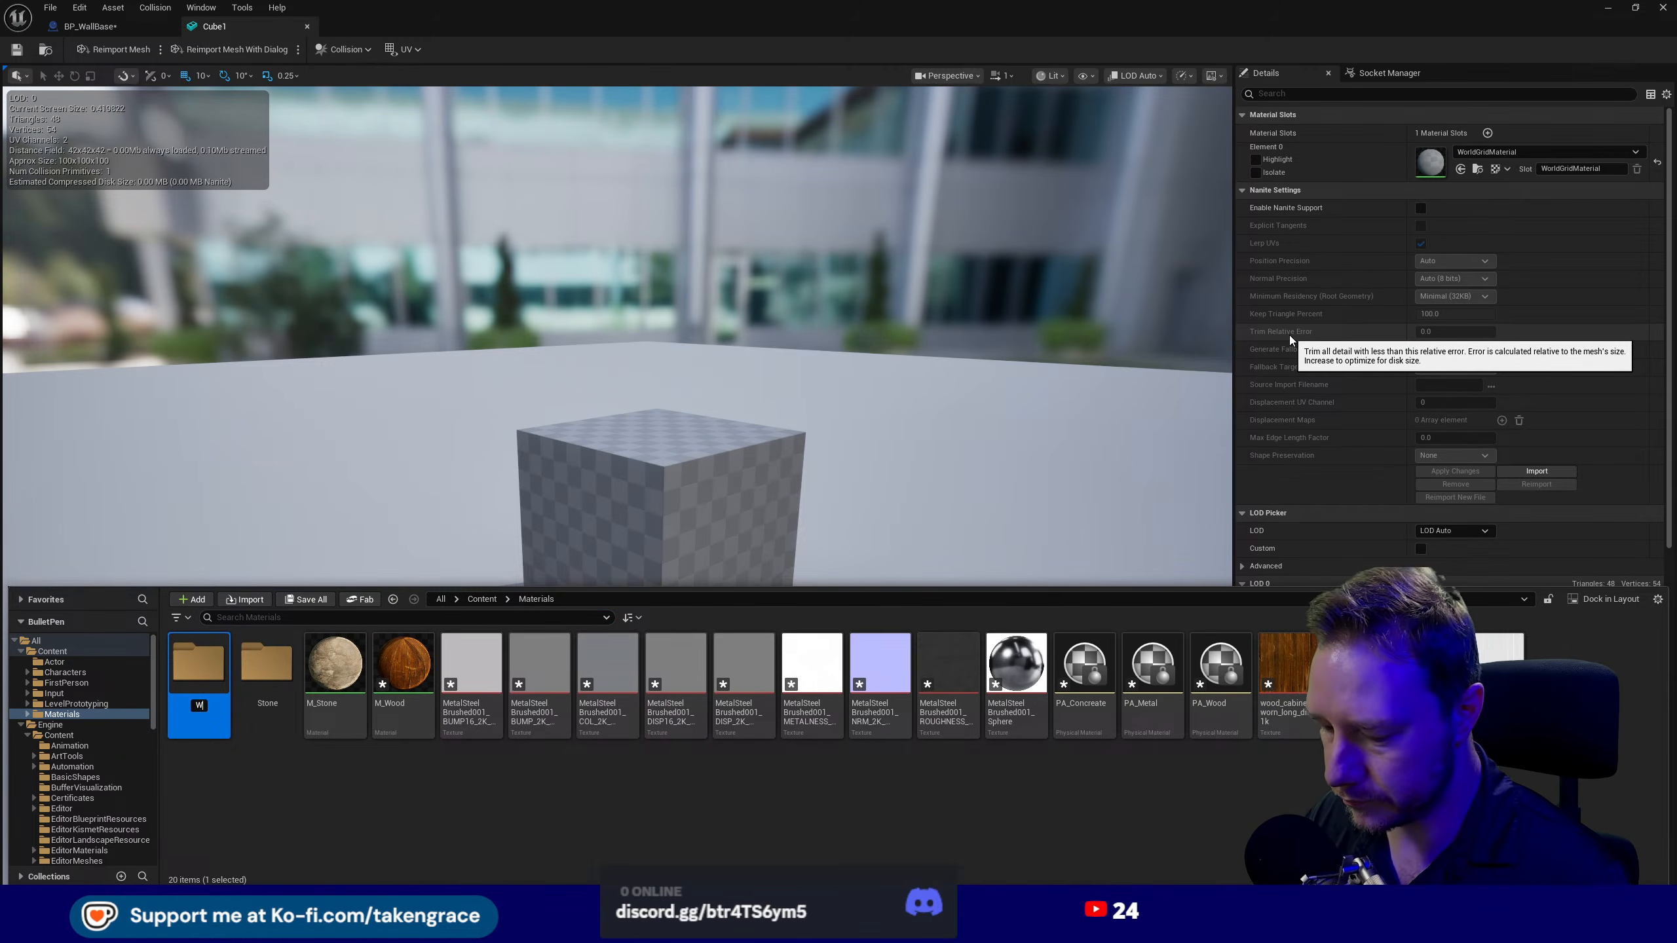
{"action": "key", "text": "Return"}
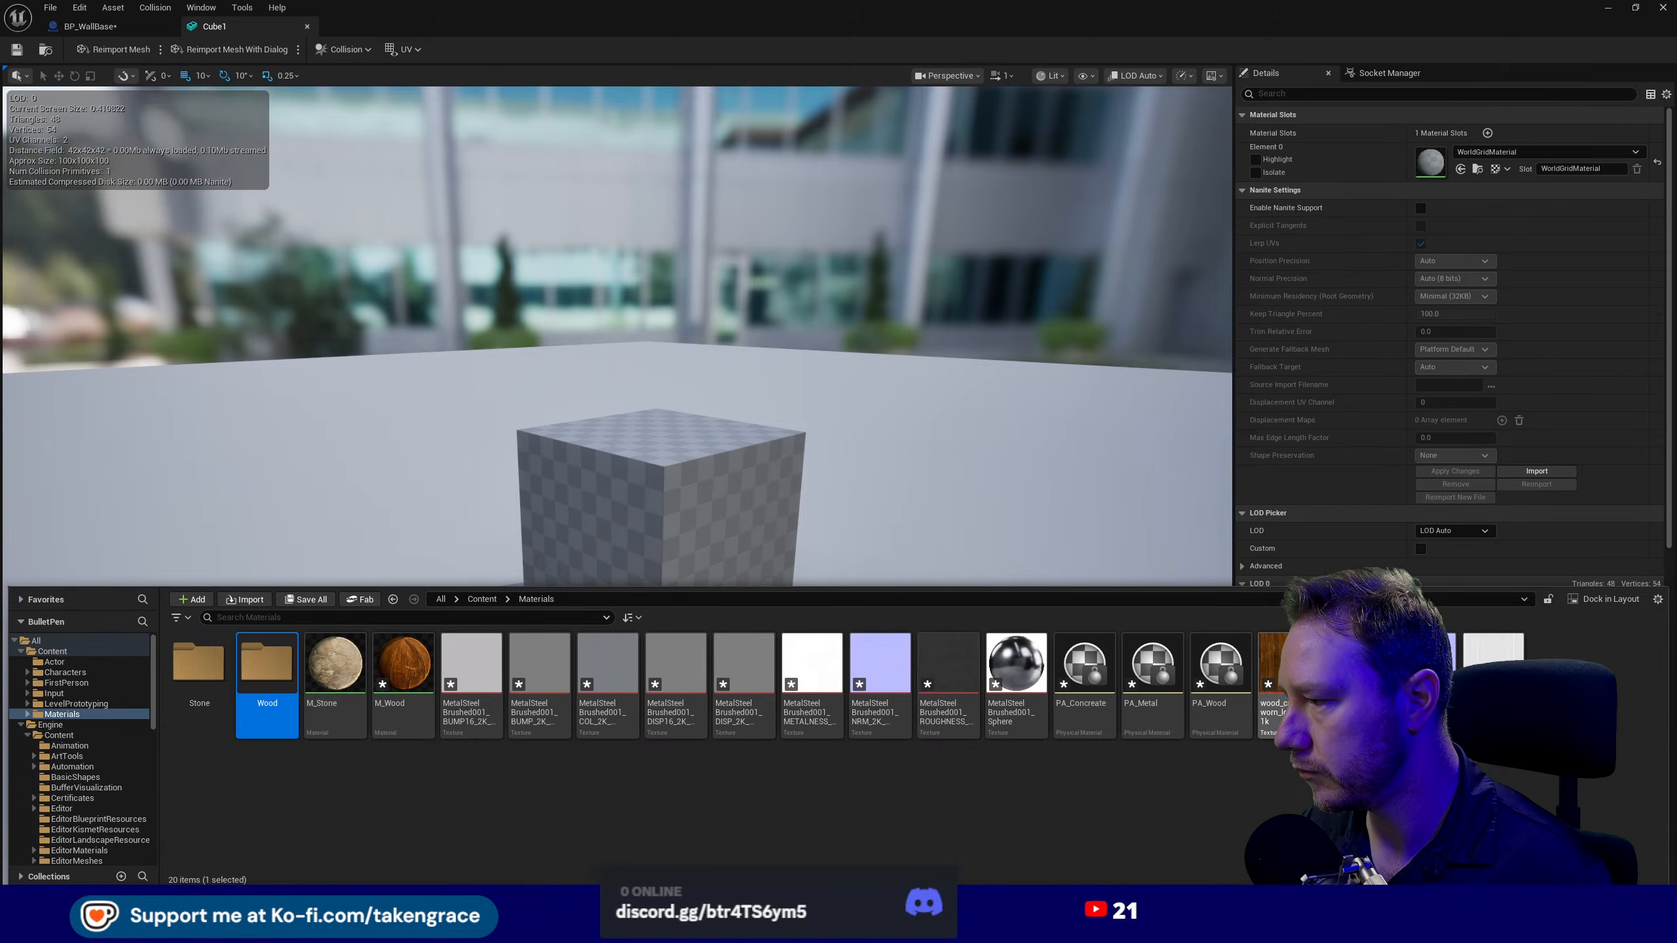
- Try to move the four wood_cabinet_worn_long textures into the Wood folder
{"action": "left_click", "coordinate": [1275, 667]}
{"action": "left_click", "coordinate": [1490, 687], "text": "shift"}
{"action": "left_click_drag", "start_coordinate": [1286, 701], "coordinate": [265, 658]}
{"action": "left_click_drag", "start_coordinate": [206, 755], "coordinate": [267, 662]}
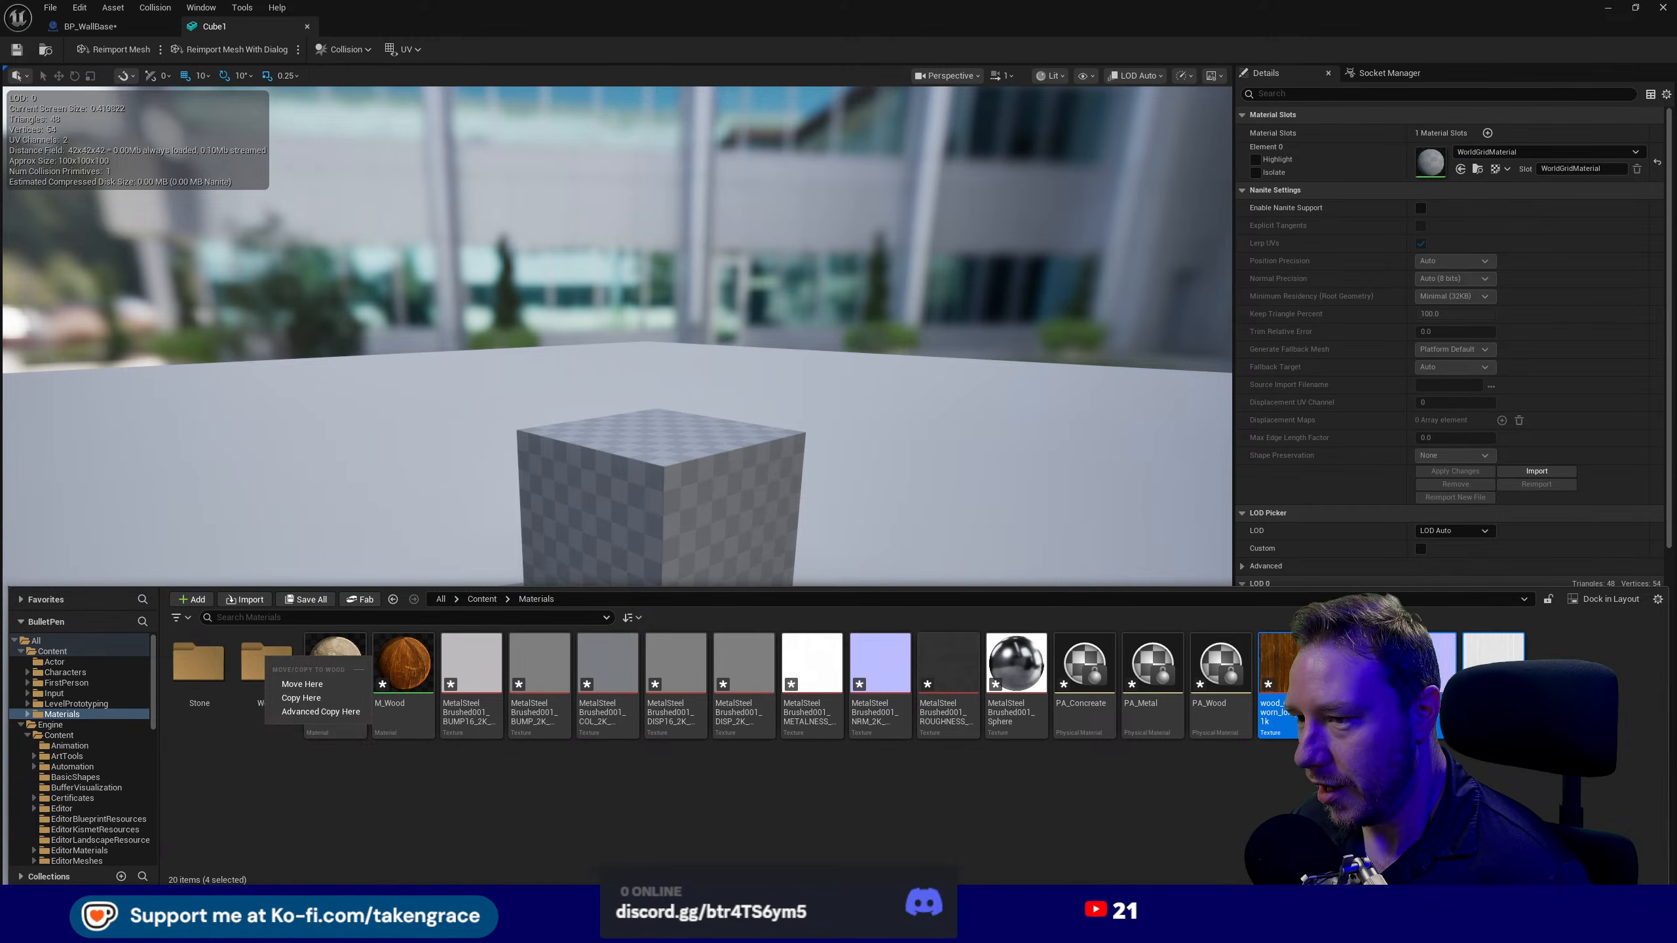
{"action": "left_click", "coordinate": [503, 818]}
- Create a new material named Metal in the Materials folder
{"action": "right_click", "coordinate": [437, 799]}
{"action": "left_click", "coordinate": [482, 465]}
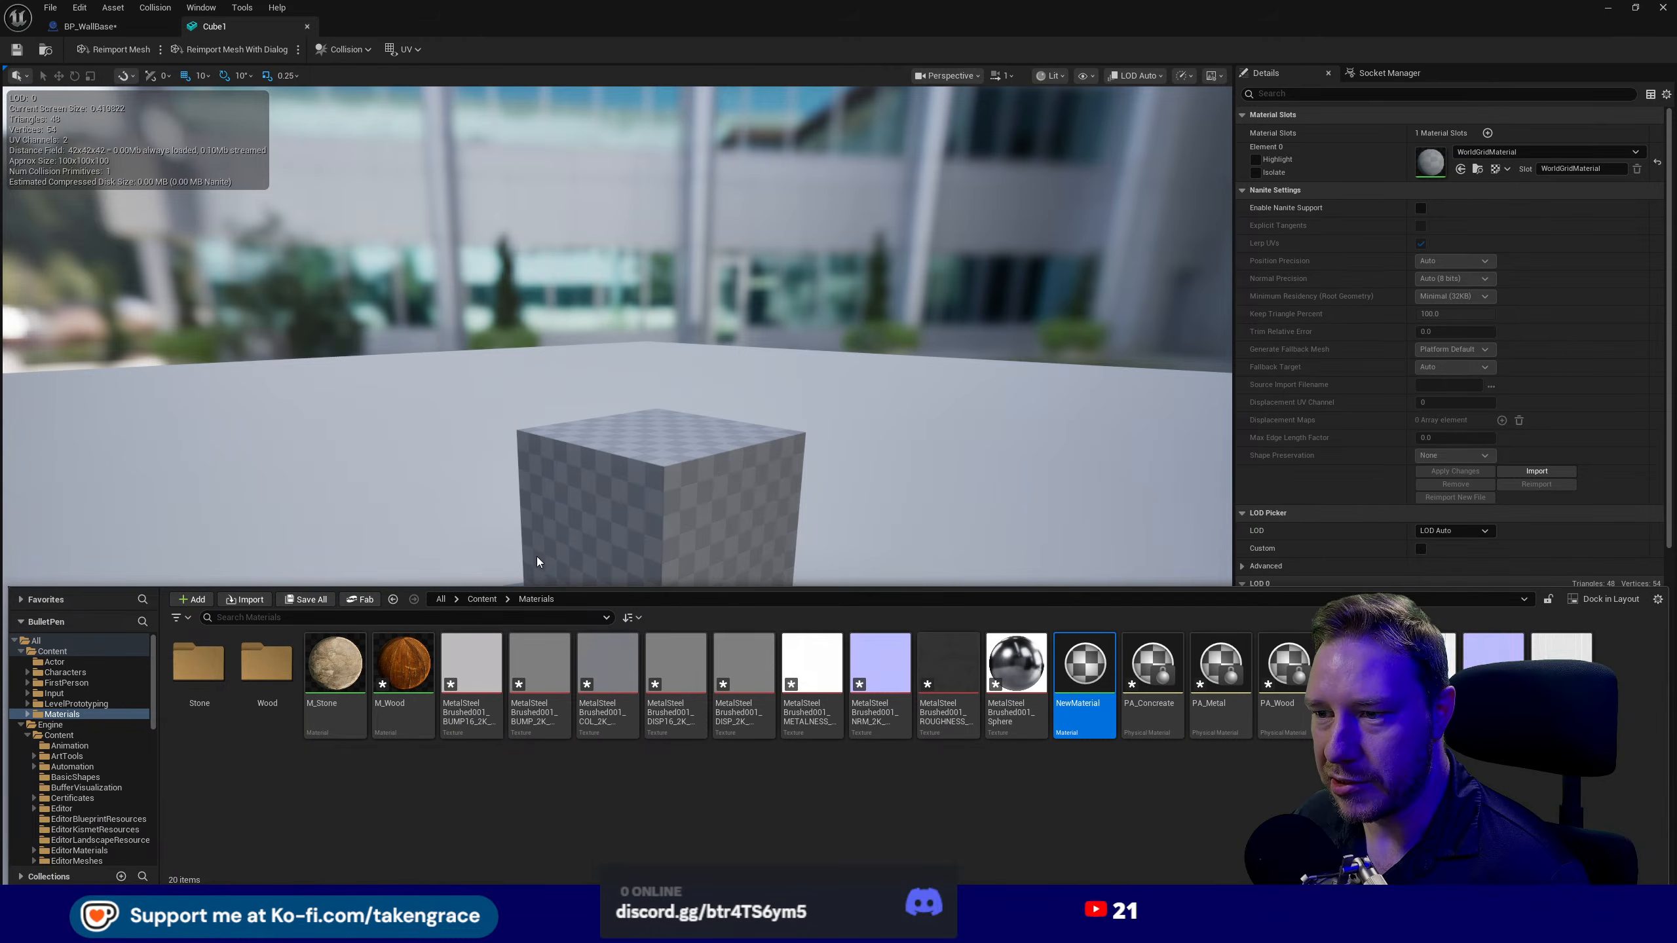
{"action": "type", "text": "Metal"}
{"action": "key", "text": "Return"}
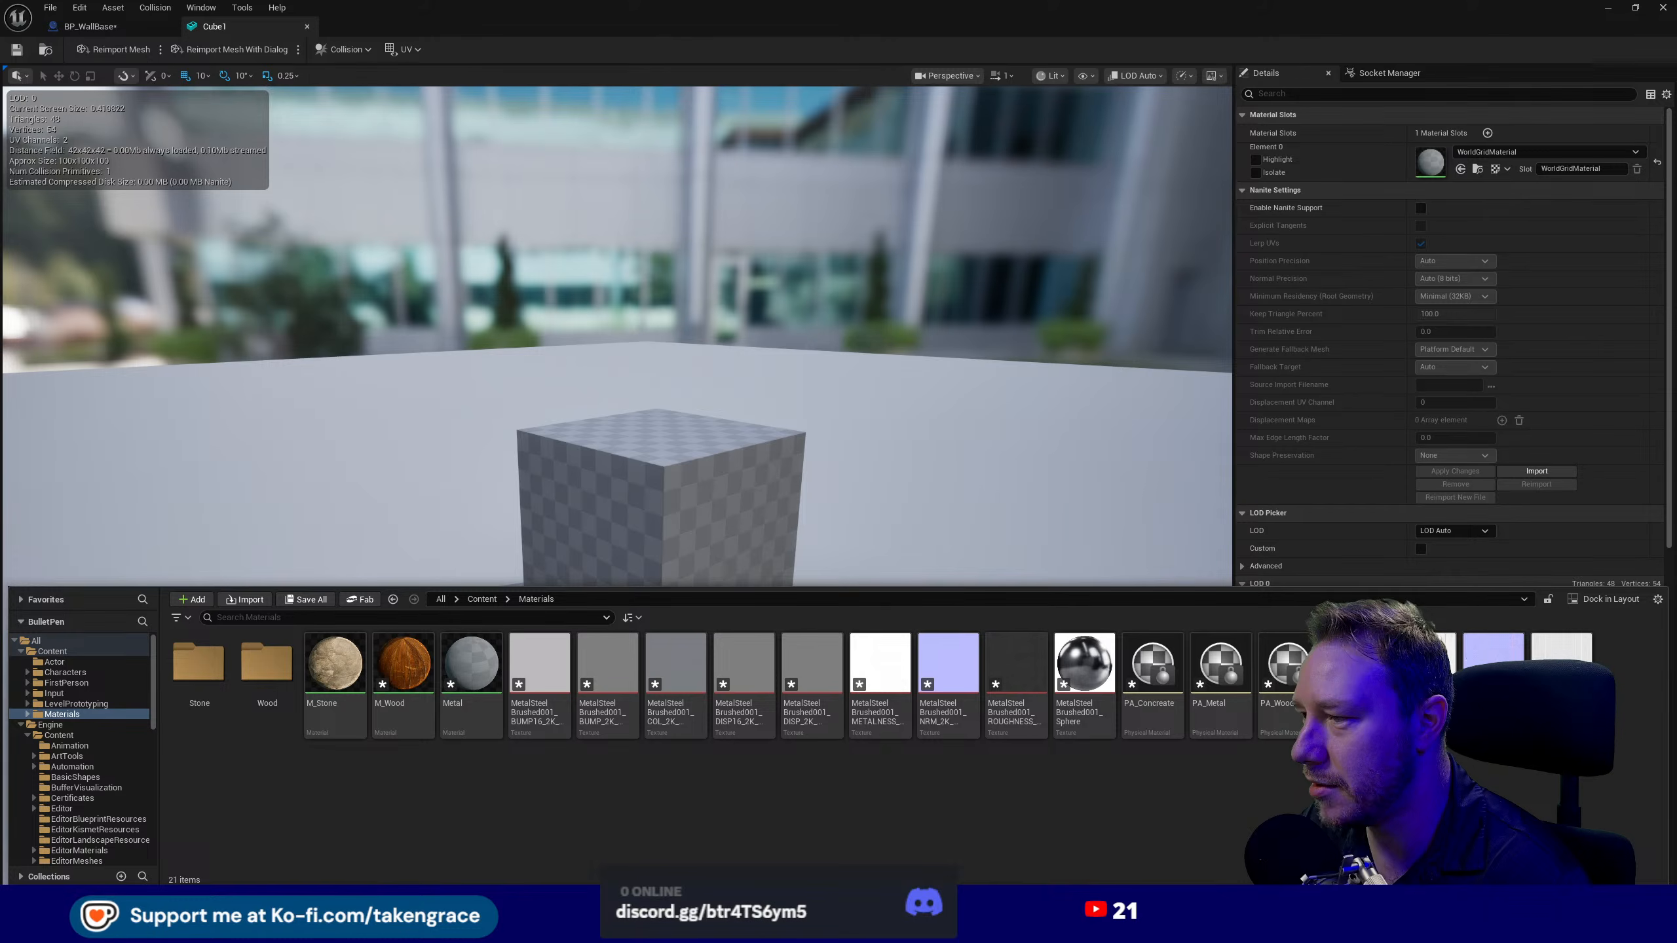
- Check the contents of the Wood folder, return to Materials and move the four wood_cabinet_worn_long textures into it
{"action": "left_click", "coordinate": [283, 681]}
{"action": "double_click", "coordinate": [283, 681]}
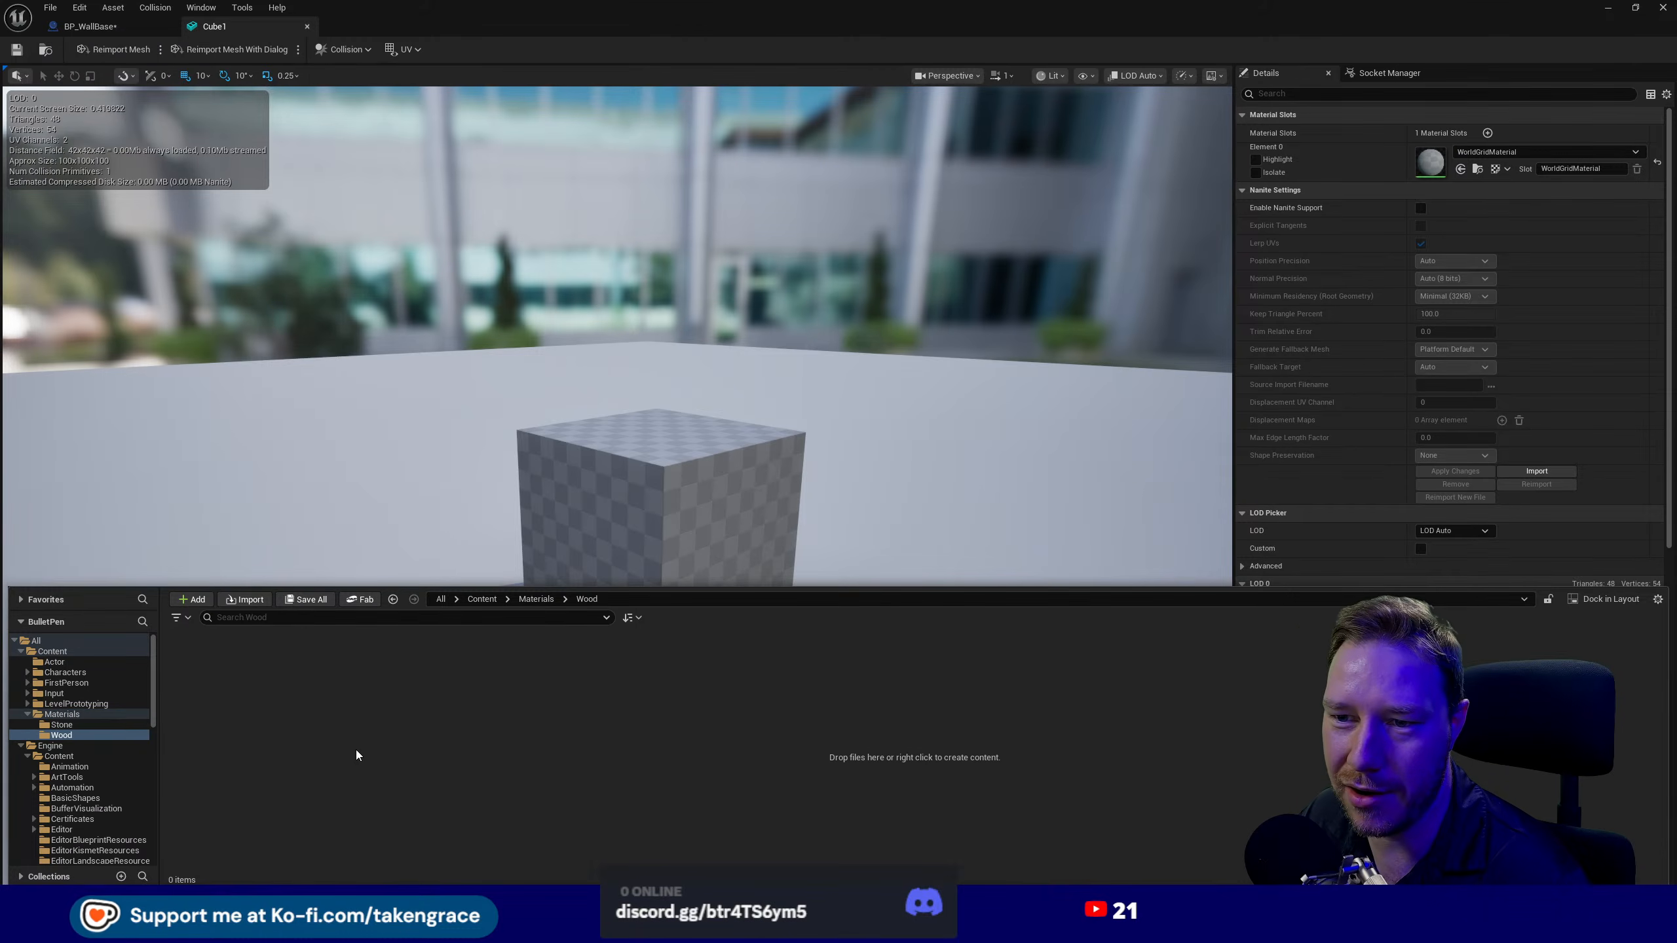
{"action": "left_click", "coordinate": [542, 599]}
{"action": "left_click", "coordinate": [1561, 680]}
{"action": "left_click", "coordinate": [1357, 680], "text": "shift"}
{"action": "left_click_drag", "start_coordinate": [1357, 681], "coordinate": [283, 702]}
{"action": "left_click", "coordinate": [283, 702]}
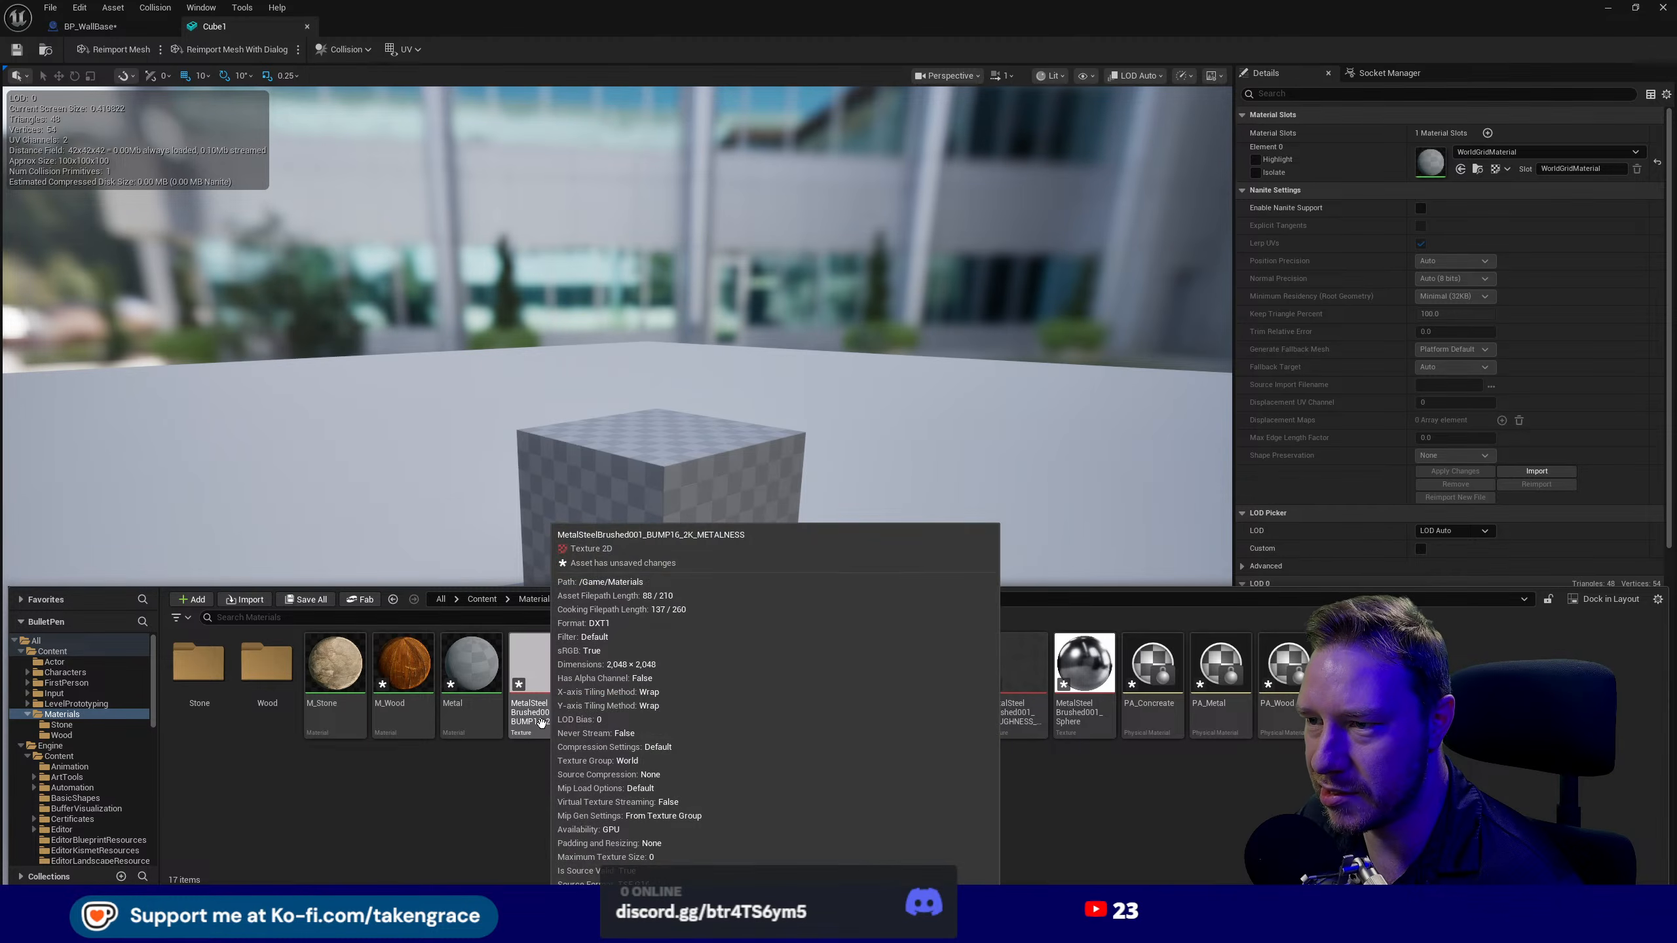
- Create a new material named M_Metal in the Materials folder and open it for editing
{"action": "right_click", "coordinate": [556, 824]}
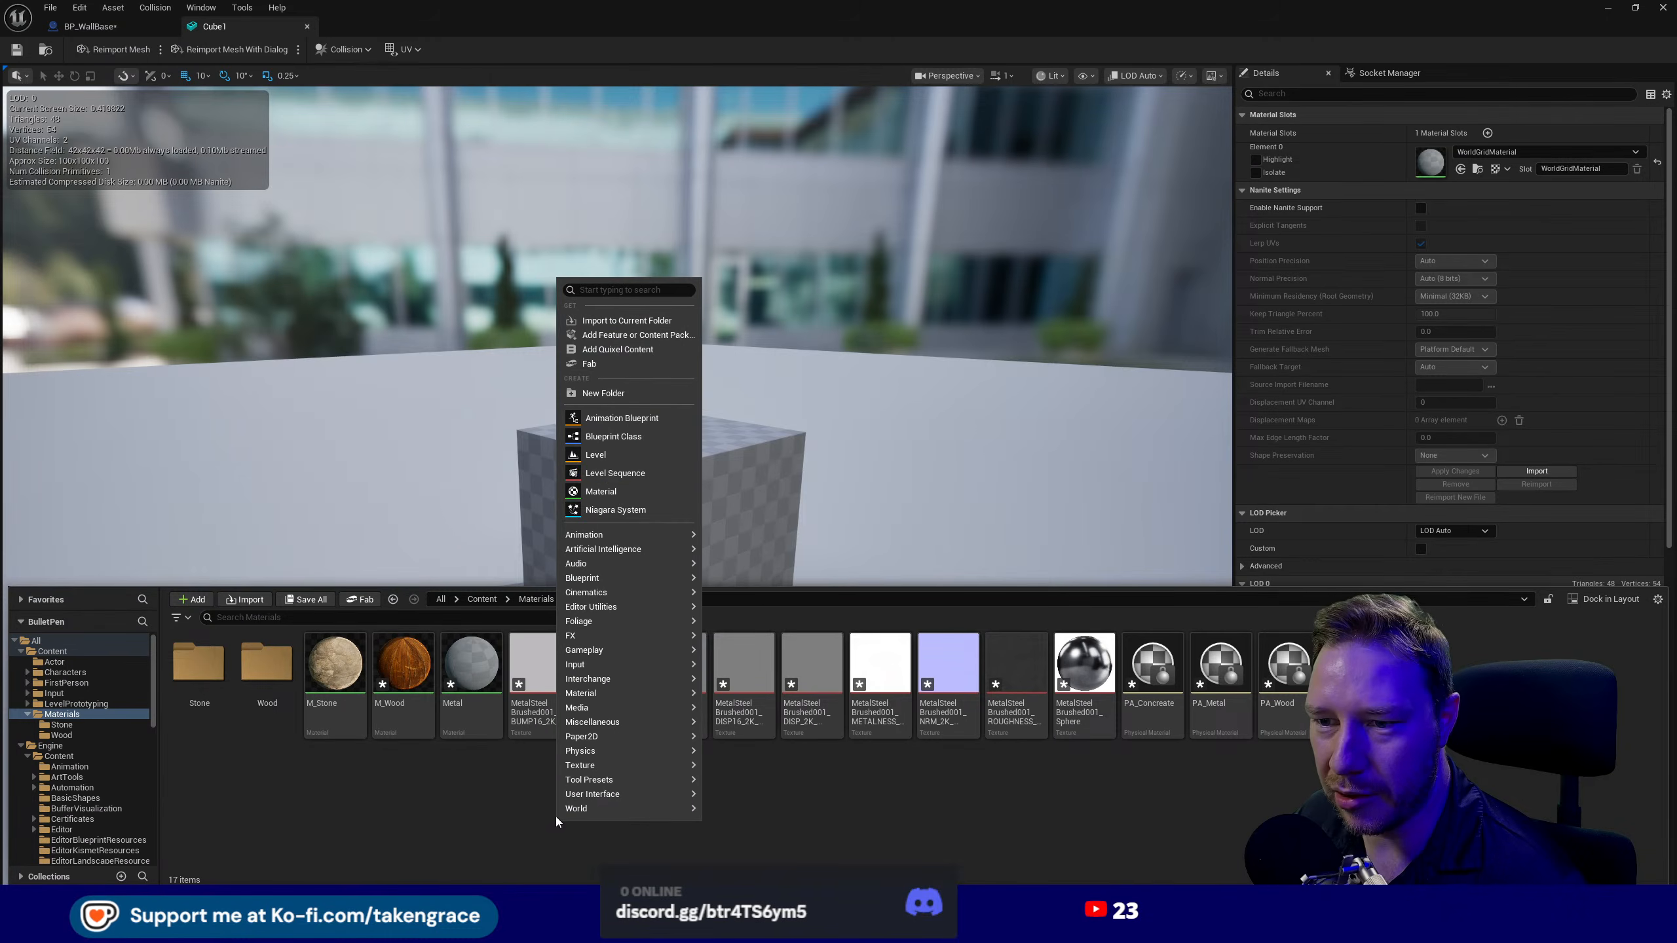
{"action": "left_click", "coordinate": [621, 477]}
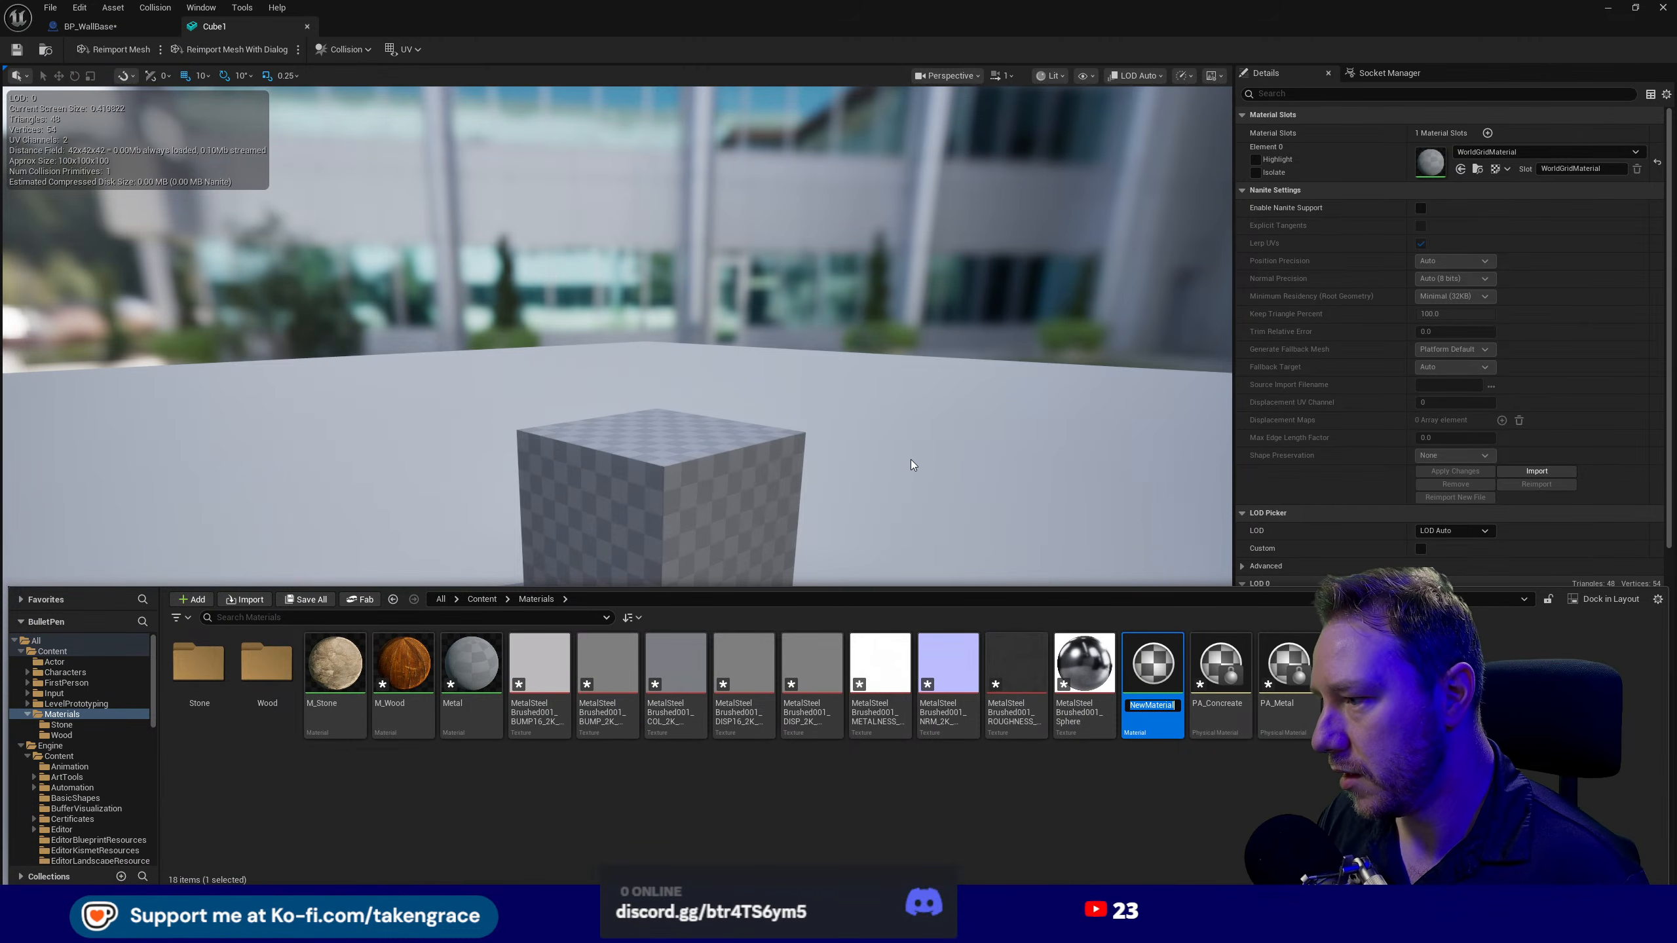
{"action": "type", "text": "M_Metal"}
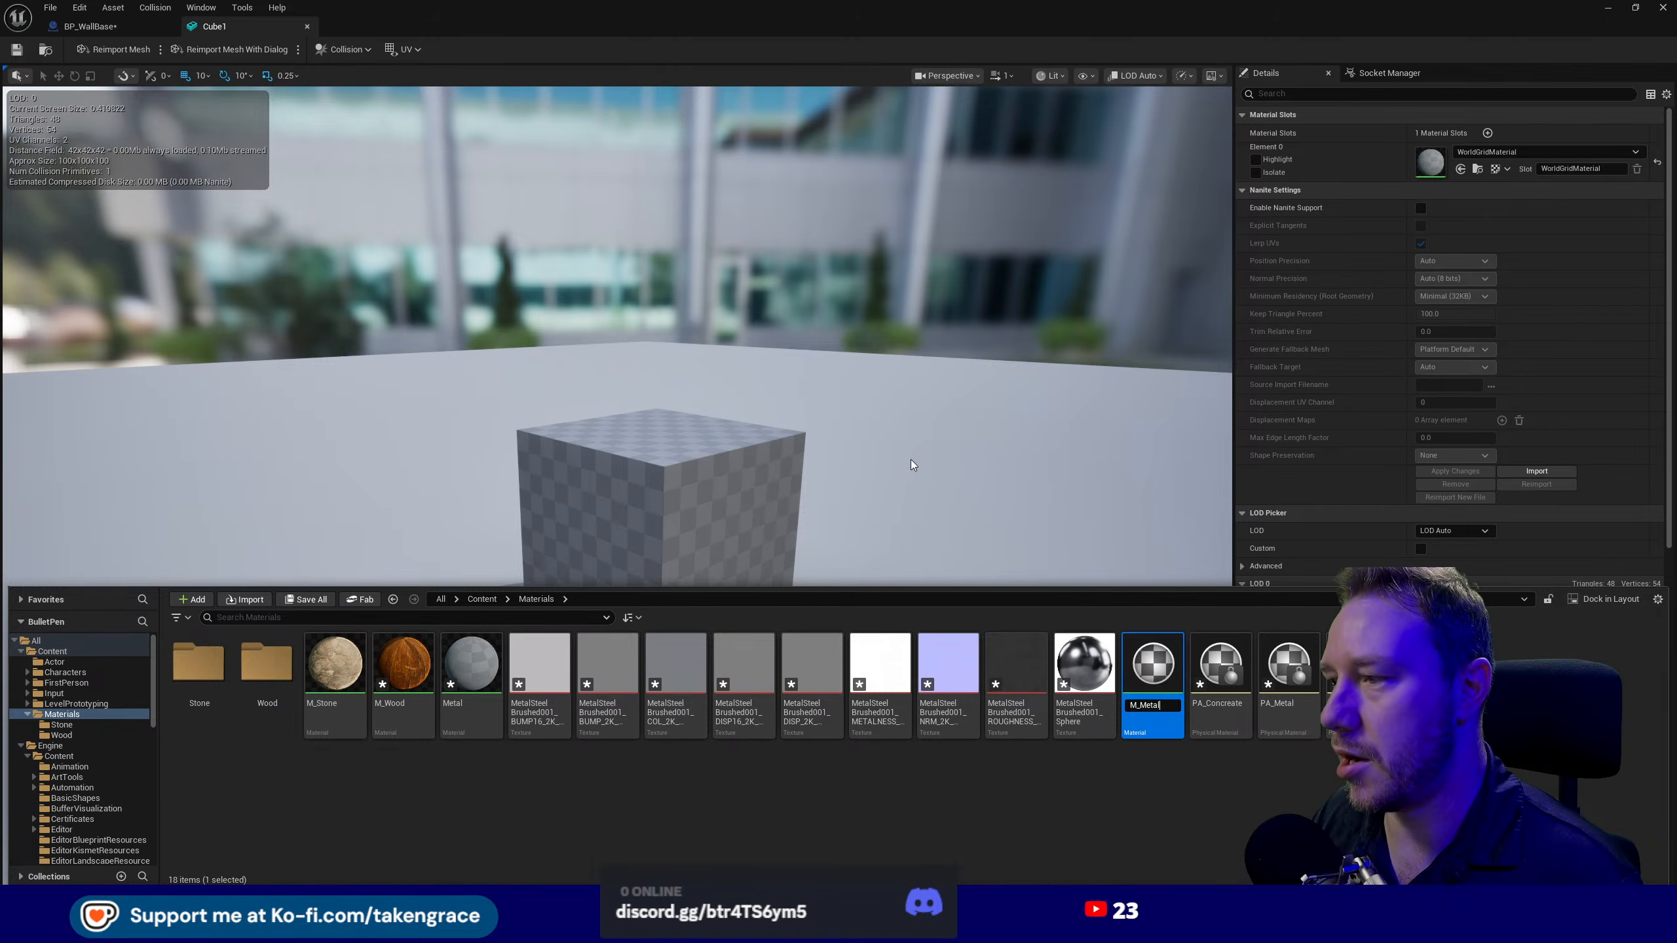
{"action": "key", "text": "Return"}
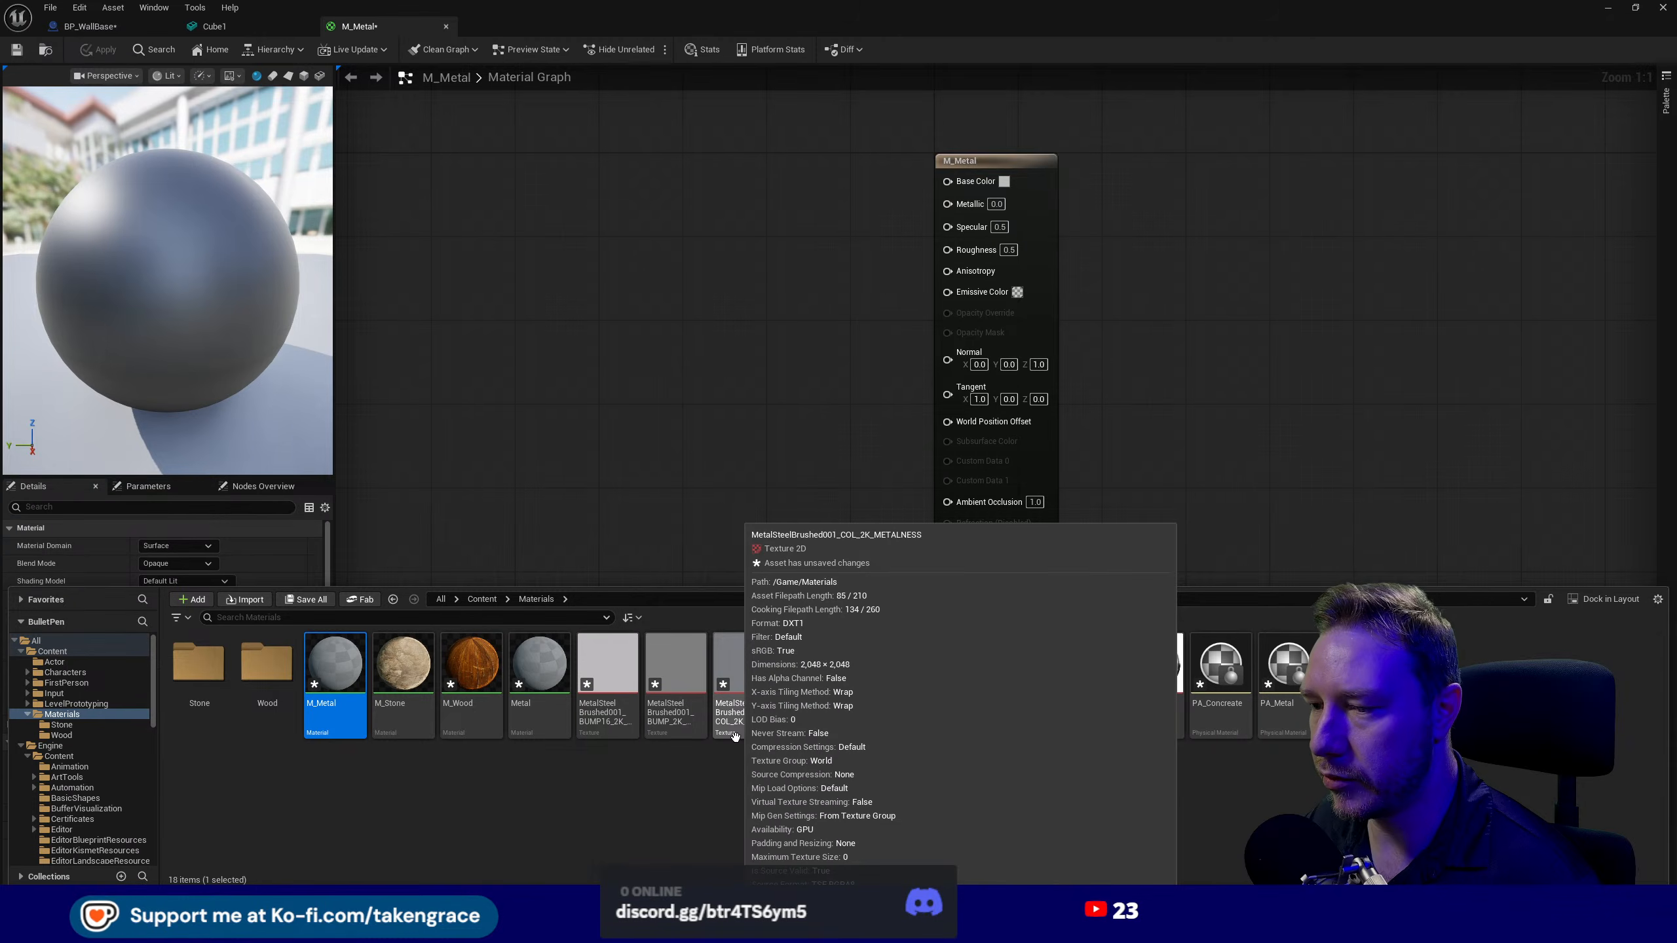
- Add the MetalSteelBrushed001 COL texture to the graph, try its RGBA output on Base Color, disconnect it and set the node aside
{"action": "left_click_drag", "start_coordinate": [737, 729], "coordinate": [772, 151]}
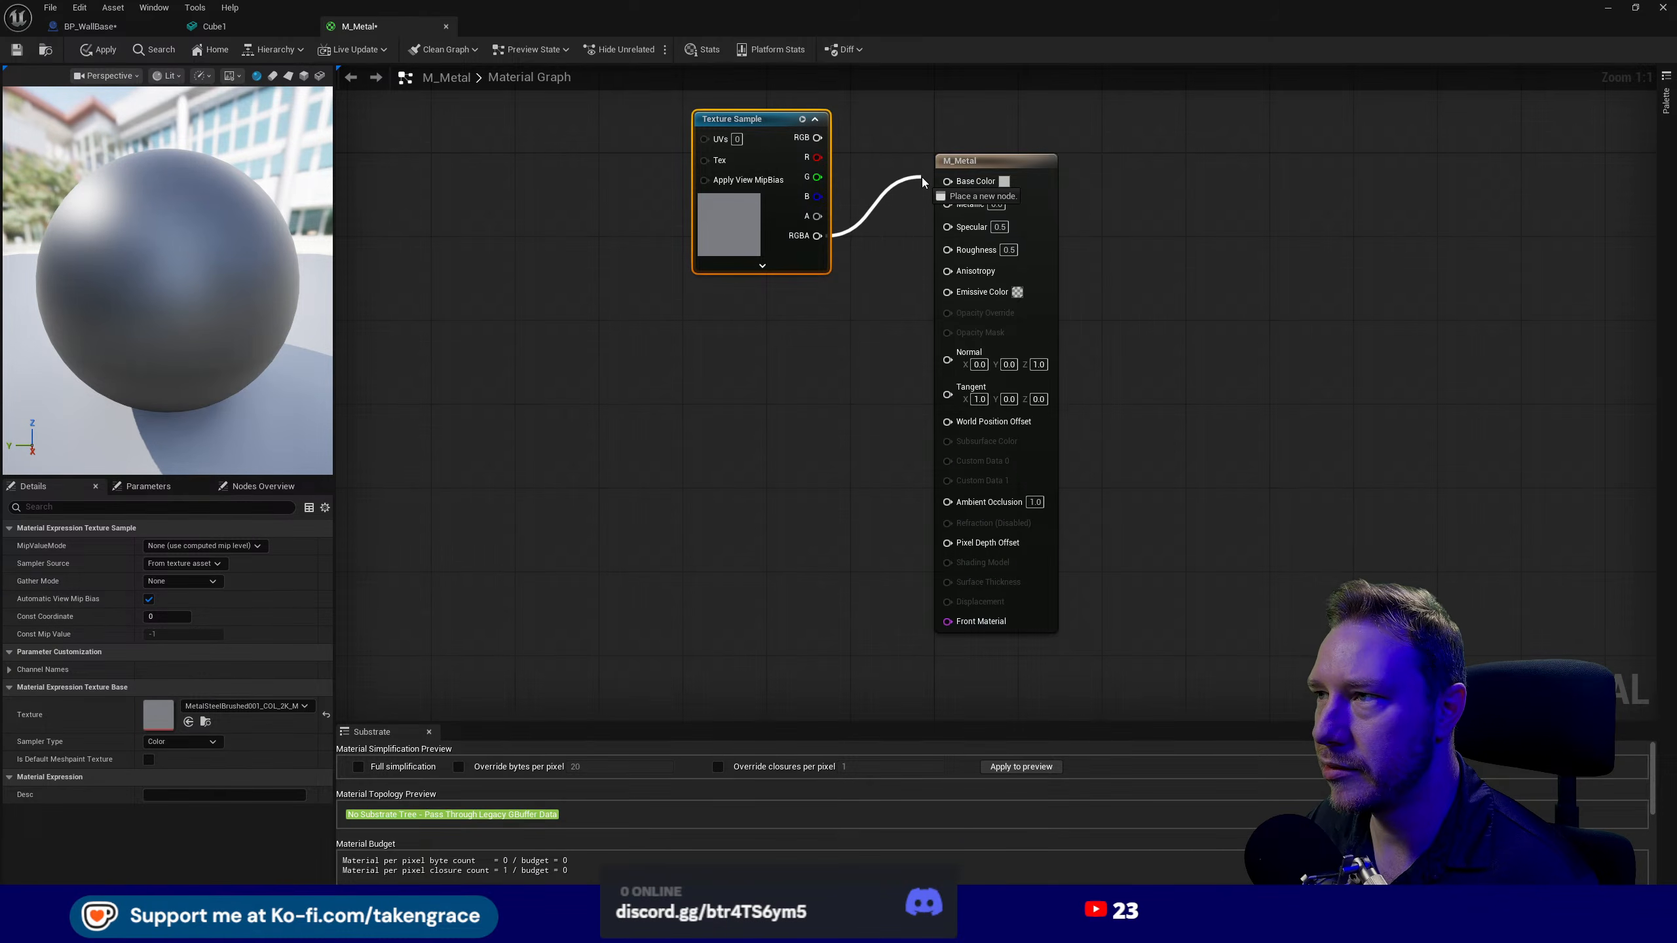
{"action": "left_click_drag", "start_coordinate": [949, 181], "coordinate": [948, 181]}
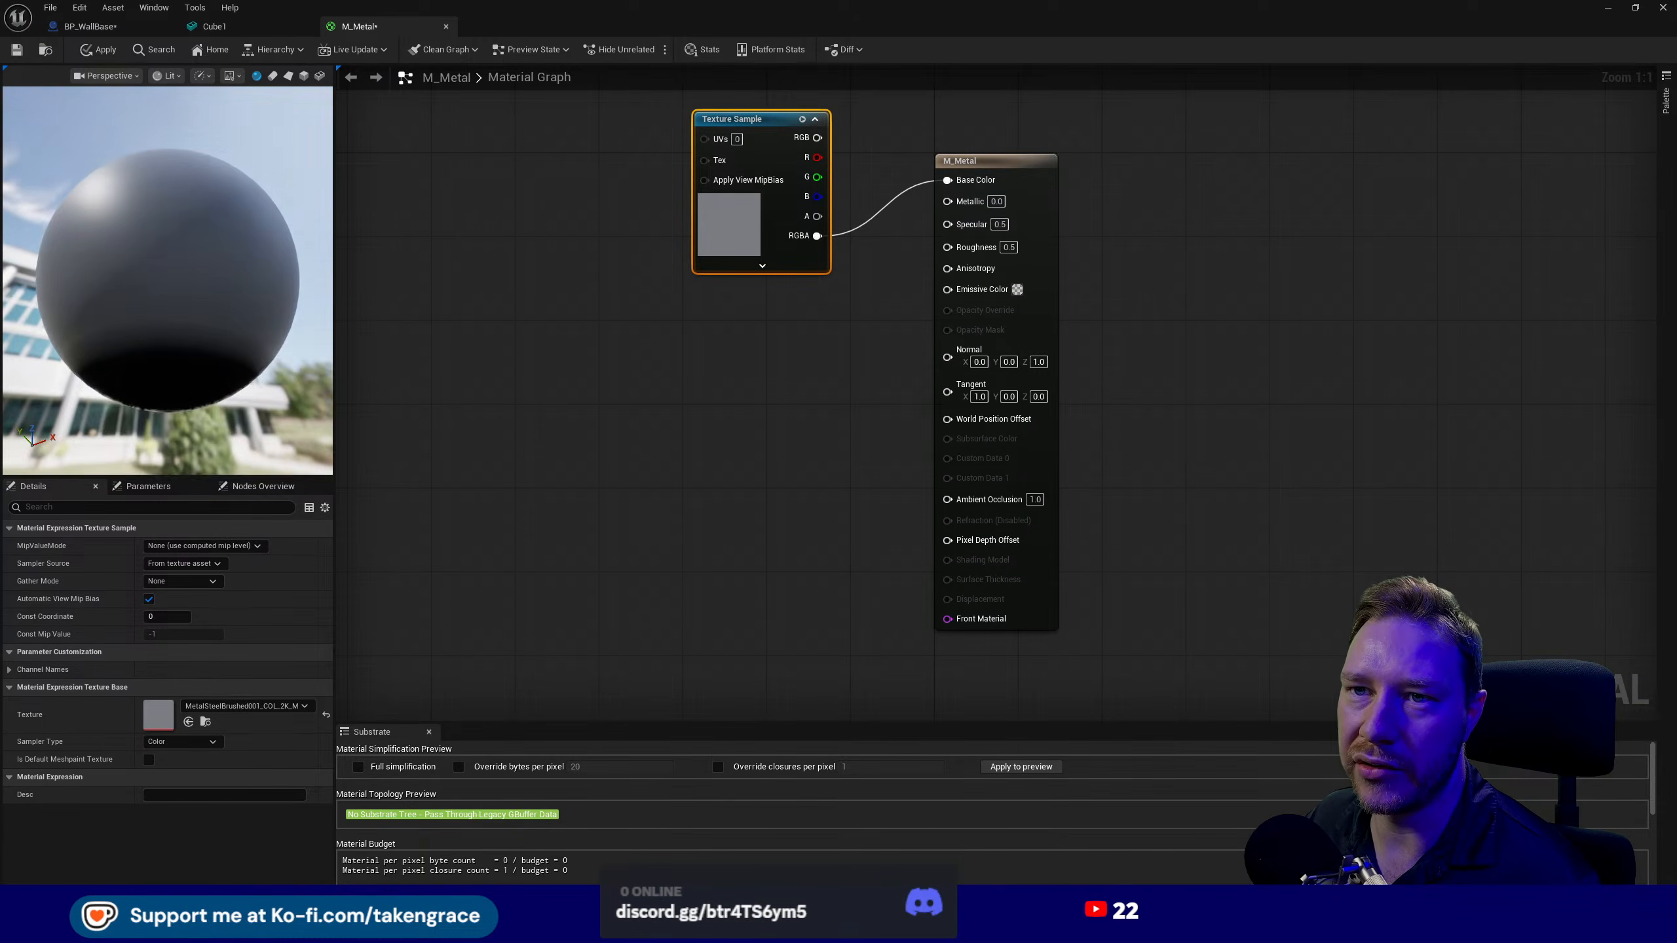
{"action": "left_click", "coordinate": [836, 237], "text": "alt"}
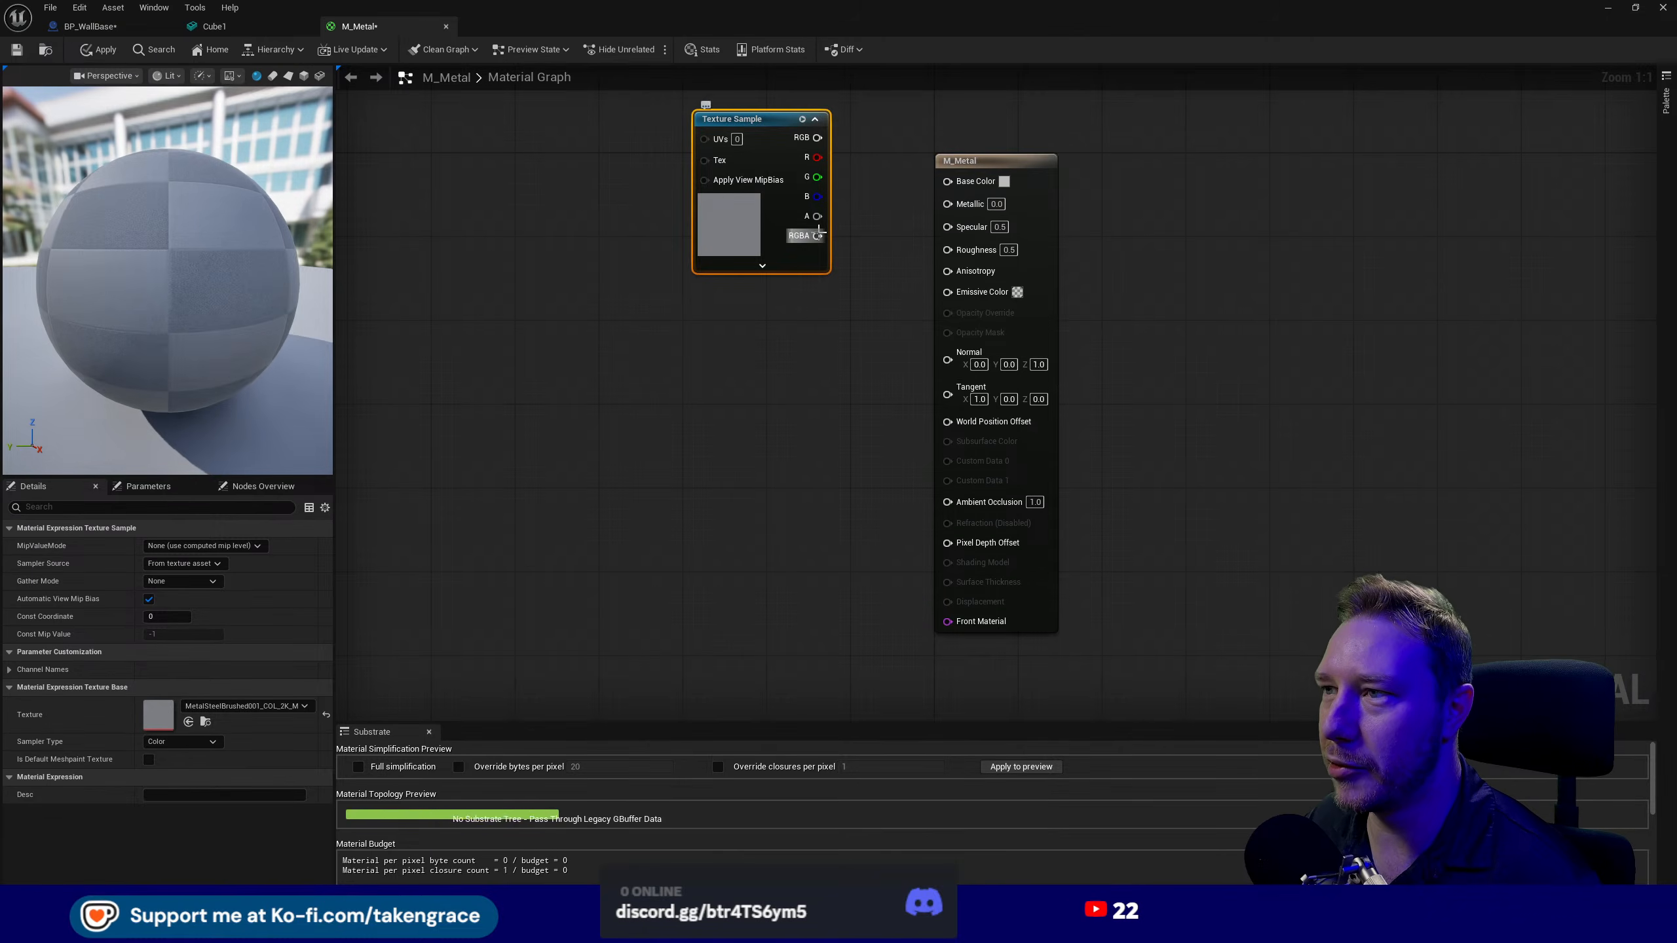
{"action": "left_click_drag", "start_coordinate": [737, 134], "coordinate": [422, 322]}
{"action": "left_click", "coordinate": [691, 566]}
- Add the MetalSteelBrushed001 BUMP texture to the graph and connect its RGBA output to Roughness
{"action": "key", "text": "ctrl+space"}
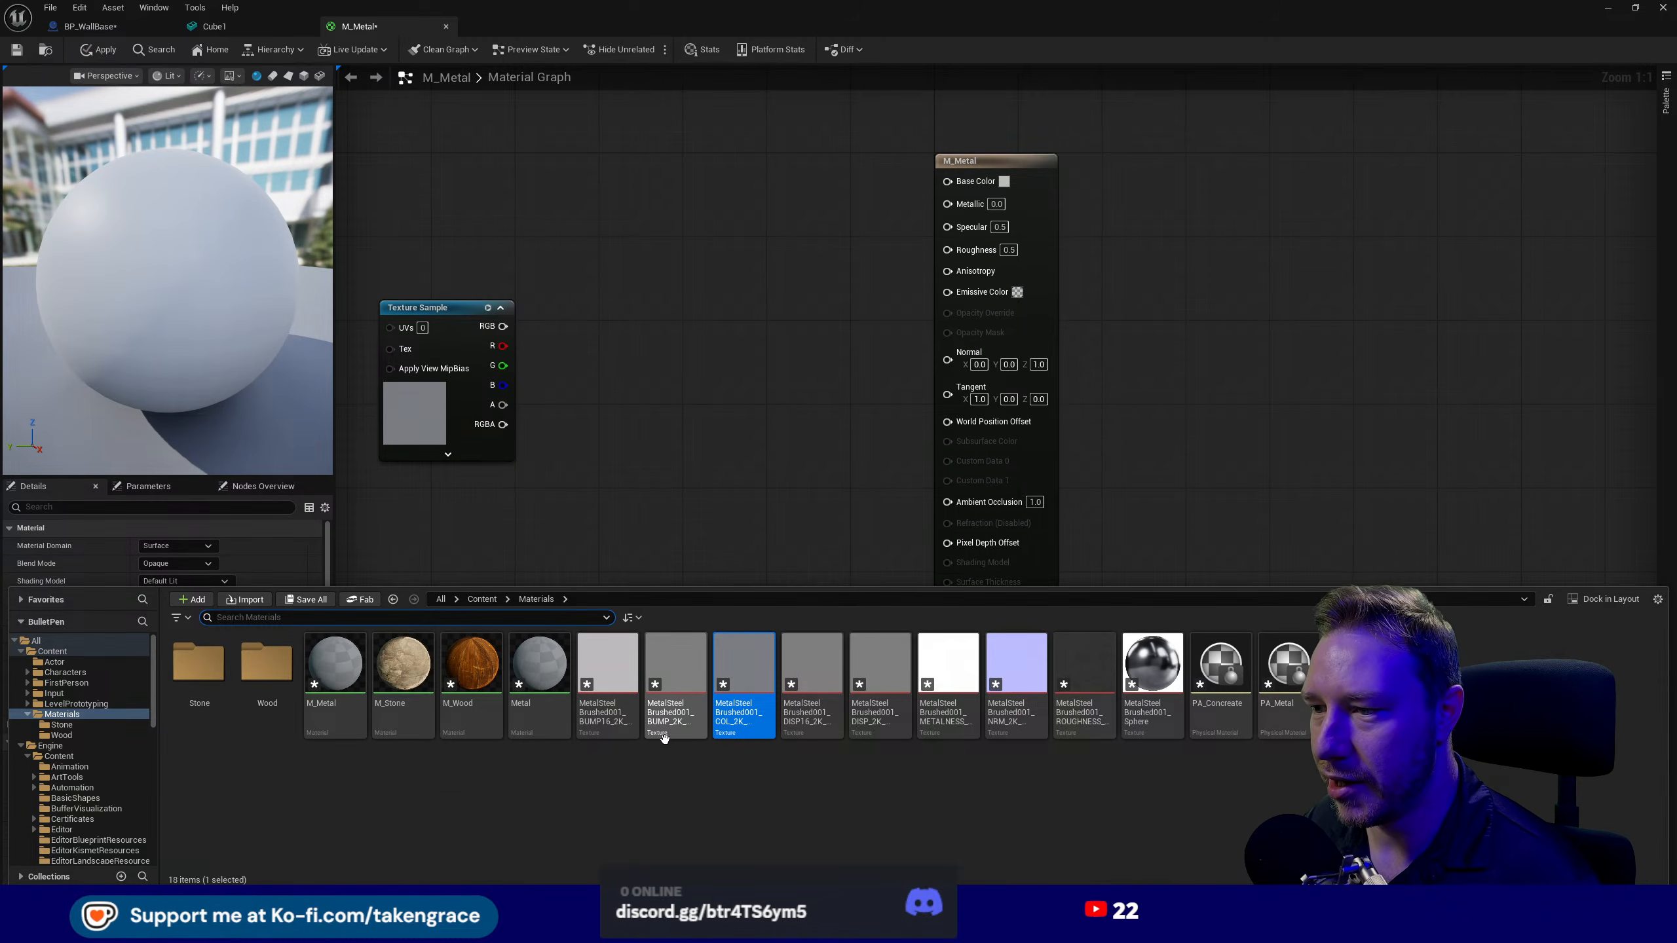
{"action": "left_click_drag", "start_coordinate": [673, 734], "coordinate": [729, 389]}
{"action": "left_click_drag", "start_coordinate": [842, 503], "coordinate": [947, 248]}
- Add the METALNESS and NRM steel textures to the graph and connect the NRM sample's RGBA output to Normal
{"action": "key", "text": "ctrl+space"}
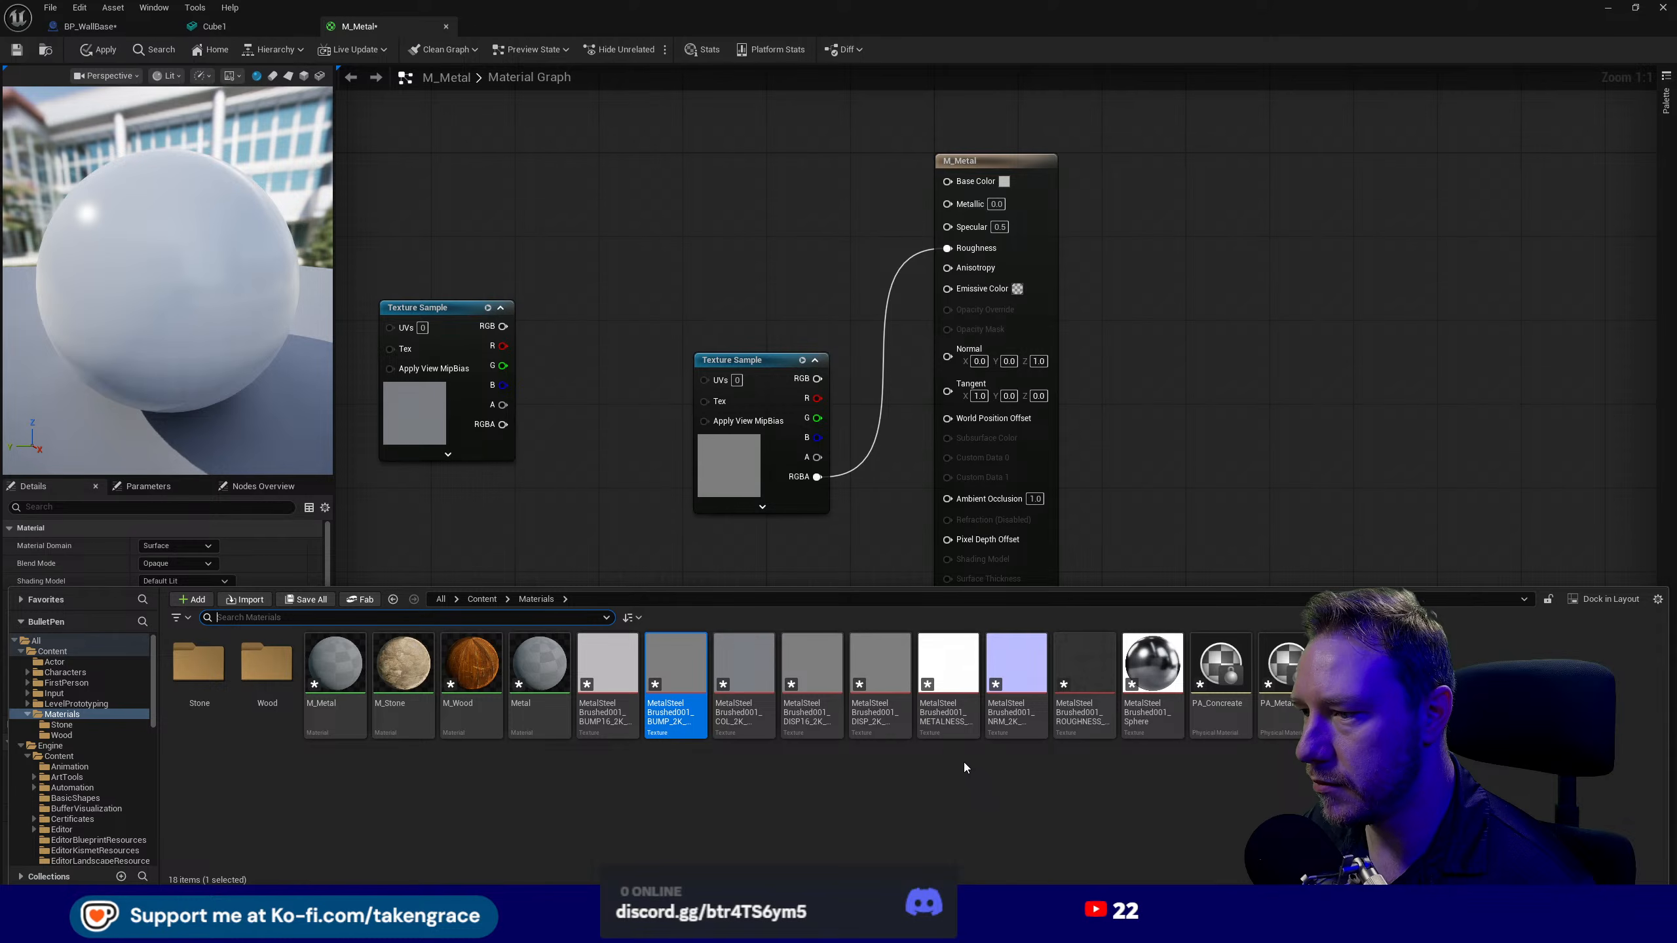
{"action": "left_click_drag", "start_coordinate": [950, 681], "coordinate": [650, 580]}
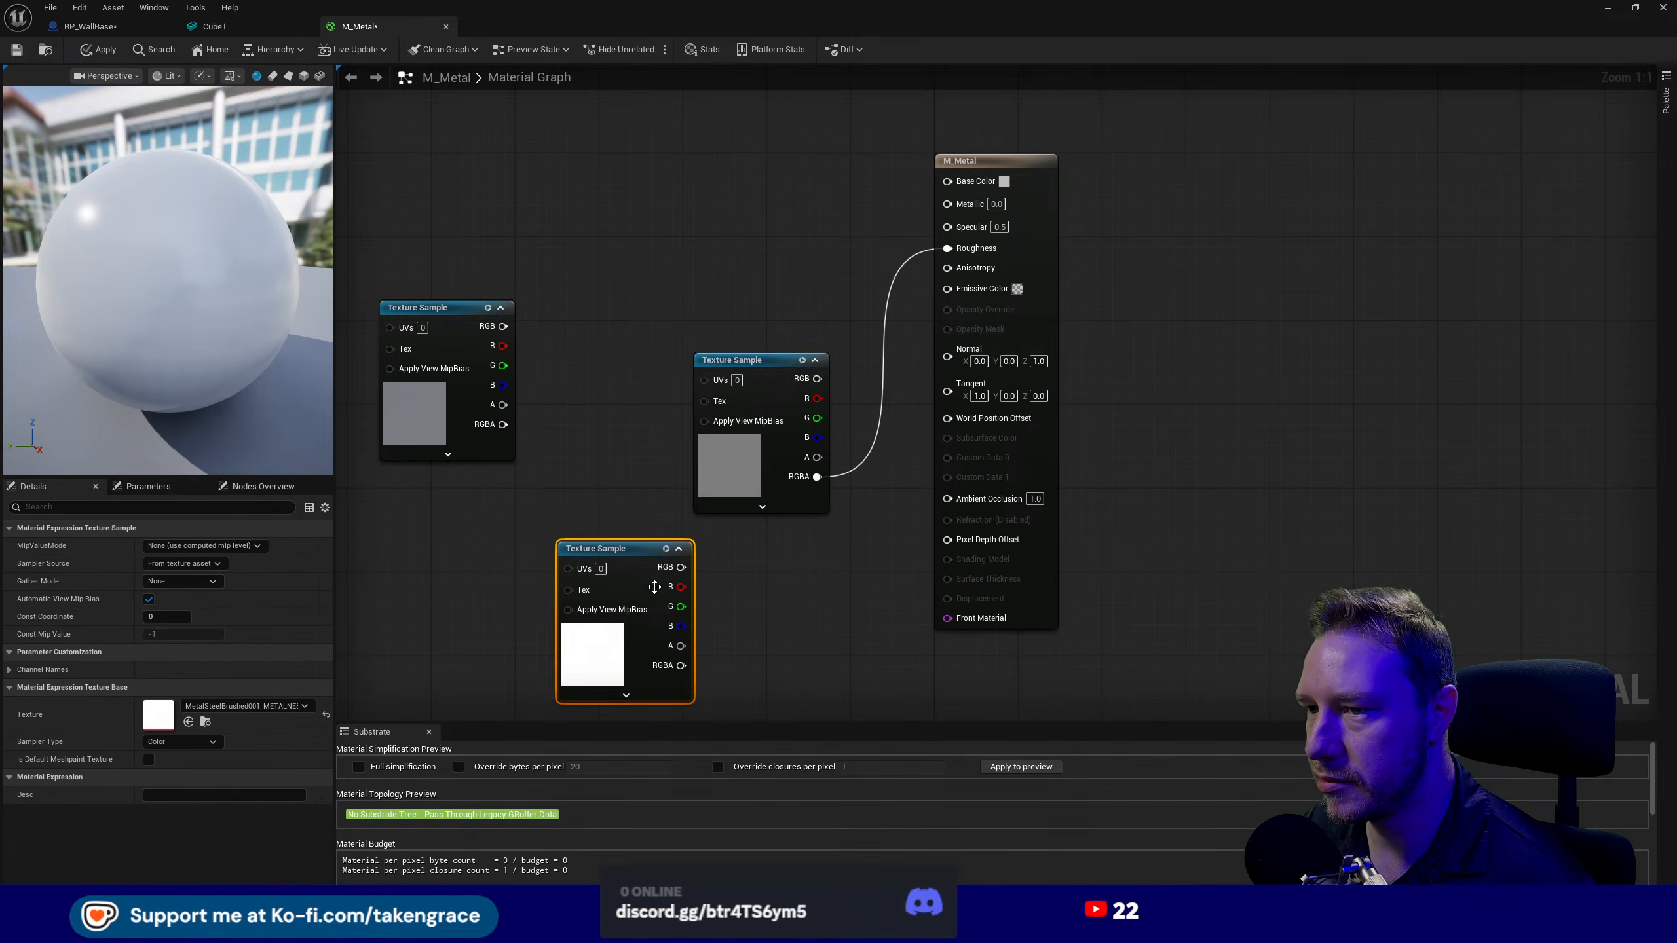
{"action": "key", "text": "ctrl+space"}
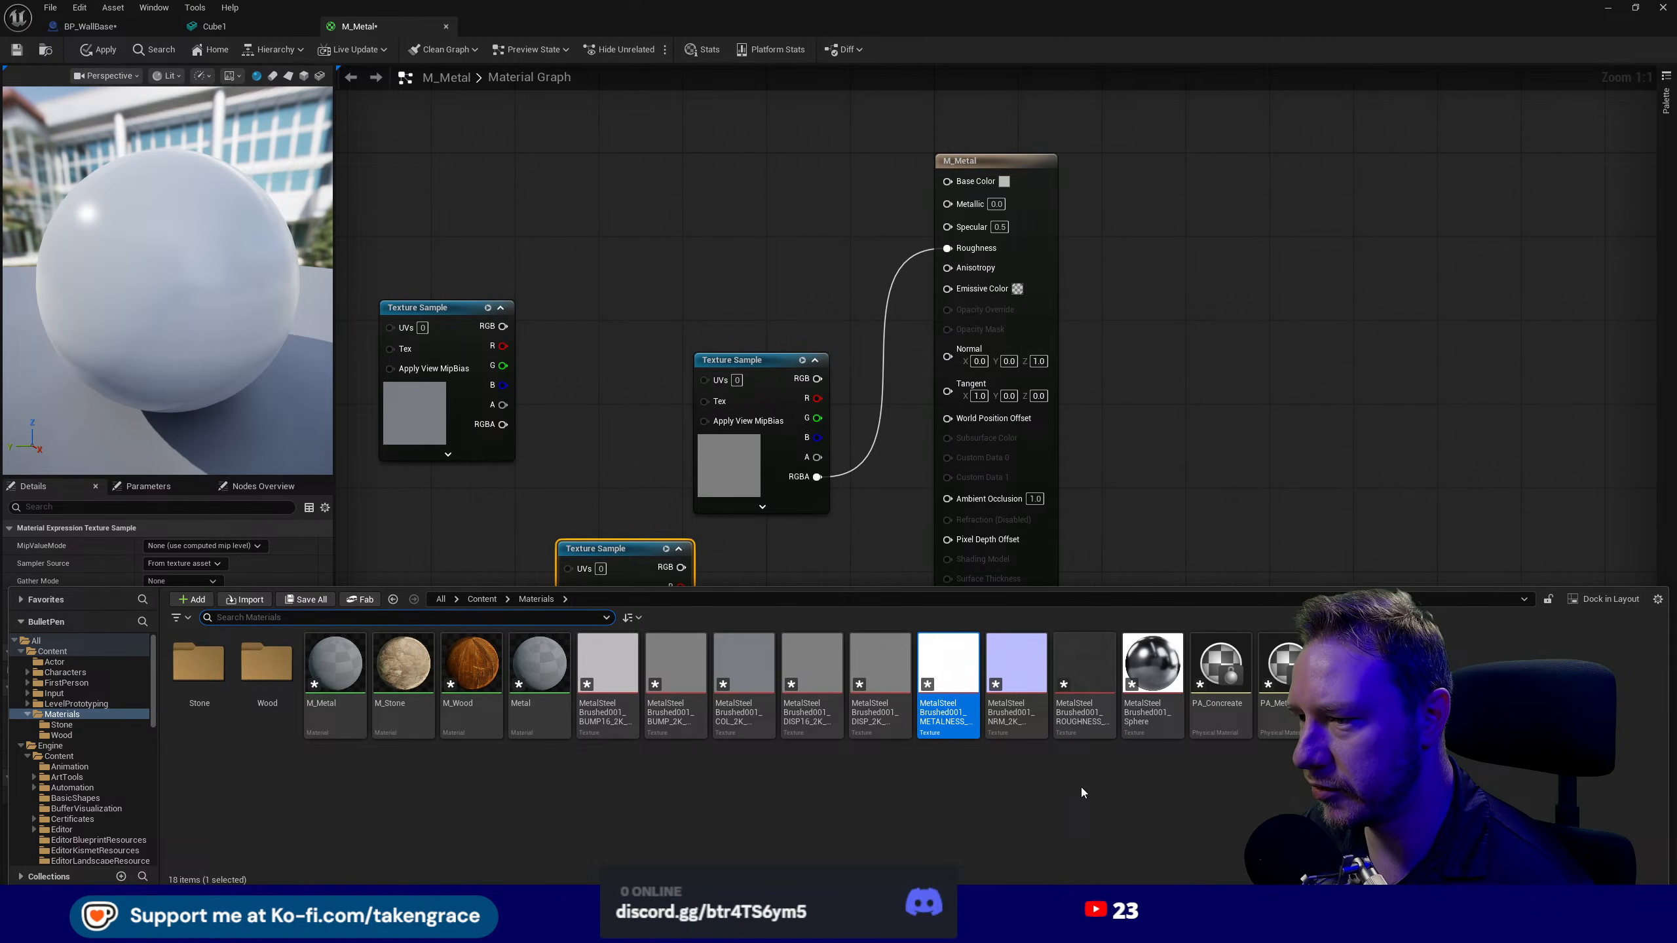
{"action": "left_click_drag", "start_coordinate": [1017, 664], "coordinate": [581, 209]}
{"action": "left_click_drag", "start_coordinate": [670, 329], "coordinate": [949, 349]}
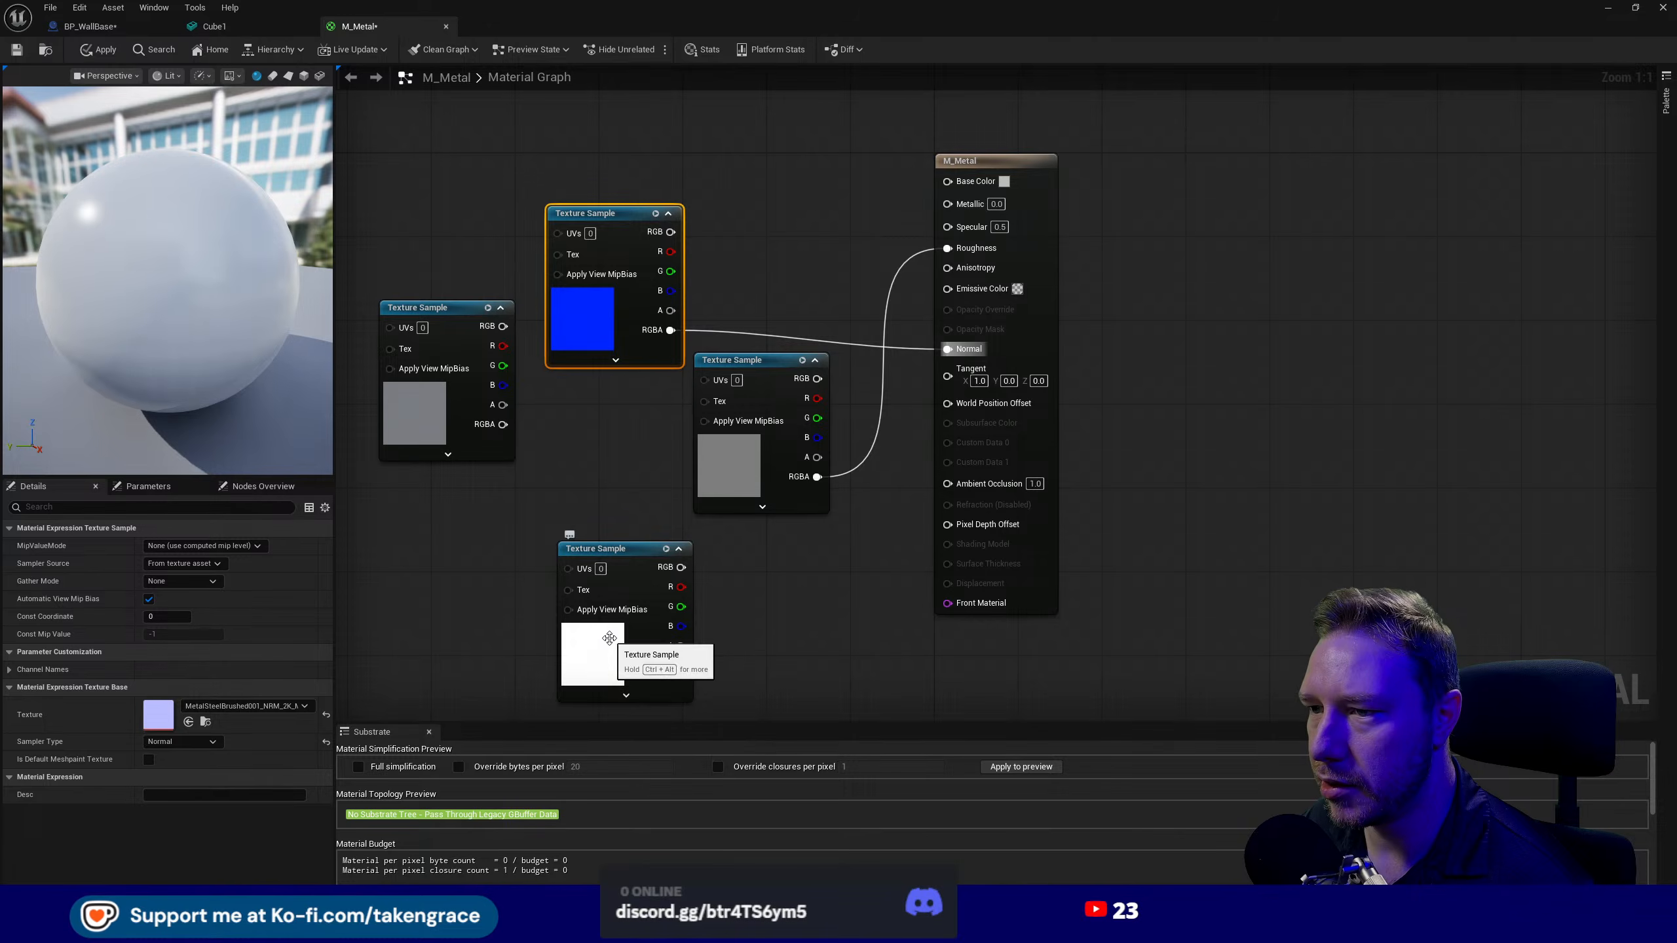
- Move the white METALNESS texture sample above the other nodes and connect its RGBA output to Metallic
{"action": "left_click", "coordinate": [615, 546]}
{"action": "key", "text": "ctrl+space"}
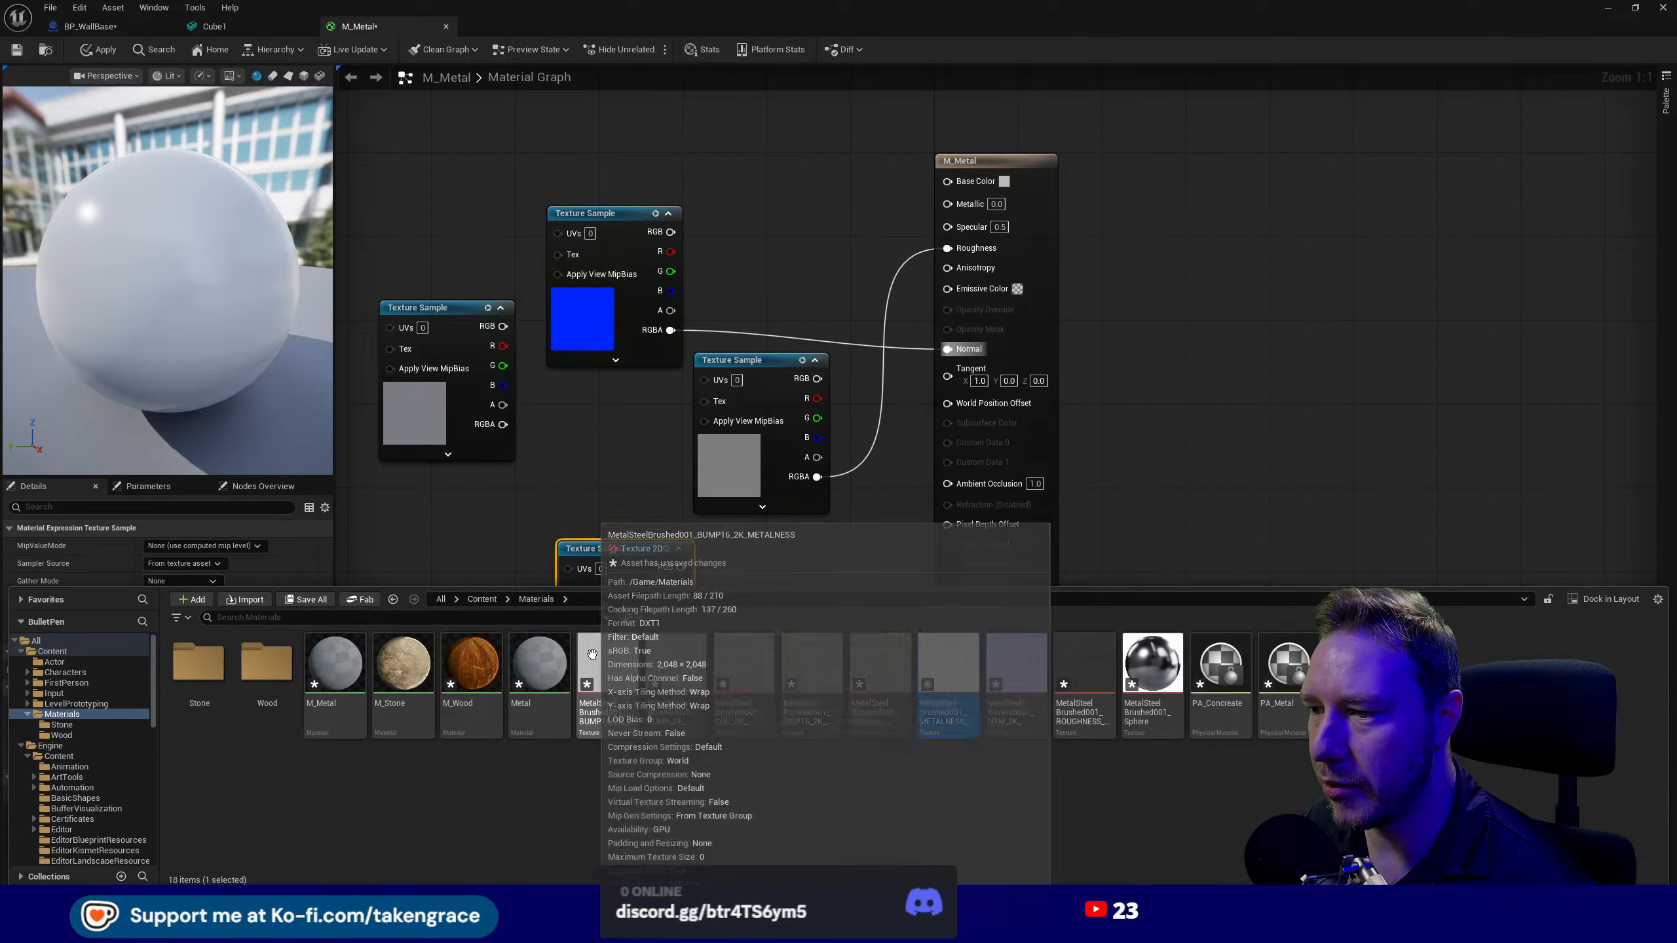
{"action": "left_click_drag", "start_coordinate": [677, 554], "coordinate": [795, 277]}
{"action": "left_click_drag", "start_coordinate": [795, 350], "coordinate": [948, 433]}
- Move the COL texture sample above the metalness sample and connect its RGBA output to Base Color
{"action": "key", "text": "ctrl+space"}
{"action": "left_click", "coordinate": [589, 374]}
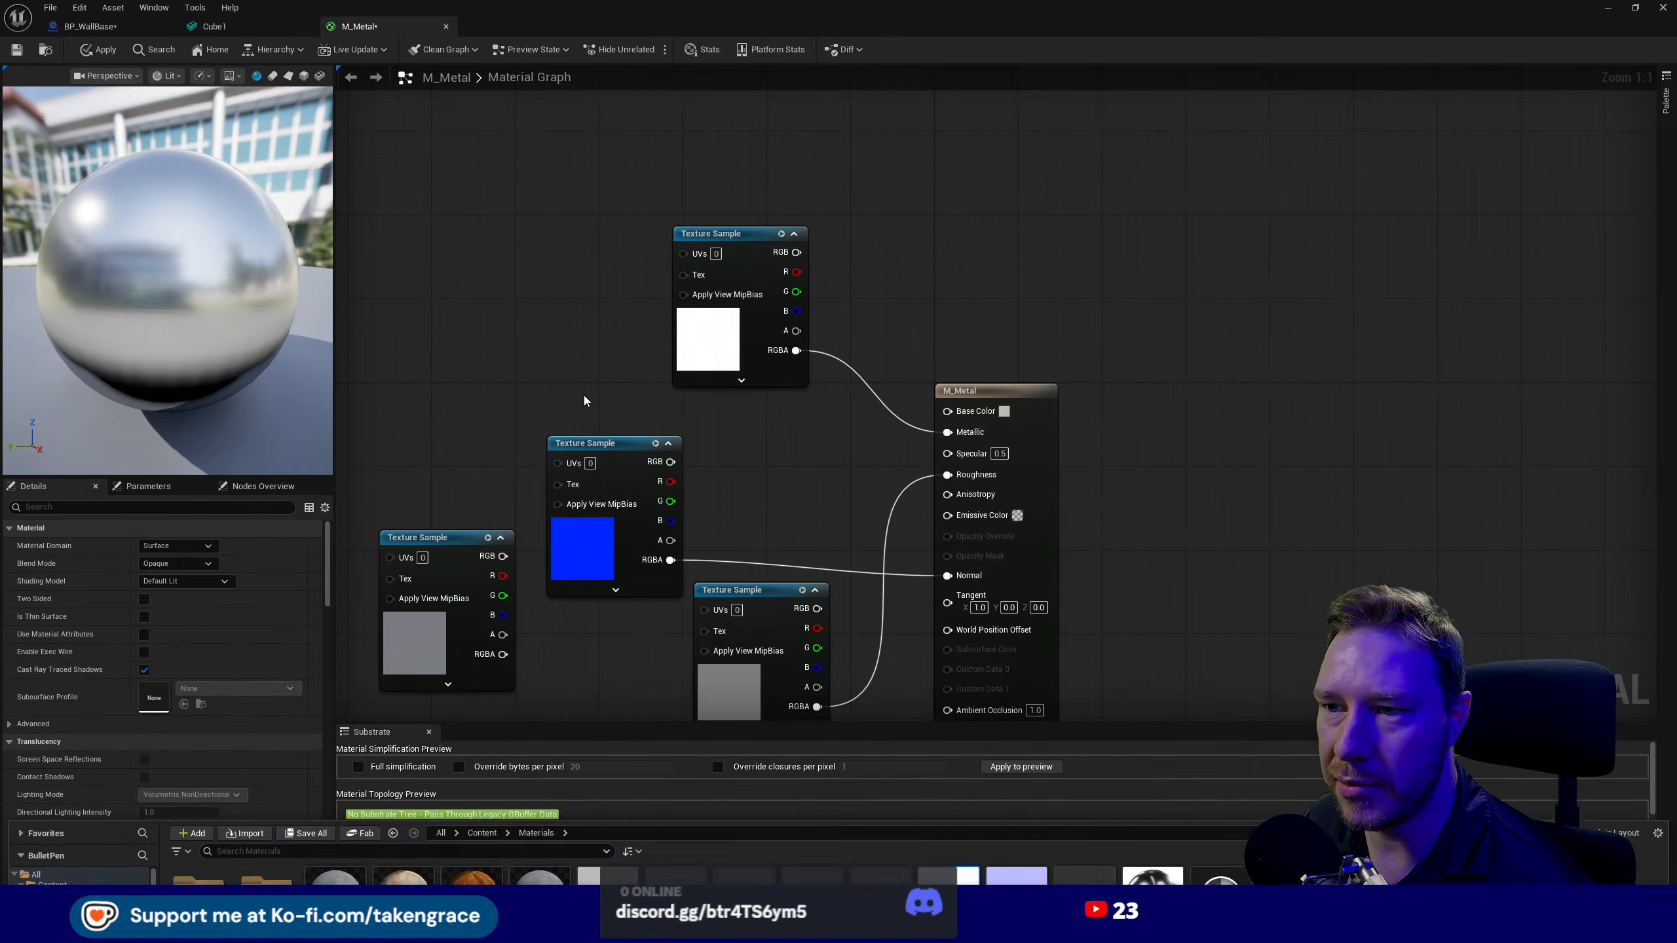
{"action": "left_click_drag", "start_coordinate": [464, 559], "coordinate": [759, 340]}
{"action": "left_click_drag", "start_coordinate": [807, 430], "coordinate": [949, 663]}
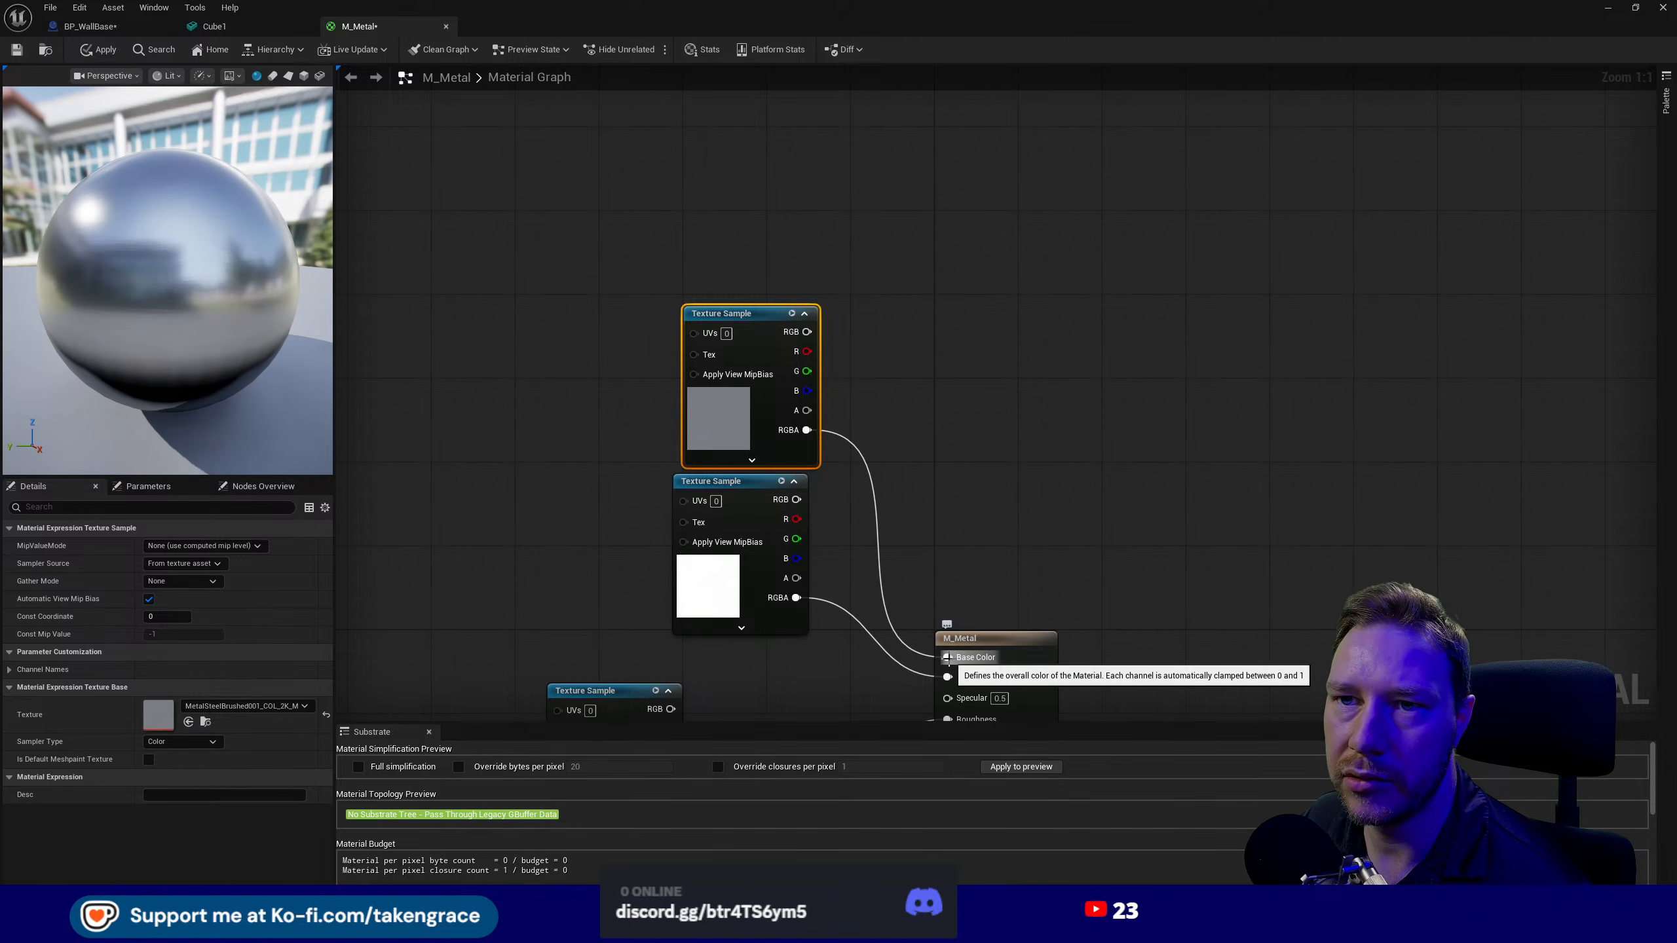
- Examine the metal on the preview sphere from several distances and angles, and review the steel textures and graph connections
{"action": "left_click_drag", "start_coordinate": [168, 280], "coordinate": [135, 291]}
{"action": "scroll", "coordinate": [128, 298], "scroll_direction": "down", "scroll_amount": 4}
{"action": "scroll", "coordinate": [160, 296], "scroll_direction": "up", "scroll_amount": 6}
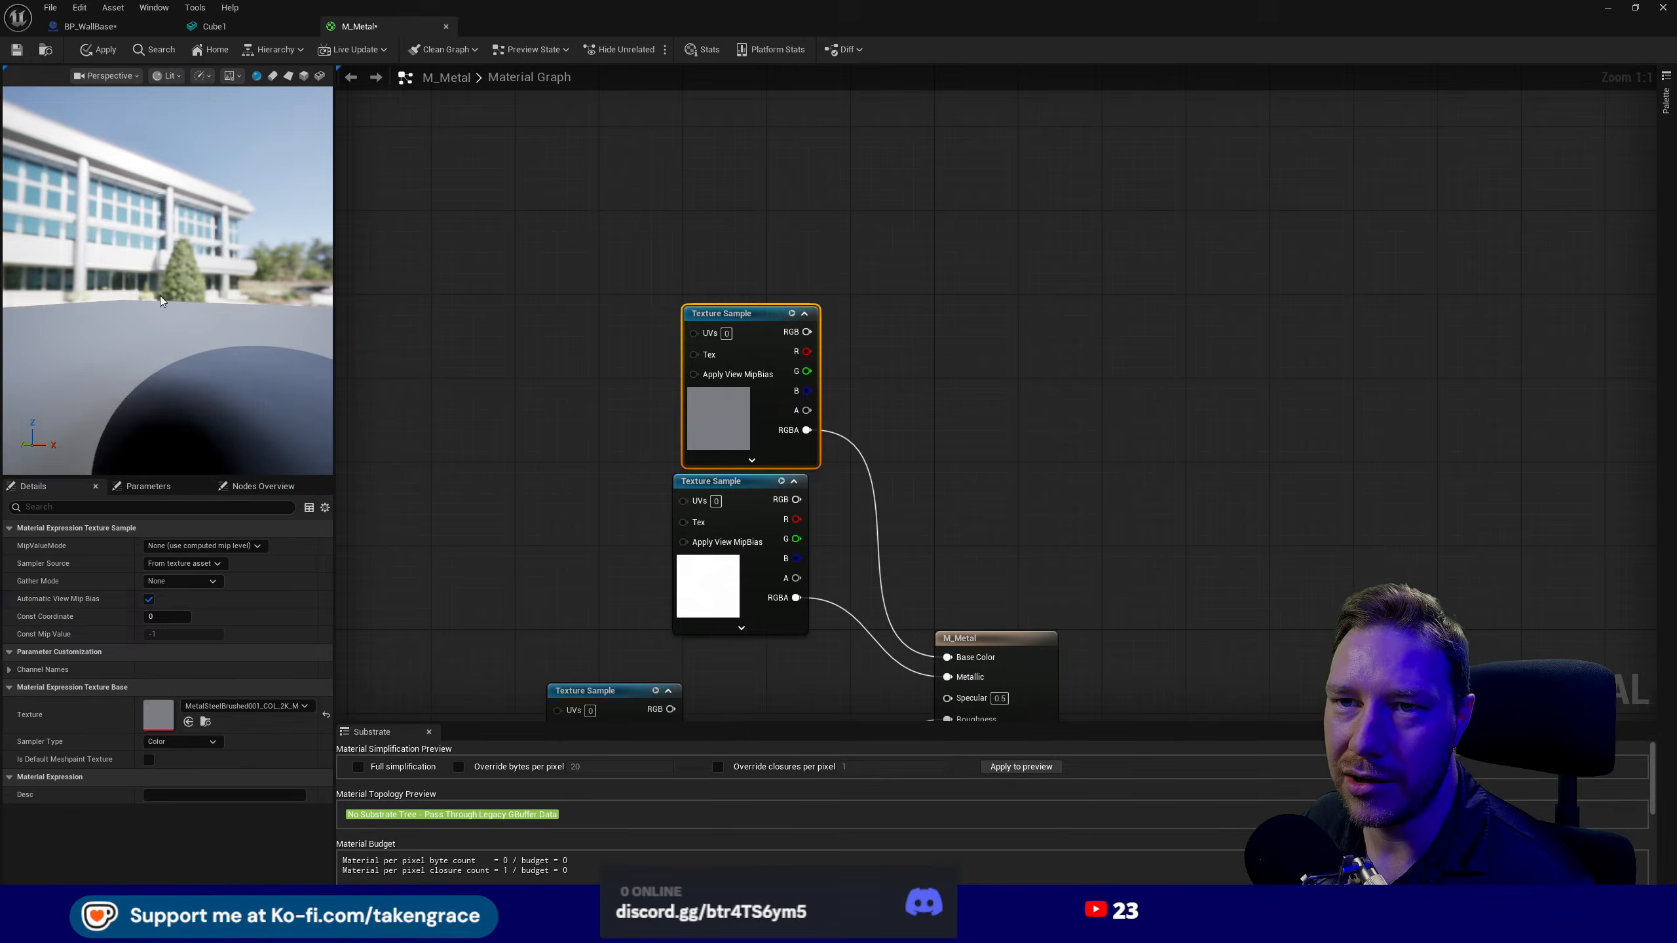
{"action": "key", "text": "f"}
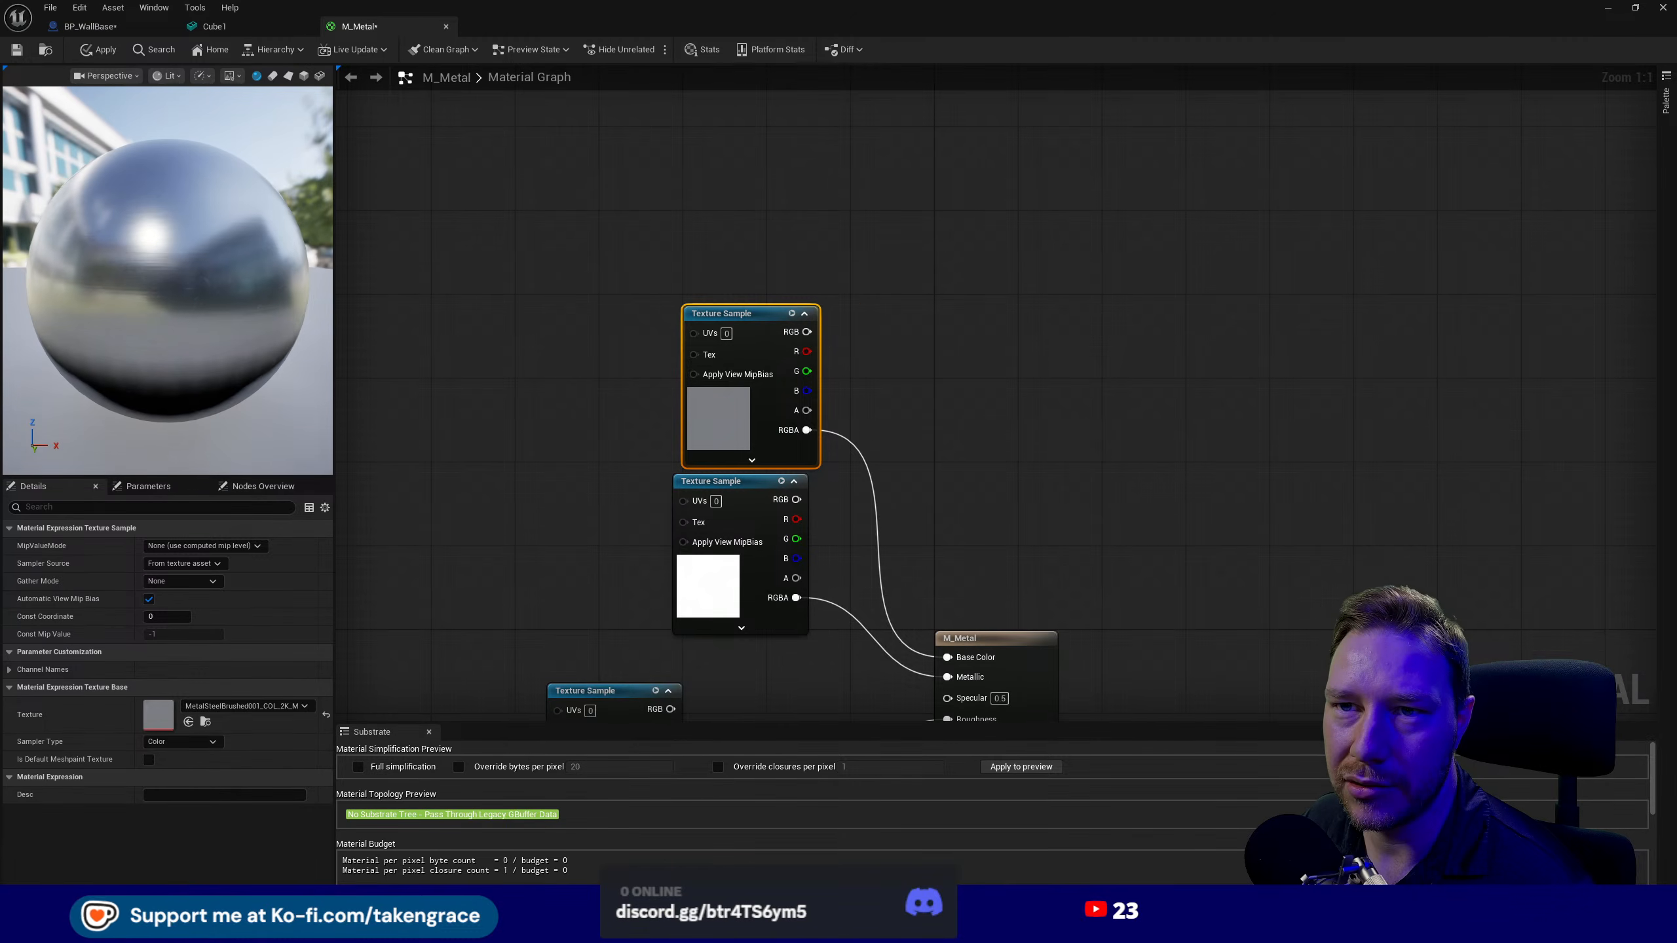
{"action": "scroll", "coordinate": [135, 291], "scroll_direction": "down", "scroll_amount": 2}
{"action": "scroll", "coordinate": [149, 283], "scroll_direction": "down", "scroll_amount": 2}
{"action": "scroll", "coordinate": [151, 278], "scroll_direction": "up", "scroll_amount": 8}
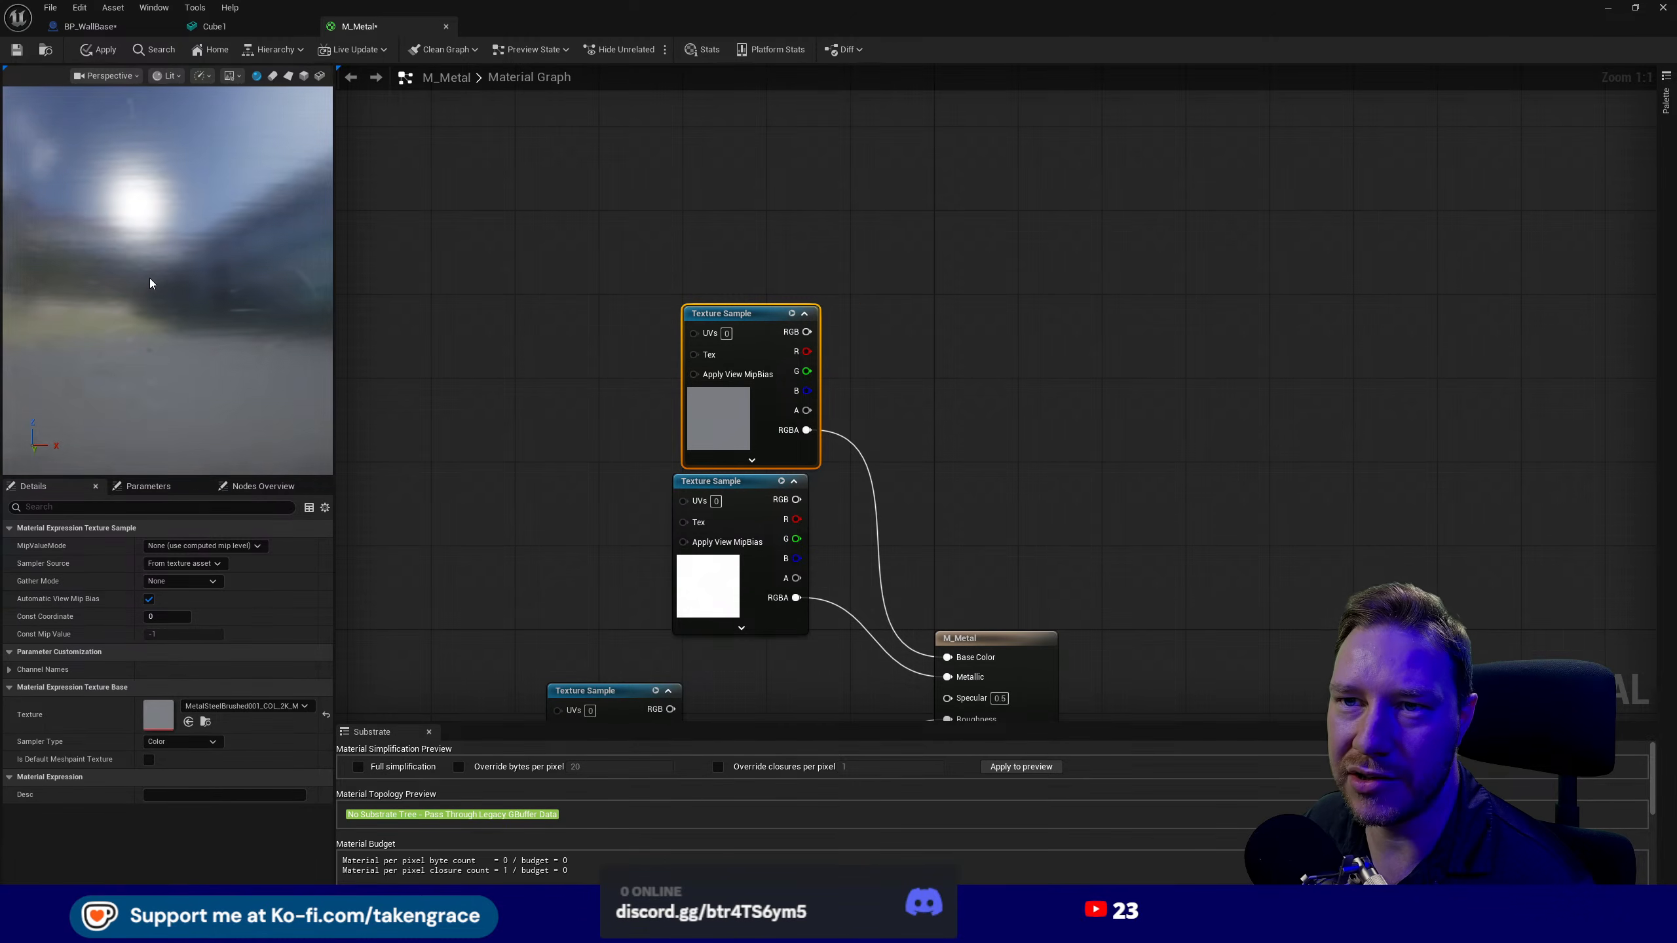
{"action": "key", "text": "f"}
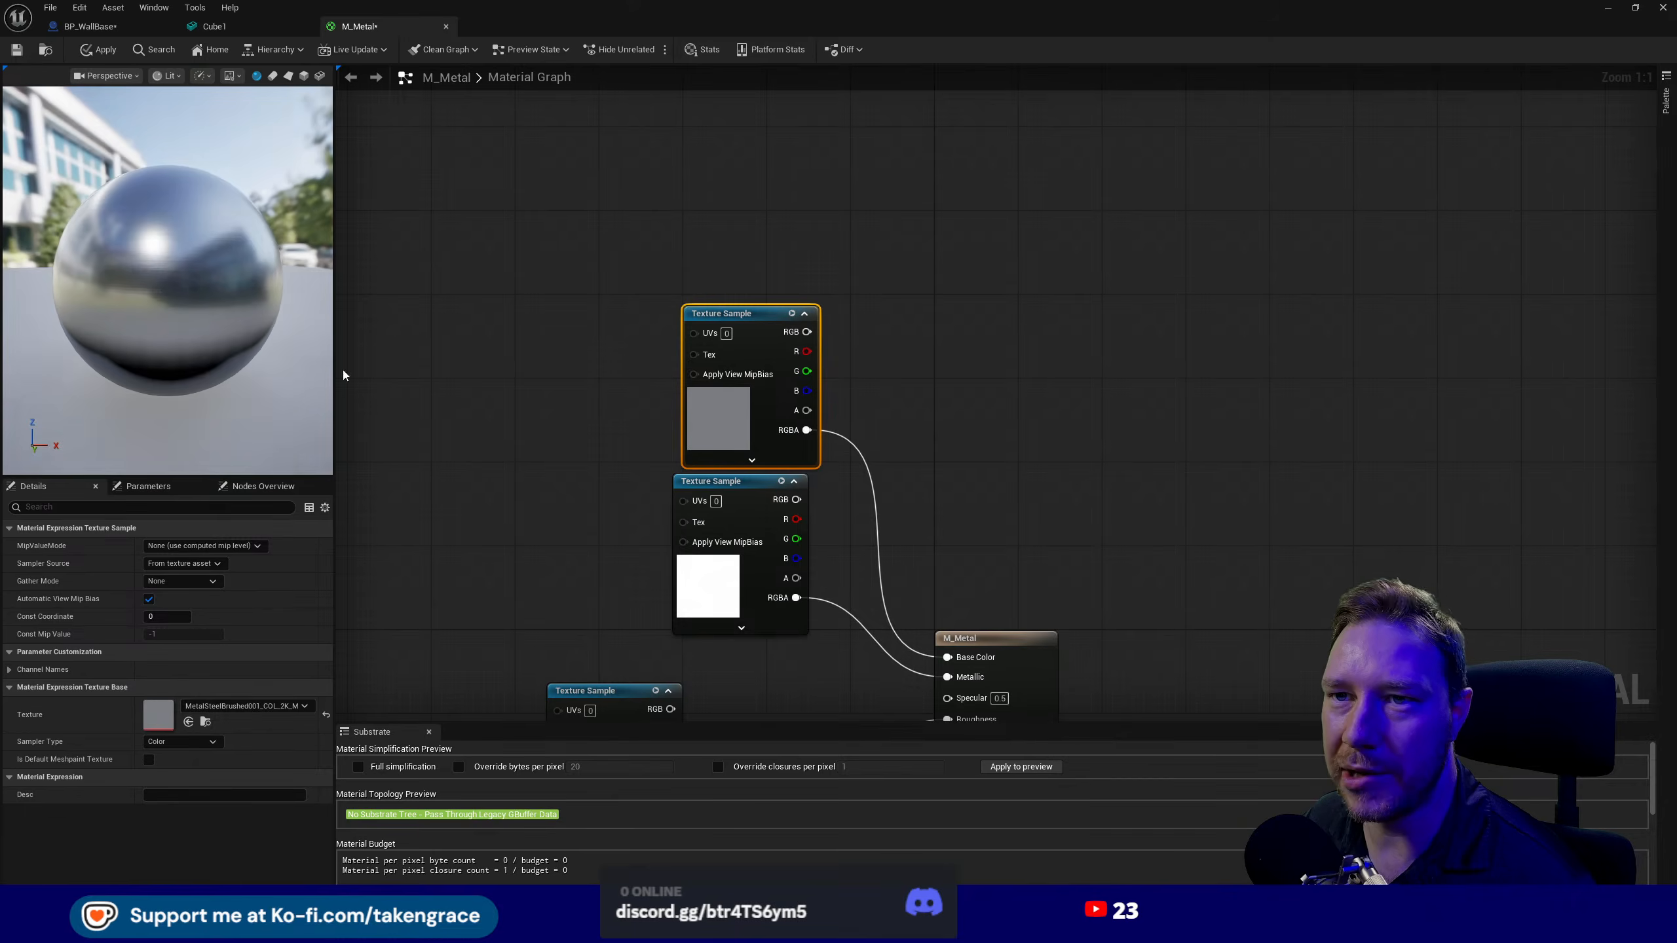
{"action": "left_click_drag", "start_coordinate": [315, 364], "coordinate": [315, 317]}
{"action": "left_click", "coordinate": [603, 681]}
{"action": "key", "text": "ctrl+space"}
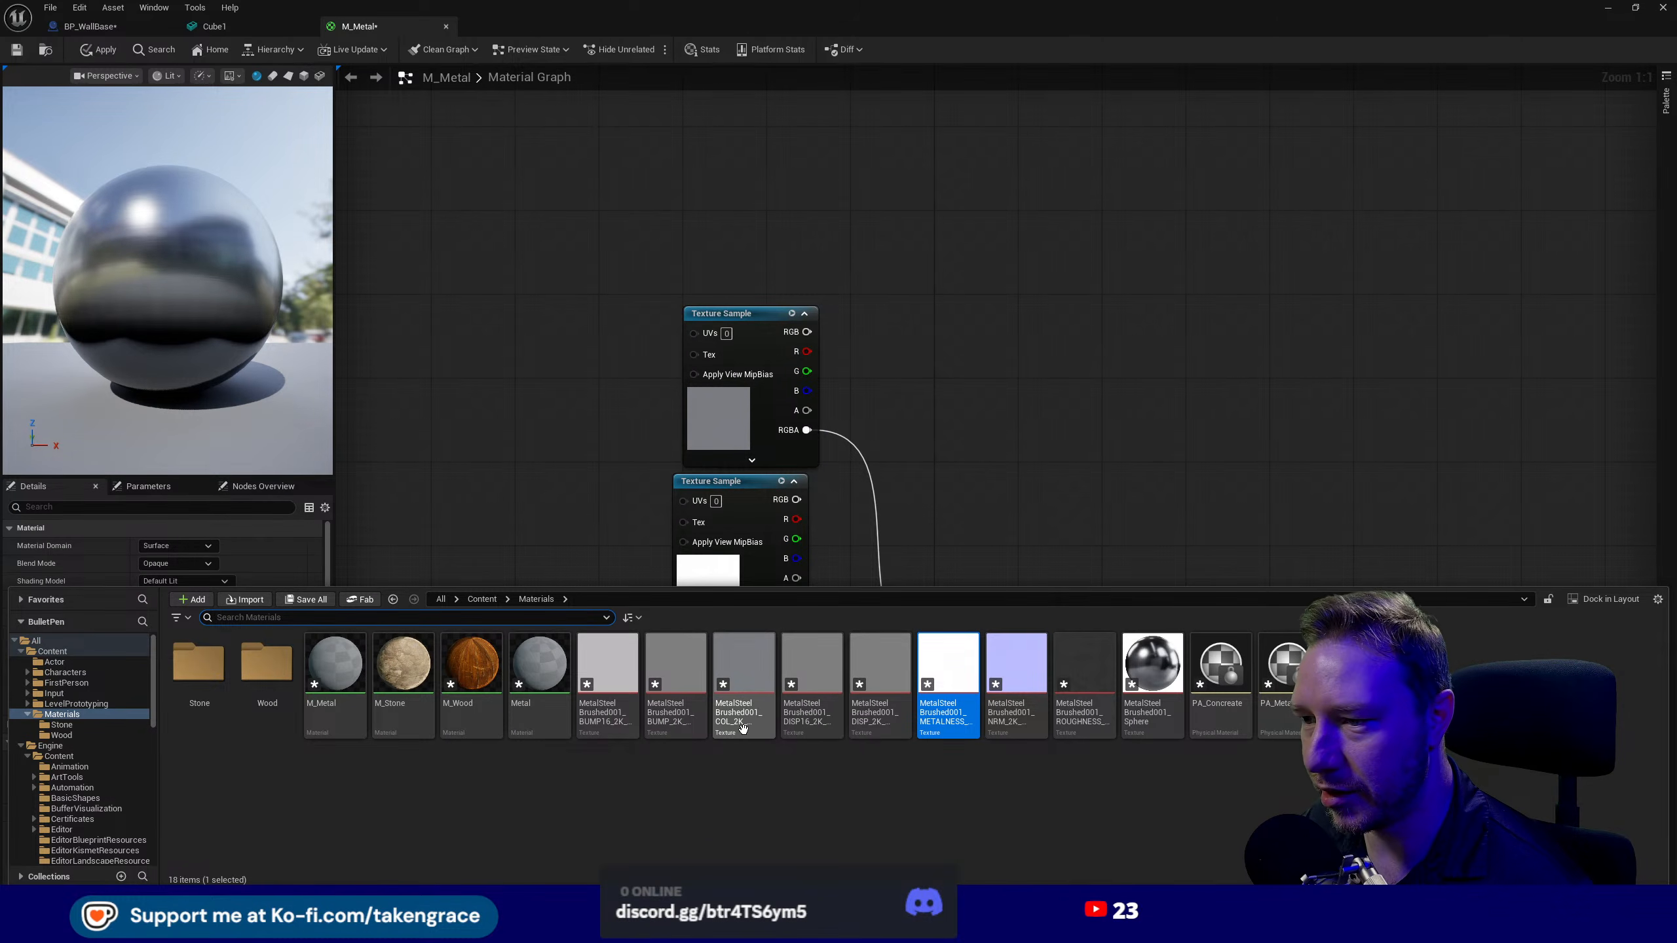
{"action": "left_click", "coordinate": [562, 488]}
{"action": "right_click_drag", "start_coordinate": [572, 503], "coordinate": [562, 392]}
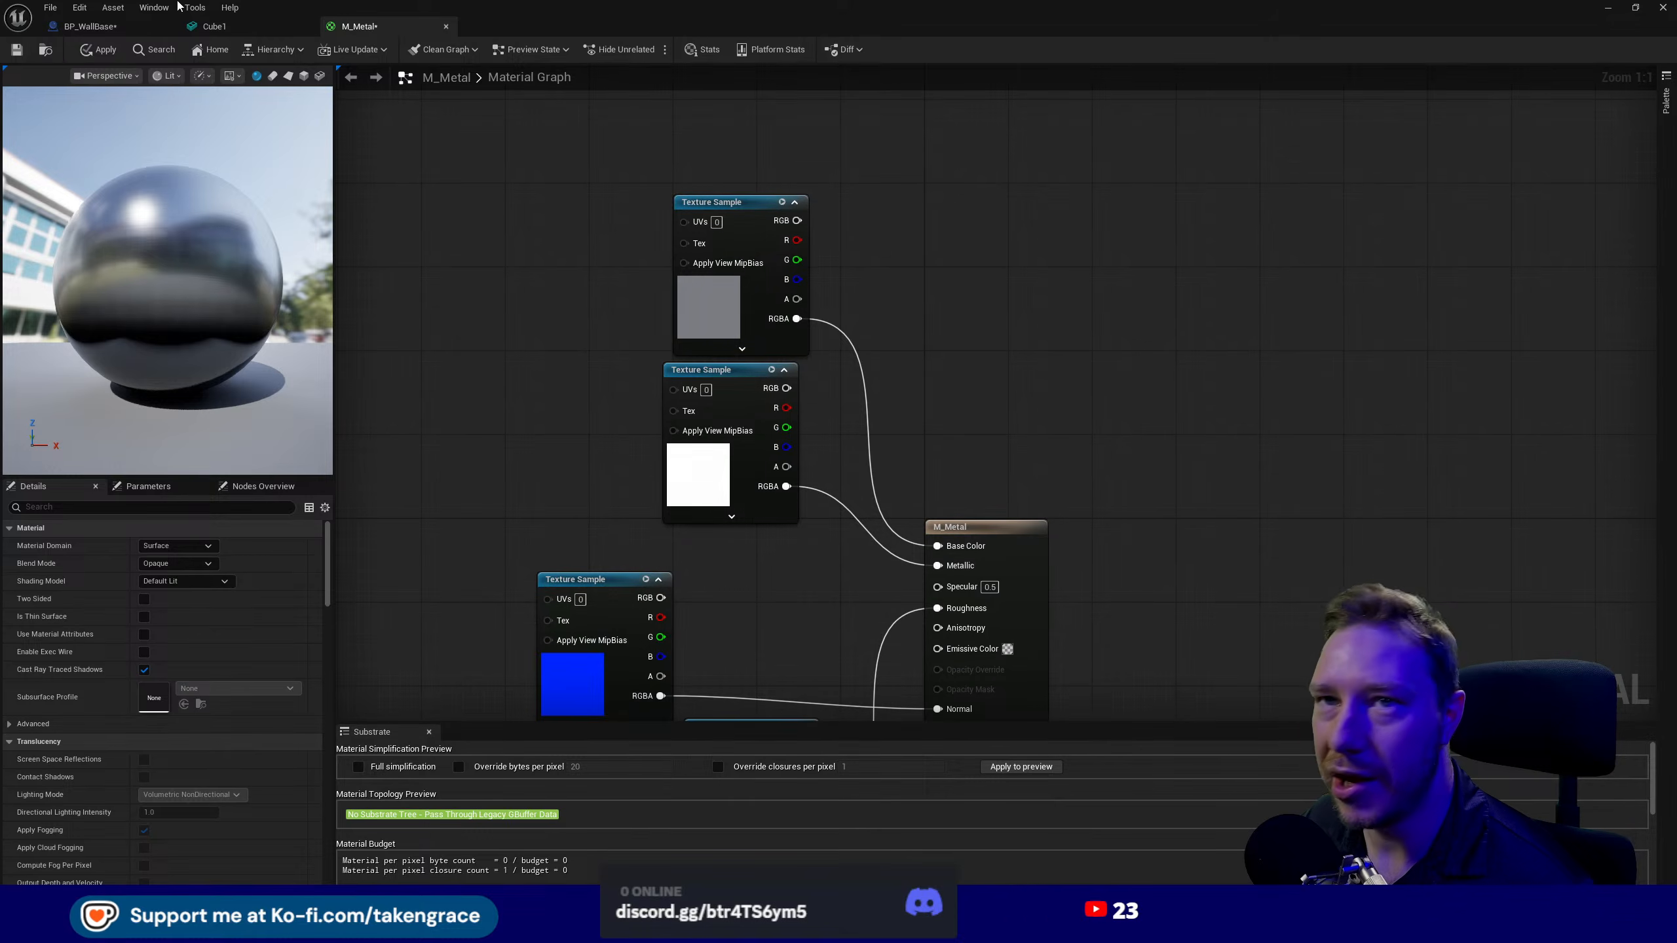
- Apply the changes to the M_Metal material and look through its material properties
{"action": "left_click", "coordinate": [96, 49]}
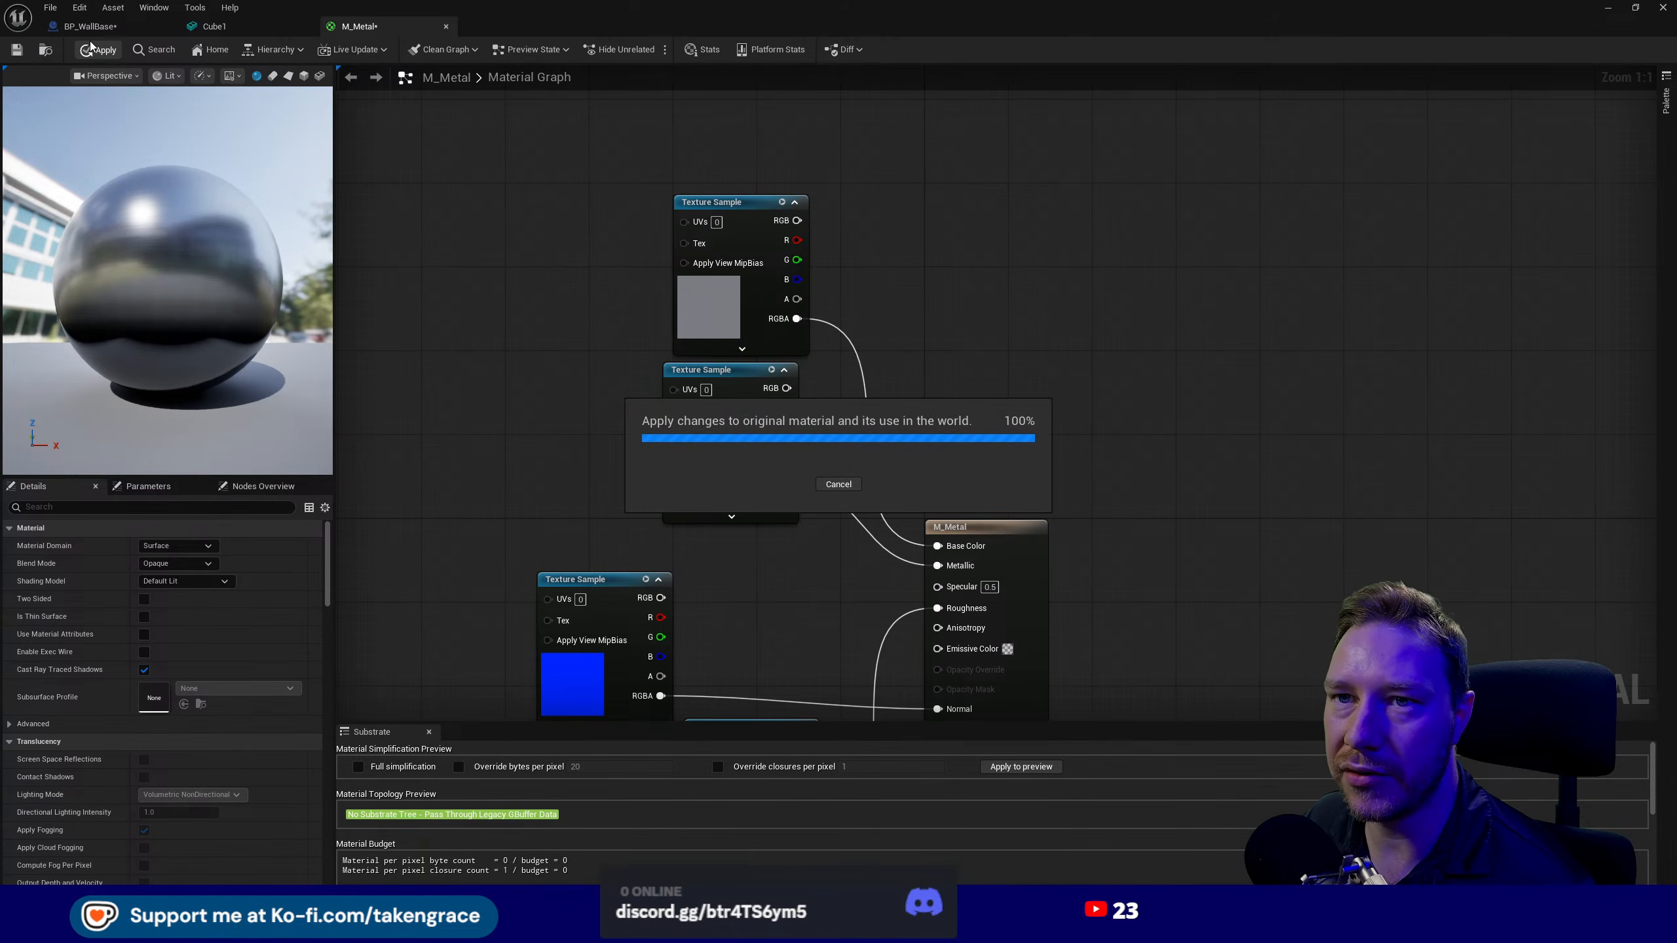
{"action": "scroll", "coordinate": [149, 660], "scroll_direction": "down", "scroll_amount": 4}
{"action": "scroll", "coordinate": [154, 705], "scroll_direction": "down", "scroll_amount": 15}
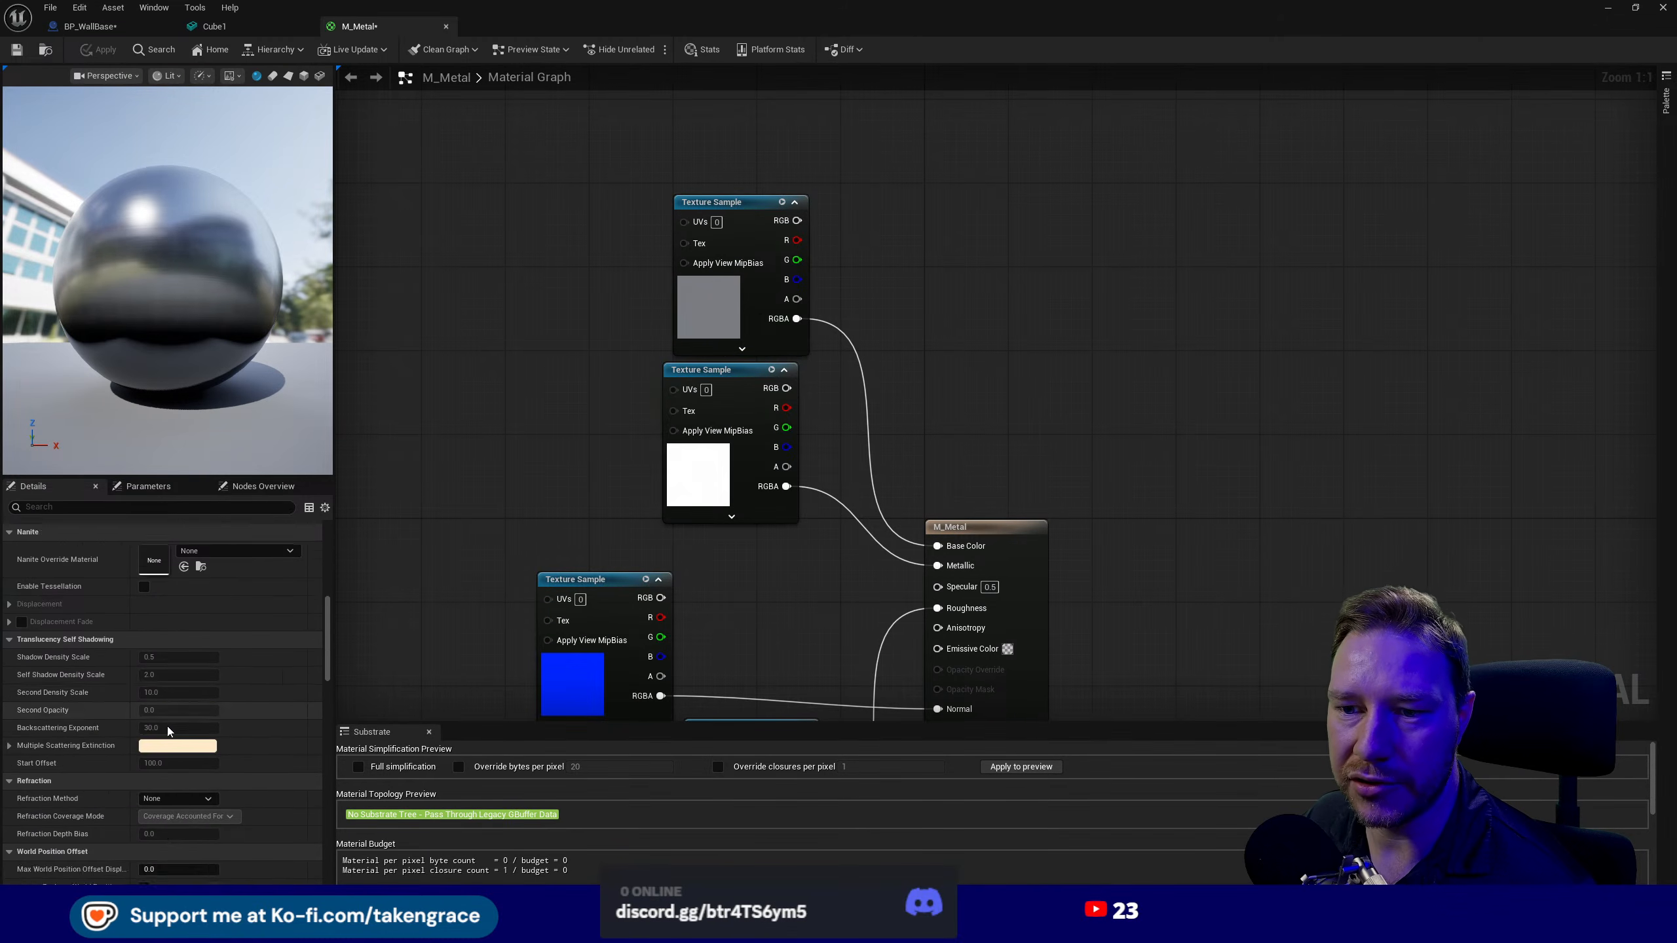
- Assign PA_Metal as the physical material of M_Metal and apply the change
{"action": "left_click", "coordinate": [228, 689]}
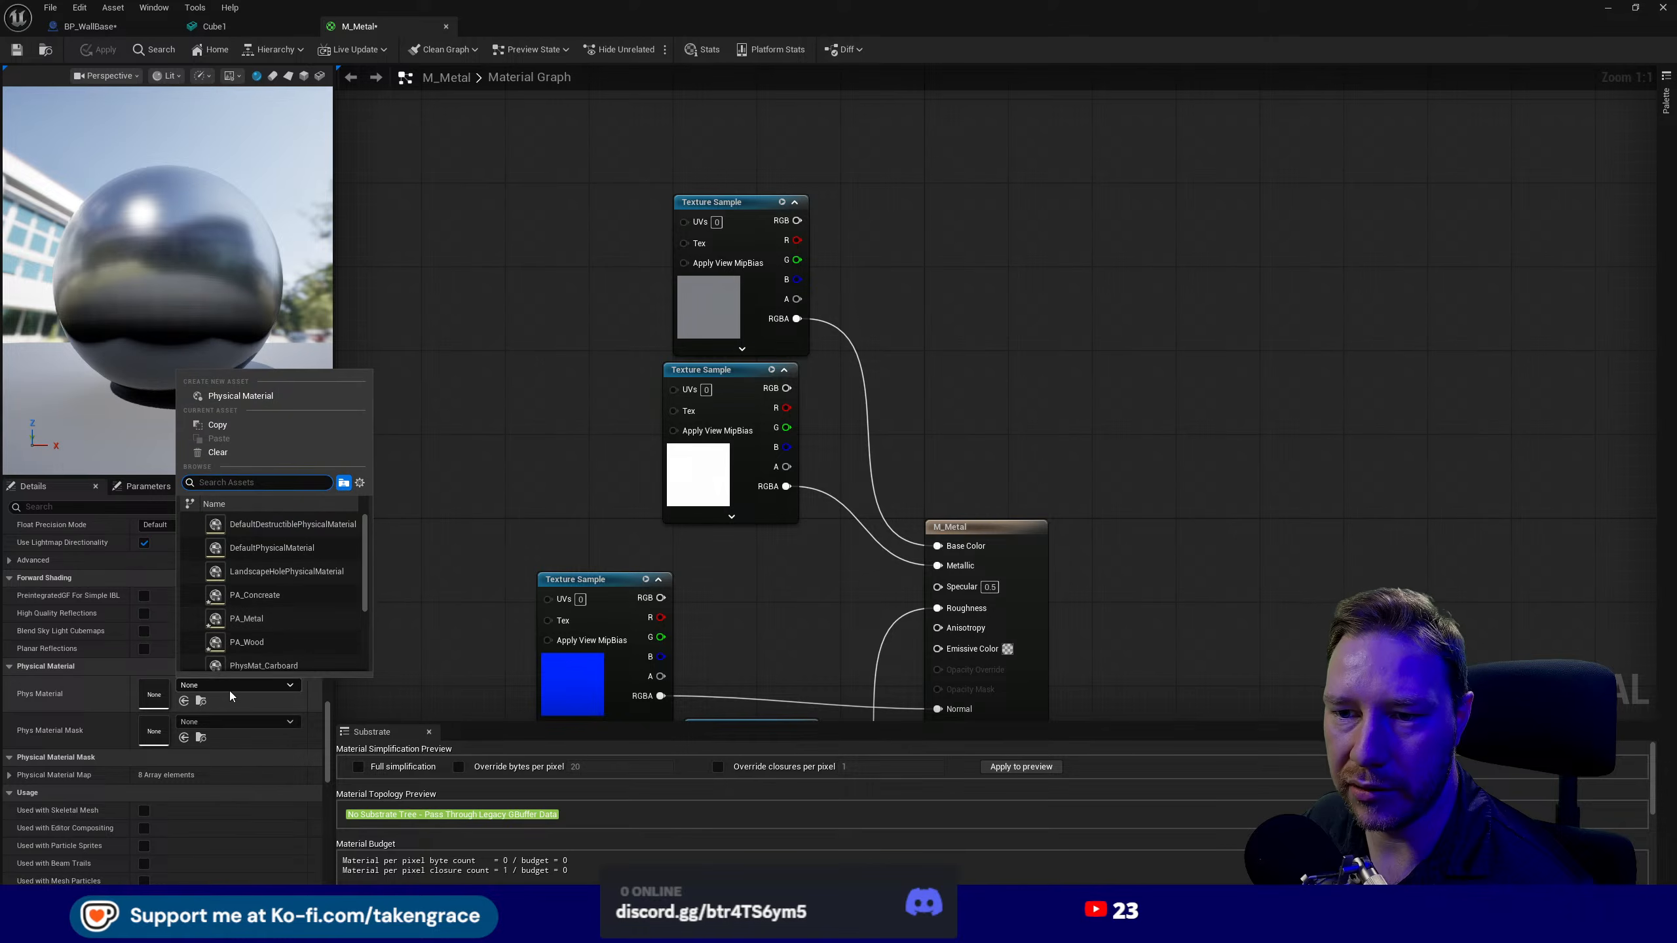
{"action": "left_click", "coordinate": [274, 628]}
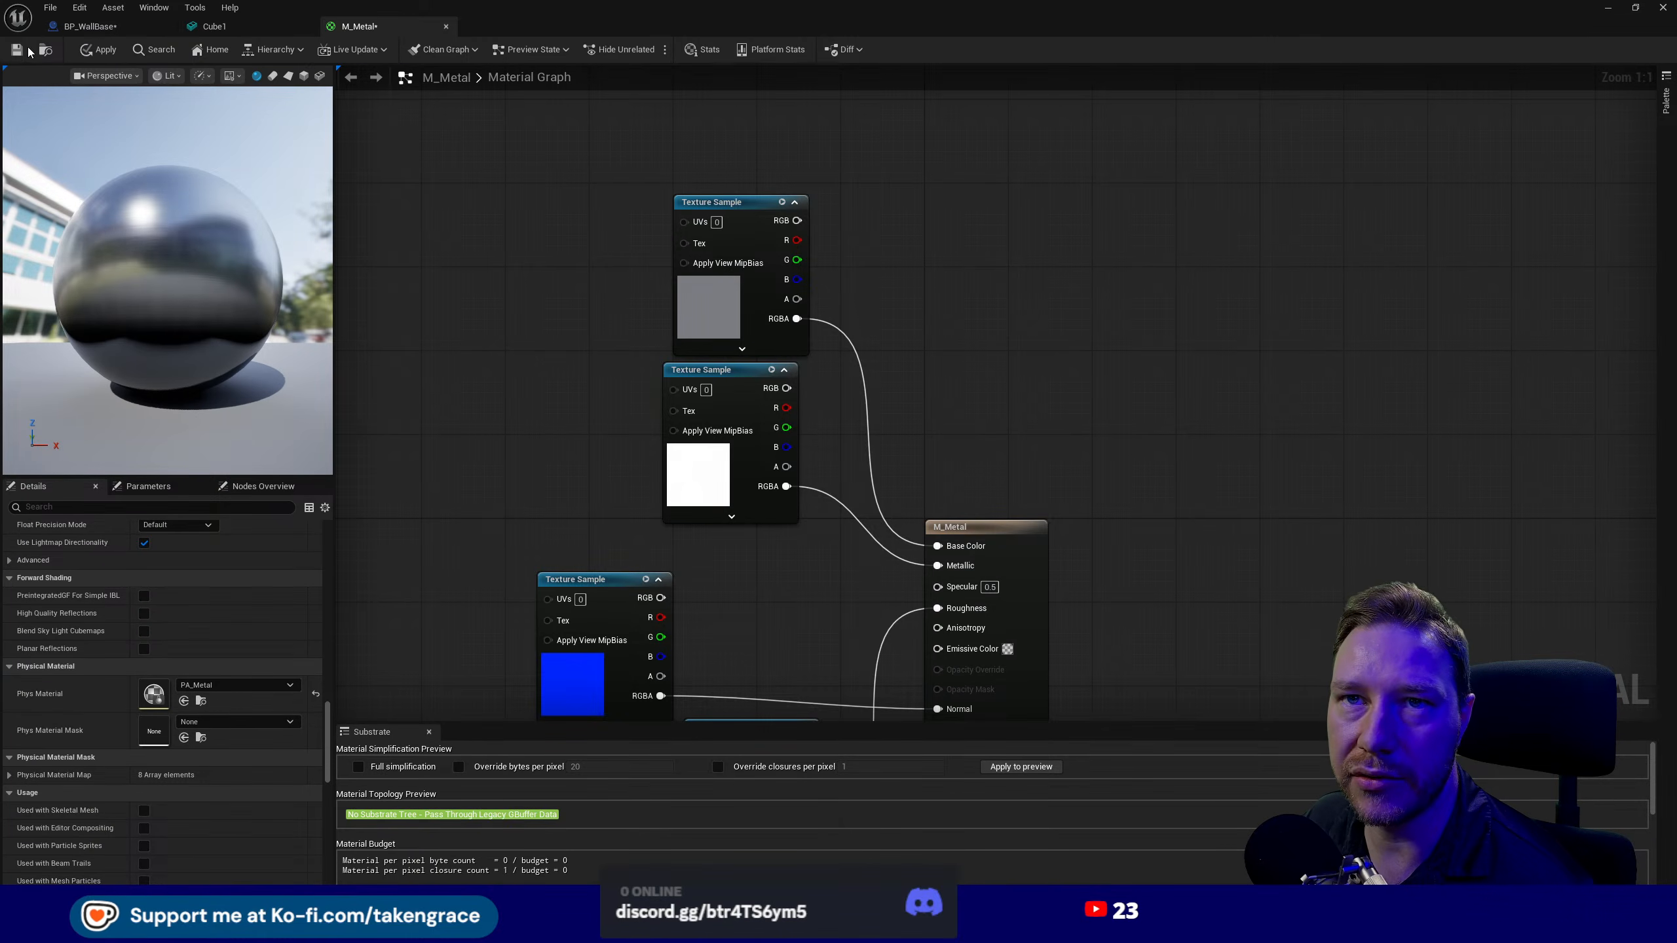
{"action": "left_click", "coordinate": [95, 49]}
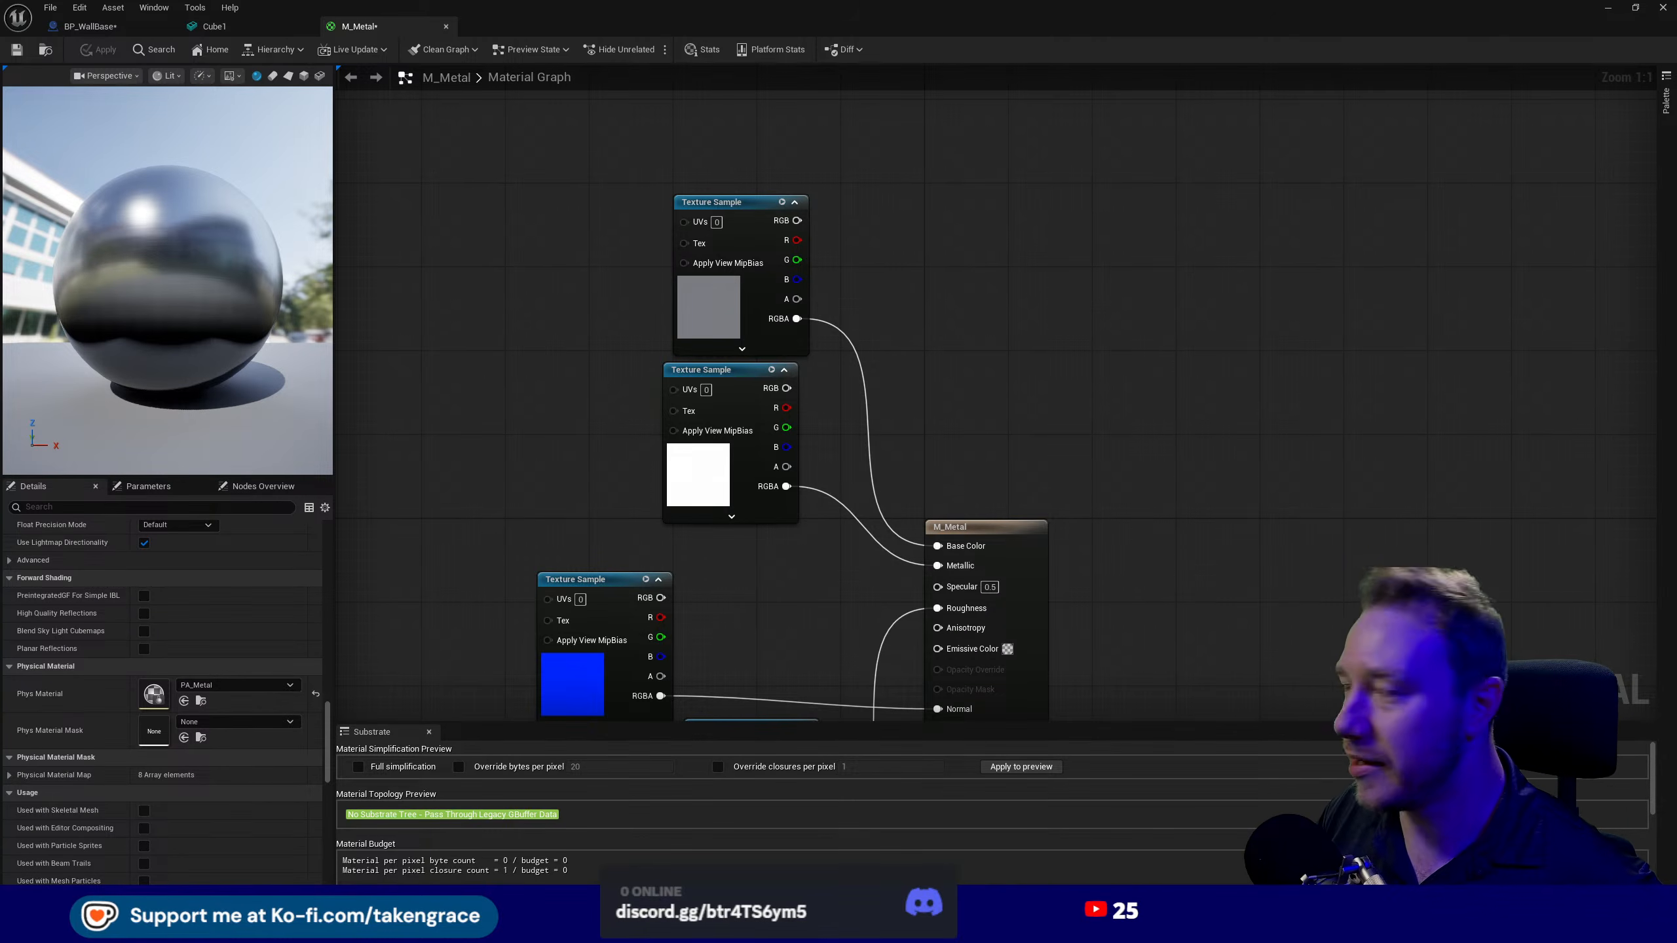
- Move the blue normal-map Texture Sample node closer to the M_Metal output node and close the material
{"action": "right_click_drag", "start_coordinate": [868, 664], "coordinate": [888, 533]}
{"action": "left_click_drag", "start_coordinate": [616, 453], "coordinate": [773, 430]}
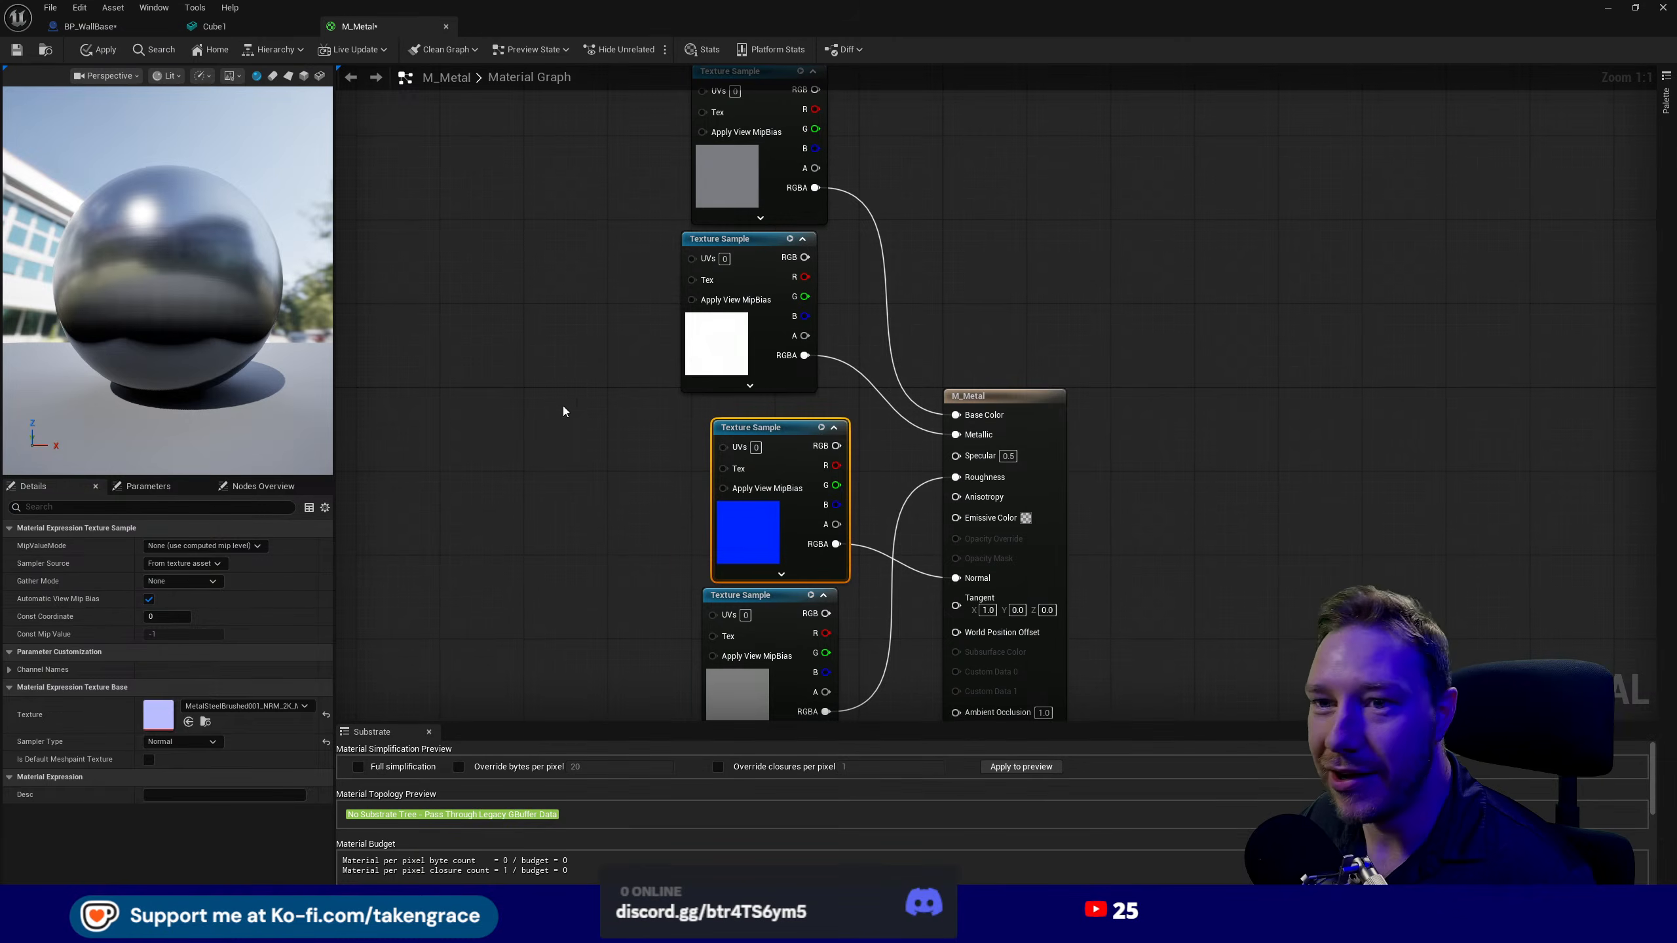
{"action": "left_click", "coordinate": [594, 423]}
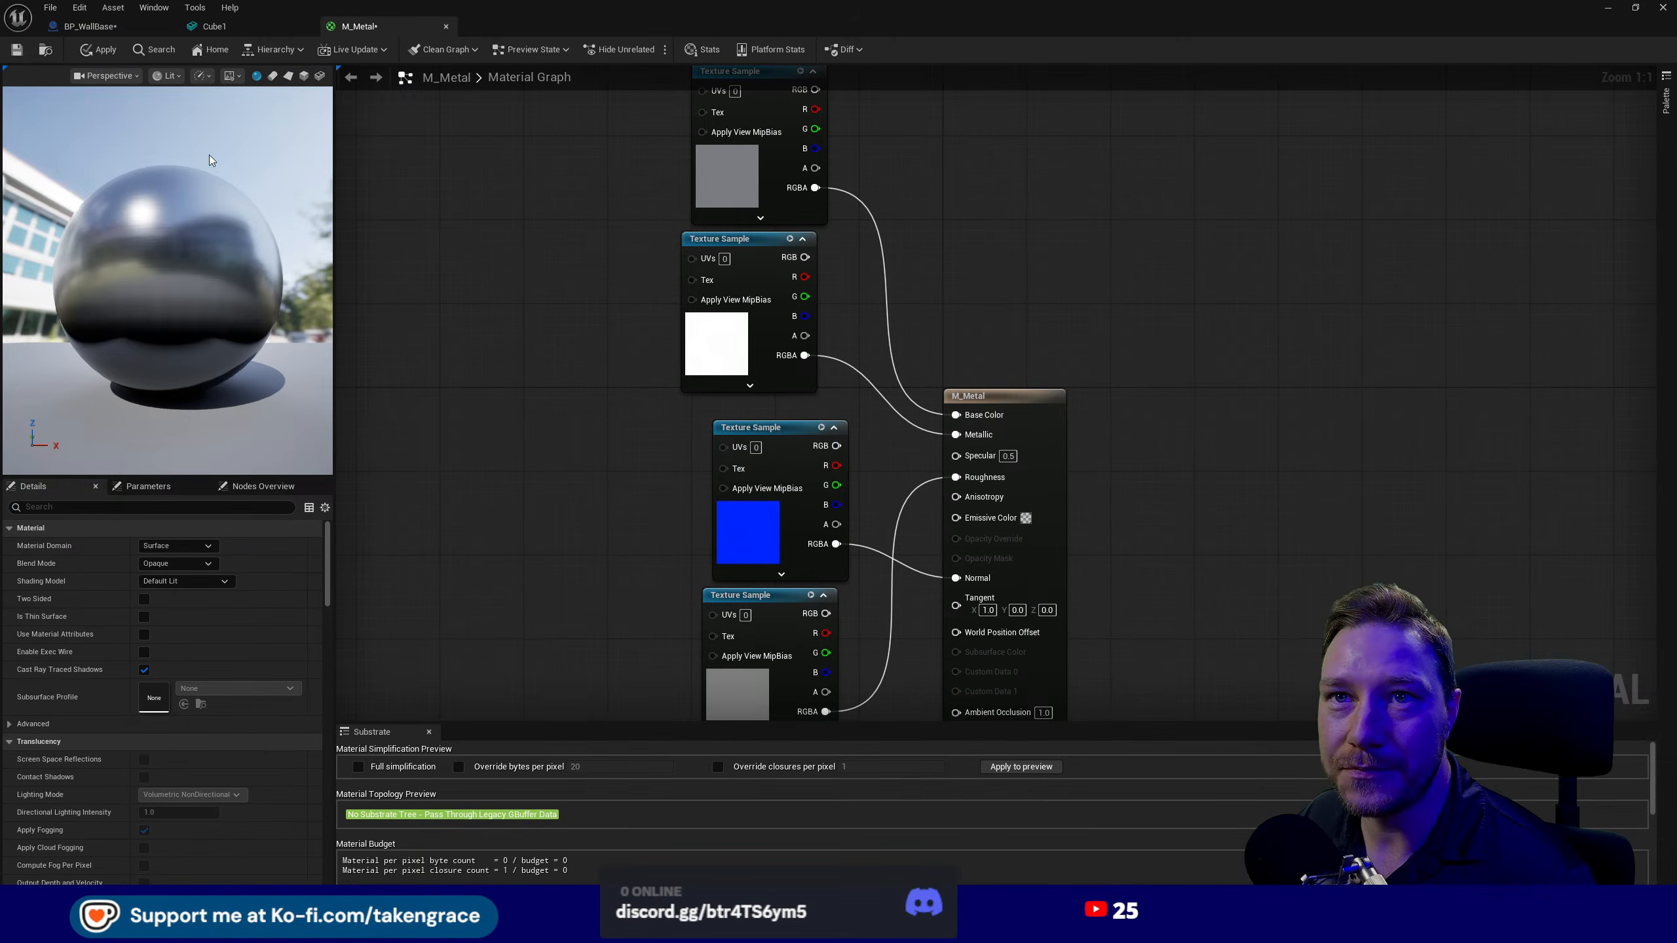
{"action": "left_click", "coordinate": [445, 26]}
{"action": "left_click", "coordinate": [879, 492]}
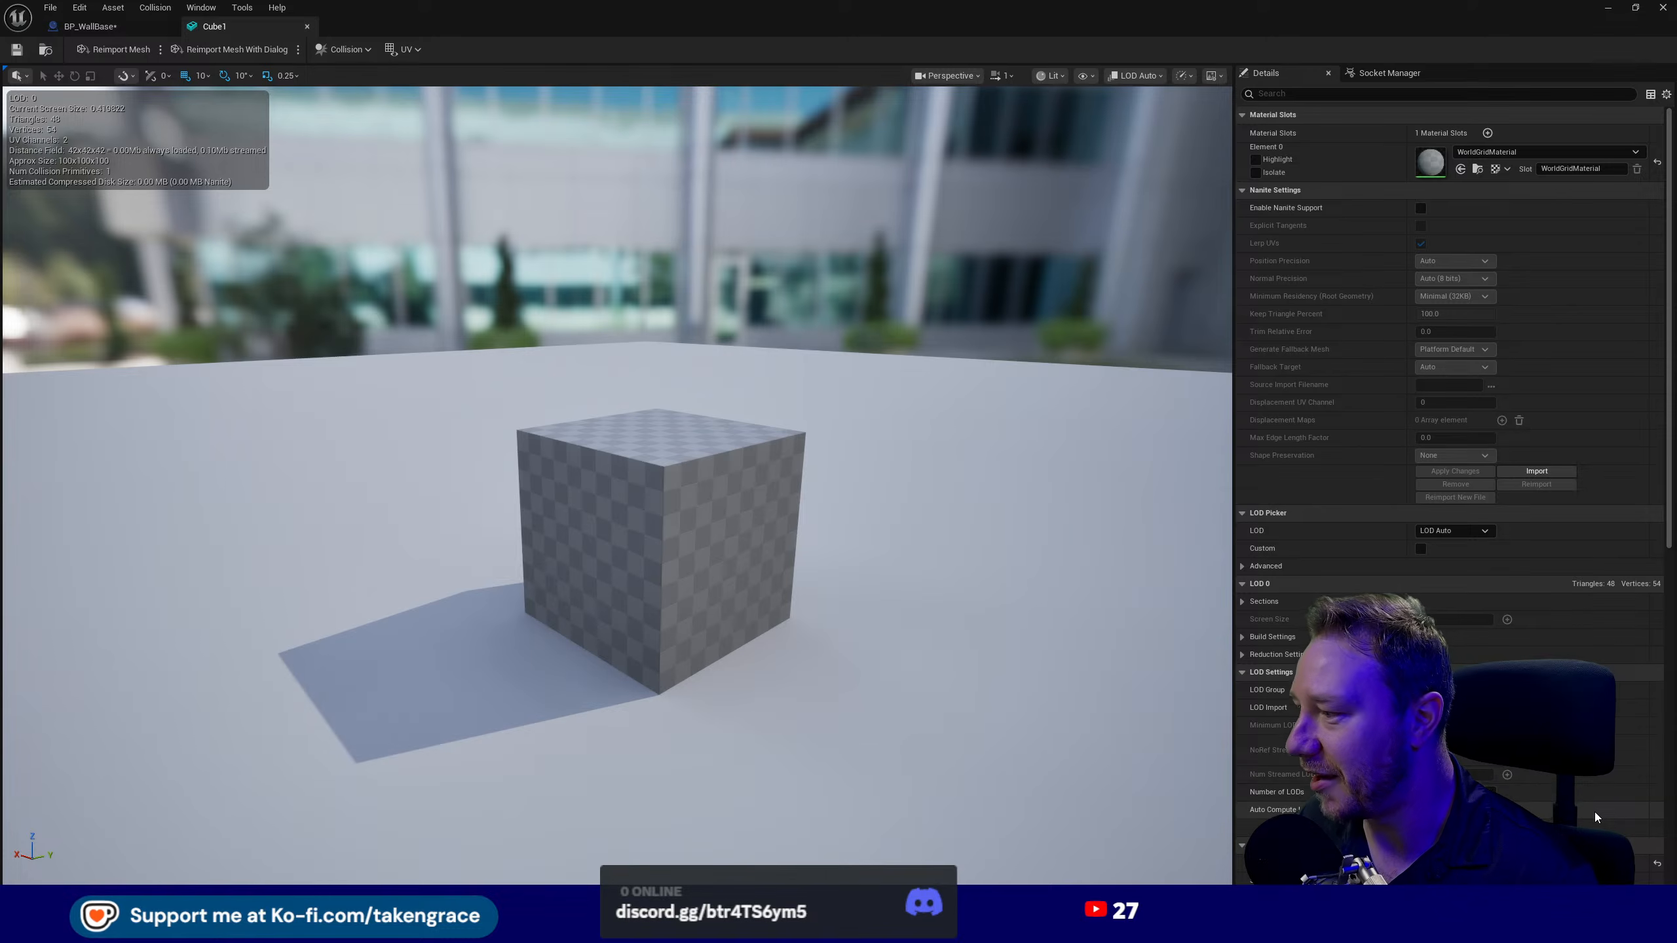
- Look through the Cube1 mesh's detail settings and close the mesh
{"action": "scroll", "coordinate": [1591, 802], "scroll_direction": "down", "scroll_amount": 2}
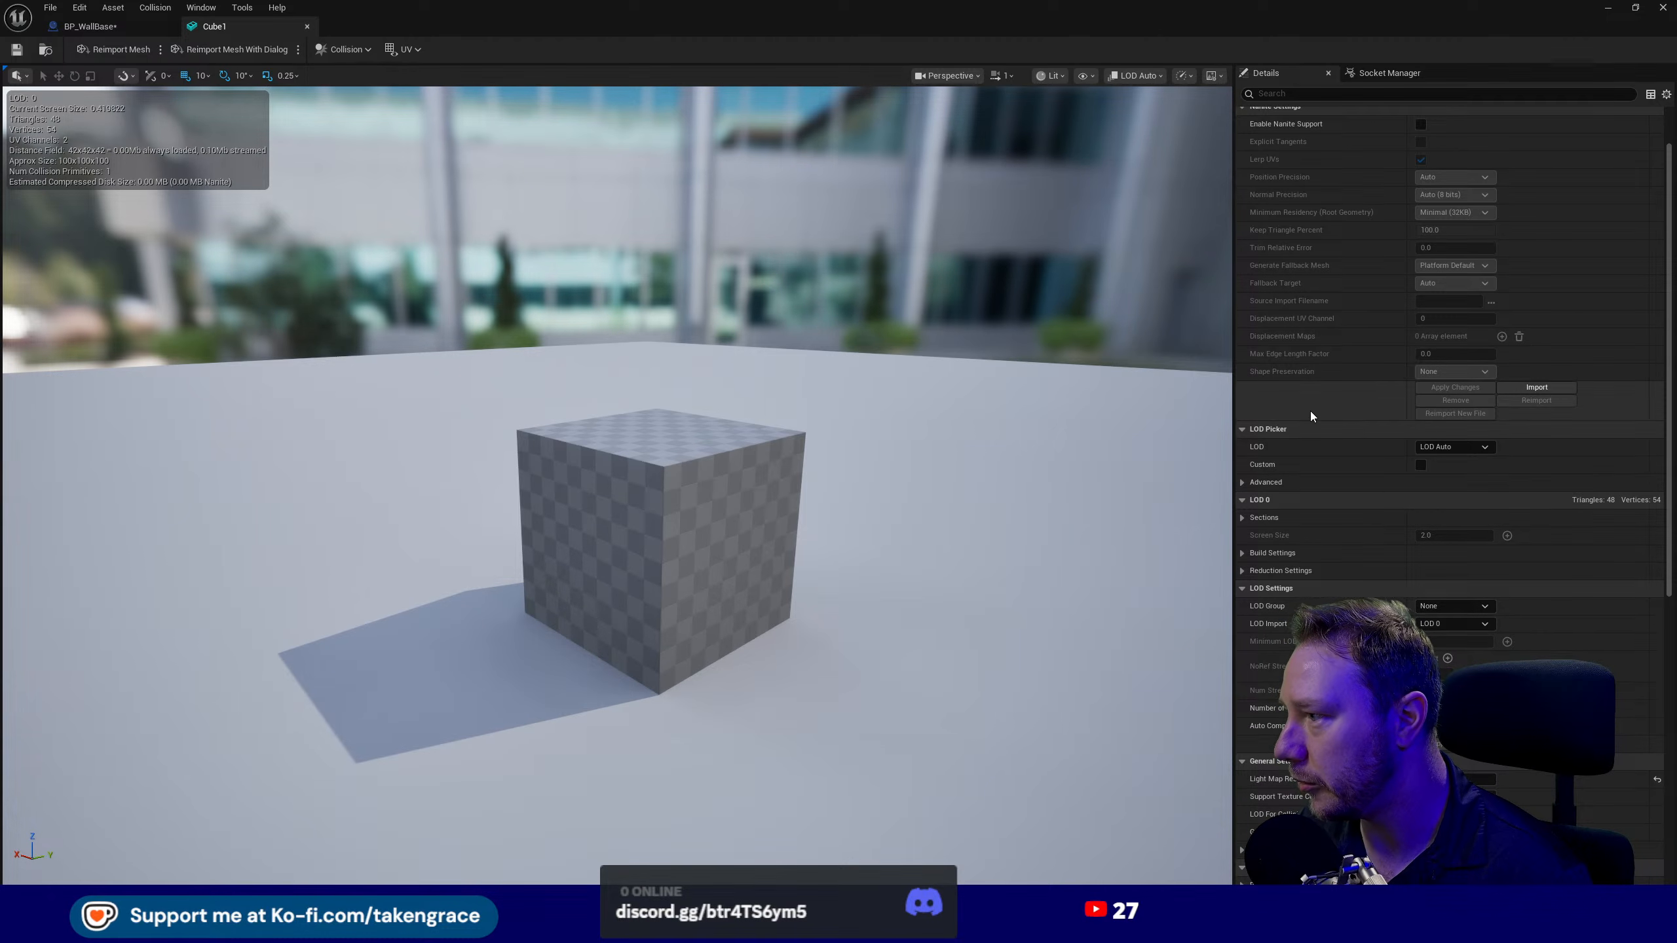
{"action": "scroll", "coordinate": [1404, 573], "scroll_direction": "down", "scroll_amount": 1}
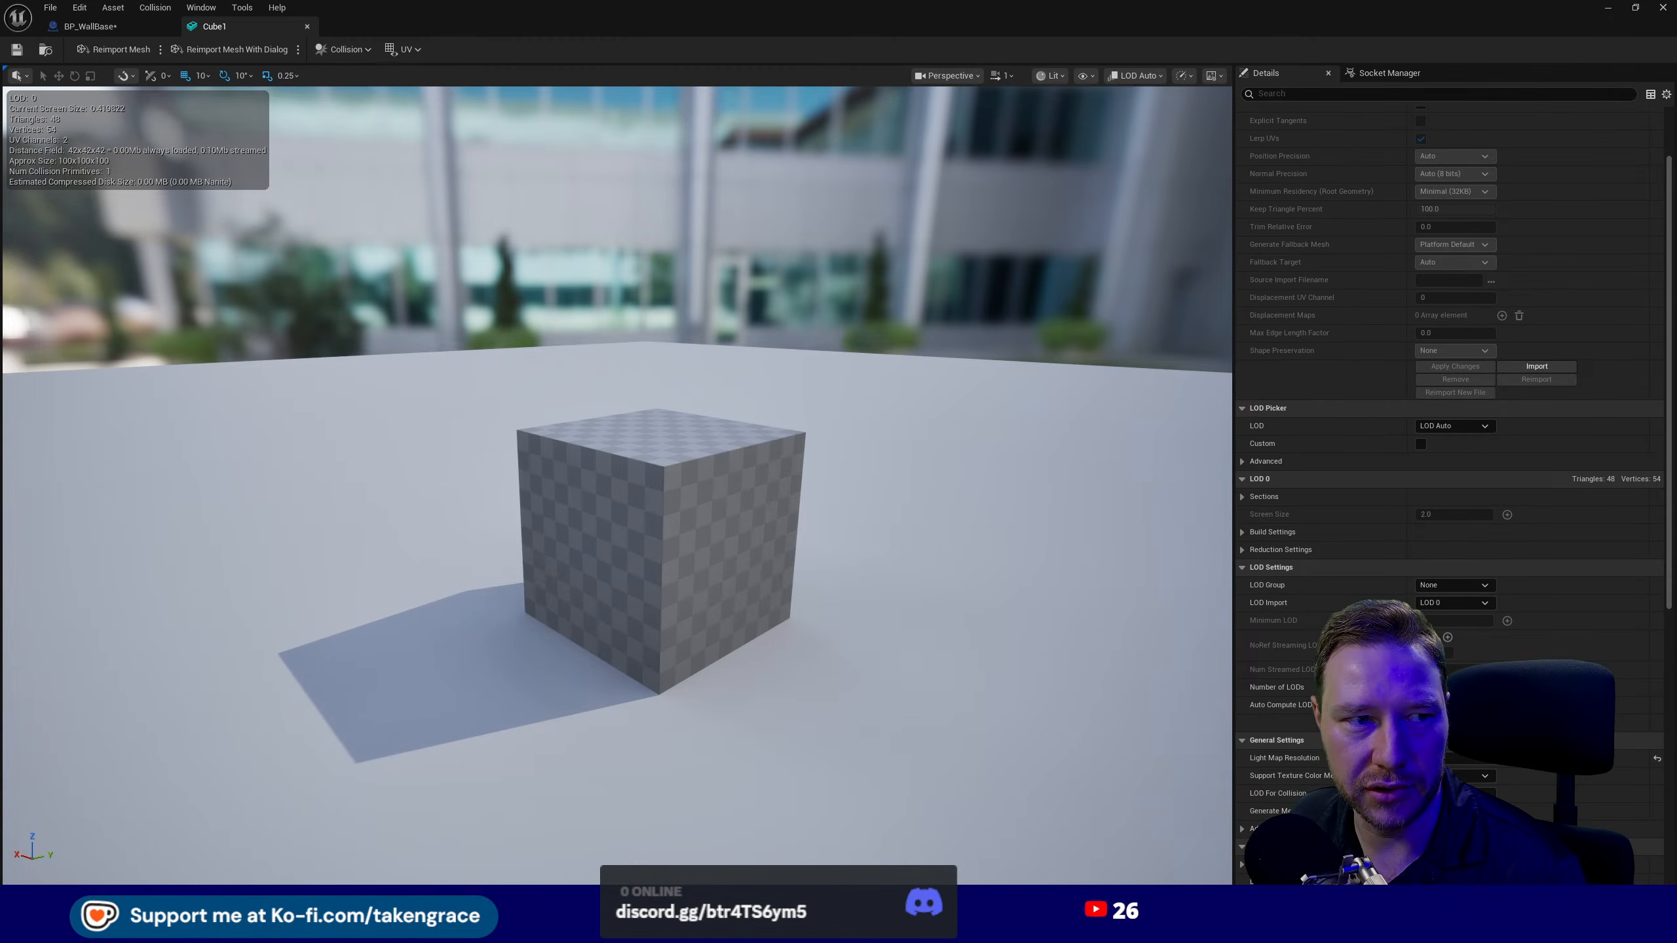
{"action": "left_click", "coordinate": [307, 27]}
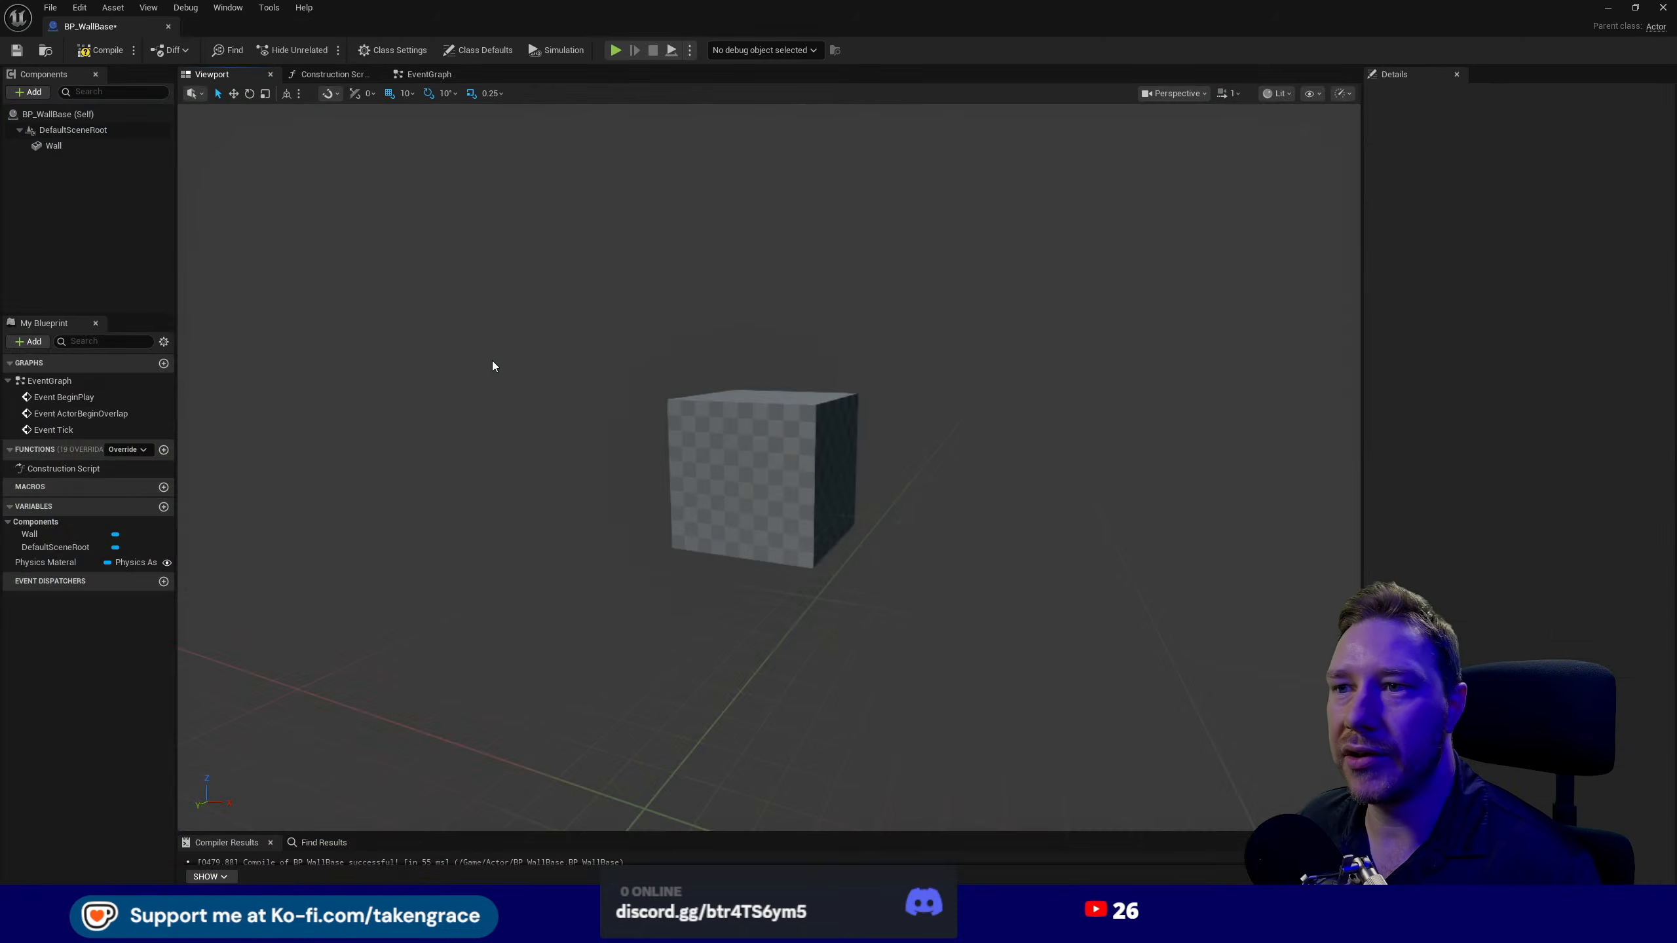
- Add a variable named Surface Type of type EPhysicalSurface to BP_WallBase and compile the blueprint
{"action": "left_click", "coordinate": [60, 562]}
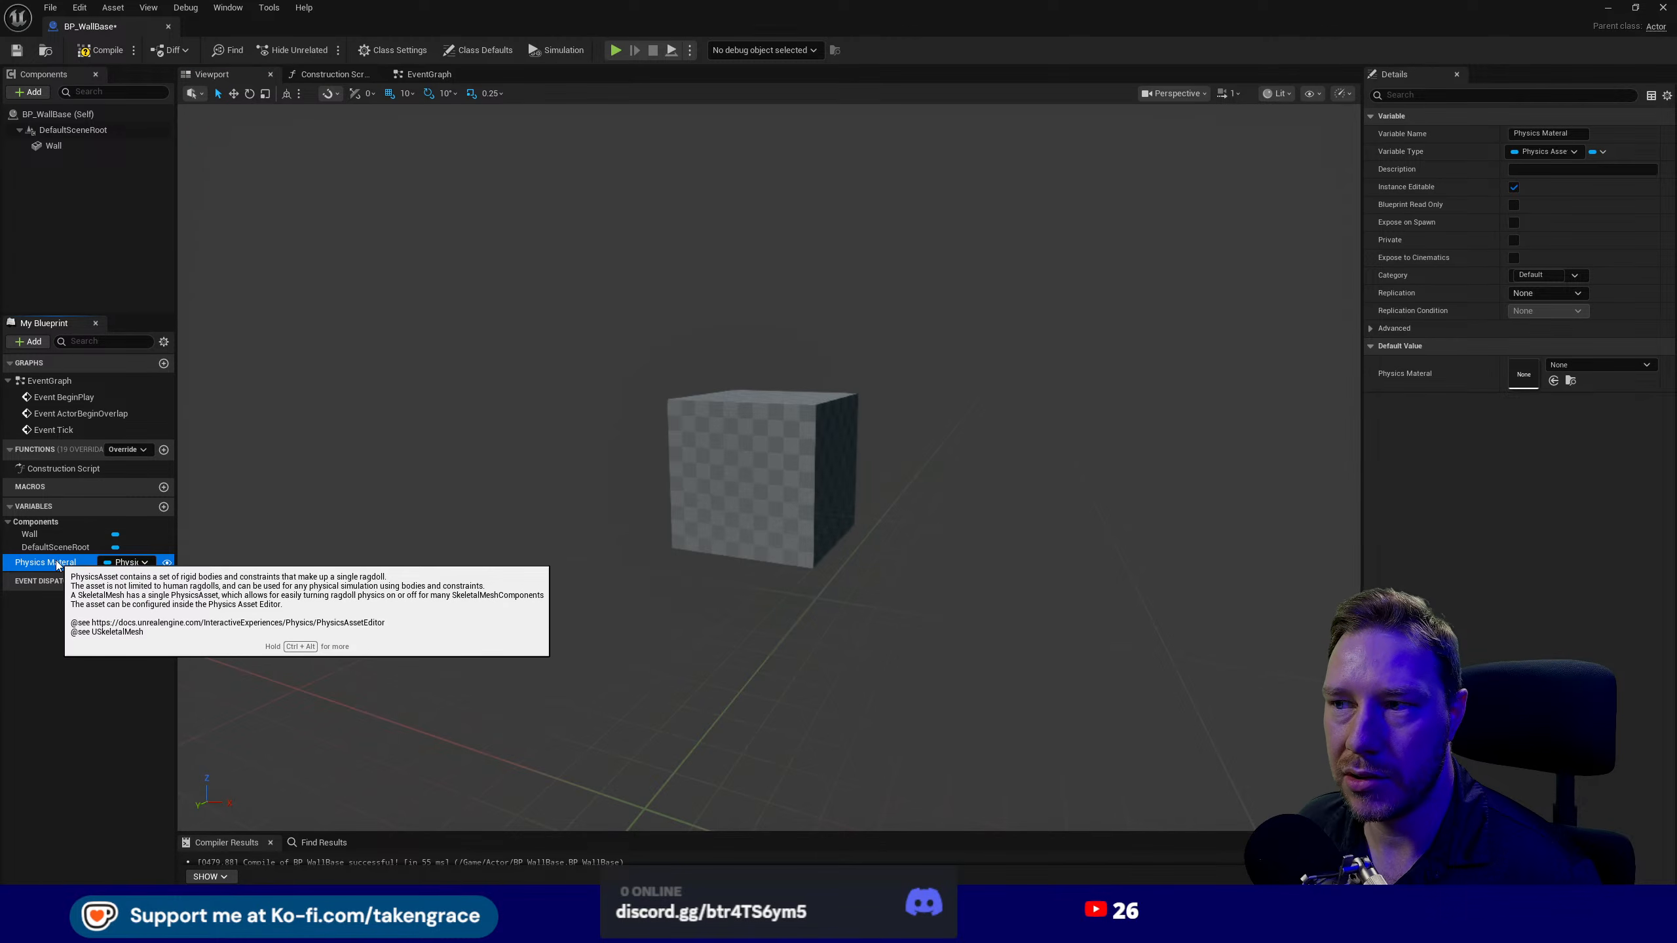
{"action": "left_click", "coordinate": [164, 506]}
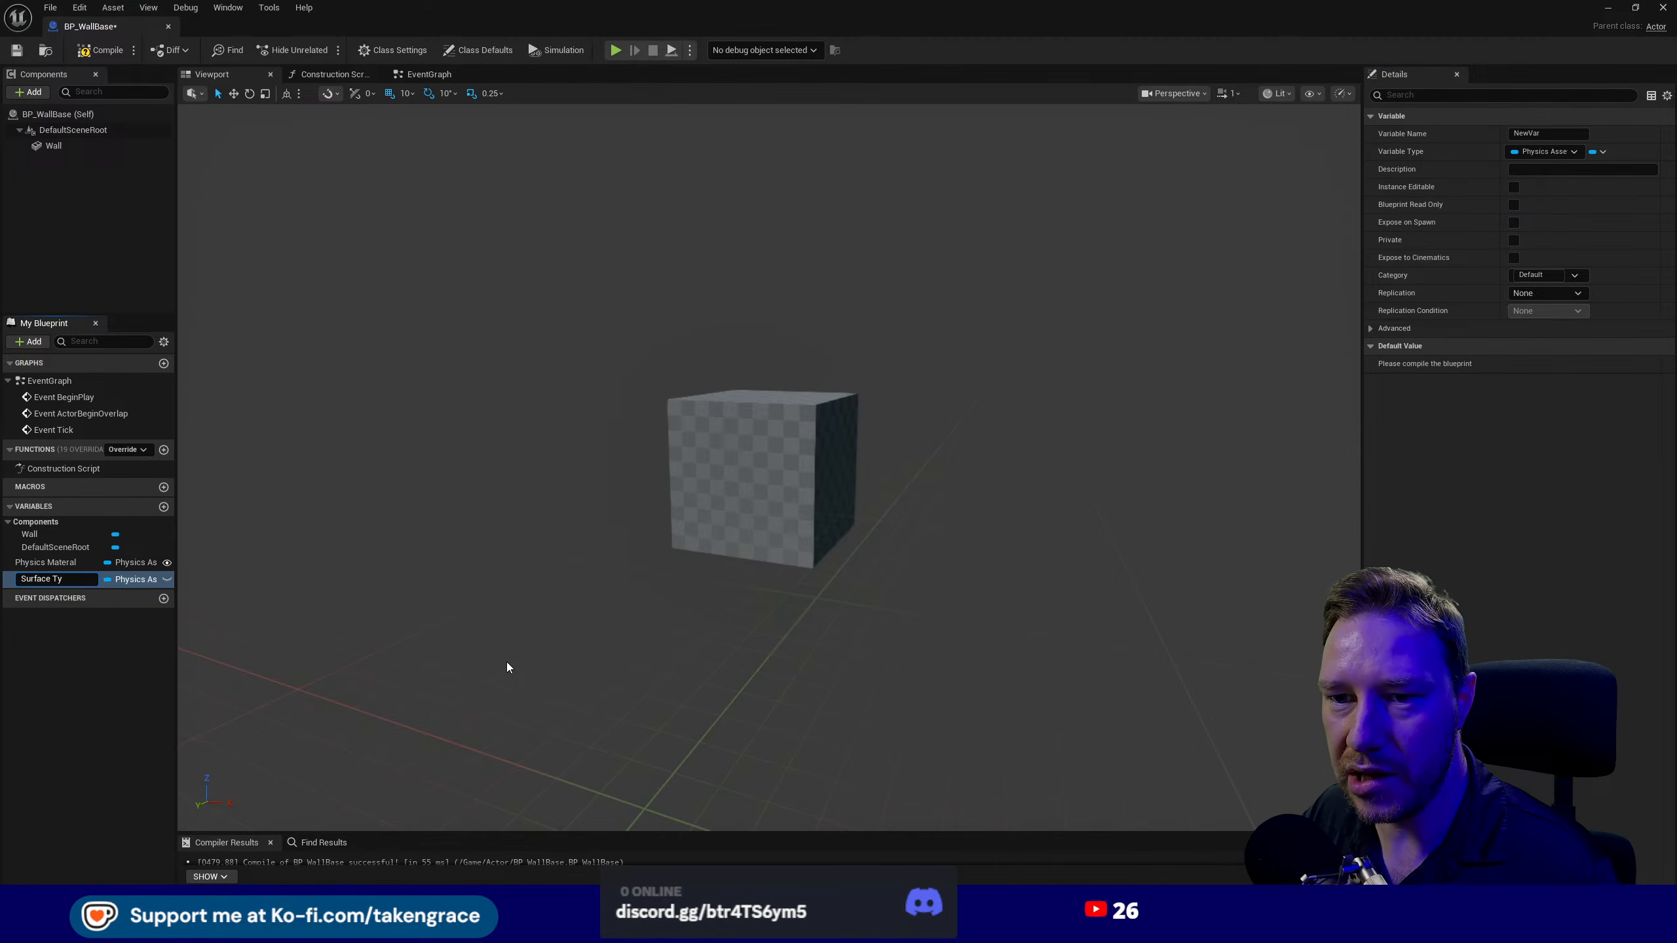
{"action": "key", "text": "Return"}
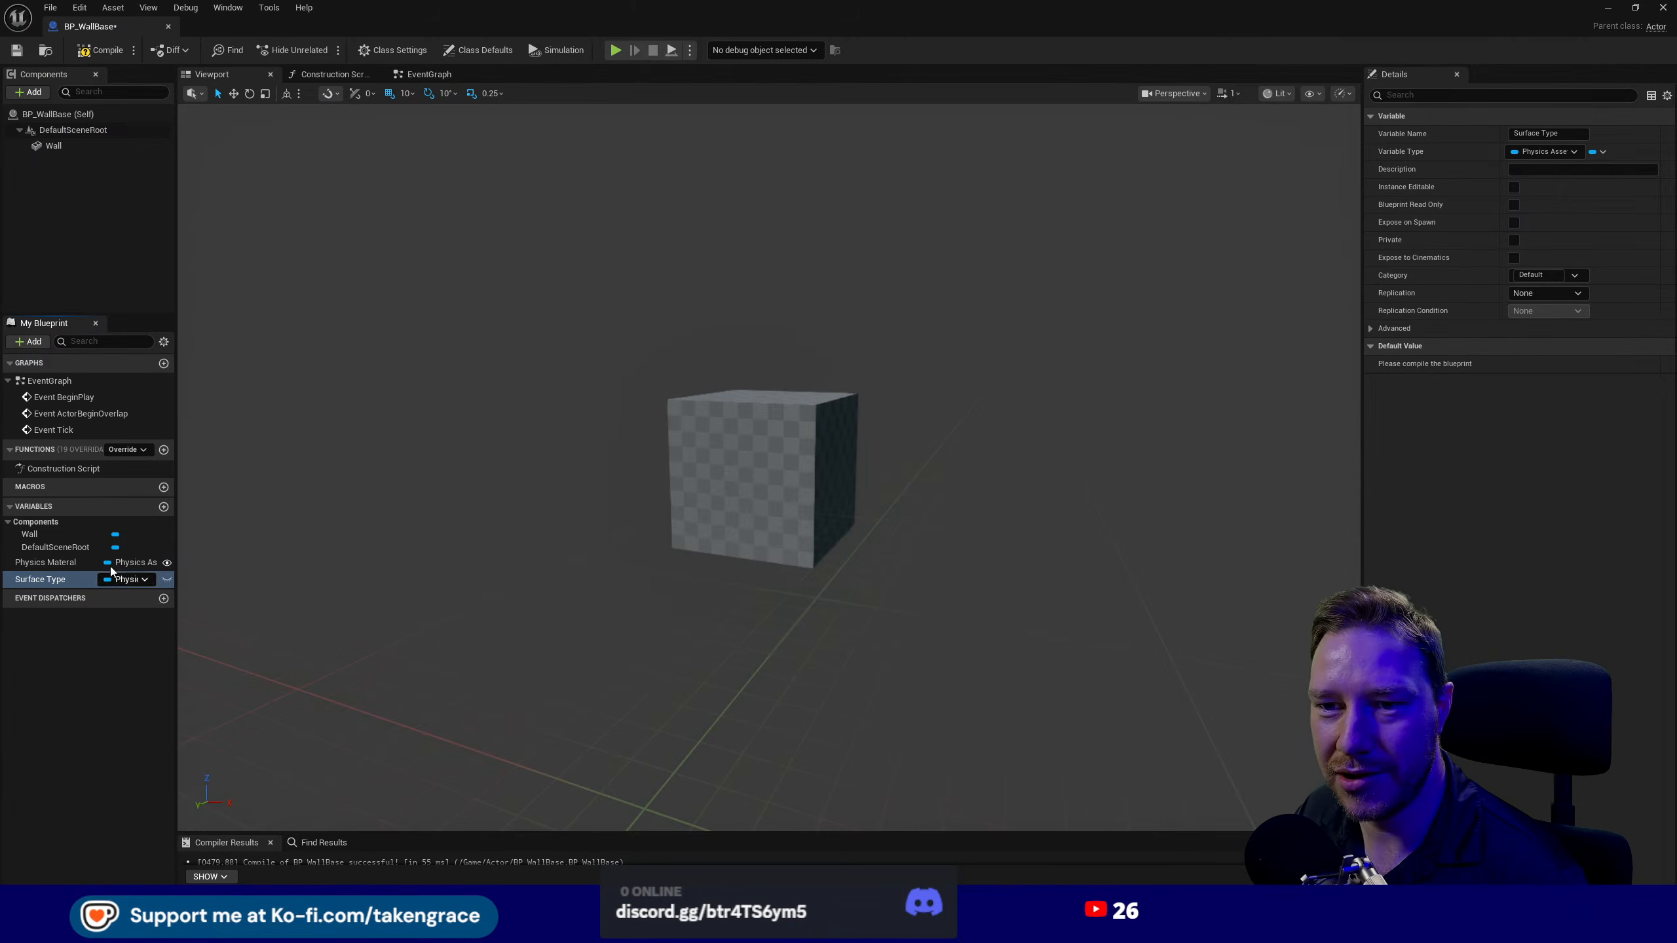
{"action": "left_click", "coordinate": [113, 579]}
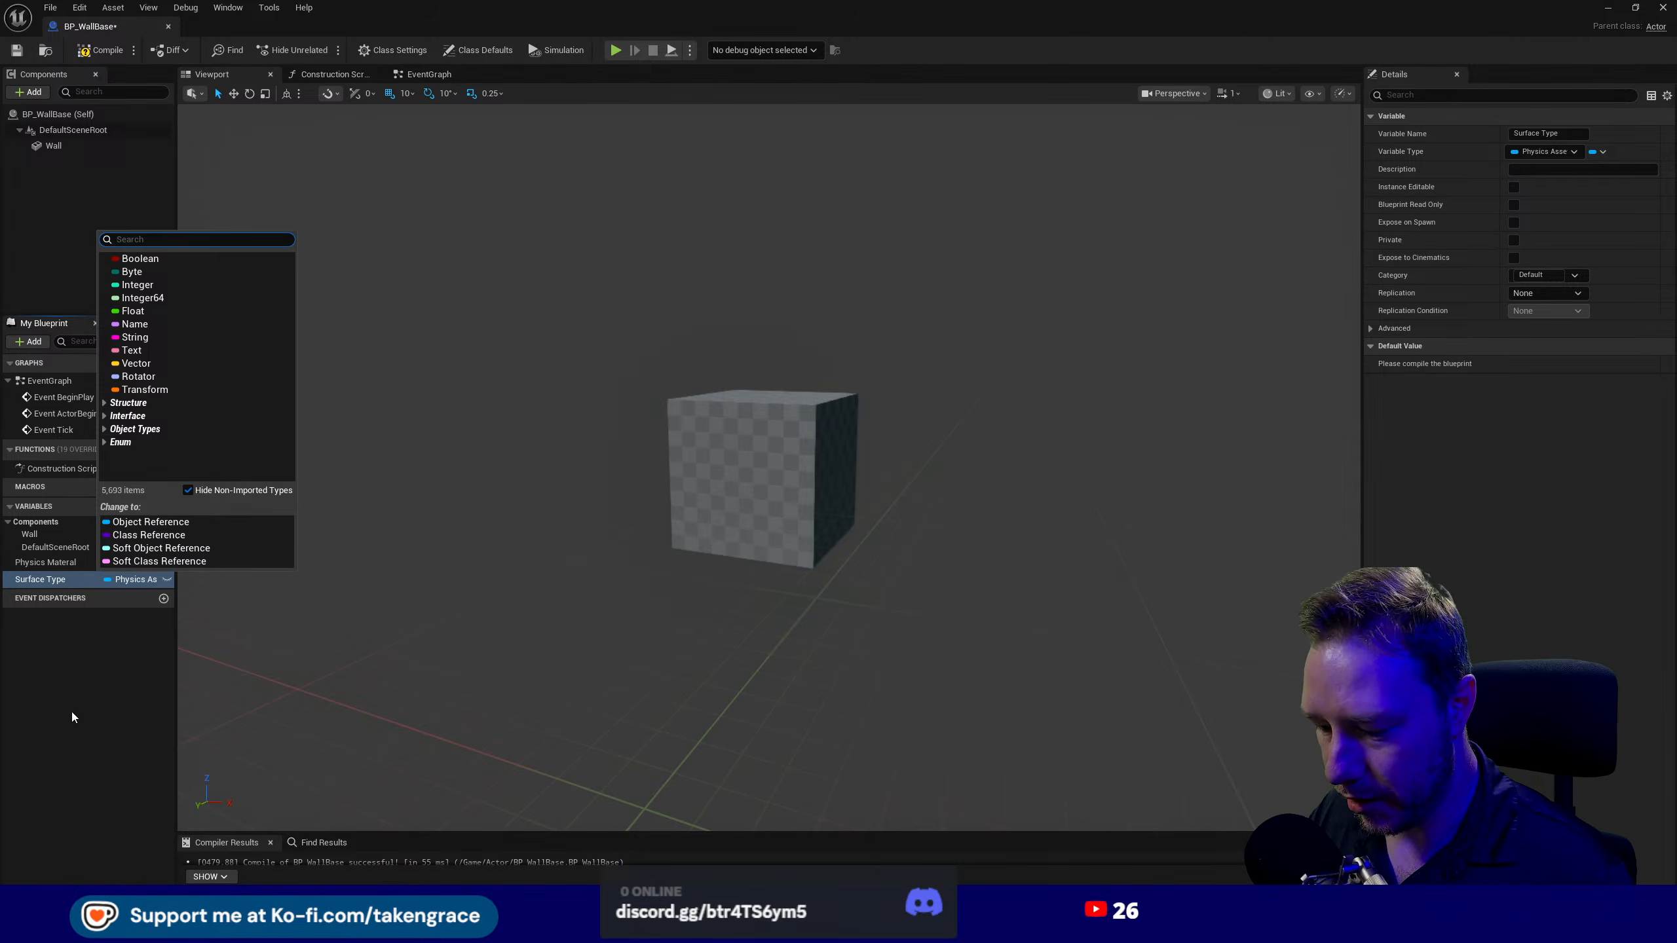
{"action": "type", "text": "Surface"}
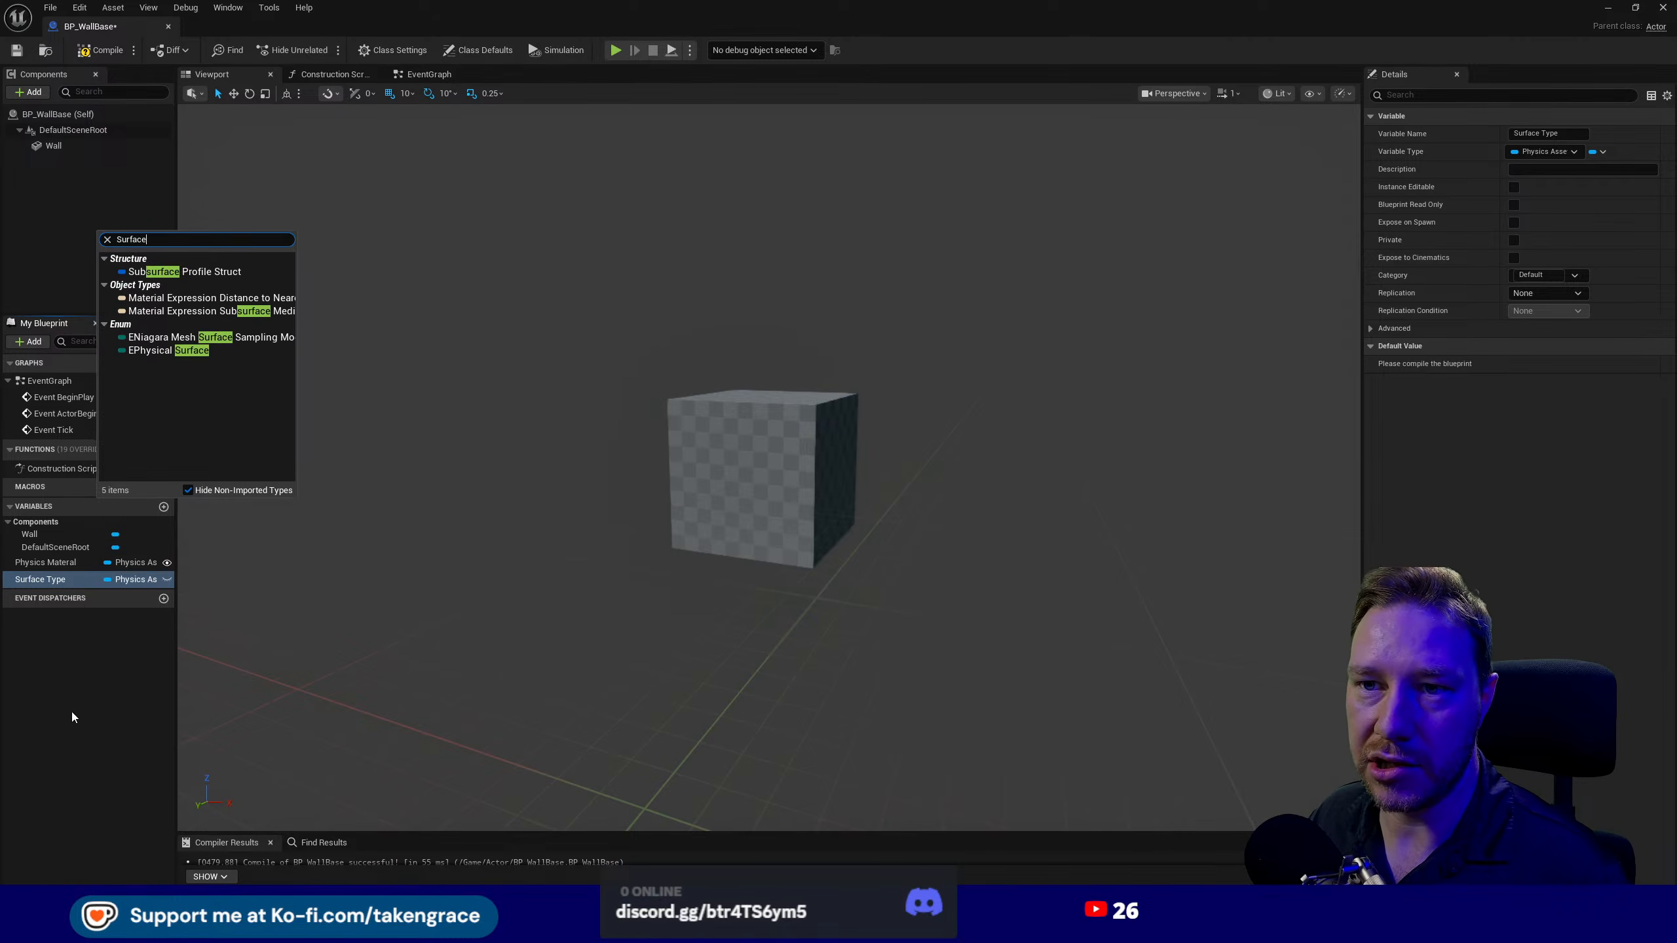
{"action": "left_click", "coordinate": [165, 350]}
{"action": "left_click", "coordinate": [99, 50]}
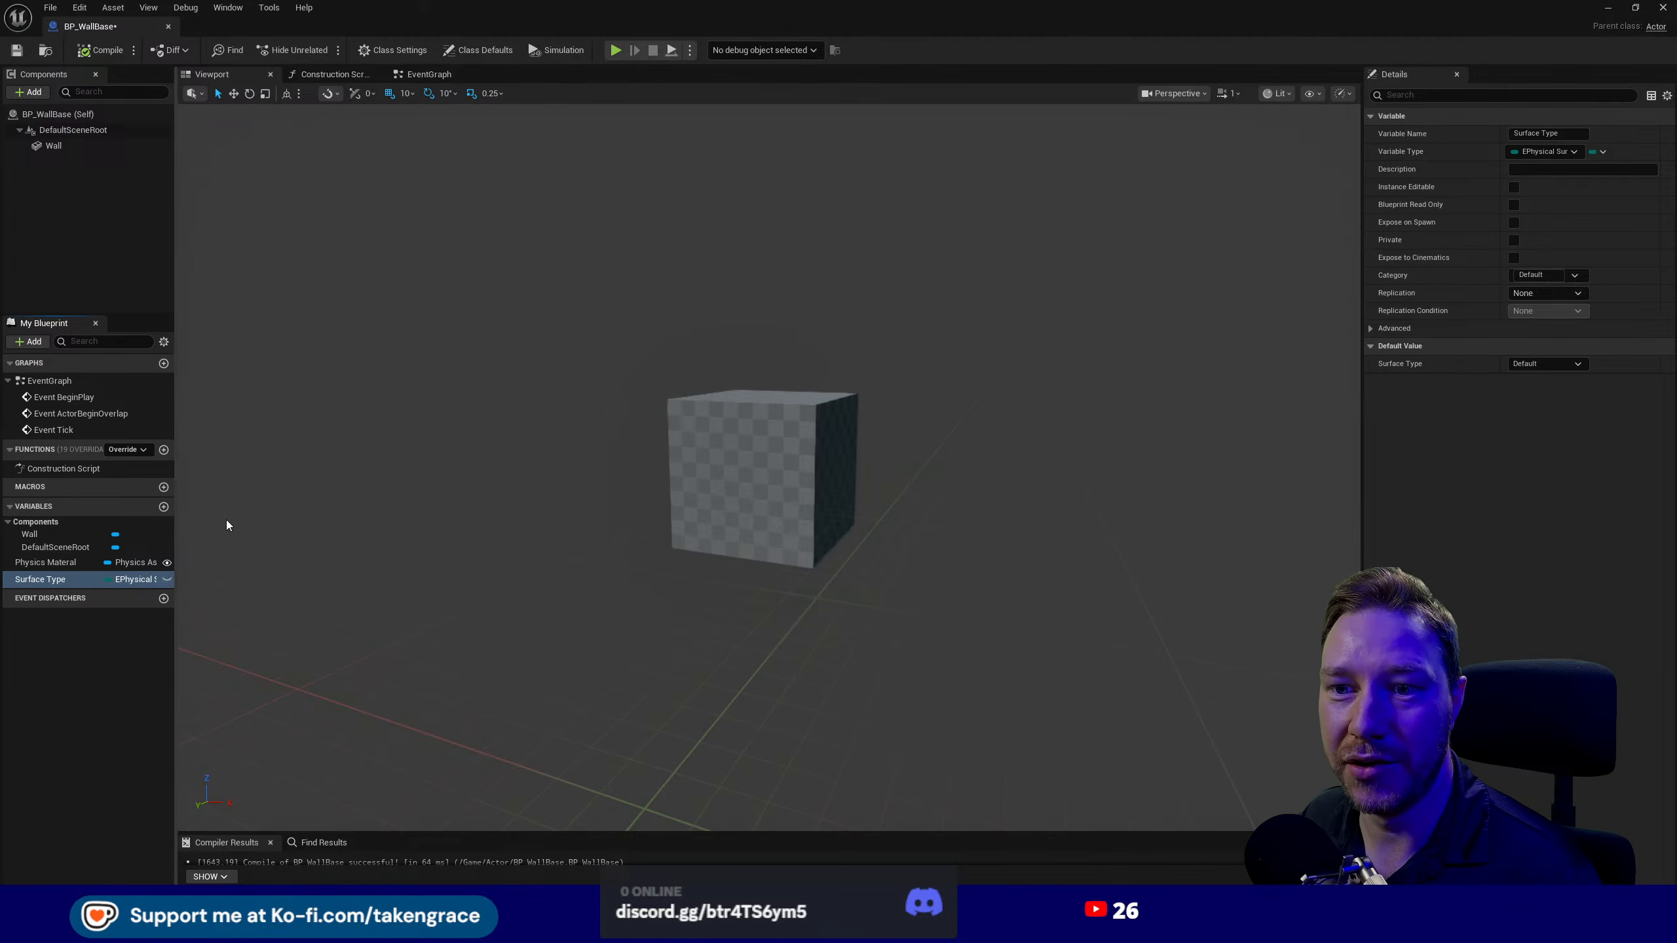
- Make the Surface Type variable instance editable, check its default value options, and recompile BP_WallBase
{"action": "left_click", "coordinate": [166, 580]}
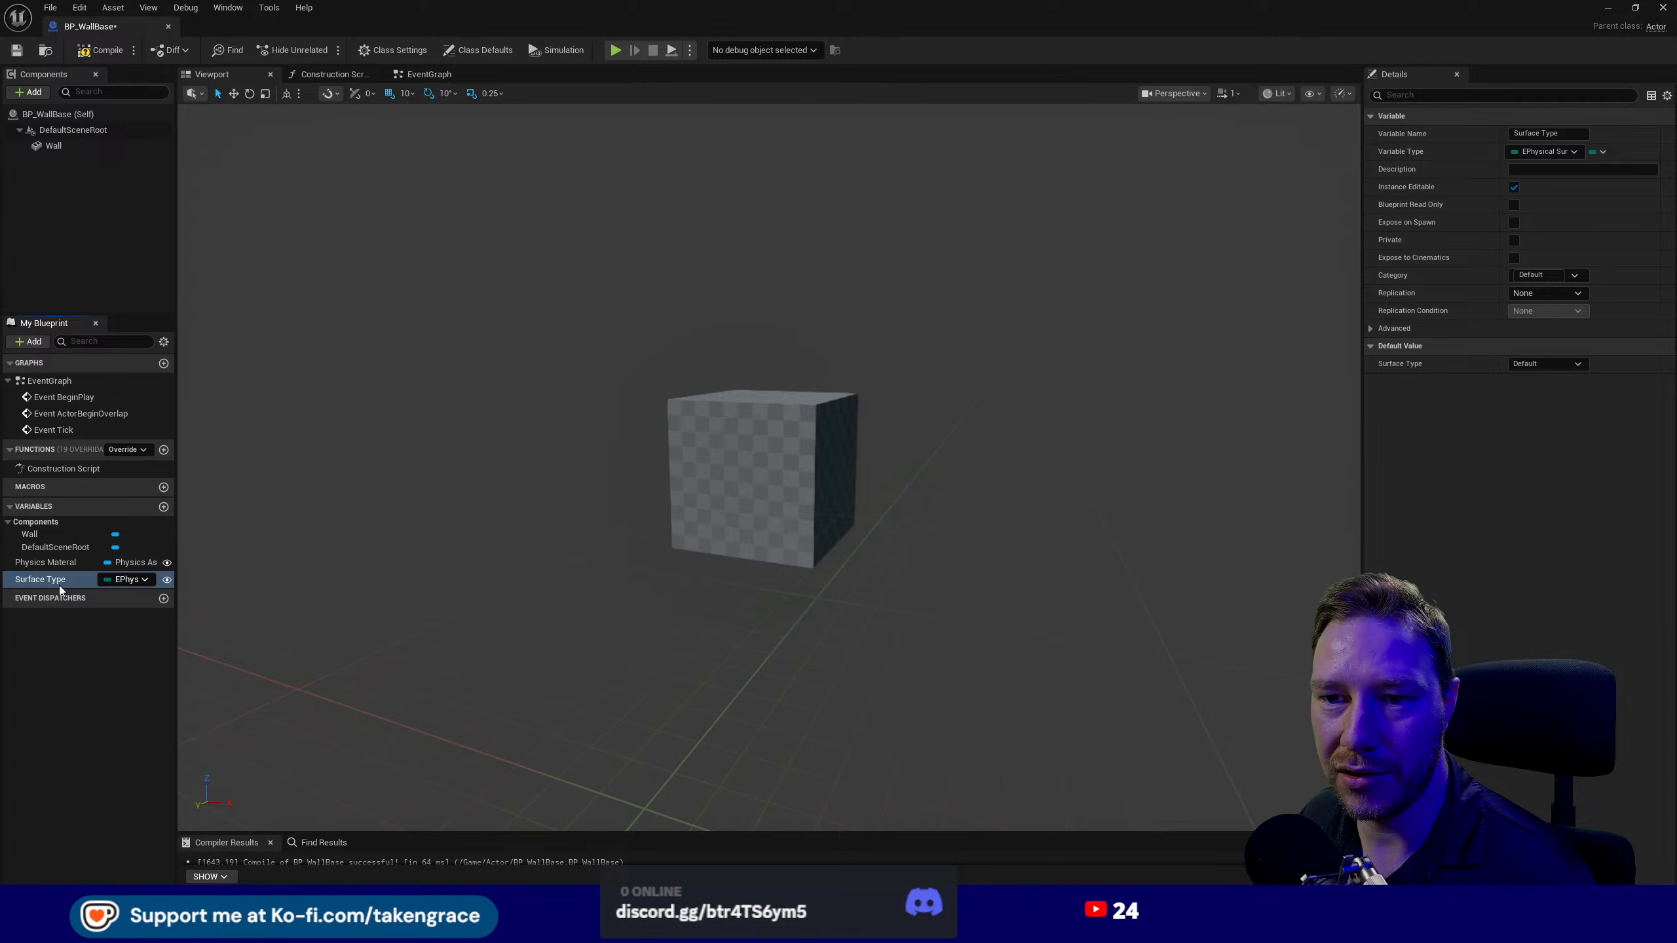
{"action": "left_click", "coordinate": [1565, 365]}
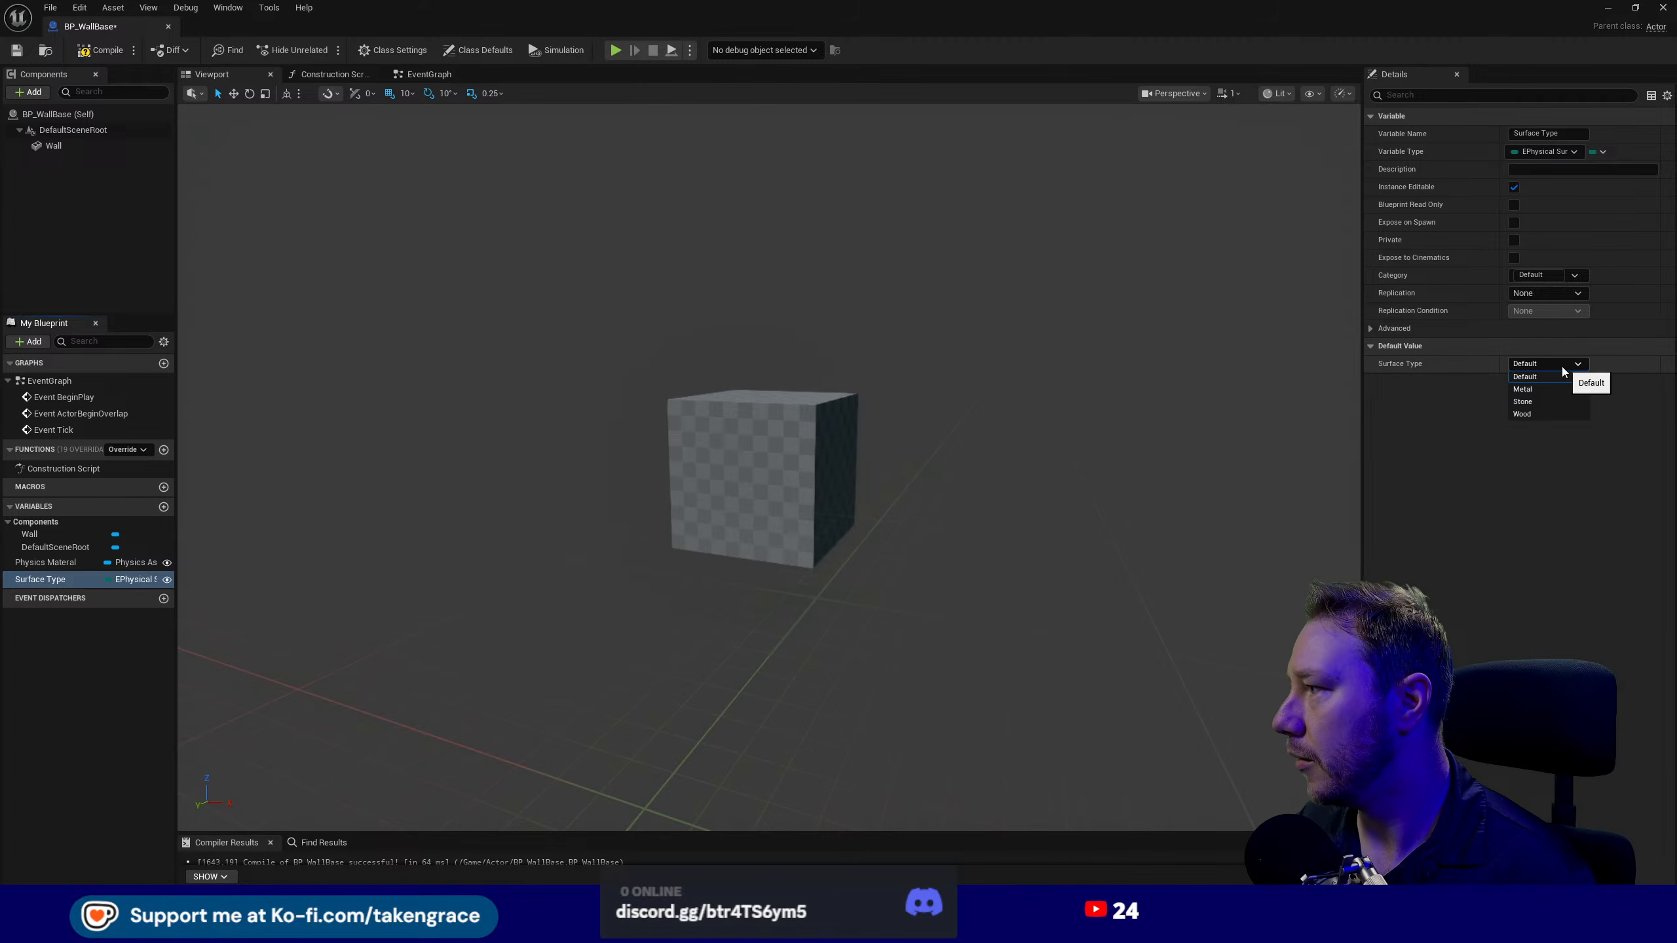
{"action": "left_click", "coordinate": [1410, 476]}
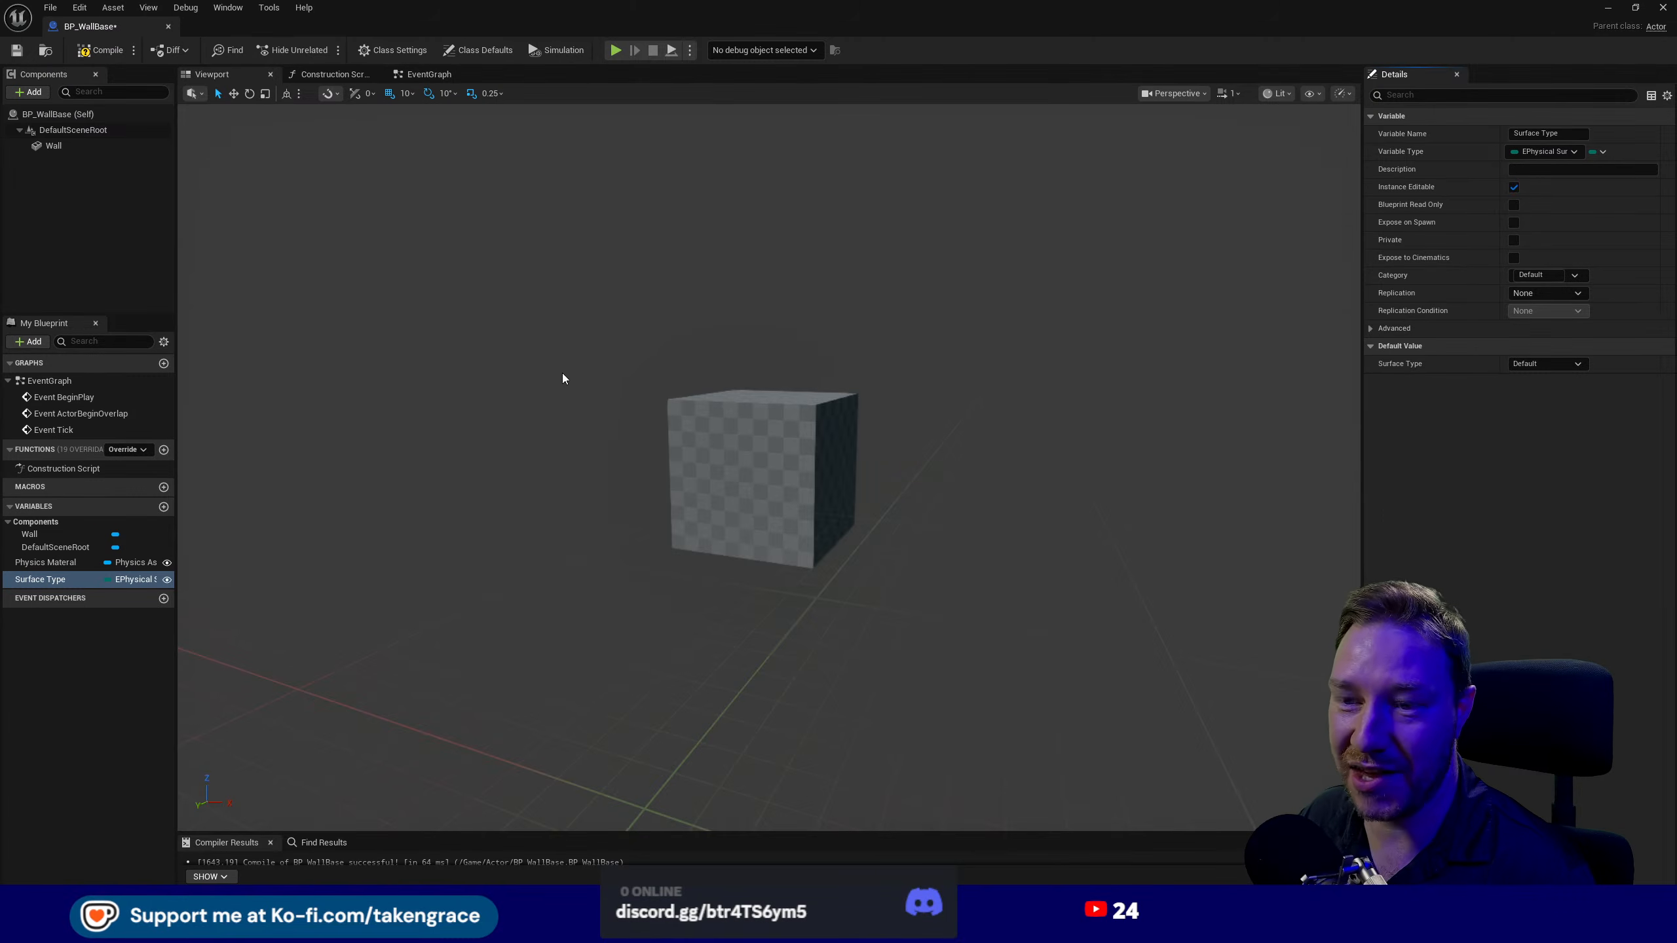
{"action": "left_click", "coordinate": [99, 50]}
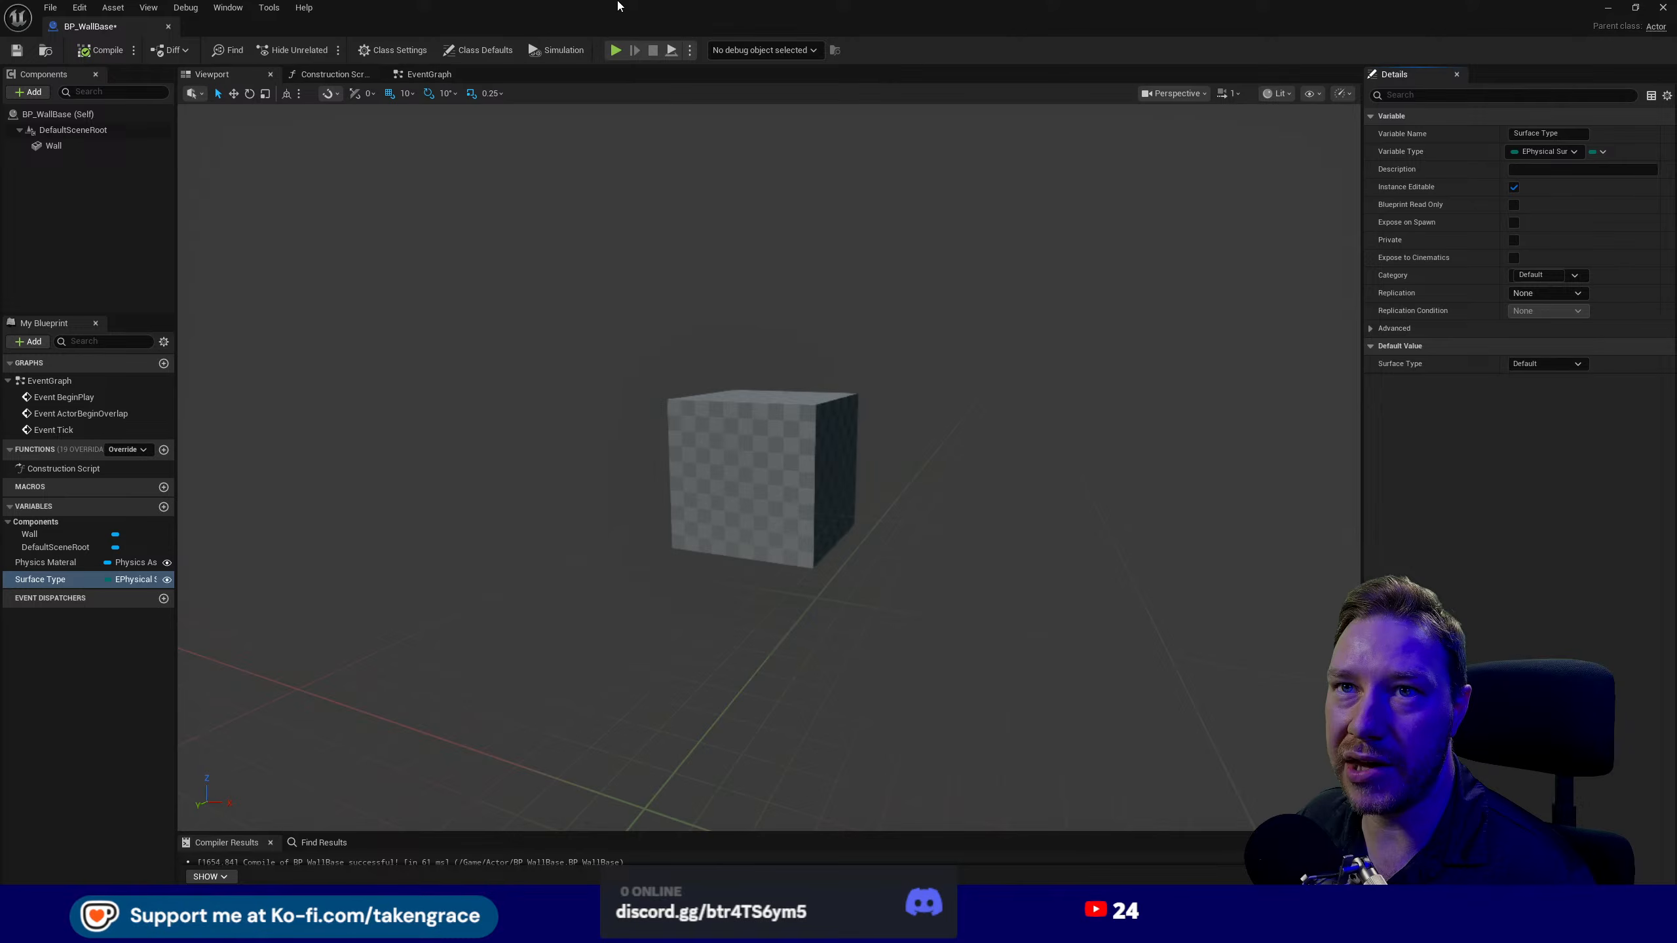
- Switch to the Lvl_FirstPerson level editor and open the Actor folder in the project content
{"action": "left_click_drag", "start_coordinate": [618, 3], "coordinate": [0, 8]}
{"action": "left_click", "coordinate": [218, 456]}
{"action": "key", "text": "ctrl+space"}
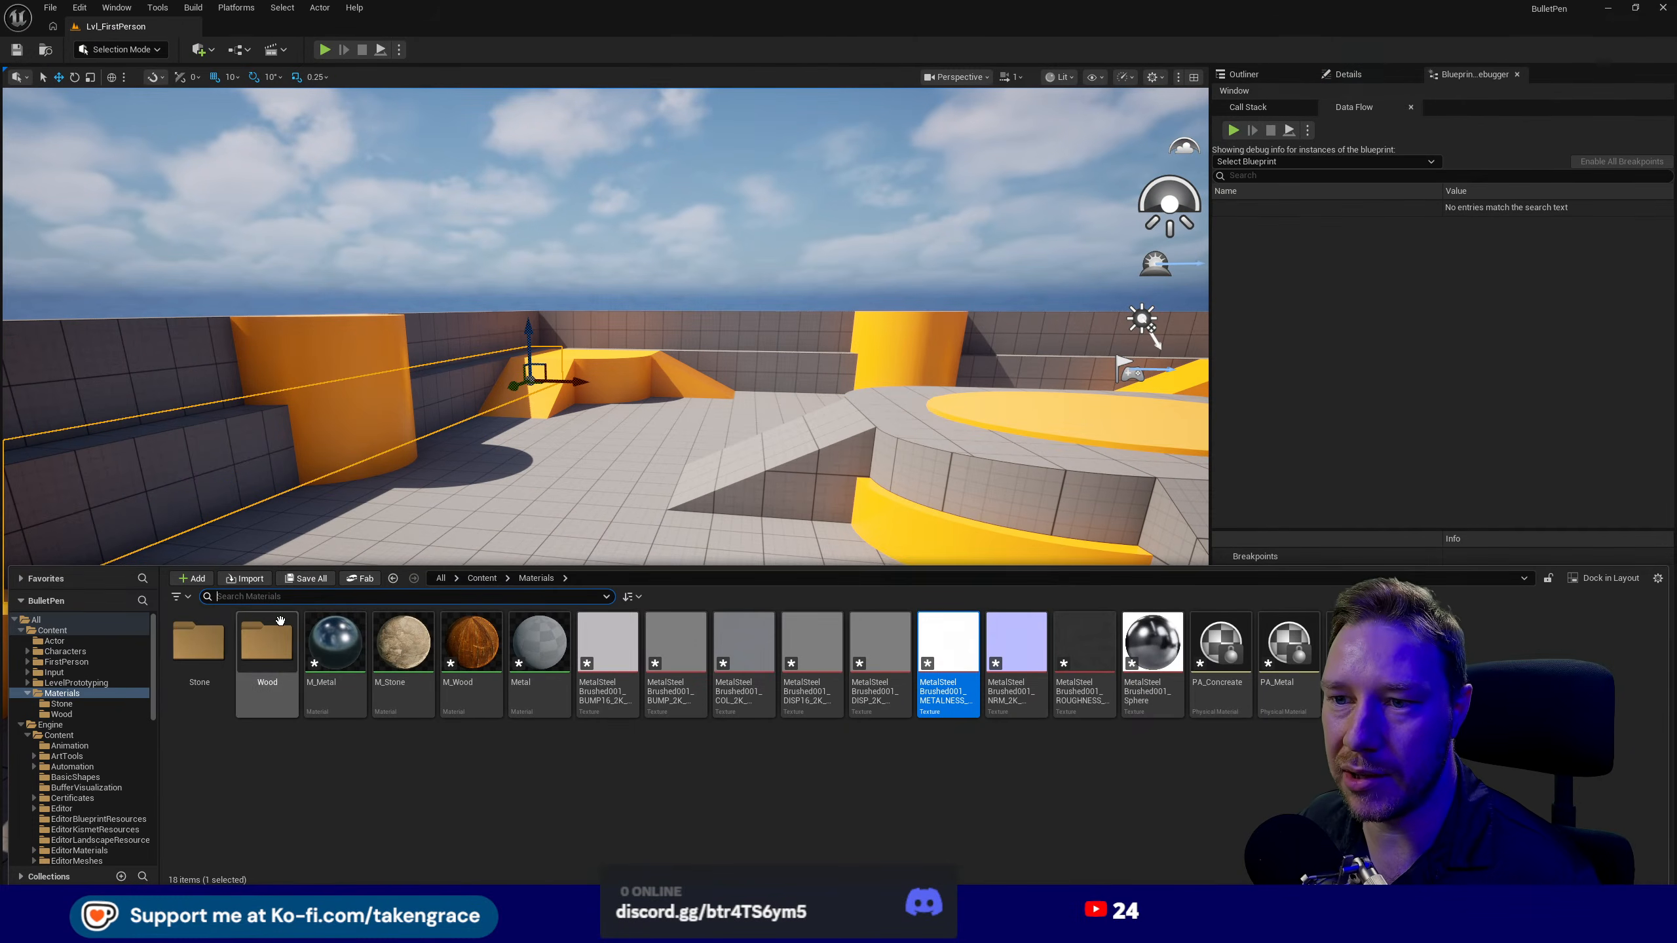
{"action": "left_click", "coordinate": [482, 578]}
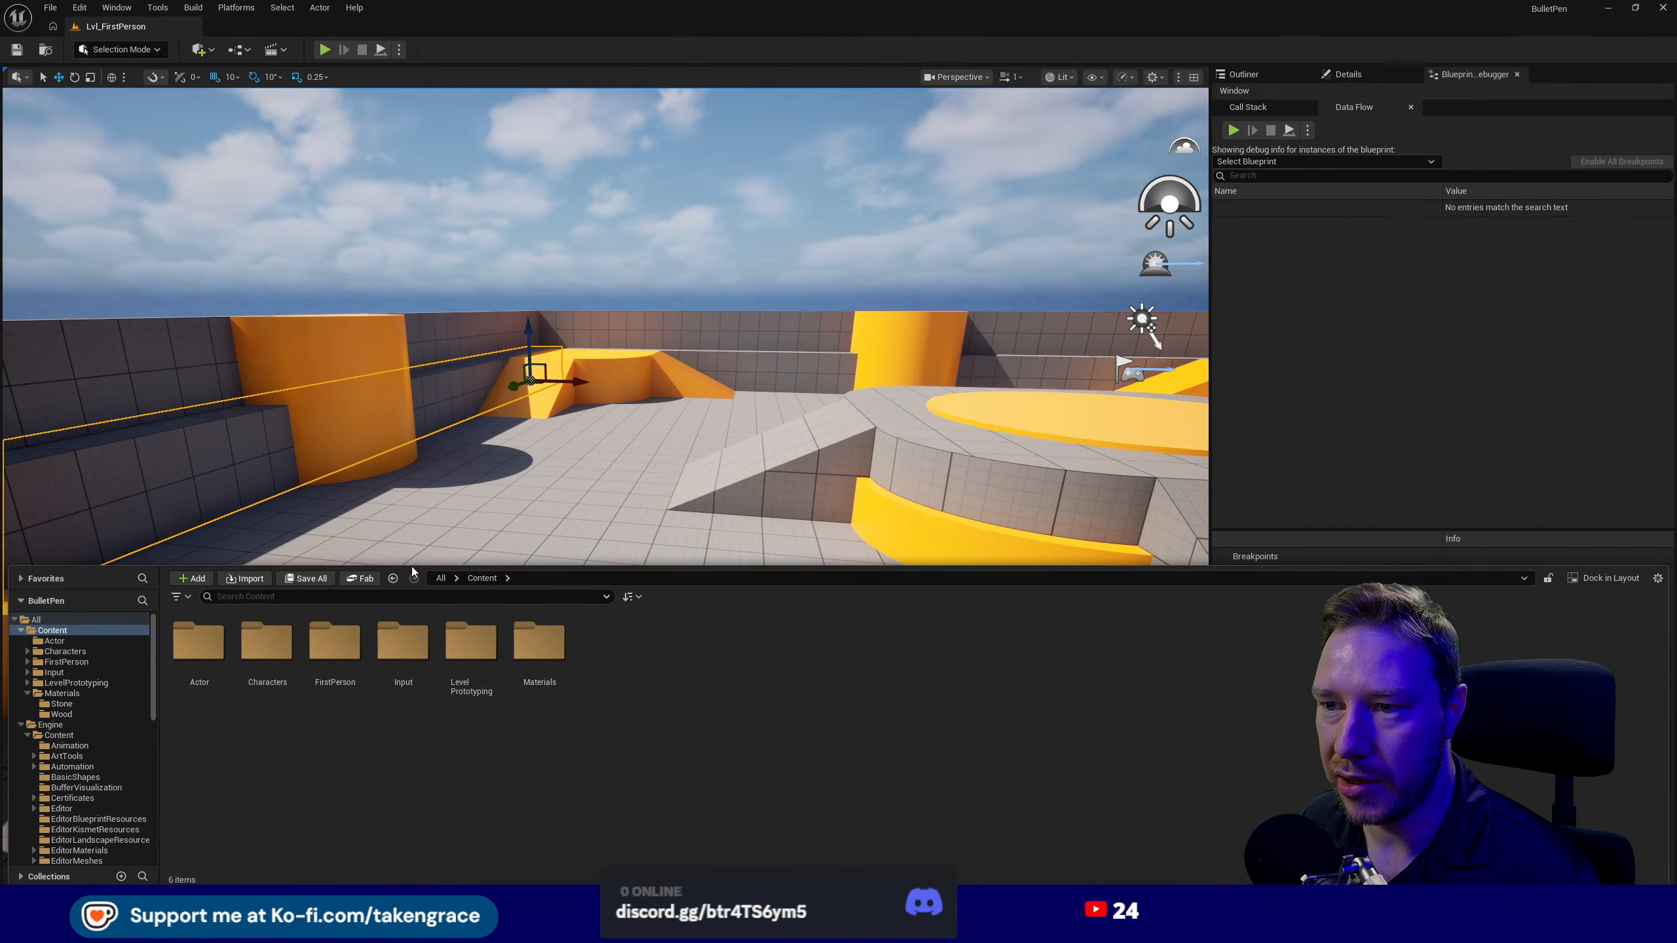
{"action": "double_click", "coordinate": [199, 641]}
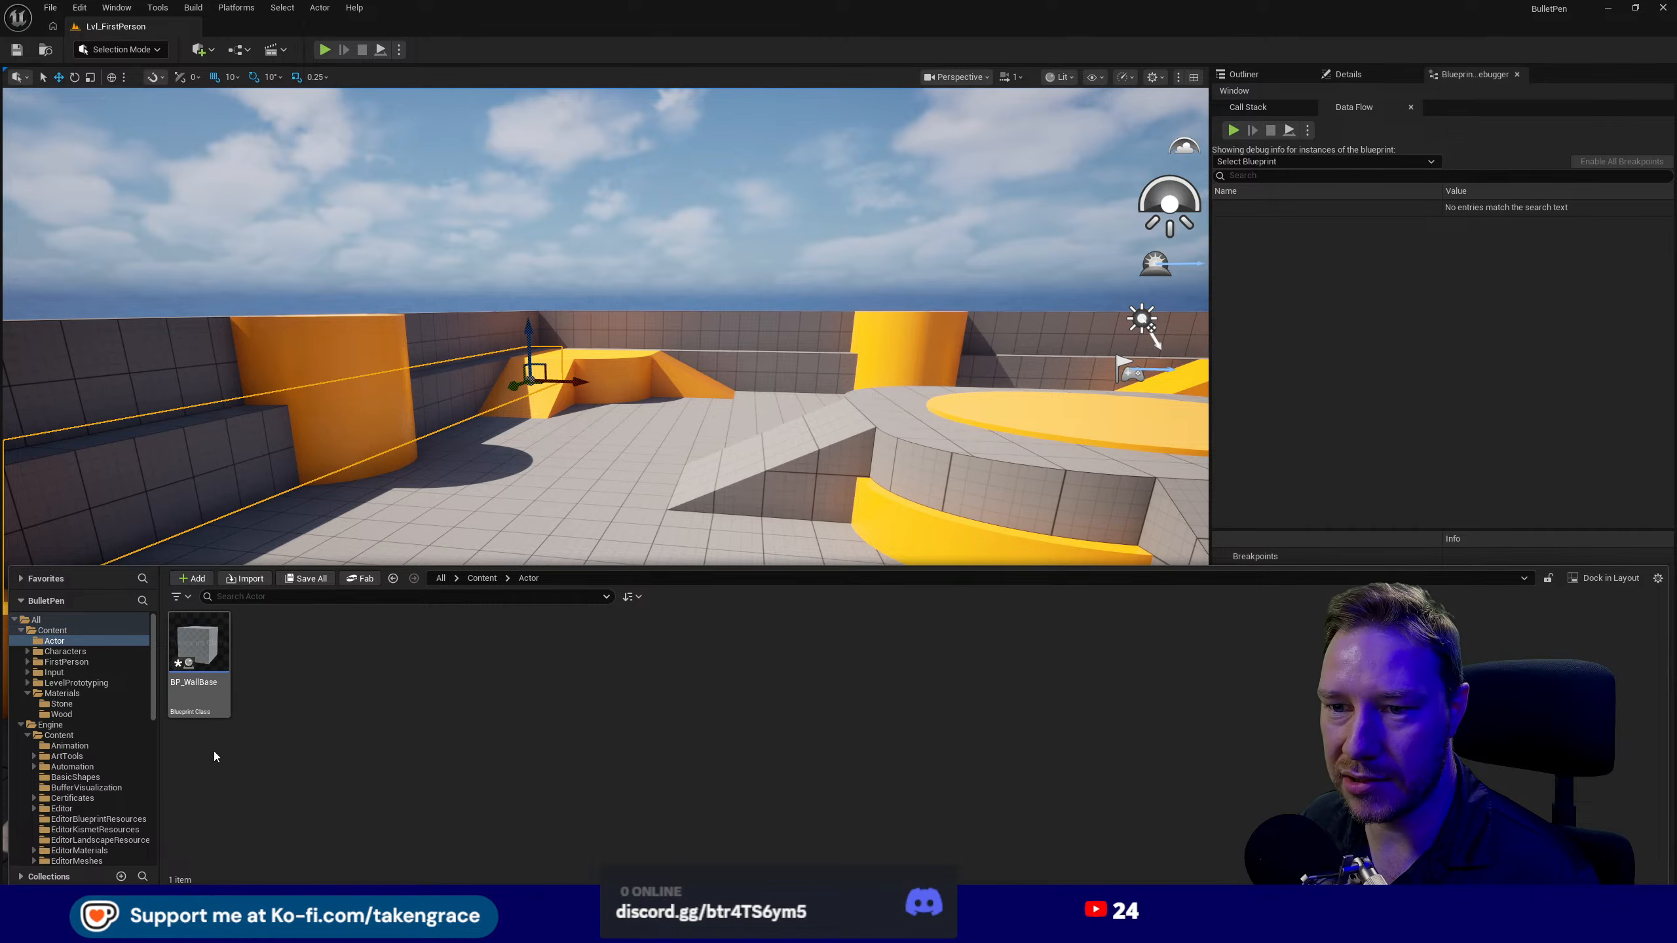
- Create a child Blueprint class of BP_WallBase named BP_WoodWall
{"action": "right_click", "coordinate": [198, 644]}
{"action": "left_click", "coordinate": [275, 274]}
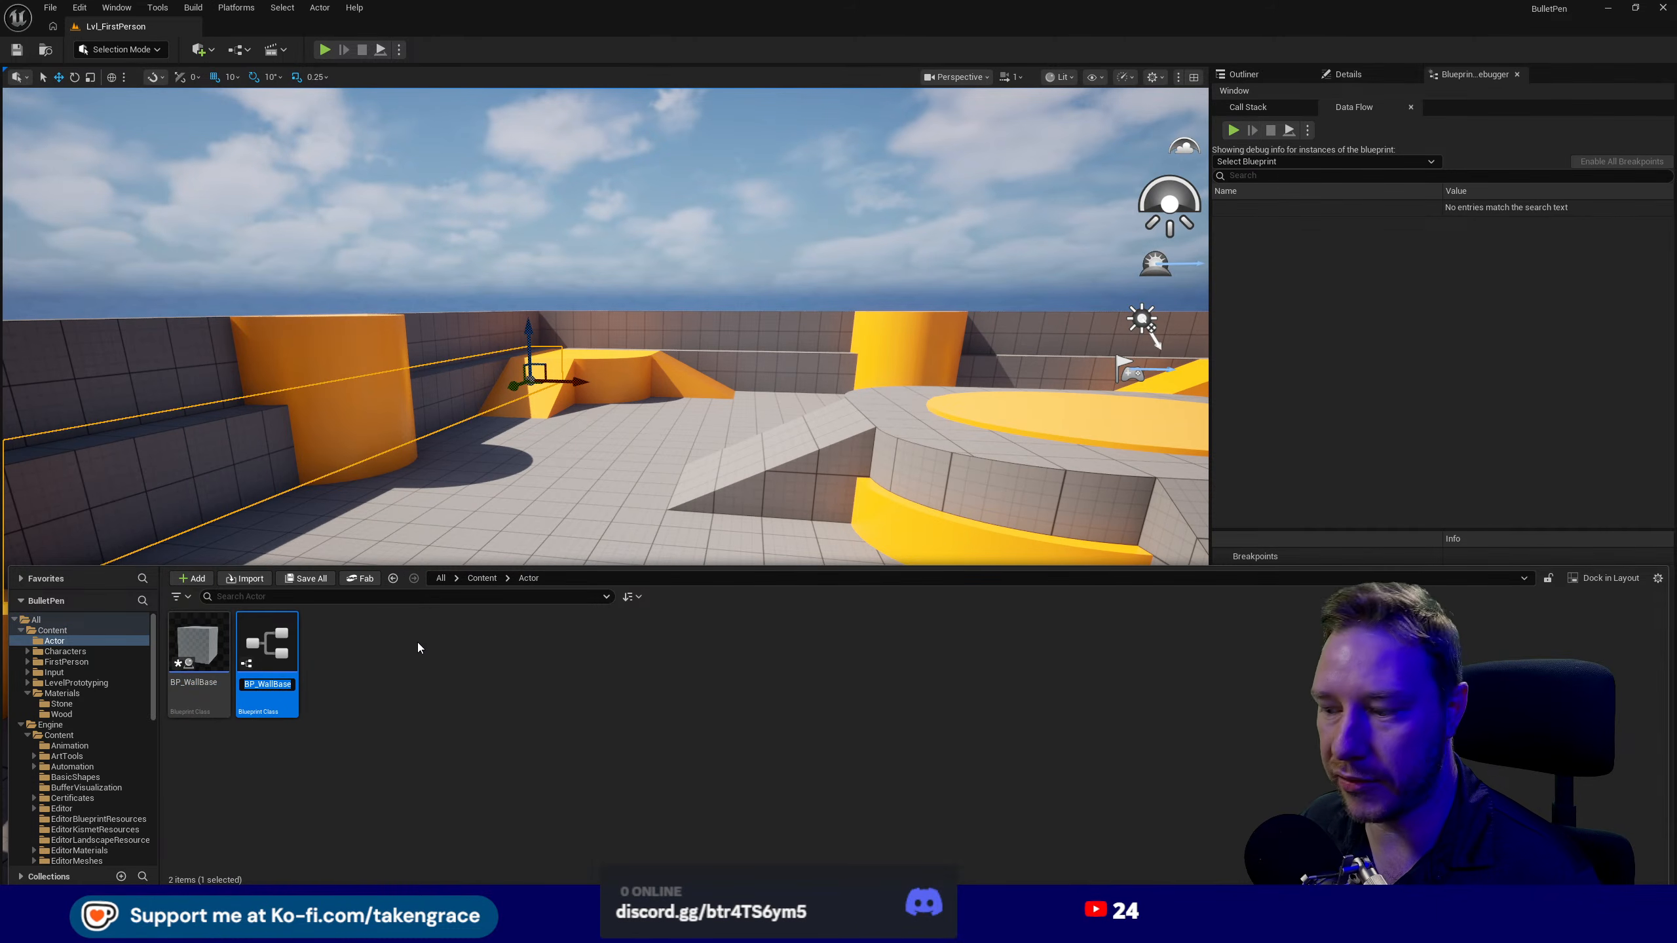
{"action": "type", "text": "BP_"}
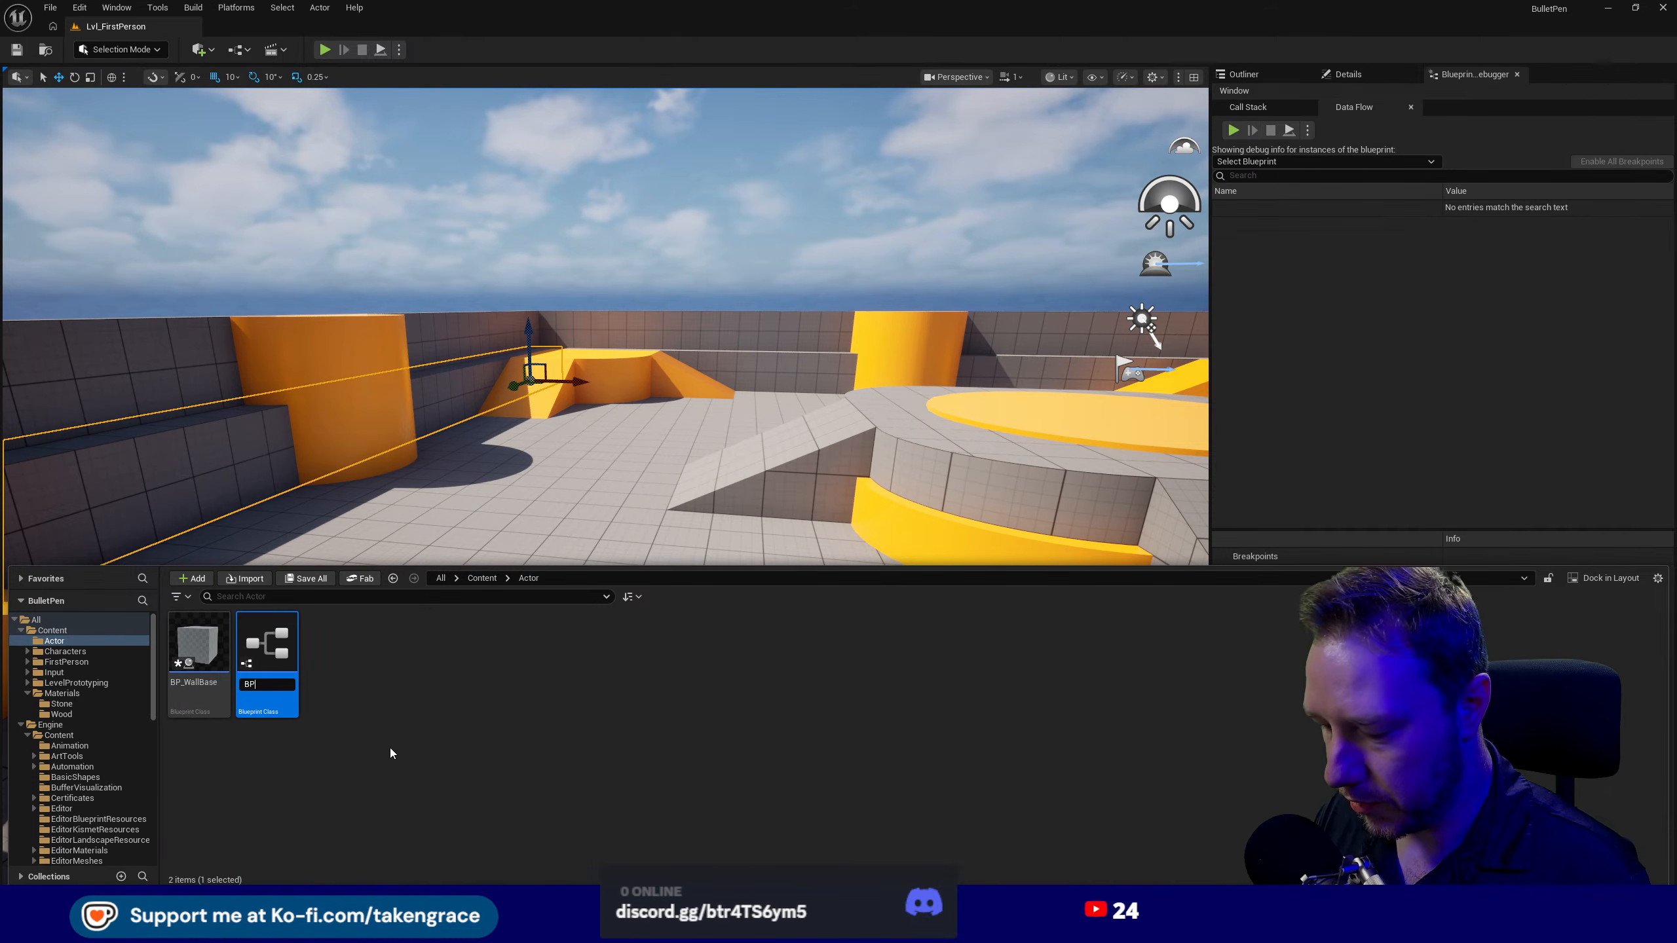
{"action": "type", "text": "WoodWall"}
{"action": "key", "text": "Return"}
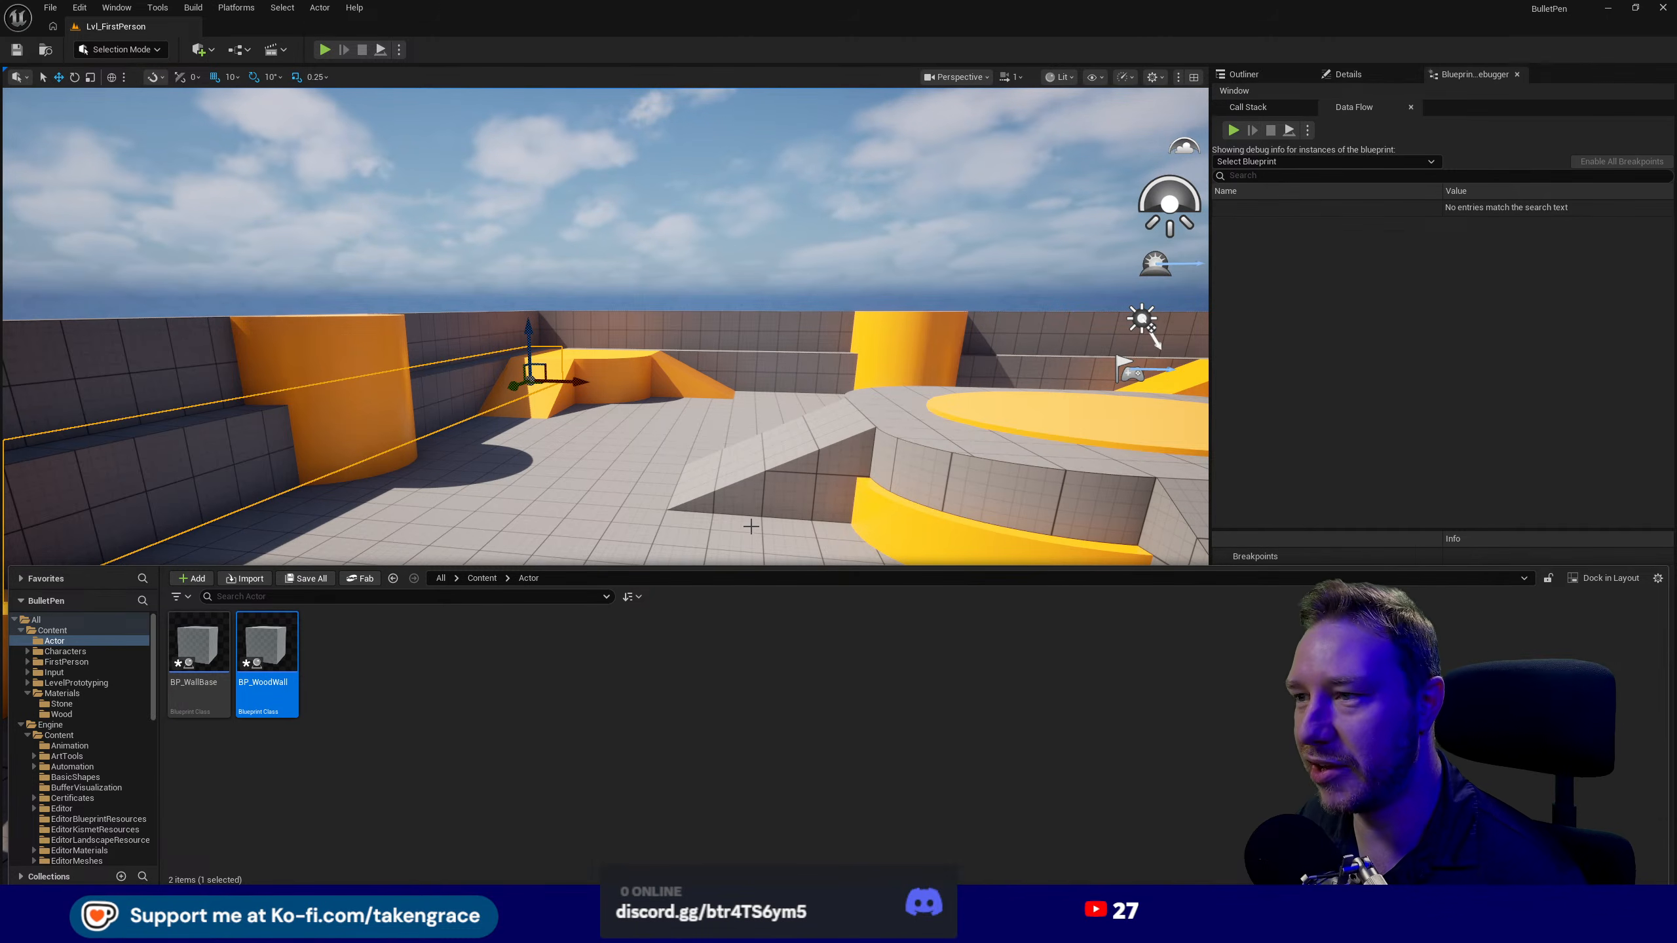
- Select all the actors in the Lighting folder, from DirectionalLight to VolumetricCloud, and move them along X away from the arena's centre
{"action": "right_click_drag", "start_coordinate": [747, 472], "coordinate": [477, 380]}
{"action": "key", "text": "w"}
{"action": "right_click_drag", "start_coordinate": [768, 468], "coordinate": [726, 485]}
{"action": "key", "text": "s"}
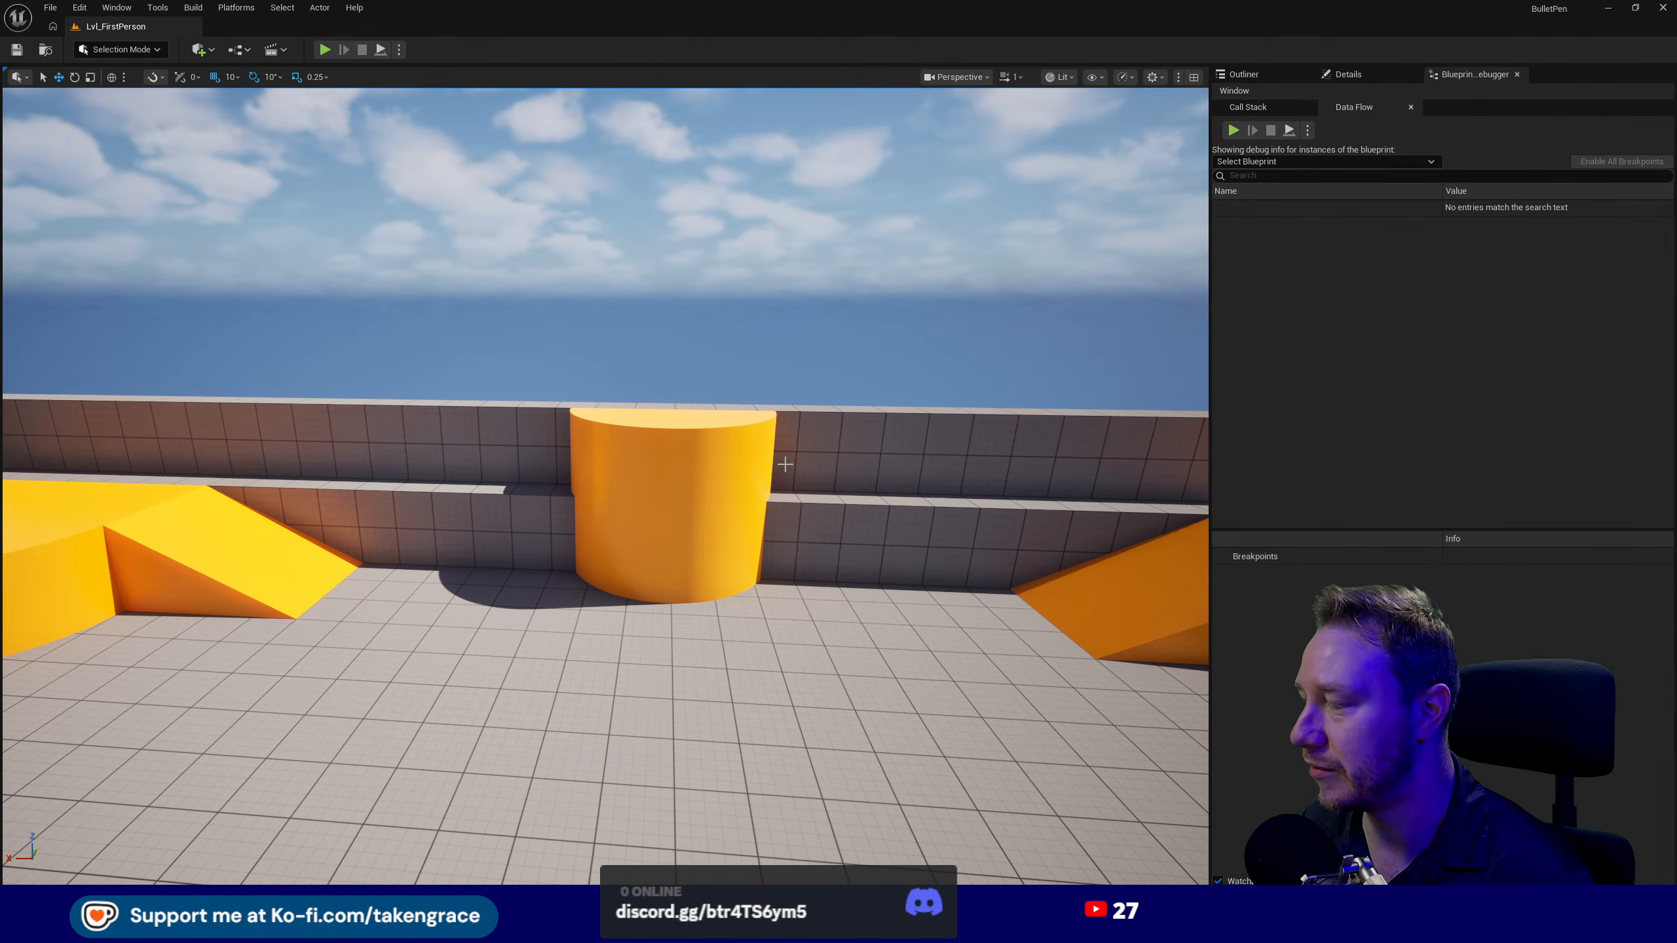
{"action": "right_click_drag", "start_coordinate": [663, 519], "coordinate": [835, 322]}
{"action": "key", "text": "s"}
{"action": "key", "text": "s"}
{"action": "left_click", "coordinate": [825, 302]}
{"action": "left_click", "coordinate": [1245, 74]}
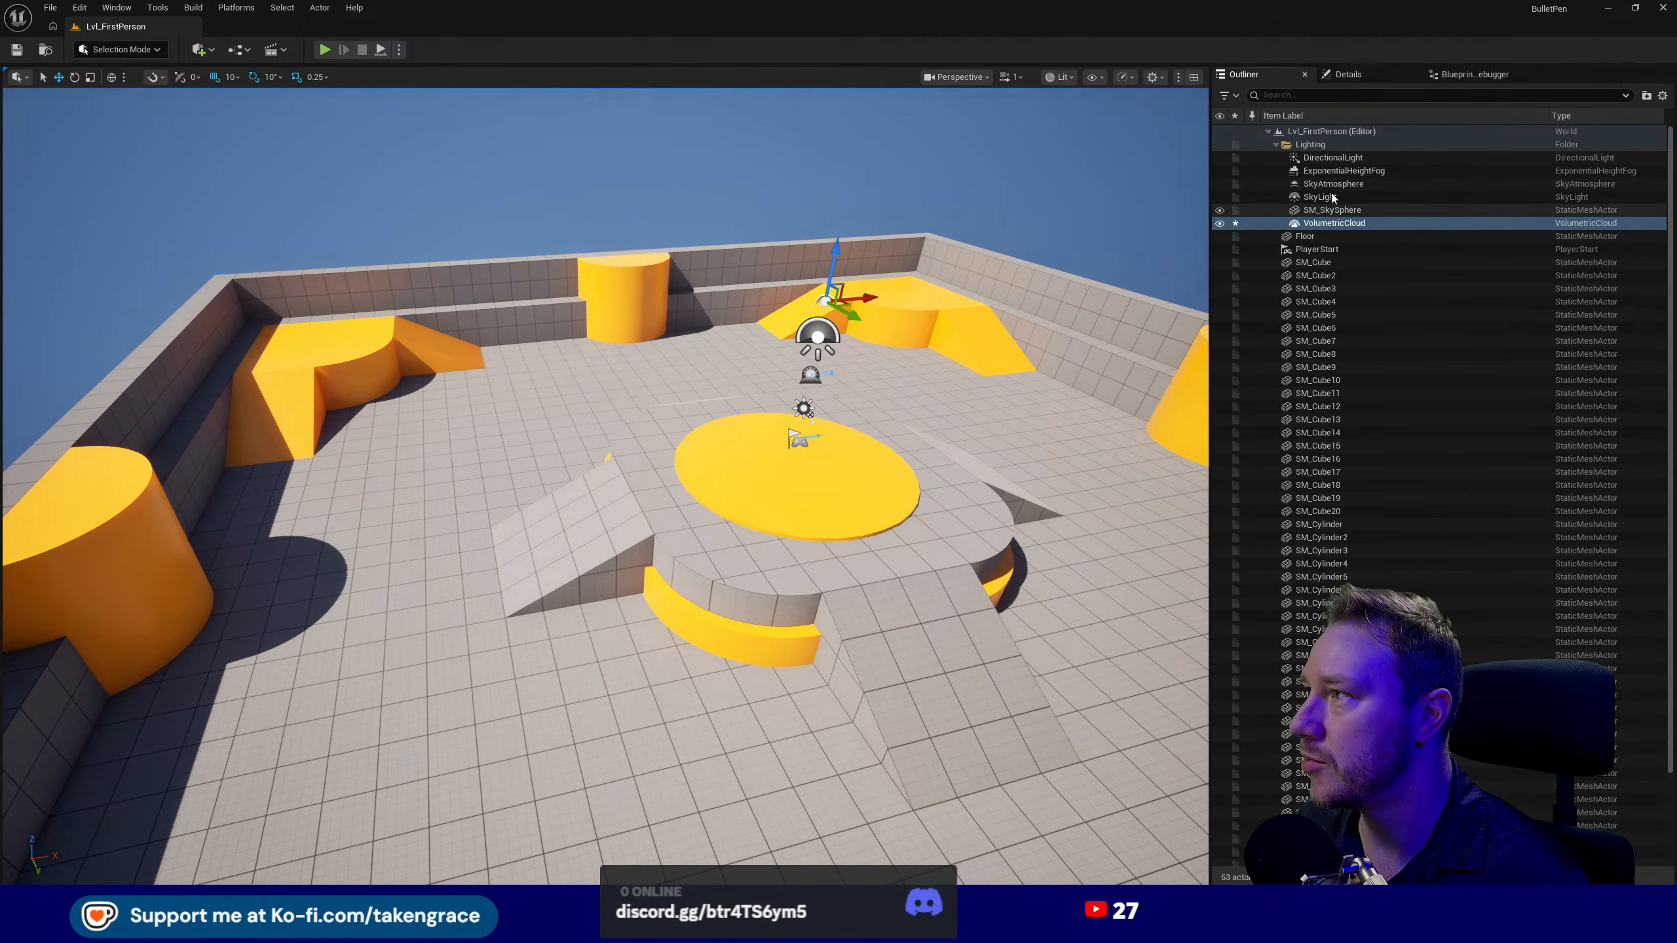
{"action": "left_click", "coordinate": [1327, 157], "text": "shift"}
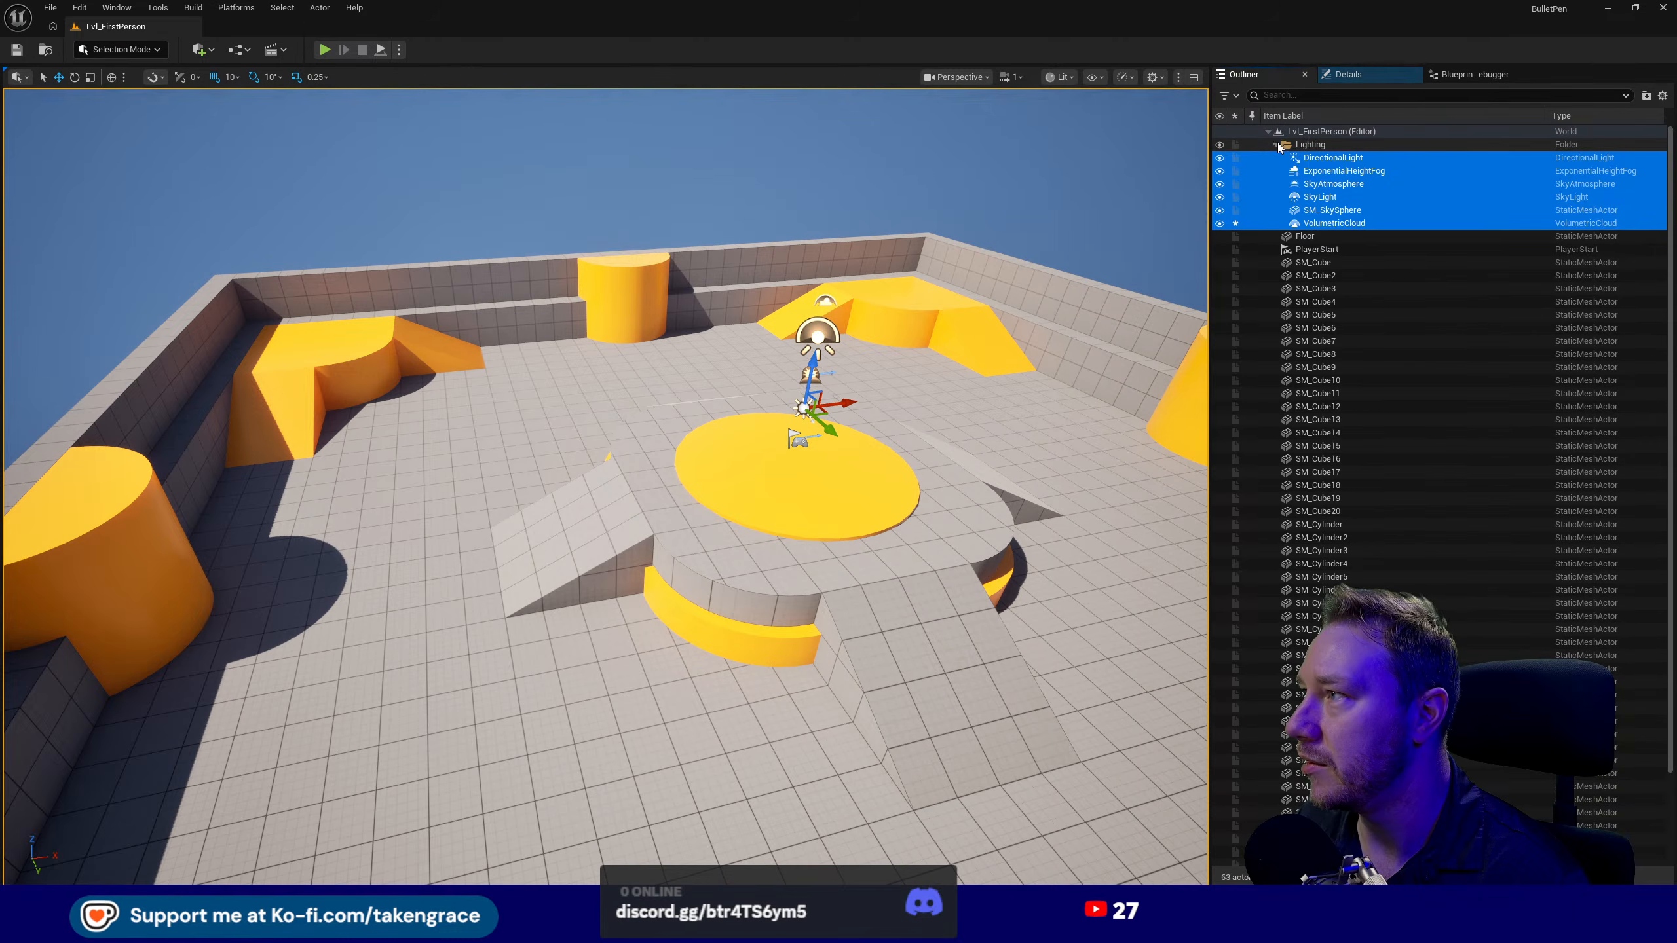
{"action": "left_click", "coordinate": [1279, 145]}
{"action": "left_click", "coordinate": [1281, 146]}
{"action": "left_click", "coordinate": [1277, 144]}
{"action": "left_click", "coordinate": [1332, 157]}
{"action": "left_click", "coordinate": [1334, 224], "text": "shift"}
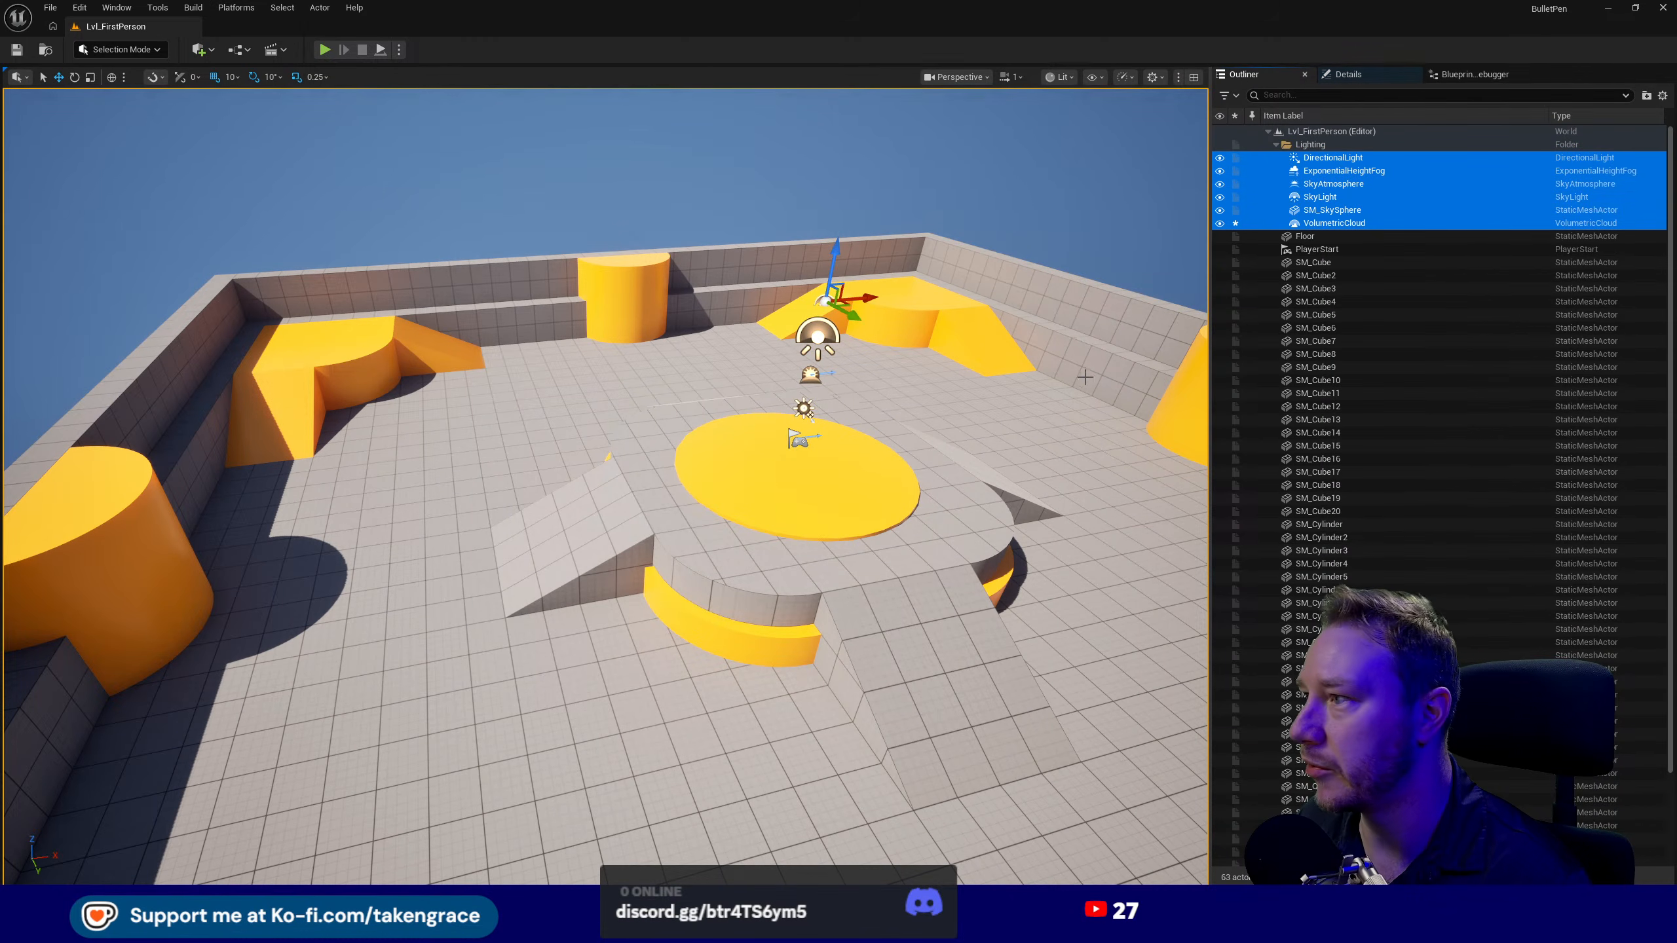
{"action": "left_click_drag", "start_coordinate": [859, 297], "coordinate": [26, 374]}
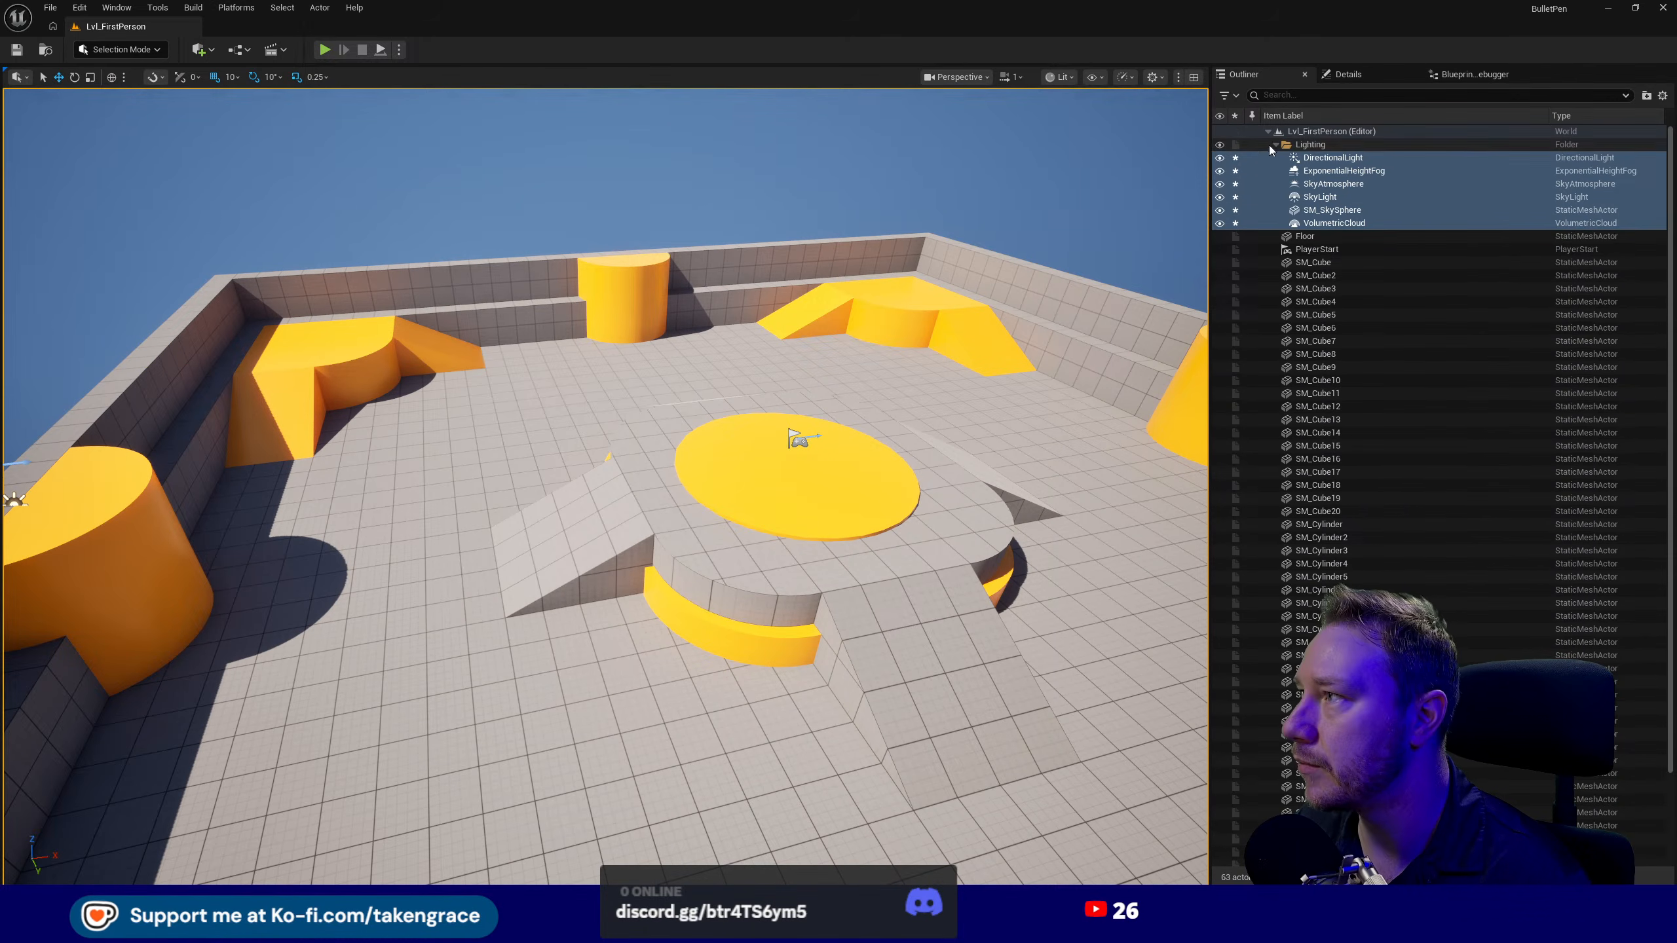
- Collapse the Lighting folder, move PlayerStart off the central platform towards the nearby yellow corner cylinder, and snap it to the floor
{"action": "left_click", "coordinate": [1276, 145]}
{"action": "left_click", "coordinate": [812, 441]}
{"action": "left_click_drag", "start_coordinate": [812, 441], "coordinate": [357, 487]}
{"action": "key", "text": "End"}
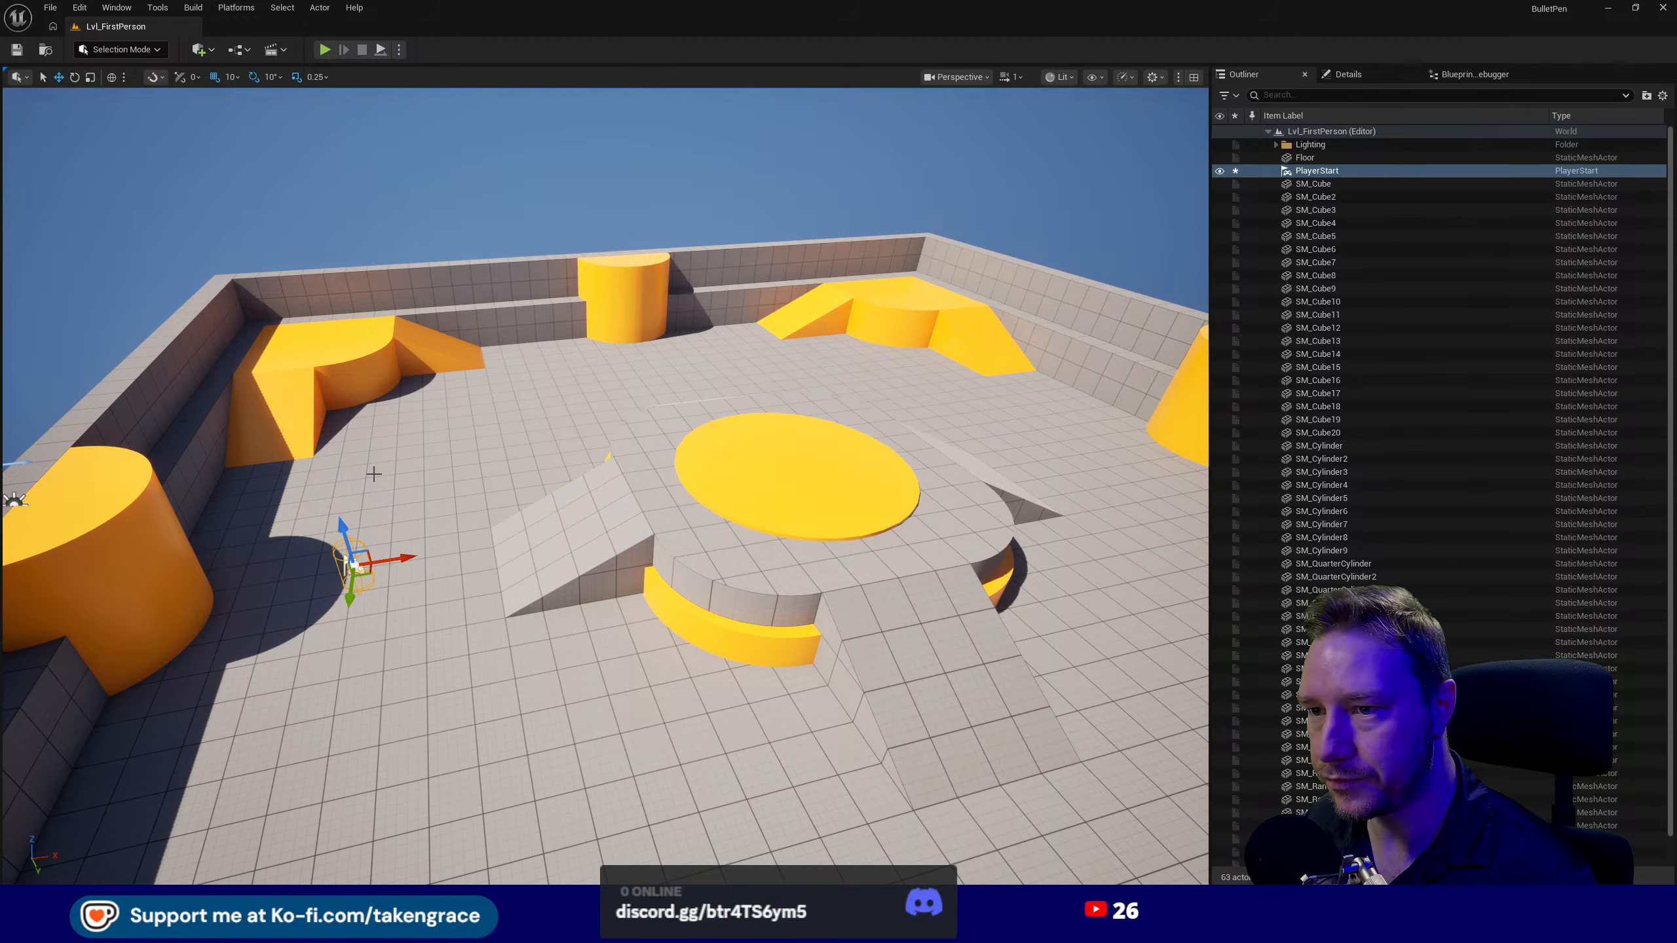
- Select the central platform's ramps, rounded corner pieces, connecting cubes and yellow top disc together and delete them
{"action": "left_click", "coordinate": [529, 544]}
{"action": "left_click", "coordinate": [680, 541], "text": "shift"}
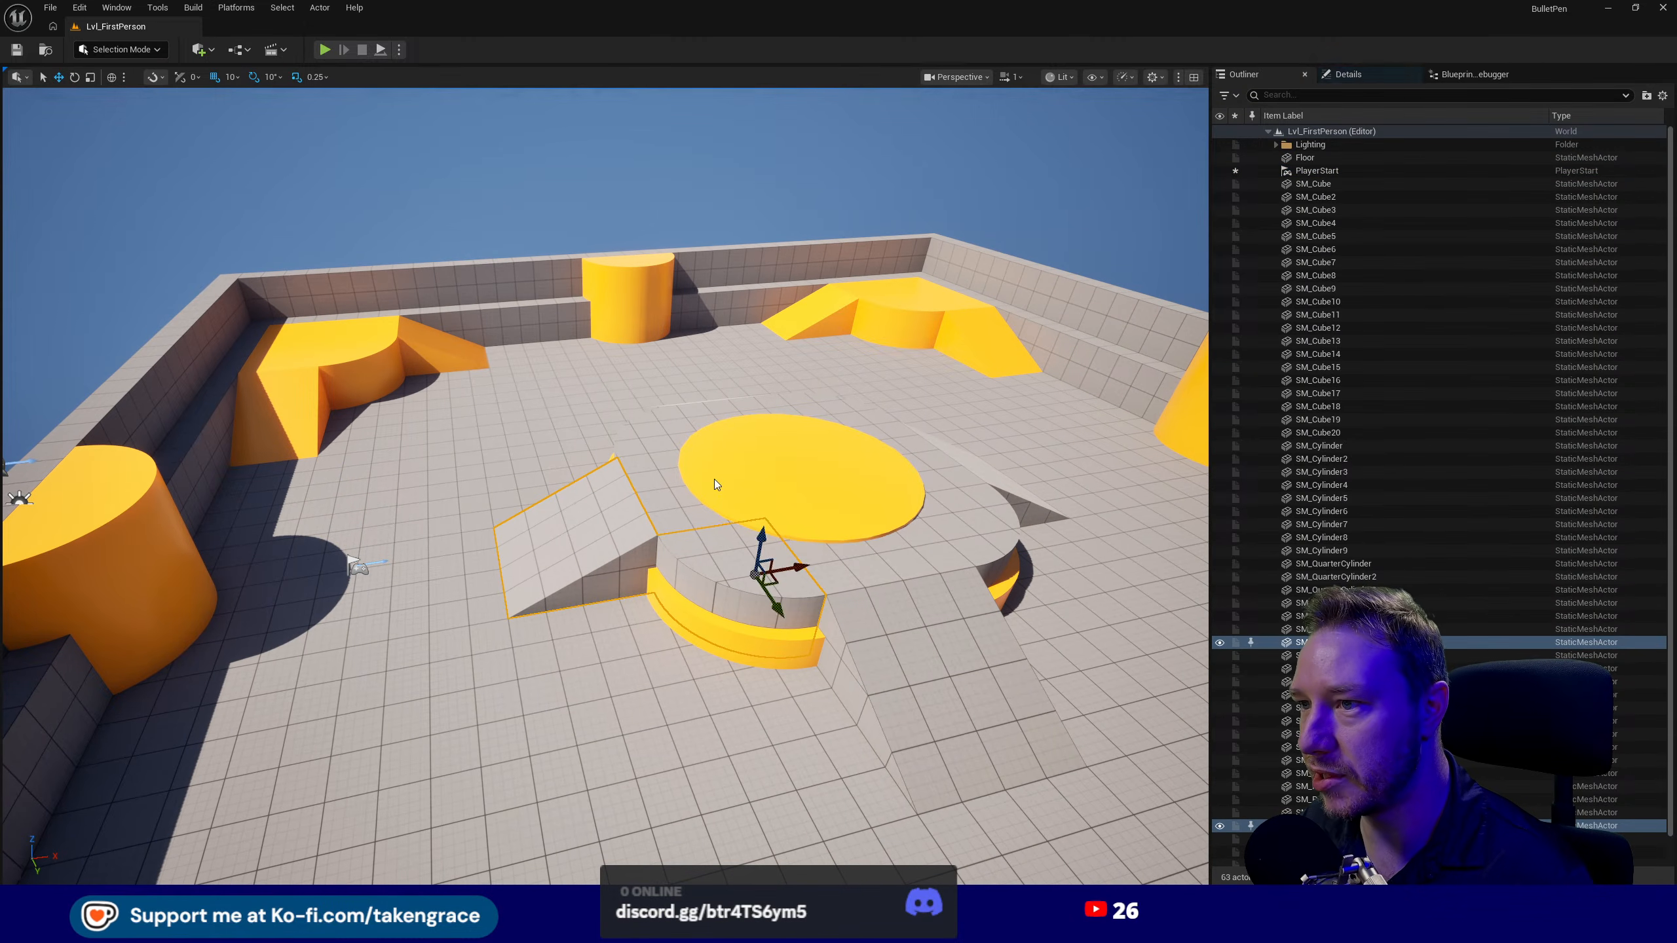
{"action": "left_click", "coordinate": [716, 483], "text": "shift"}
{"action": "left_click", "coordinate": [668, 466], "text": "shift"}
{"action": "left_click", "coordinate": [633, 447], "text": "shift"}
{"action": "left_click", "coordinate": [697, 420], "text": "shift"}
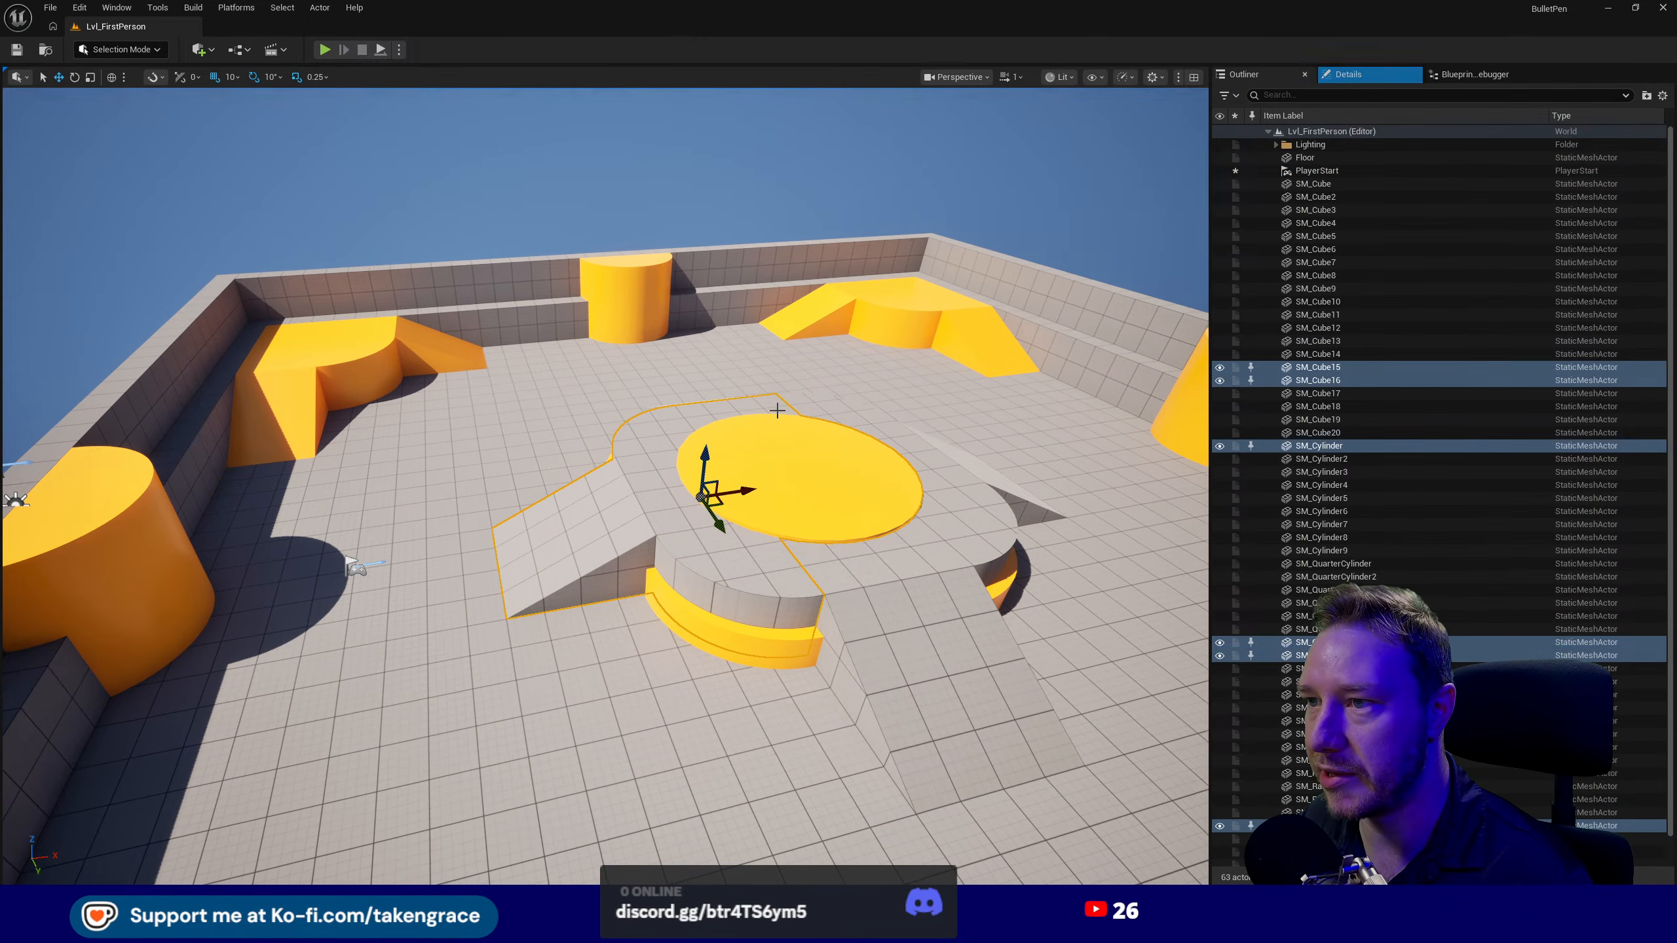
{"action": "left_click", "coordinate": [845, 404], "text": "shift"}
{"action": "left_click", "coordinate": [917, 451], "text": "shift"}
{"action": "left_click", "coordinate": [976, 468], "text": "shift"}
{"action": "left_click", "coordinate": [965, 543], "text": "shift"}
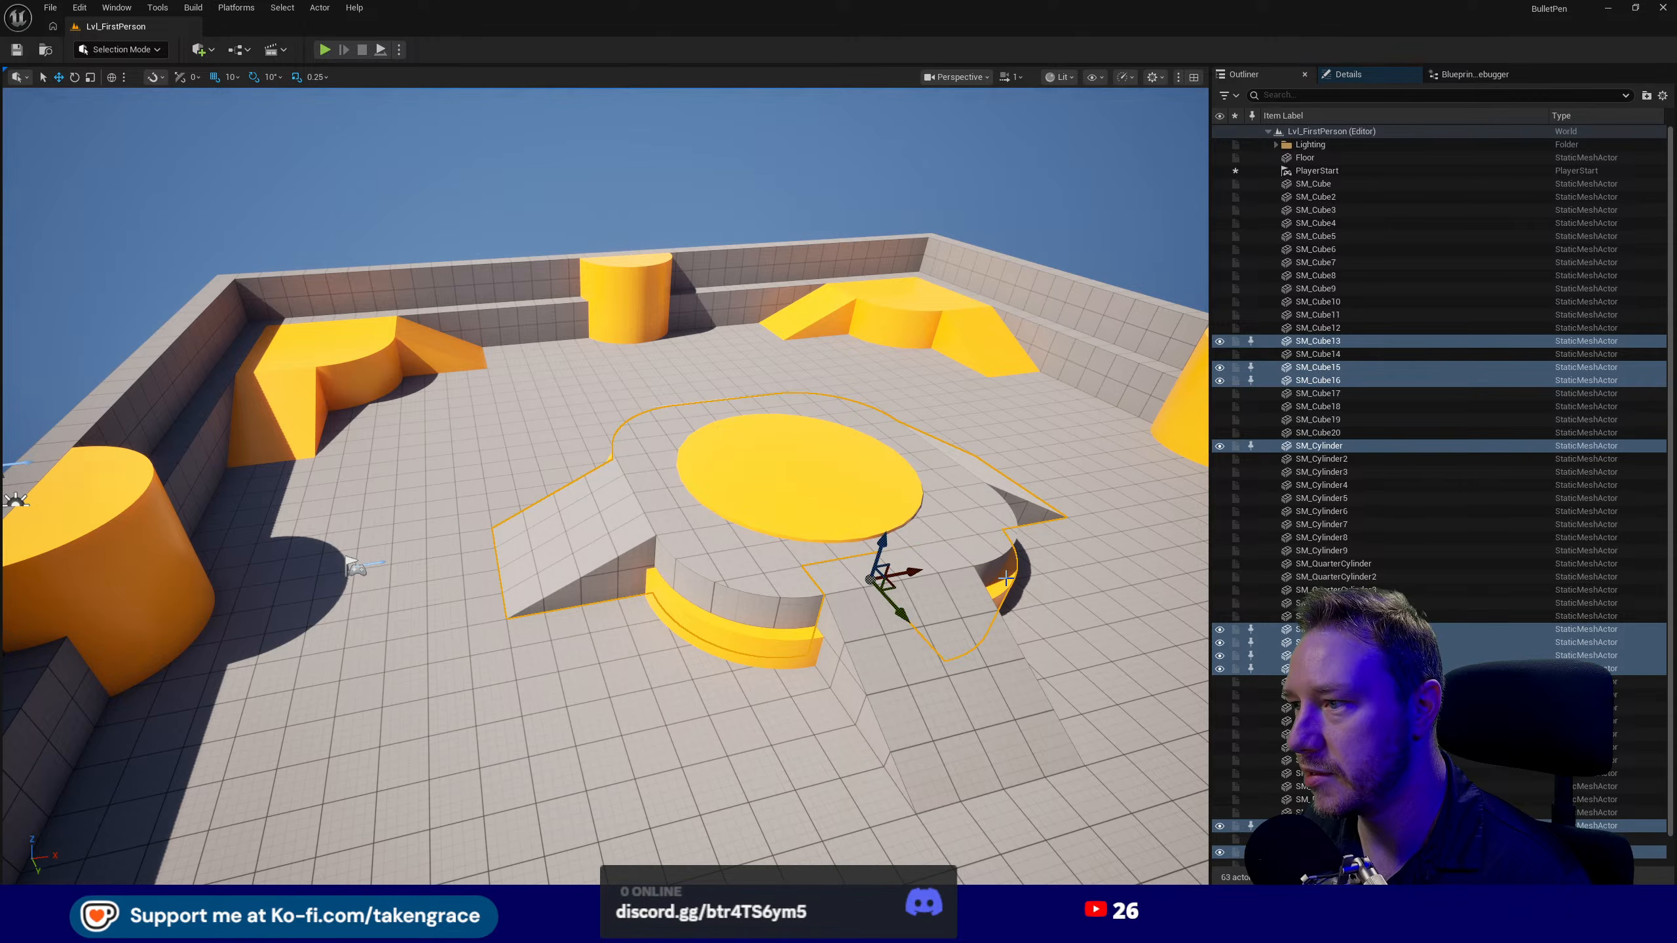
{"action": "left_click_drag", "start_coordinate": [897, 619], "coordinate": [834, 694]}
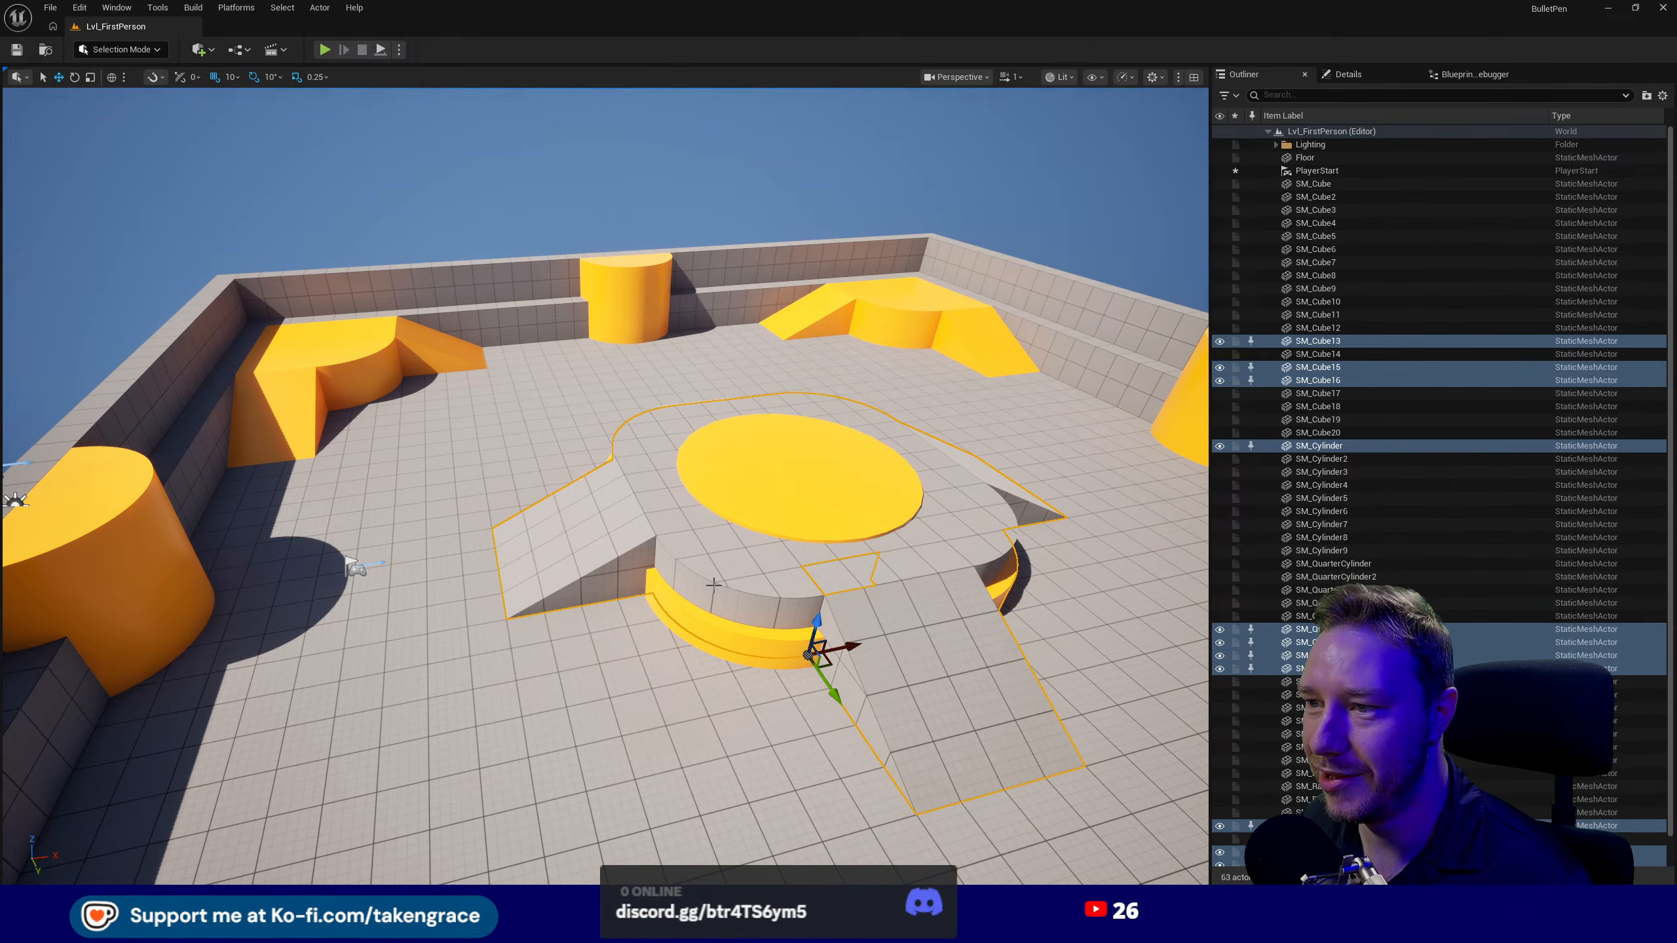
{"action": "right_click_drag", "start_coordinate": [720, 561], "coordinate": [723, 564]}
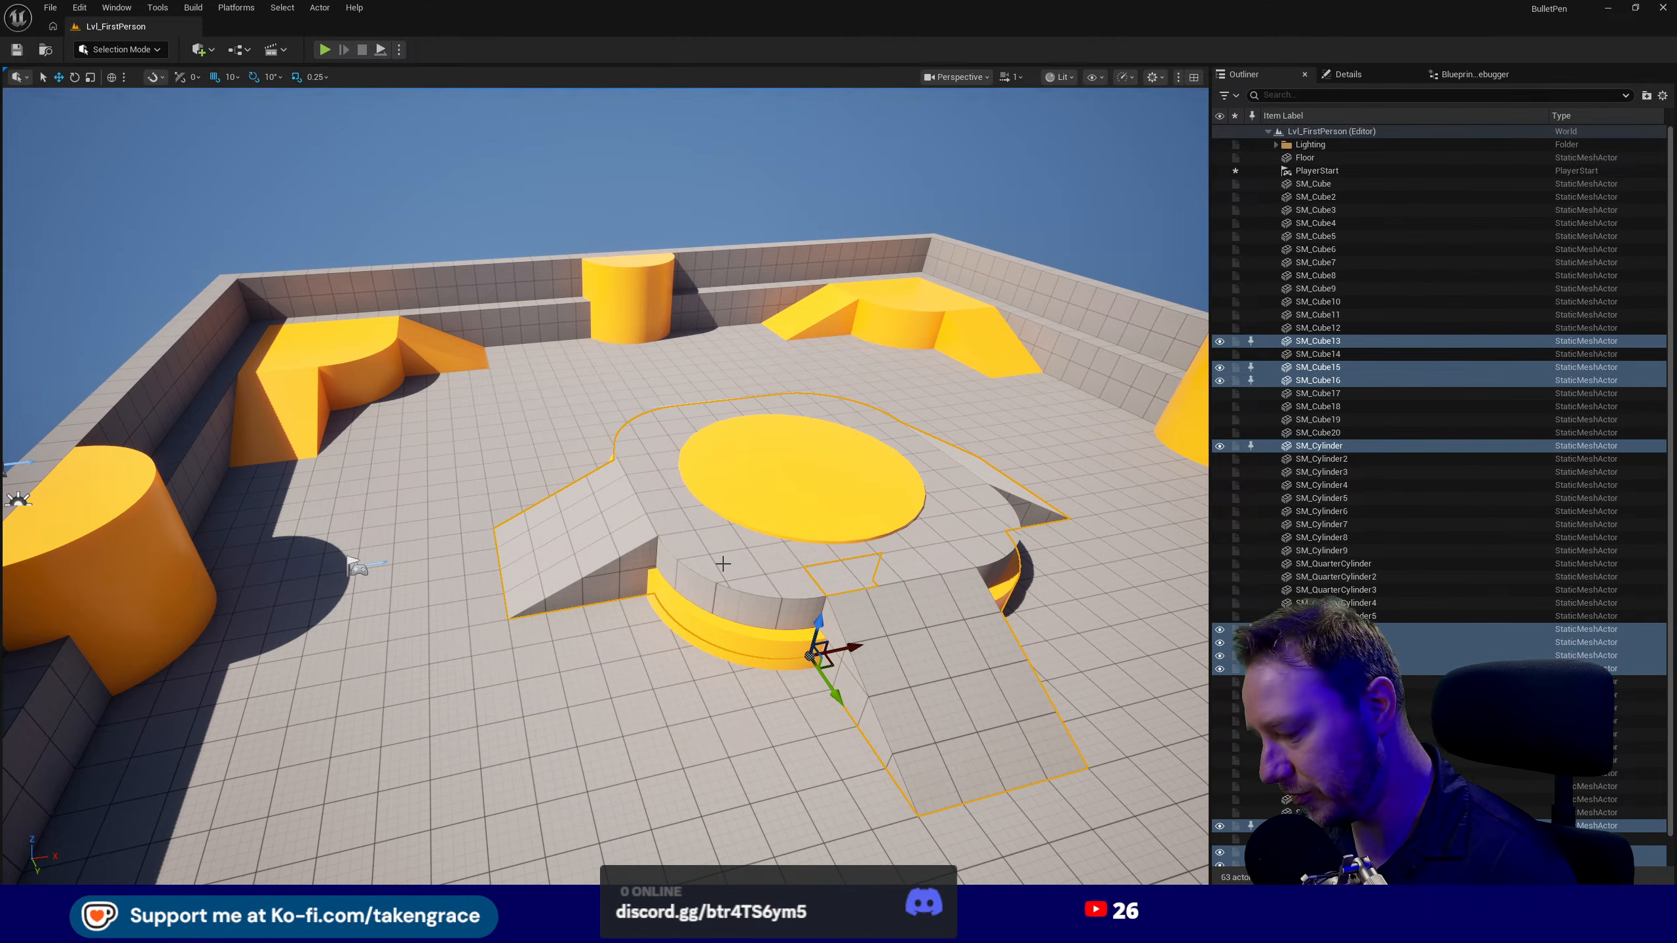
{"action": "key", "text": "Delete"}
- Delete the leftover cubes and quarter cylinders of the central platform one by one until the middle of the arena is empty
{"action": "left_click", "coordinate": [786, 581]}
{"action": "key", "text": "Delete"}
{"action": "left_click", "coordinate": [864, 548]}
{"action": "key", "text": "Delete"}
{"action": "left_click", "coordinate": [937, 531]}
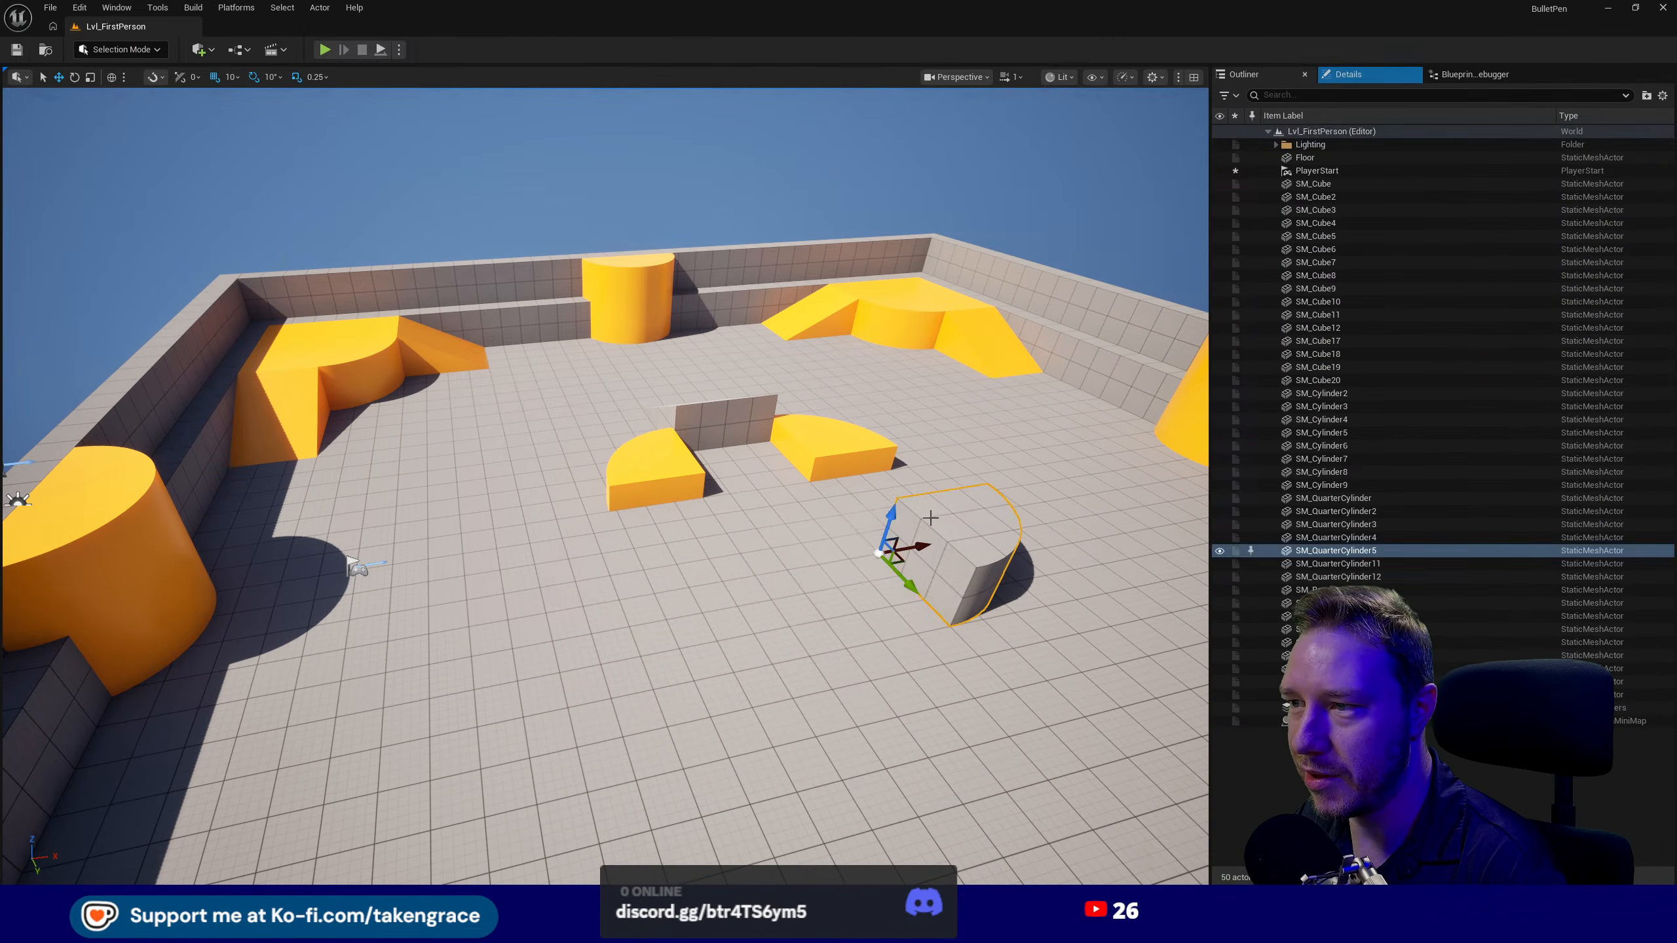
{"action": "key", "text": "Delete"}
{"action": "left_click", "coordinate": [858, 456]}
{"action": "key", "text": "Delete"}
{"action": "left_click", "coordinate": [733, 436]}
{"action": "key", "text": "Delete"}
{"action": "left_click", "coordinate": [657, 464]}
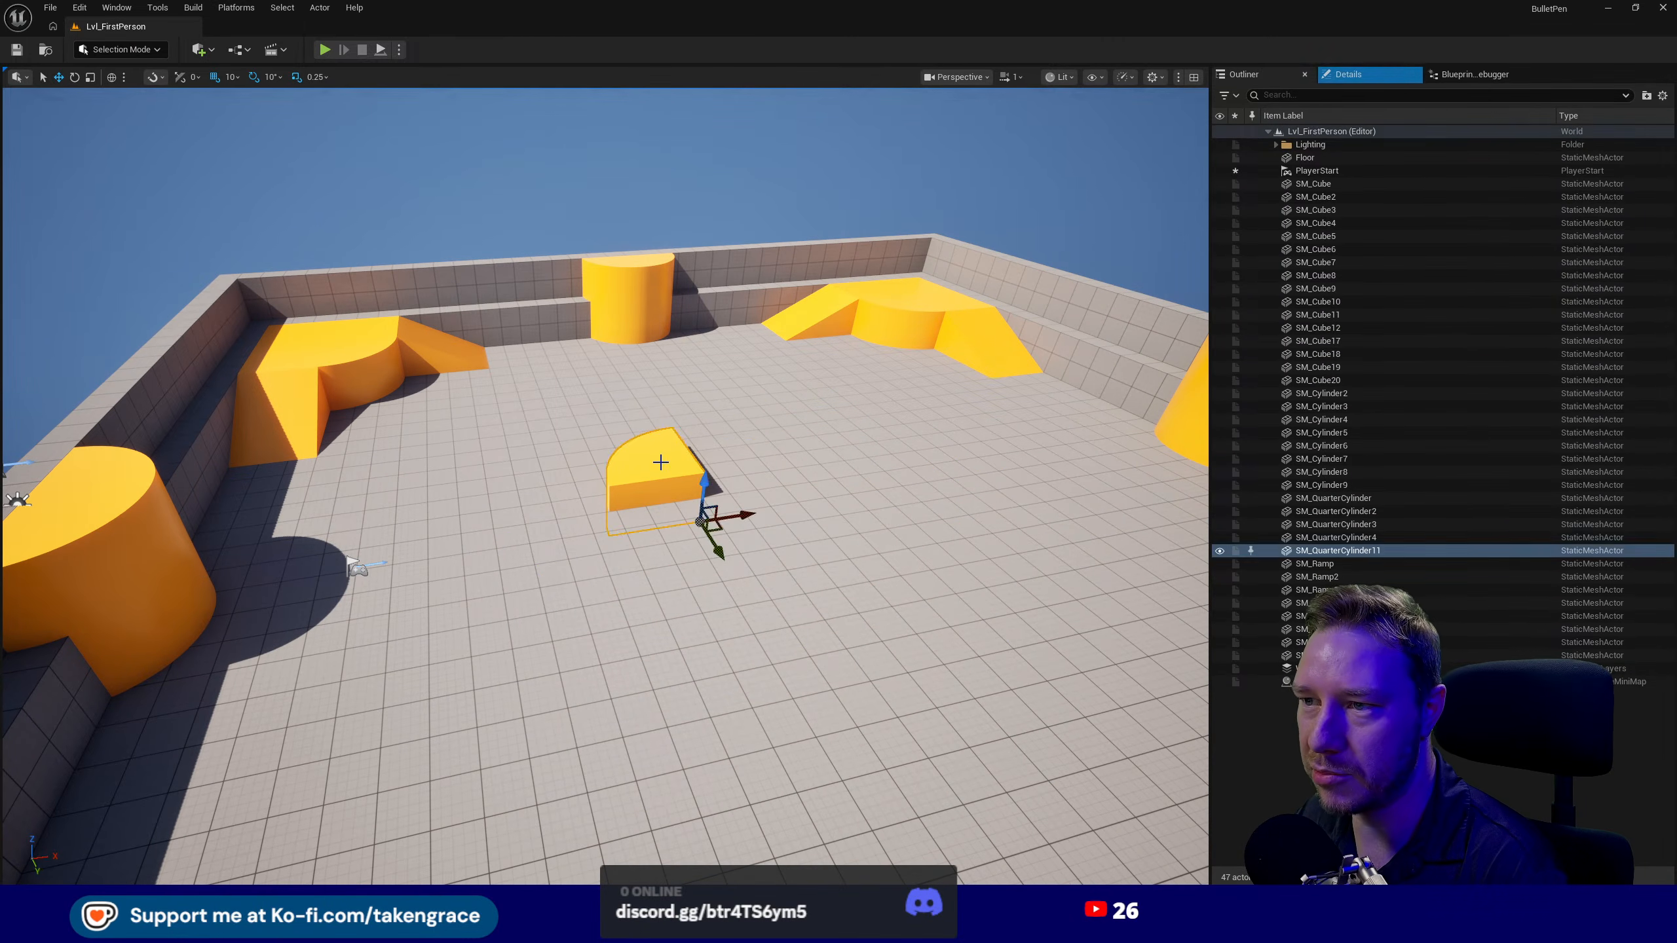
{"action": "key", "text": "Delete"}
{"action": "mouse_move", "coordinate": [793, 500]}
{"action": "right_mouse_down"}
{"action": "mouse_move", "coordinate": [727, 487]}
{"action": "mouse_move", "coordinate": [741, 497]}
{"action": "mouse_move", "coordinate": [720, 509]}
{"action": "mouse_move", "coordinate": [785, 503]}
{"action": "mouse_move", "coordinate": [687, 548]}
{"action": "mouse_move", "coordinate": [832, 495]}
{"action": "mouse_move", "coordinate": [693, 542]}
{"action": "mouse_move", "coordinate": [793, 508]}
{"action": "right_mouse_up"}
{"action": "key", "text": "s"}
{"action": "key", "text": "w"}
{"action": "key", "text": "s"}
{"action": "key", "text": "s"}
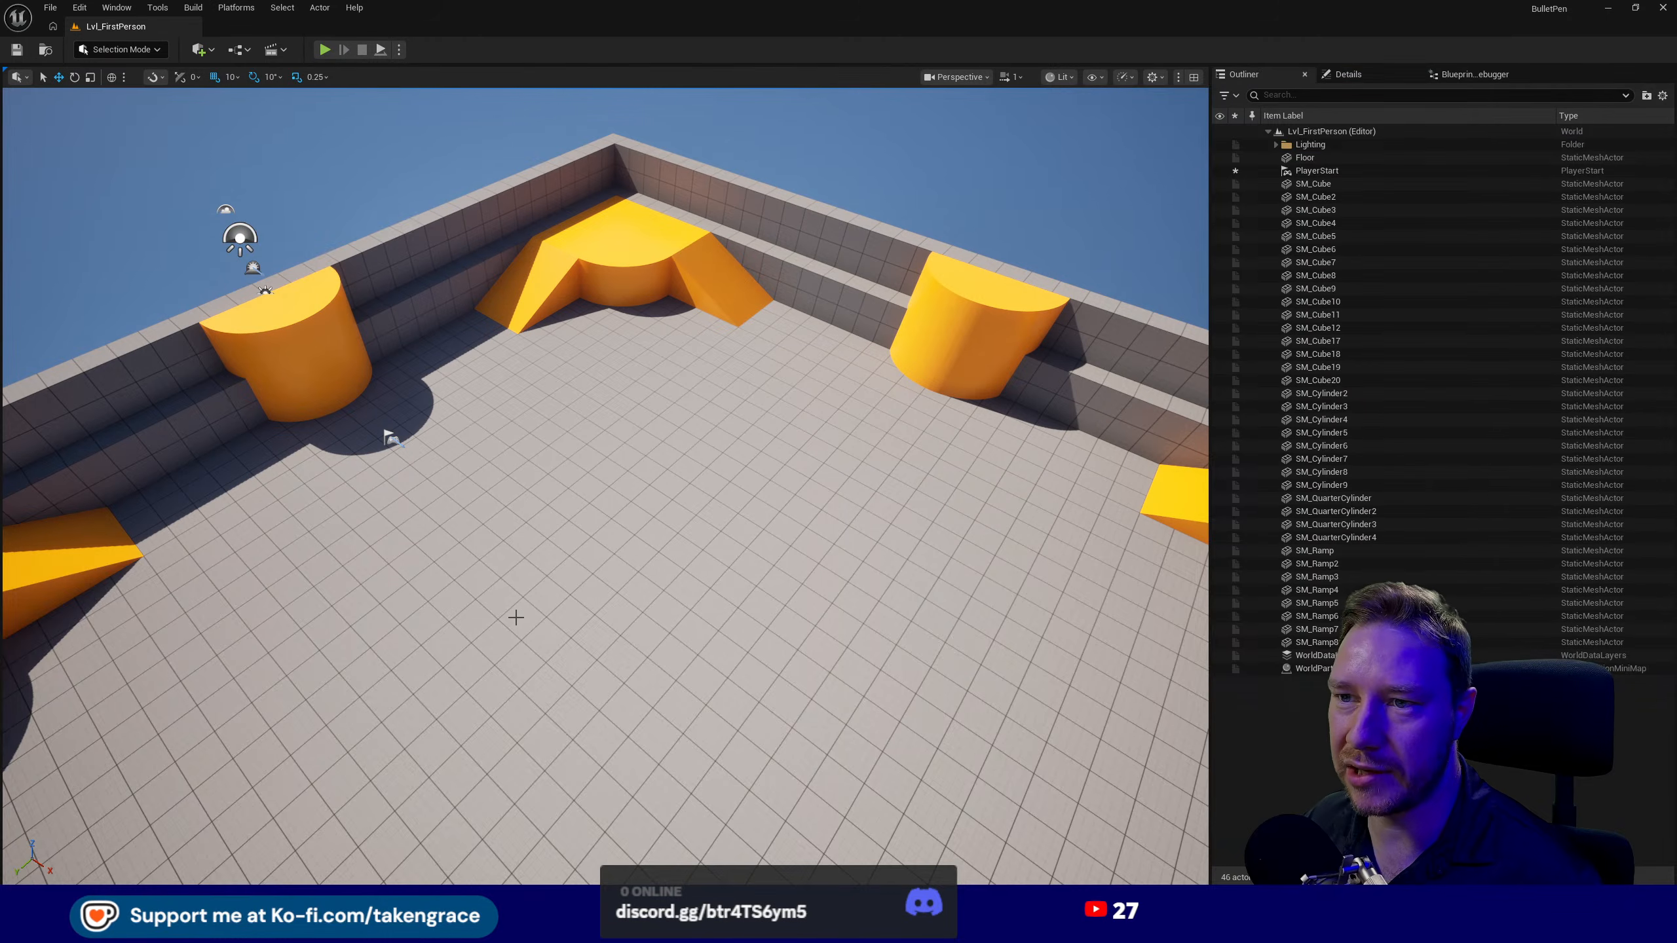
{"action": "left_click", "coordinate": [516, 617]}
- Delete the BP_WallBase and BP_WoodWall Blueprints from the project's Actor content folder
{"action": "key", "text": "ctrl+space"}
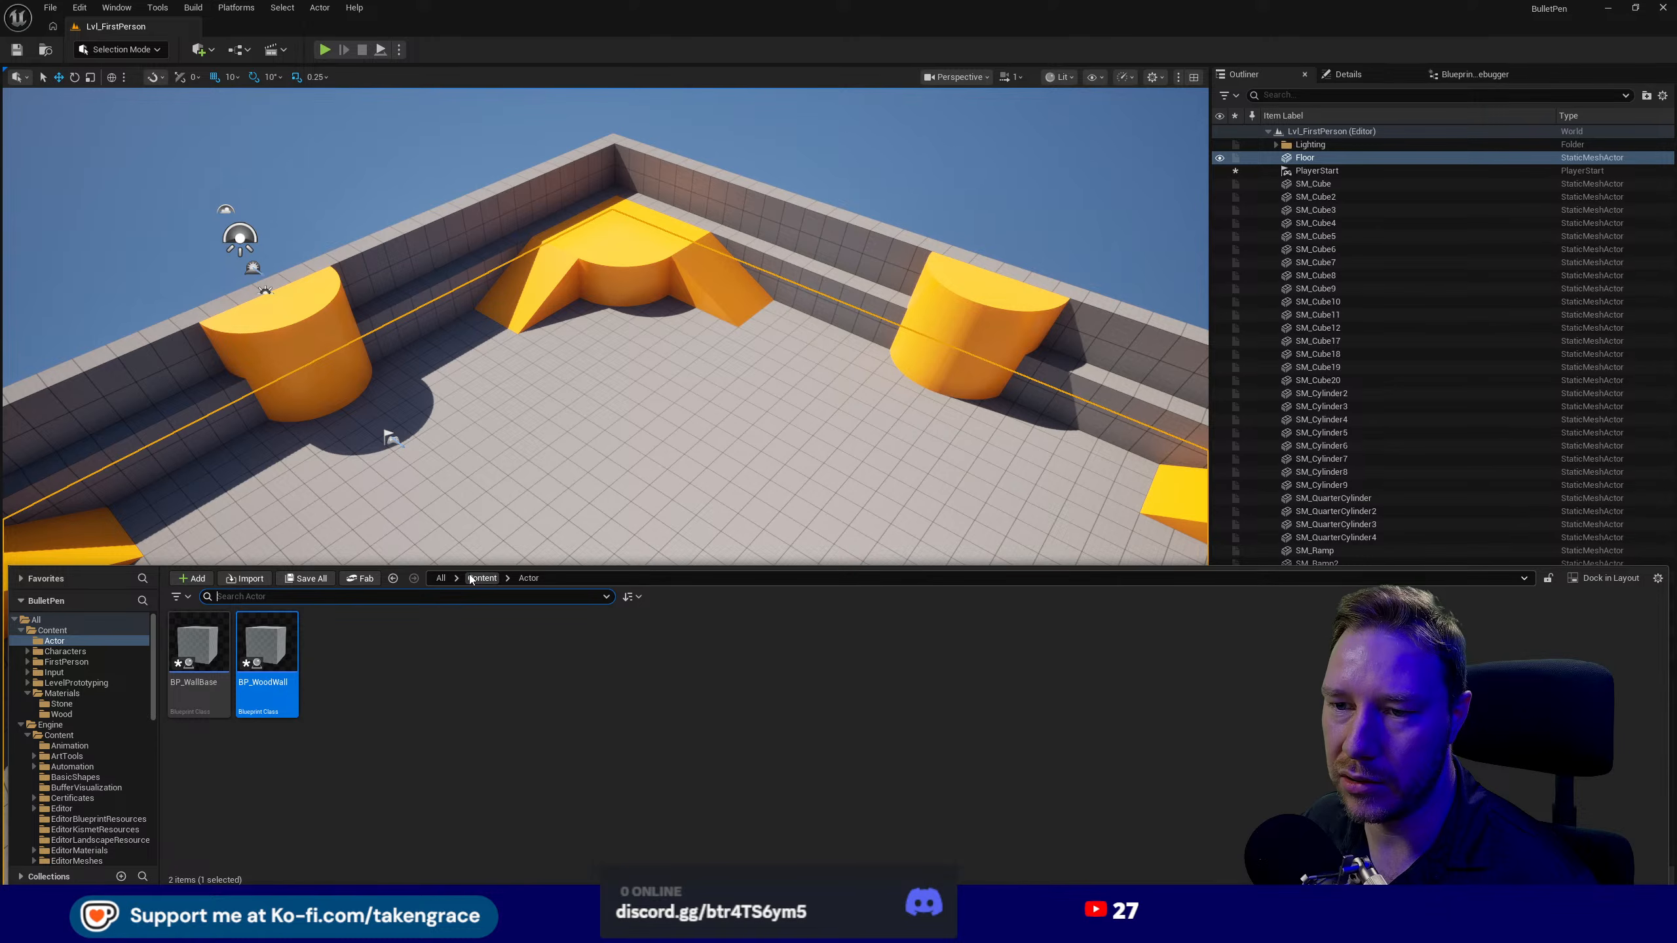
{"action": "left_click", "coordinate": [199, 694]}
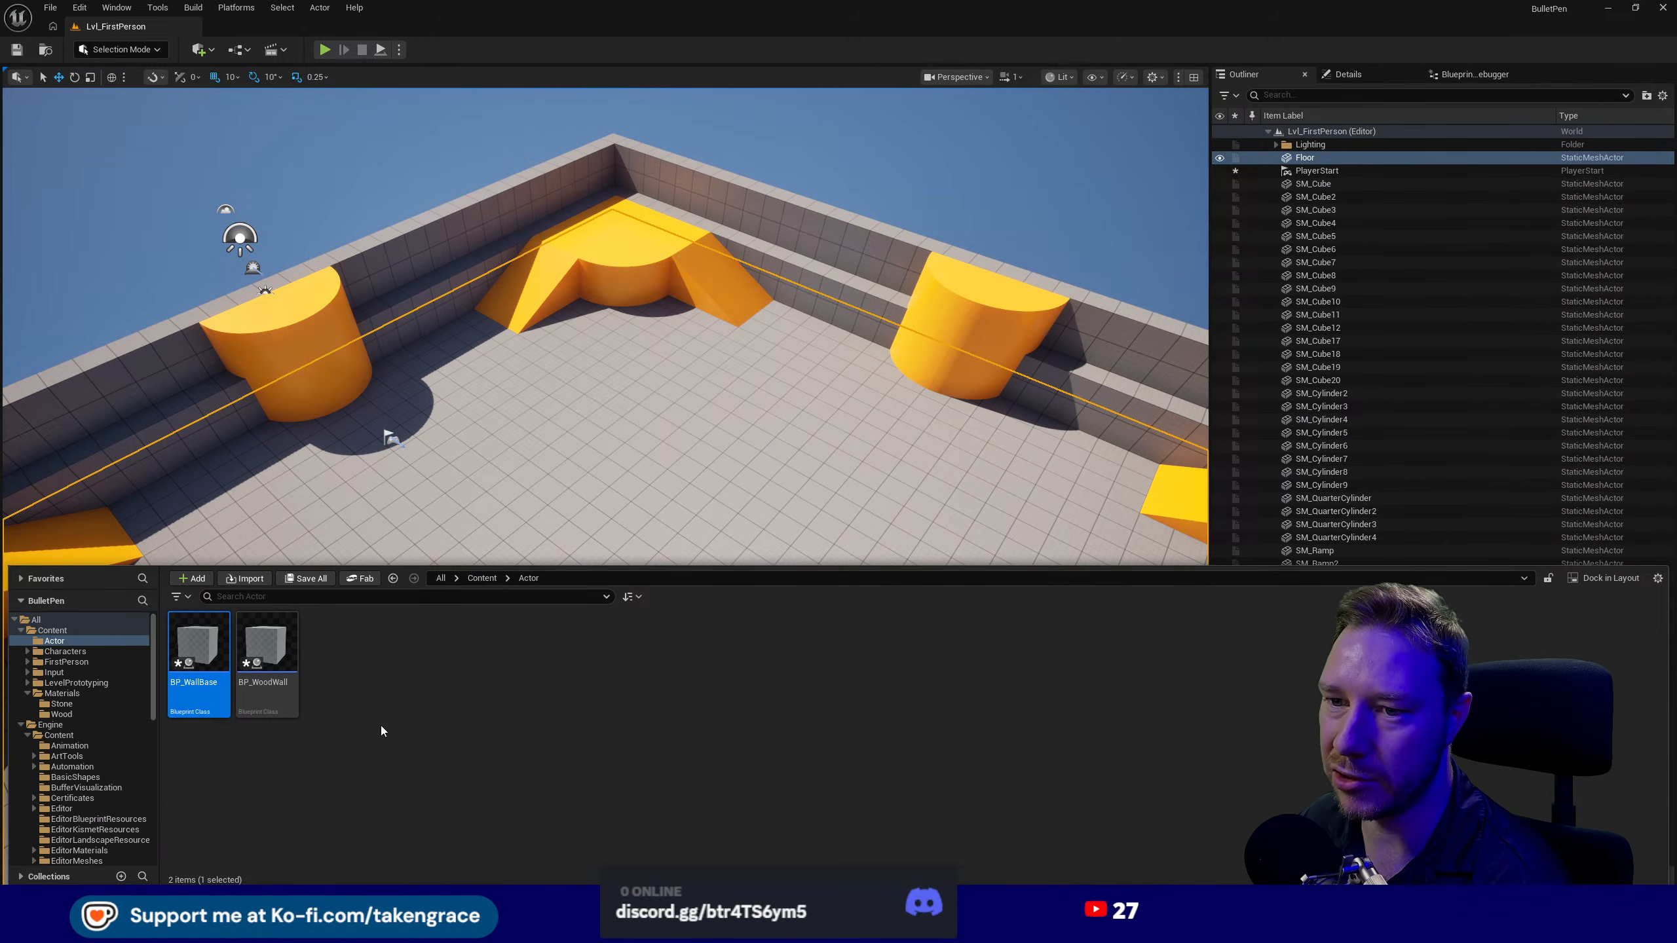
{"action": "key", "text": "Delete"}
{"action": "left_click", "coordinate": [734, 680]}
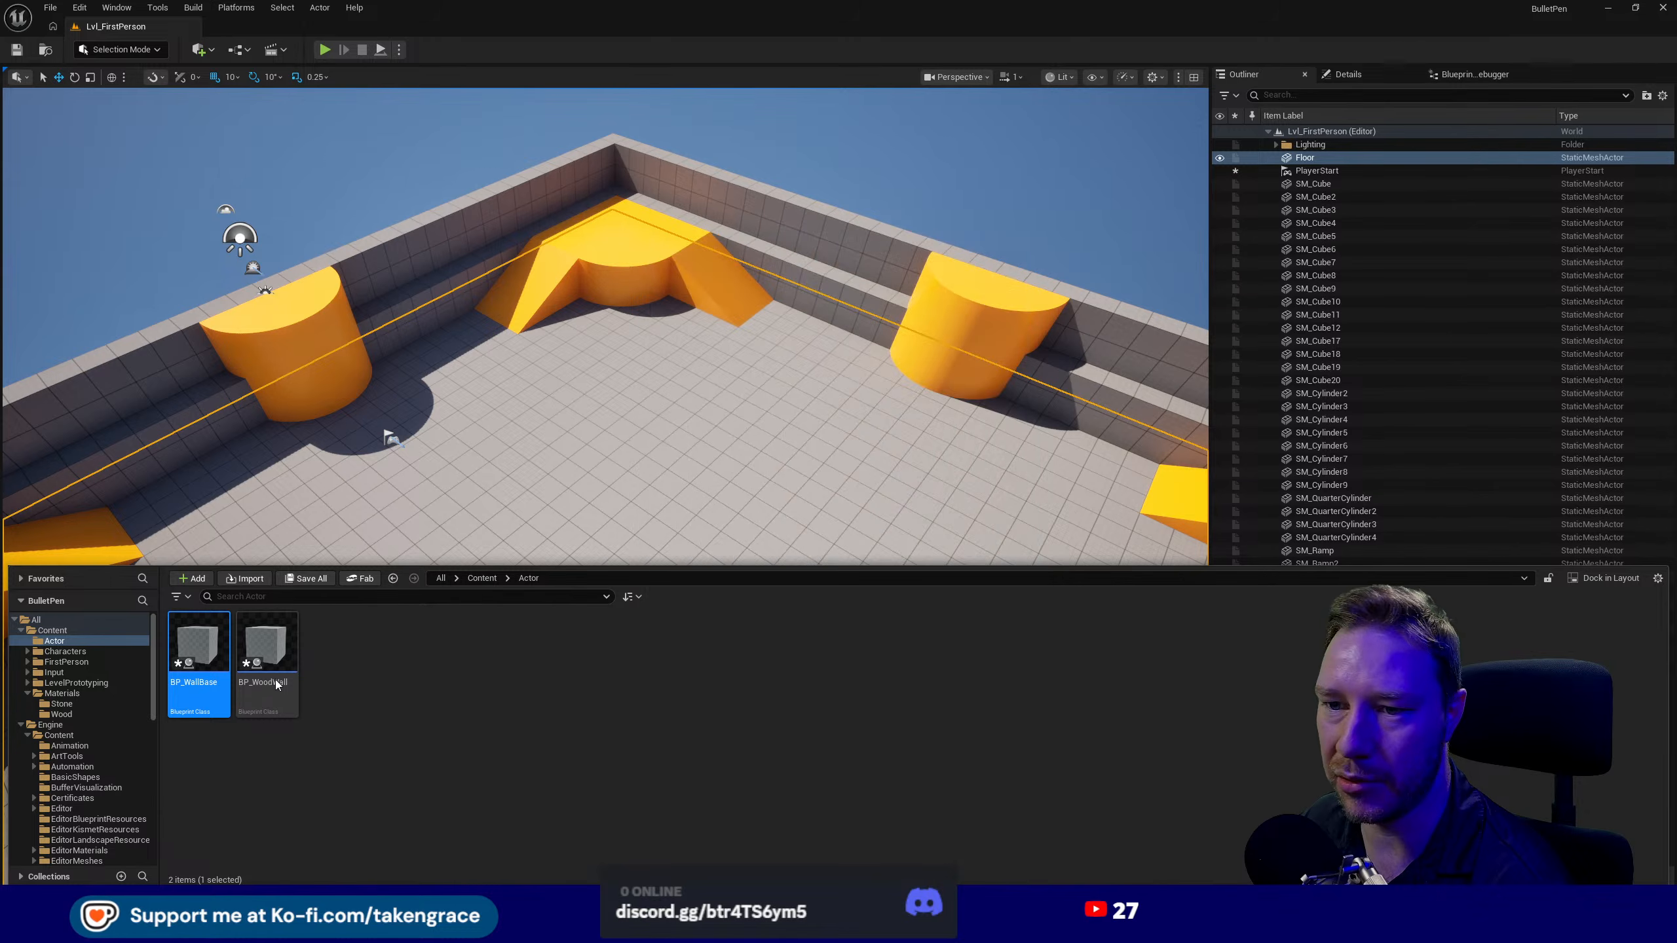
{"action": "right_click", "coordinate": [210, 684]}
{"action": "left_click", "coordinate": [355, 718]}
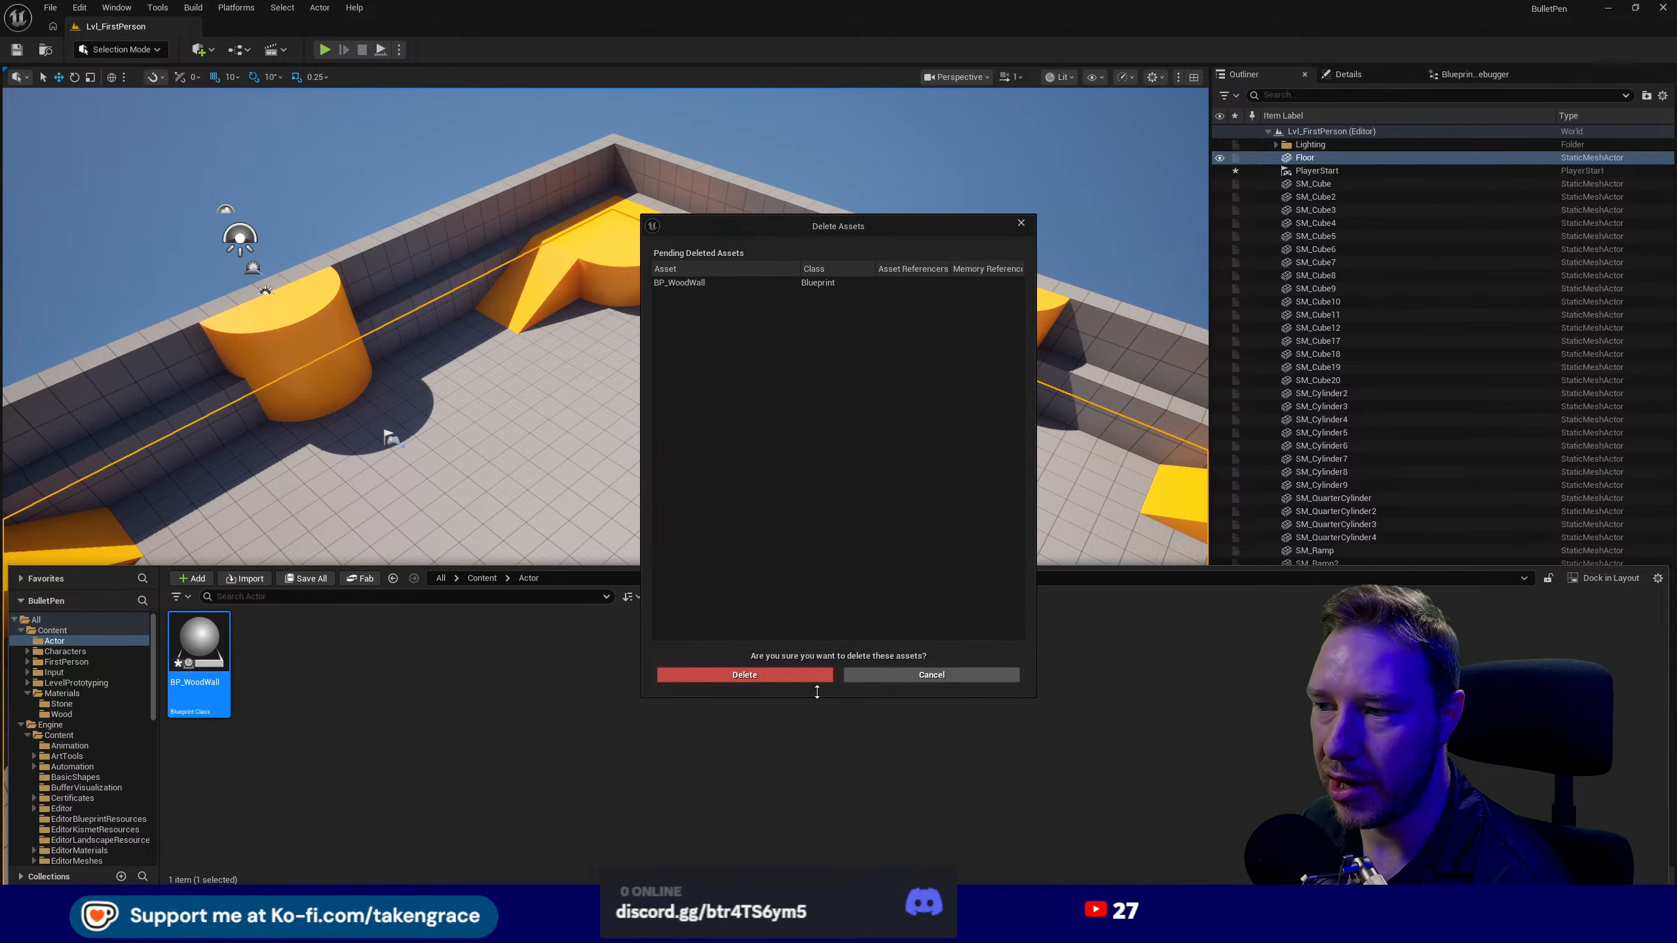
{"action": "left_click", "coordinate": [785, 679]}
- Look through the Meshes folder inside LevelPrototyping, and return to the Content root
{"action": "left_click", "coordinate": [482, 578]}
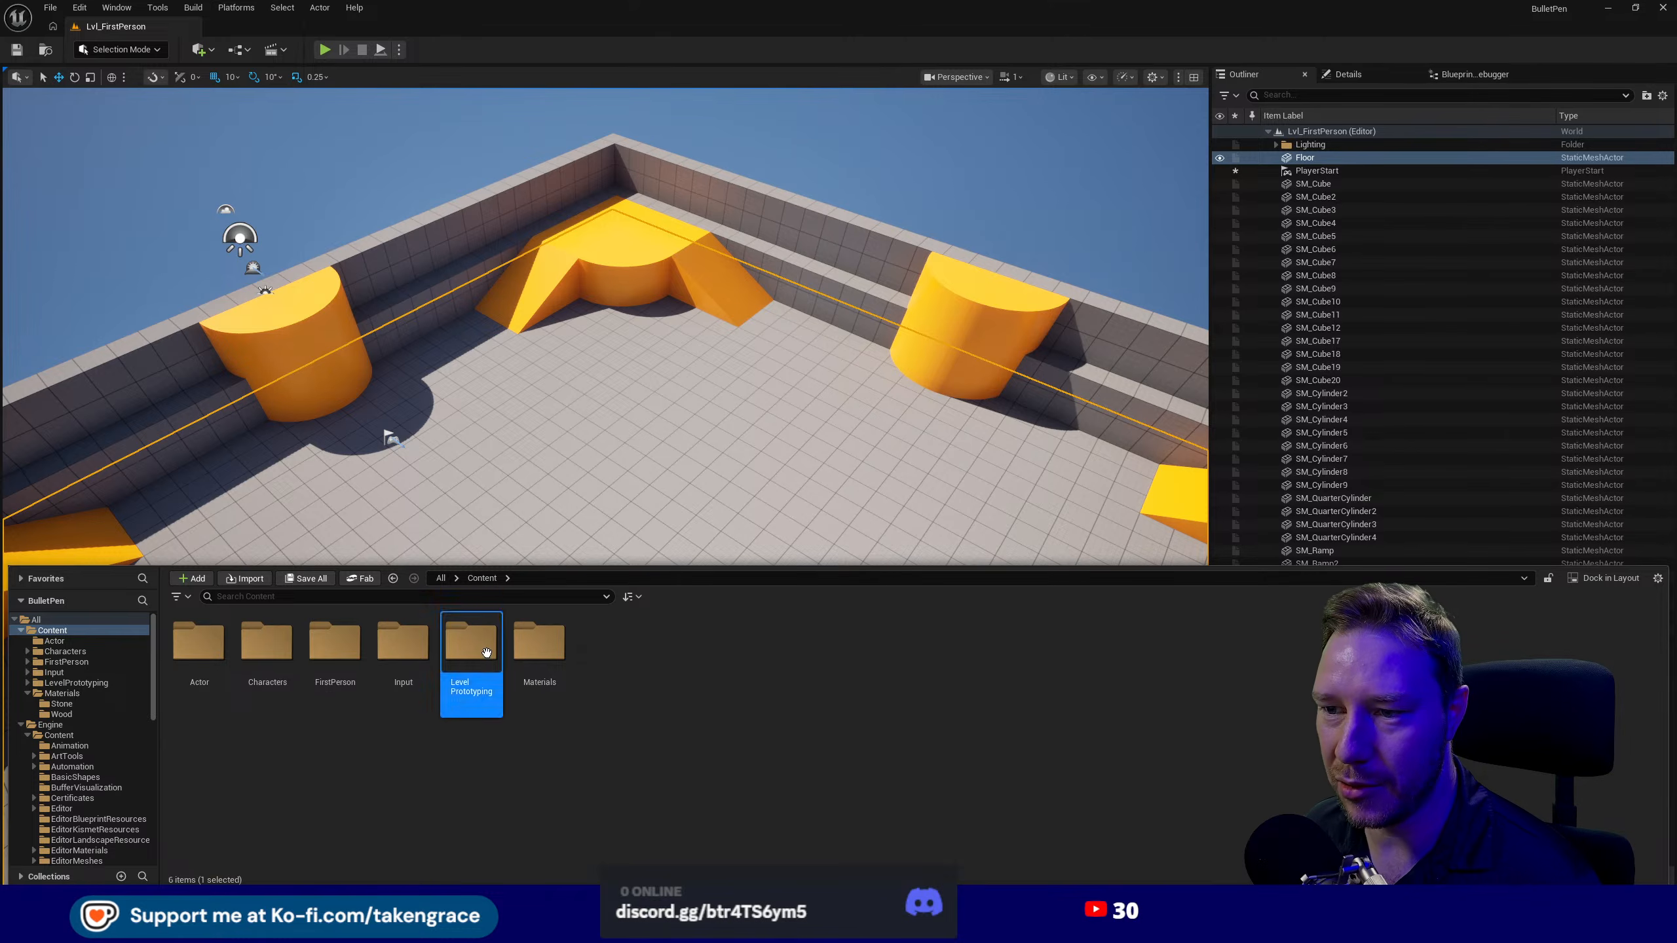
{"action": "double_click", "coordinate": [492, 680]}
{"action": "double_click", "coordinate": [320, 707]}
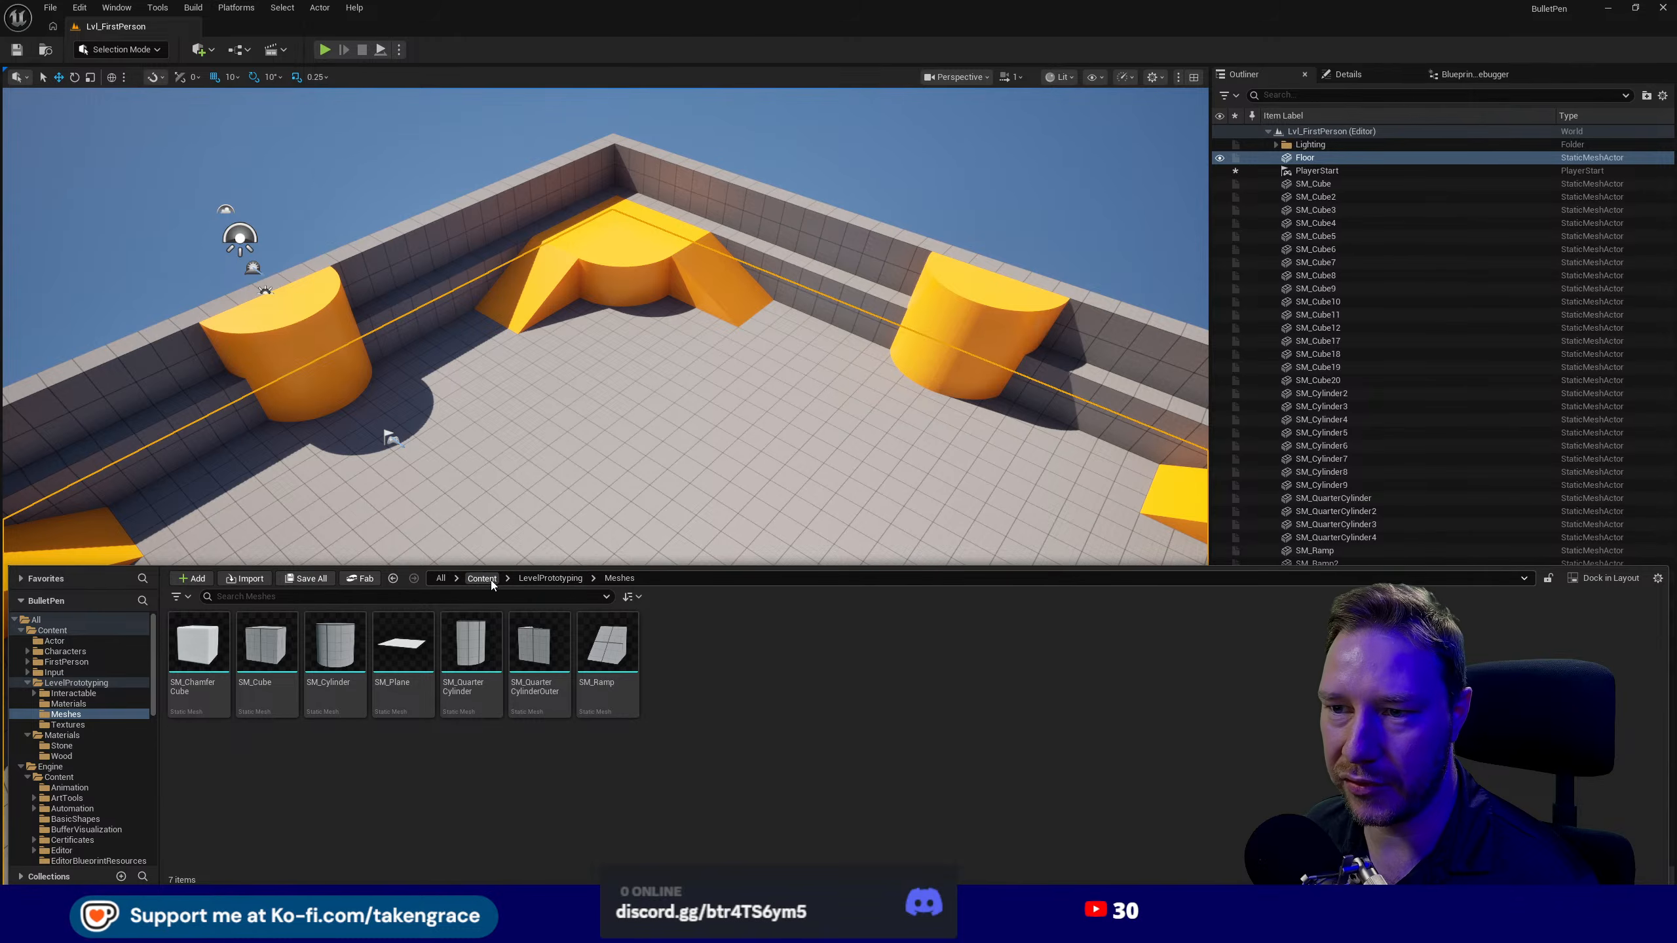
{"action": "left_click", "coordinate": [482, 578]}
- Open the Fab marketplace from the editor and search it for "level prototype"
{"action": "left_click", "coordinate": [360, 578]}
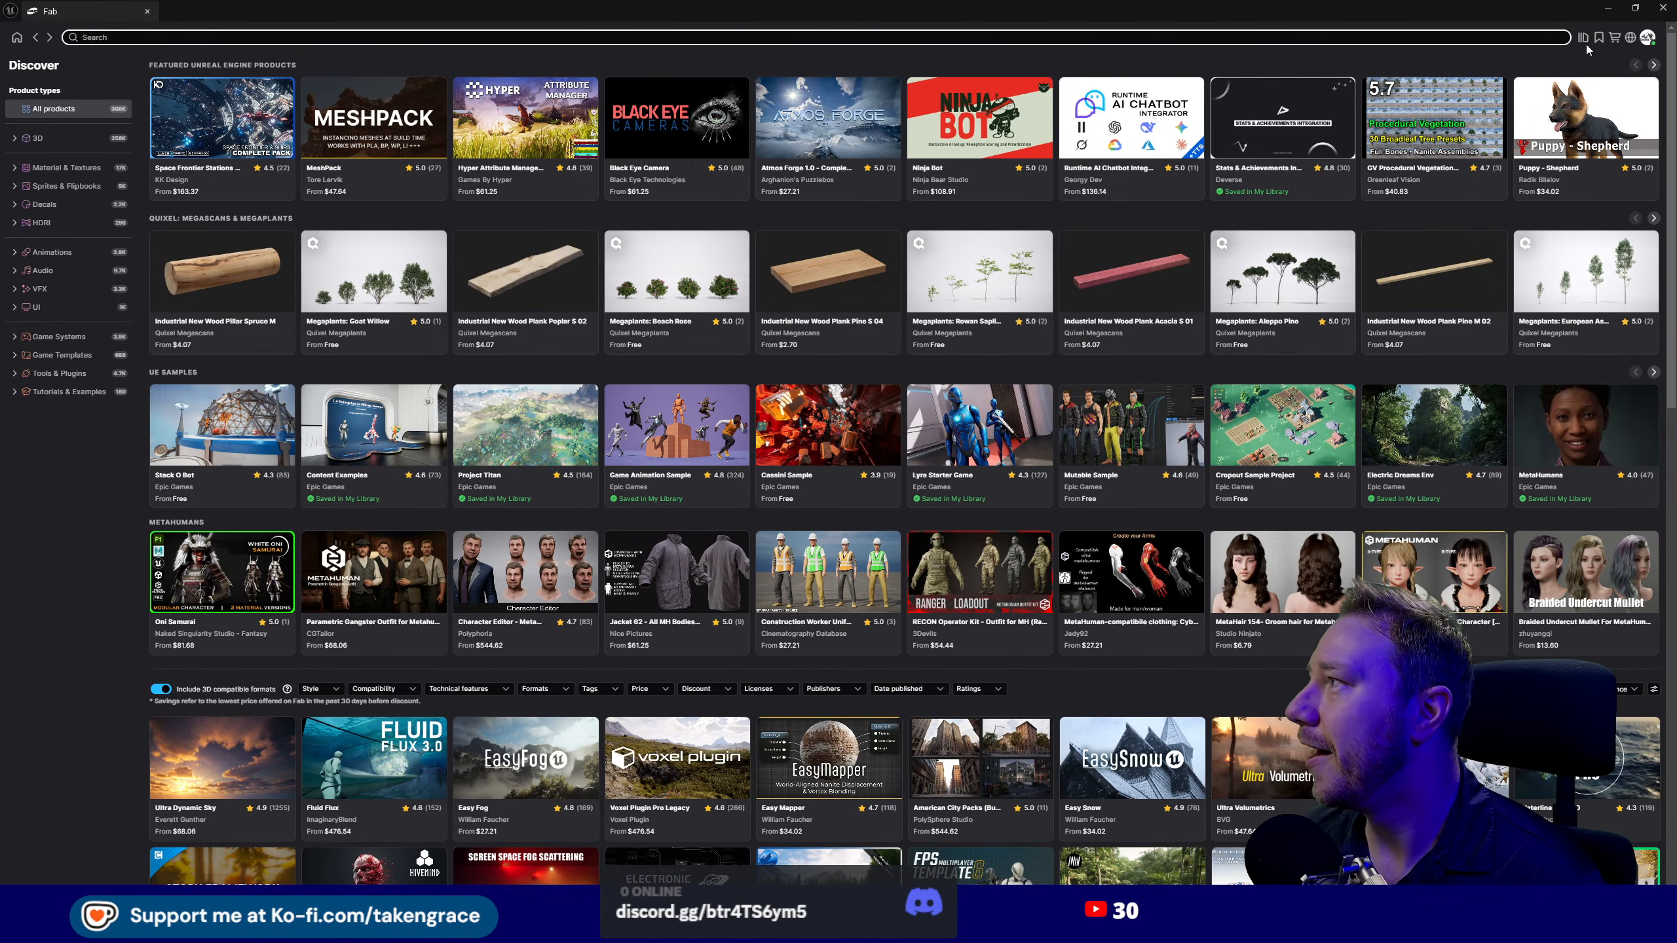
{"action": "type", "text": "leve"}
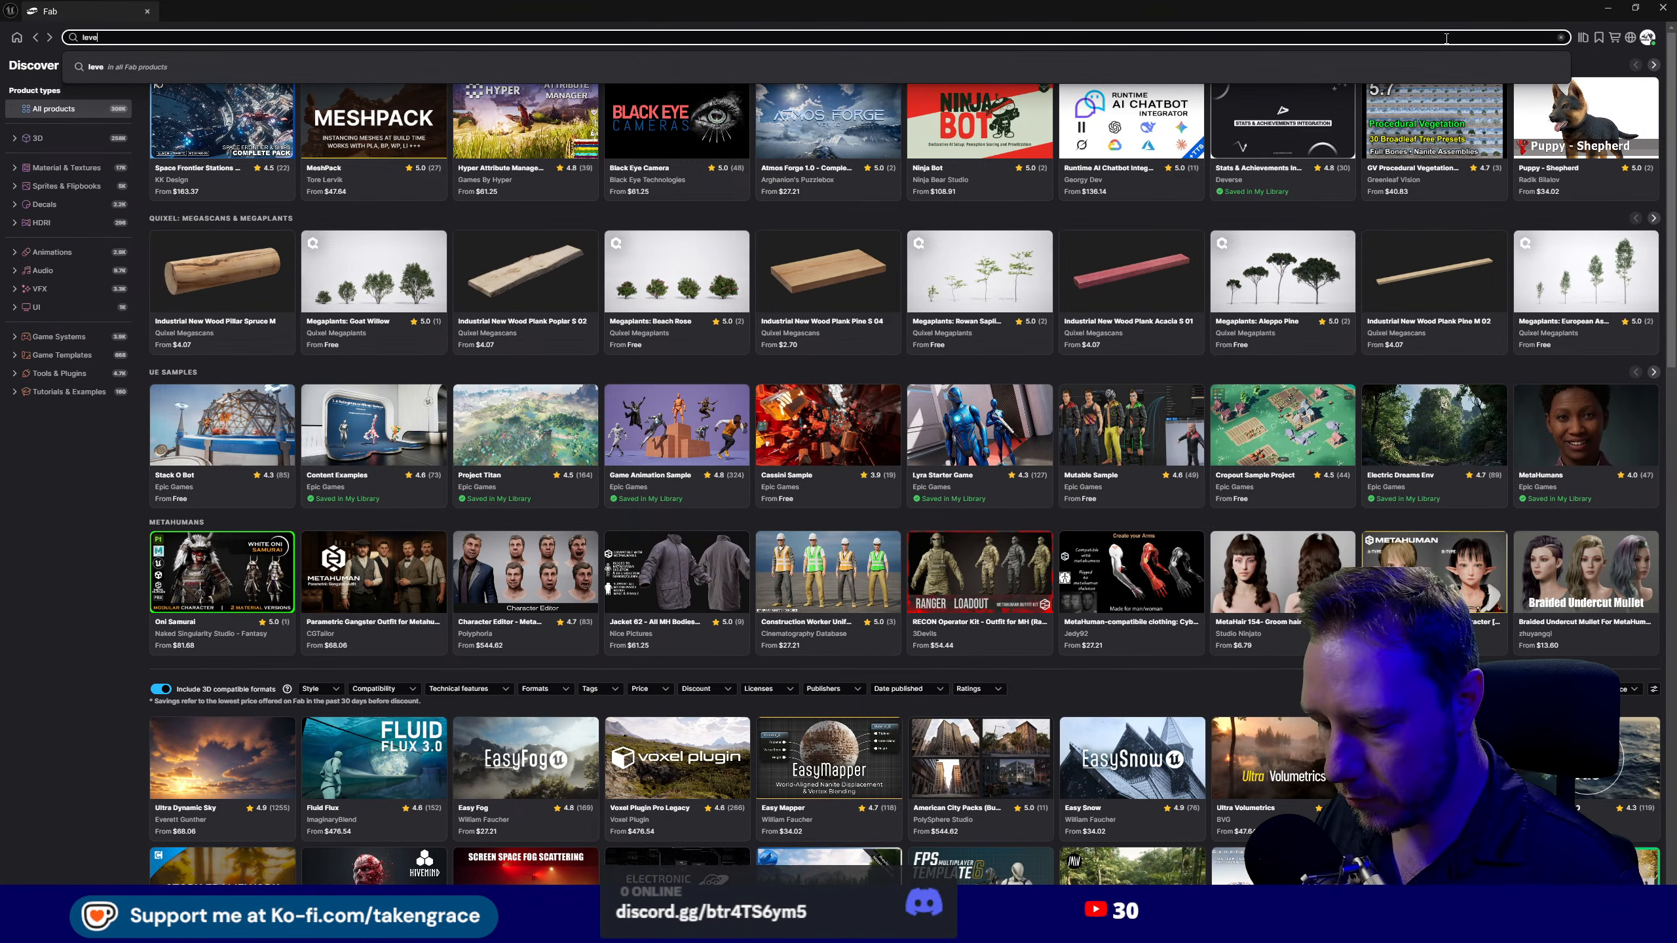
{"action": "type", "text": "l prot"}
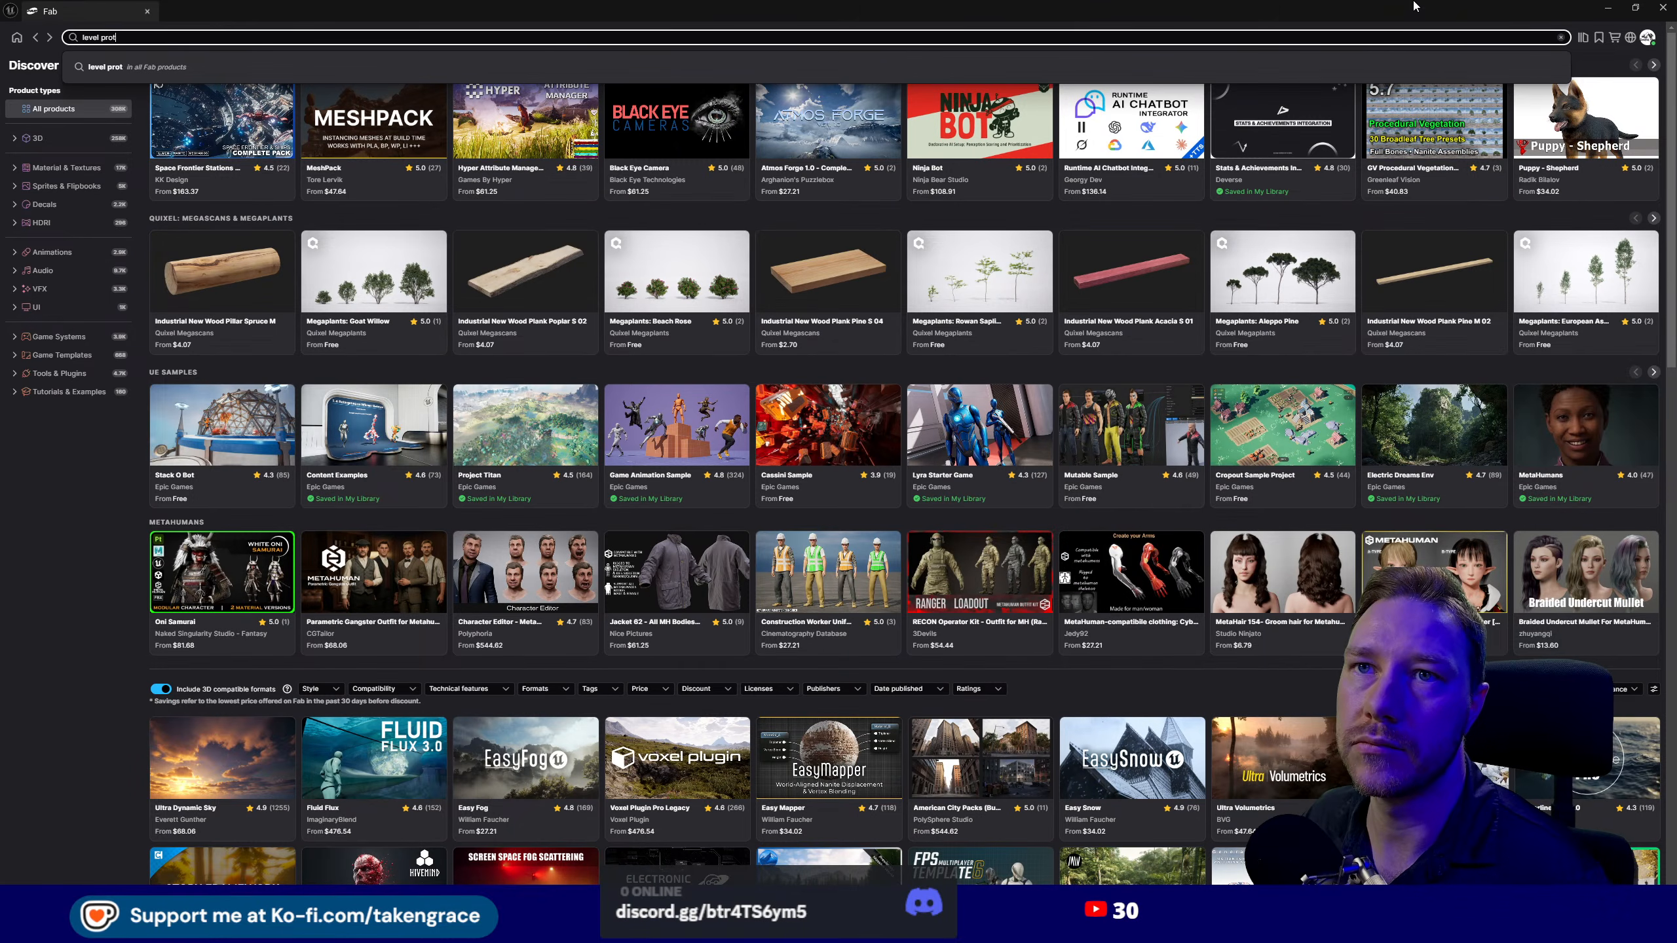
{"action": "type", "text": "otype"}
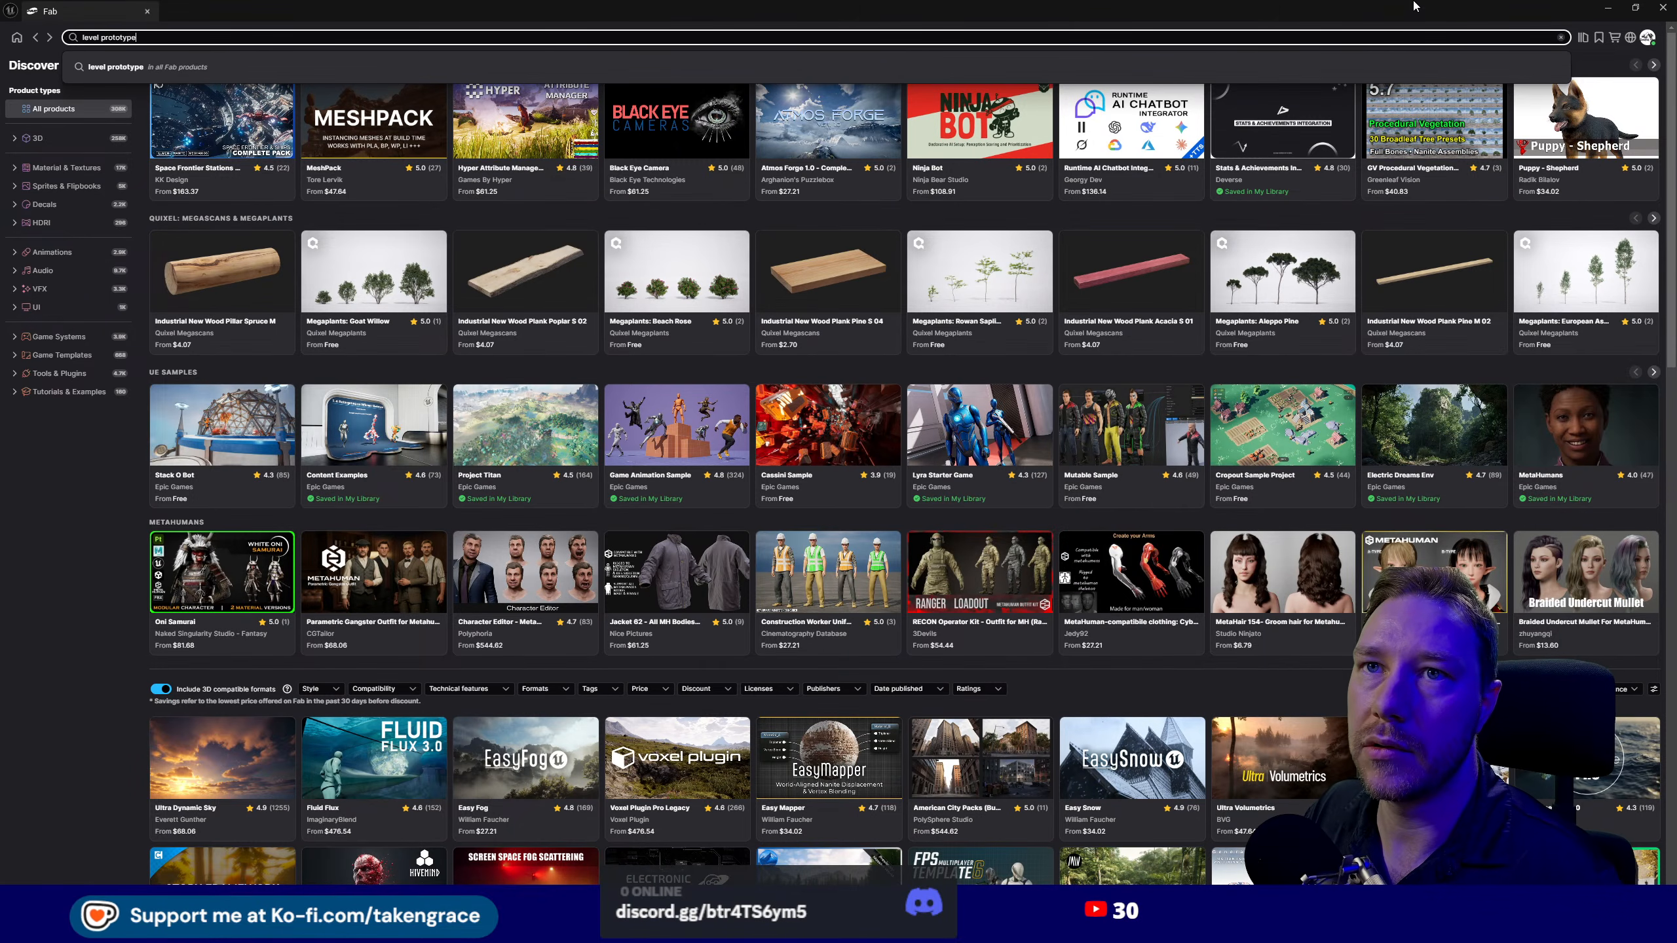
{"action": "key", "text": "Return"}
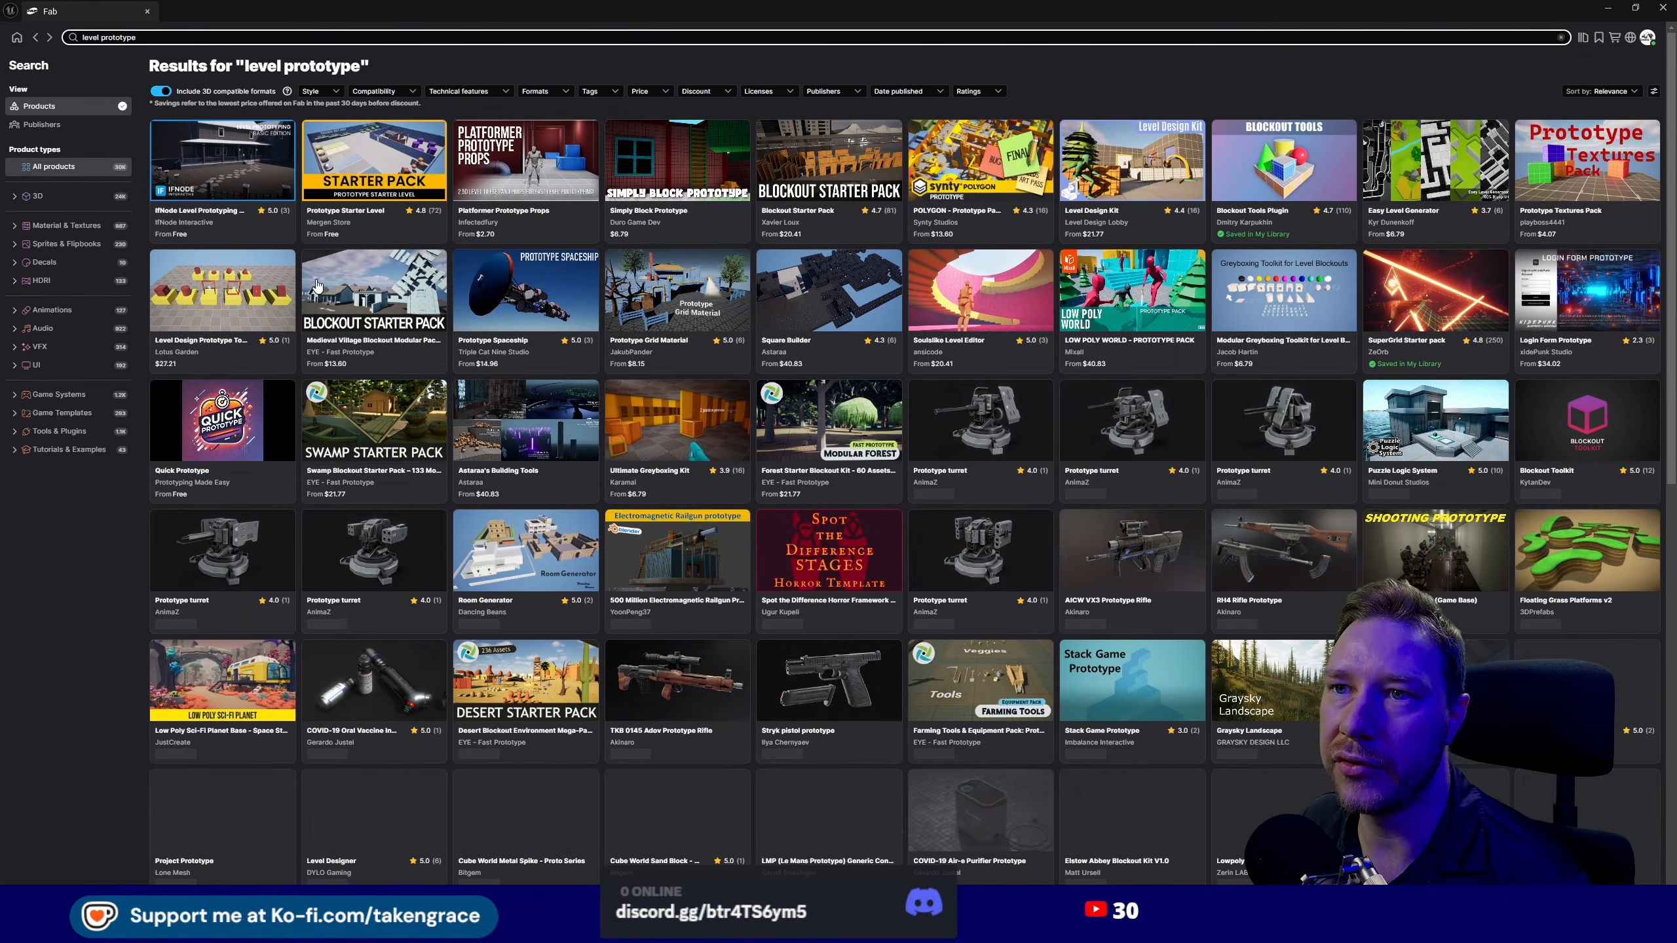
- Add the free Prototype Starter Level to the Fab library and open its product page in the Epic Games Launcher
{"action": "left_click", "coordinate": [429, 178]}
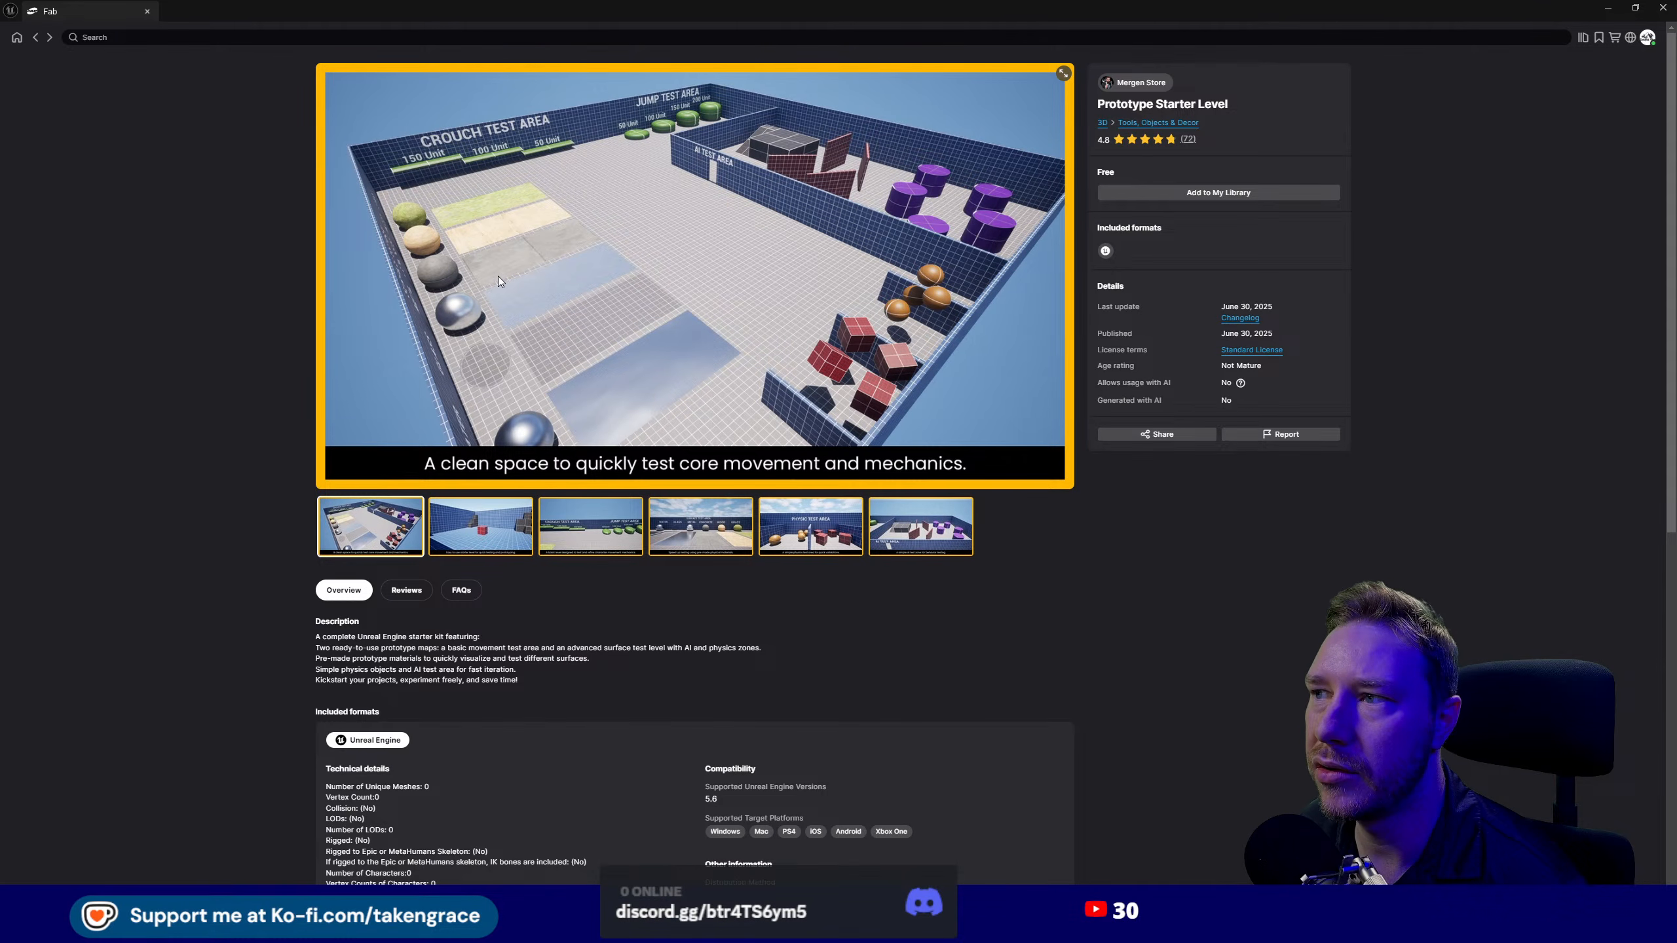
{"action": "left_click", "coordinate": [1219, 192]}
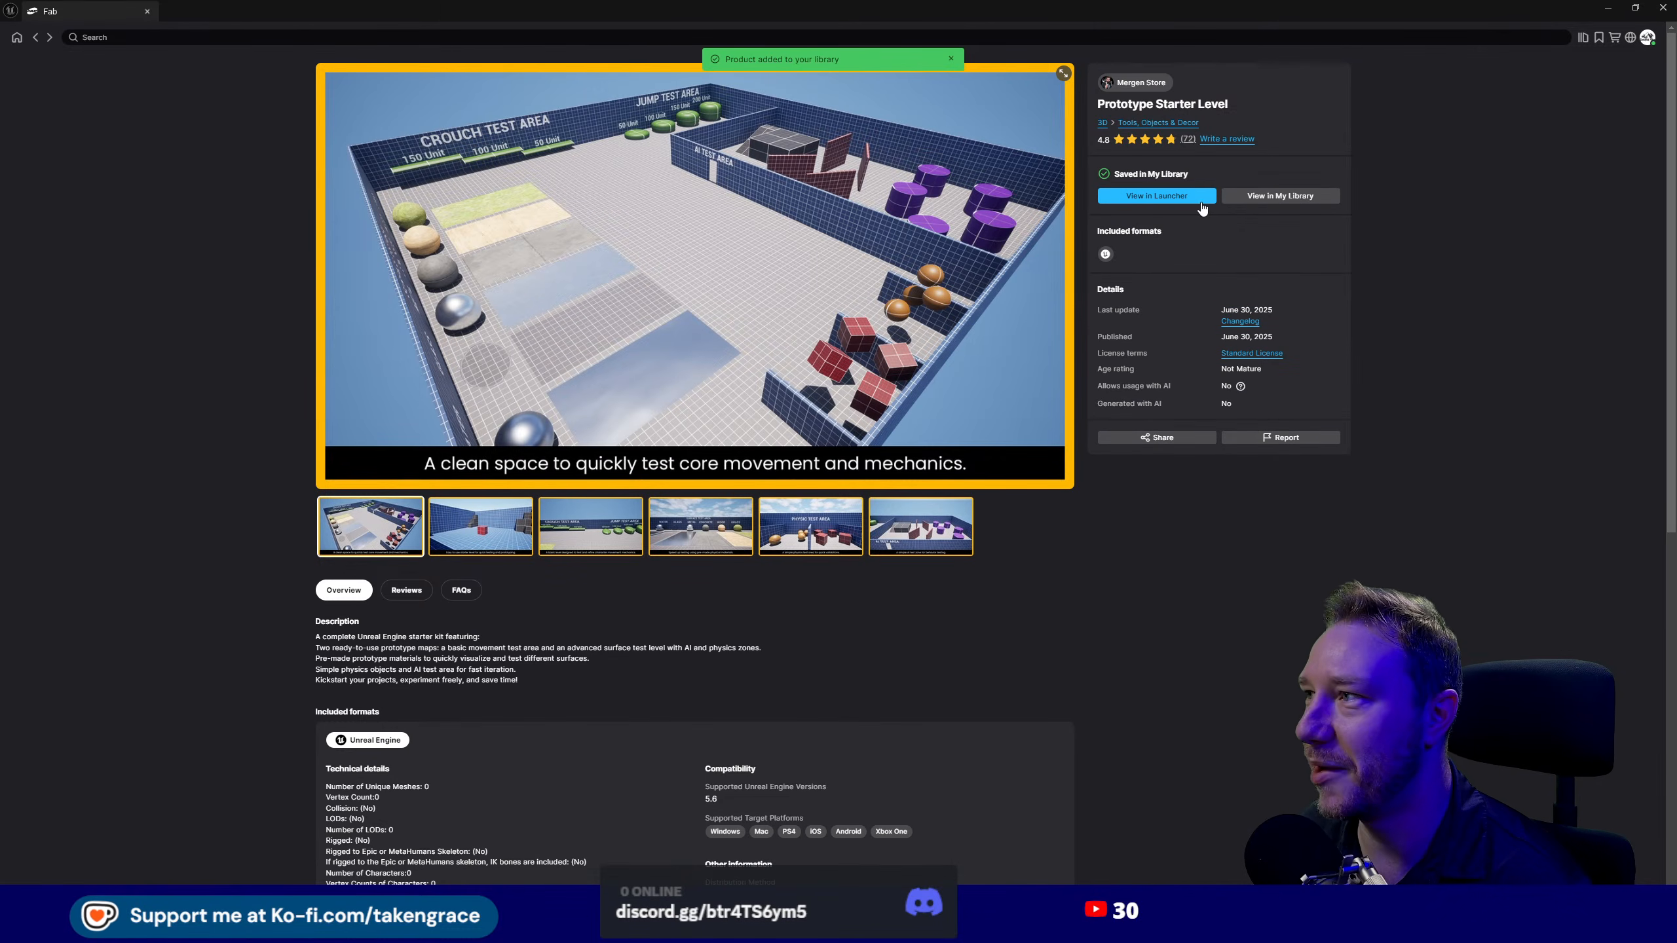
{"action": "left_click", "coordinate": [1271, 197]}
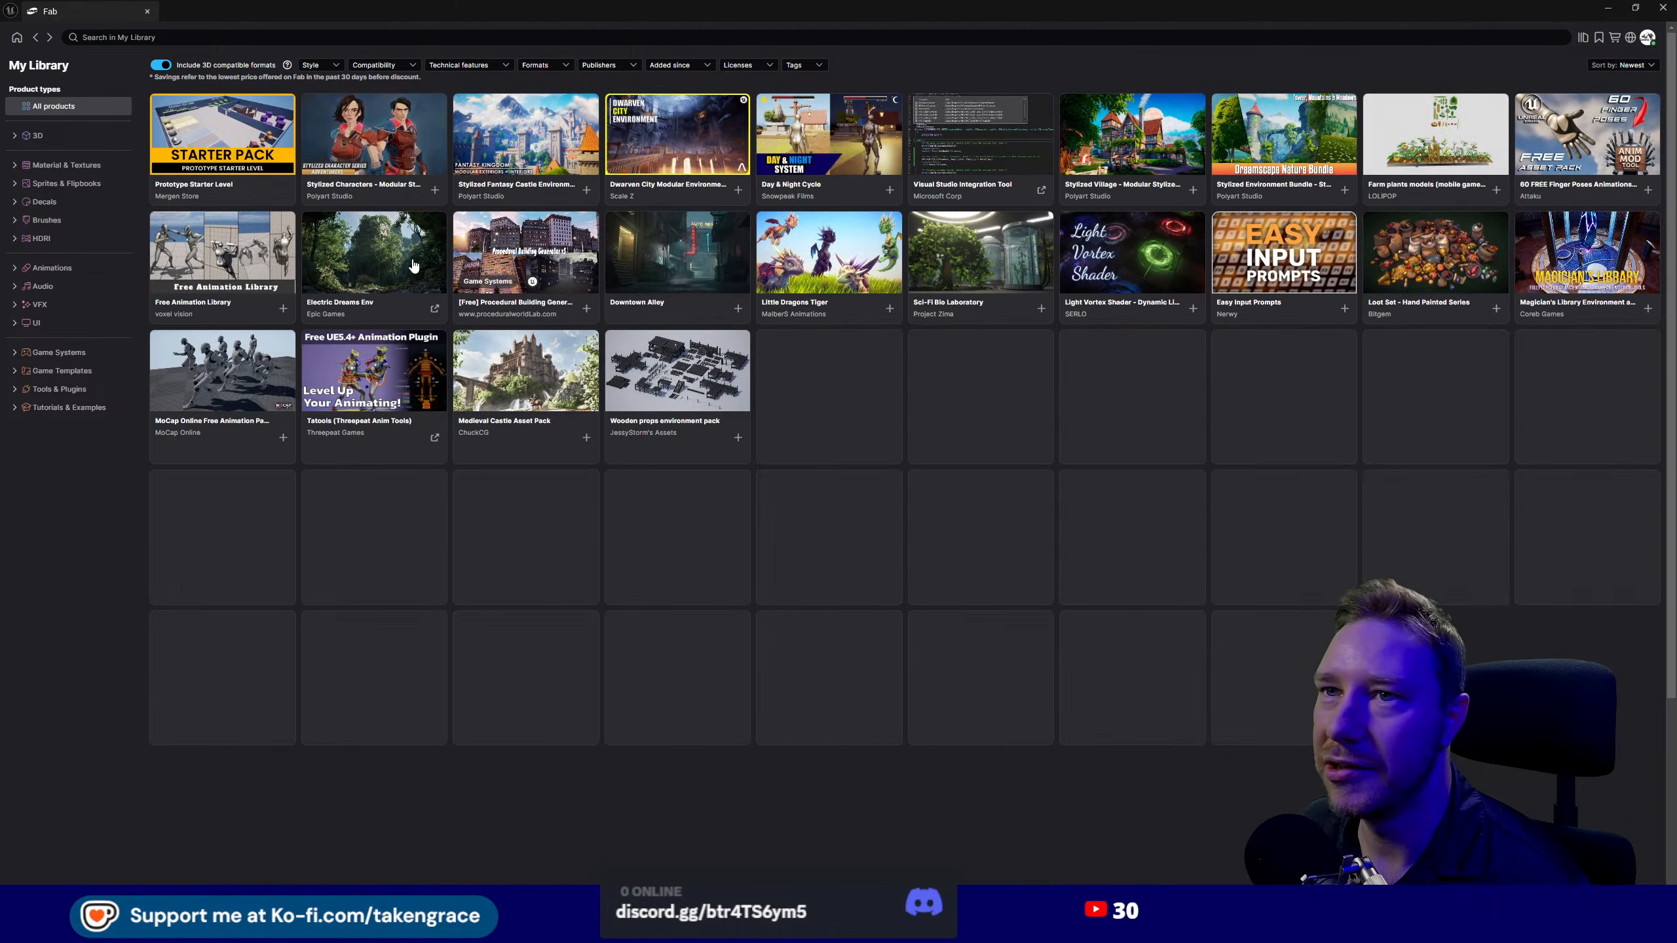
{"action": "left_click", "coordinate": [210, 141]}
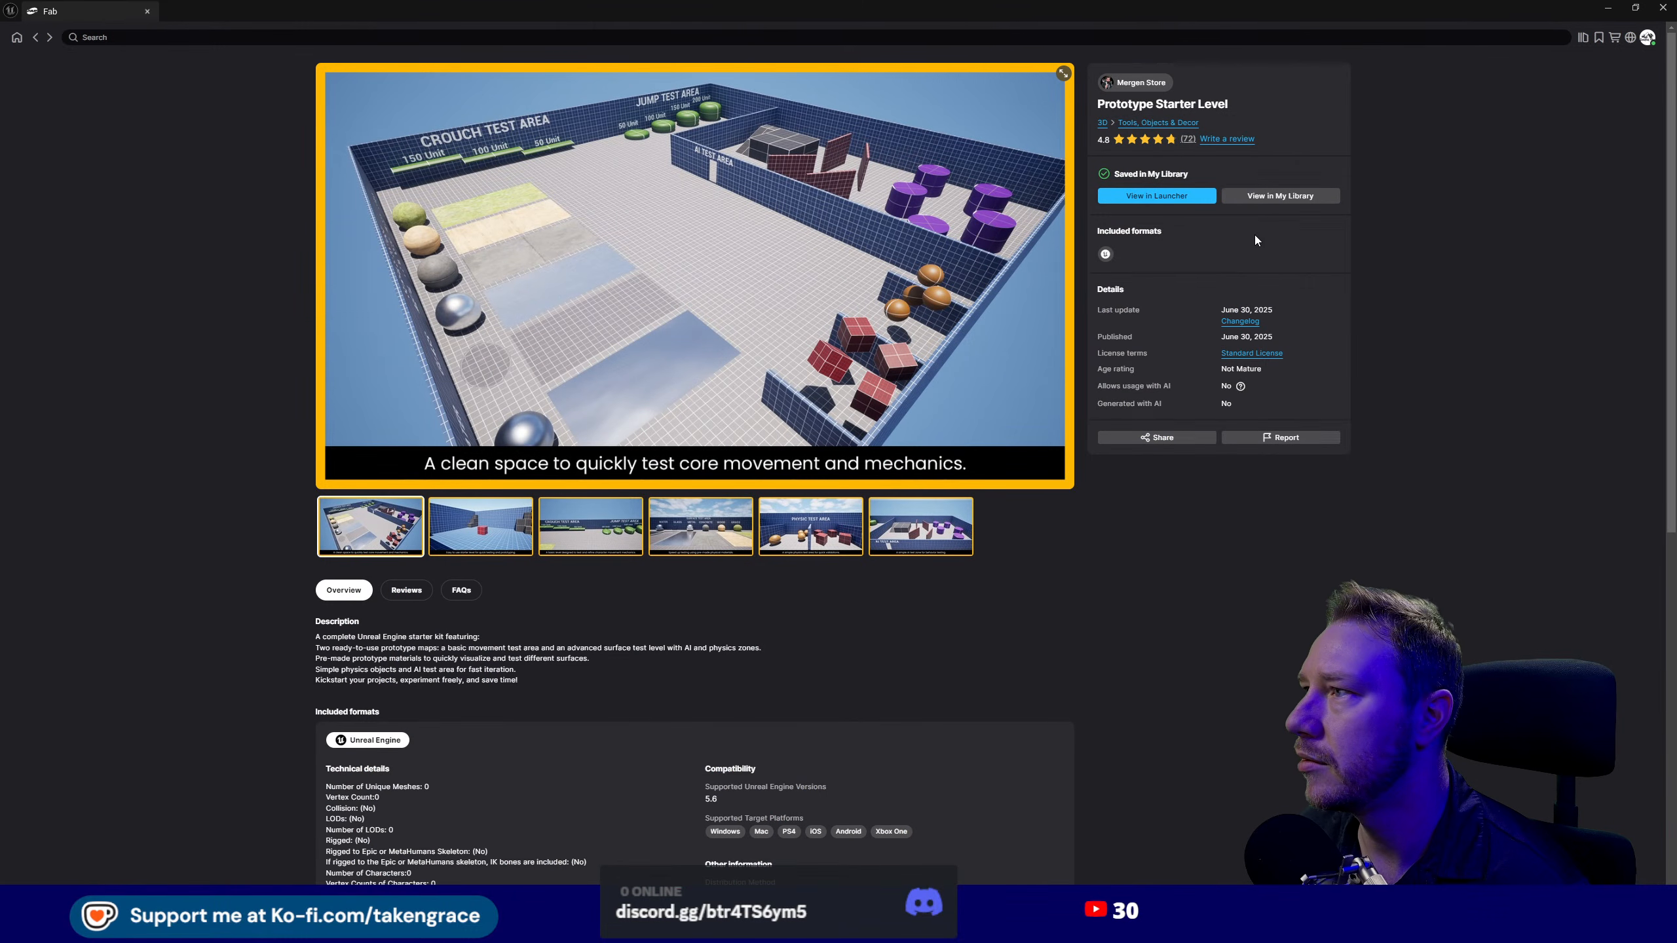
{"action": "left_click", "coordinate": [1192, 197]}
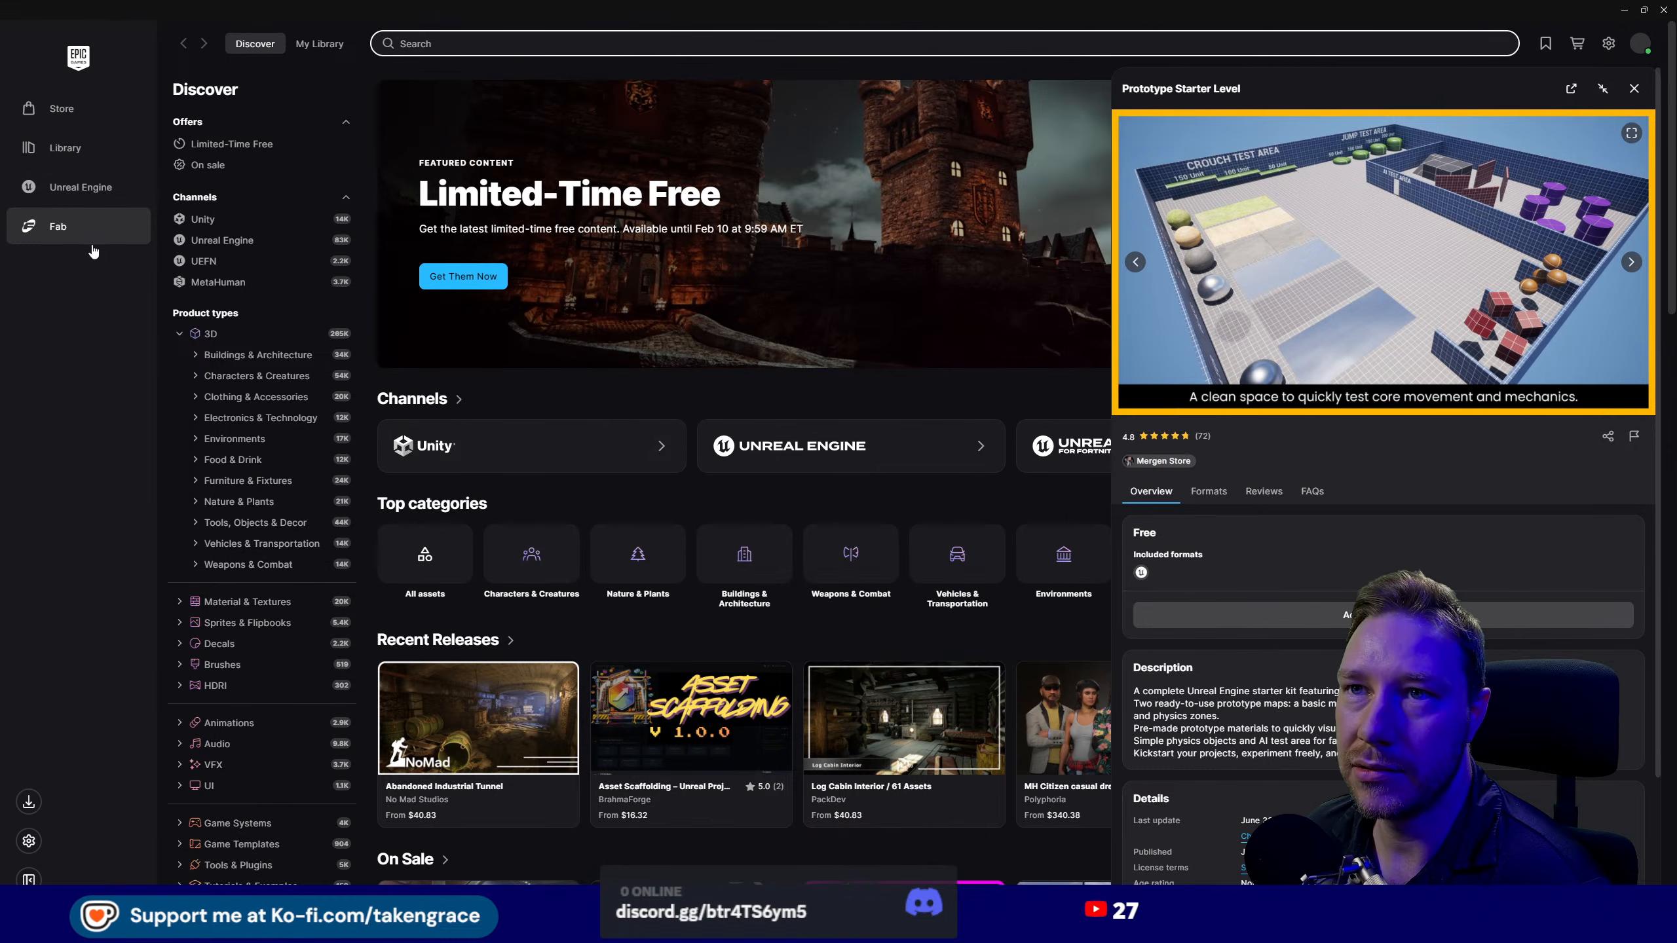
- Find Prototype Starter Level in the launcher's Unreal Engine library by searching the Fab Library for "pro", and open its product page
{"action": "left_click", "coordinate": [61, 149]}
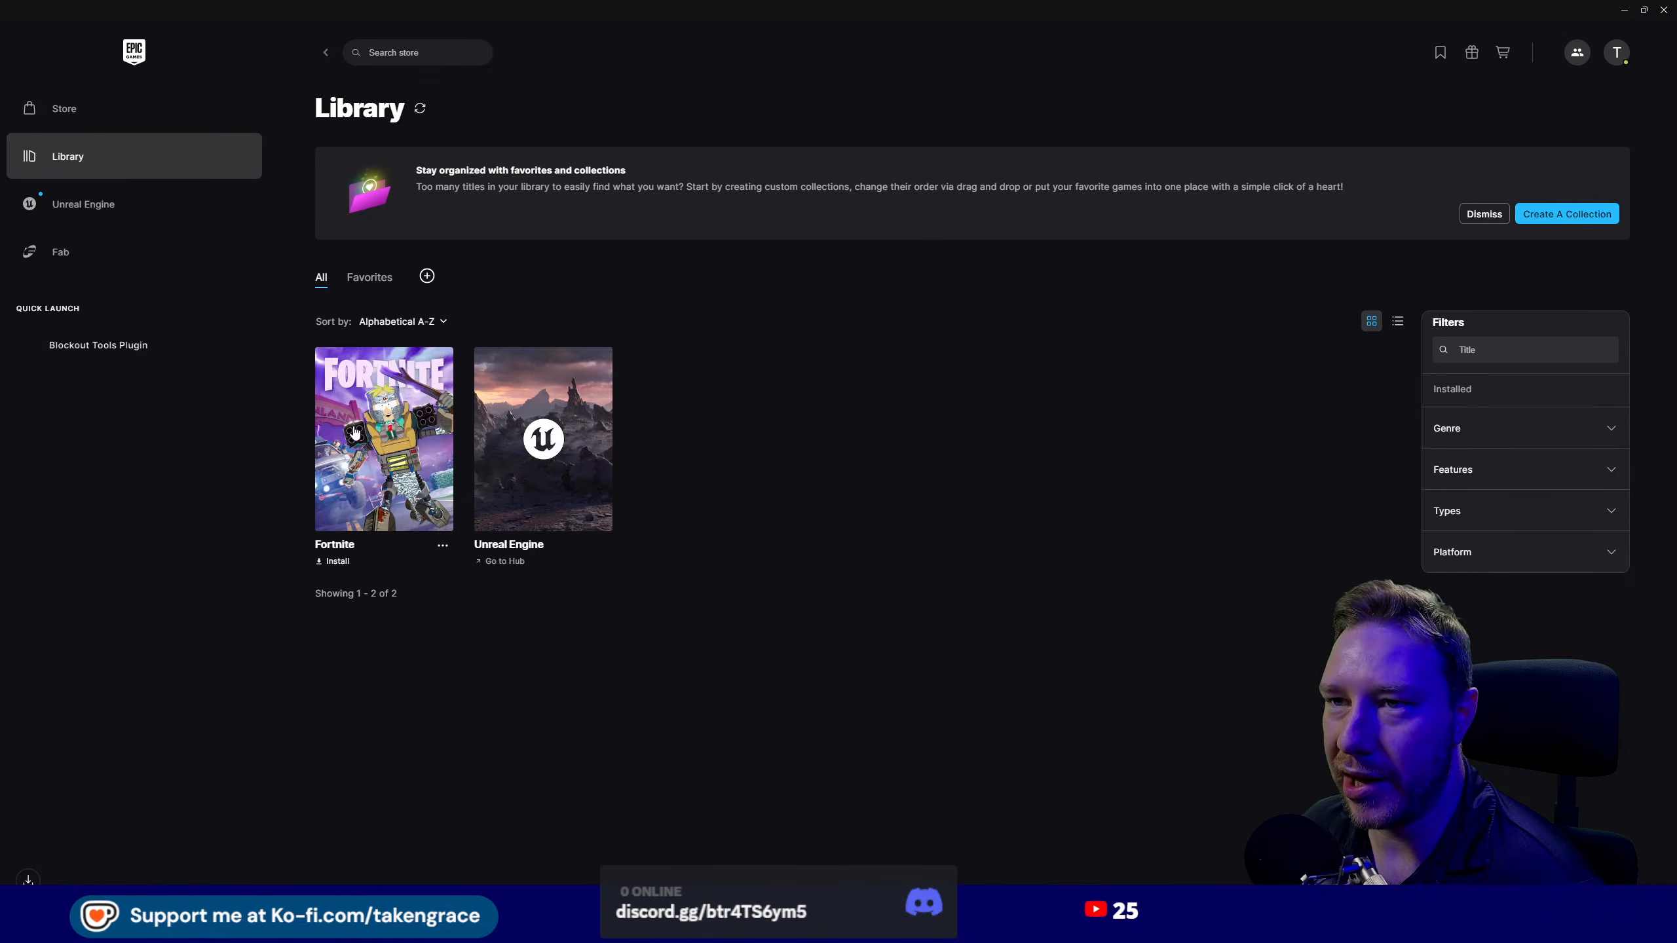
{"action": "left_click", "coordinate": [104, 208]}
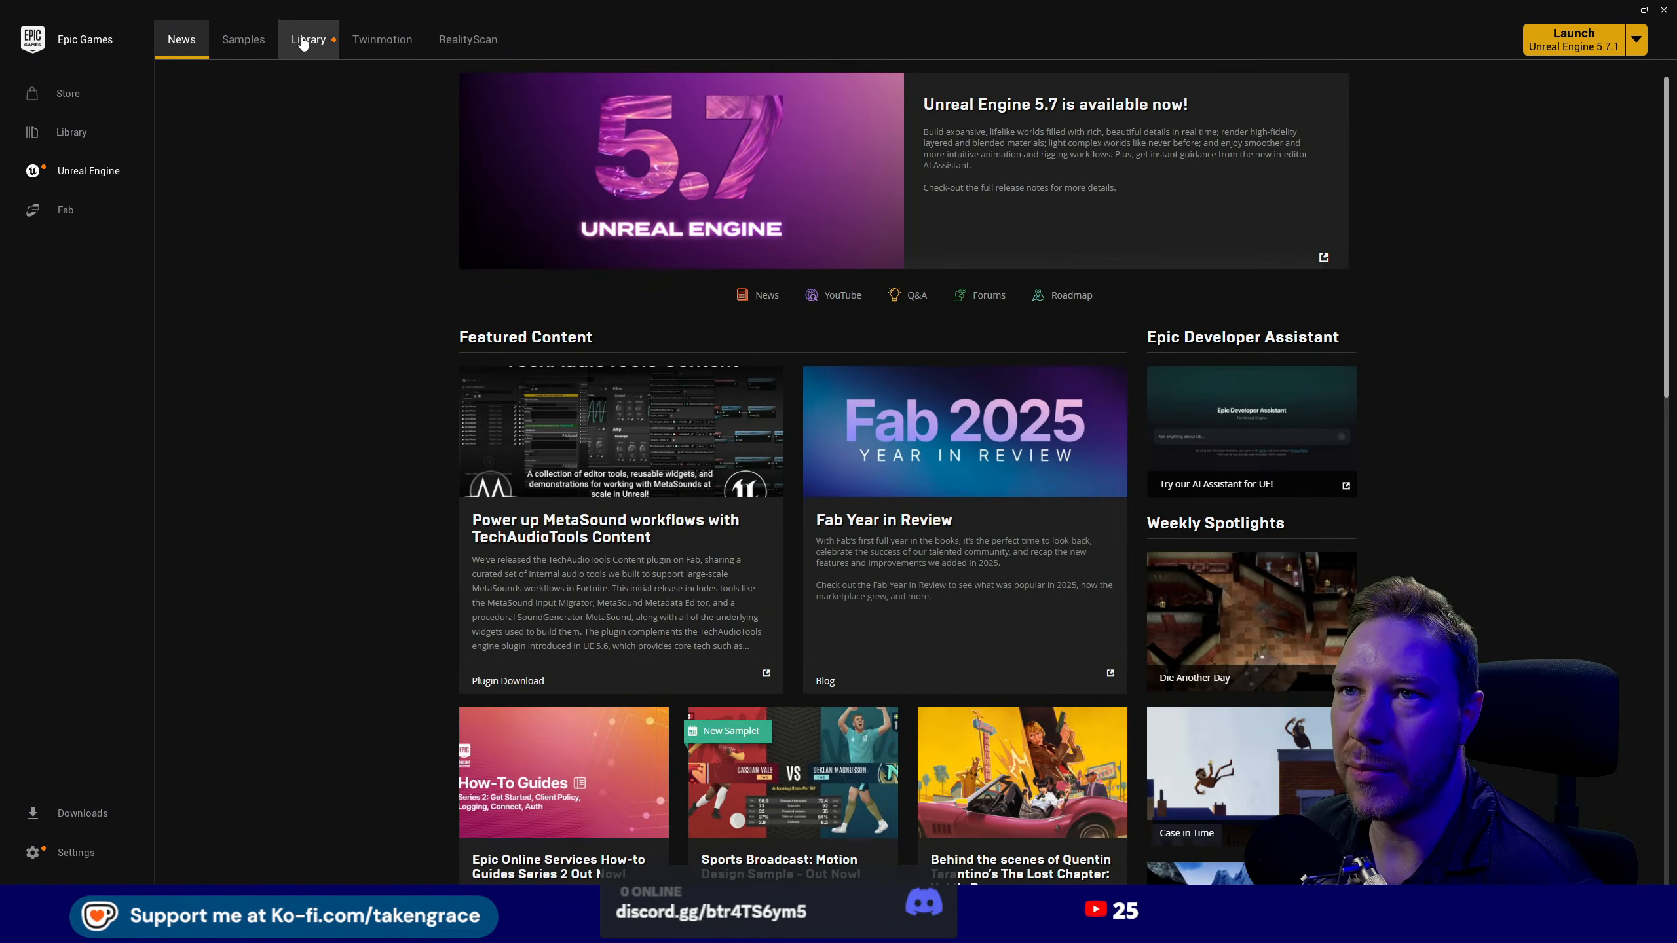
{"action": "left_click", "coordinate": [308, 39]}
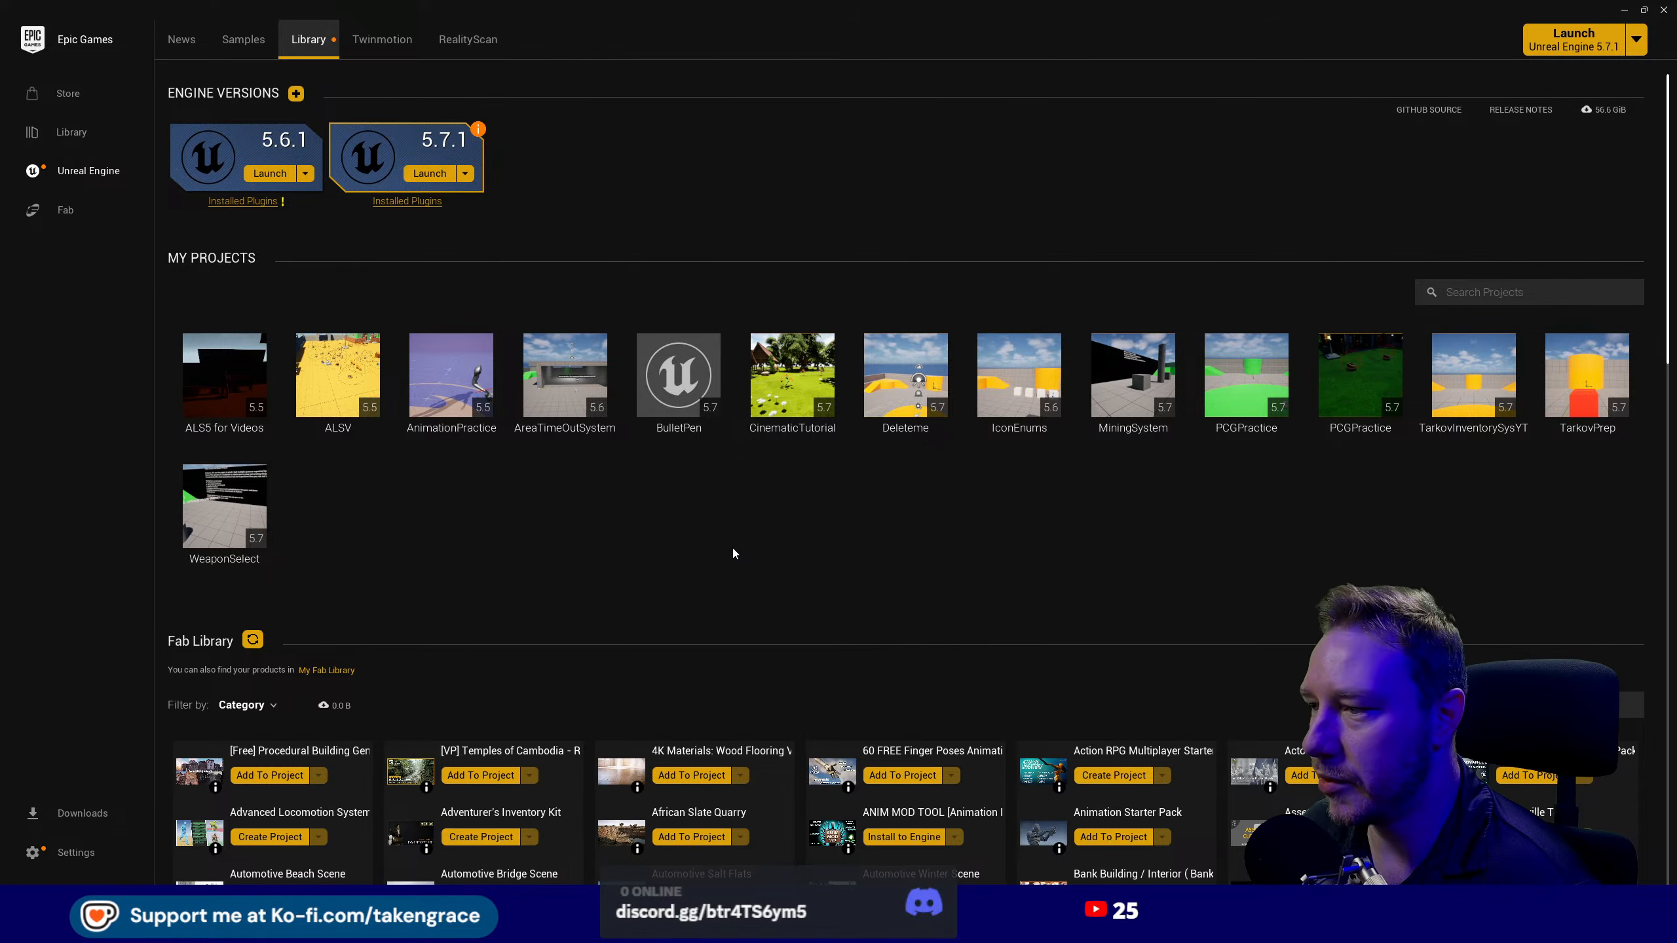
{"action": "scroll", "coordinate": [731, 548], "scroll_direction": "down", "scroll_amount": 3}
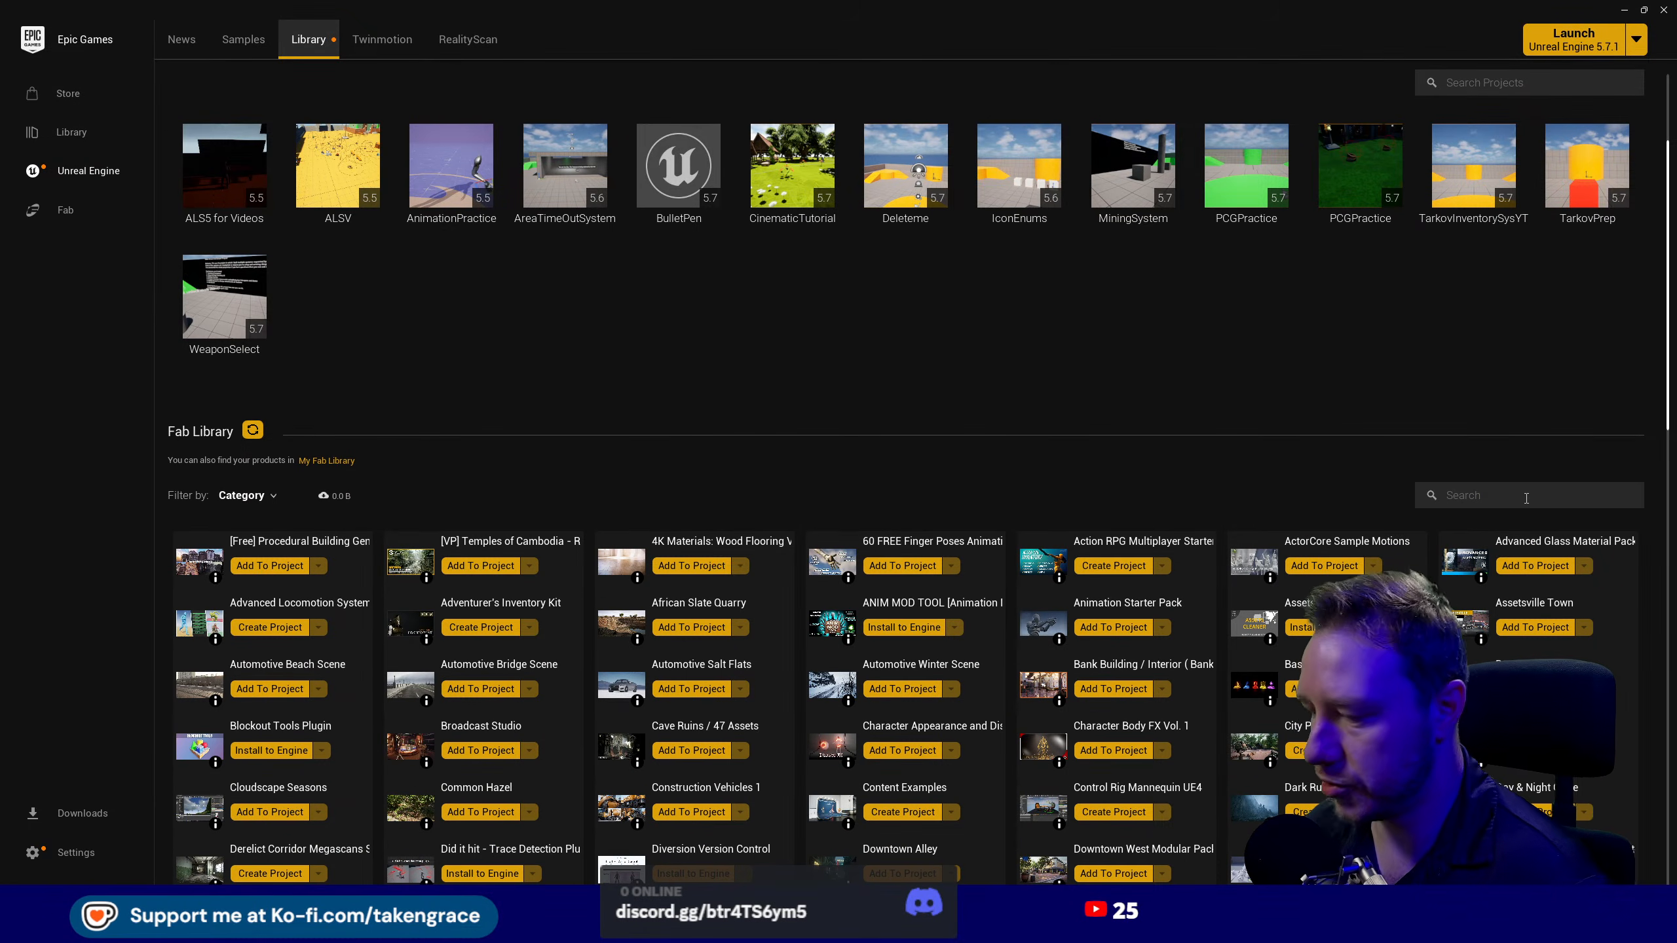
{"action": "left_click", "coordinate": [1526, 498]}
{"action": "type", "text": "pro"}
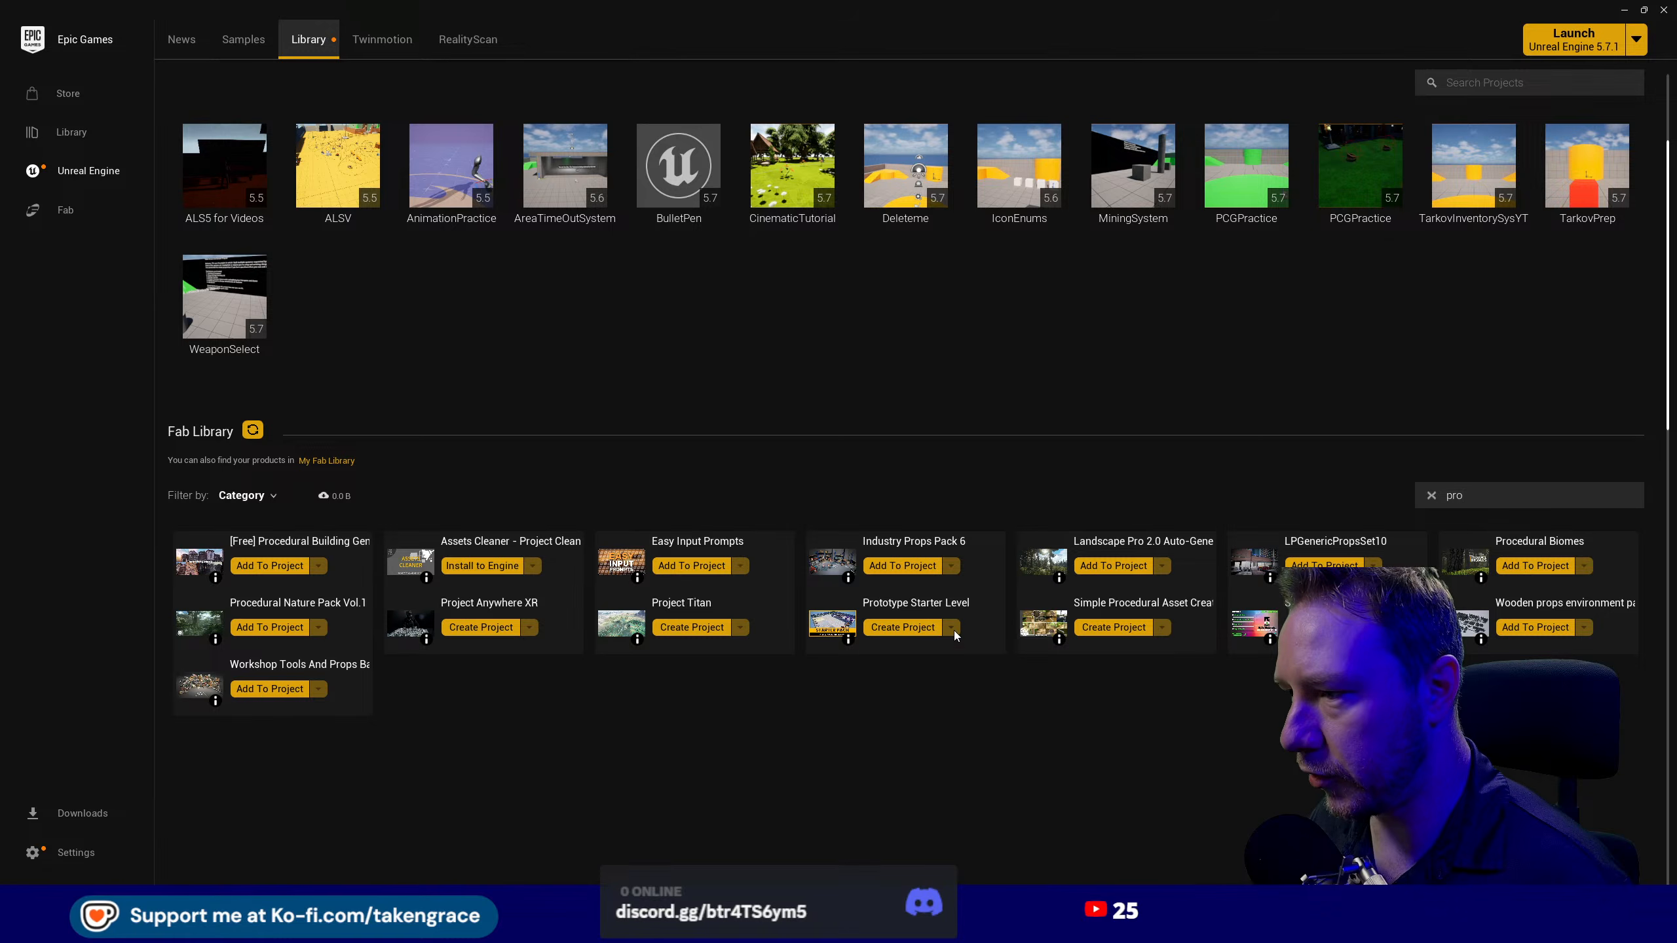
{"action": "left_click", "coordinate": [847, 640]}
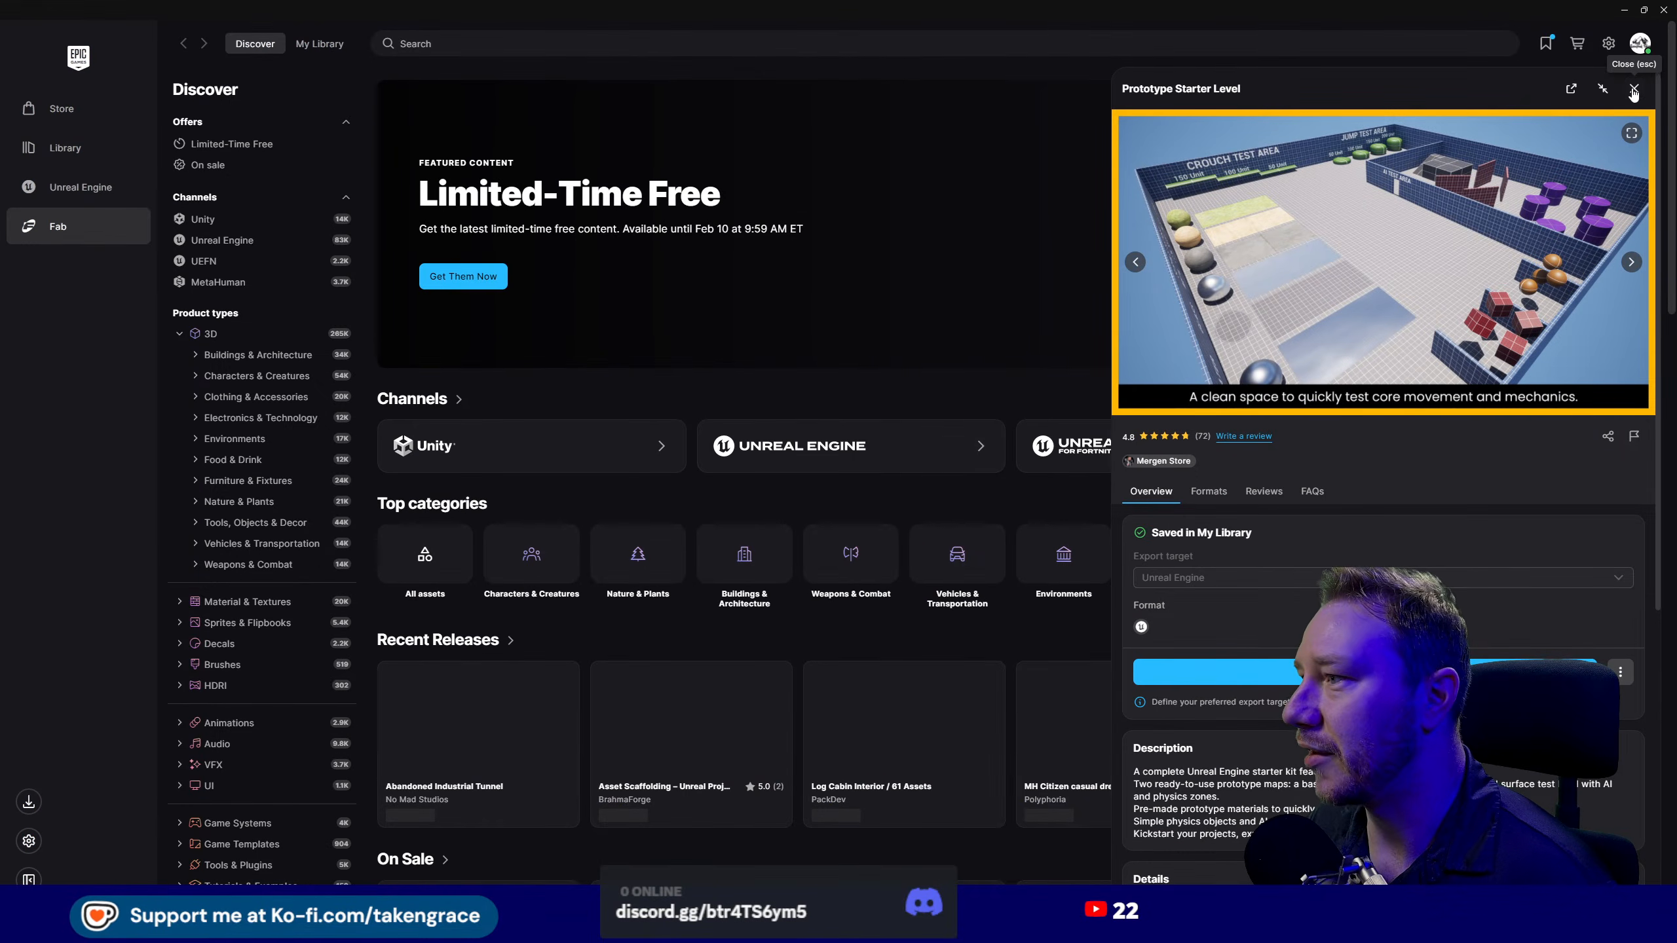
- Close the Prototype Starter Level details and search Fab in the launcher for "prototype"
{"action": "left_click", "coordinate": [1633, 91]}
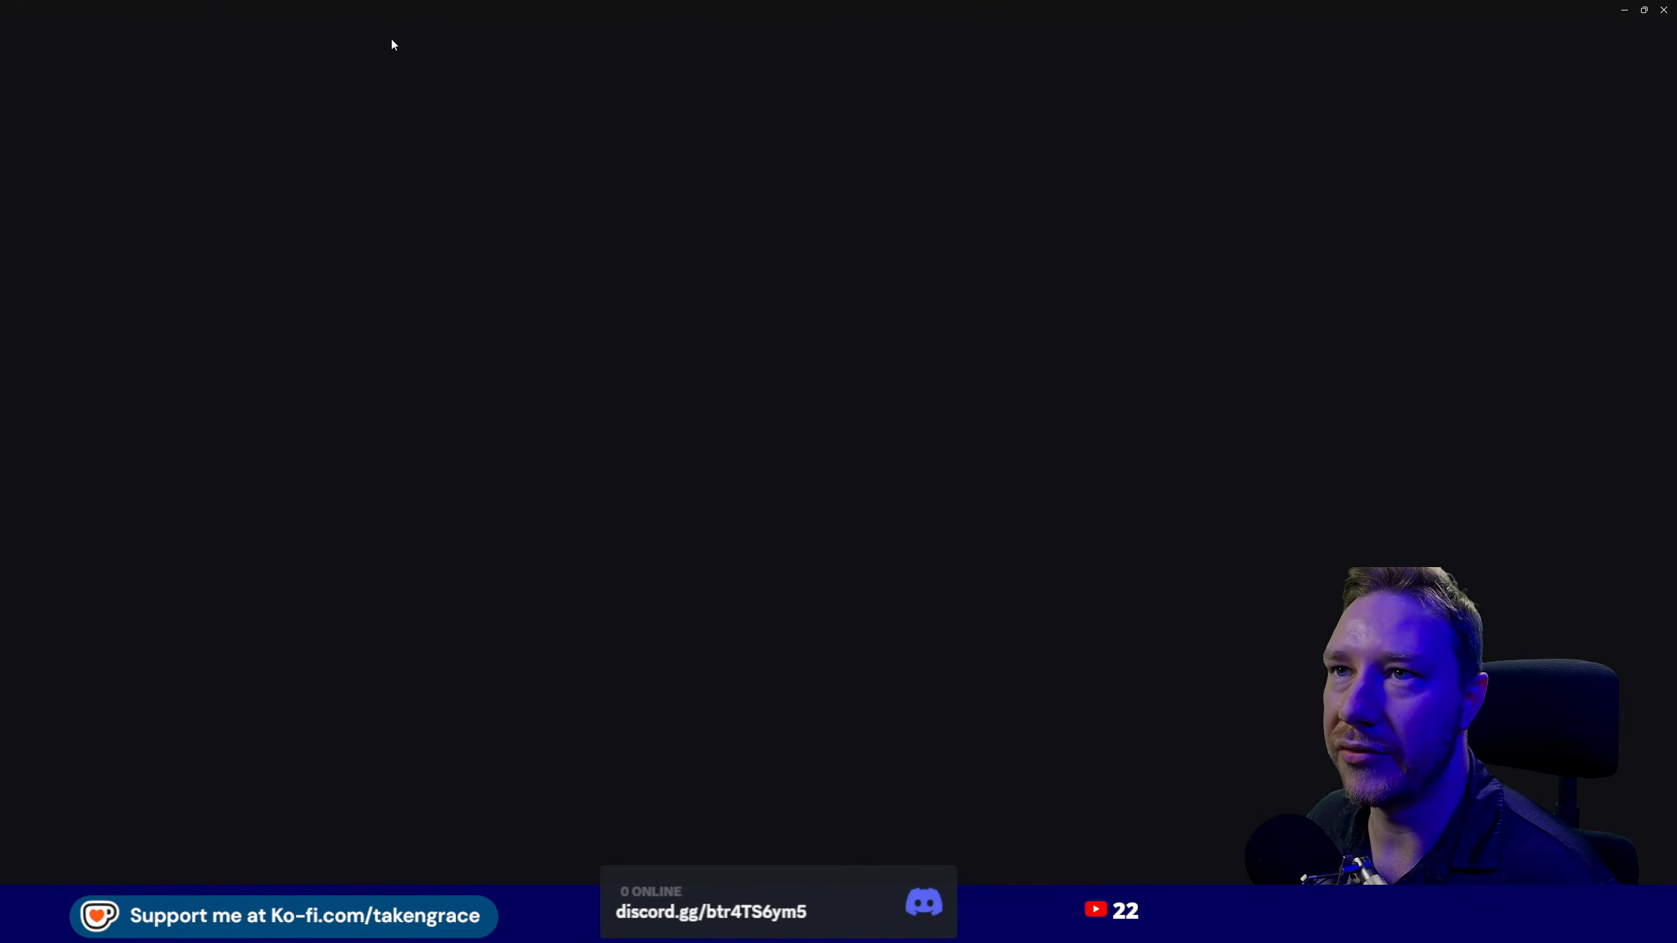
{"action": "left_click", "coordinate": [390, 40]}
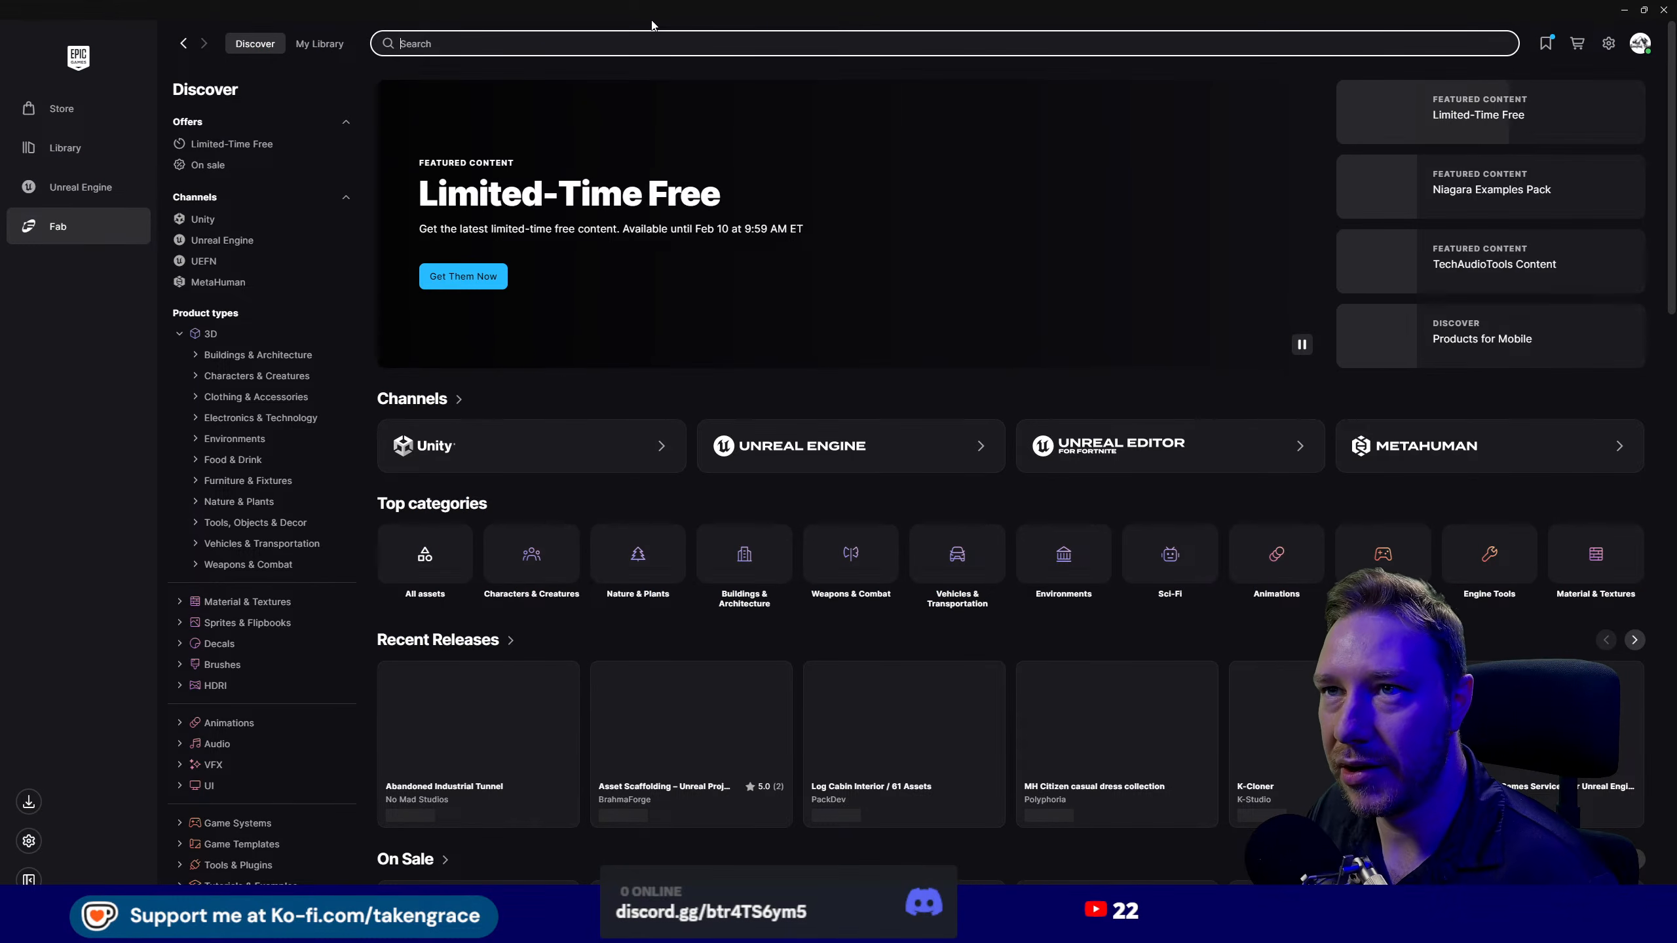
{"action": "type", "text": "proto"}
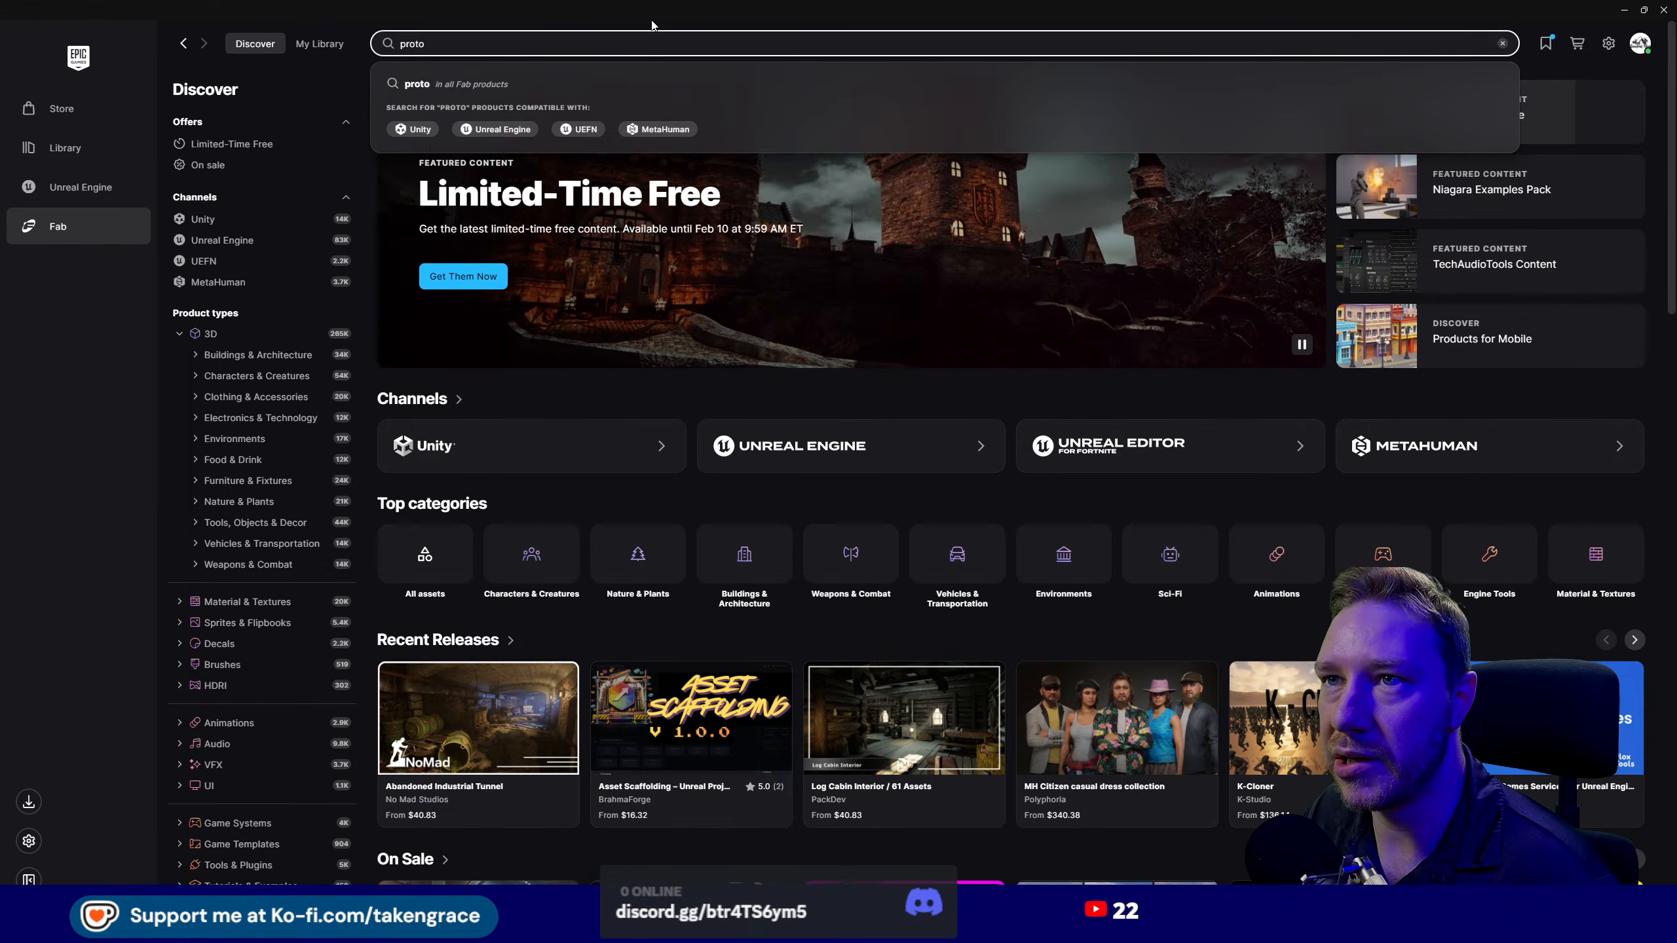
{"action": "type", "text": "tpye"}
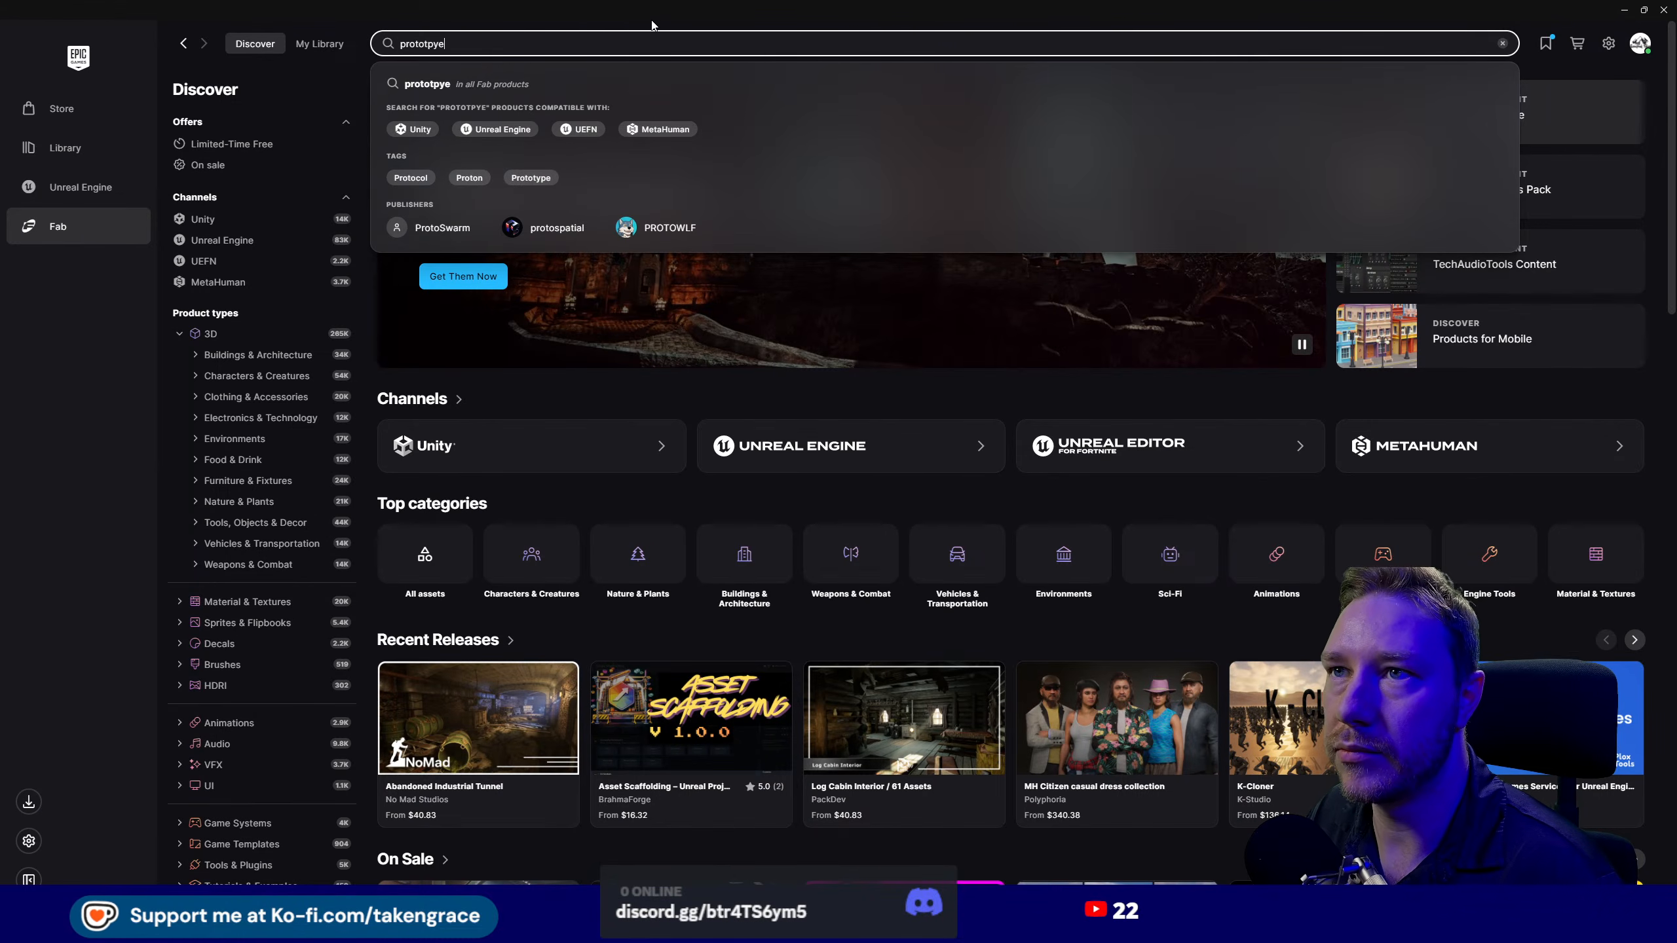
{"action": "key", "text": "BackSpace"}
{"action": "key", "text": "BackSpace"}
{"action": "key", "text": "BackSpace"}
{"action": "key", "text": "Return"}
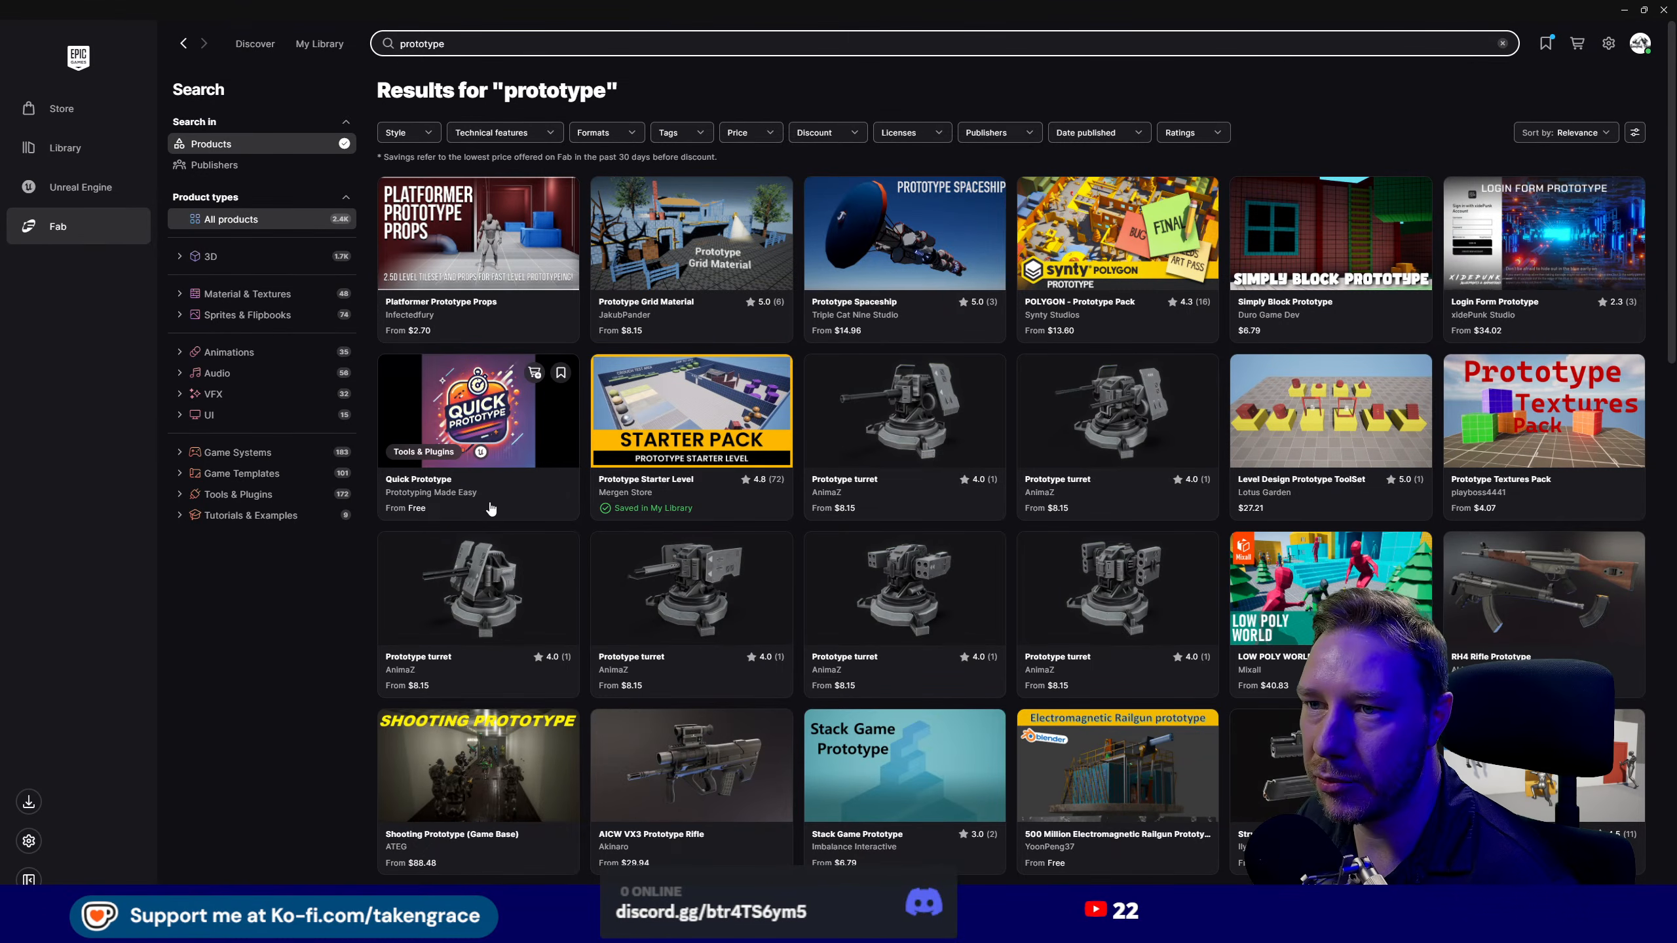
- Browse the "prototype" results for a suitable level asset, then close the launcher and the Fab window
{"action": "scroll", "coordinate": [490, 507], "scroll_direction": "down", "scroll_amount": 7}
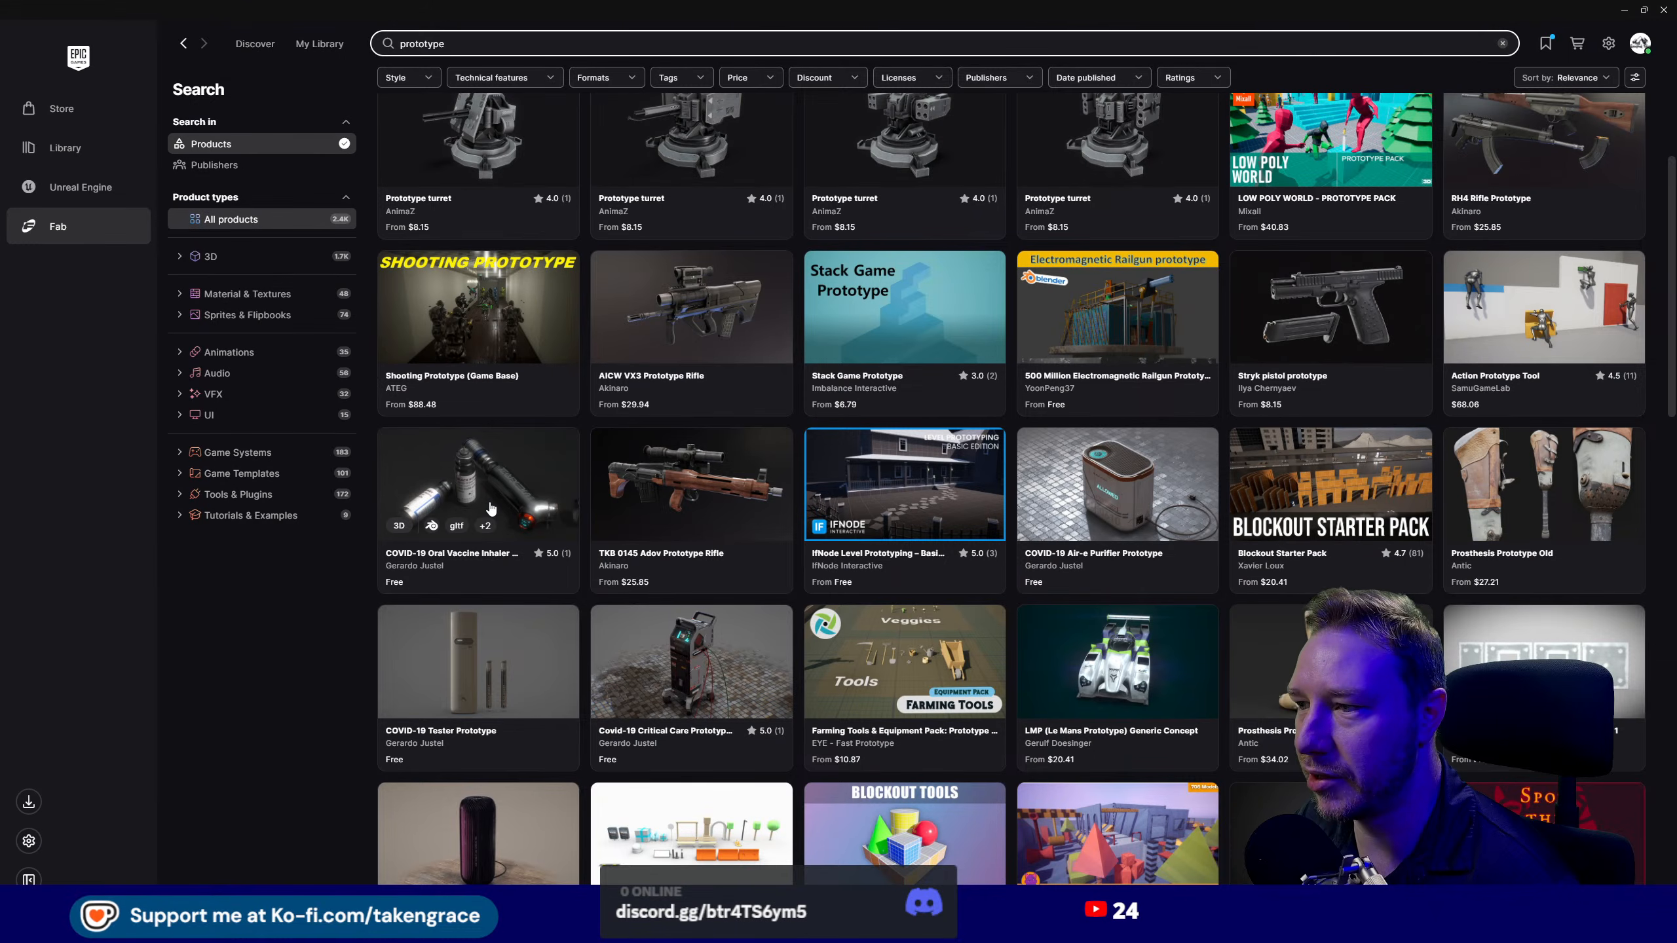
{"action": "scroll", "coordinate": [490, 507], "scroll_direction": "down", "scroll_amount": 6}
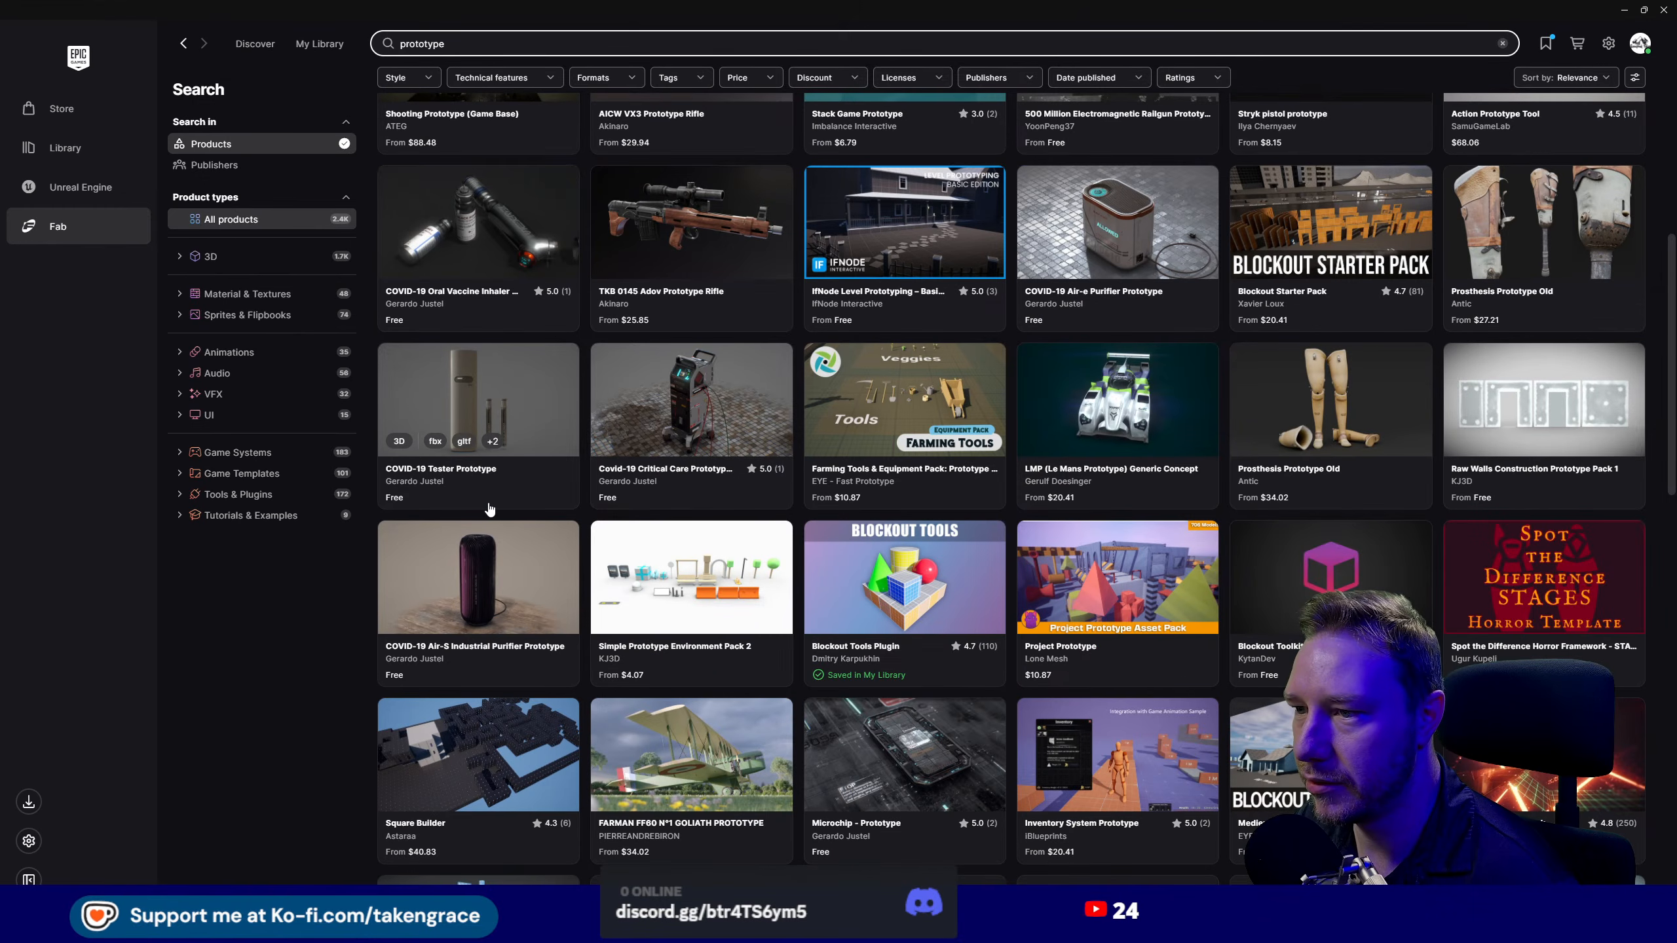
{"action": "scroll", "coordinate": [487, 506], "scroll_direction": "down", "scroll_amount": 3}
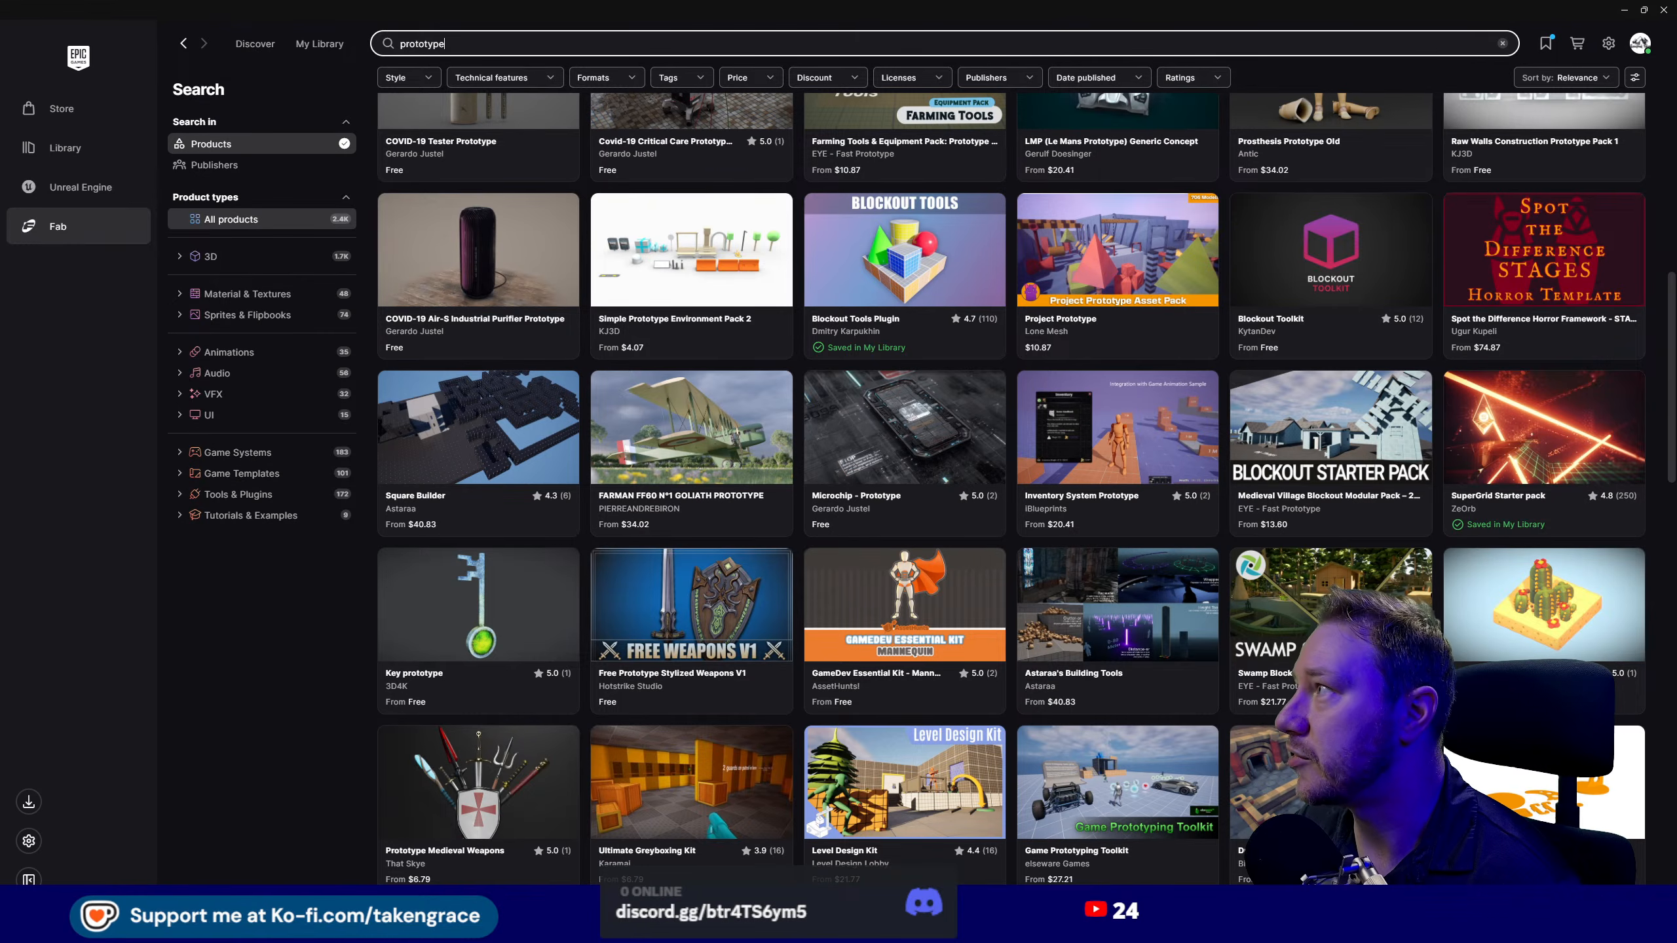
{"action": "left_click", "coordinate": [1663, 10]}
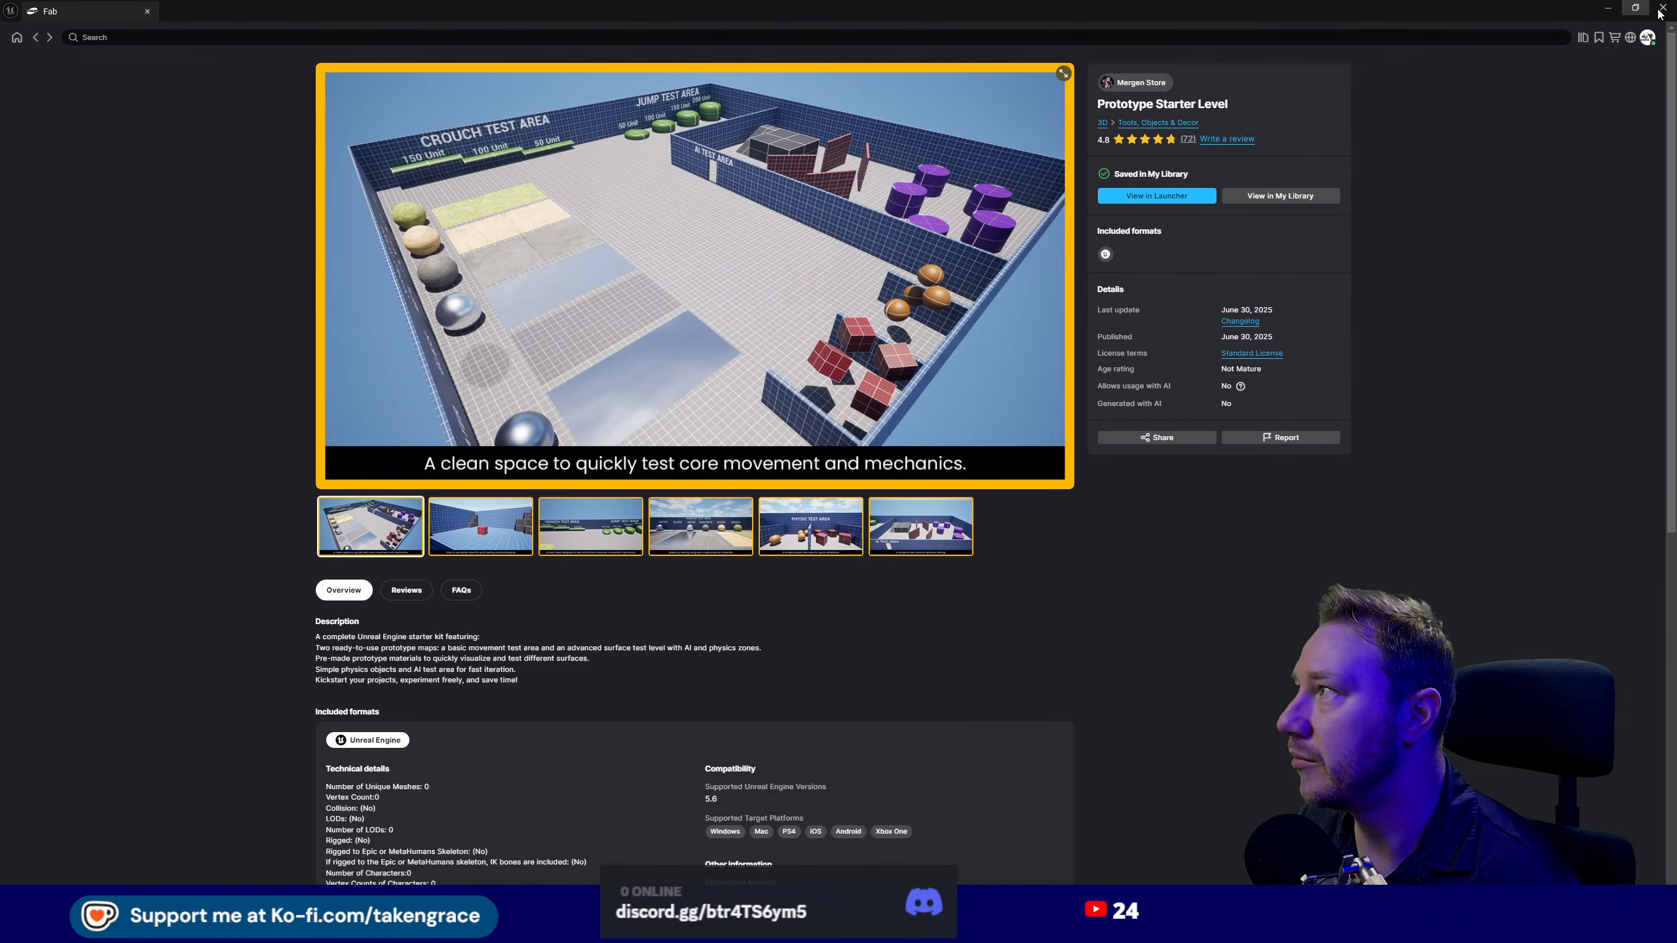
{"action": "left_click", "coordinate": [1661, 12]}
- Open the Meshes folder inside LevelPrototyping in the project content
{"action": "right_click_drag", "start_coordinate": [581, 299], "coordinate": [654, 264]}
{"action": "key", "text": "ctrl+space"}
{"action": "double_click", "coordinate": [457, 665]}
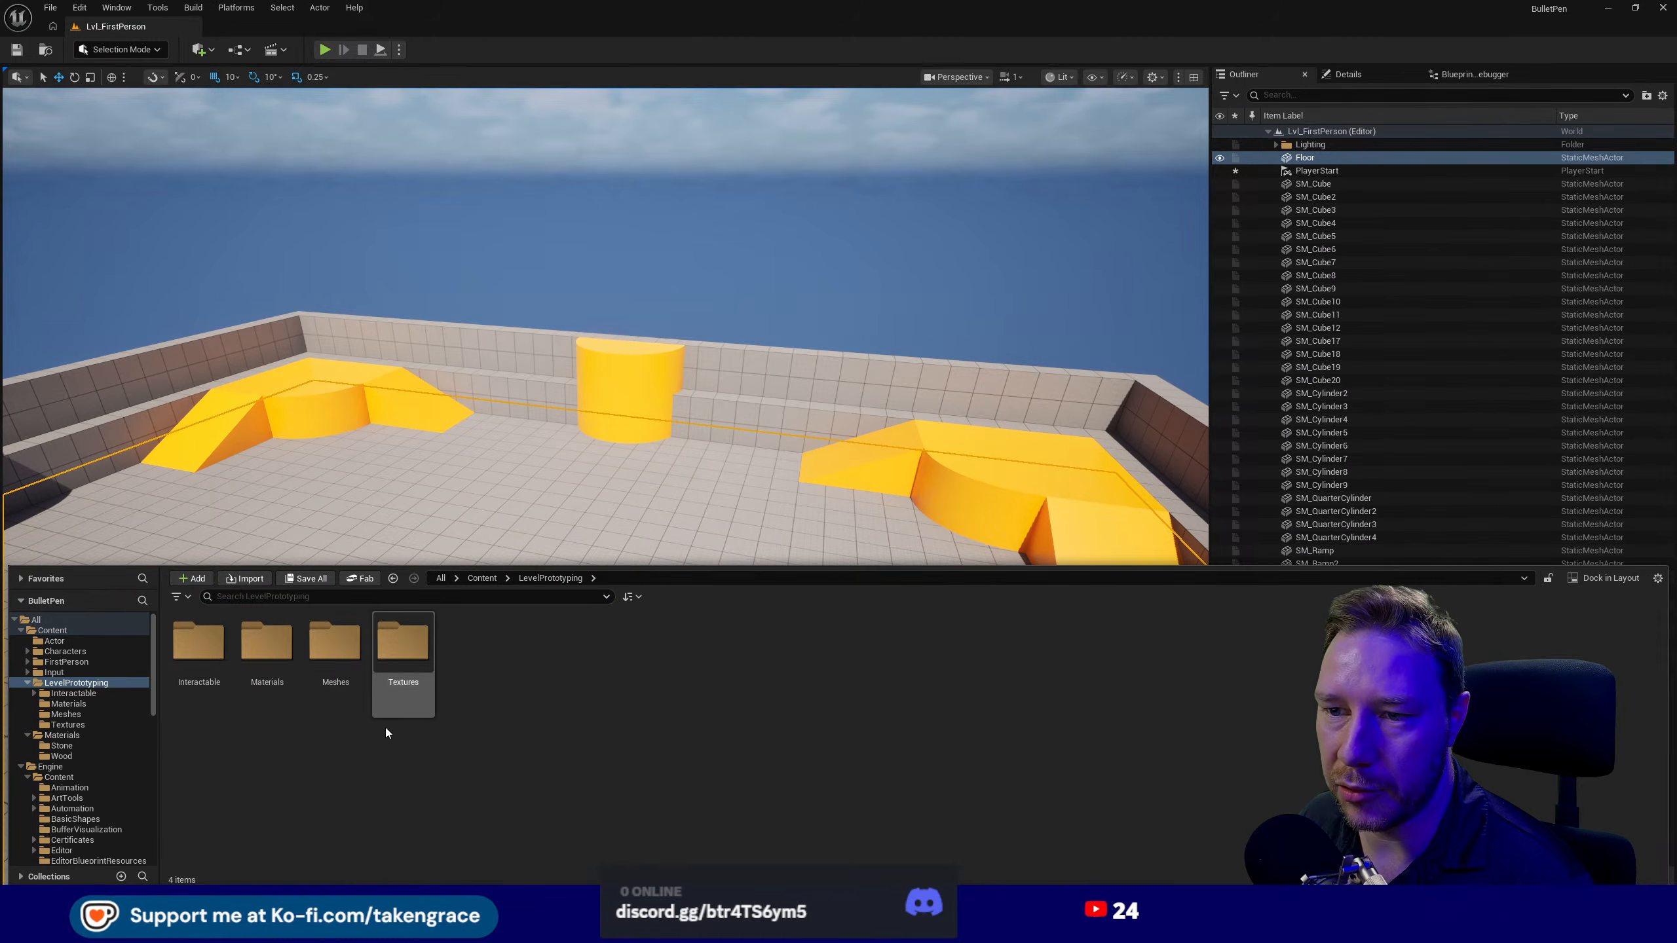
{"action": "double_click", "coordinate": [335, 643]}
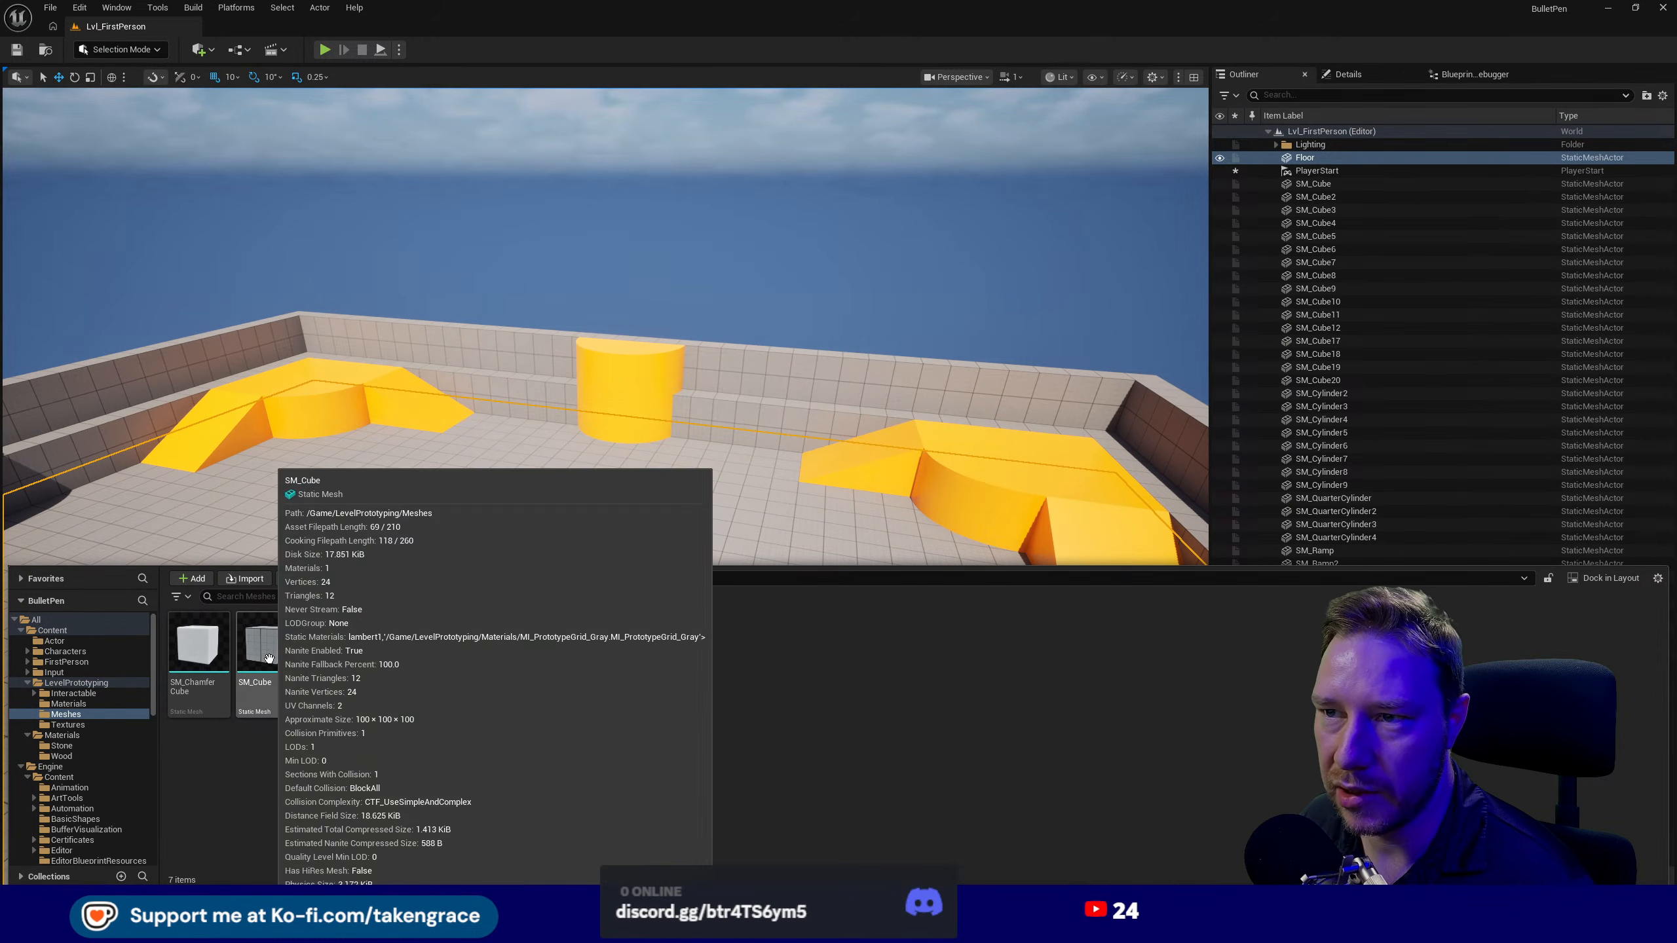
- Check the details of the long grey arena wall and place an SM_Cube mesh on the open arena floor
{"action": "left_click", "coordinate": [506, 379]}
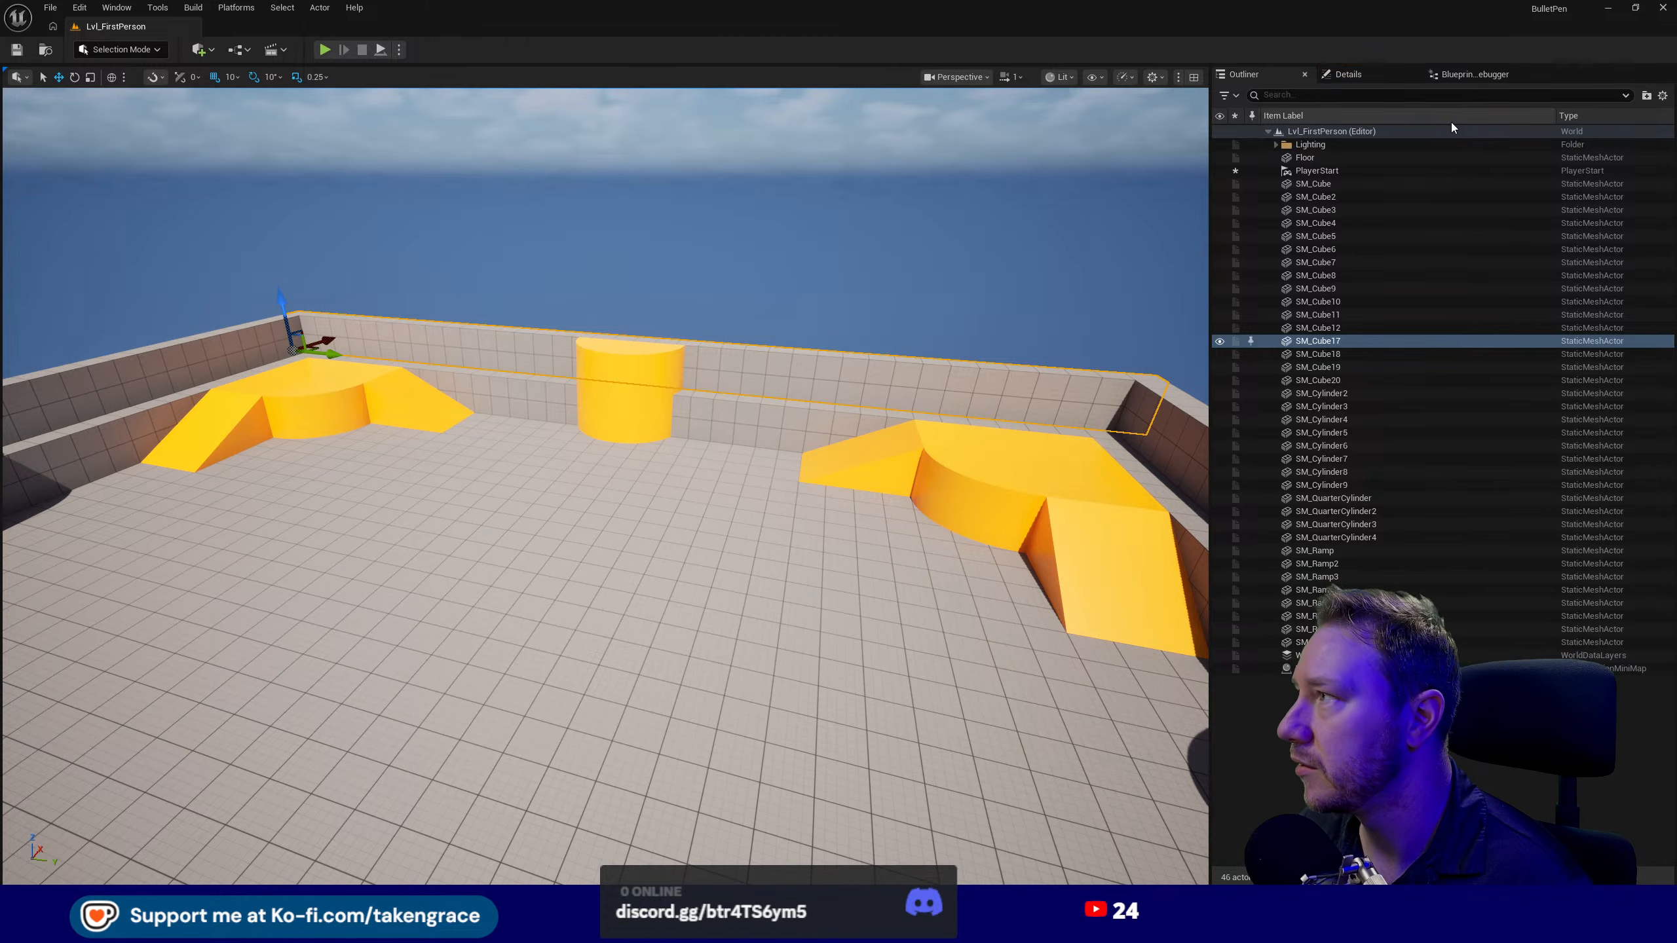
{"action": "left_click", "coordinate": [1373, 68]}
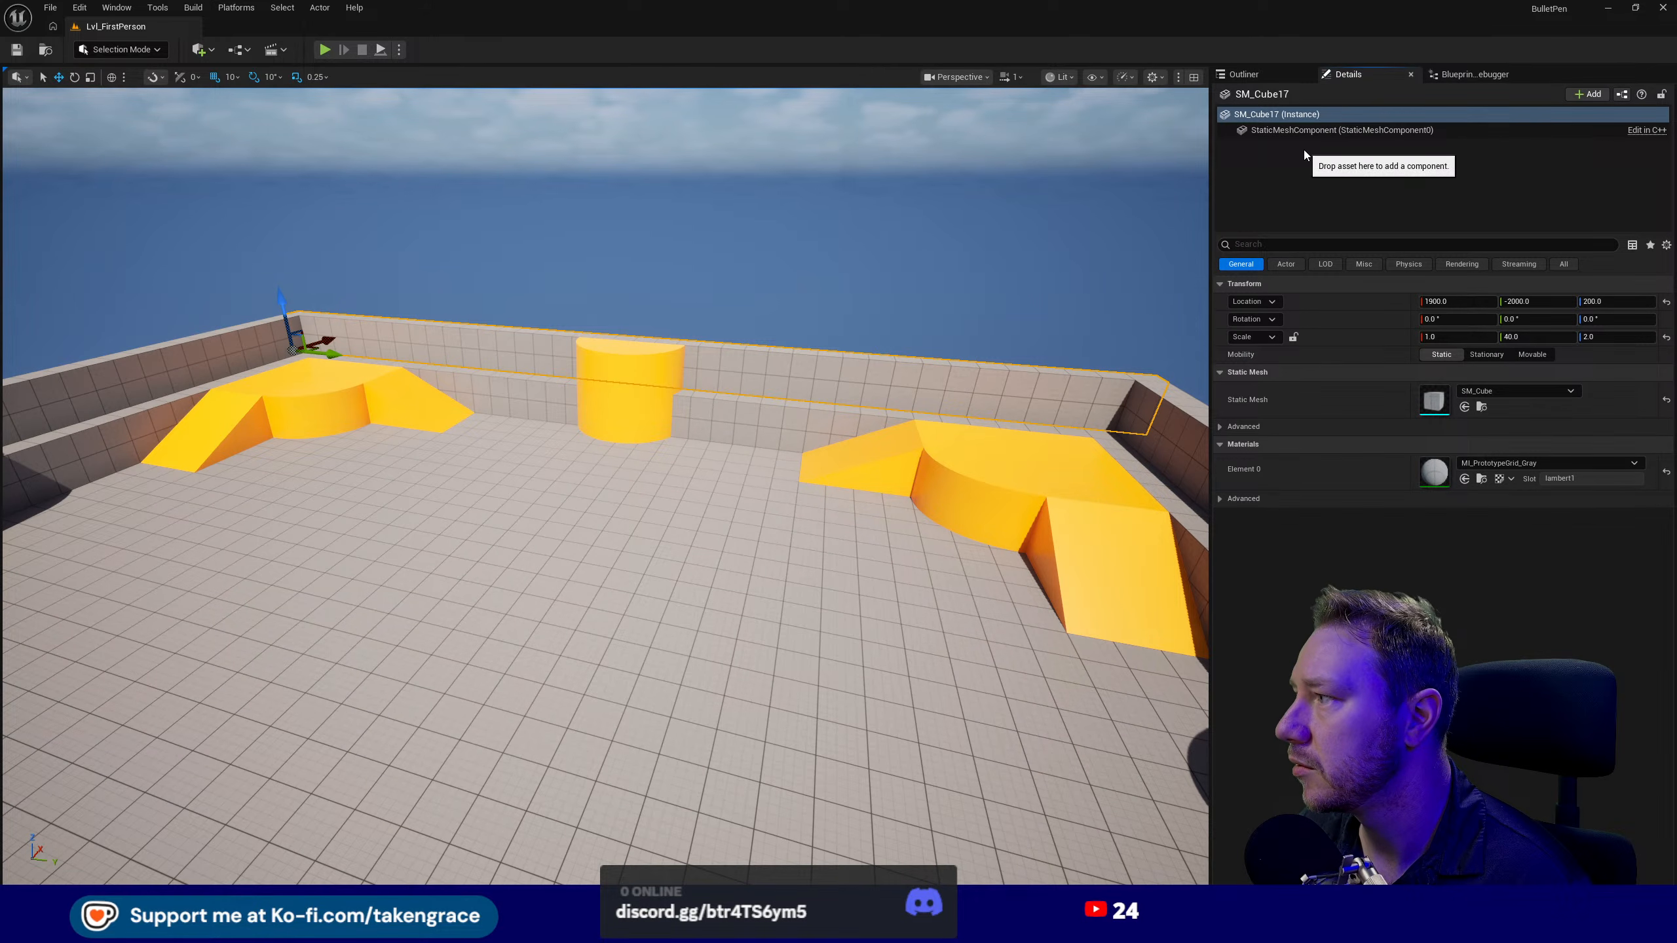
{"action": "right_click_drag", "start_coordinate": [654, 581], "coordinate": [674, 546]}
{"action": "key", "text": "s"}
{"action": "key", "text": "w"}
{"action": "key", "text": "ctrl+space"}
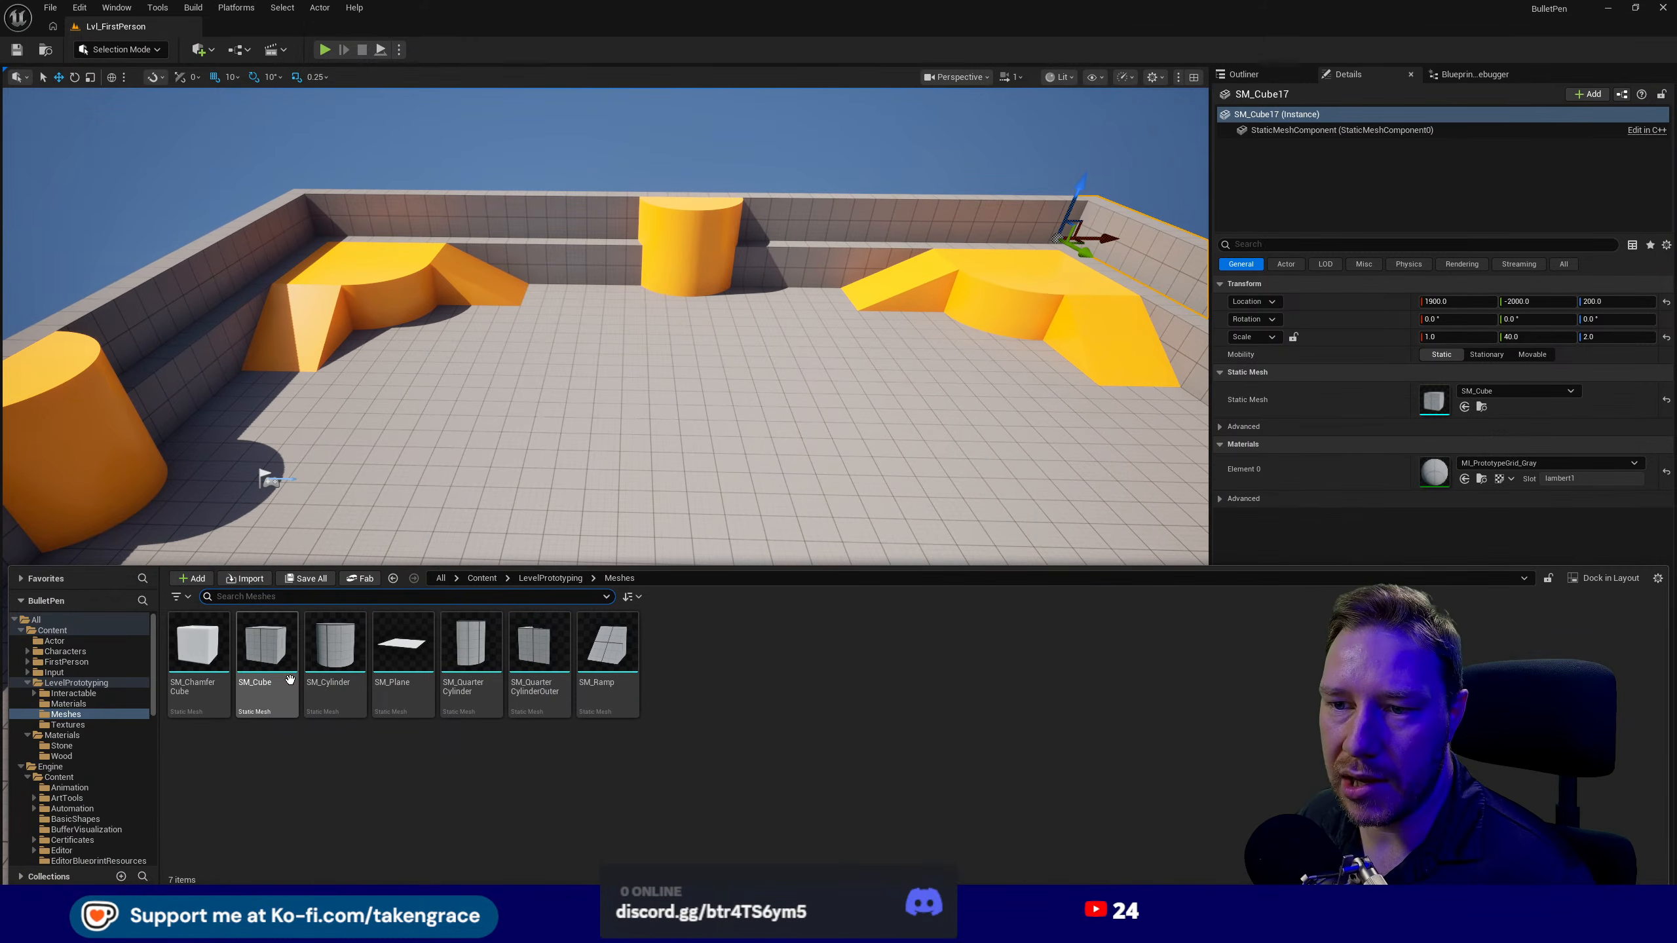
{"action": "left_click_drag", "start_coordinate": [269, 664], "coordinate": [548, 456]}
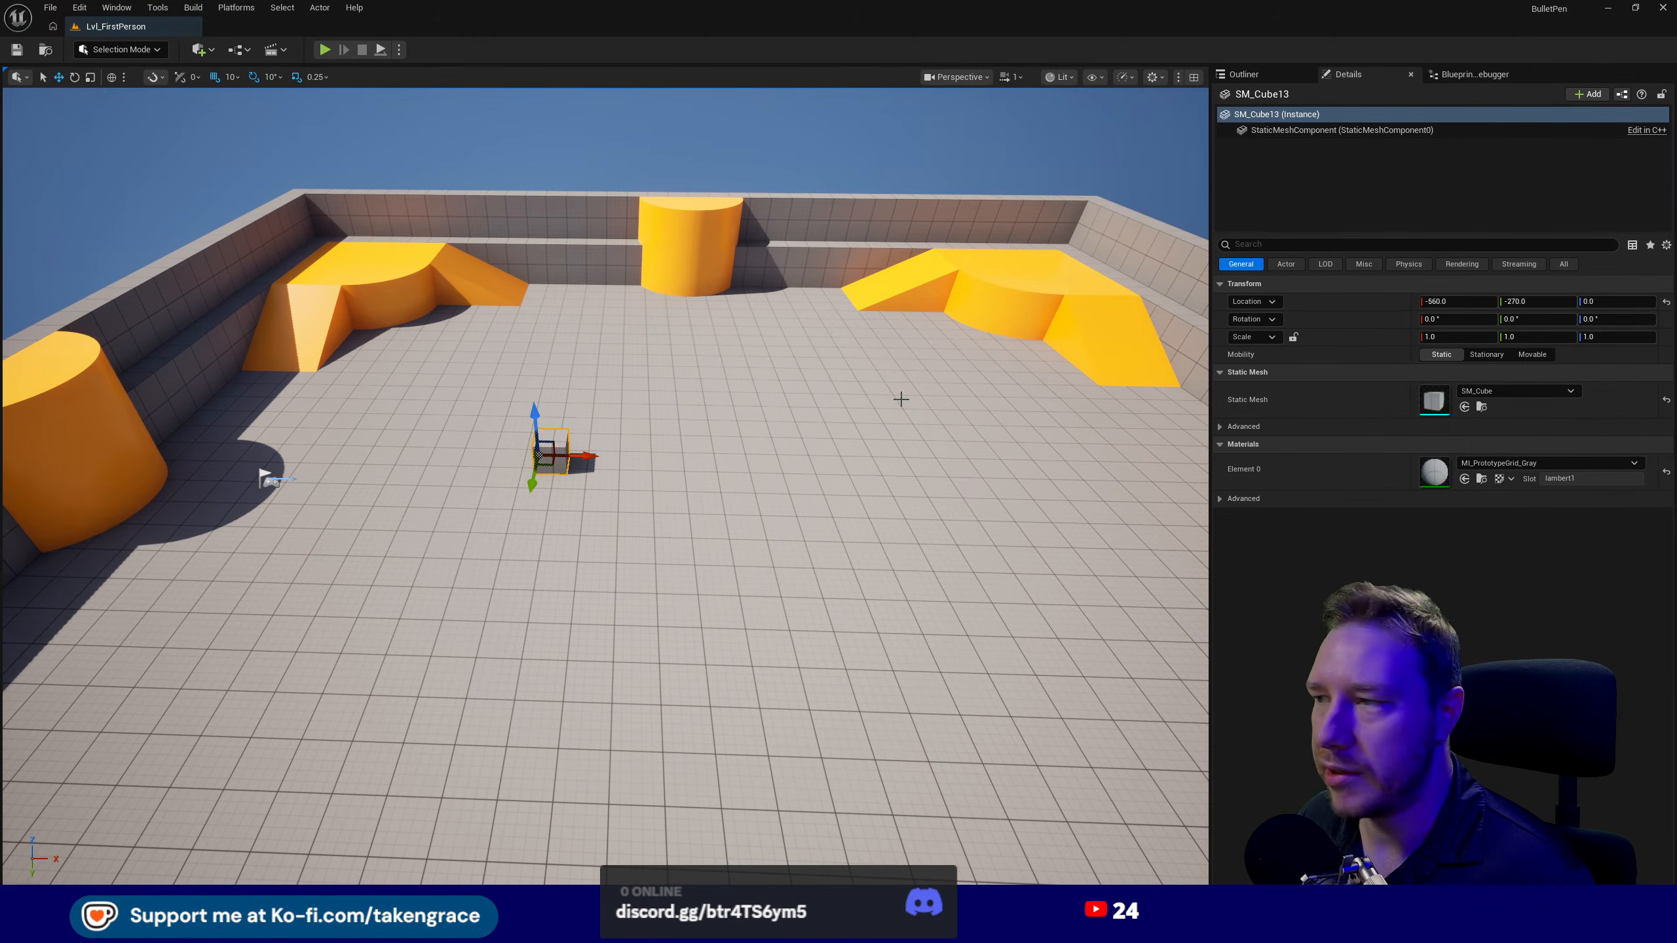
- Scale the newly placed cube to 0.5 in X and 10 in Y
{"action": "left_click", "coordinate": [1551, 336]}
{"action": "type", "text": "20"}
{"action": "key", "text": "Return"}
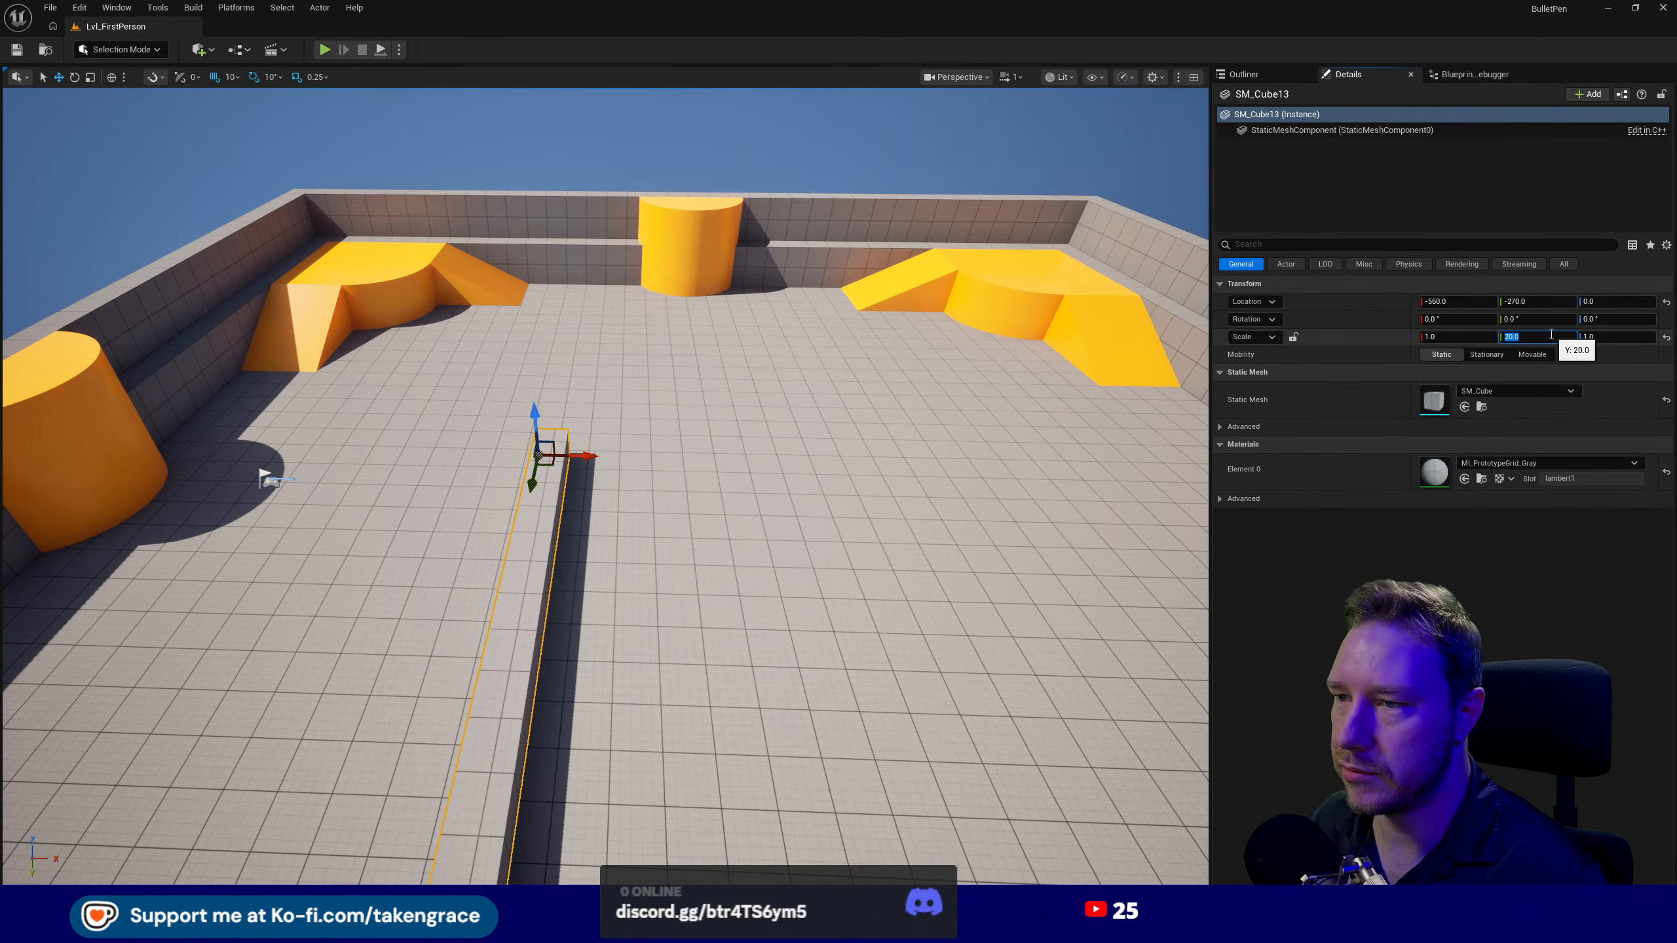
{"action": "type", "text": "10"}
{"action": "key", "text": "Return"}
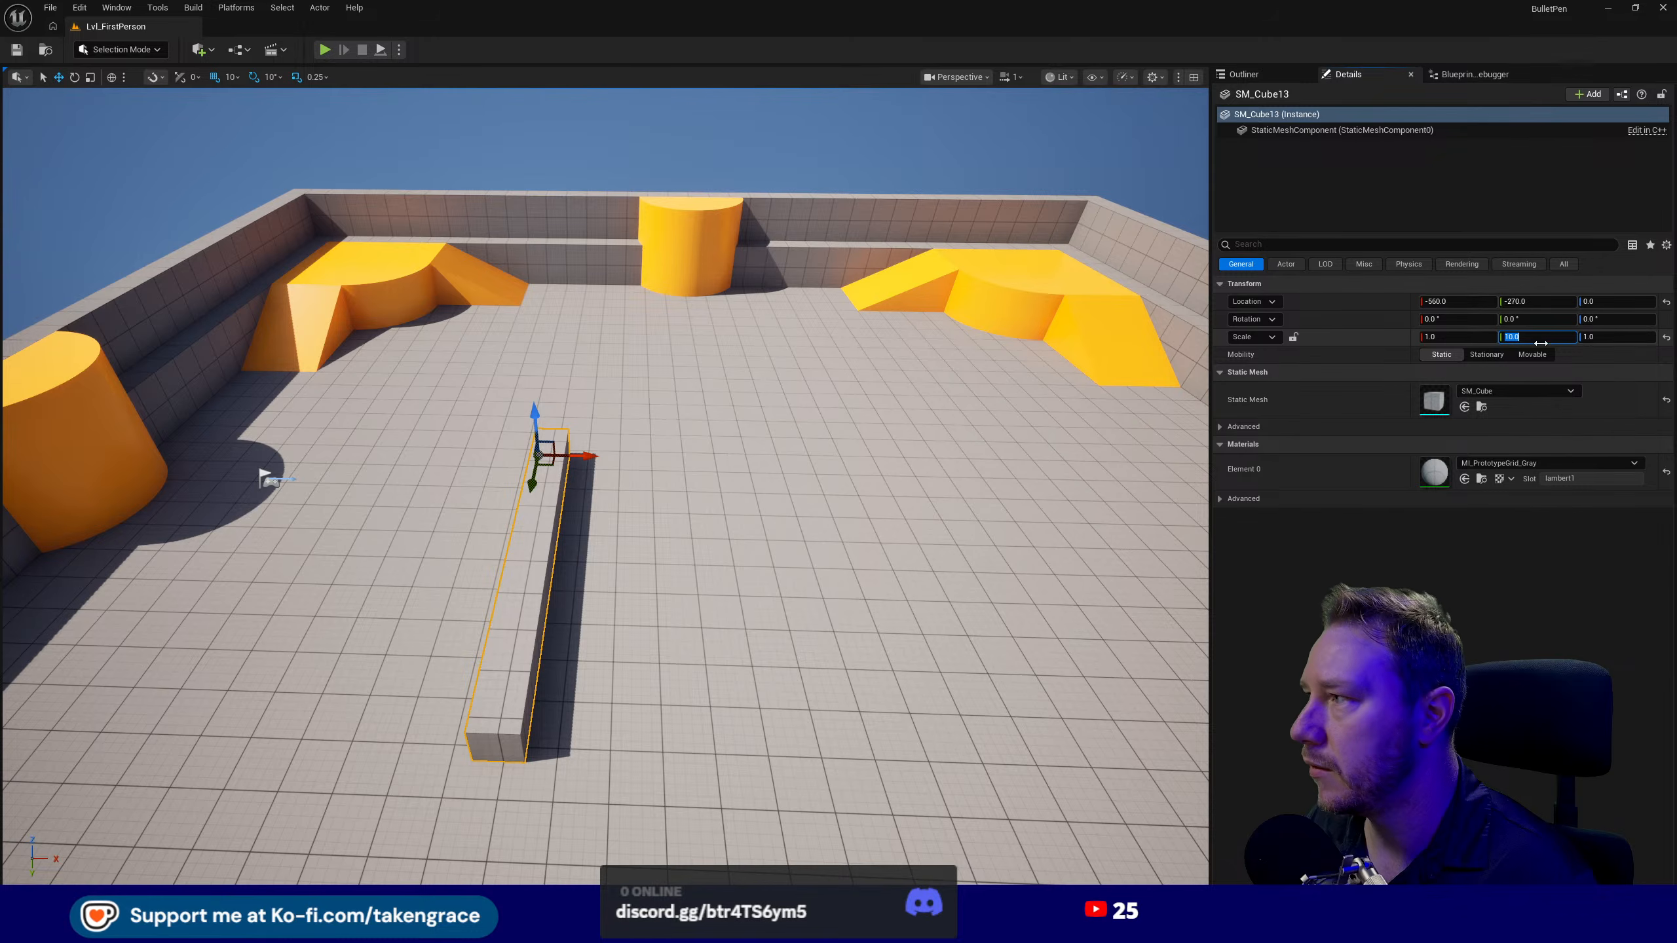
{"action": "left_click", "coordinate": [1466, 337]}
{"action": "type", "text": ".5"}
{"action": "key", "text": "Return"}
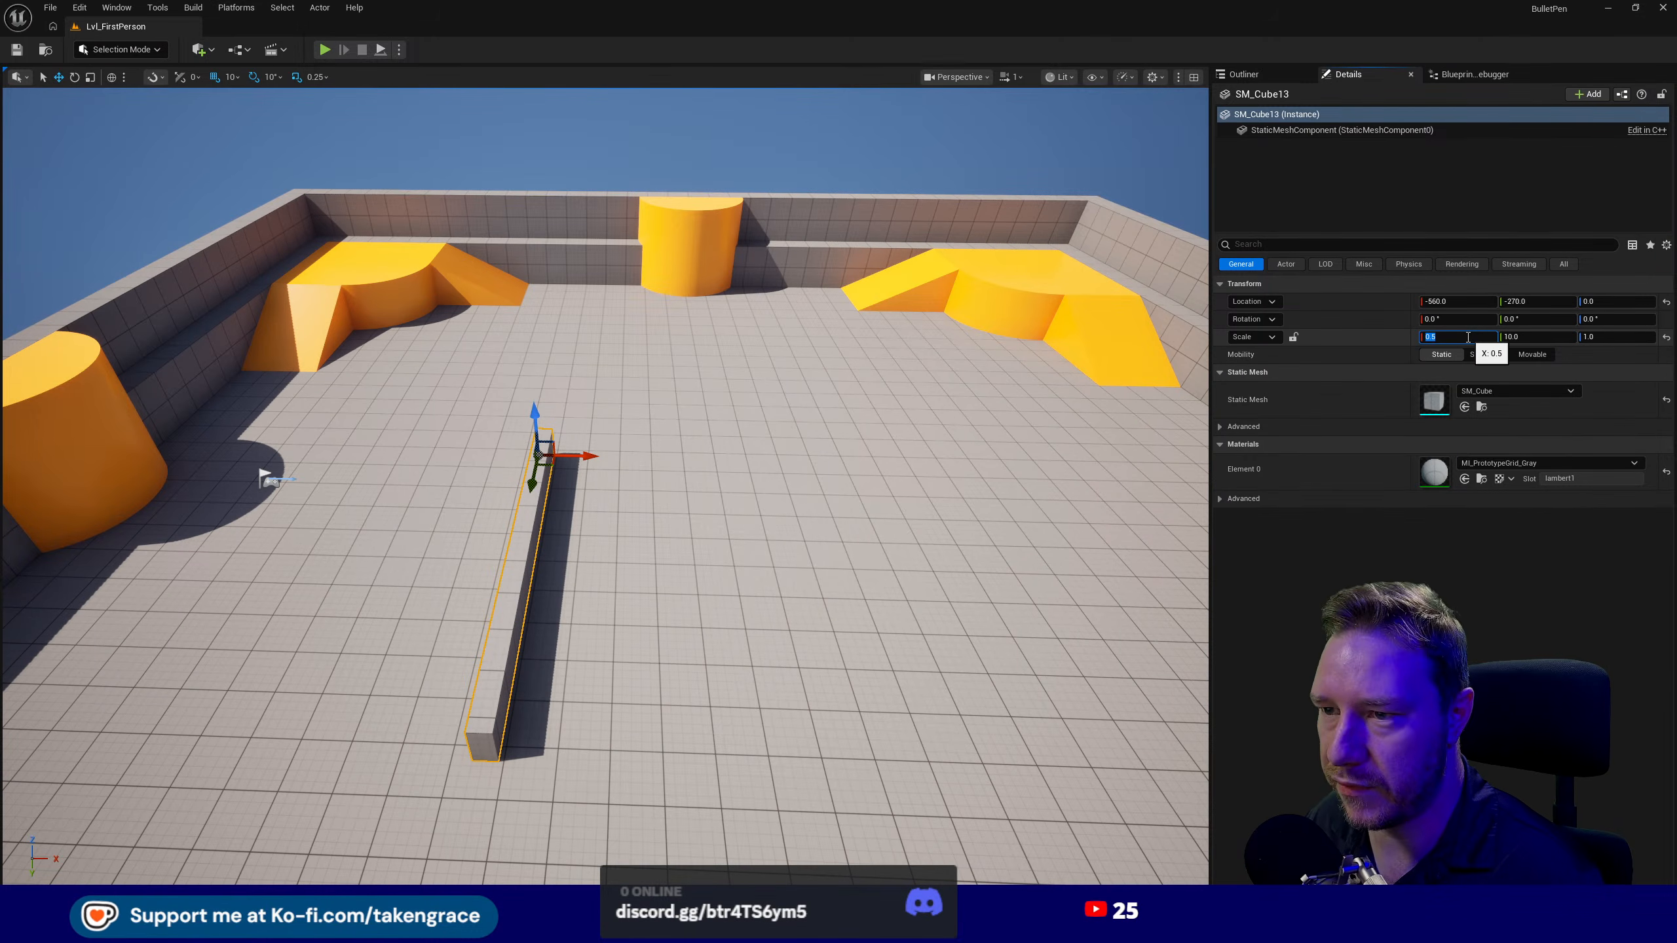
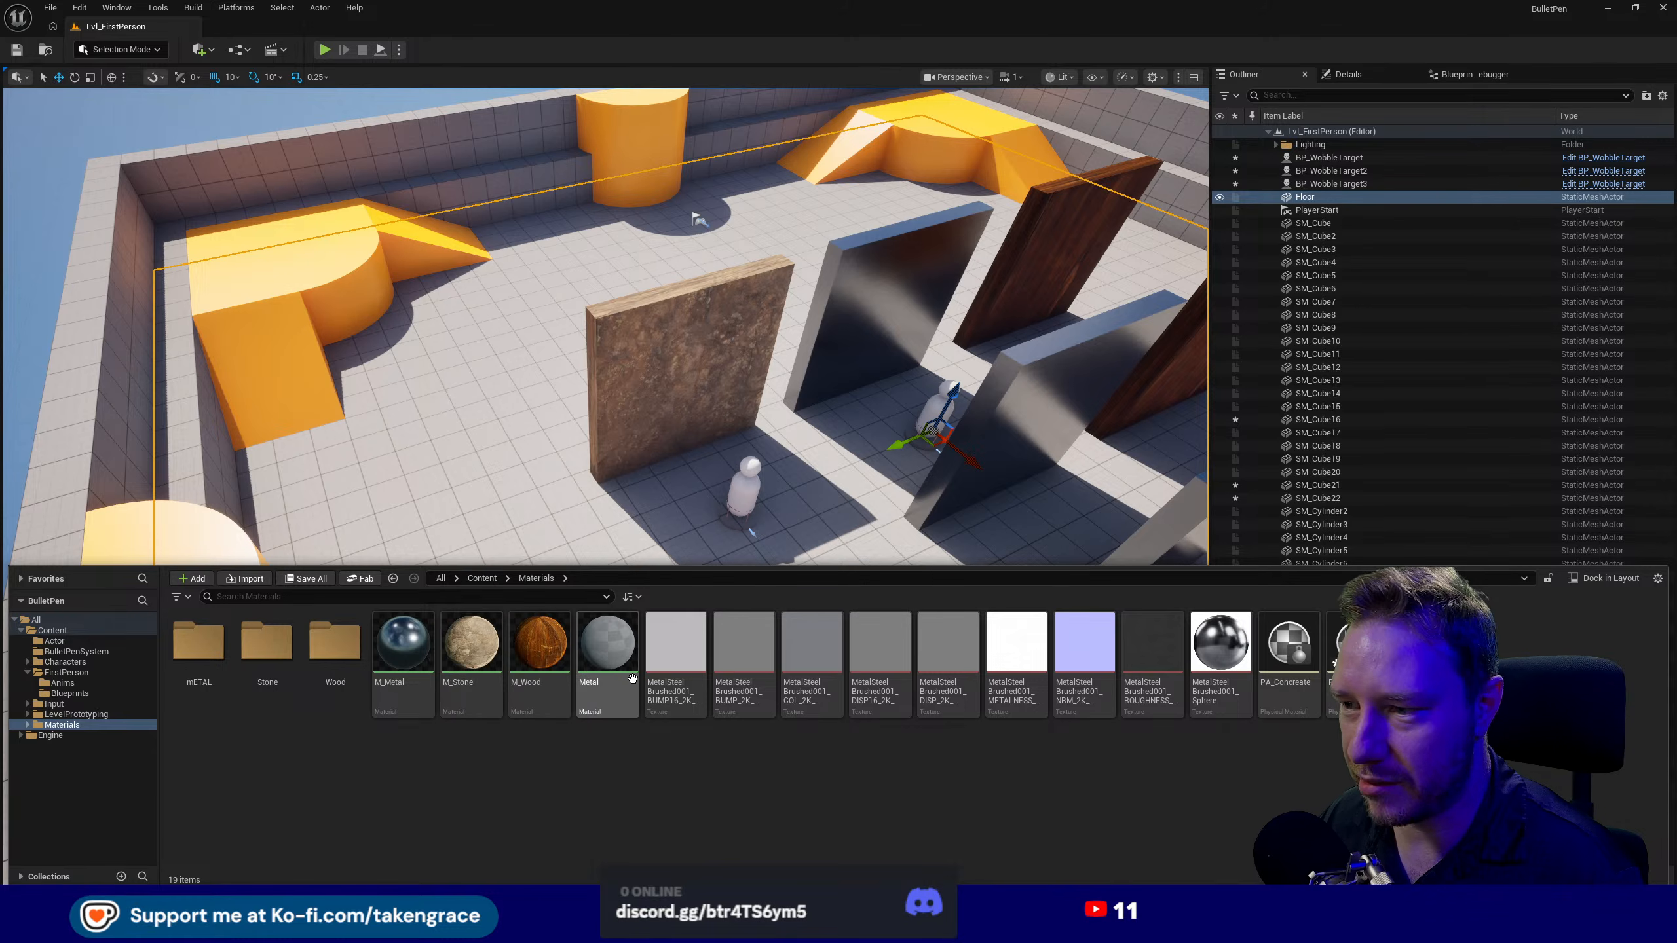
- Delete the Metal material from the Materials folder
{"action": "left_click", "coordinate": [403, 644]}
{"action": "left_click", "coordinate": [592, 762]}
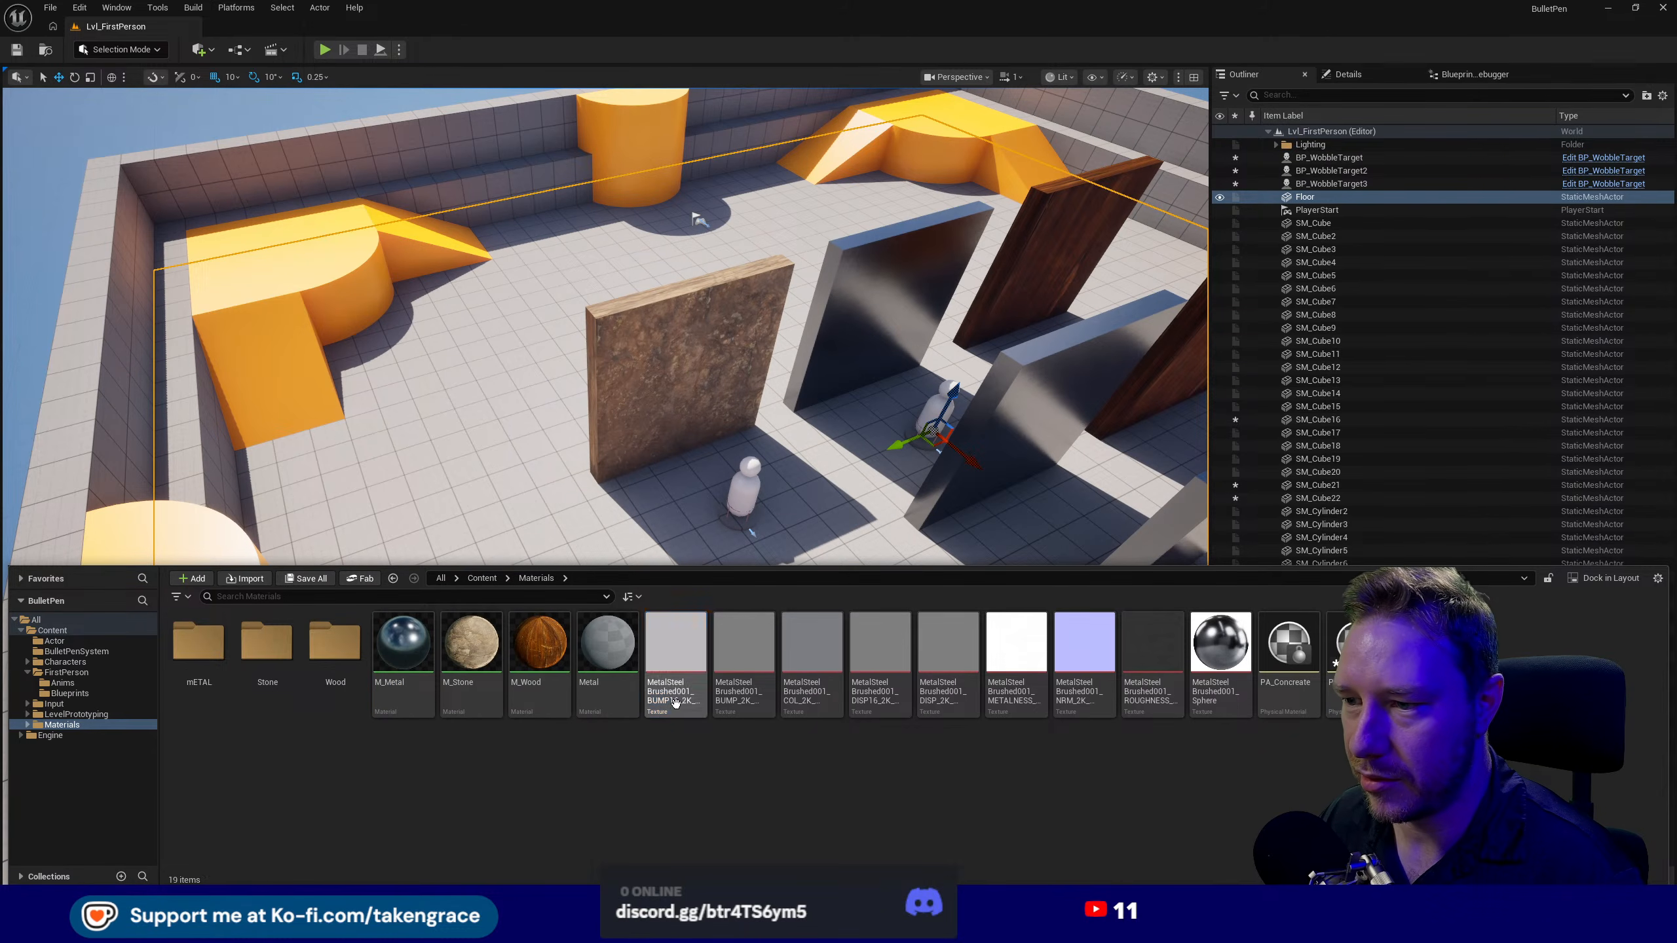
{"action": "left_click", "coordinate": [607, 709]}
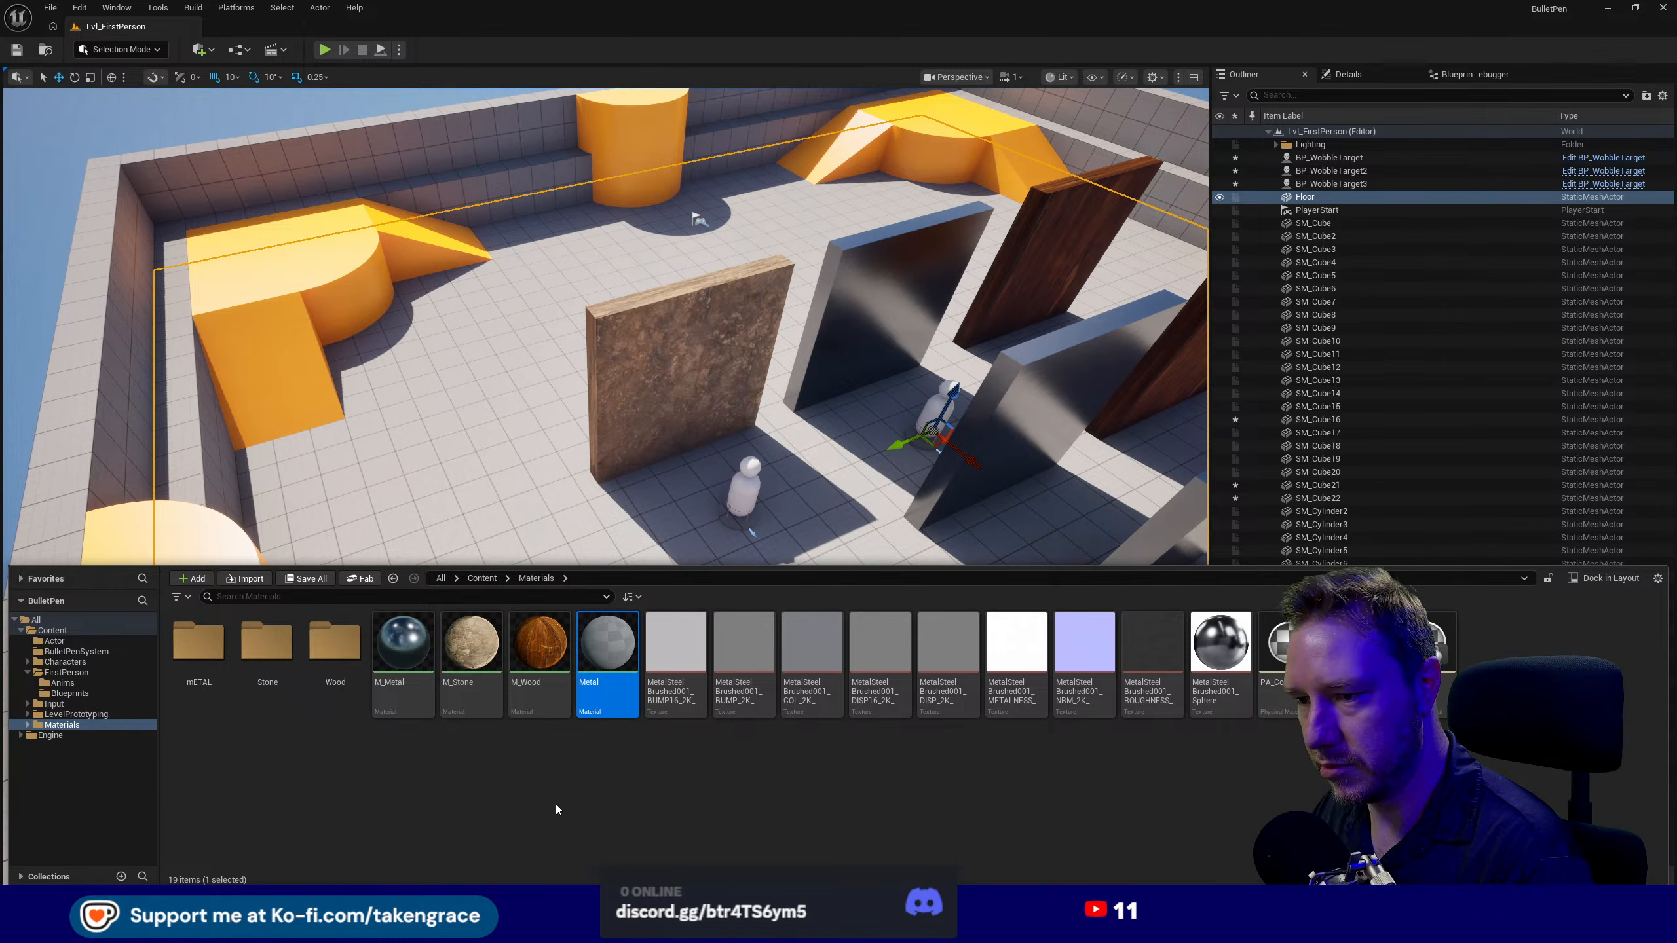
{"action": "key", "text": "Delete"}
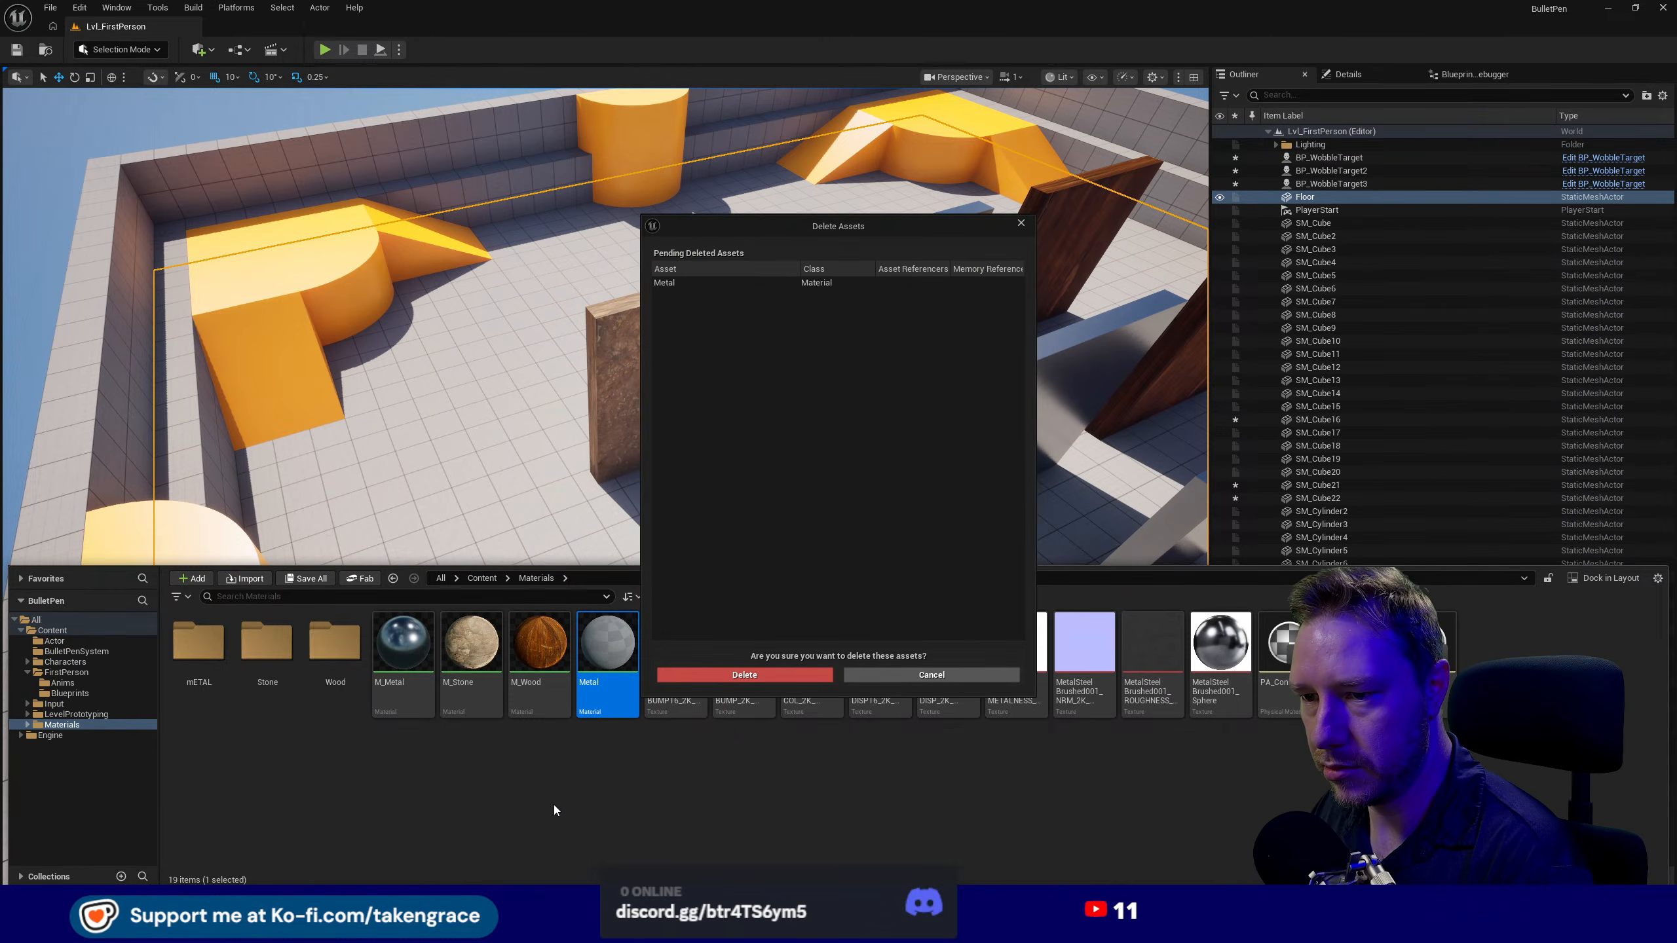
{"action": "left_click", "coordinate": [710, 672]}
- Rename the mETAL folder inside Materials as Metall
{"action": "right_click", "coordinate": [257, 756]}
{"action": "left_click", "coordinate": [198, 650]}
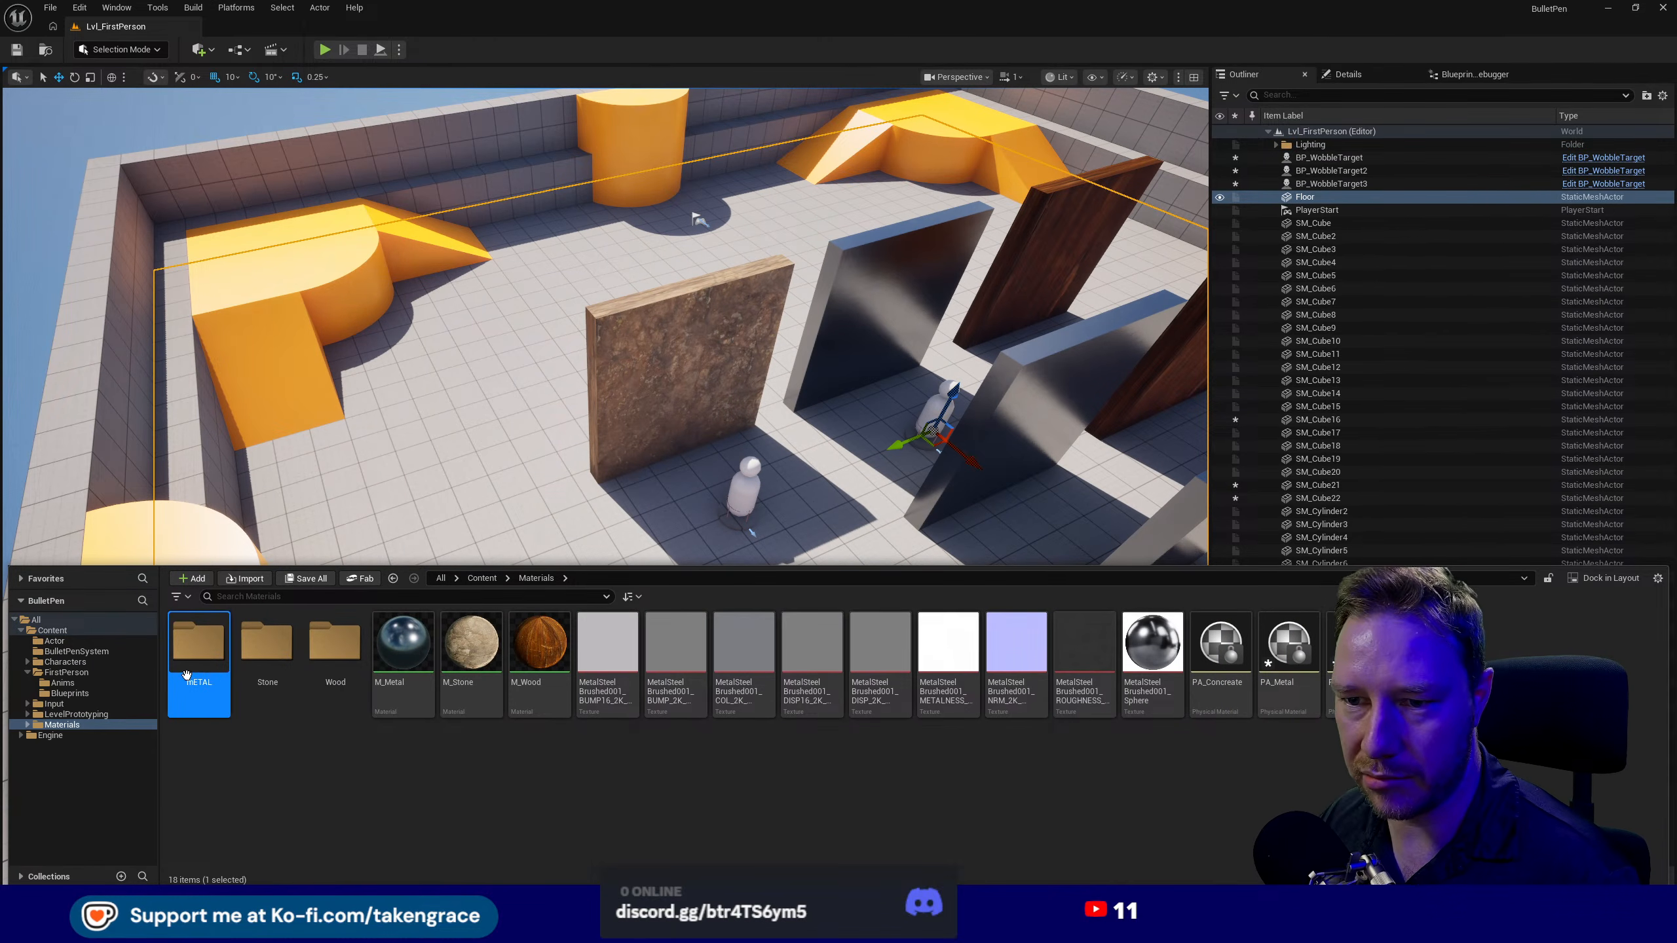
{"action": "key", "text": "F2"}
{"action": "type", "text": "Metal"}
{"action": "key", "text": "BackSpace"}
{"action": "type", "text": "ll"}
{"action": "left_click", "coordinate": [566, 803]}
- Move the MetalSteel Brushed001 textures and the sphere asset from Materials into the Metall folder
{"action": "left_click", "coordinate": [606, 653]}
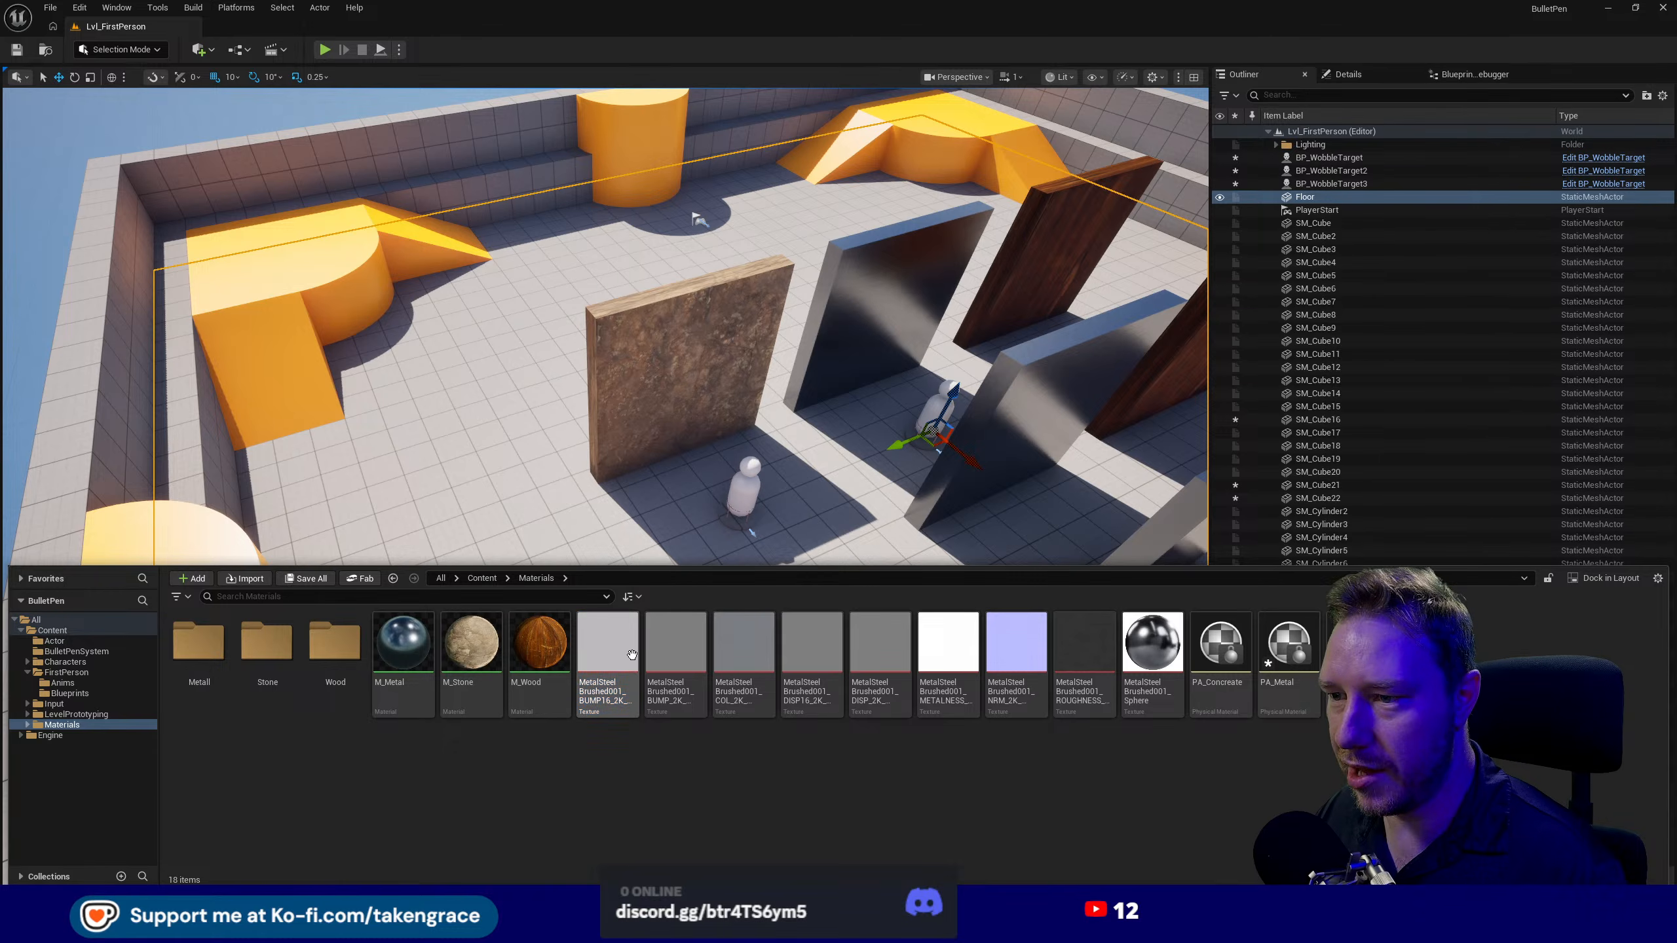
{"action": "left_click", "coordinate": [1128, 684], "text": "shift"}
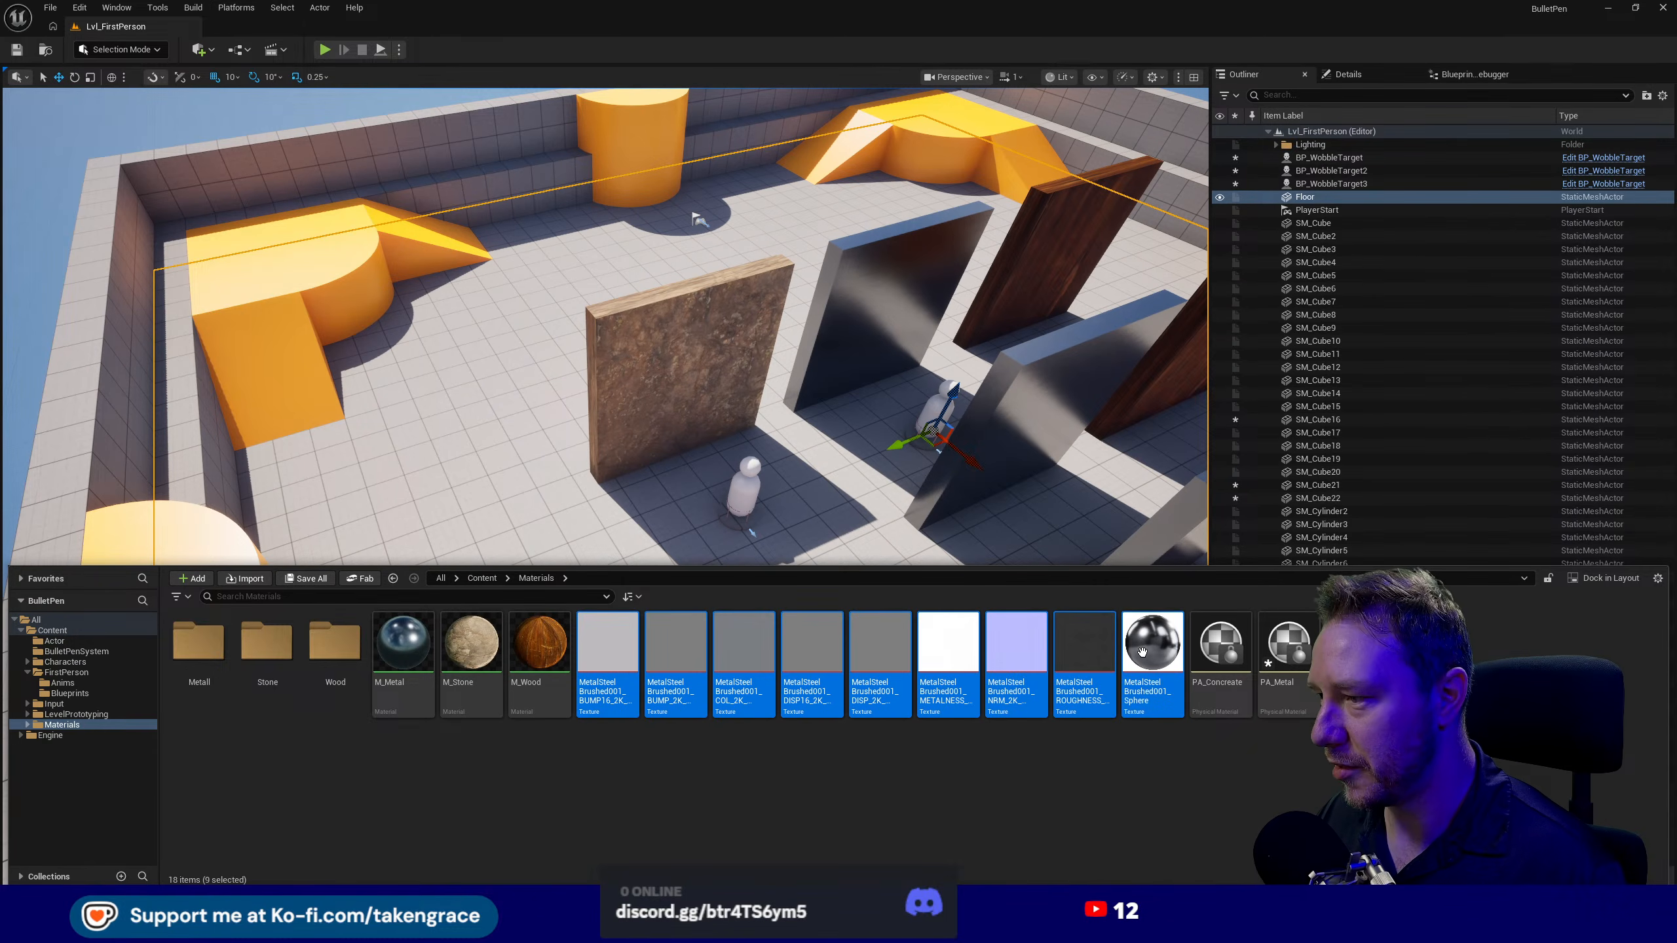
{"action": "left_click_drag", "start_coordinate": [620, 644], "coordinate": [212, 655]}
{"action": "left_click", "coordinate": [268, 677]}
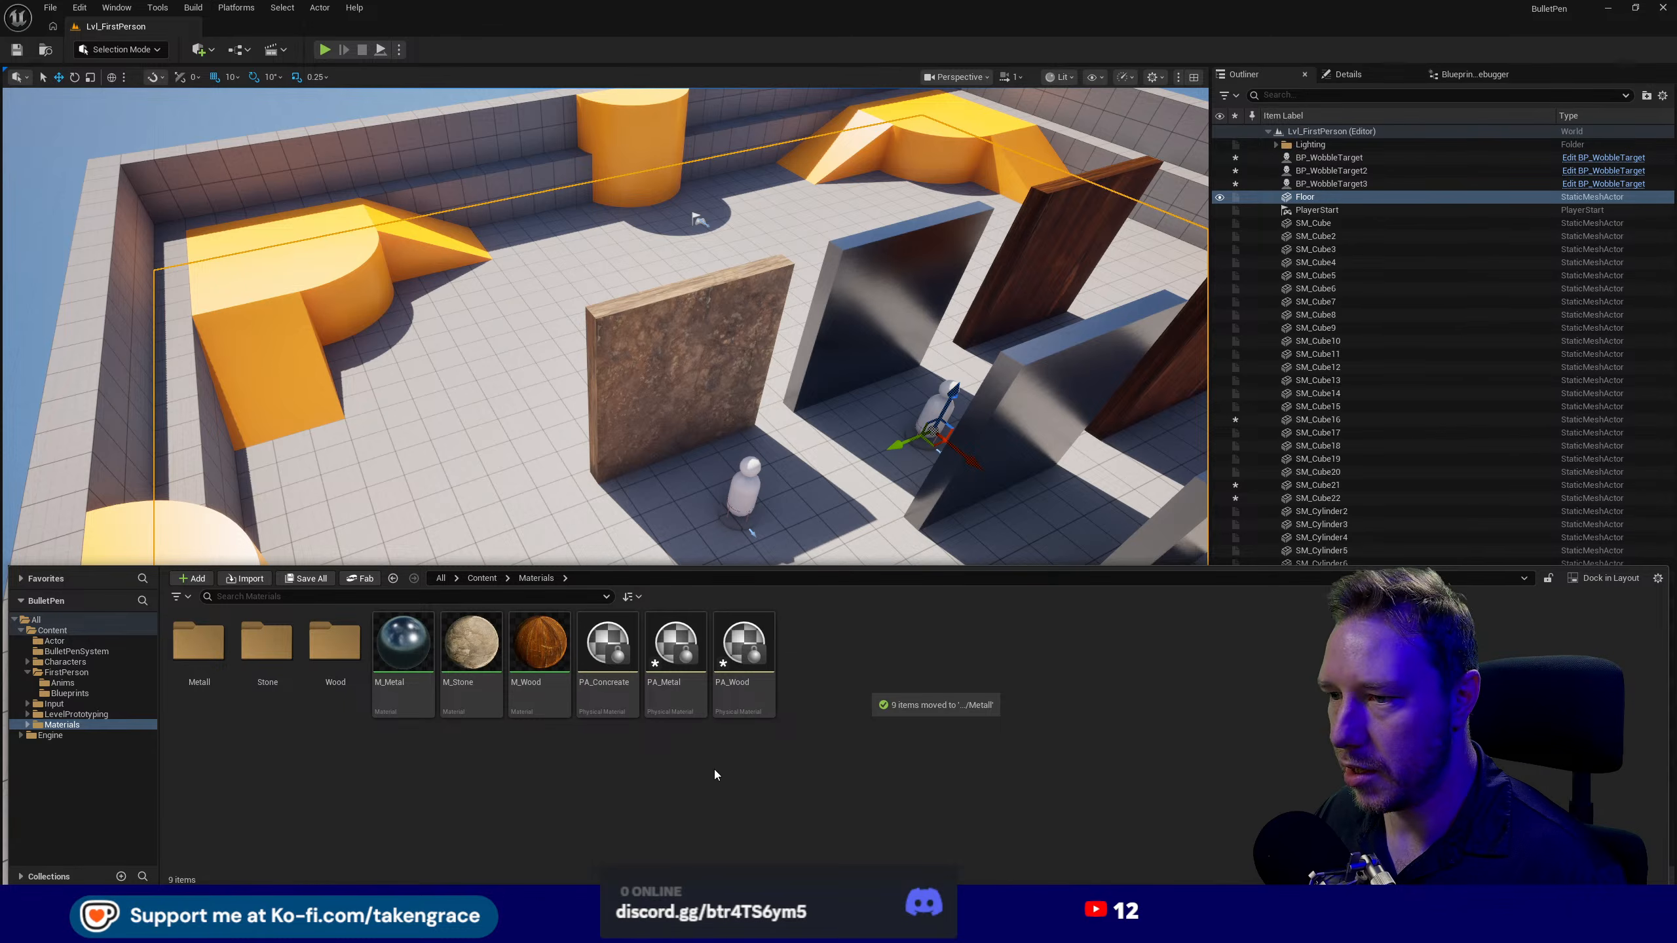
- Move the Materials folder into the BulletPenSystem folder
{"action": "left_click", "coordinate": [60, 728]}
{"action": "left_click_drag", "start_coordinate": [47, 690], "coordinate": [50, 687]}
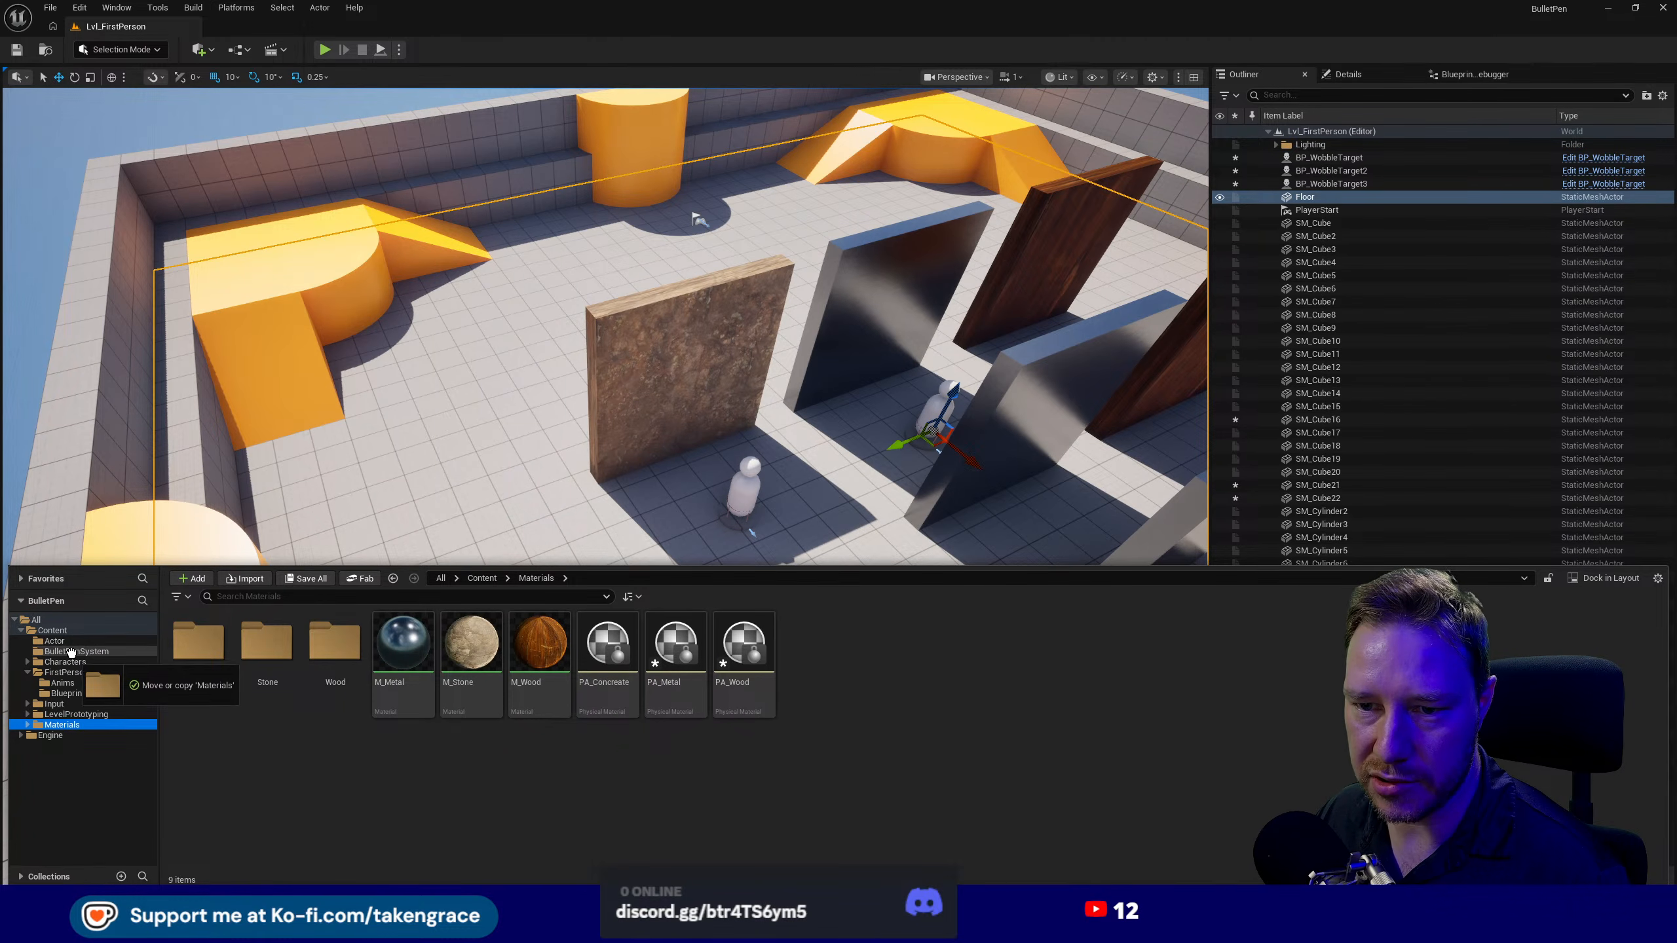
{"action": "left_click", "coordinate": [92, 661]}
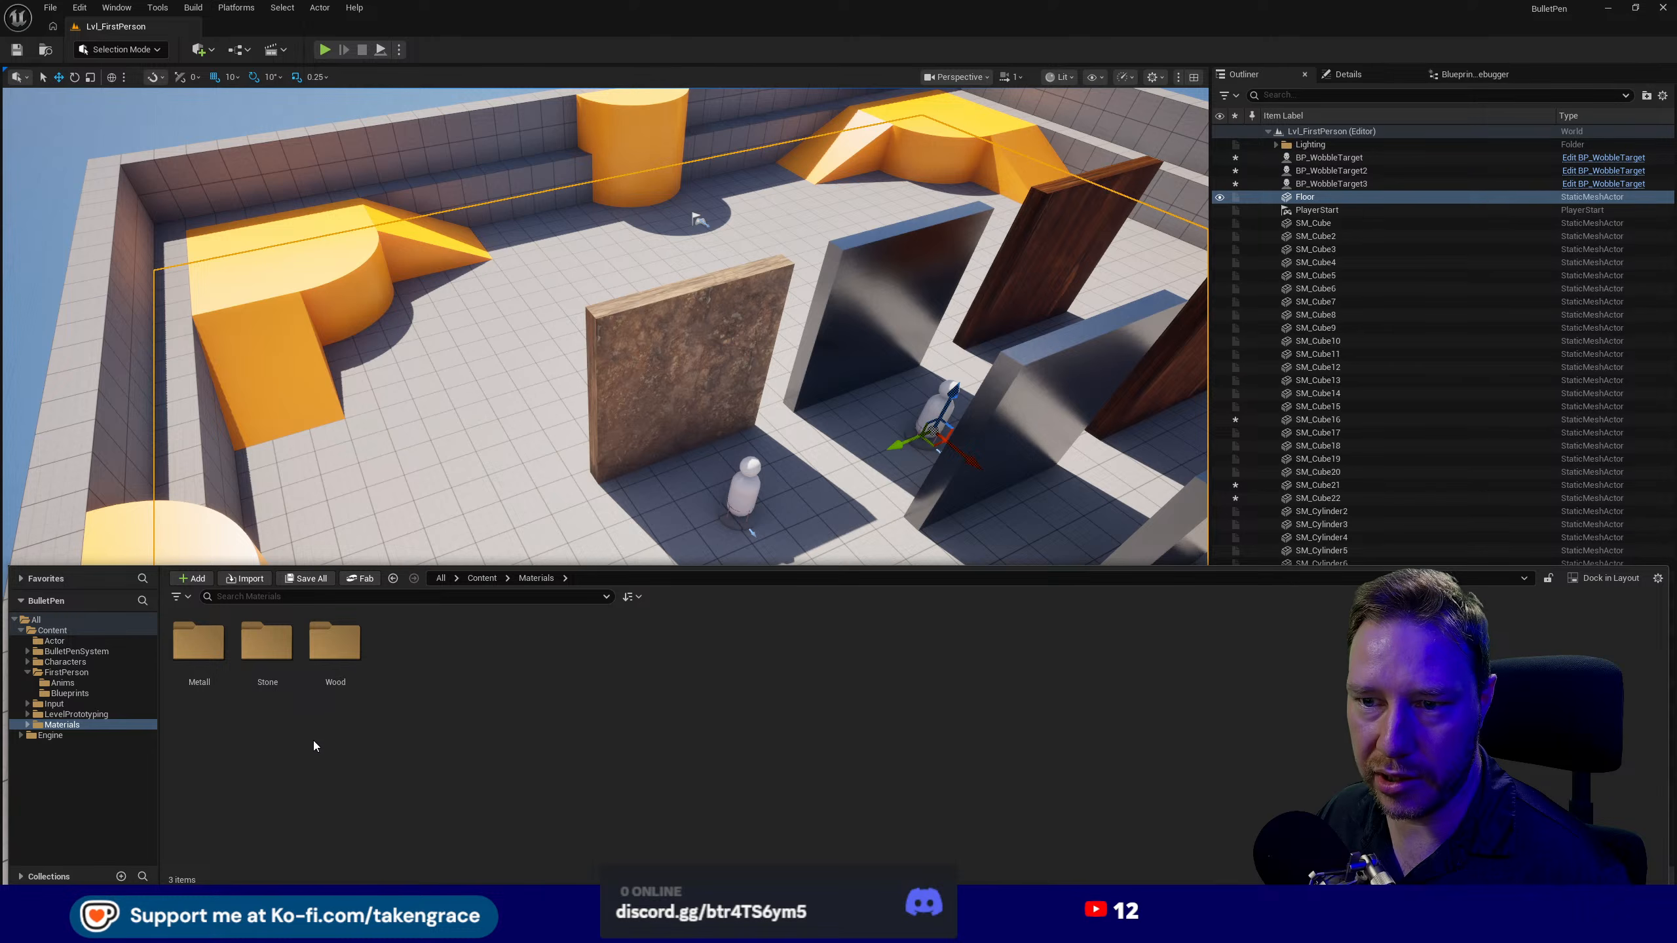
- Select the front metal wall and add a Text Render Actor to the level beside it
{"action": "right_click_drag", "start_coordinate": [330, 489], "coordinate": [724, 436]}
{"action": "key", "text": "w"}
{"action": "key", "text": "a"}
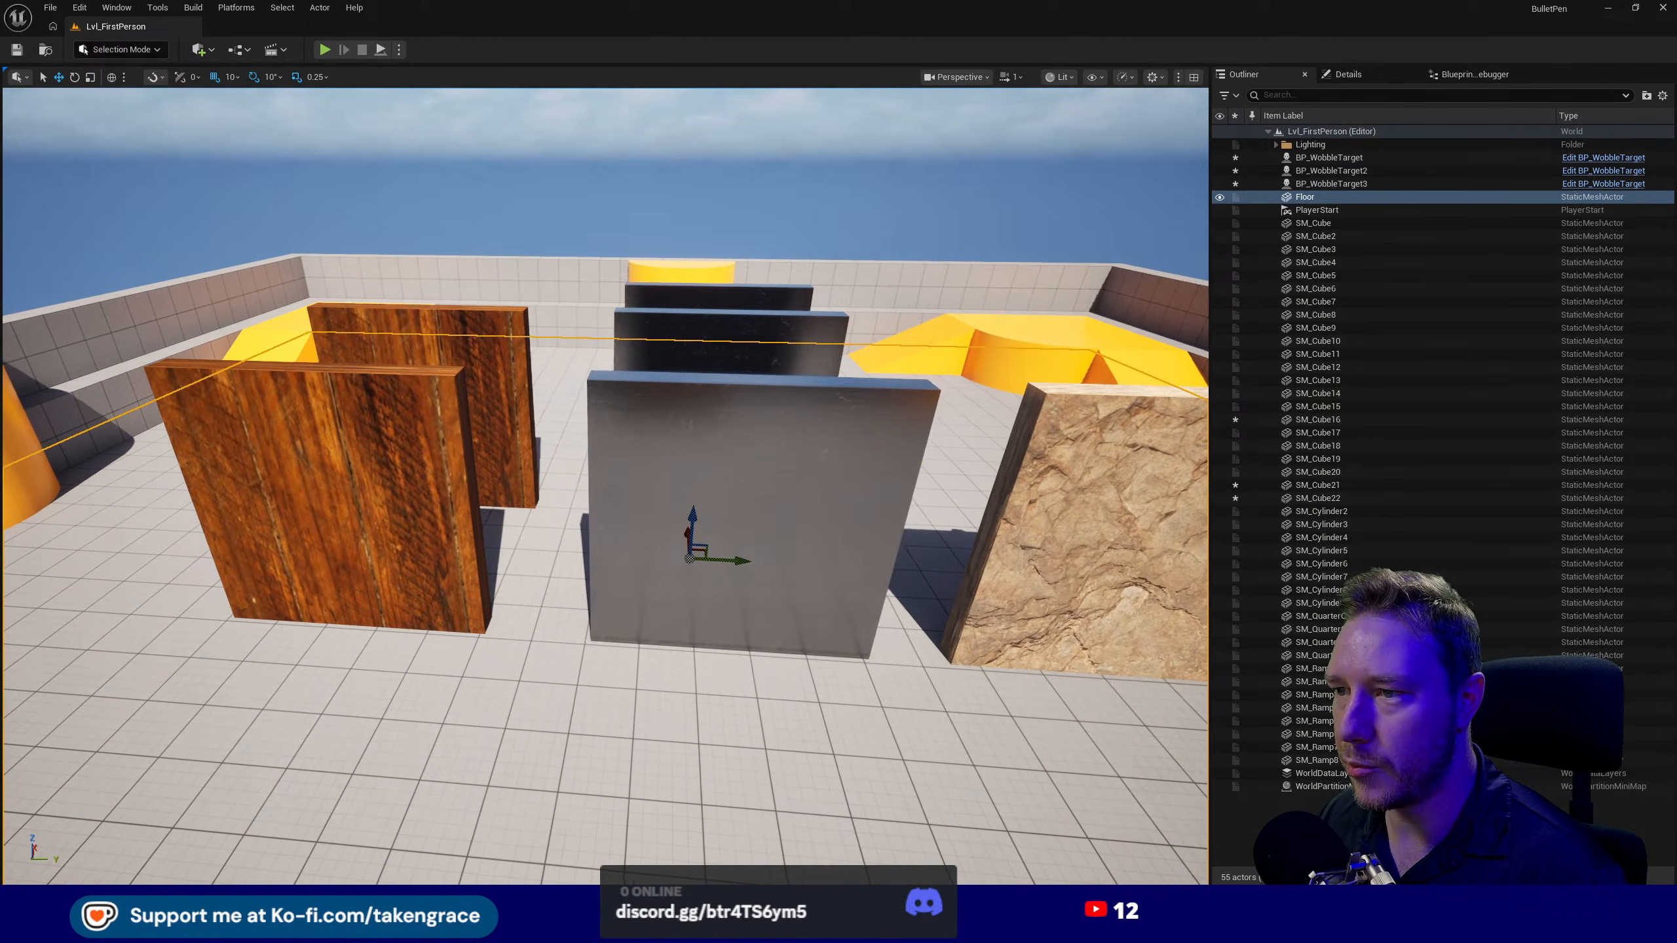
{"action": "left_click", "coordinate": [641, 532]}
{"action": "right_click_drag", "start_coordinate": [663, 600], "coordinate": [748, 520]}
{"action": "key", "text": "q"}
{"action": "key", "text": "q"}
{"action": "key", "text": "w"}
{"action": "left_click", "coordinate": [202, 50]}
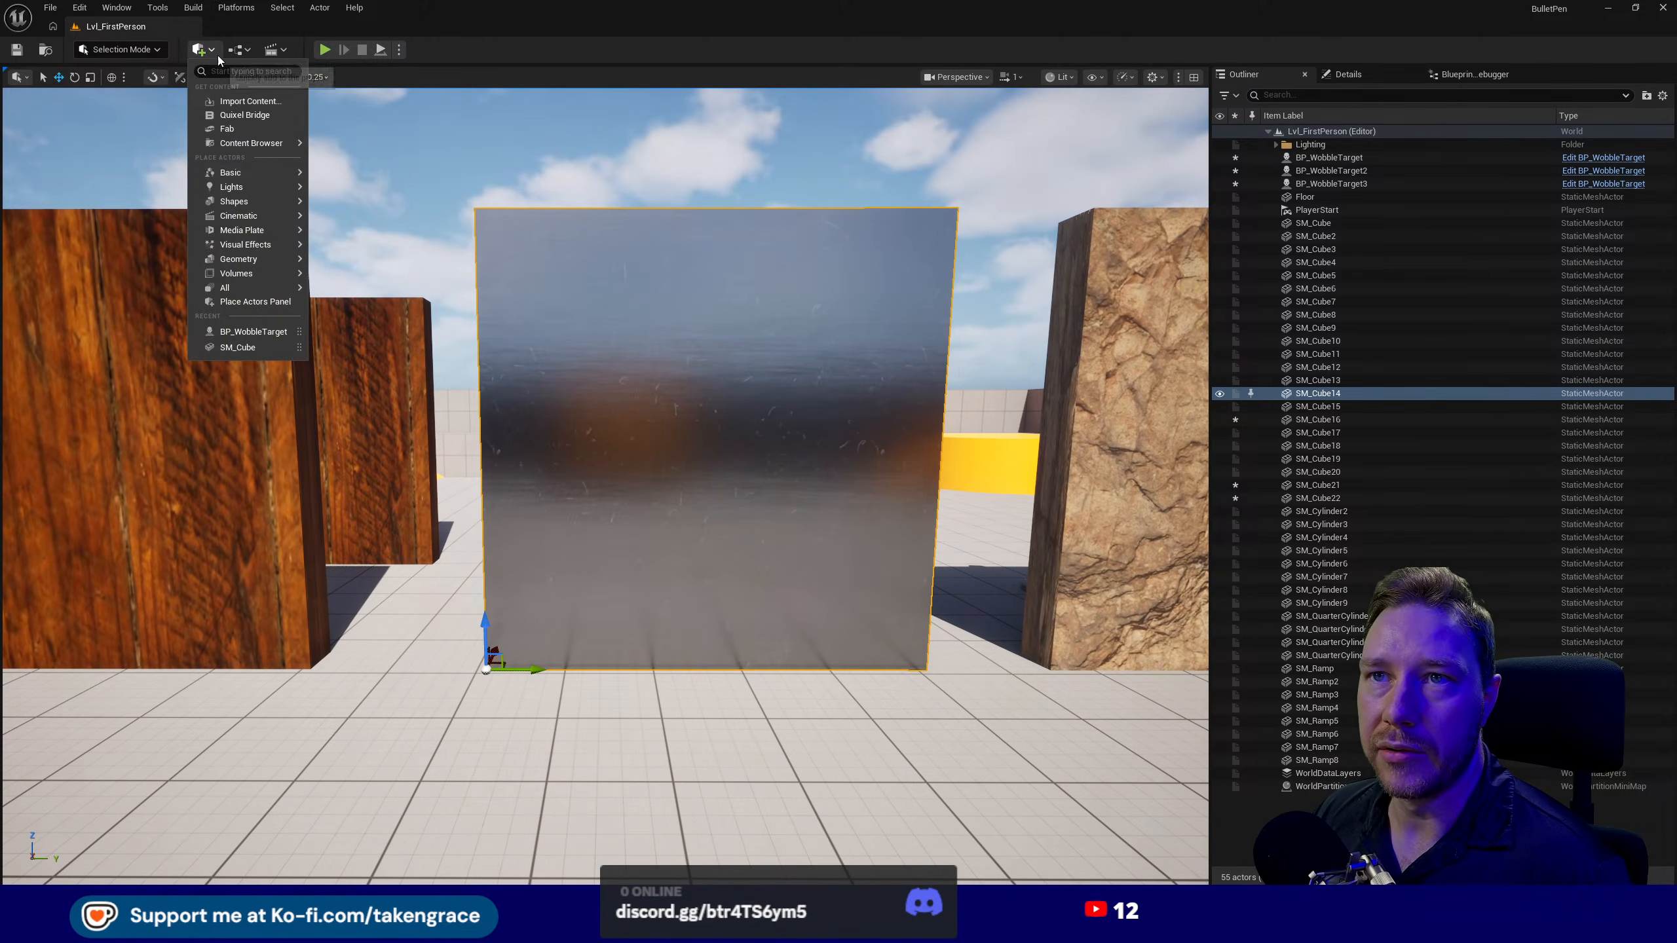
{"action": "mouse_move", "coordinate": [263, 296]}
{"action": "left_click", "coordinate": [250, 70]}
{"action": "type", "text": "rea"}
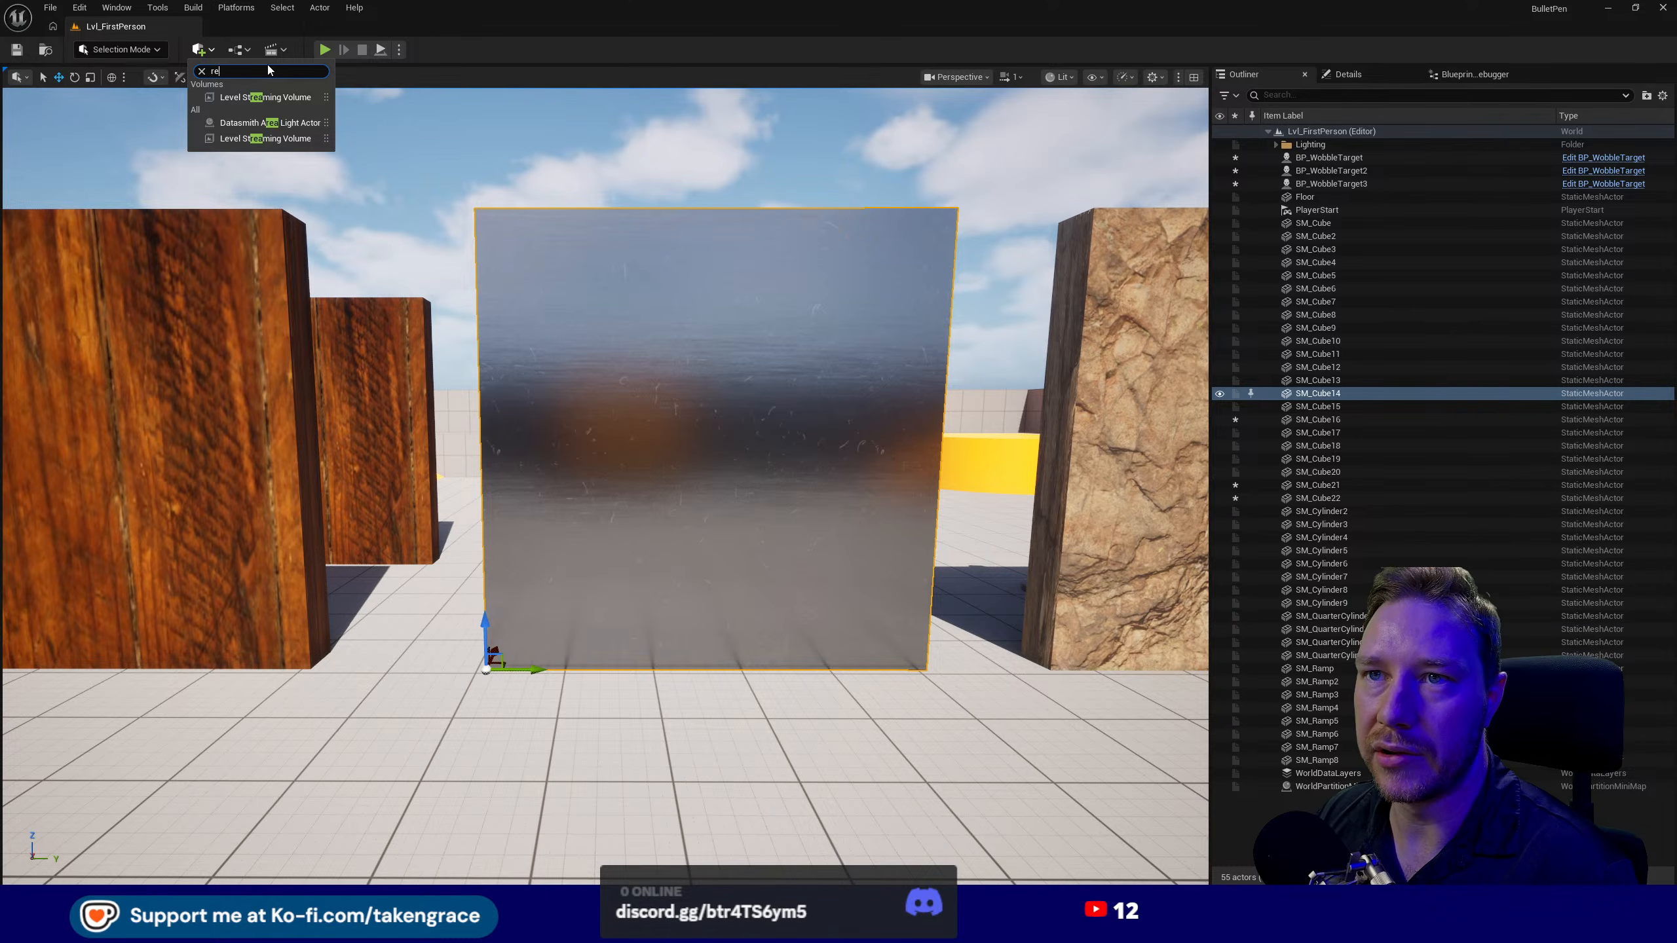
{"action": "key", "text": "BackSpace"}
{"action": "type", "text": "d"}
{"action": "key", "text": "BackSpace"}
{"action": "type", "text": "nder"}
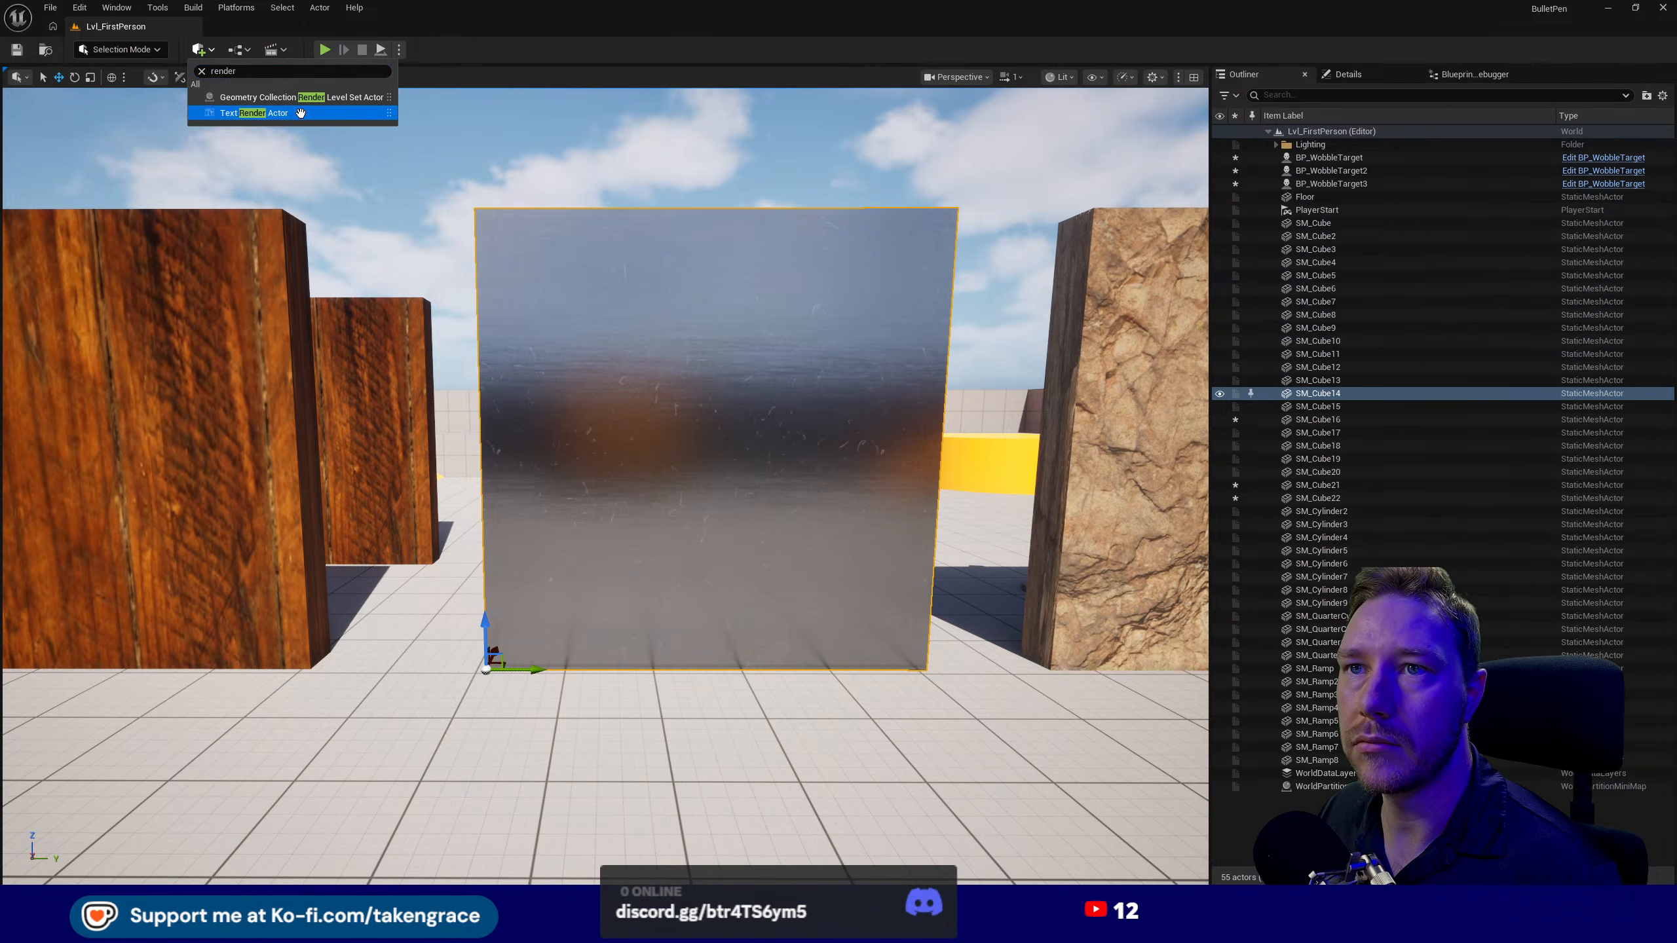
{"action": "left_click", "coordinate": [253, 113]}
- Bring the text actor out in front of the metal wall and rotate it 180° about Z so it reads correctly
{"action": "key", "text": "a"}
{"action": "right_click_drag", "start_coordinate": [599, 487], "coordinate": [727, 487]}
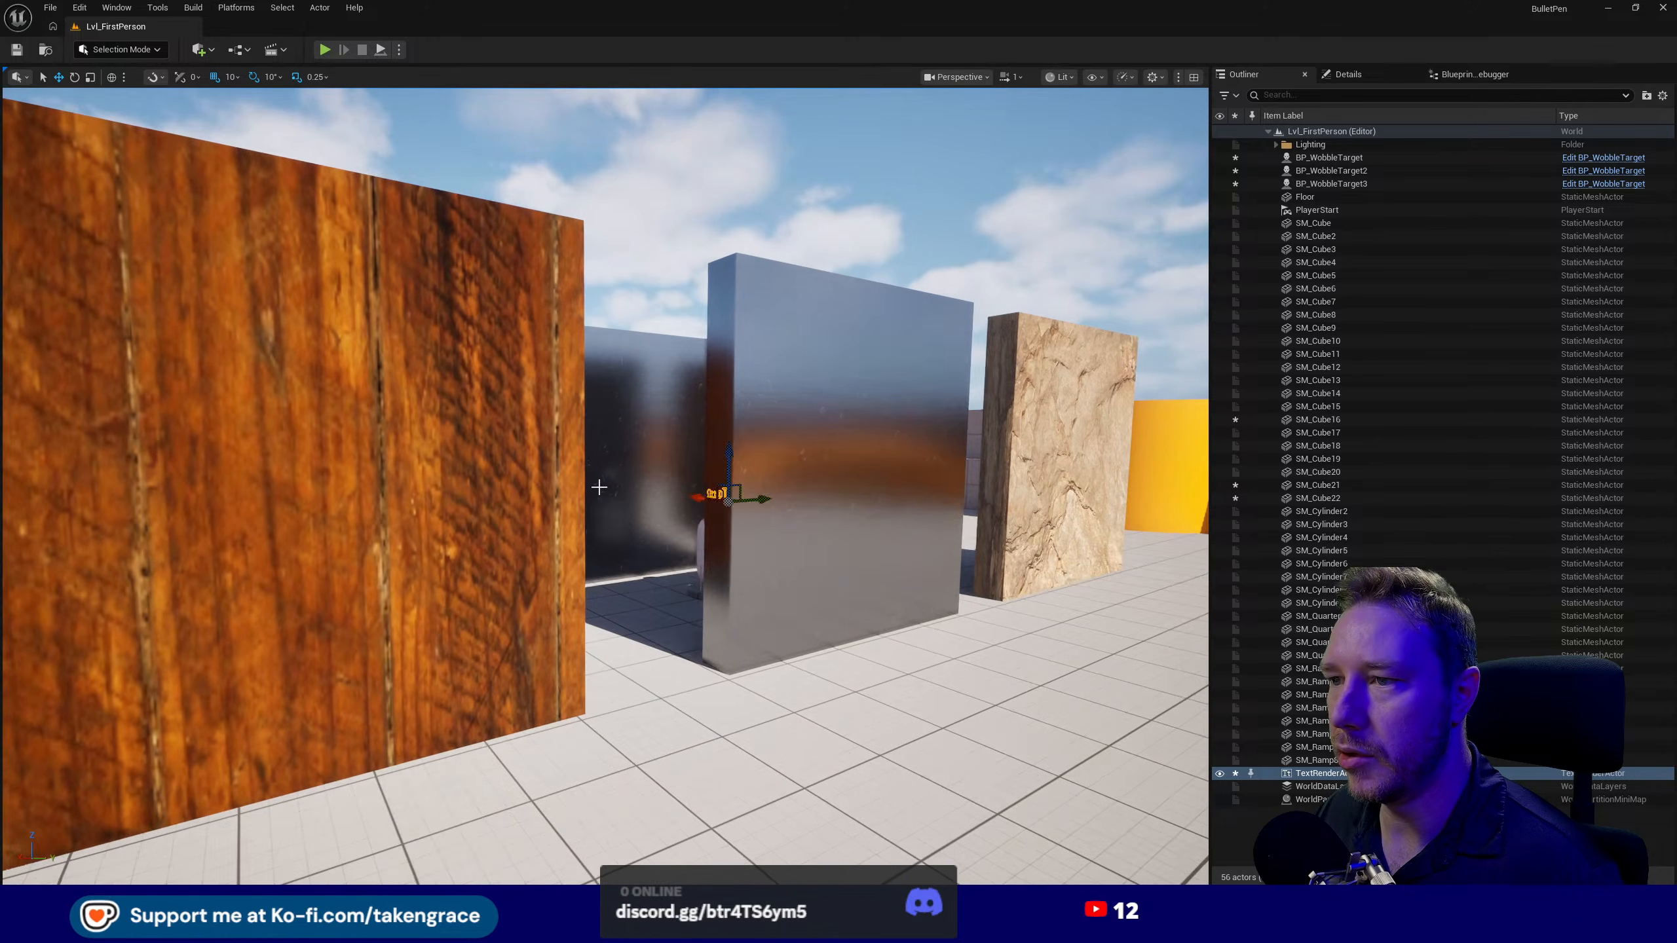
{"action": "left_click_drag", "start_coordinate": [690, 494], "coordinate": [960, 537]}
{"action": "key", "text": "e"}
{"action": "right_click_drag", "start_coordinate": [372, 719], "coordinate": [330, 727]}
{"action": "key", "text": "d"}
{"action": "key", "text": "s"}
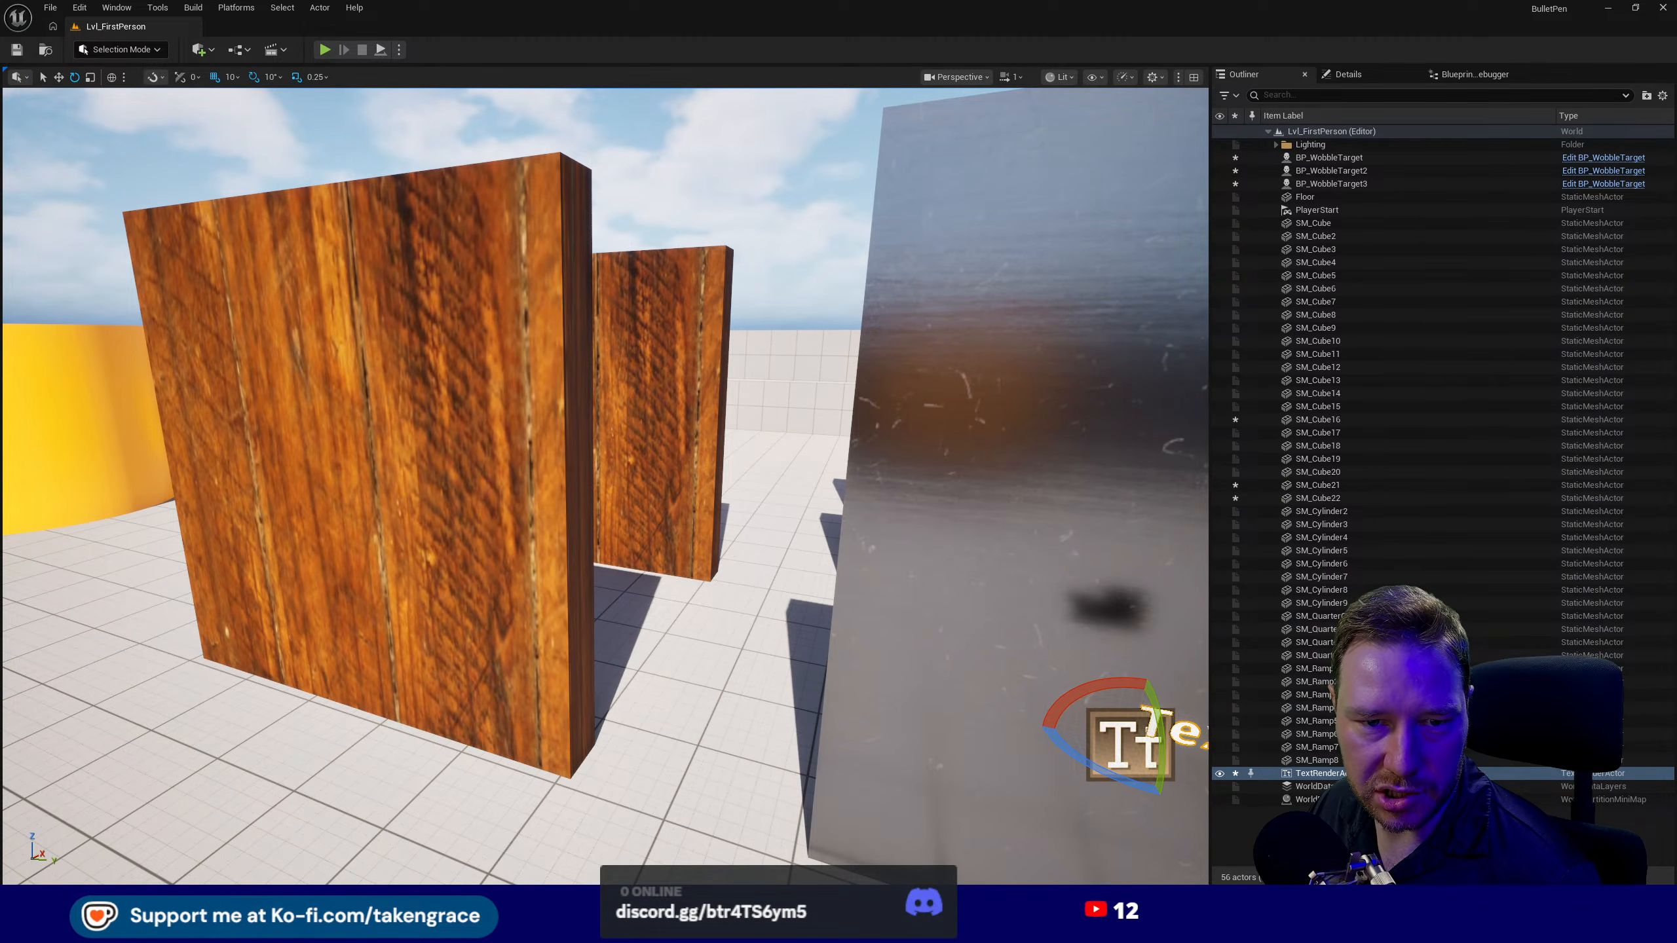
{"action": "key", "text": "s"}
- Position the text actor near the middle of the metal wall's front face, at about X -300, Y 10, Z 300
{"action": "right_click_drag", "start_coordinate": [787, 692], "coordinate": [855, 684]}
{"action": "key", "text": "w"}
{"action": "key", "text": "r"}
{"action": "key", "text": "w"}
{"action": "left_click_drag", "start_coordinate": [510, 627], "coordinate": [534, 600]}
{"action": "right_click_drag", "start_coordinate": [557, 621], "coordinate": [605, 621]}
{"action": "left_click_drag", "start_coordinate": [411, 636], "coordinate": [422, 465]}
{"action": "right_click_drag", "start_coordinate": [509, 500], "coordinate": [434, 503]}
{"action": "key", "text": "s"}
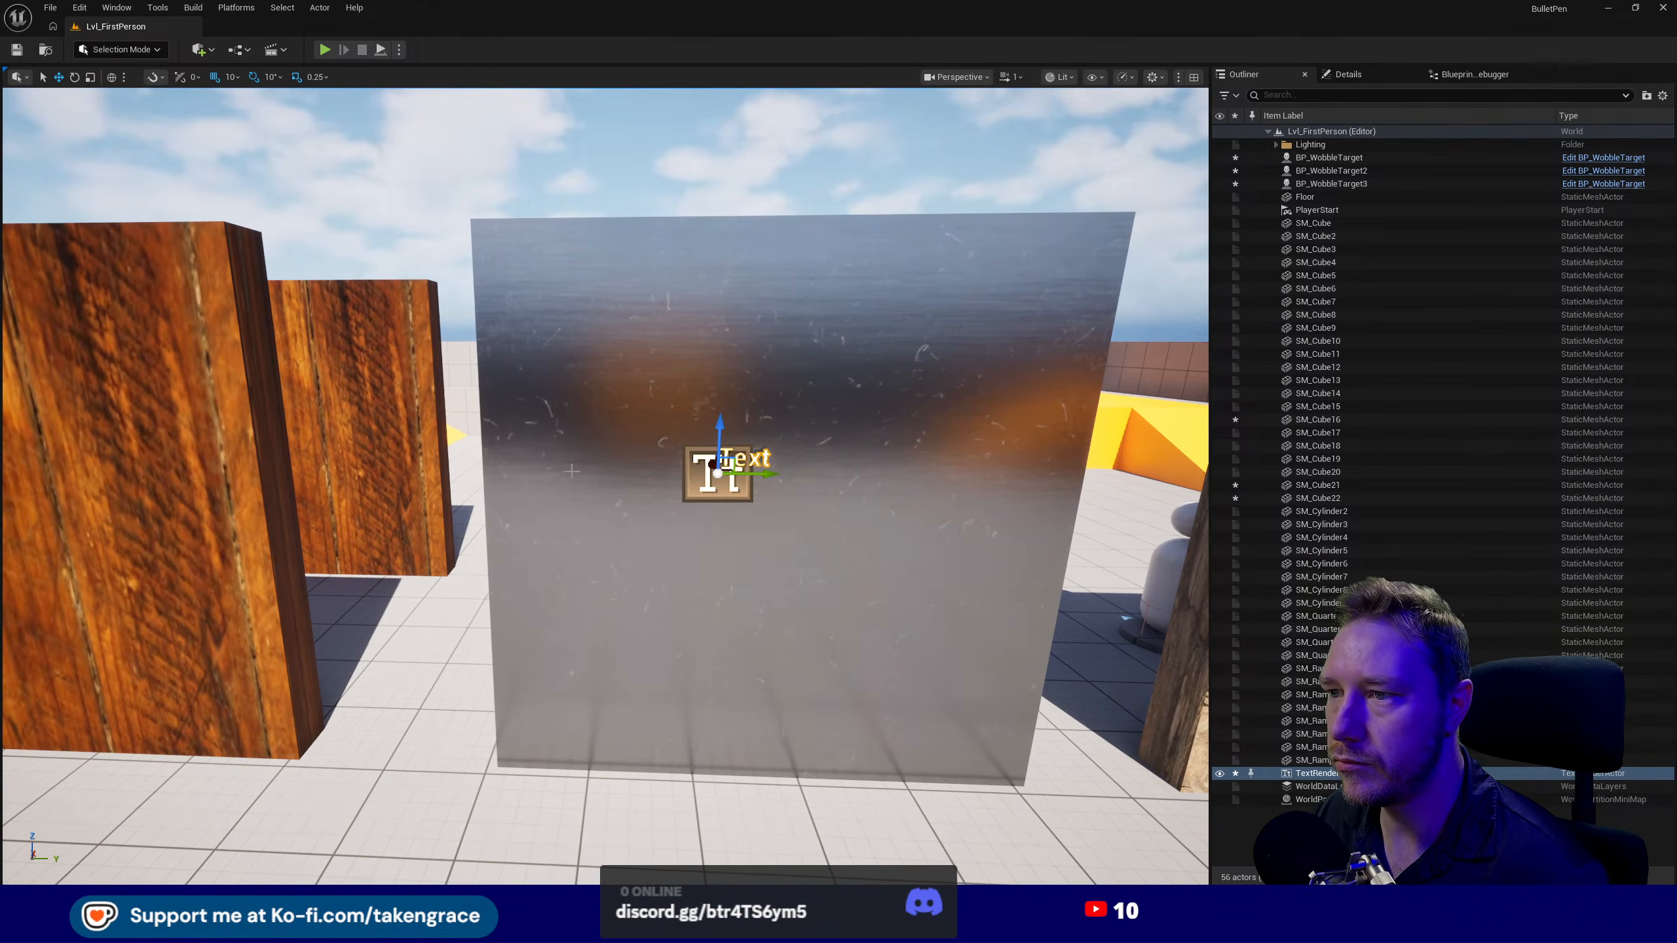
- Replace the text actor's default text with the heading "This is the Bullet Penetration System", followed by a line break
{"action": "left_click", "coordinate": [1360, 74]}
{"action": "left_click", "coordinate": [1436, 426]}
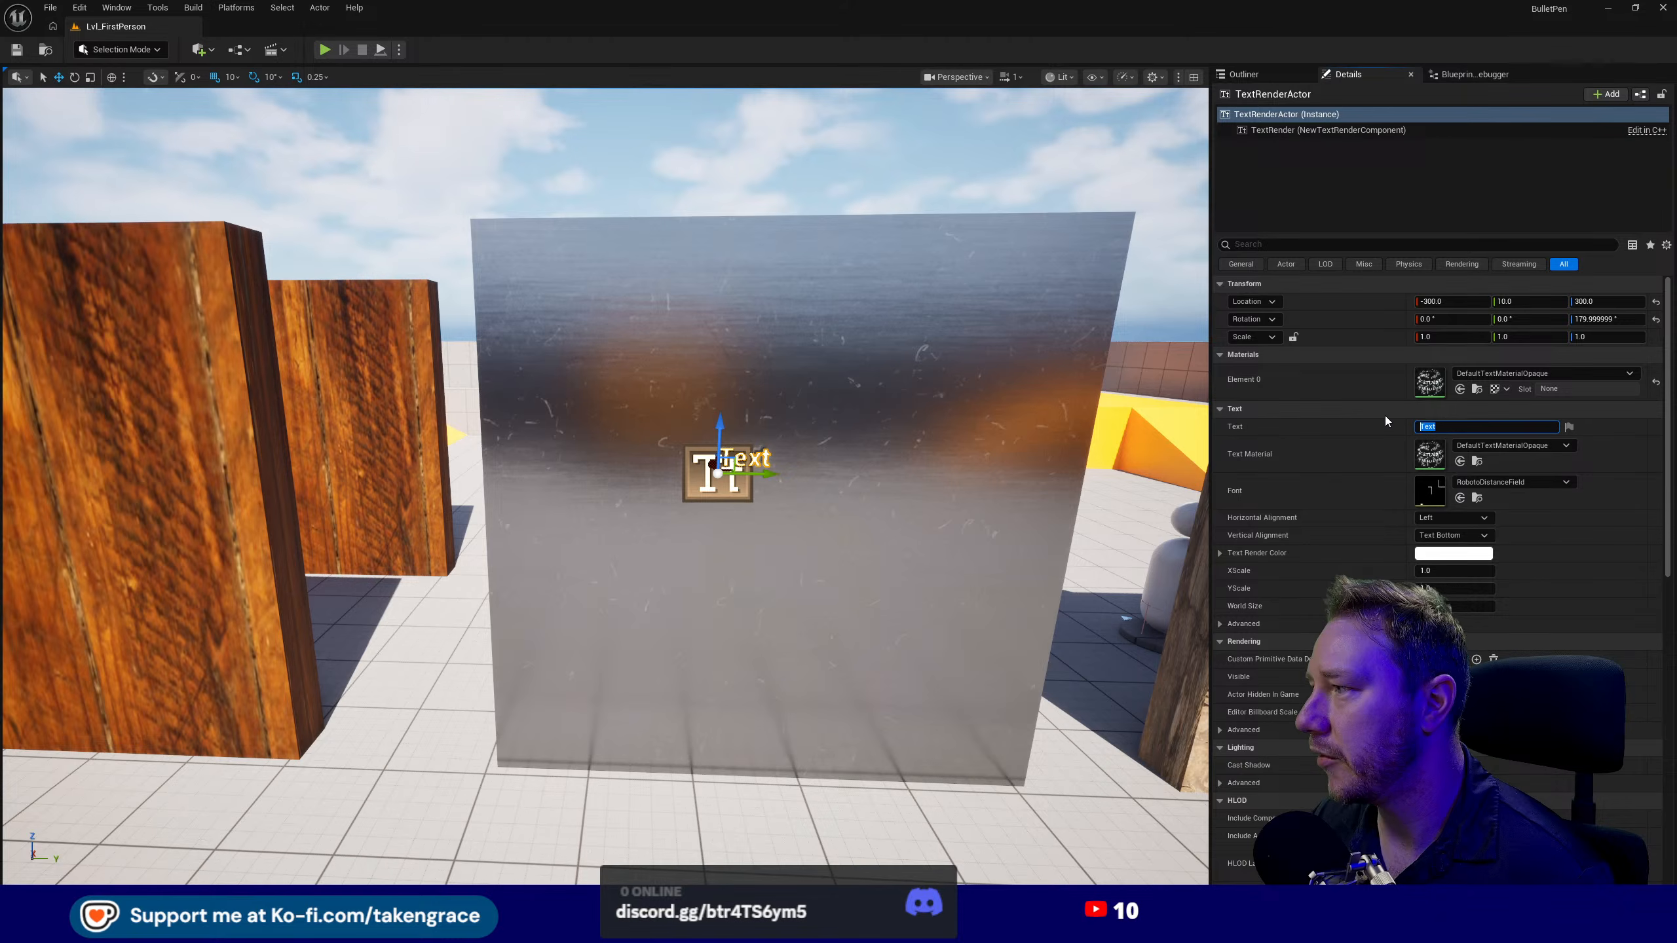
{"action": "type", "text": "This is the Bulle"}
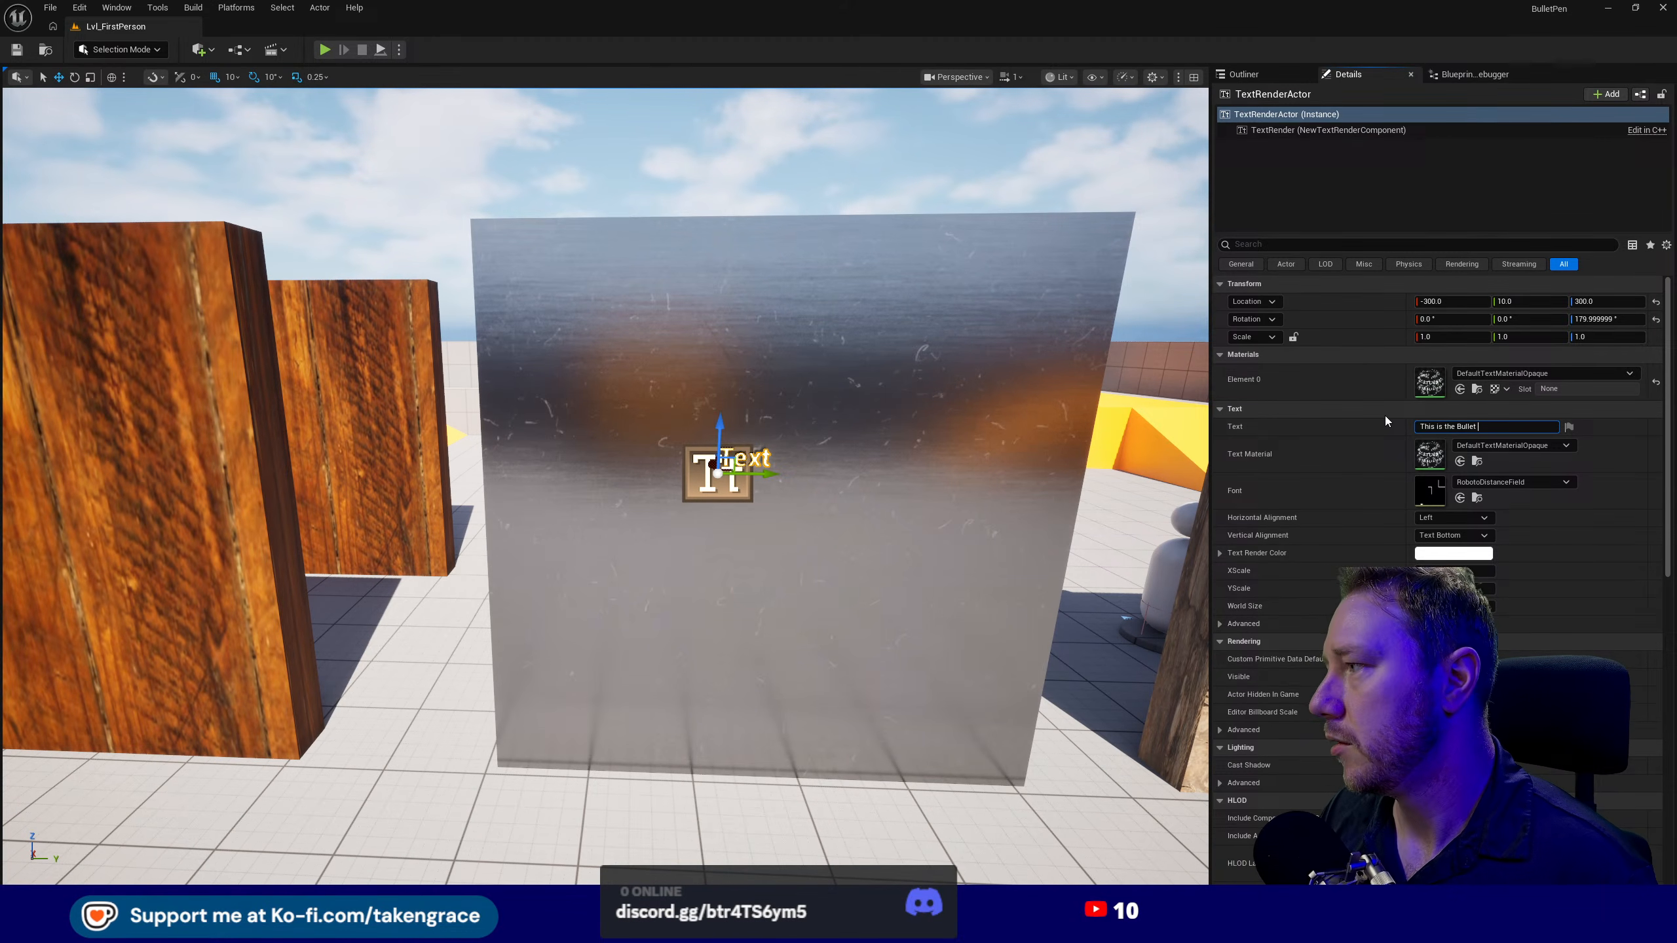
{"action": "type", "text": "t Penet"}
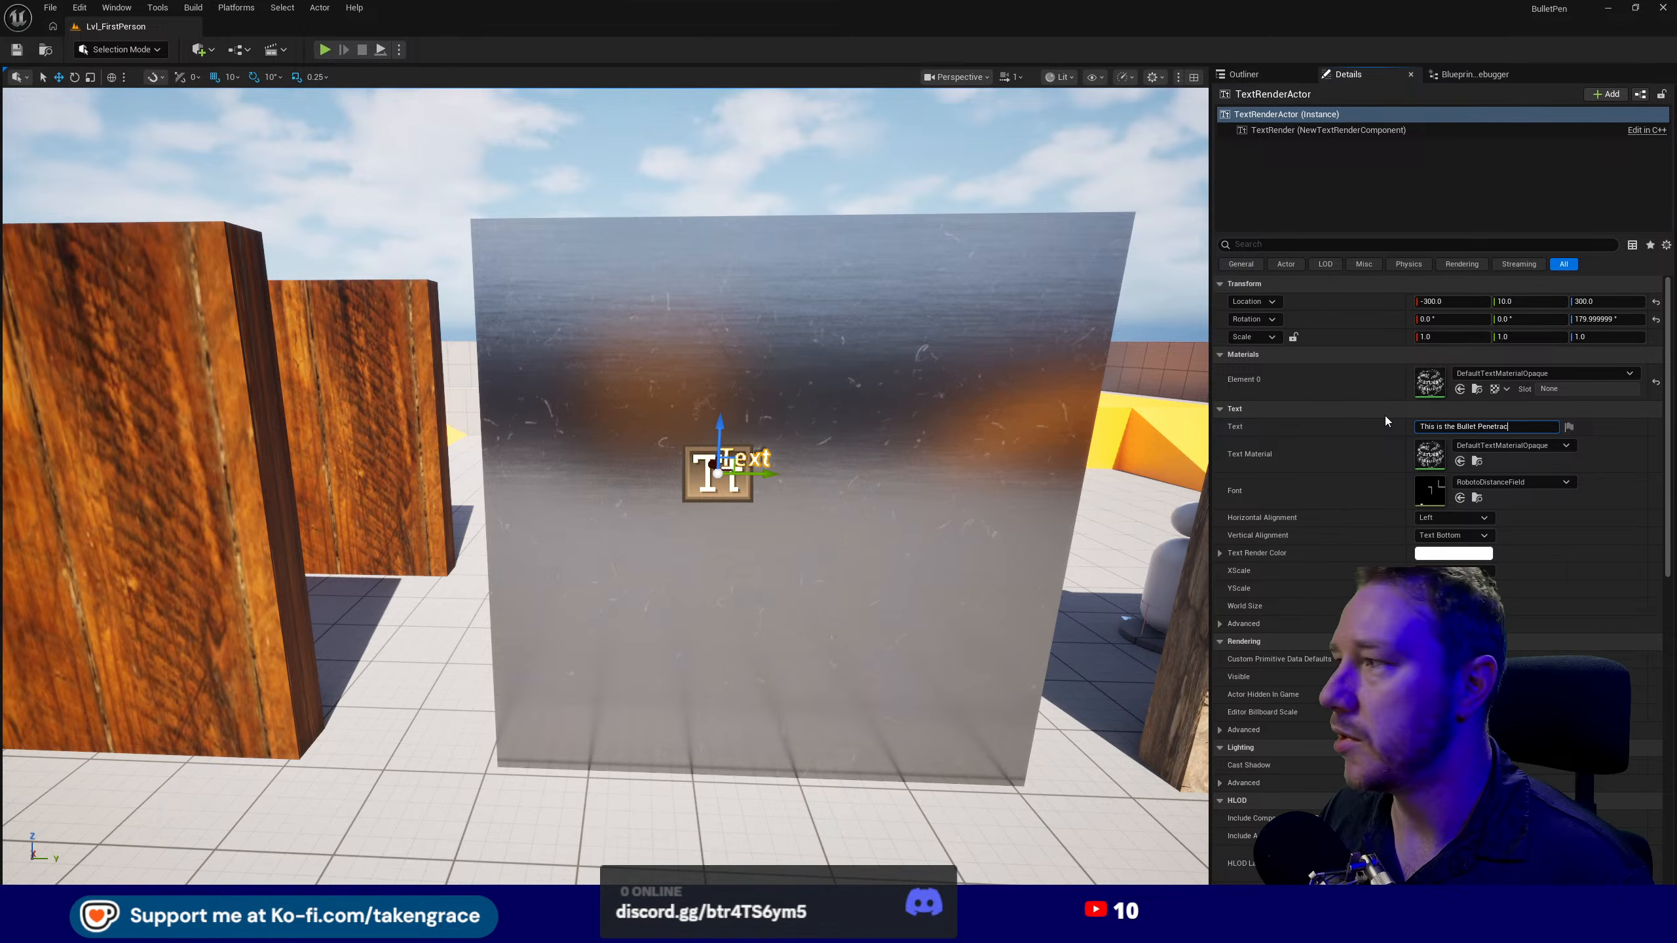
{"action": "type", "text": "ration System"}
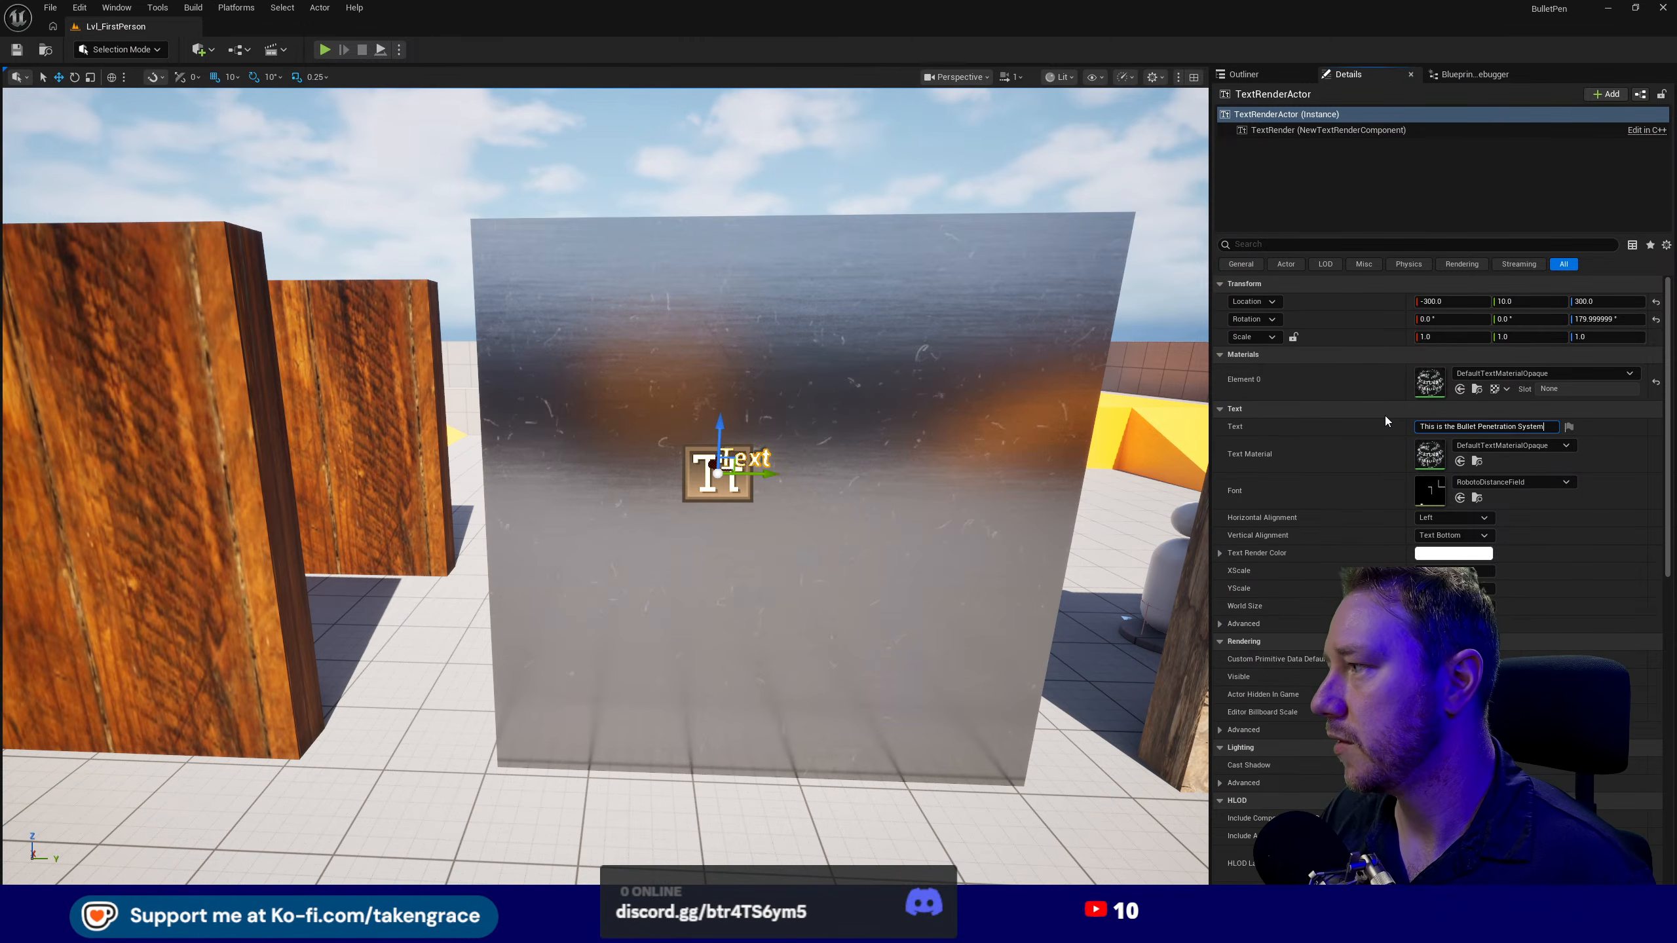
{"action": "key", "text": "shift+Return"}
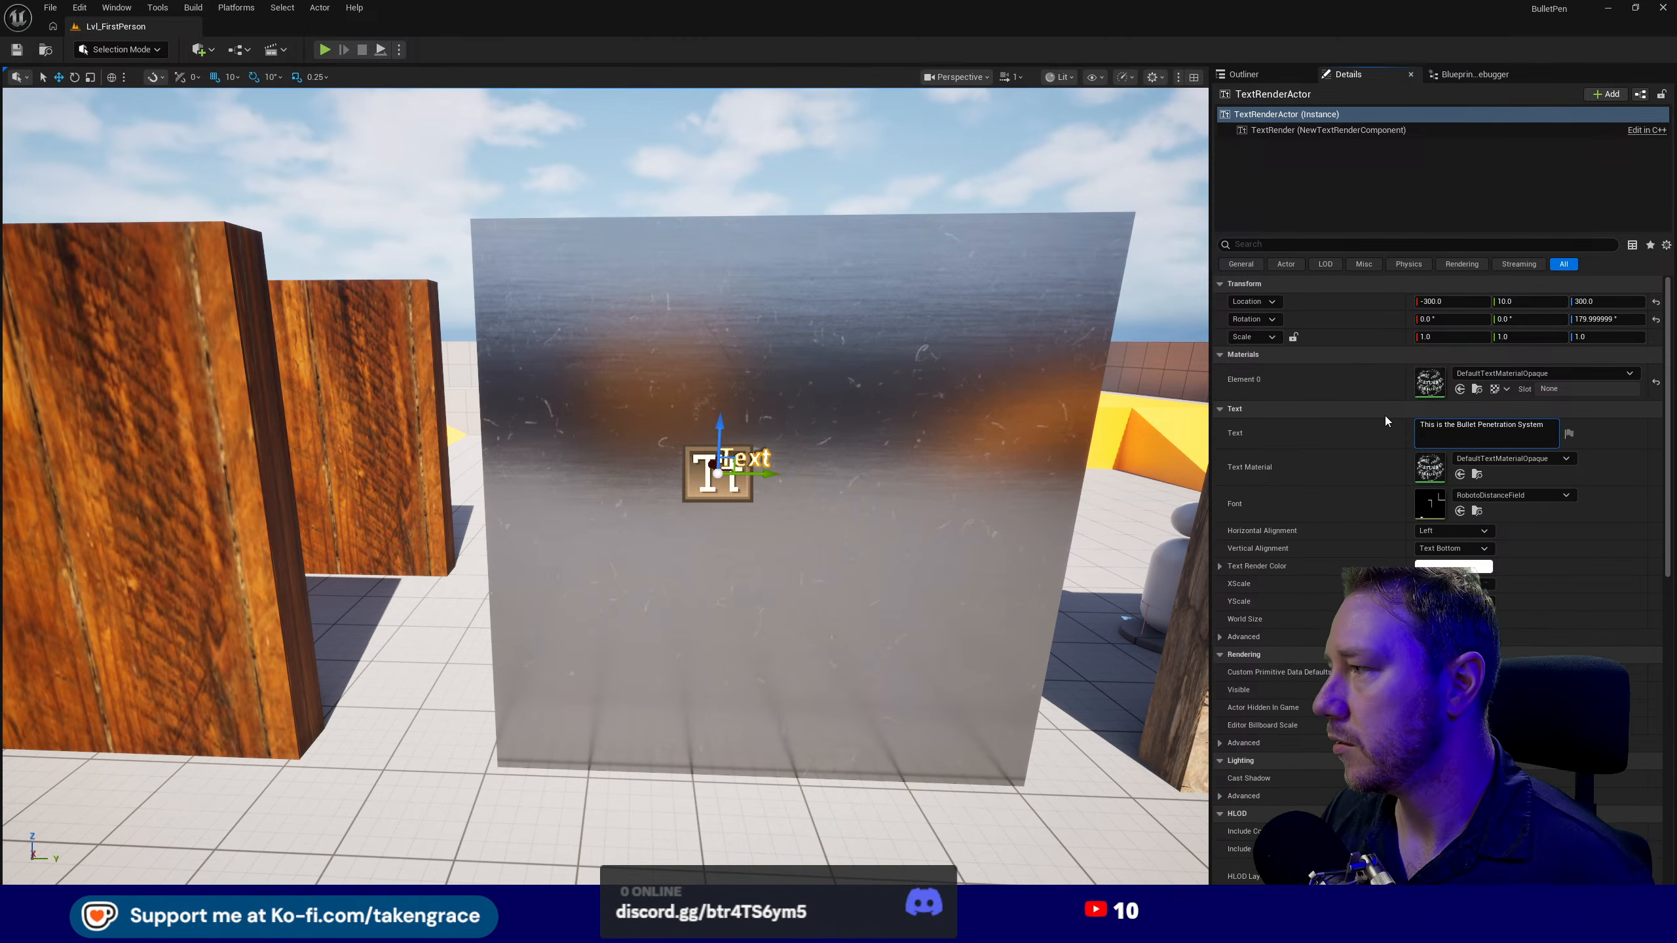
- Begin a bullet under the heading reading "- You just need to create physics assets for each materal type and"
{"action": "type", "text": "- You "}
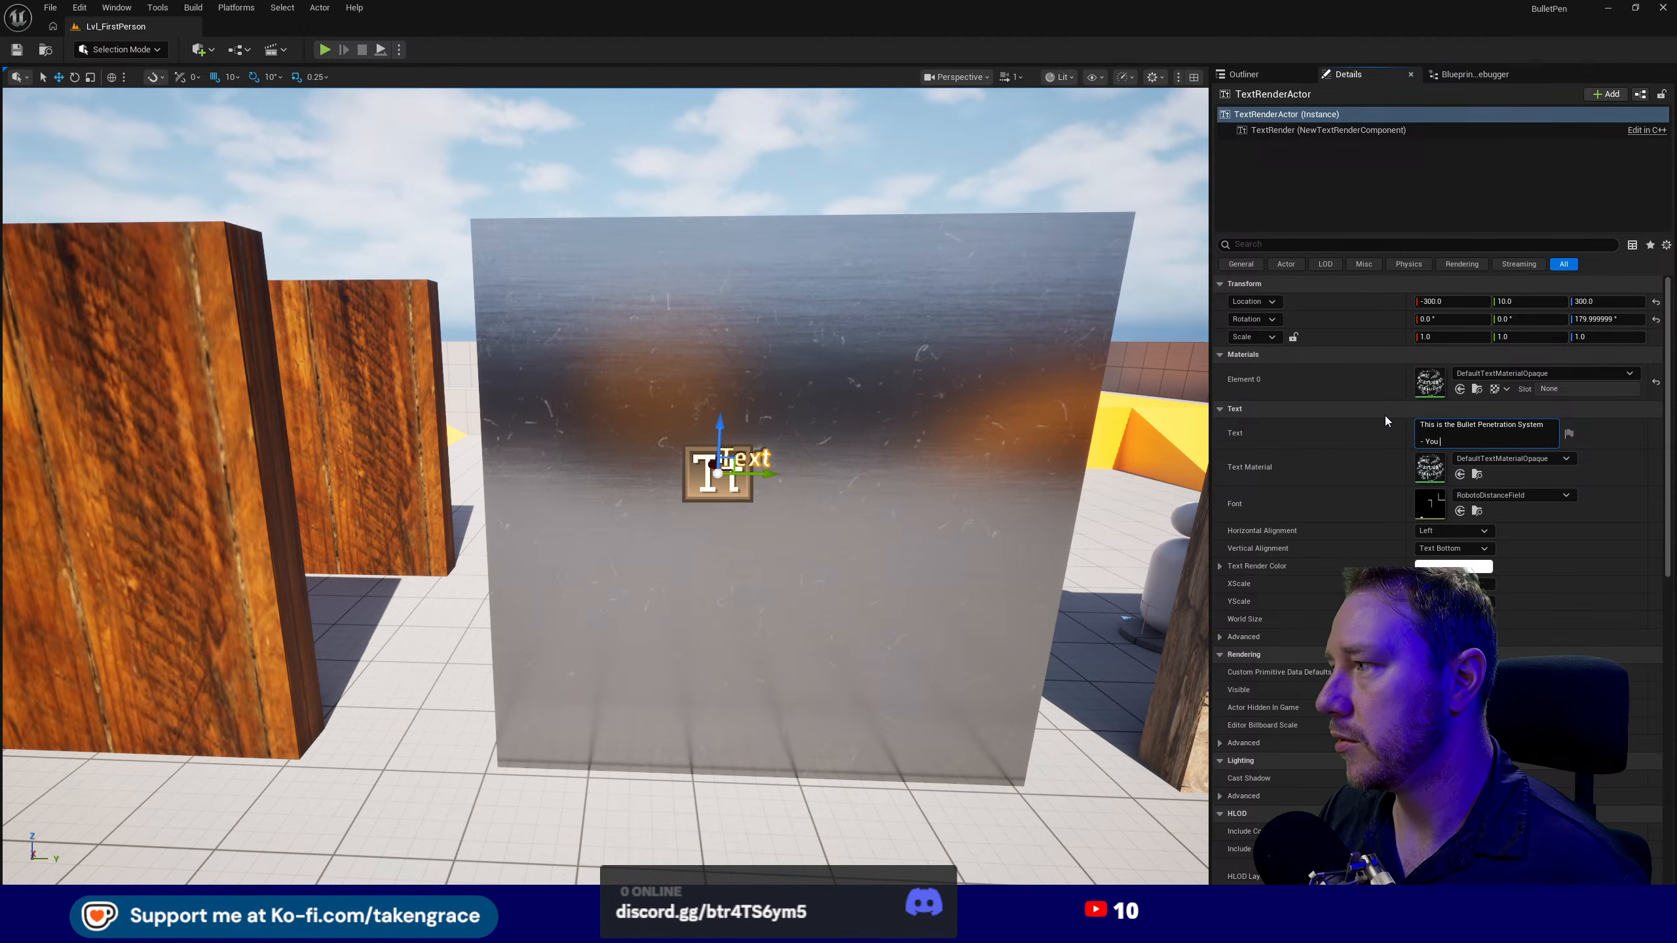
{"action": "type", "text": "just need to create physics assets"}
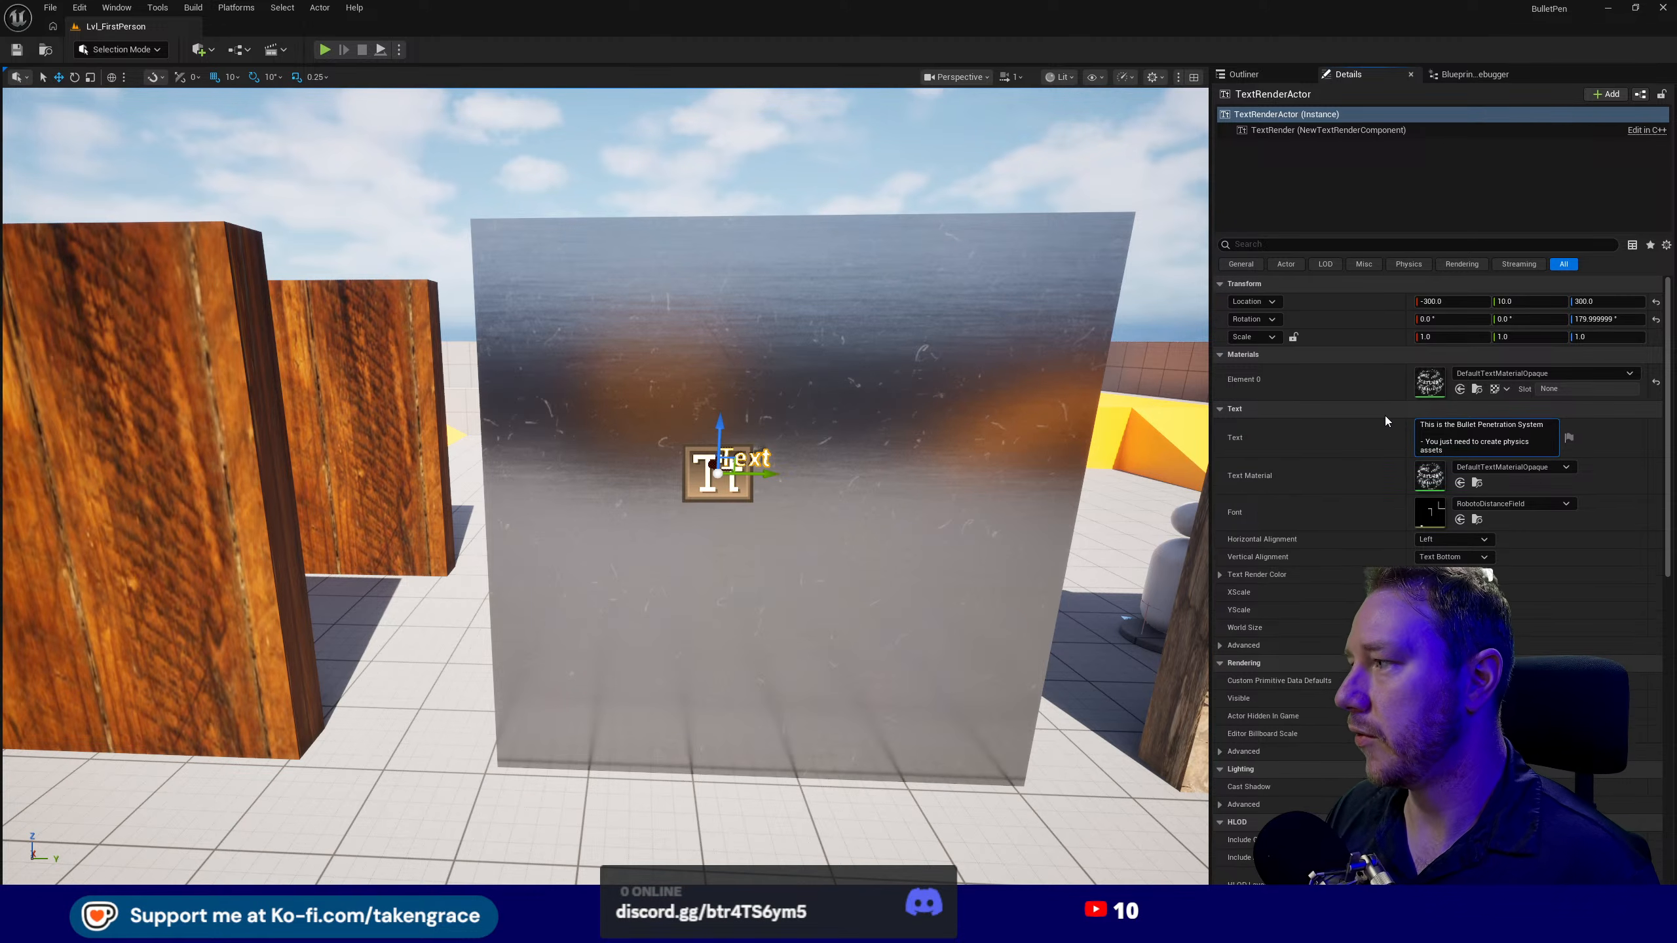
{"action": "type", "text": " for eash"}
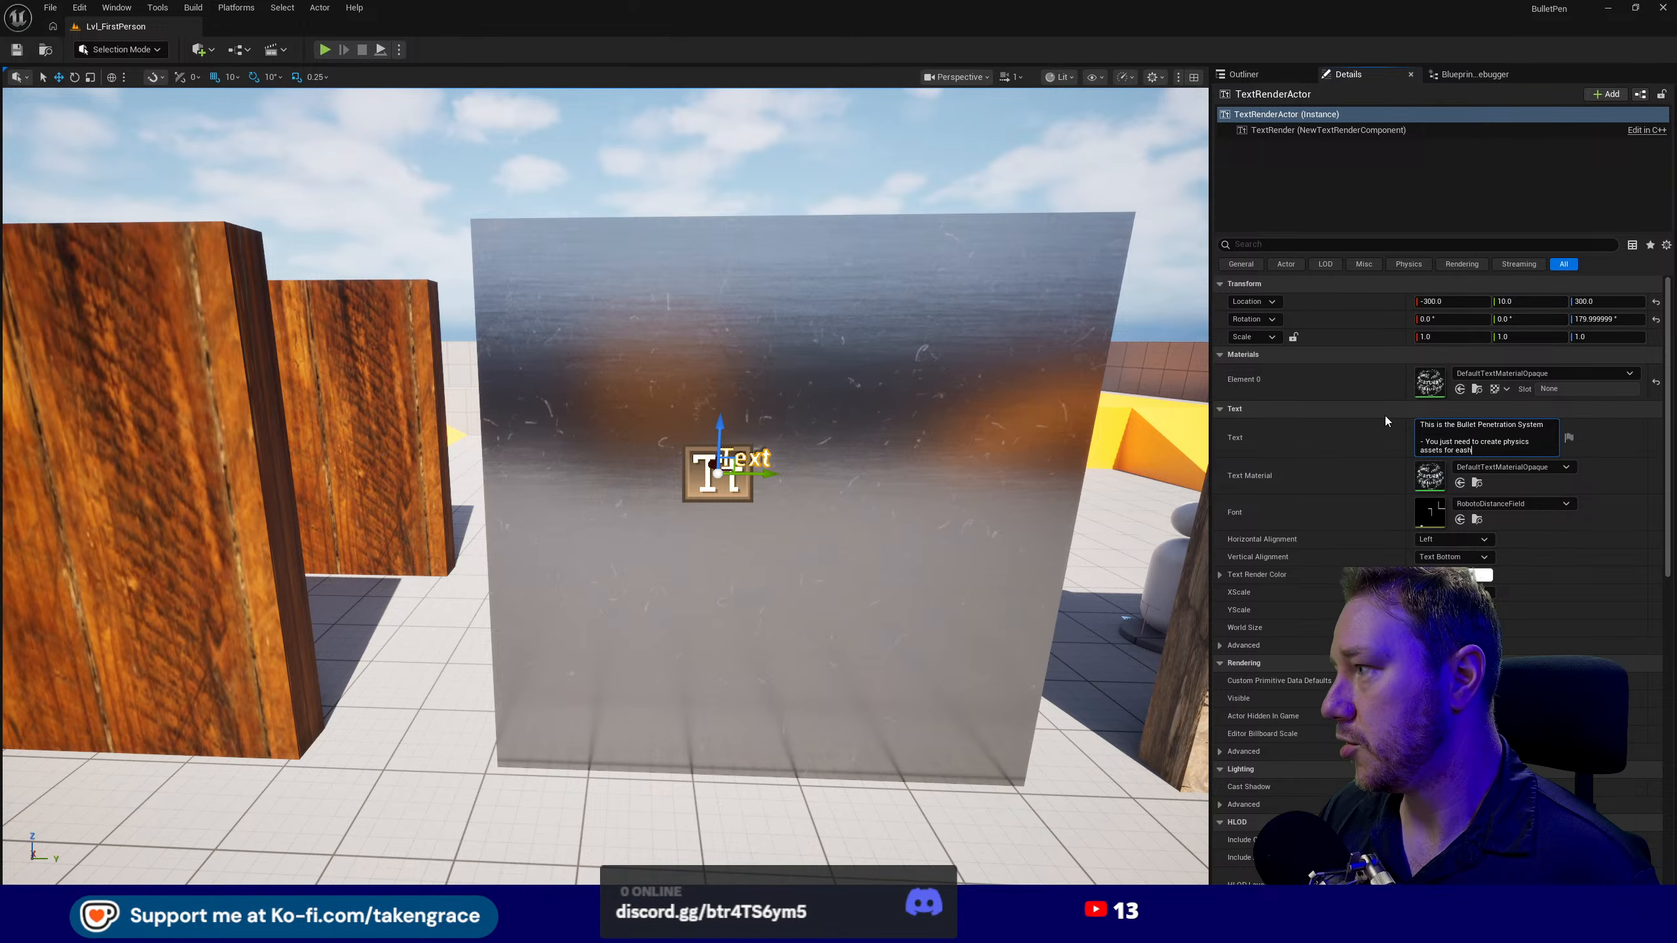
{"action": "key", "text": "BackSpace"}
{"action": "key", "text": "BackSpace"}
{"action": "type", "text": "ch mat"}
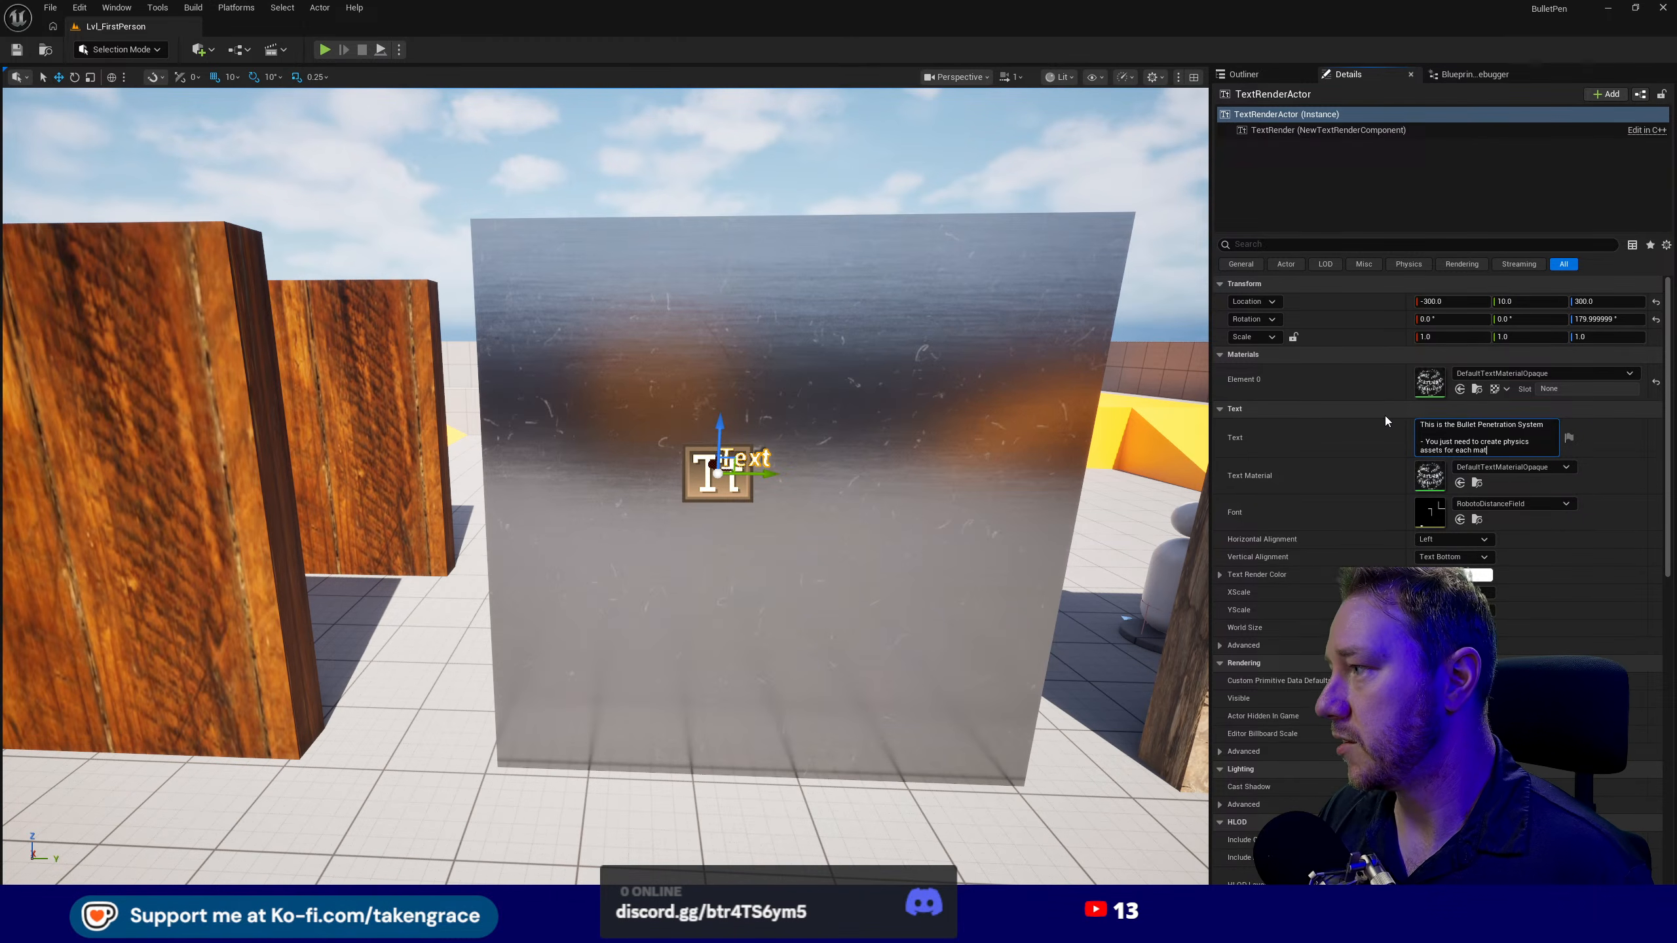
{"action": "type", "text": "he tyep"}
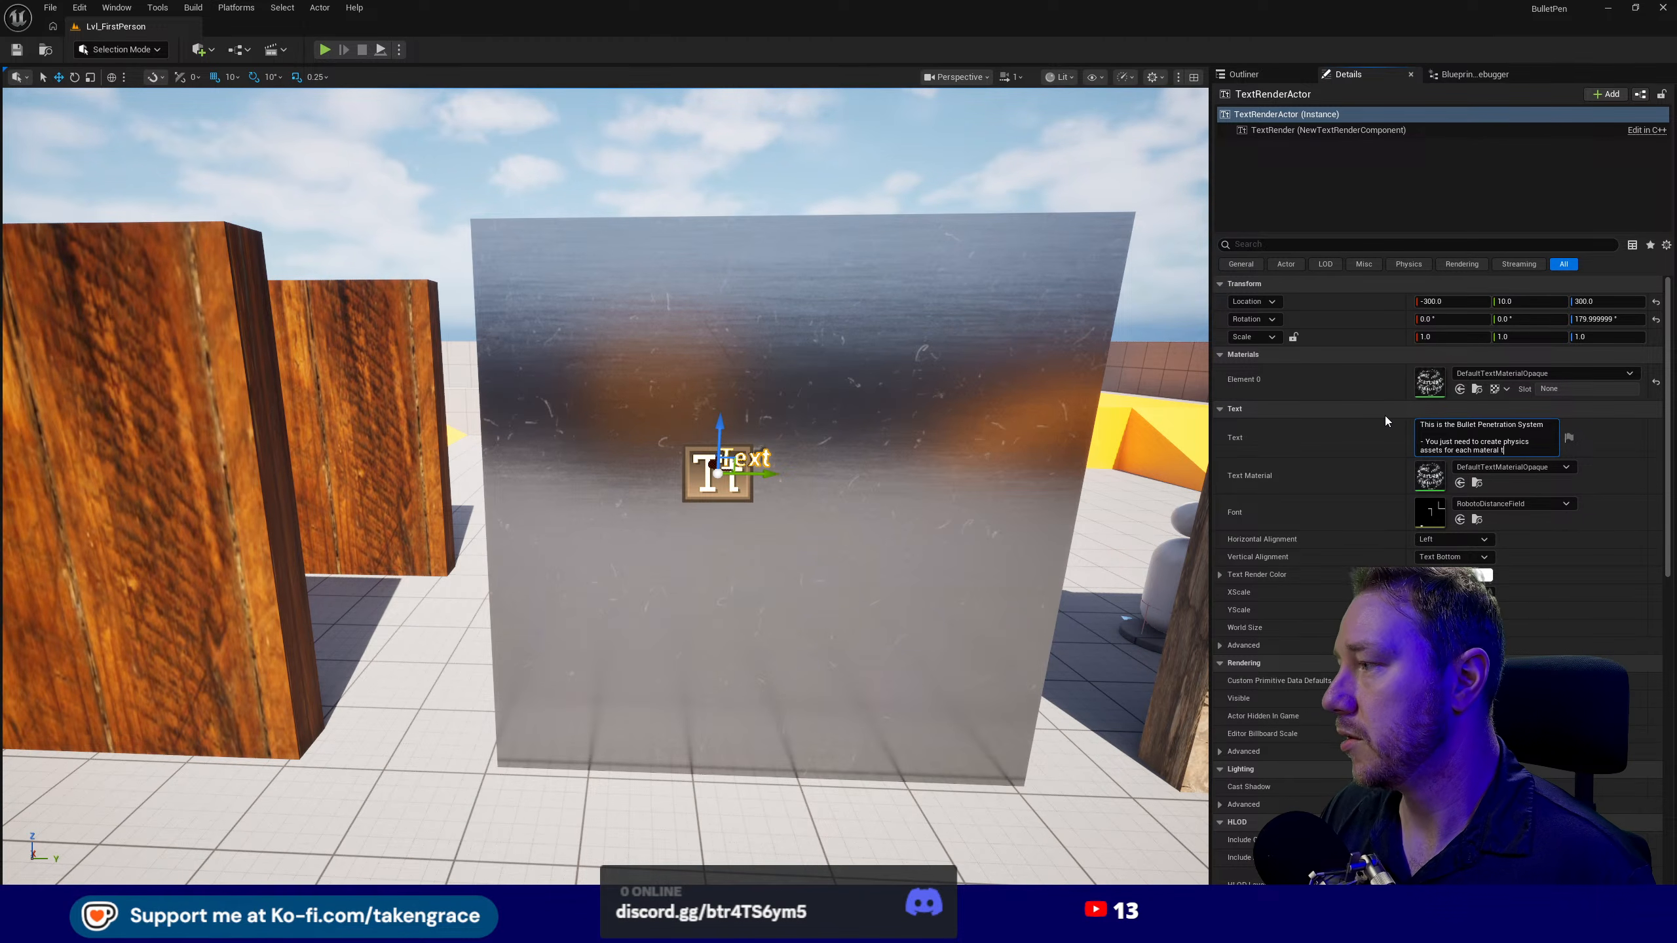
{"action": "type", "text": "pe and "}
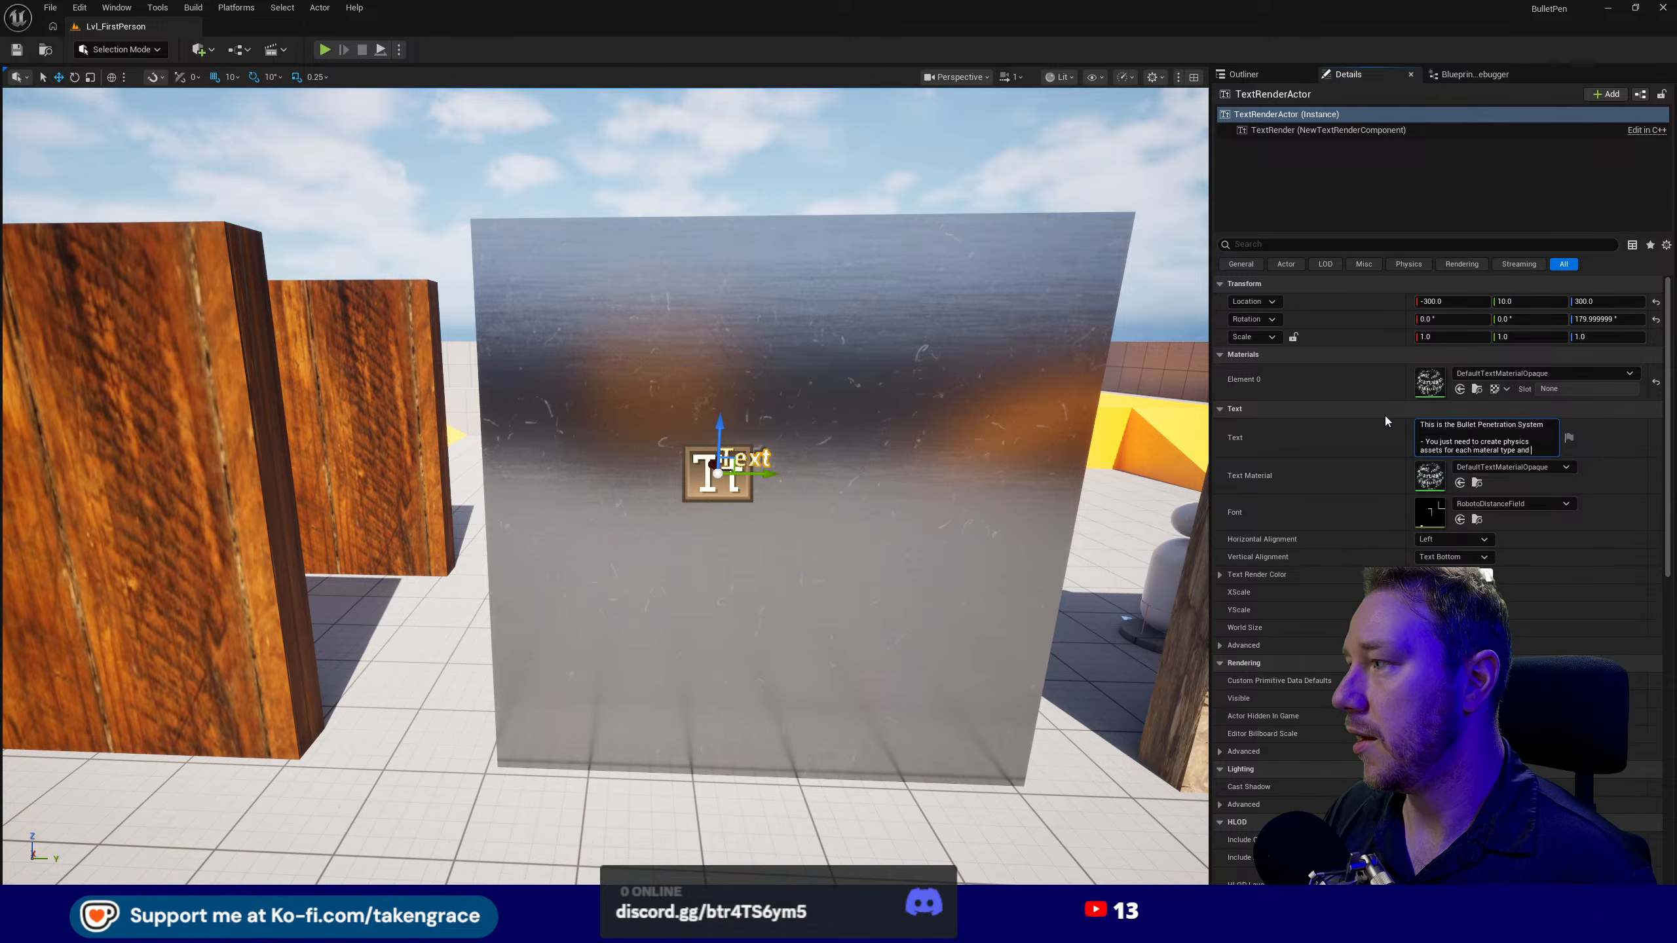
- Complete the bullet in the text actor with "set the Surface Material in Project settings."
{"action": "type", "text": "set"}
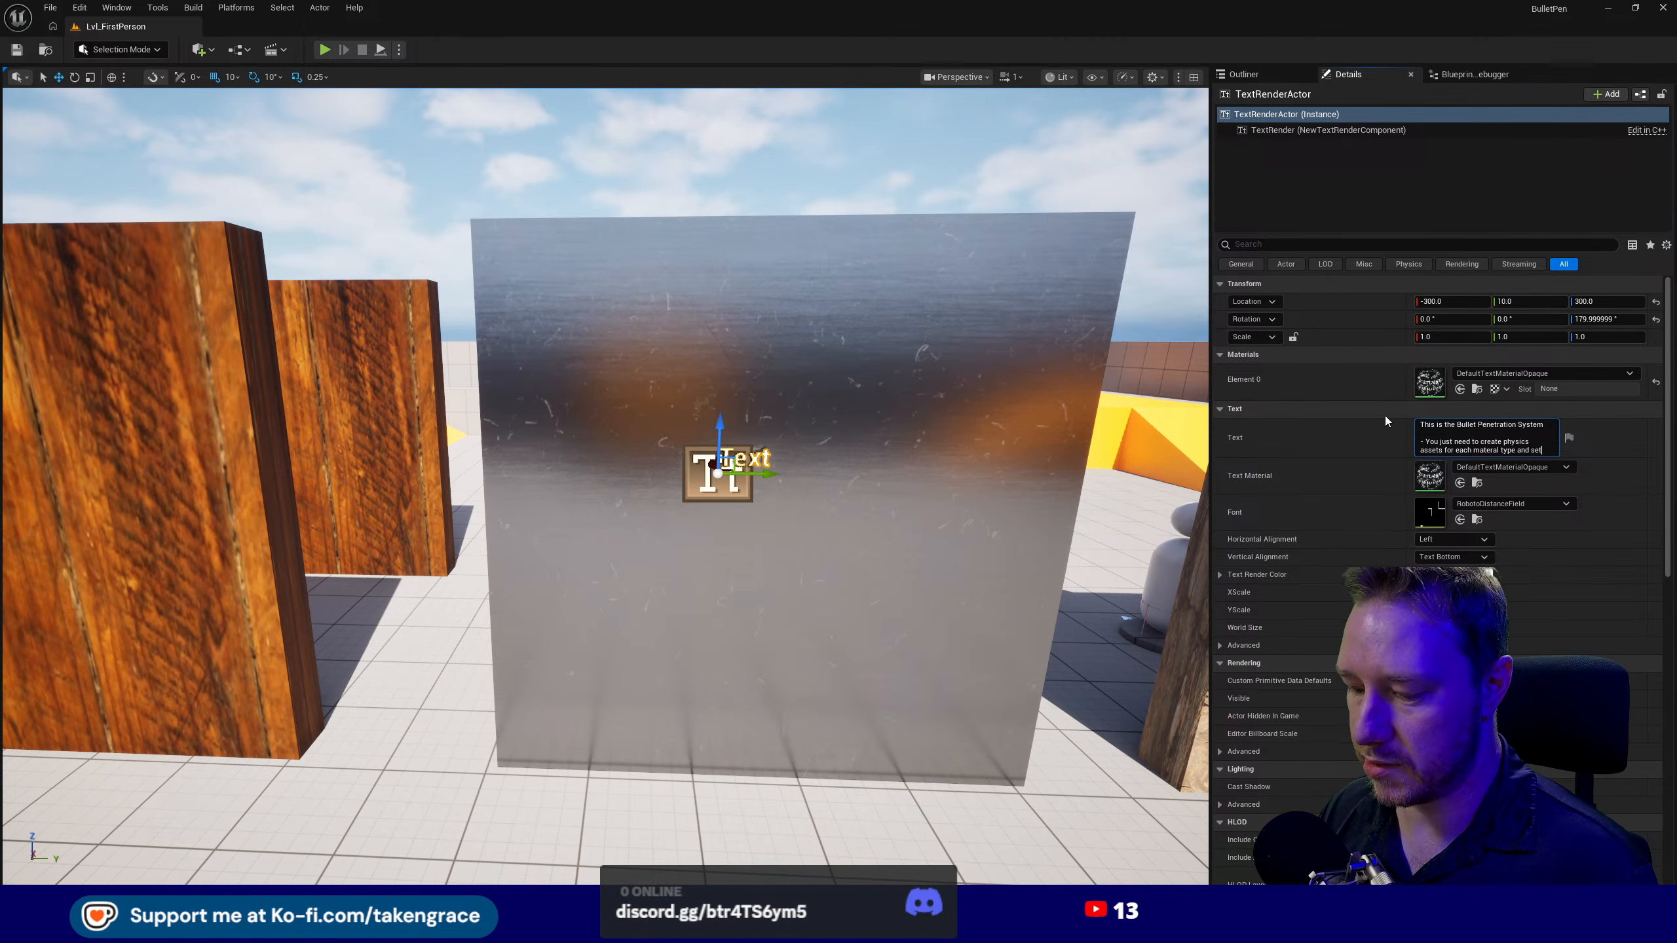
{"action": "type", "text": " the"}
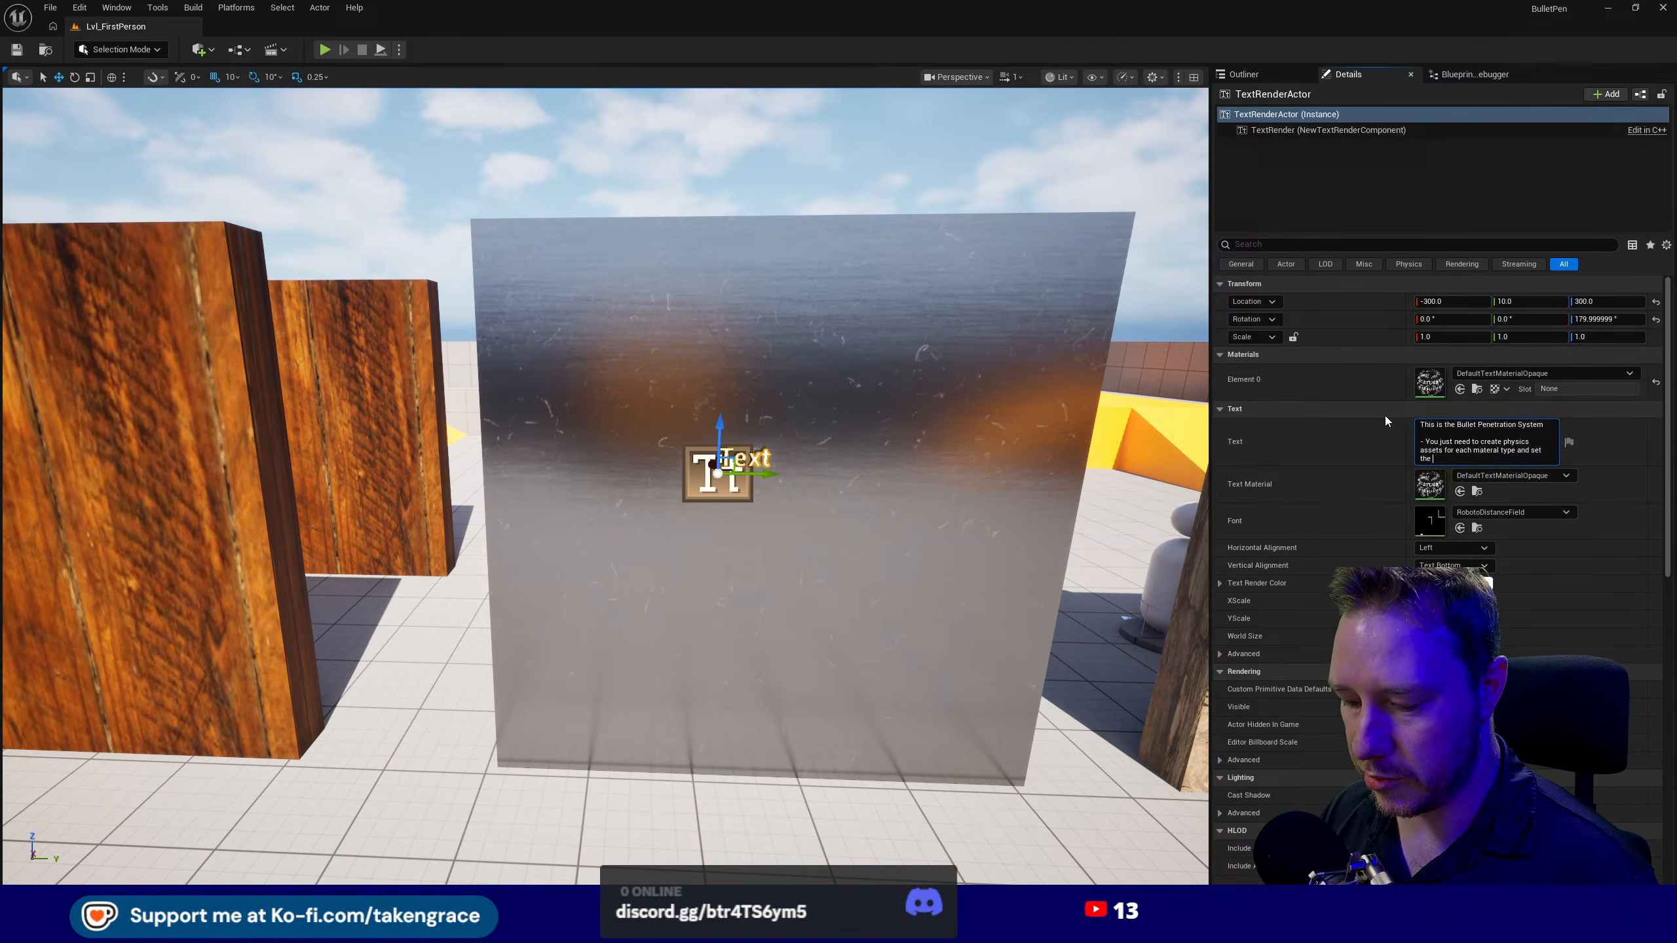
{"action": "type", "text": " Surf"}
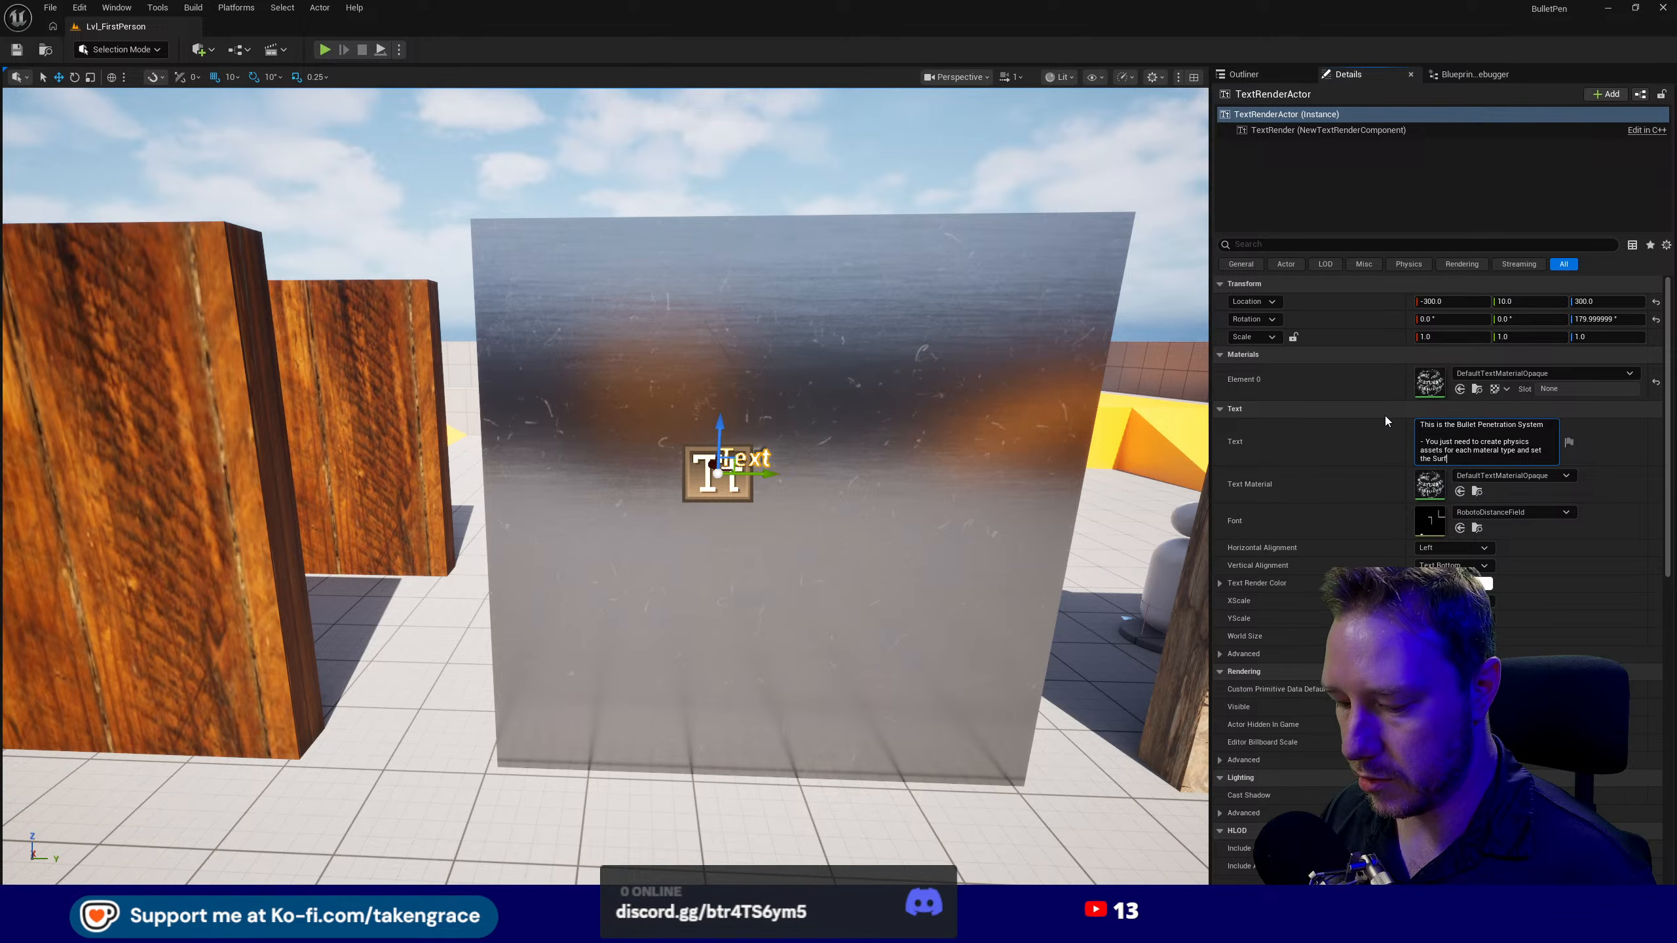
{"action": "type", "text": "ace Material in"}
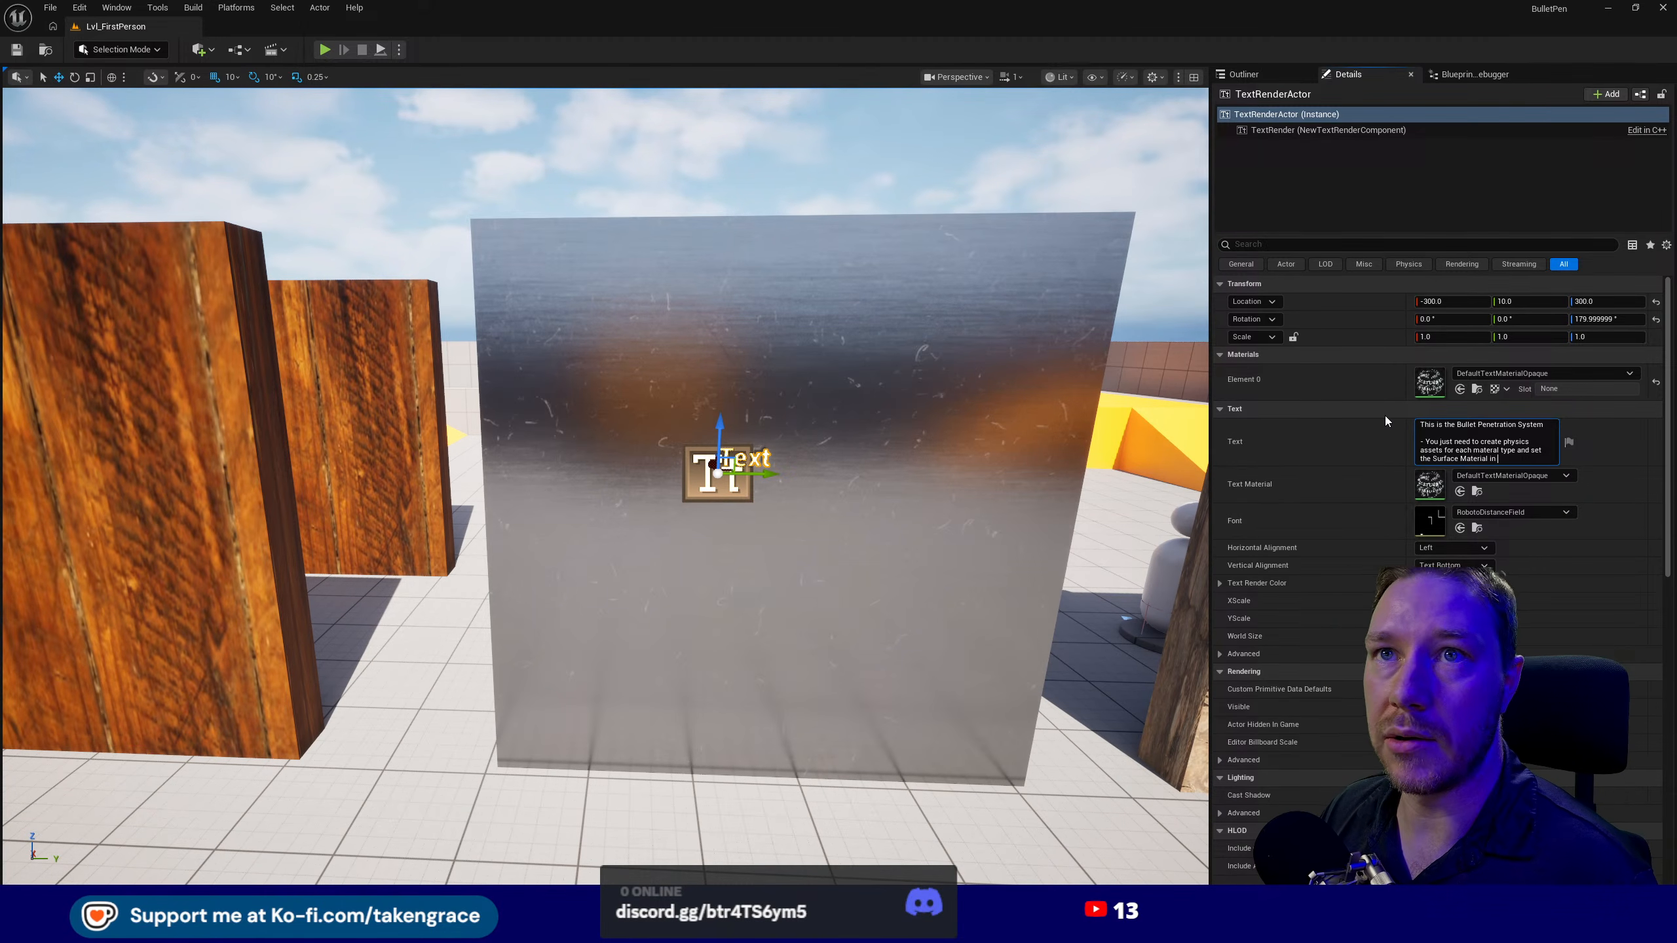
{"action": "type", "text": " Project set"}
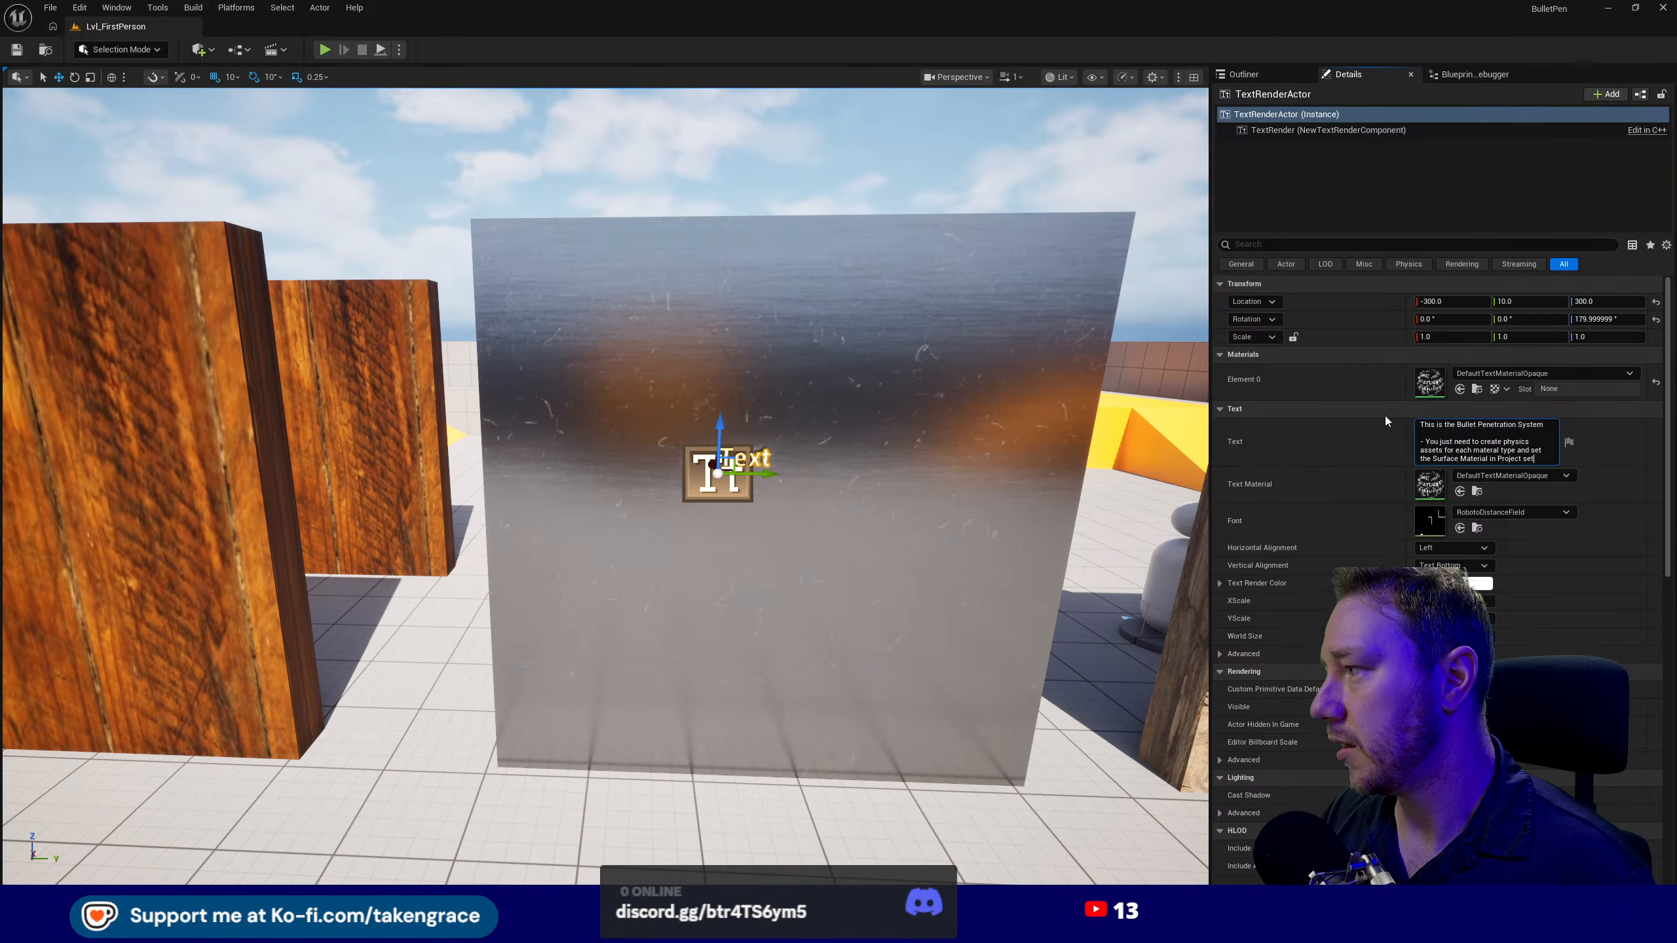
{"action": "type", "text": "tings"}
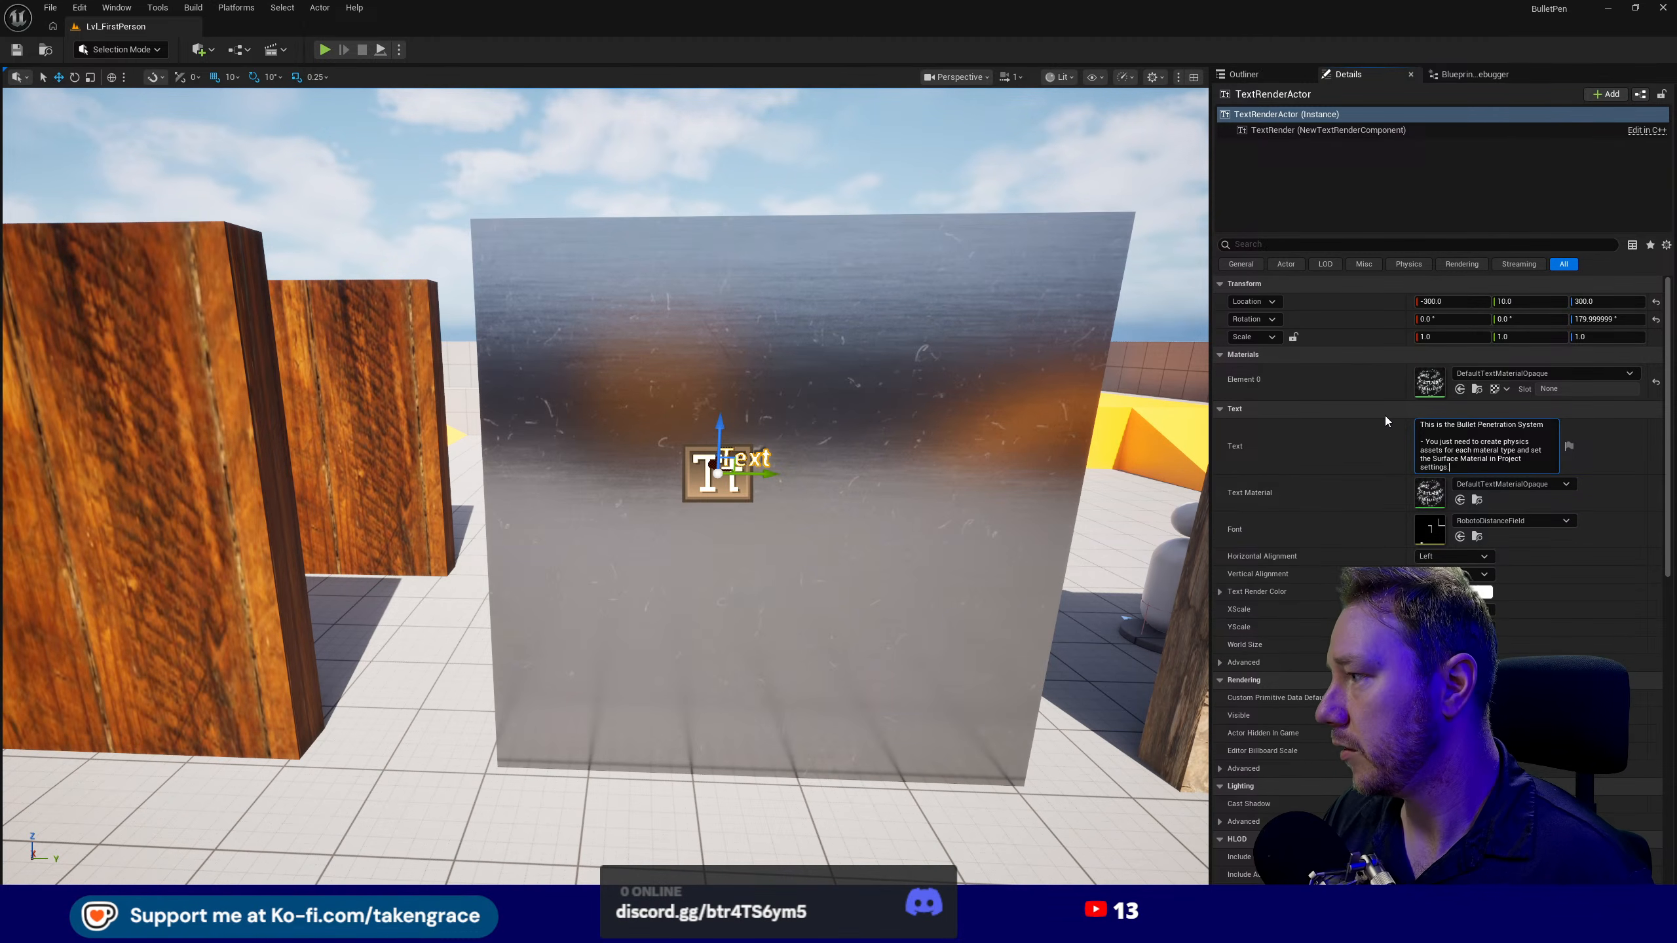
{"action": "type", "text": ". You can"}
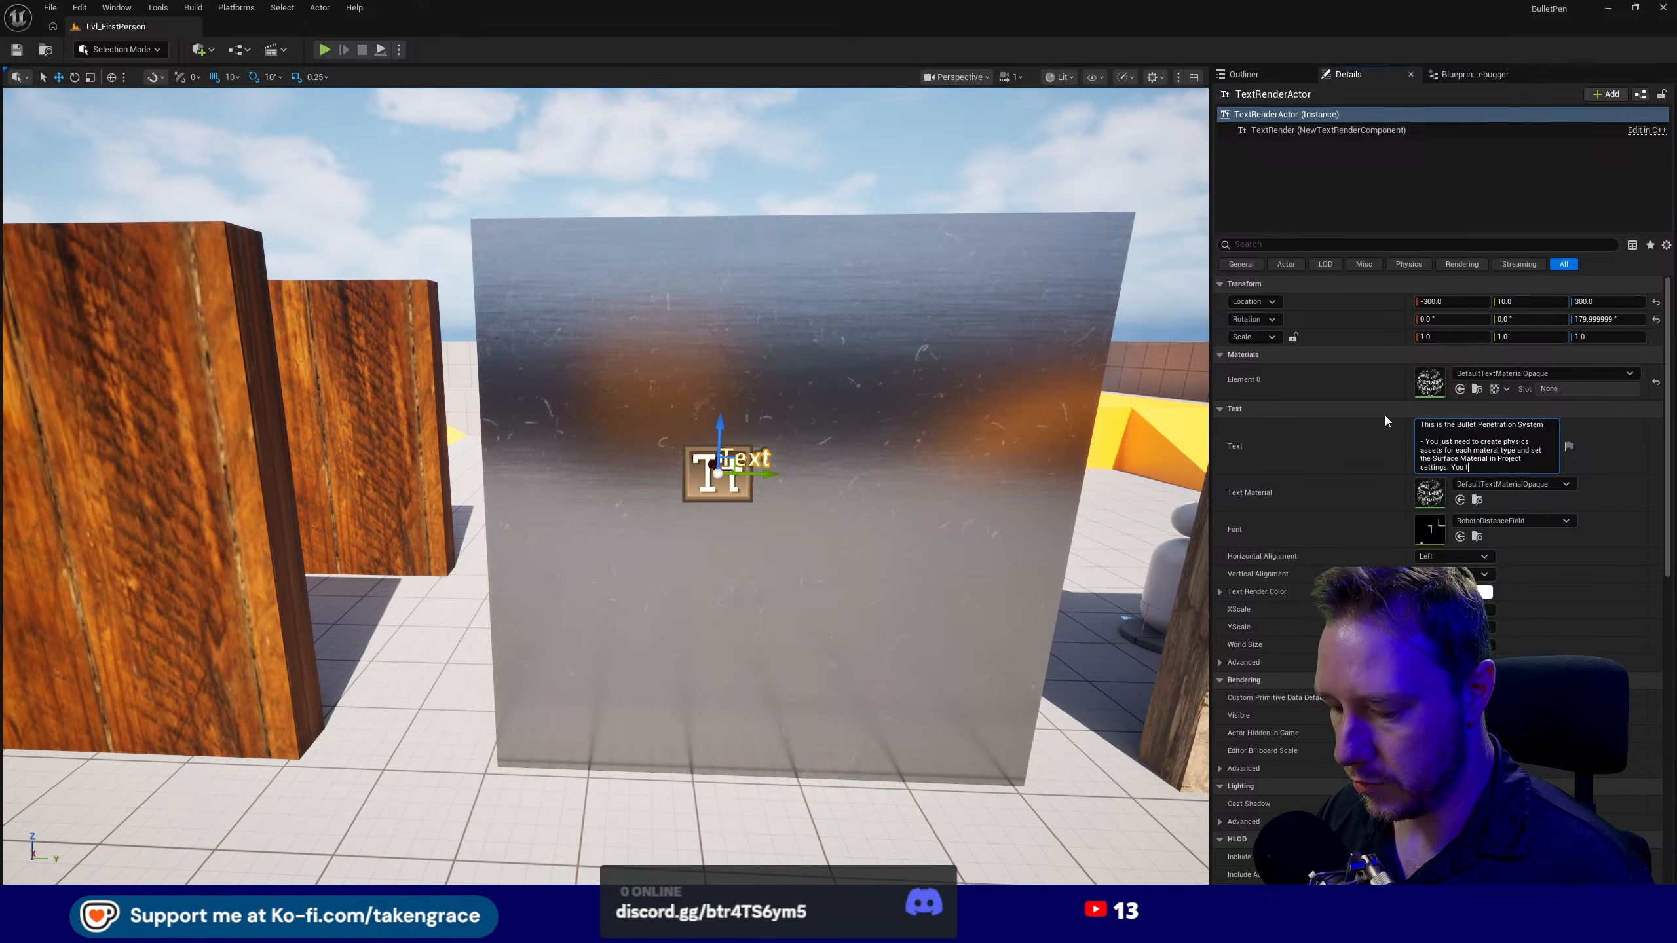
{"action": "key", "text": "BackSpace"}
{"action": "key", "text": "BackSpace"}
{"action": "key", "text": "BackSpace"}
{"action": "key", "text": "BackSpace"}
{"action": "key", "text": "BackSpace"}
- Start a new paragraph after a blank line reading "Can then set the damage modifier amount in the physical material"
{"action": "key", "text": "shift+Return"}
{"action": "key", "text": "shift+Return"}
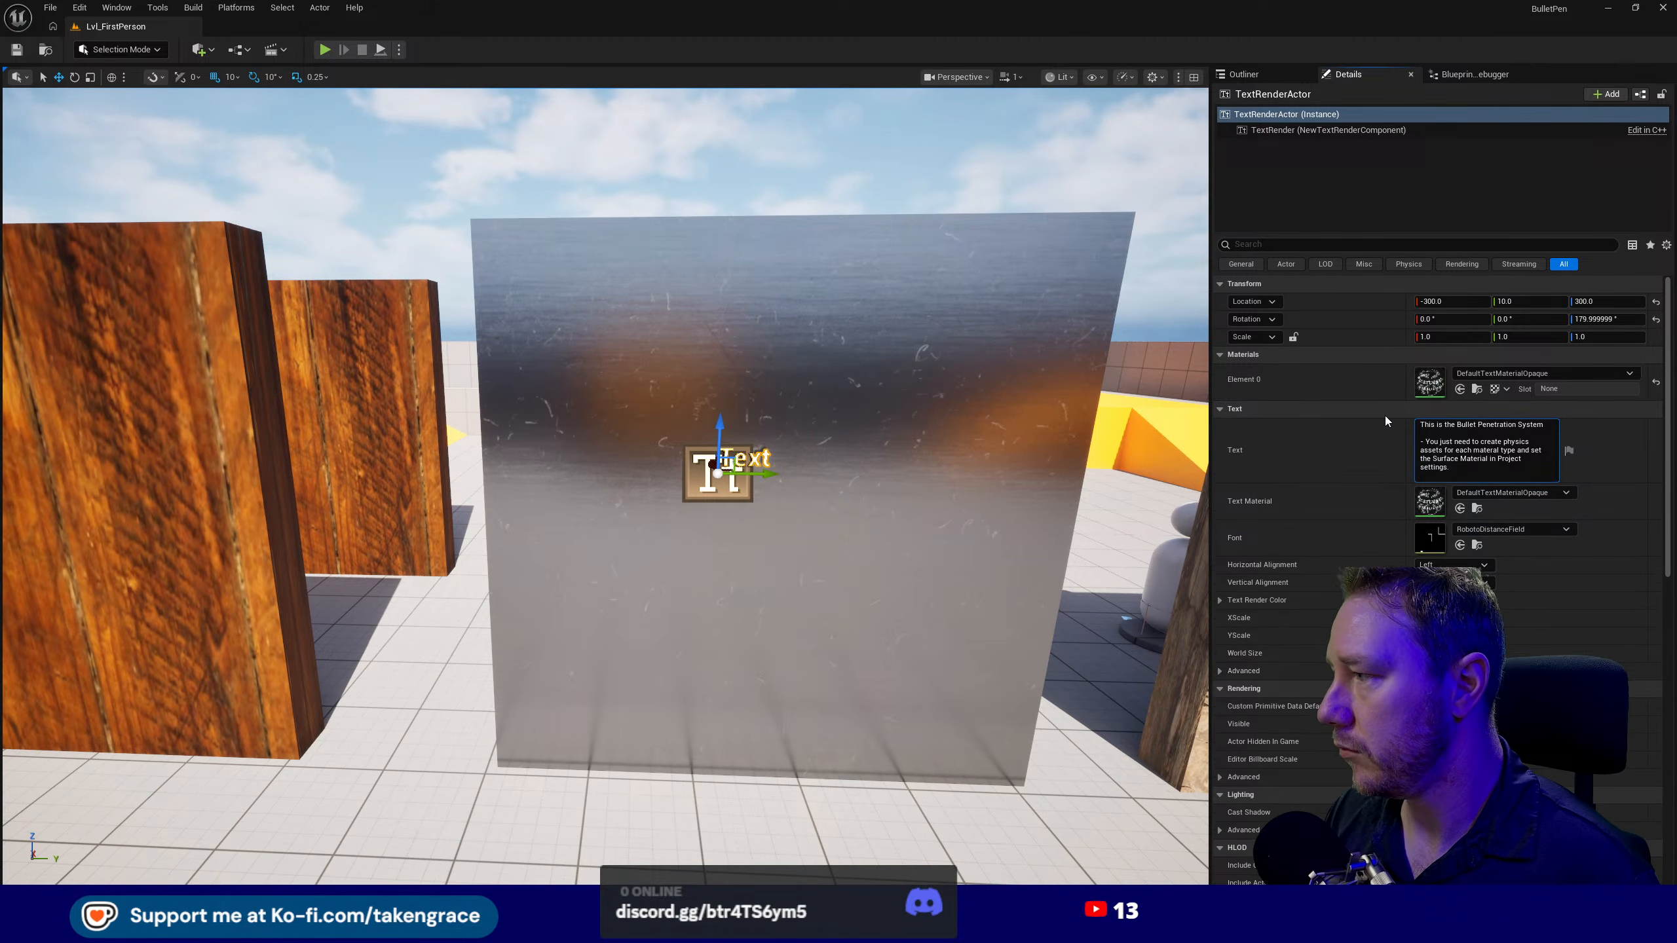
{"action": "type", "text": "Can then s"}
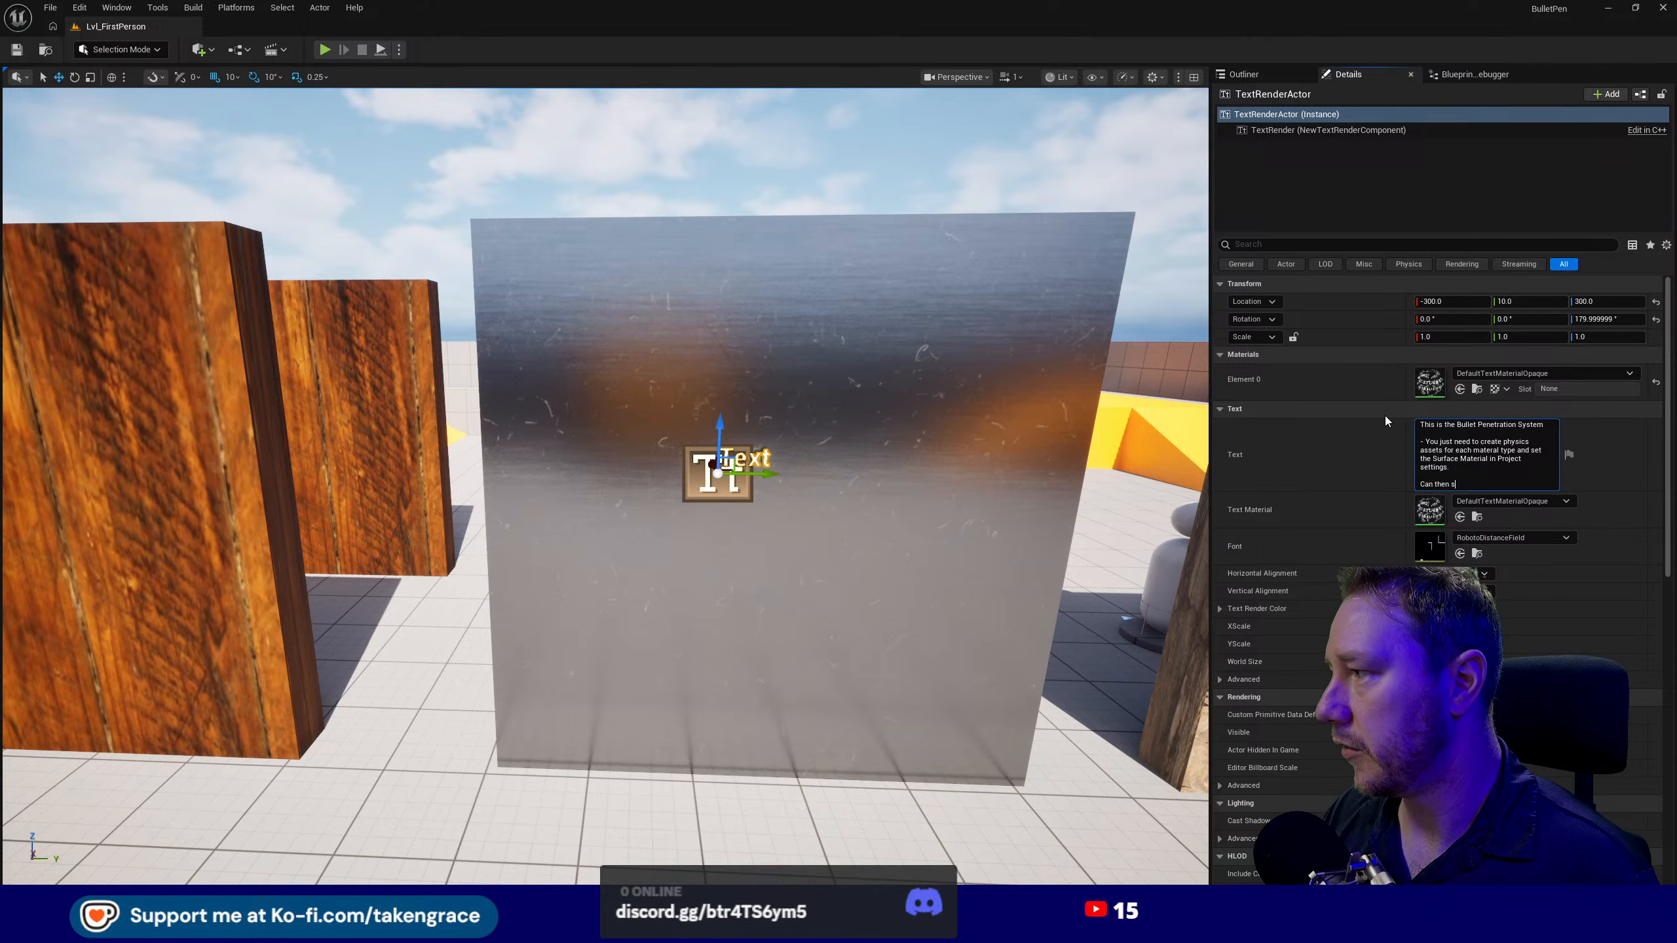
{"action": "type", "text": "et the dama"}
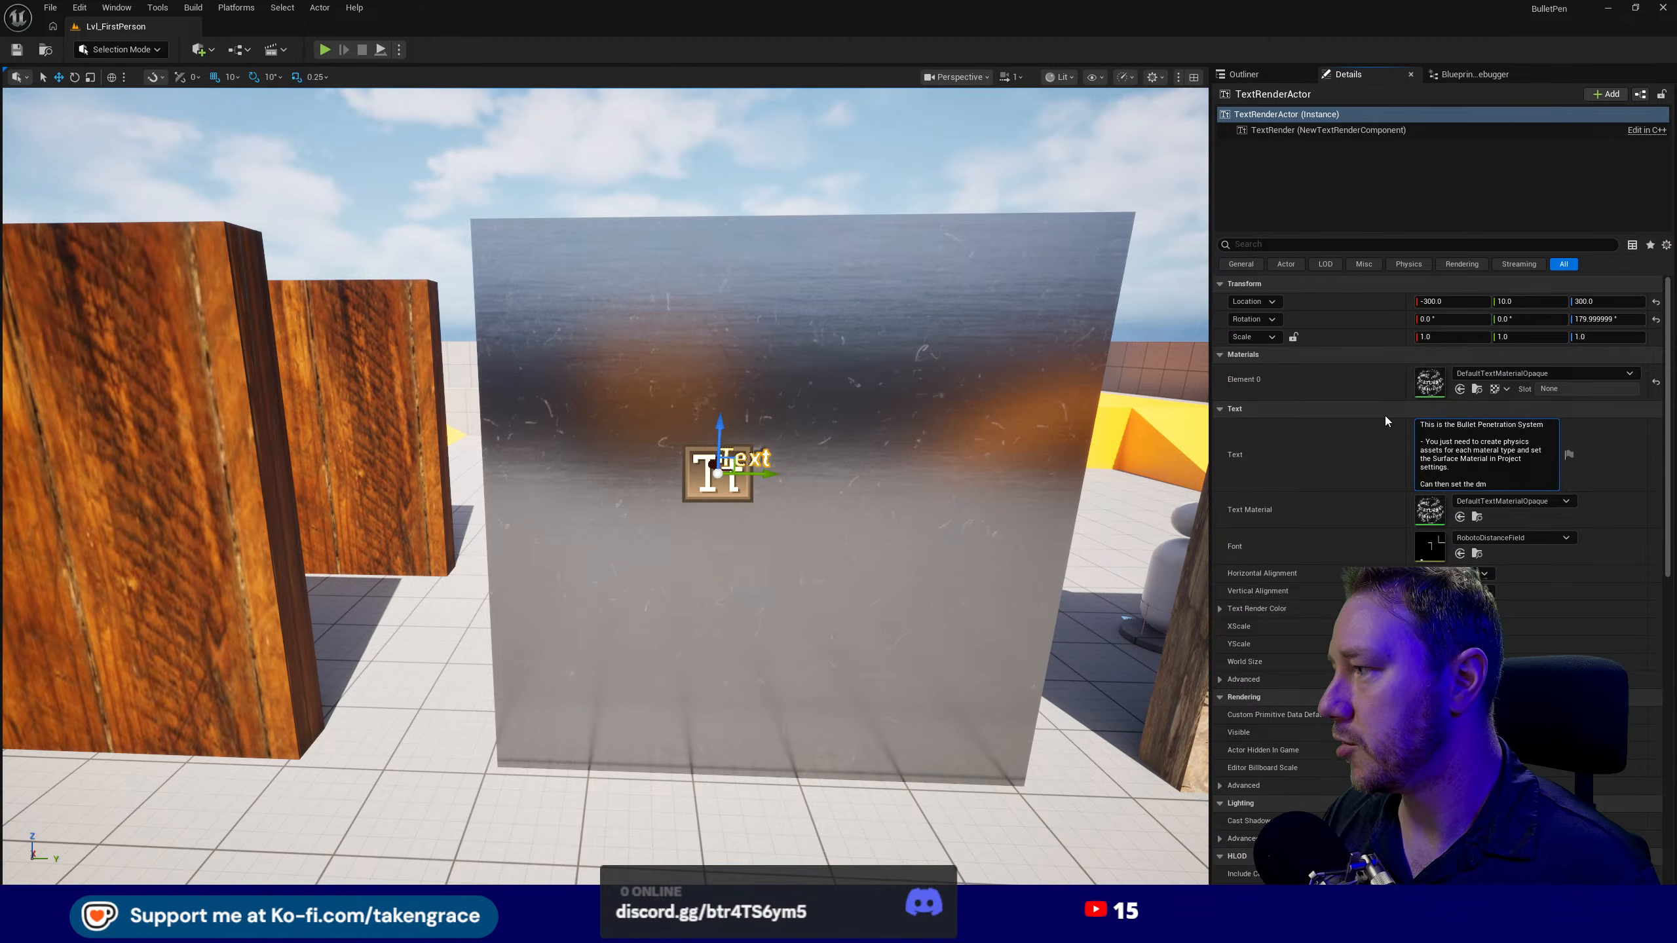
{"action": "type", "text": "ge "}
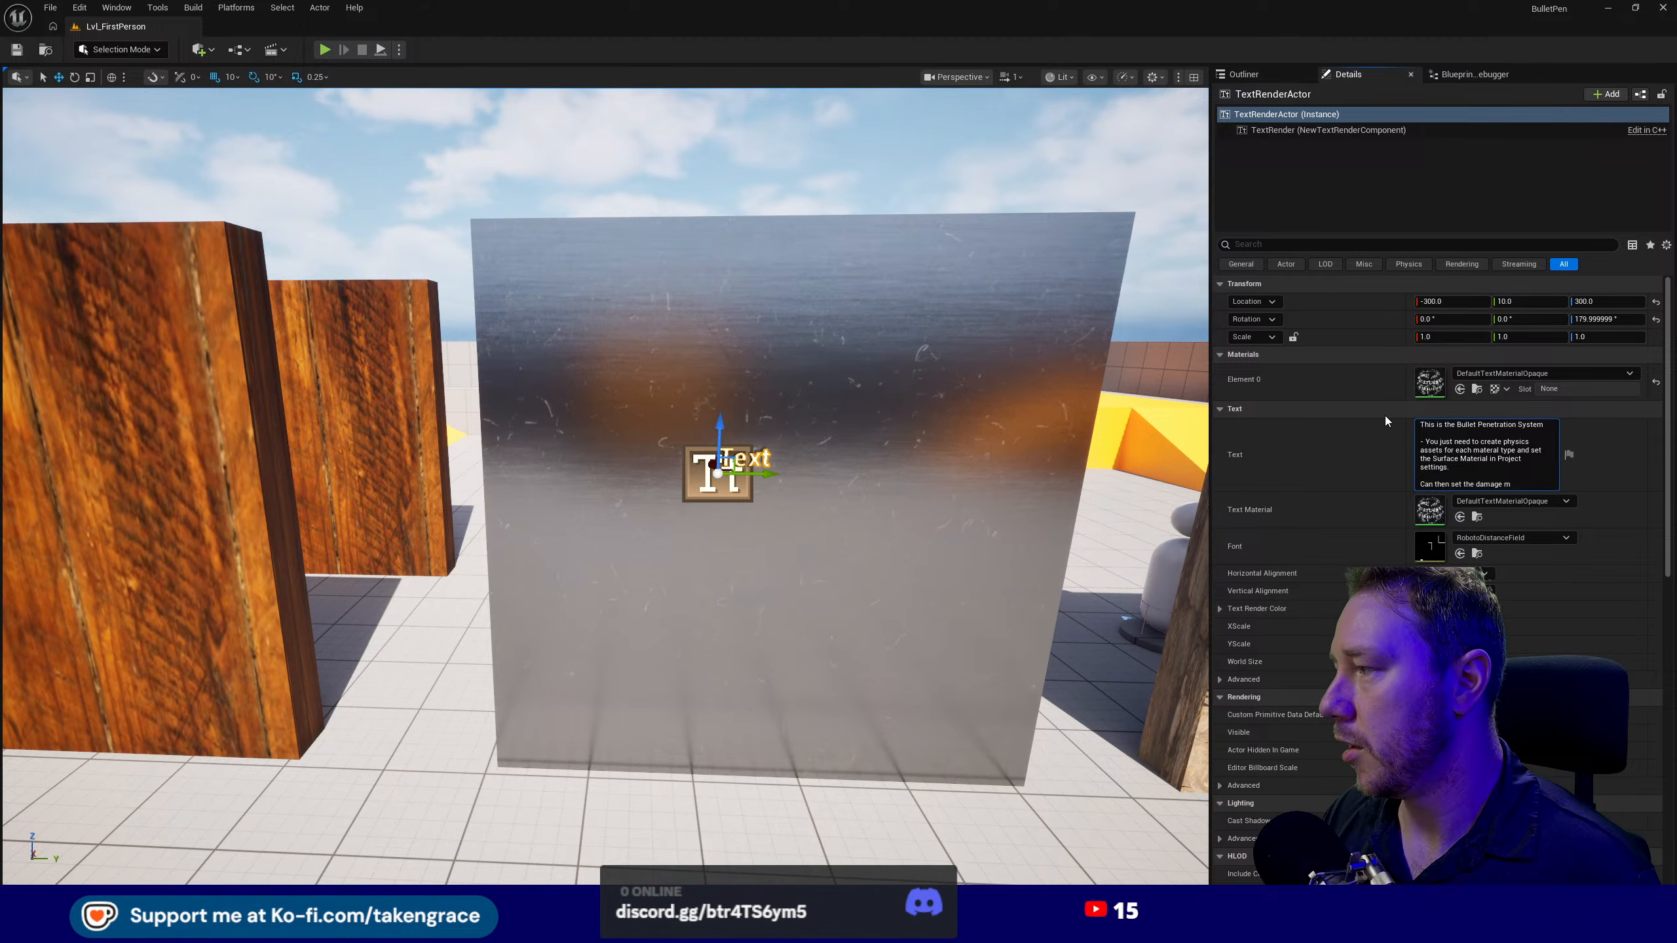
{"action": "type", "text": "modifier amount in the ph"}
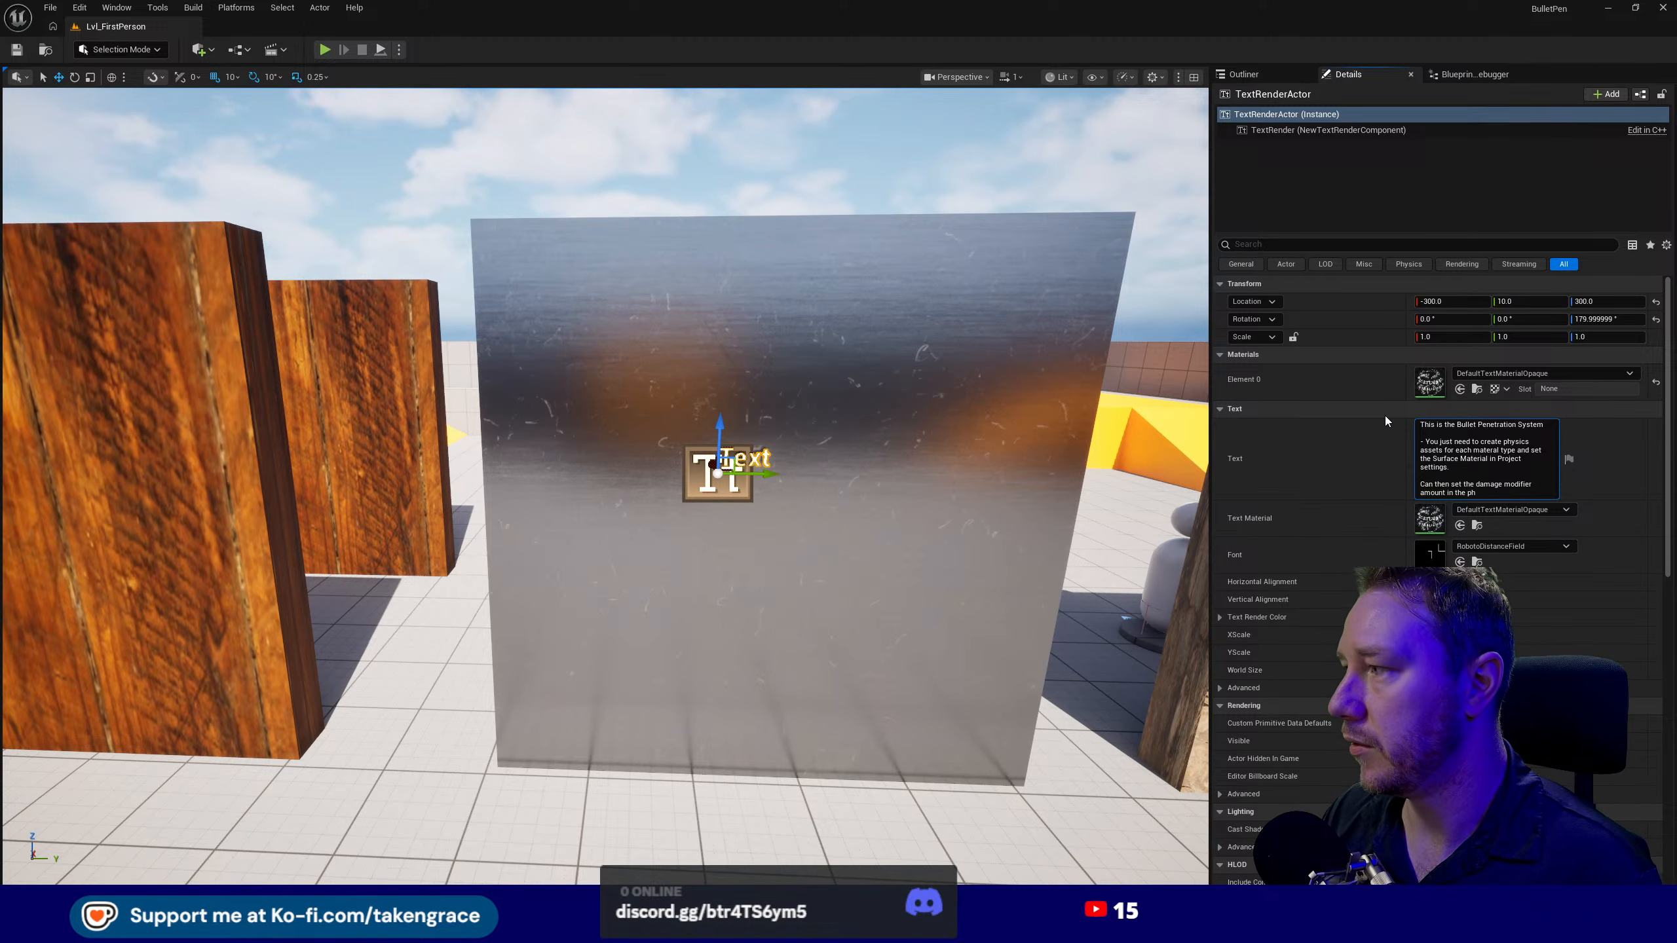
{"action": "type", "text": "syical"}
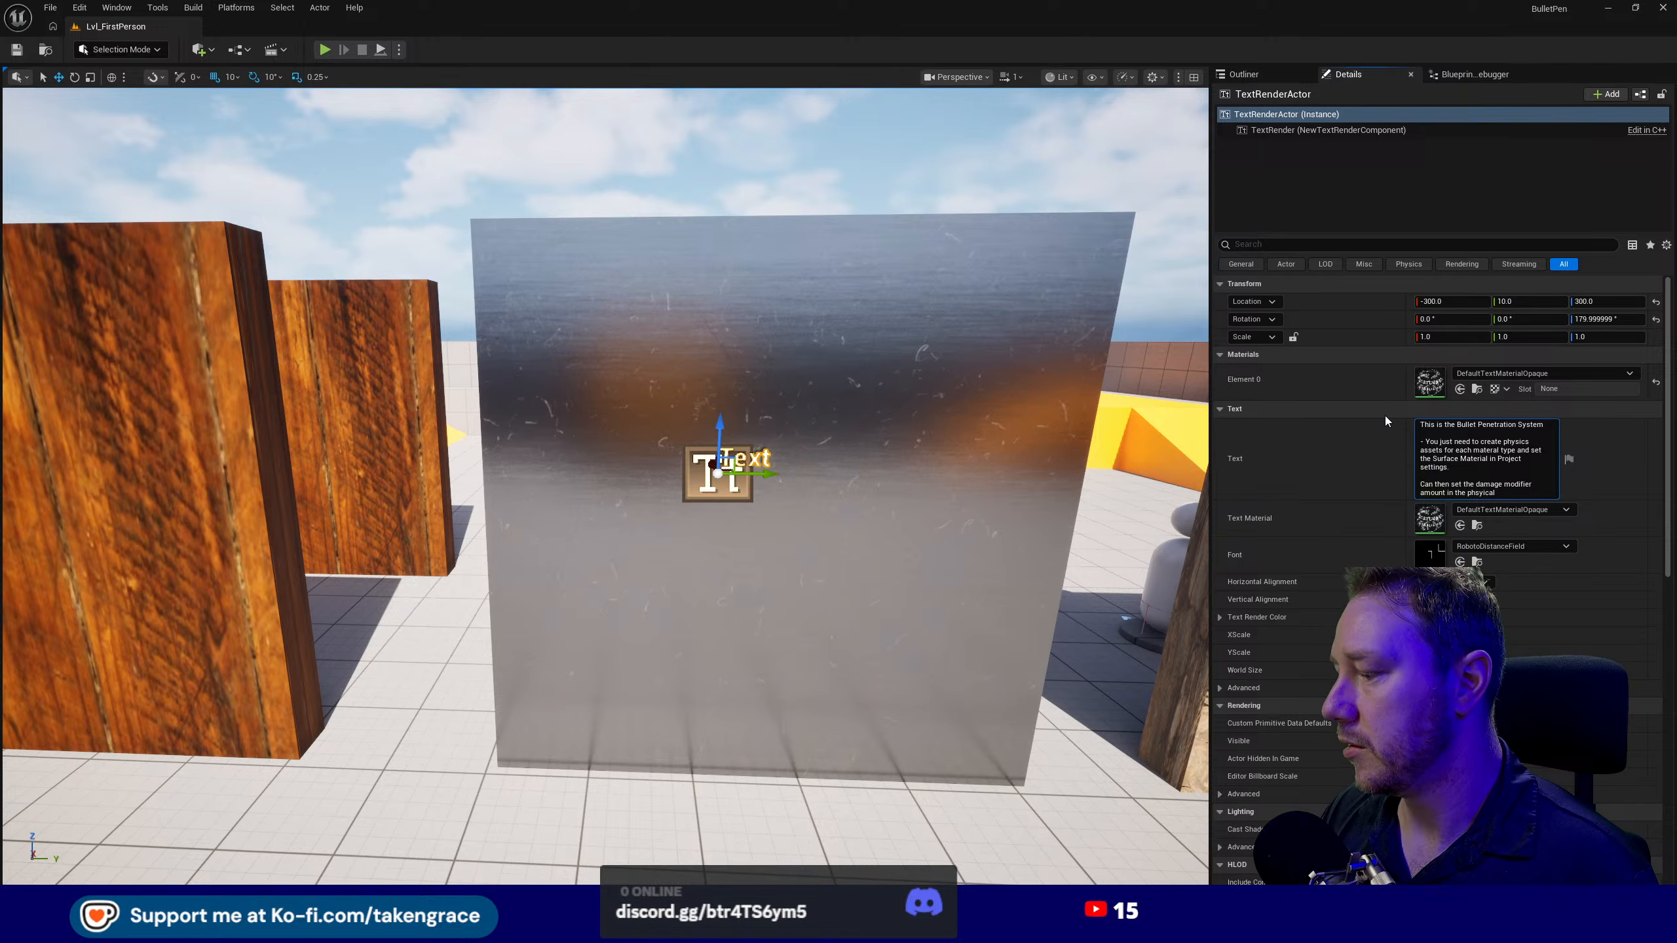
{"action": "type", "text": " material"}
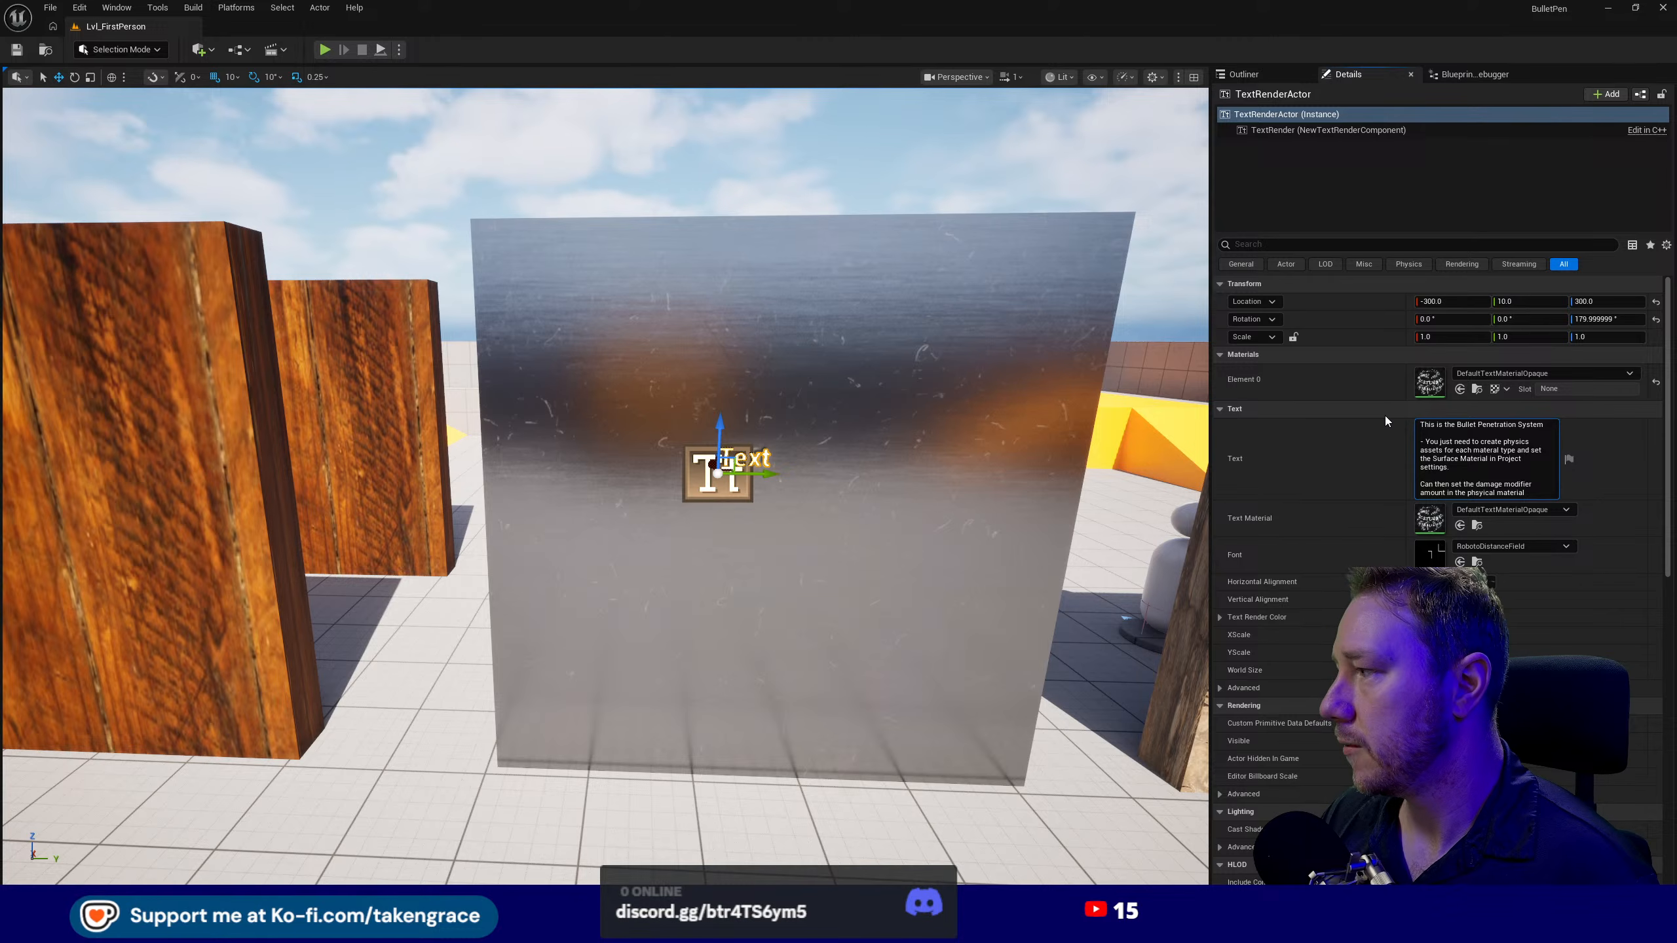
- Continue the damage modifier sentence with "and then create actual materials for (glass, dirt etc)"
{"action": "type", "text": " and then create"}
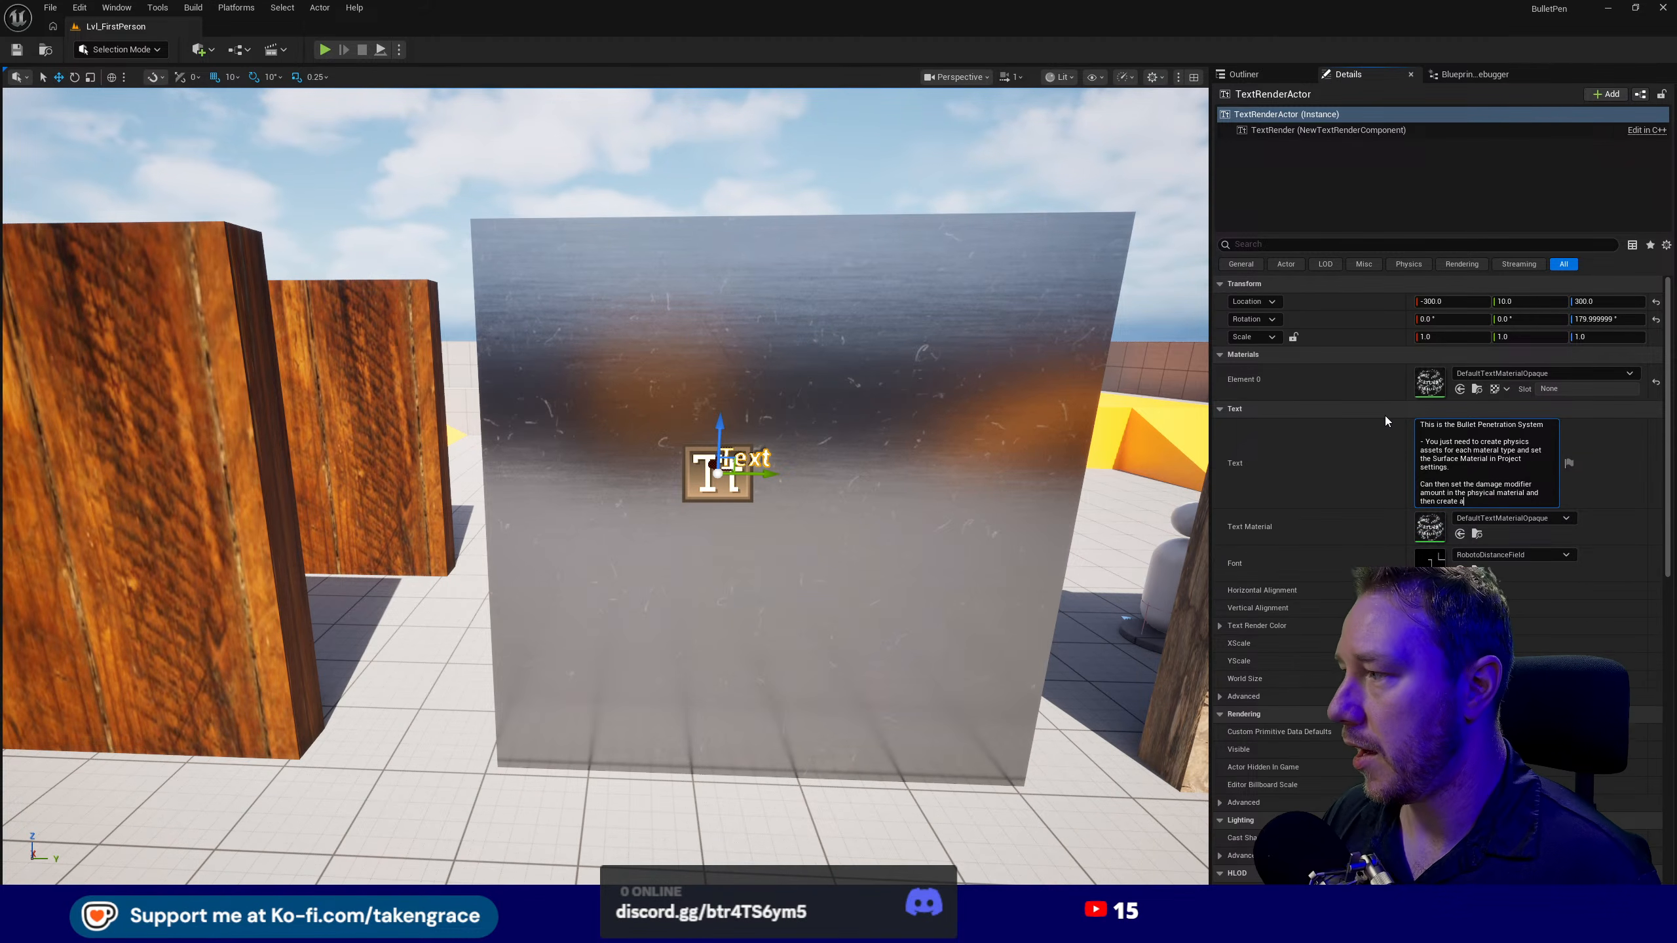
{"action": "type", "text": " actual mate"}
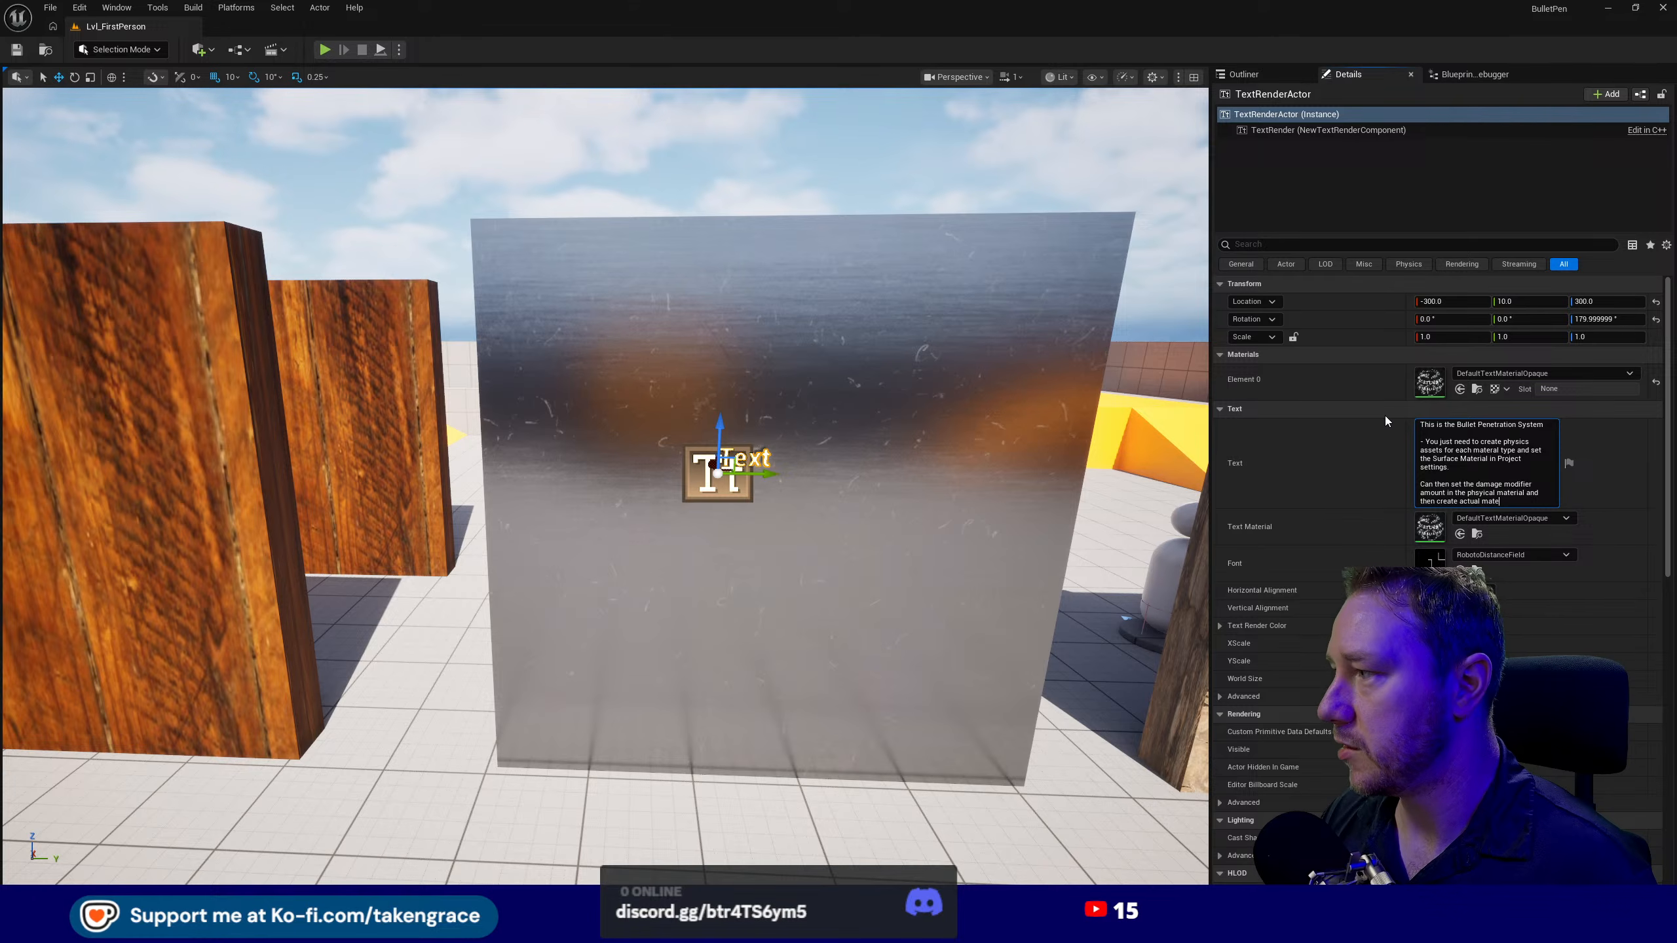
{"action": "type", "text": "rials for (gla"}
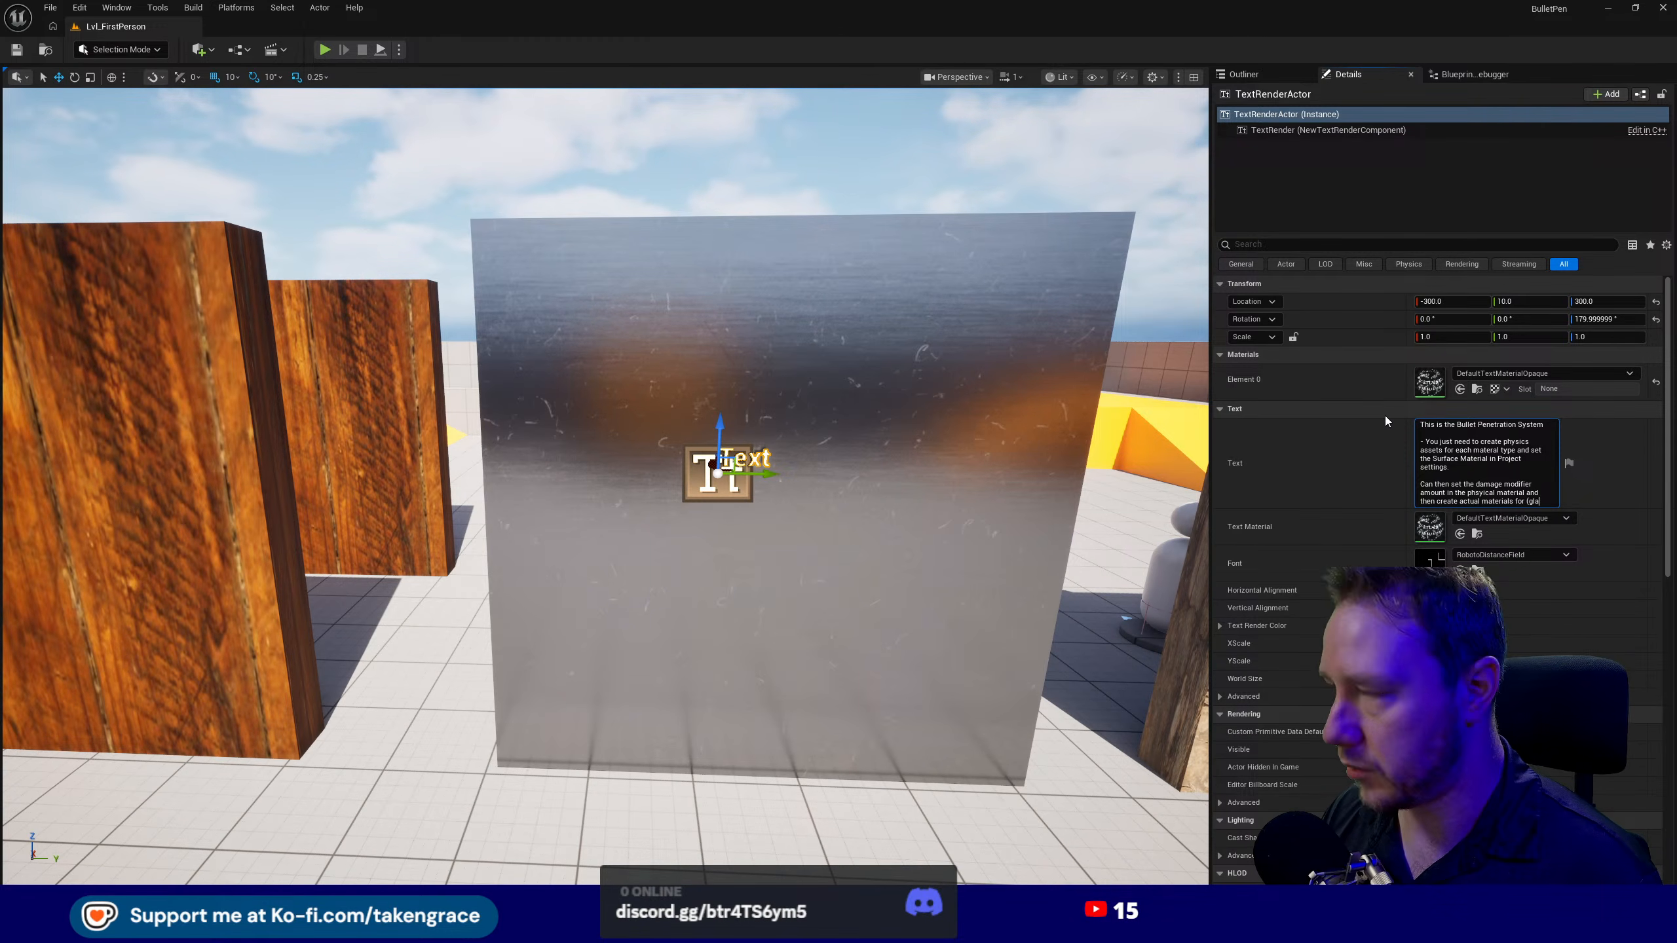
{"action": "type", "text": "ss,"}
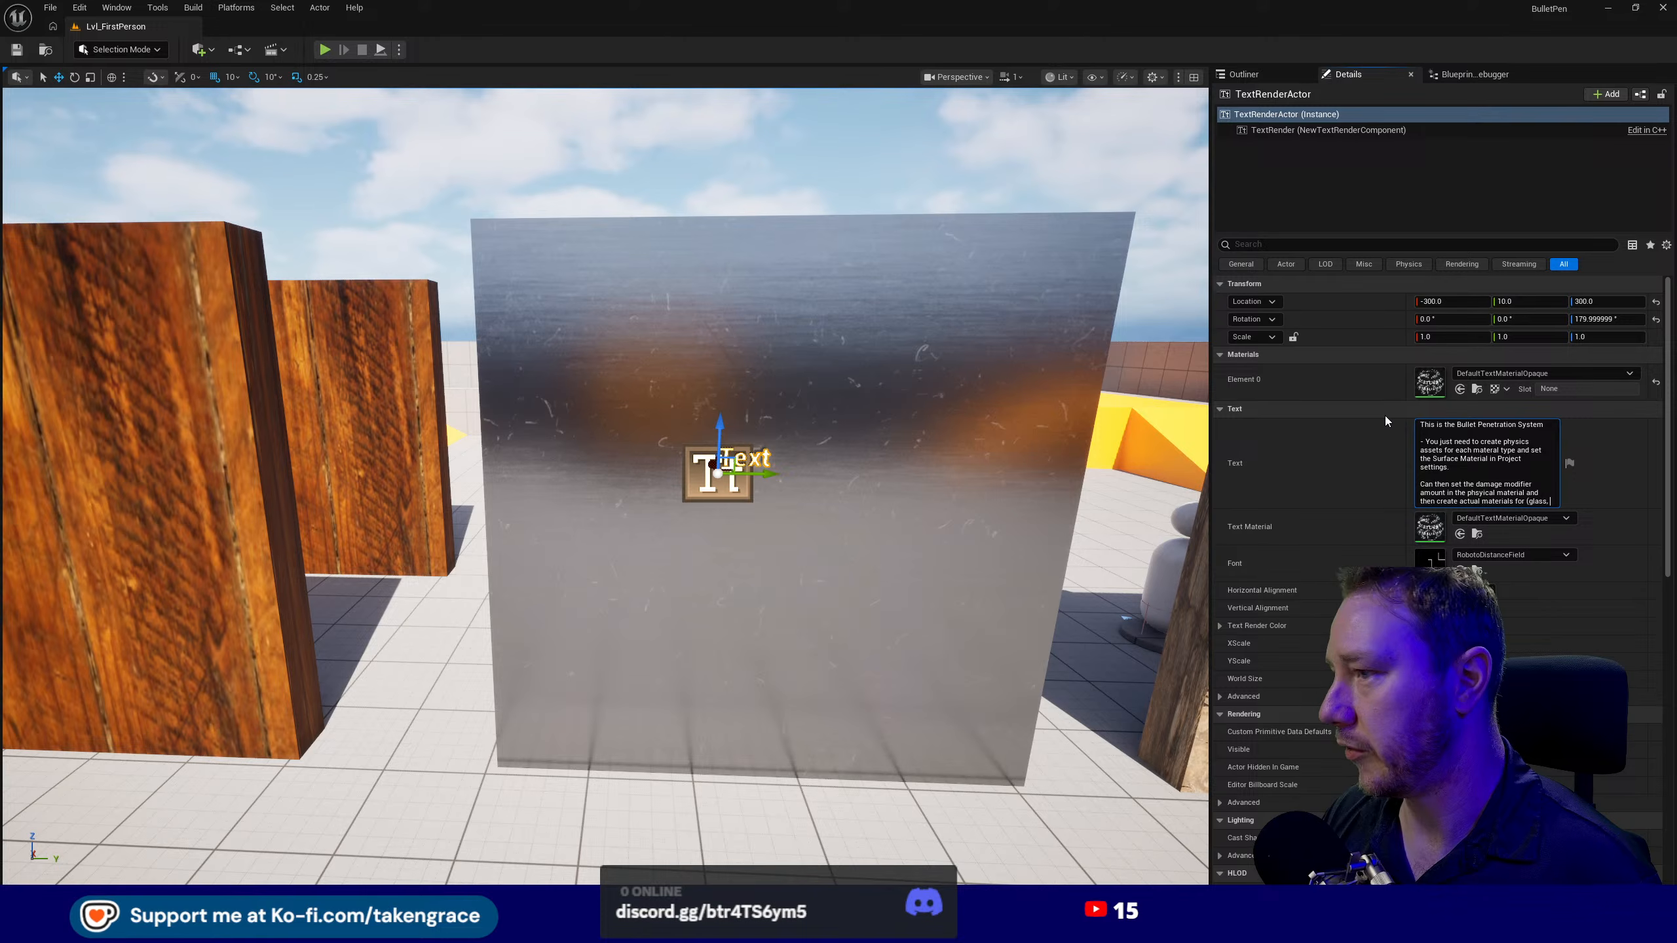
{"action": "type", "text": " dirt "}
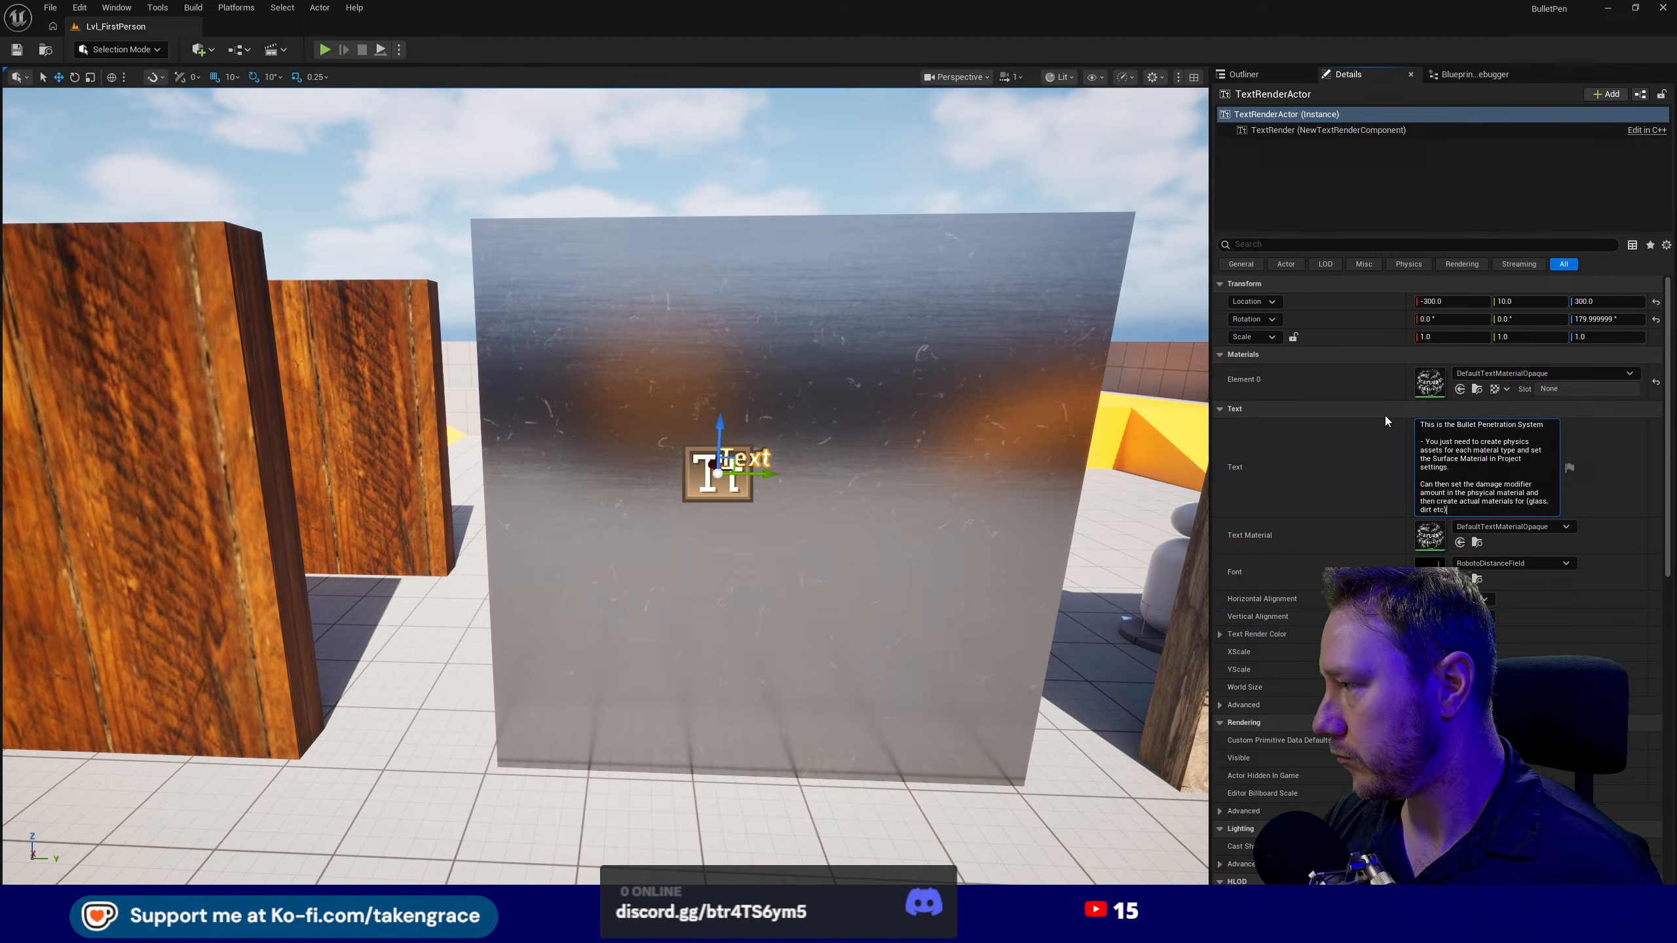
{"action": "type", "text": "etc)"}
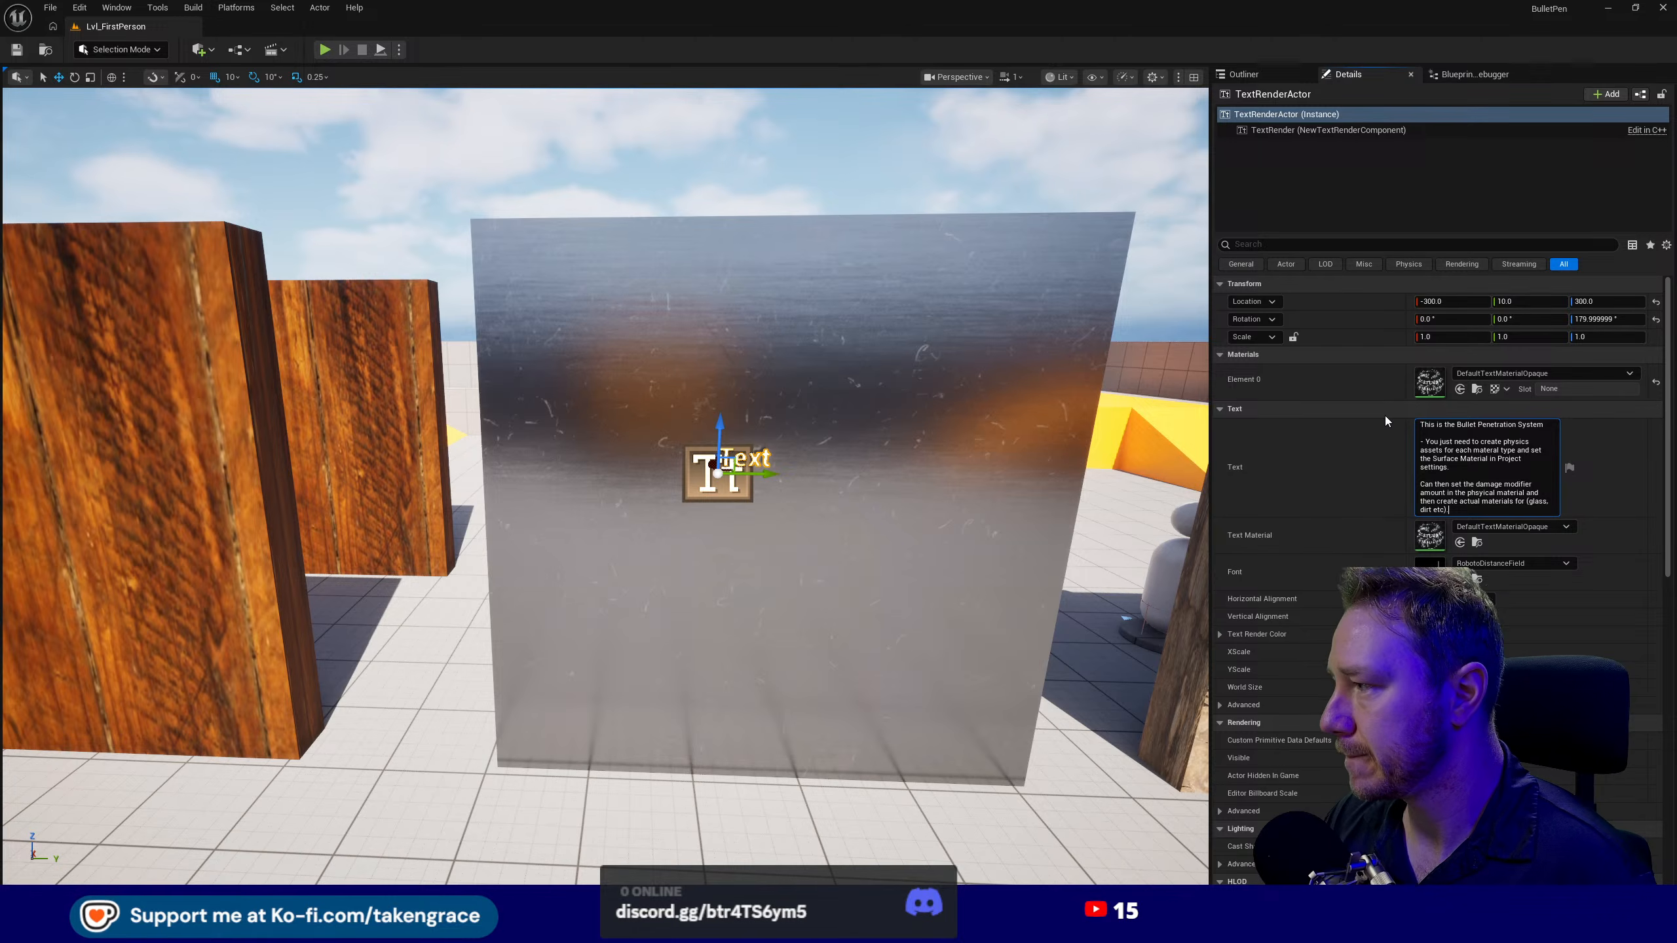
- Finish the actor's text with the sentence "When you assign these materials to your static meshes then this system should work"
{"action": "type", "text": ". On"}
{"action": "key", "text": "BackSpace"}
{"action": "key", "text": "BackSpace"}
{"action": "type", "text": "When y"}
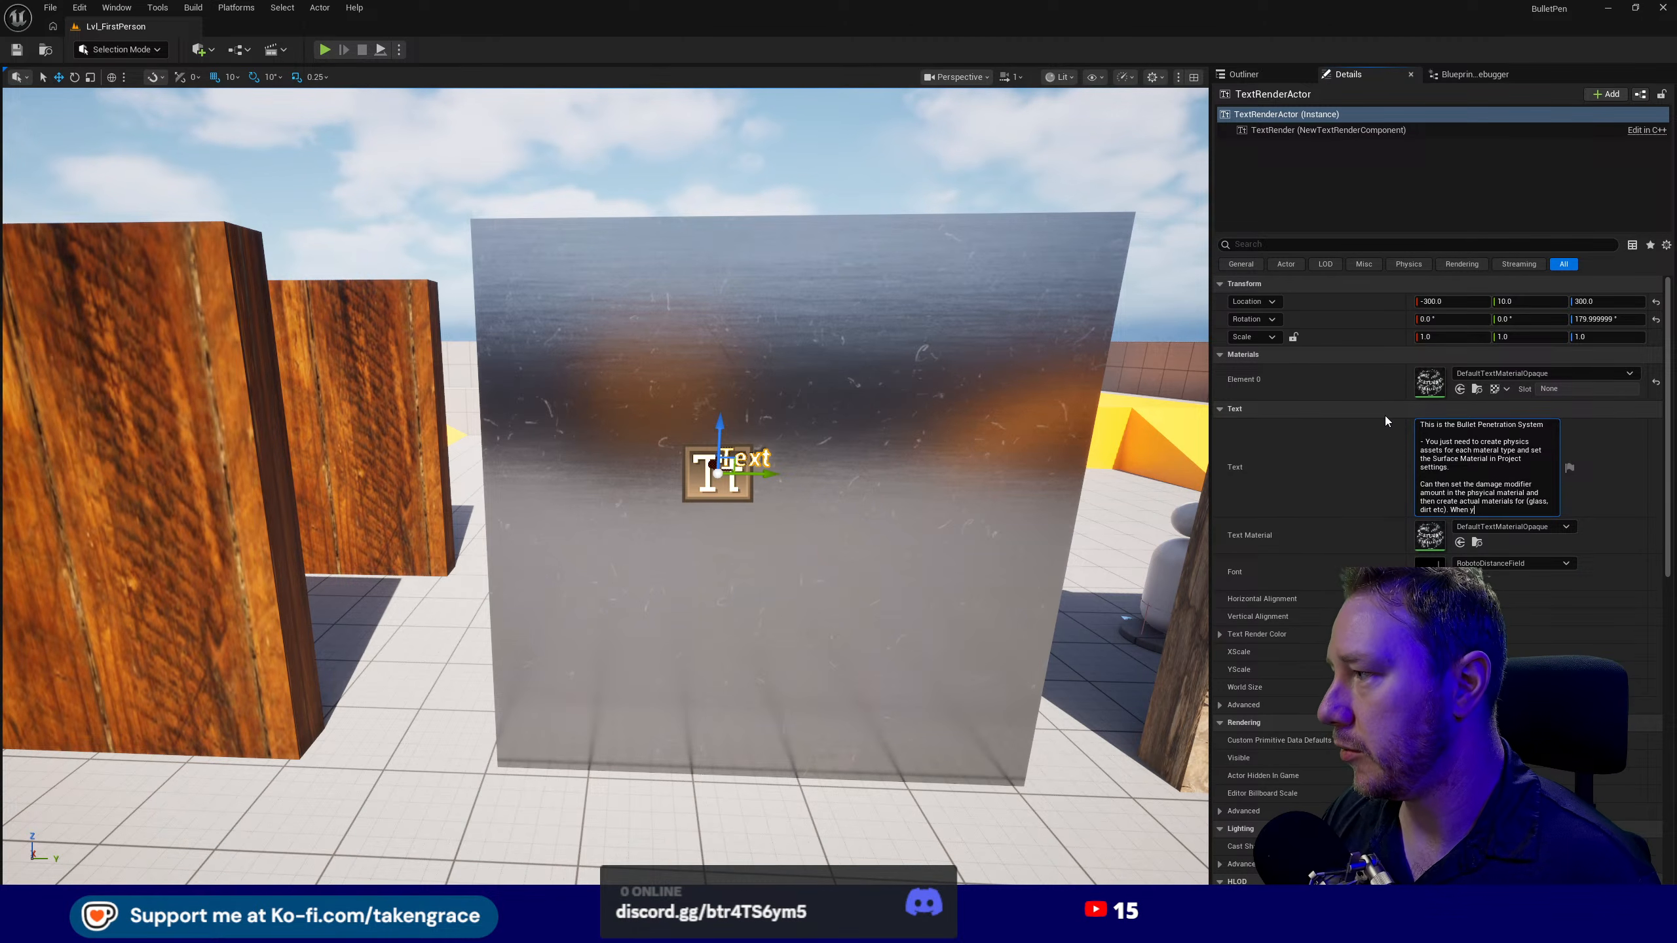
{"action": "type", "text": "ou assign the"}
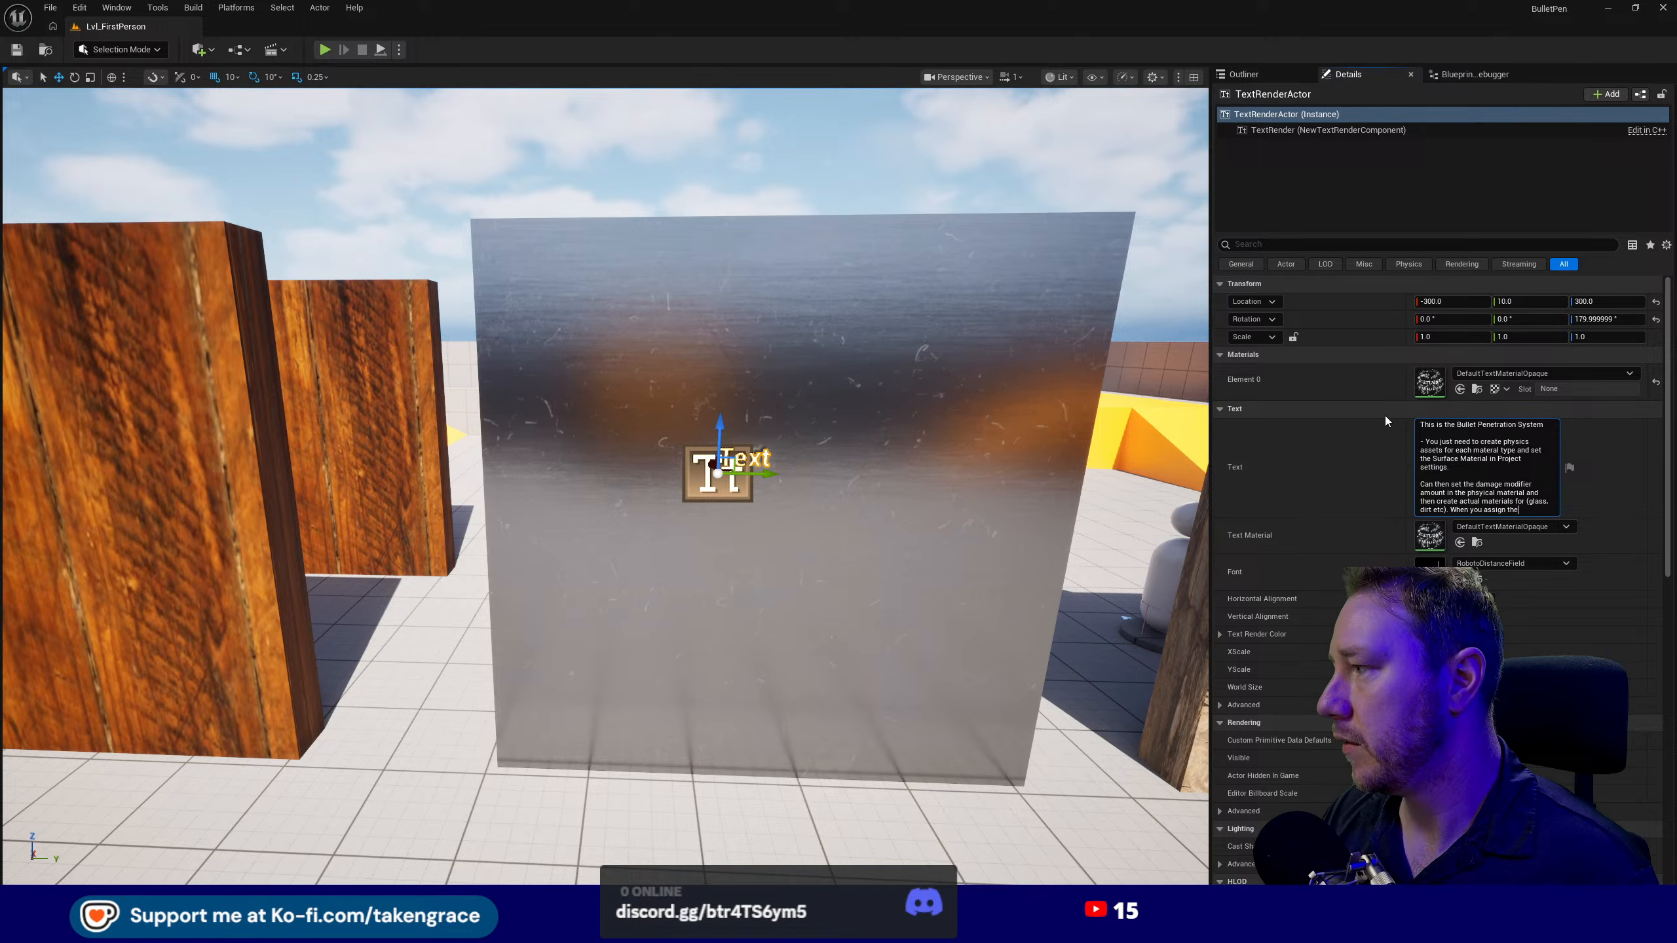
{"action": "type", "text": "se materials to yo"}
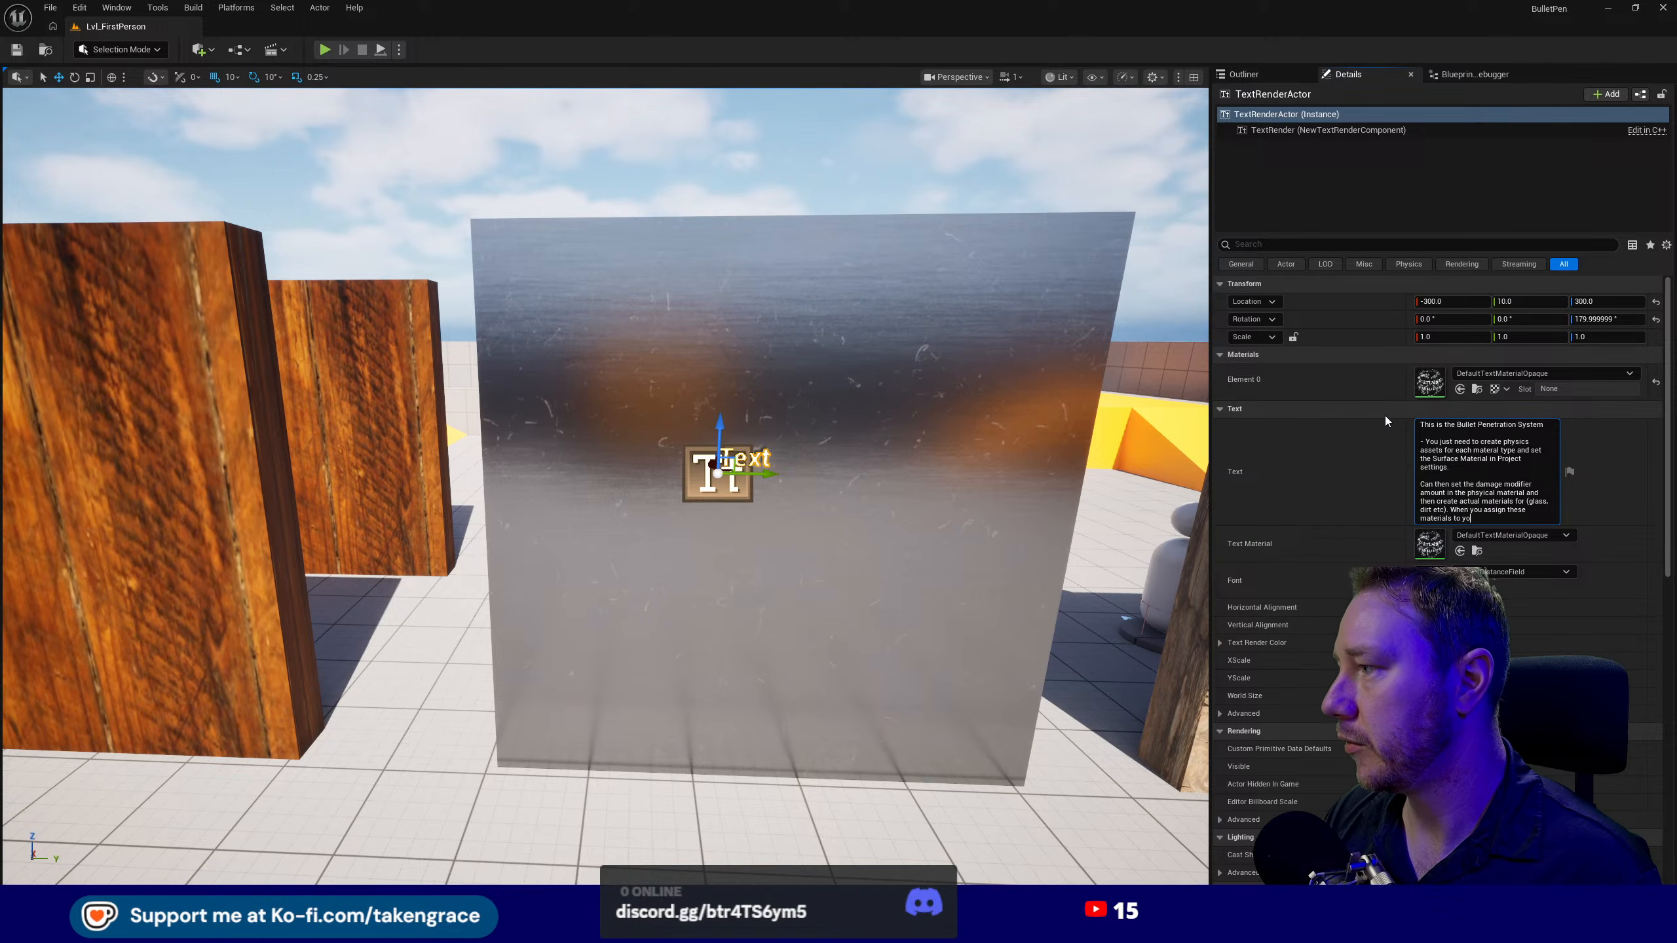
{"action": "type", "text": "ur static mes"}
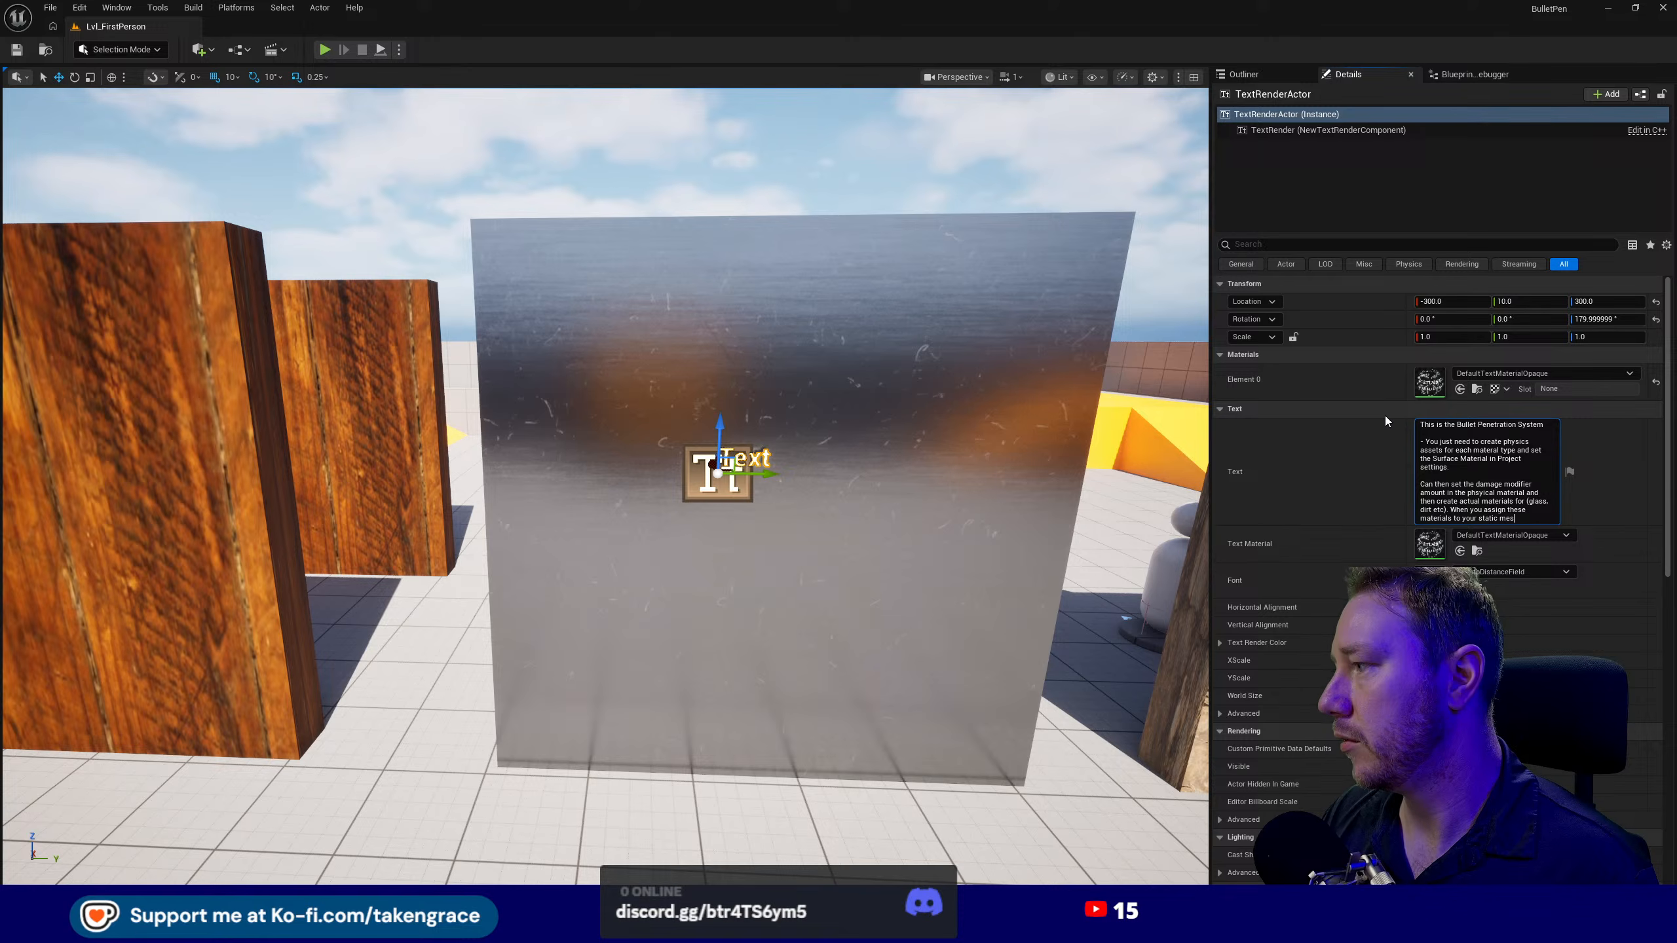
{"action": "type", "text": "hes then th"}
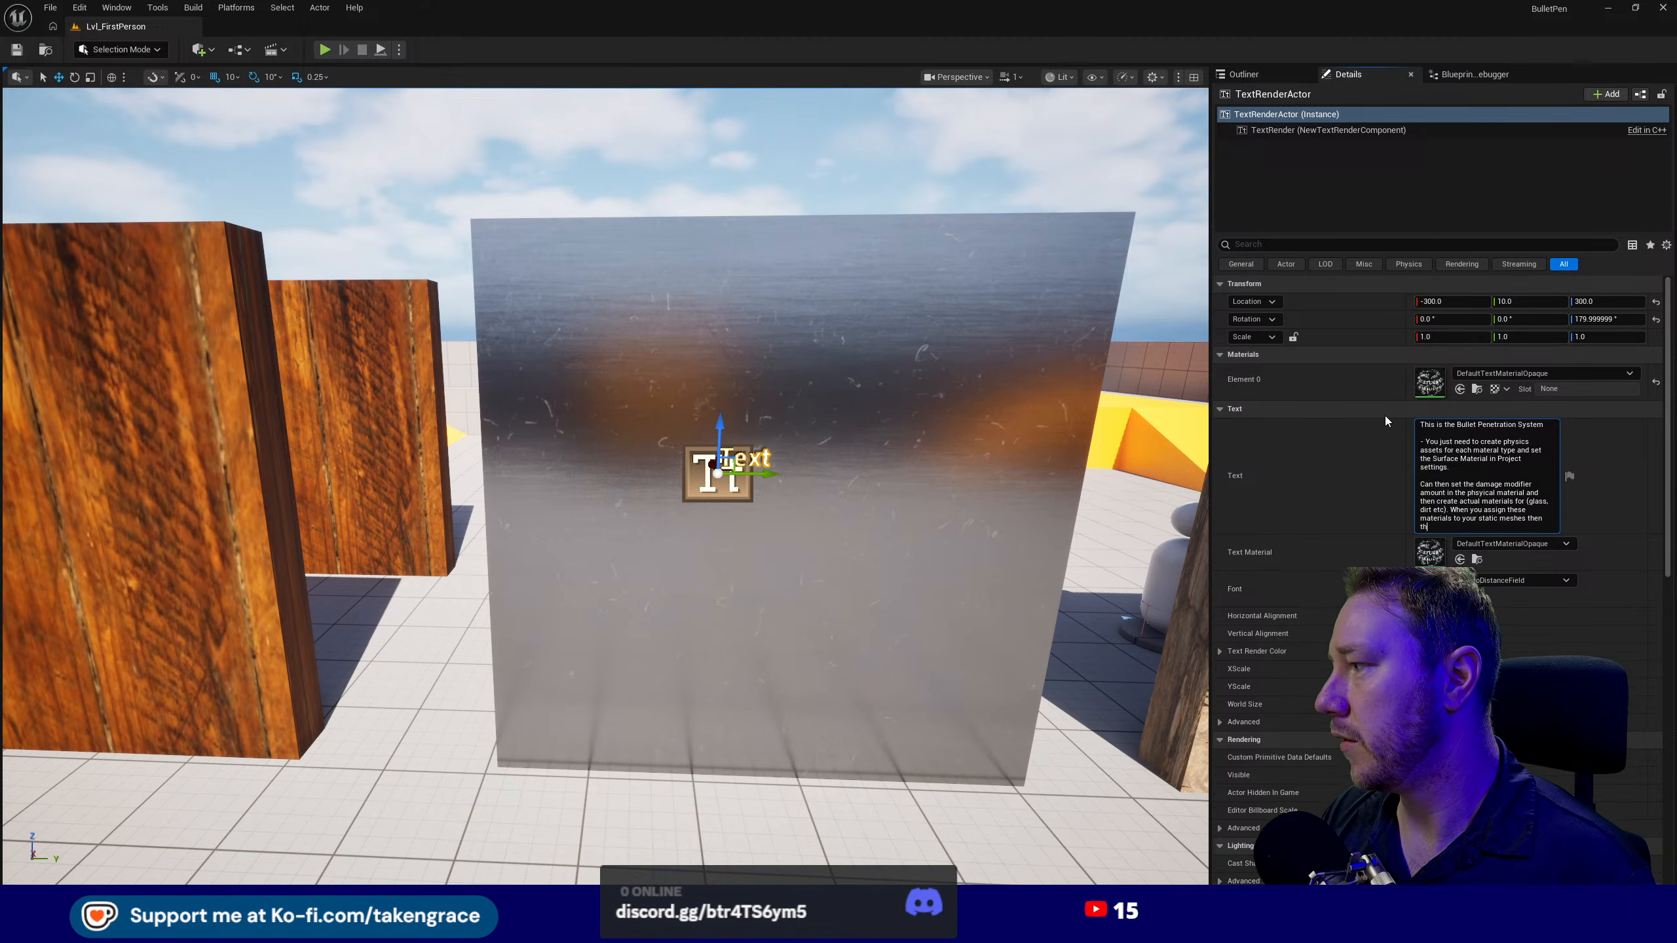
{"action": "type", "text": "is system should work"}
{"action": "key", "text": "Return"}
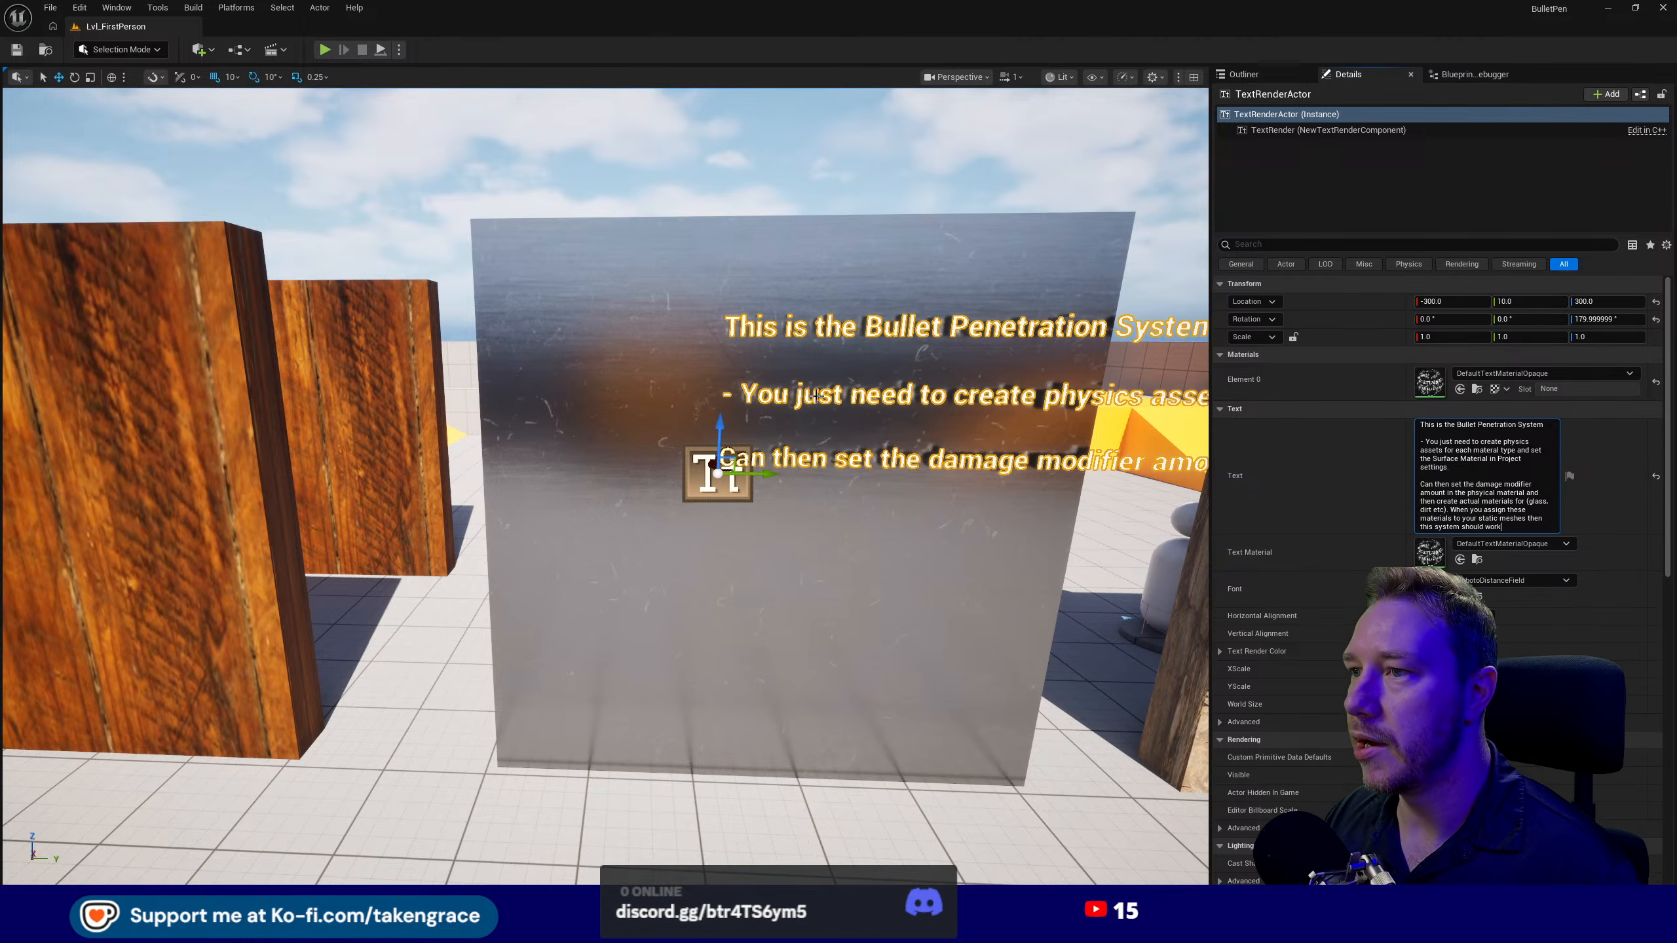
- Center the text's horizontal alignment and move the text actor along Y to 90 in front of the metal wall
{"action": "scroll", "coordinate": [827, 418], "scroll_direction": "down", "scroll_amount": 5}
{"action": "right_click_drag", "start_coordinate": [827, 417], "coordinate": [914, 419]}
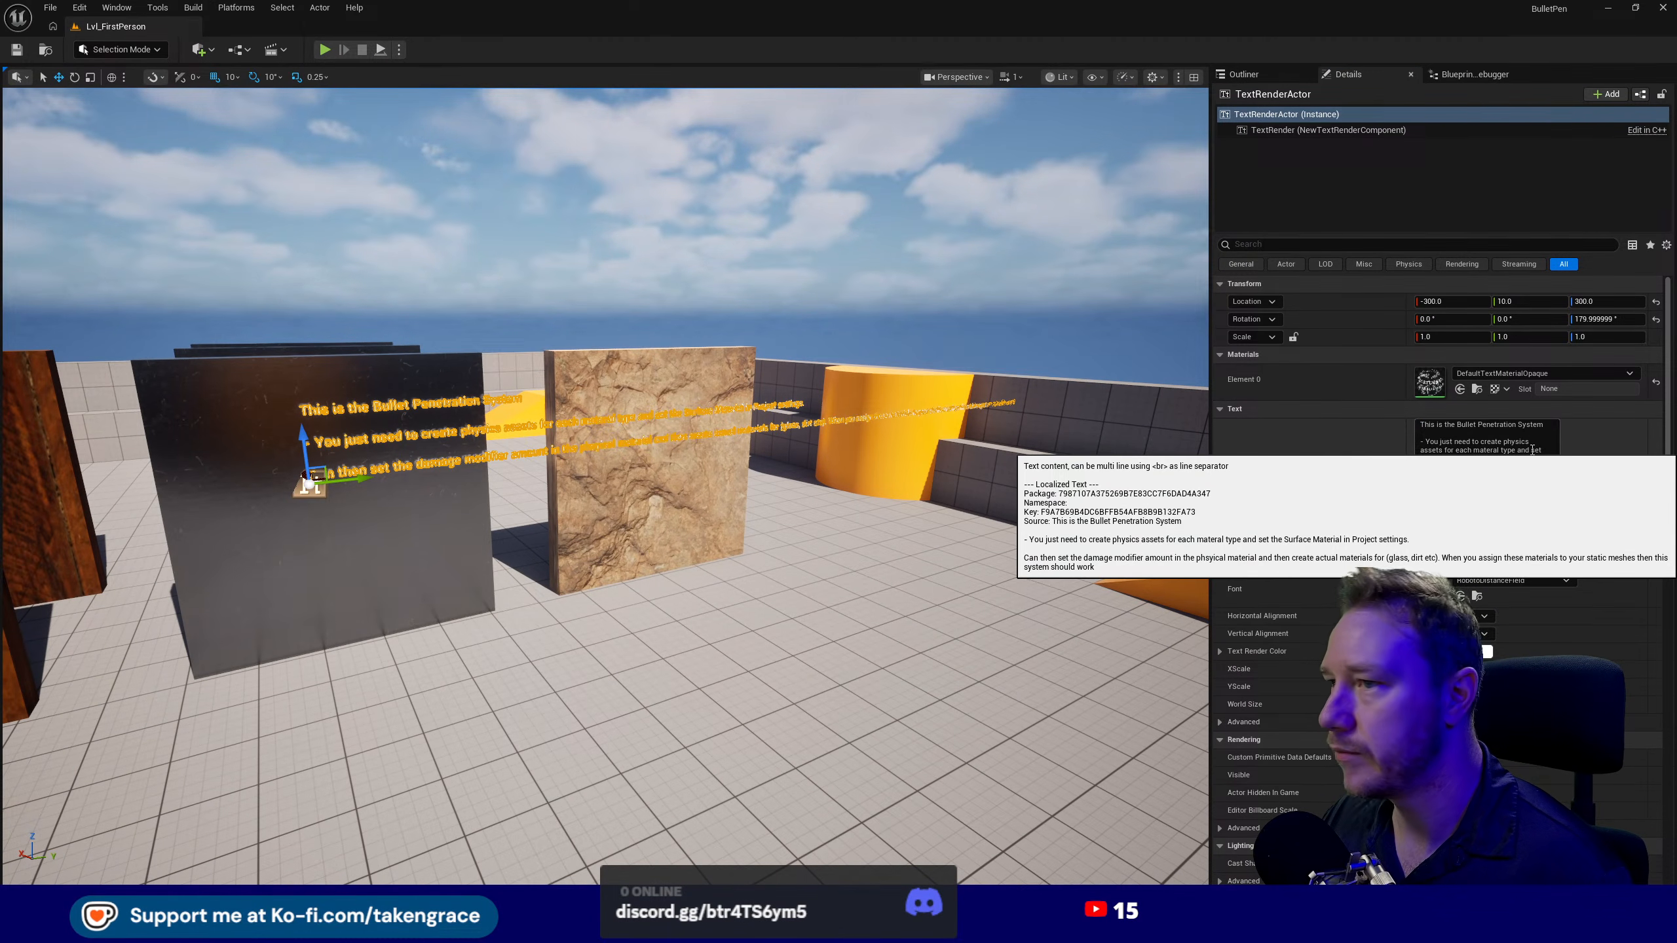
{"action": "left_click_drag", "start_coordinate": [367, 478], "coordinate": [248, 490]}
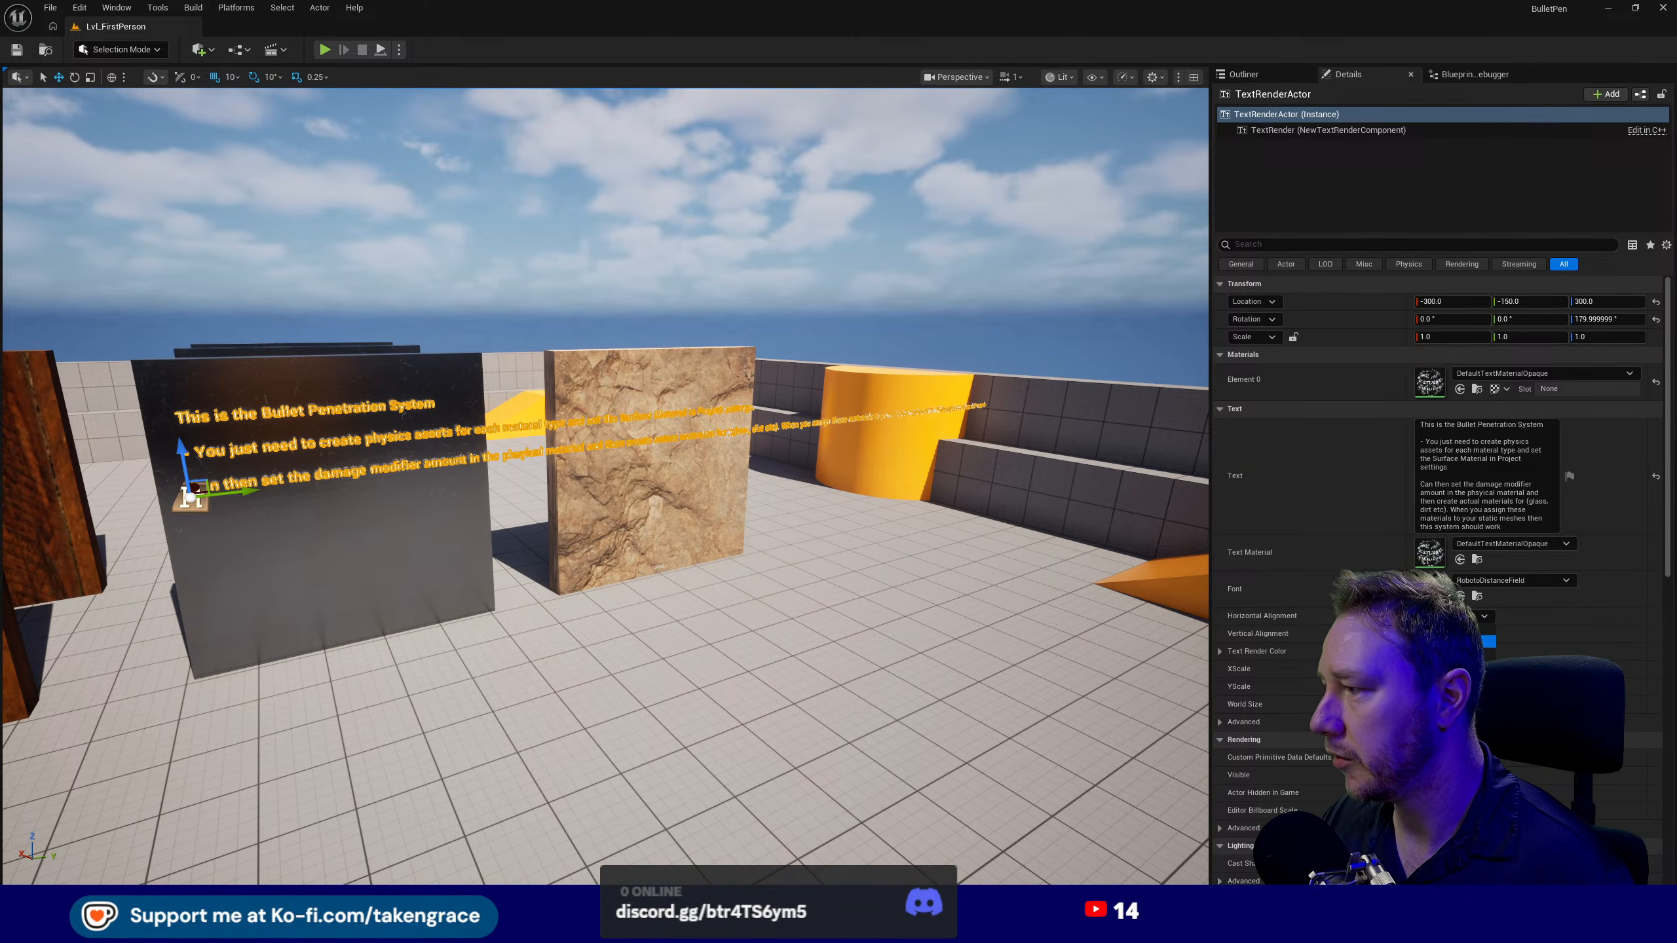
{"action": "left_click", "coordinate": [1446, 642]}
{"action": "right_click_drag", "start_coordinate": [941, 604], "coordinate": [213, 499]}
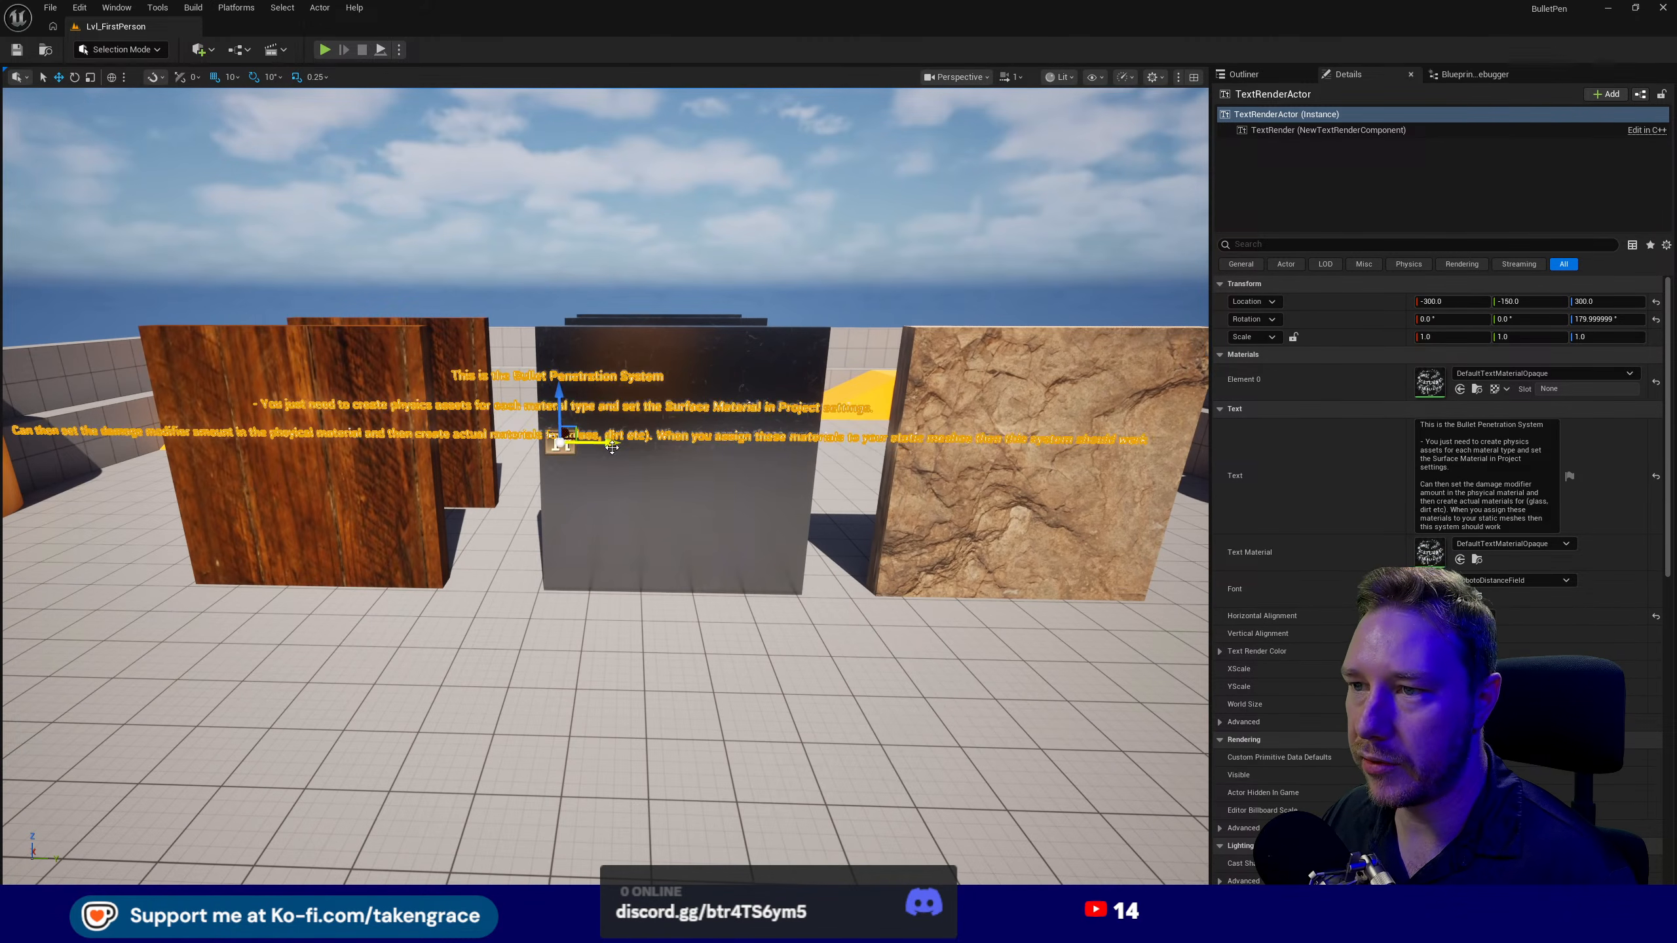
{"action": "left_click_drag", "start_coordinate": [606, 446], "coordinate": [742, 423]}
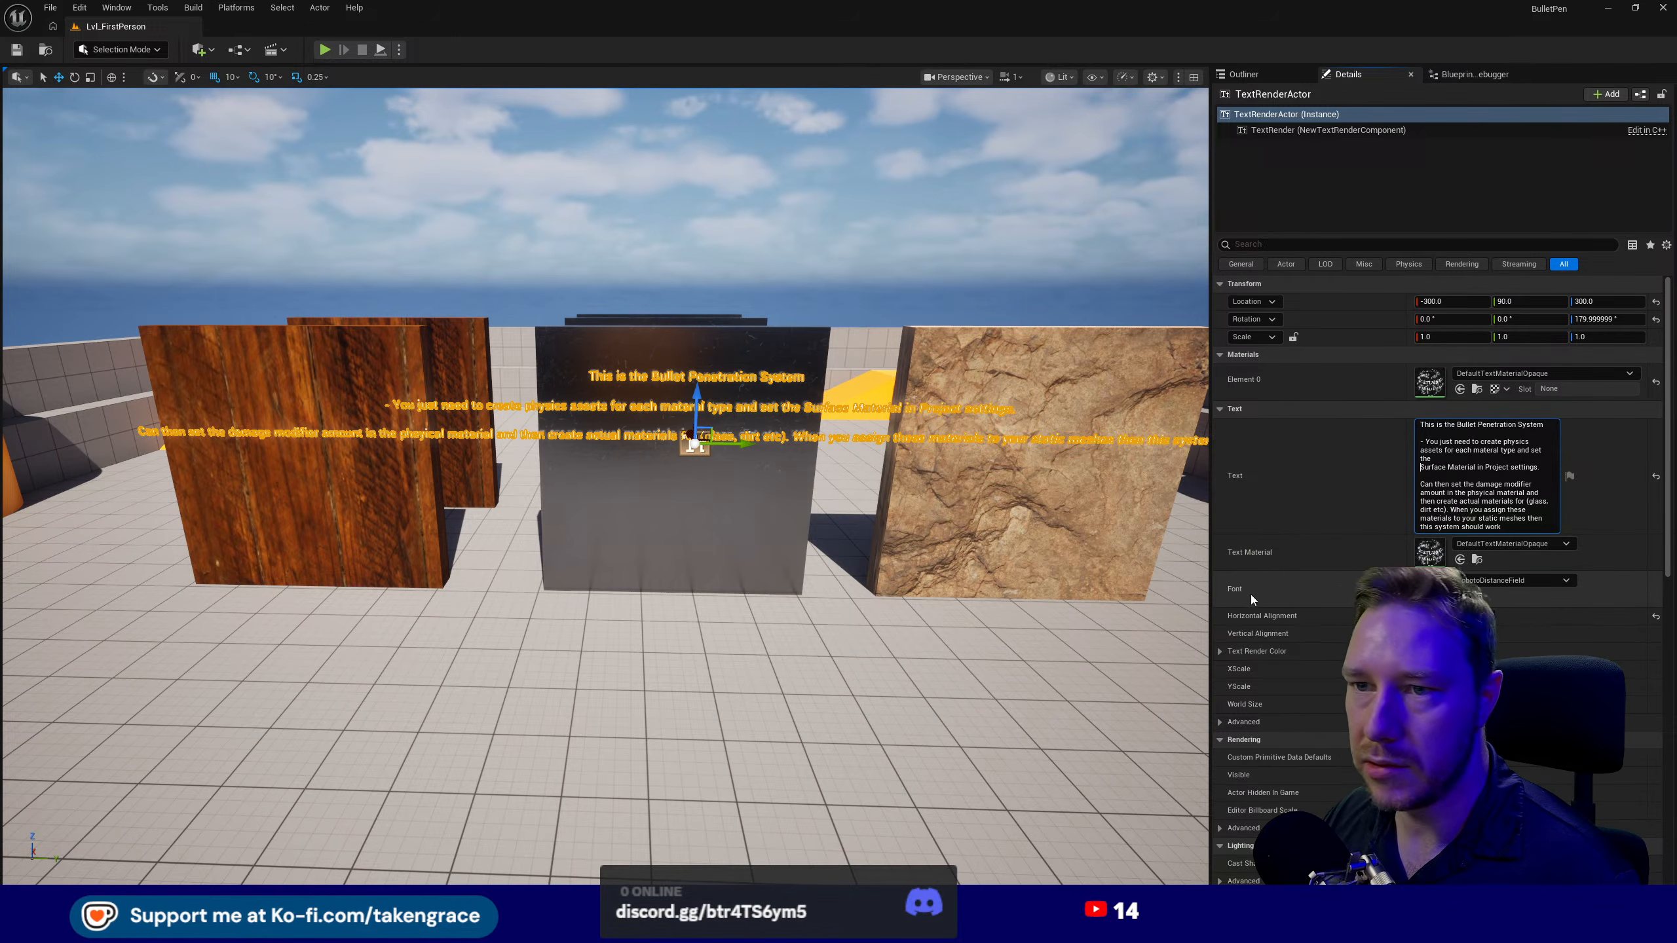
- Add line breaks in the text before "Surface Material", before "and then create" and before "When you assign"
{"action": "left_click", "coordinate": [1525, 492]}
{"action": "key", "text": "shift+Return"}
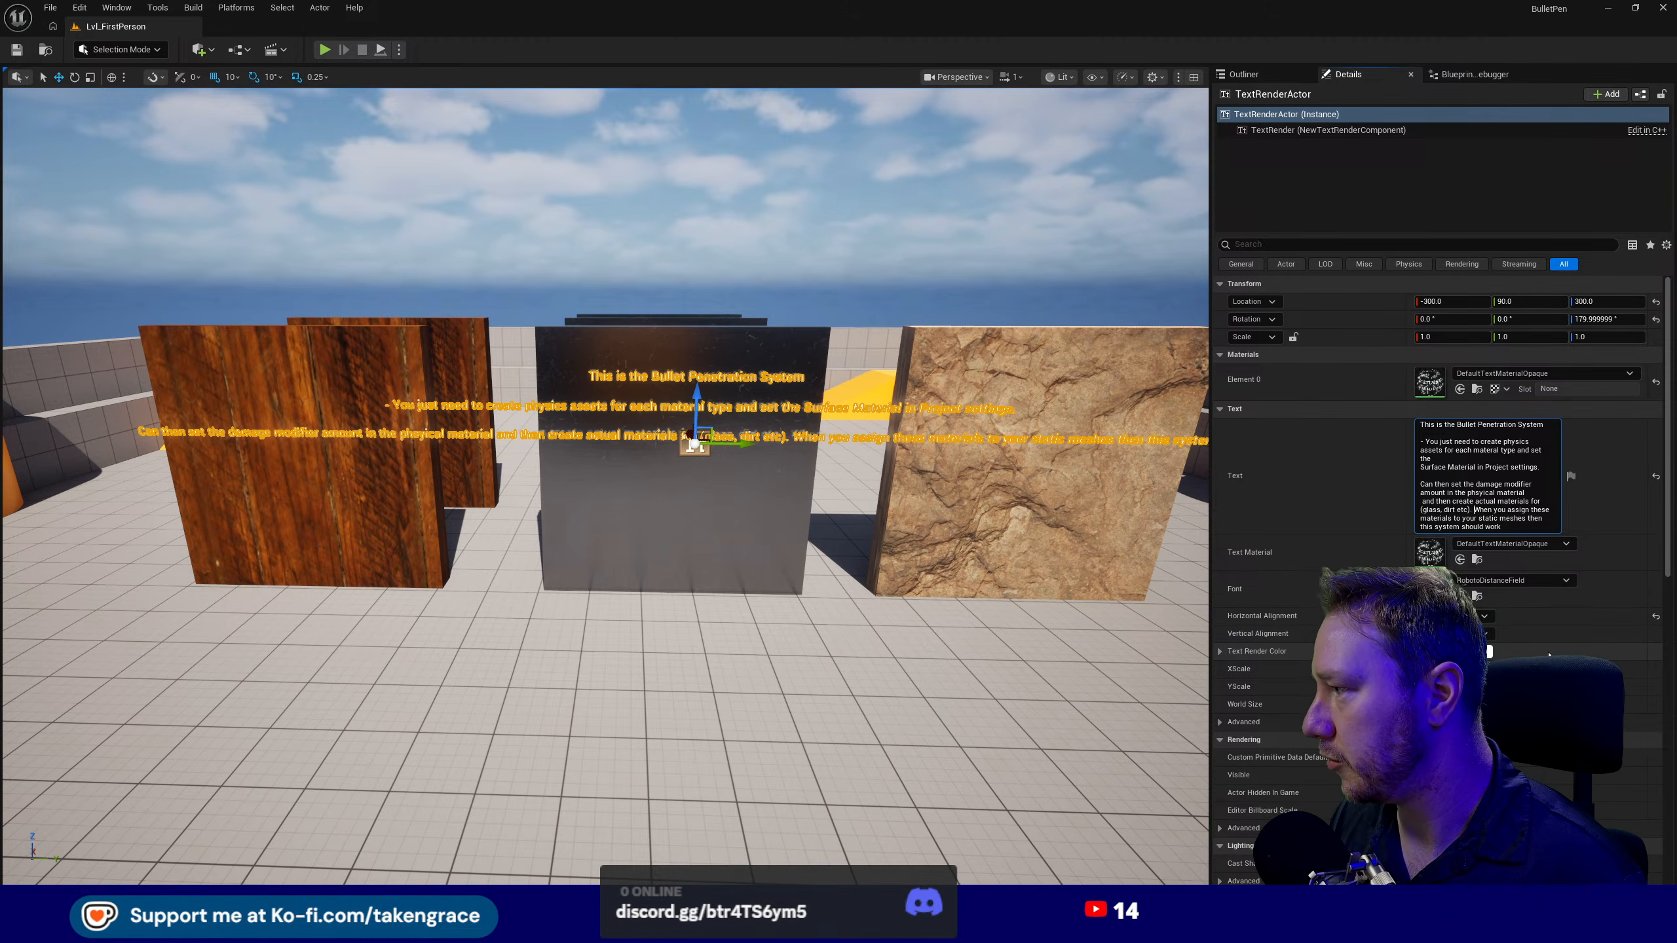
{"action": "key", "text": "shift+Return"}
{"action": "left_click", "coordinate": [740, 257]}
- Lower the text actor to a Z location of 170
{"action": "left_click", "coordinate": [686, 396]}
{"action": "left_click", "coordinate": [686, 407]}
{"action": "left_click_drag", "start_coordinate": [695, 390], "coordinate": [693, 466]}
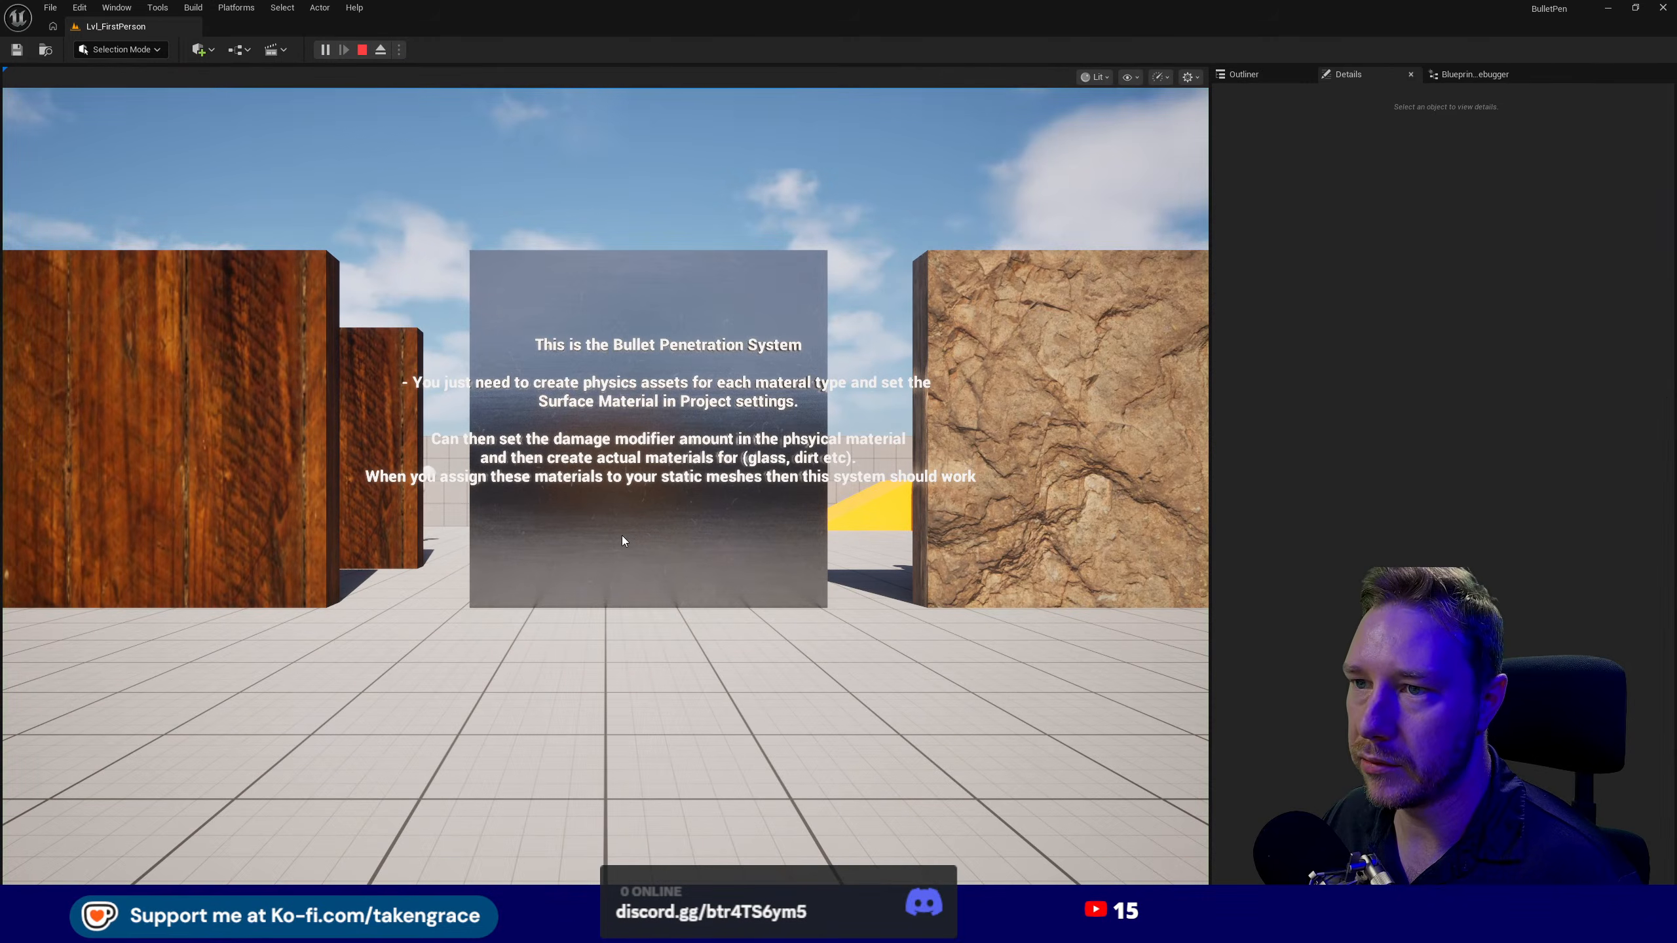
- Play-test the level by walking up to the text on the metal wall and firing shots at the nearby walls
{"action": "left_click", "coordinate": [622, 537]}
{"action": "key", "text": "w"}
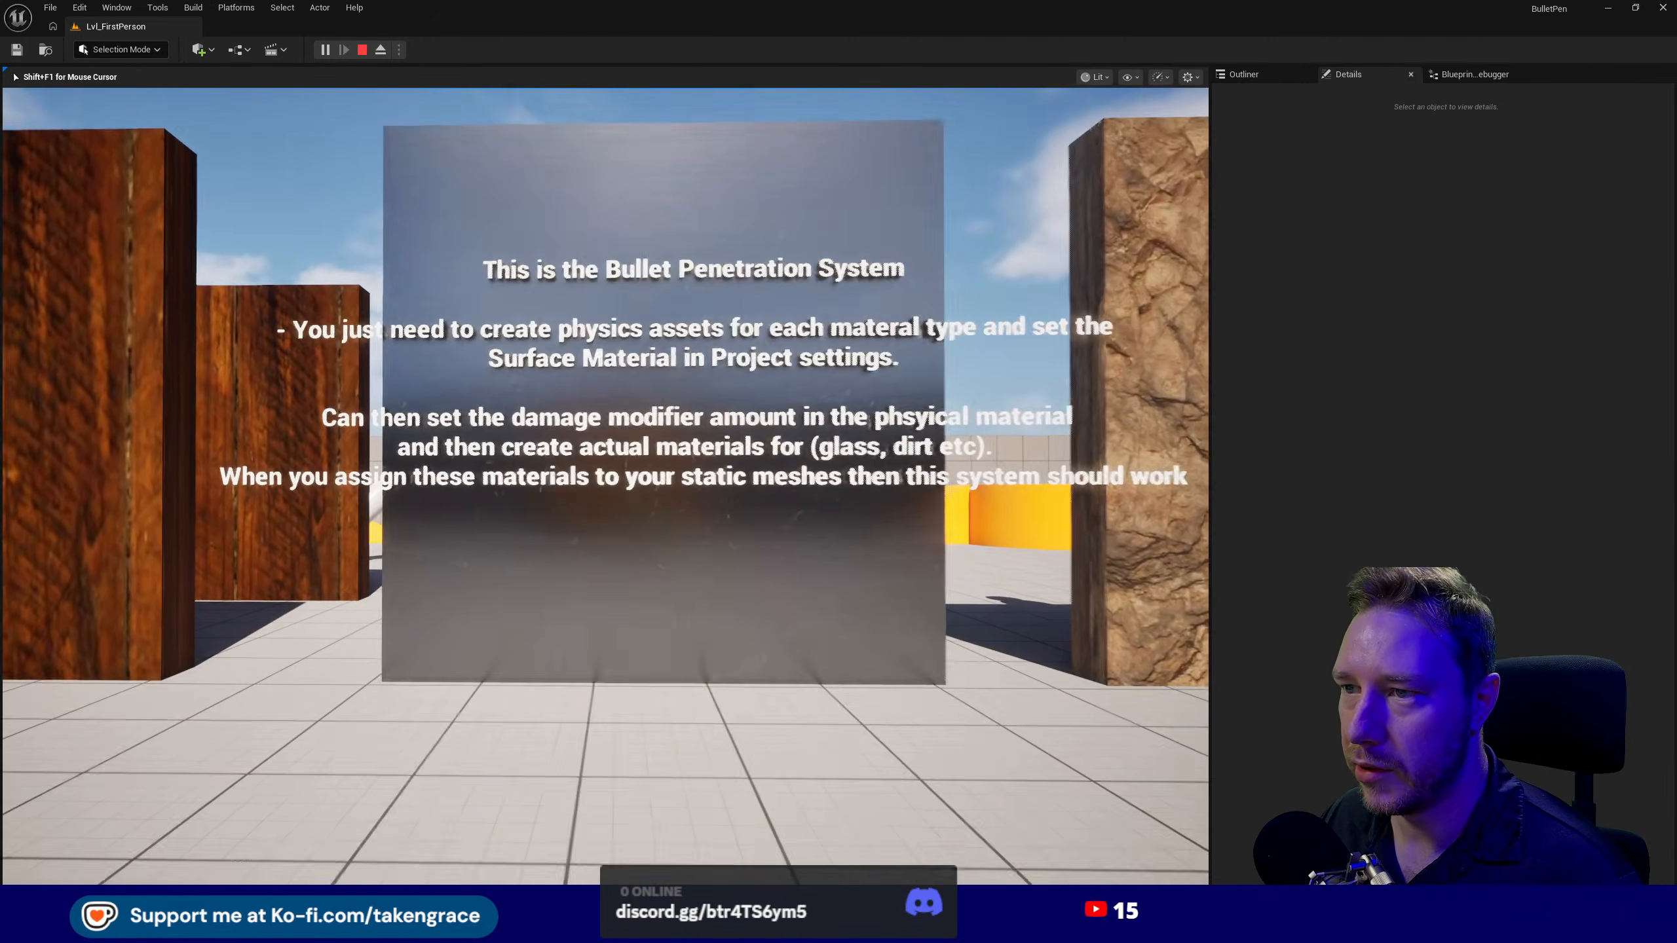
{"action": "left_click", "coordinate": [605, 486]}
{"action": "key", "text": "w"}
{"action": "left_click", "coordinate": [605, 486]}
{"action": "left_click", "coordinate": [605, 486]}
{"action": "key", "text": "a"}
{"action": "key", "text": "s"}
{"action": "left_click", "coordinate": [605, 486]}
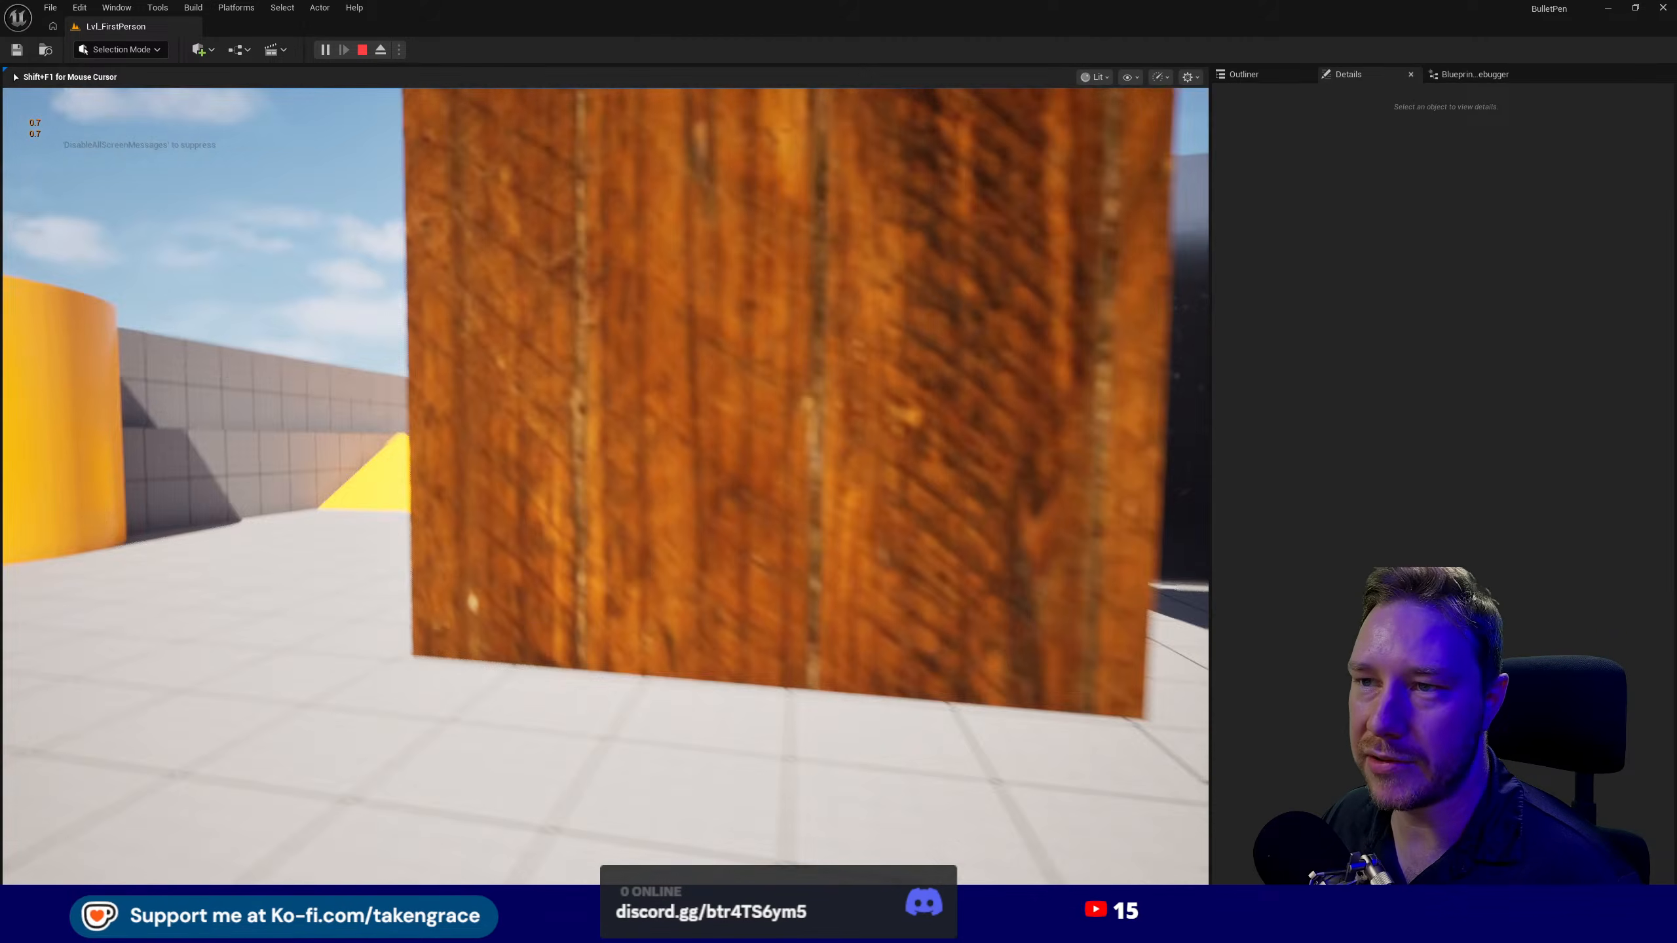
- Fire at the wood and stone walls, check the bullet traces from the side of the rows, and end the play session
{"action": "left_click", "coordinate": [606, 486]}
{"action": "key", "text": "w"}
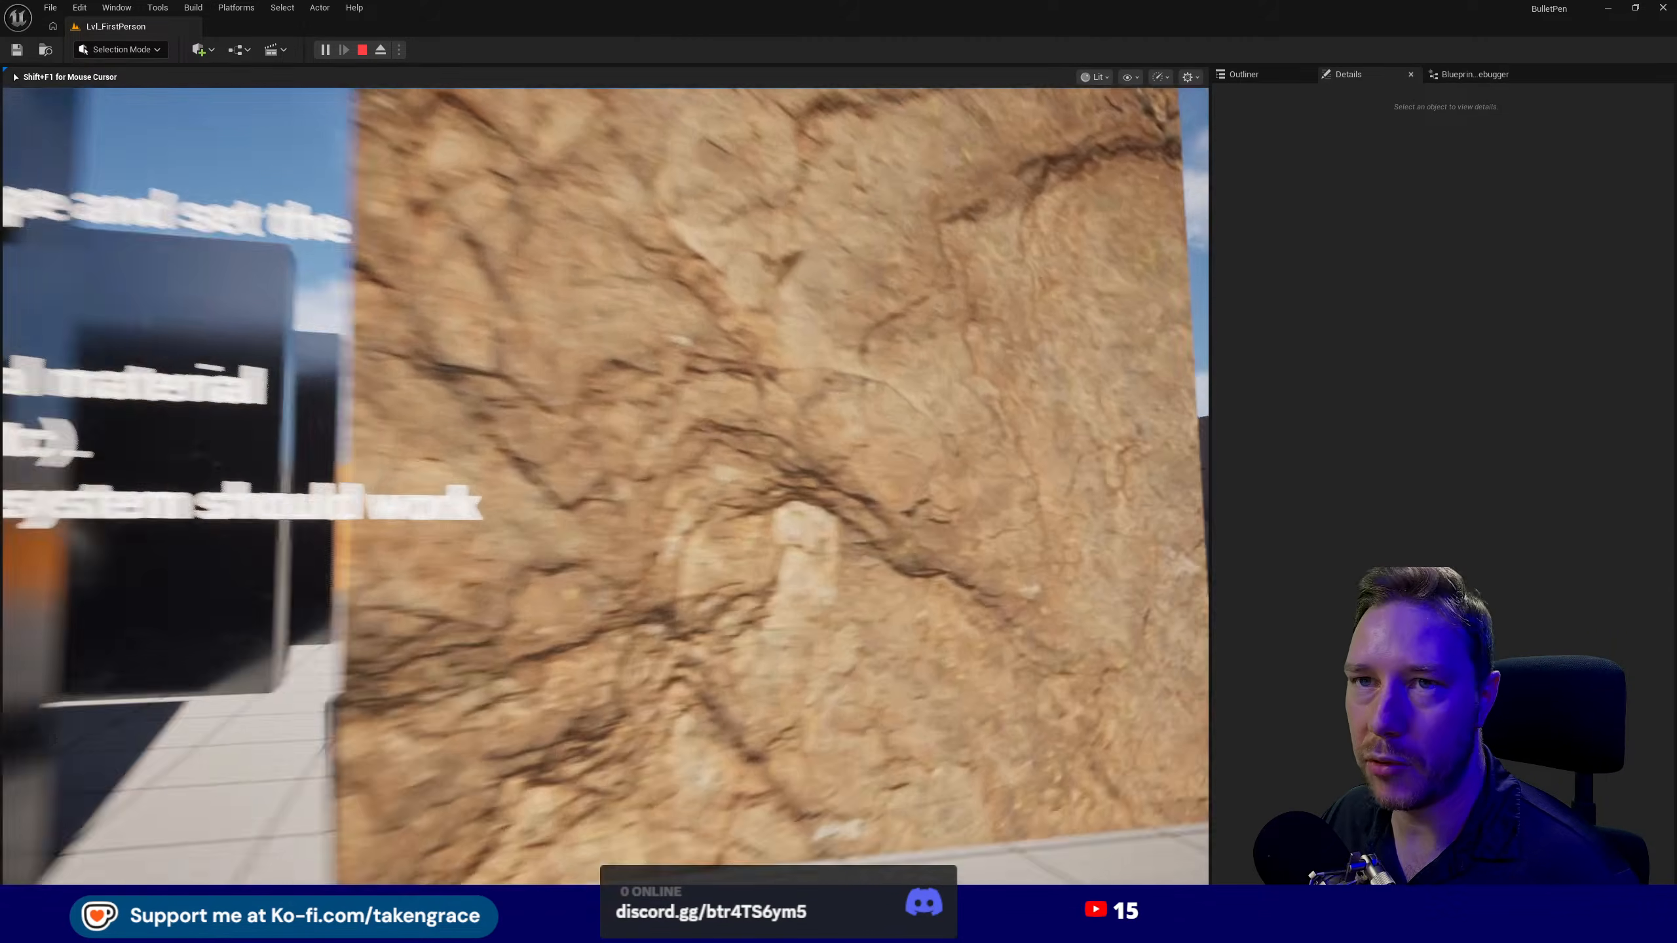
{"action": "left_click", "coordinate": [605, 486]}
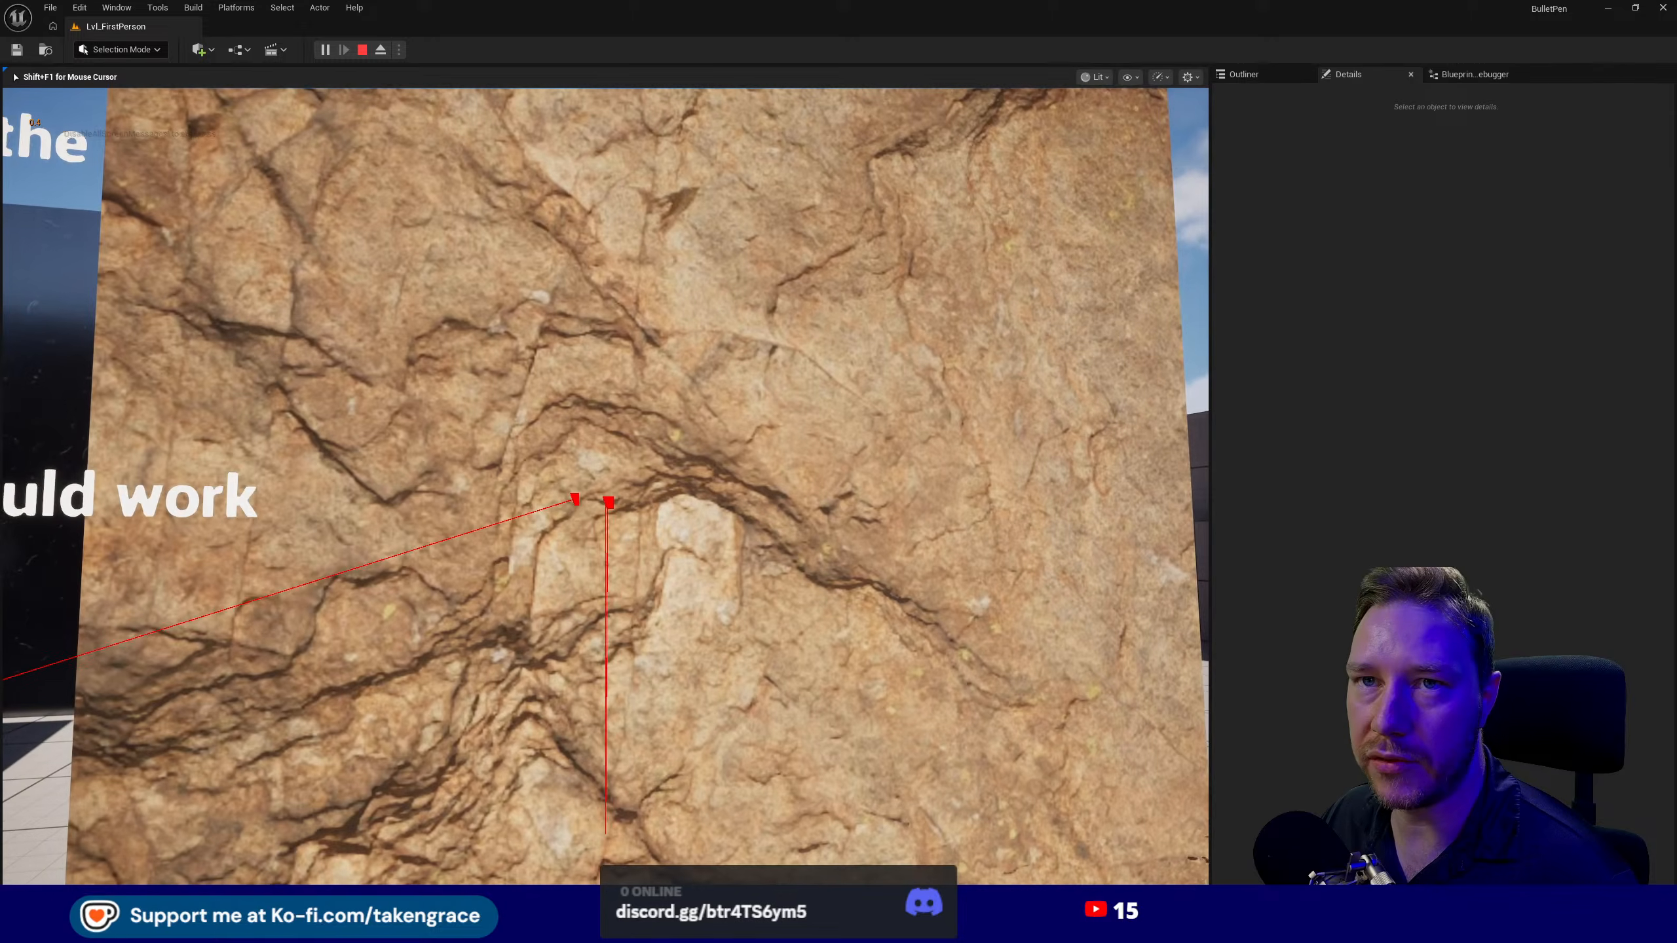
{"action": "key", "text": "d"}
{"action": "key", "text": "s"}
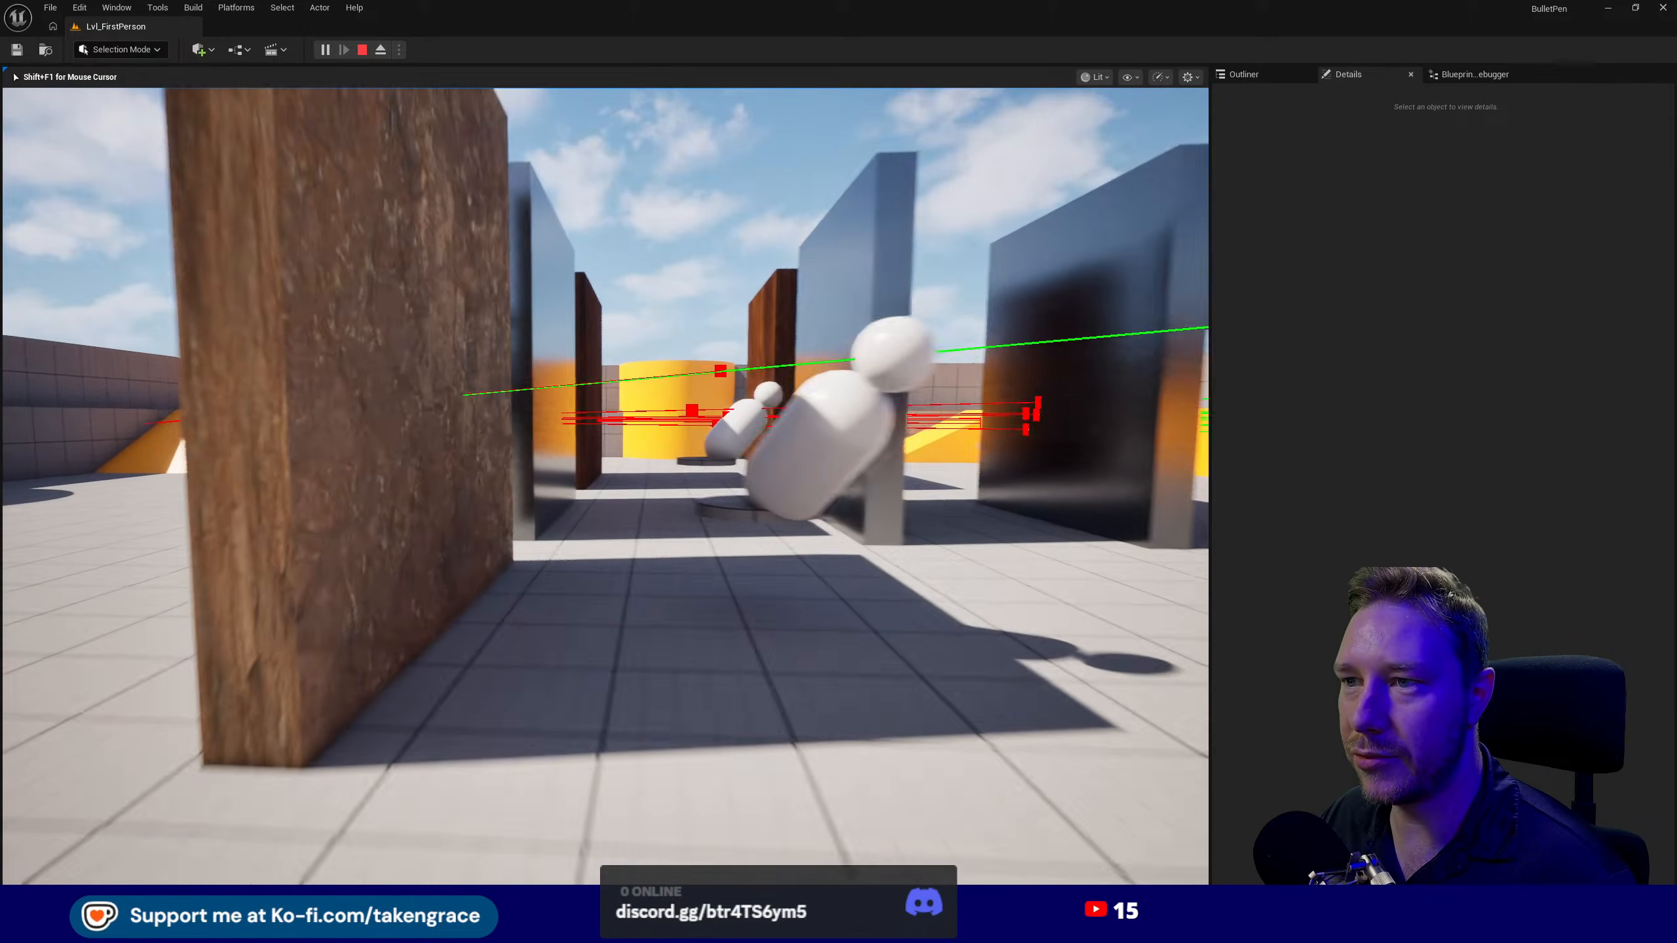
{"action": "key", "text": "a"}
{"action": "key", "text": "w"}
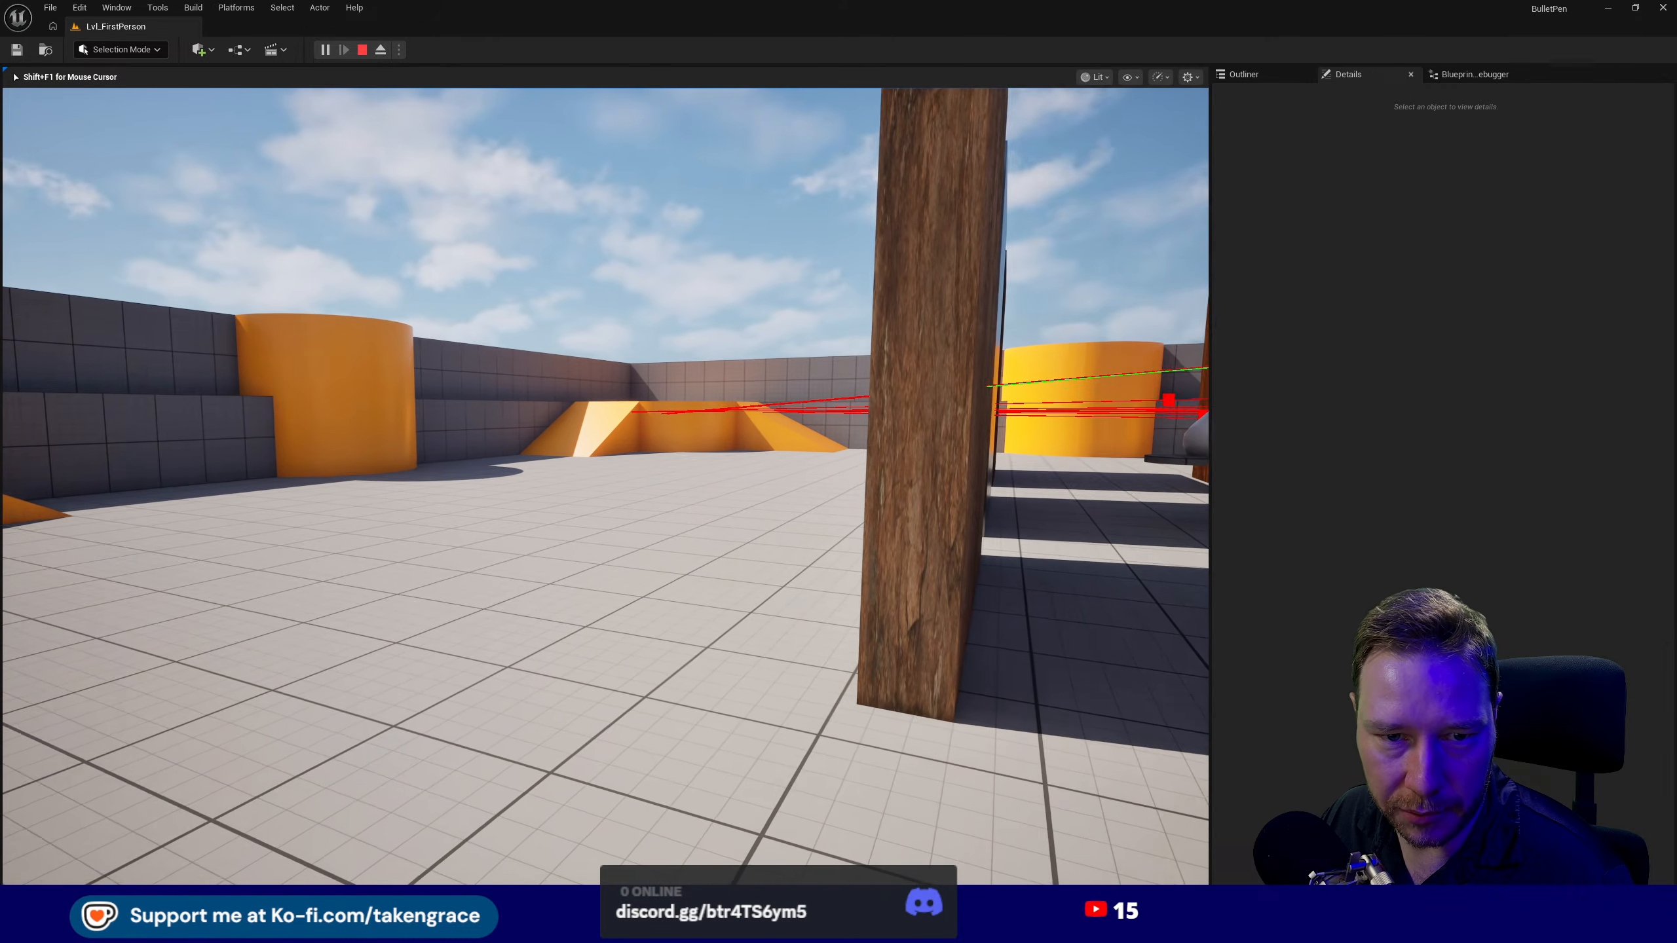
{"action": "key", "text": "Escape"}
- Start migrating the BulletPenSystem folder from Content and save all the listed unsaved assets
{"action": "key", "text": "f"}
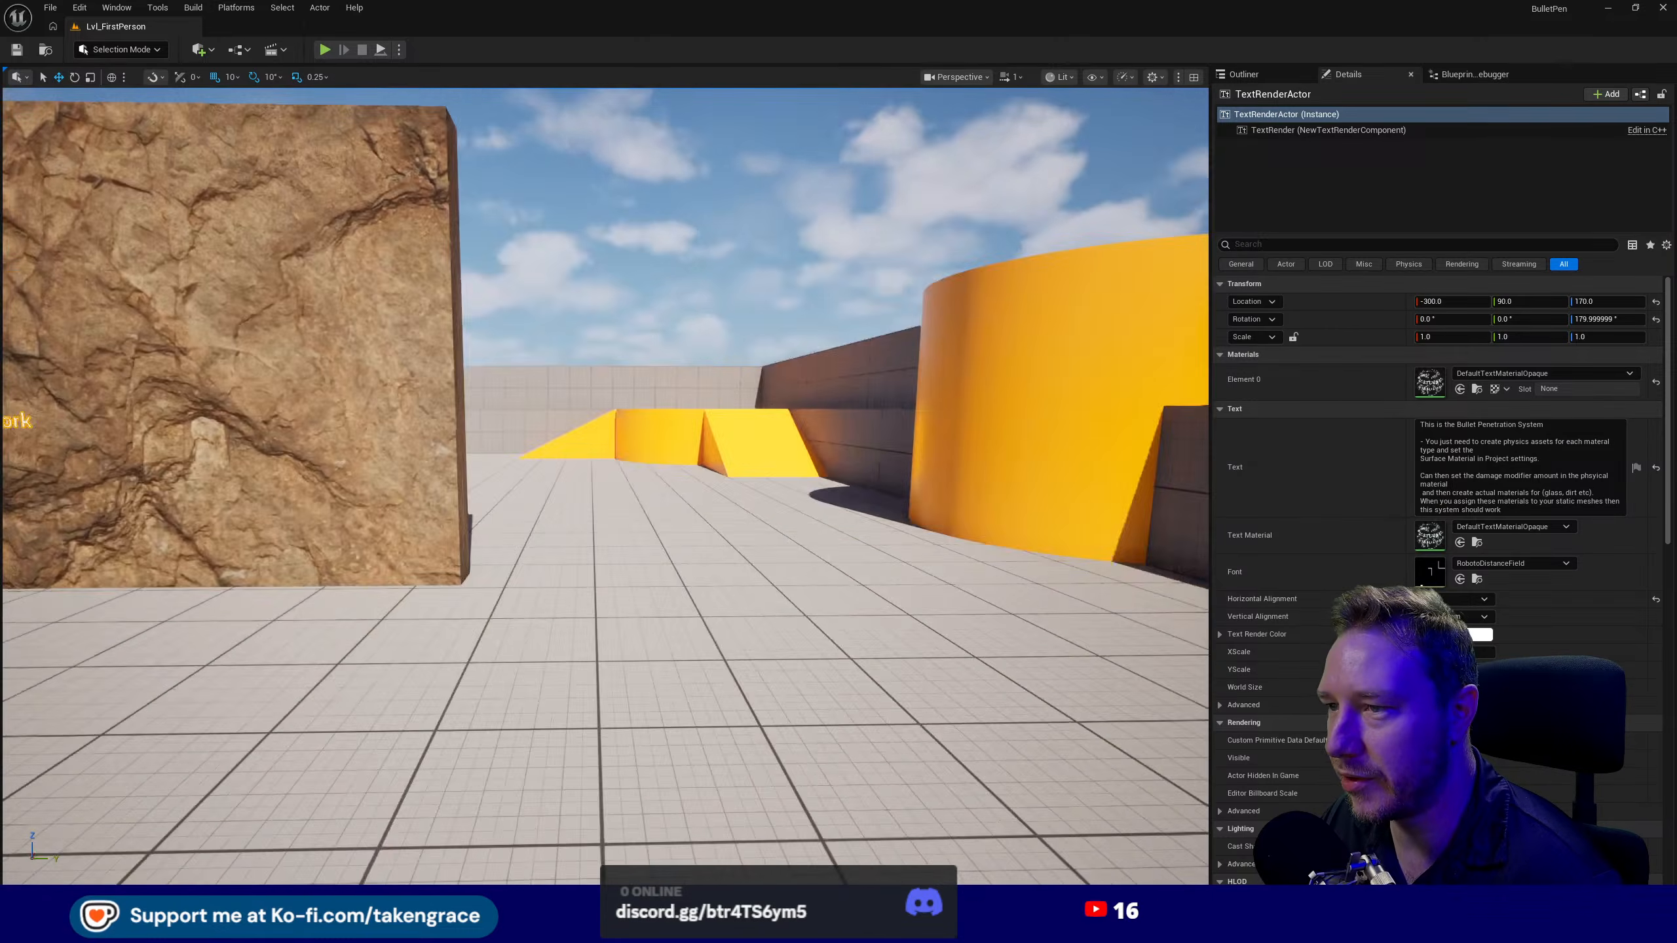
{"action": "key", "text": "ctrl+space"}
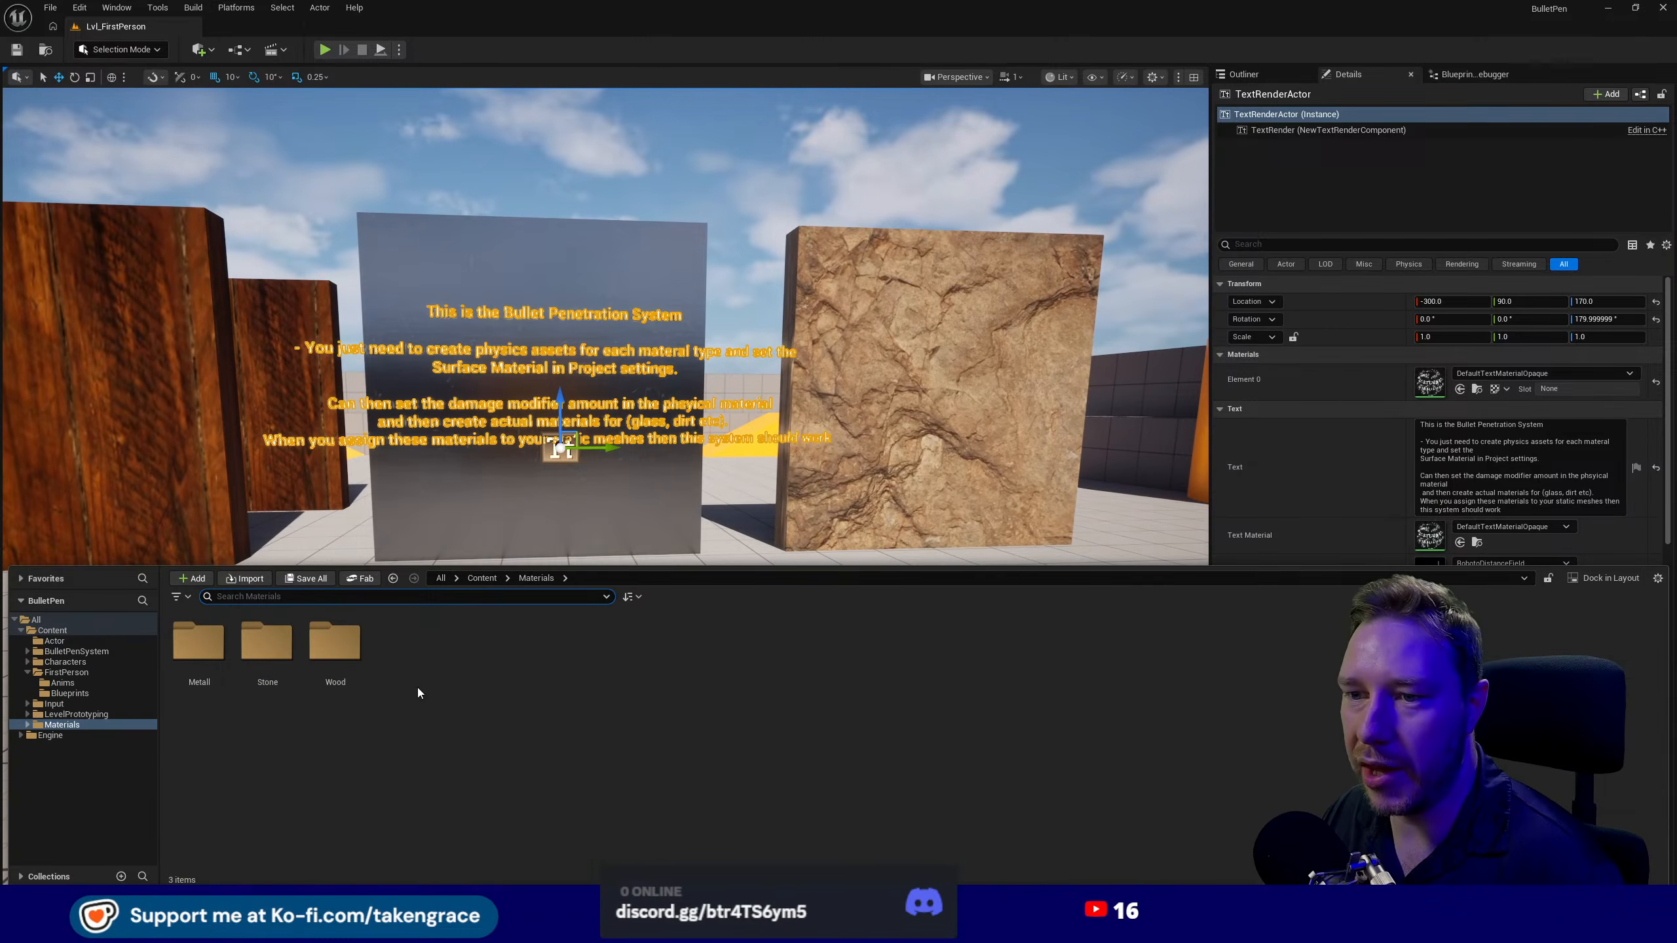
{"action": "left_click", "coordinate": [489, 579]}
{"action": "right_click", "coordinate": [286, 661]}
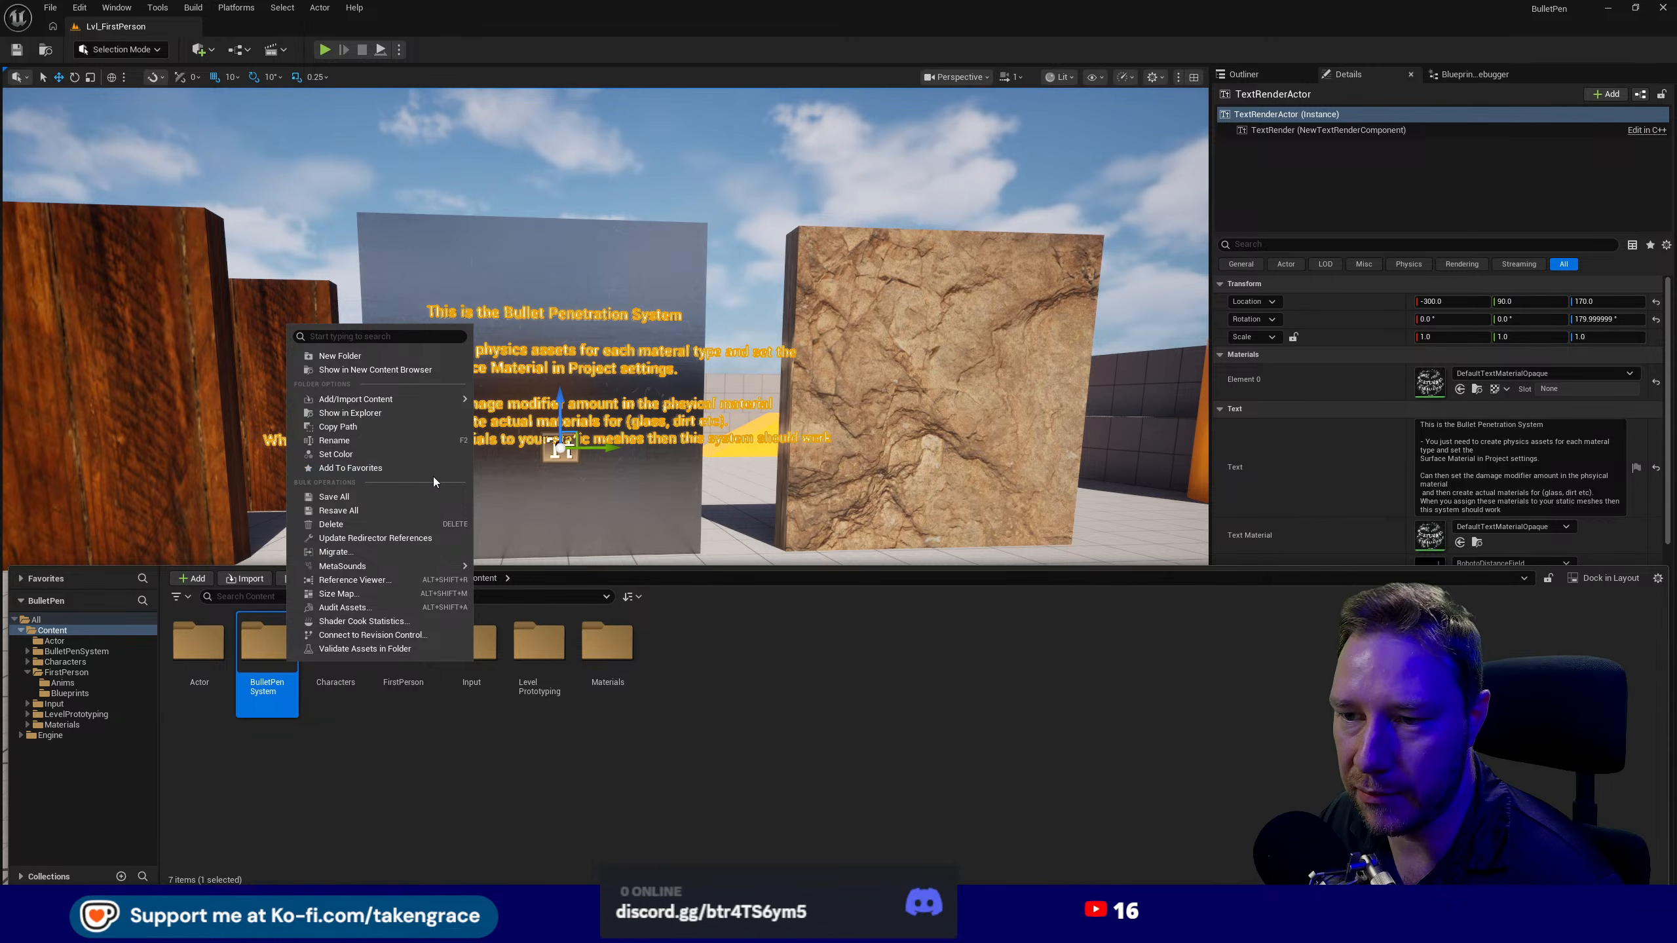
{"action": "mouse_move", "coordinate": [443, 571]}
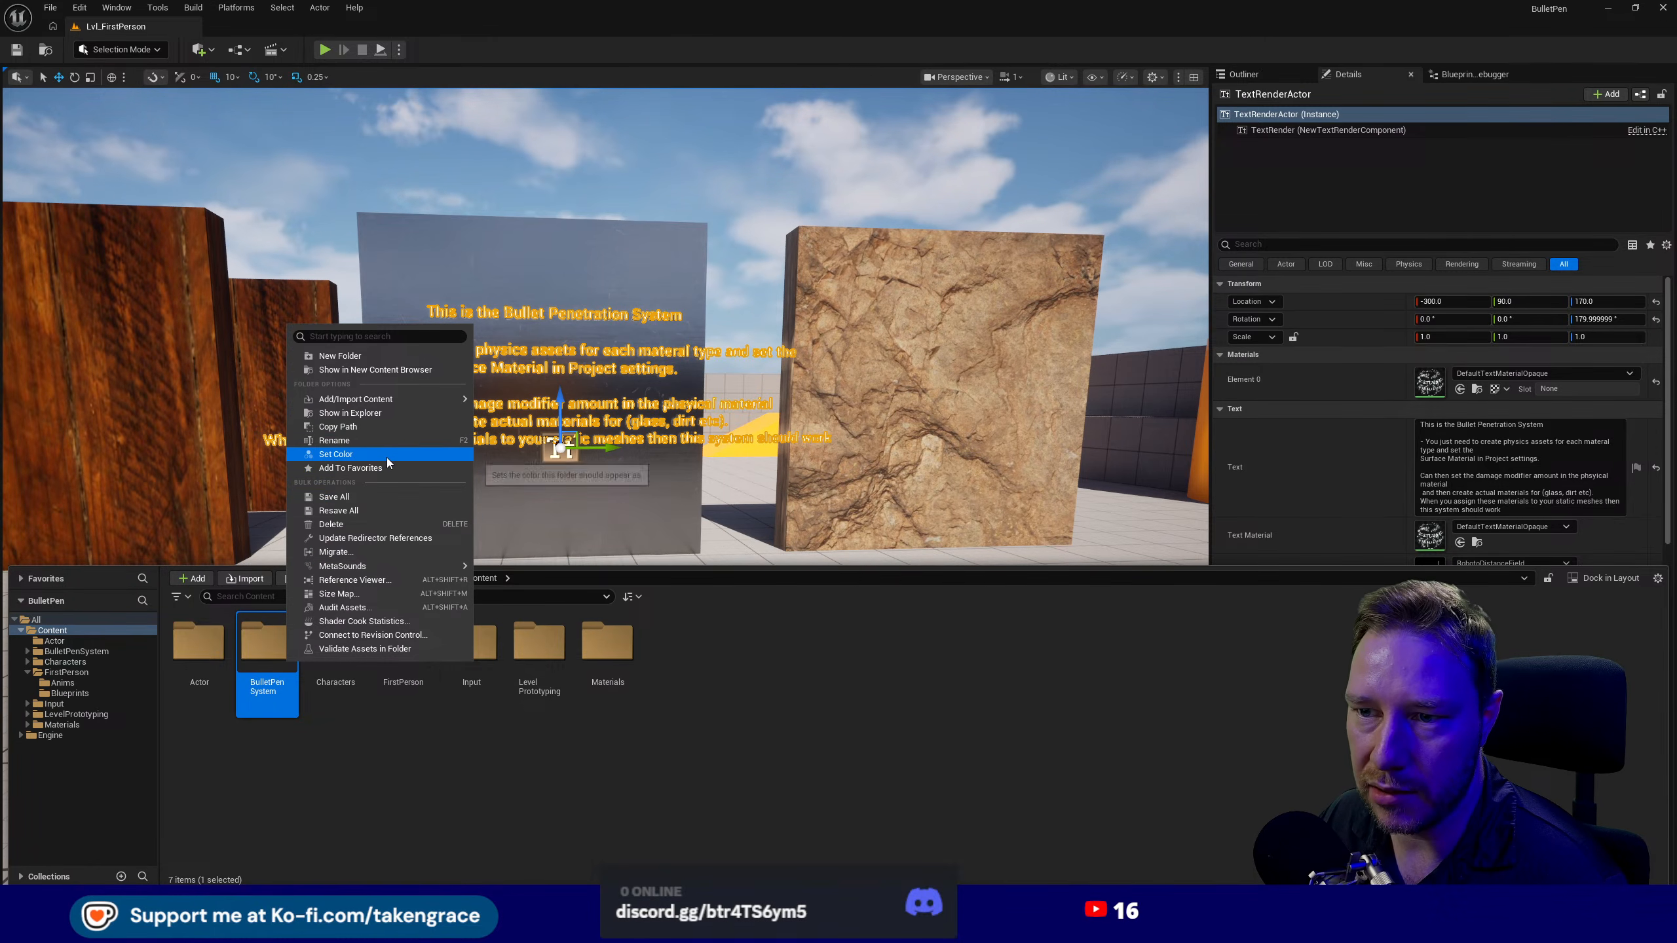
{"action": "left_click", "coordinate": [404, 551]}
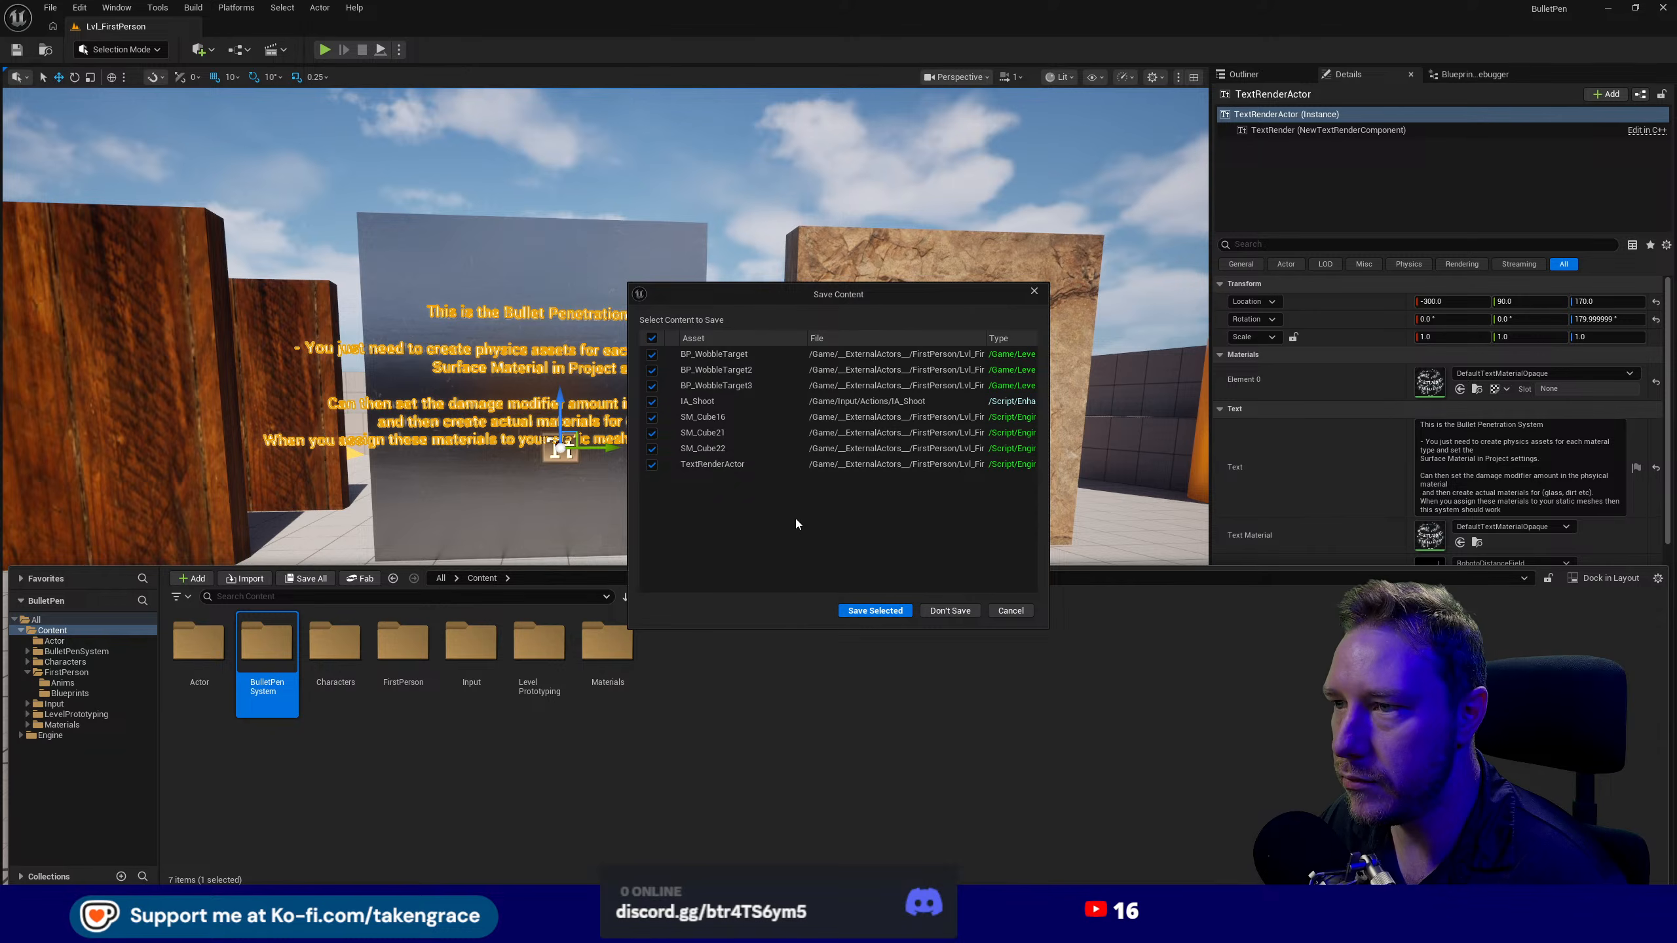
{"action": "left_click", "coordinate": [874, 611]}
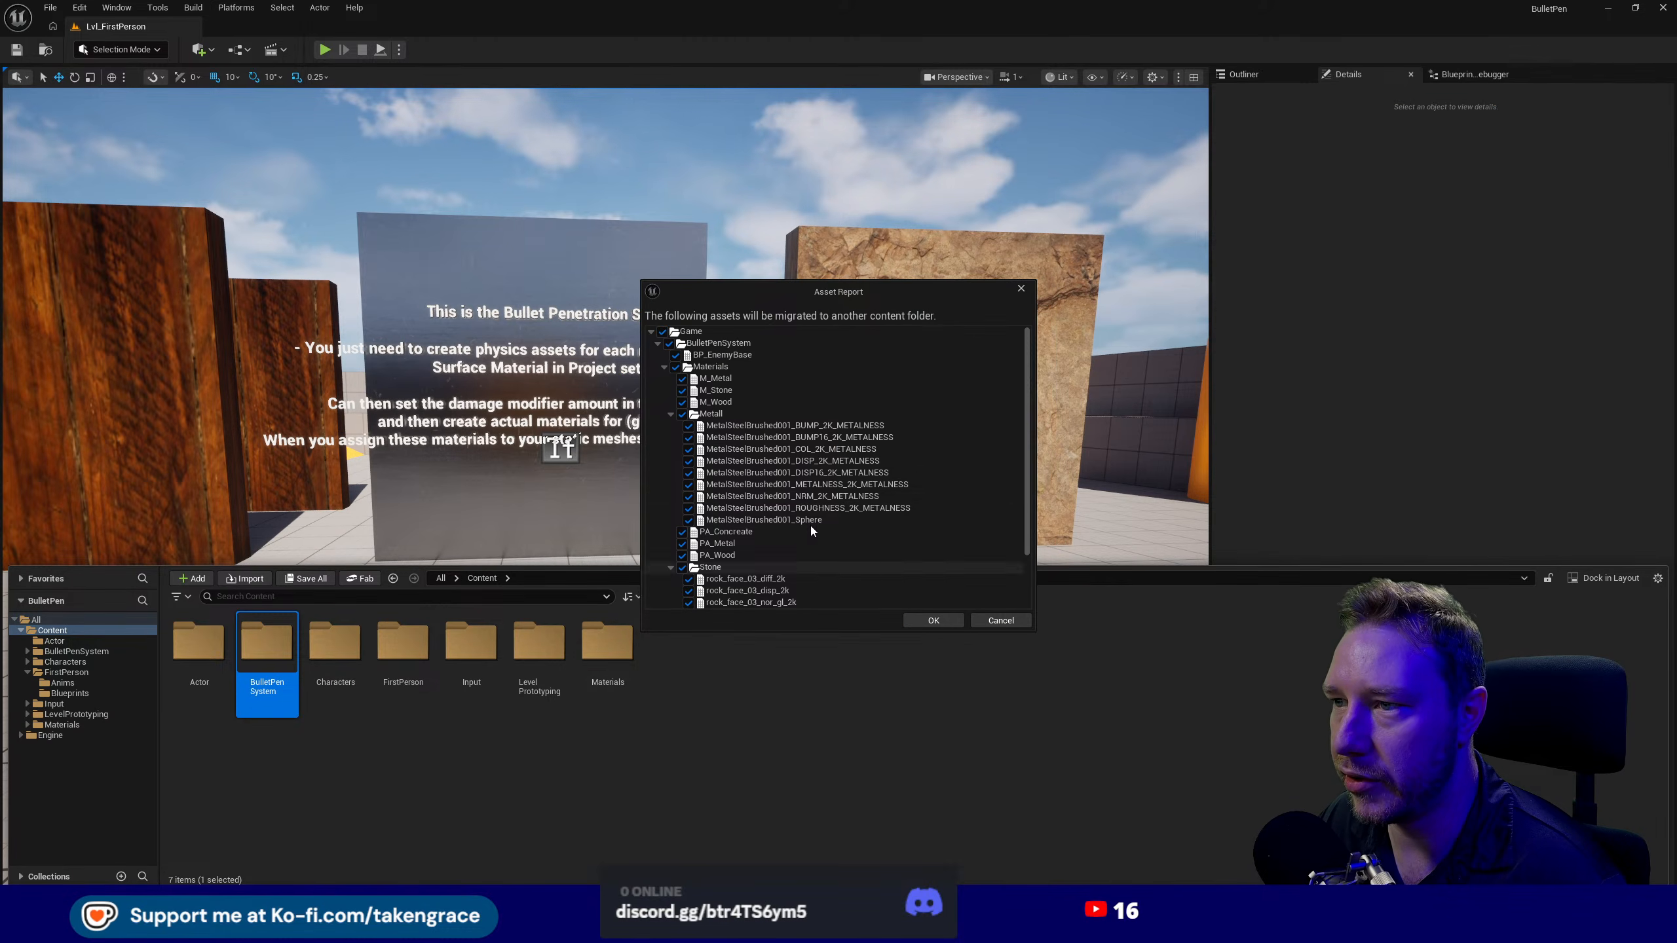
- Review the BulletPenSystem and Materials assets listed in the migration report, and close it without migrating
{"action": "scroll", "coordinate": [858, 501], "scroll_direction": "down", "scroll_amount": 2}
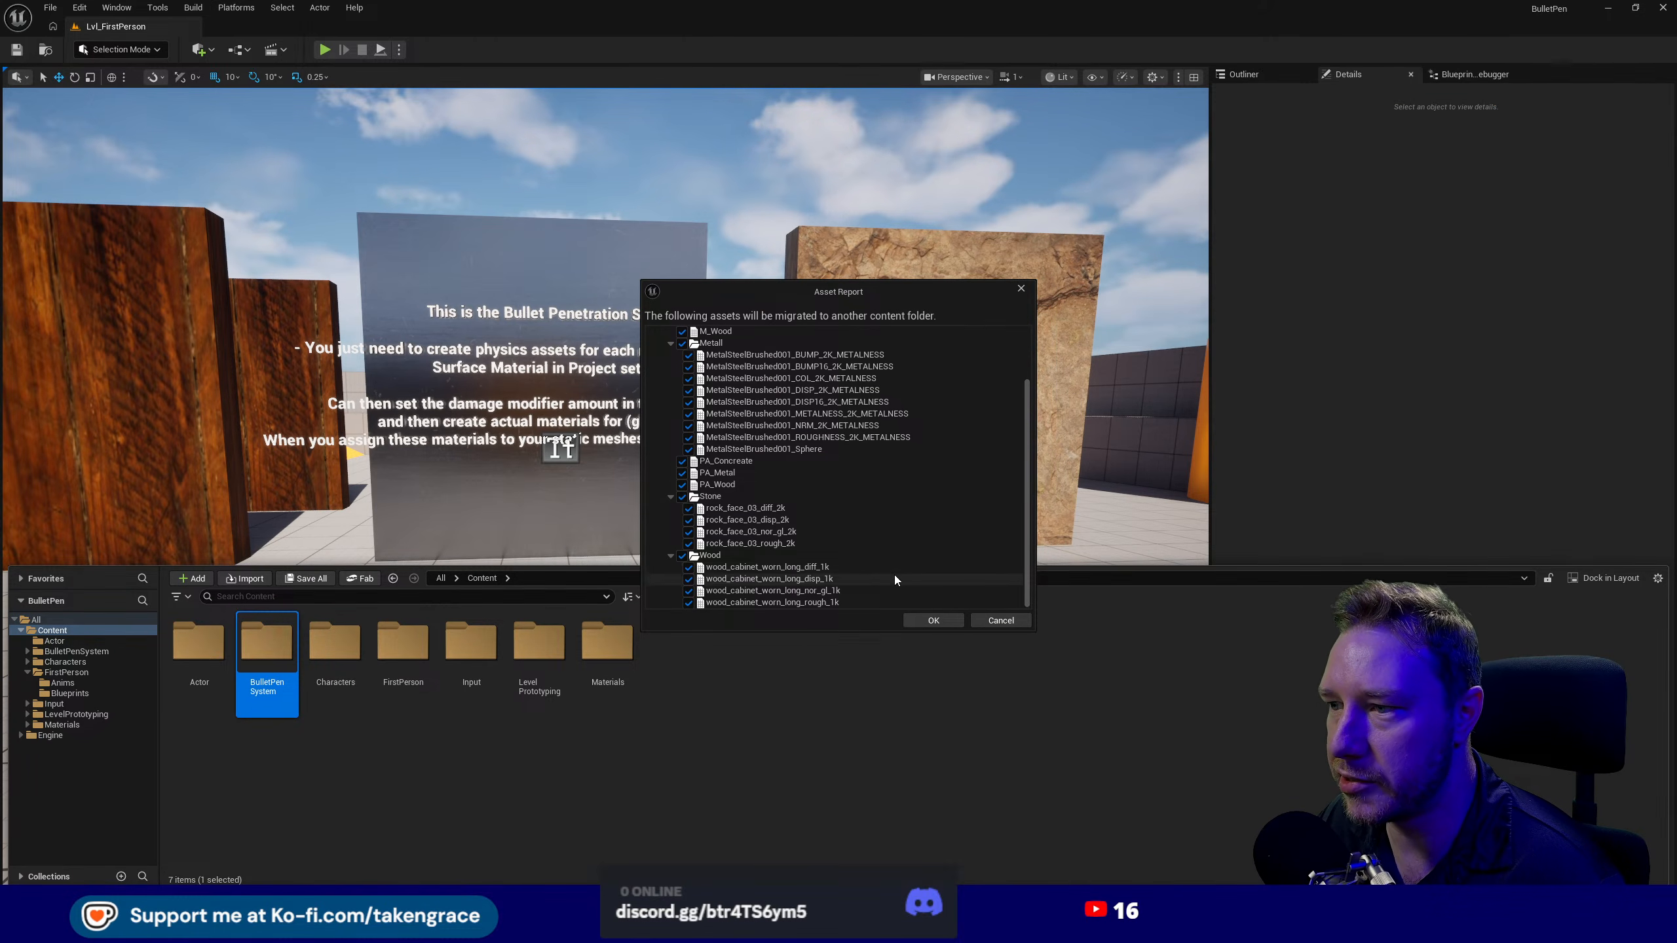
{"action": "scroll", "coordinate": [895, 573], "scroll_direction": "up", "scroll_amount": 2}
{"action": "scroll", "coordinate": [895, 569], "scroll_direction": "up", "scroll_amount": 1}
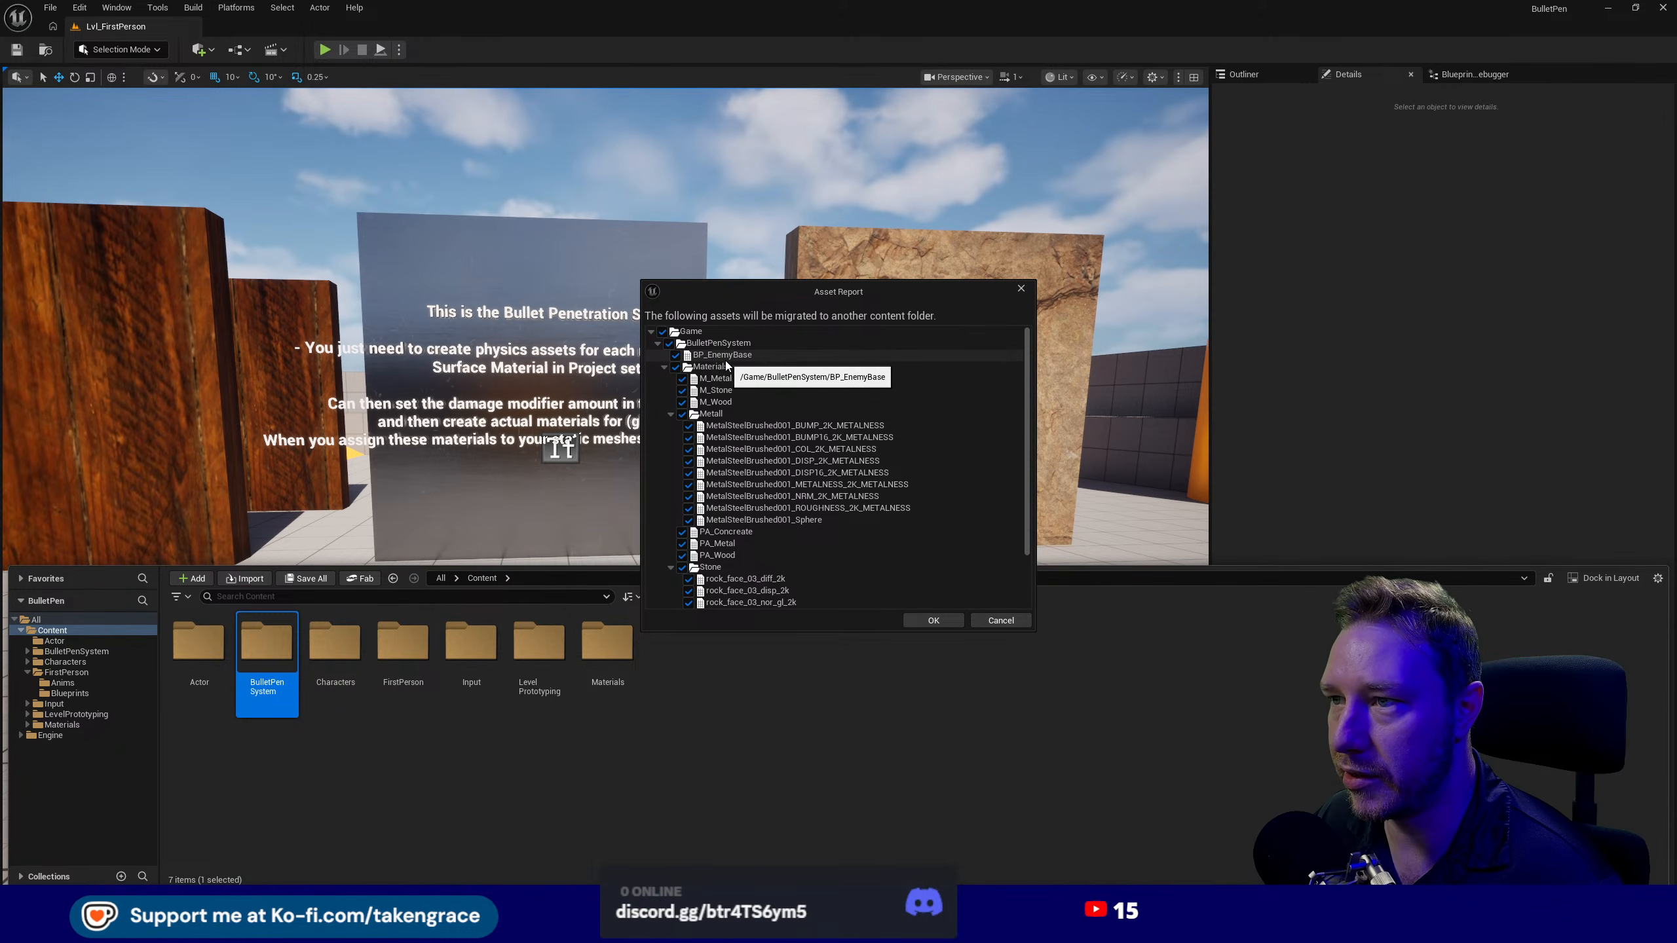
{"action": "scroll", "coordinate": [764, 395], "scroll_direction": "down", "scroll_amount": 4}
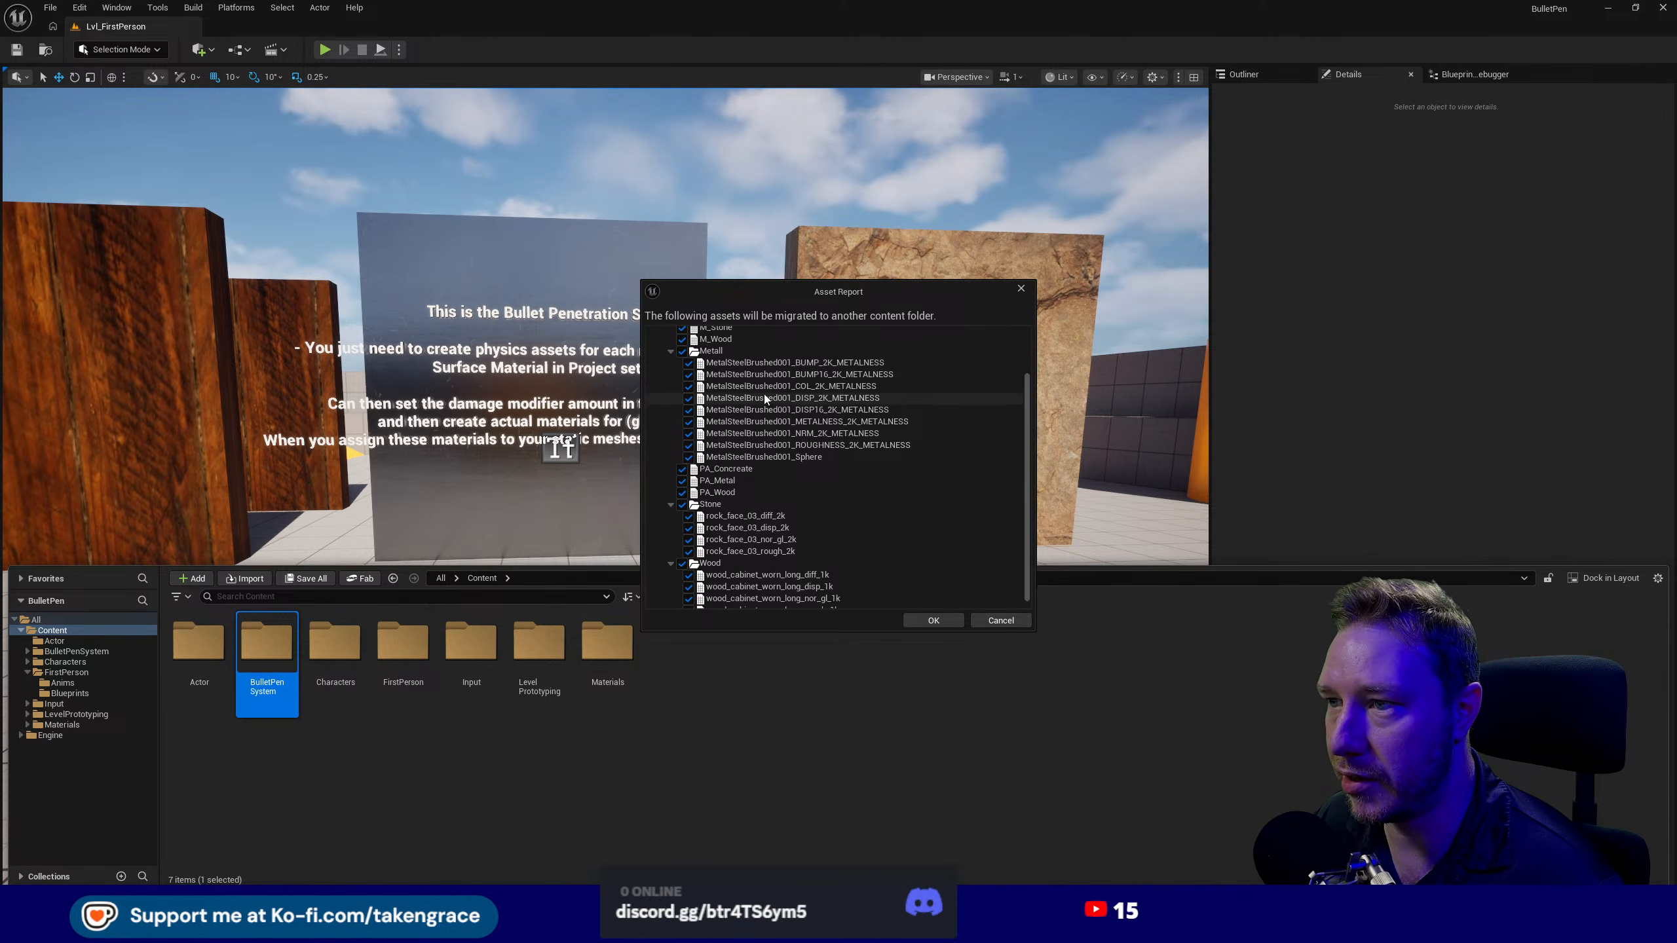
{"action": "scroll", "coordinate": [825, 592], "scroll_direction": "up", "scroll_amount": 3}
{"action": "scroll", "coordinate": [824, 581], "scroll_direction": "up", "scroll_amount": 1}
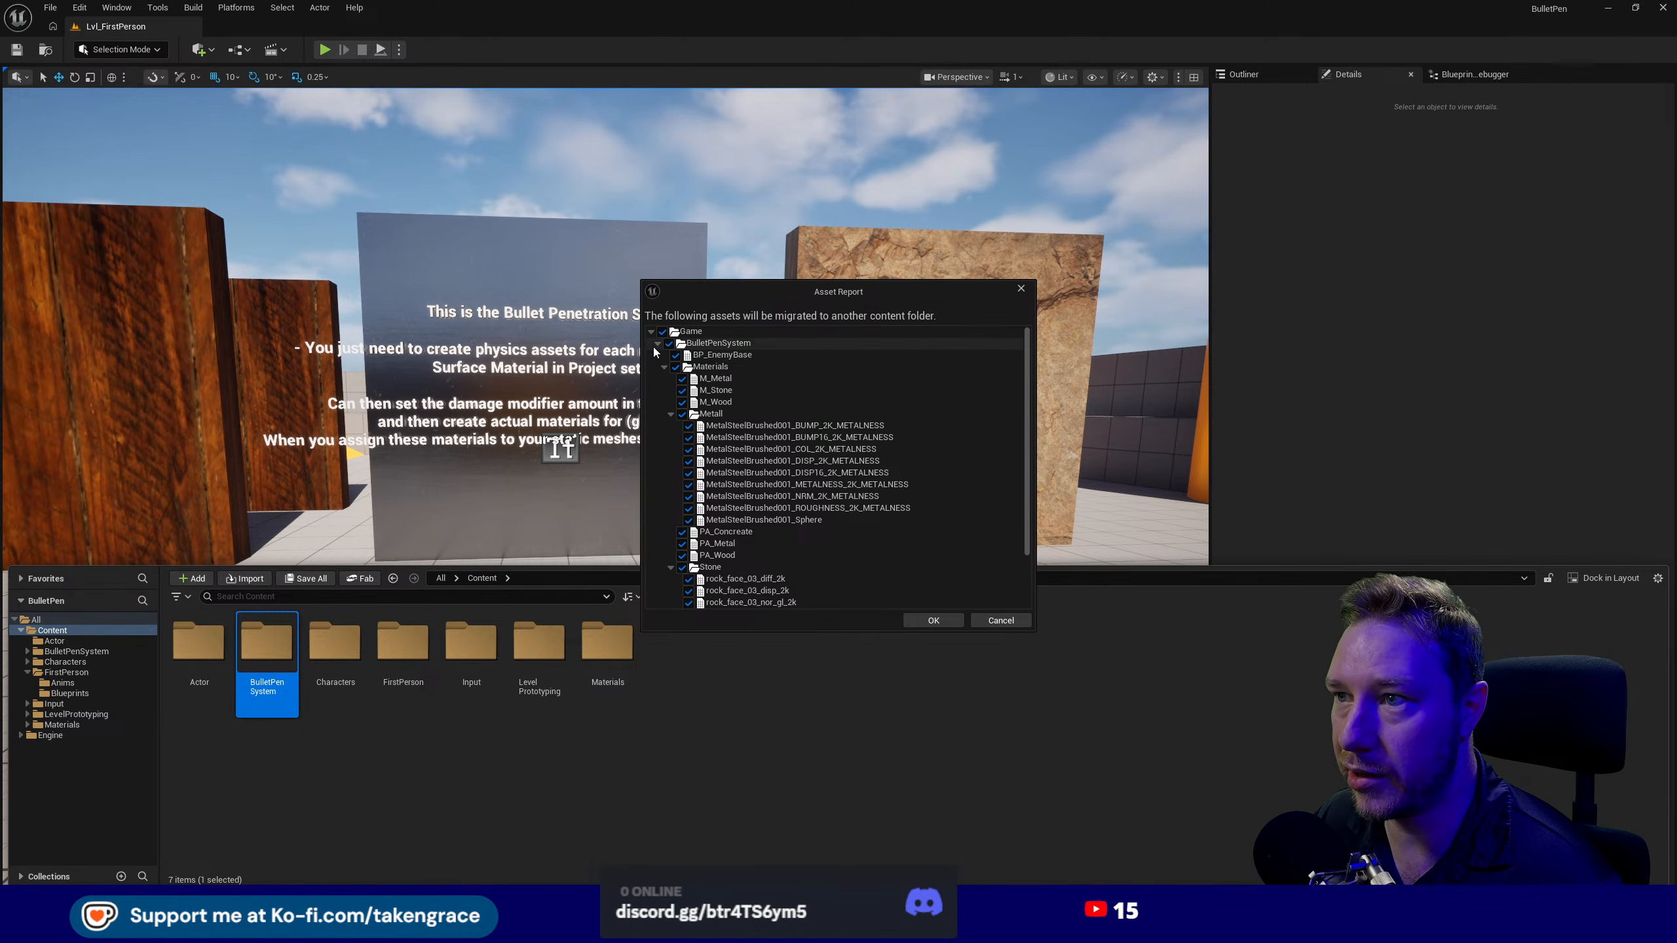
{"action": "left_click", "coordinate": [659, 371]}
{"action": "left_click", "coordinate": [663, 370]}
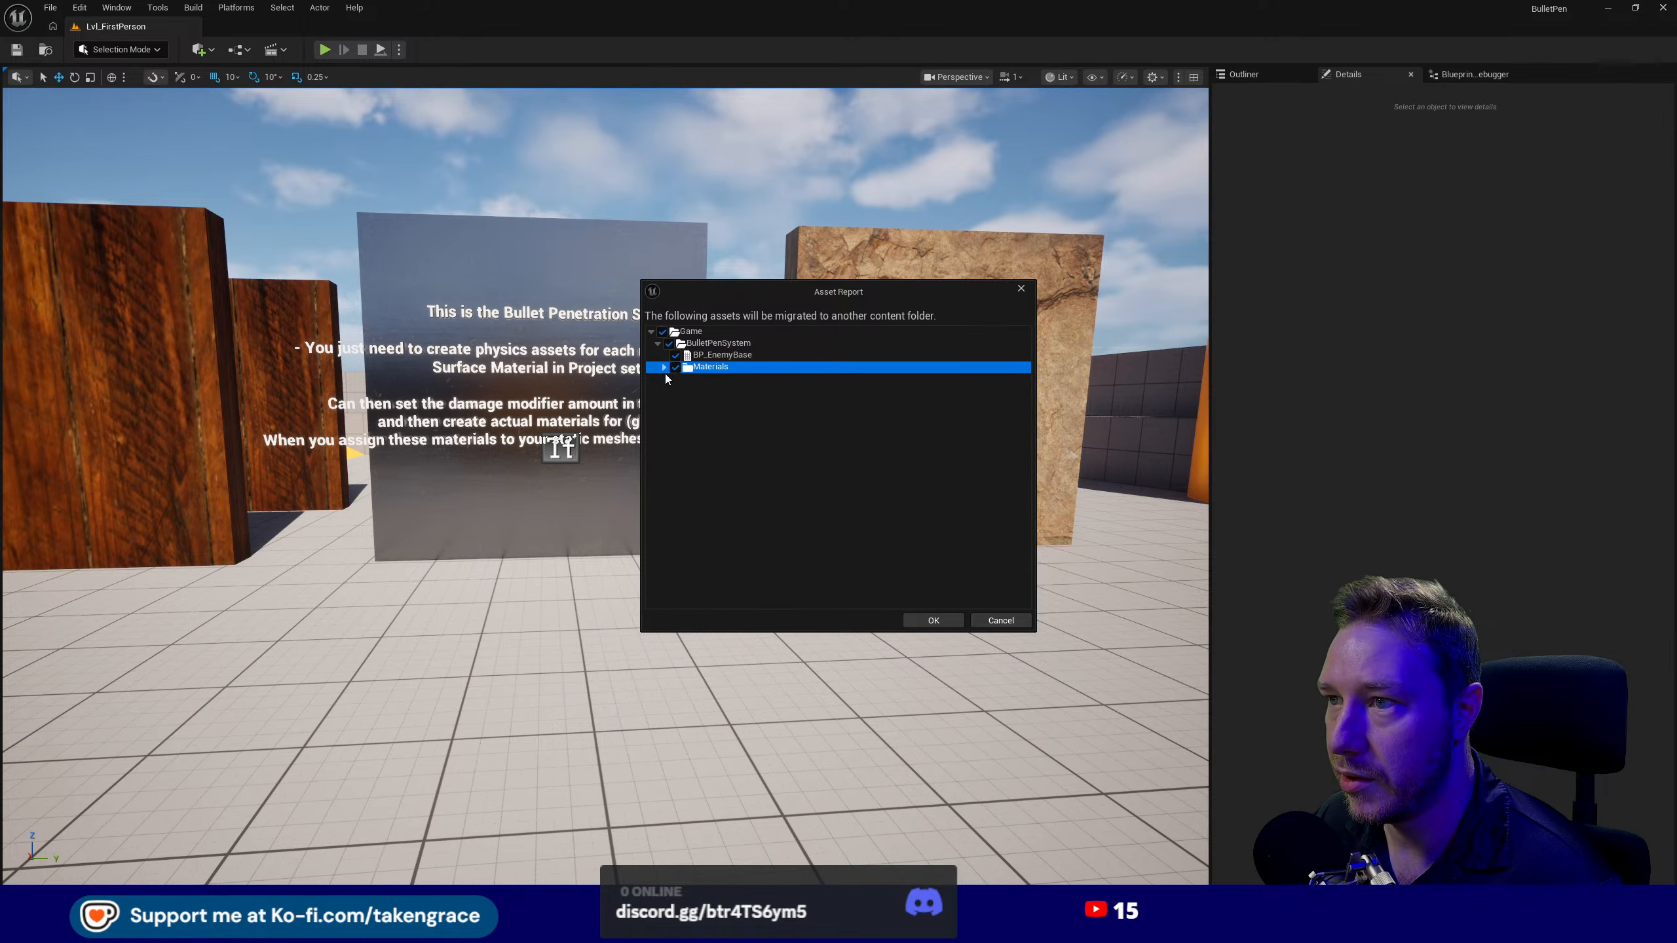
{"action": "left_click", "coordinate": [665, 368]}
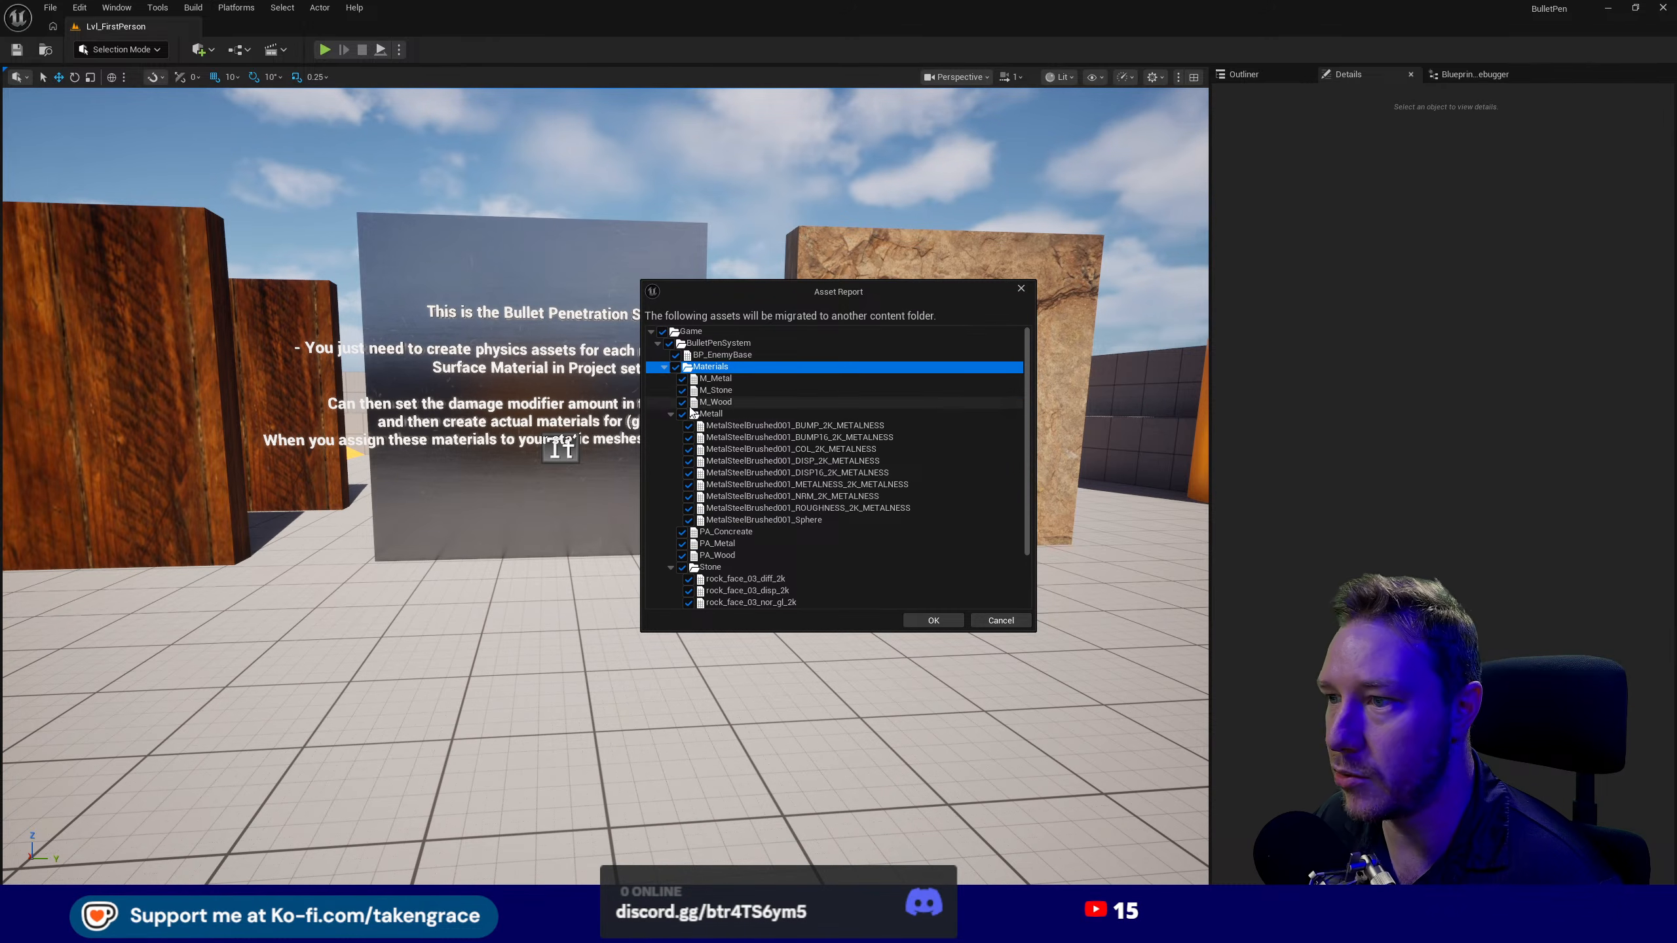
{"action": "left_click", "coordinate": [665, 368]}
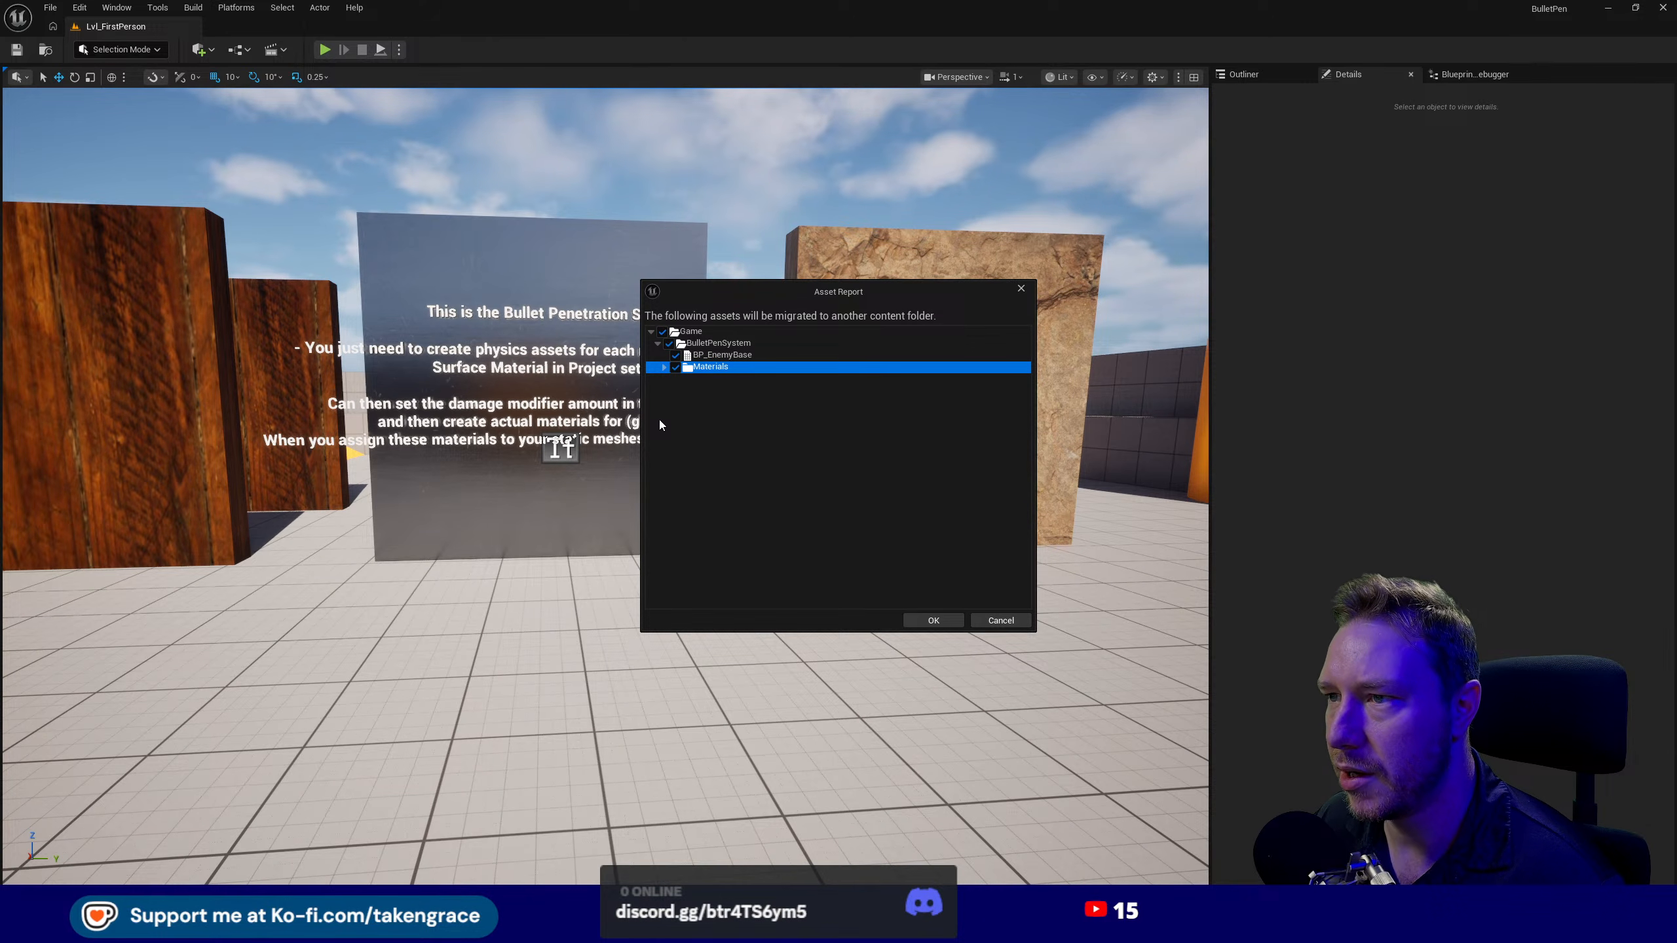
{"action": "left_click", "coordinate": [1022, 288]}
- Open the BP_FirstPersonPlayerController blueprint from the FirstPerson Blueprints folder
{"action": "left_click", "coordinate": [746, 694]}
{"action": "key", "text": "ctrl+space"}
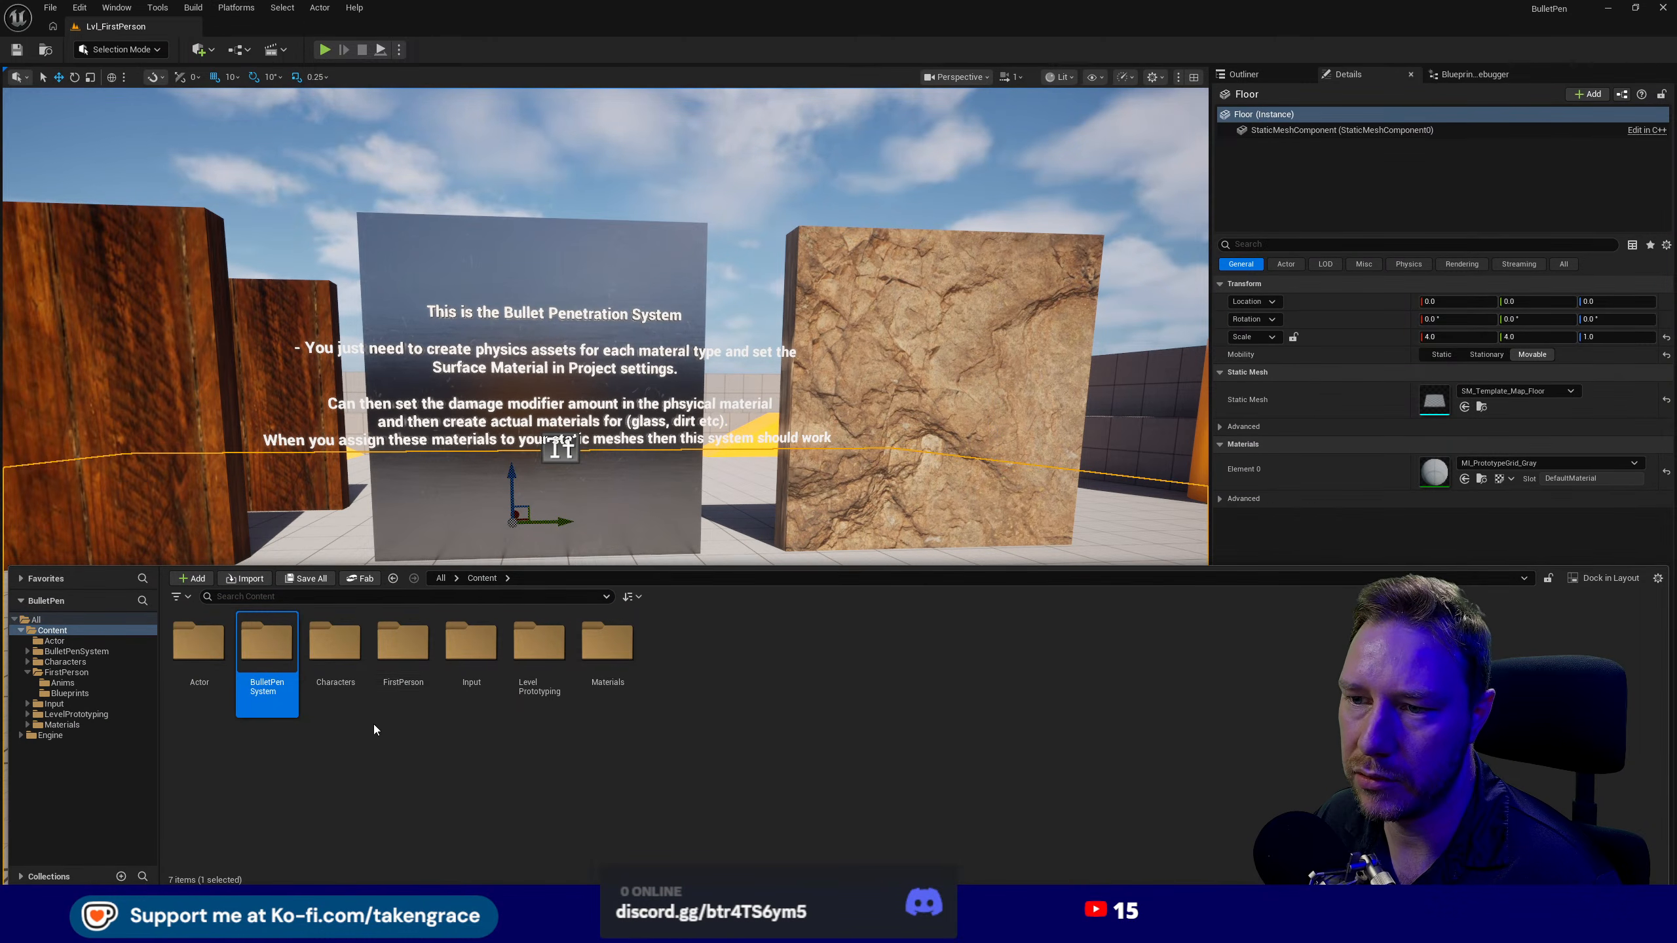
{"action": "left_click", "coordinate": [399, 650]}
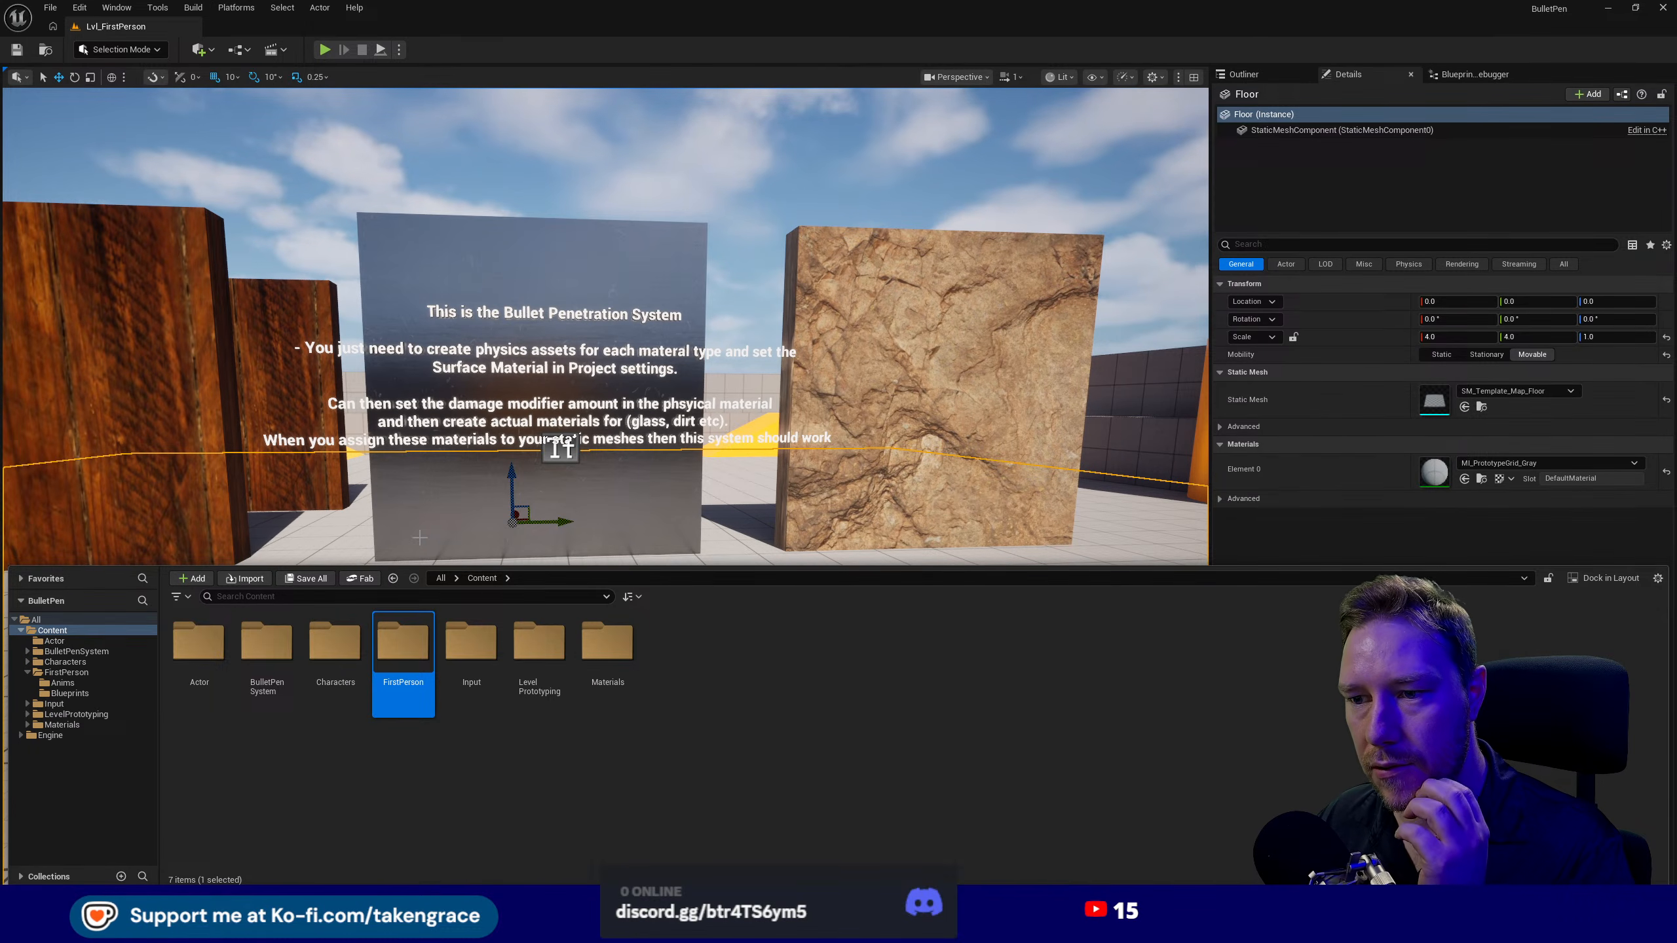
{"action": "double_click", "coordinate": [423, 637]}
{"action": "double_click", "coordinate": [267, 641]}
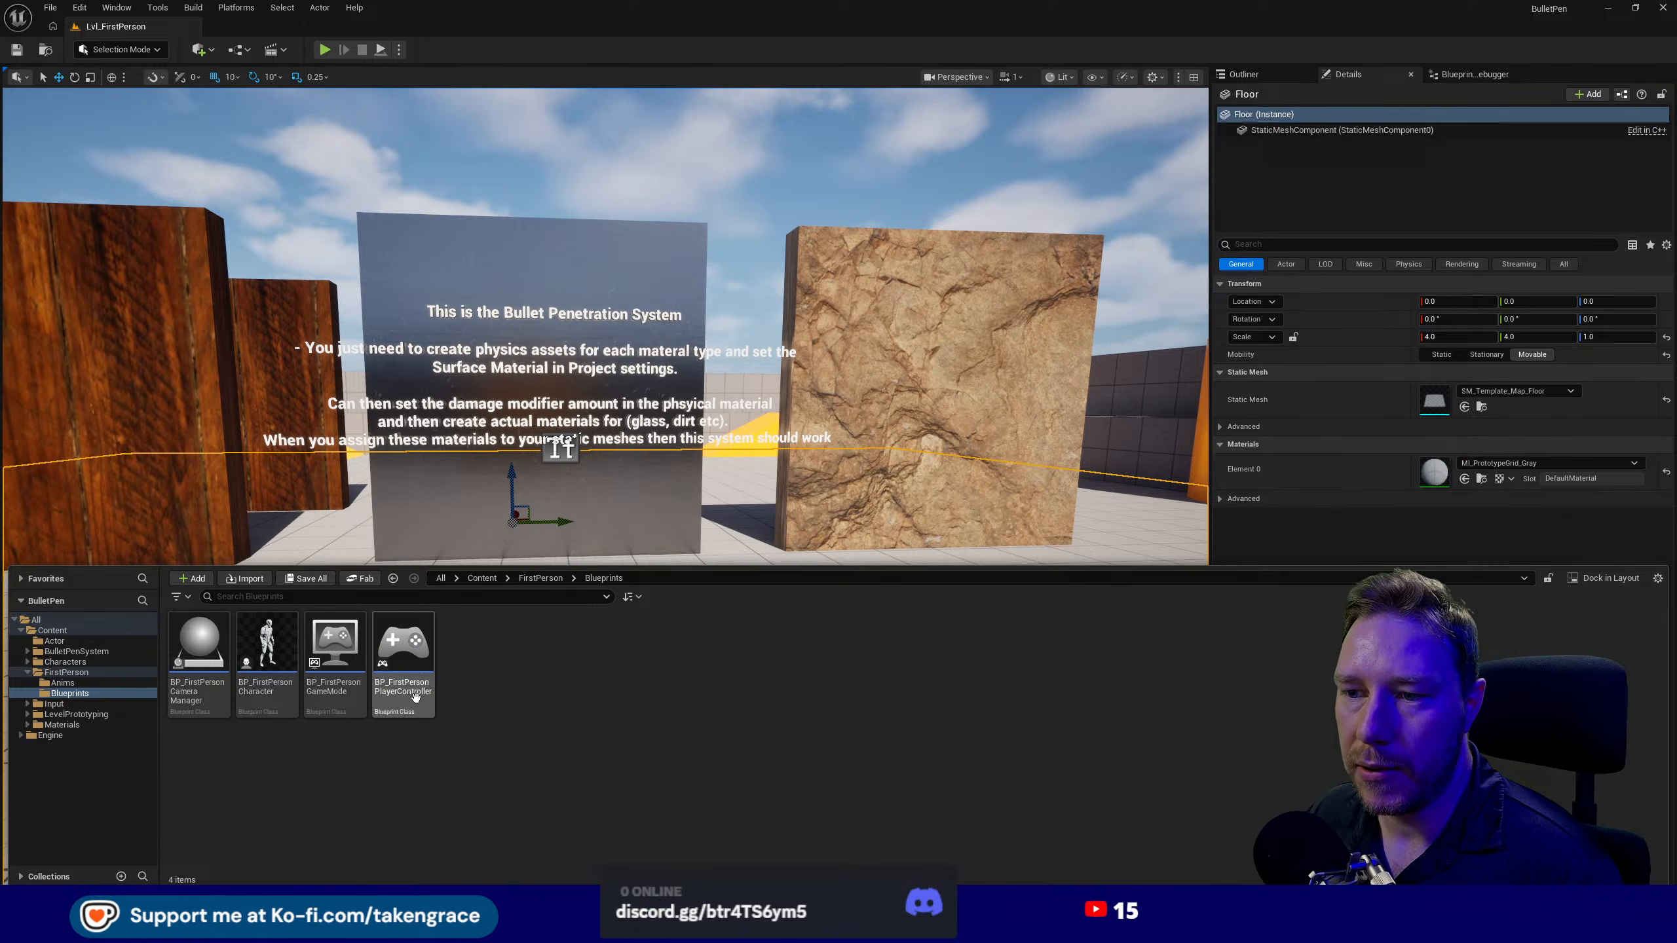
{"action": "double_click", "coordinate": [403, 644]}
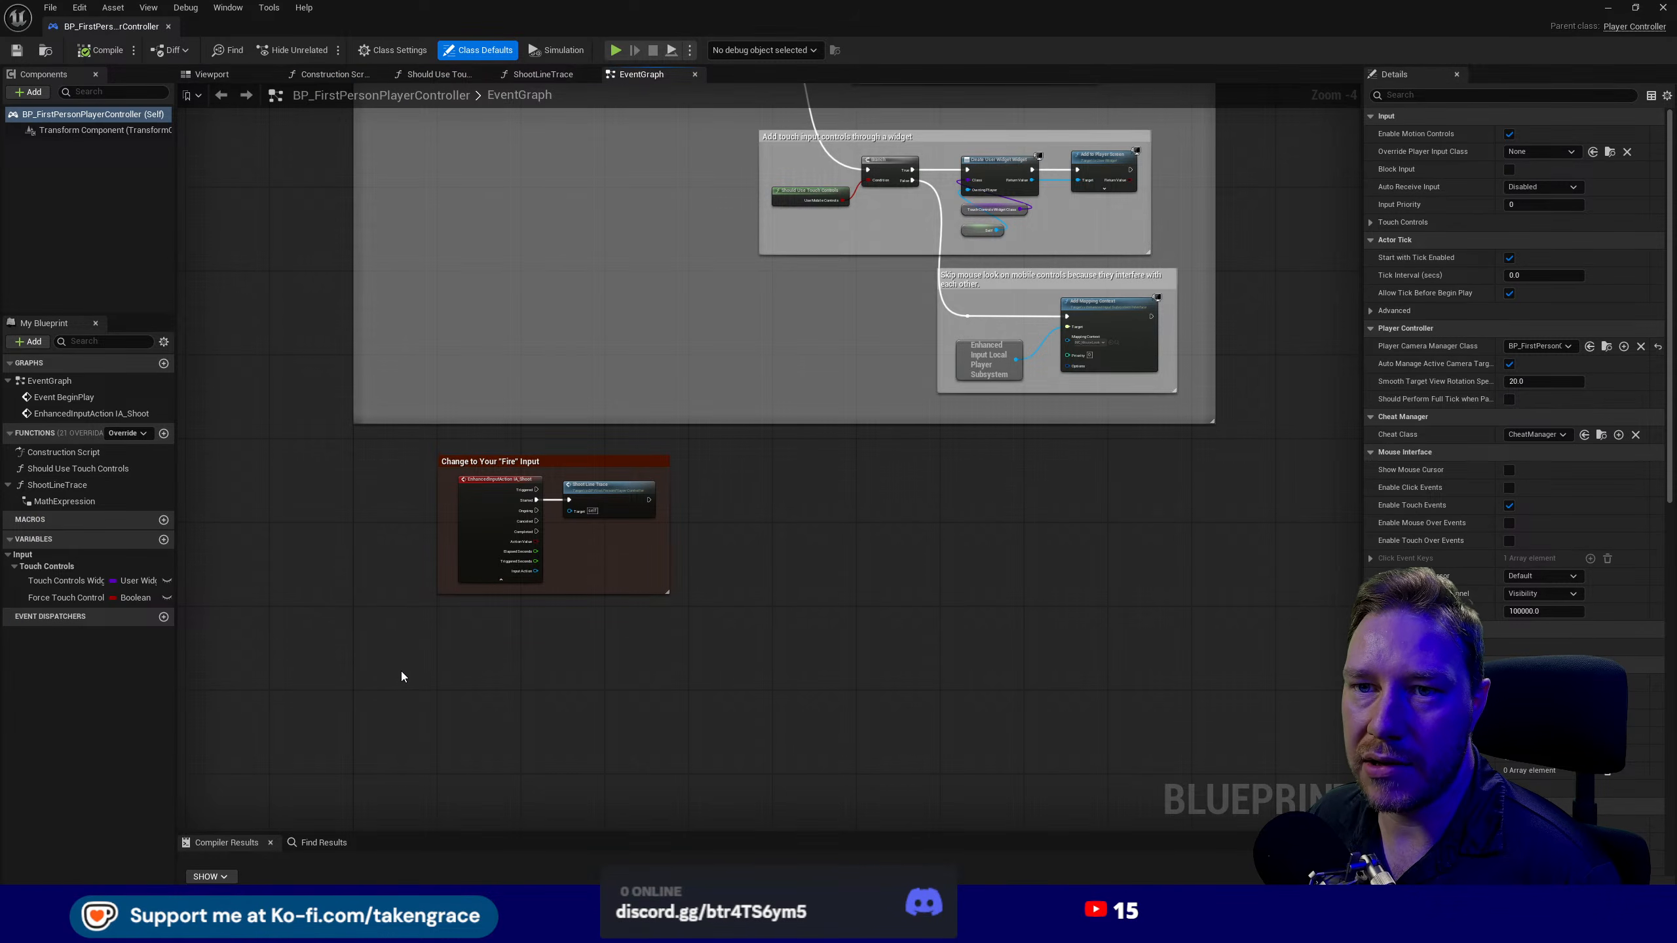
- Rename the ShootLineTrace function to BulletPenetrationMultiLineTrace
{"action": "left_click", "coordinate": [621, 490]}
{"action": "scroll", "coordinate": [617, 490], "scroll_direction": "up", "scroll_amount": 5}
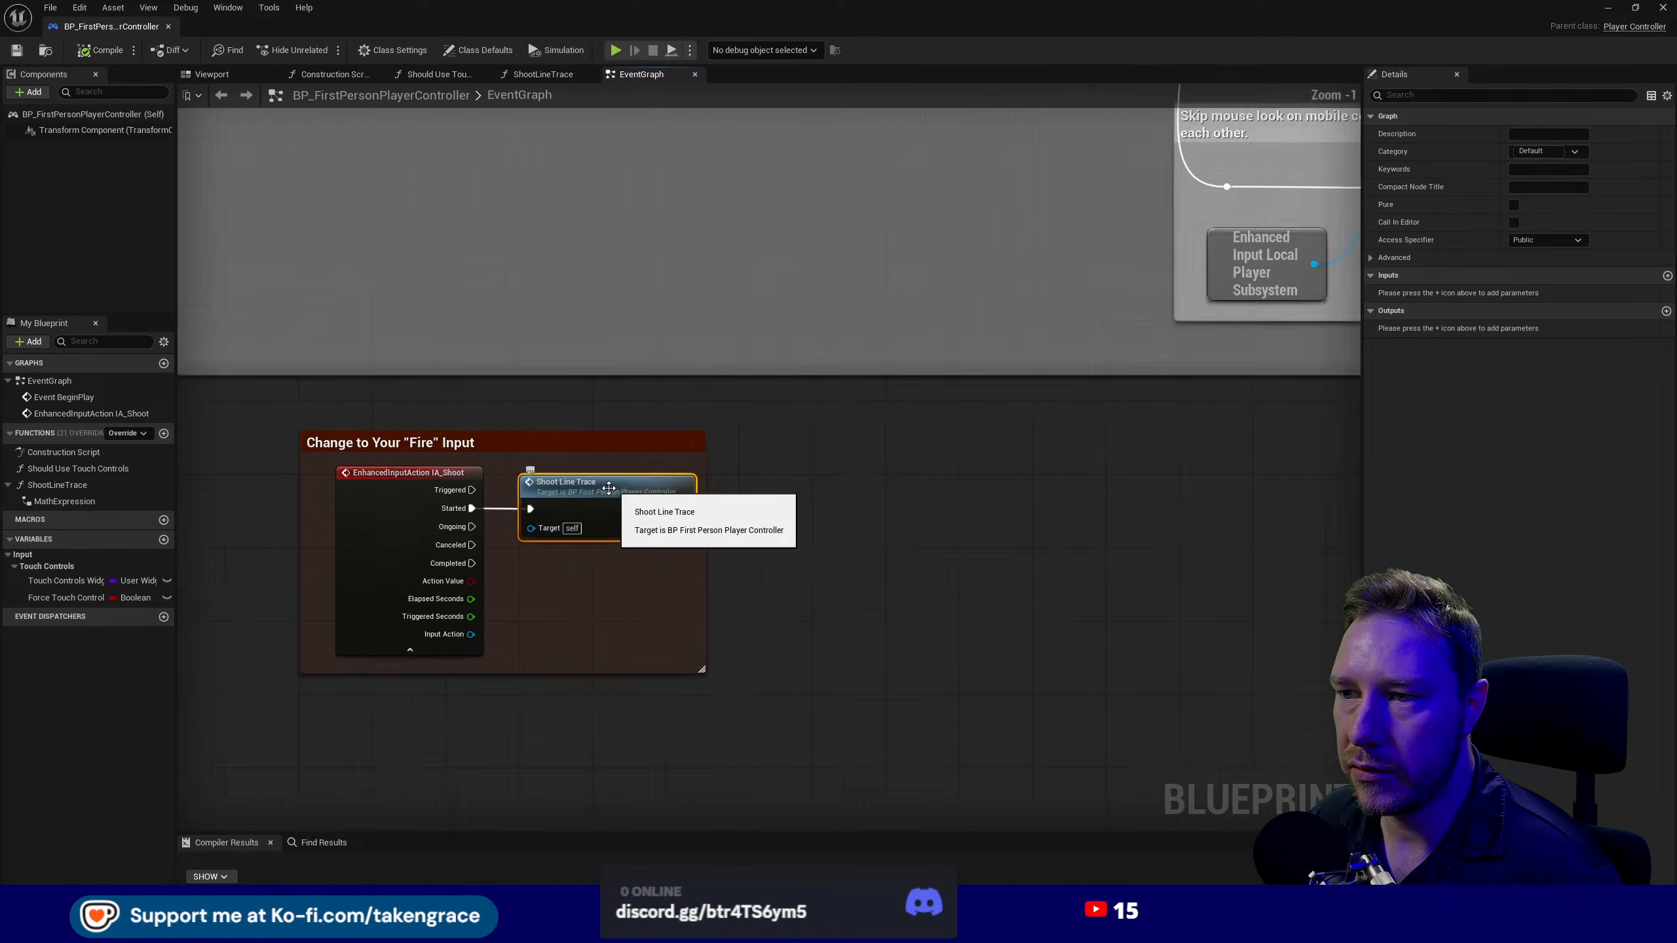
{"action": "right_click", "coordinate": [584, 487]}
{"action": "left_click", "coordinate": [584, 486]}
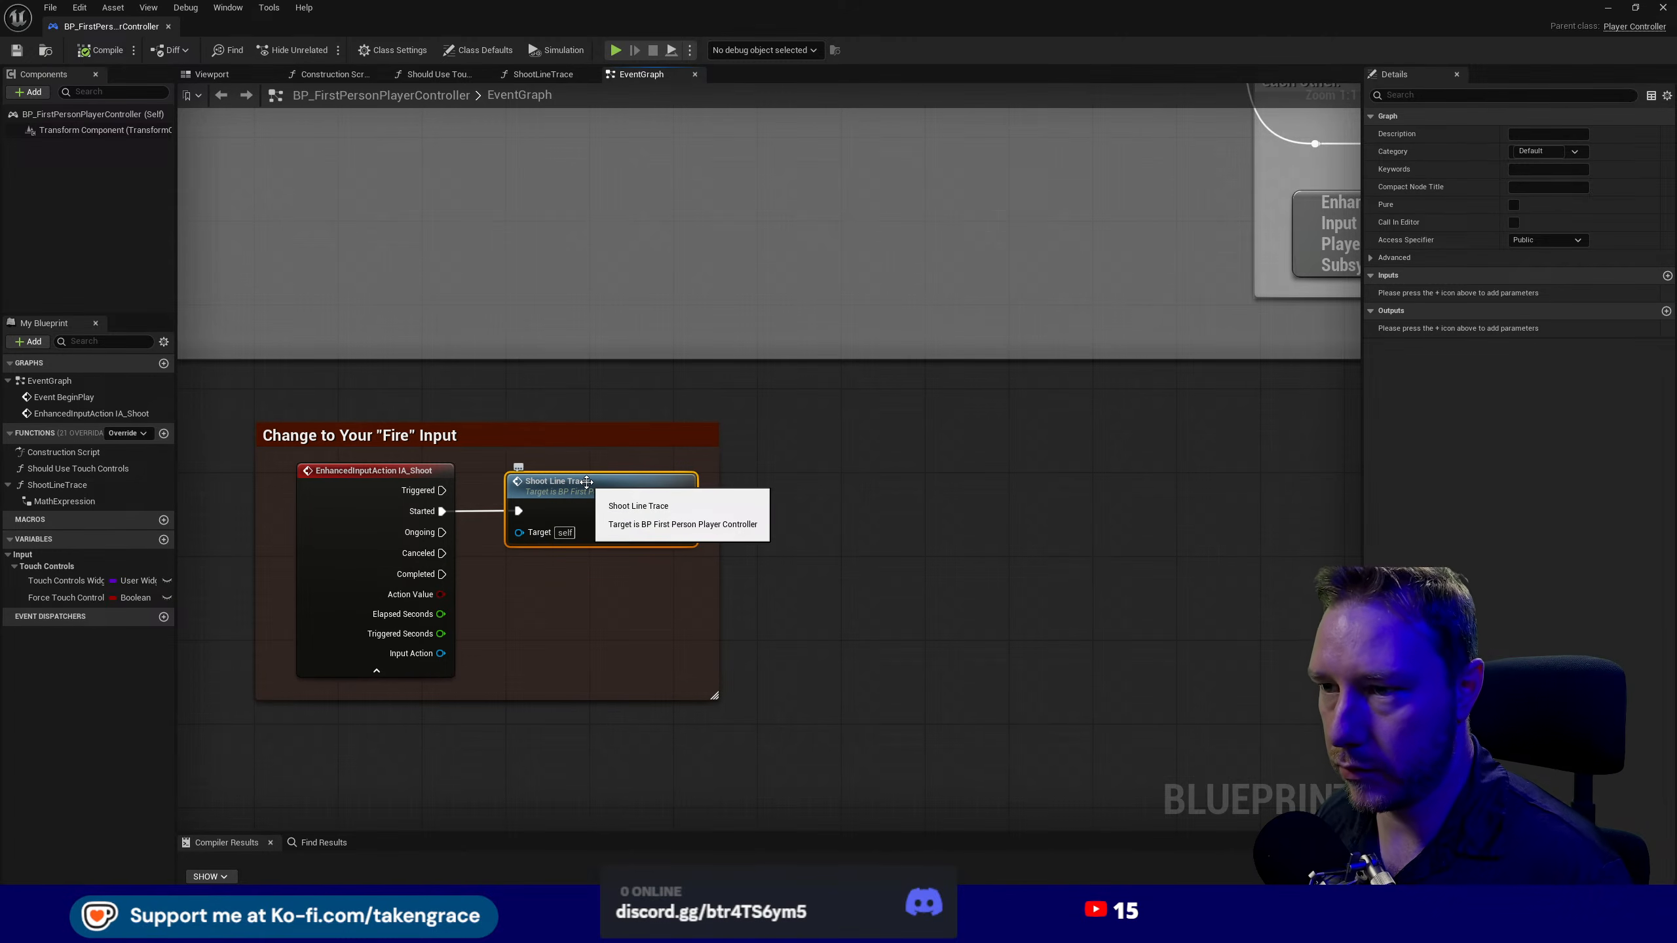
{"action": "right_click", "coordinate": [587, 483]}
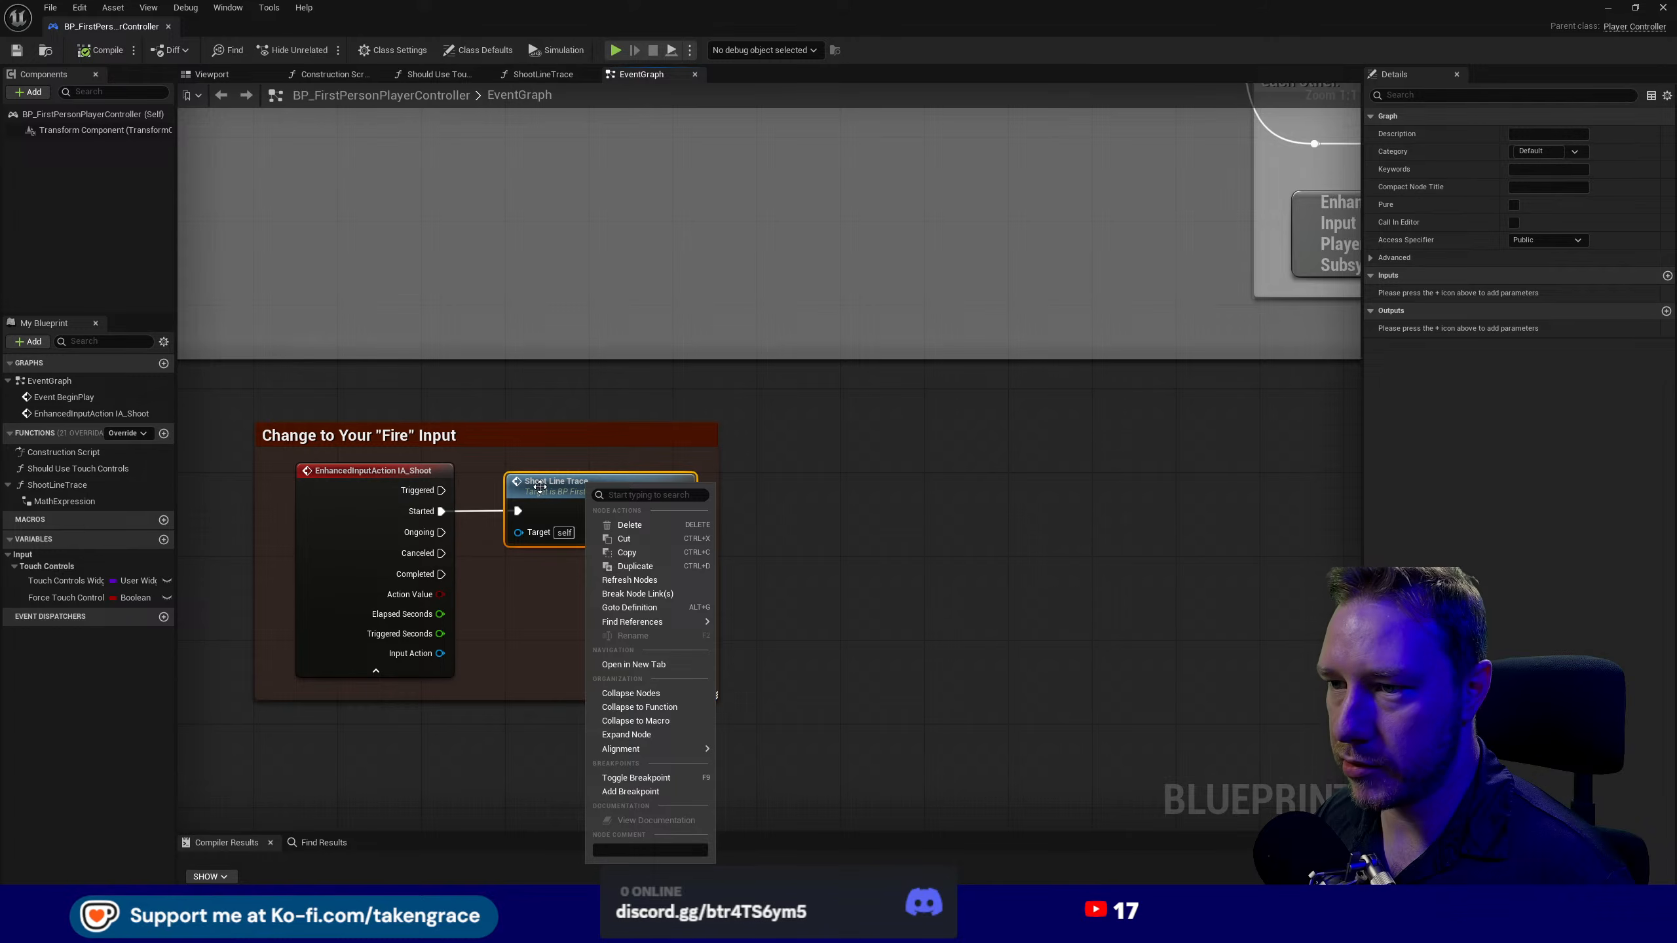
{"action": "left_click", "coordinate": [53, 486]}
{"action": "left_click", "coordinate": [53, 486]}
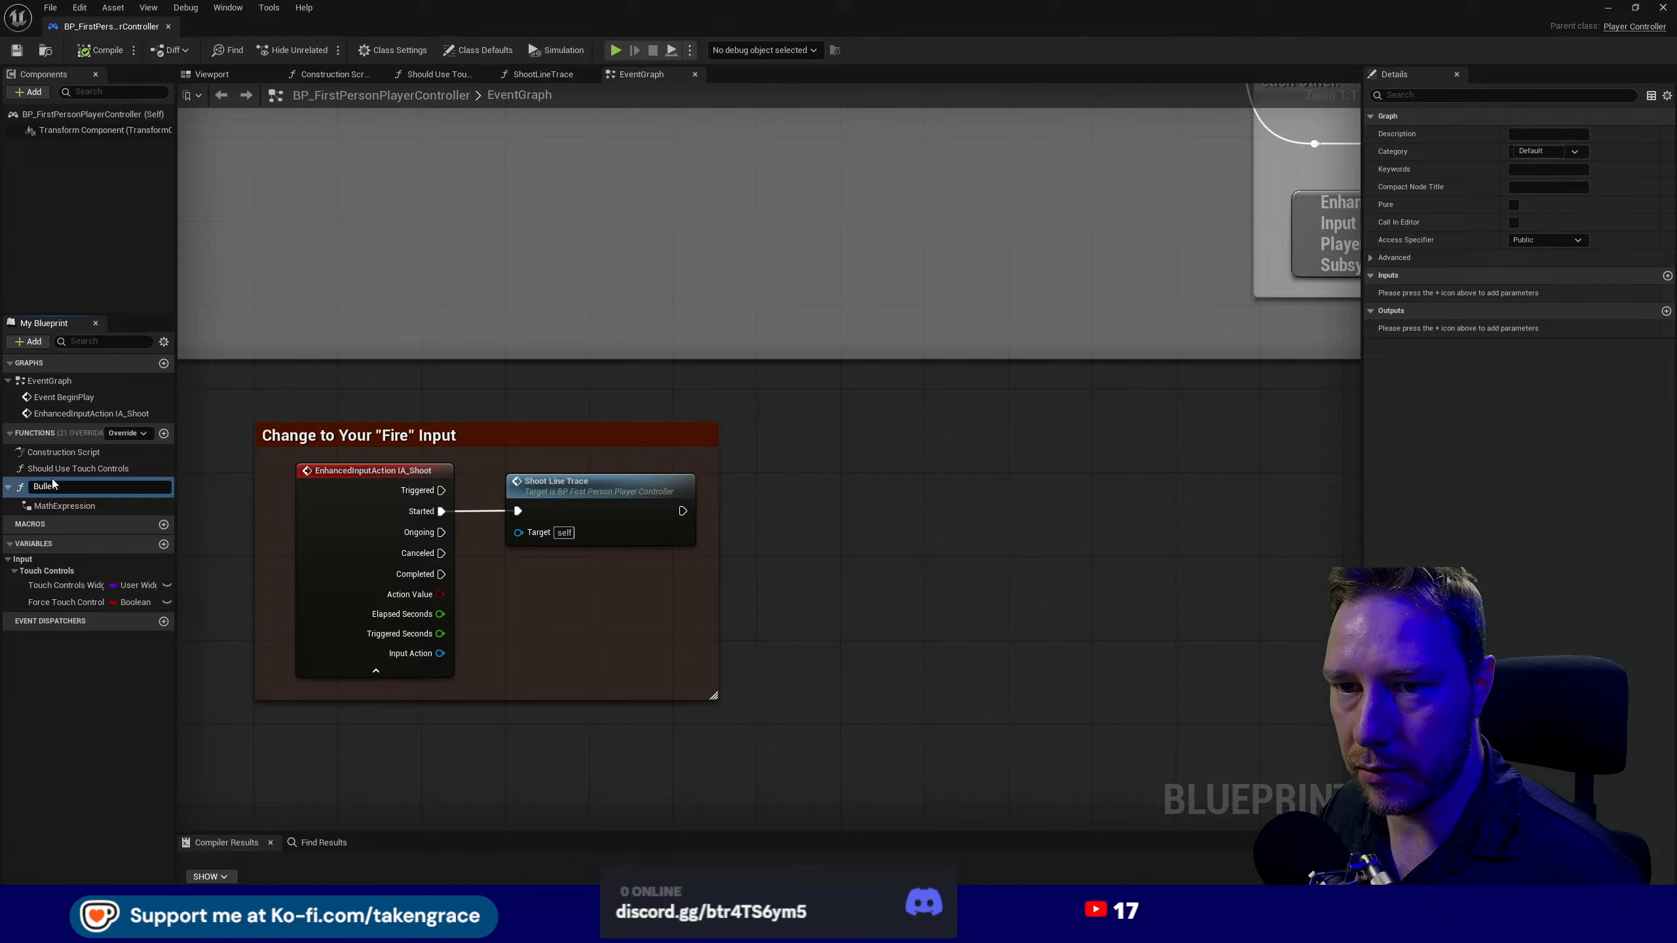
{"action": "type", "text": "BulletPenetrationM"}
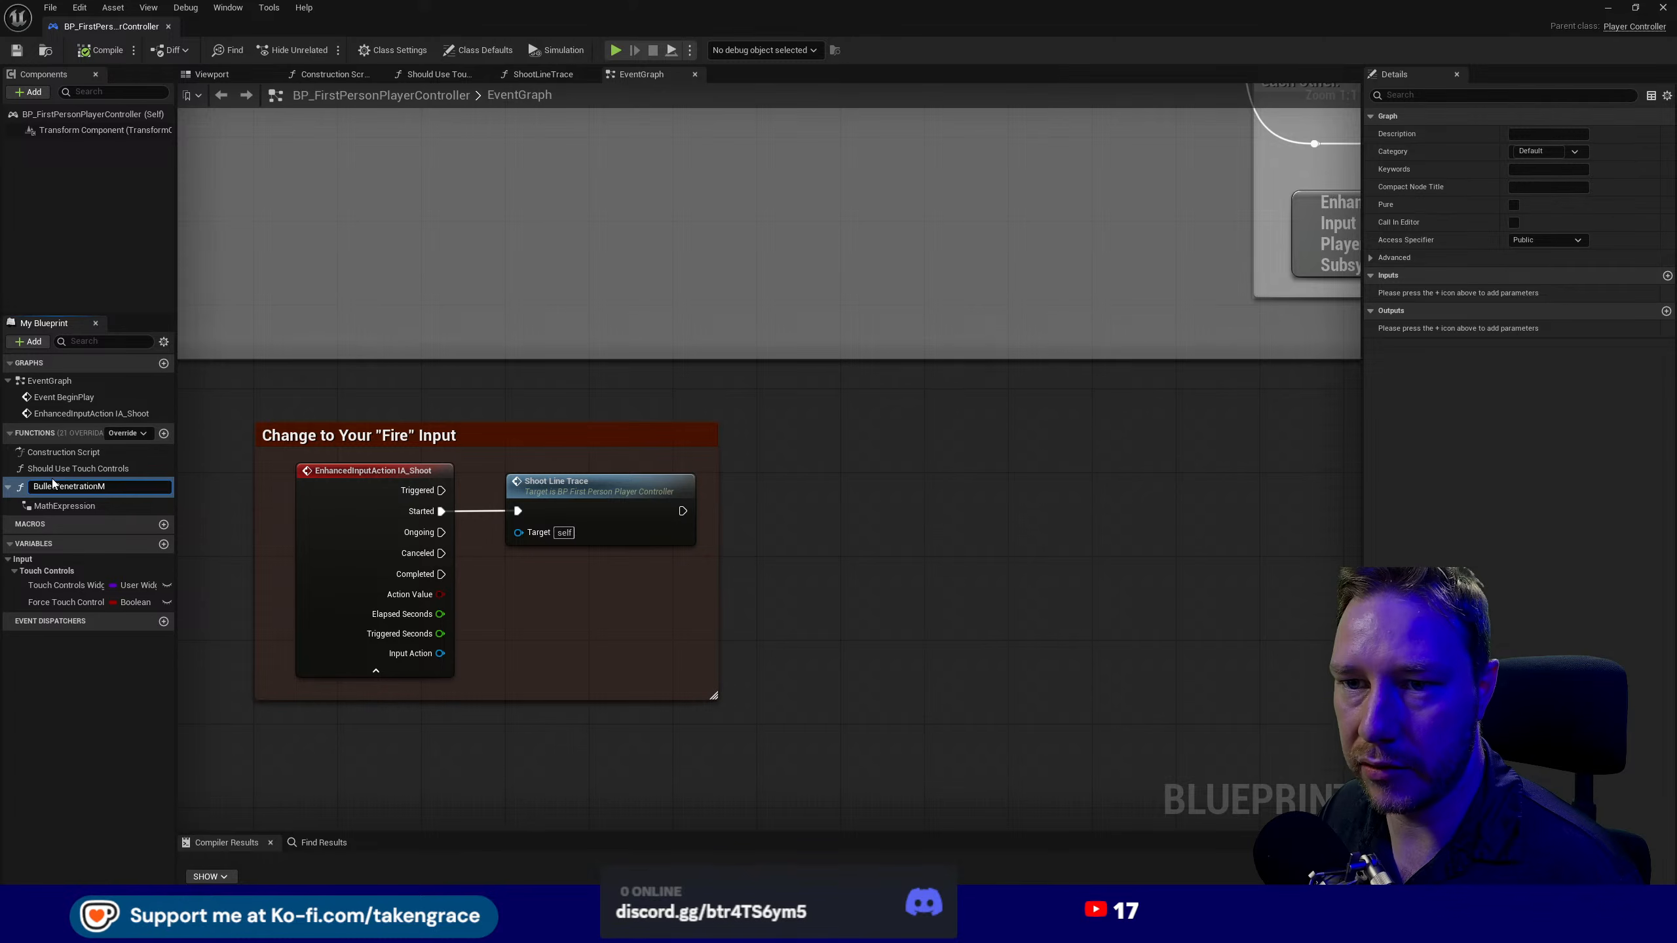
{"action": "type", "text": "ultiLi"}
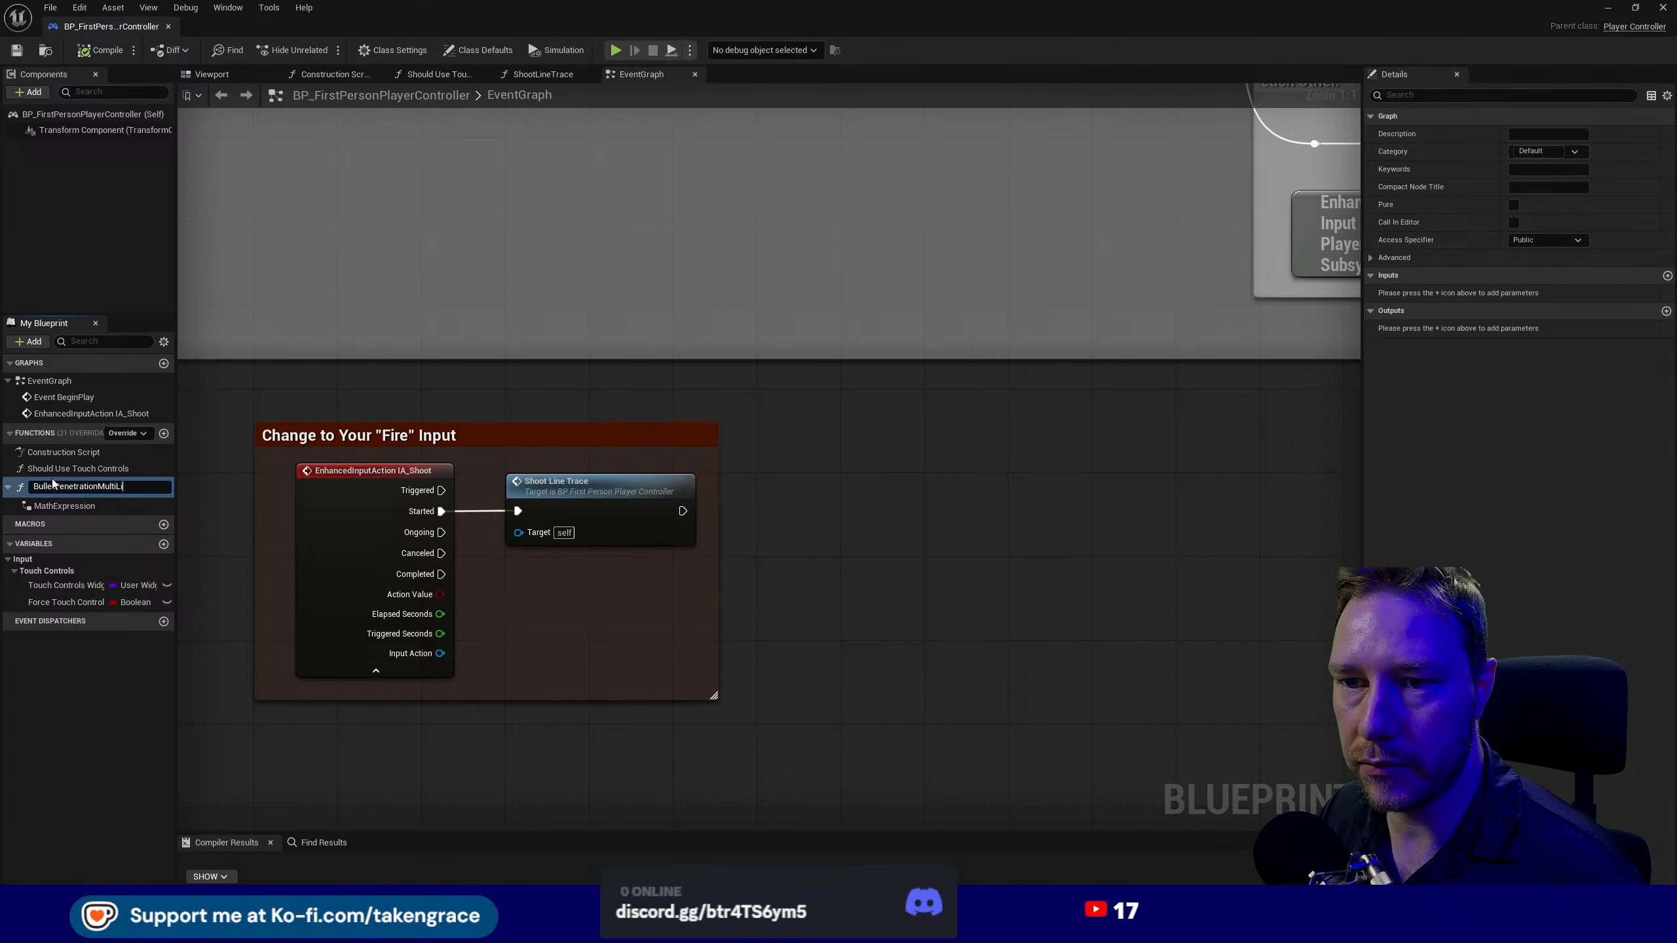
{"action": "type", "text": "neTrace"}
{"action": "key", "text": "Return"}
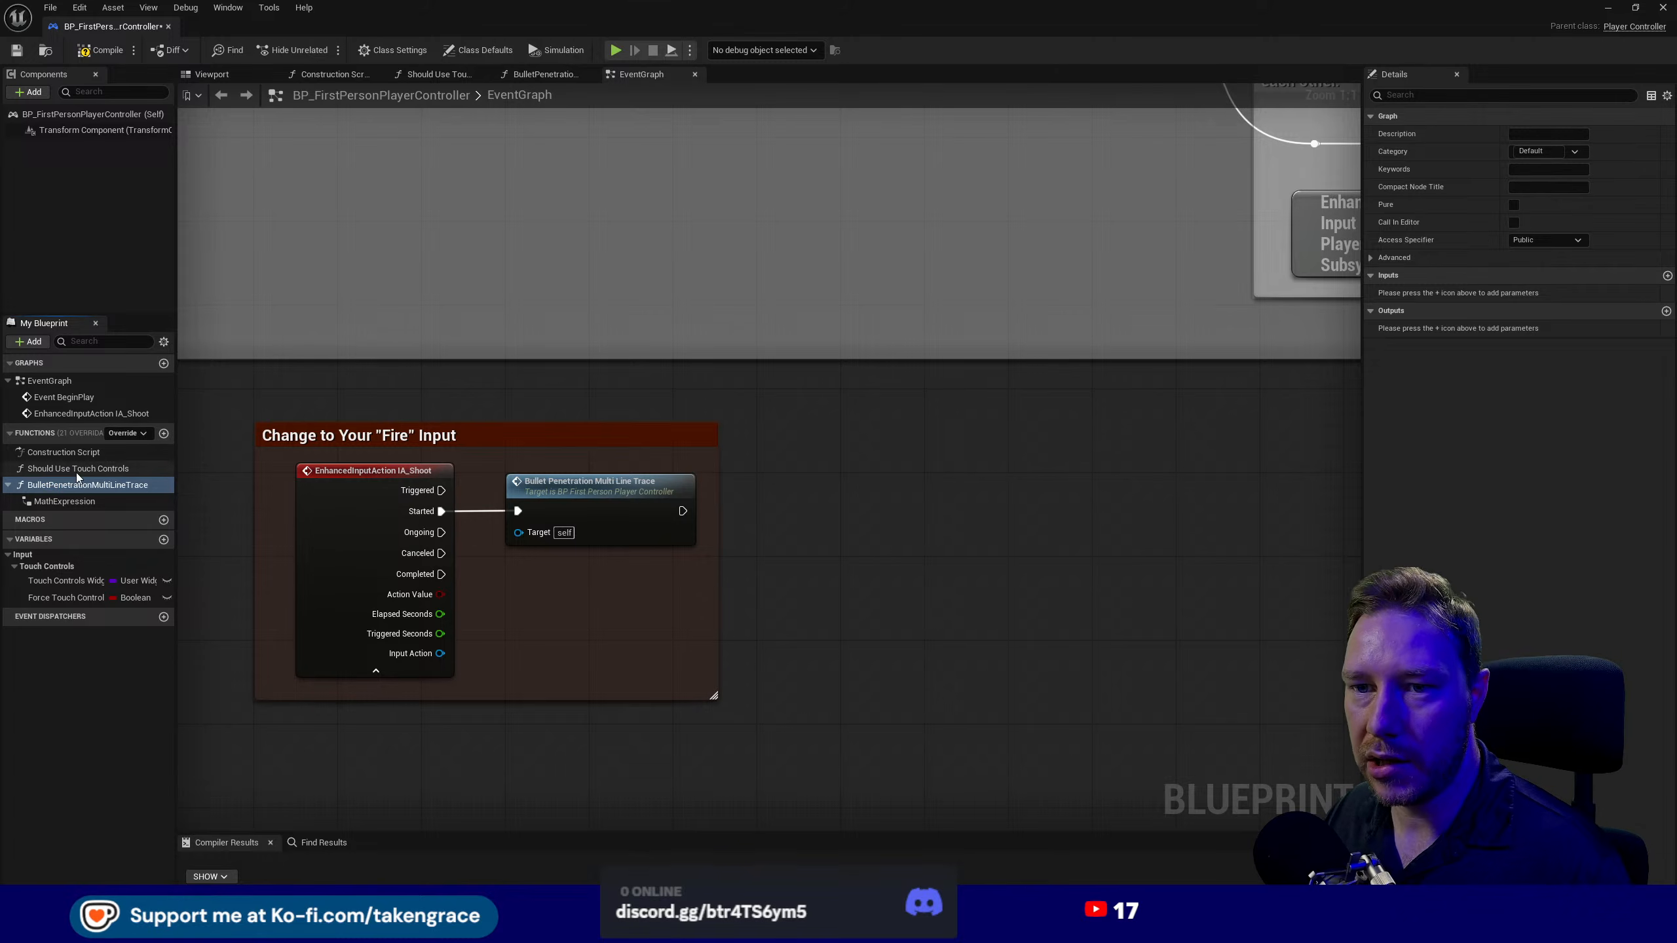
{"action": "right_click", "coordinate": [85, 486]}
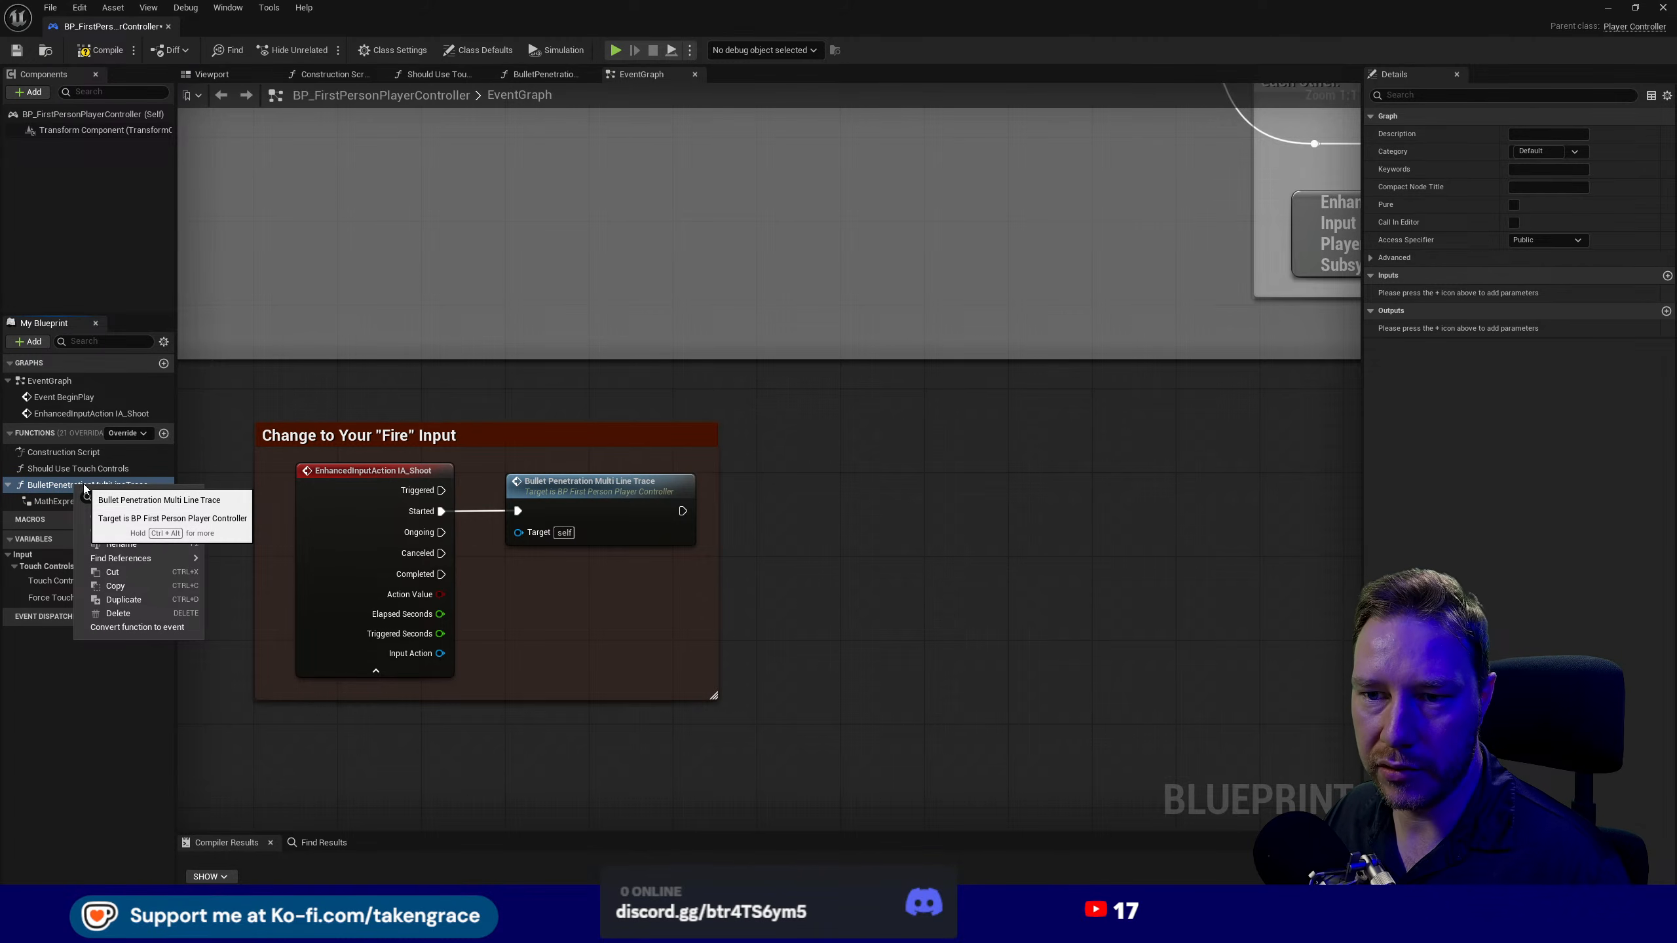
{"action": "left_click", "coordinate": [924, 751]}
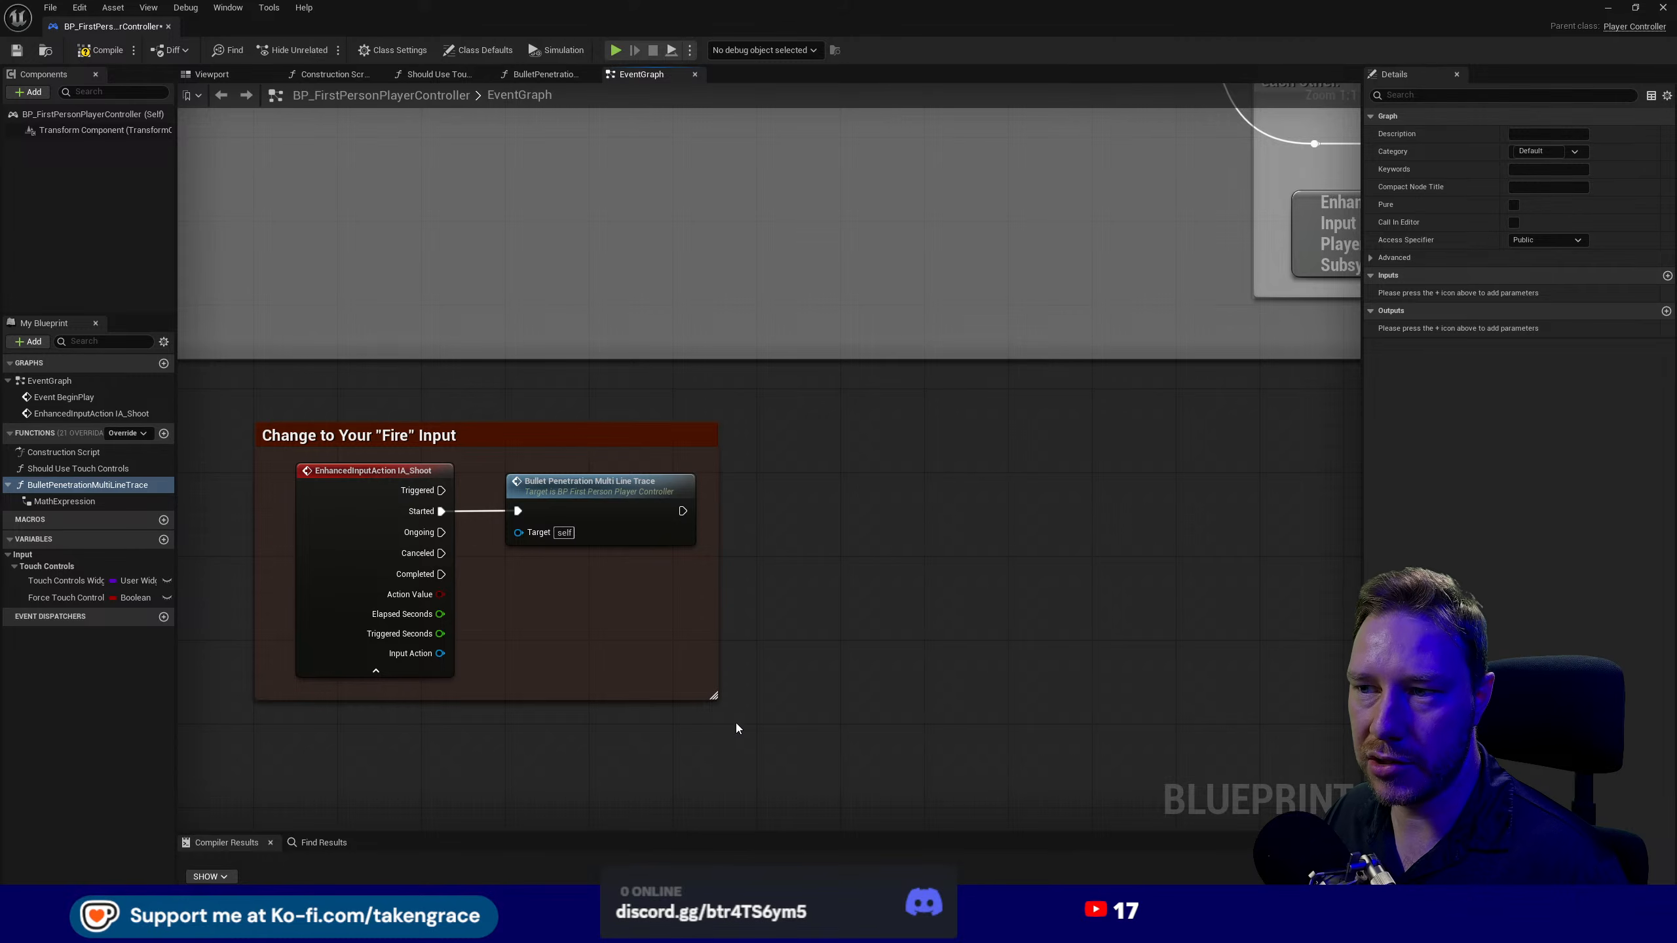
{"action": "right_click", "coordinate": [603, 474]}
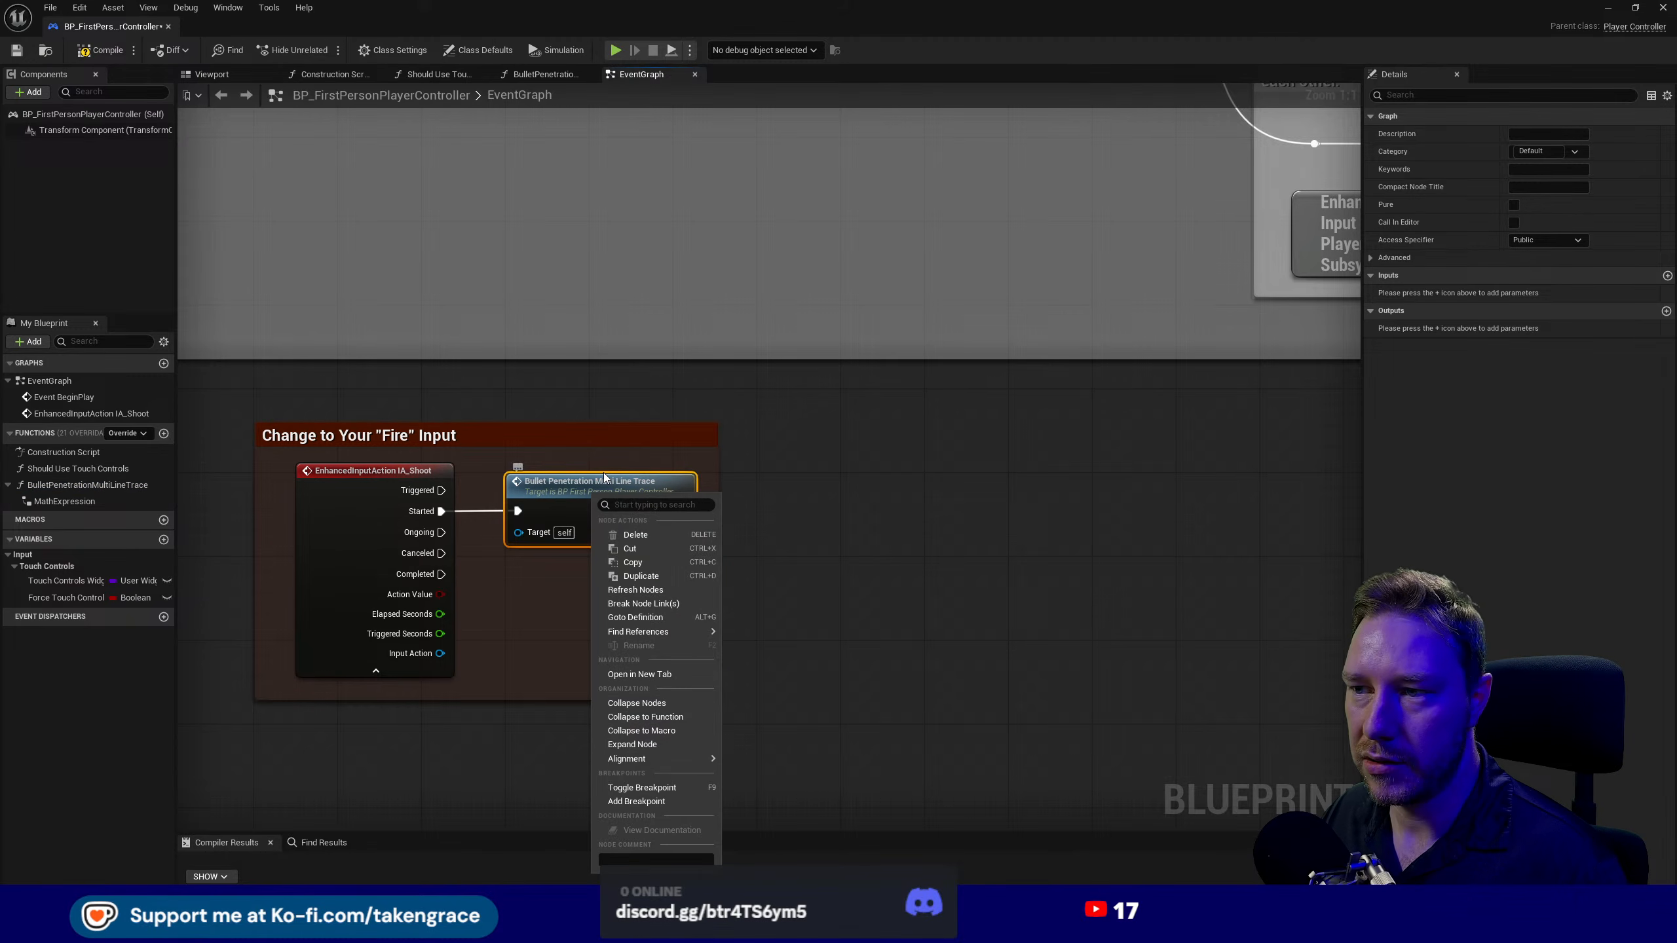
{"action": "mouse_move", "coordinate": [679, 760]}
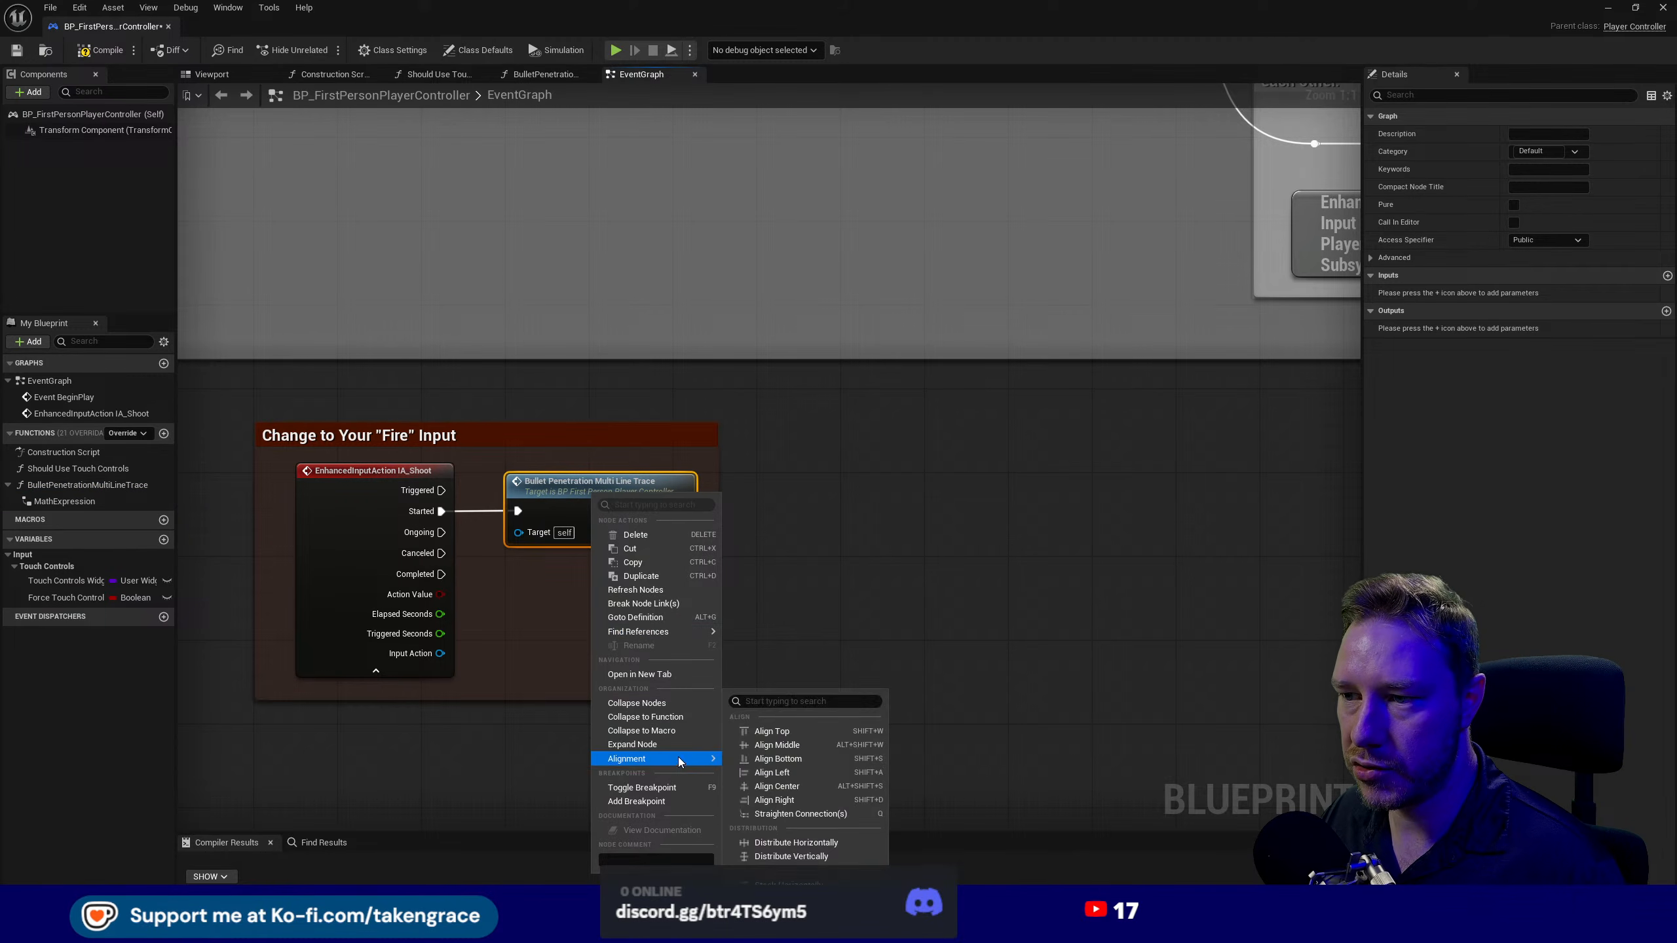
{"action": "left_click", "coordinate": [890, 769]}
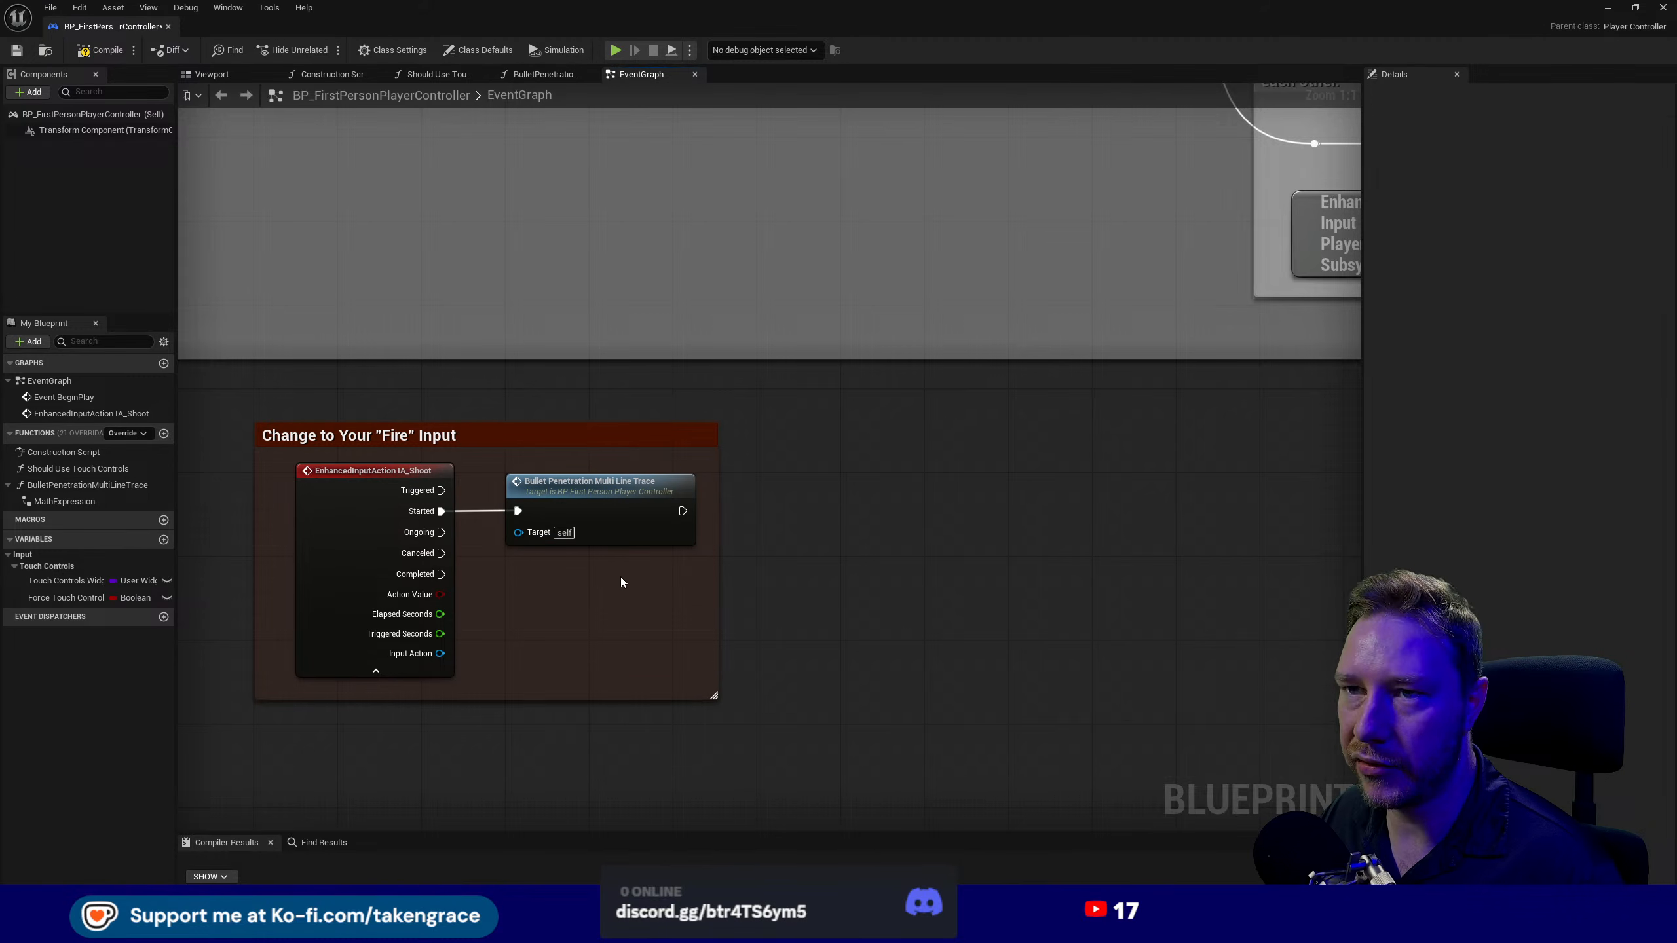
- Compile the blueprint and retitle the fire input comment "Change to Your "Fire" Input, or copy this Function to your controller"
{"action": "left_click", "coordinate": [100, 54]}
{"action": "scroll", "coordinate": [427, 454], "scroll_direction": "down", "scroll_amount": 4}
{"action": "double_click", "coordinate": [397, 447]}
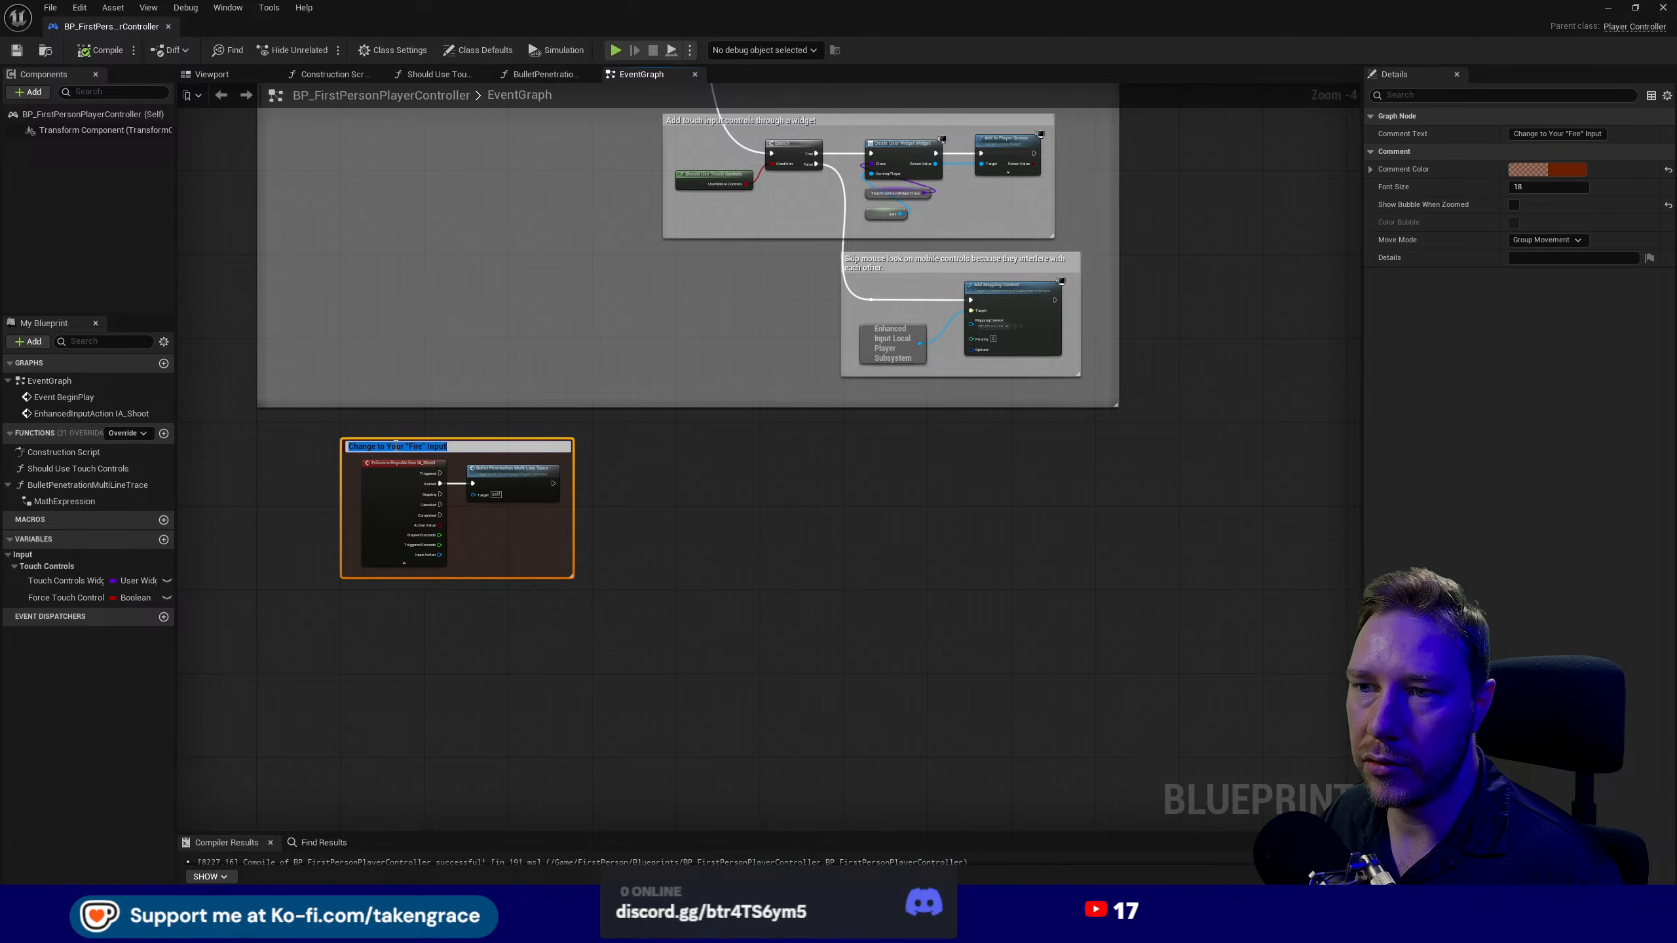
{"action": "scroll", "coordinate": [413, 446], "scroll_direction": "up", "scroll_amount": 3}
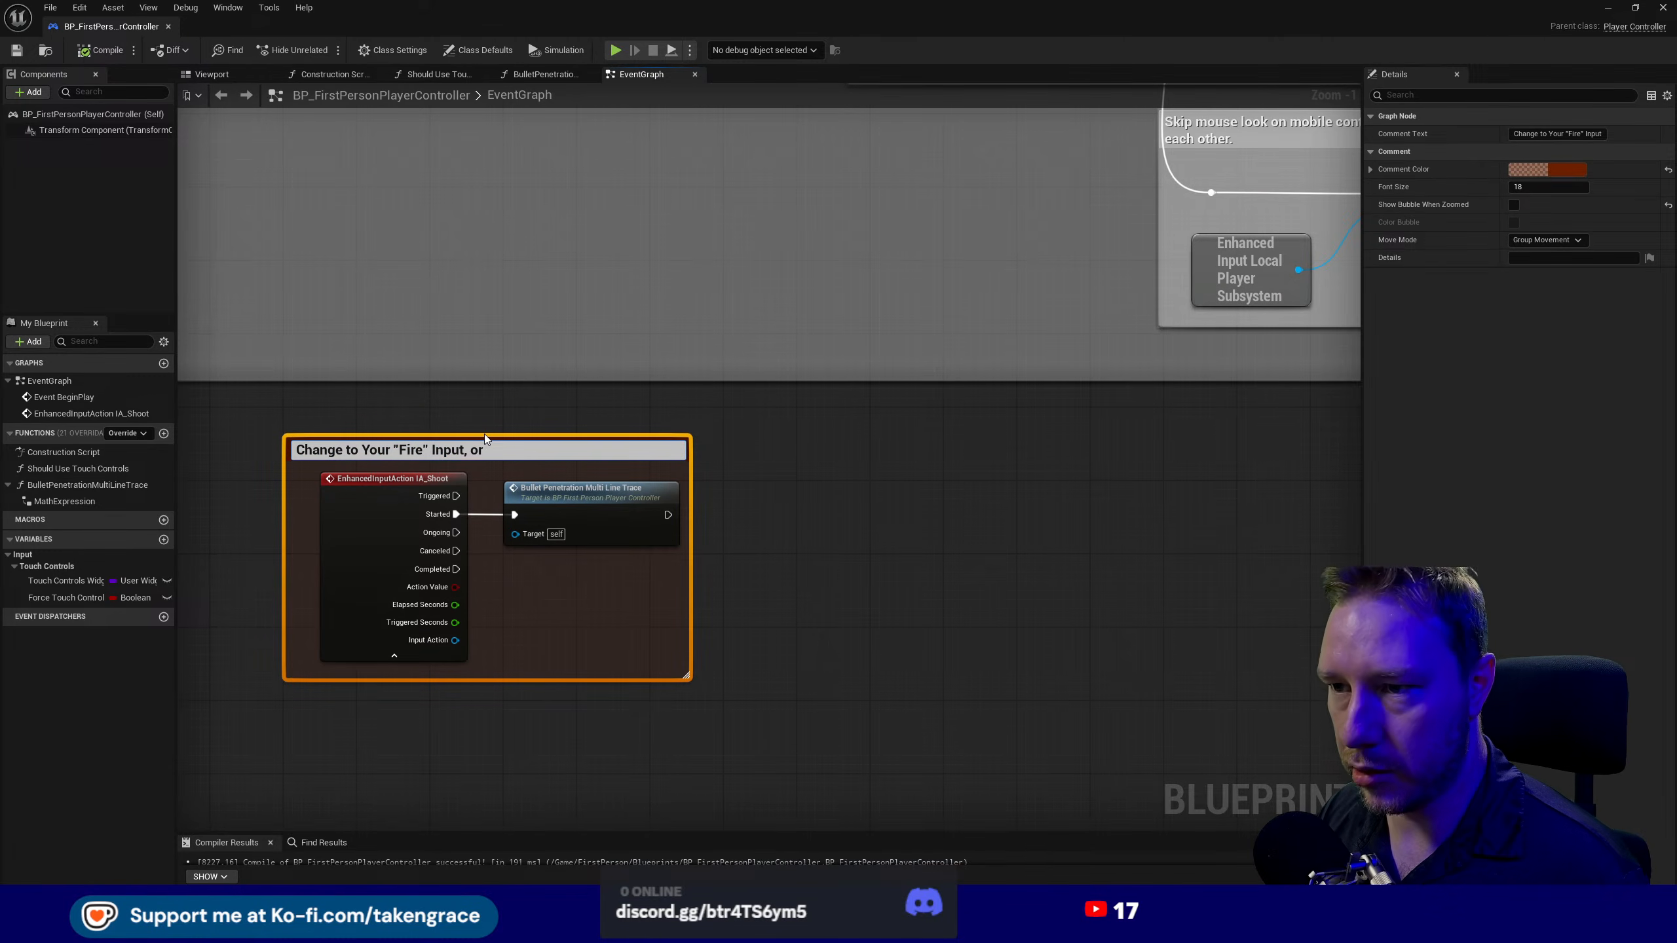
{"action": "type", "text": ", or copy this "}
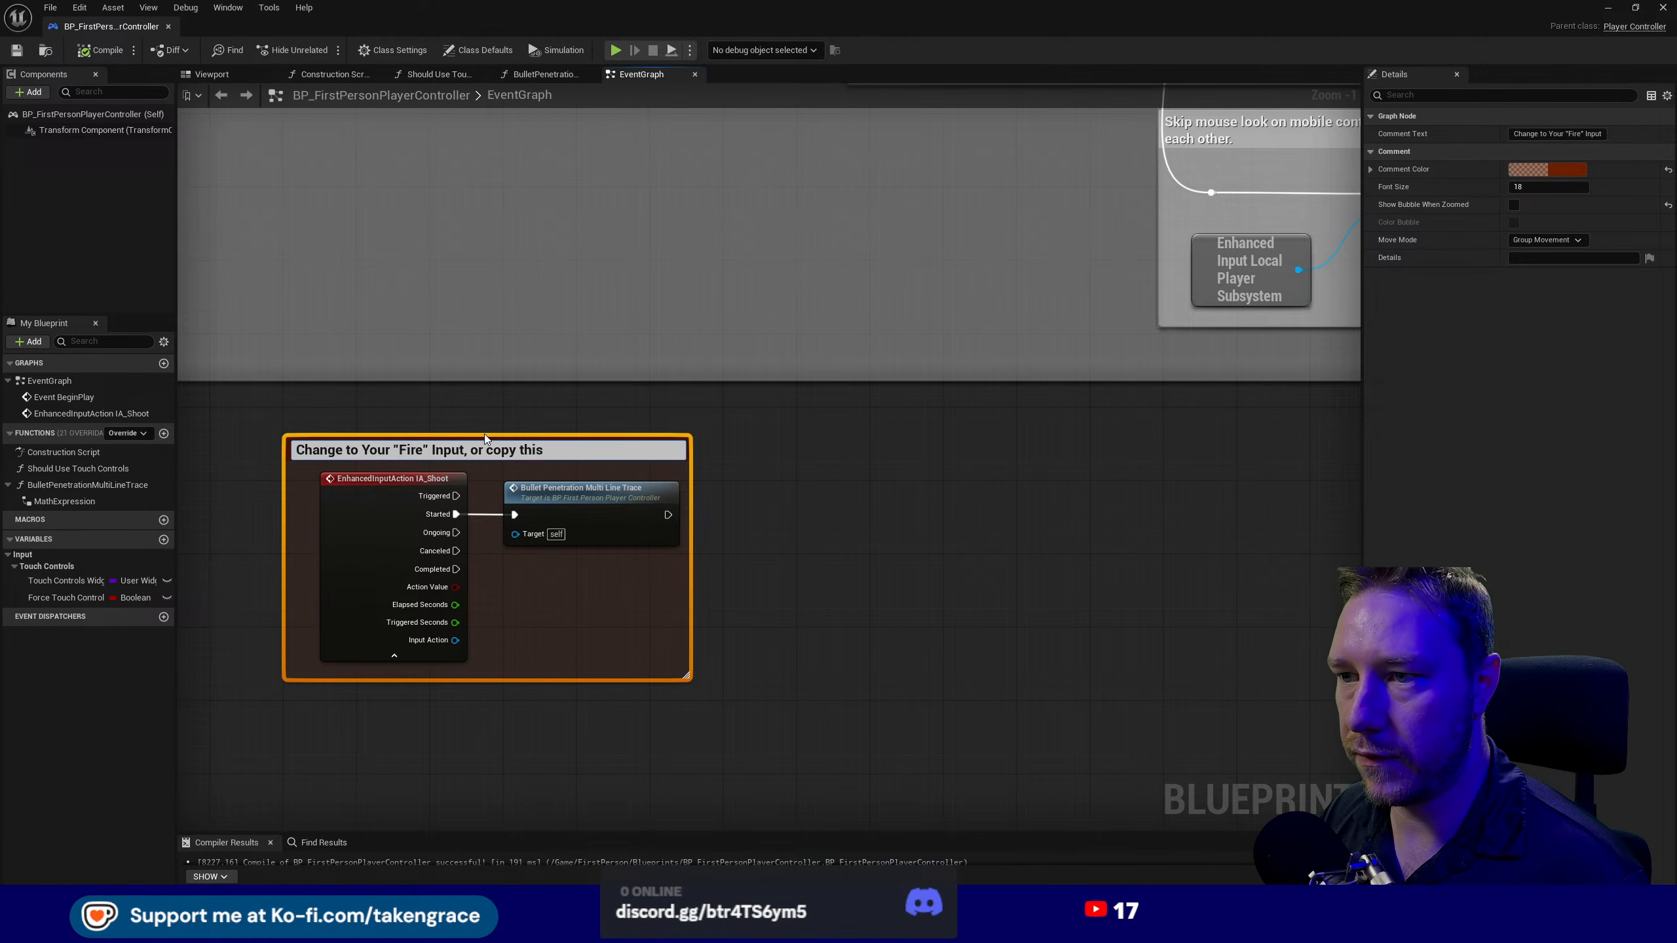
{"action": "type", "text": "Function"}
{"action": "type", "text": "to "}
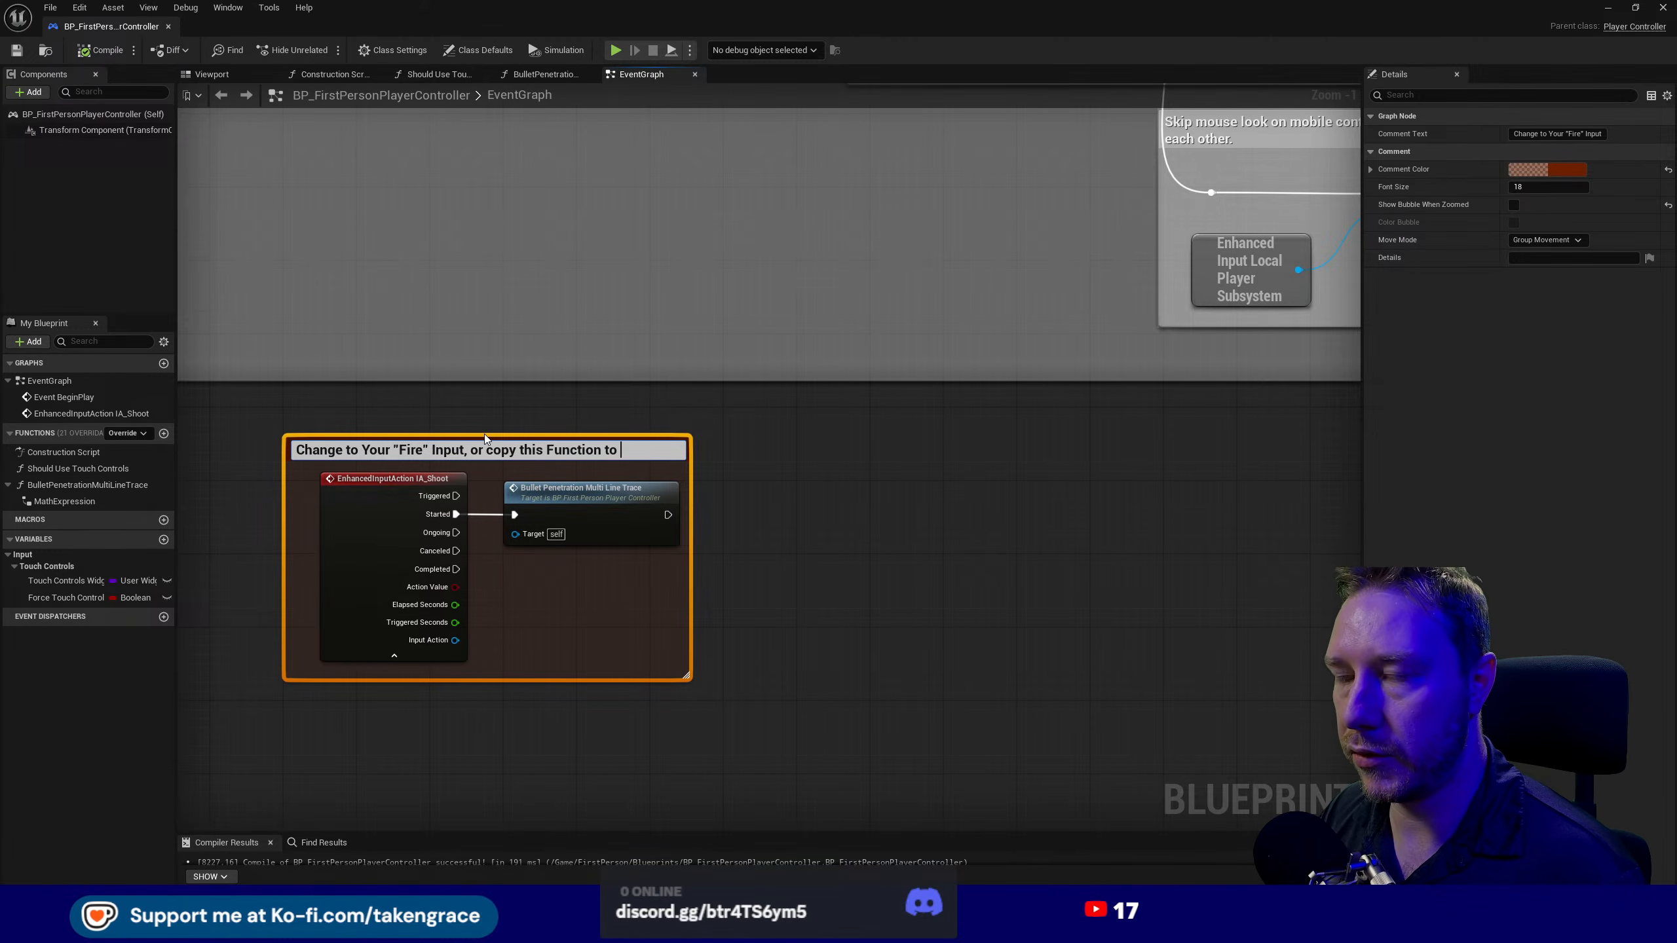
{"action": "type", "text": "your controller"}
{"action": "key", "text": "Return"}
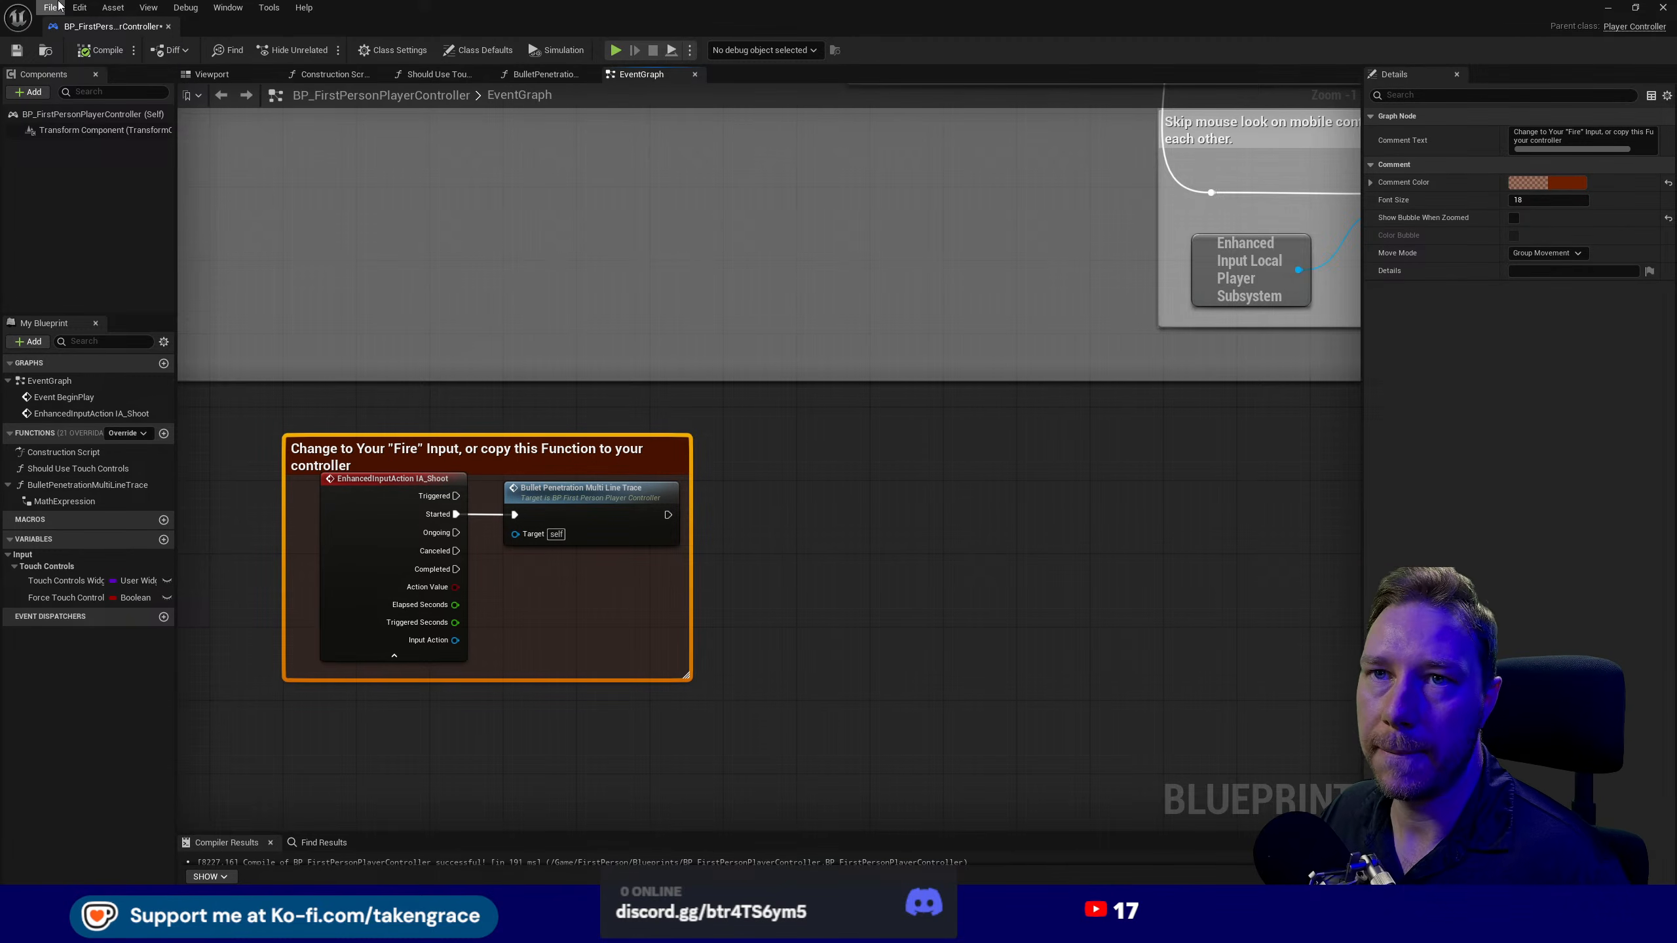
- Move BP_FirstPersonPlayerController from the FirstPerson Blueprints folder into the BulletPenSystem folder, compile it, and close the blueprint
{"action": "scroll", "coordinate": [651, 434], "scroll_direction": "down", "scroll_amount": 2}
{"action": "left_click", "coordinate": [578, 488]}
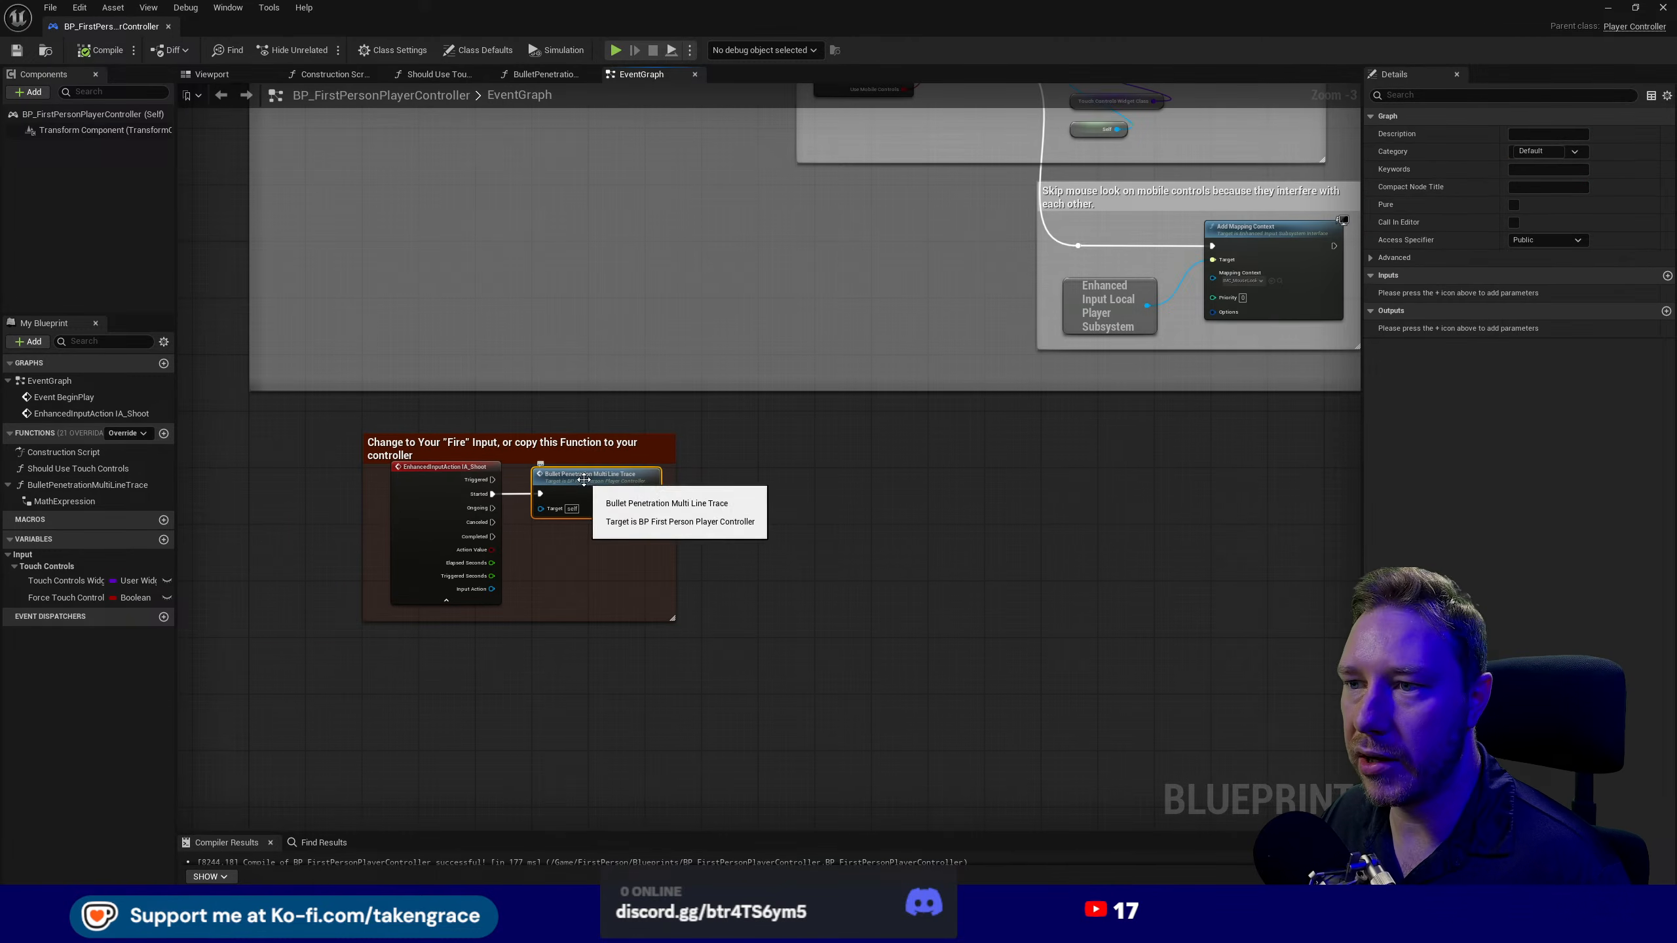
{"action": "key", "text": "ctrl+space"}
{"action": "left_click_drag", "start_coordinate": [403, 724], "coordinate": [87, 733]}
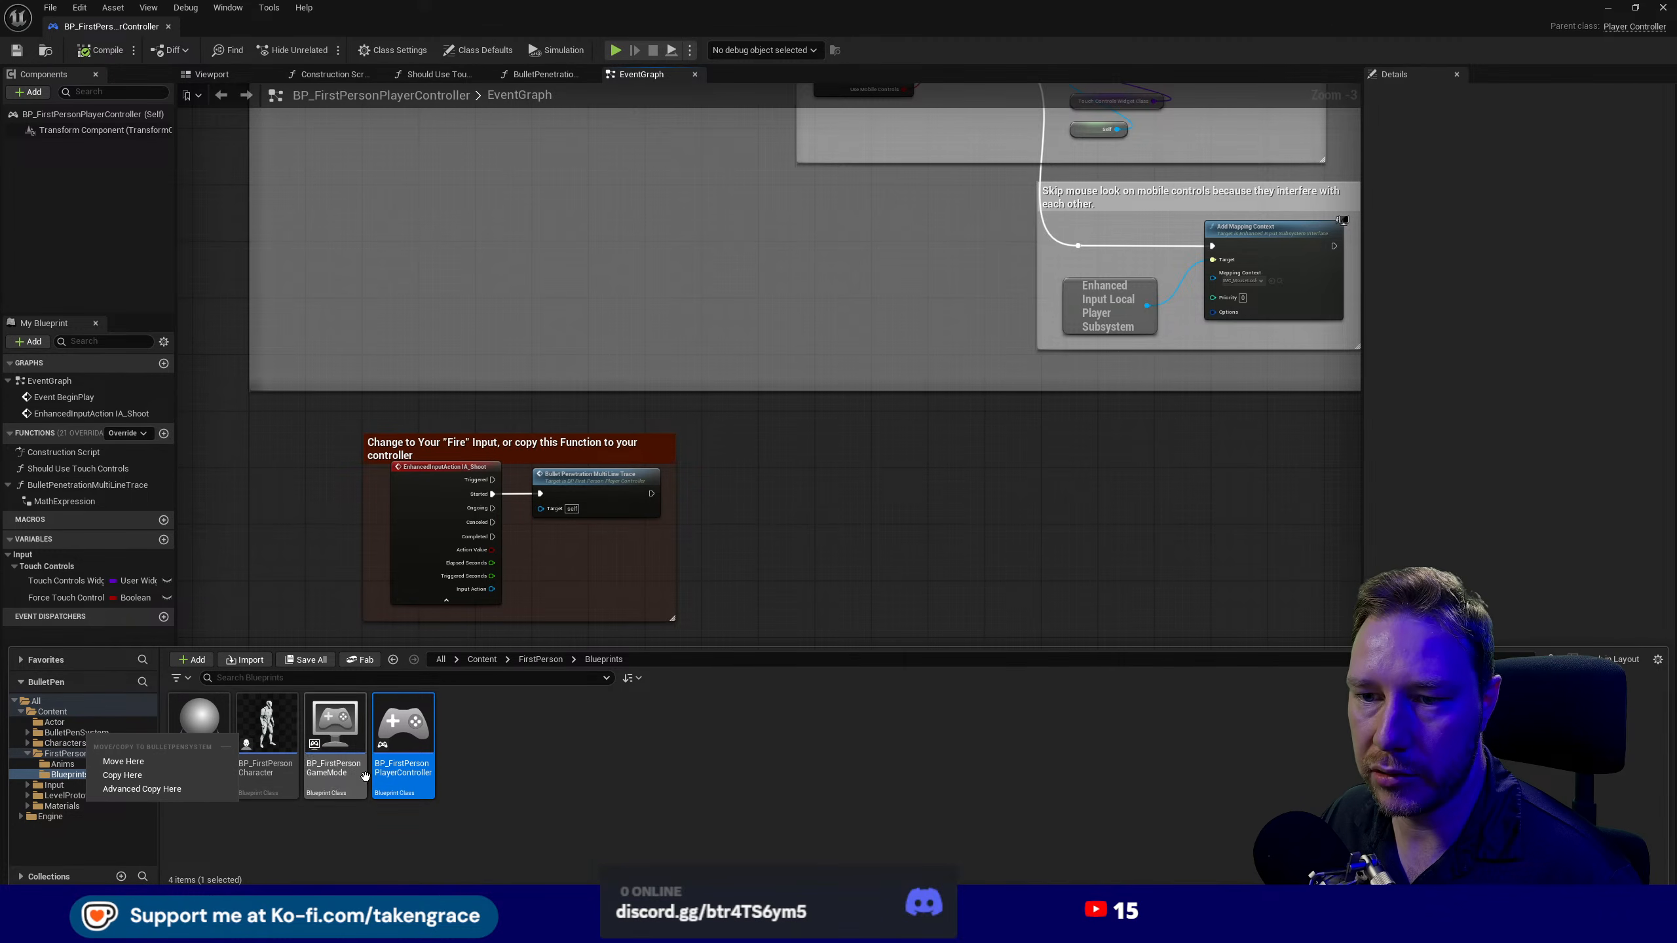
{"action": "left_click", "coordinate": [132, 766]}
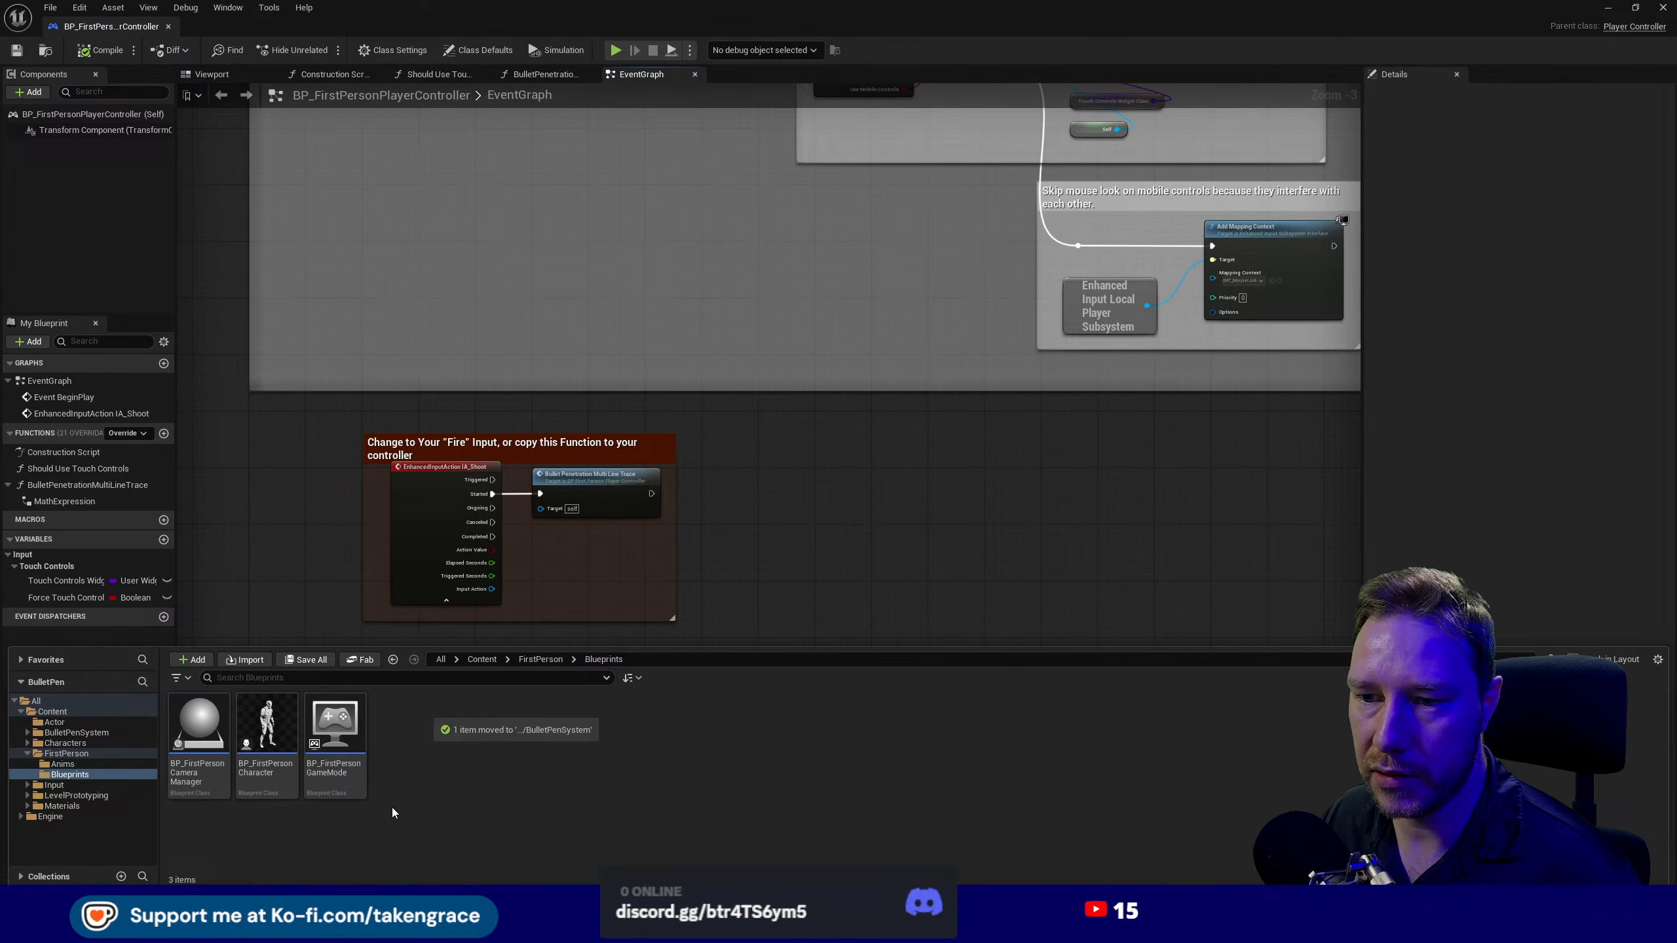
{"action": "left_click", "coordinate": [96, 52]}
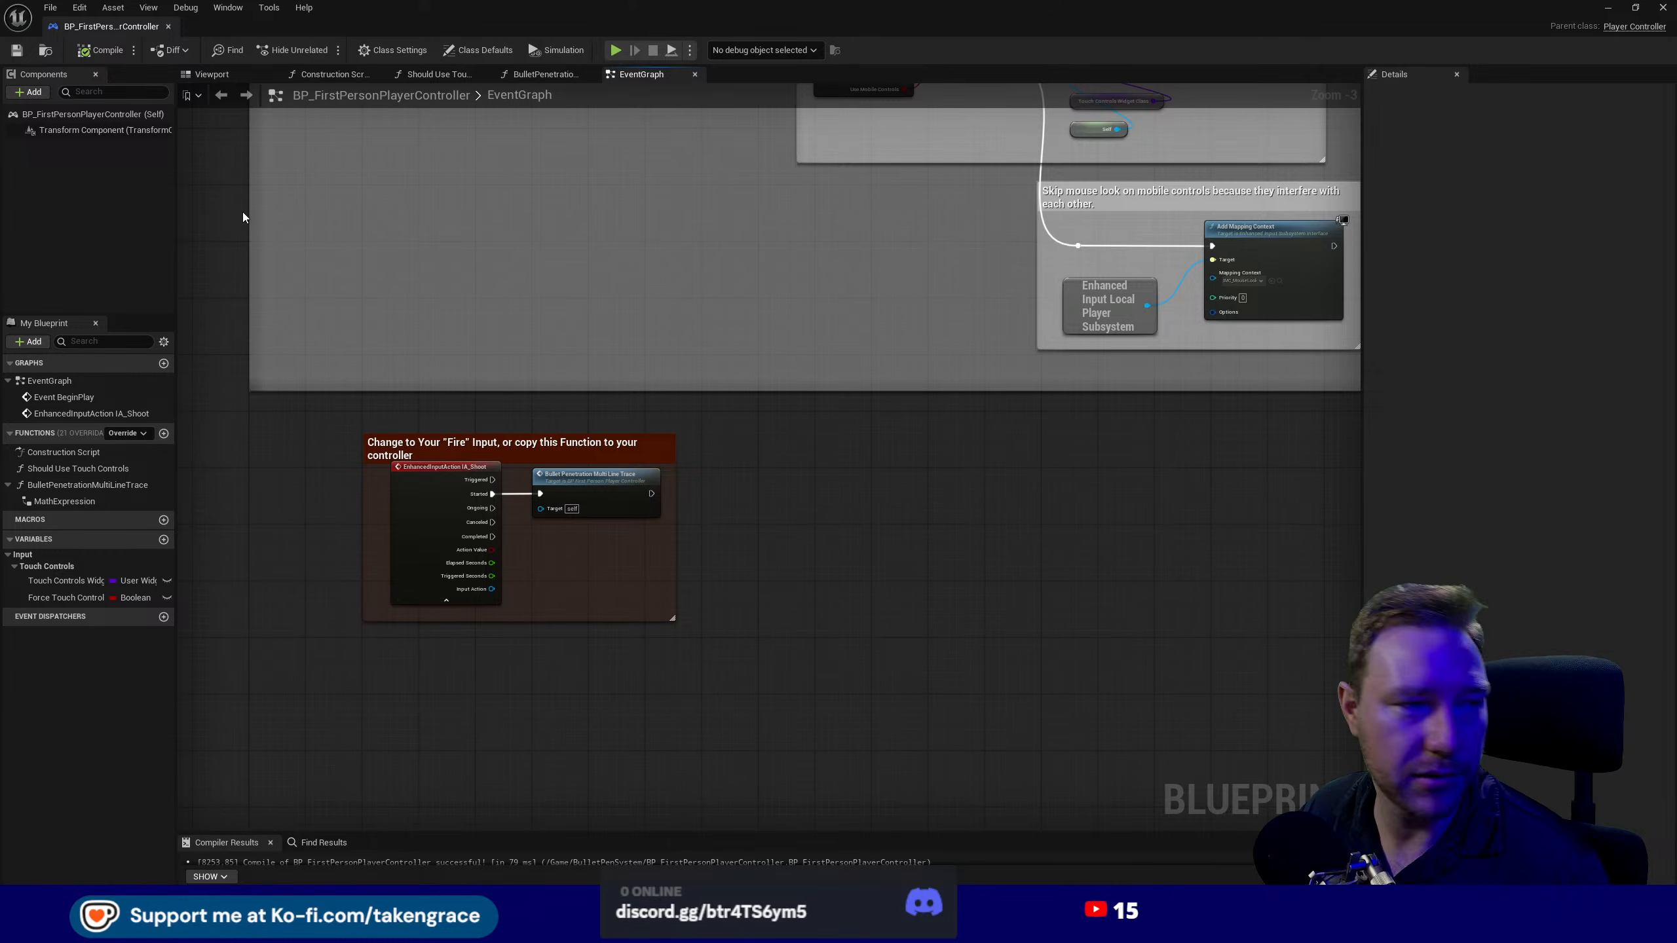
{"action": "left_click", "coordinate": [99, 50]}
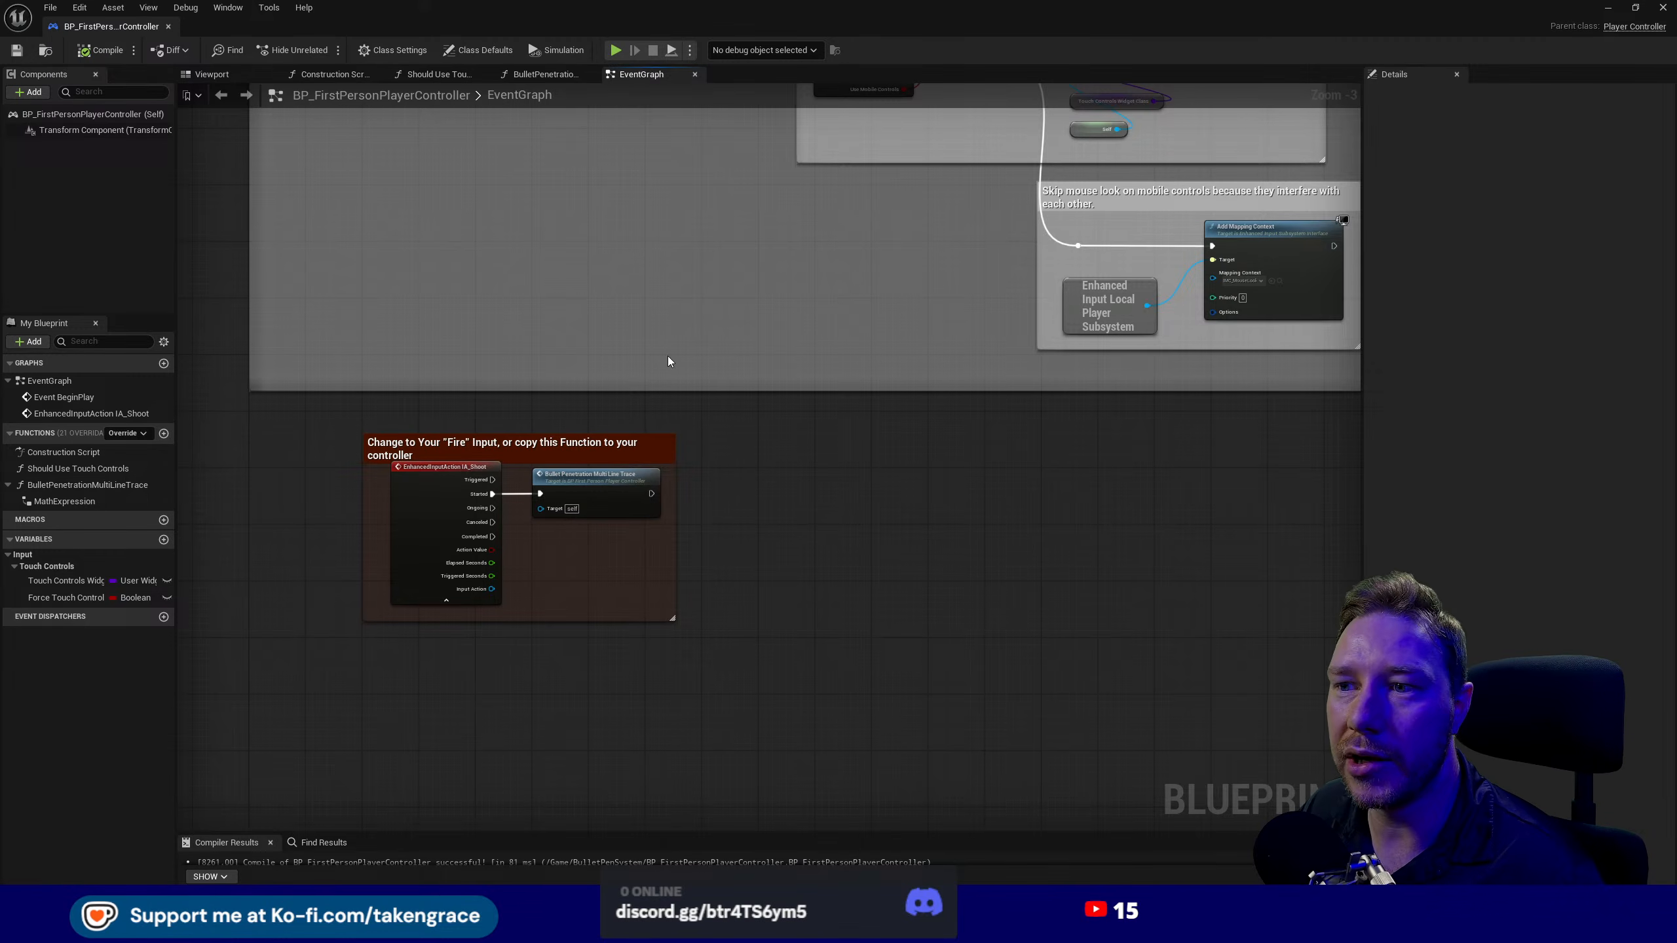
{"action": "left_click", "coordinate": [168, 26]}
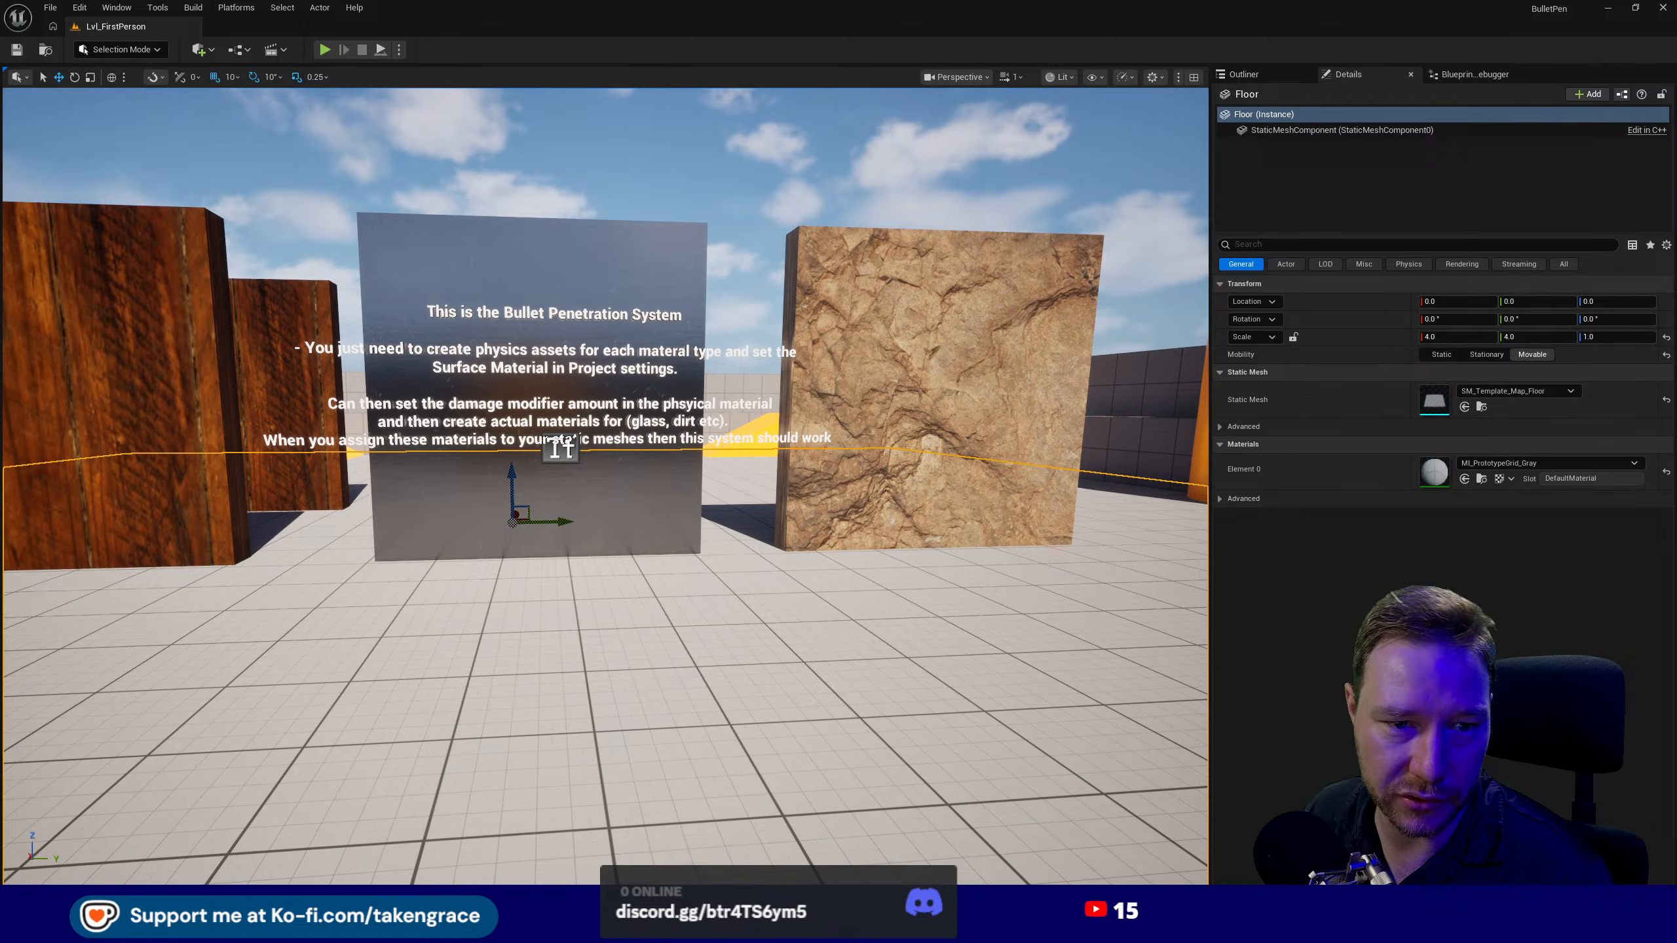
- Move closer to the explanation text in front of the metal wall and read it
{"action": "right_click_drag", "start_coordinate": [724, 598], "coordinate": [759, 562]}
{"action": "key", "text": "w"}
{"action": "key", "text": "s"}
{"action": "key", "text": "w"}
{"action": "key", "text": "s"}
{"action": "key", "text": "d"}
{"action": "mouse_move", "coordinate": [826, 621]}
{"action": "right_mouse_down"}
{"action": "mouse_move", "coordinate": [852, 618]}
{"action": "mouse_move", "coordinate": [680, 622]}
{"action": "mouse_move", "coordinate": [822, 615]}
{"action": "mouse_move", "coordinate": [759, 618]}
{"action": "mouse_move", "coordinate": [819, 652]}
{"action": "right_mouse_up"}
{"action": "key", "text": "w"}
{"action": "key", "text": "w"}
- Check the subfolders of the Materials folder in Content, including Wood, and return to Content
{"action": "key", "text": "ctrl+space"}
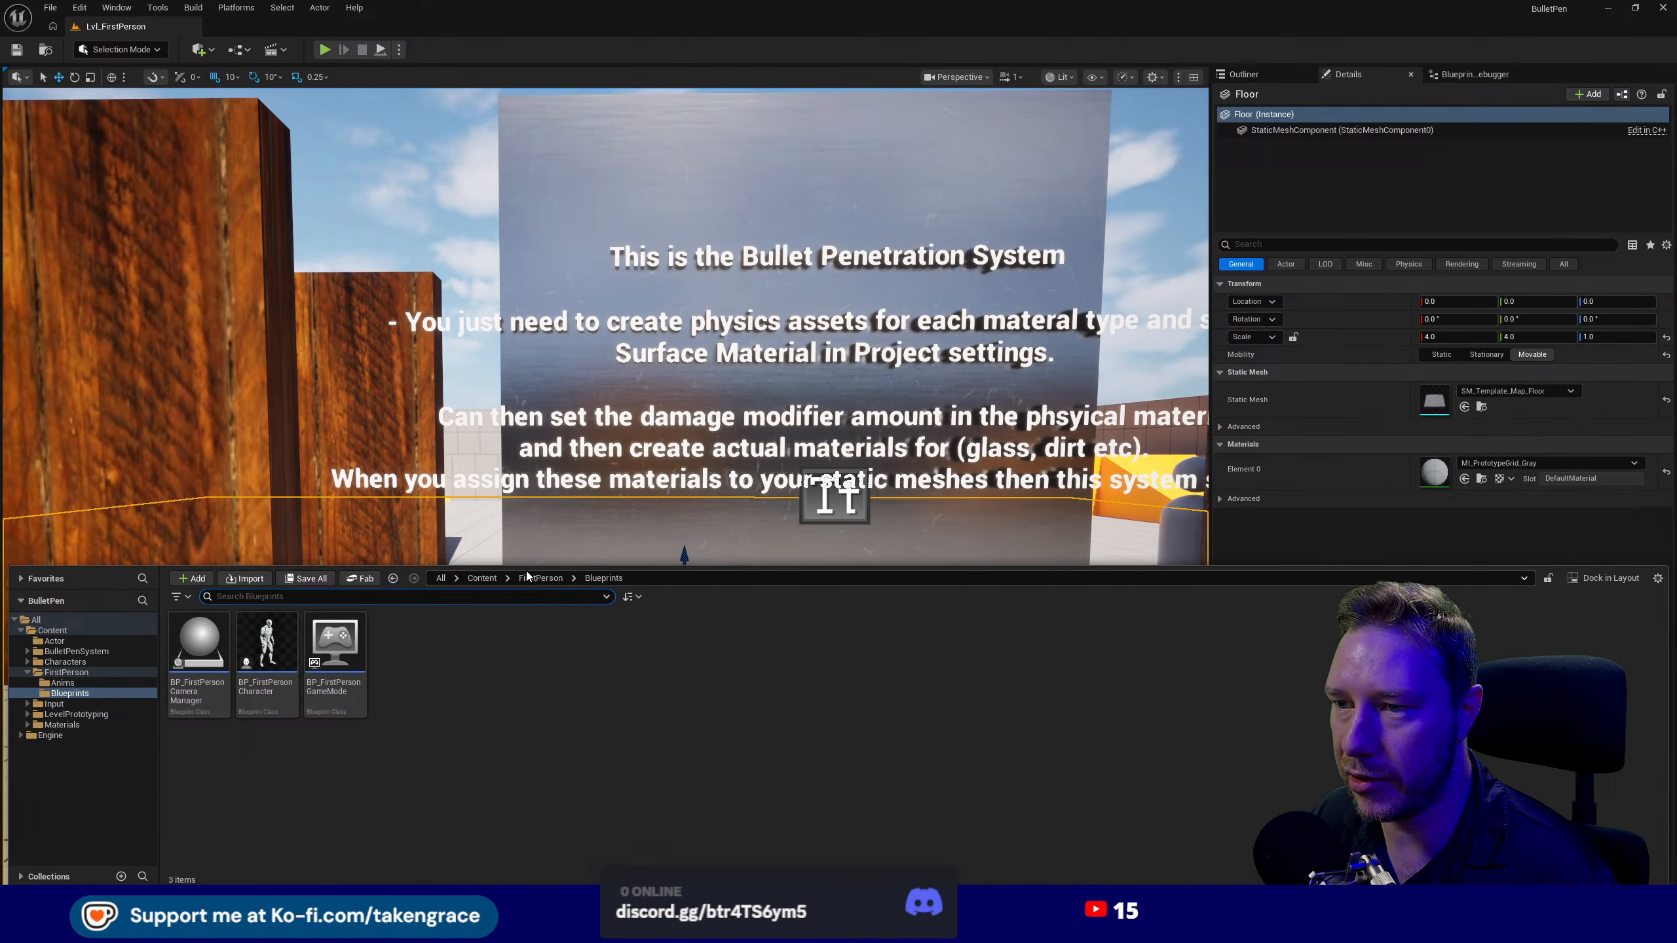
{"action": "left_click", "coordinate": [481, 578]}
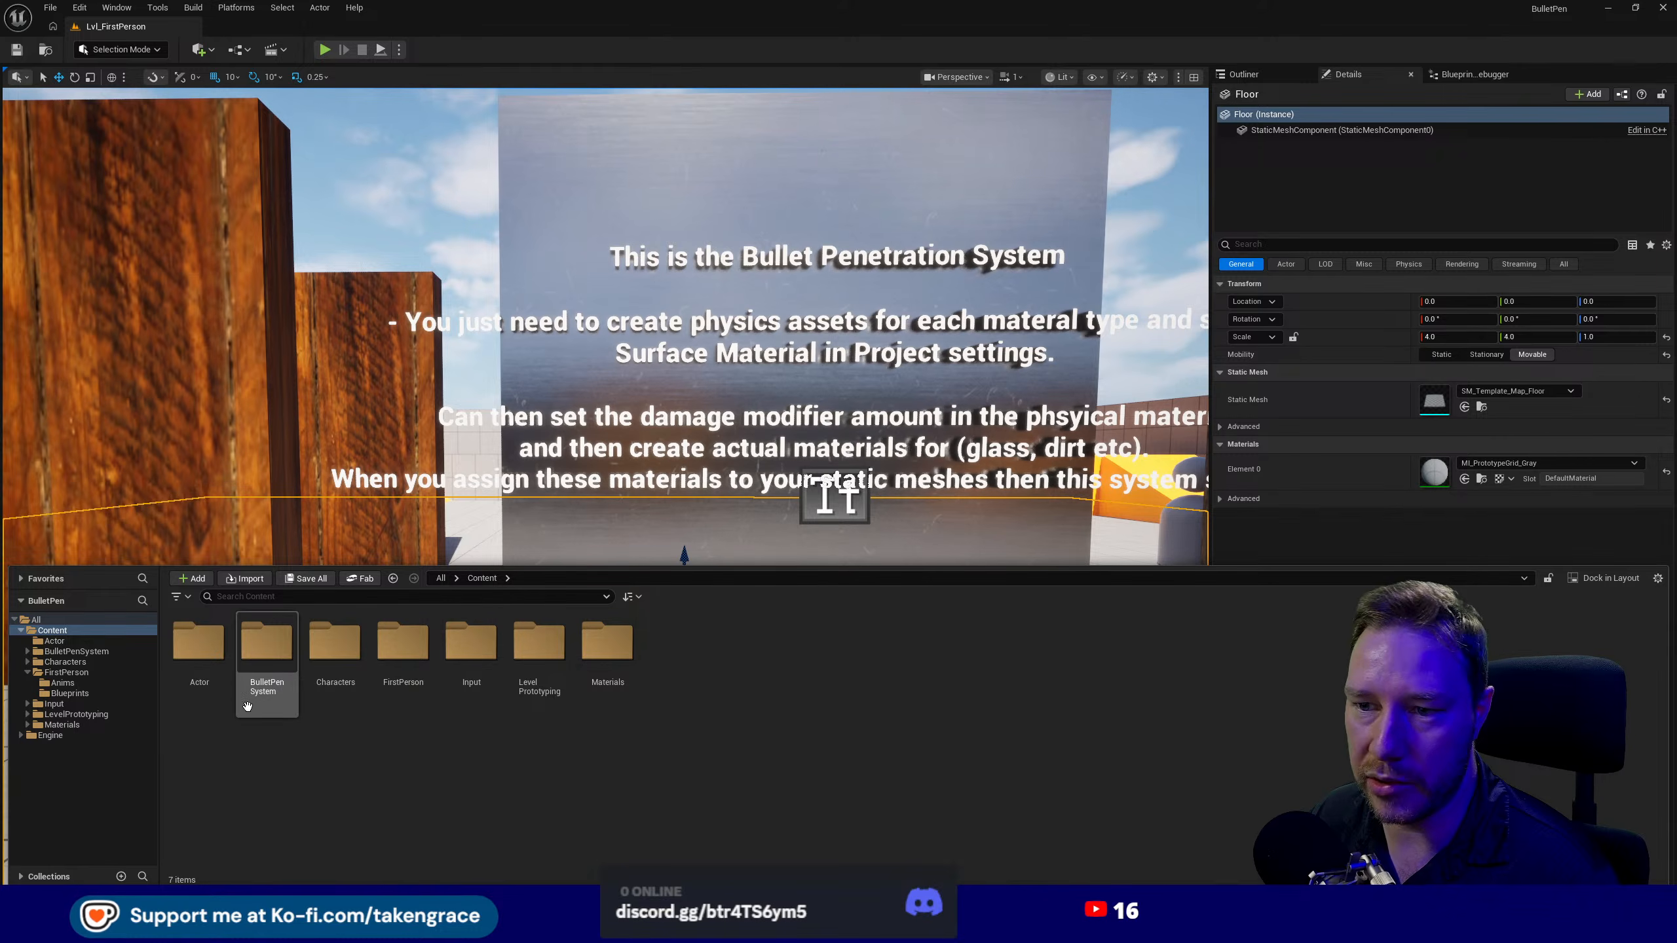
{"action": "double_click", "coordinate": [613, 652]}
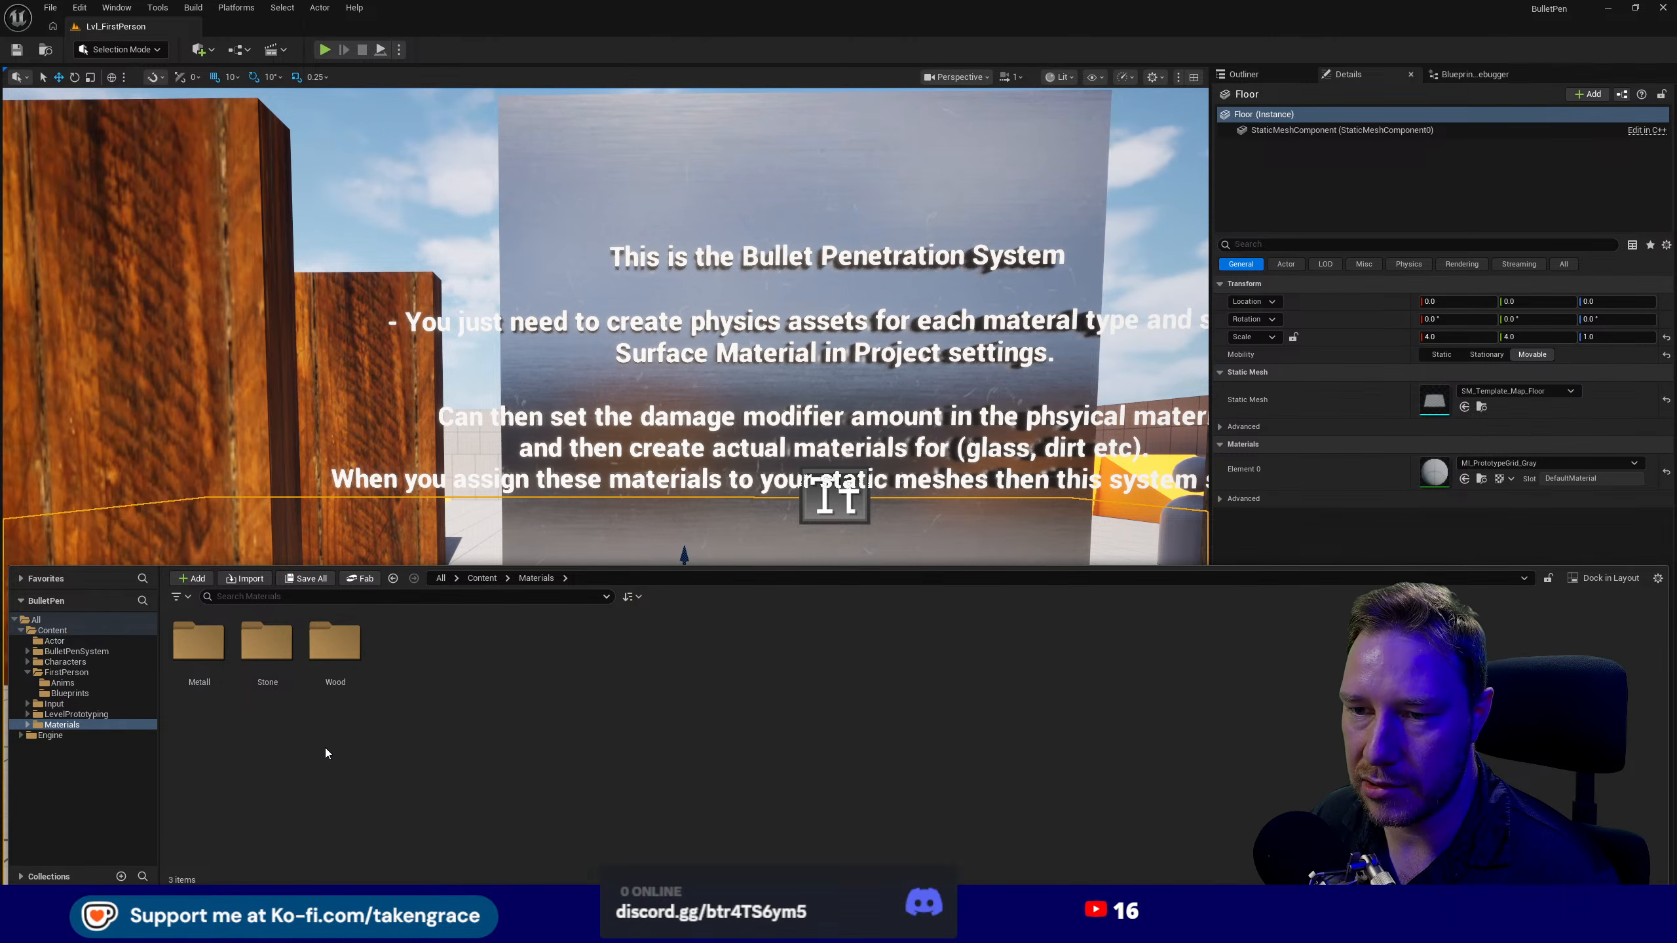
{"action": "double_click", "coordinate": [326, 644]}
{"action": "left_click", "coordinate": [534, 578]}
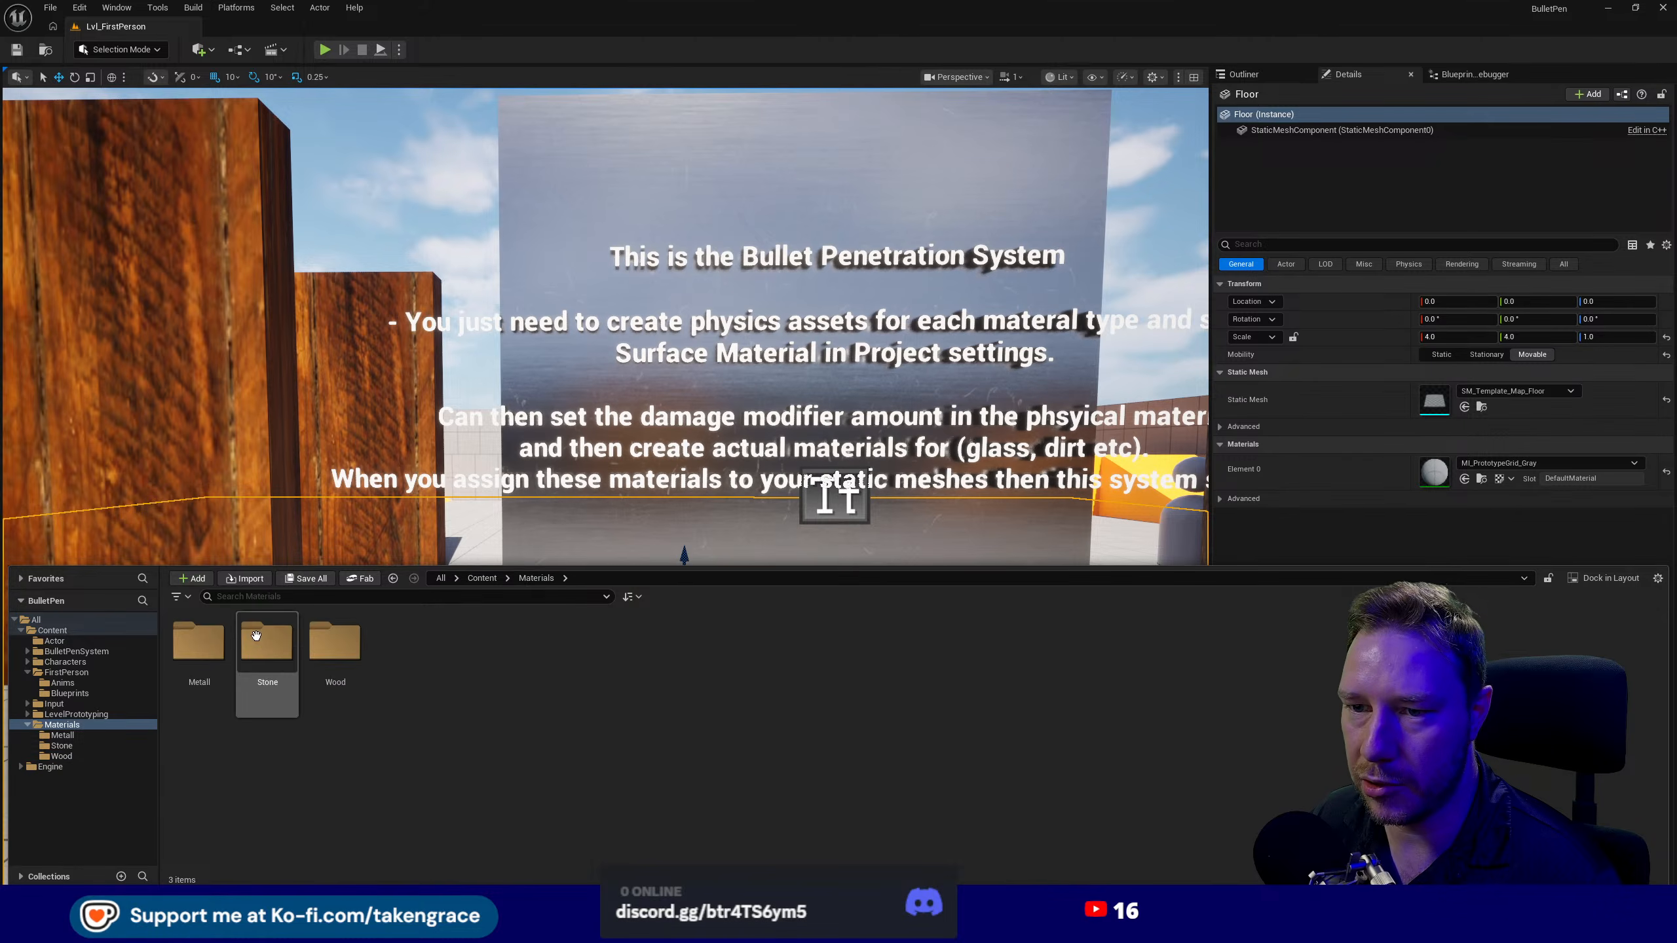
{"action": "double_click", "coordinate": [228, 640]}
{"action": "left_click", "coordinate": [482, 578]}
- Set the surface type of the PA_Wood physical material in BulletPenSystem's Materials folder to Wood, save it, and close it
{"action": "double_click", "coordinate": [262, 642]}
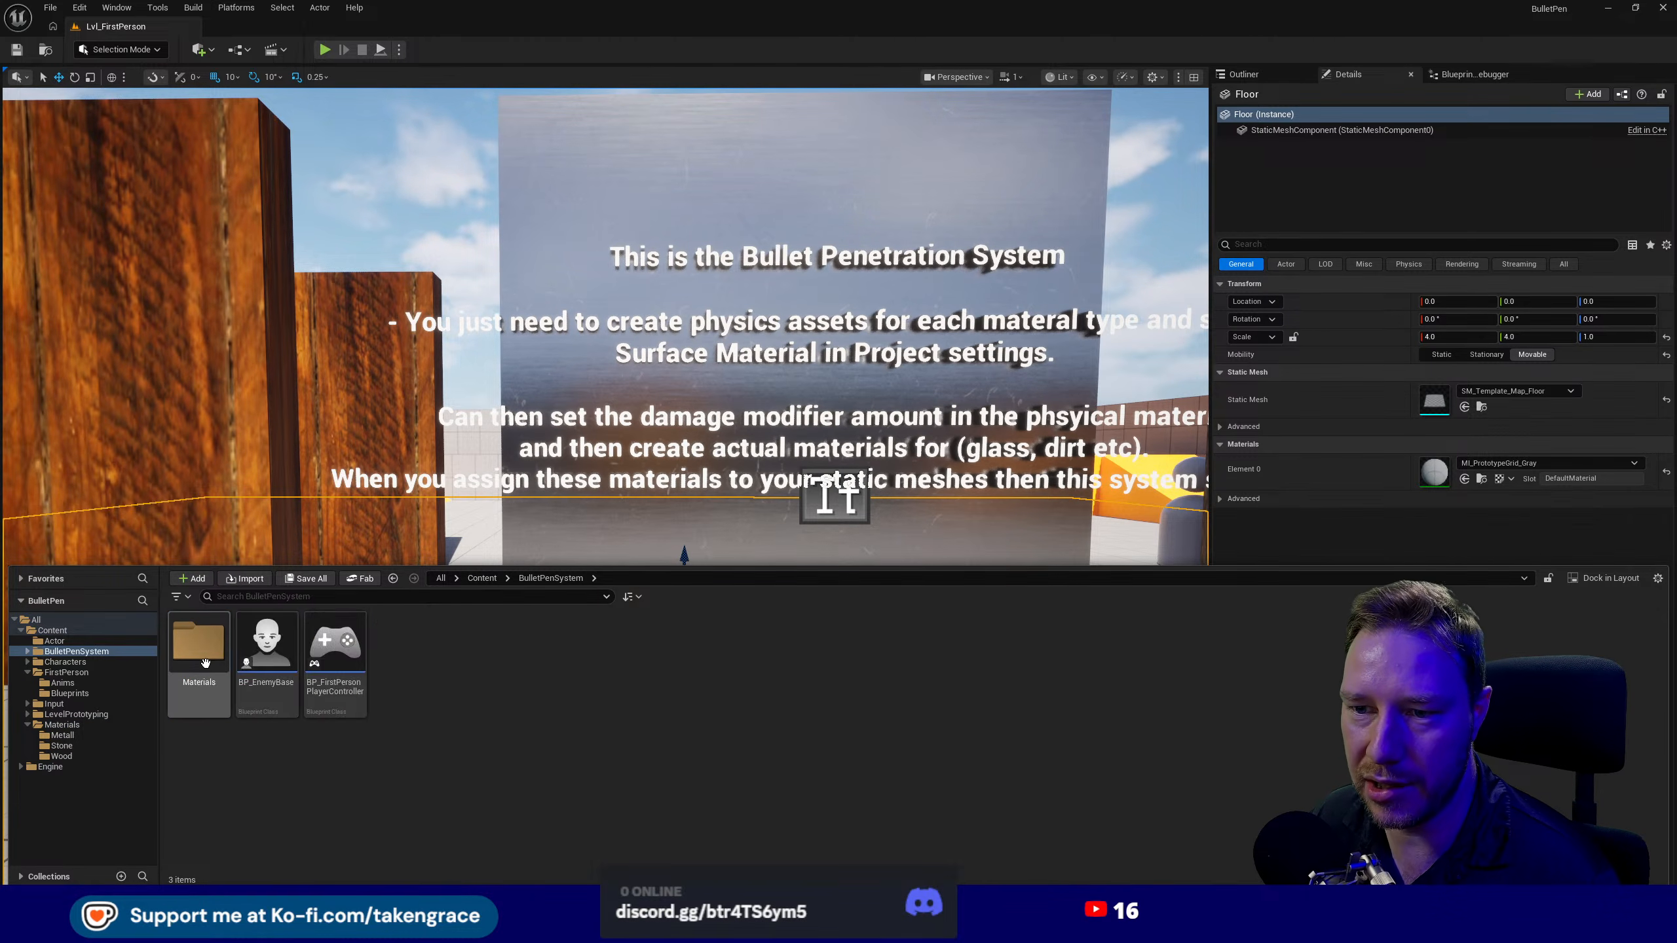
{"action": "double_click", "coordinate": [197, 641]}
{"action": "left_click", "coordinate": [606, 708]}
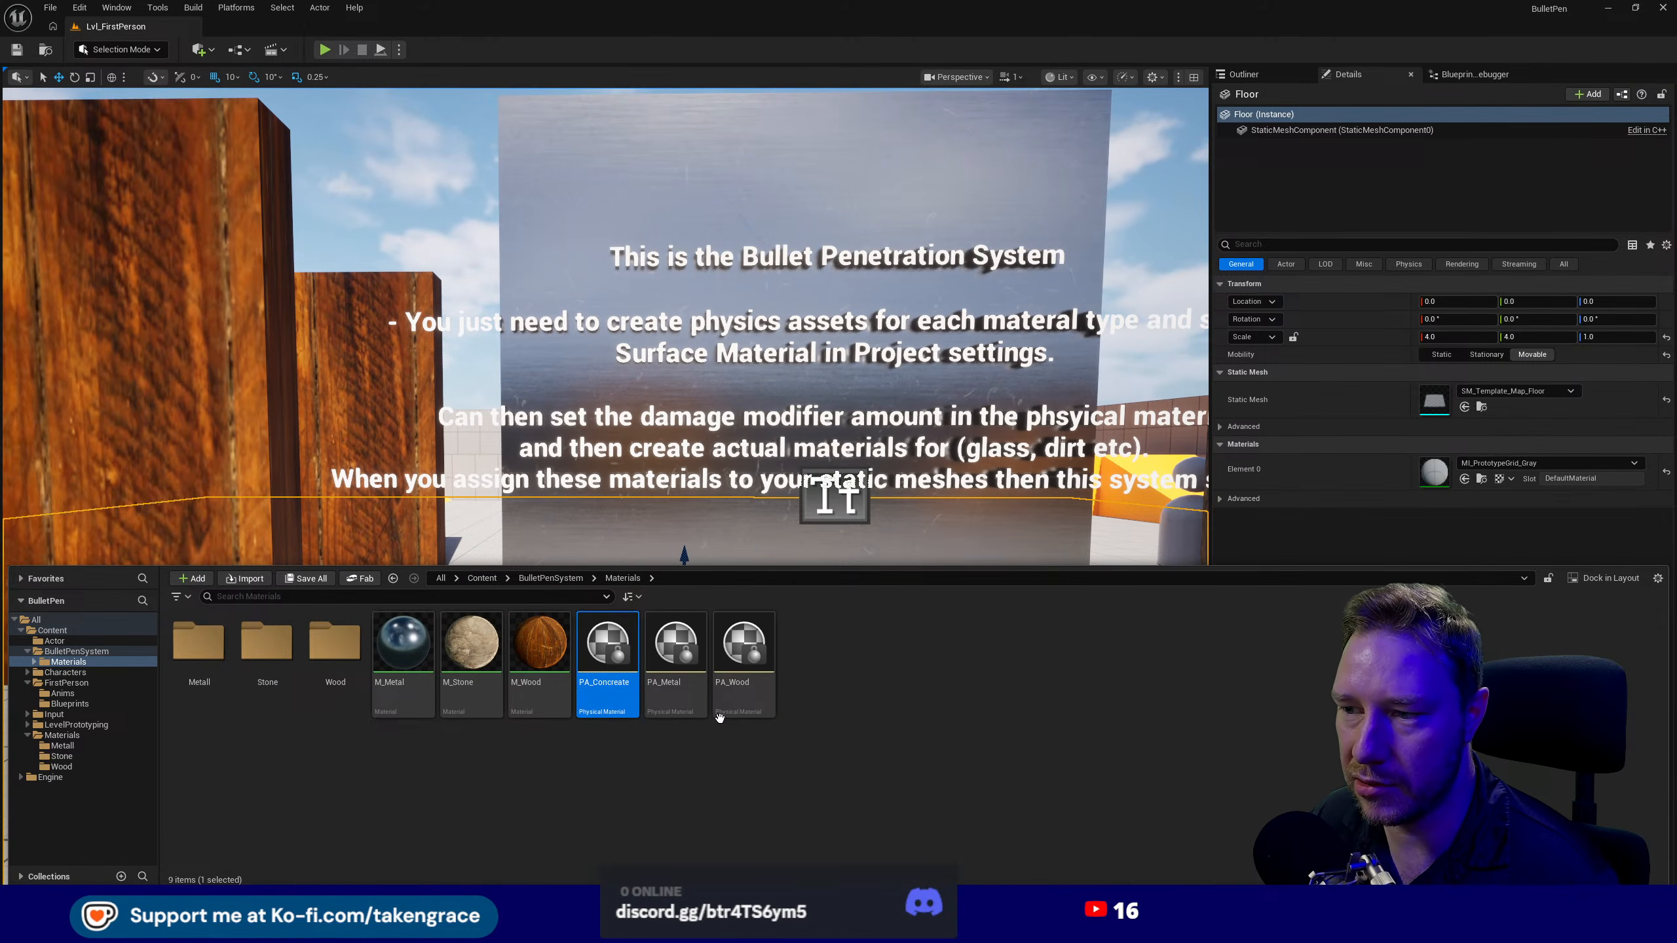
{"action": "double_click", "coordinate": [747, 694]}
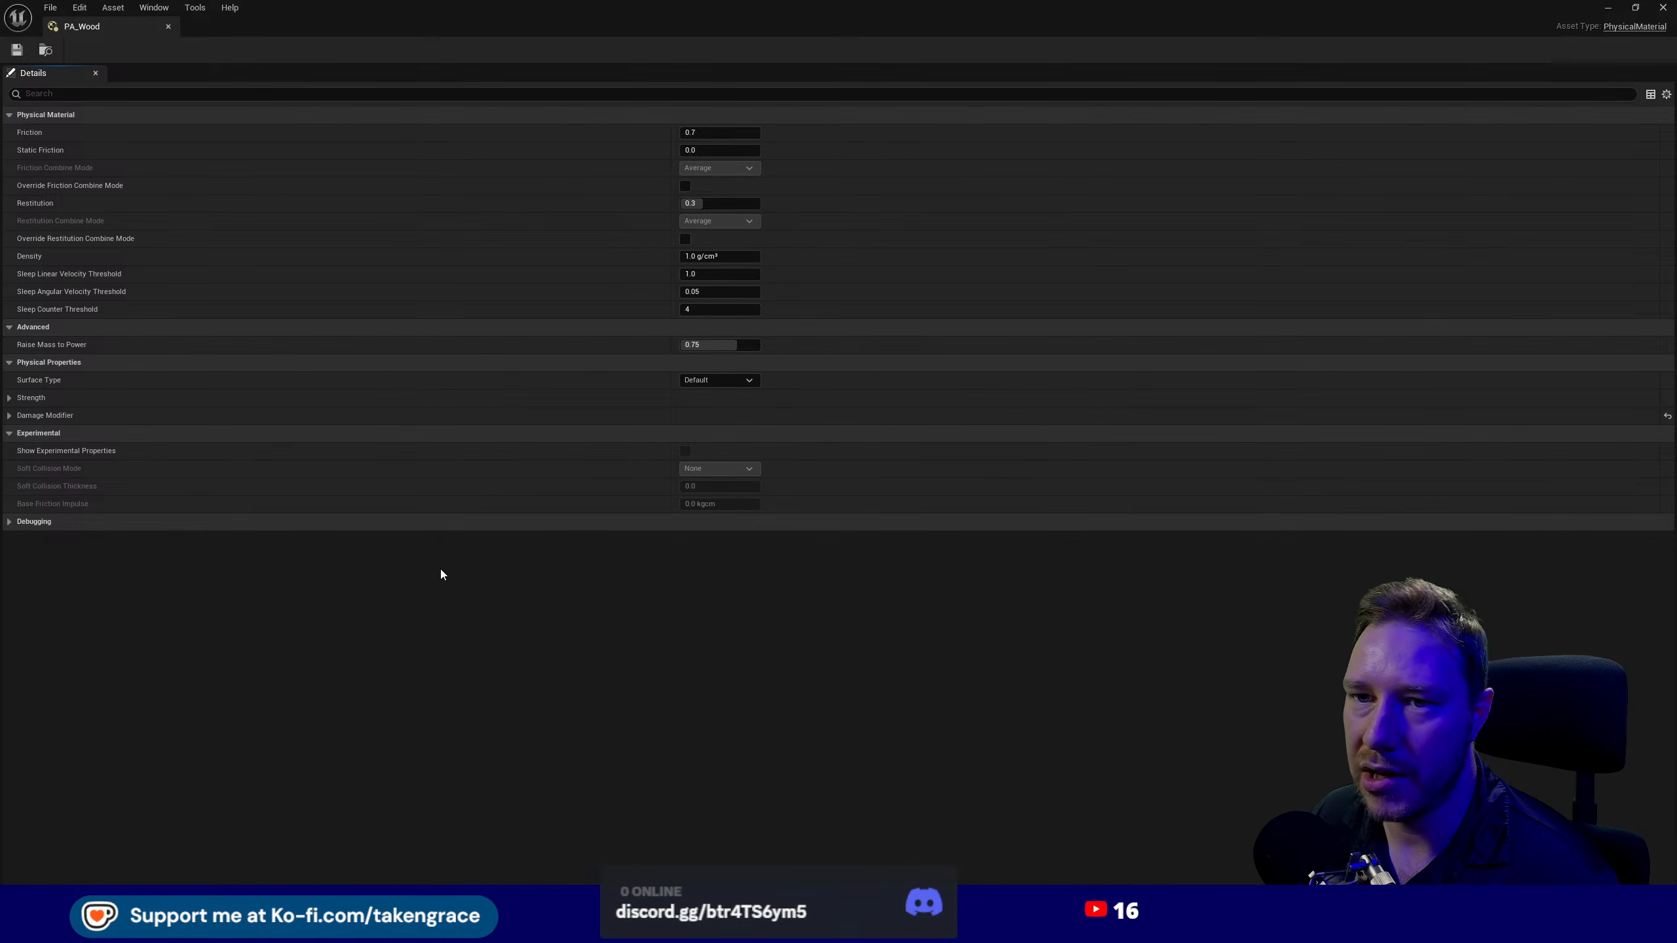
{"action": "left_click", "coordinate": [730, 382]}
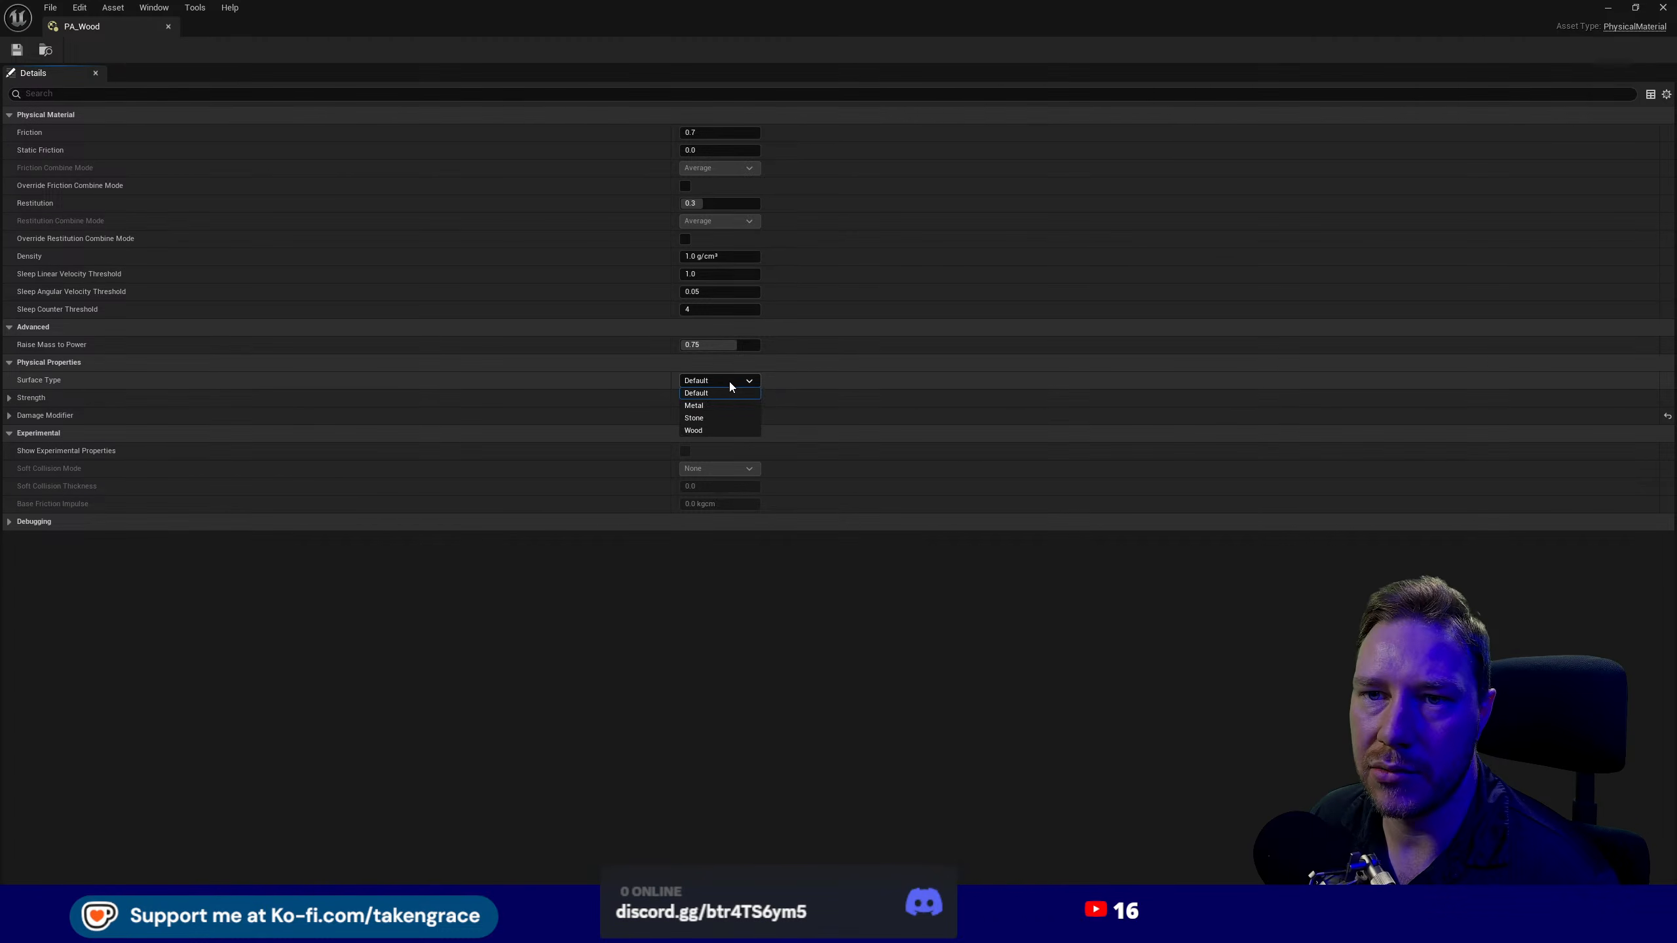
{"action": "left_click", "coordinate": [731, 384]}
{"action": "left_click", "coordinate": [729, 383]}
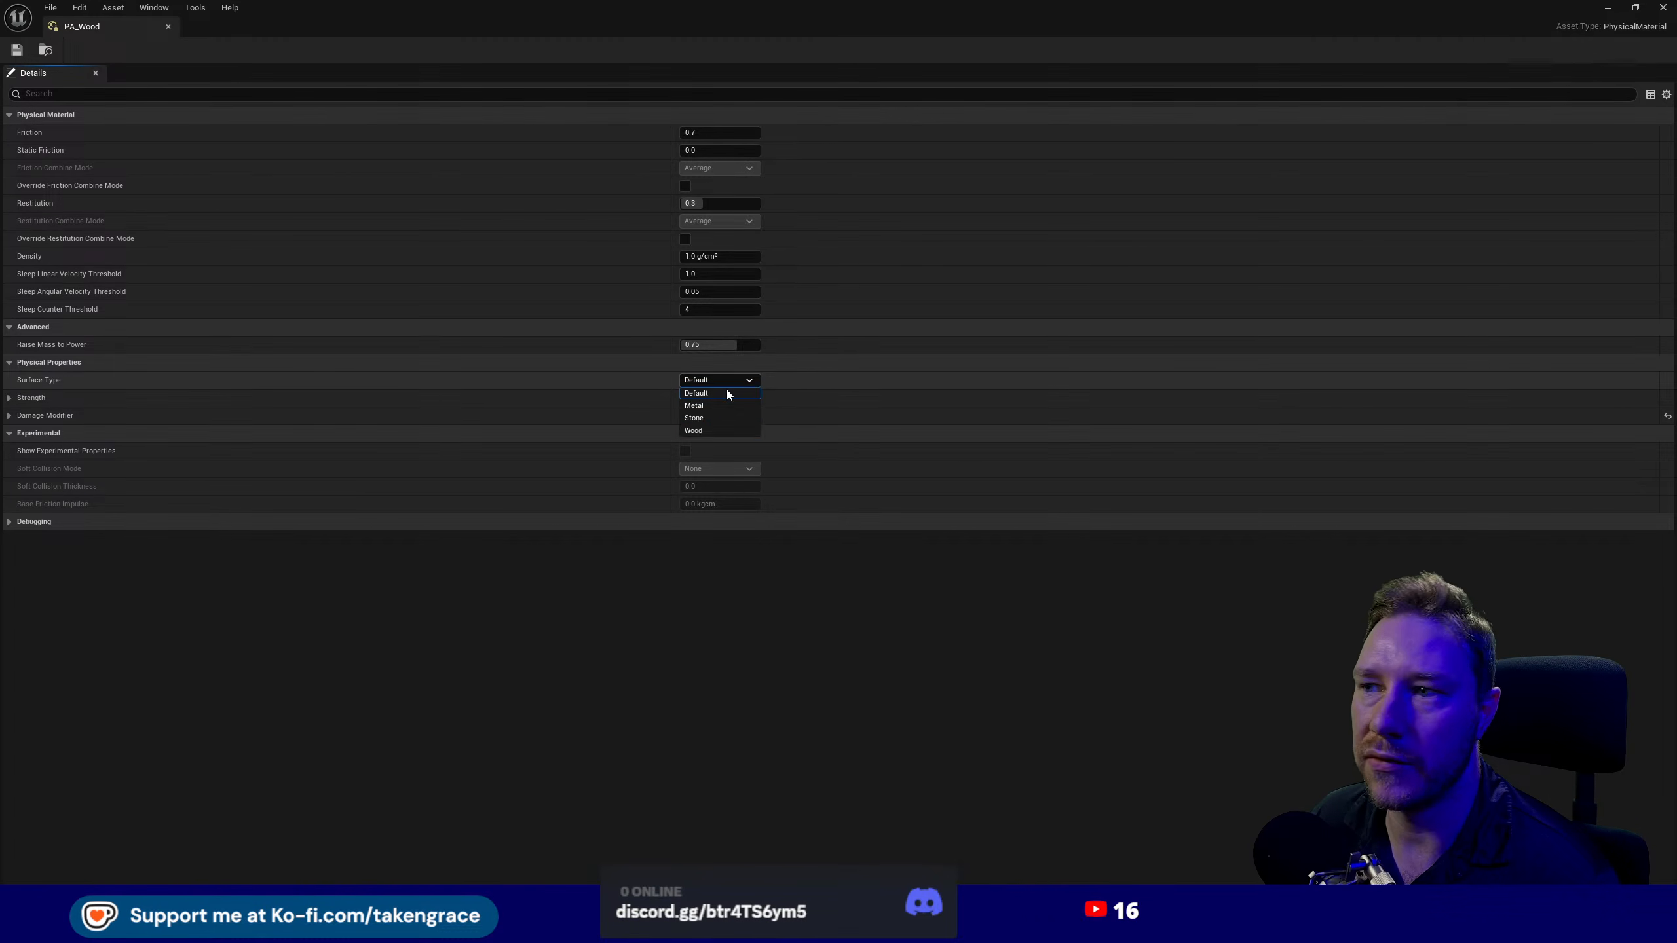
{"action": "left_click", "coordinate": [713, 428]}
{"action": "left_click", "coordinate": [18, 50]}
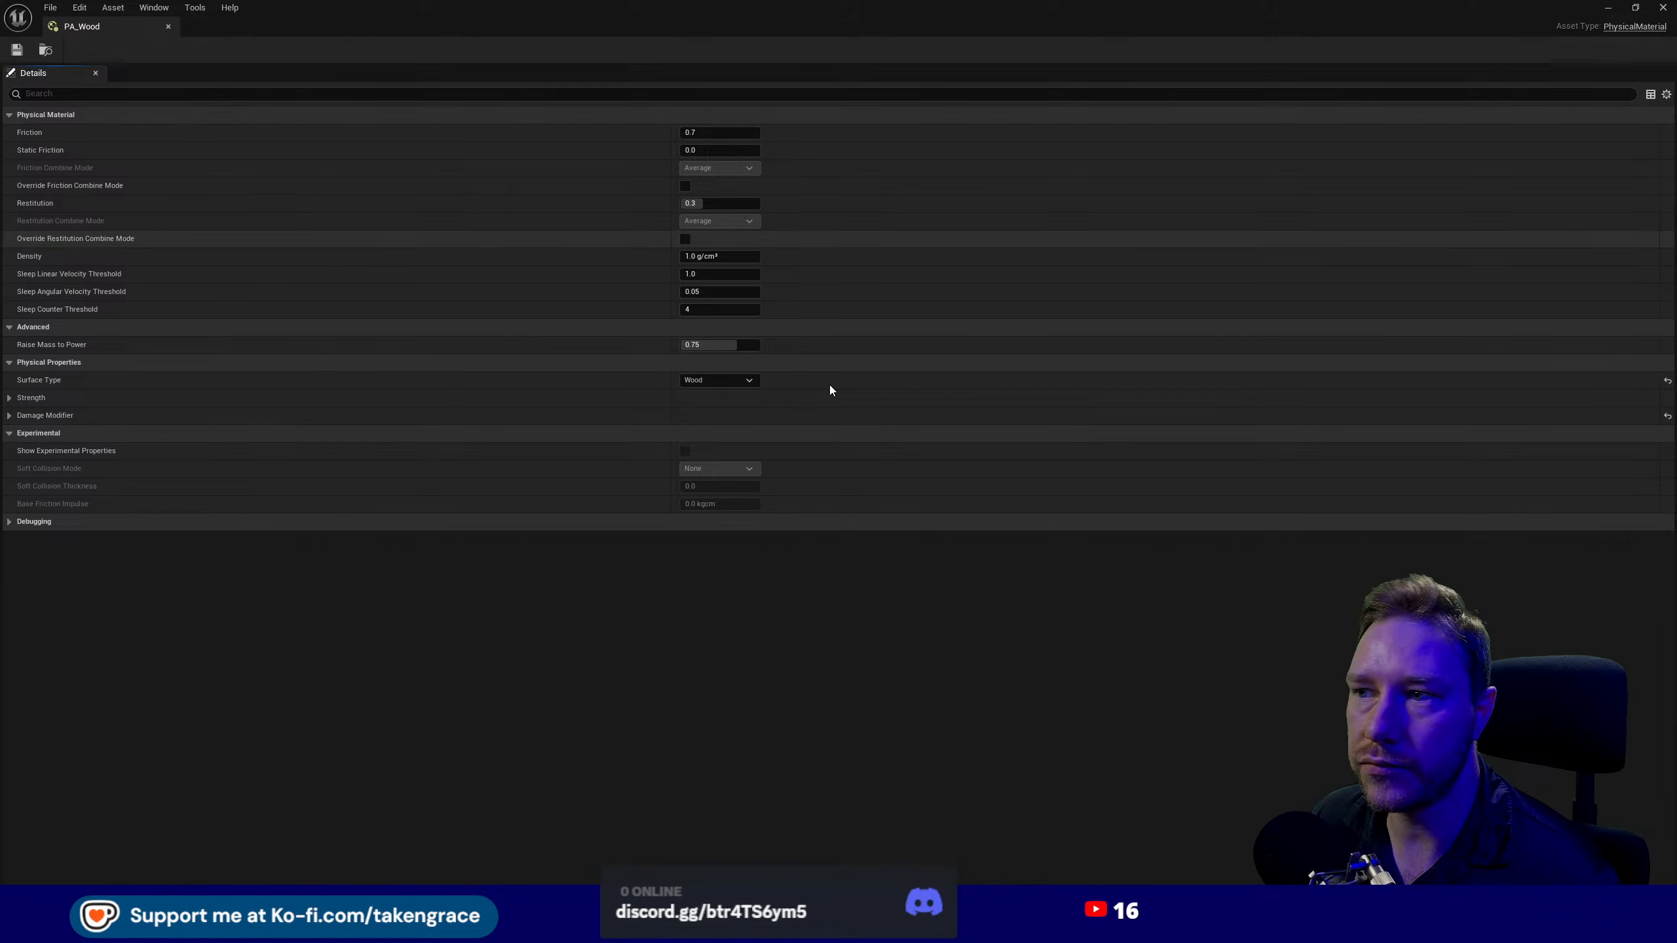
{"action": "left_click", "coordinate": [168, 26]}
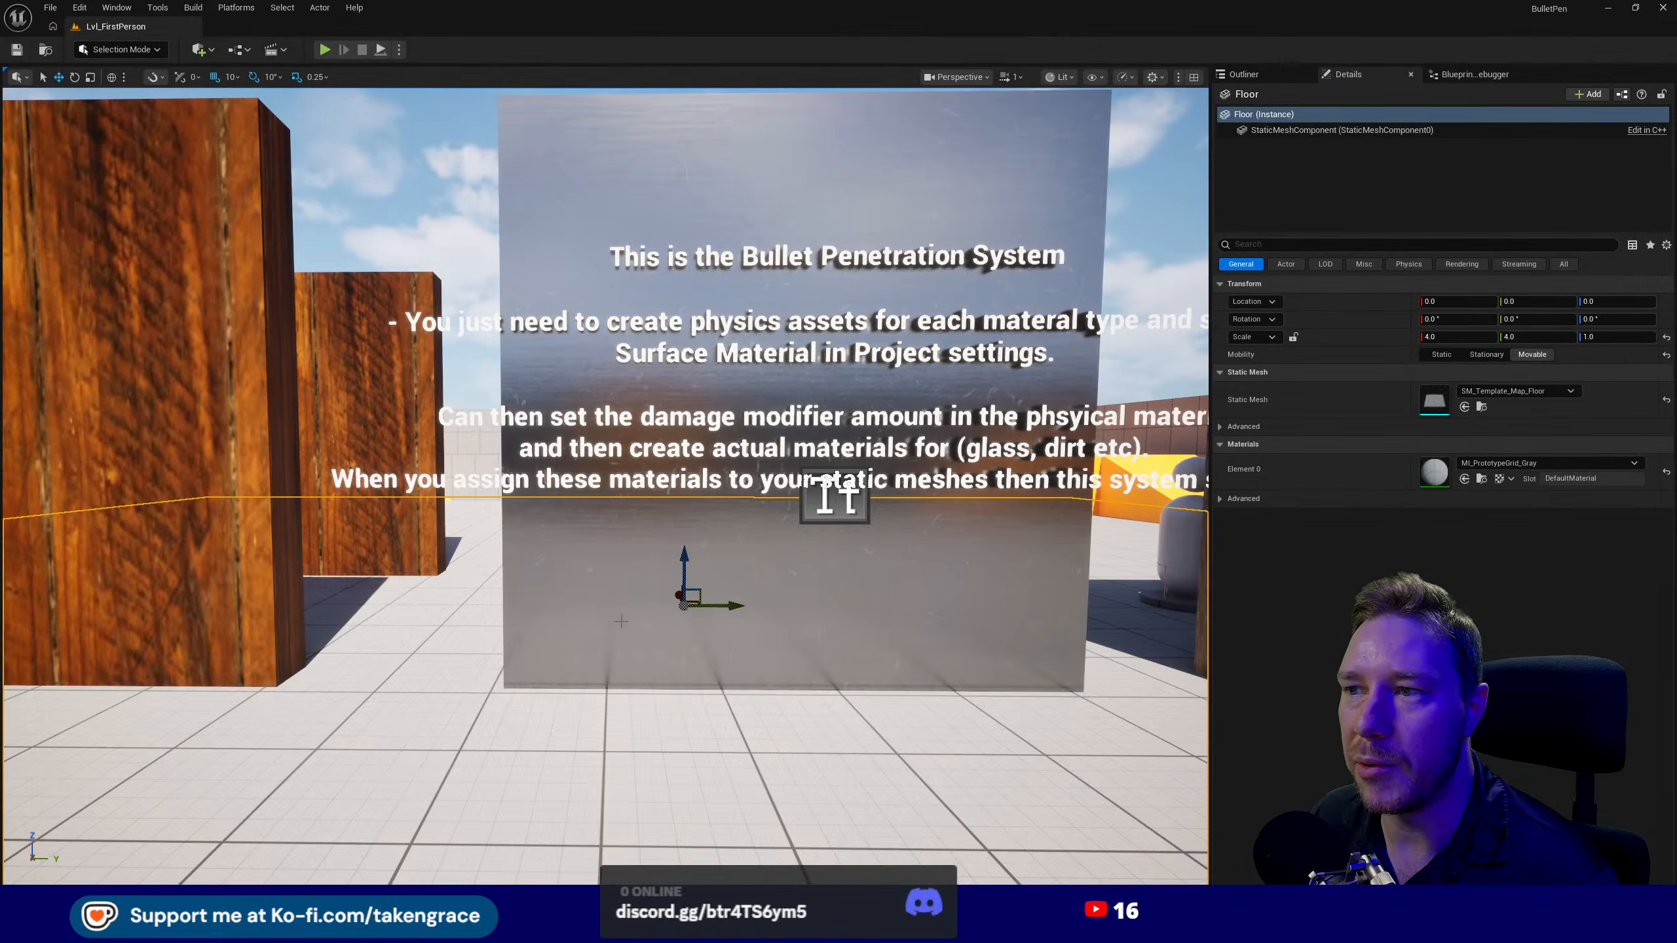
- Open the project settings and search them for the surface material settings
{"action": "left_click", "coordinate": [46, 7]}
{"action": "mouse_move", "coordinate": [79, 8]}
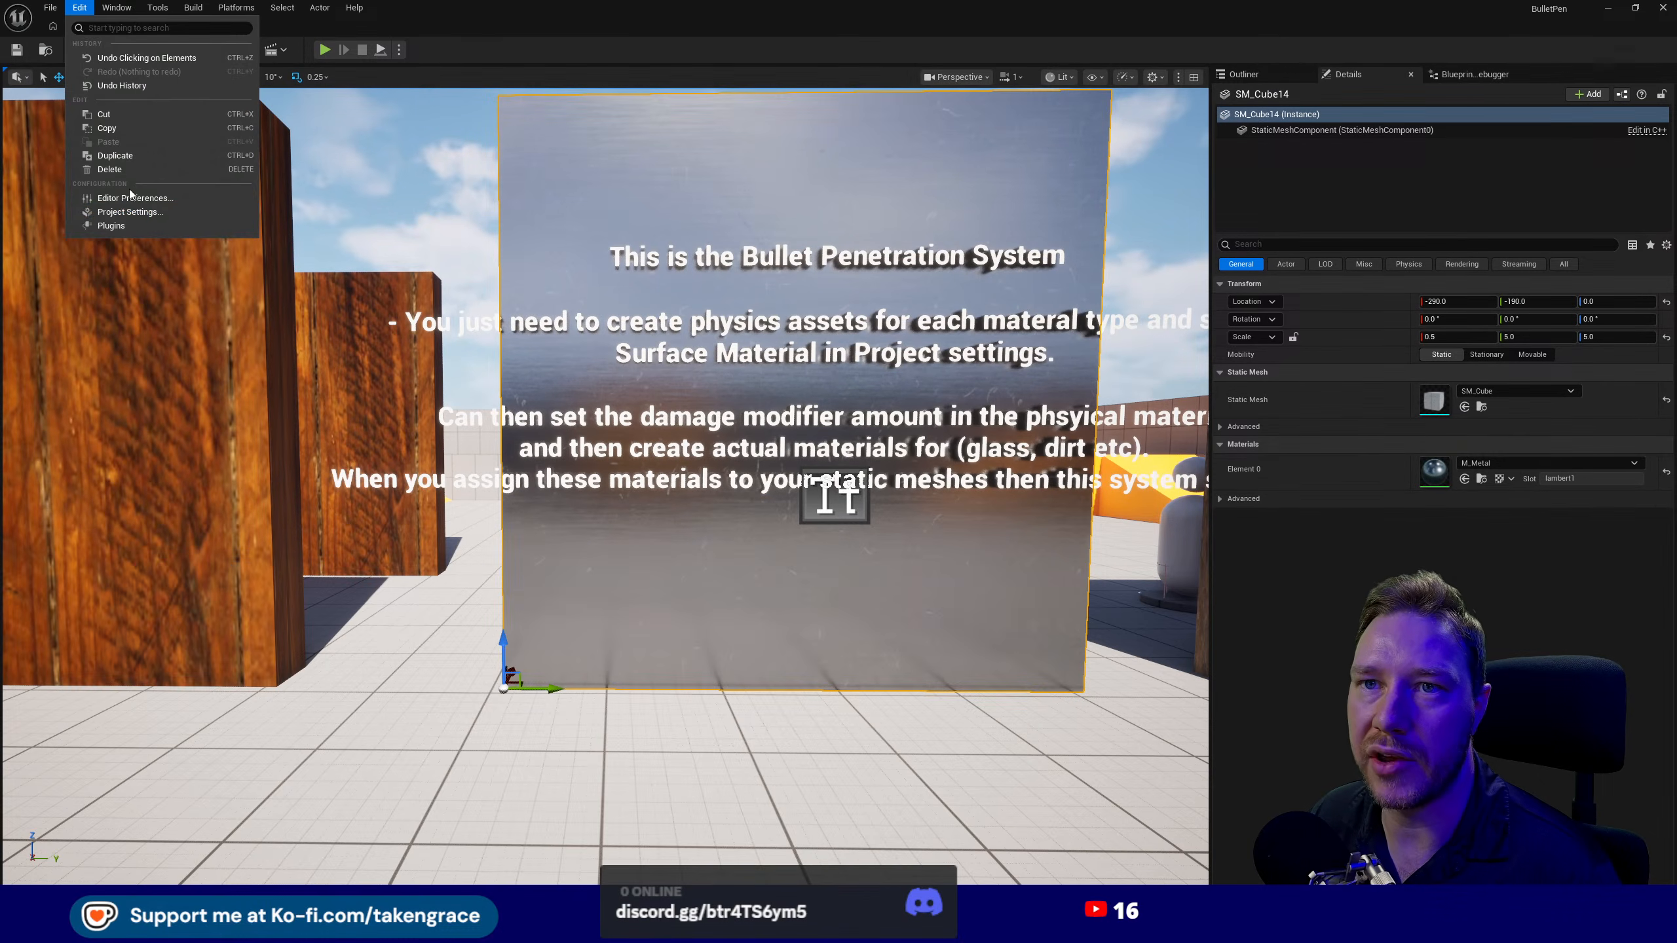
{"action": "left_click", "coordinate": [147, 214]}
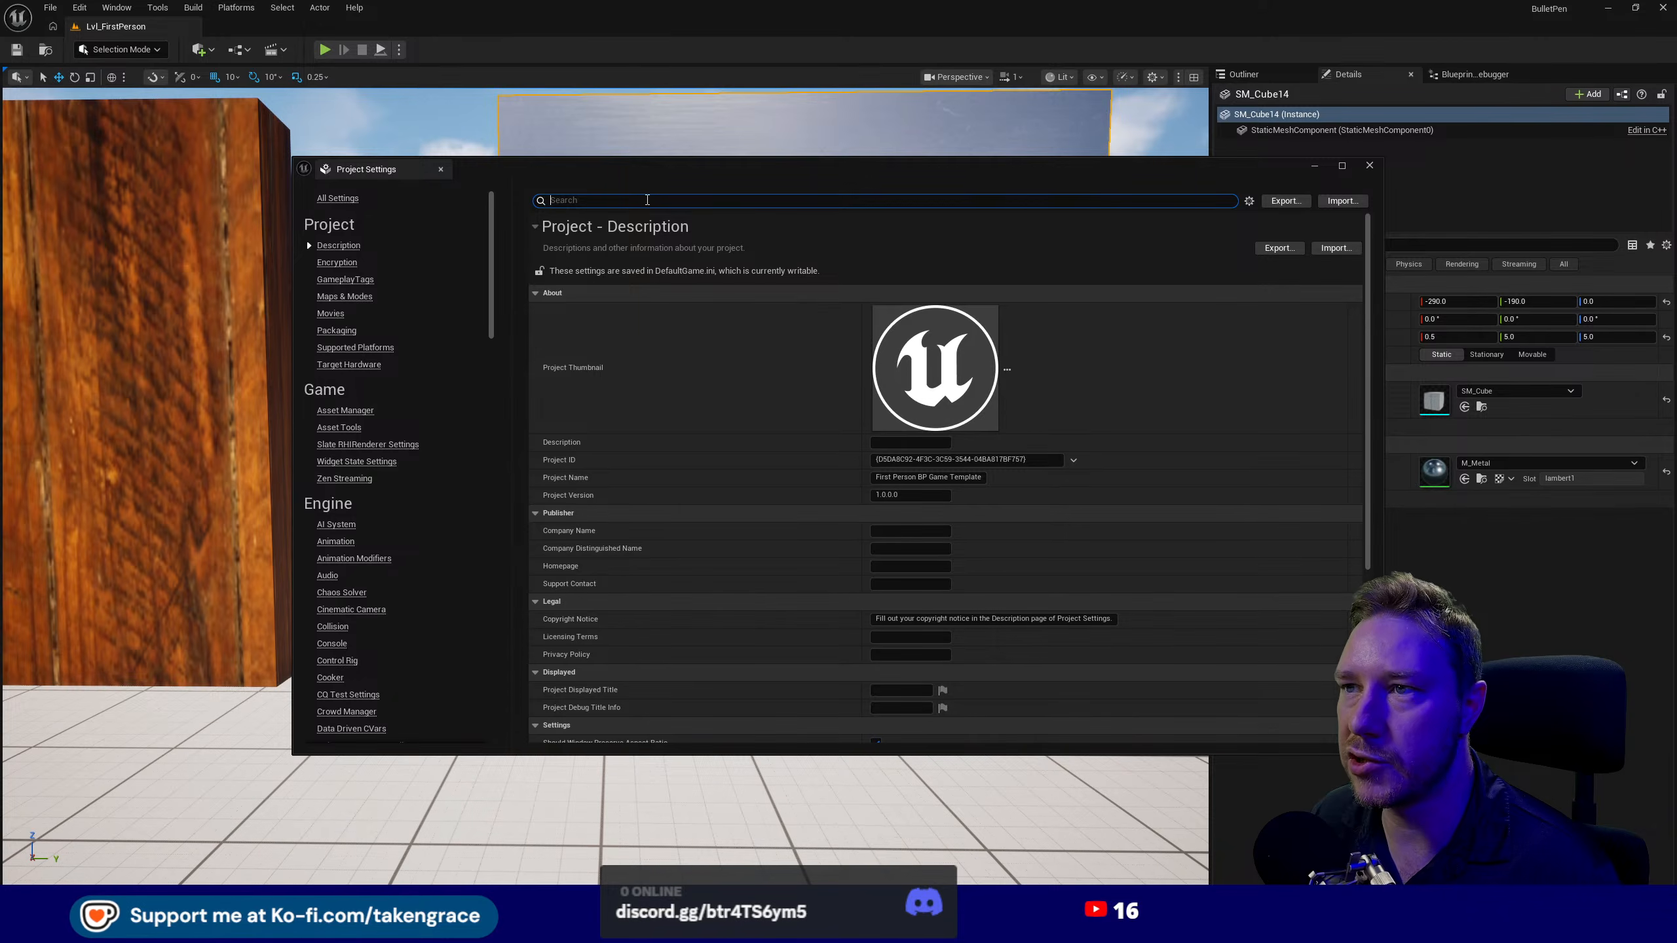
{"action": "type", "text": "surface mather"}
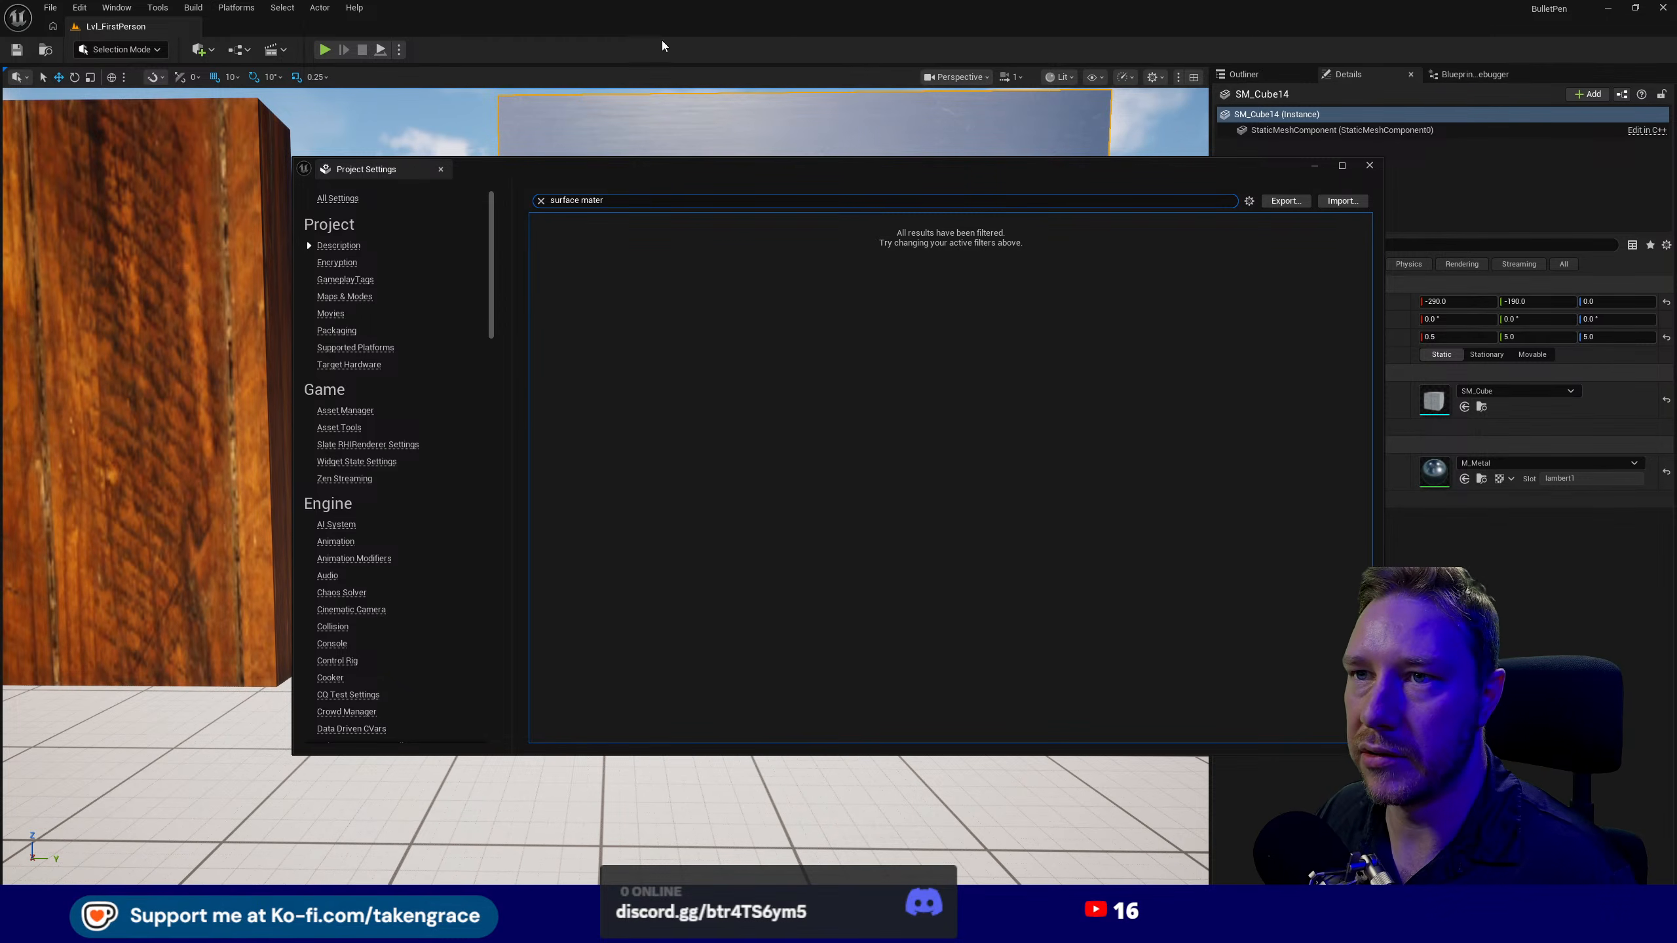
{"action": "left_click", "coordinate": [339, 199]}
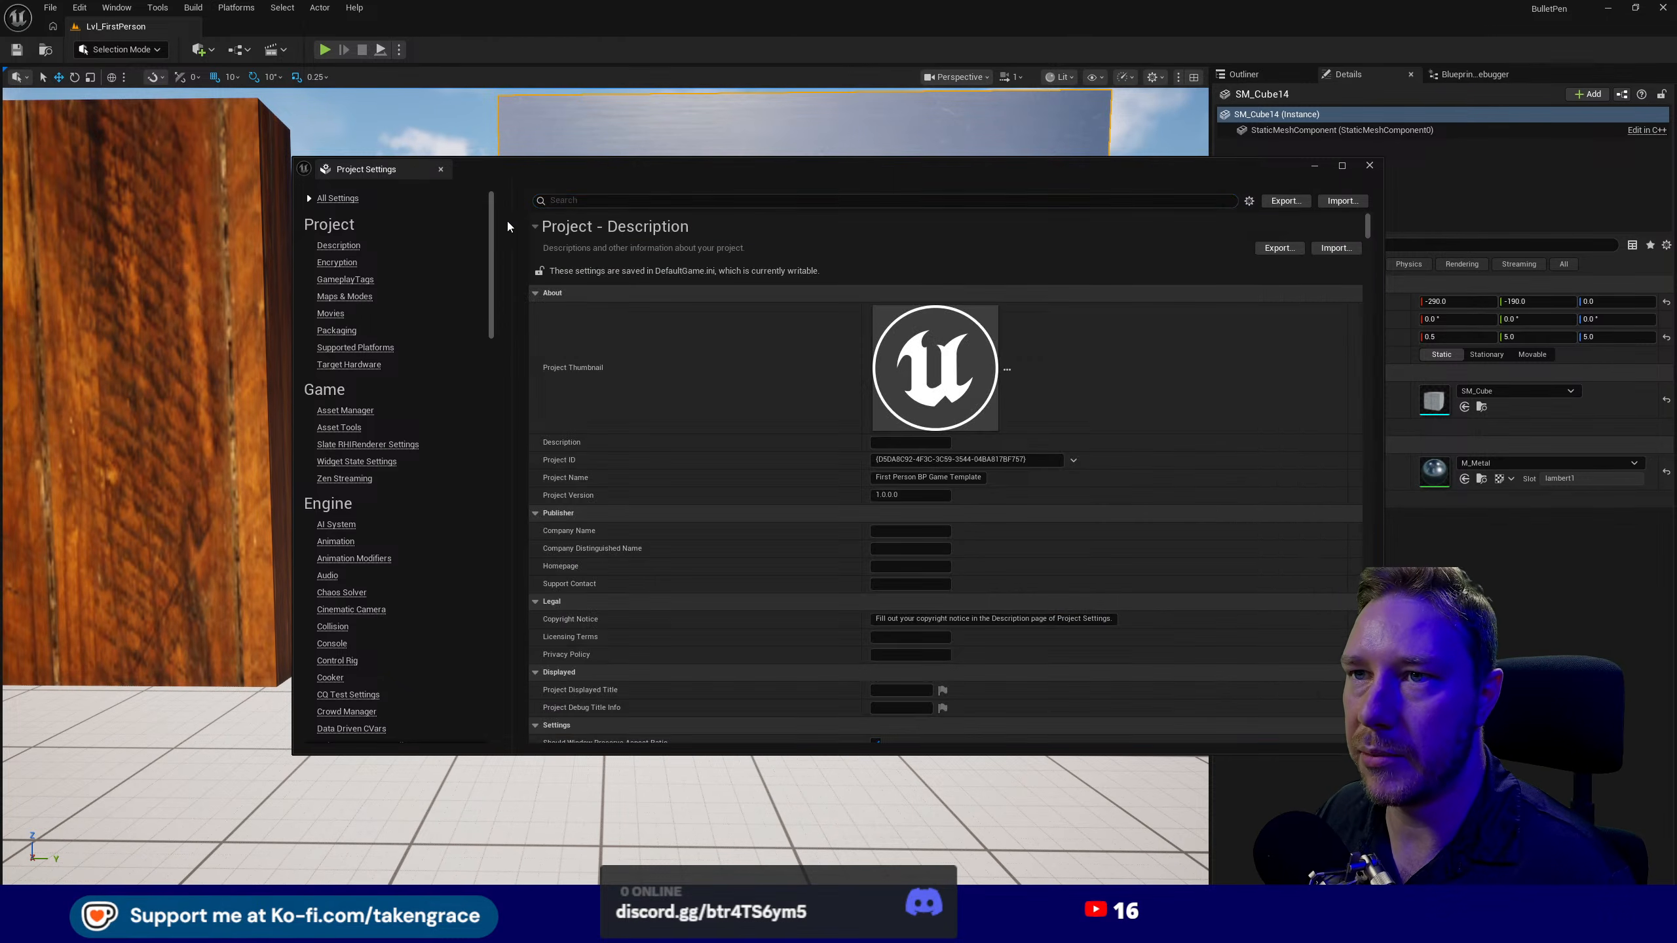
{"action": "left_click", "coordinate": [620, 200]}
{"action": "type", "text": "s"}
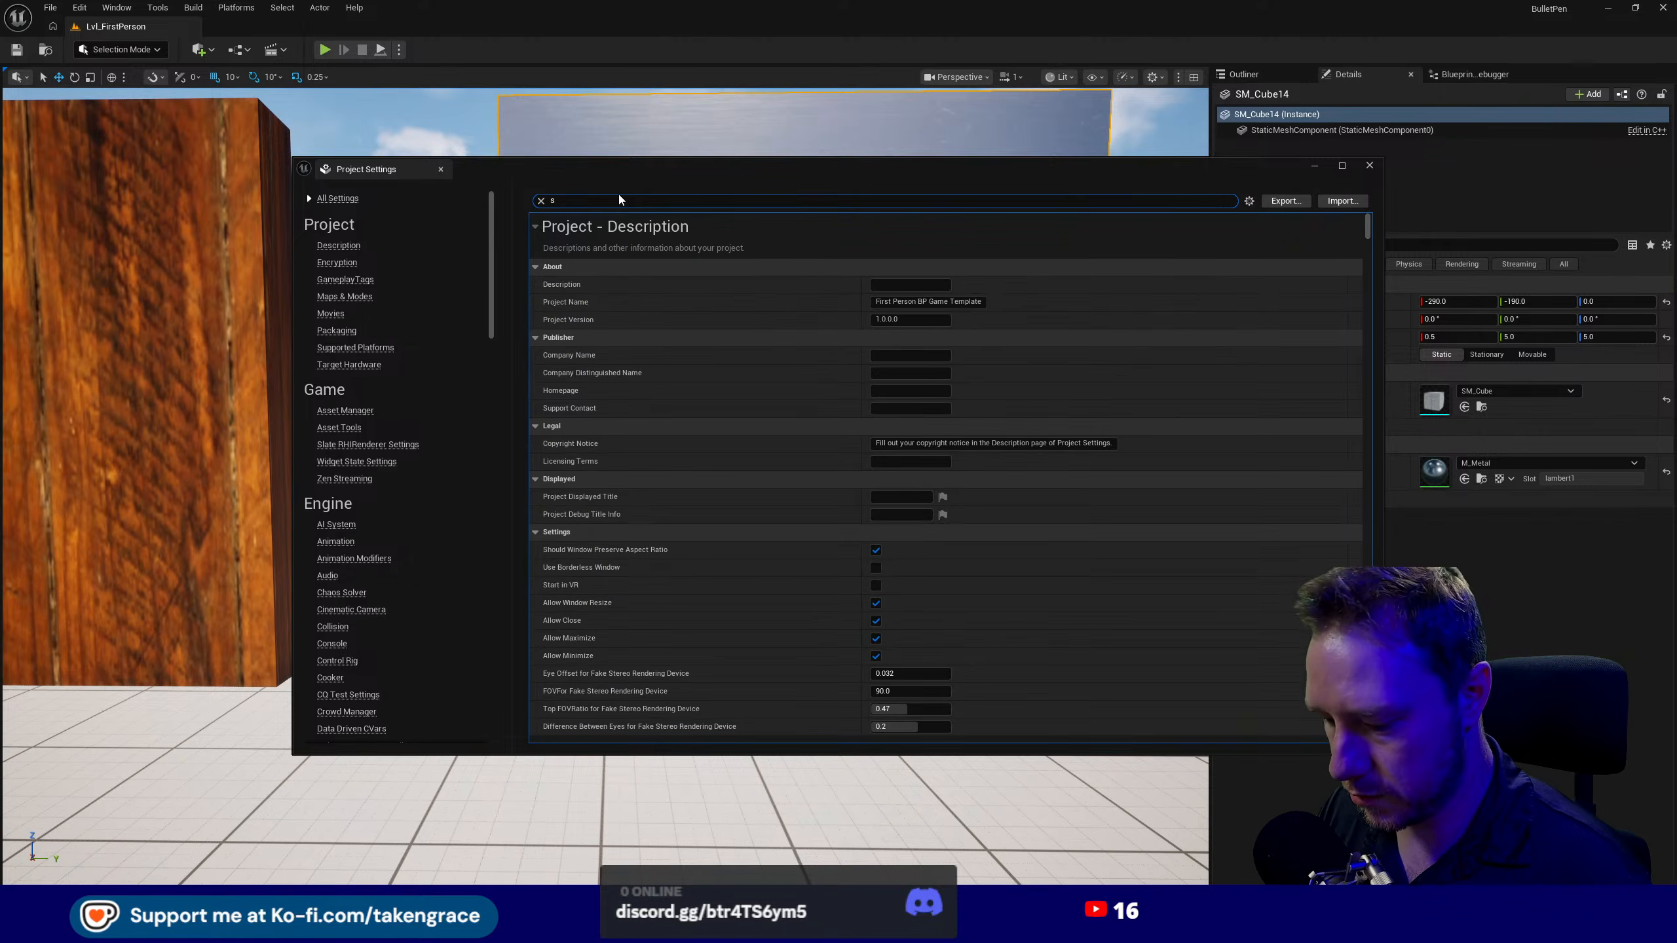
{"action": "type", "text": "urface ma"}
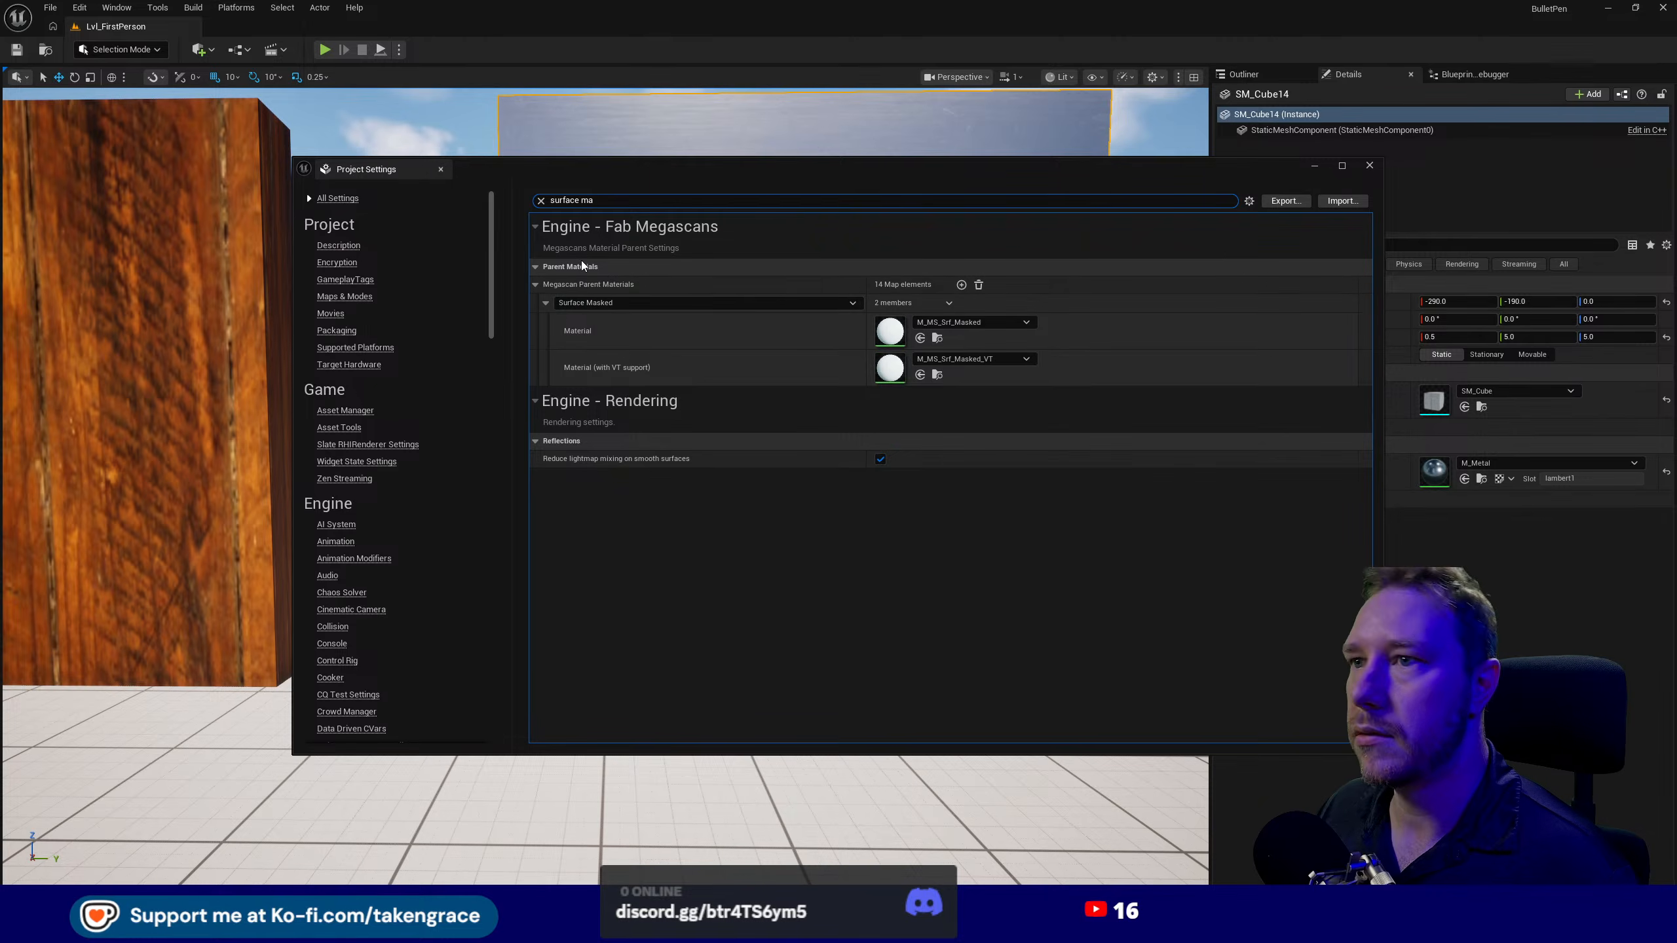
- Clear the settings search and find the Physical Surface list in the engine's Physics settings
{"action": "left_click", "coordinate": [540, 200]}
{"action": "scroll", "coordinate": [442, 396], "scroll_direction": "down", "scroll_amount": 3}
{"action": "scroll", "coordinate": [432, 430], "scroll_direction": "down", "scroll_amount": 5}
{"action": "left_click", "coordinate": [332, 655]}
{"action": "scroll", "coordinate": [662, 586], "scroll_direction": "down", "scroll_amount": 5}
{"action": "scroll", "coordinate": [662, 585], "scroll_direction": "down", "scroll_amount": 10}
{"action": "scroll", "coordinate": [672, 576], "scroll_direction": "down", "scroll_amount": 8}
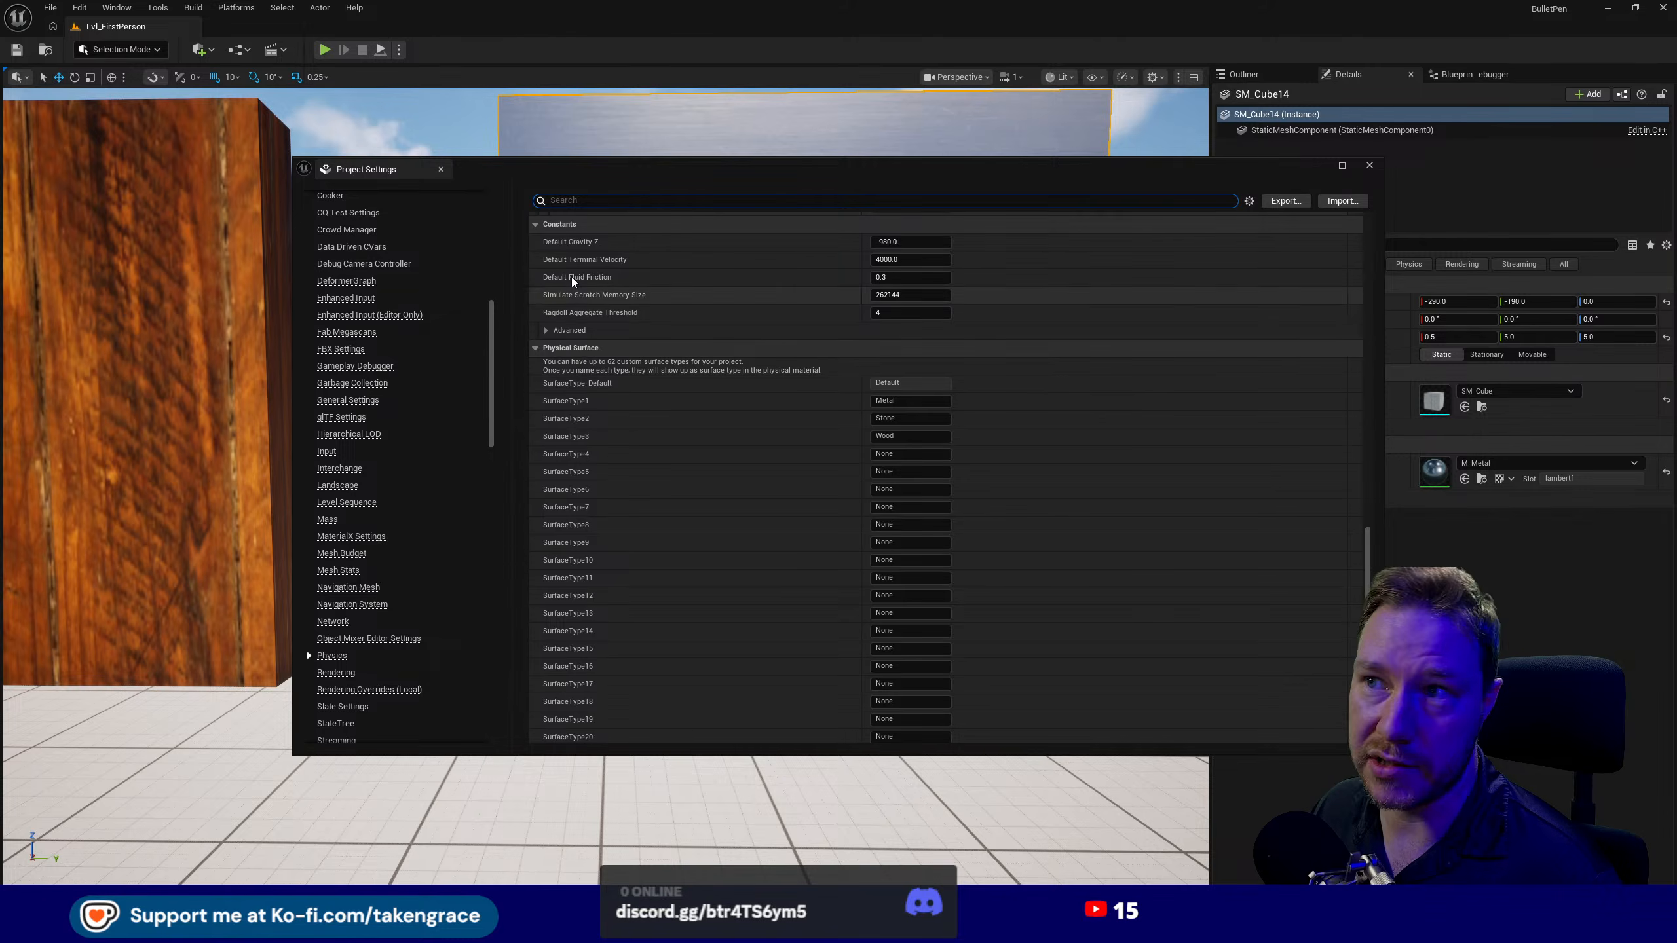
- Replace "Surface Material" with "Physical Surface" in the explanation text in front of the metal wall
{"action": "left_click_drag", "start_coordinate": [663, 172], "coordinate": [589, 504]}
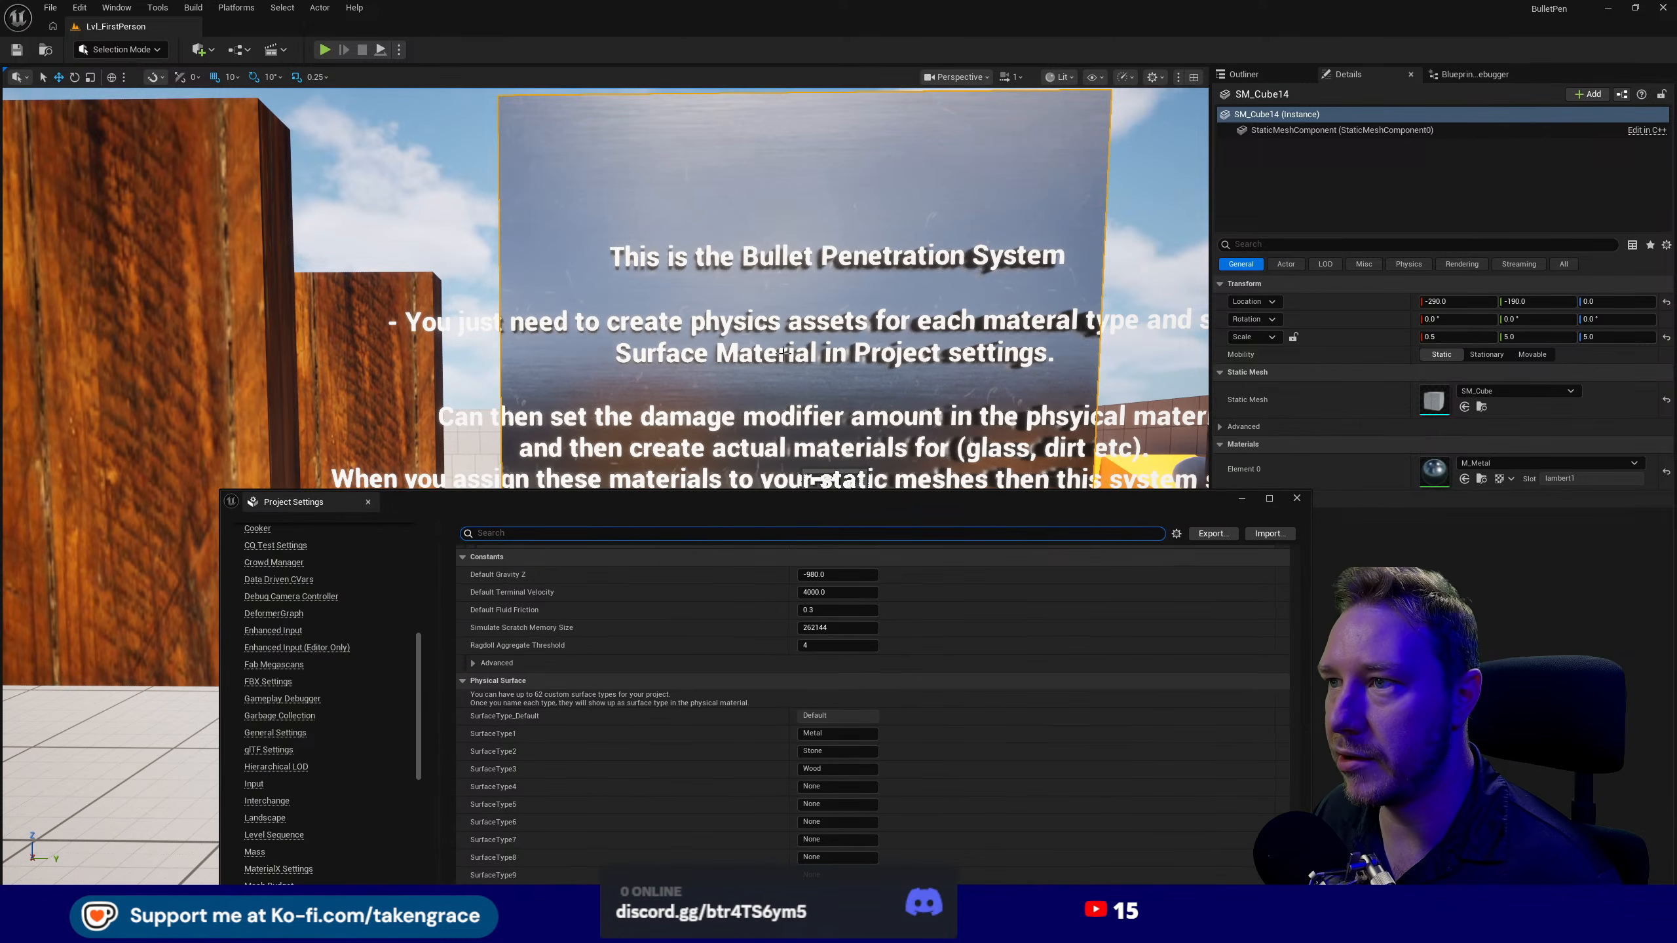
{"action": "left_click", "coordinate": [819, 449]}
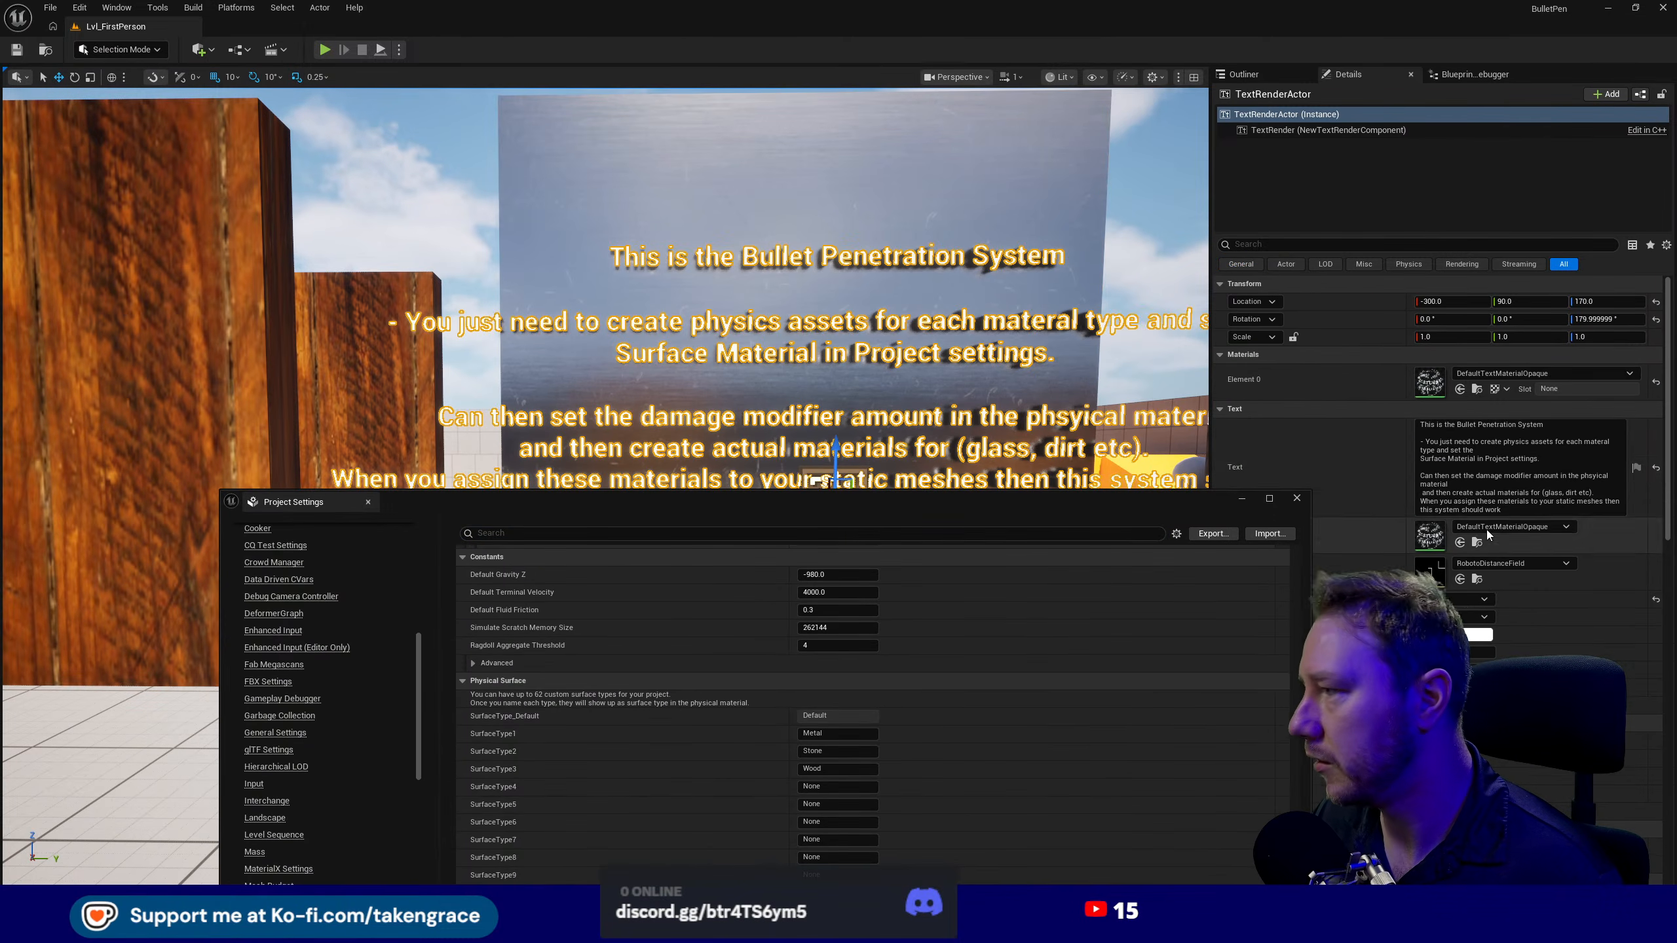
{"action": "left_click", "coordinate": [1476, 463]}
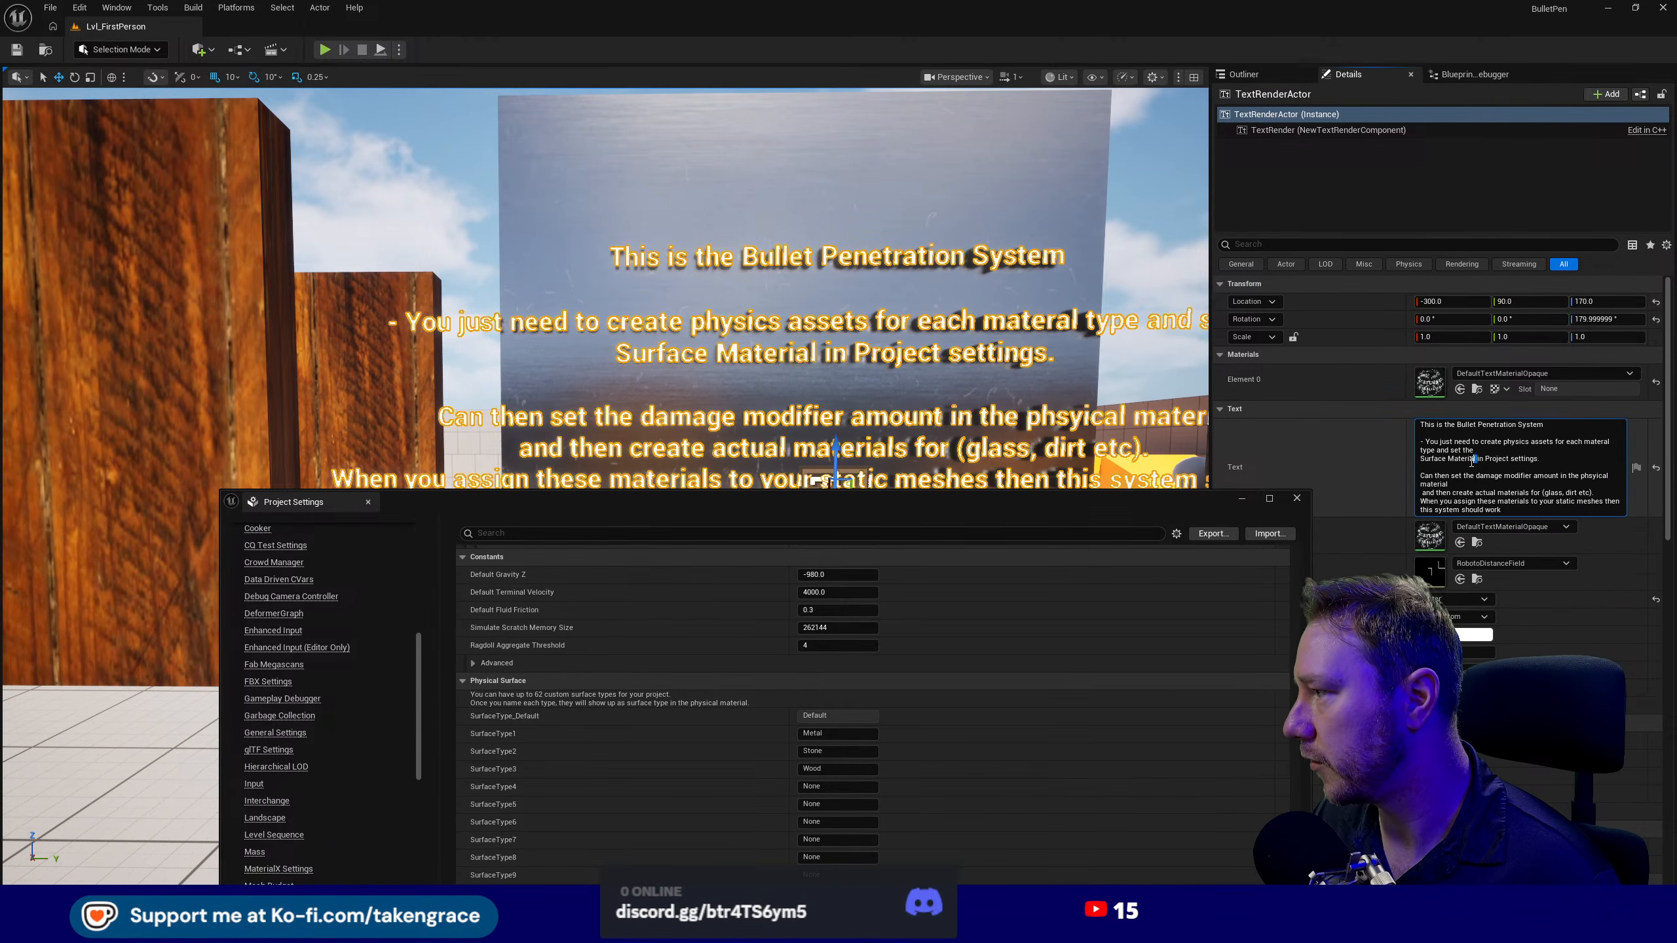
{"action": "left_click_drag", "start_coordinate": [1424, 464], "coordinate": [1423, 459]}
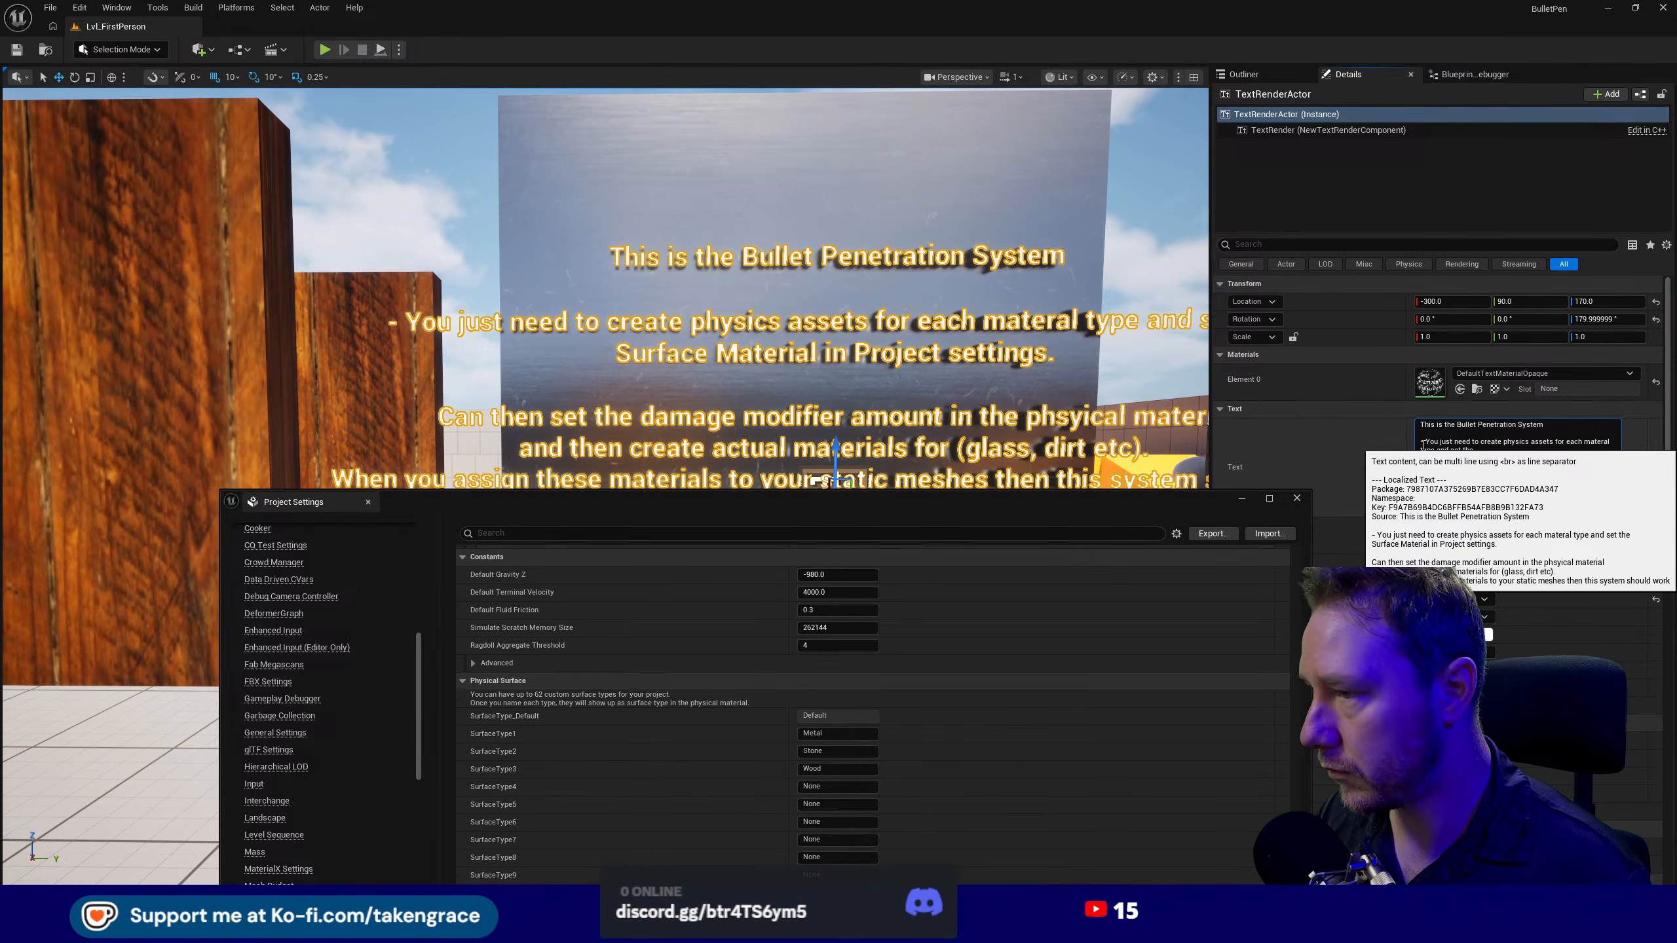
{"action": "type", "text": "Physics S"}
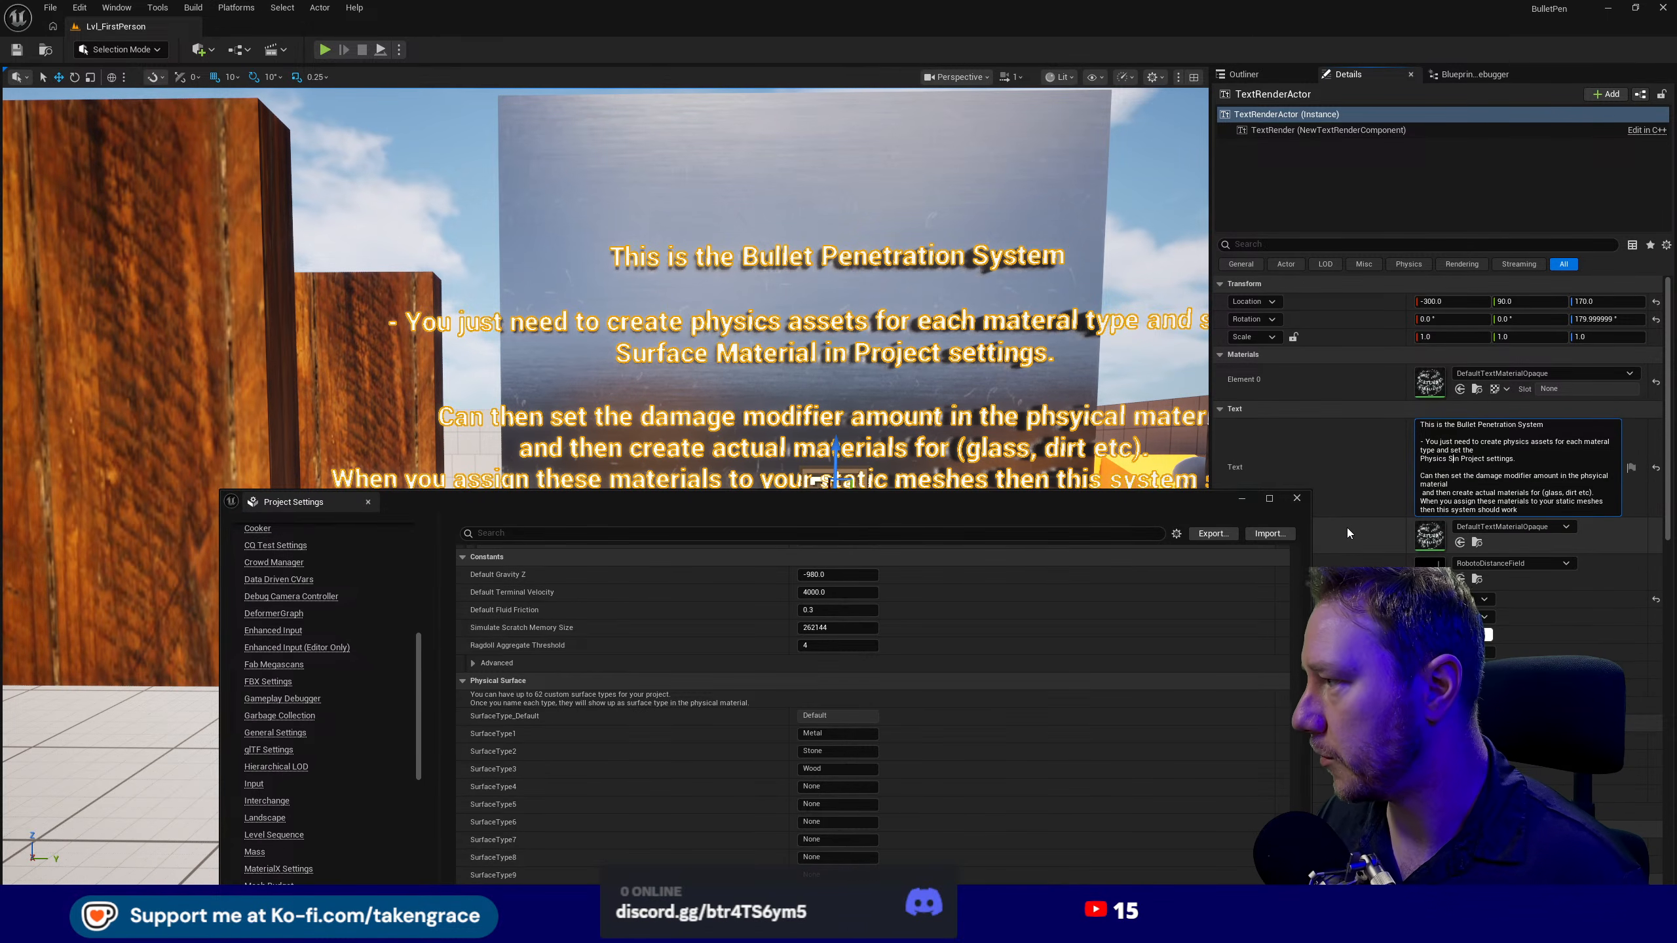
{"action": "key", "text": "BackSpace"}
{"action": "key", "text": "BackSpace"}
{"action": "key", "text": "BackSpace"}
{"action": "type", "text": "a"}
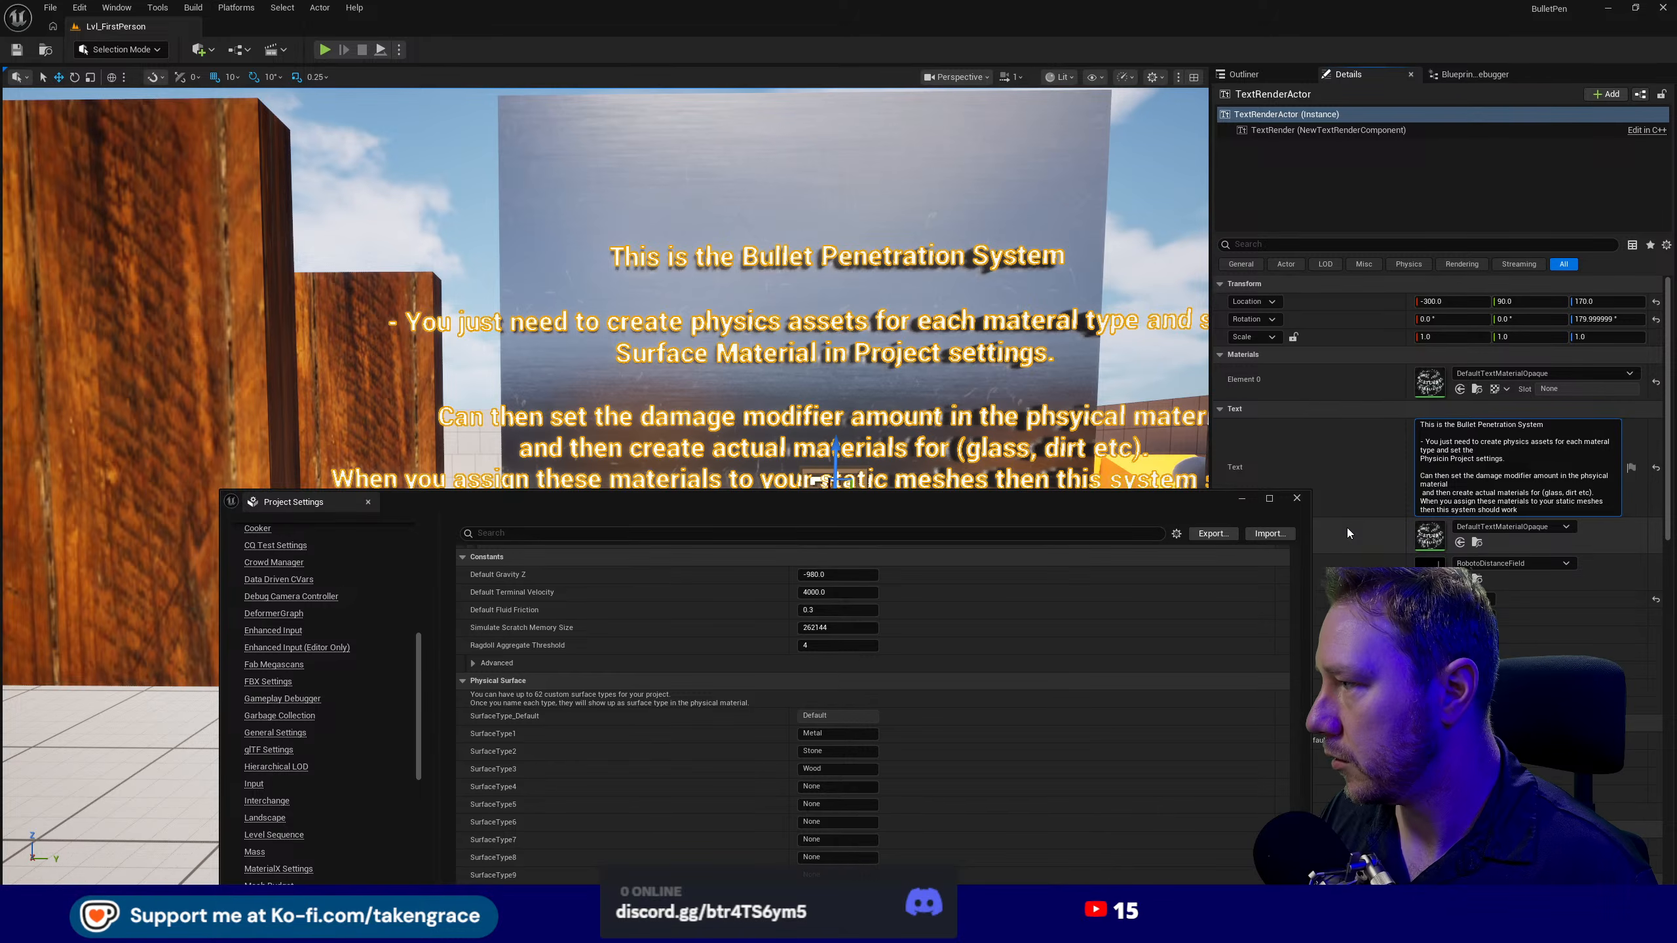
{"action": "type", "text": "l Surf"}
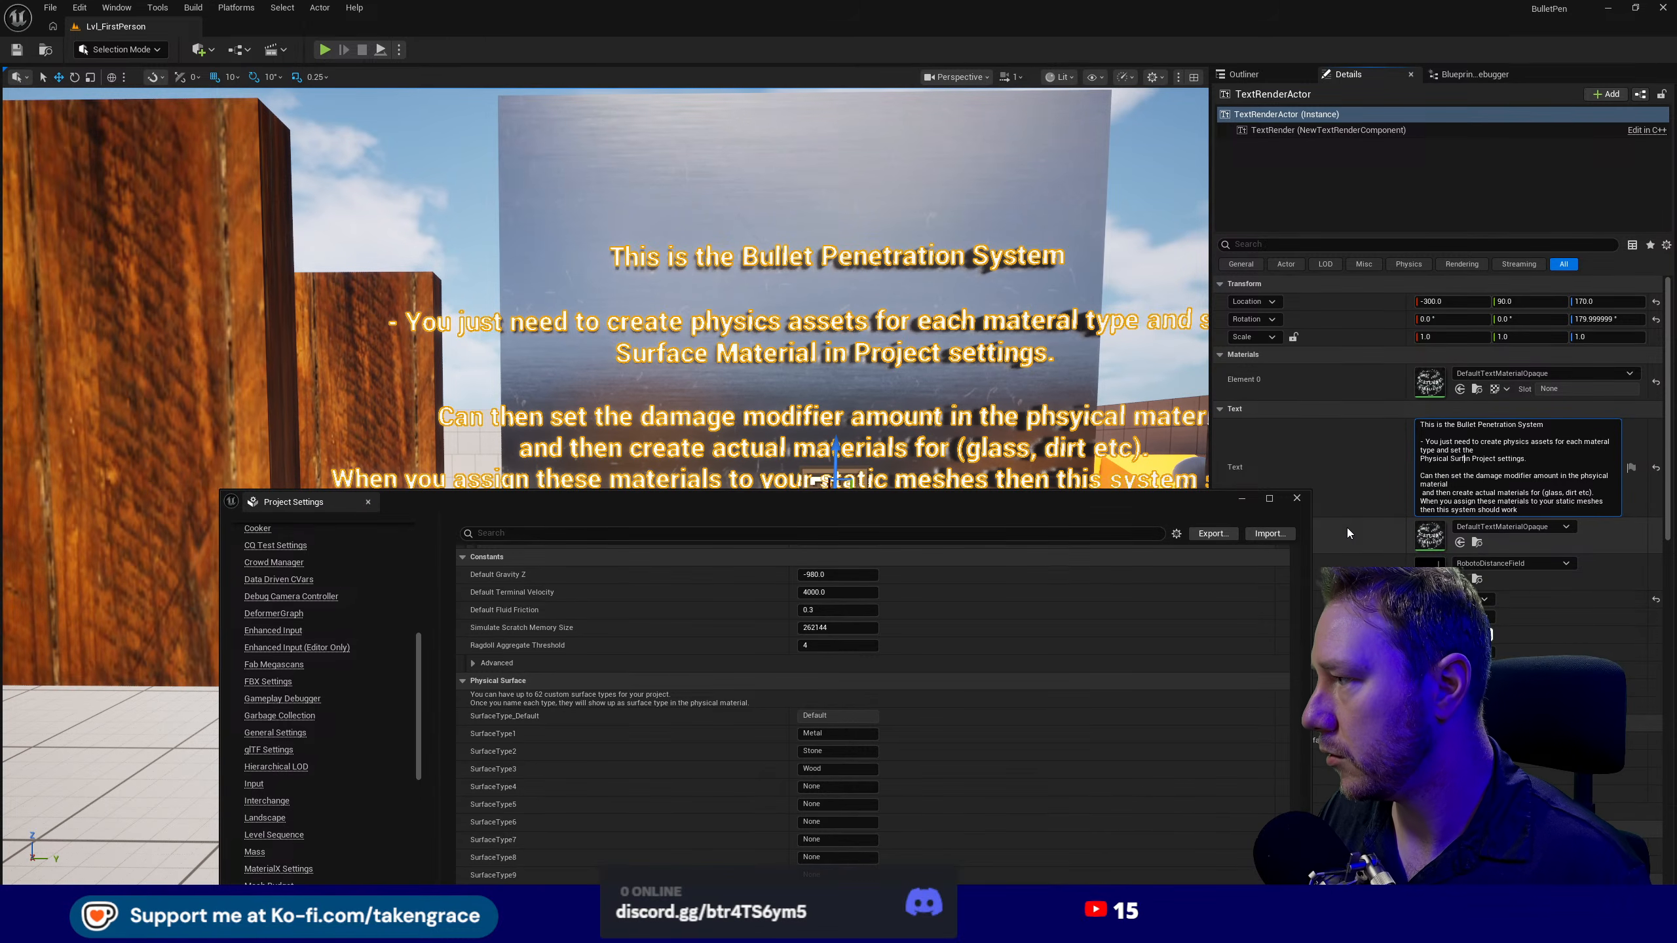
{"action": "type", "text": "ace"}
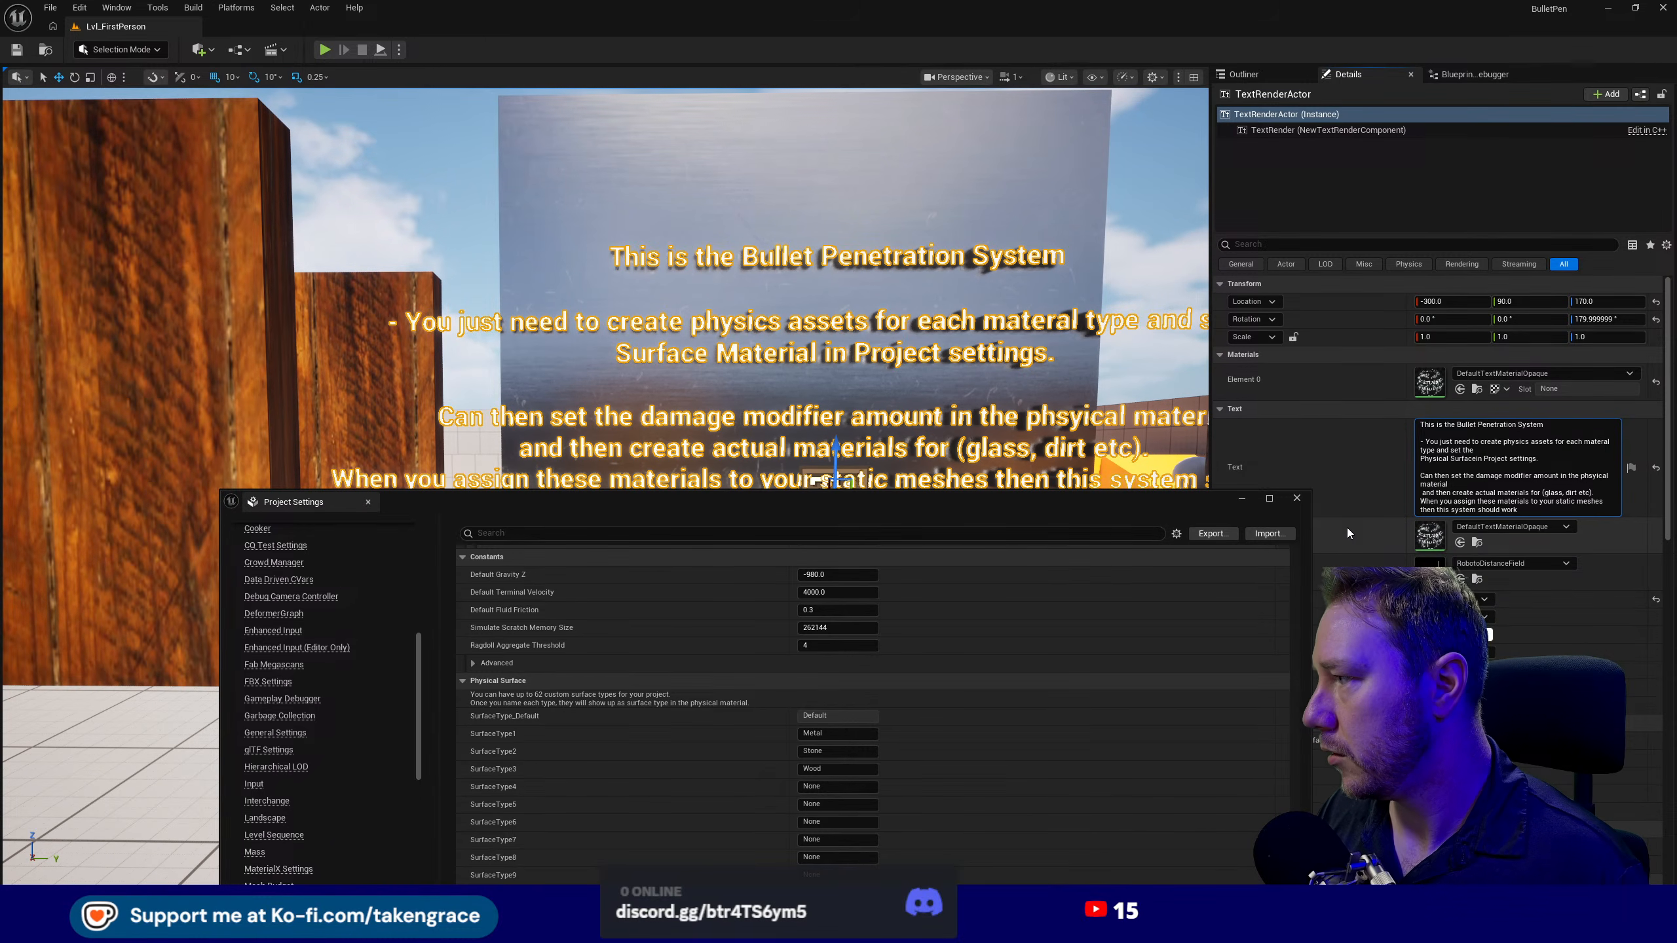
{"action": "left_click", "coordinate": [597, 578]}
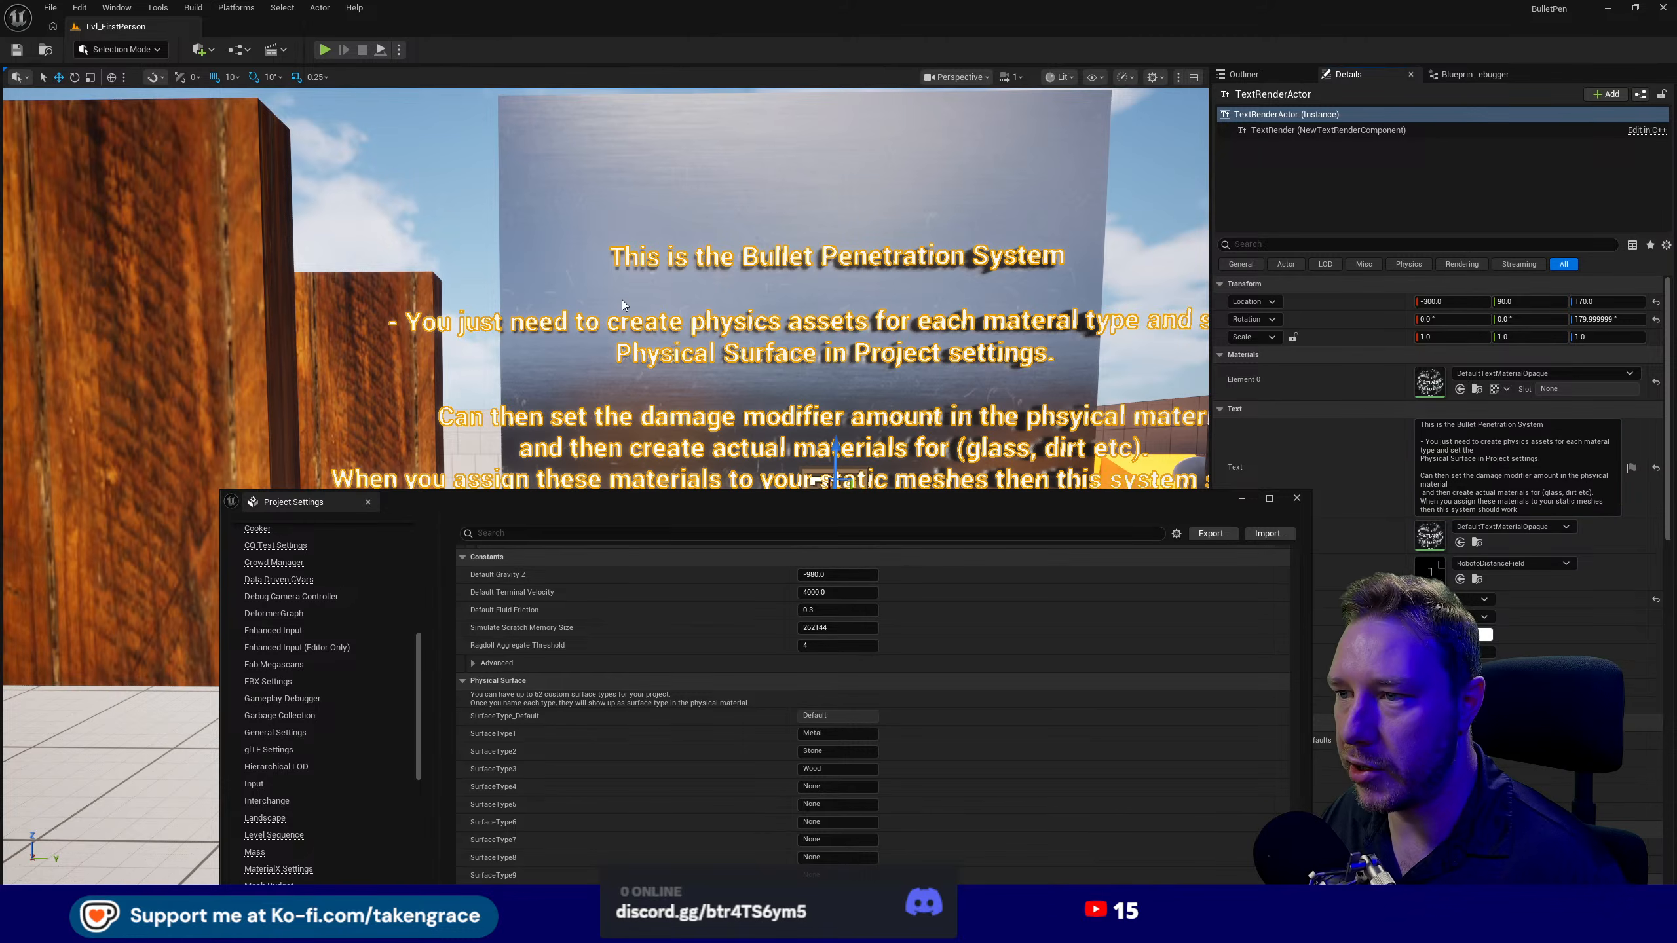
- Name SurfaceType4 DryWall in the Physical Surface list and close the project settings
{"action": "left_click_drag", "start_coordinate": [699, 499], "coordinate": [643, 180]}
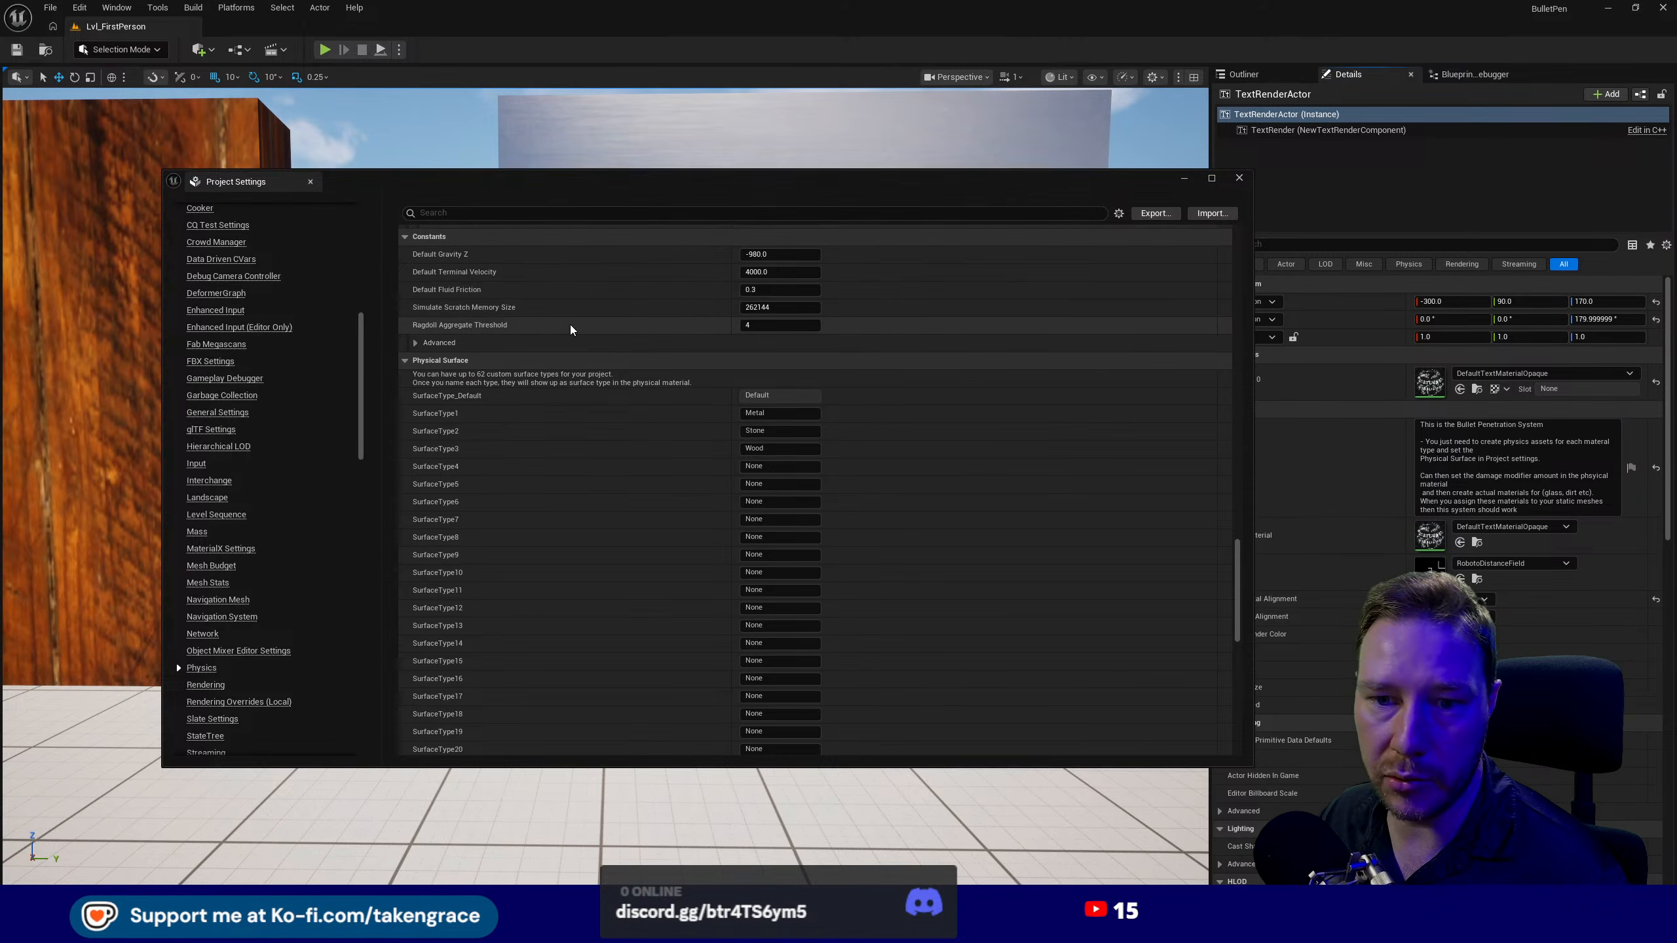
{"action": "left_click", "coordinate": [779, 467]}
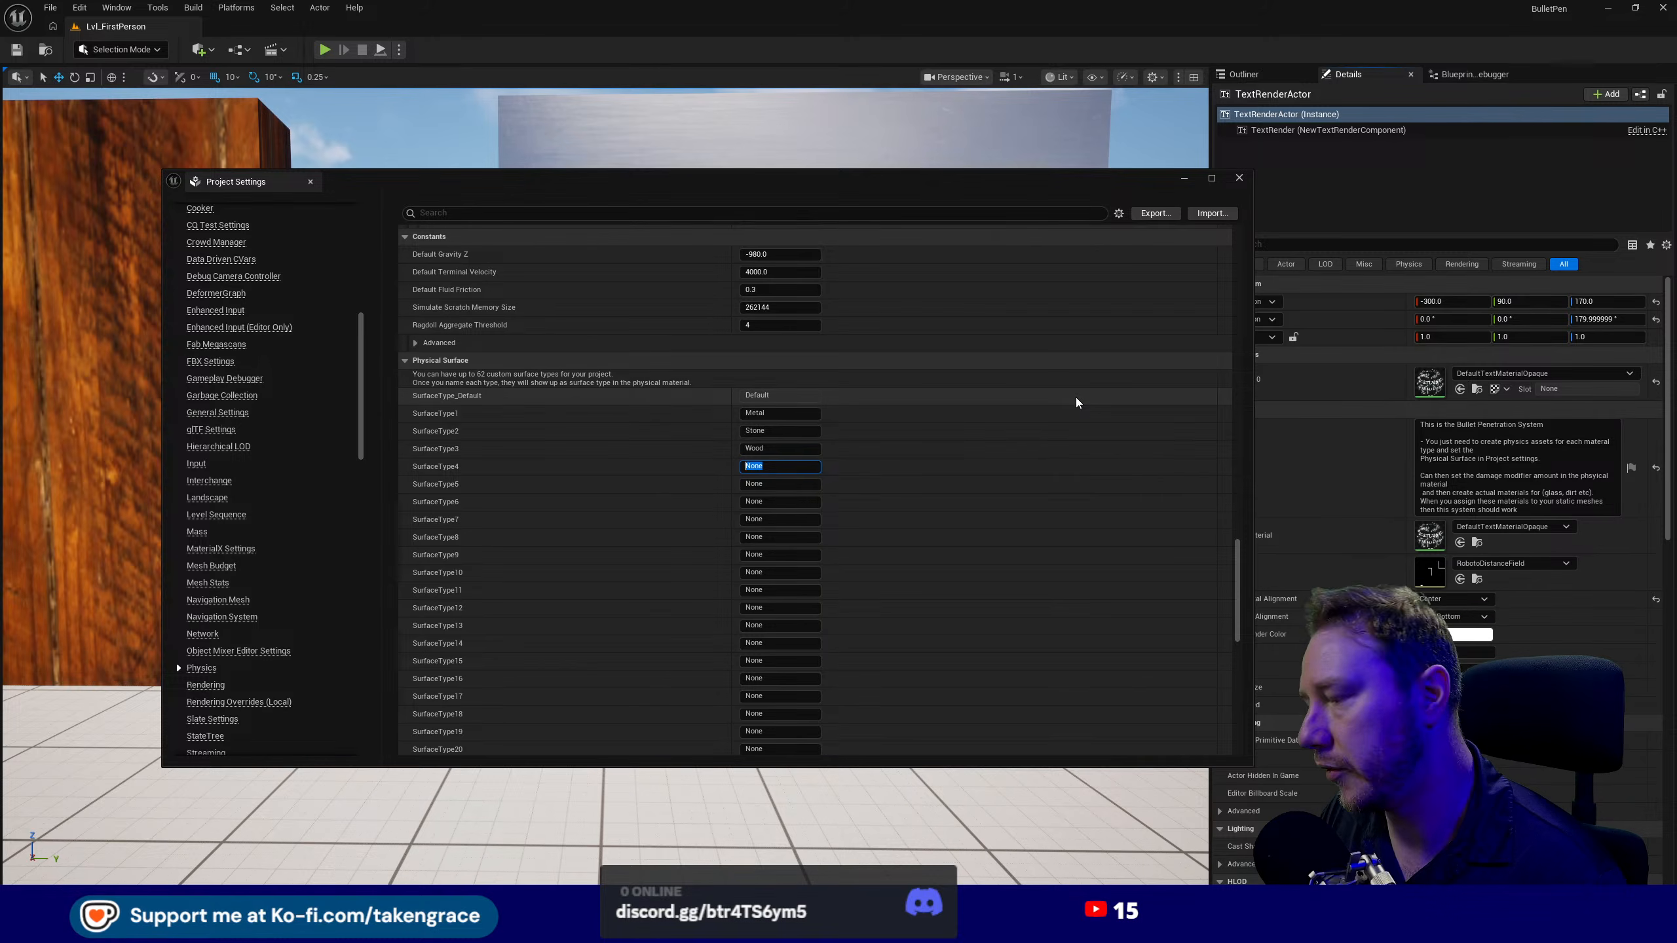
{"action": "type", "text": "G"}
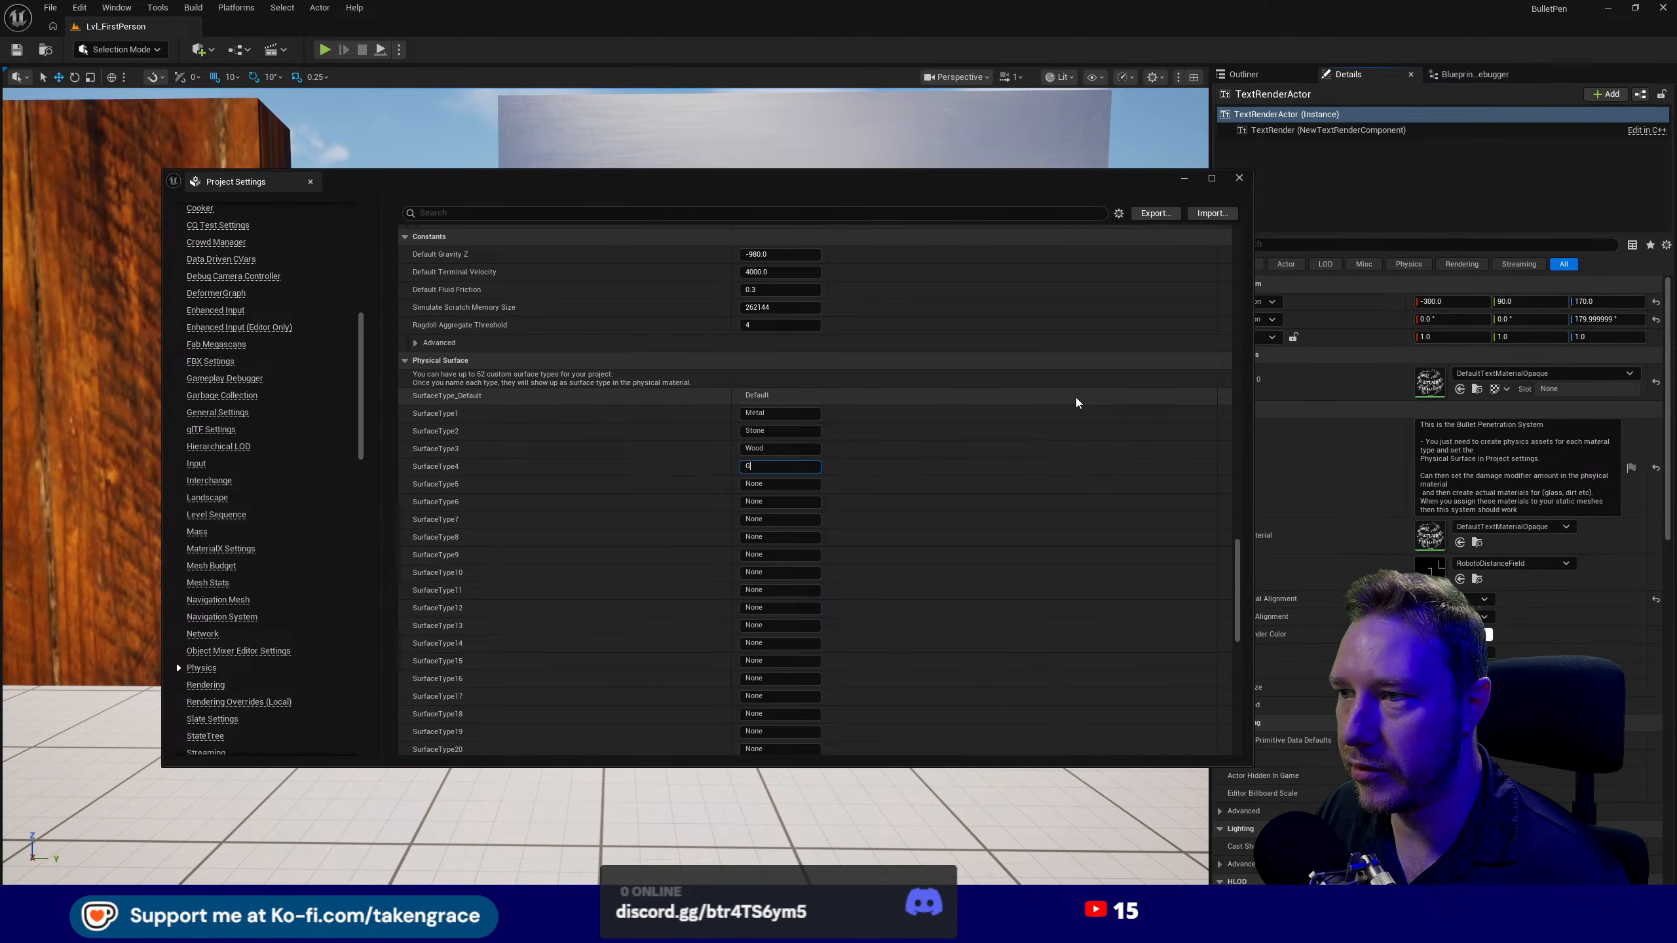
{"action": "key", "text": "BackSpace"}
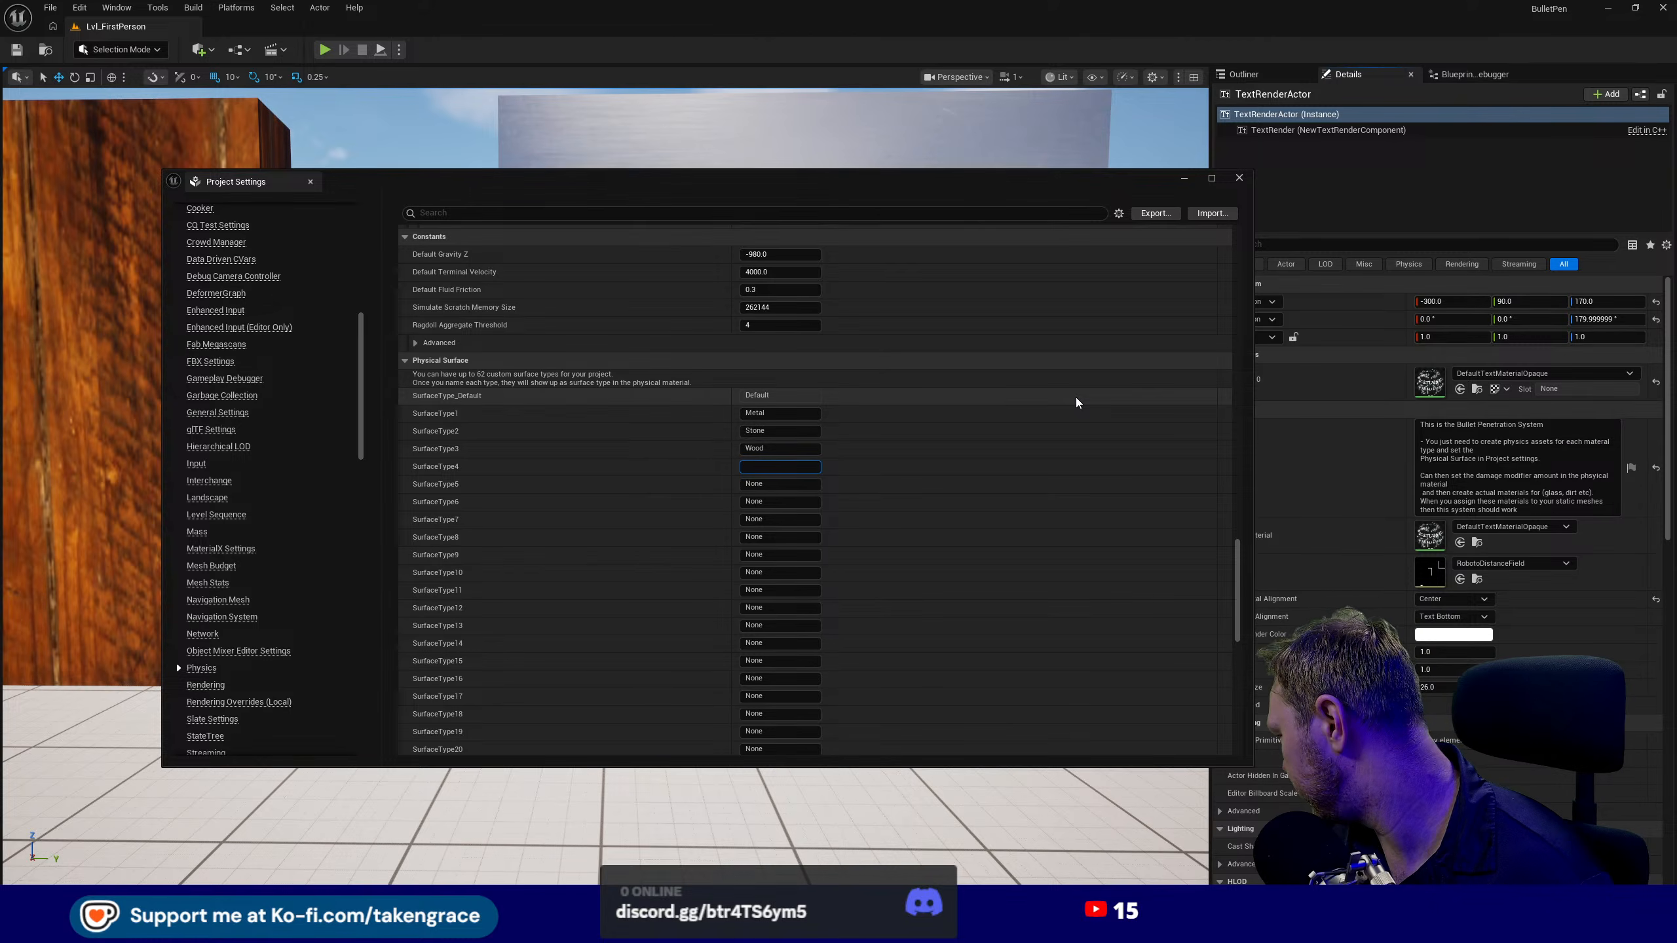
{"action": "type", "text": "DryWall"}
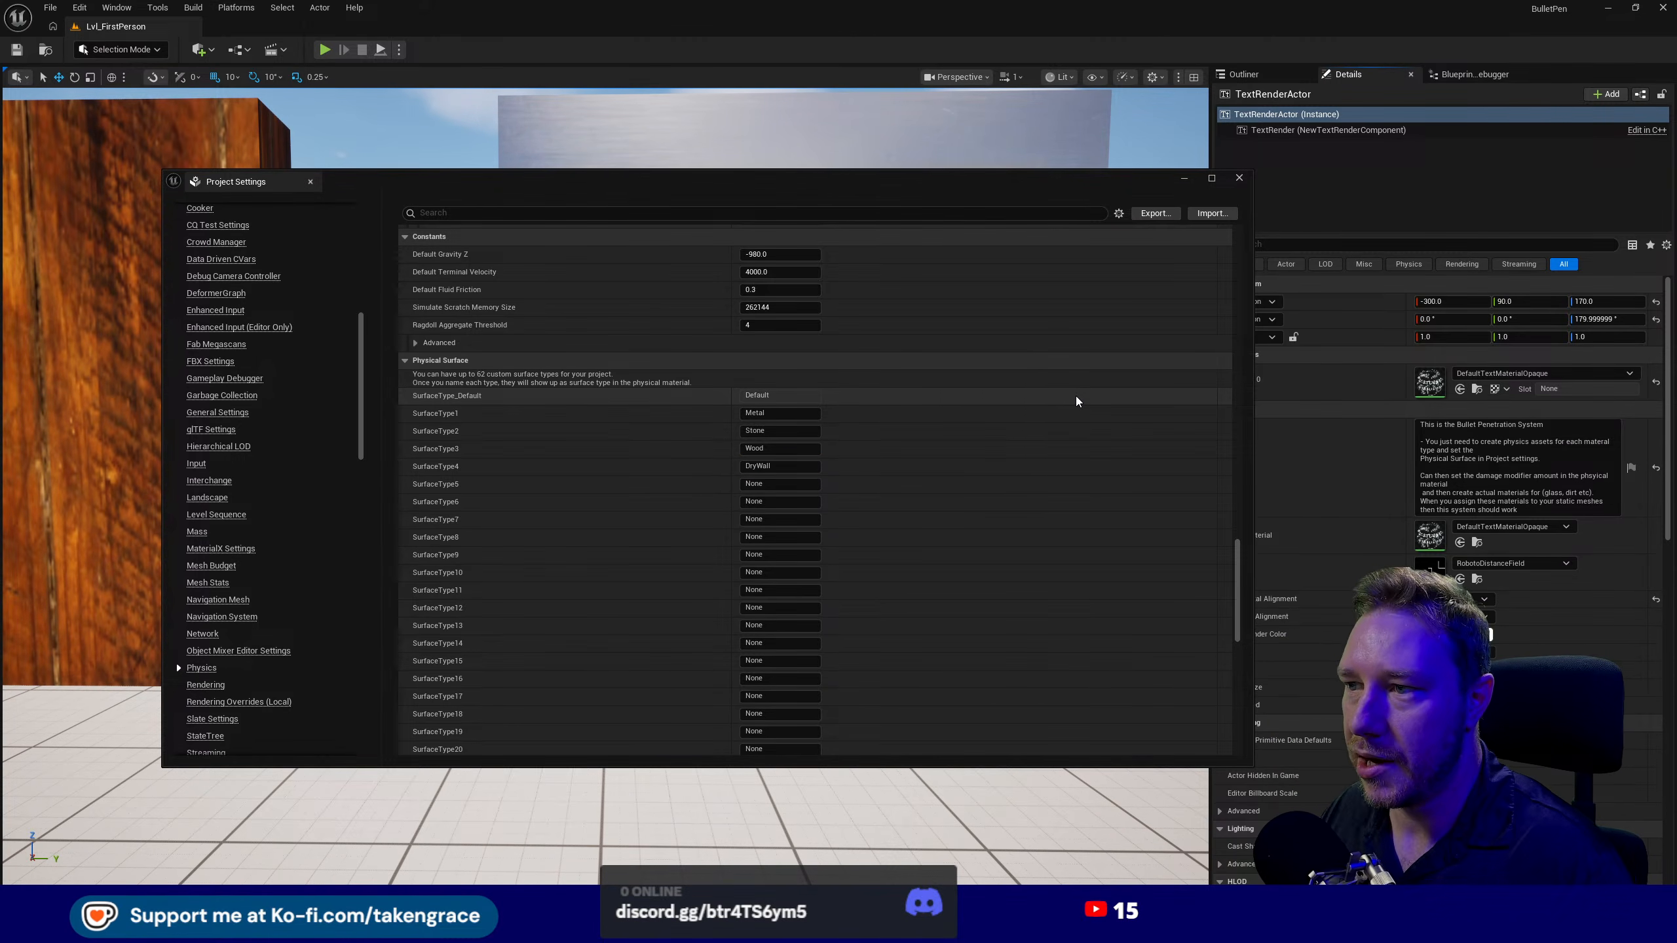
{"action": "left_click", "coordinate": [1240, 177]}
- Duplicate the PA_Wood physical material in BulletPenSystem's Materials folder and name the copy PA_Drywall
{"action": "key", "text": "ctrl+space"}
{"action": "left_click", "coordinate": [691, 791]}
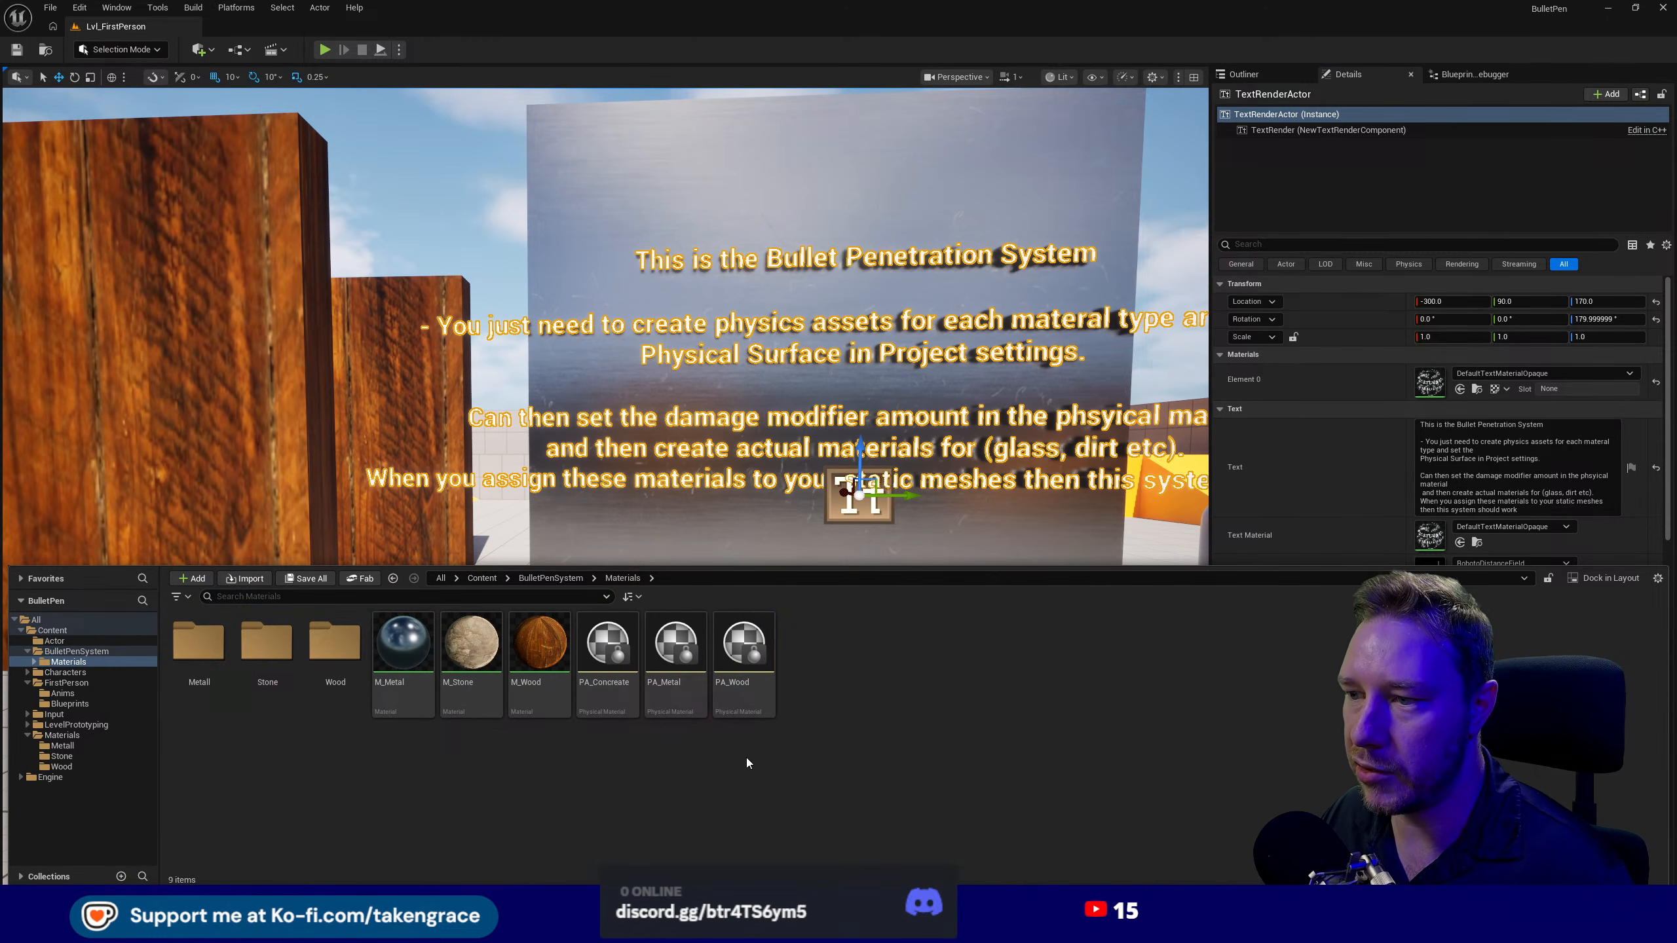
{"action": "left_click", "coordinate": [745, 654]}
{"action": "key", "text": "ctrl+d"}
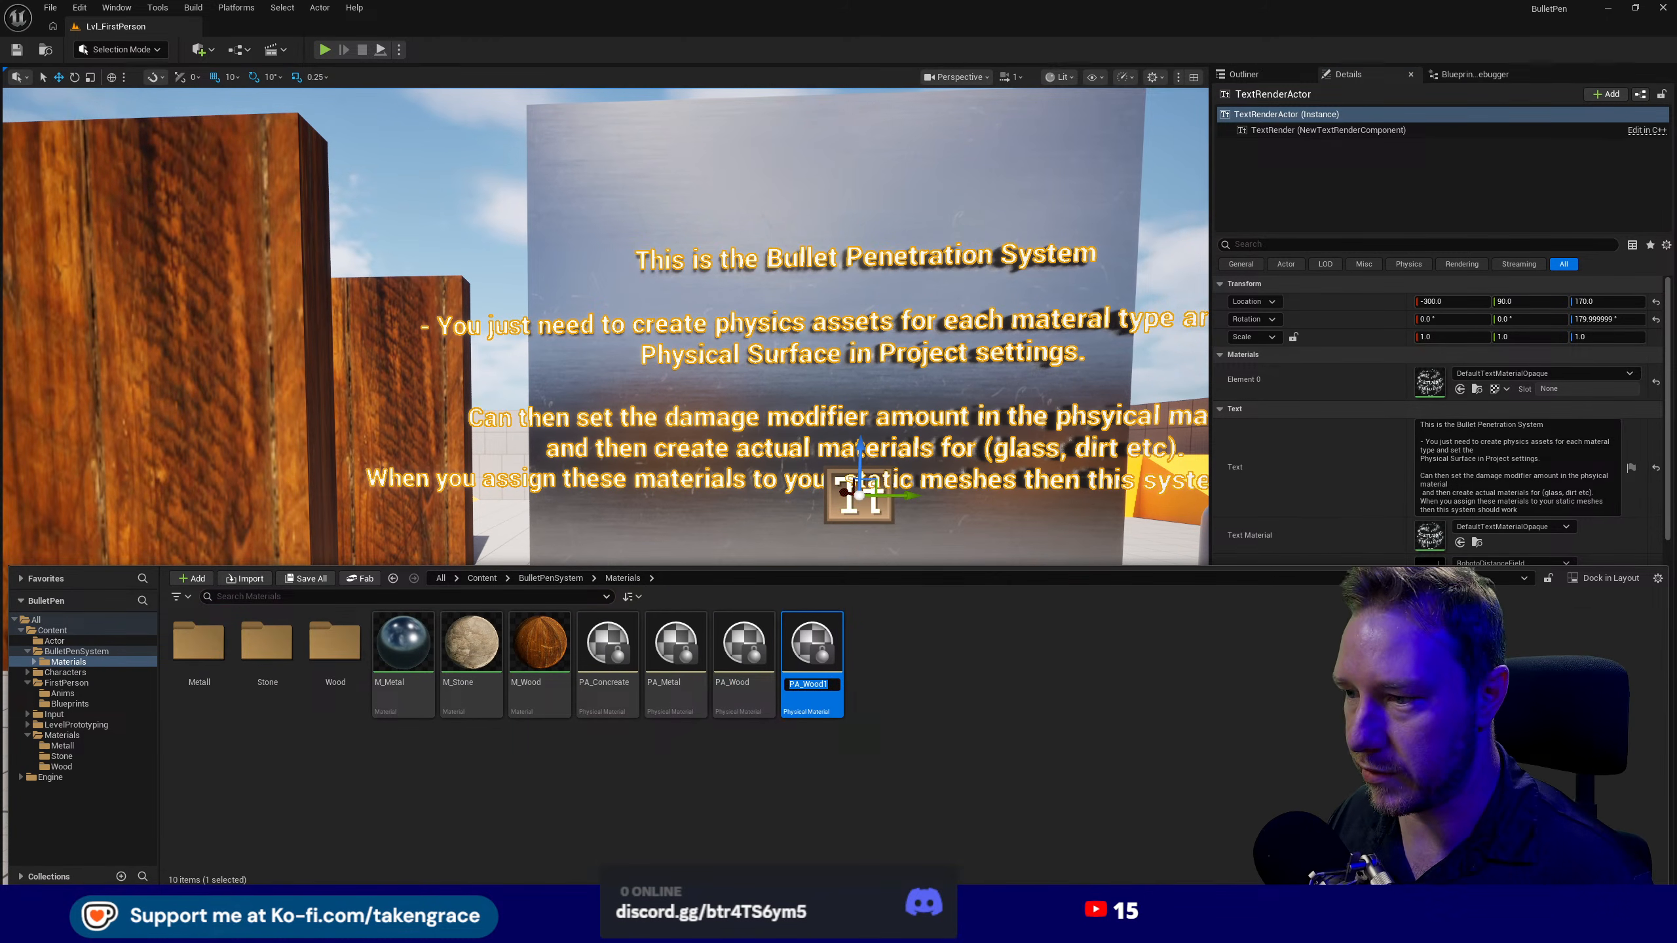
{"action": "right_click", "coordinate": [789, 792]}
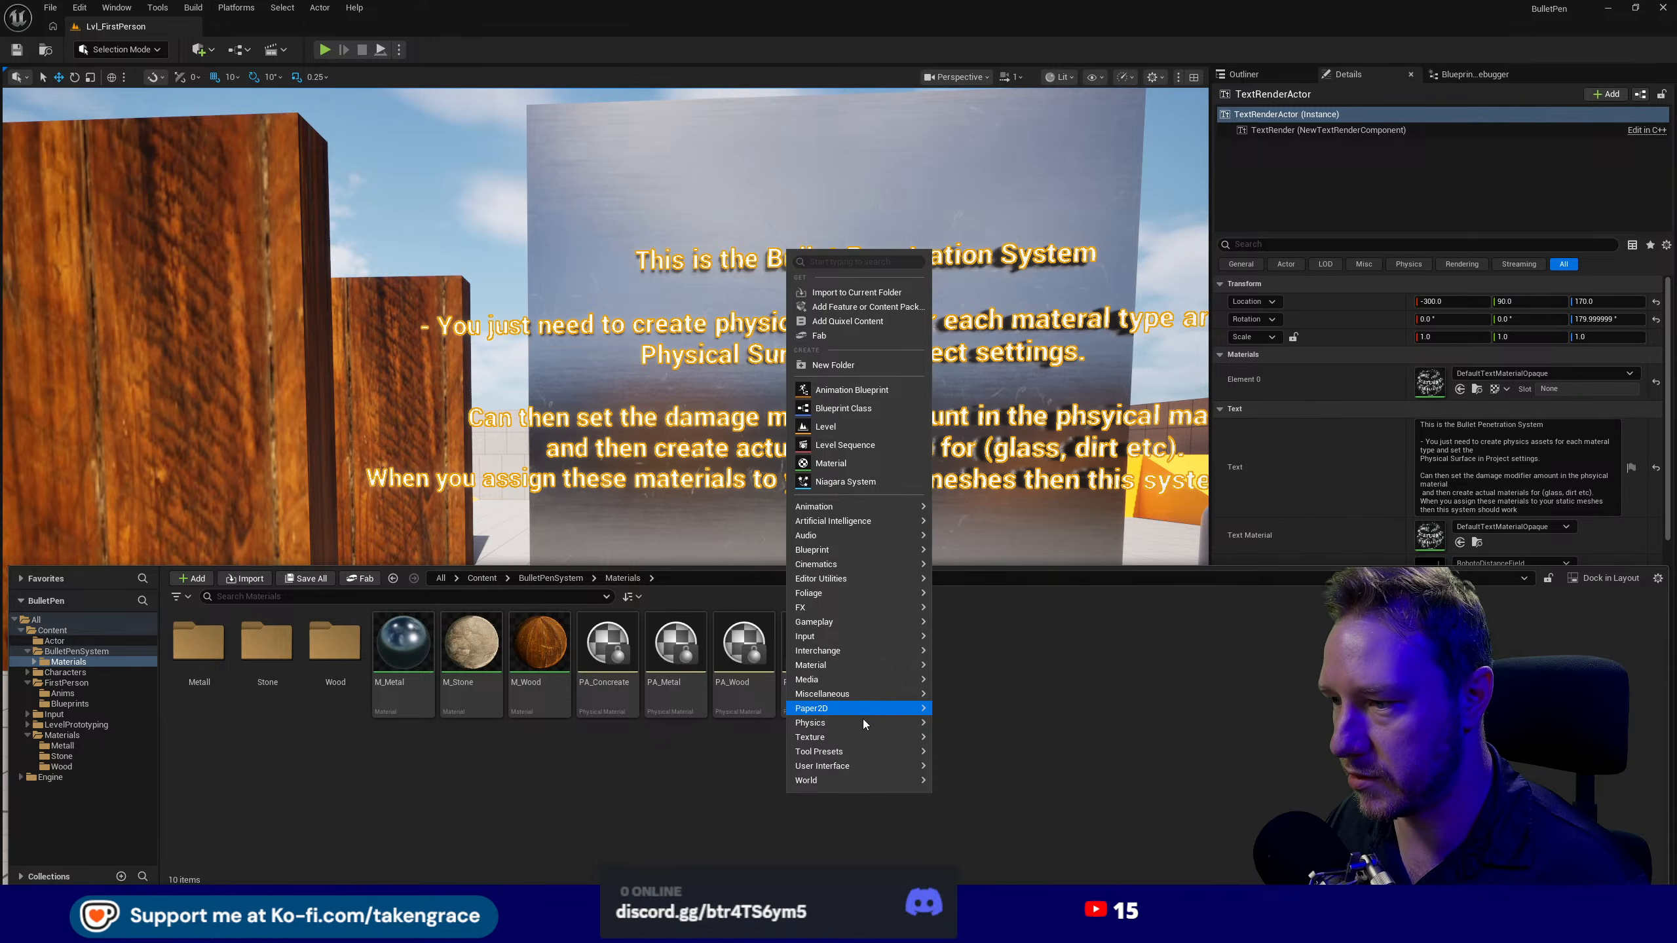
{"action": "mouse_move", "coordinate": [862, 723]}
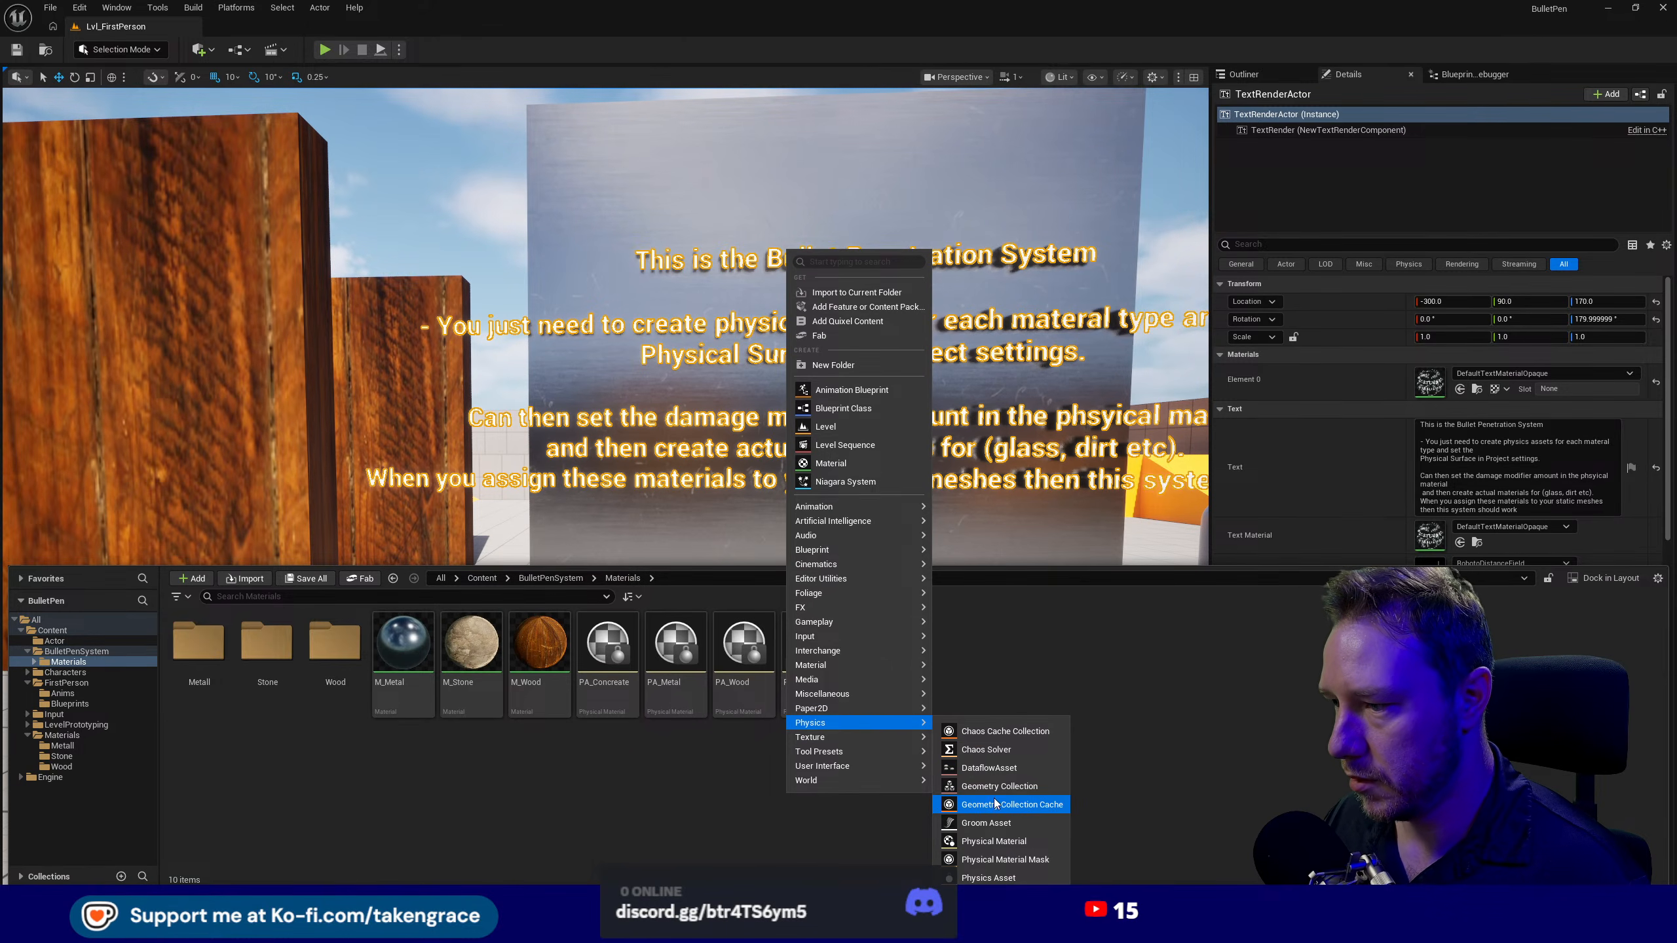
{"action": "left_click", "coordinate": [702, 787]}
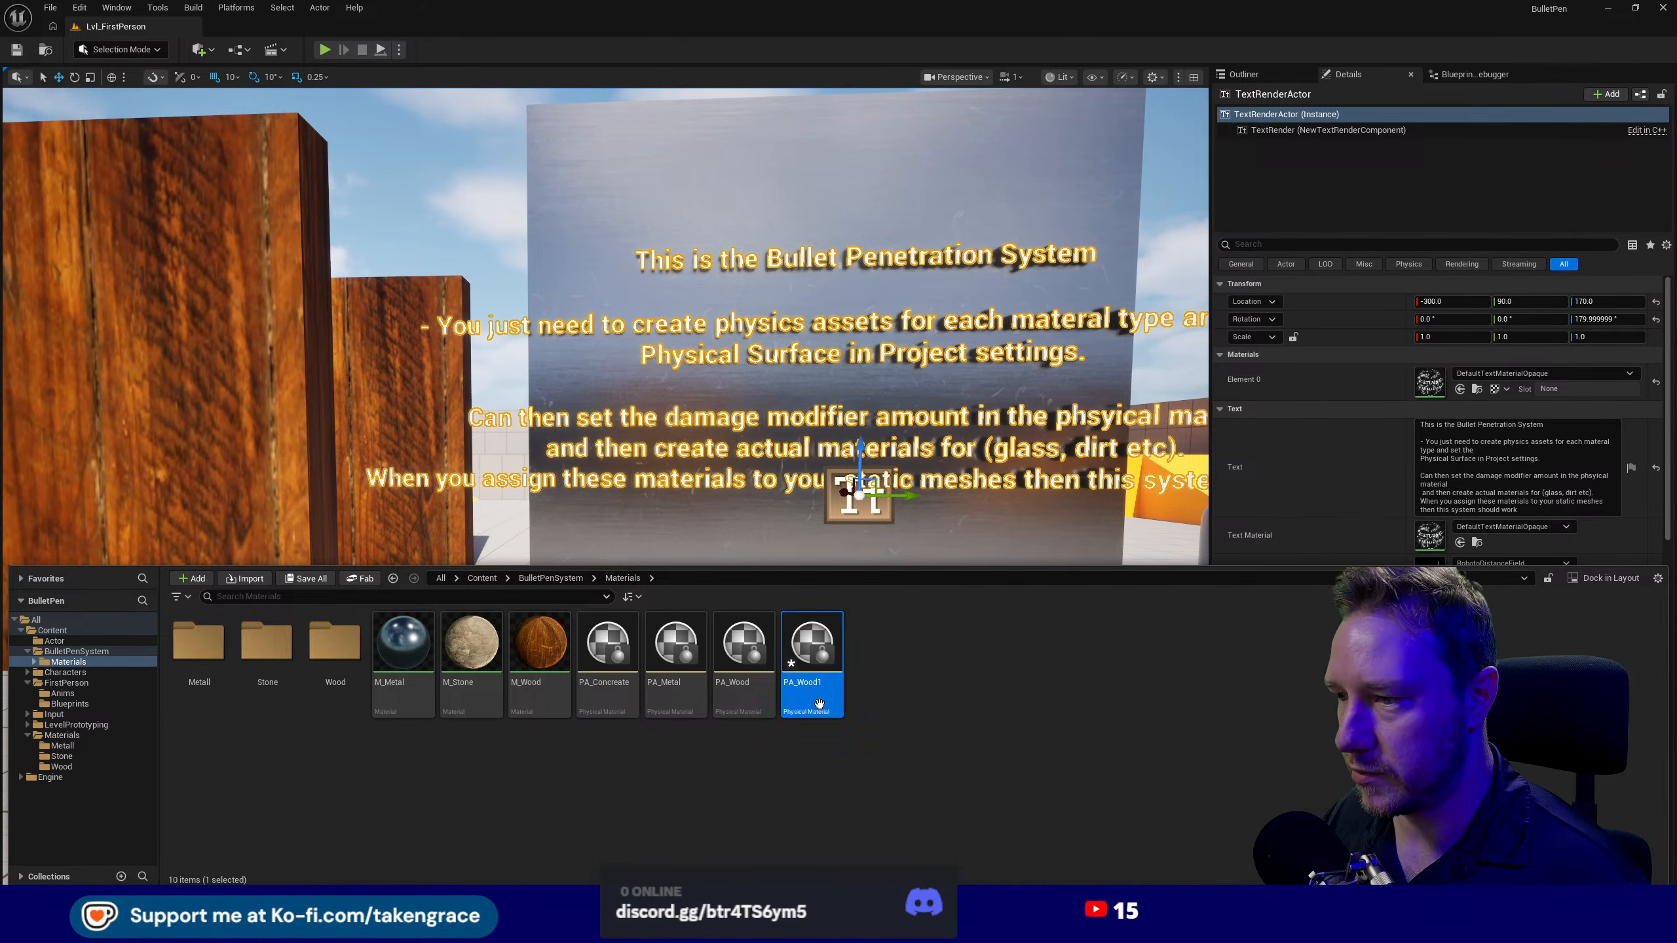
{"action": "left_click", "coordinate": [820, 703]}
{"action": "key", "text": "F2"}
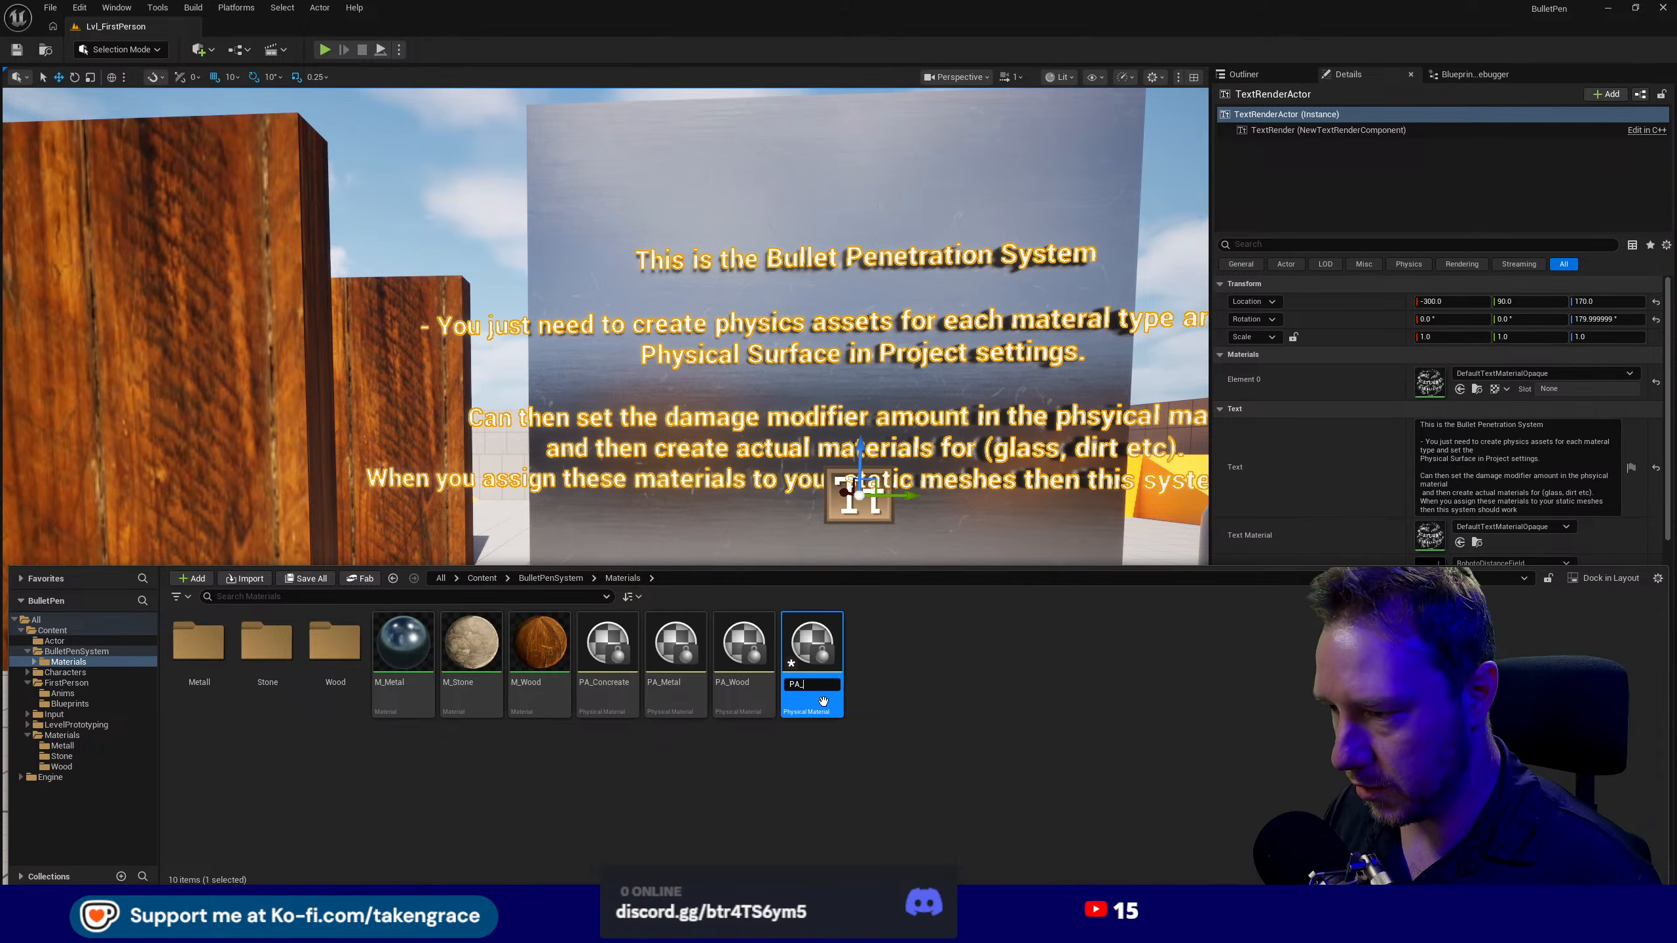
{"action": "type", "text": "PA_Drywall"}
{"action": "key", "text": "Return"}
- Set PA_Drywall's surface type to DryWall and its damage threshold multiplier to 0.9, and close the asset
{"action": "double_click", "coordinate": [823, 701]}
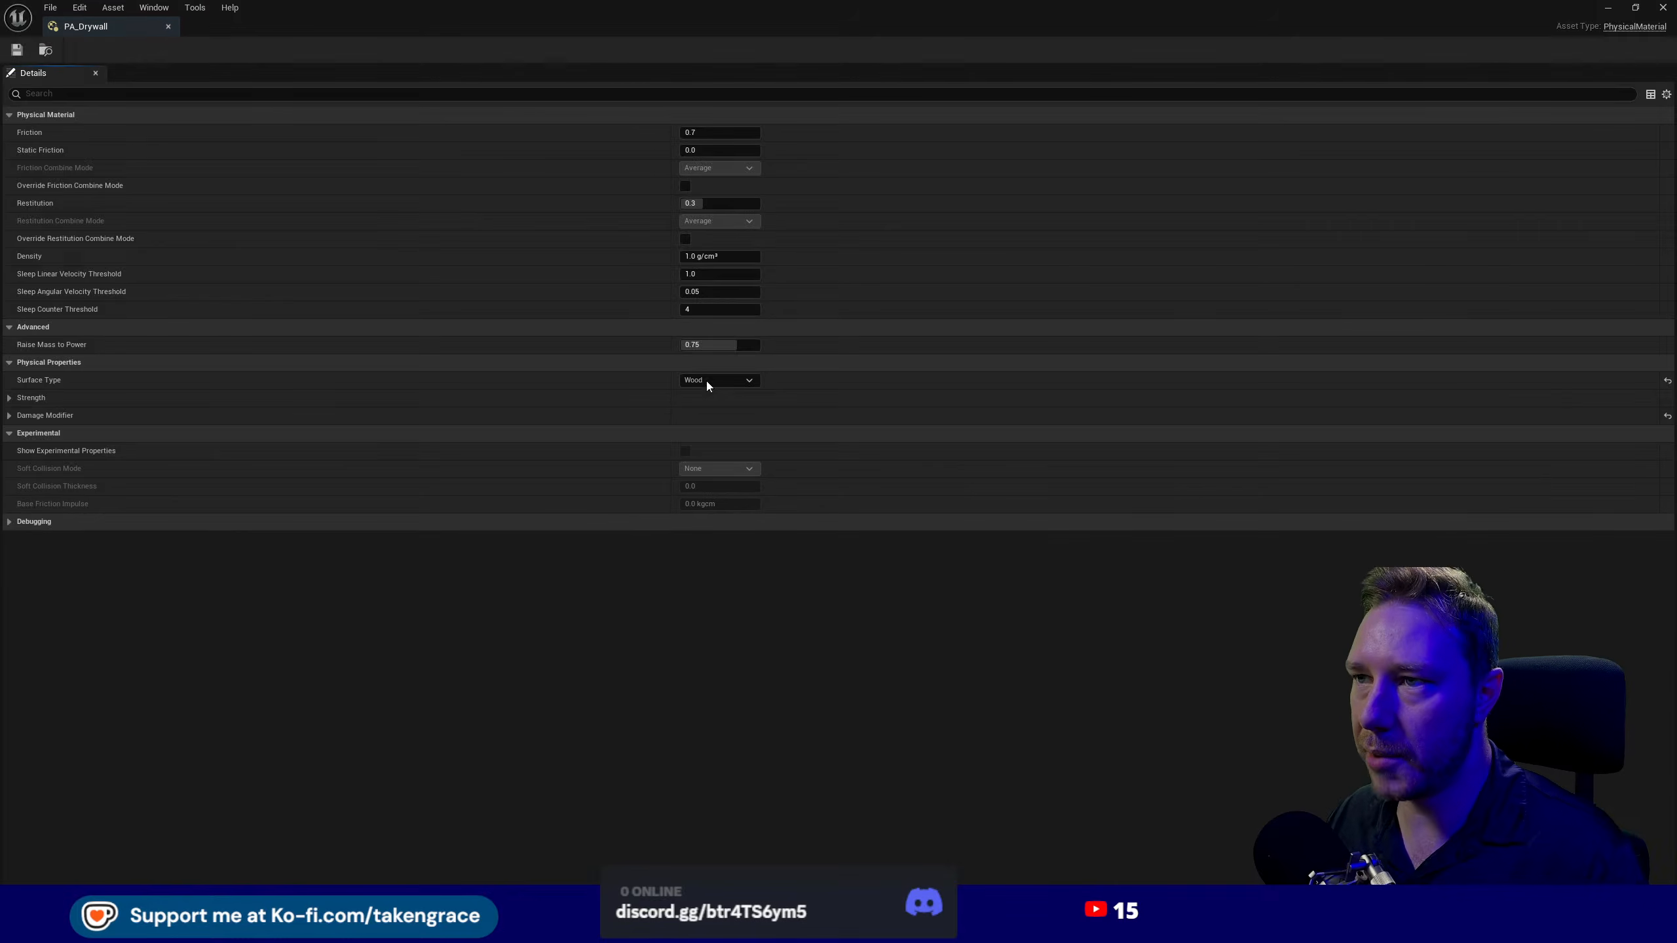
{"action": "left_click", "coordinate": [727, 381]}
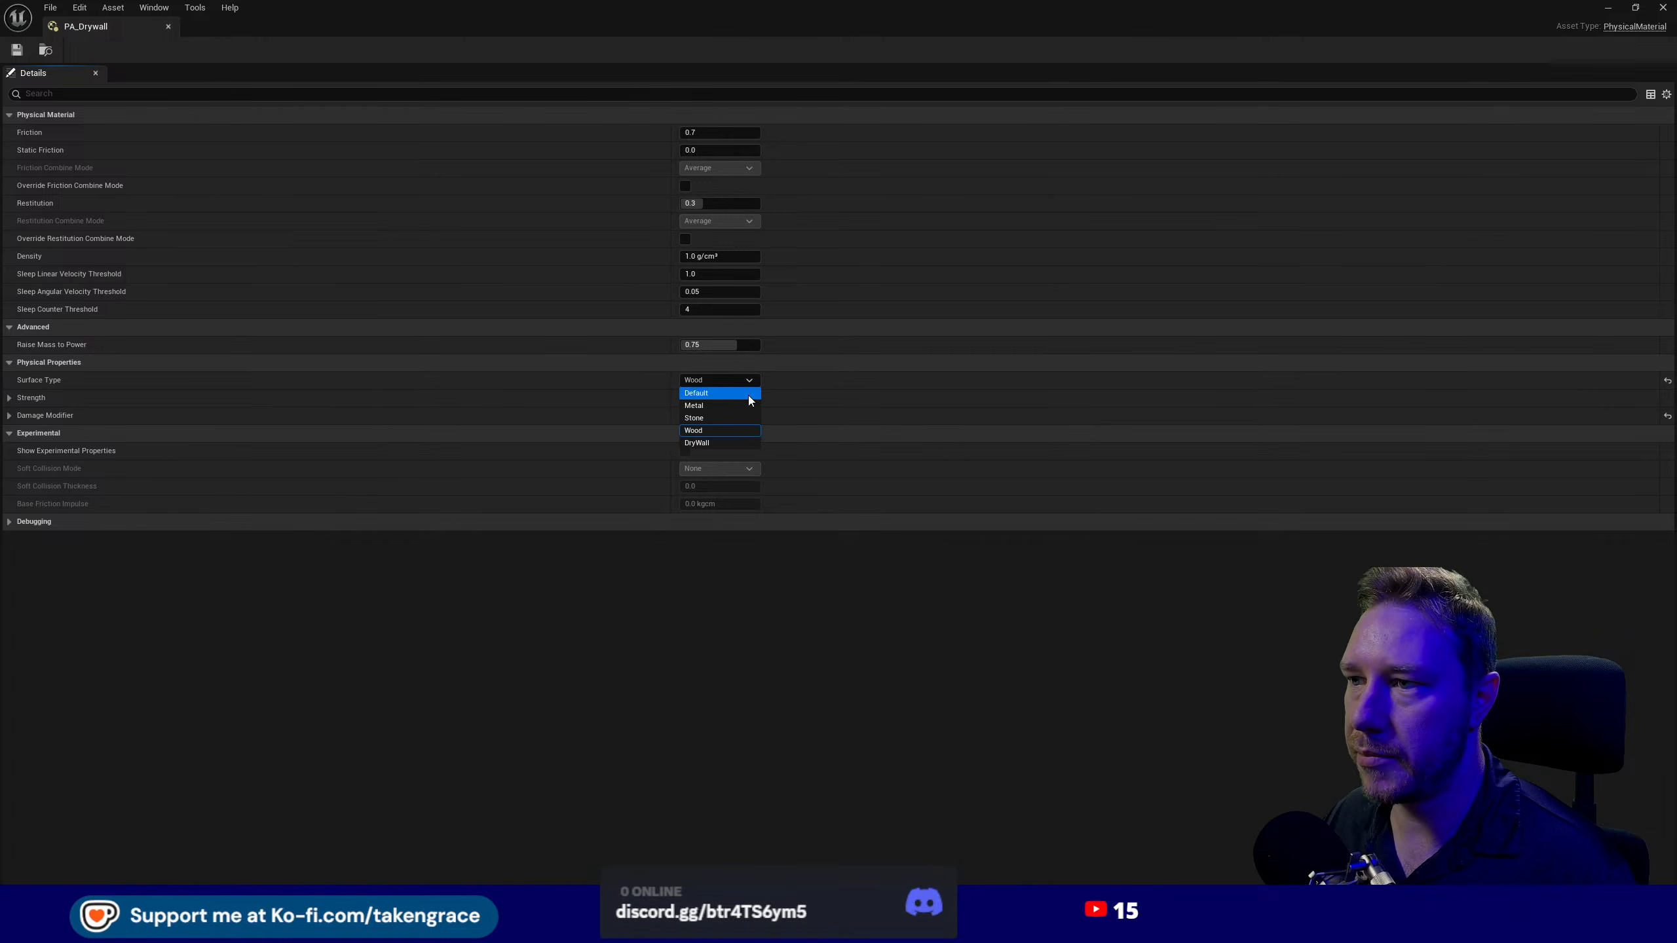
{"action": "left_click", "coordinate": [720, 444]}
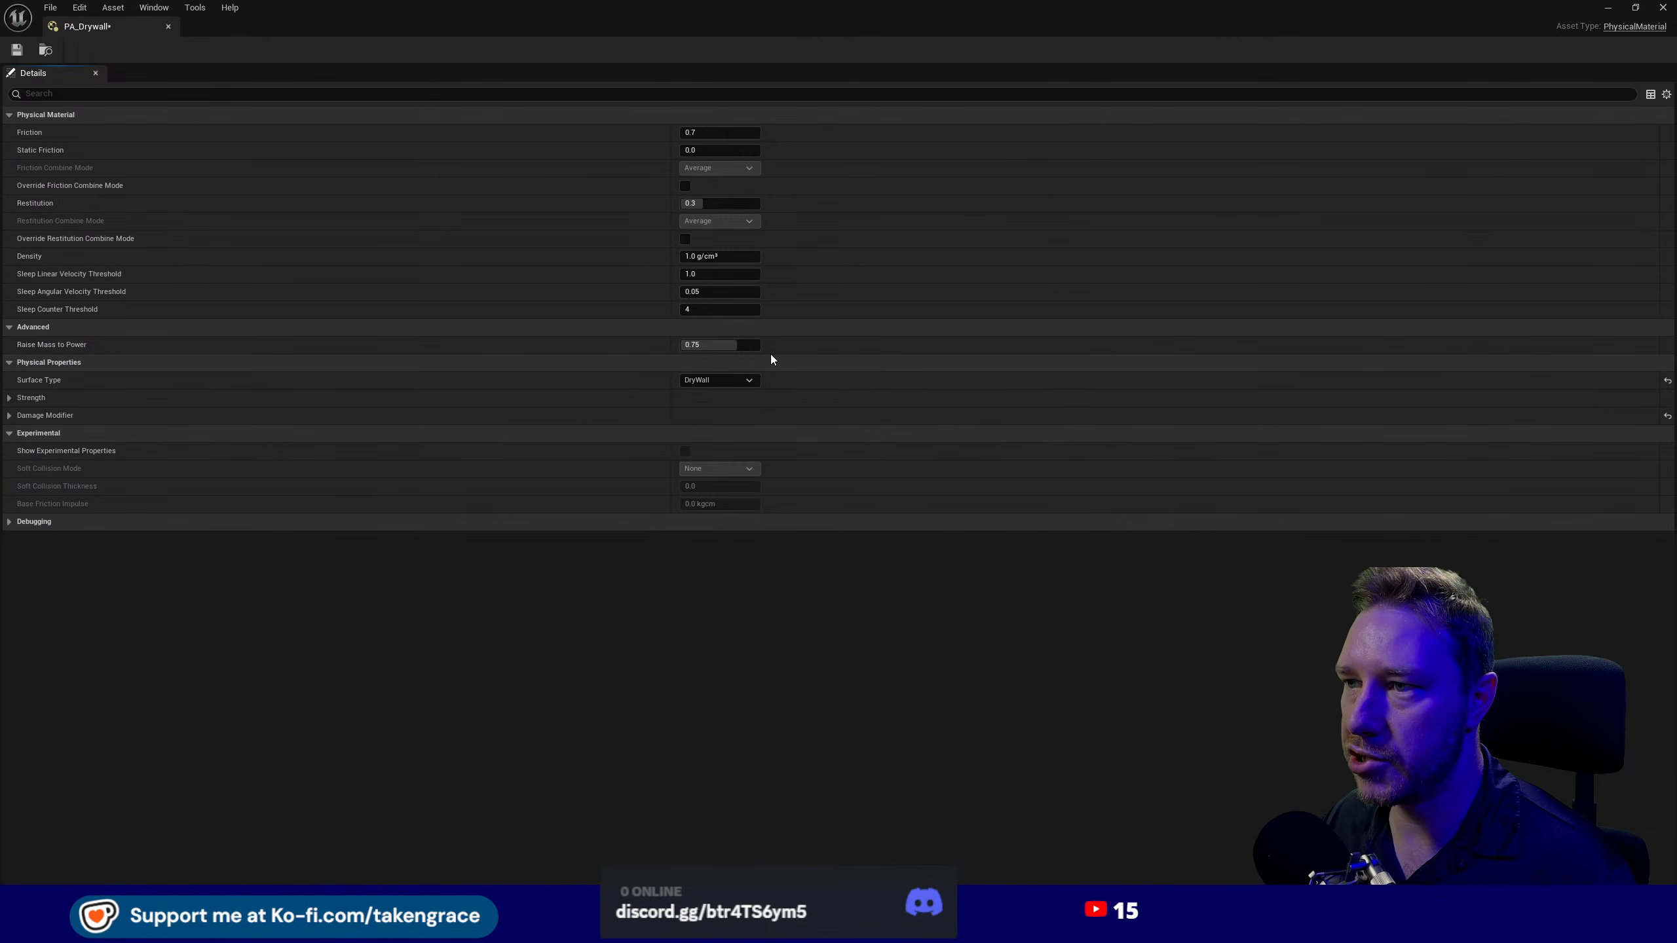
{"action": "left_click", "coordinate": [10, 416]}
{"action": "left_click", "coordinate": [733, 433]}
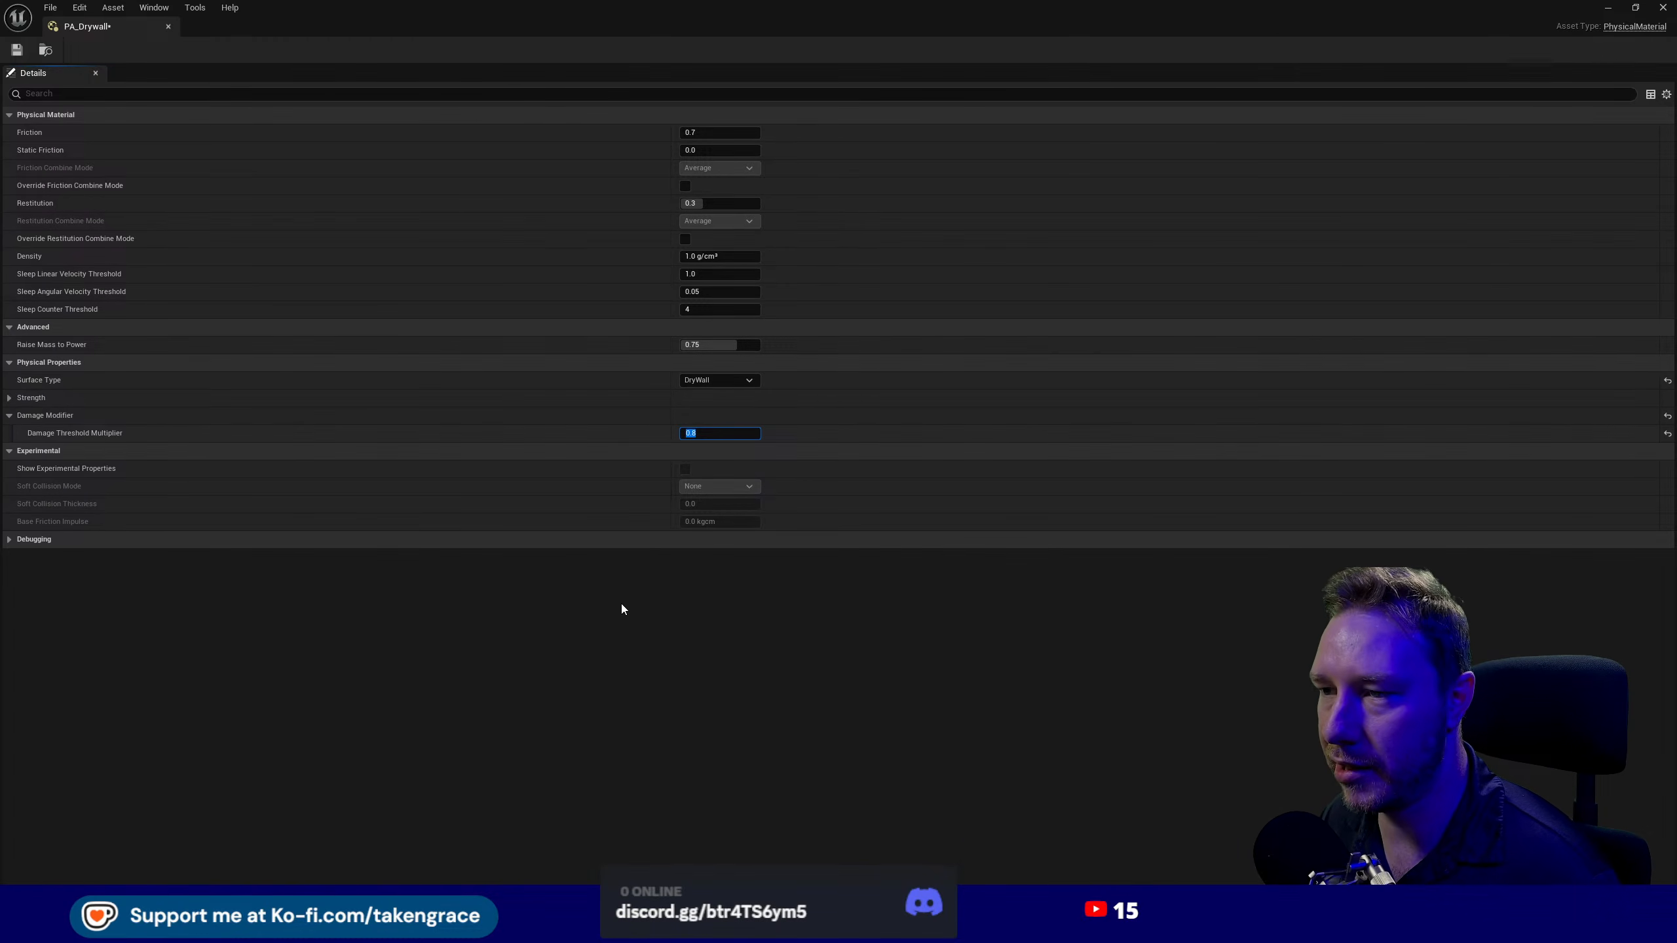
{"action": "type", "text": "3"}
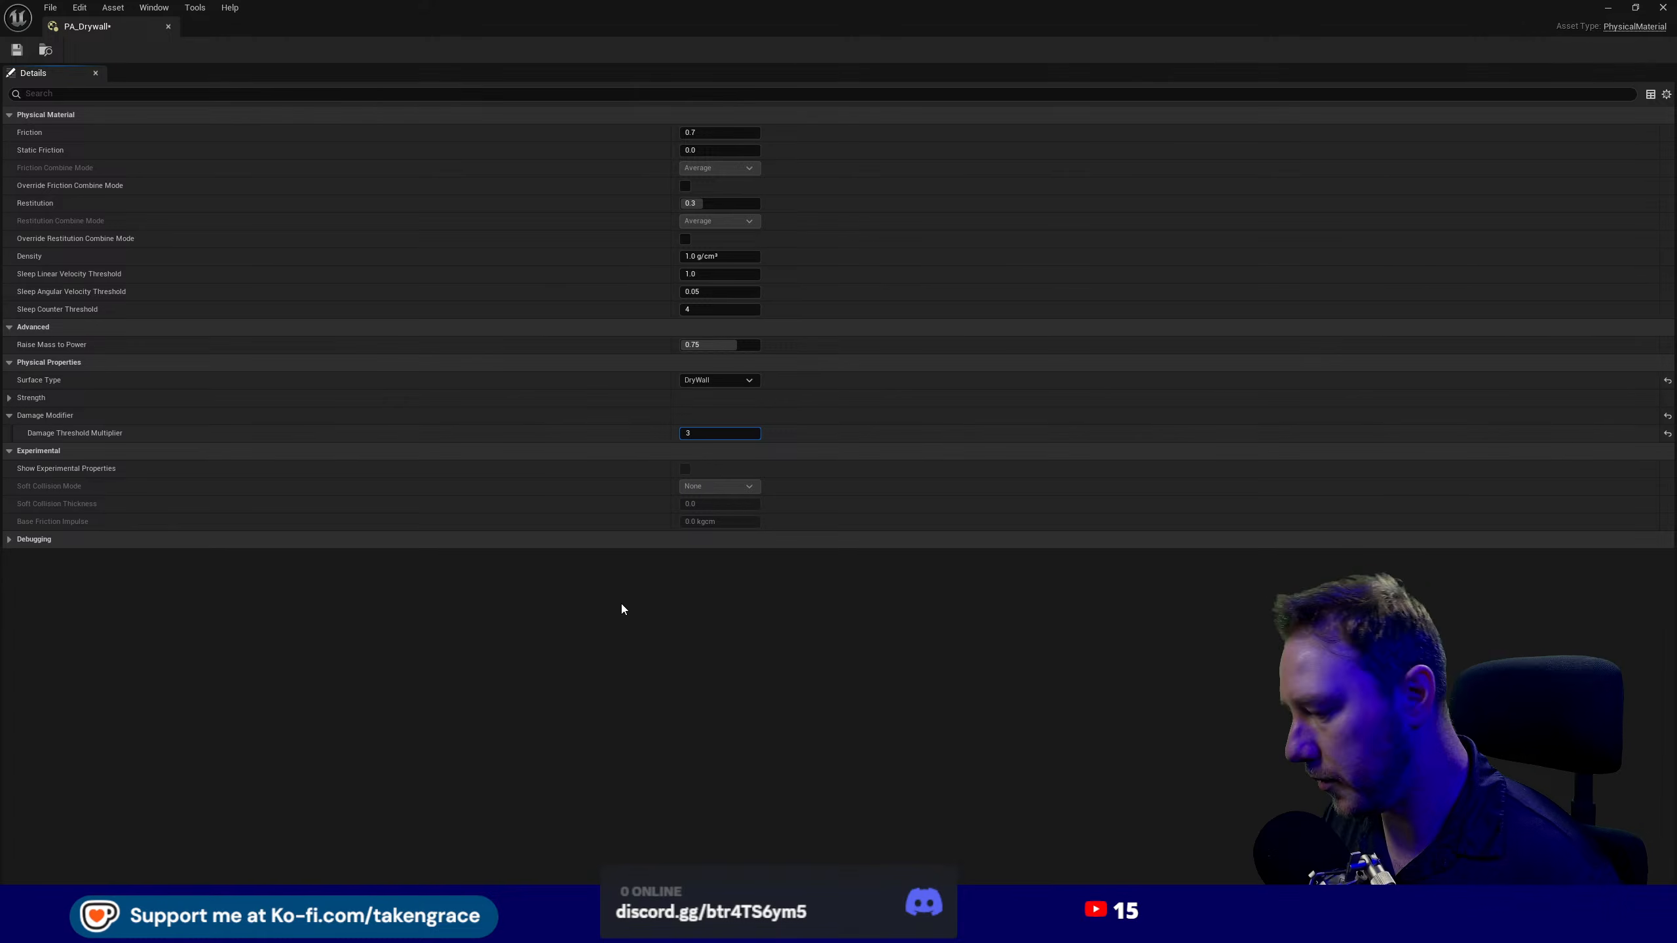
{"action": "type", "text": "0.9"}
{"action": "key", "text": "Return"}
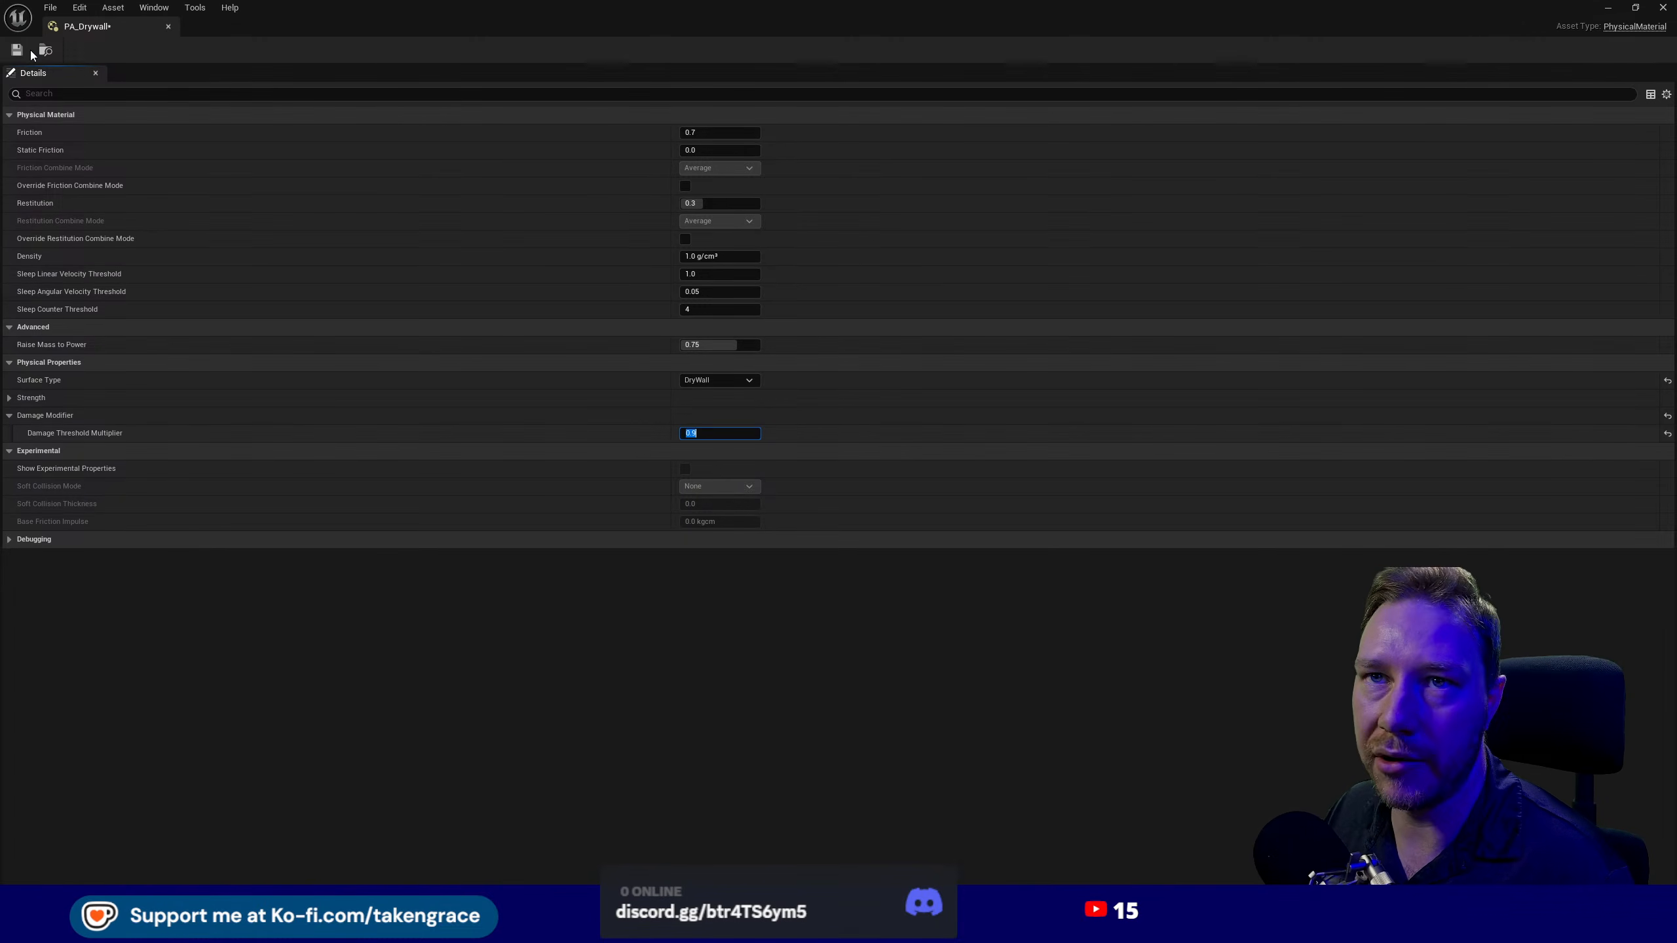
{"action": "left_click", "coordinate": [168, 26]}
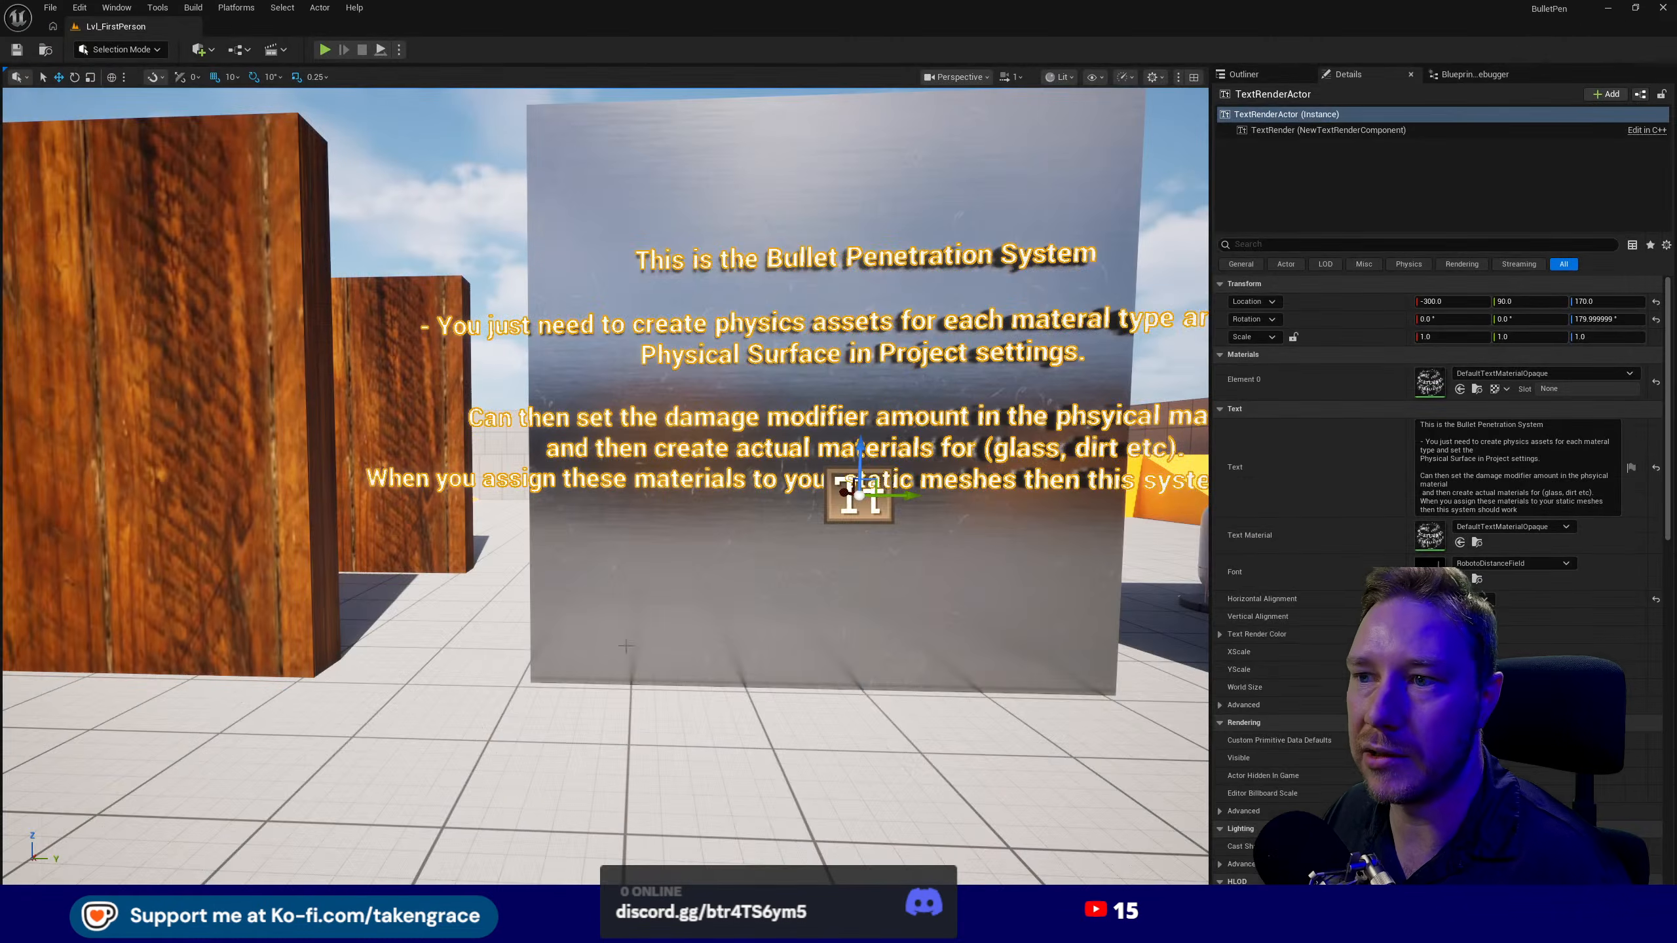
- Open the M_Stone material in BulletPenSystem's Materials folder to view its graph, and close it again
{"action": "key", "text": "ctrl+space"}
{"action": "double_click", "coordinate": [472, 651]}
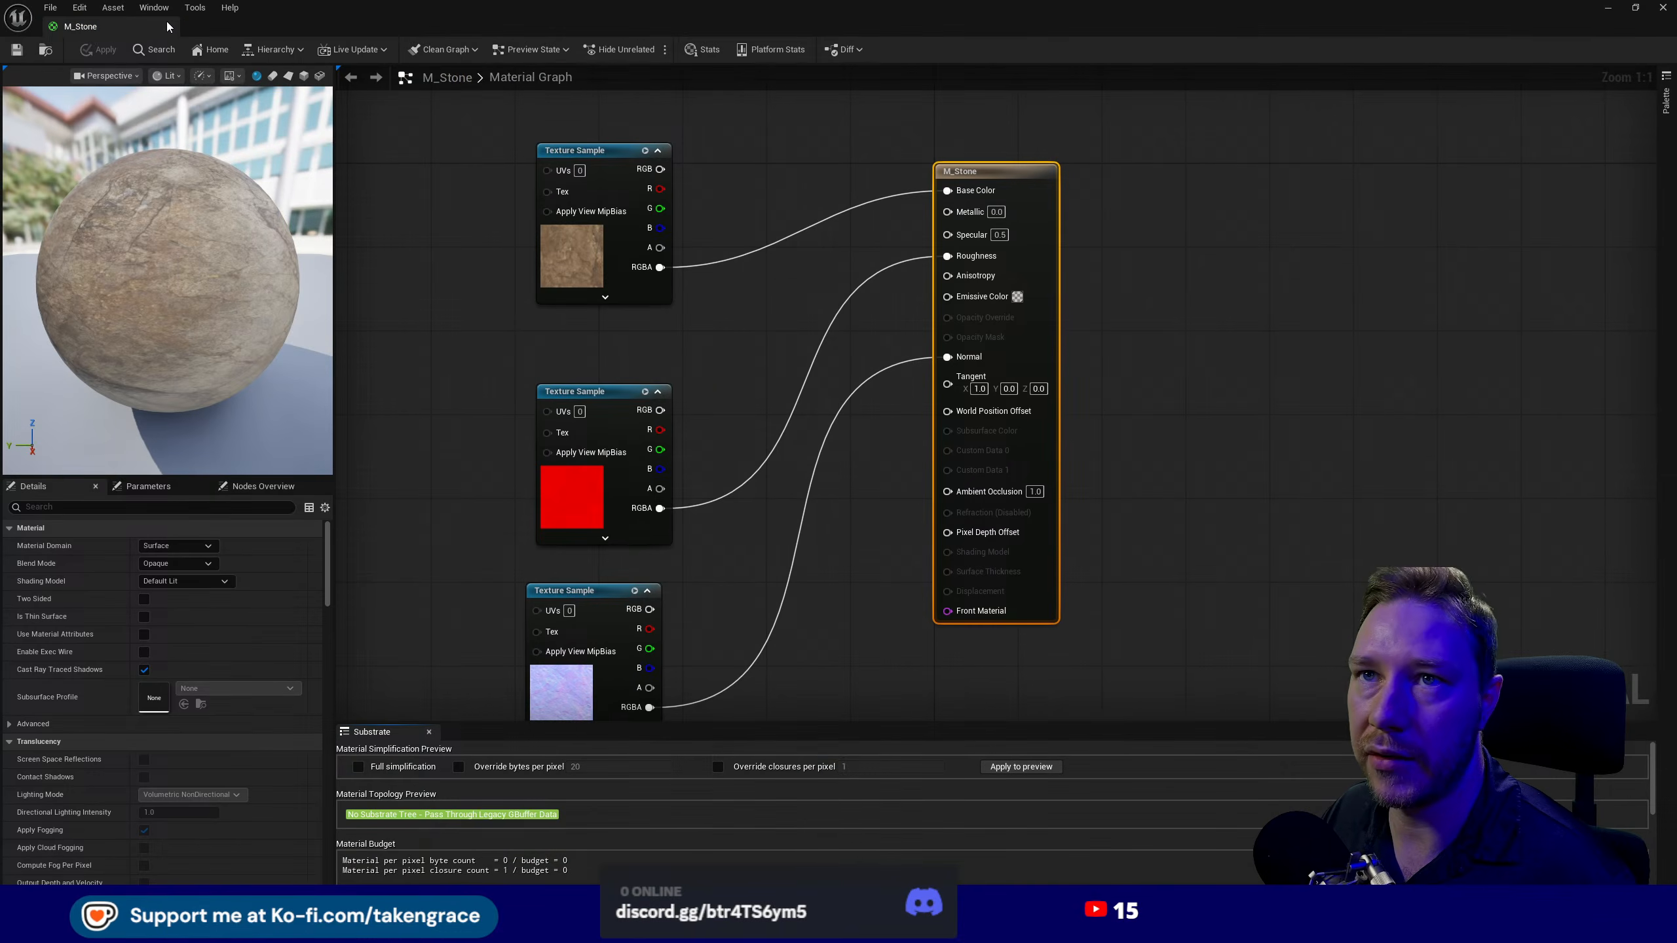
{"action": "left_click", "coordinate": [168, 21]}
{"action": "key", "text": "ctrl+space"}
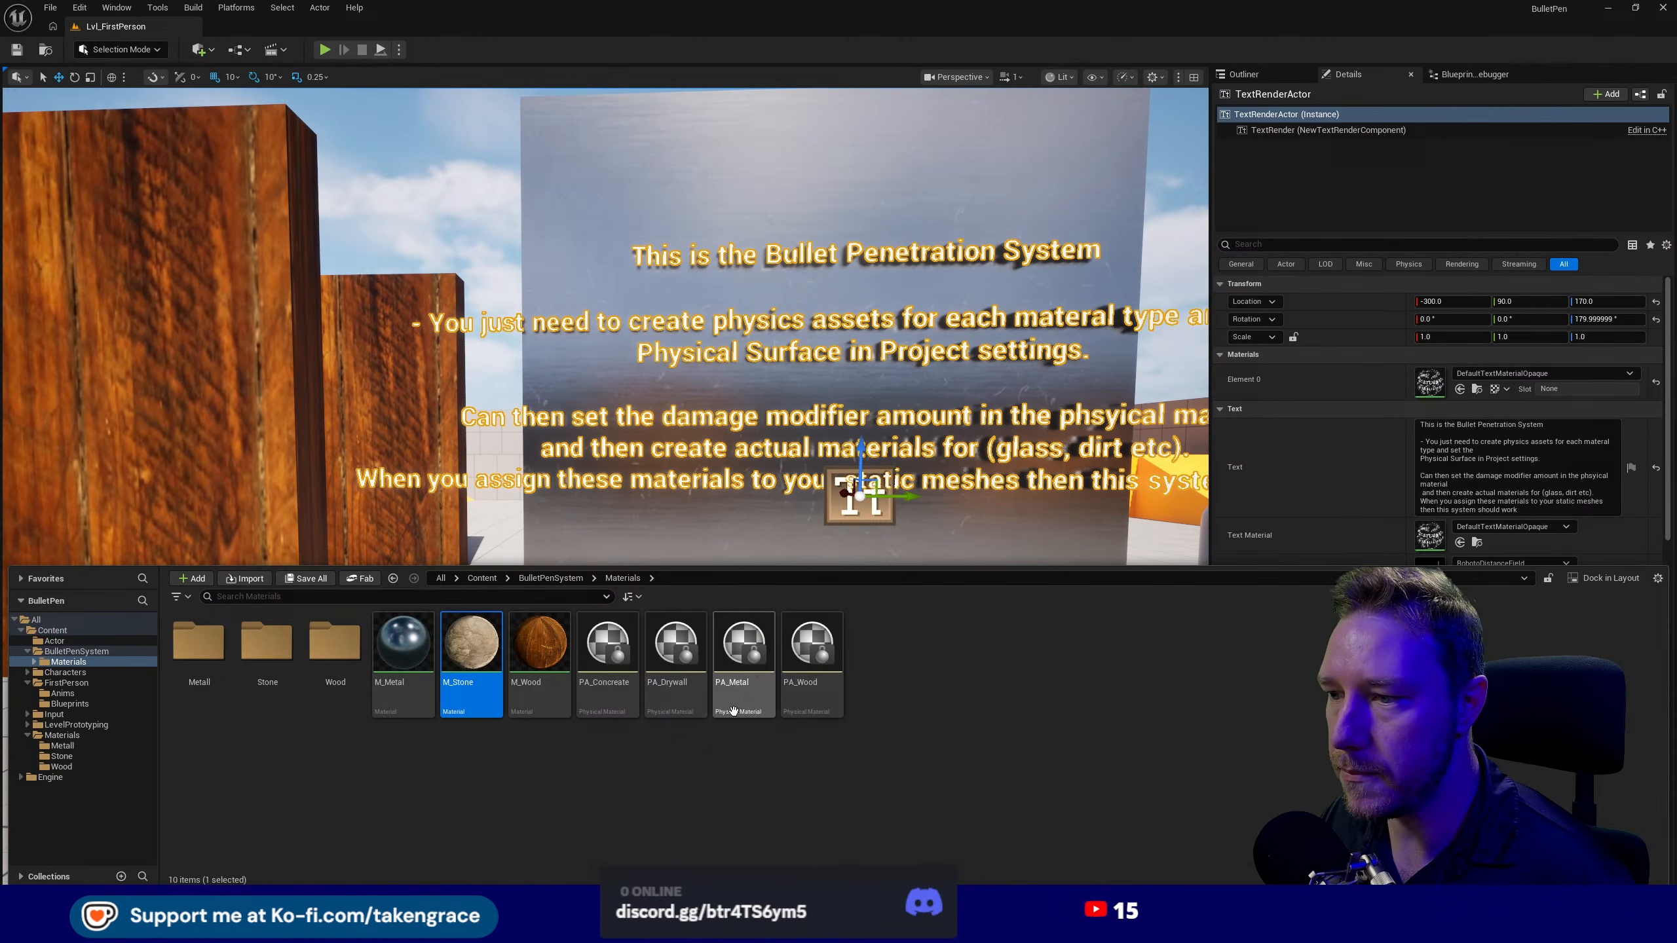
- Set the surface type of the PA_Metal physical material to Metal and close the asset
{"action": "left_click", "coordinate": [676, 700]}
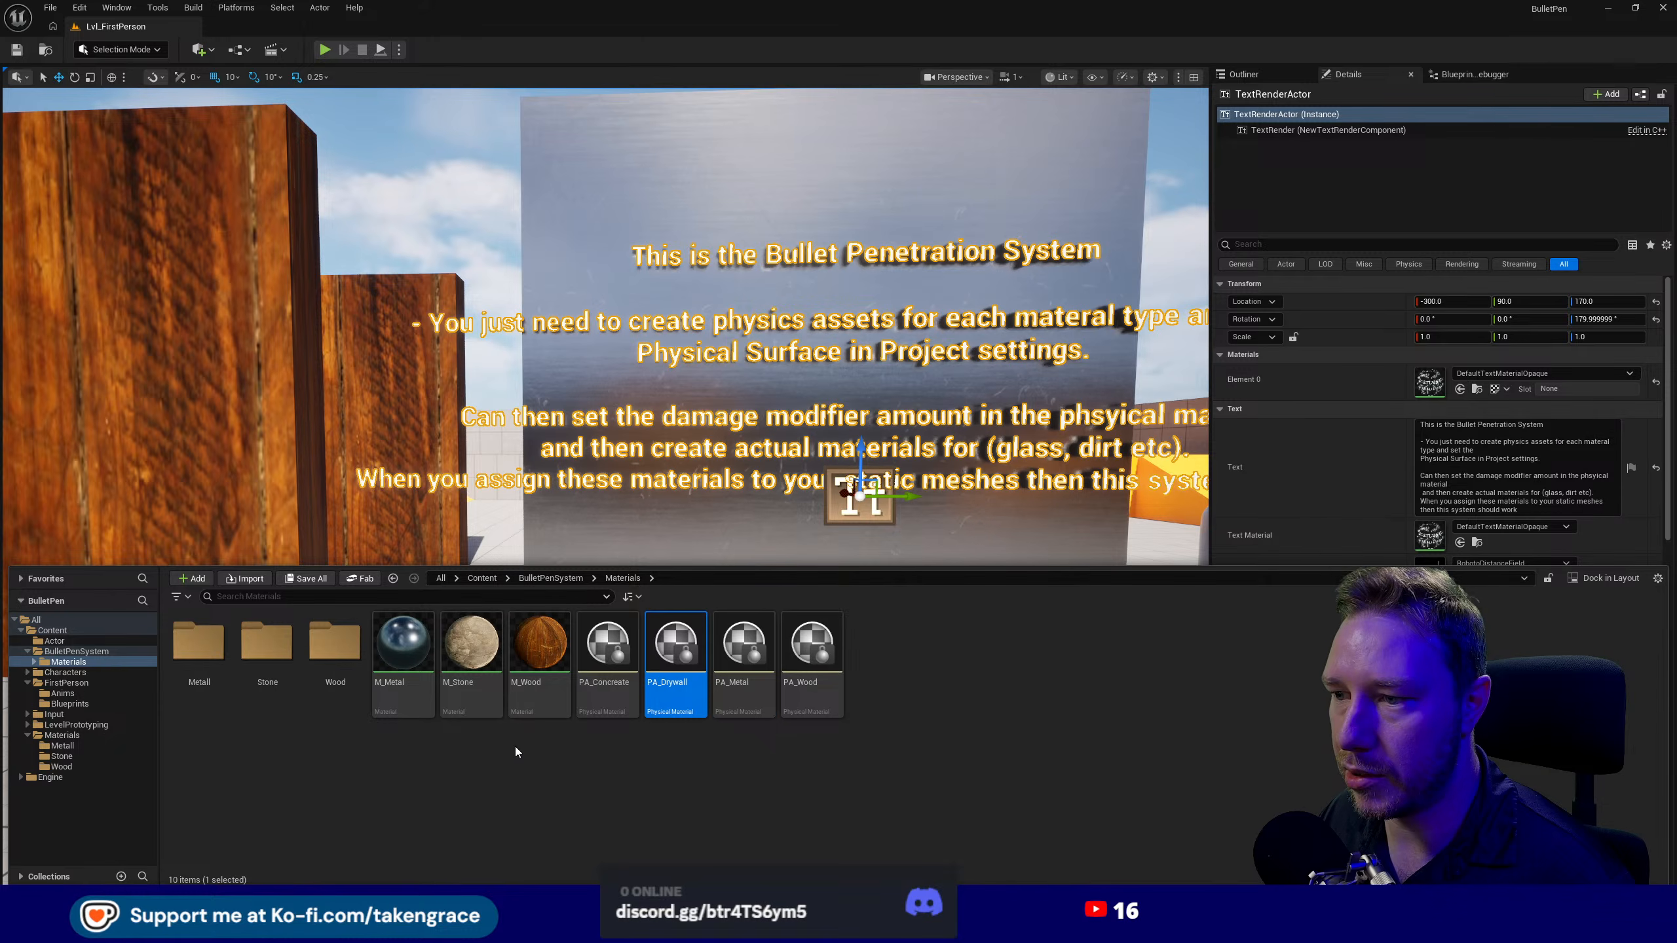
{"action": "double_click", "coordinate": [731, 703]}
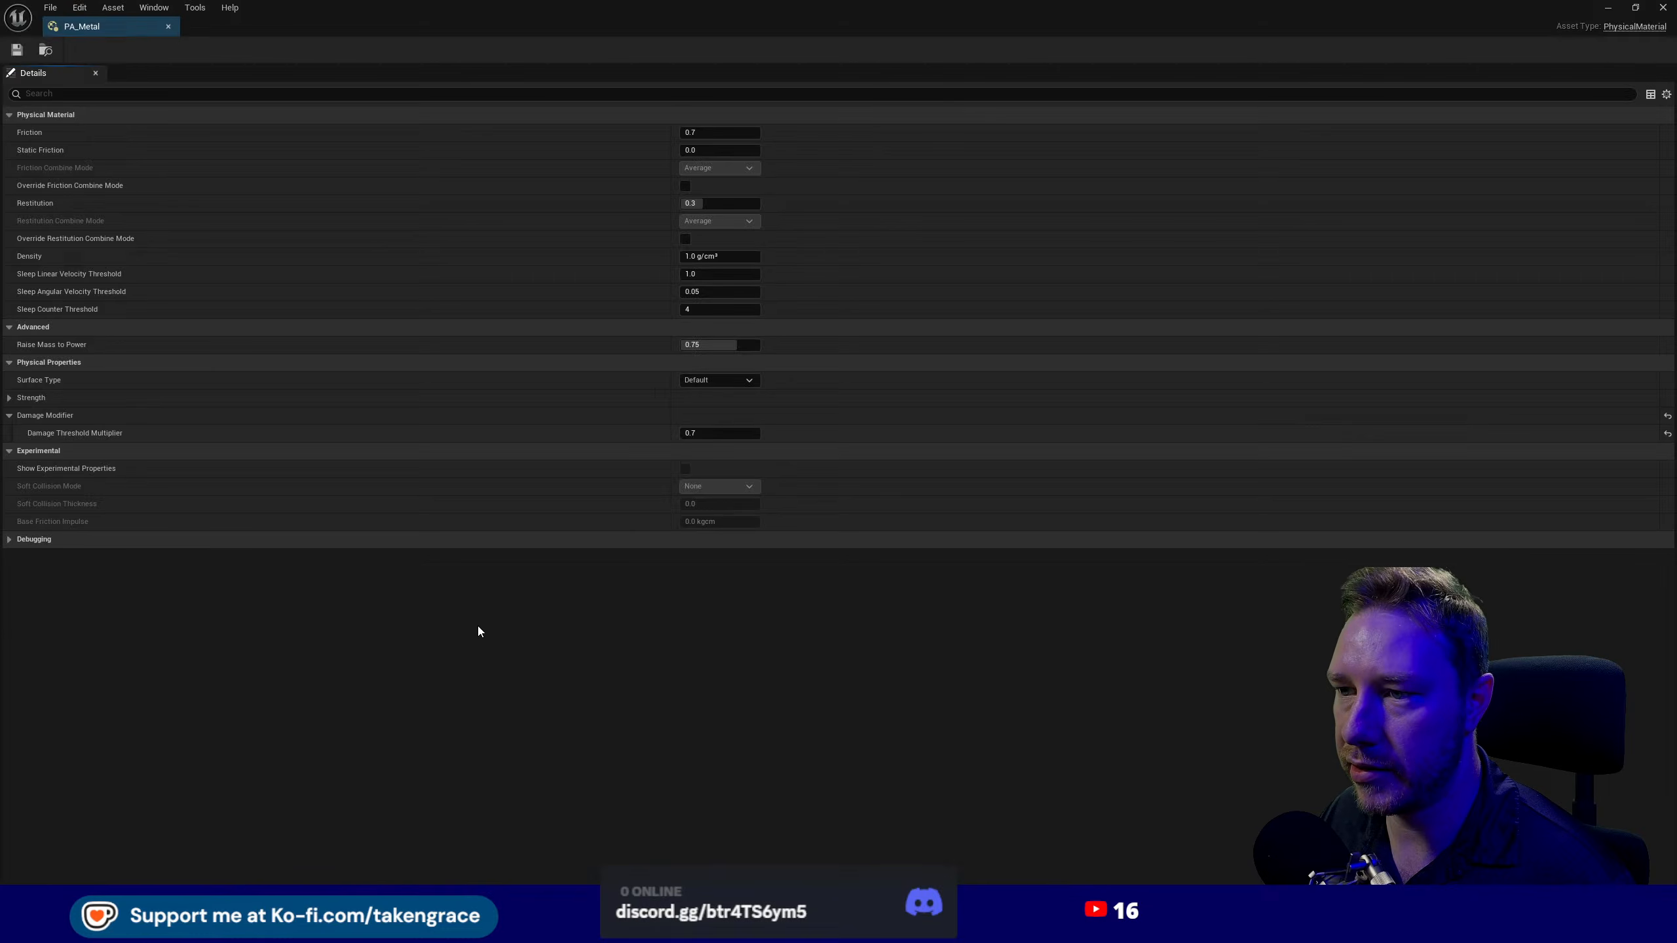
{"action": "left_click", "coordinate": [748, 380]}
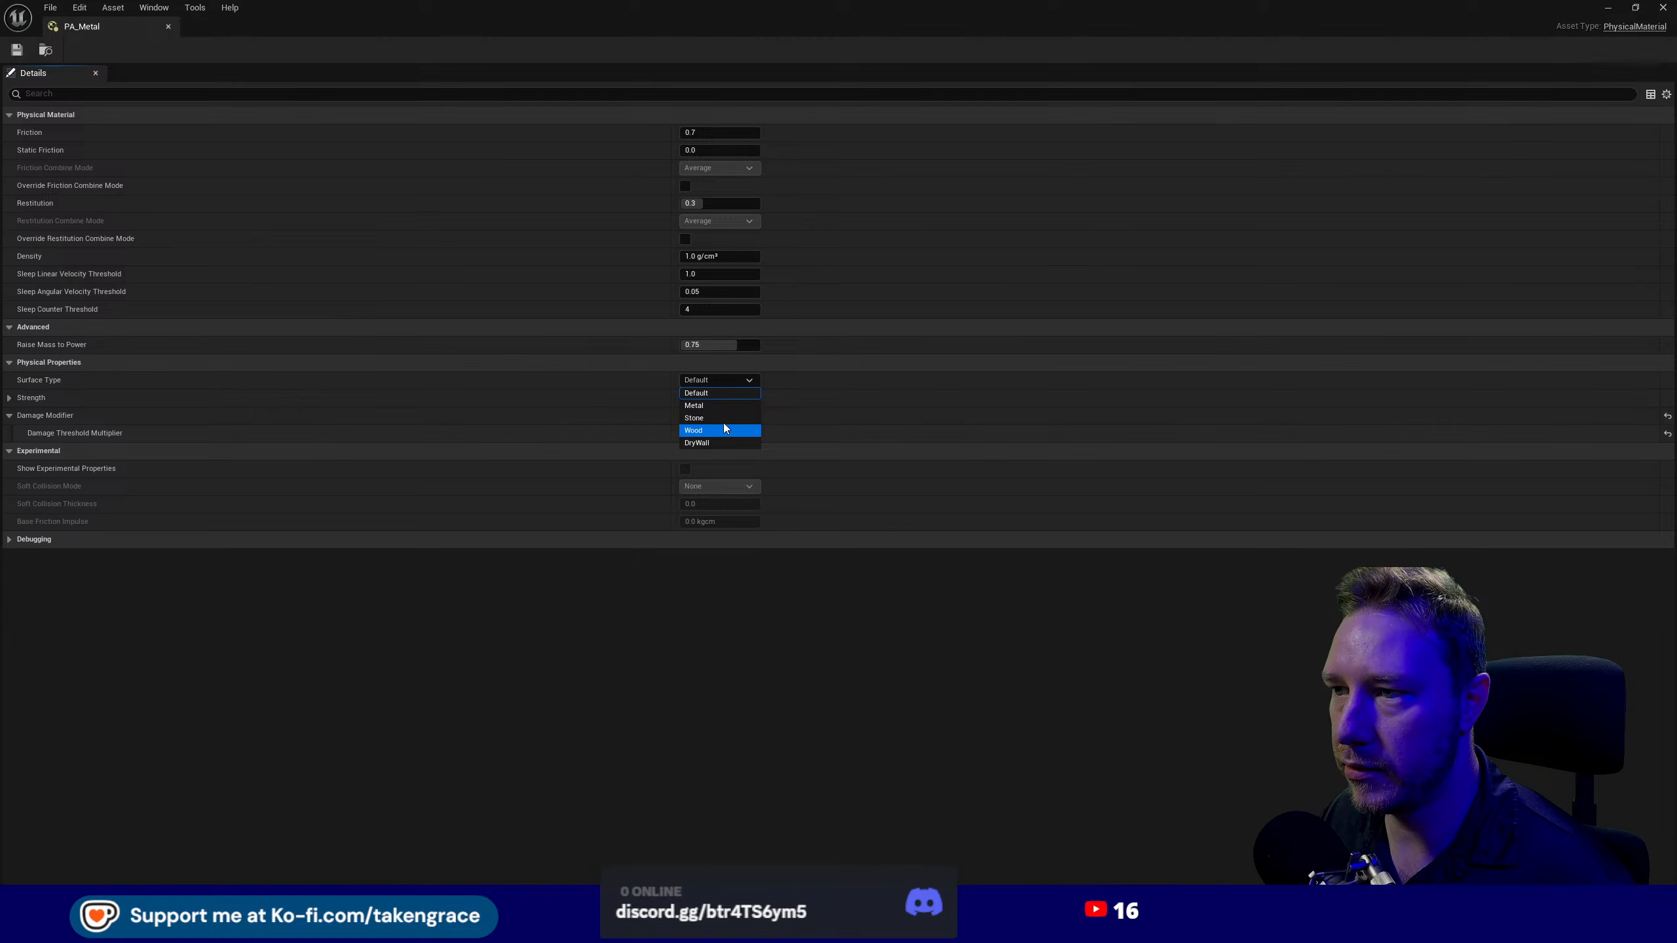
{"action": "left_click", "coordinate": [693, 405]}
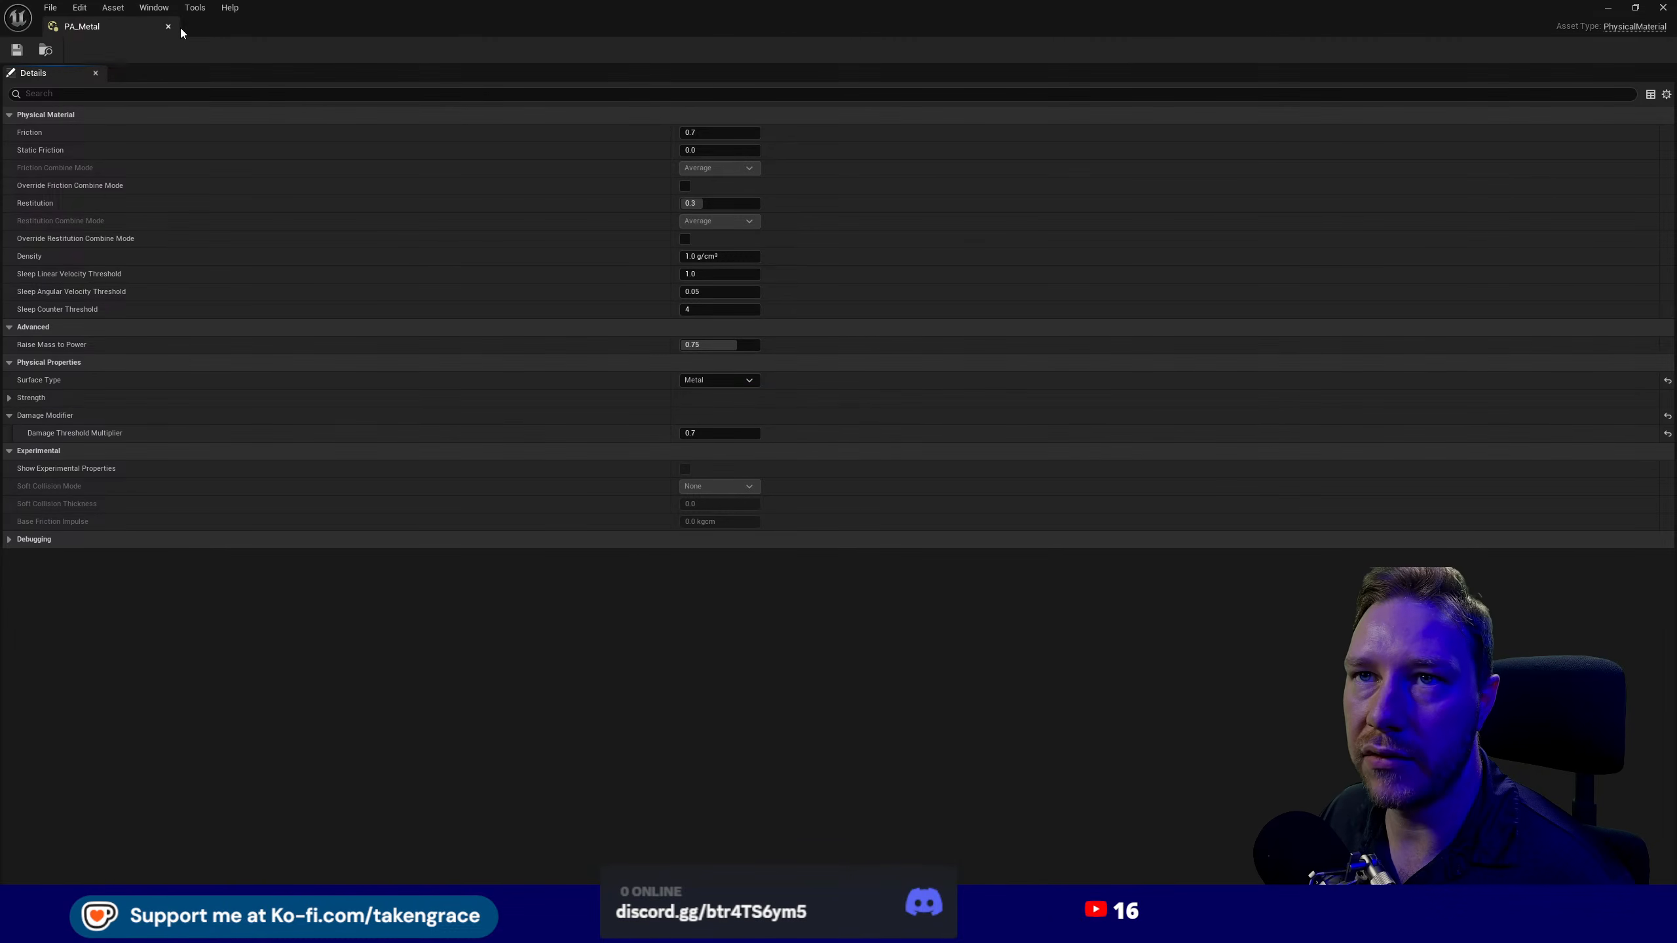
{"action": "left_click", "coordinate": [174, 28]}
- Set the surface type of the PA_Concreate physical material to Stone and close the asset
{"action": "left_click", "coordinate": [602, 702]}
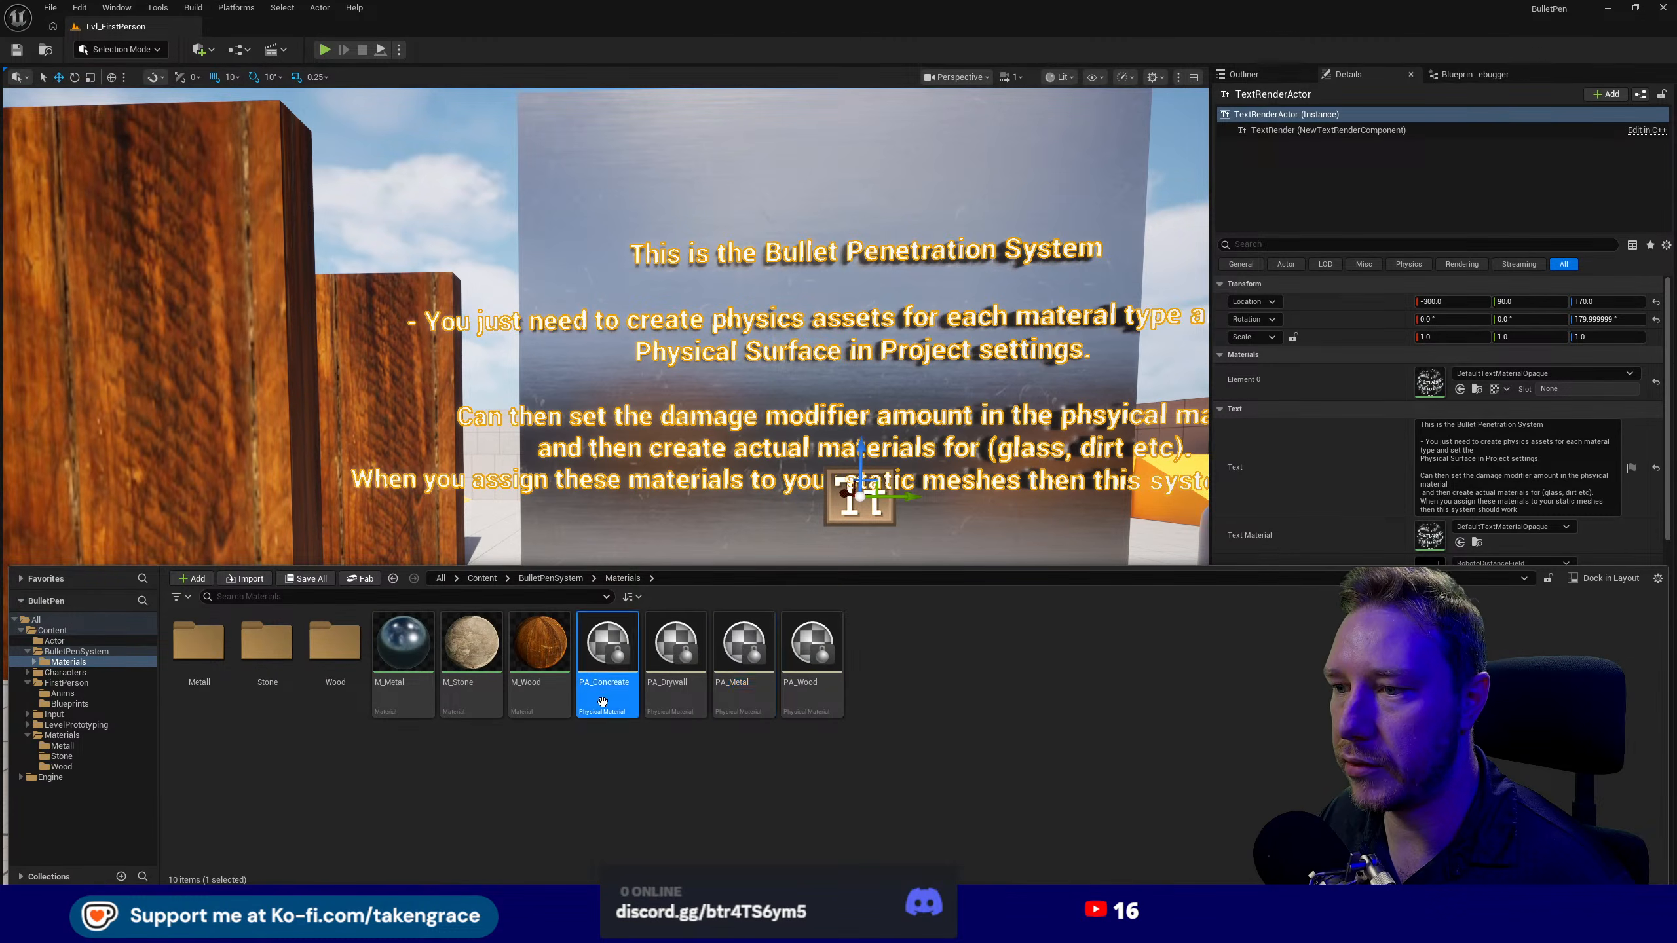
{"action": "double_click", "coordinate": [602, 701]}
{"action": "left_click", "coordinate": [727, 419]}
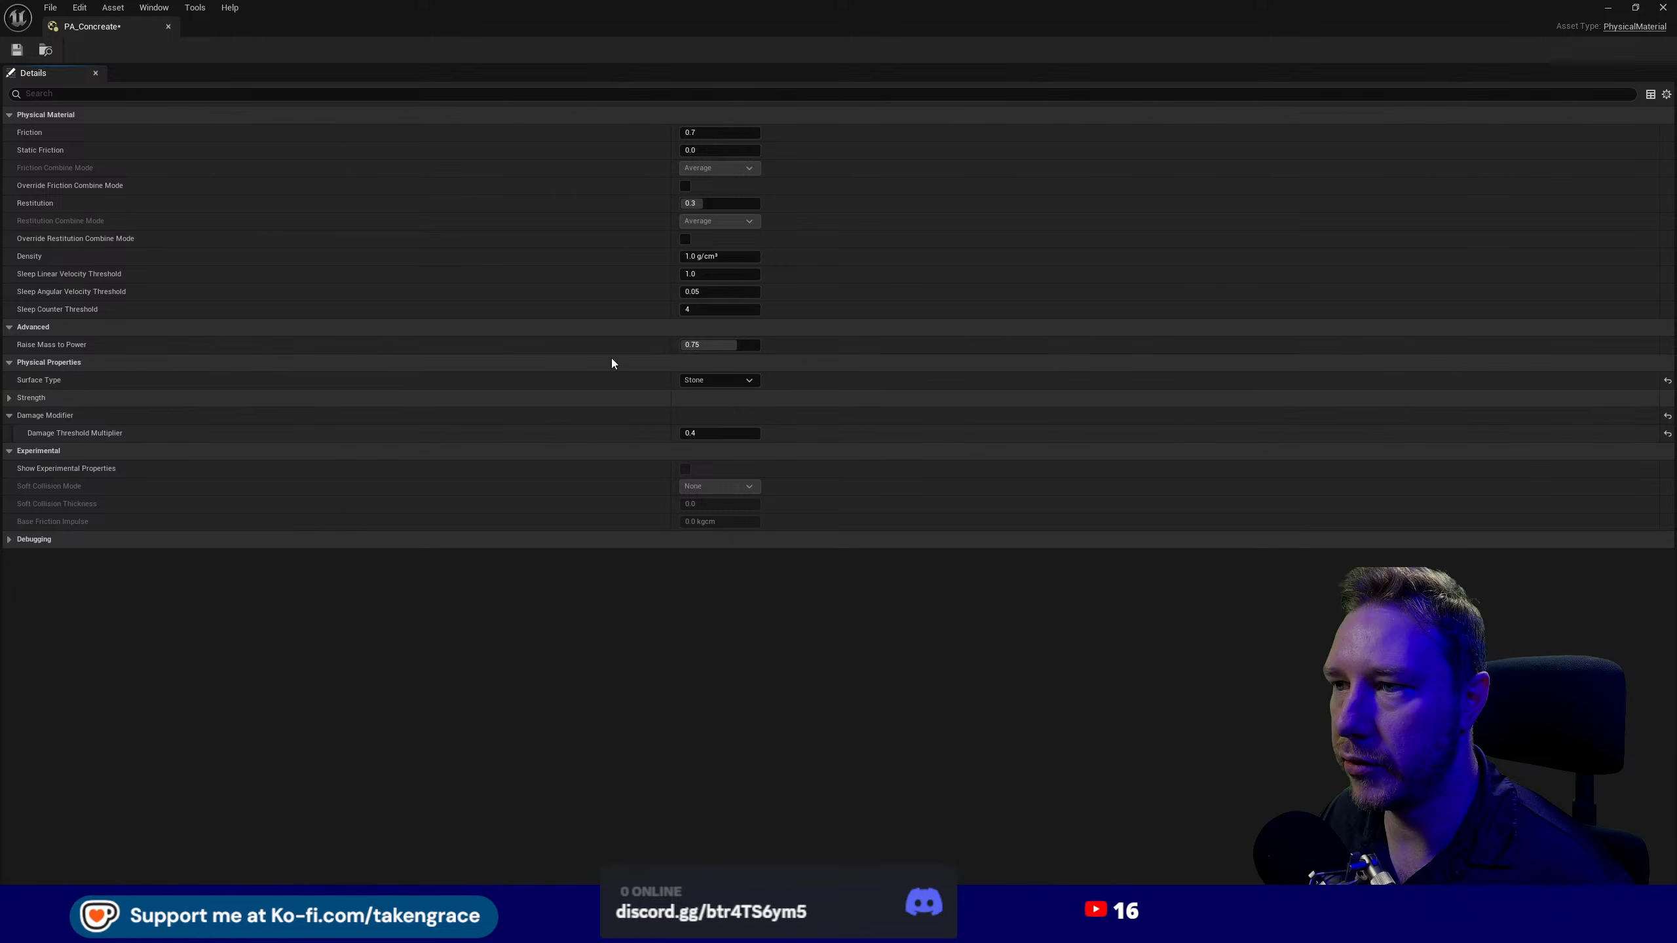
{"action": "left_click", "coordinate": [168, 26]}
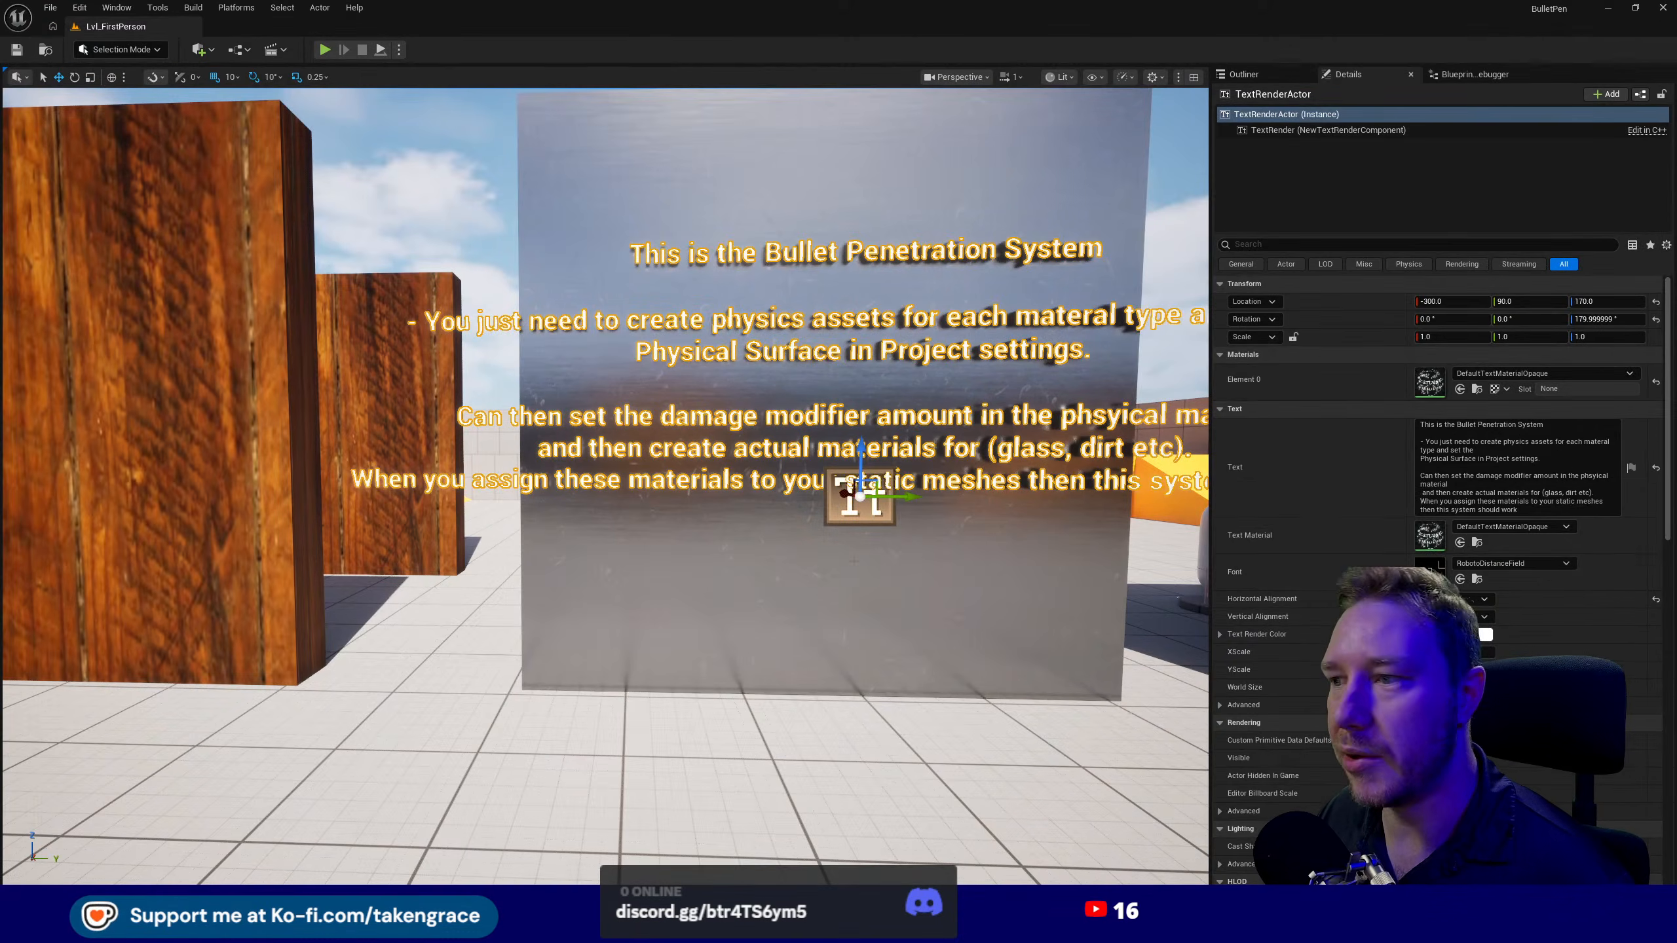
- Create a new material named M_Drywall in BulletPenSystem's Materials folder
{"action": "key", "text": "ctrl+space"}
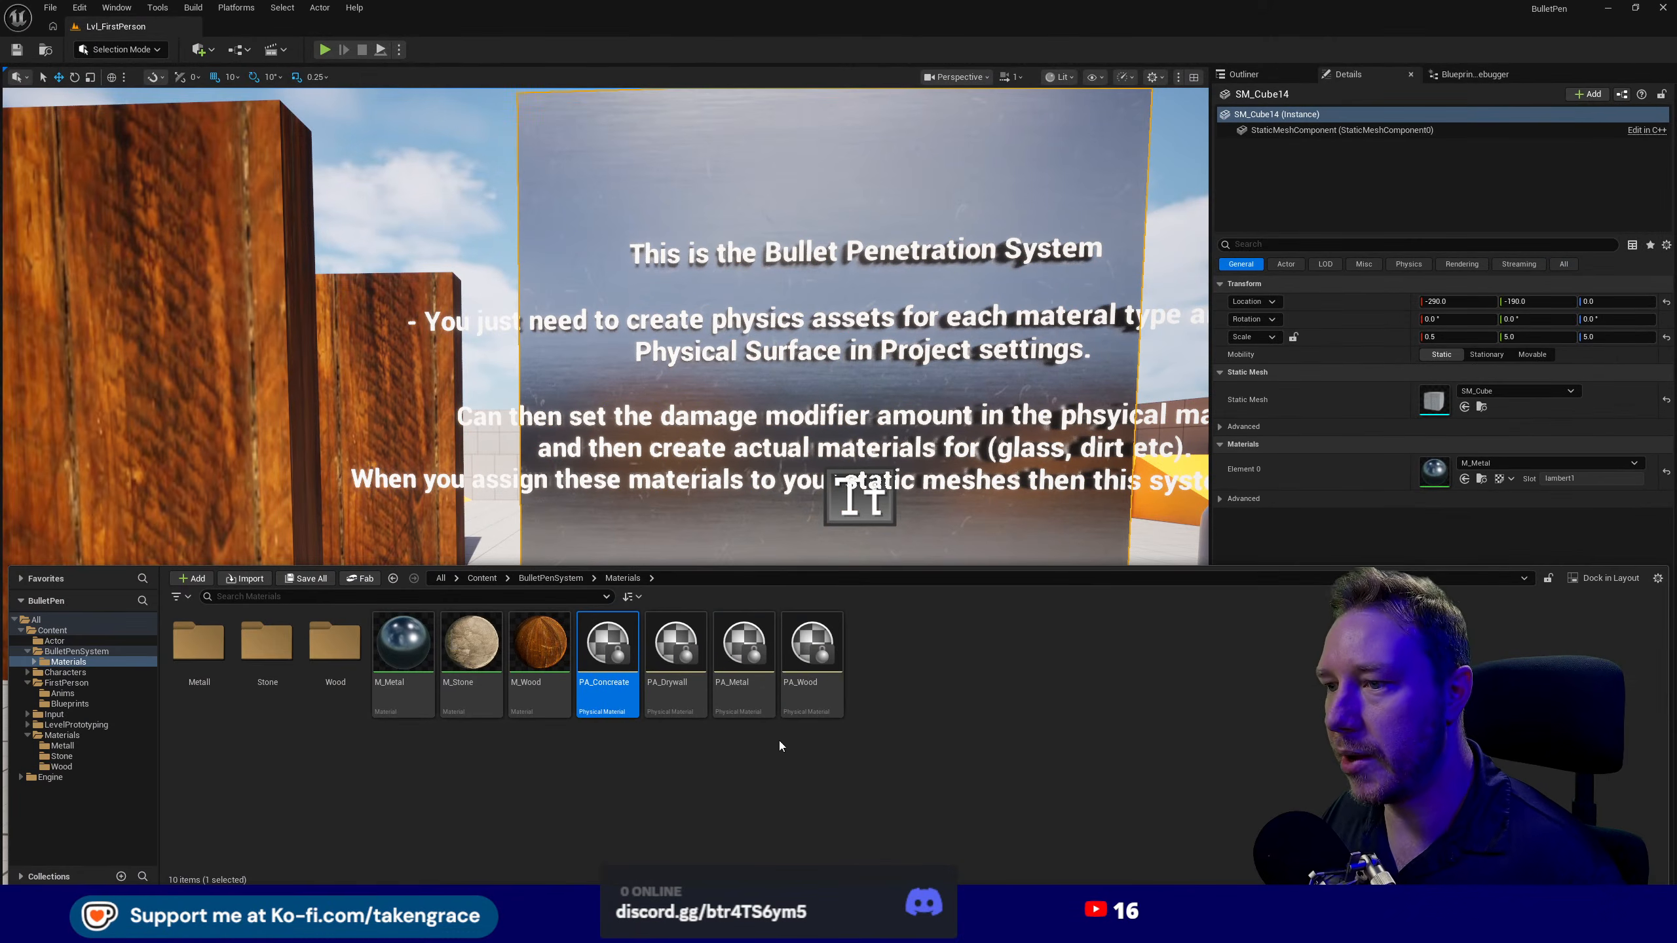
{"action": "left_click", "coordinate": [808, 695]}
{"action": "left_click", "coordinate": [530, 729]}
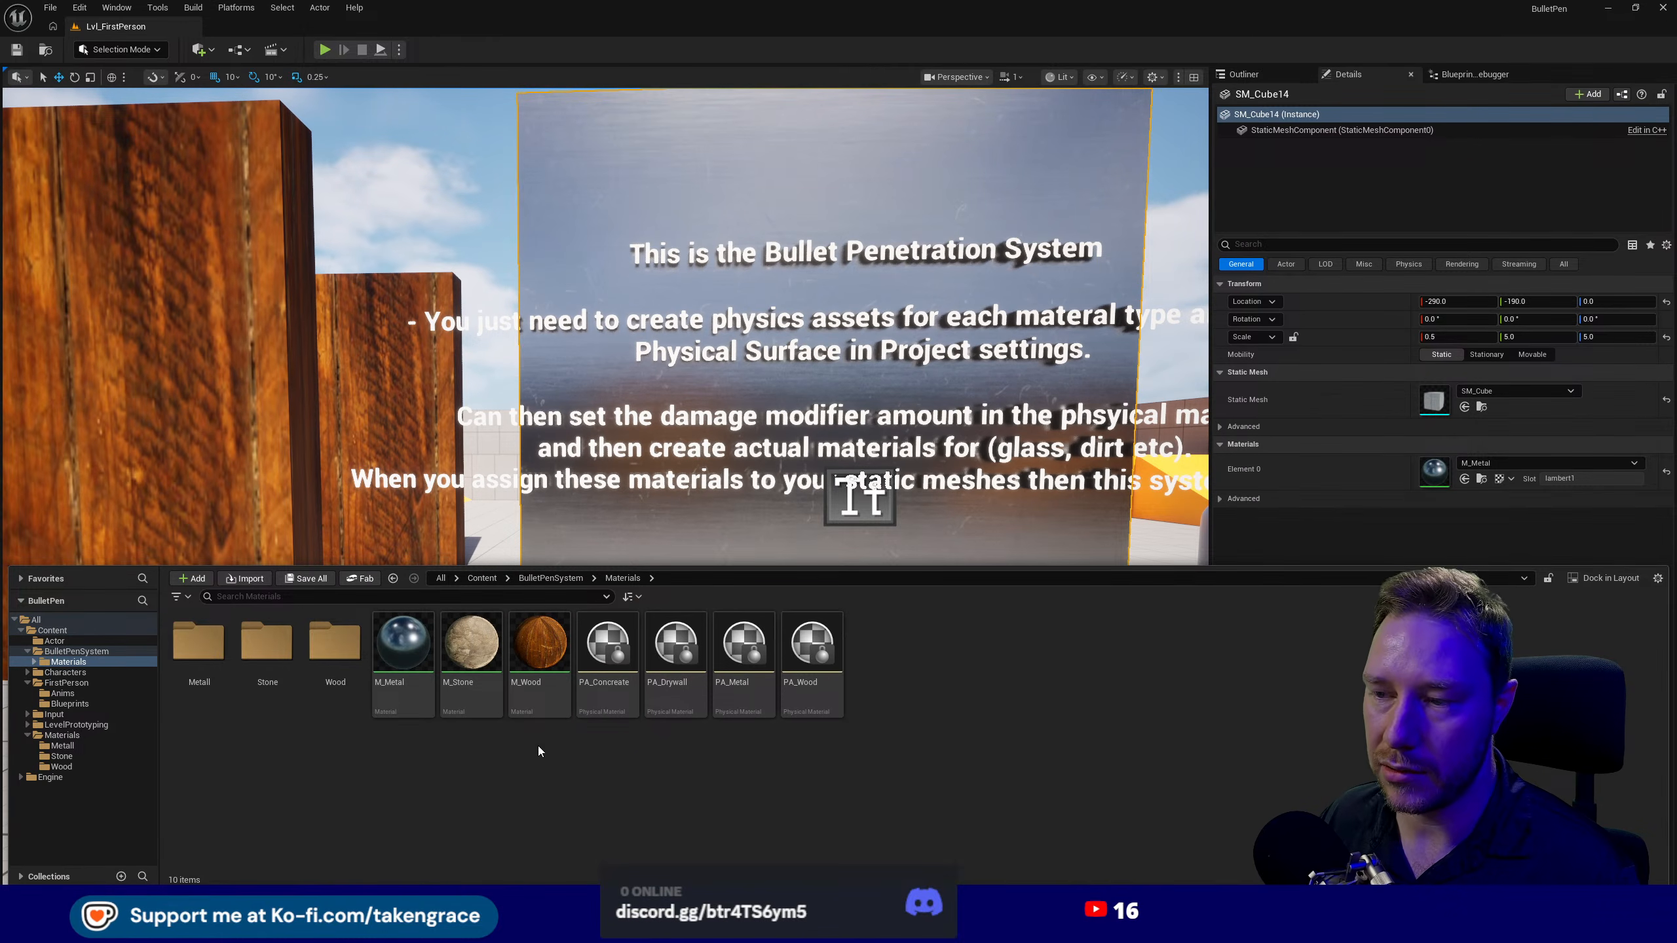
{"action": "left_click", "coordinate": [538, 691]}
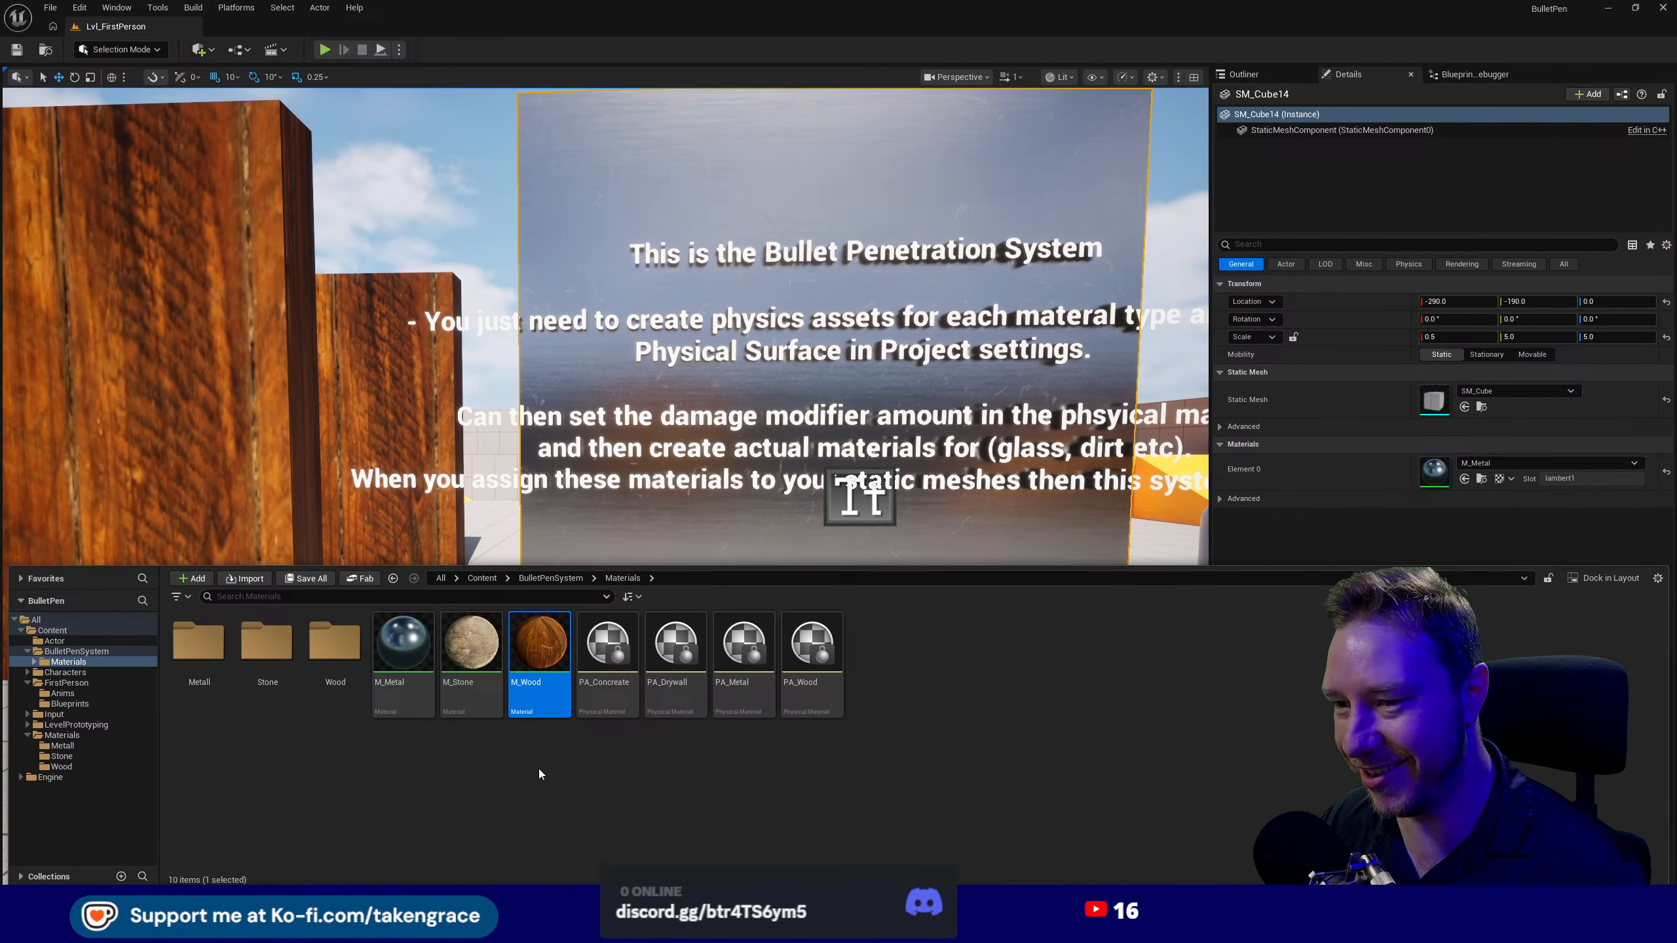
{"action": "left_click", "coordinate": [548, 780]}
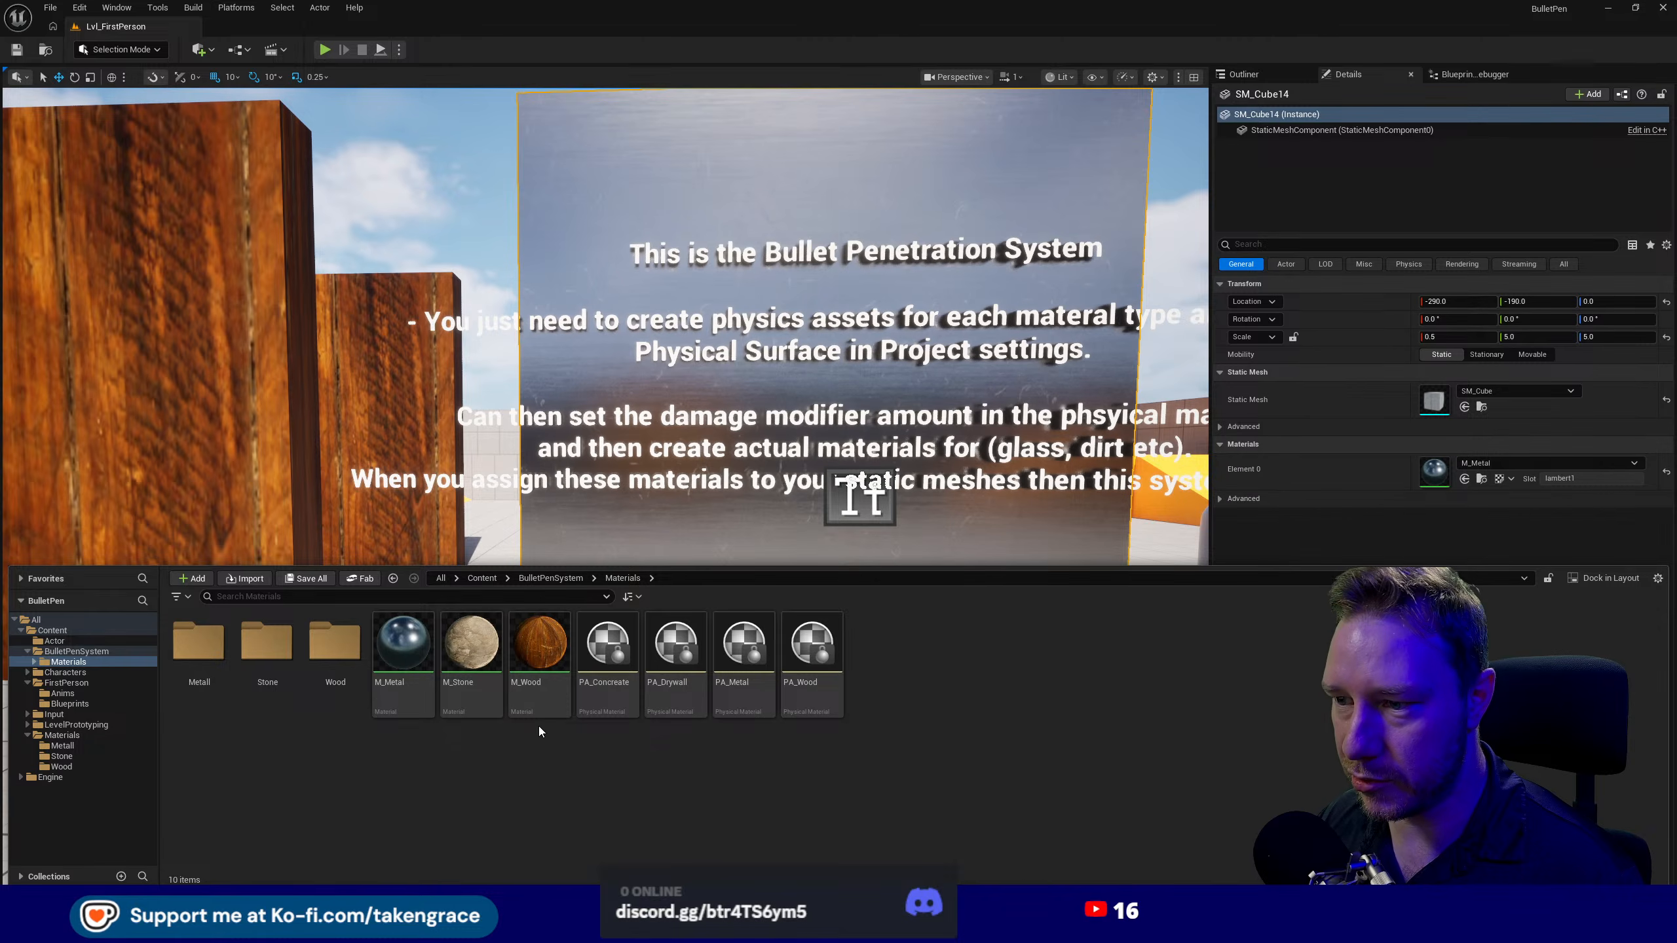
{"action": "right_click", "coordinate": [537, 757]}
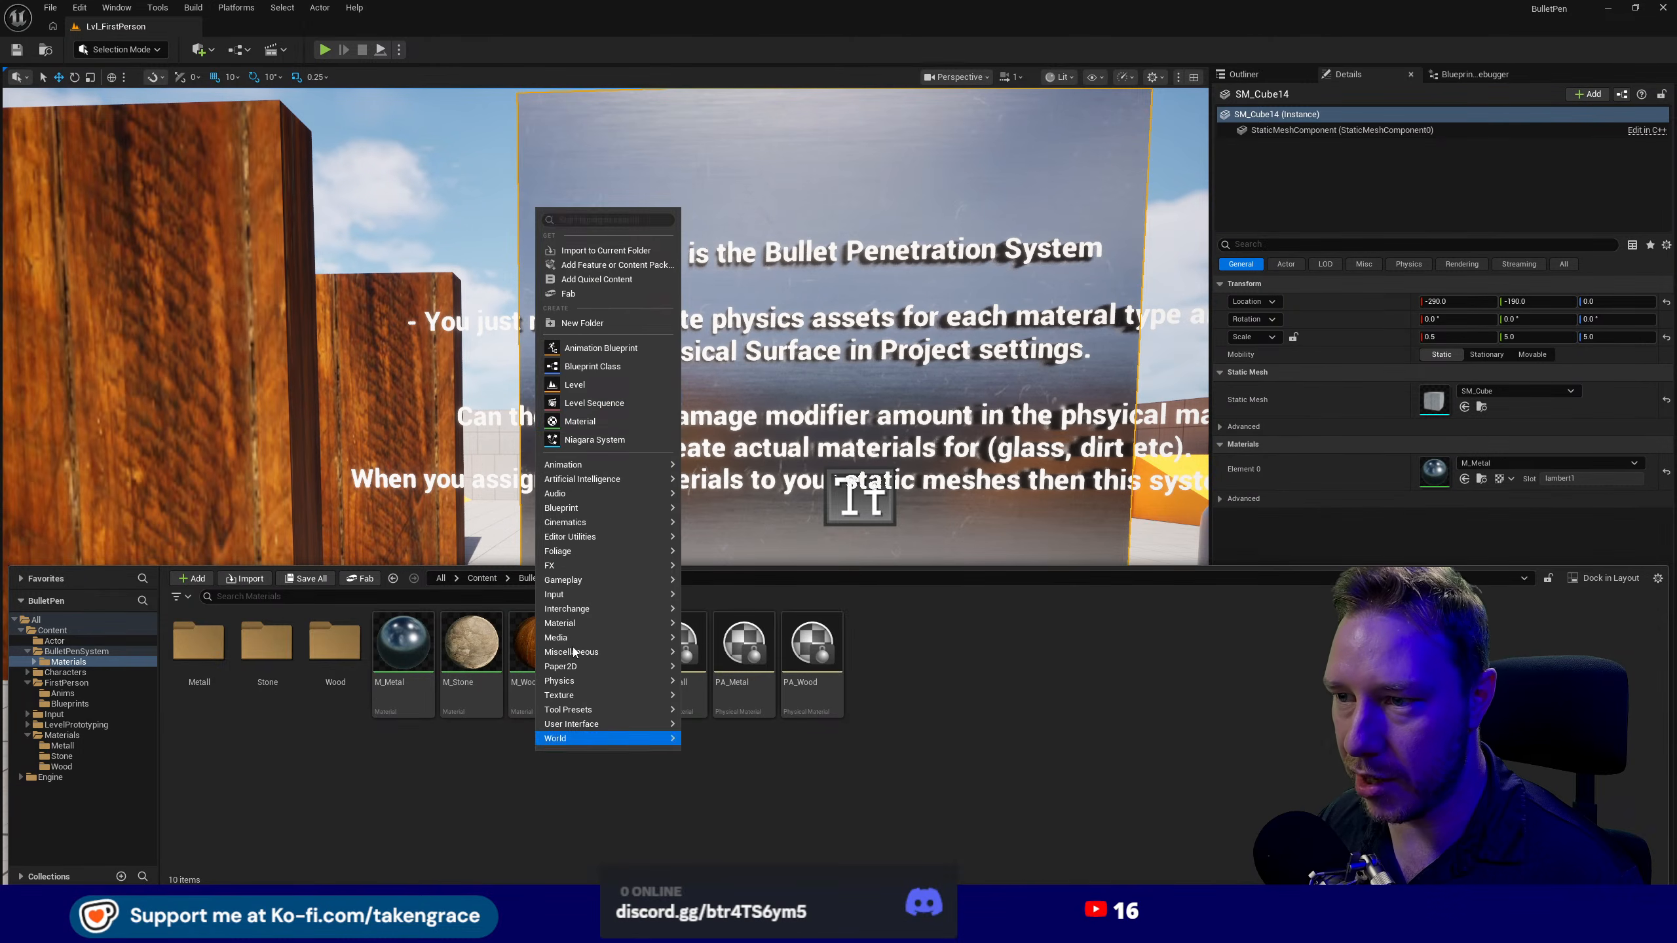
{"action": "left_click", "coordinate": [601, 409]}
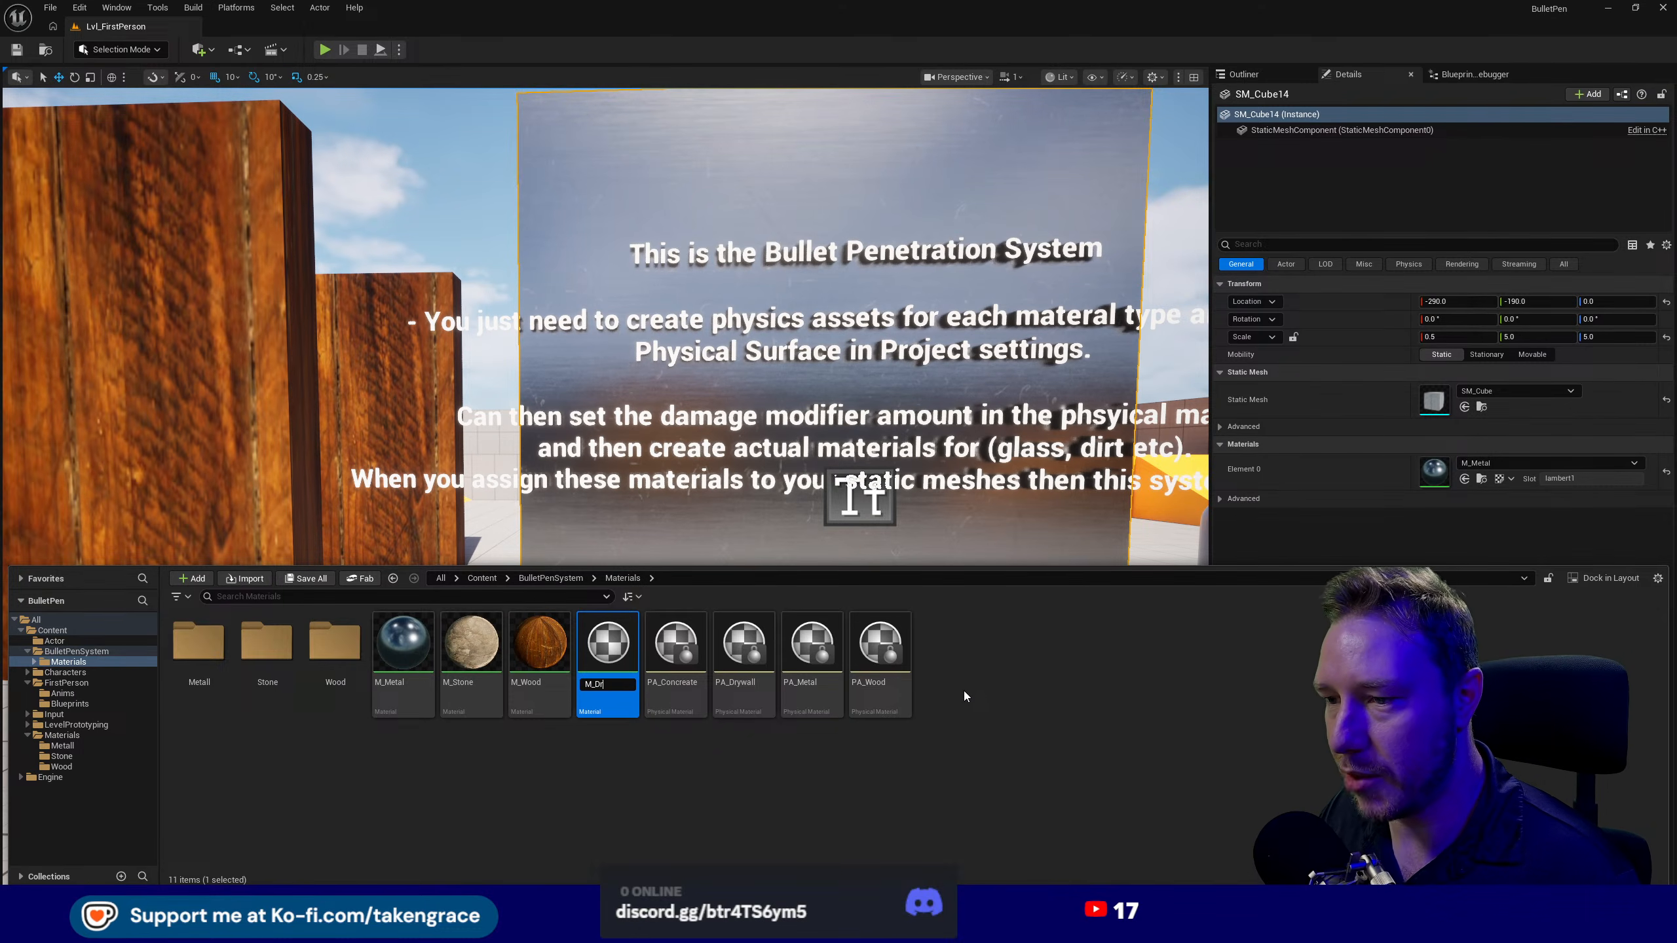
{"action": "type", "text": "M_Drywall"}
{"action": "key", "text": "Return"}
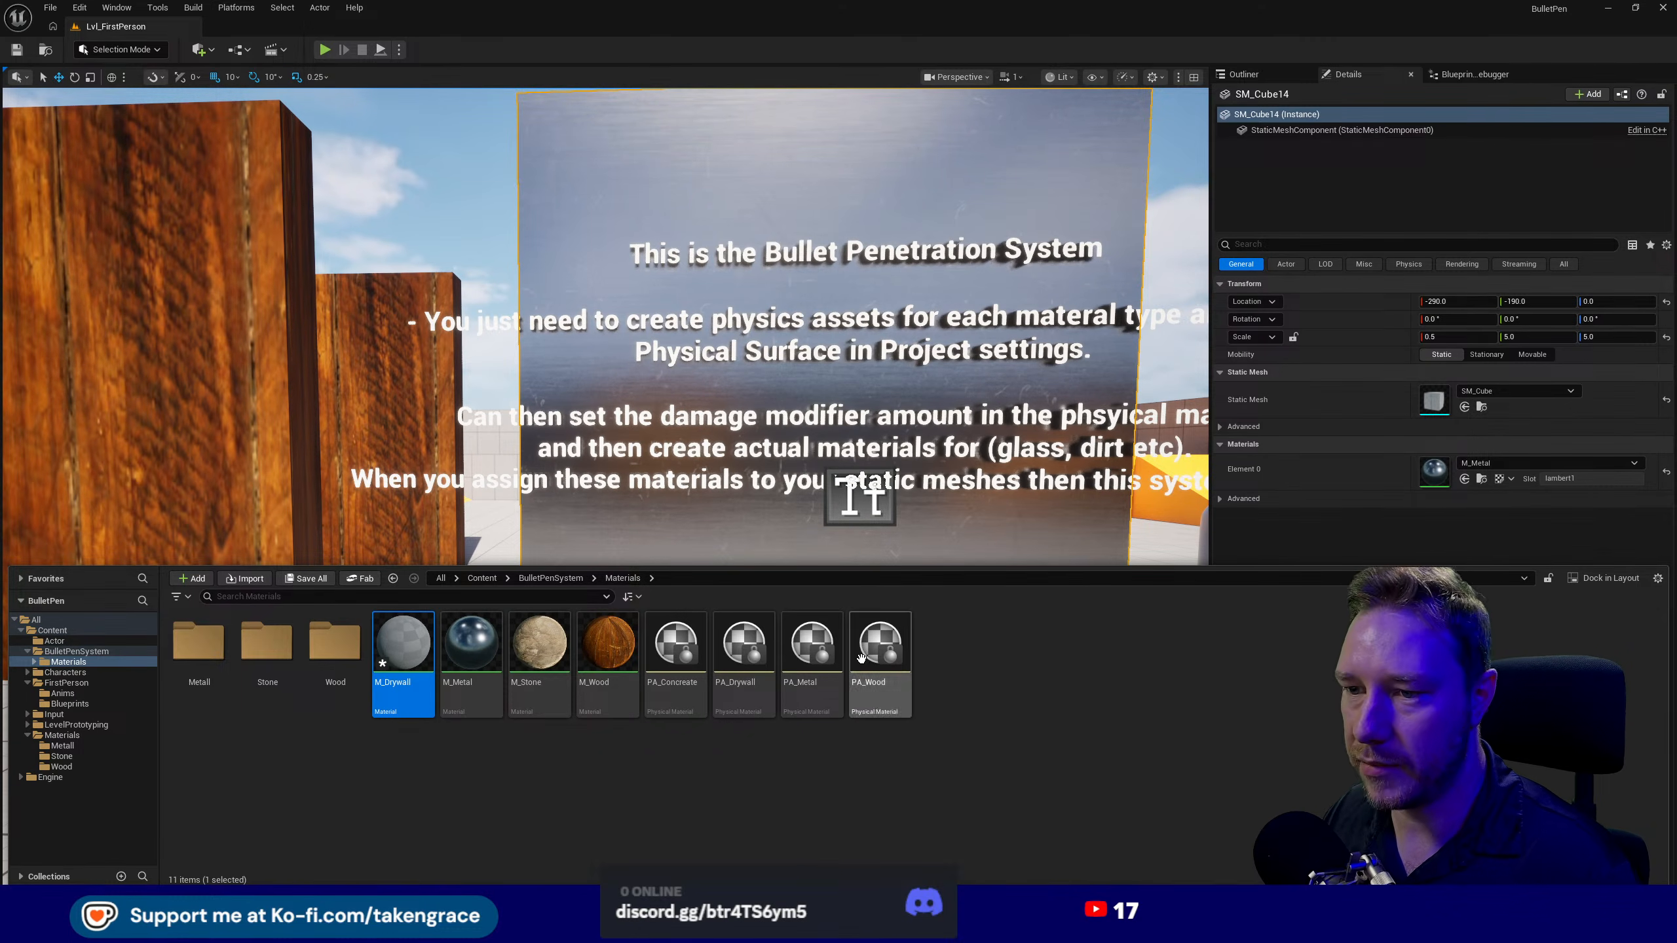
- Switch to Chrome, open Poly Haven's texture library from the bookmarks and browse the Plaster/Concrete category
{"action": "left_click", "coordinate": [779, 928]}
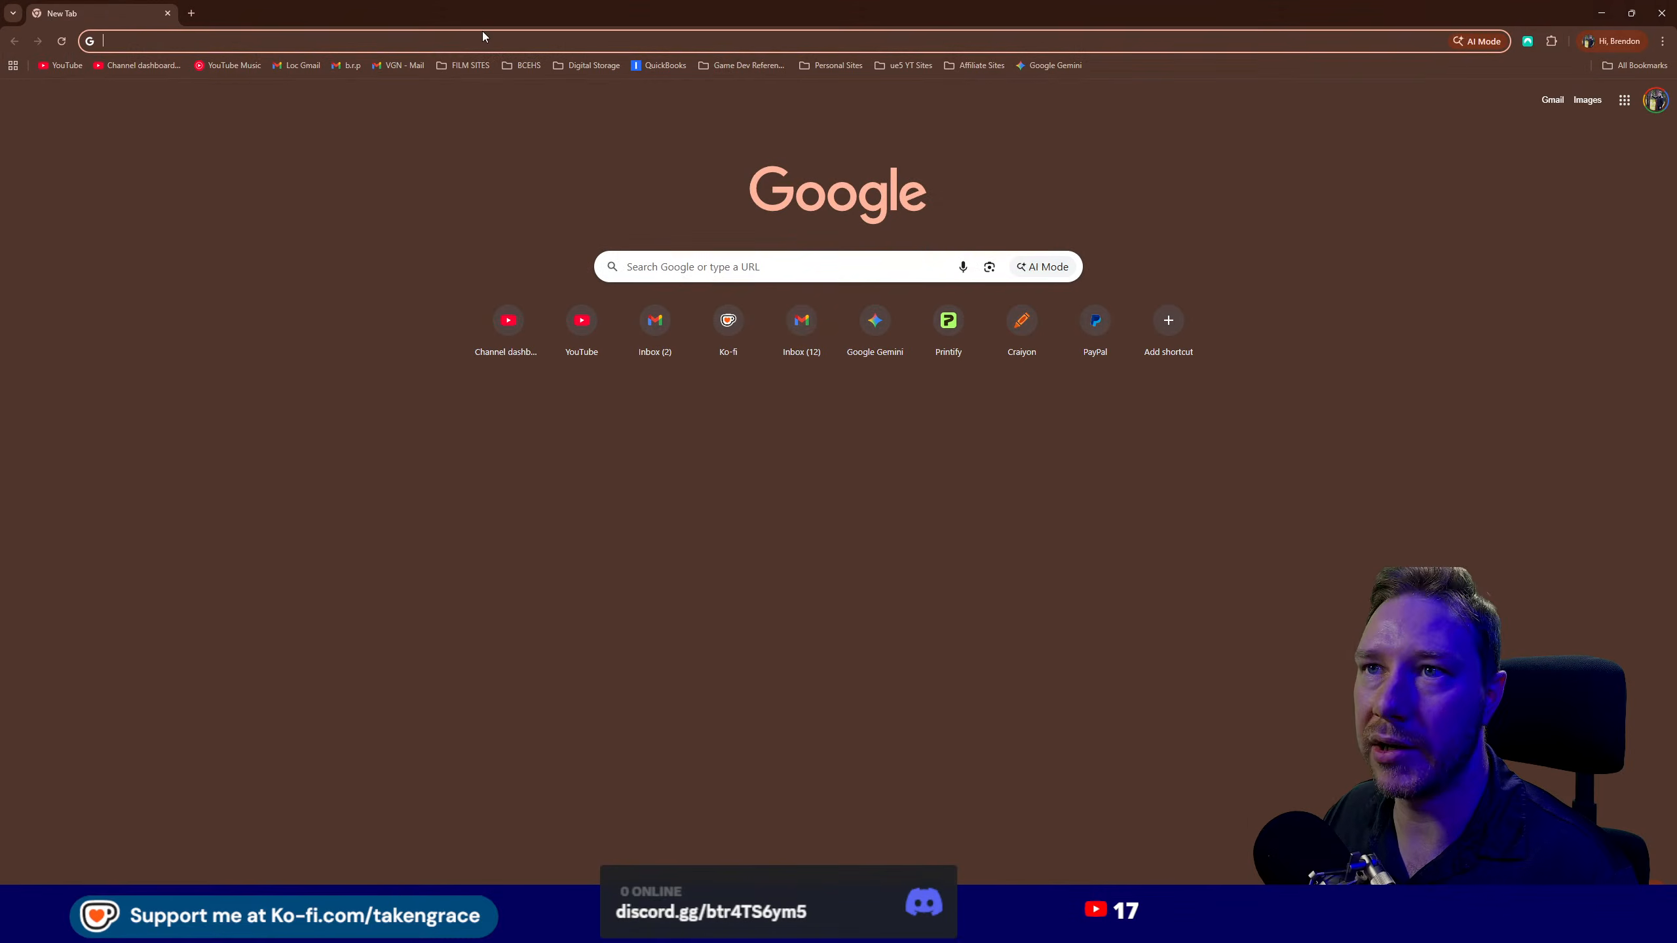
{"action": "left_click", "coordinate": [738, 61]}
{"action": "left_click", "coordinate": [771, 150]}
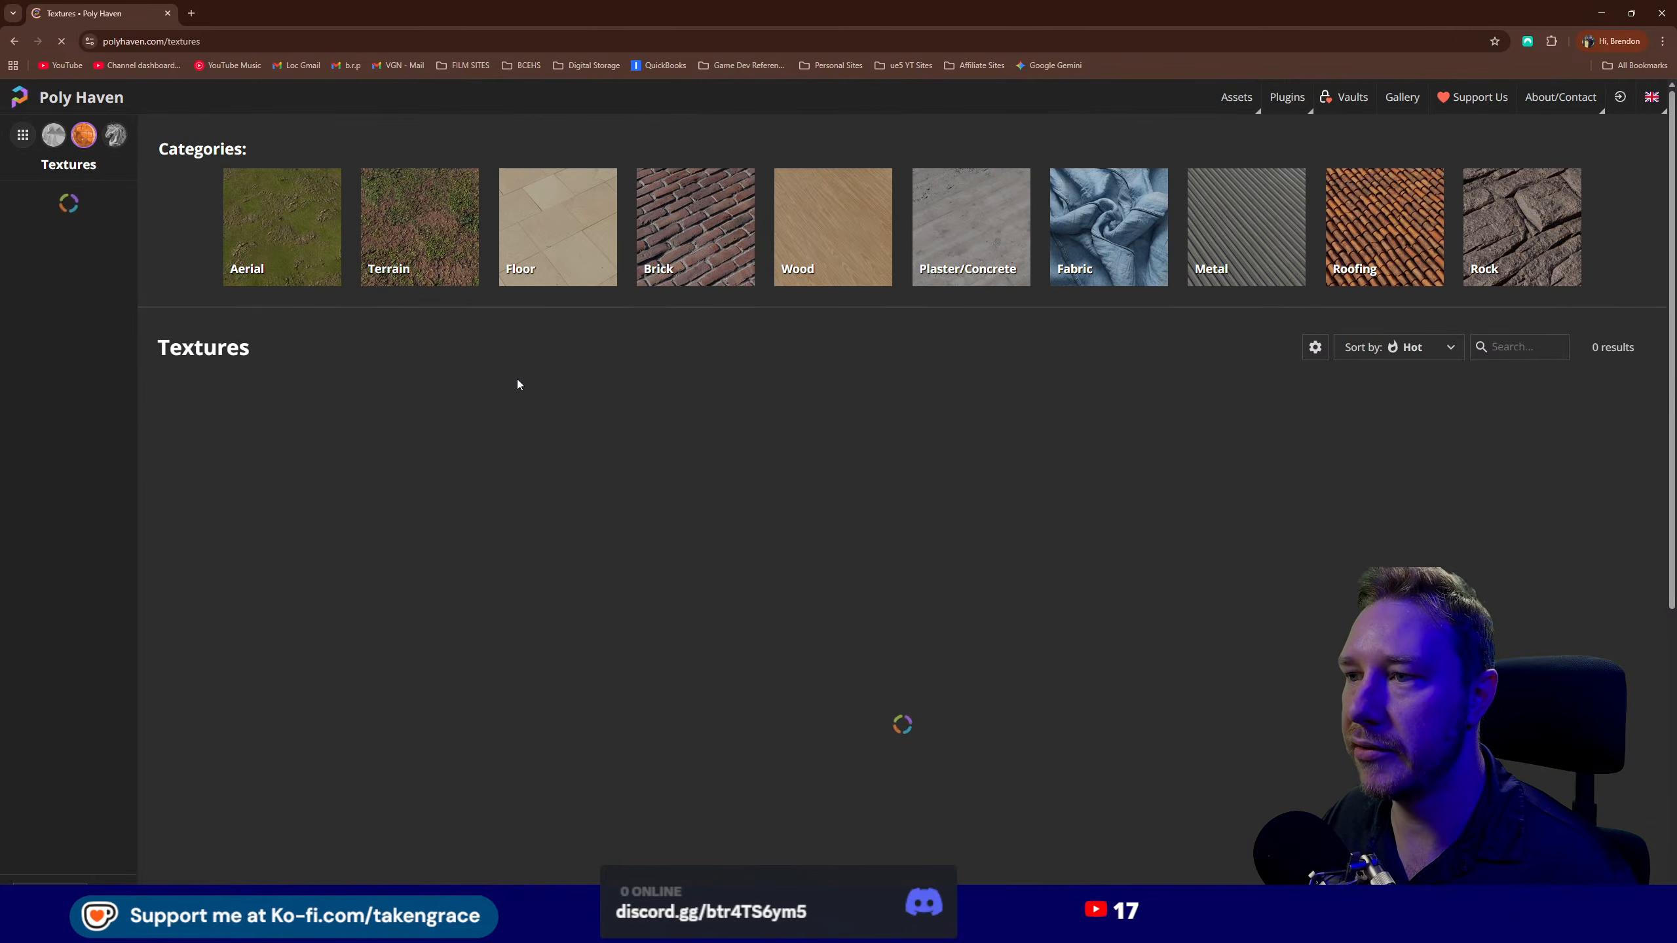
{"action": "left_click", "coordinate": [971, 227]}
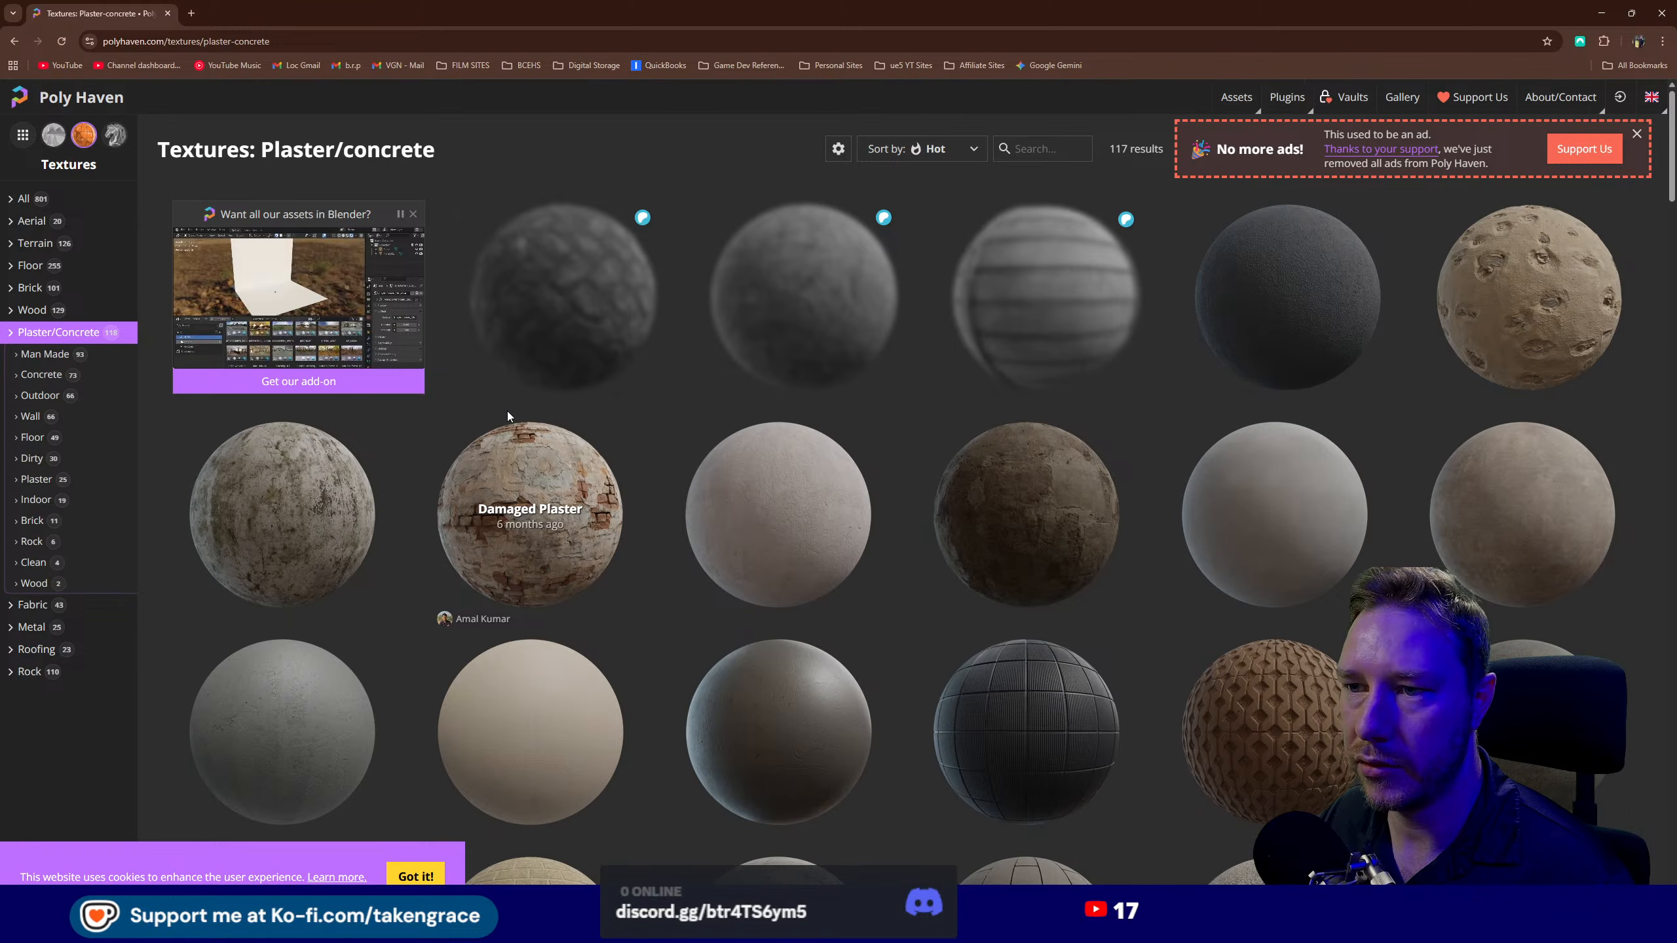
{"action": "scroll", "coordinate": [512, 413], "scroll_direction": "down", "scroll_amount": 2}
{"action": "scroll", "coordinate": [521, 384], "scroll_direction": "down", "scroll_amount": 3}
{"action": "scroll", "coordinate": [524, 357], "scroll_direction": "up", "scroll_amount": 5}
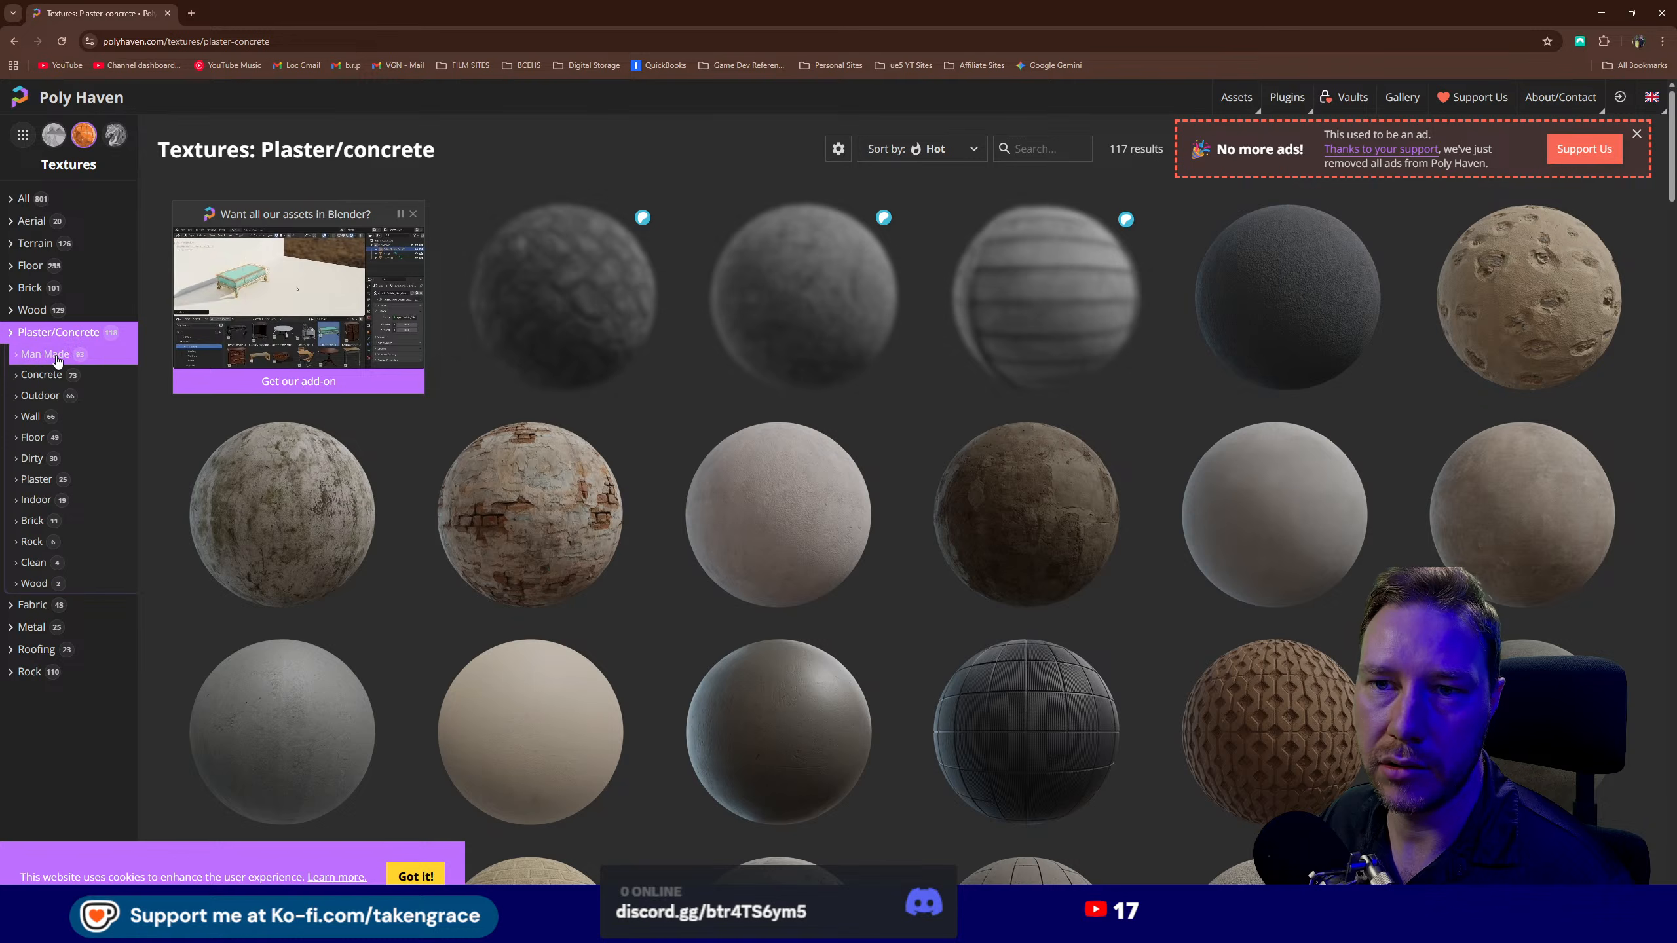
- Look through the Plaster textures and their Wall subcategory for a surface suited to drywall
{"action": "left_click", "coordinate": [26, 478]}
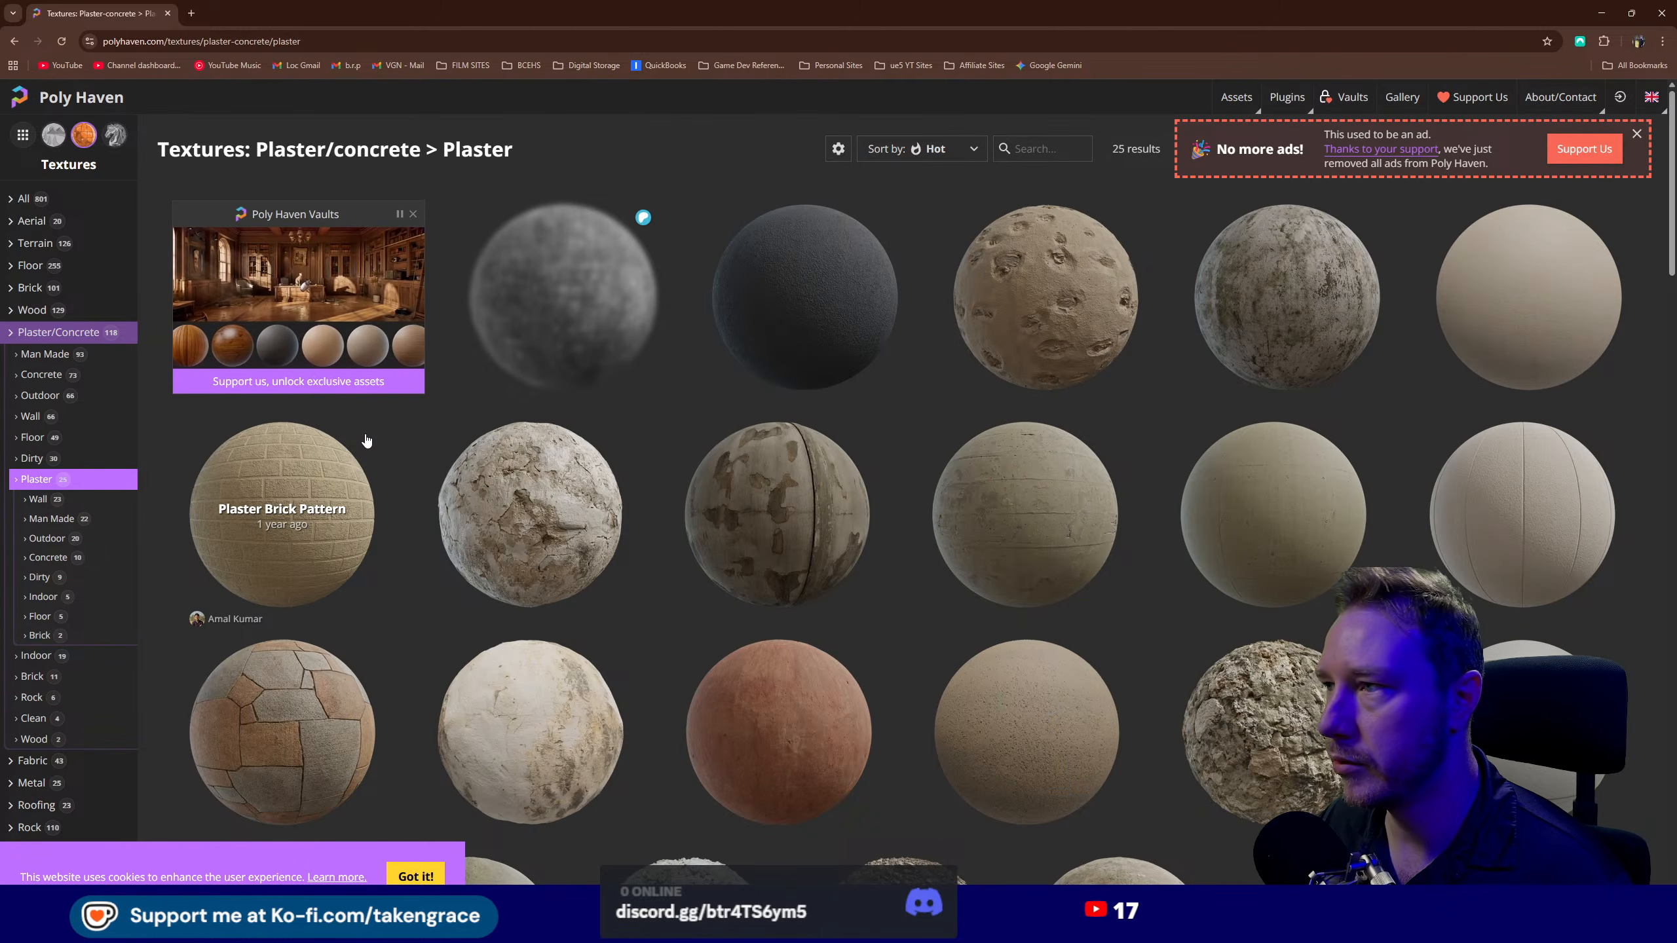
{"action": "scroll", "coordinate": [988, 495], "scroll_direction": "down", "scroll_amount": 1}
{"action": "scroll", "coordinate": [989, 495], "scroll_direction": "down", "scroll_amount": 7}
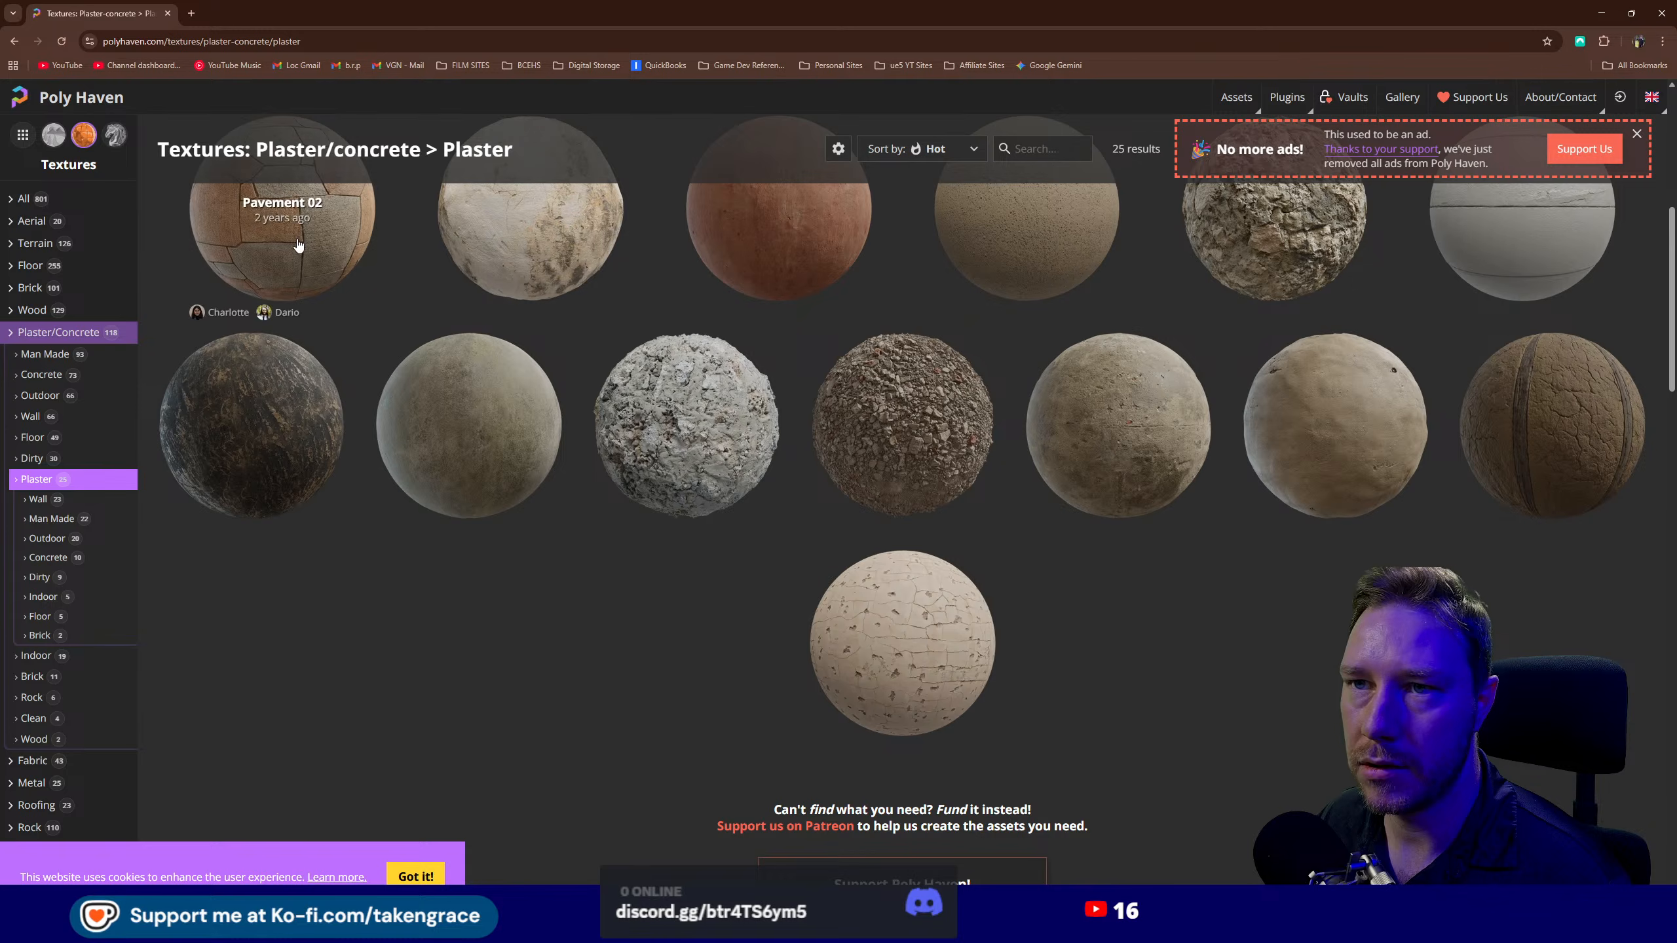
{"action": "left_click", "coordinate": [40, 500]}
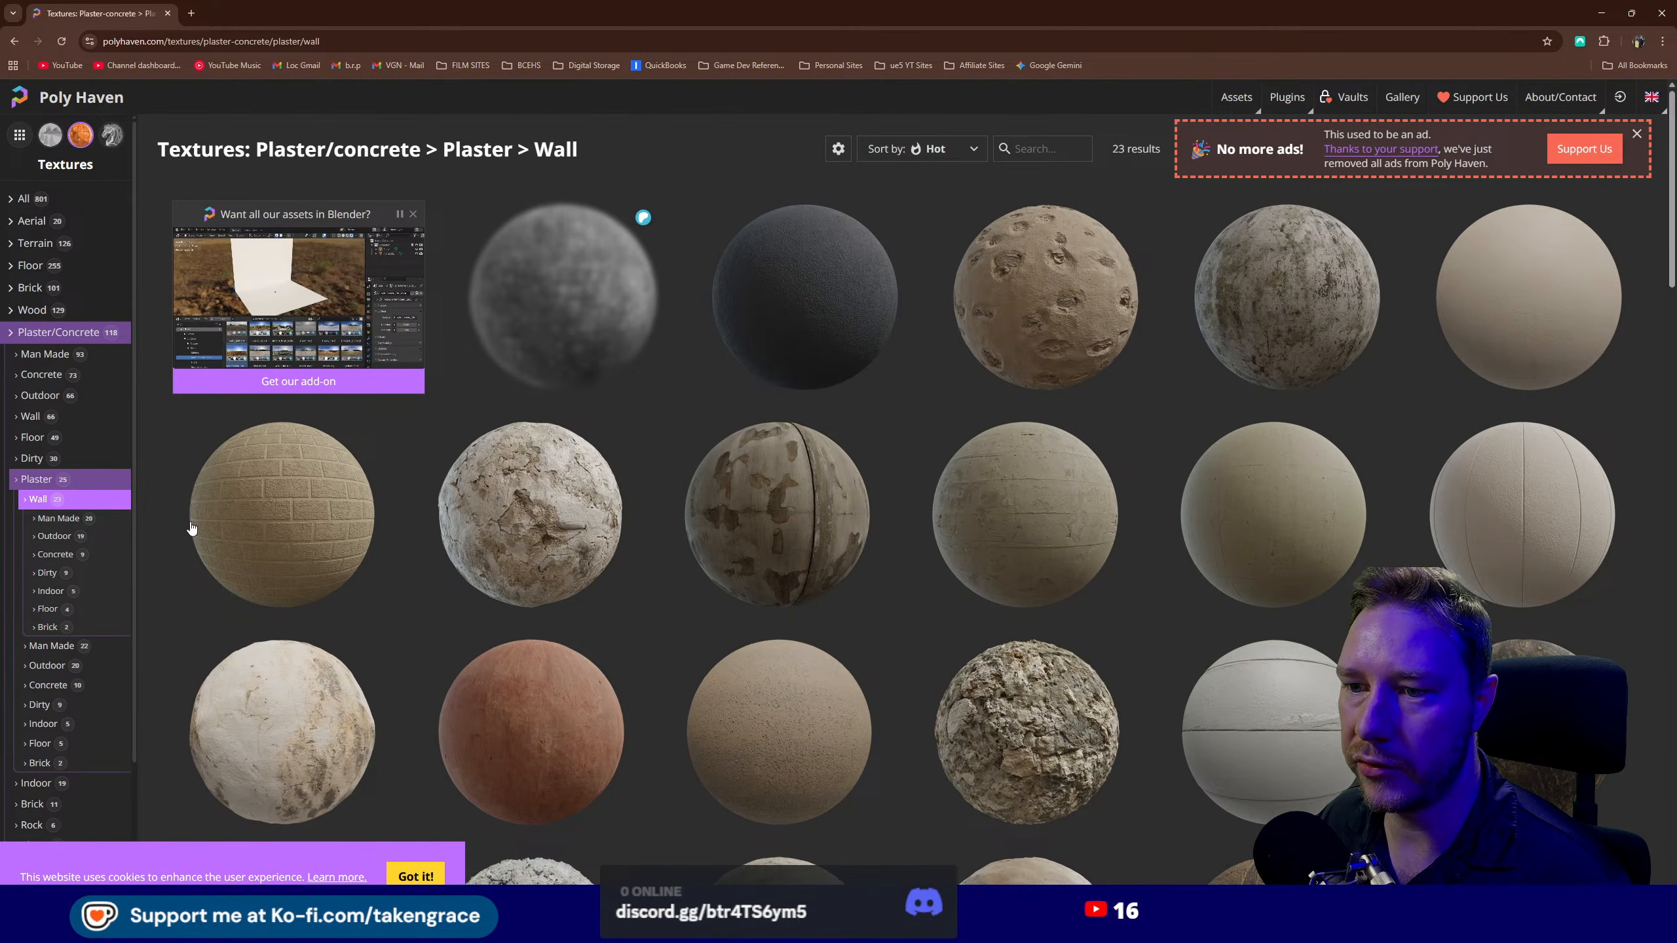
{"action": "scroll", "coordinate": [950, 587], "scroll_direction": "down", "scroll_amount": 6}
{"action": "scroll", "coordinate": [1308, 462], "scroll_direction": "up", "scroll_amount": 2}
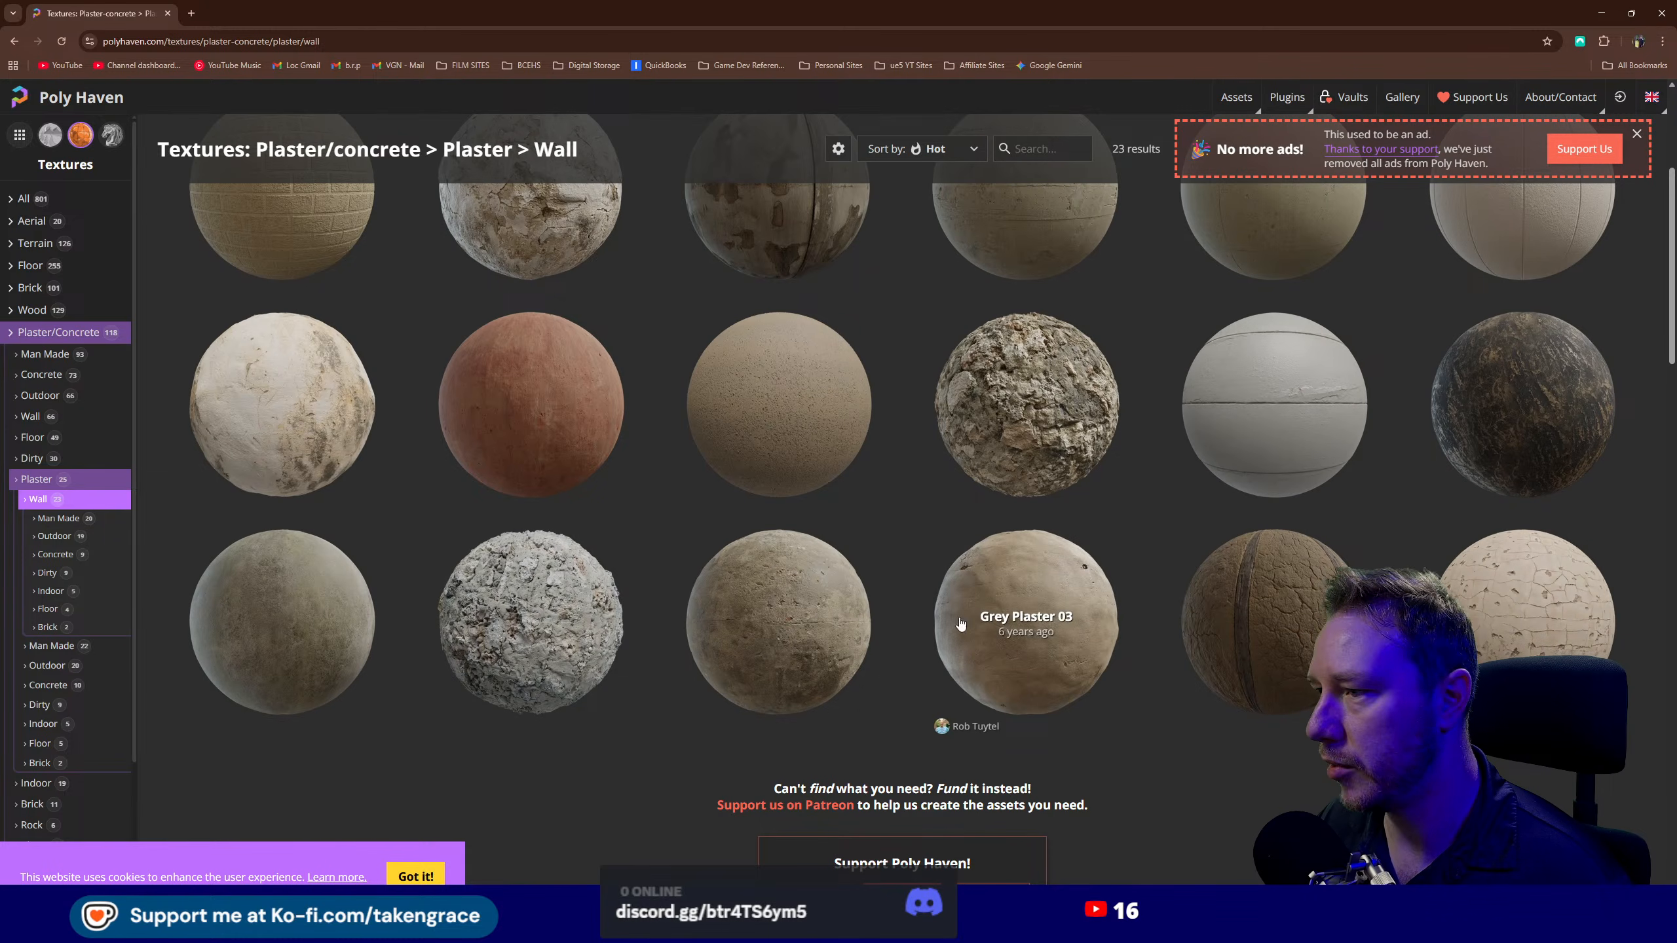
- Return to the whole Plaster/Concrete category and look through its Man Made textures down to the end
{"action": "left_click", "coordinate": [6, 336]}
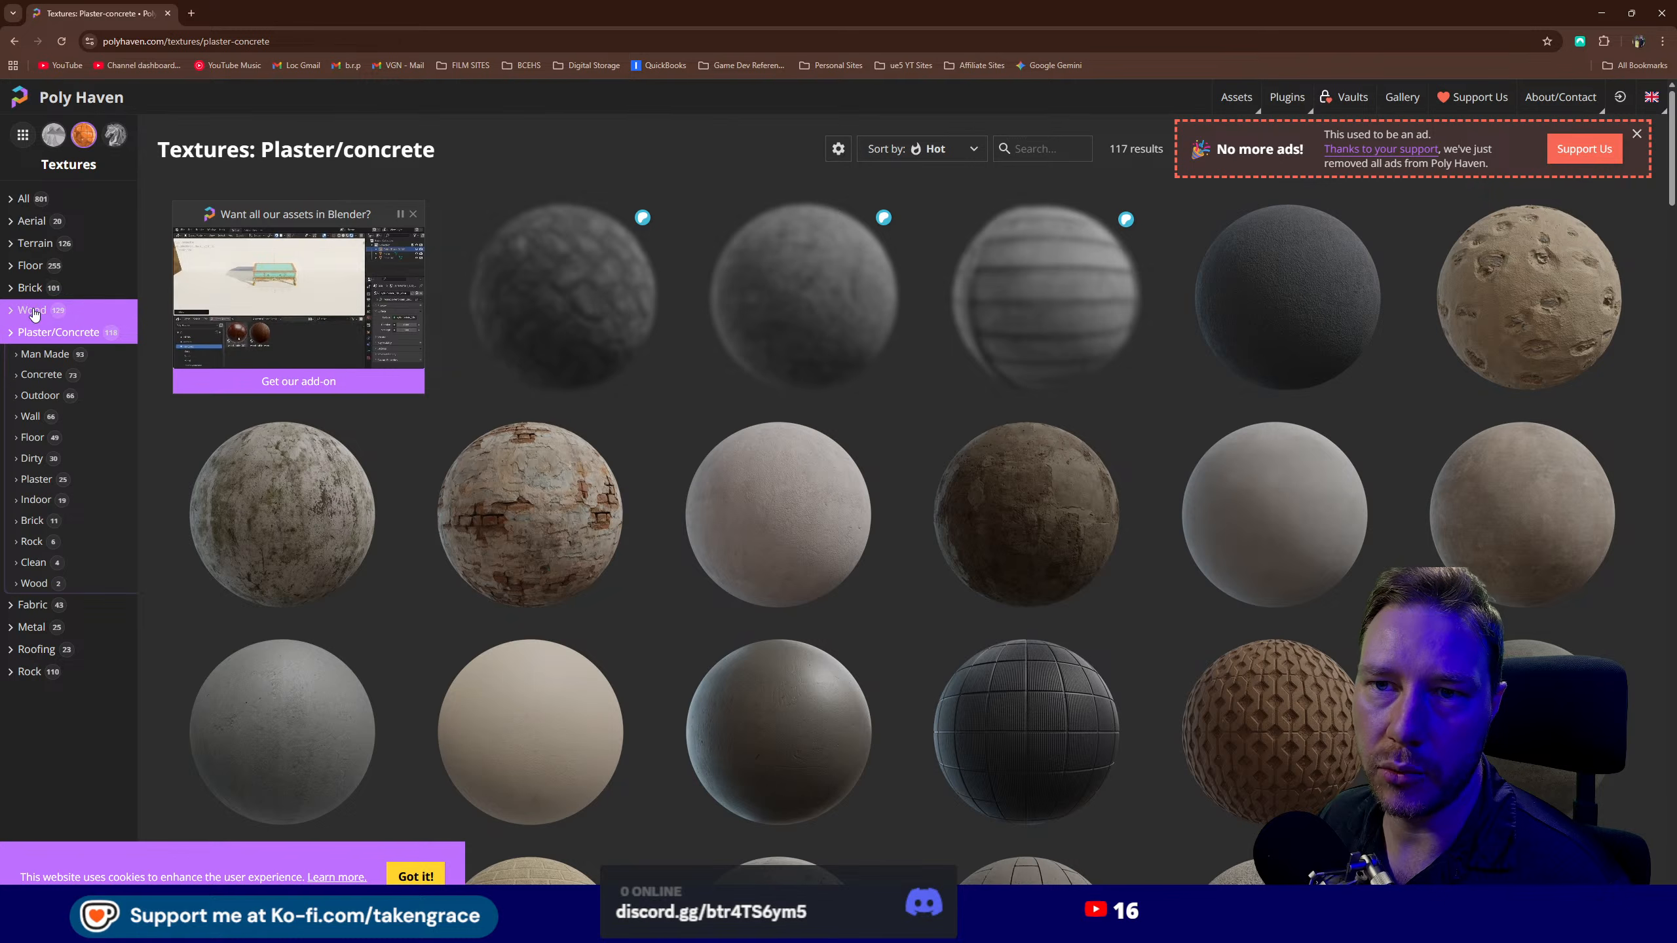
{"action": "left_click", "coordinate": [53, 362]}
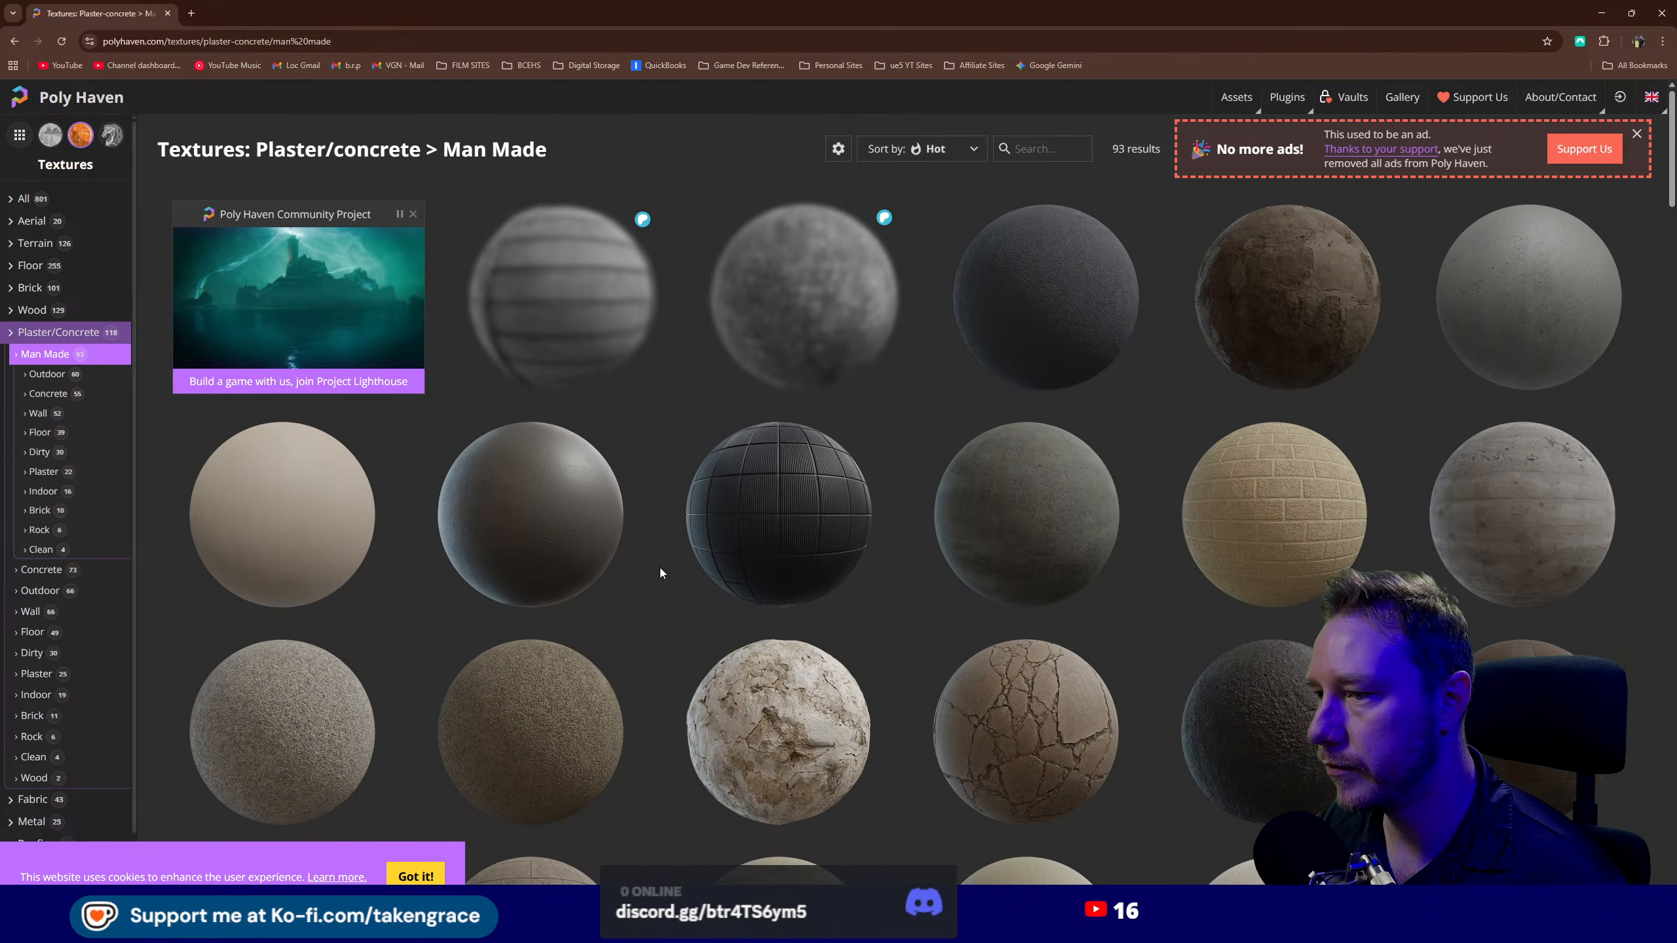
{"action": "scroll", "coordinate": [661, 568], "scroll_direction": "down", "scroll_amount": 5}
{"action": "scroll", "coordinate": [660, 566], "scroll_direction": "down", "scroll_amount": 3}
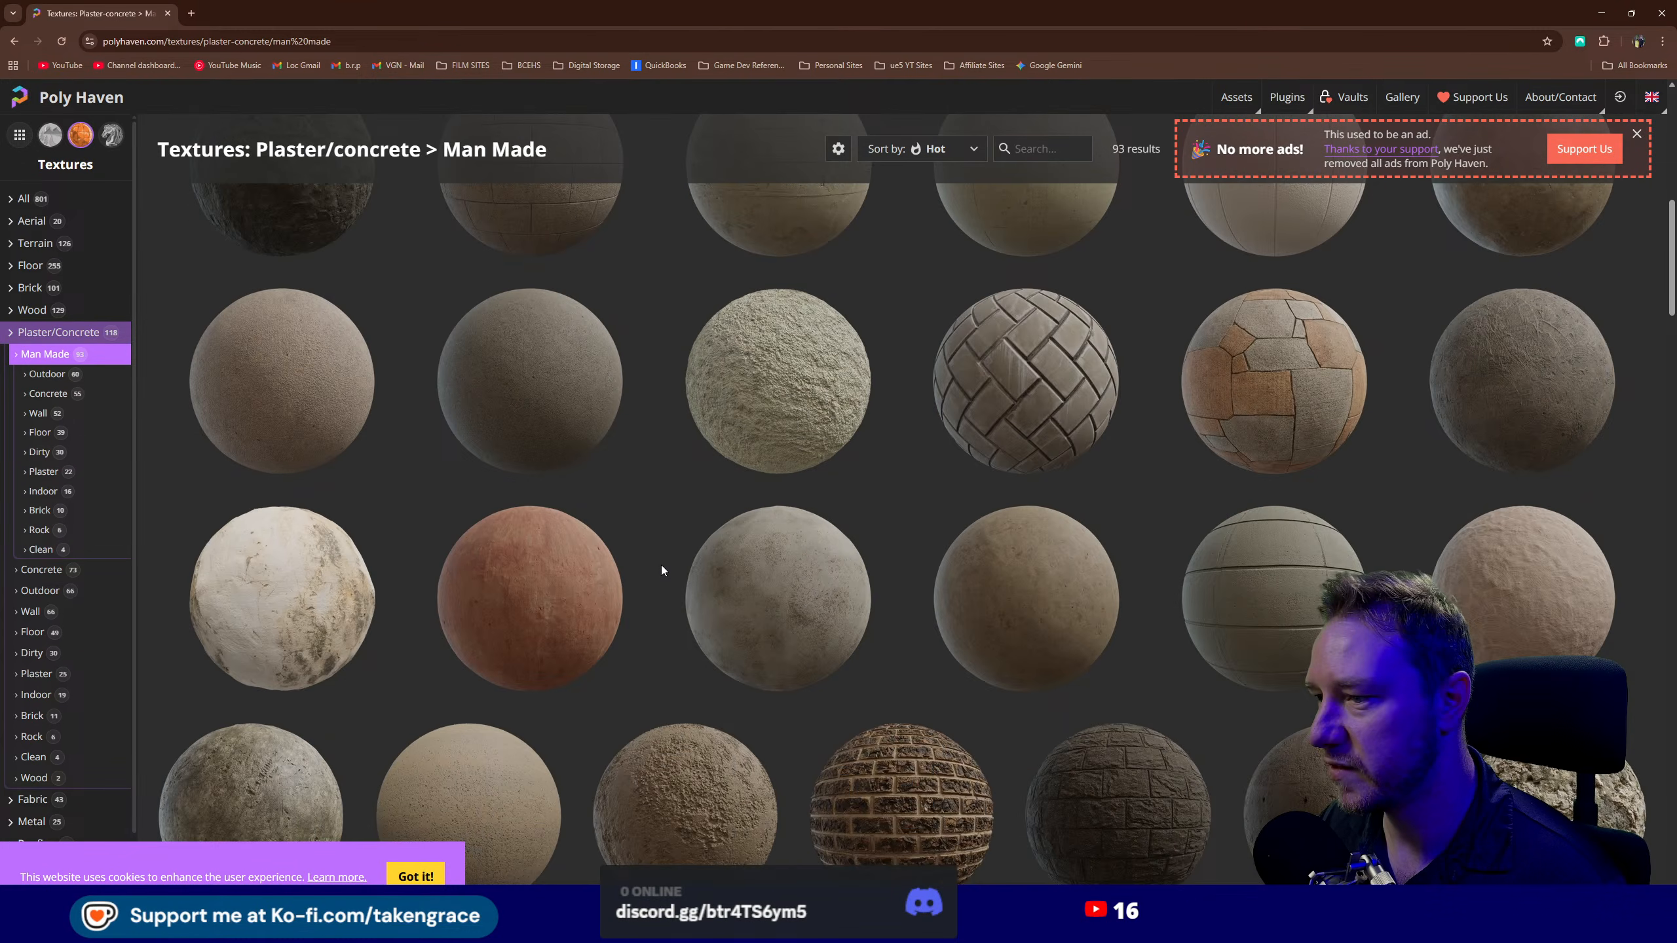
{"action": "scroll", "coordinate": [660, 565], "scroll_direction": "down", "scroll_amount": 3}
{"action": "scroll", "coordinate": [658, 567], "scroll_direction": "down", "scroll_amount": 15}
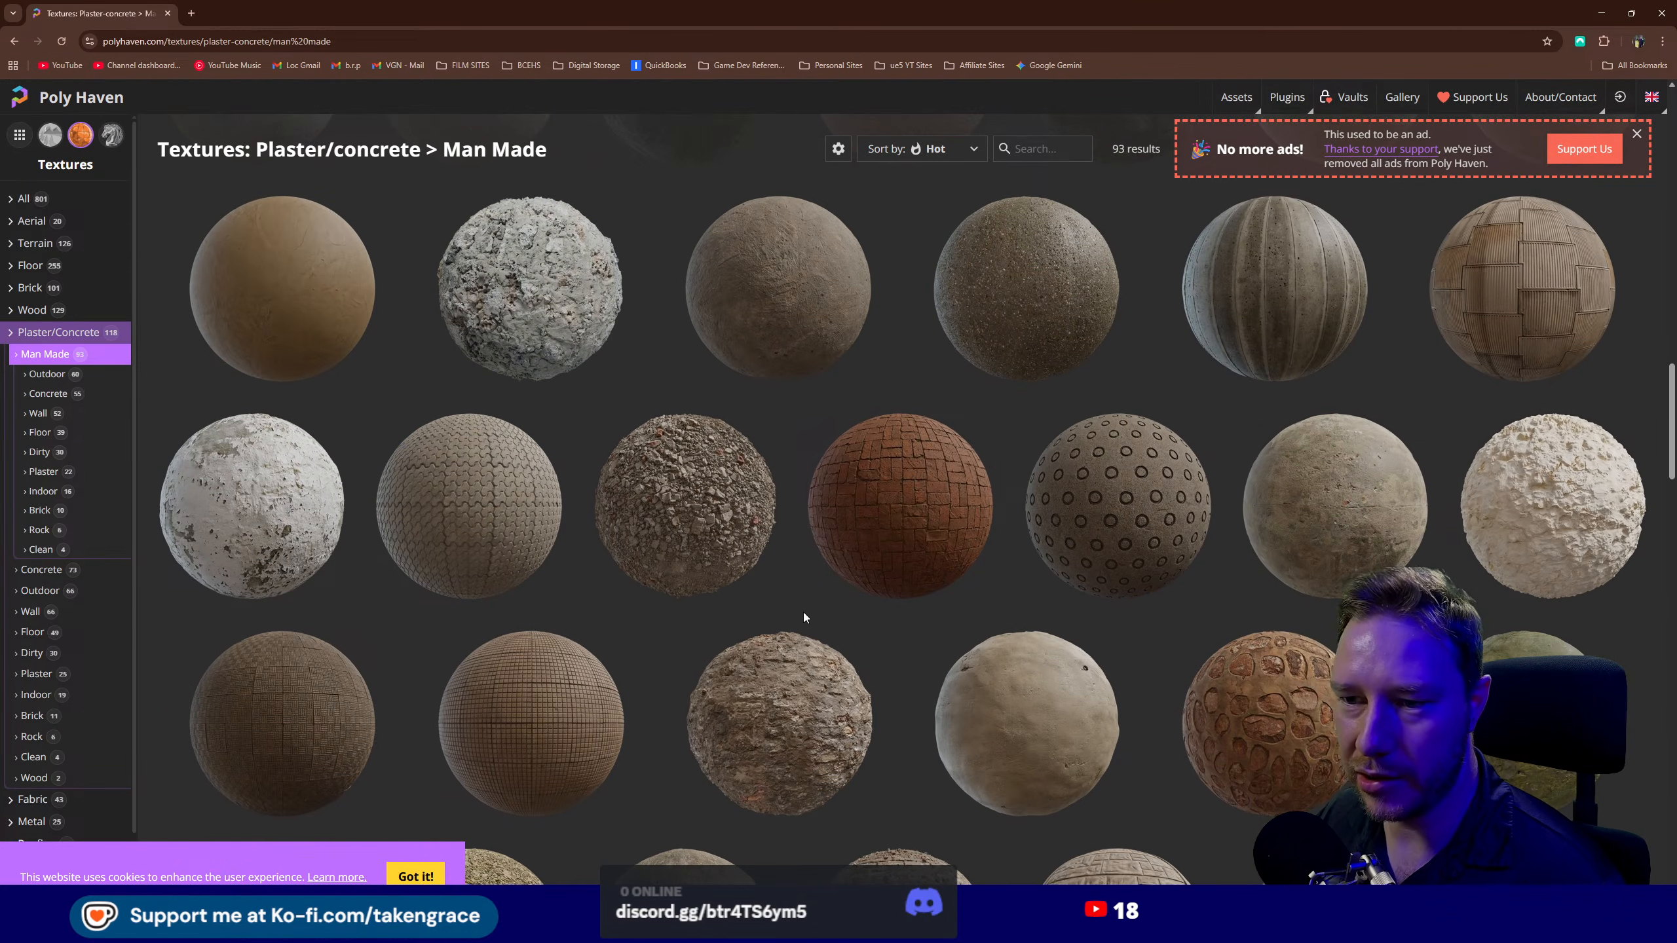
{"action": "scroll", "coordinate": [805, 611], "scroll_direction": "down", "scroll_amount": 10}
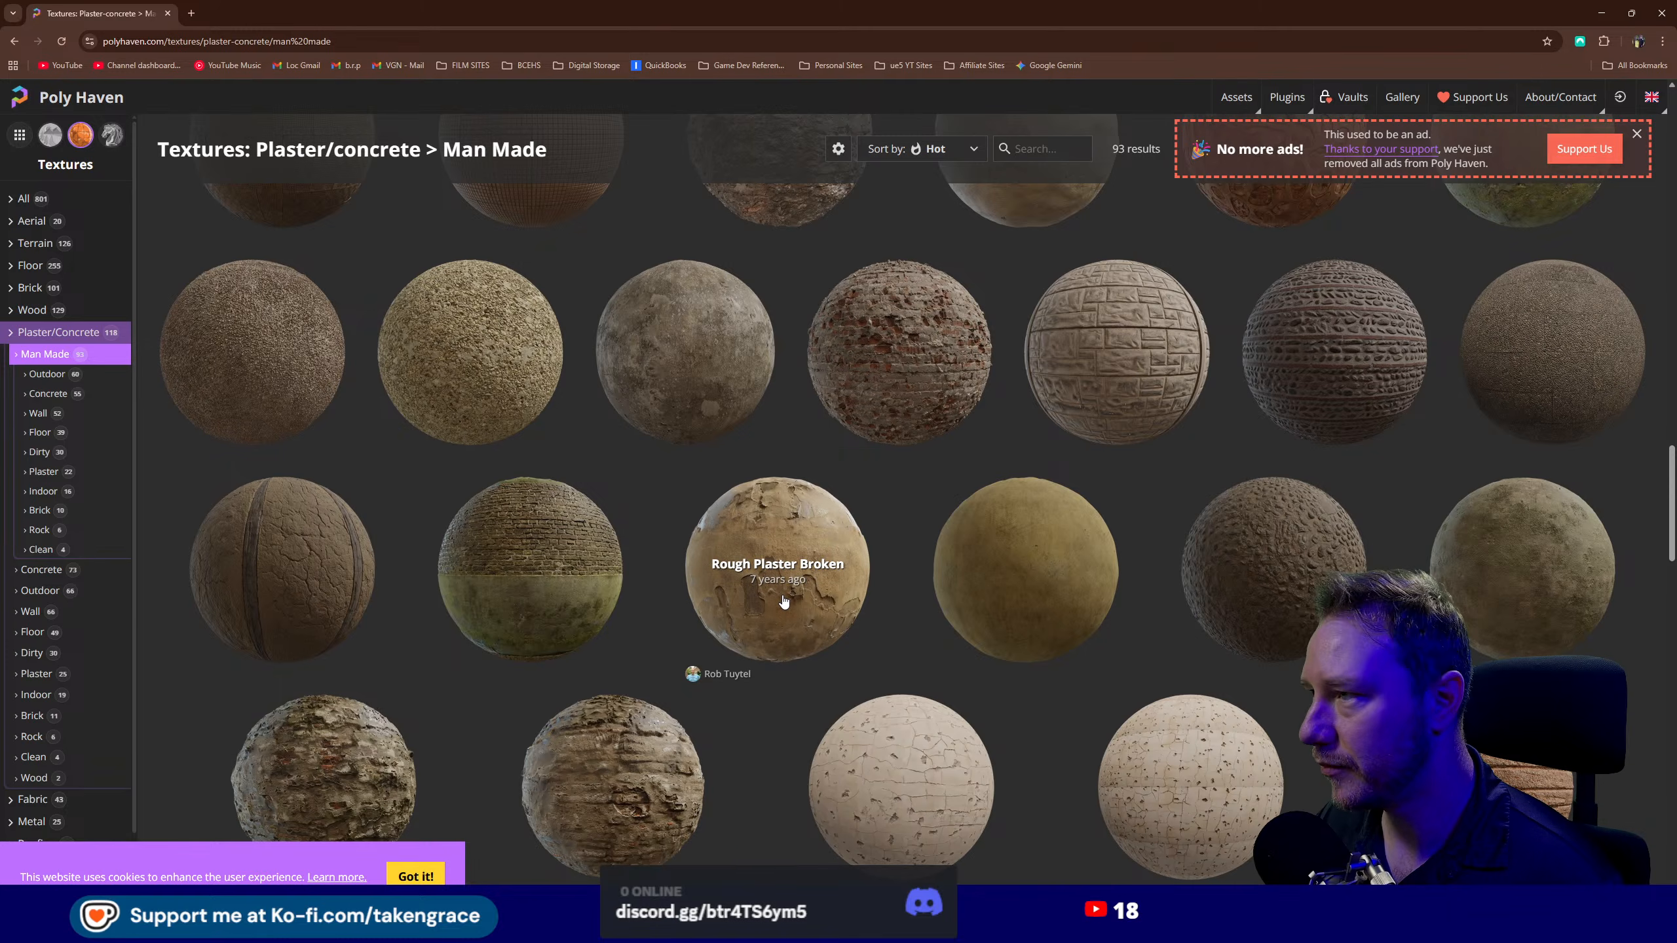
{"action": "scroll", "coordinate": [782, 600], "scroll_direction": "down", "scroll_amount": 6}
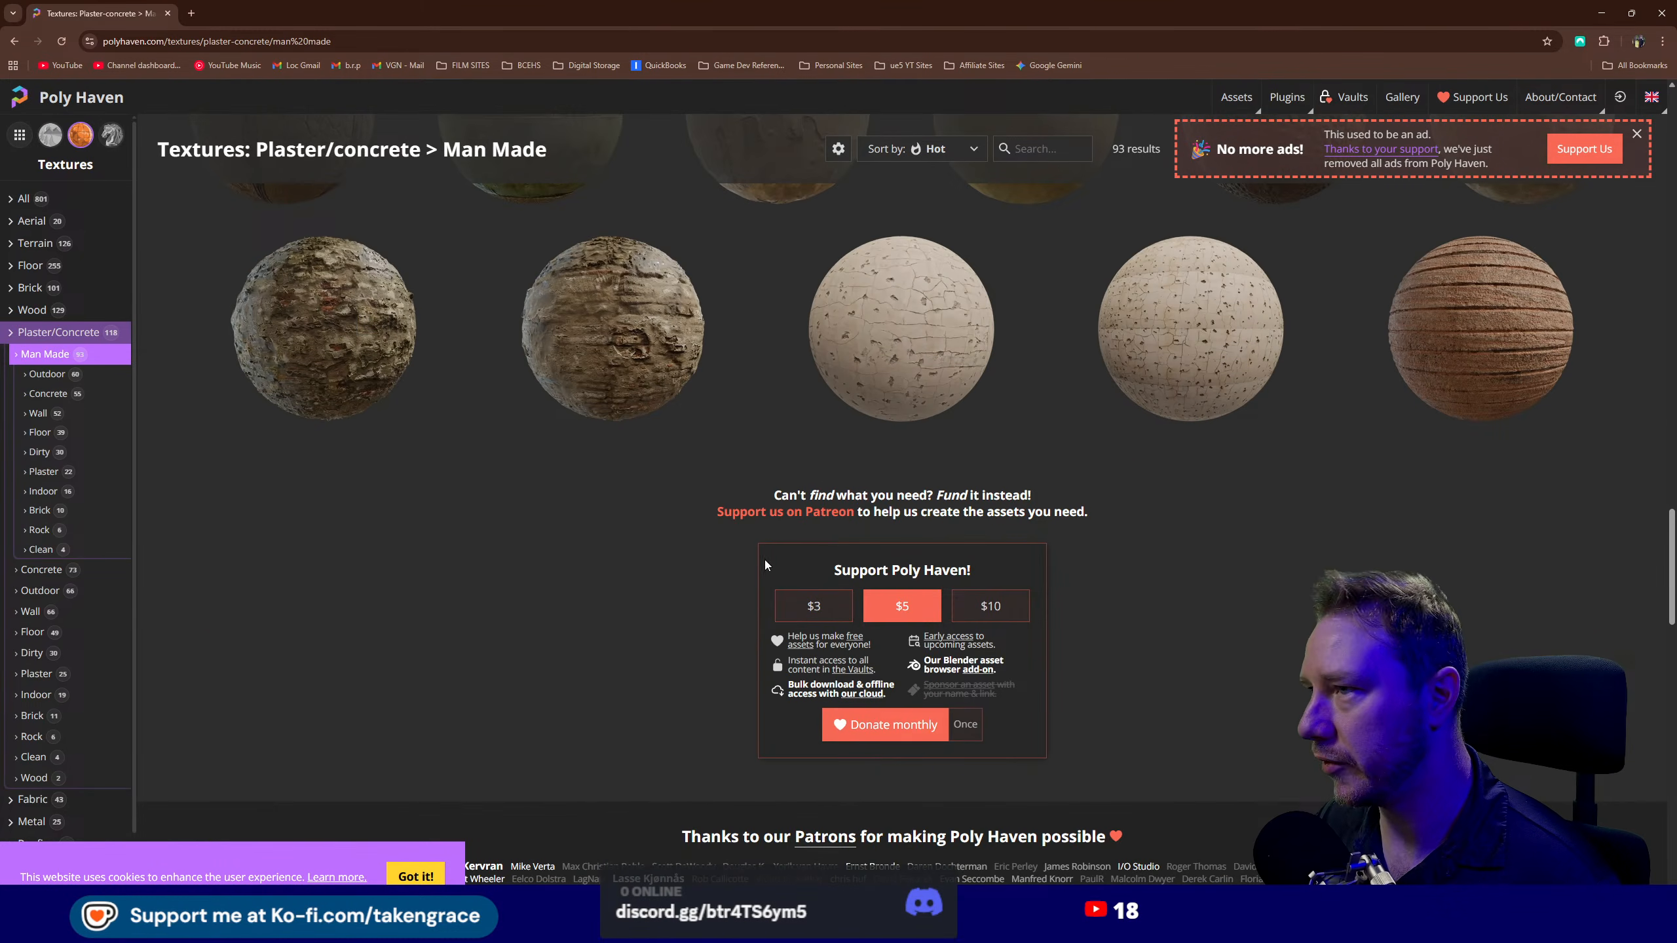
- Download the Preconcrete Wall 001 texture at 1K as preconcrete_wall_001_1k.blend into the Stock > Textures > Concrete folder
{"action": "left_click", "coordinate": [932, 335]}
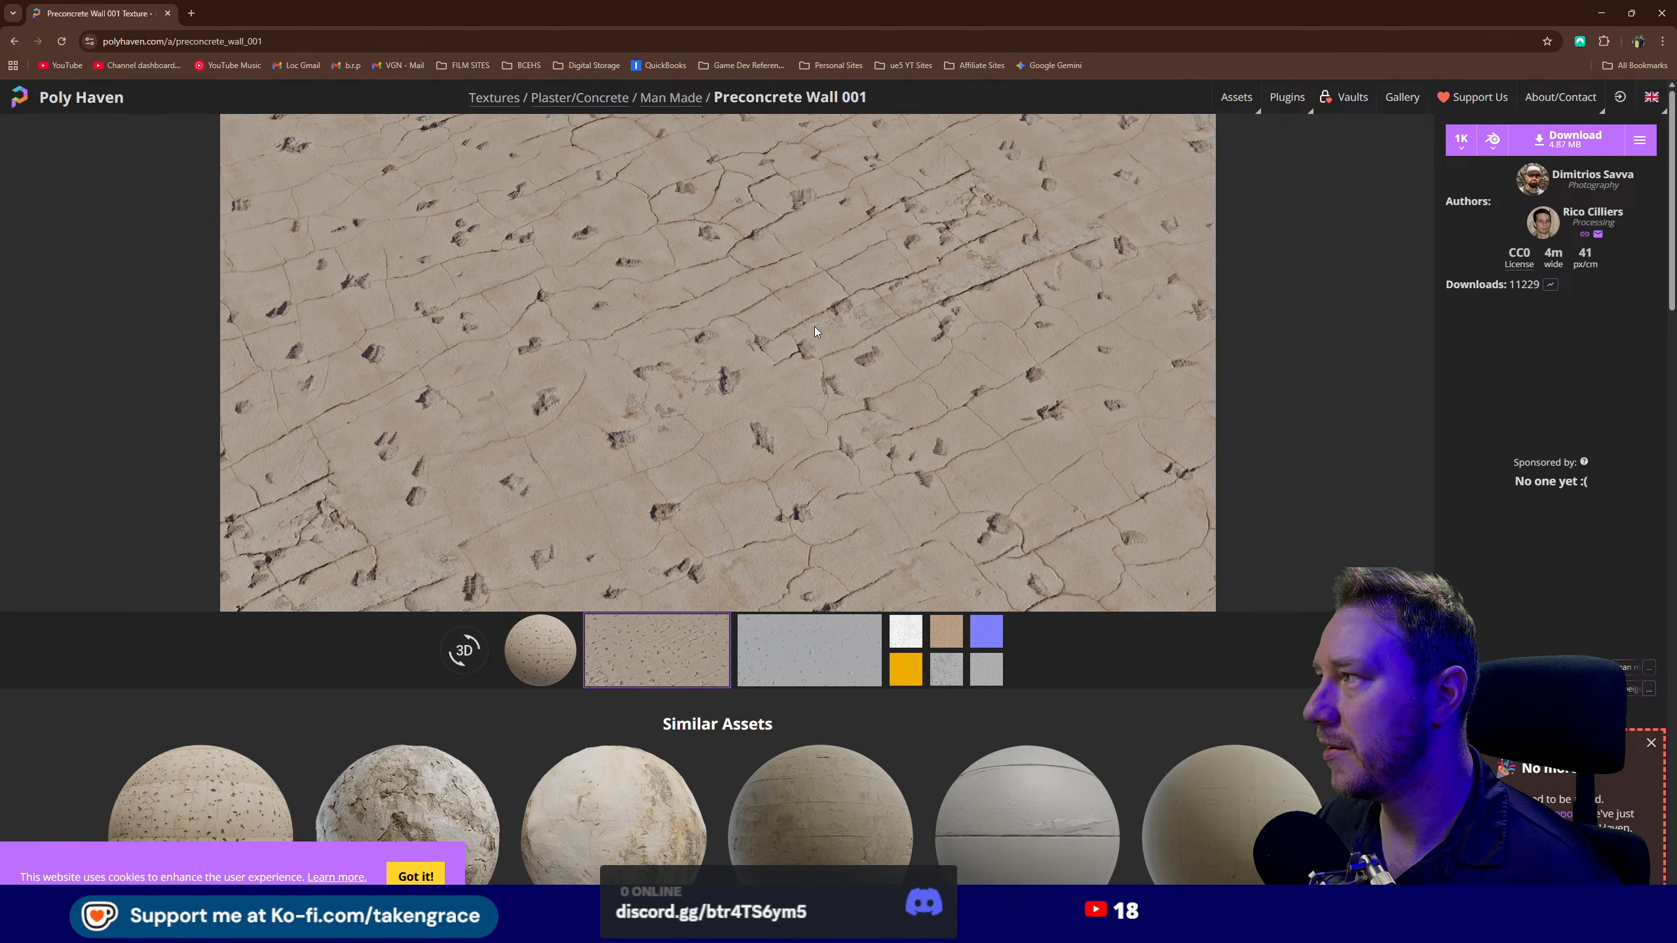
{"action": "left_click", "coordinate": [1535, 141]}
{"action": "left_click", "coordinate": [220, 38]}
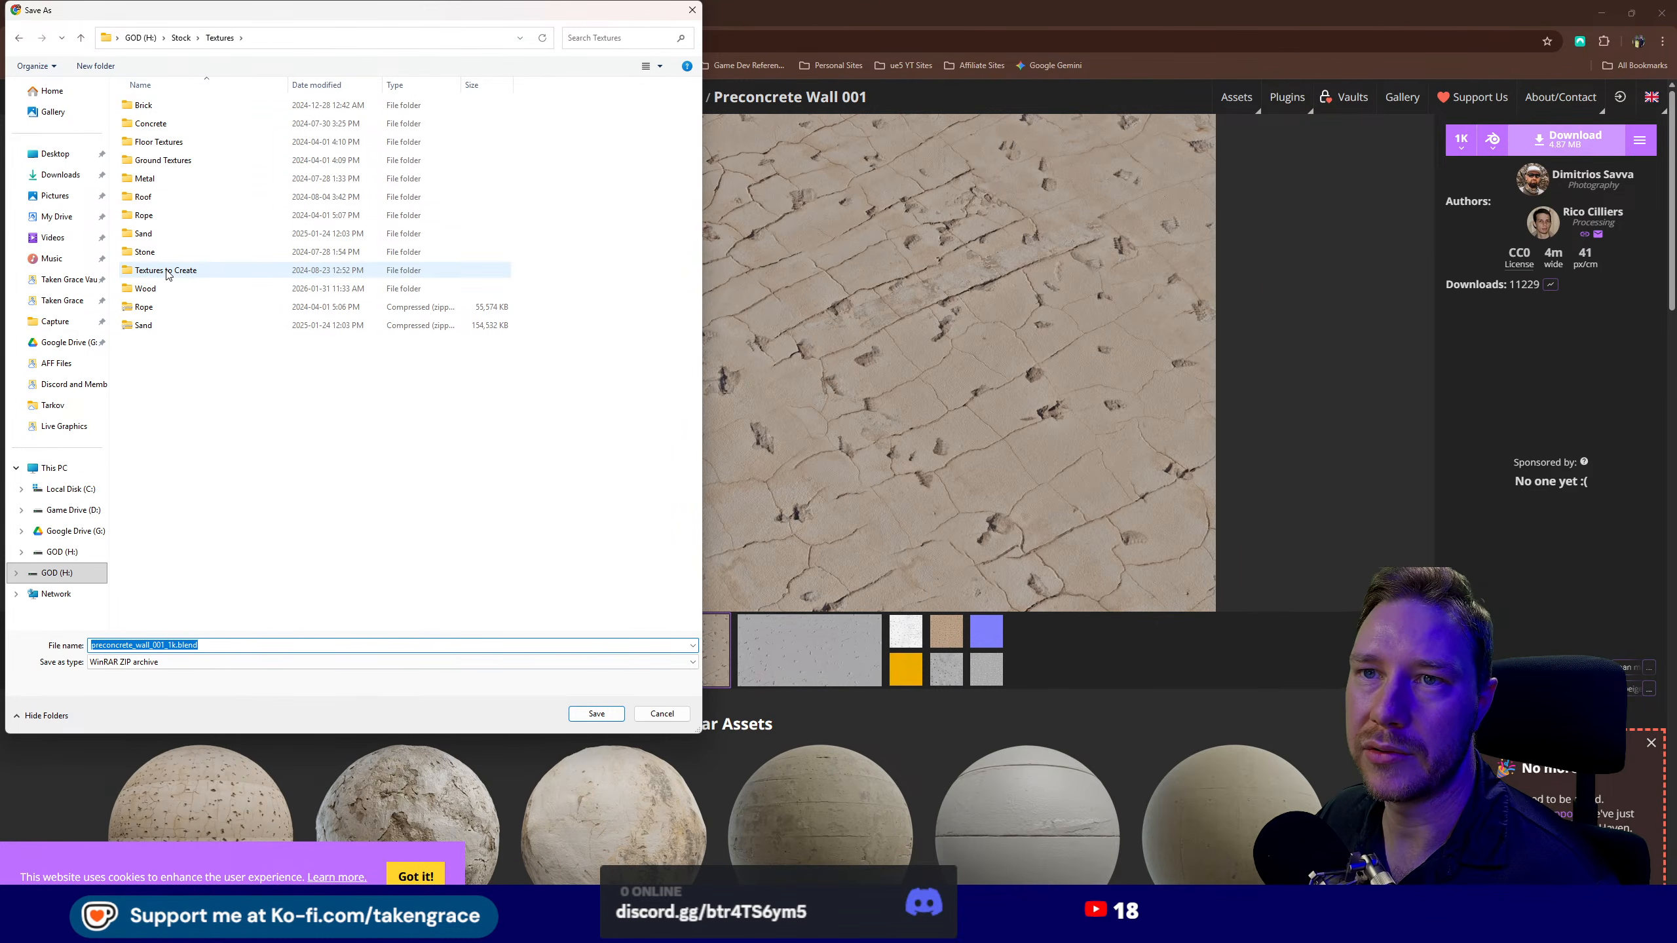
{"action": "double_click", "coordinate": [150, 124]}
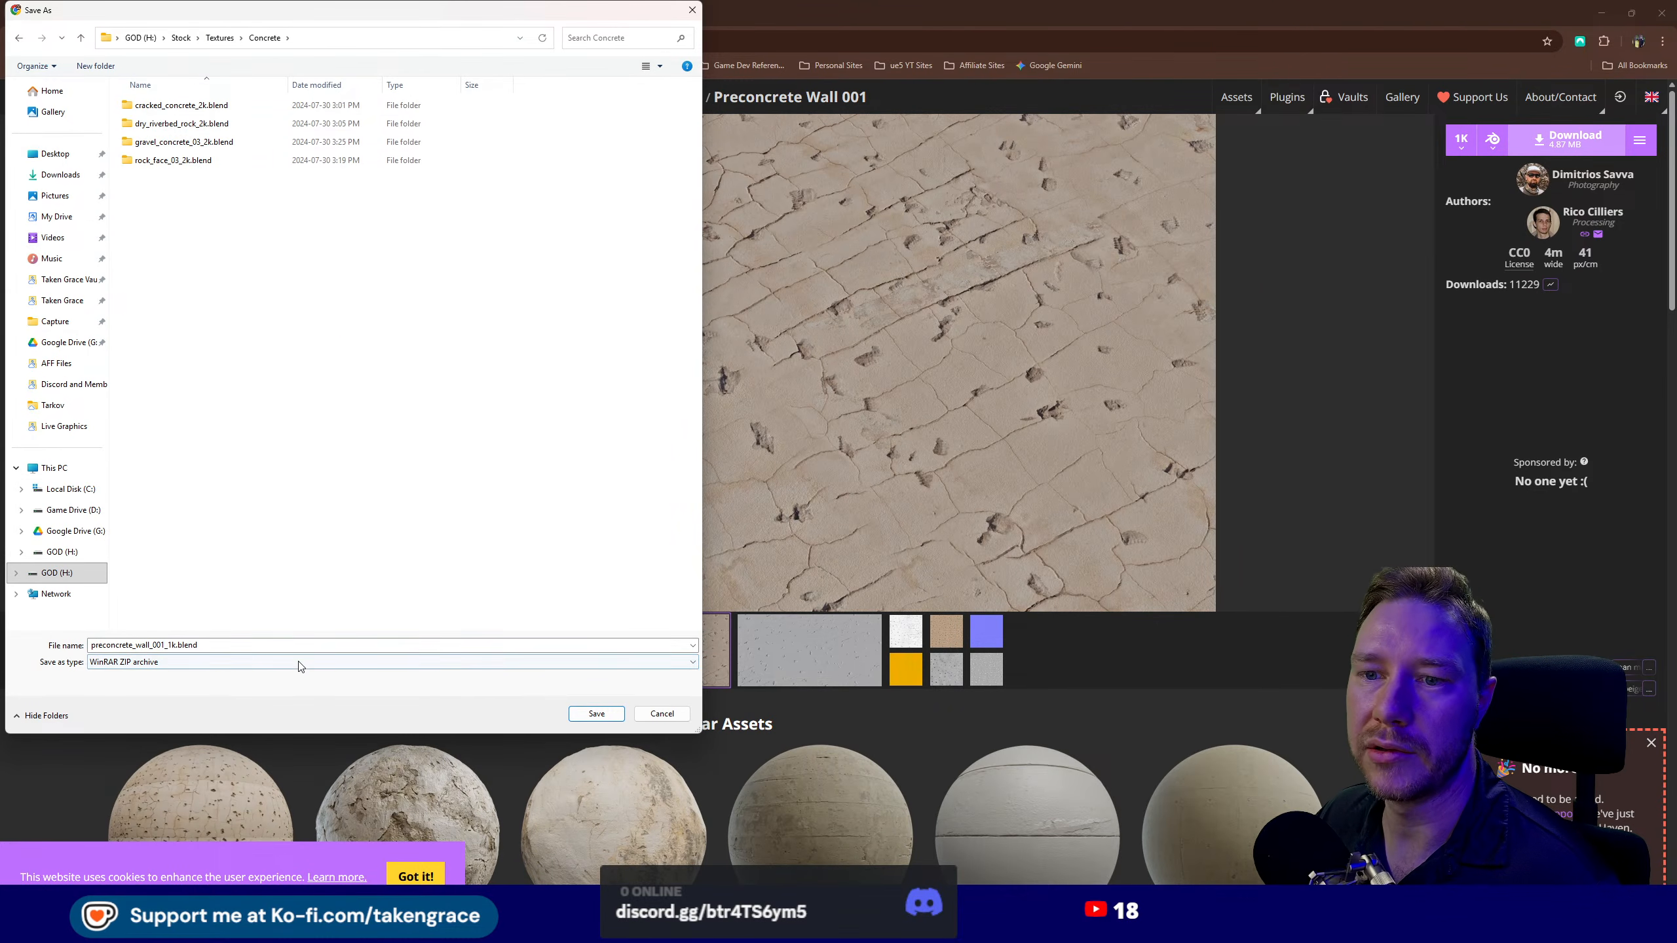
{"action": "left_click", "coordinate": [596, 713]}
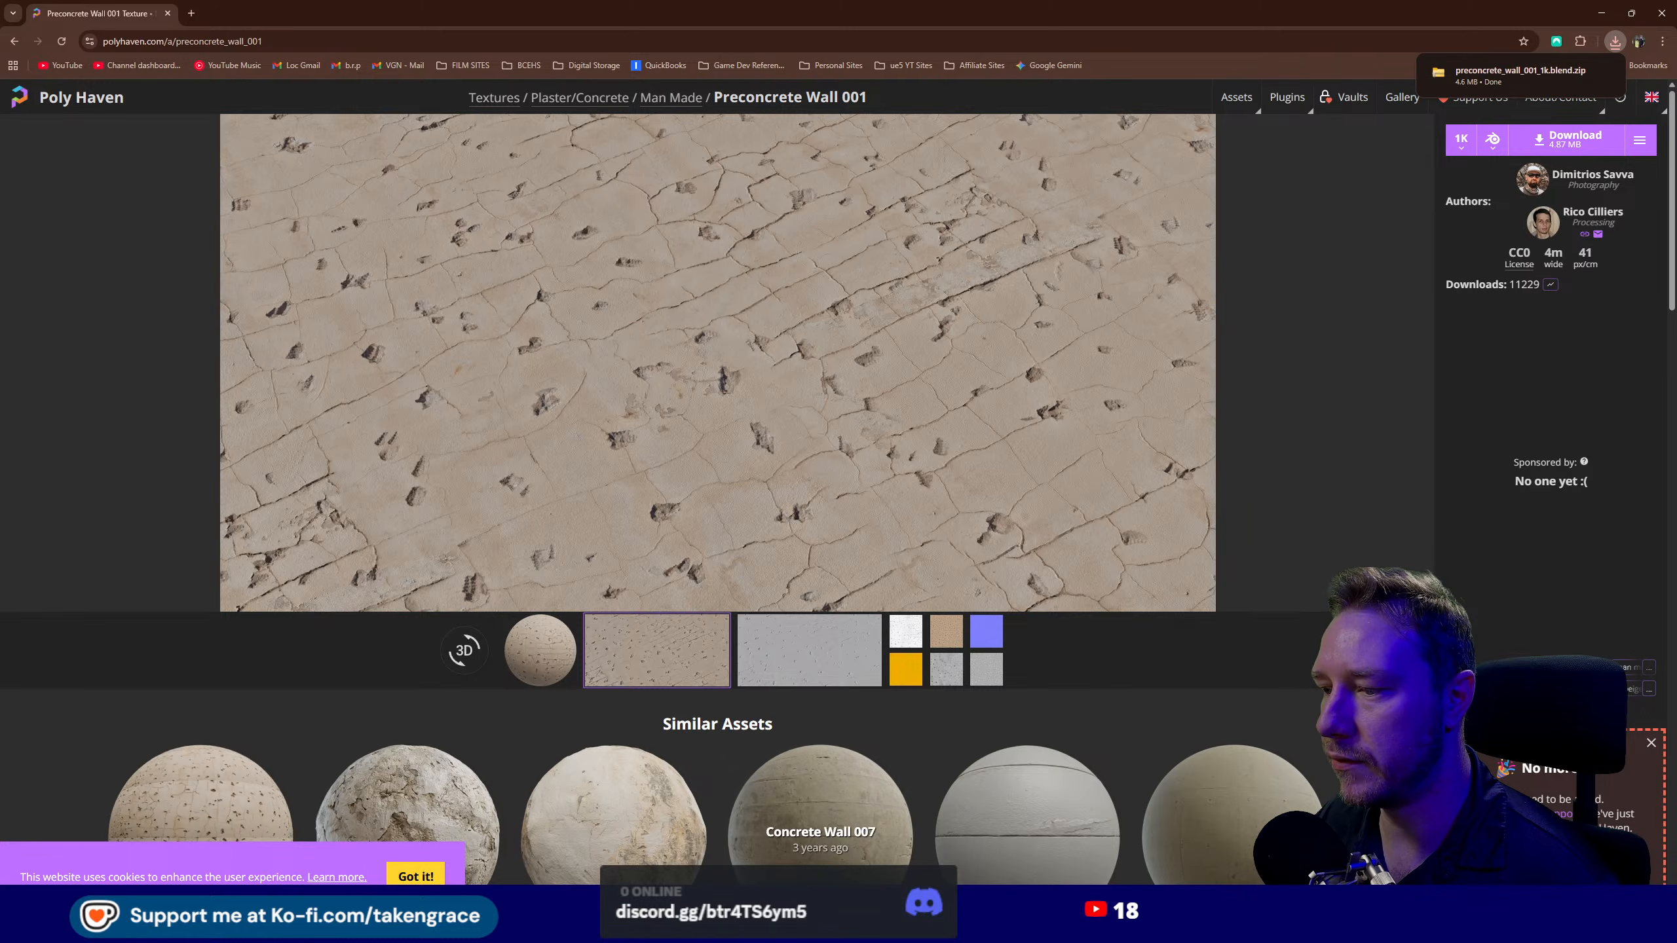
- Switch to File Explorer and extract the preconcrete_wall_001_1k.blend archive in the Stock > Textures > Concrete folder
{"action": "left_click", "coordinate": [693, 928]}
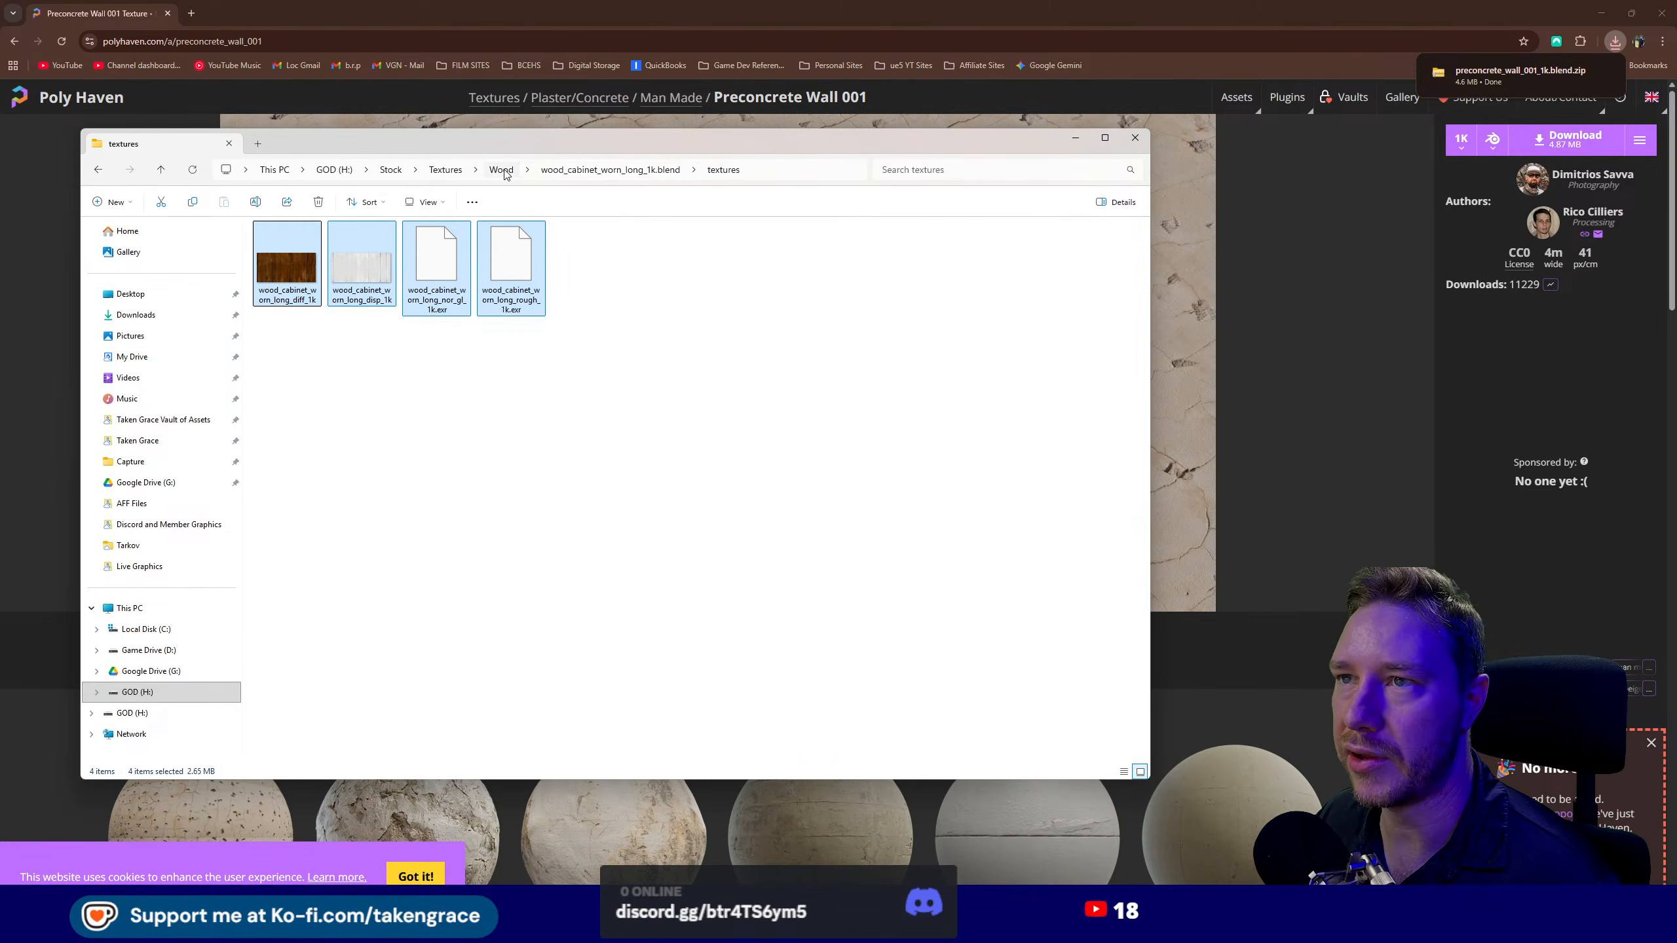
{"action": "left_click", "coordinate": [447, 170]}
{"action": "double_click", "coordinate": [297, 262]}
{"action": "left_click", "coordinate": [397, 319]}
{"action": "right_click", "coordinate": [369, 320]}
{"action": "left_click", "coordinate": [416, 496]}
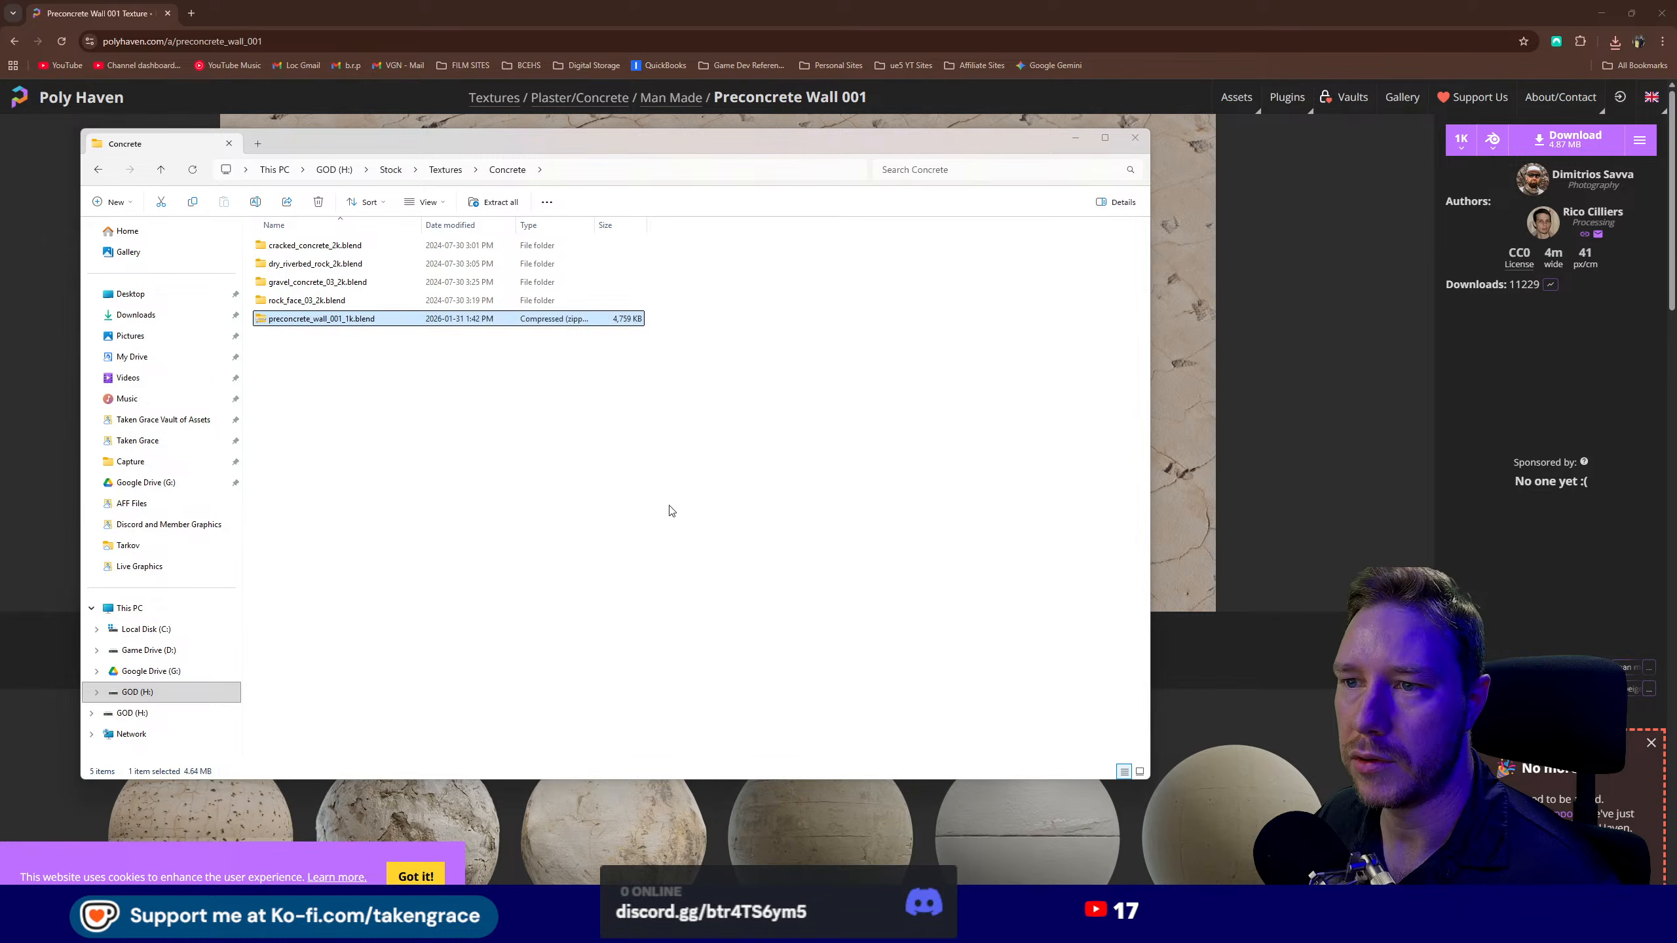
{"action": "key", "text": "Return"}
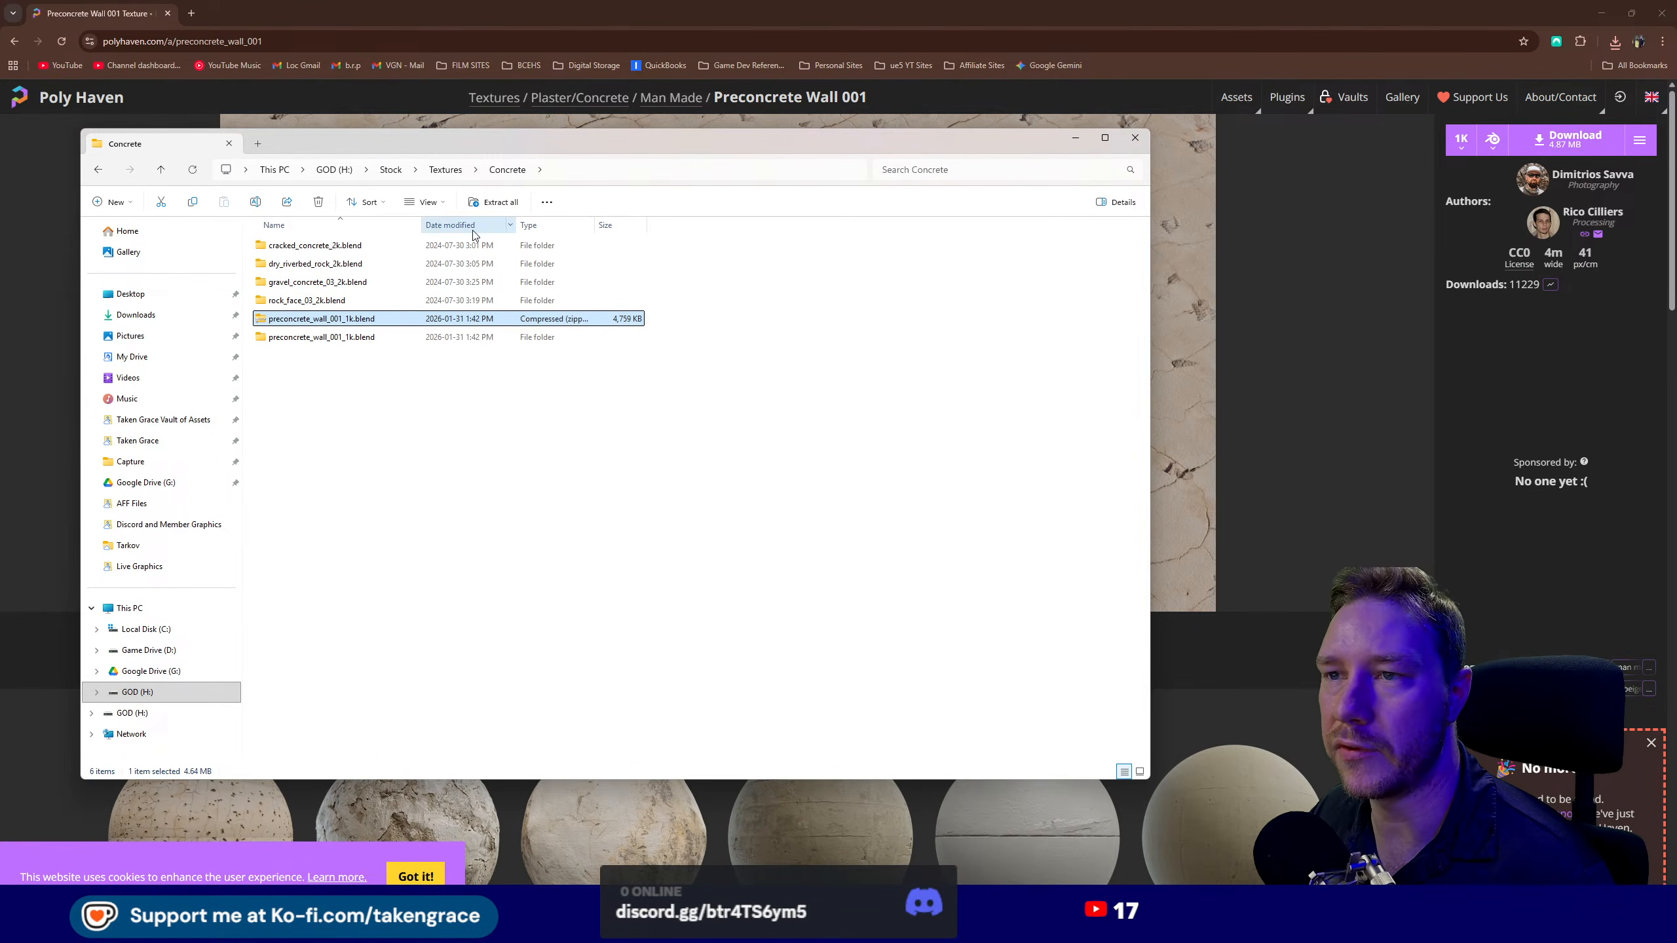
- Open the extracted folder's textures, then switch to Unreal Editor and open the M_Drywall material for editing
{"action": "left_click", "coordinate": [291, 337]}
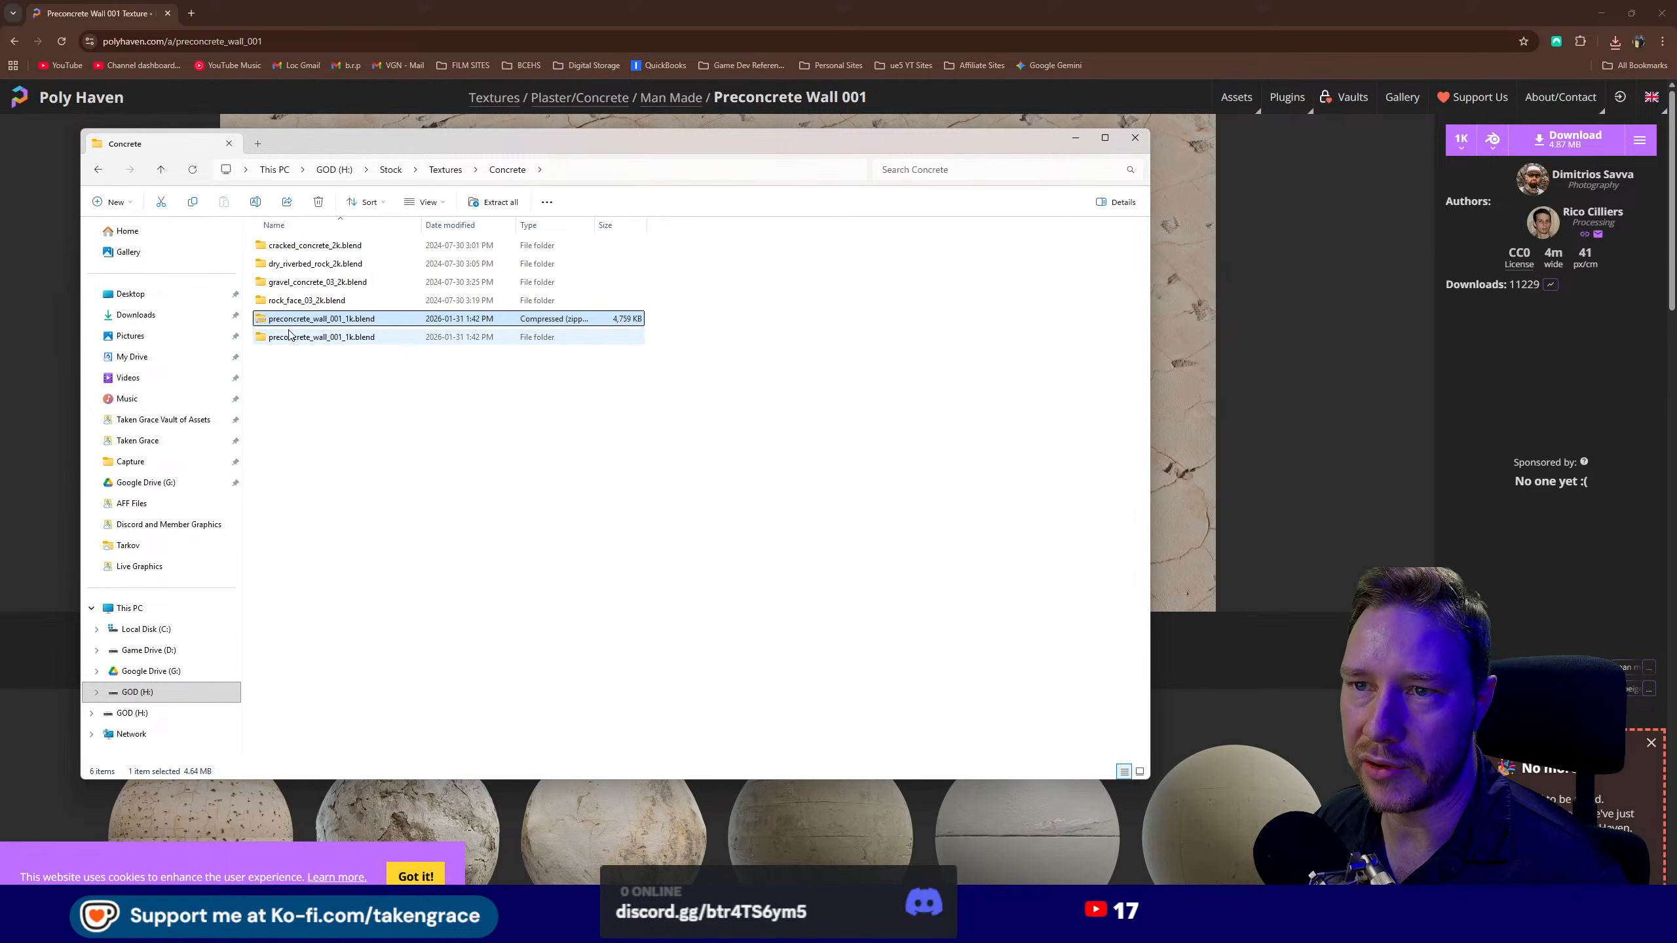
{"action": "left_click_drag", "start_coordinate": [904, 137], "coordinate": [0, 188]}
{"action": "left_click", "coordinate": [1661, 12]}
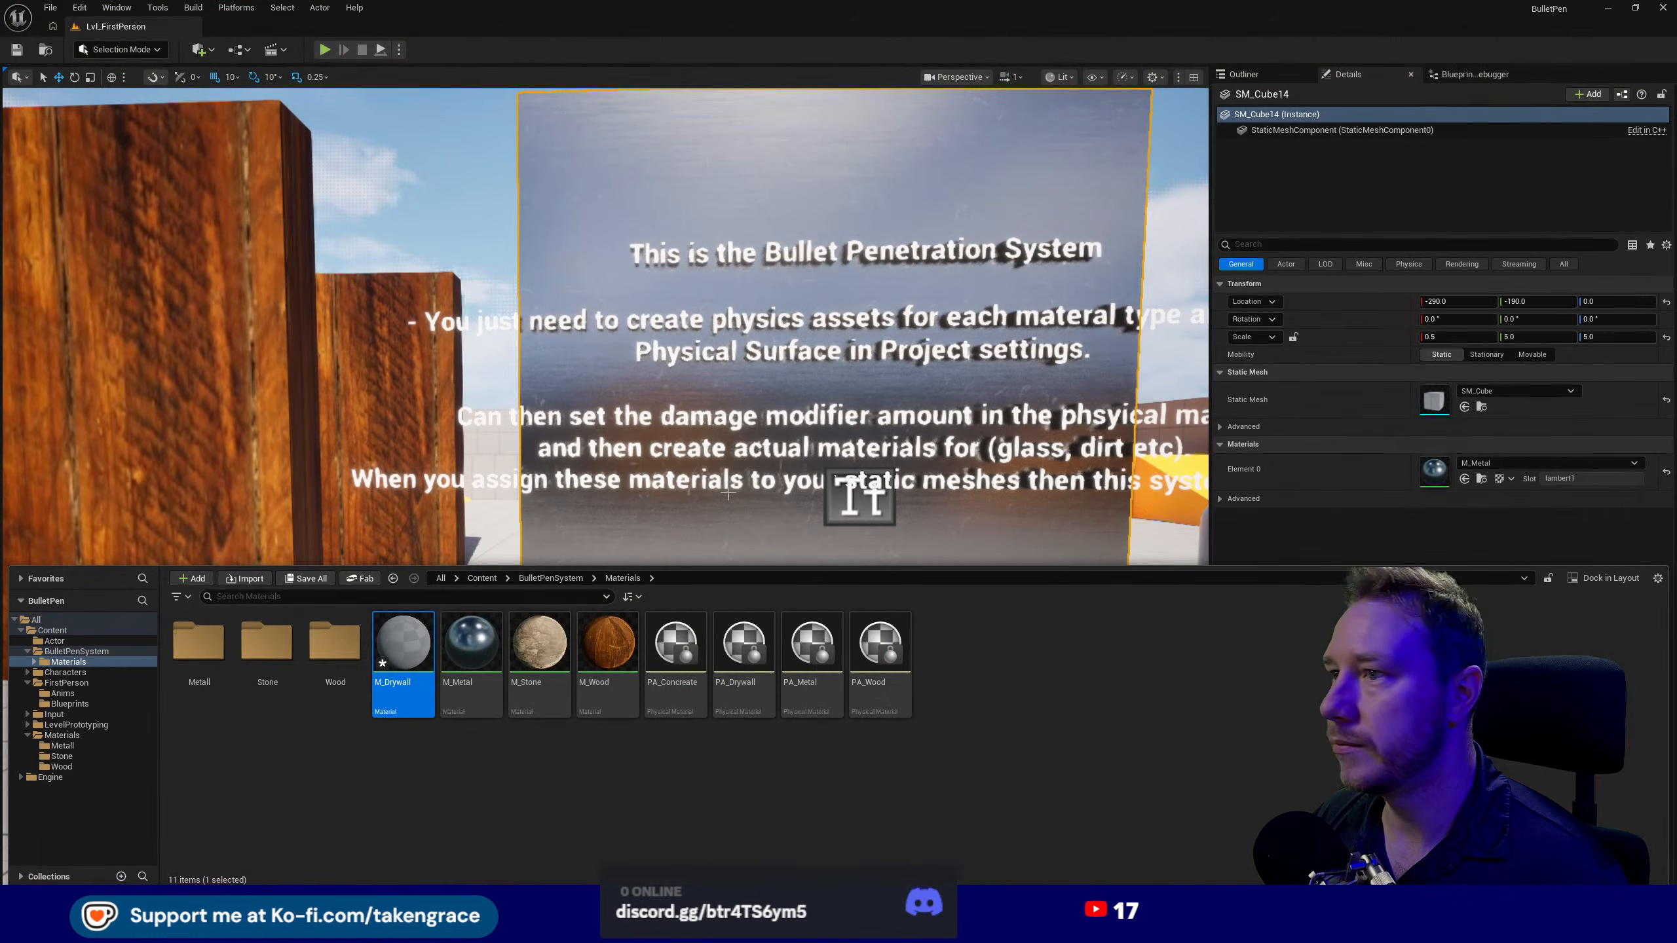
{"action": "double_click", "coordinate": [409, 699]}
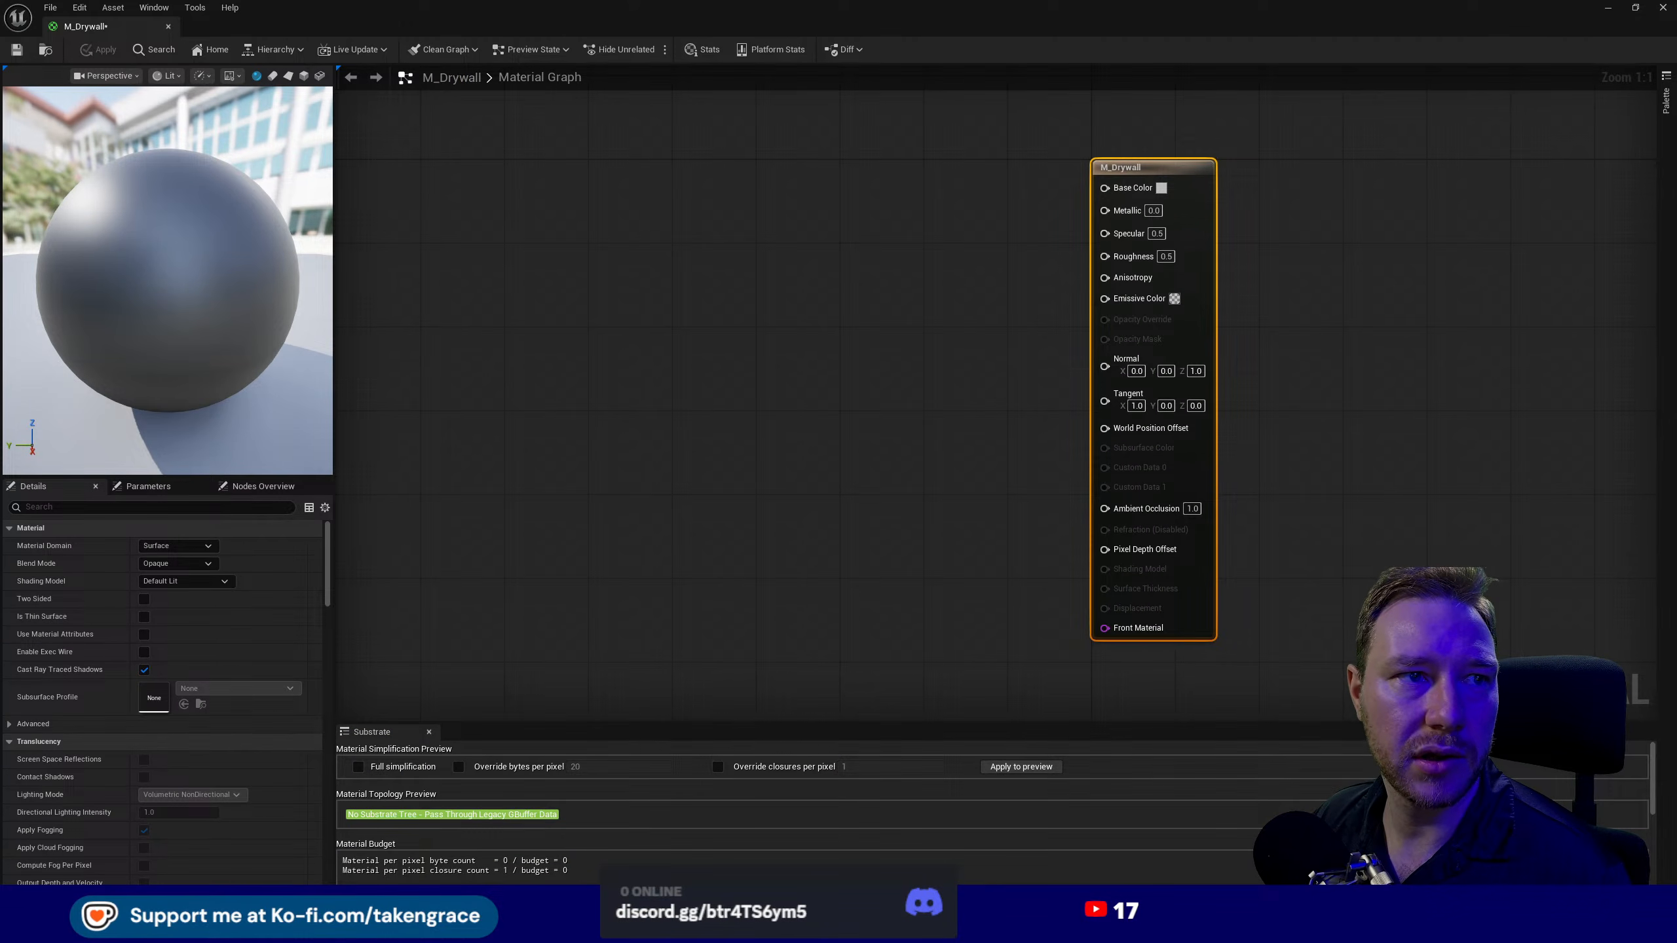
- Select the preconcrete_wall_001 diff, nor_gl and rough 1K maps in the extracted textures folder
{"action": "left_click_drag", "start_coordinate": [0, 86], "coordinate": [286, 104]}
{"action": "left_click", "coordinate": [149, 255]}
{"action": "left_click", "coordinate": [300, 251], "text": "ctrl"}
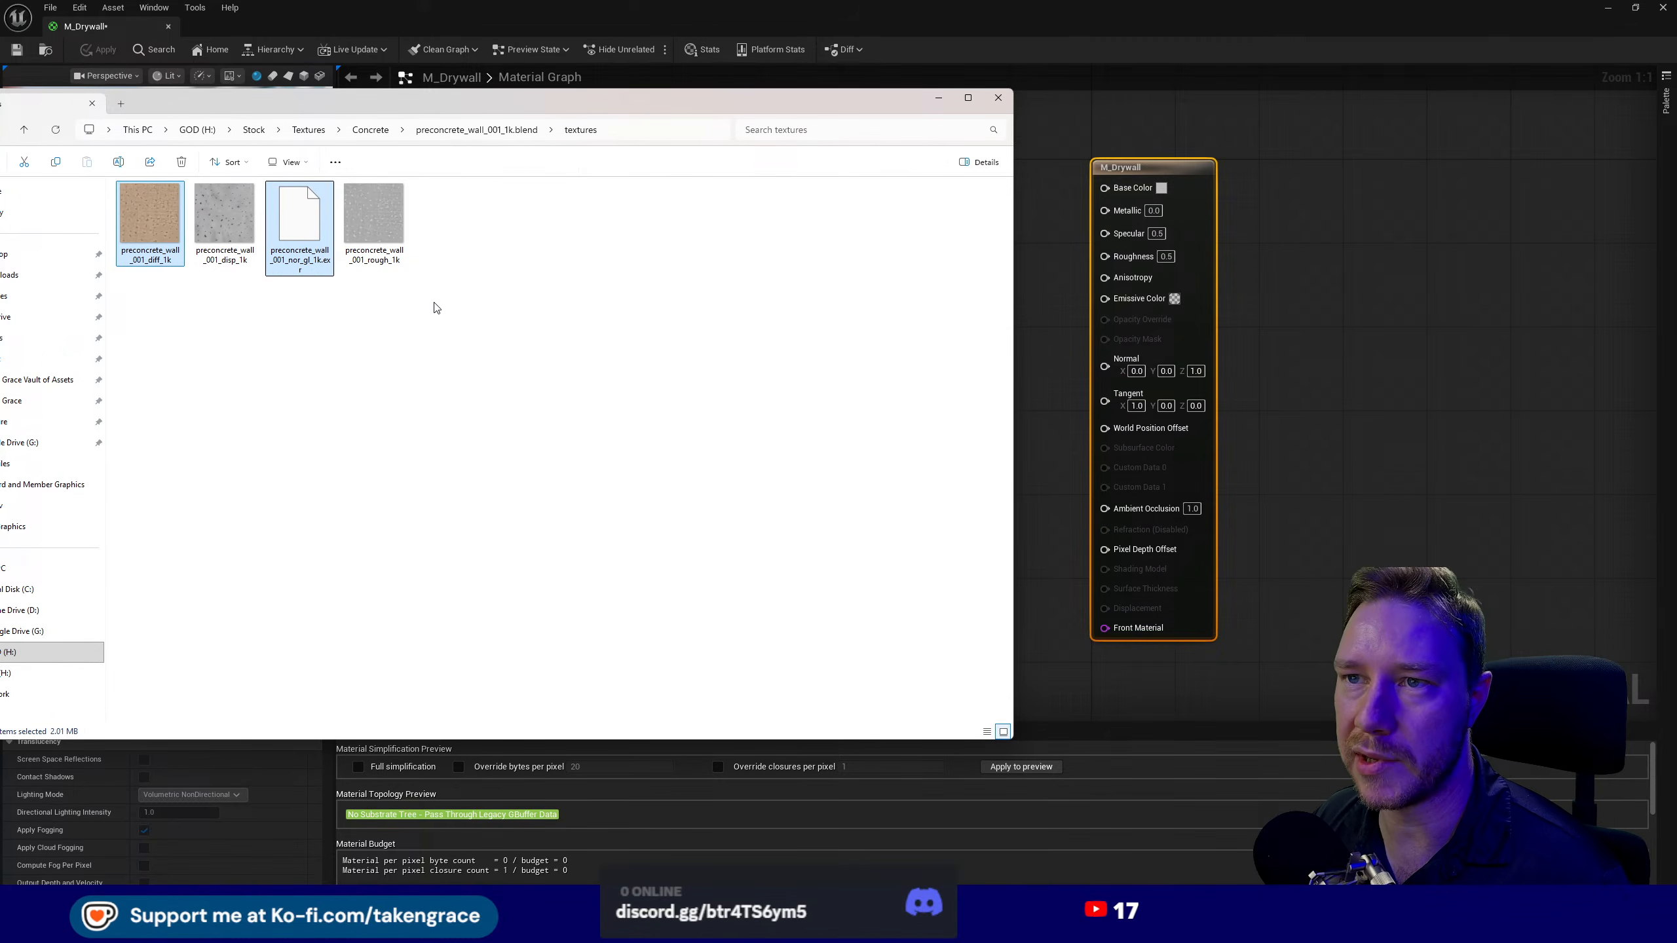
{"action": "left_click", "coordinate": [388, 260], "text": "ctrl"}
{"action": "left_click_drag", "start_coordinate": [566, 140], "coordinate": [0, 154]}
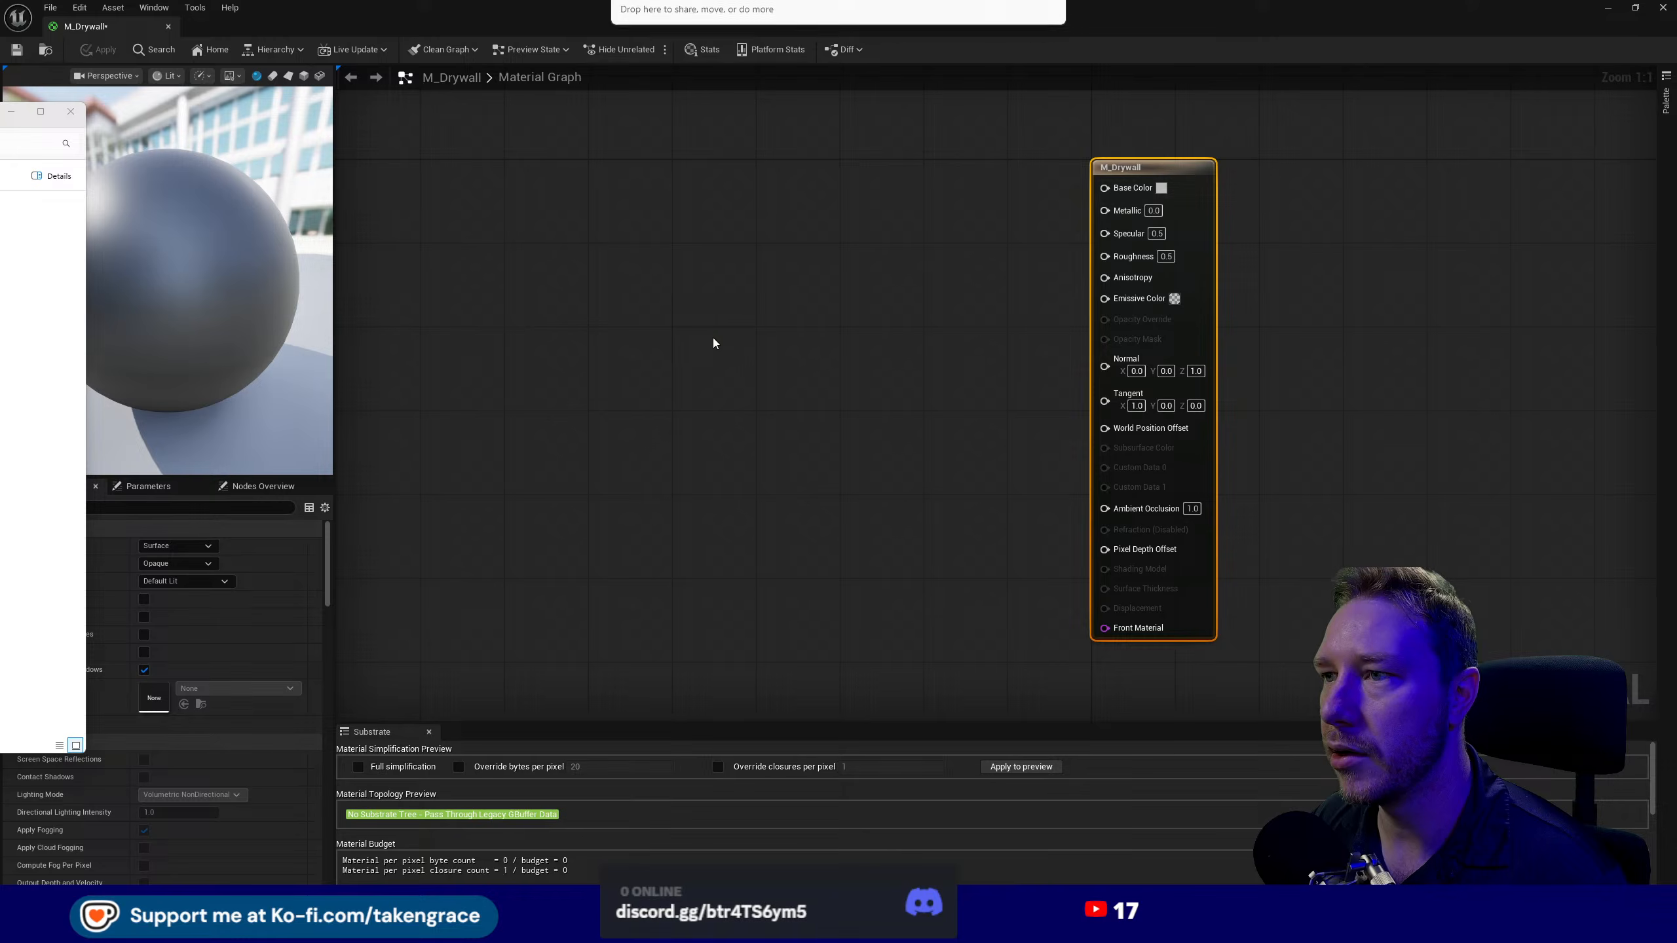
- Create a Drywall folder inside BulletPenSystem > Materials and import the three selected texture maps into it
{"action": "left_click", "coordinate": [708, 431]}
{"action": "key", "text": "ctrl+space"}
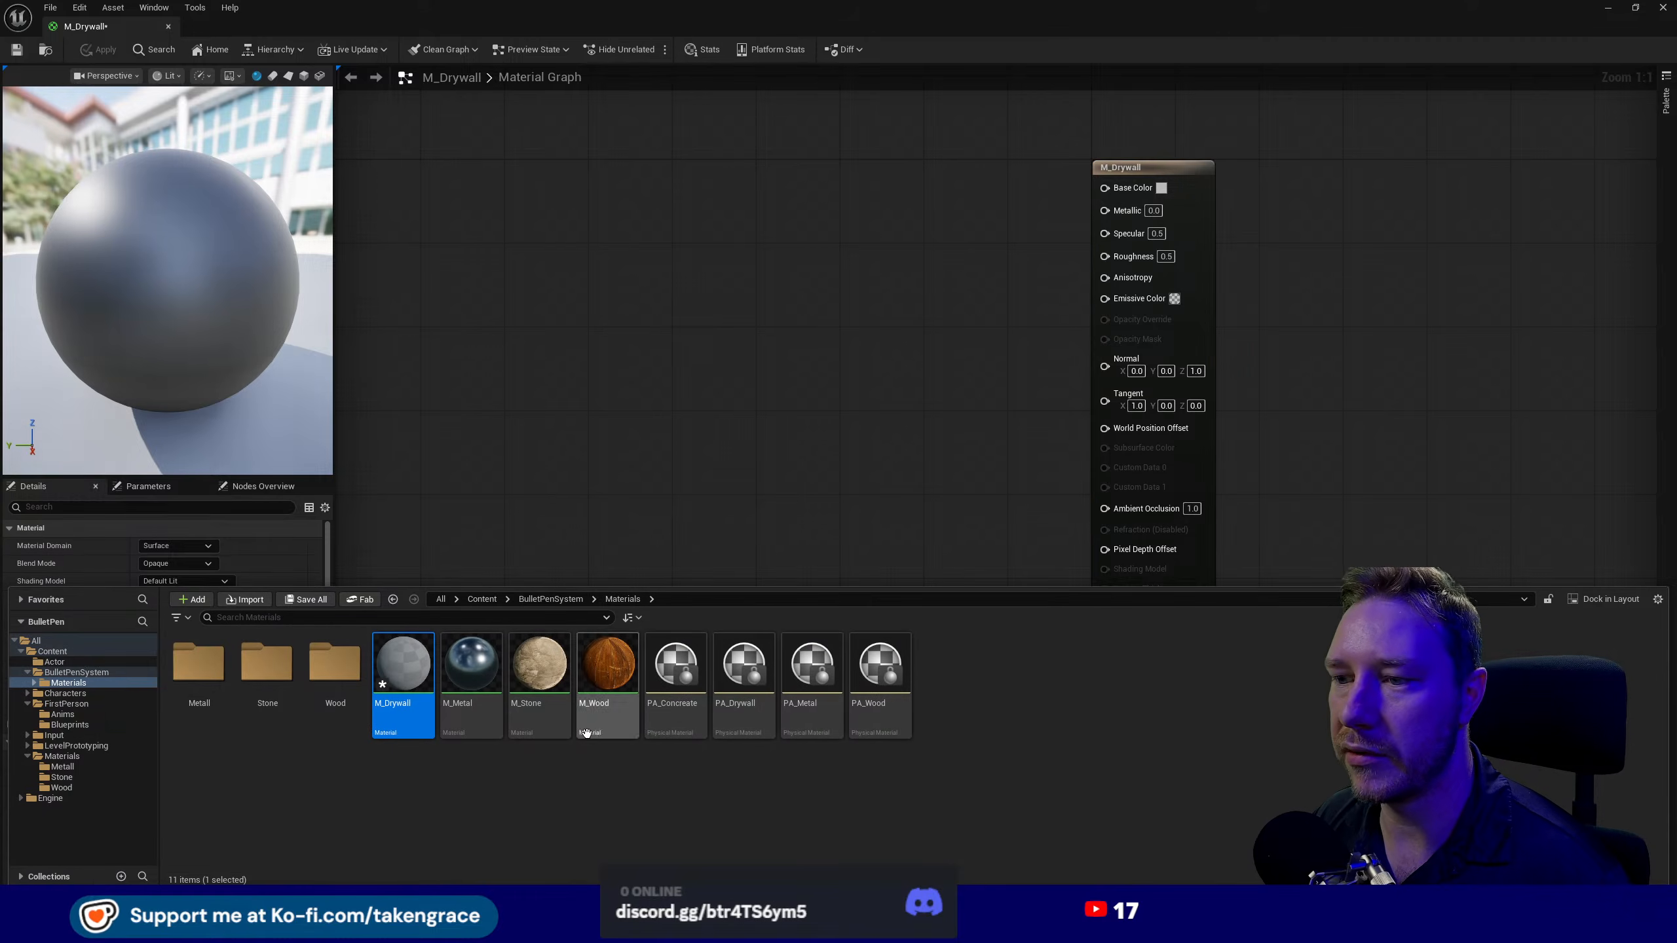
{"action": "right_click", "coordinate": [348, 747]}
{"action": "left_click", "coordinate": [358, 384]}
{"action": "type", "text": "Drywall"}
{"action": "key", "text": "Return"}
{"action": "key", "text": "Return"}
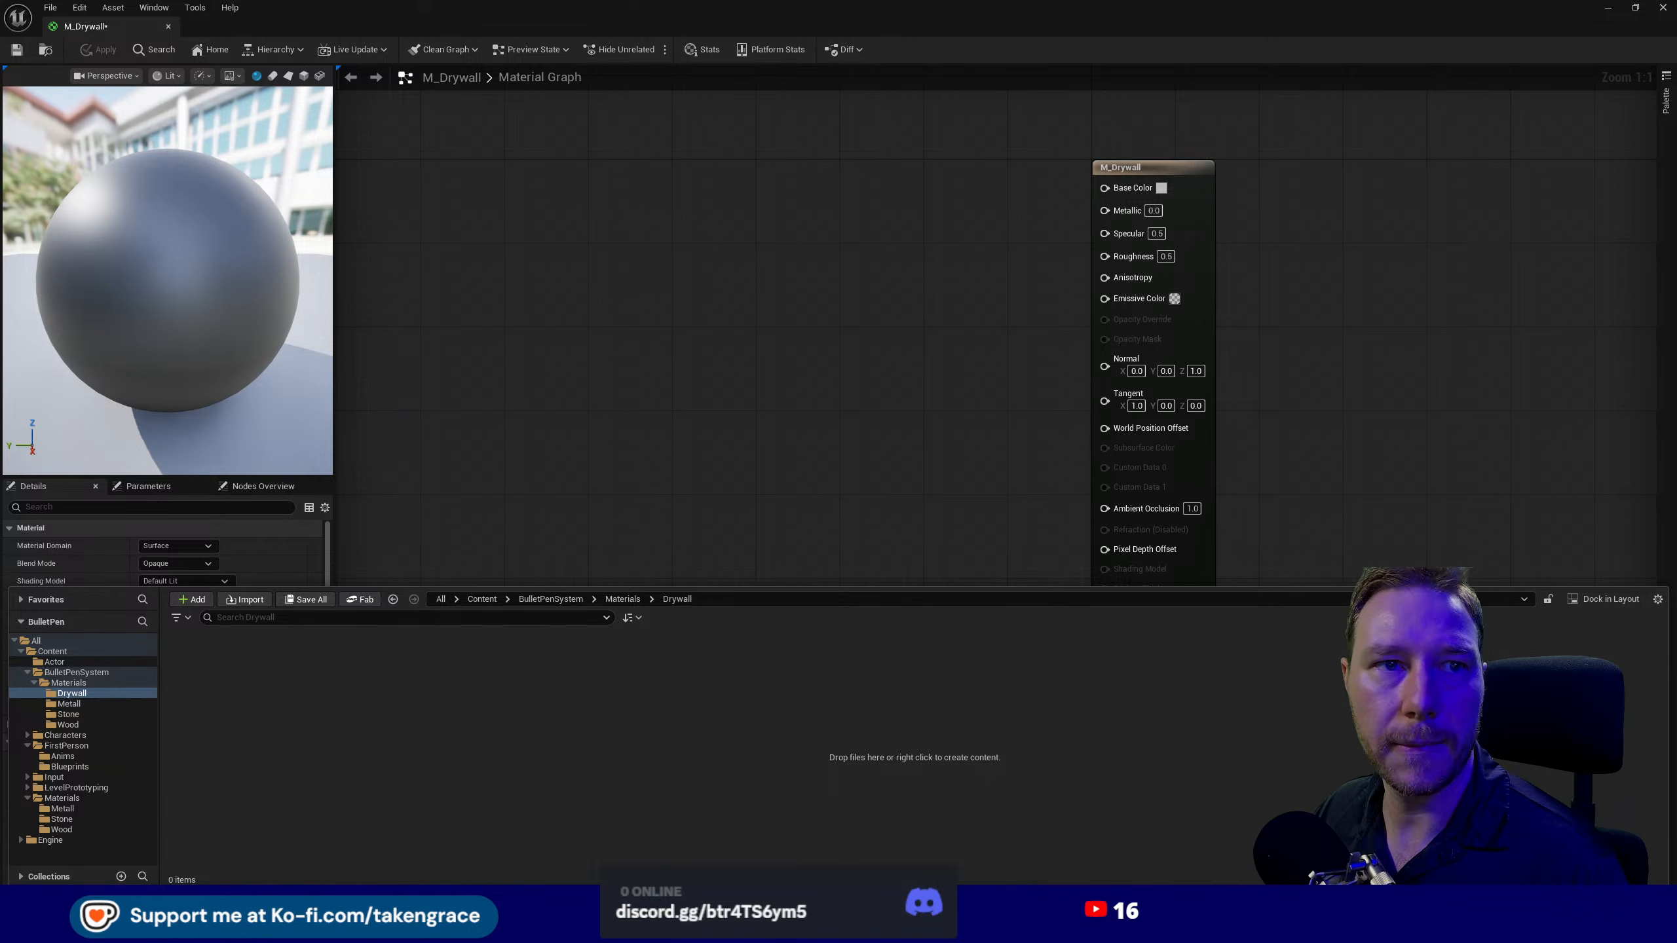
{"action": "left_click_drag", "start_coordinate": [0, 462], "coordinate": [367, 714]}
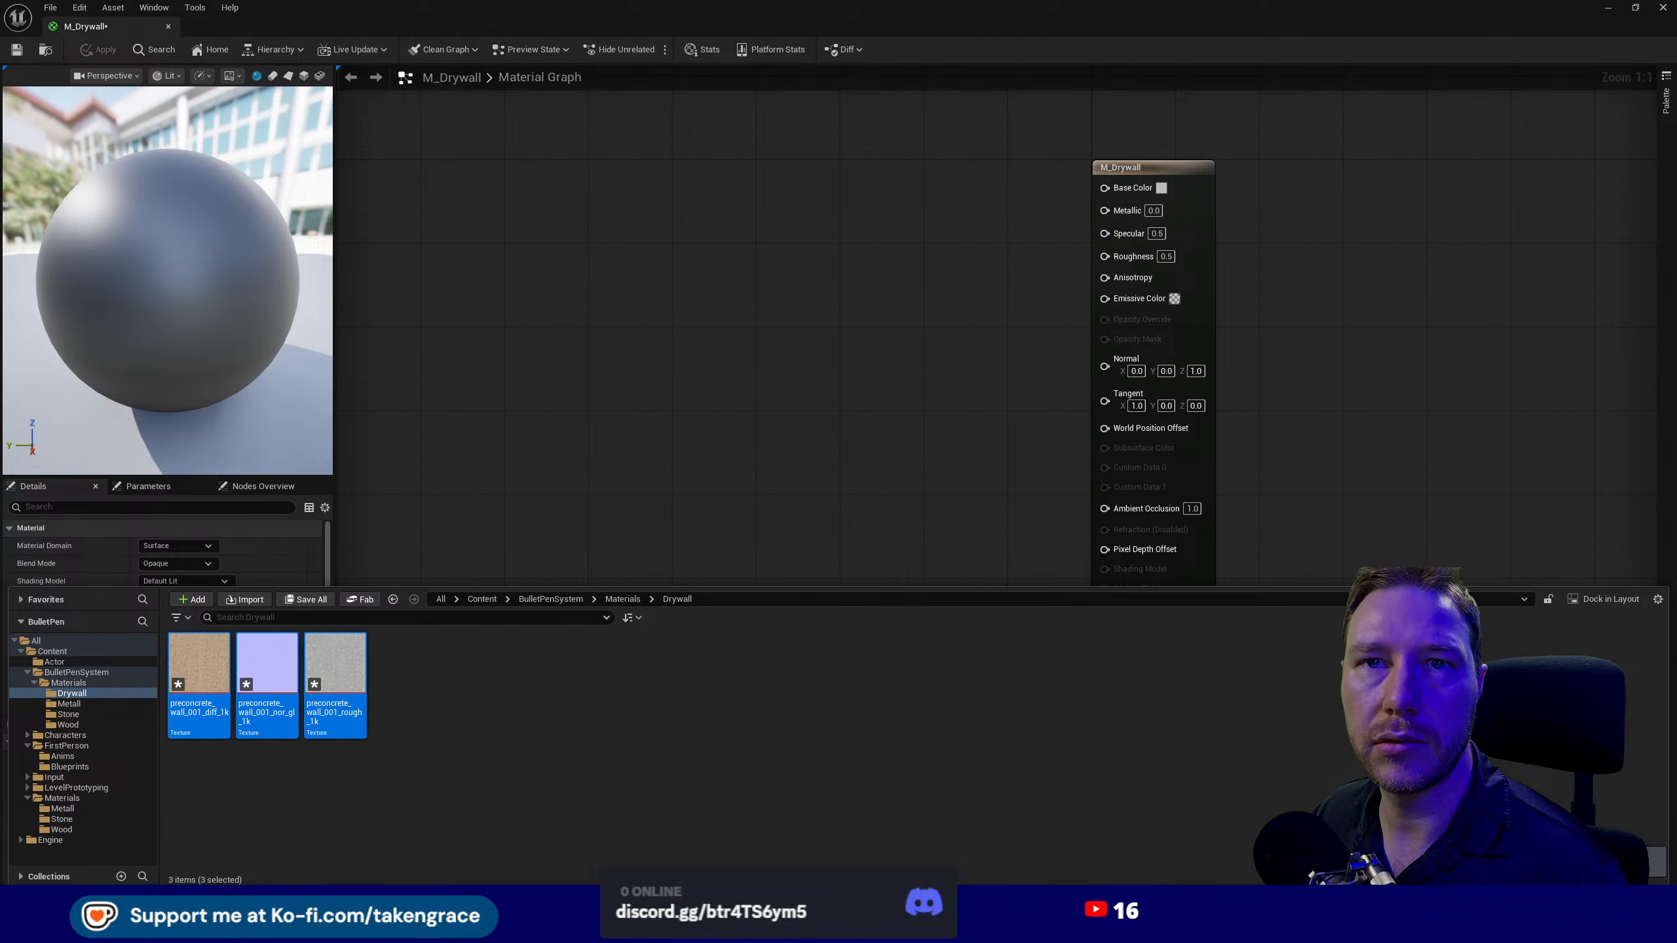
- Add the three imported textures to the M_Drywall graph and connect their RGBA outputs to Base Color, Normal and Roughness
{"action": "left_click_drag", "start_coordinate": [336, 687], "coordinate": [768, 144]}
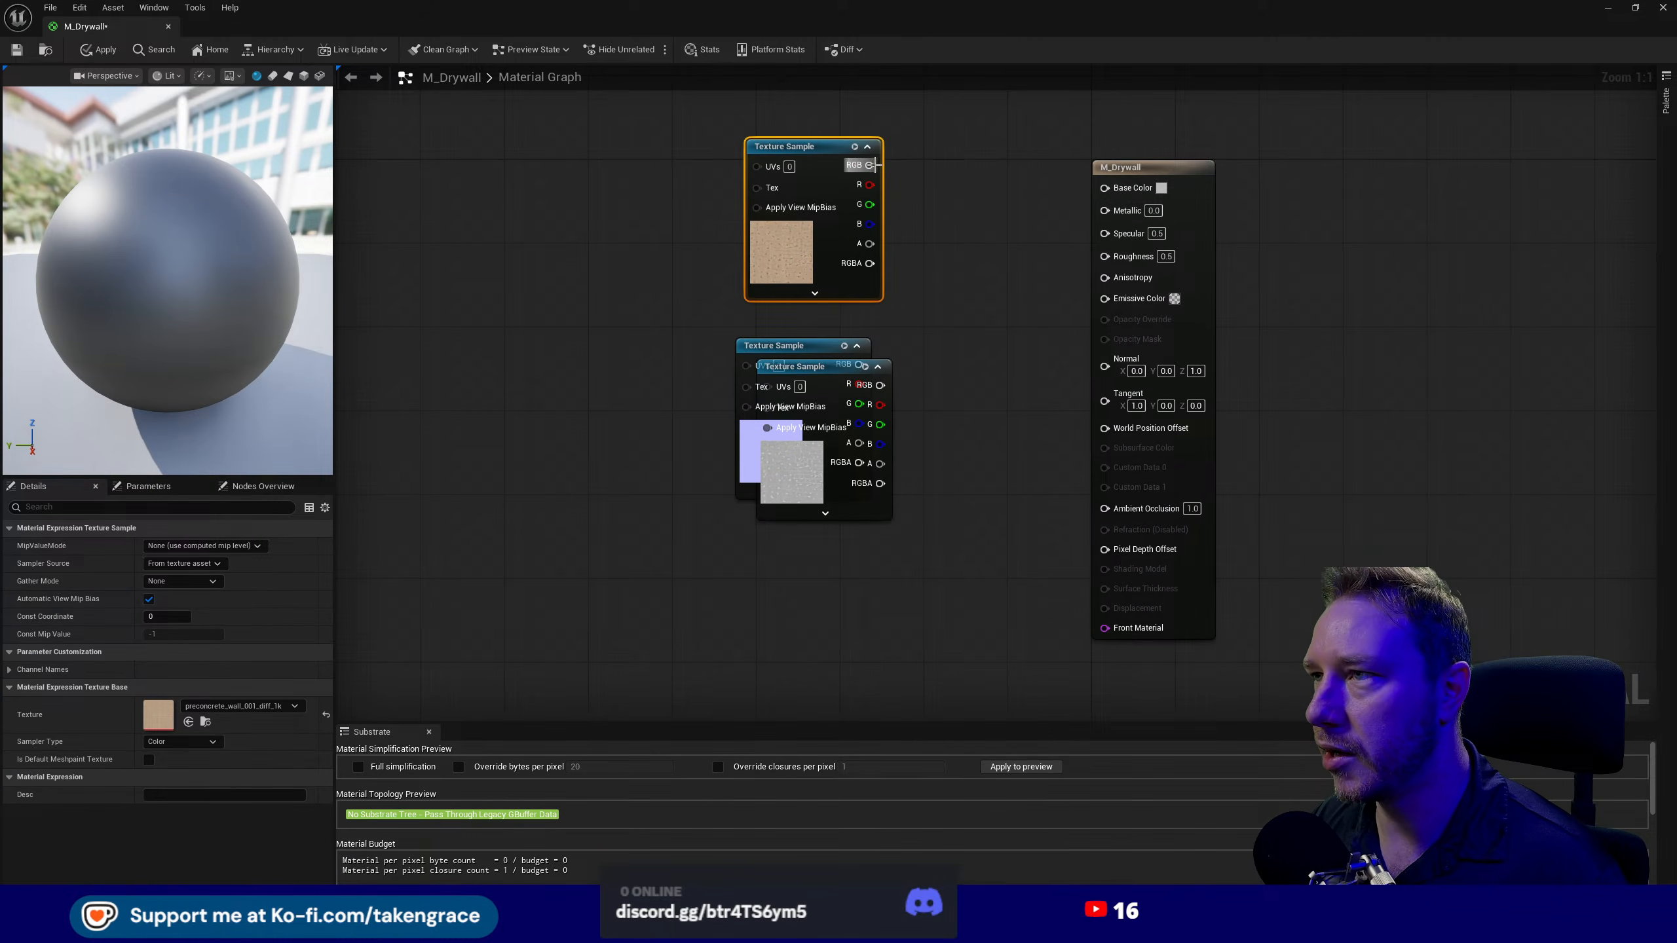
{"action": "left_click_drag", "start_coordinate": [870, 263], "coordinate": [1106, 187]}
{"action": "left_click_drag", "start_coordinate": [812, 345], "coordinate": [850, 498]}
{"action": "left_click_drag", "start_coordinate": [879, 431], "coordinate": [1110, 364]}
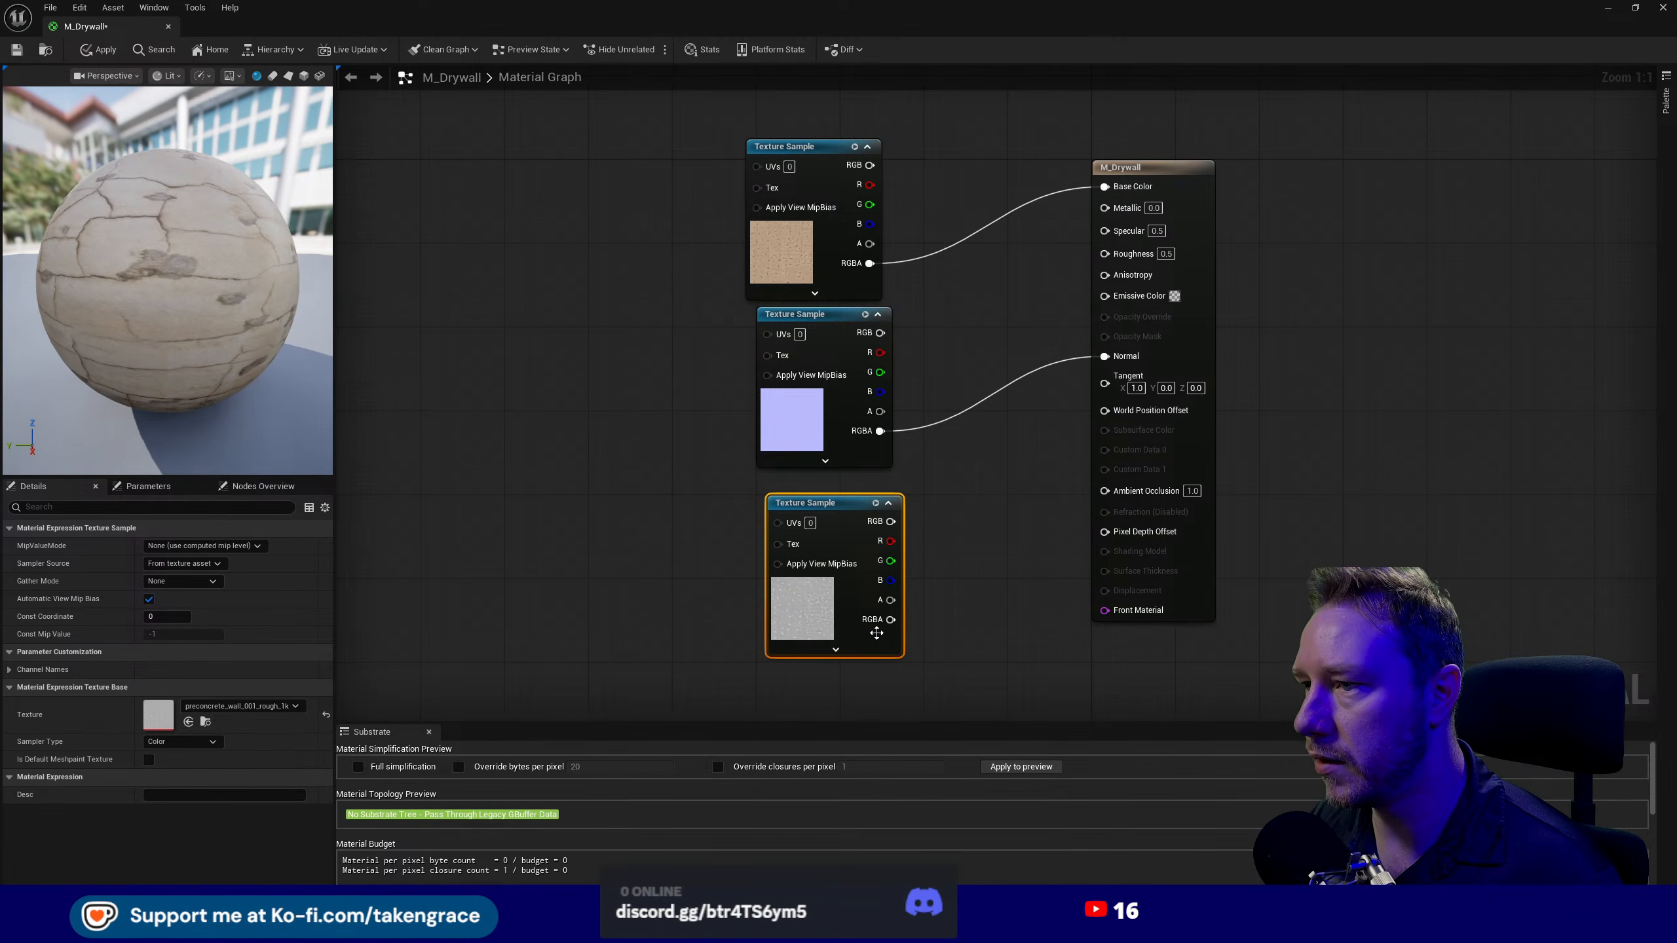
{"action": "left_click_drag", "start_coordinate": [891, 619], "coordinate": [1105, 252]}
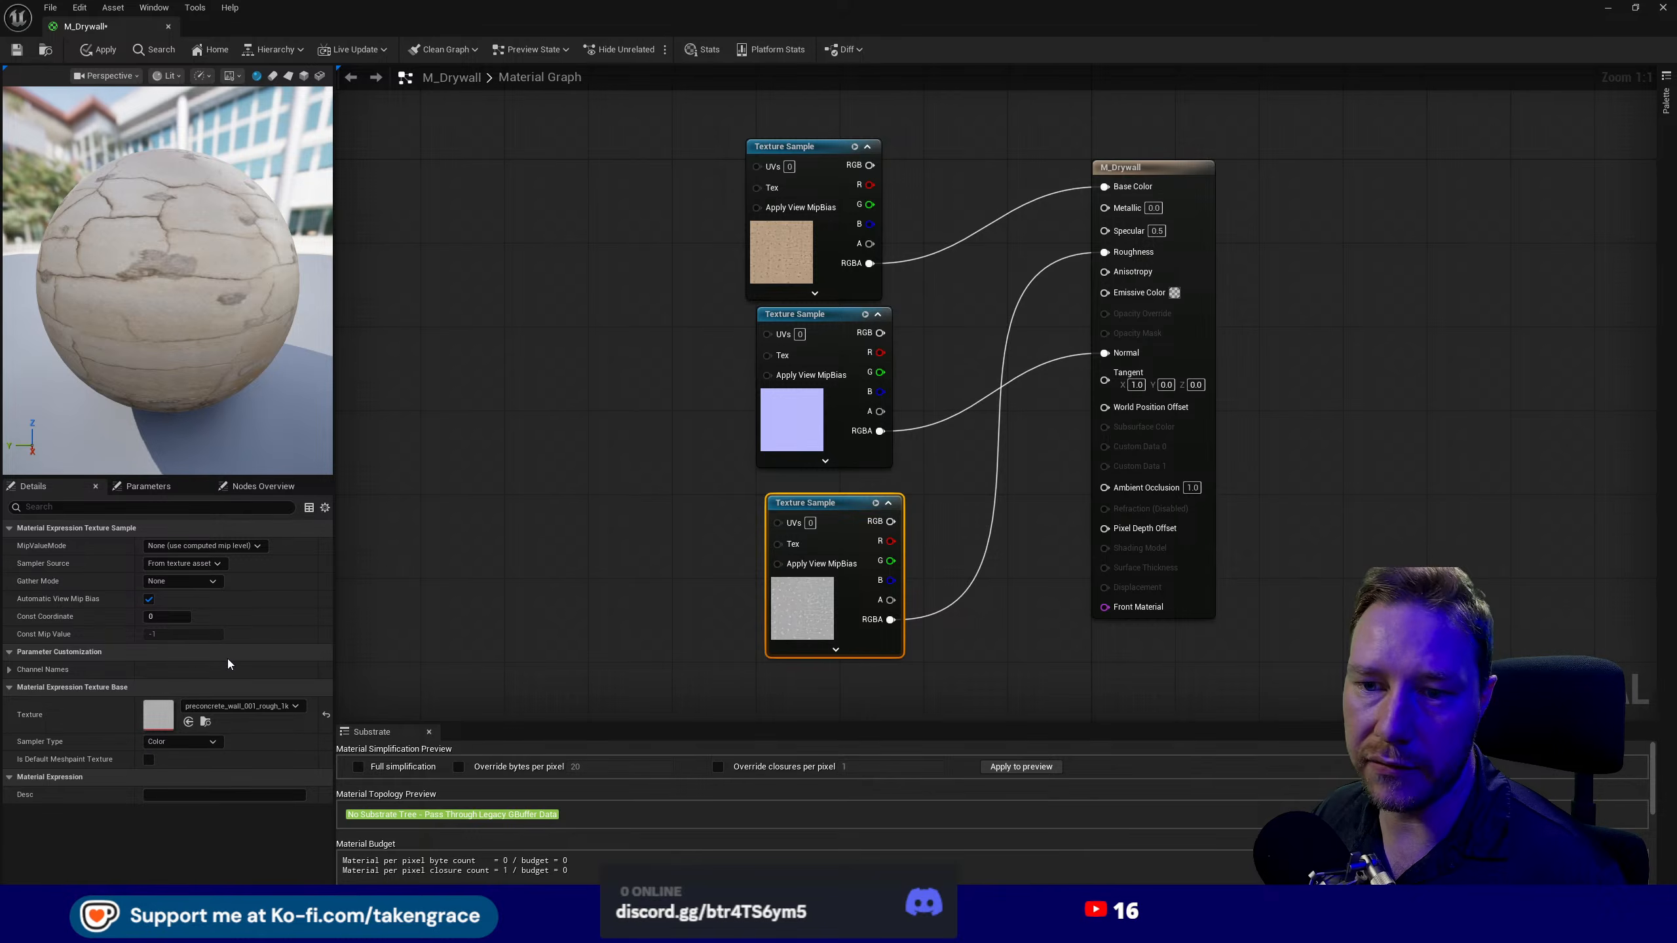
- Assign PA_Drywall as M_Drywall's Phys Material, save the material and return to the level
{"action": "left_click", "coordinate": [1156, 172]}
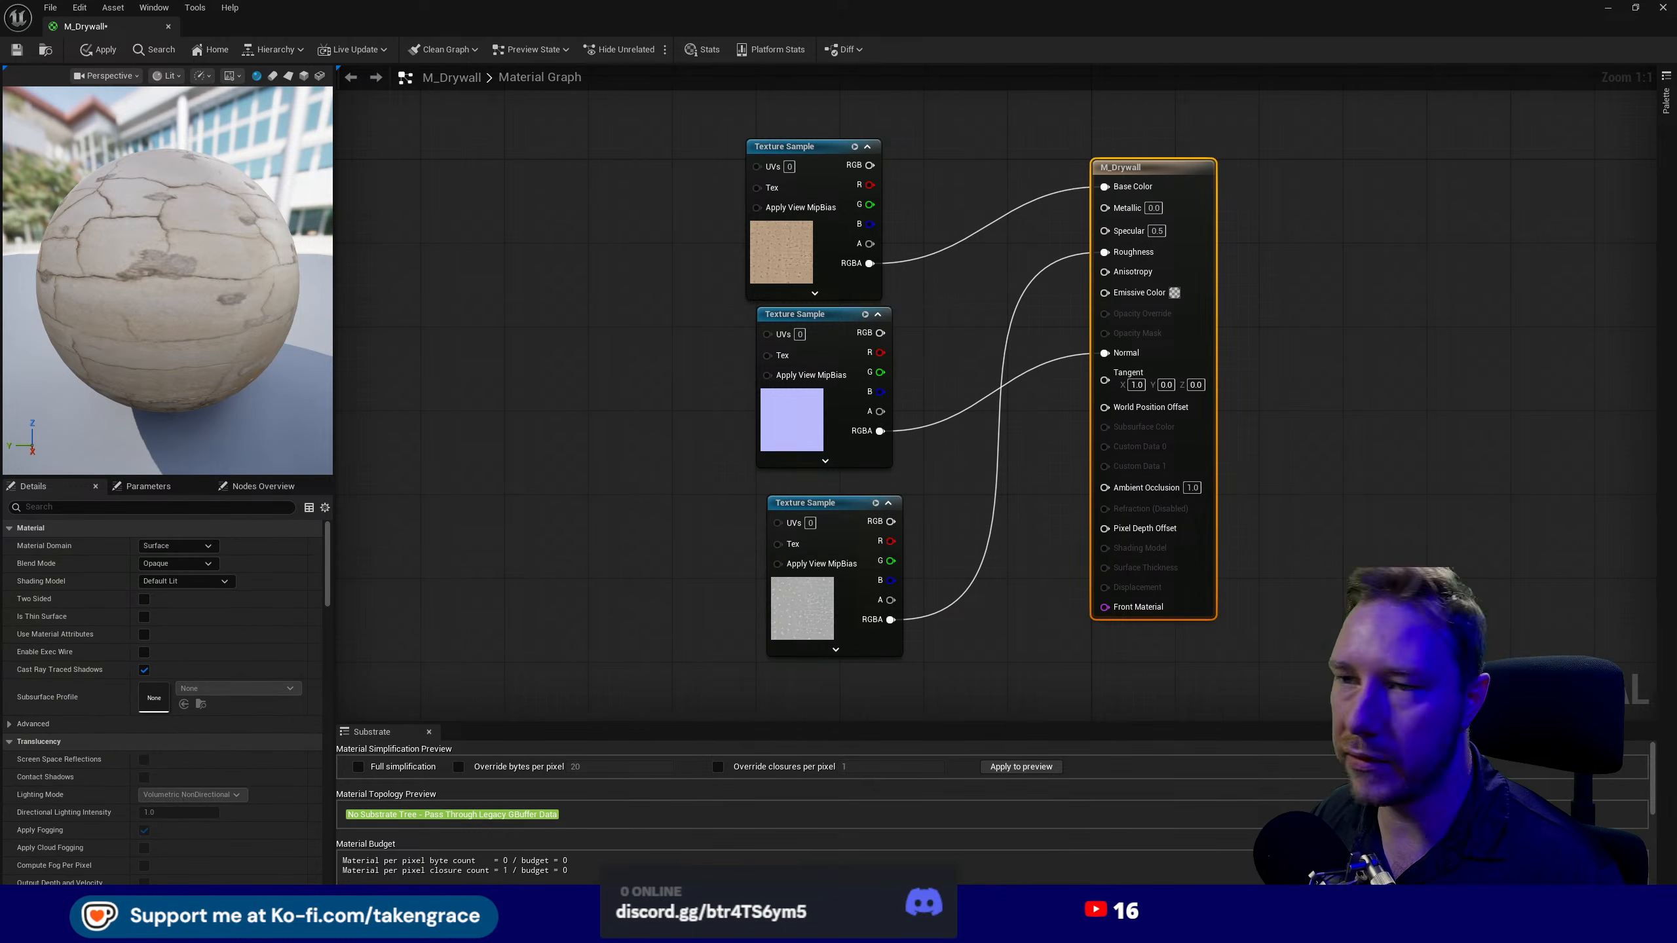
{"action": "scroll", "coordinate": [238, 697], "scroll_direction": "down", "scroll_amount": 5}
{"action": "scroll", "coordinate": [230, 688], "scroll_direction": "down", "scroll_amount": 15}
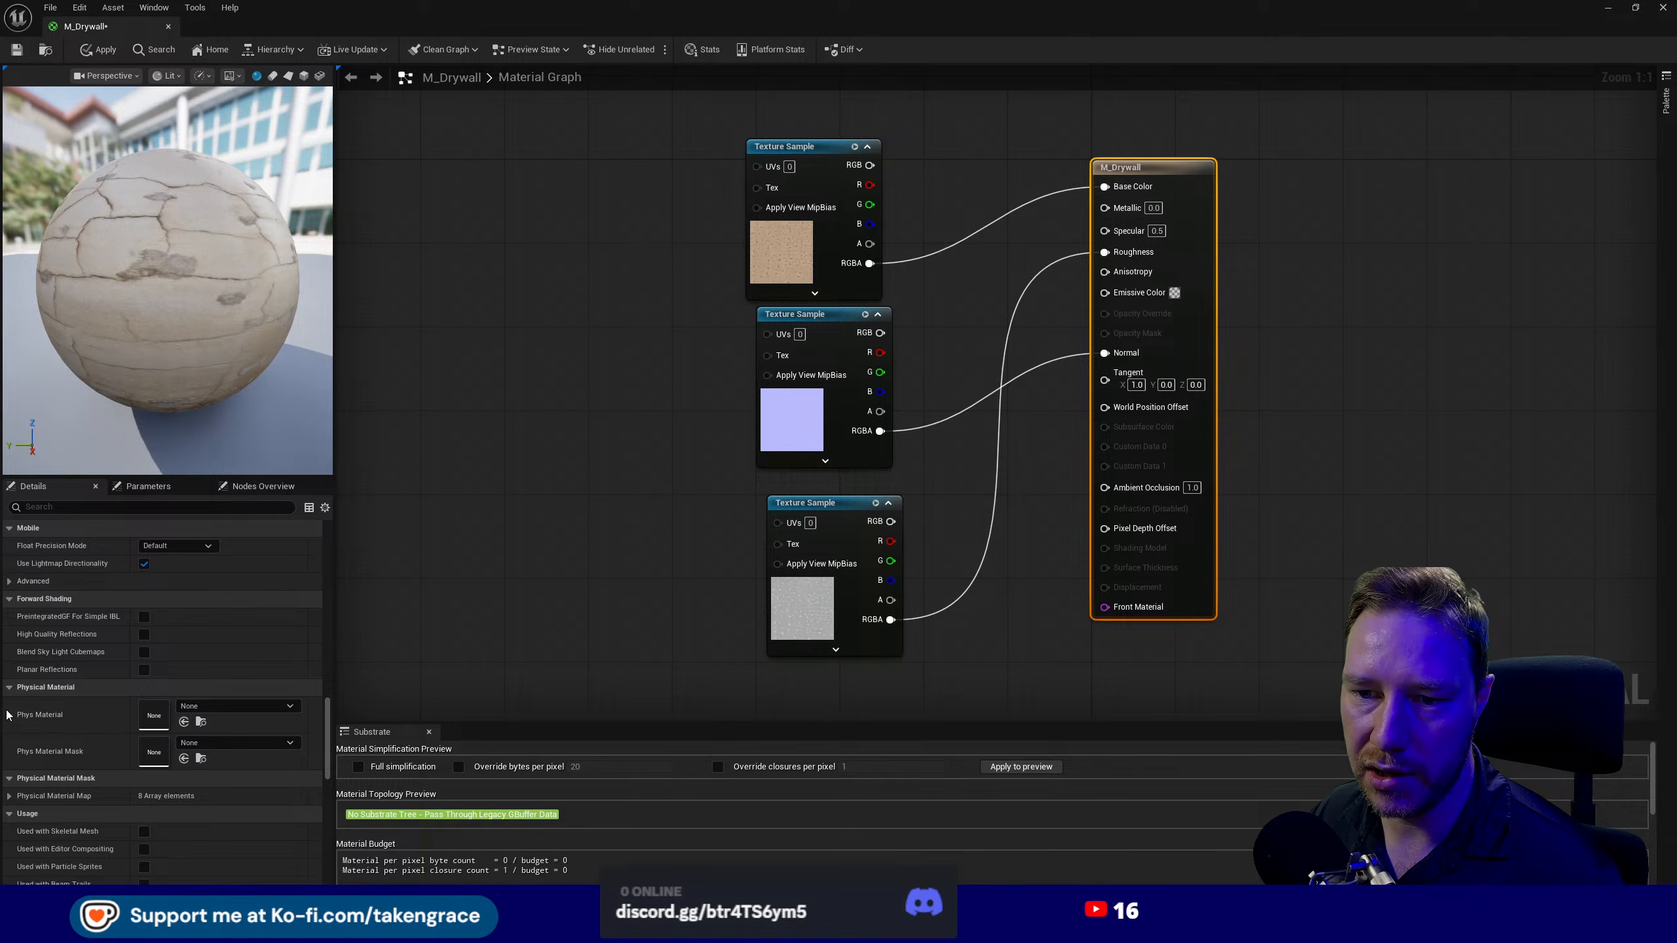
{"action": "left_click", "coordinate": [239, 708]}
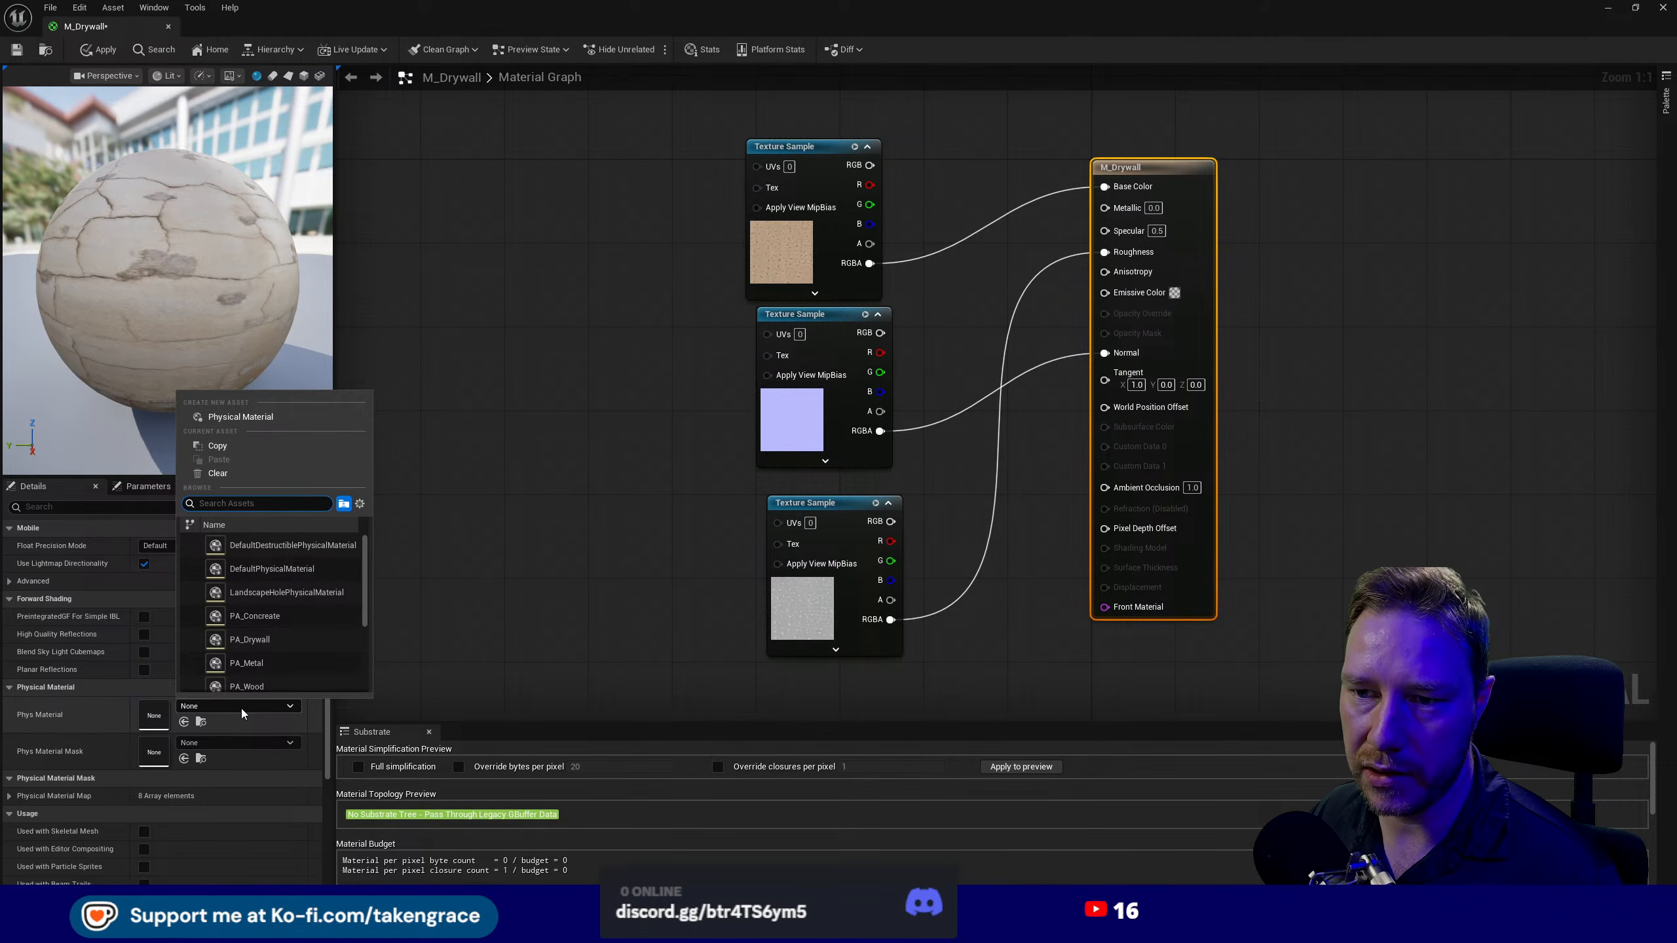
{"action": "left_click", "coordinate": [264, 624]}
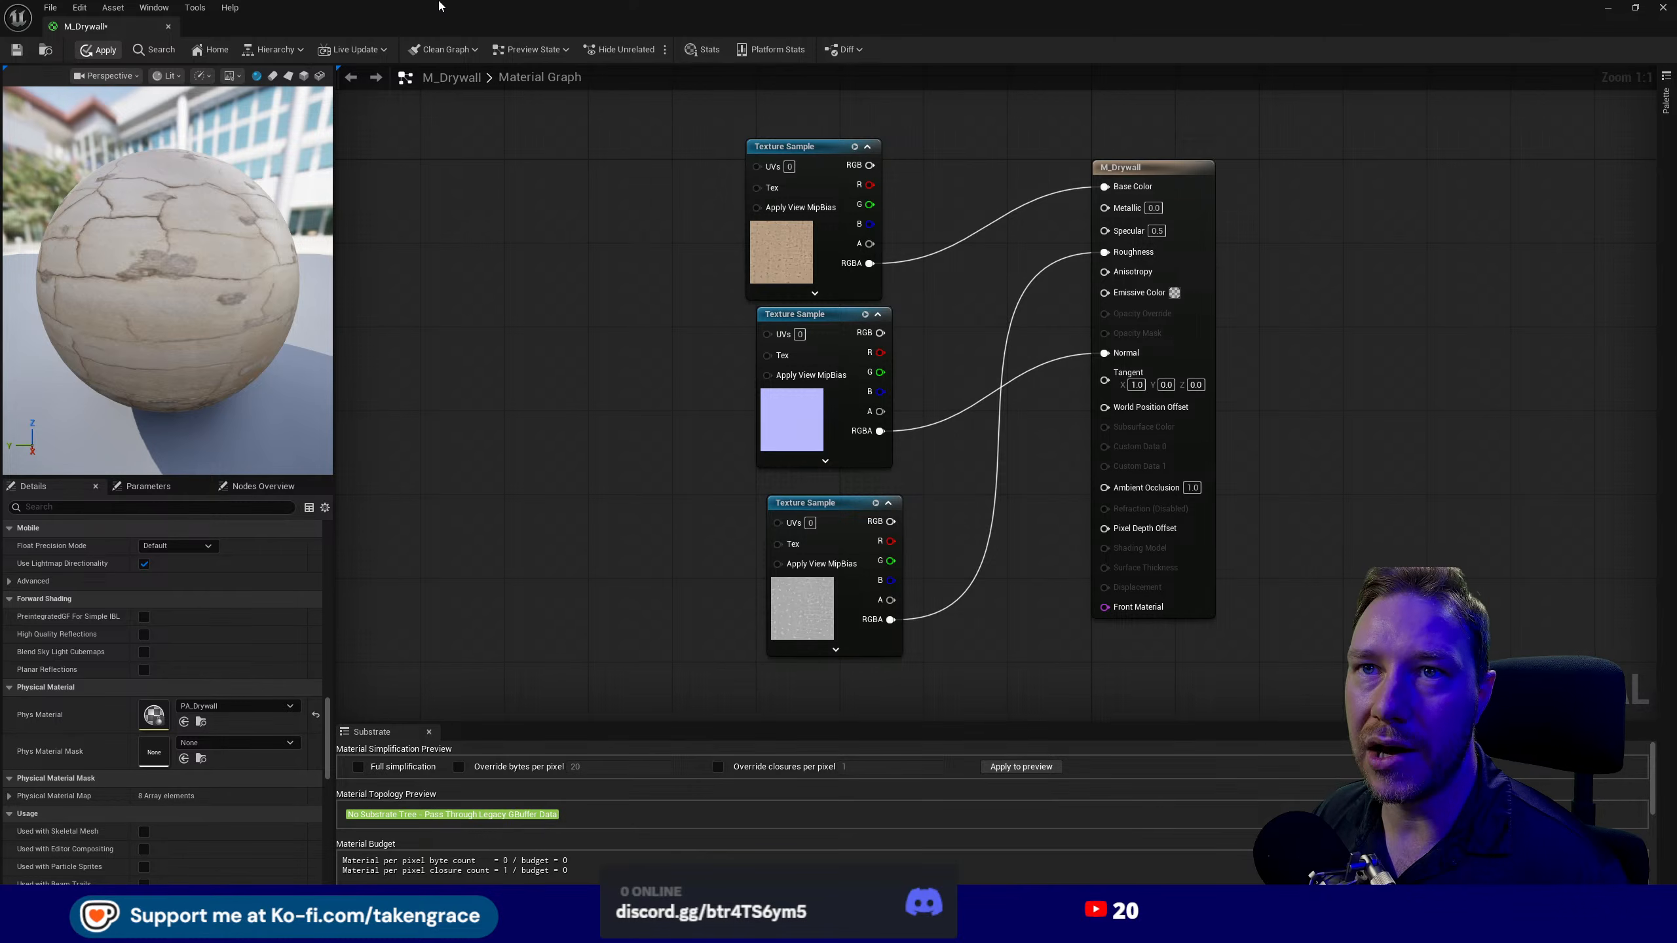
{"action": "key", "text": "ctrl+s"}
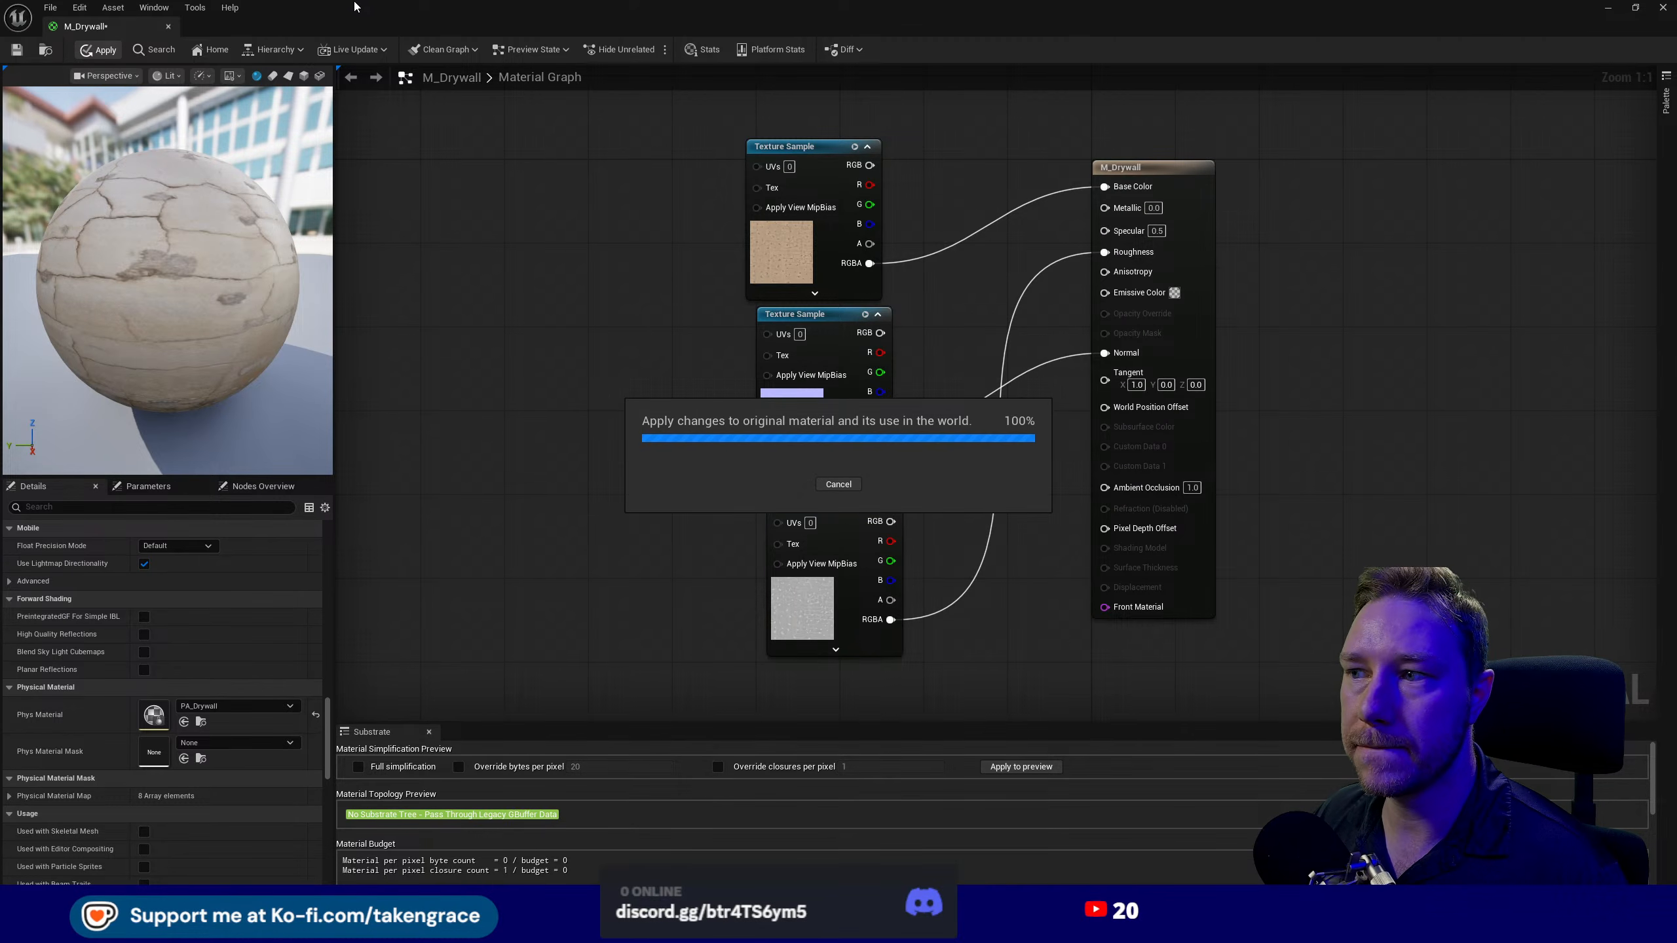
{"action": "left_click_drag", "start_coordinate": [354, 6], "coordinate": [456, 0]}
- Apply the M_Drywall material to the wooden wall standing behind the front wooden one
{"action": "right_click_drag", "start_coordinate": [594, 397], "coordinate": [462, 476]}
{"action": "right_click_drag", "start_coordinate": [594, 475], "coordinate": [852, 462]}
{"action": "key", "text": "s"}
{"action": "key", "text": "a"}
{"action": "key", "text": "w"}
{"action": "left_click", "coordinate": [701, 426]}
{"action": "key", "text": "s"}
{"action": "right_click_drag", "start_coordinate": [701, 426], "coordinate": [673, 429]}
{"action": "key", "text": "d"}
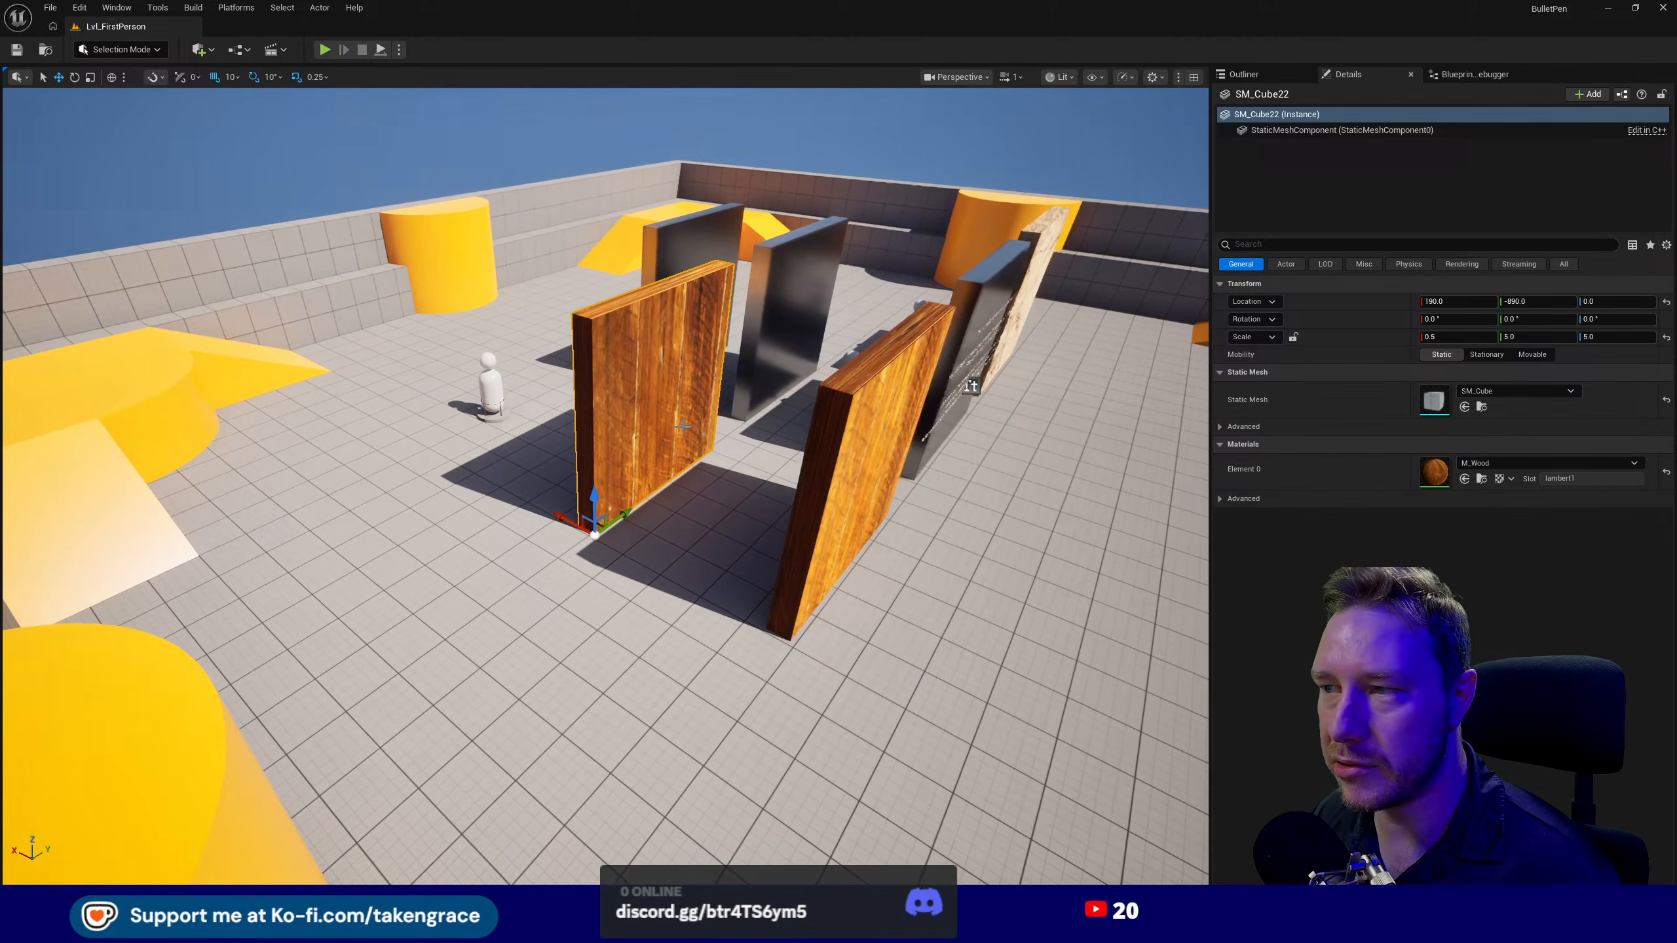
{"action": "left_click", "coordinate": [1505, 463]}
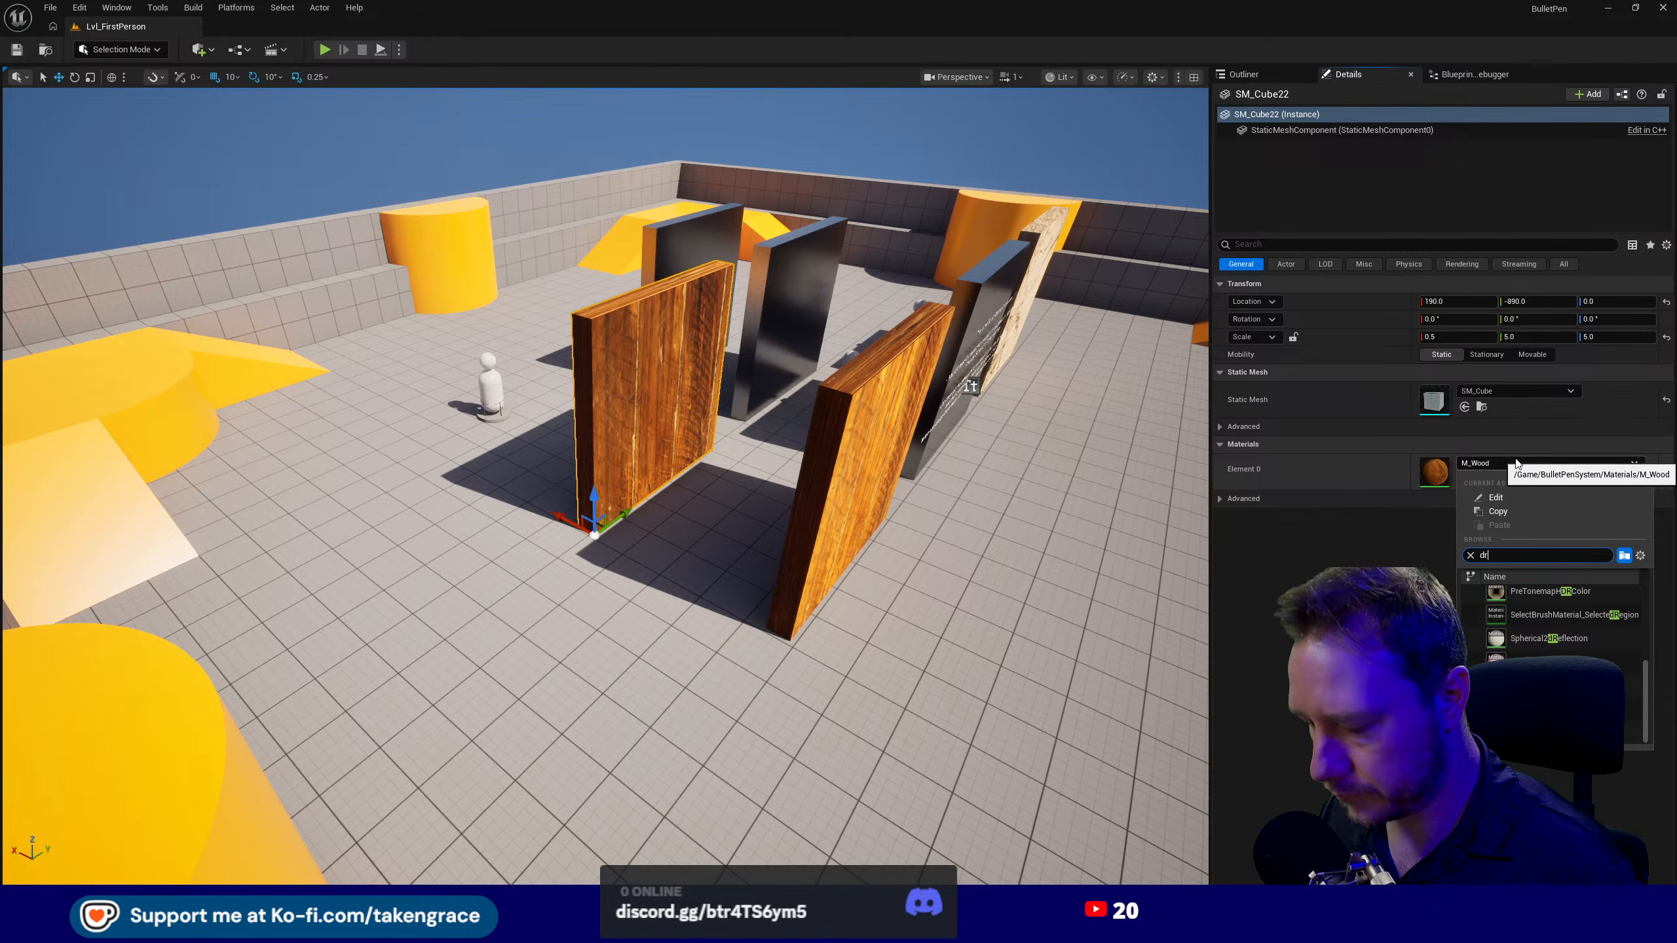
{"action": "type", "text": "dry"}
{"action": "left_click", "coordinate": [1575, 596]}
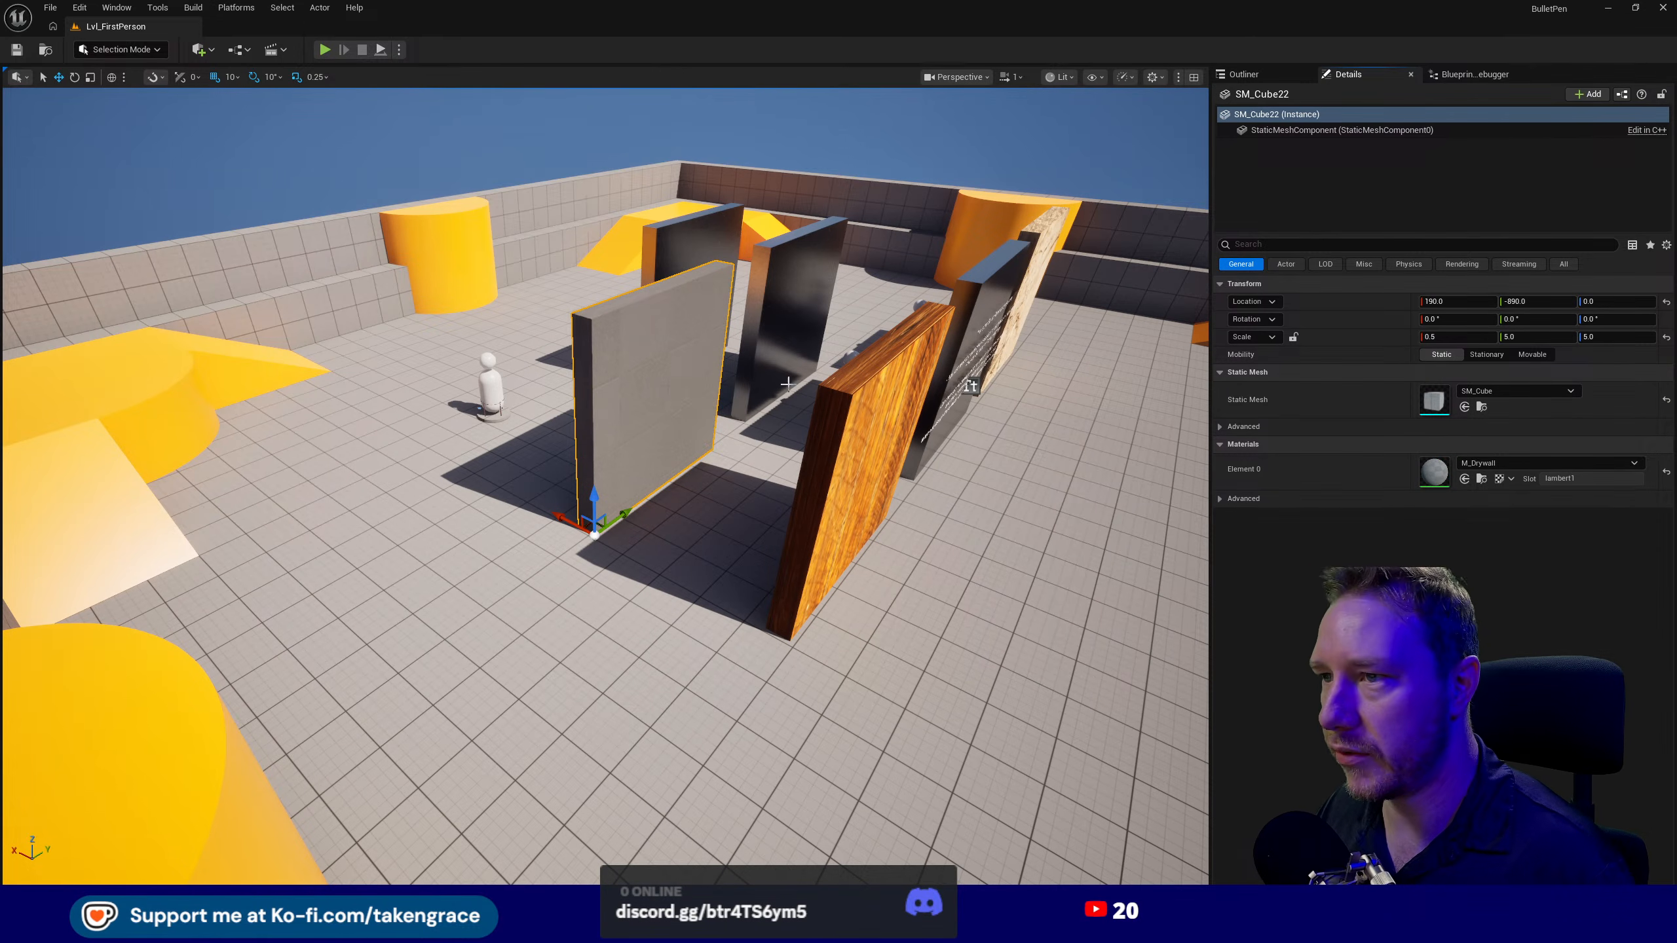
{"action": "key", "text": "w"}
{"action": "right_click_drag", "start_coordinate": [657, 472], "coordinate": [746, 498]}
{"action": "key", "text": "s"}
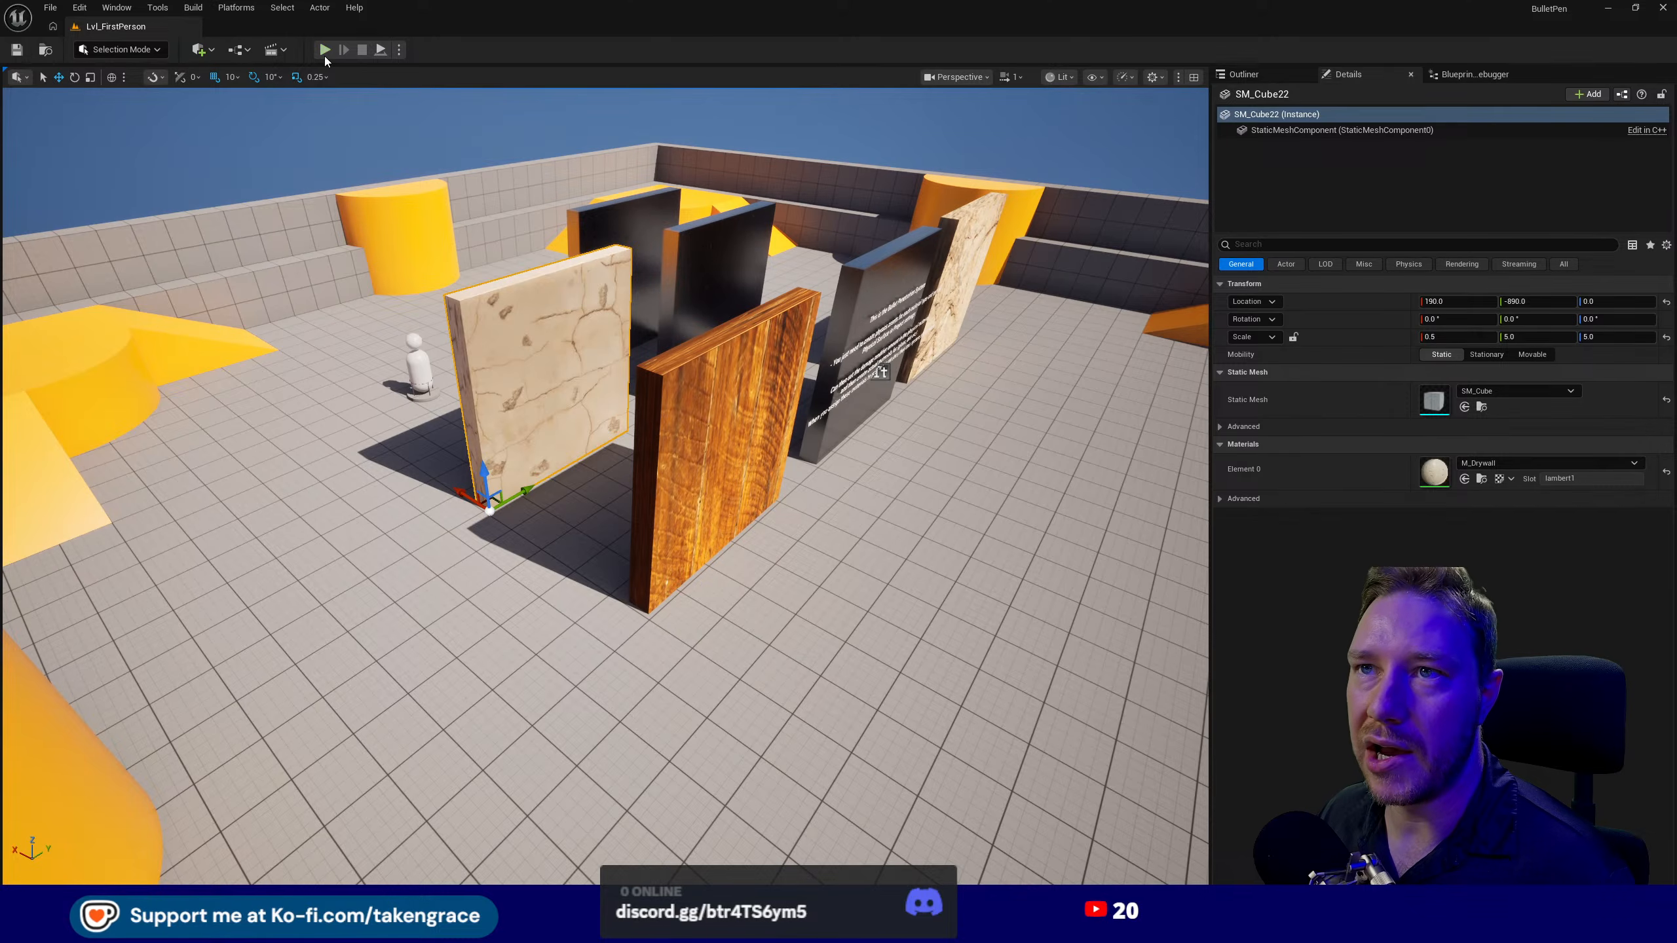
- Play the level, walk around the front wooden wall to the drywall wall and shoot it
{"action": "left_click", "coordinate": [325, 50]}
{"action": "key", "text": "w"}
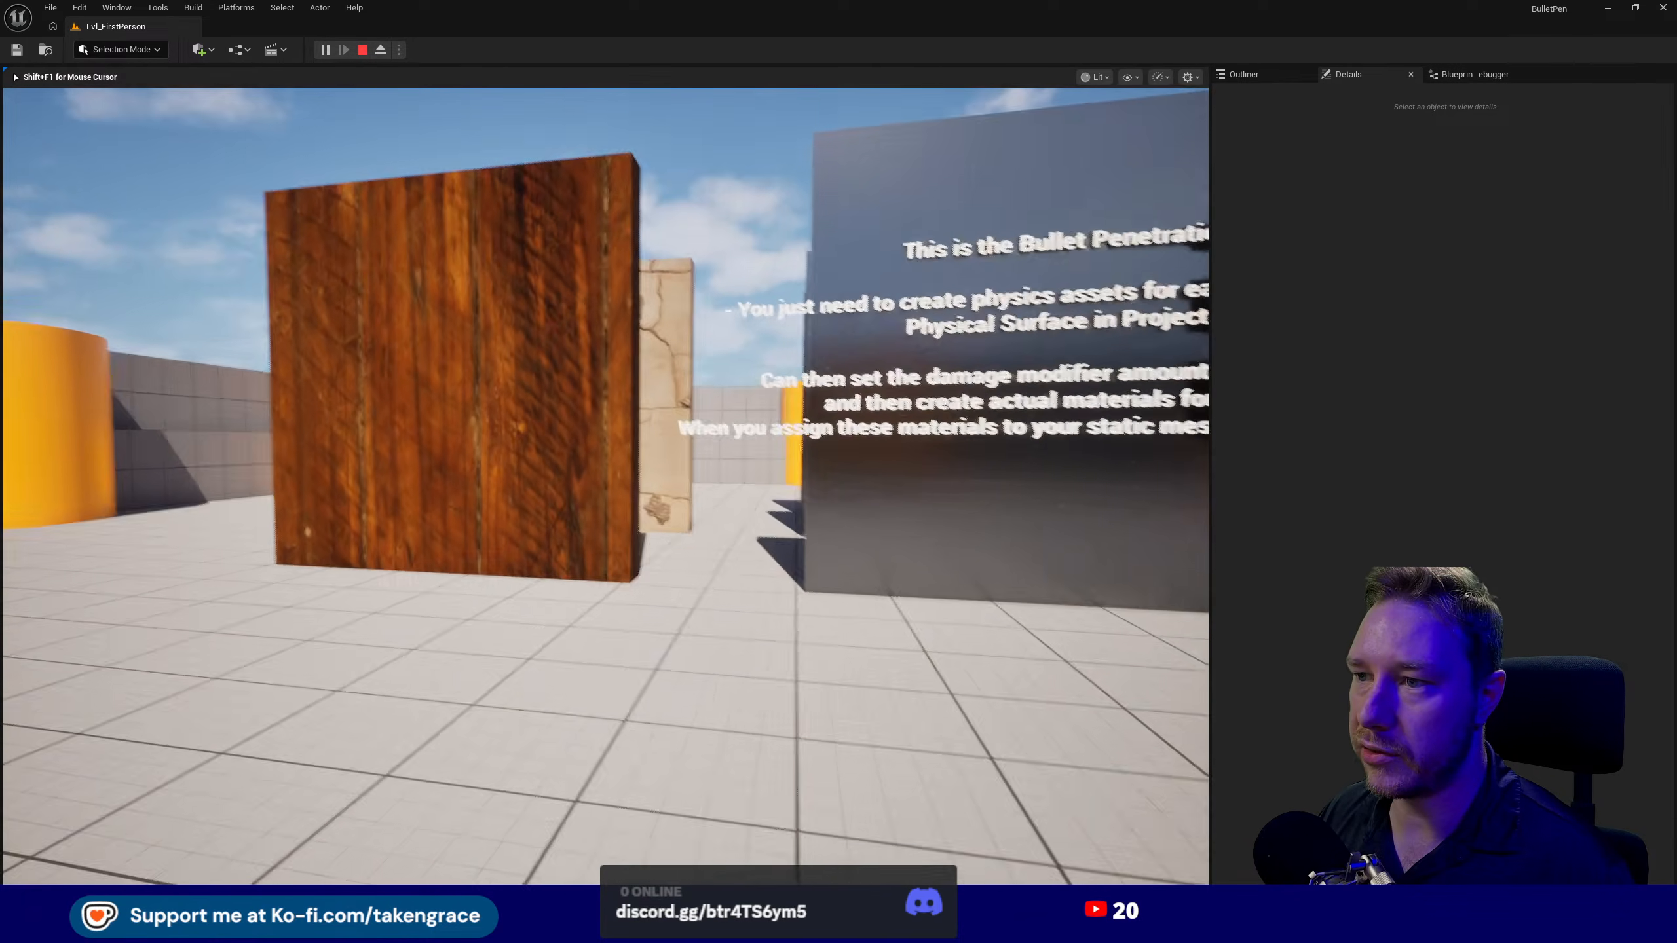
{"action": "key", "text": "a"}
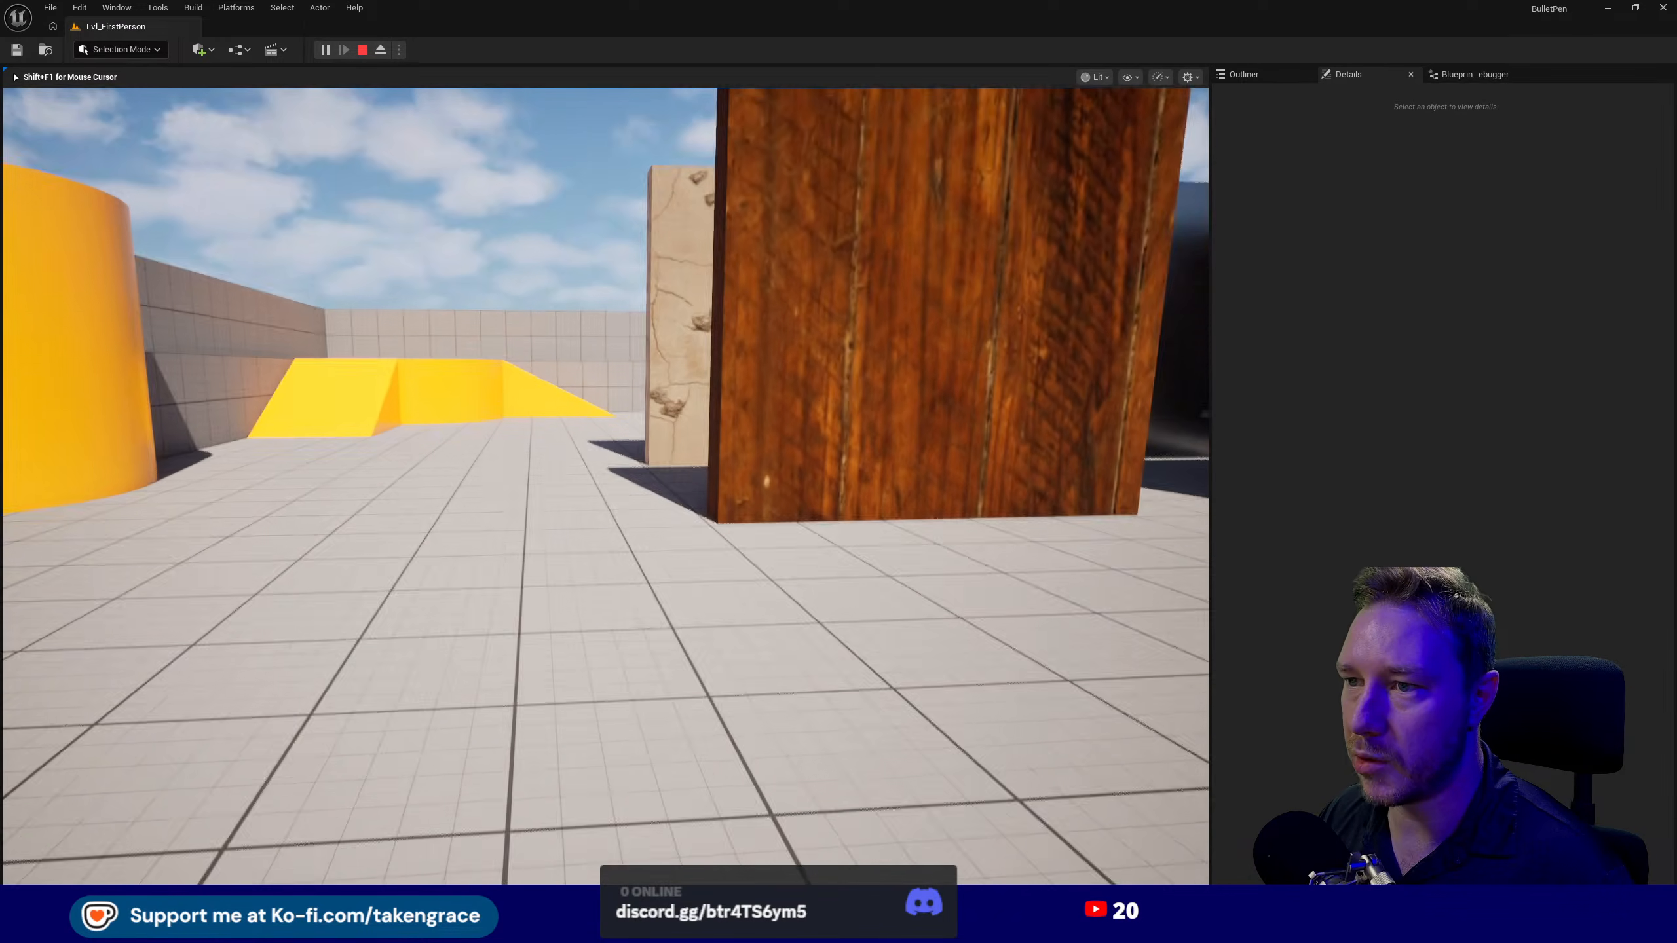
{"action": "key", "text": "w"}
{"action": "key", "text": "a"}
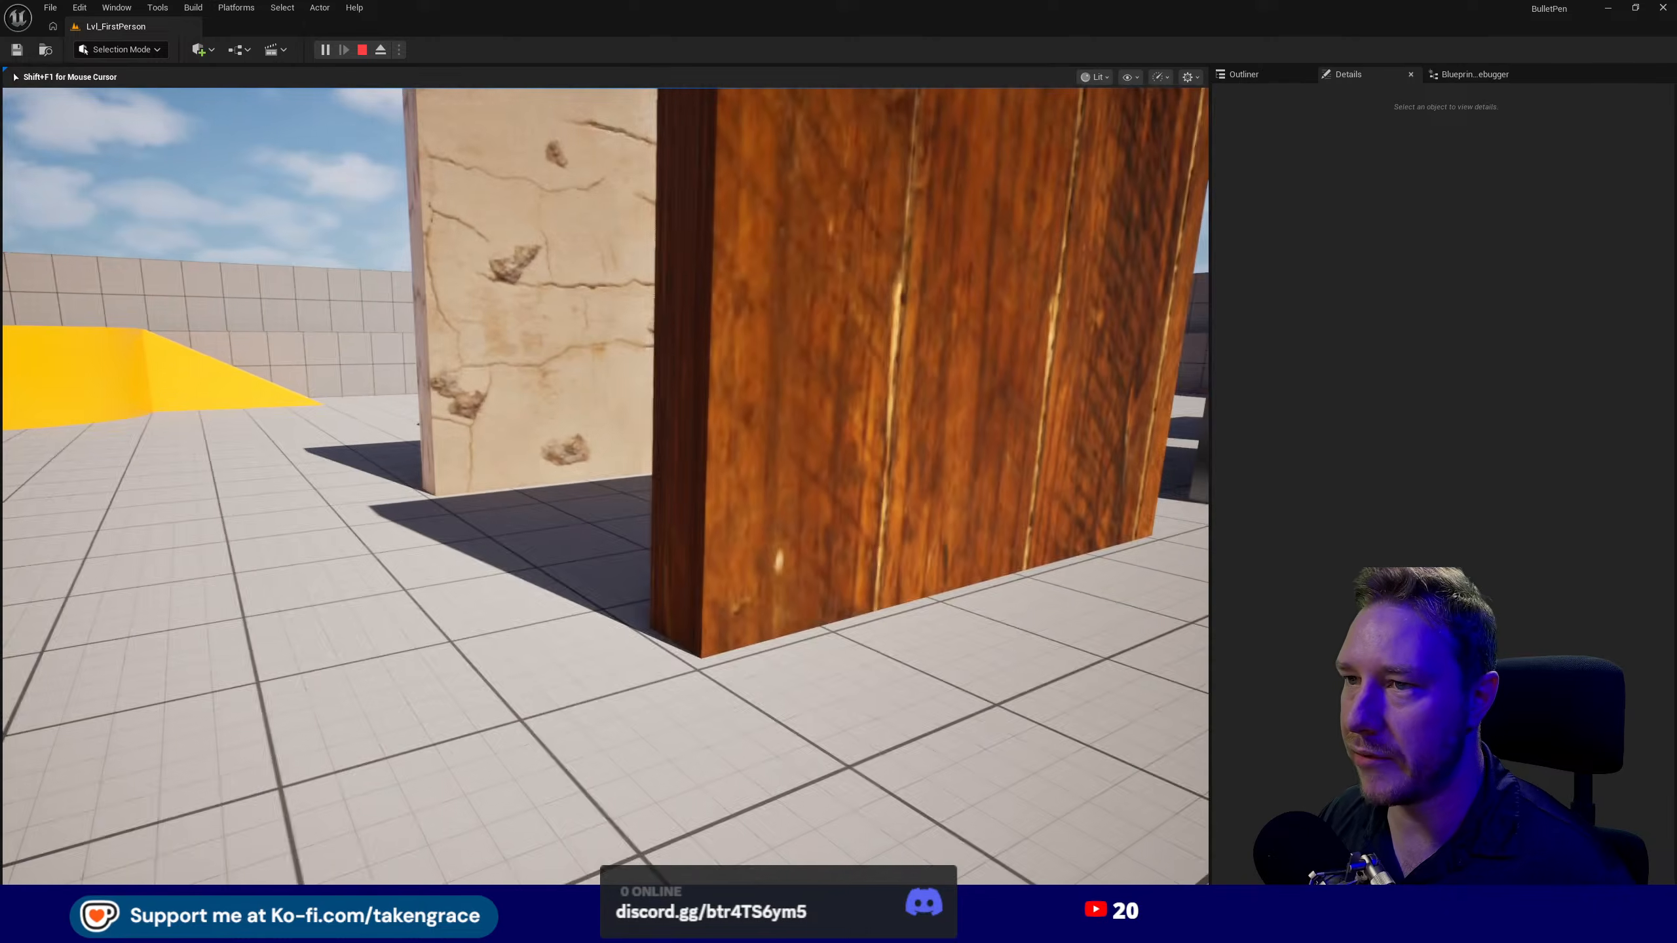
{"action": "key", "text": "a"}
{"action": "key", "text": "w"}
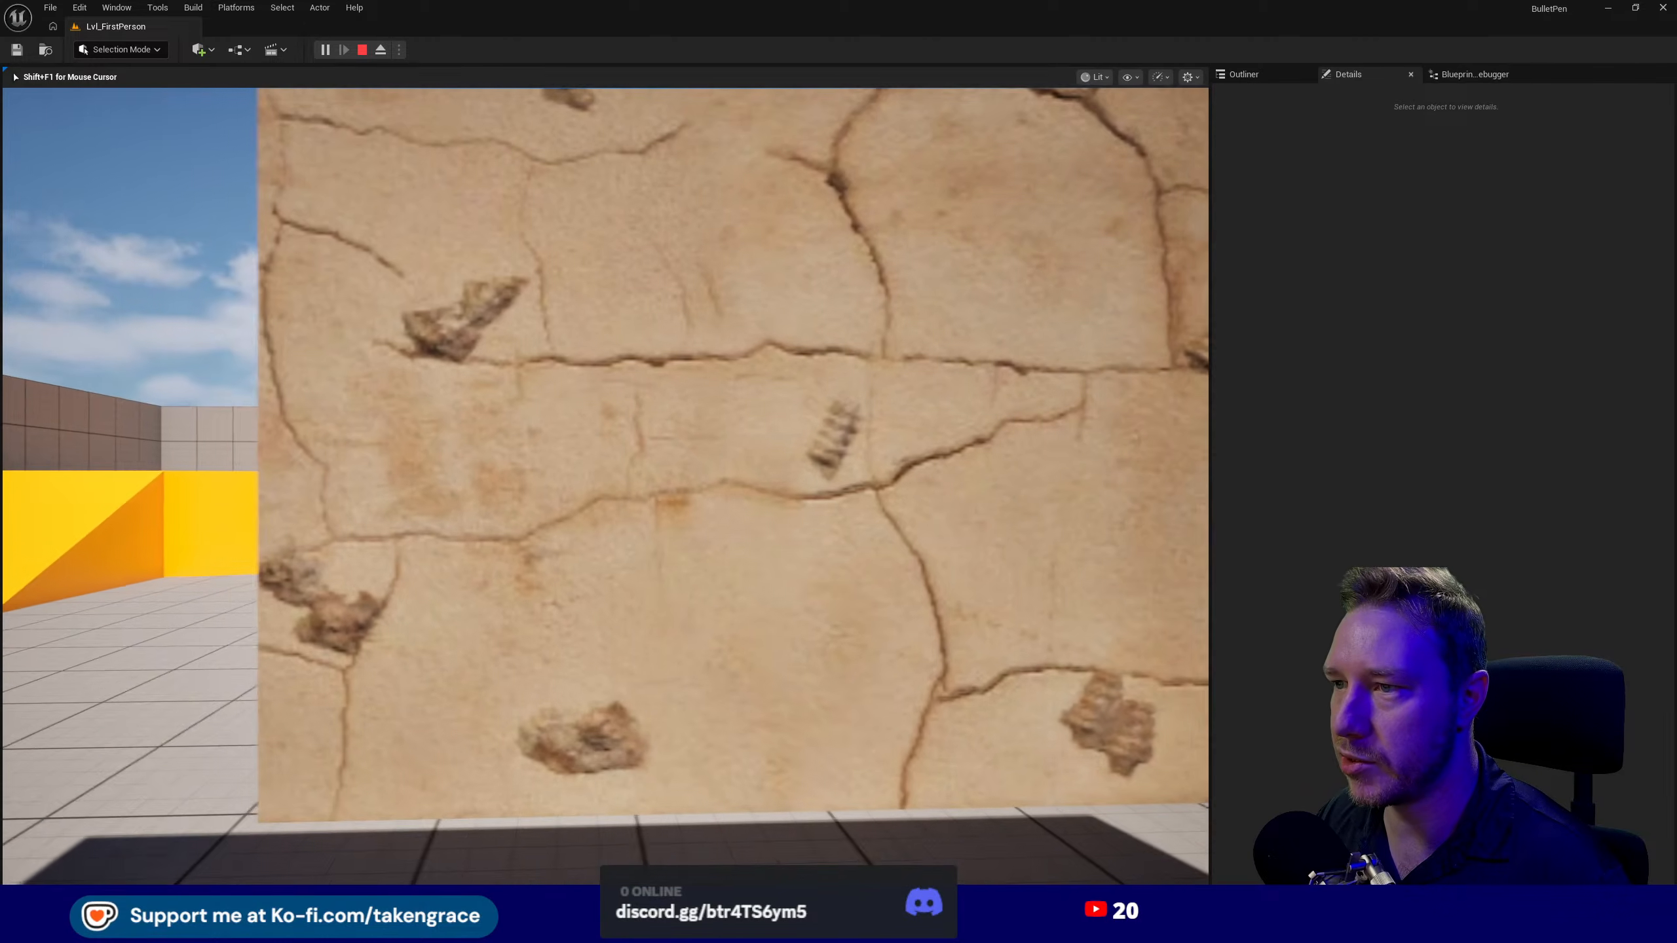
{"action": "key", "text": "d"}
{"action": "left_click", "coordinate": [606, 486]}
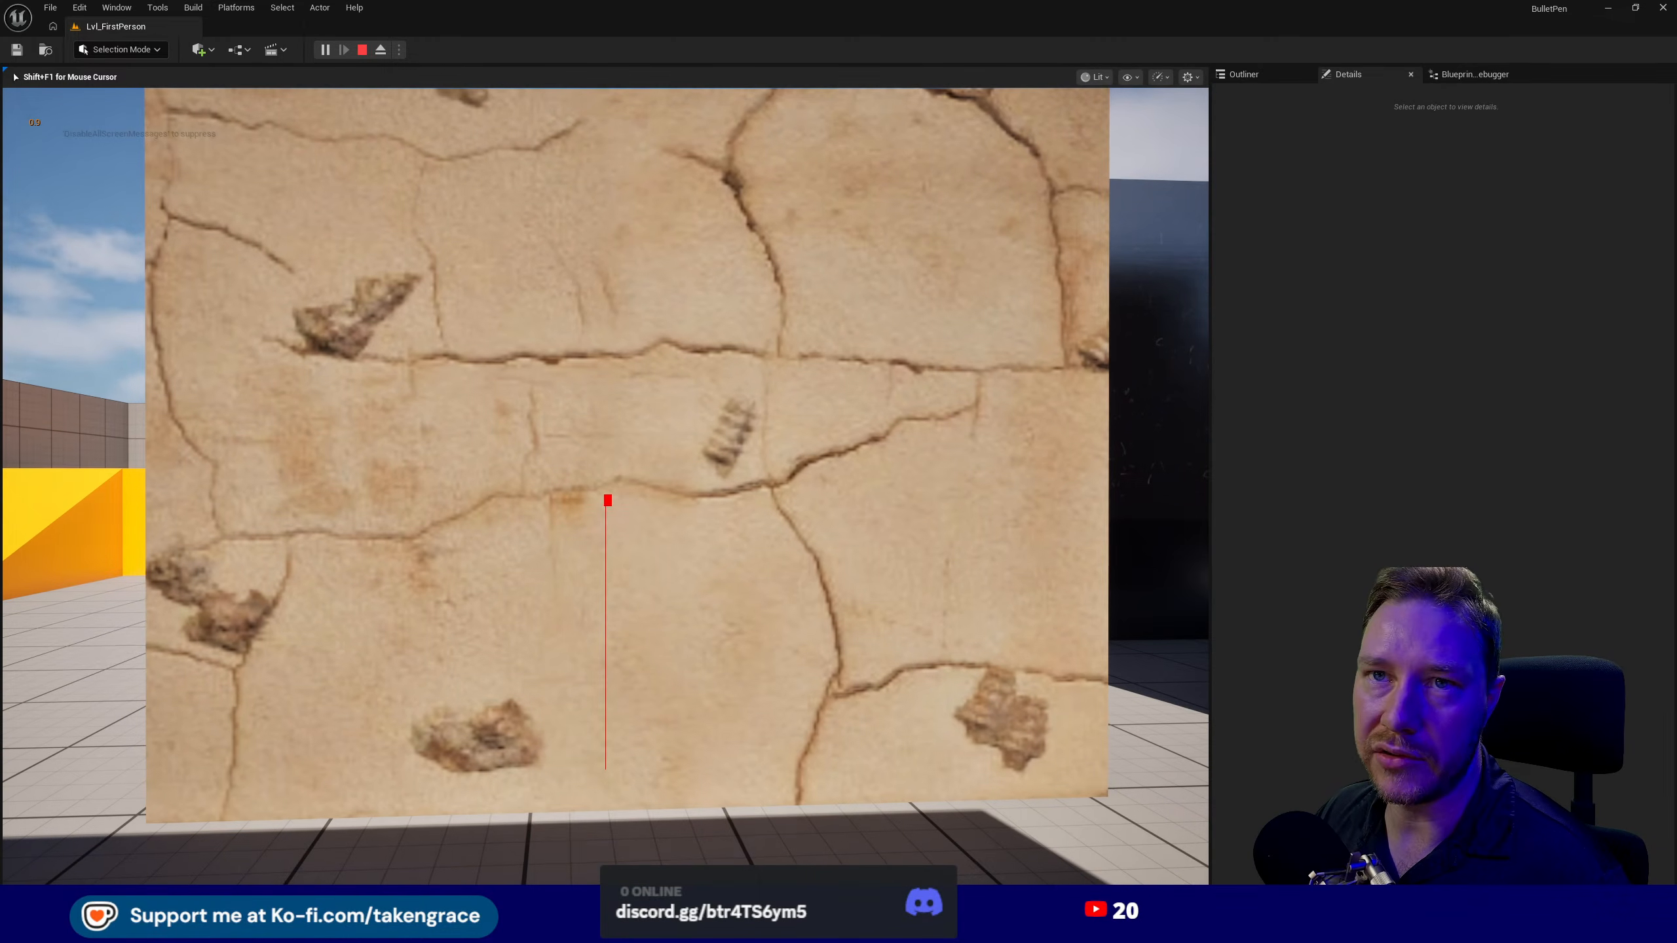
- Inspect the bullet traces behind the drywall wall, shoot it again up close and end the play session
{"action": "key", "text": "a"}
{"action": "key", "text": "w"}
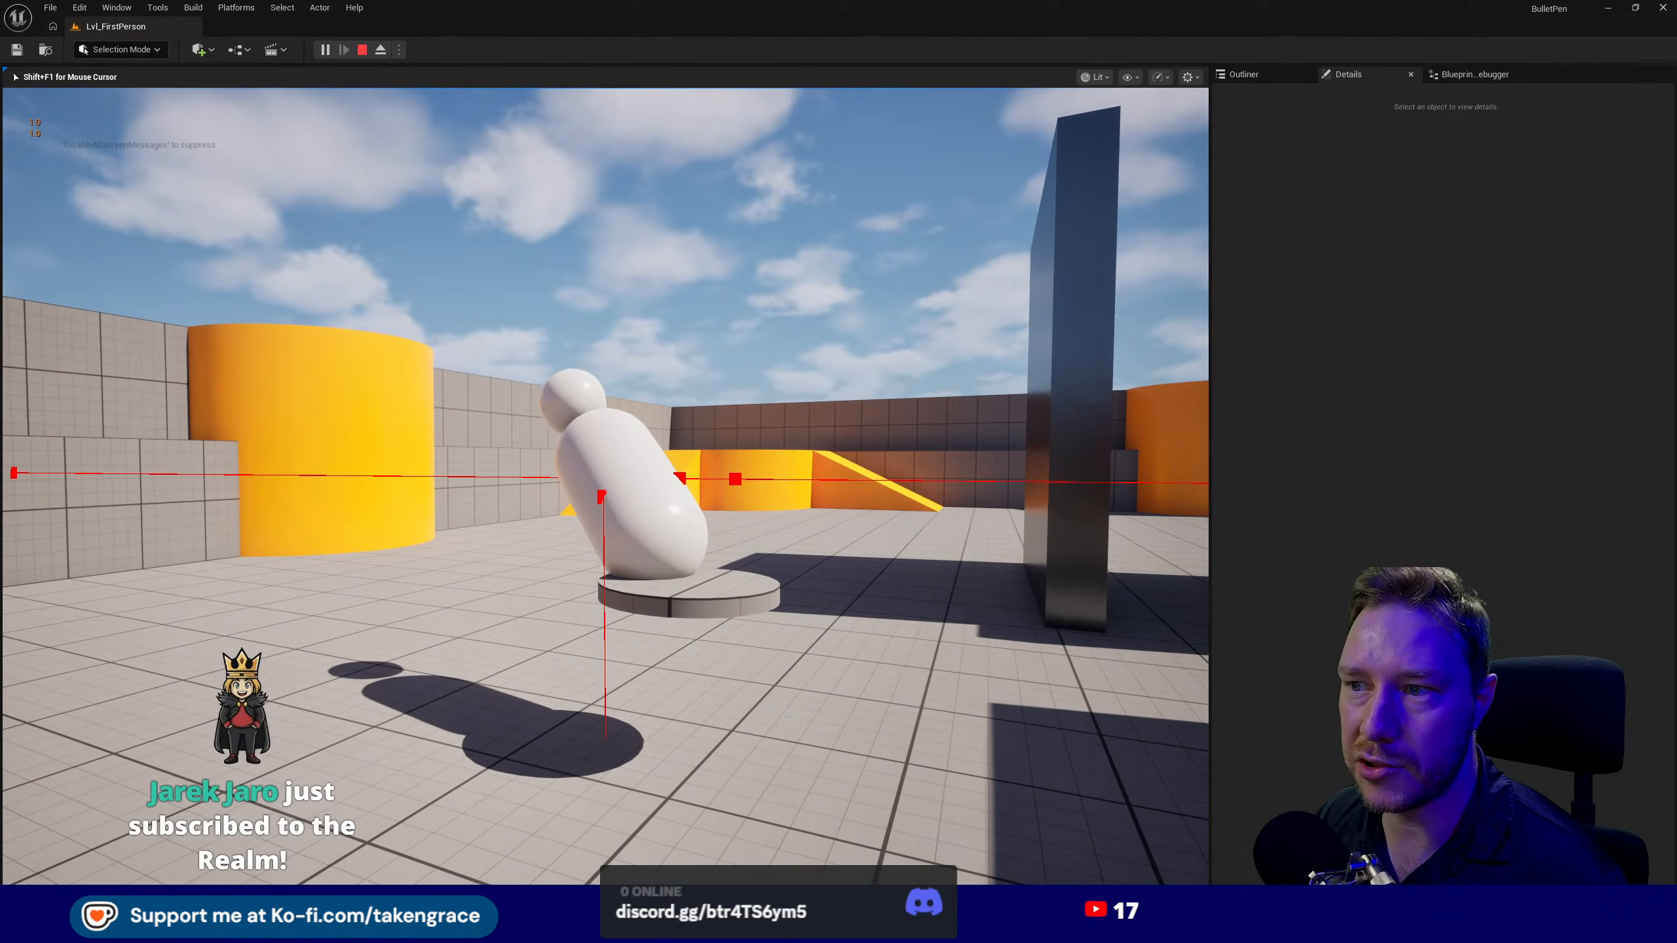
{"action": "key", "text": "w"}
{"action": "key", "text": "w"}
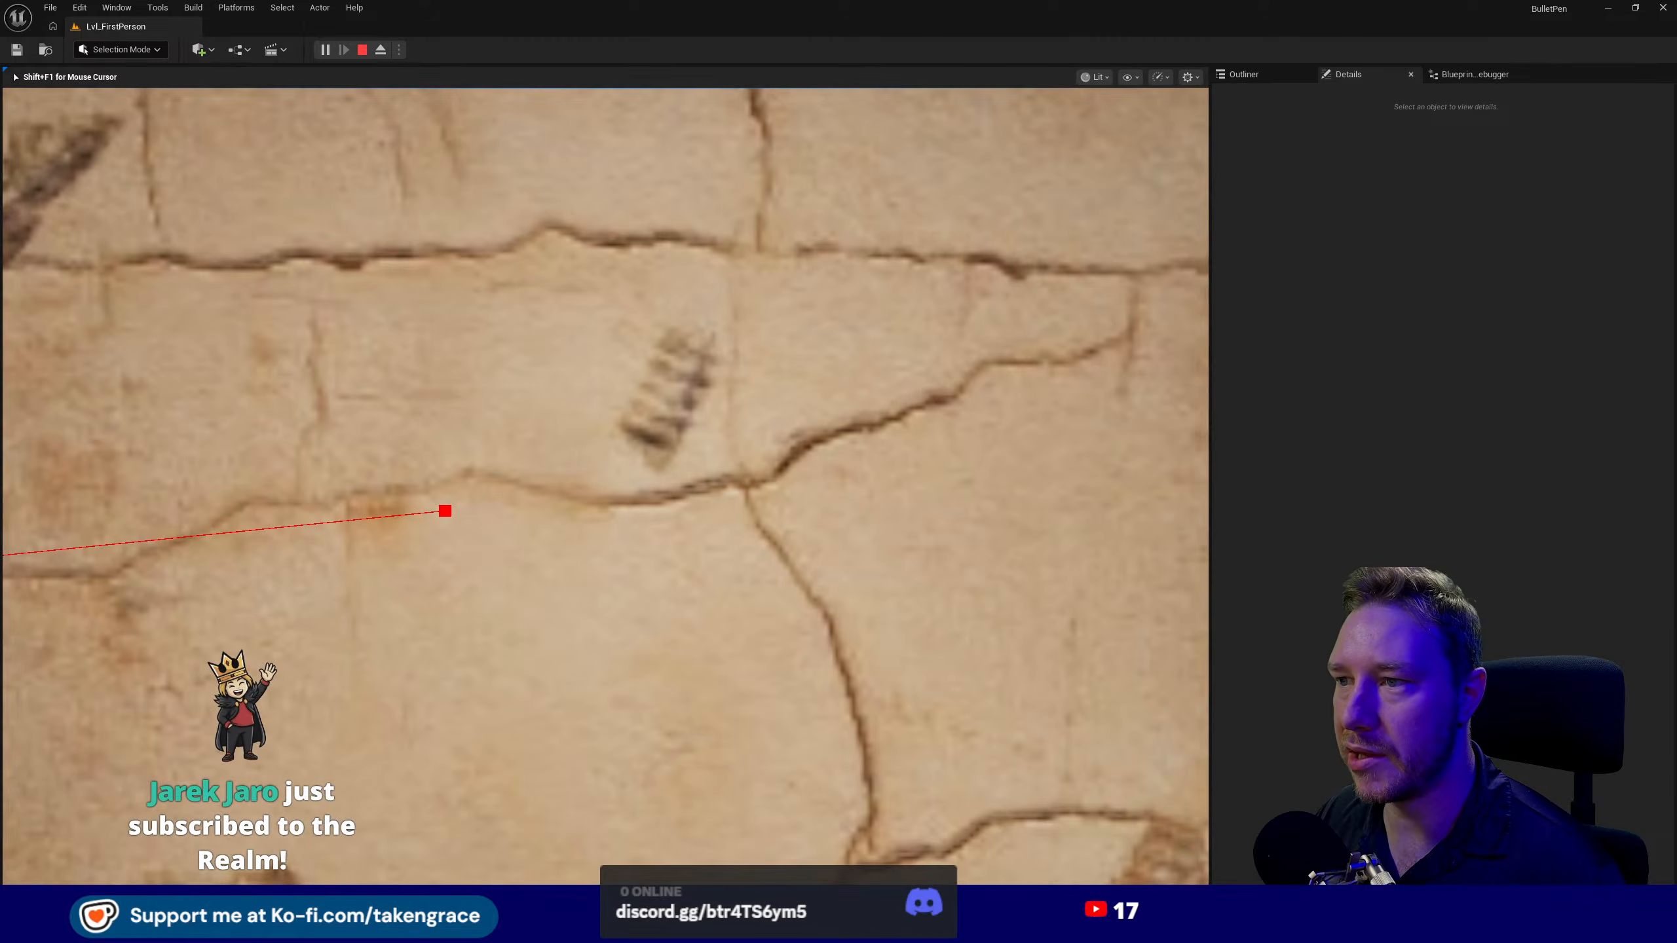
{"action": "left_click", "coordinate": [606, 506]}
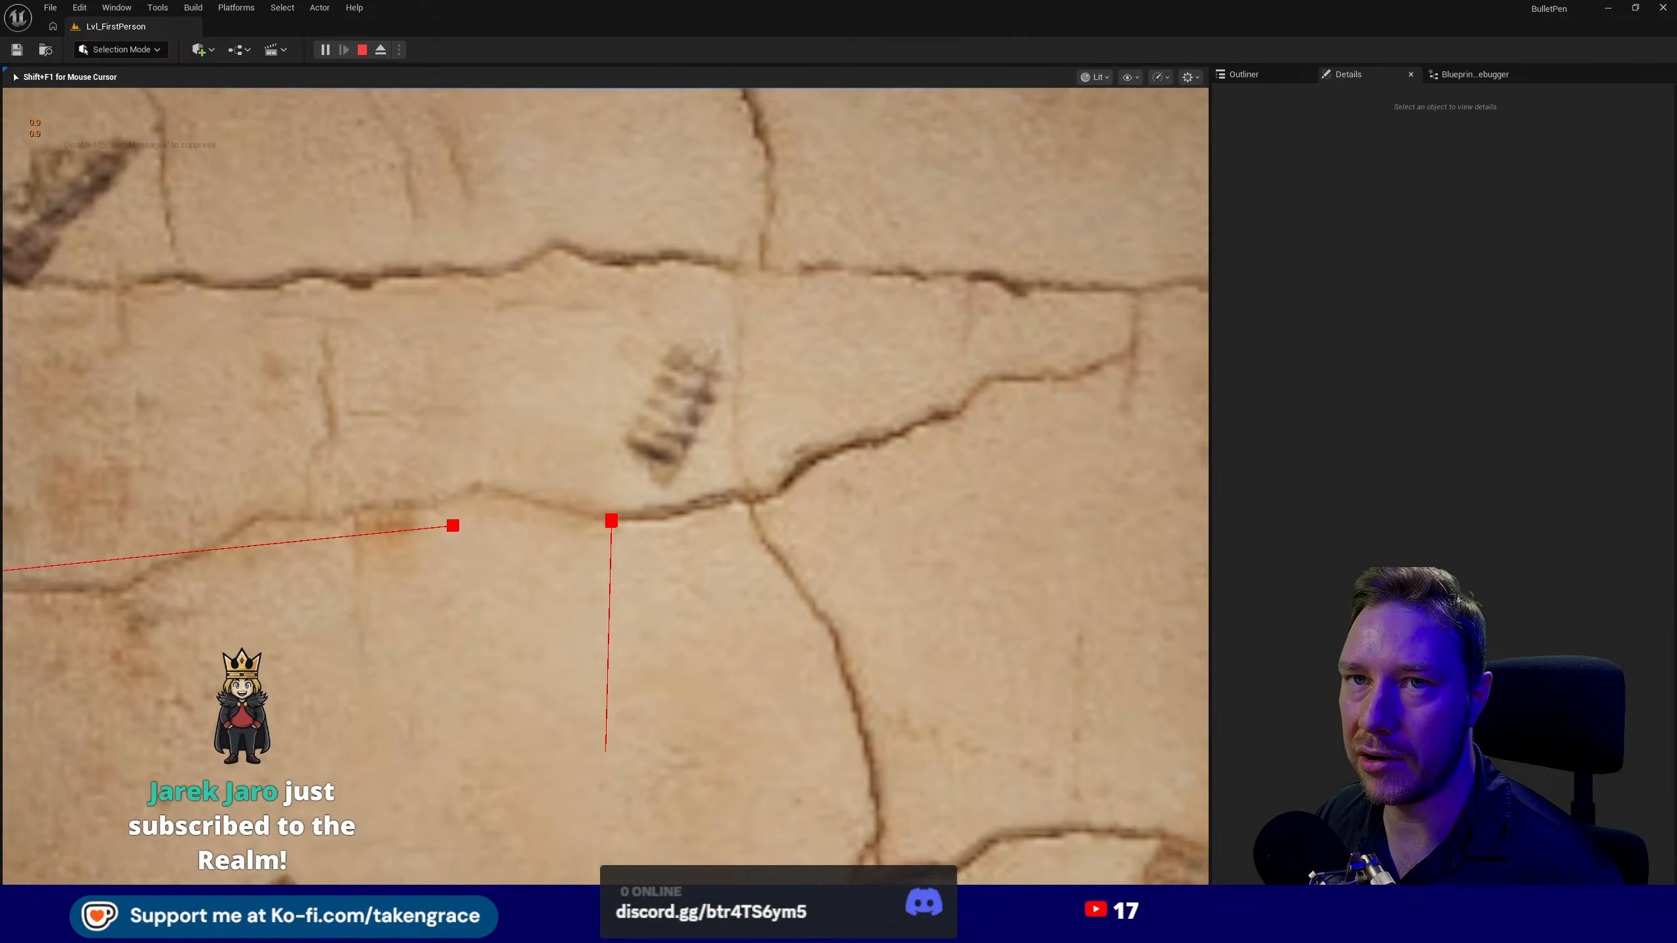
{"action": "key", "text": "s"}
{"action": "key", "text": "d"}
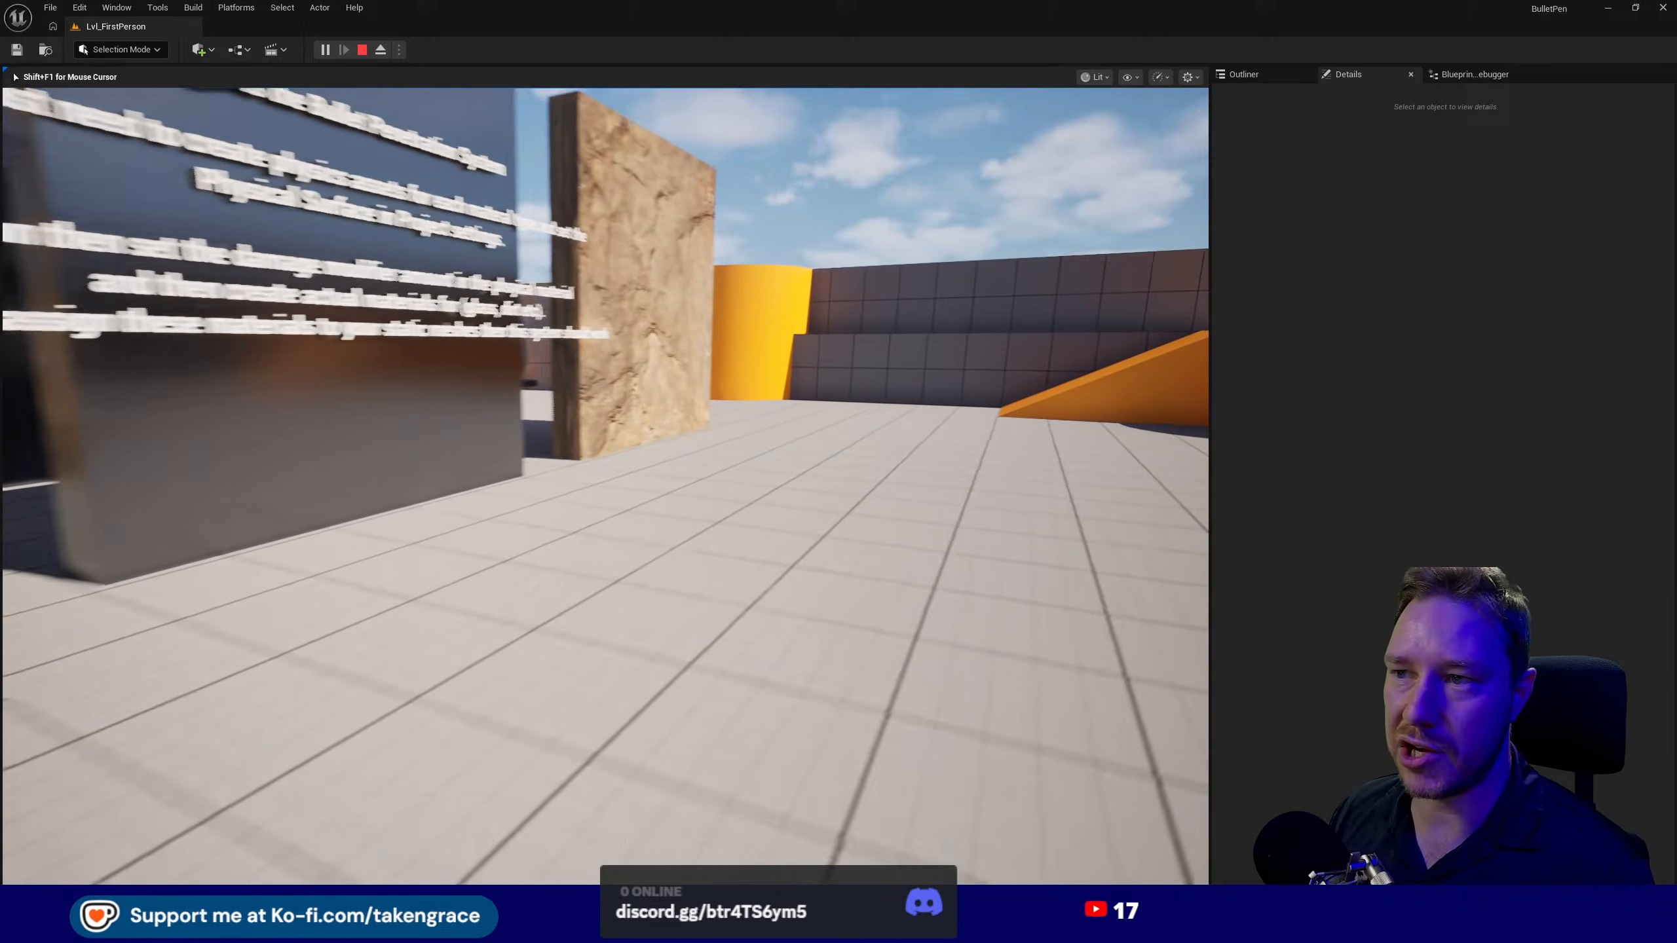
{"action": "key", "text": "Escape"}
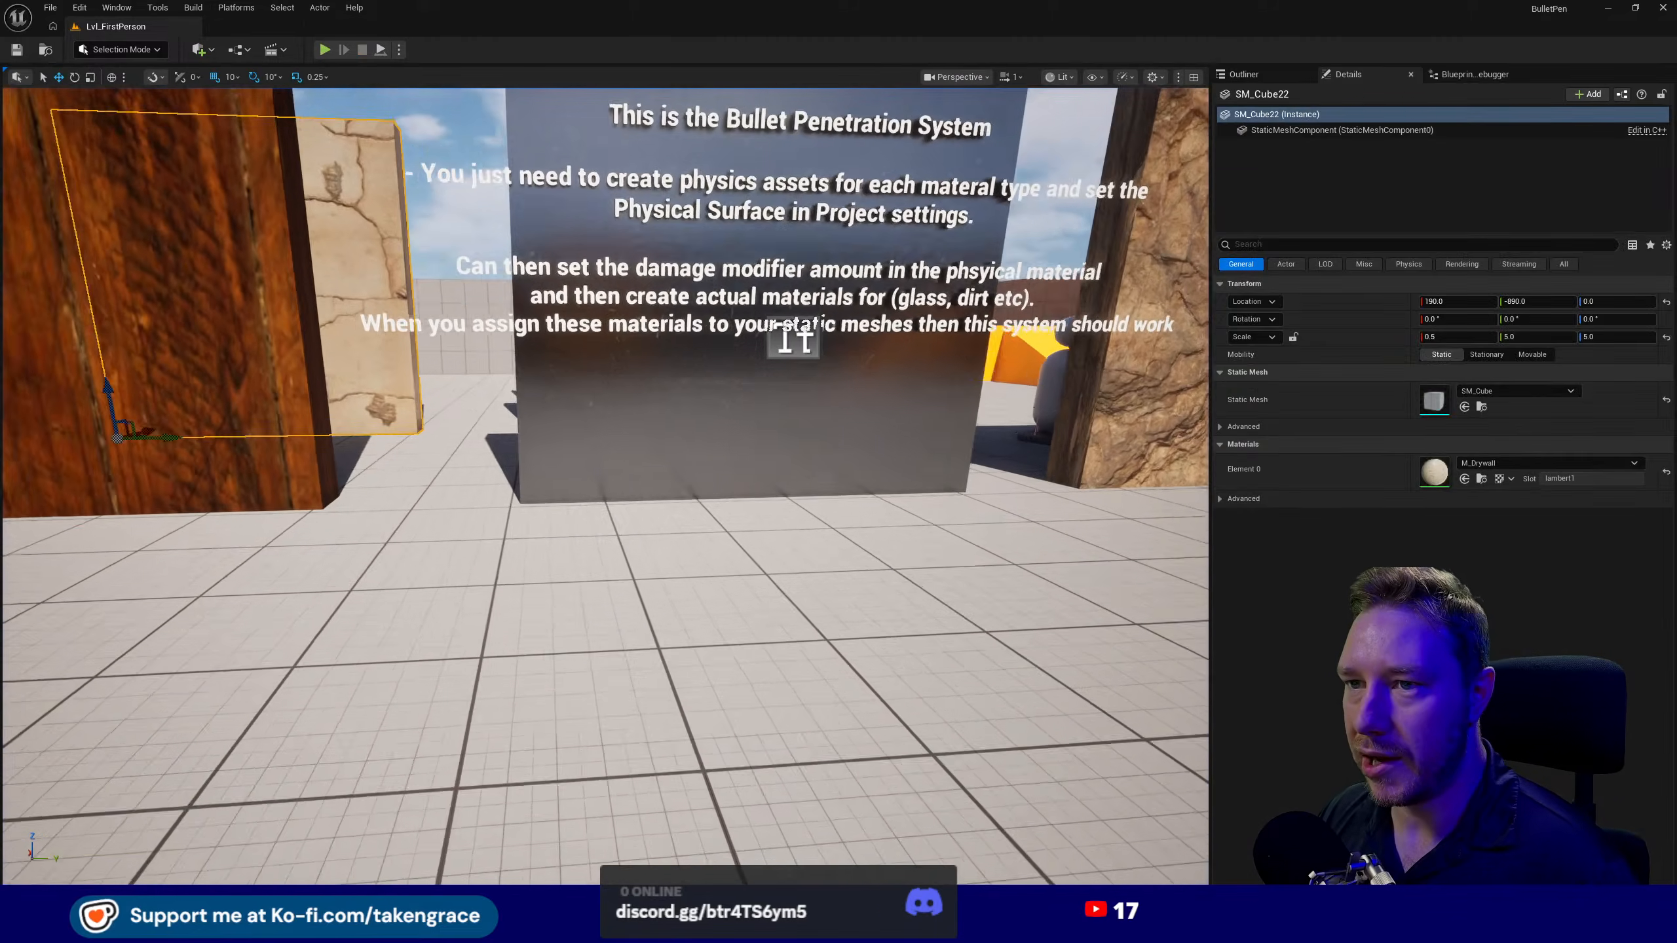
{"action": "right_click_drag", "start_coordinate": [674, 483], "coordinate": [733, 509]}
{"action": "key", "text": "s"}
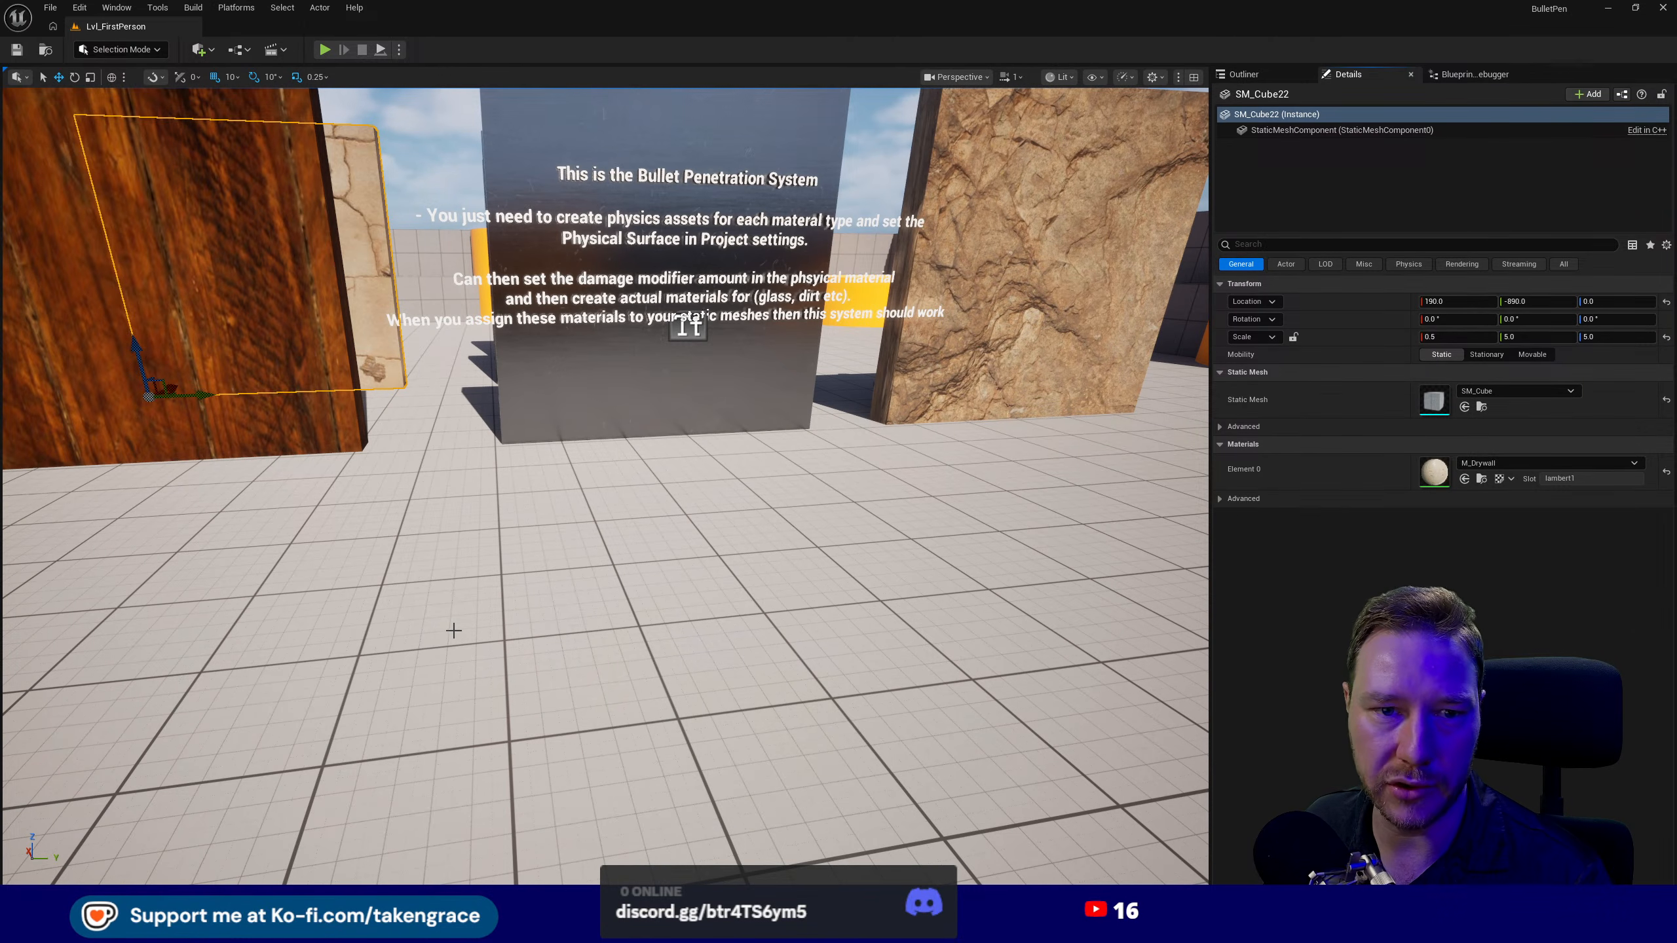
{"action": "right_click_drag", "start_coordinate": [612, 616], "coordinate": [667, 611]}
{"action": "key", "text": "w"}
{"action": "key", "text": "s"}
{"action": "key", "text": "s"}
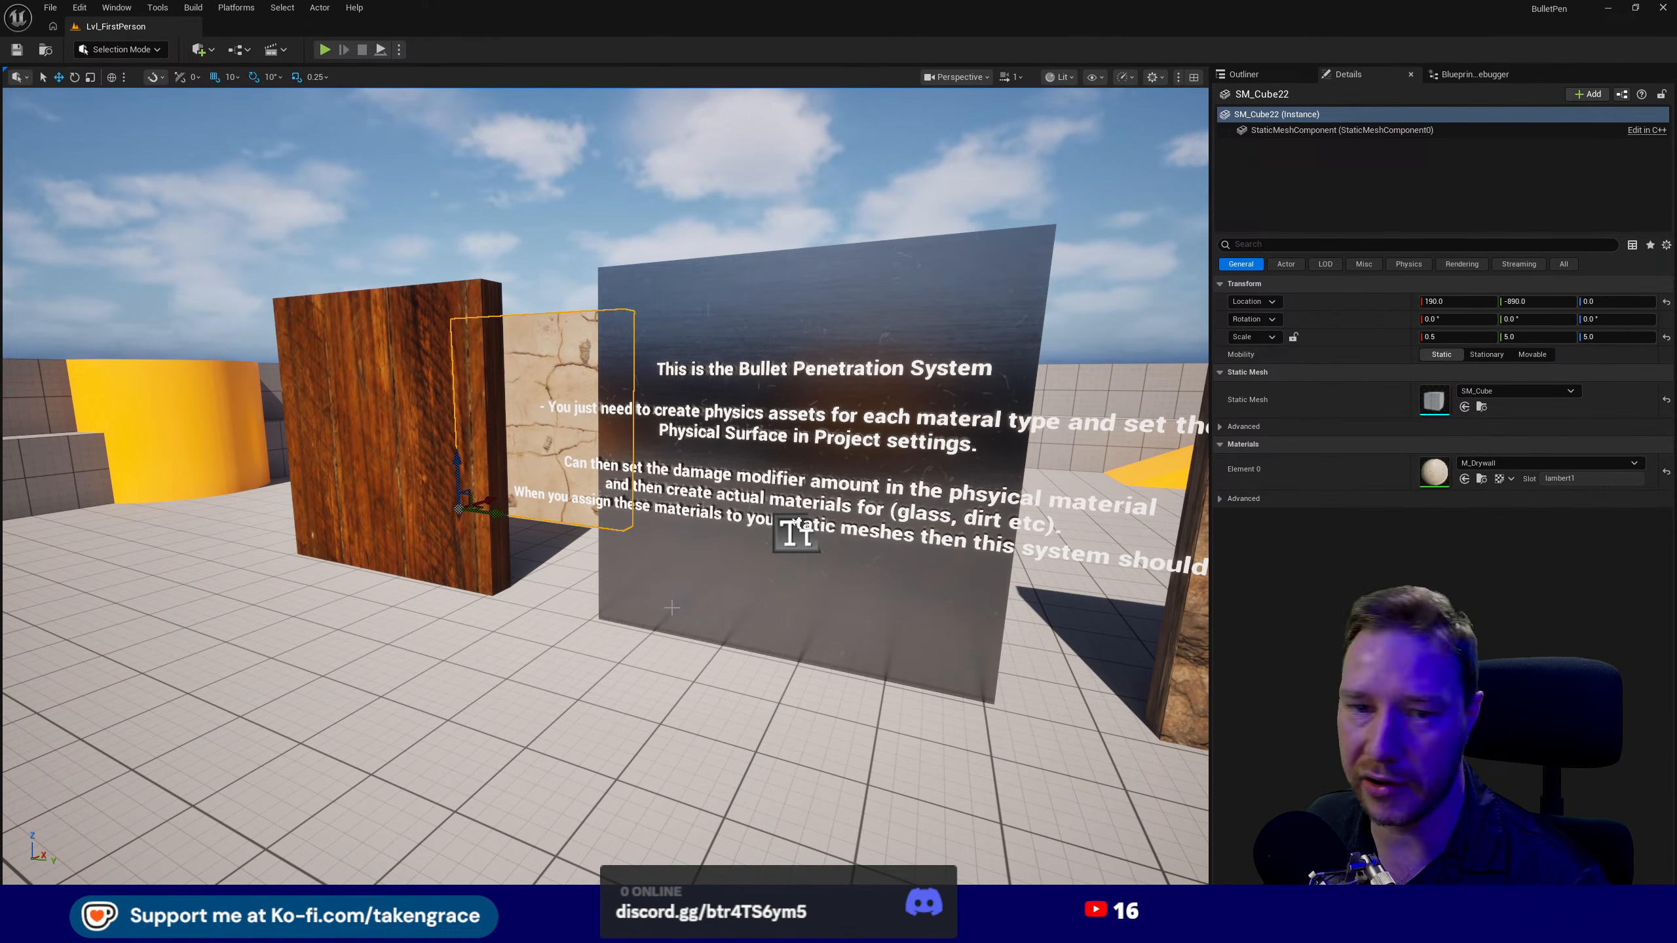
{"action": "mouse_move", "coordinate": [624, 653]}
{"action": "right_mouse_down"}
{"action": "mouse_move", "coordinate": [627, 617]}
{"action": "mouse_move", "coordinate": [639, 638]}
{"action": "right_mouse_up"}
{"action": "key", "text": "w"}
{"action": "key", "text": "s"}
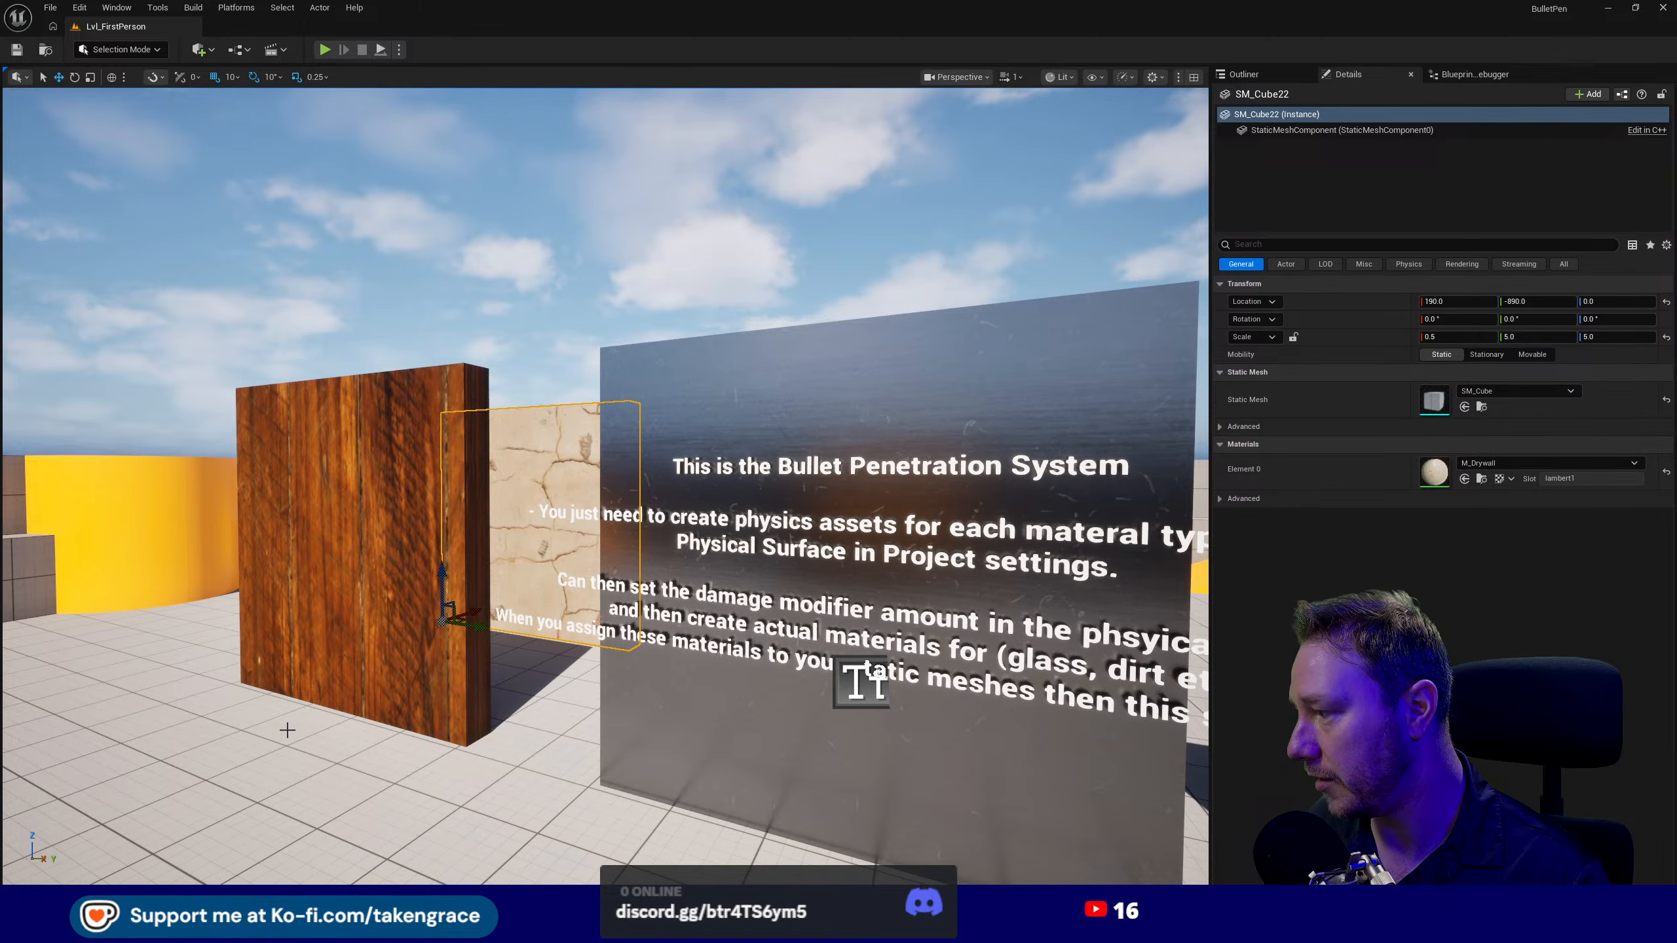
{"action": "key", "text": "s"}
{"action": "right_click_drag", "start_coordinate": [367, 707], "coordinate": [356, 707]}
{"action": "key", "text": "w"}
{"action": "key", "text": "s"}
{"action": "key", "text": "d"}
{"action": "key", "text": "a"}
{"action": "key", "text": "d"}
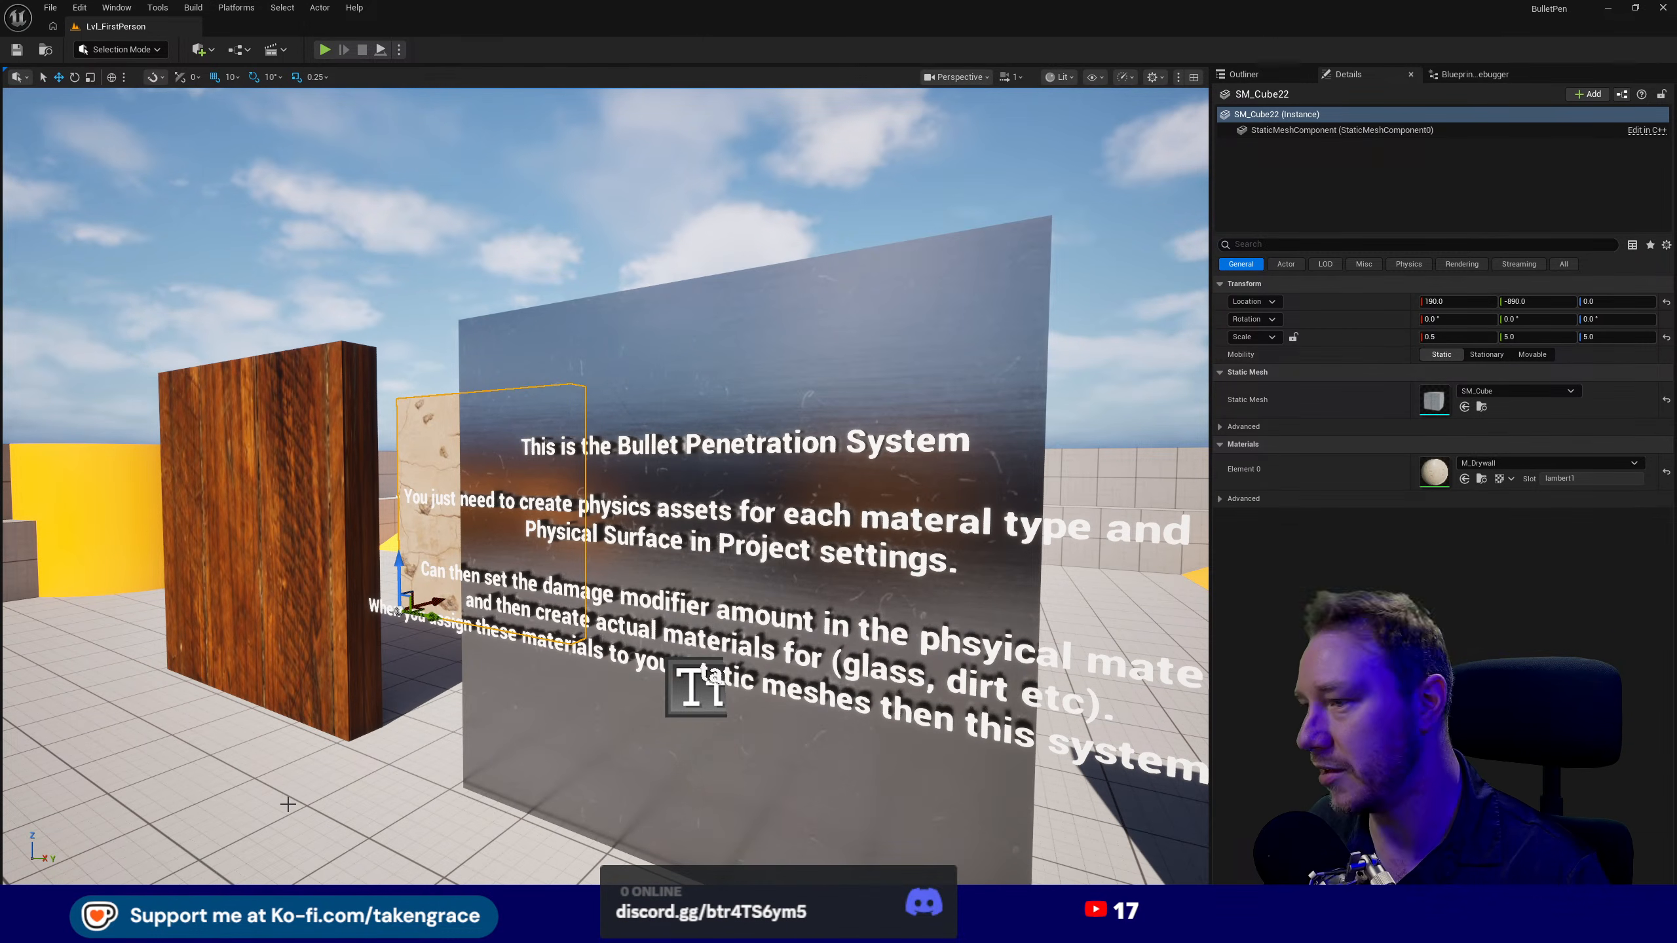
{"action": "key", "text": "s"}
{"action": "right_click_drag", "start_coordinate": [323, 700], "coordinate": [322, 699]}
{"action": "key", "text": "w"}
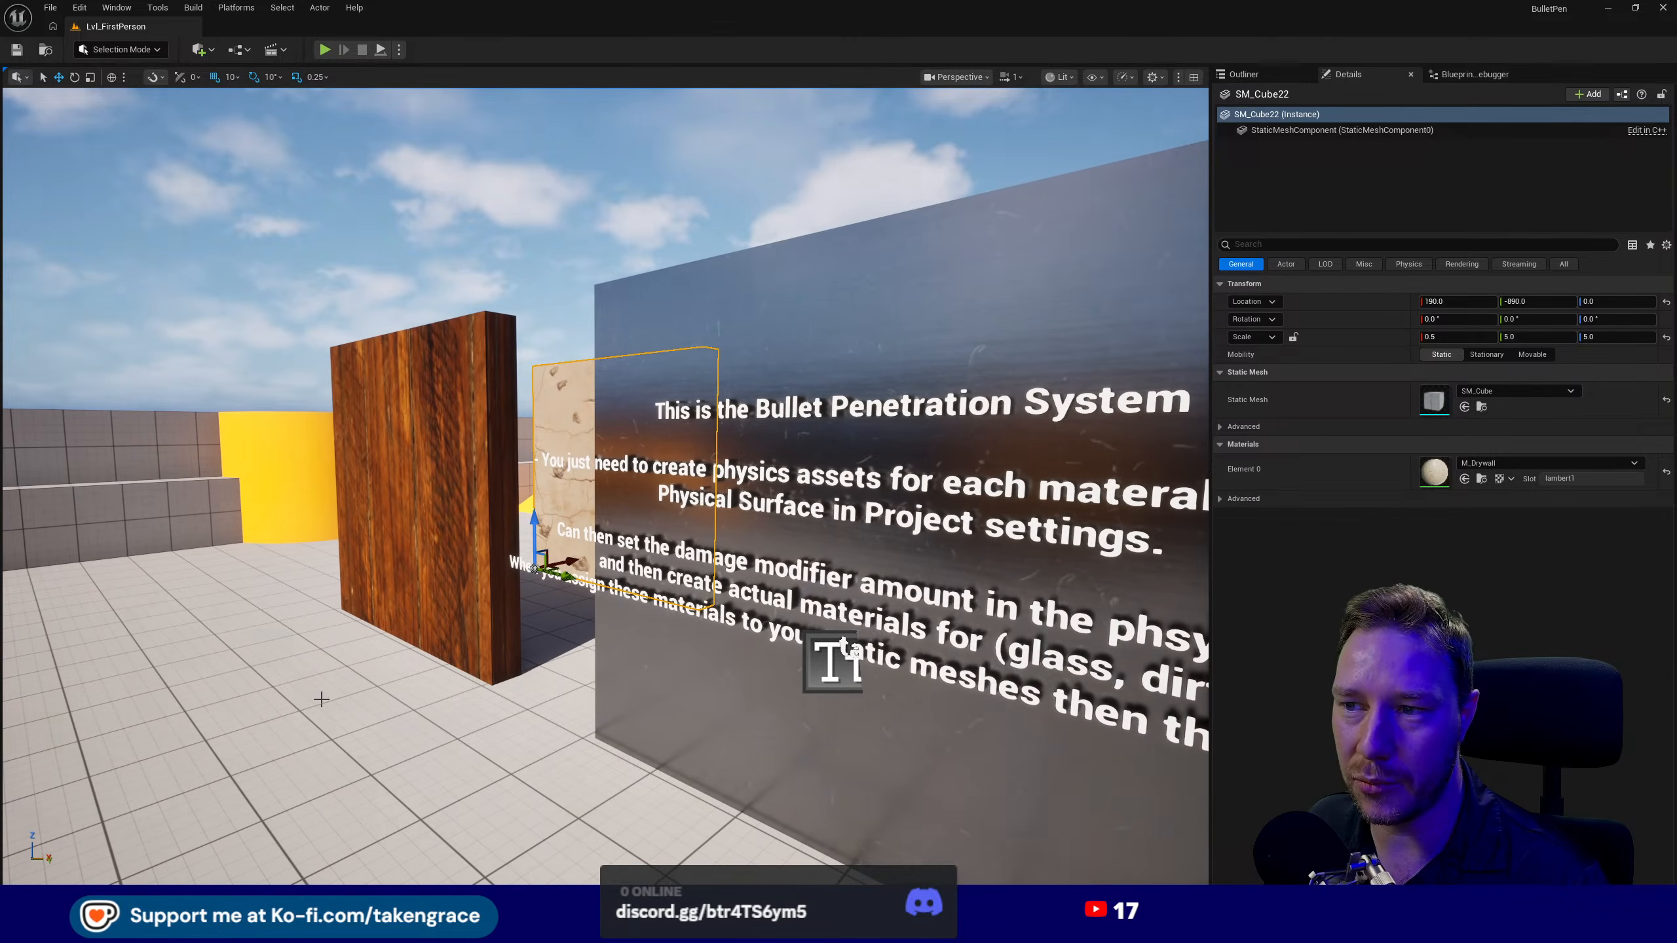
- Check the contents of the project's Actor folder, then open the BulletPenSystem folder
{"action": "key", "text": "ctrl+space"}
{"action": "left_click", "coordinate": [622, 577]}
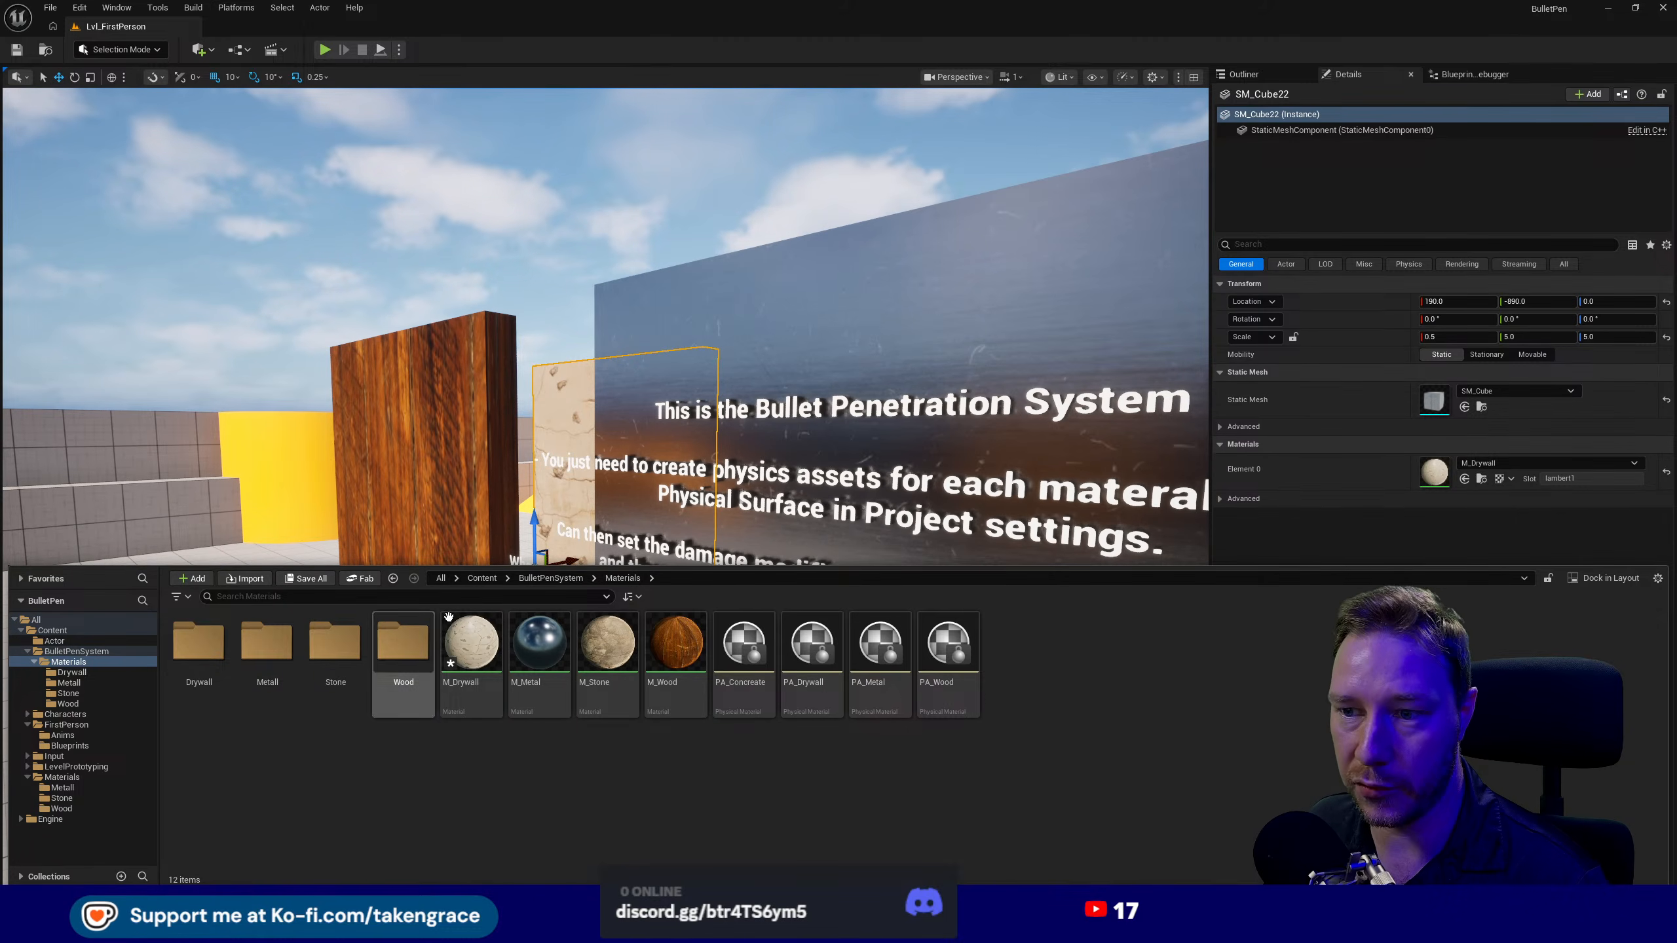
{"action": "left_click", "coordinate": [482, 578]}
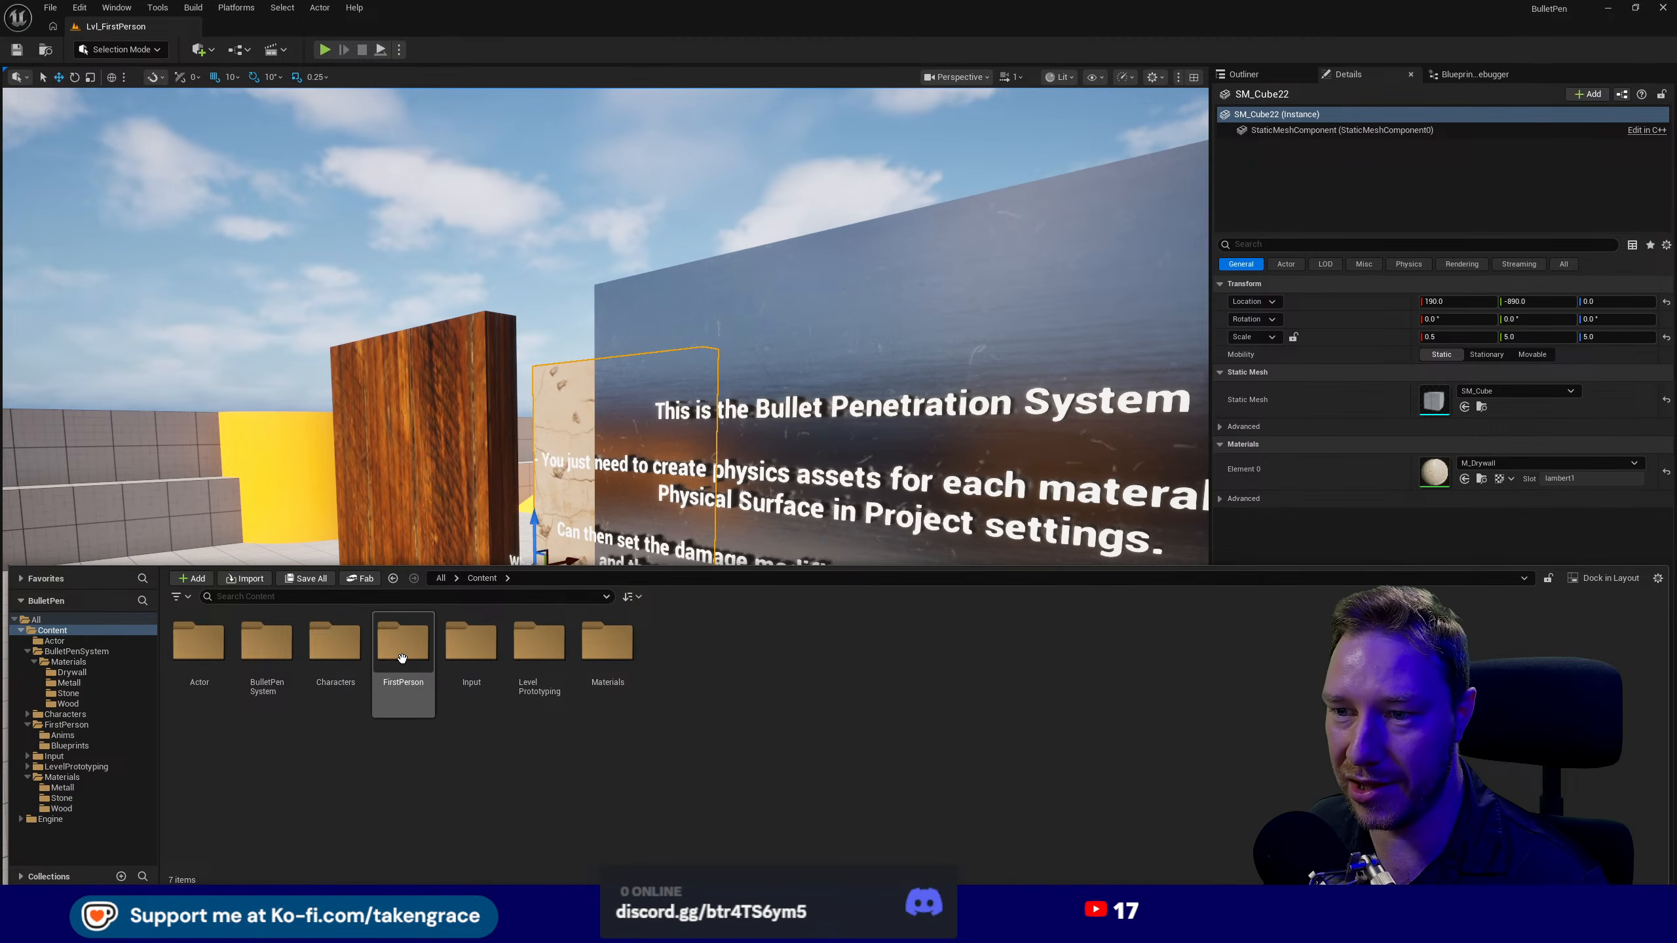
{"action": "double_click", "coordinate": [220, 676]}
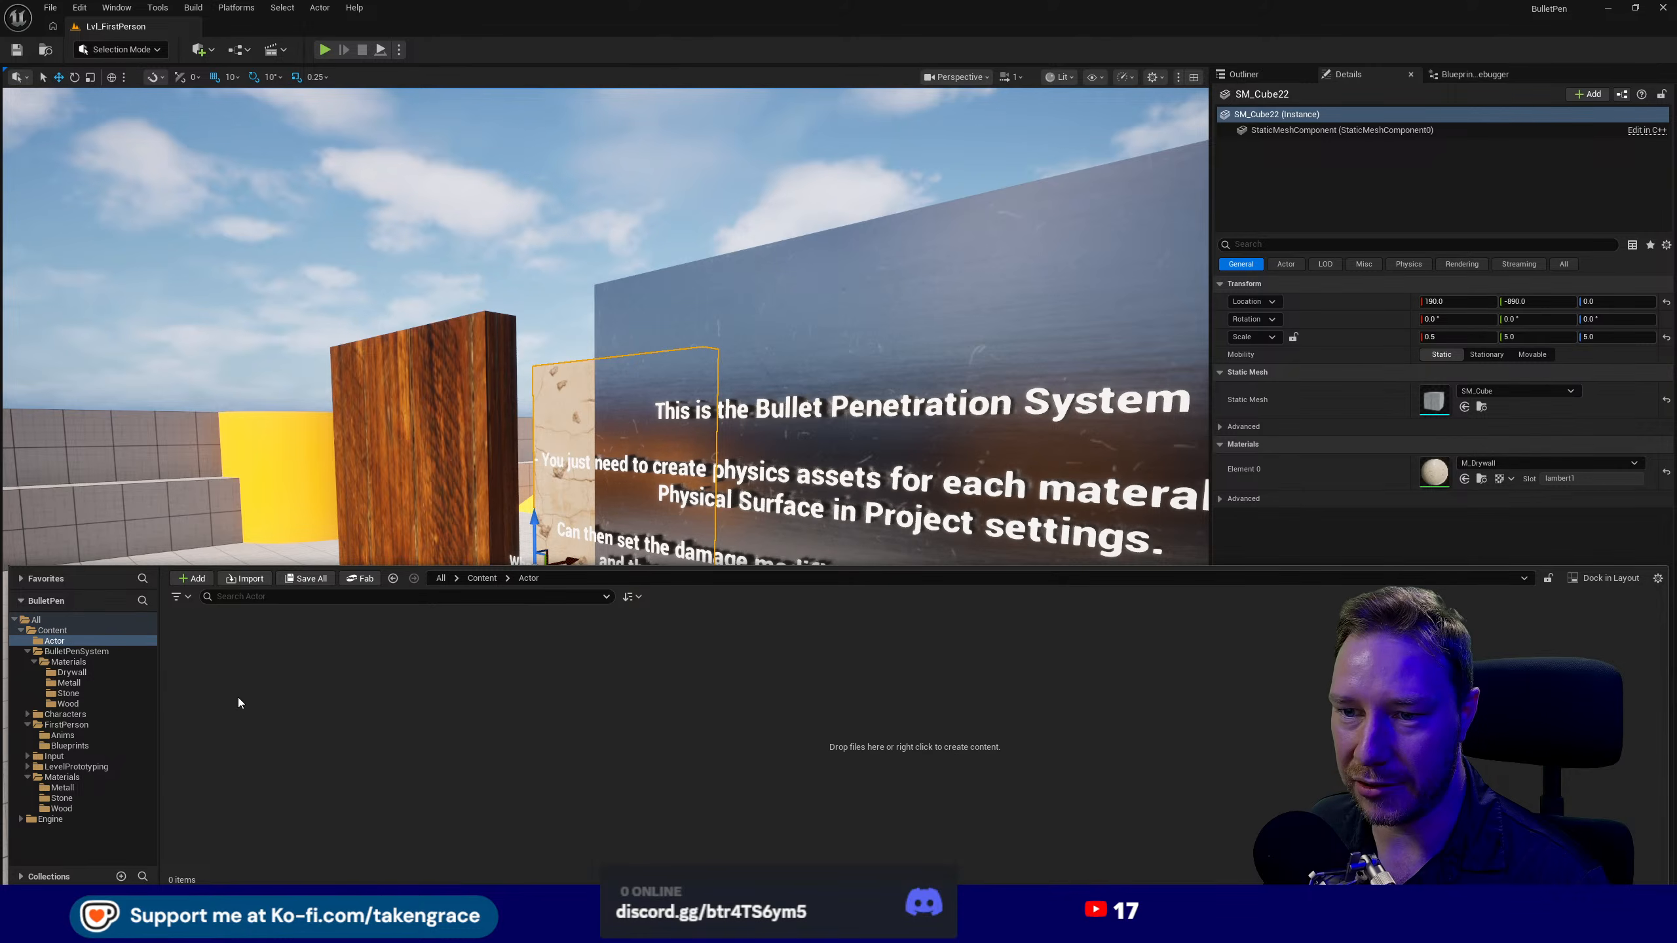
{"action": "left_click", "coordinate": [483, 578]}
{"action": "double_click", "coordinate": [268, 644]}
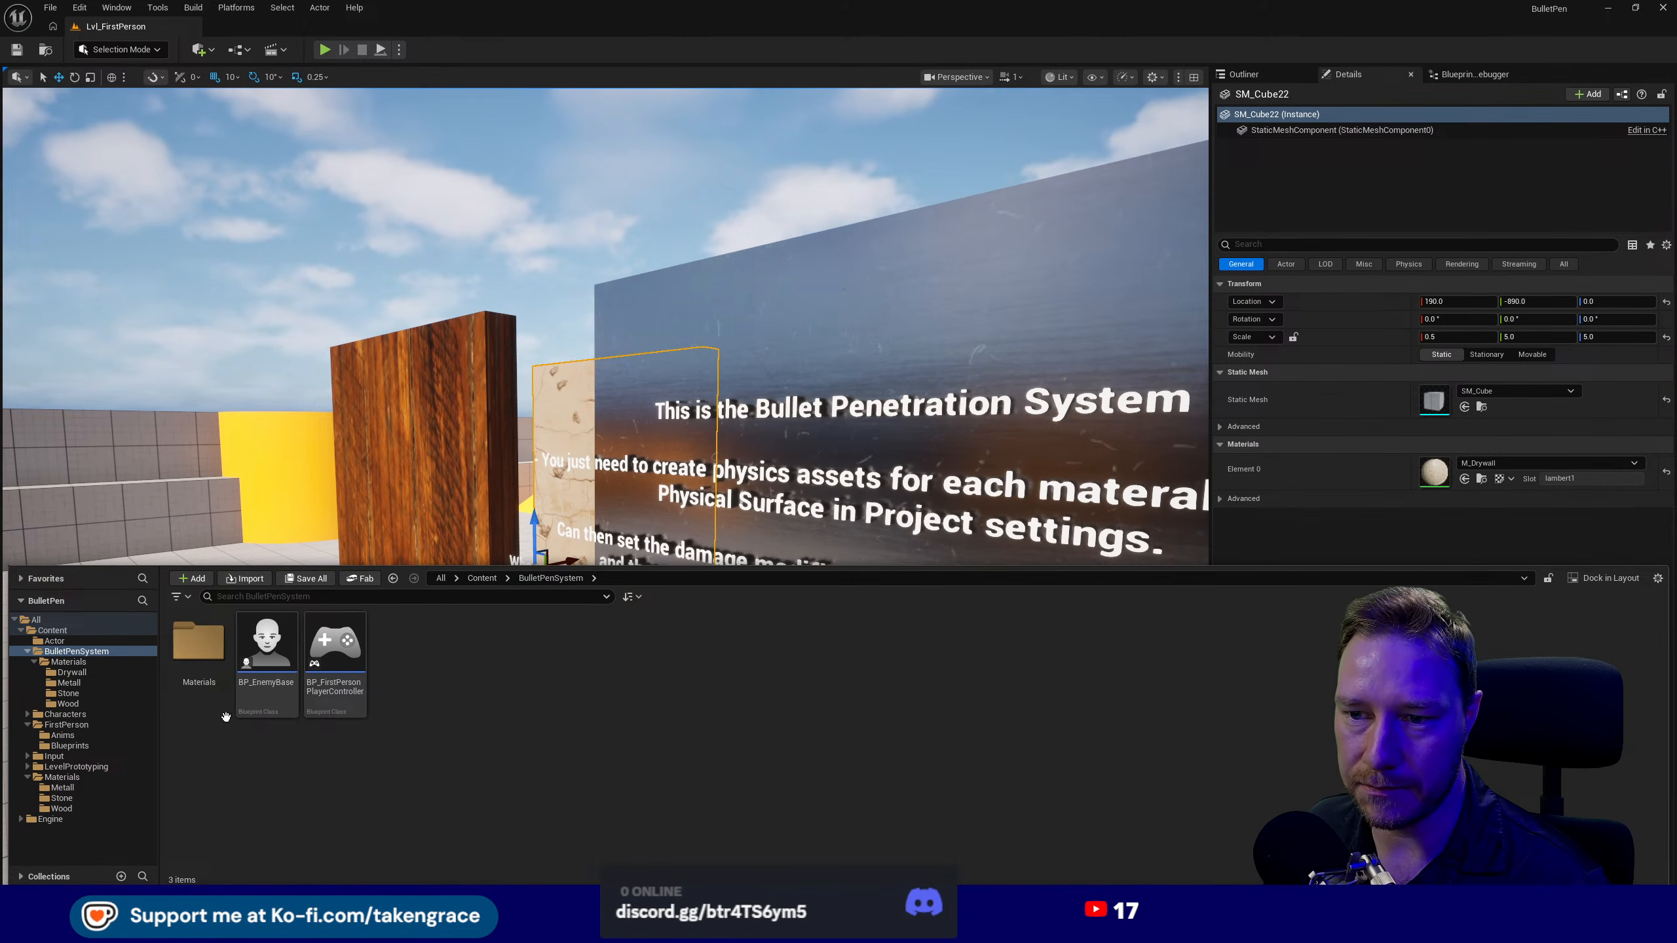
- Look through the asset options for BP_EnemyBase and open the blueprint for inspection
{"action": "right_click", "coordinate": [260, 701]}
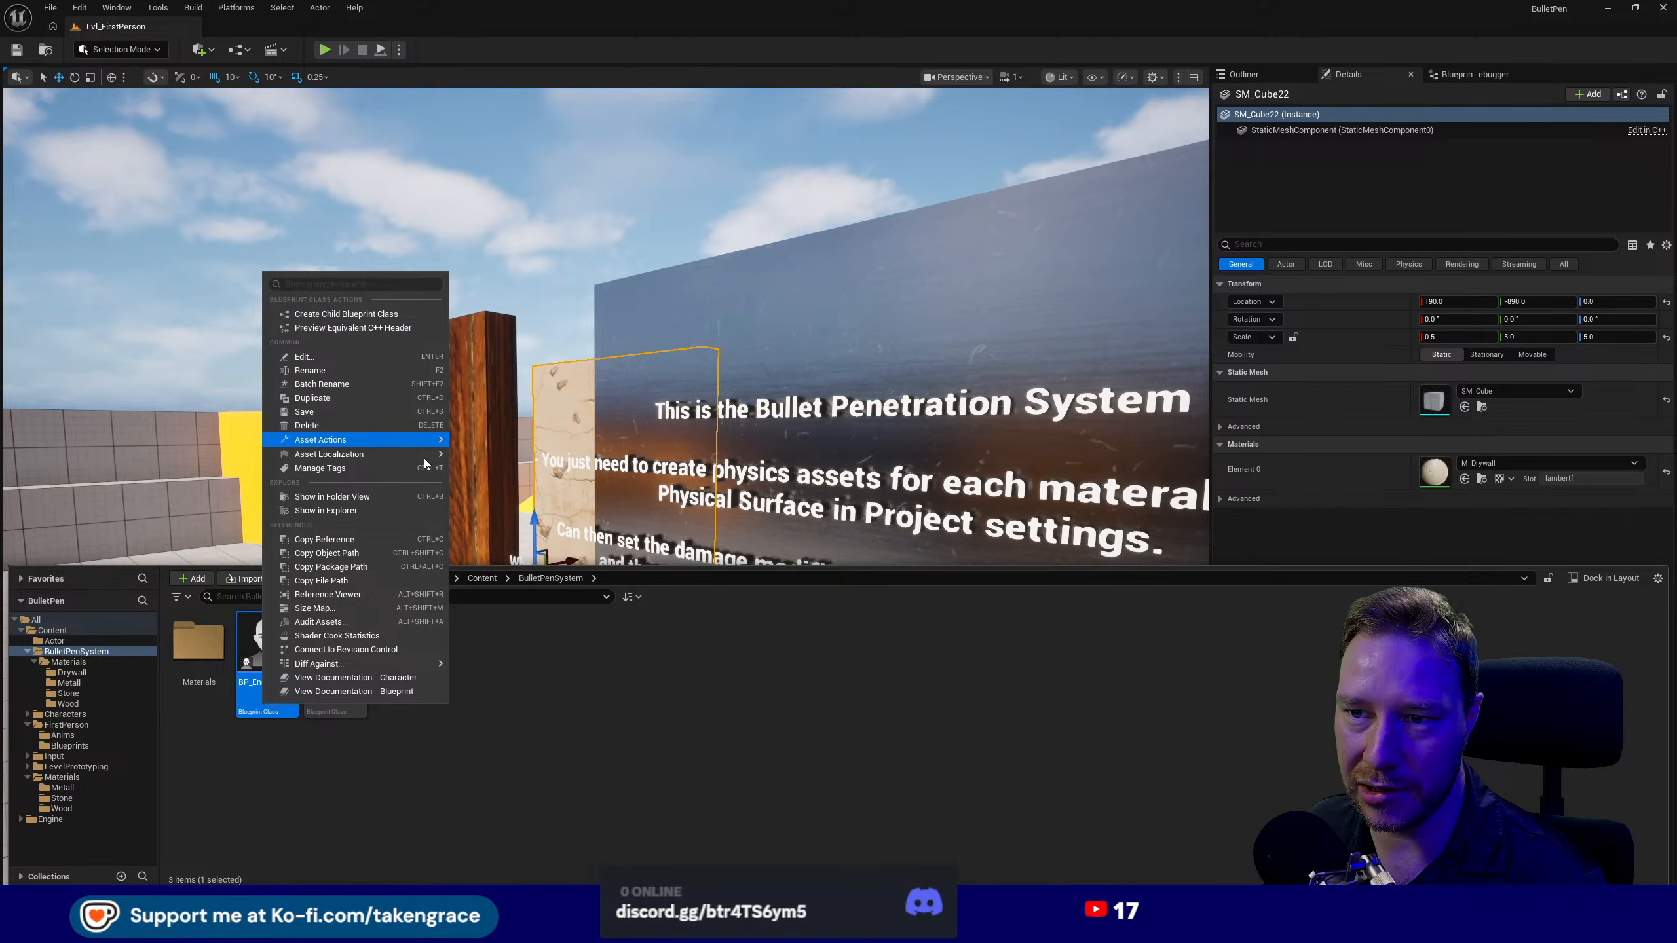
{"action": "mouse_move", "coordinate": [425, 446]}
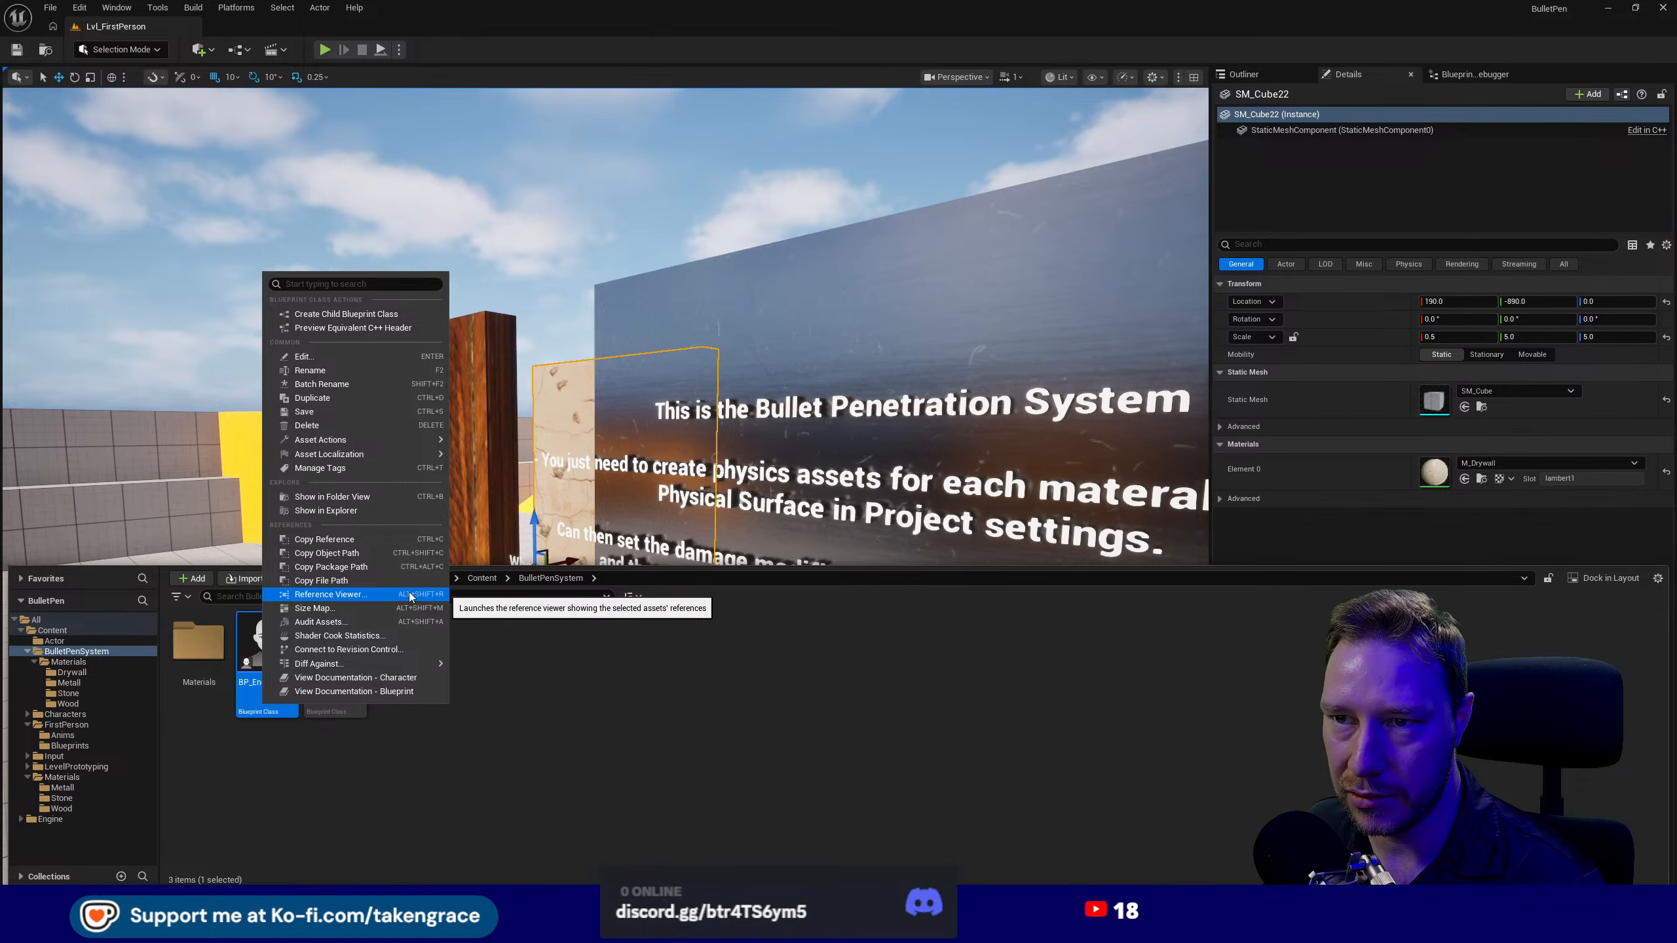
{"action": "left_click", "coordinate": [273, 711]}
{"action": "double_click", "coordinate": [267, 661]}
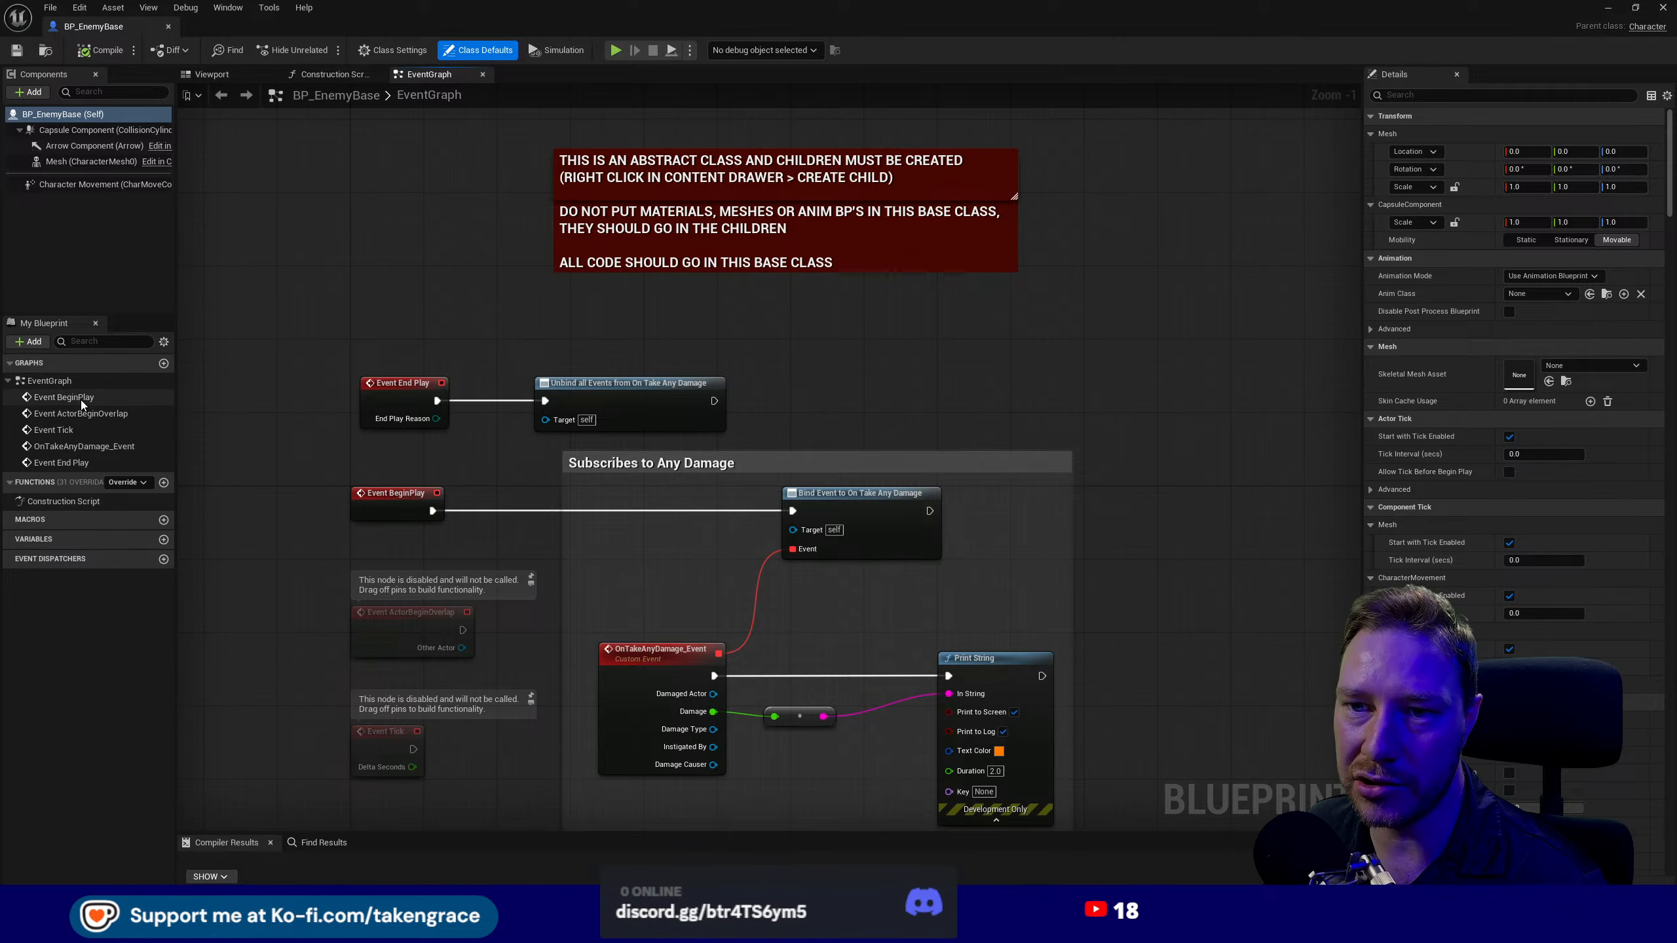
- Search all blueprints for class-member references to OnTakeAnyDamage_Event and go to the event in the graph
{"action": "right_click", "coordinate": [63, 447]}
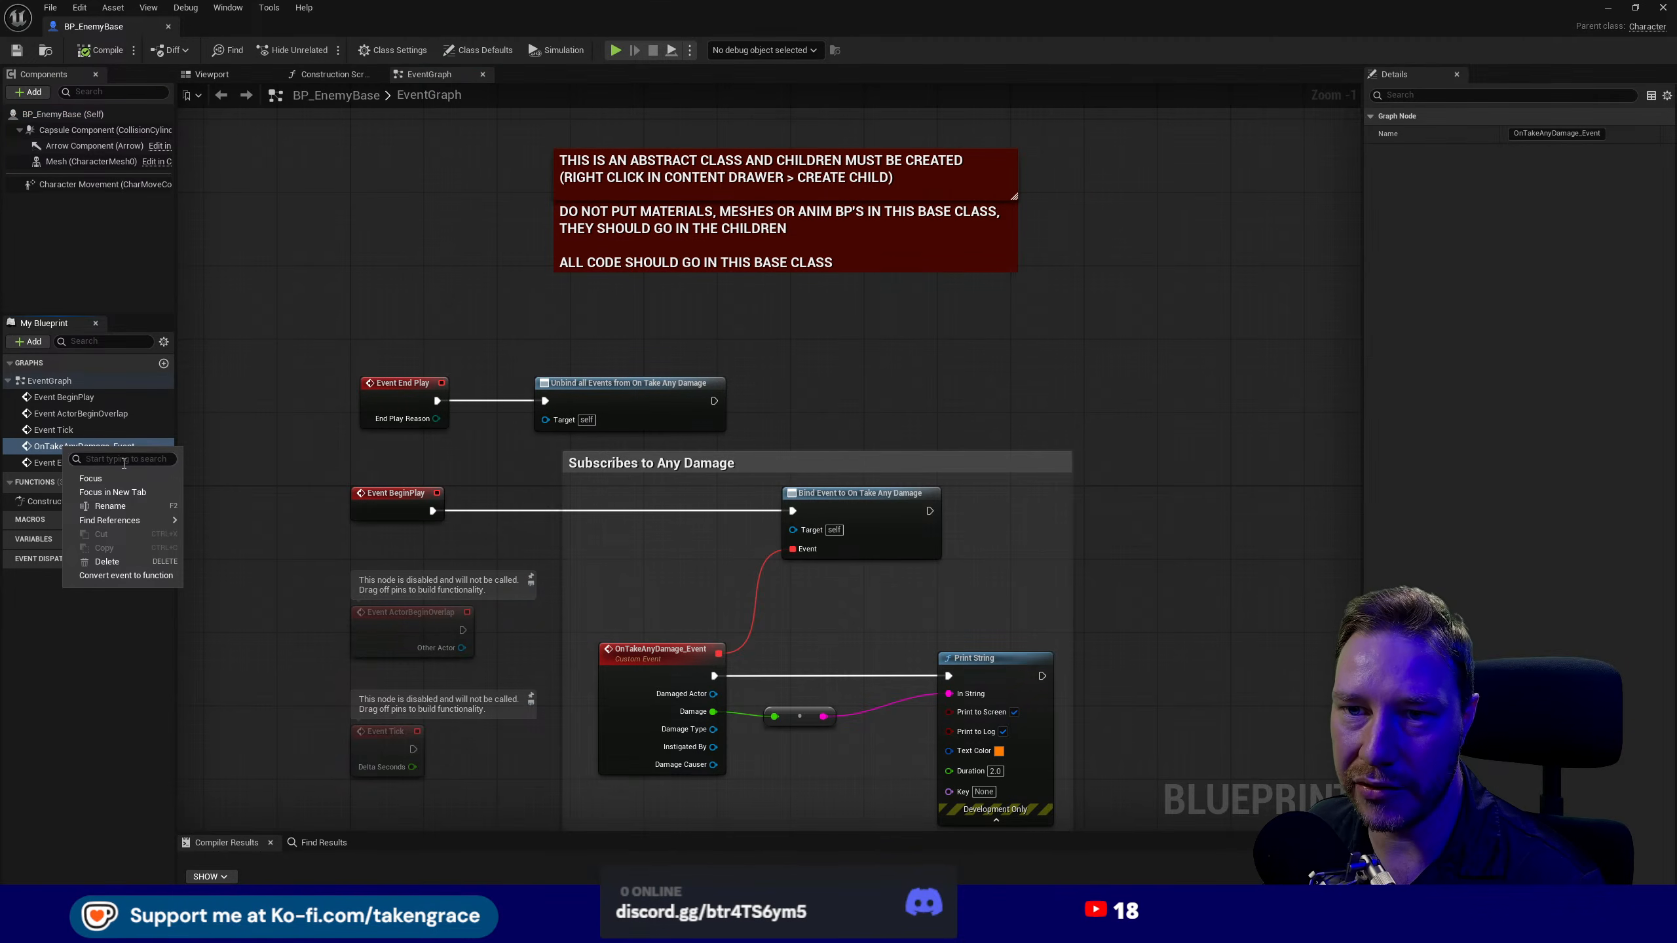
{"action": "mouse_move", "coordinate": [123, 520]}
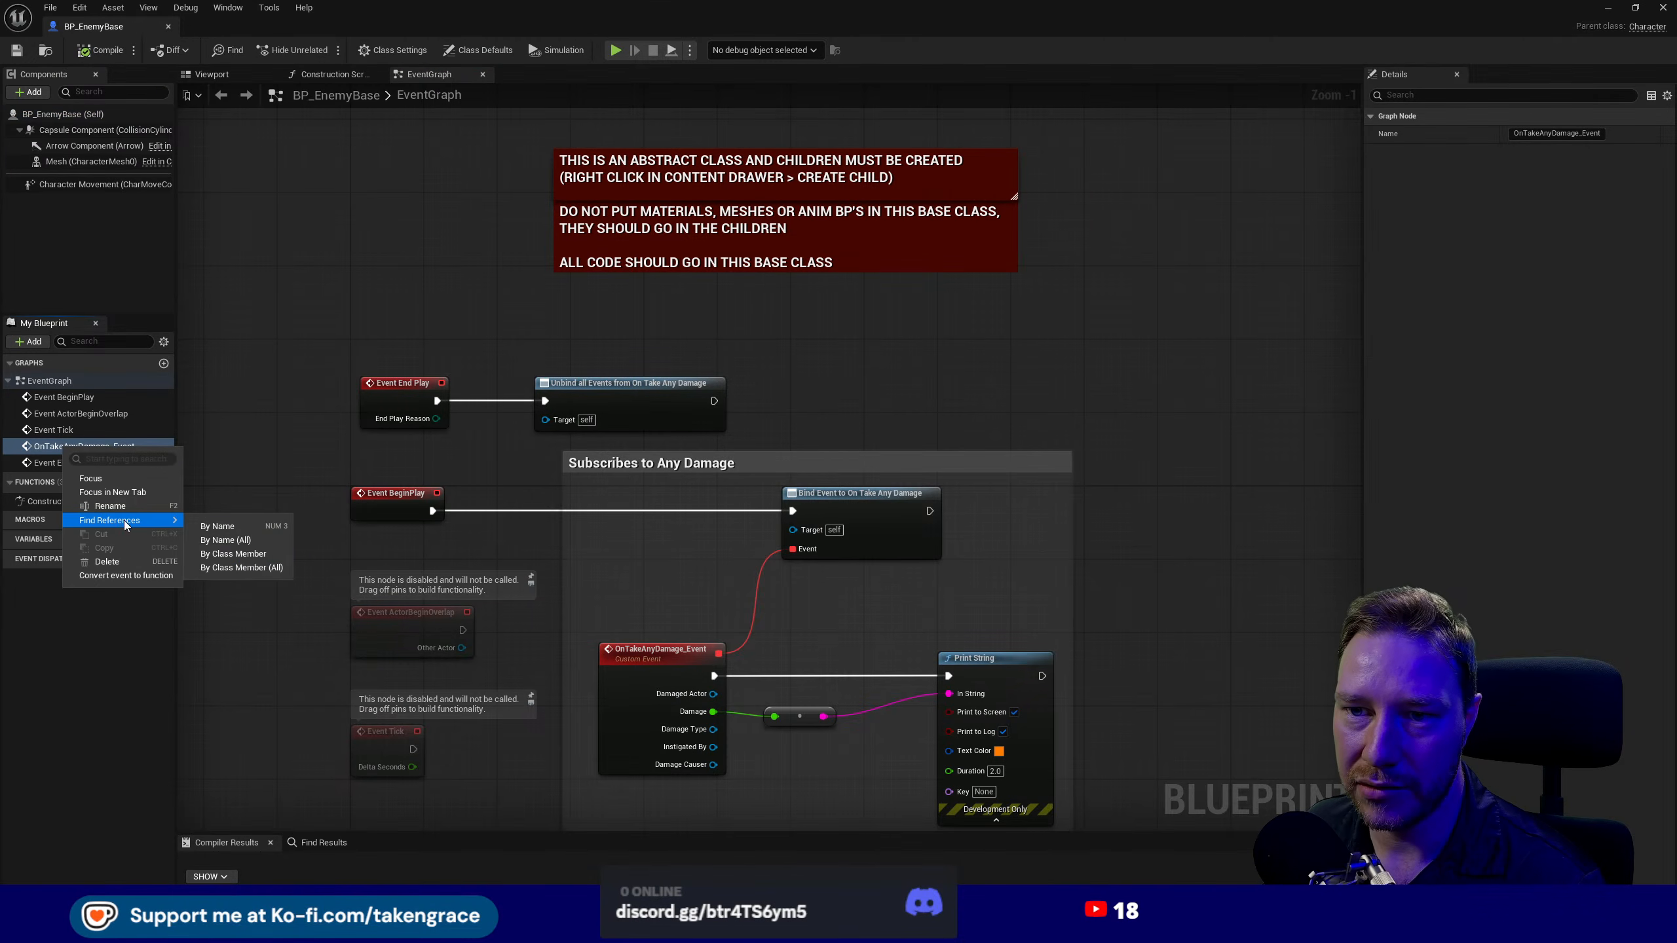
{"action": "left_click", "coordinate": [252, 556]}
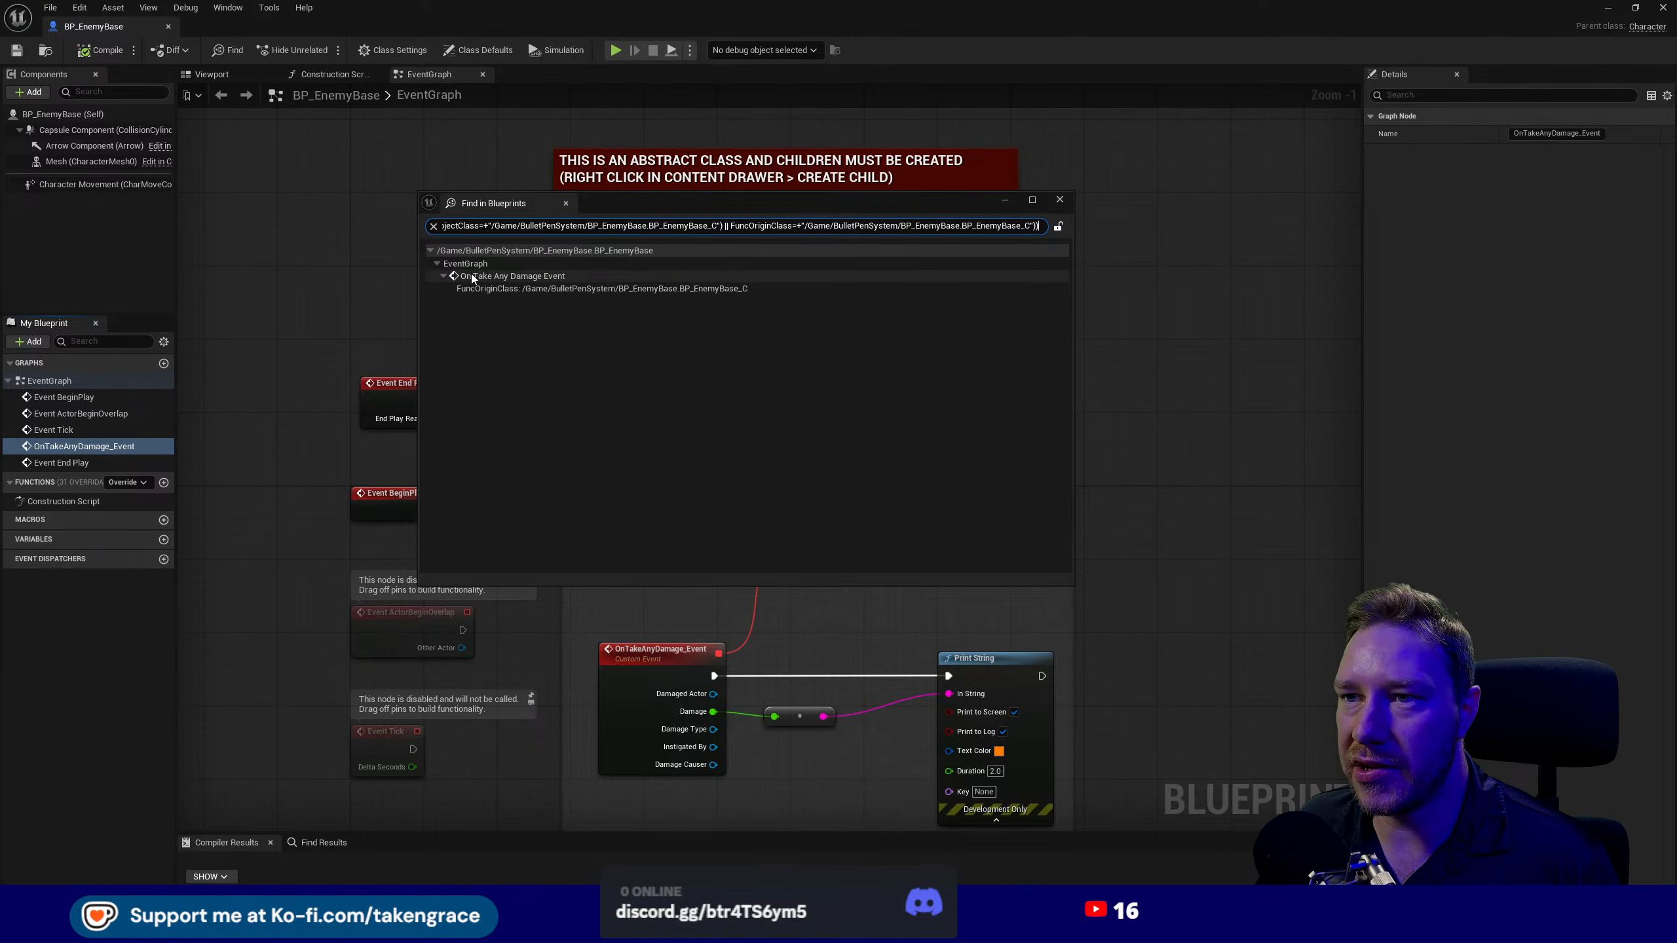
{"action": "double_click", "coordinate": [509, 278]}
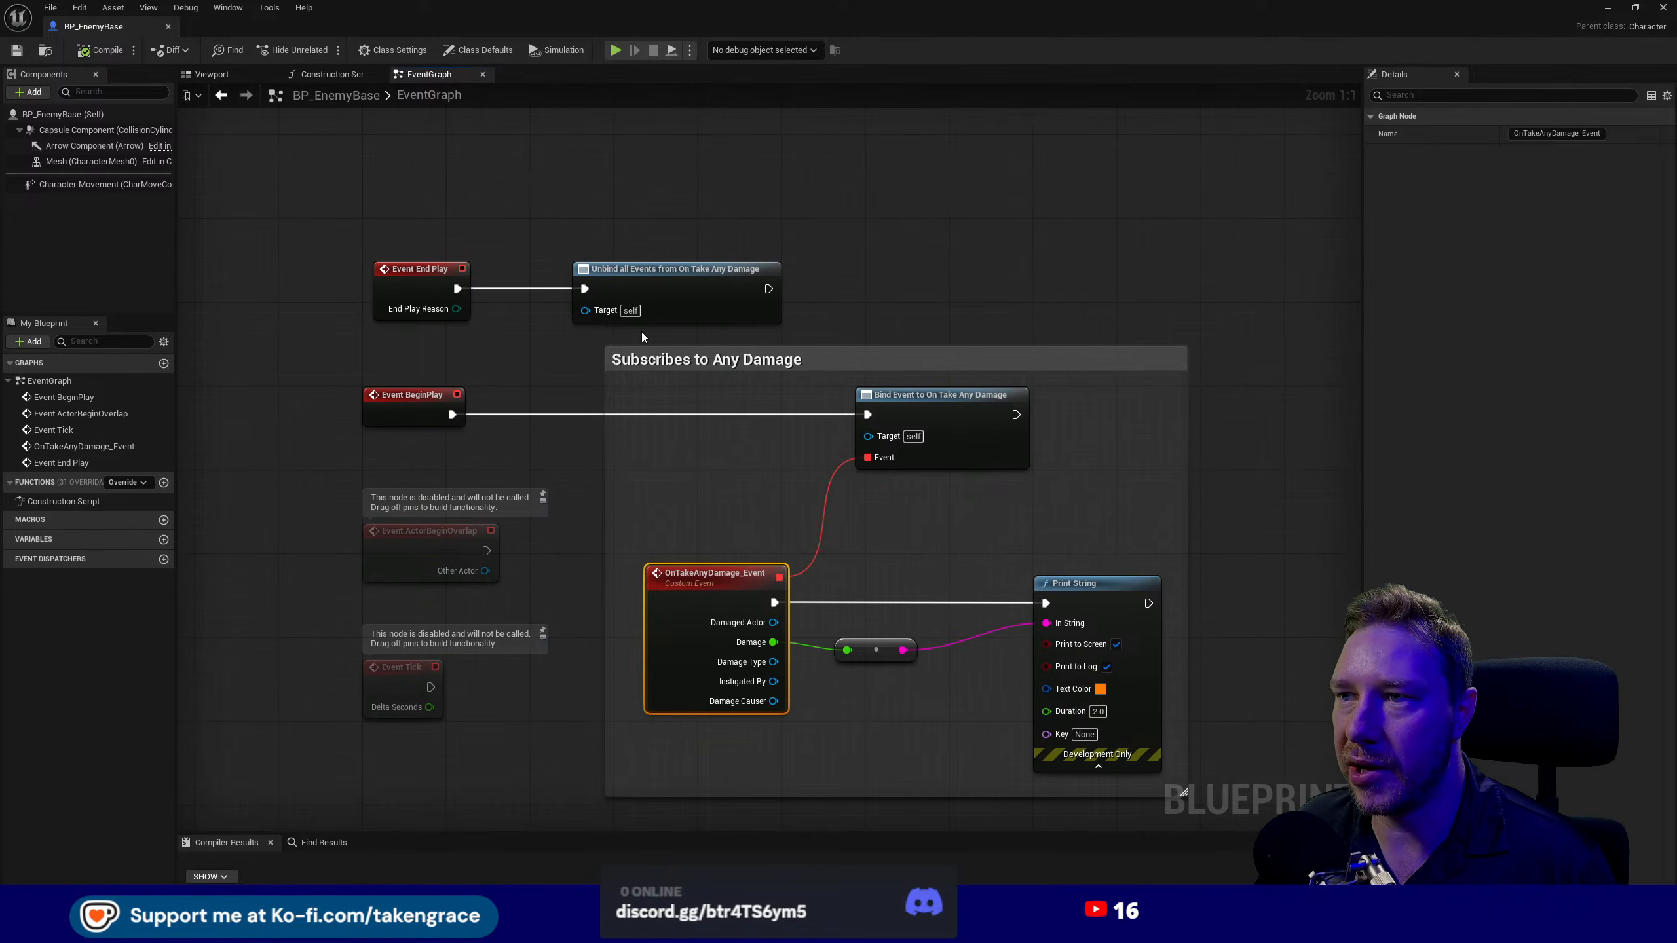
- Find references to the Bind Event to On Take Any Damage node, then save and close BP_EnemyBase along with the blueprint search results
{"action": "right_click", "coordinate": [971, 420]}
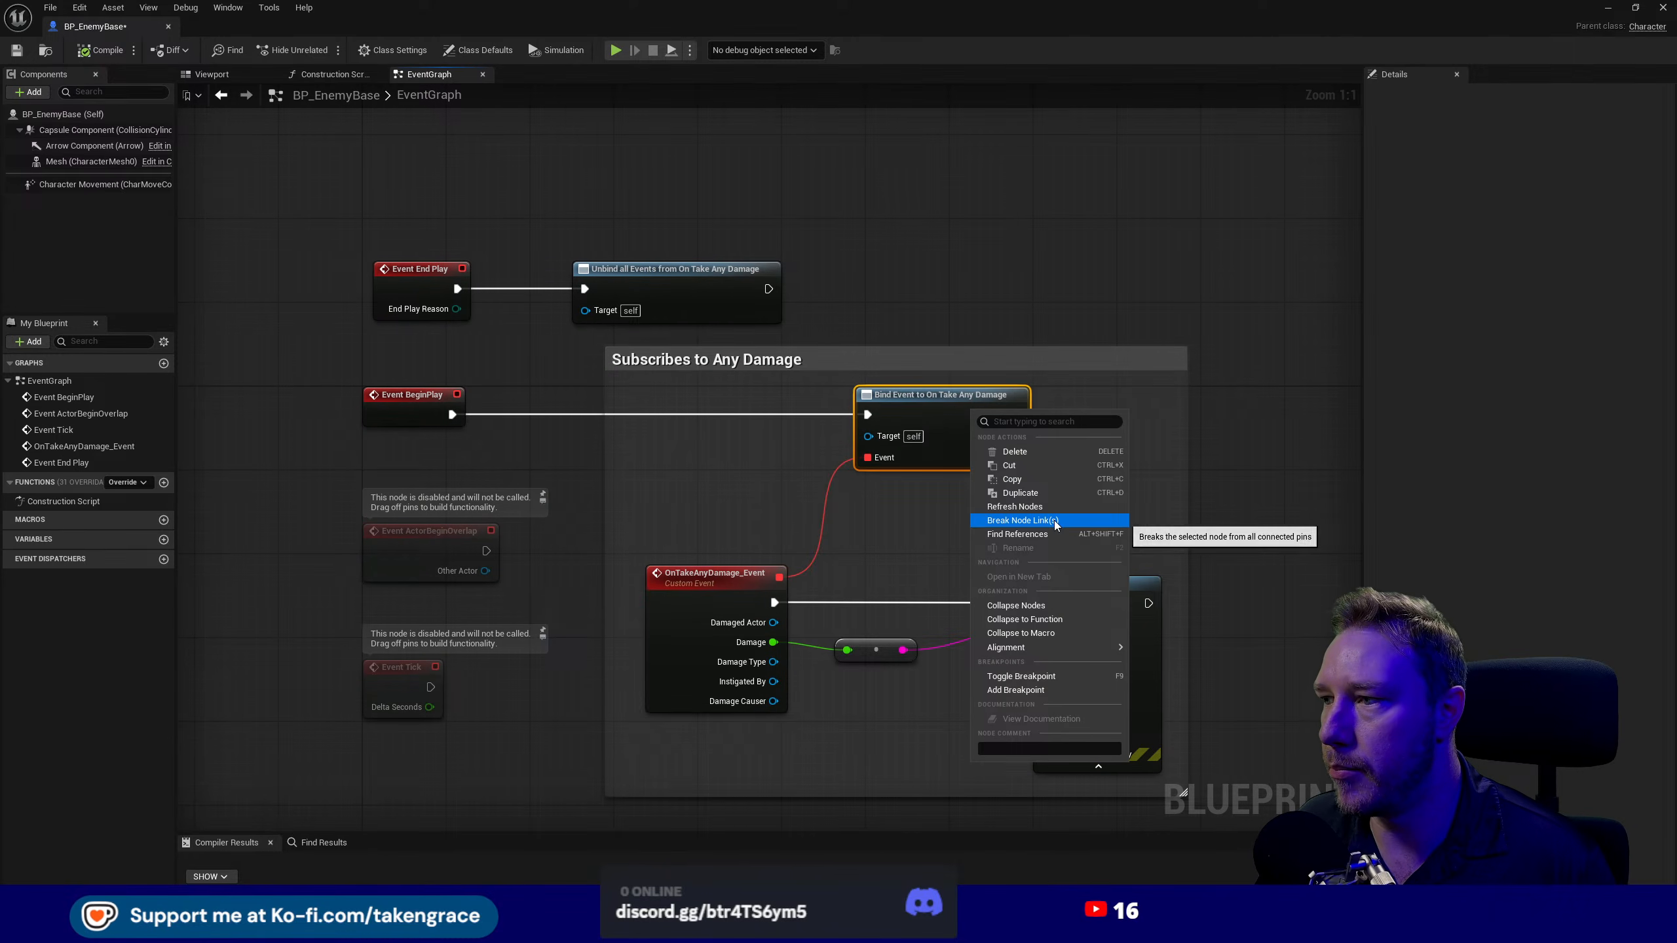
{"action": "left_click", "coordinate": [1050, 535]}
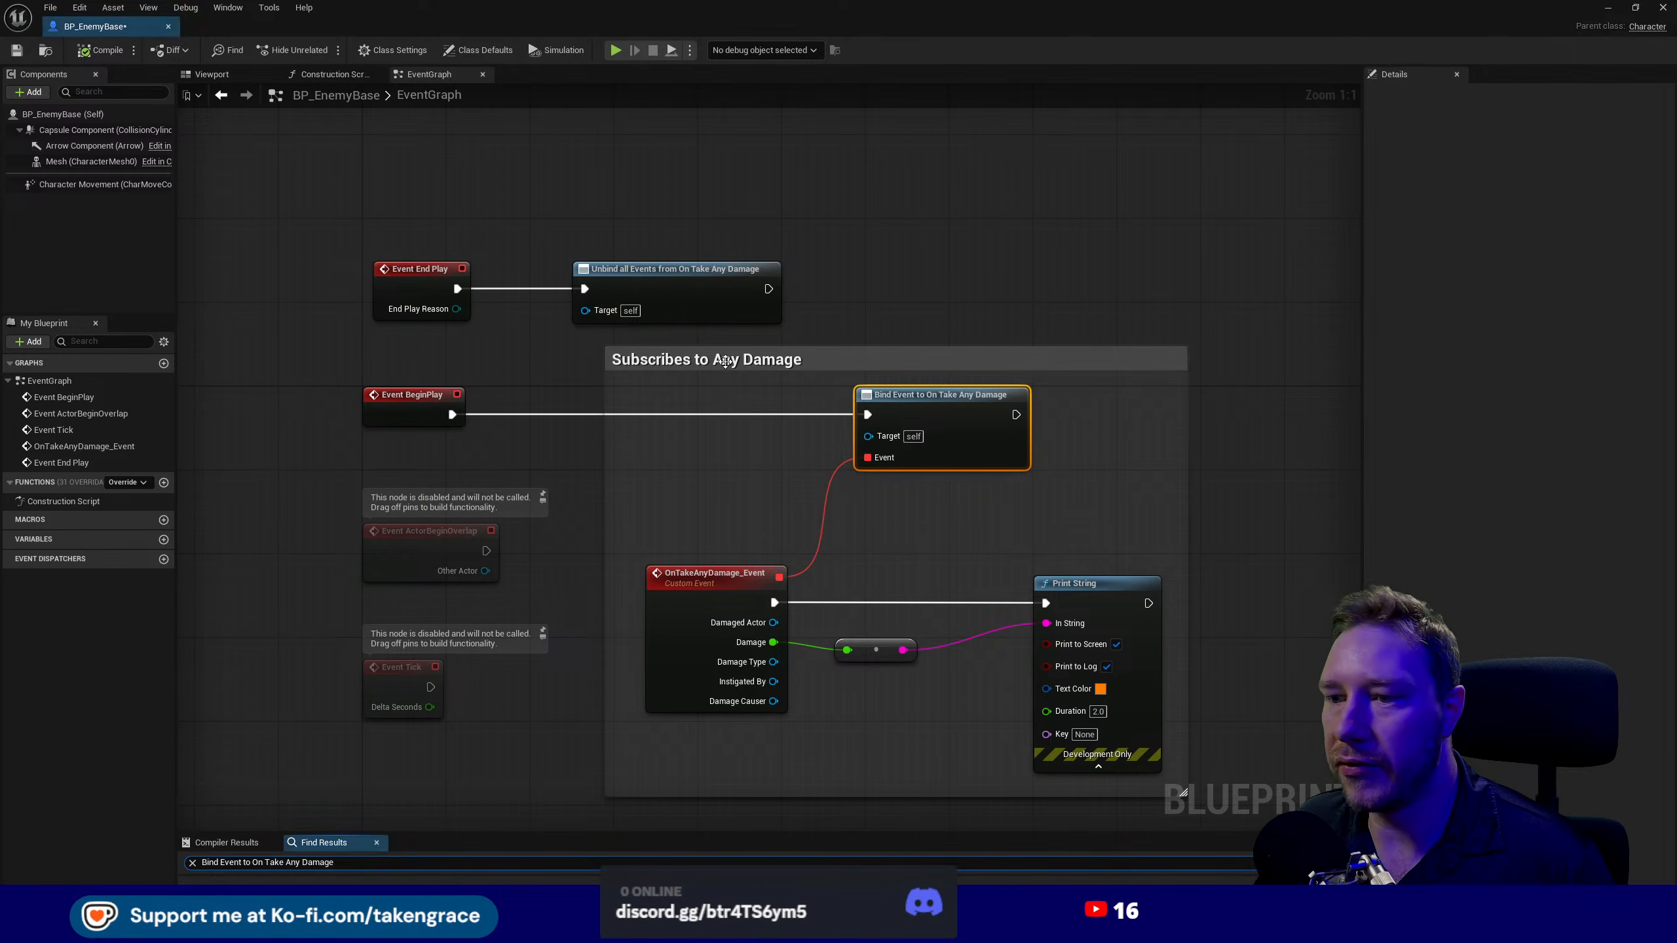
{"action": "left_click_drag", "start_coordinate": [432, 831], "coordinate": [423, 652]}
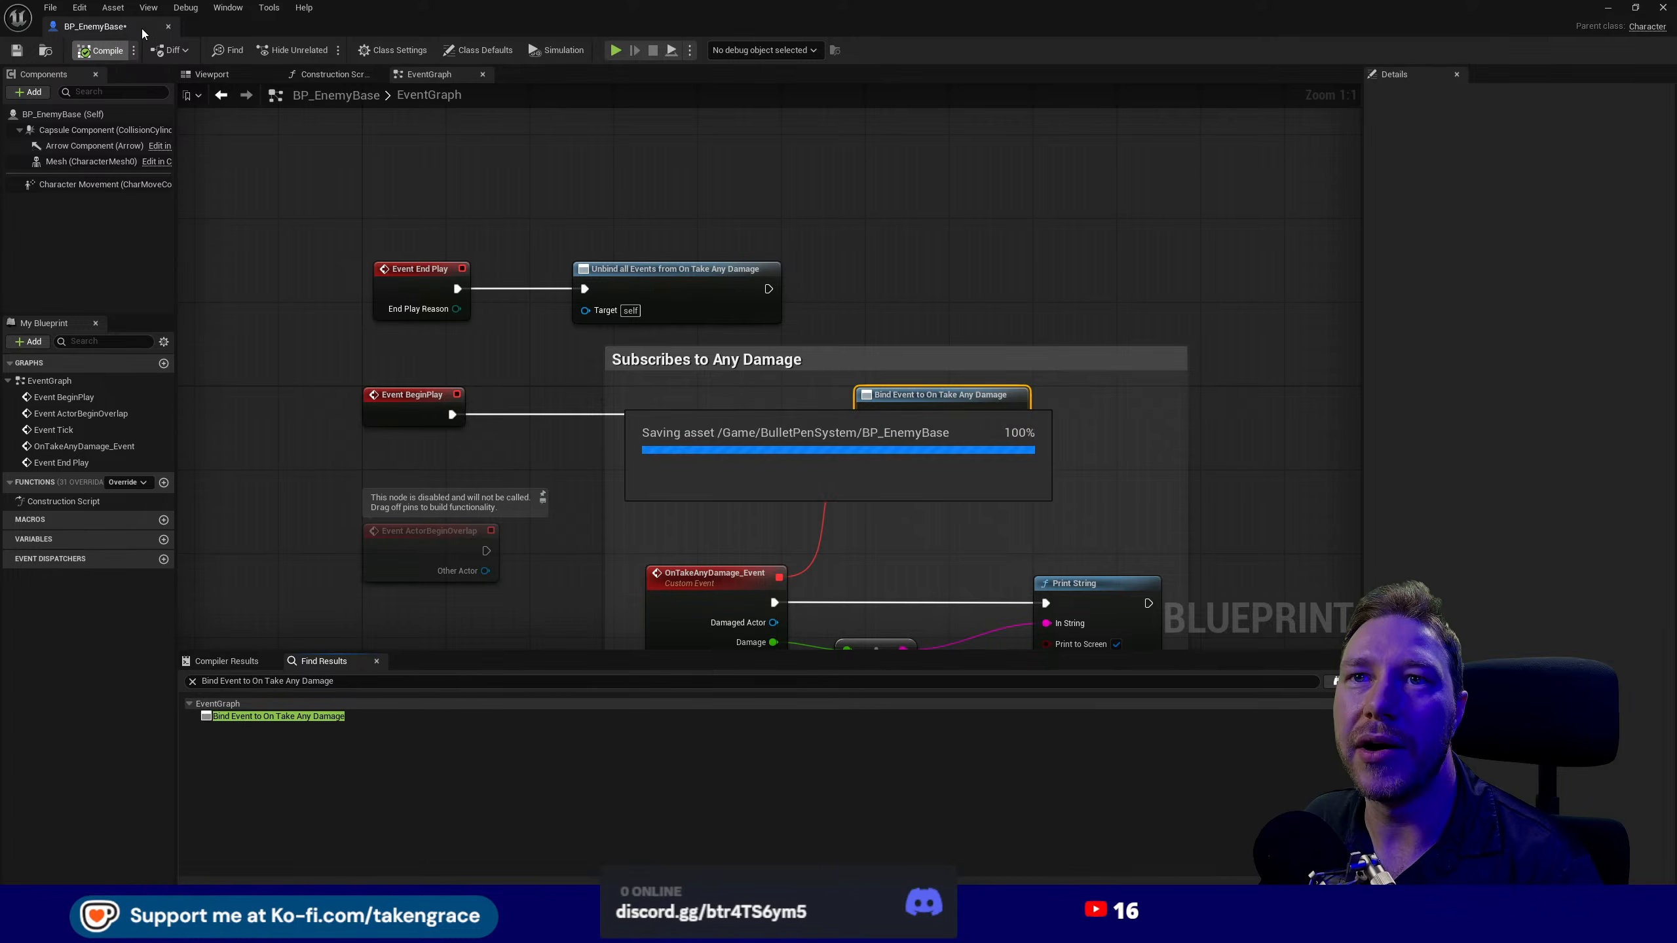
{"action": "left_click", "coordinate": [167, 26]}
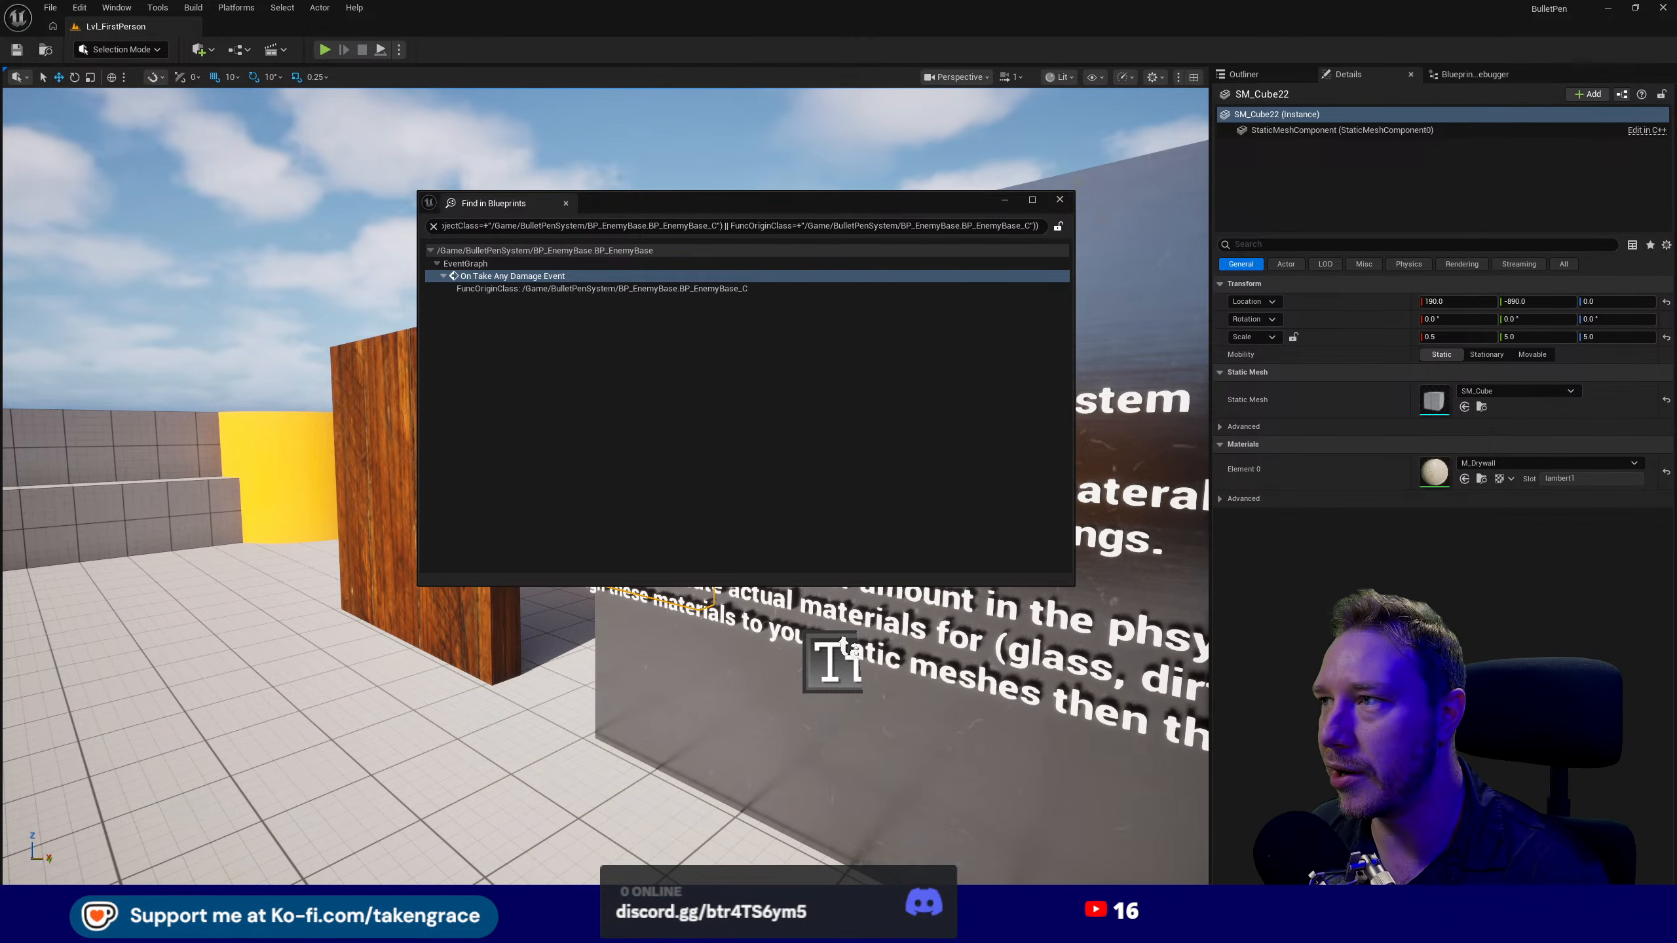
{"action": "left_click", "coordinate": [1060, 200]}
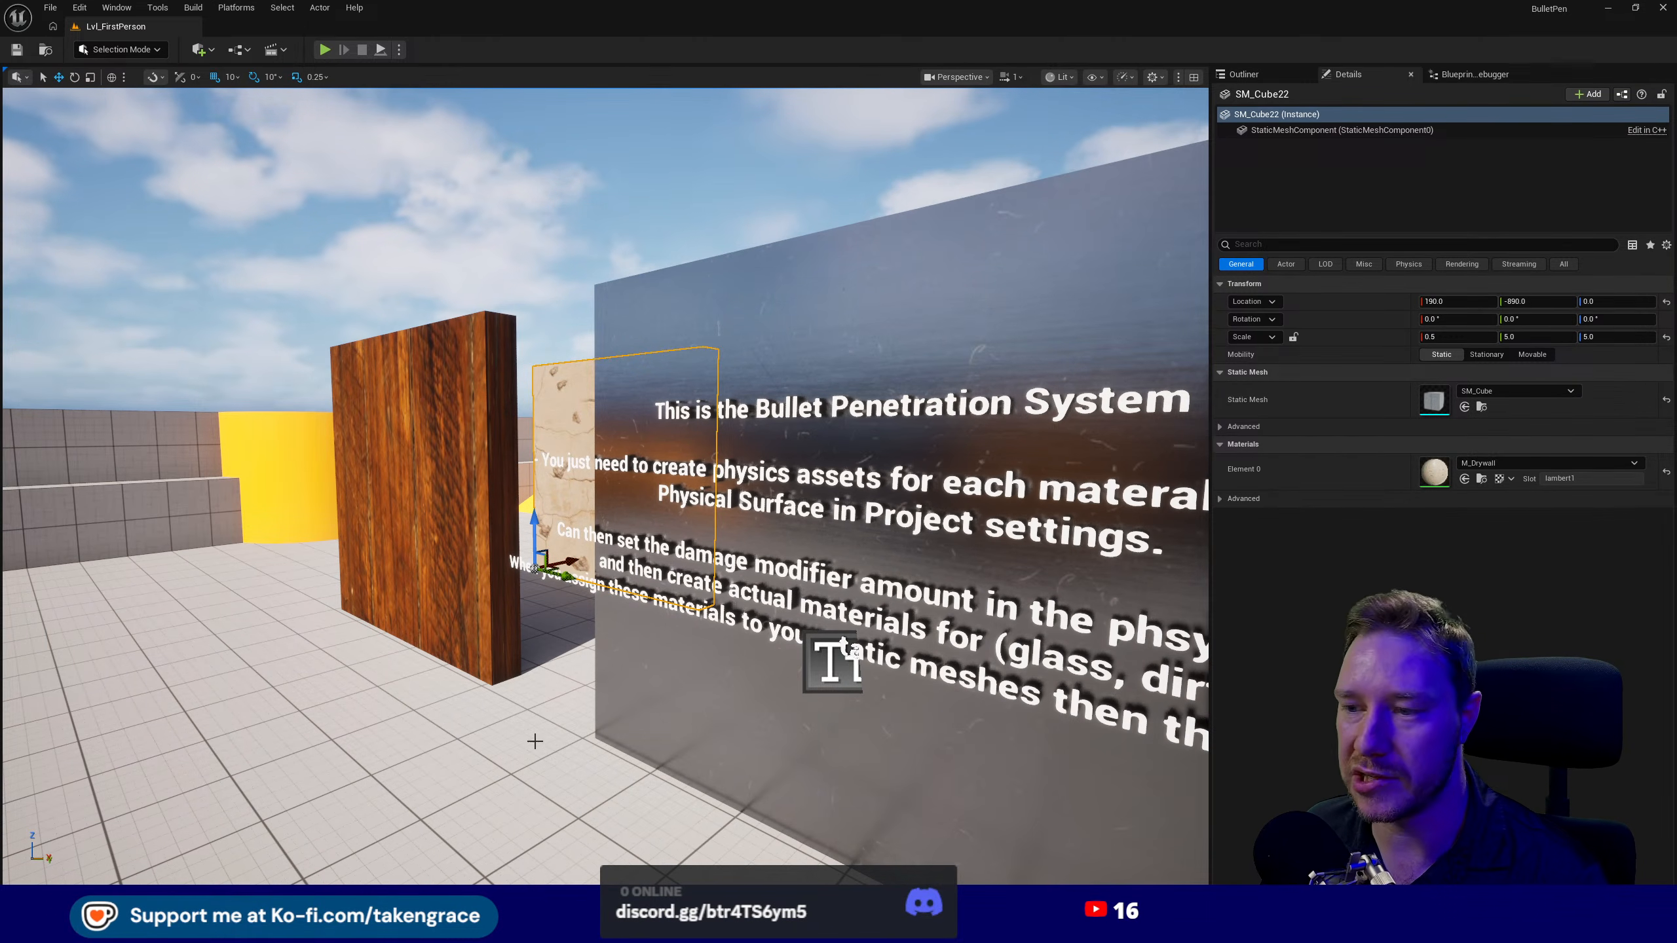
- Open the BP_FirstPersonPlayerController blueprint from the BulletPenSystem folder
{"action": "left_click", "coordinate": [722, 807]}
{"action": "key", "text": "ctrl+space"}
{"action": "left_click", "coordinate": [287, 697]}
{"action": "left_click", "coordinate": [363, 697]}
{"action": "double_click", "coordinate": [335, 660]}
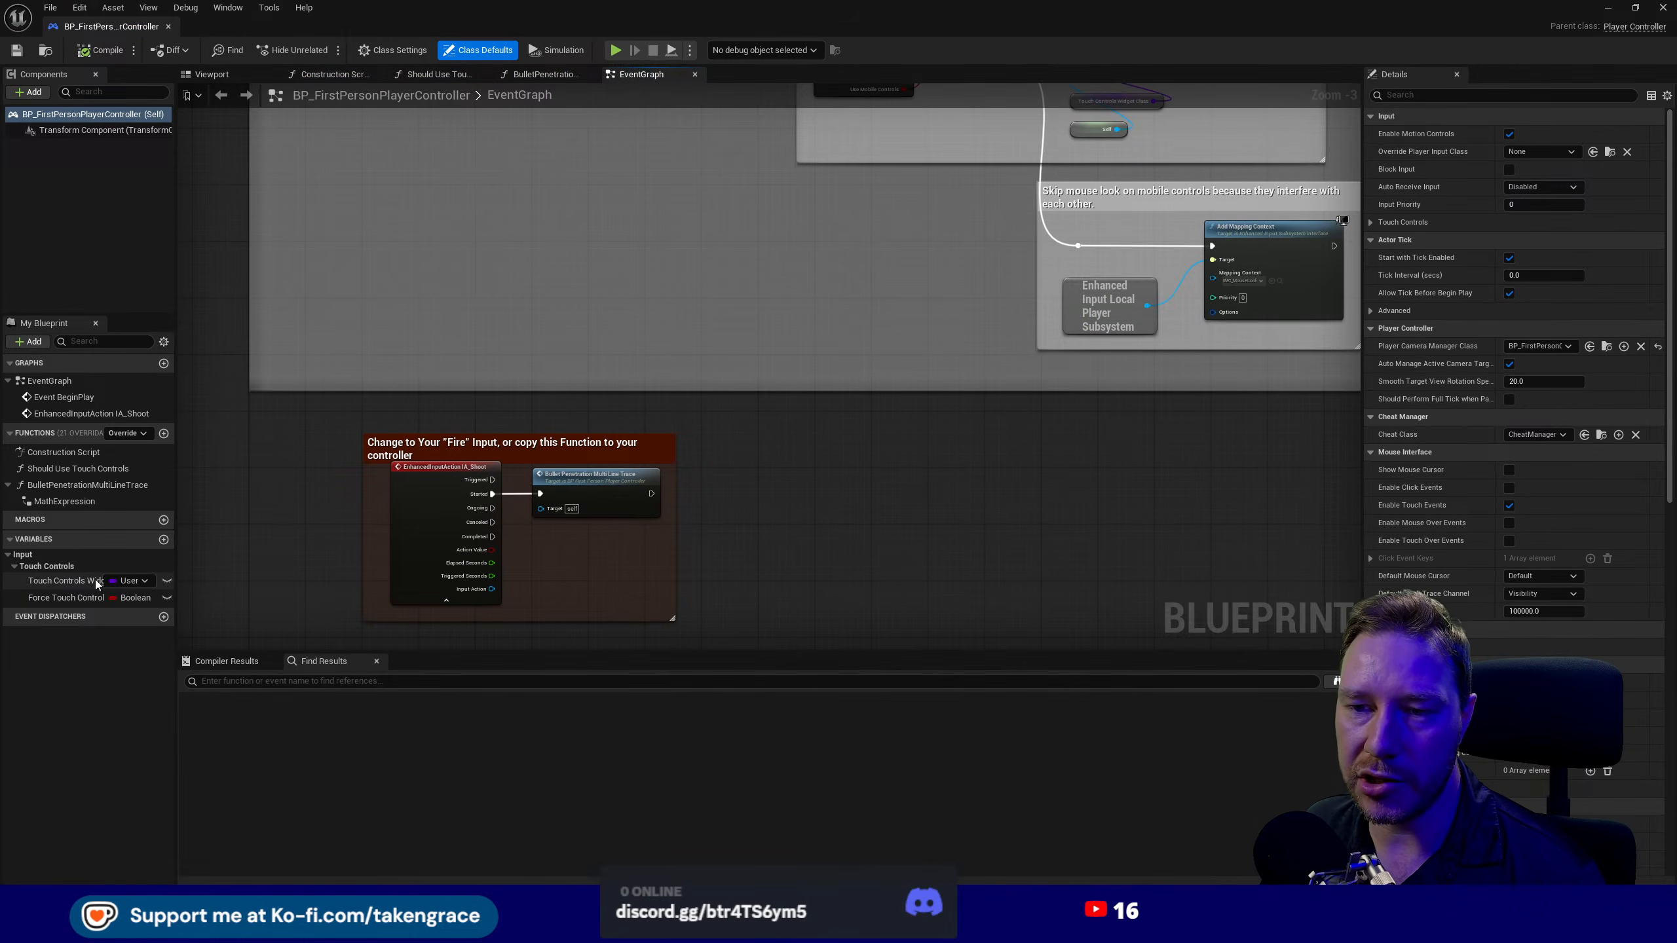
- Search all blueprints for class-member references to the Touch Controls Widget Class variable, then close the results and the player controller
{"action": "right_click", "coordinate": [73, 581]}
{"action": "mouse_move", "coordinate": [158, 627]}
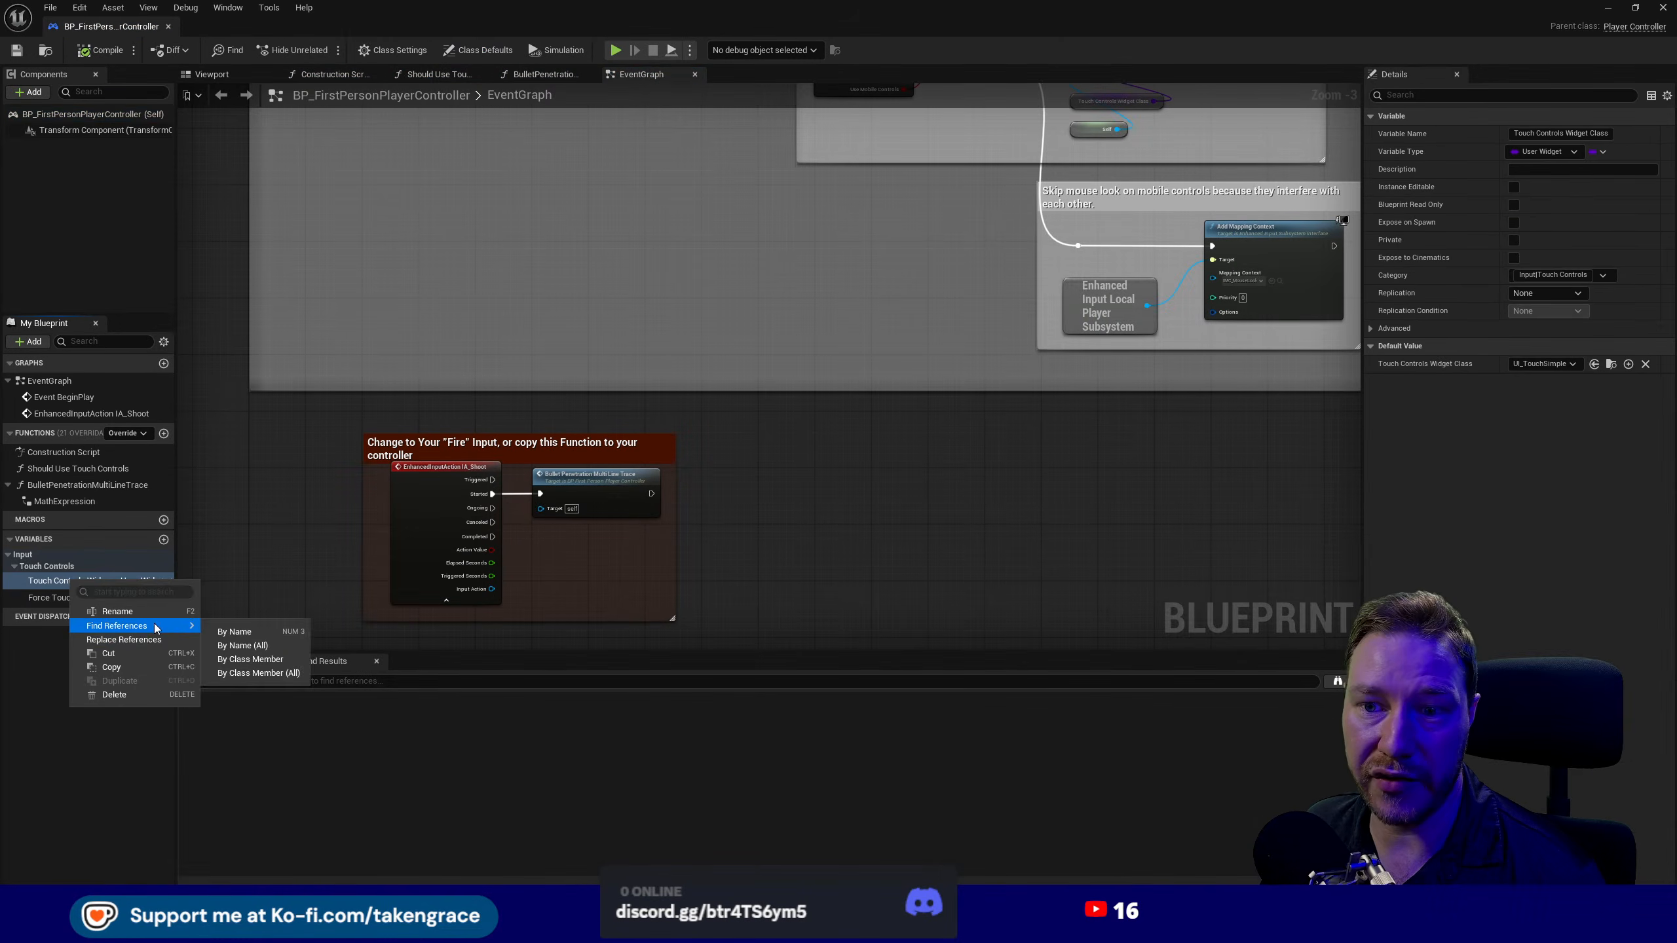
{"action": "left_click", "coordinate": [260, 673]}
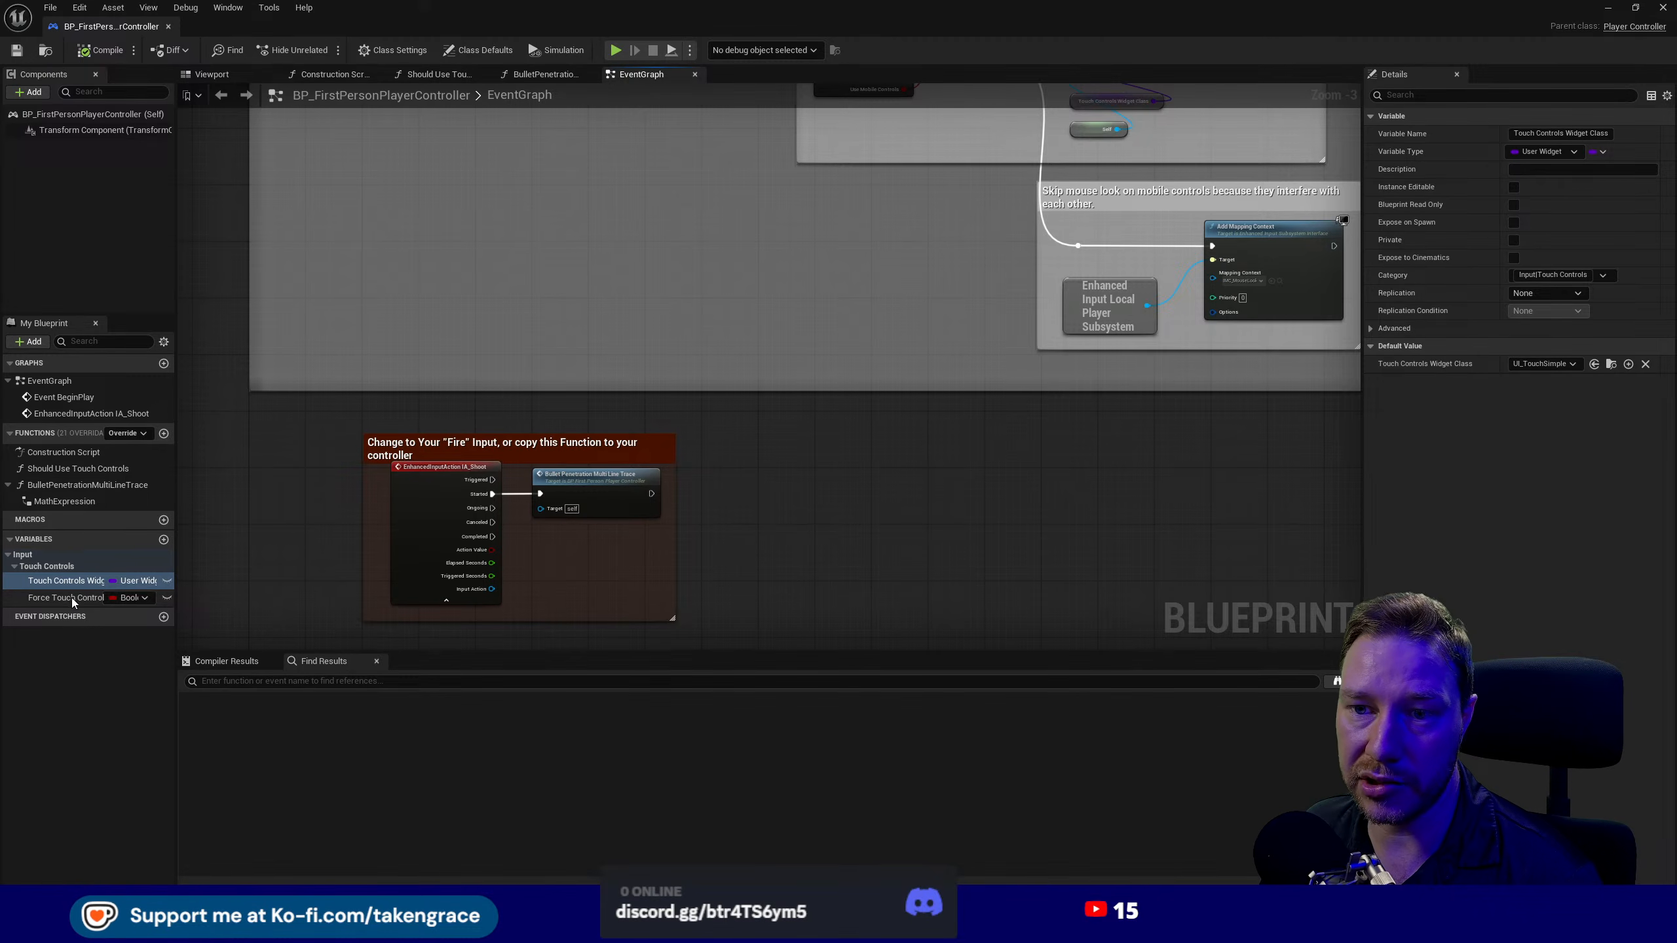
{"action": "right_click", "coordinate": [77, 581]}
{"action": "mouse_move", "coordinate": [145, 626]}
{"action": "left_click", "coordinate": [266, 673]}
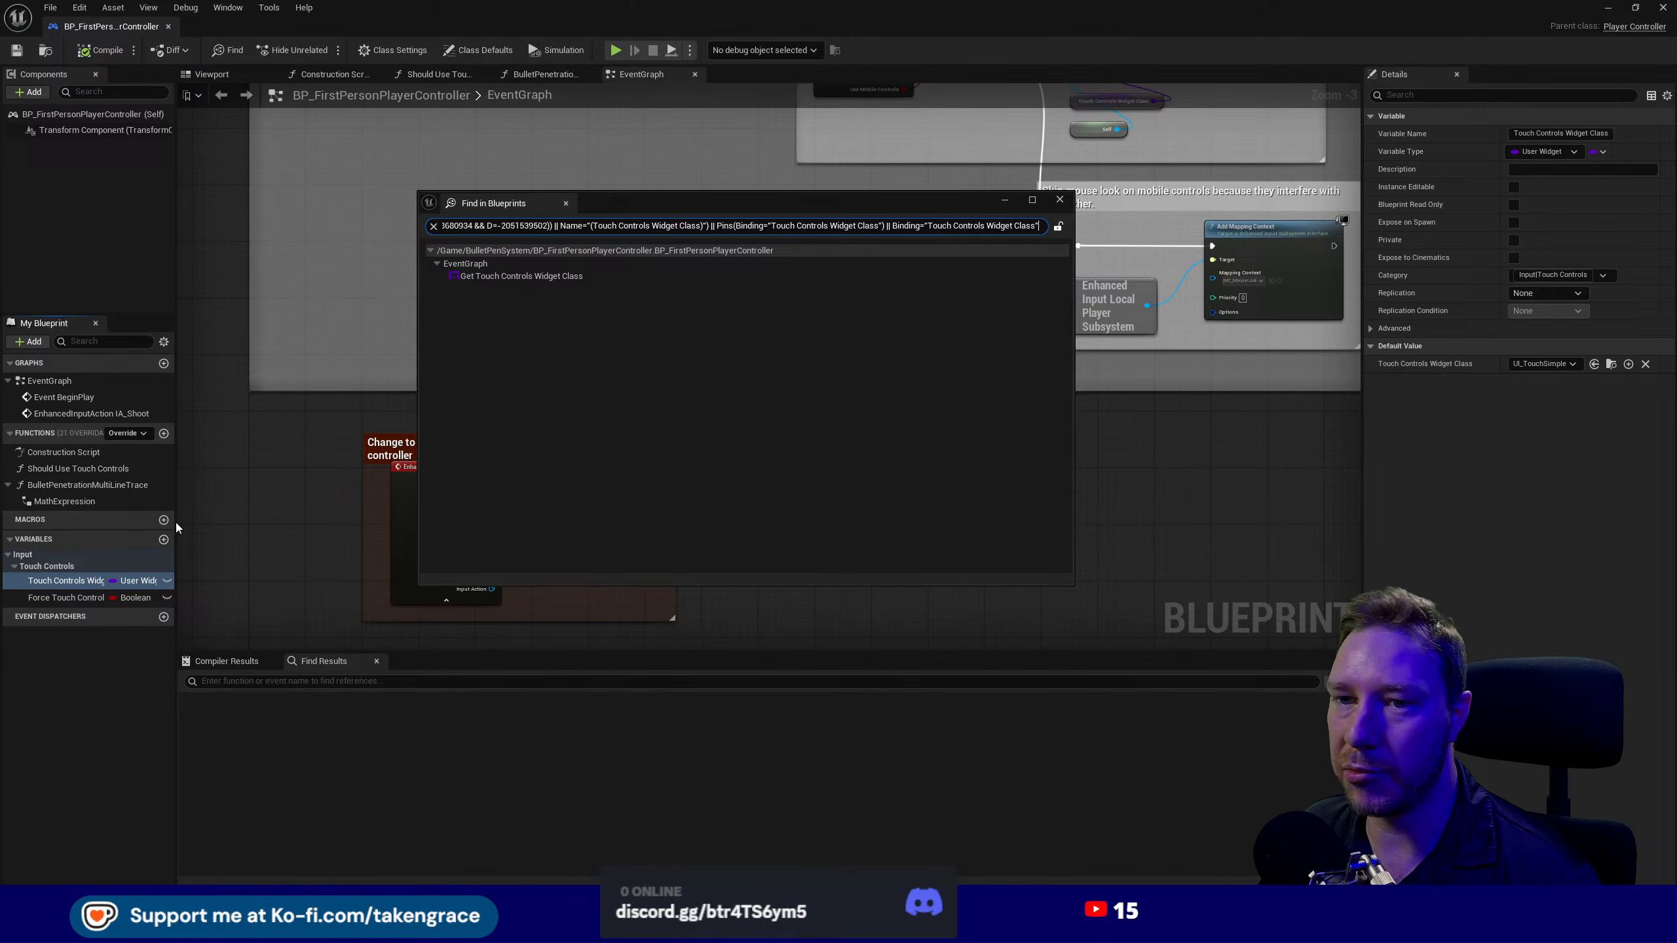
{"action": "left_click", "coordinate": [1059, 201]}
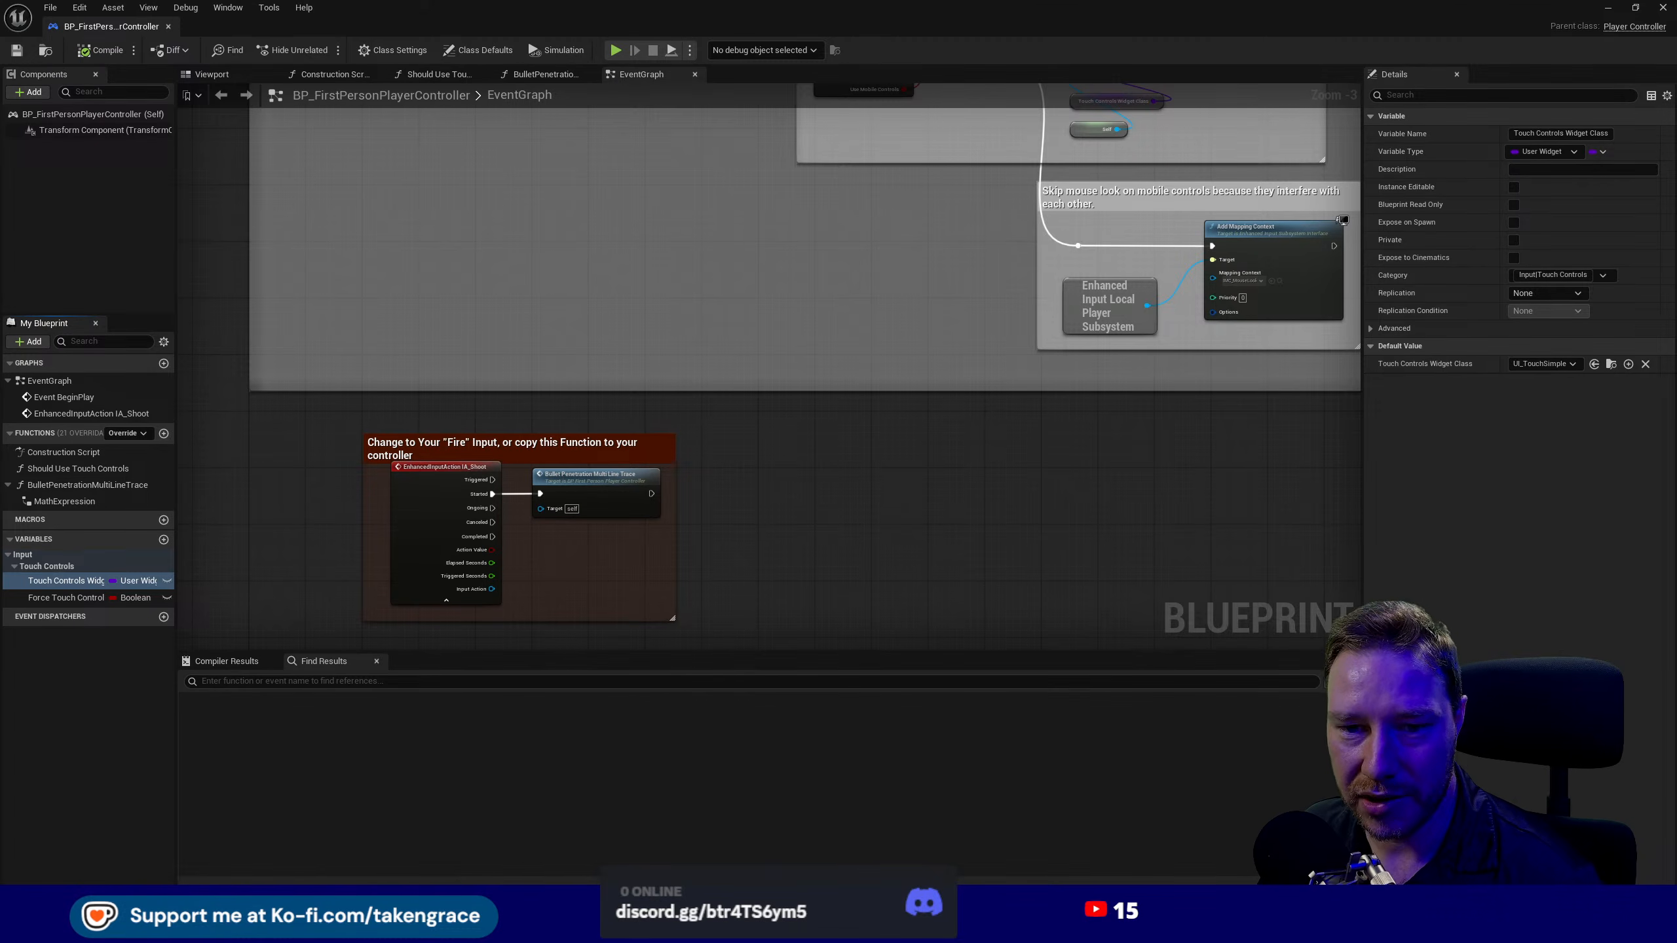
{"action": "left_click", "coordinate": [168, 27]}
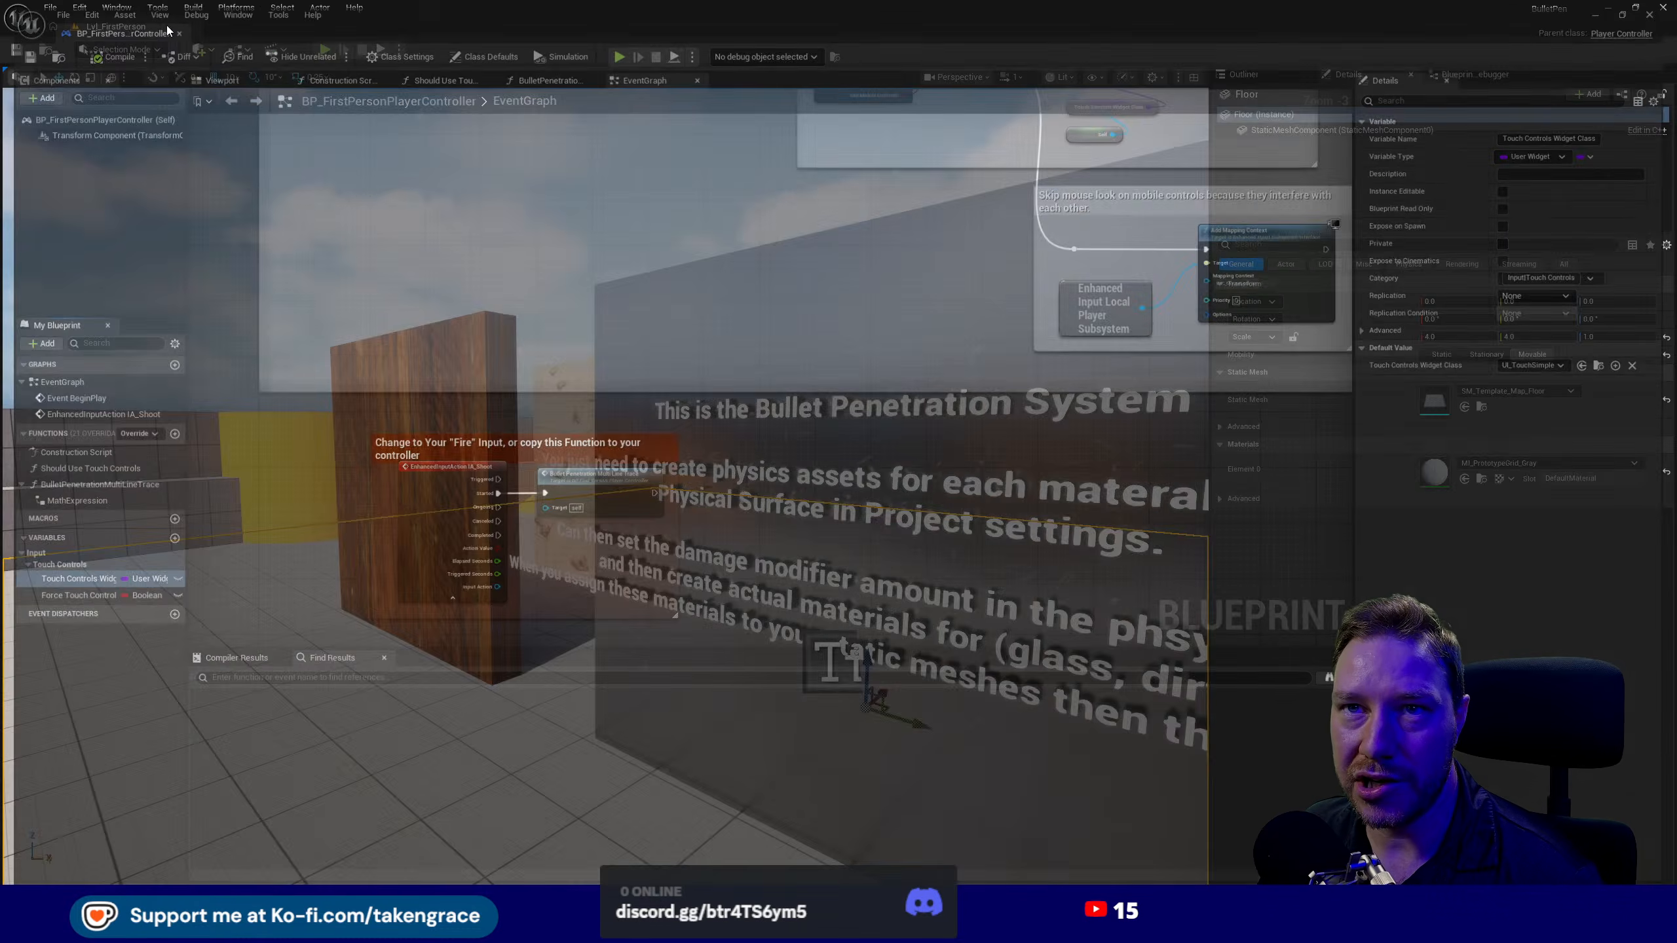
{"action": "mouse_move", "coordinate": [598, 465]}
{"action": "right_mouse_down"}
{"action": "mouse_move", "coordinate": [819, 464]}
{"action": "mouse_move", "coordinate": [599, 464]}
{"action": "right_mouse_up"}
{"action": "key", "text": "s"}
{"action": "key", "text": "w"}
{"action": "right_click_drag", "start_coordinate": [627, 640], "coordinate": [589, 629]}
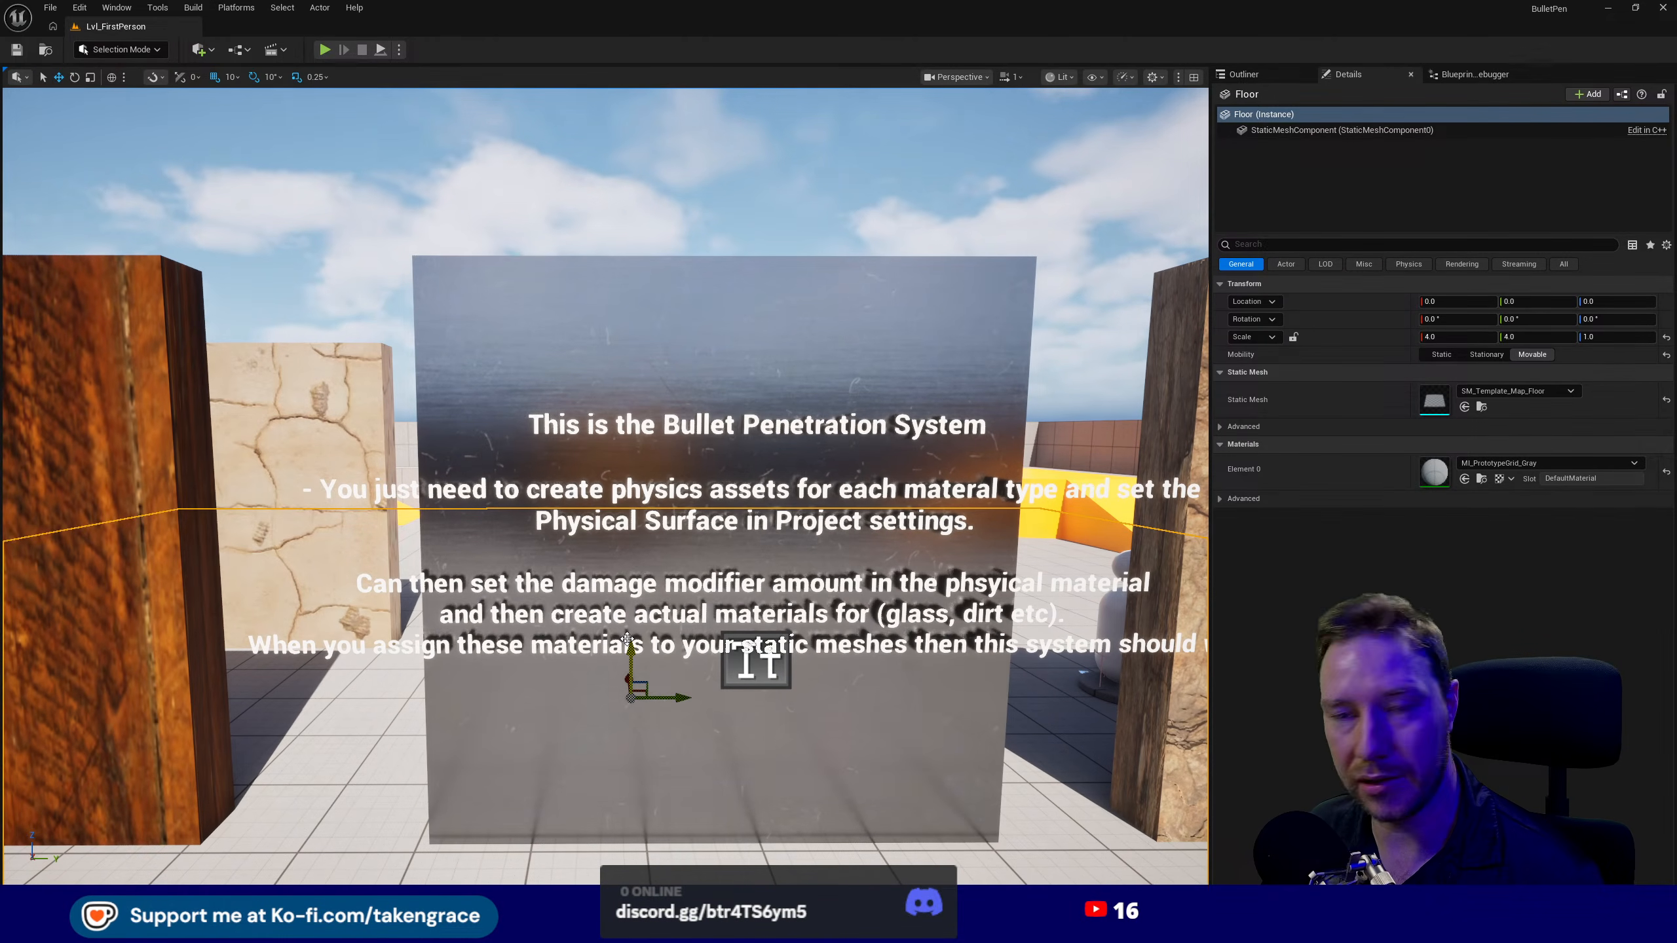